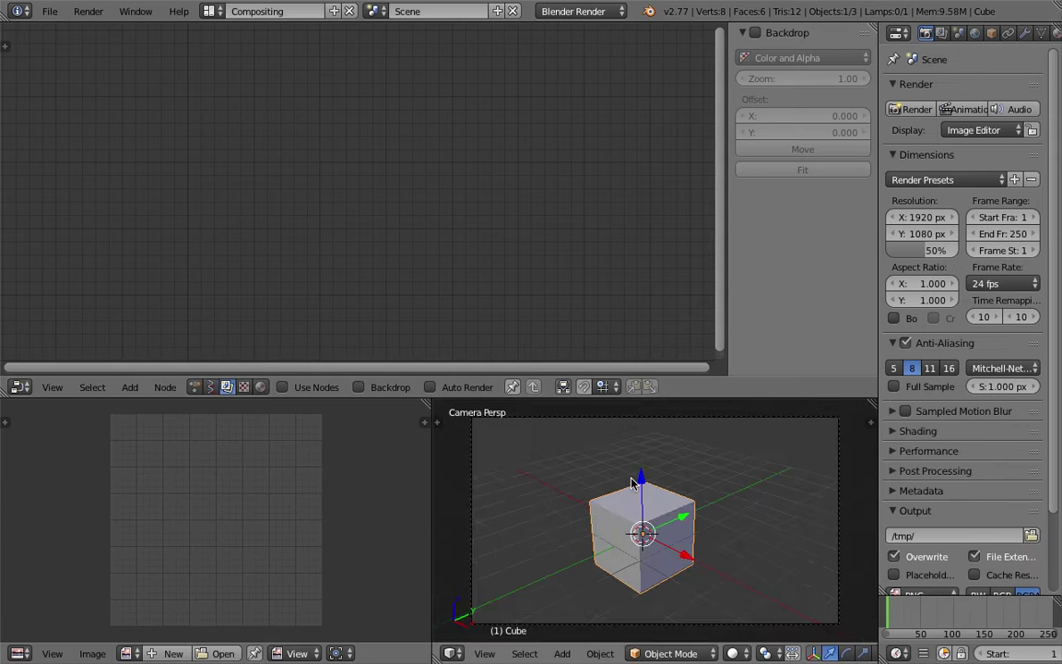
Make the 3D viewport taller by shrinking the node editor, and orbit to a perspective view of the cube
{"action": "left_click_drag", "start_coordinate": [662, 399], "coordinate": [662, 300]}
{"action": "middle_click_drag", "start_coordinate": [654, 449], "coordinate": [622, 452]}
{"action": "middle_click_drag", "start_coordinate": [732, 461], "coordinate": [619, 456]}
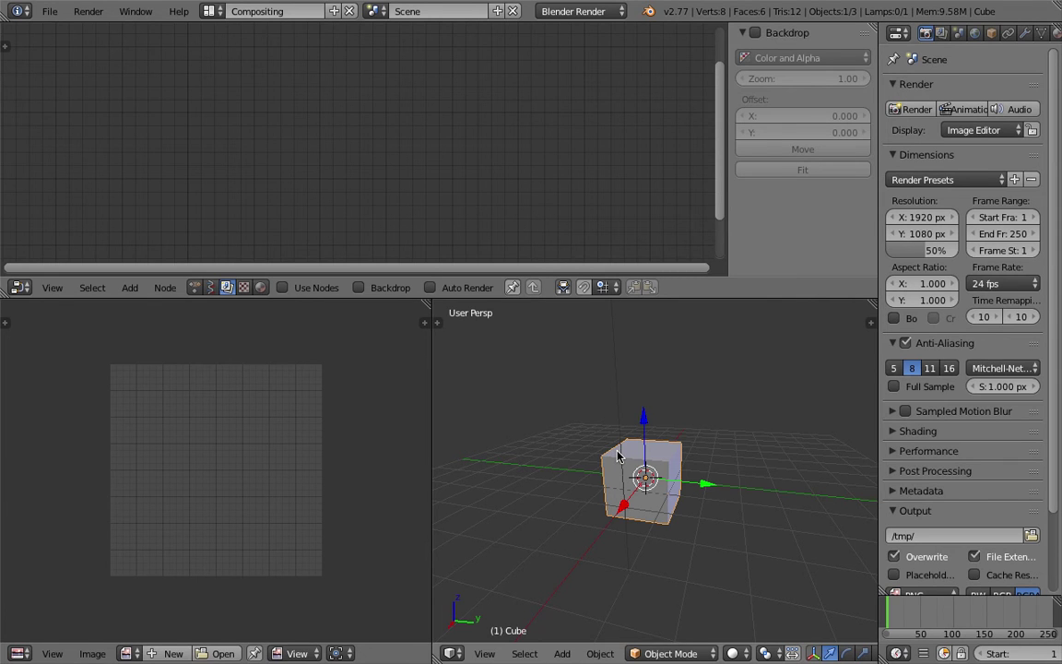
Switch to the web browser and read the createImage() reference page, including its examples, description and parameters
{"action": "key", "text": "ctrl+Left"}
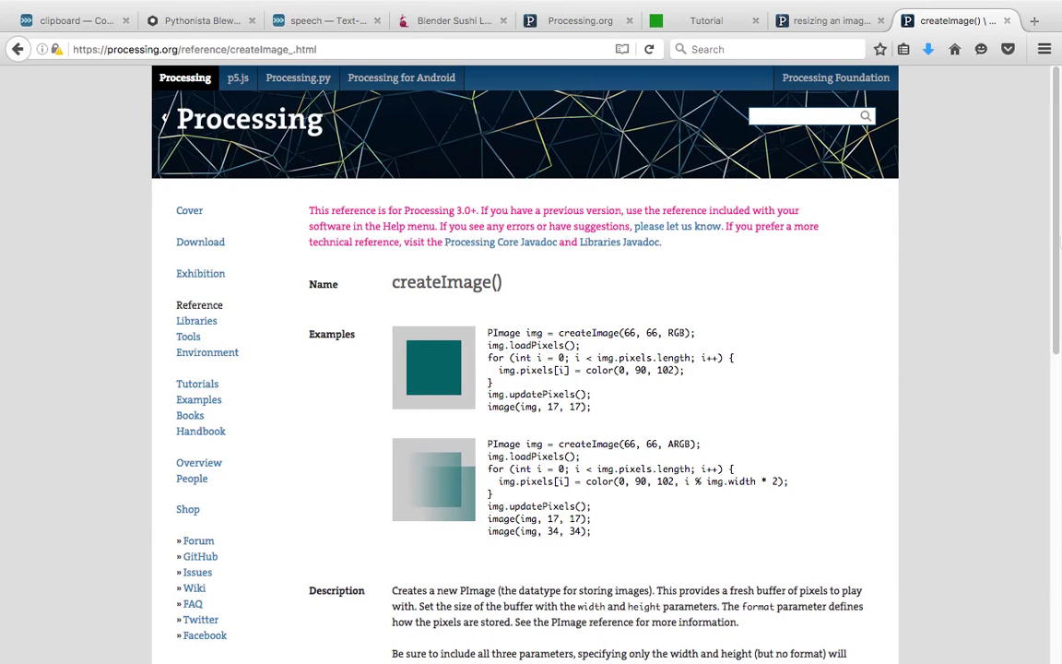
{"action": "scroll", "coordinate": [502, 273], "scroll_direction": "down", "scroll_amount": 1}
{"action": "scroll", "coordinate": [628, 315], "scroll_direction": "down", "scroll_amount": 5}
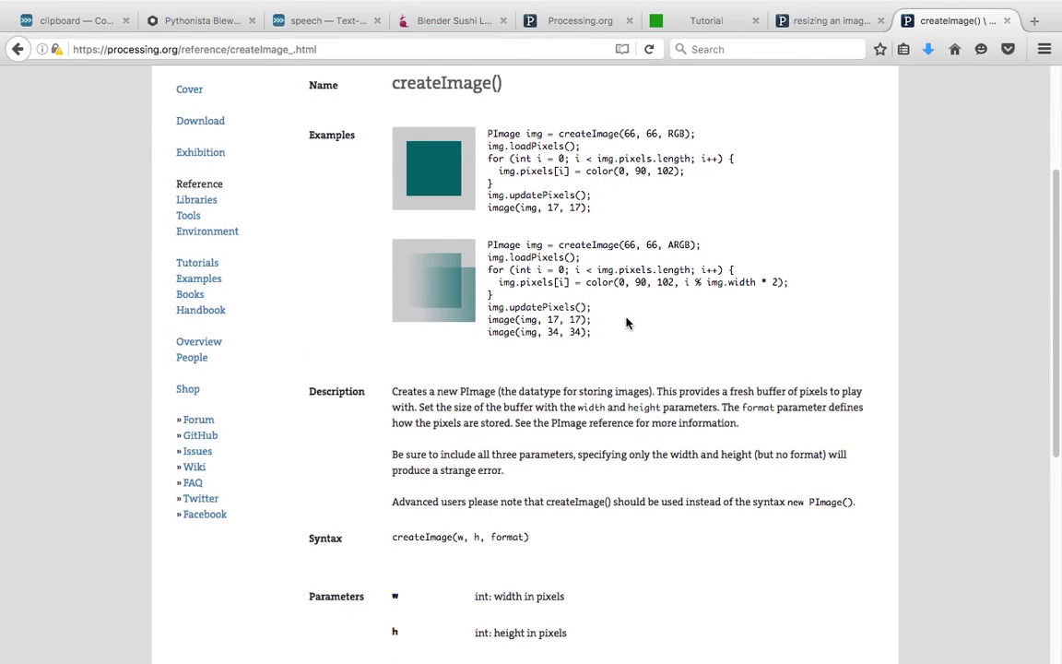
{"action": "scroll", "coordinate": [641, 332], "scroll_direction": "down", "scroll_amount": 4}
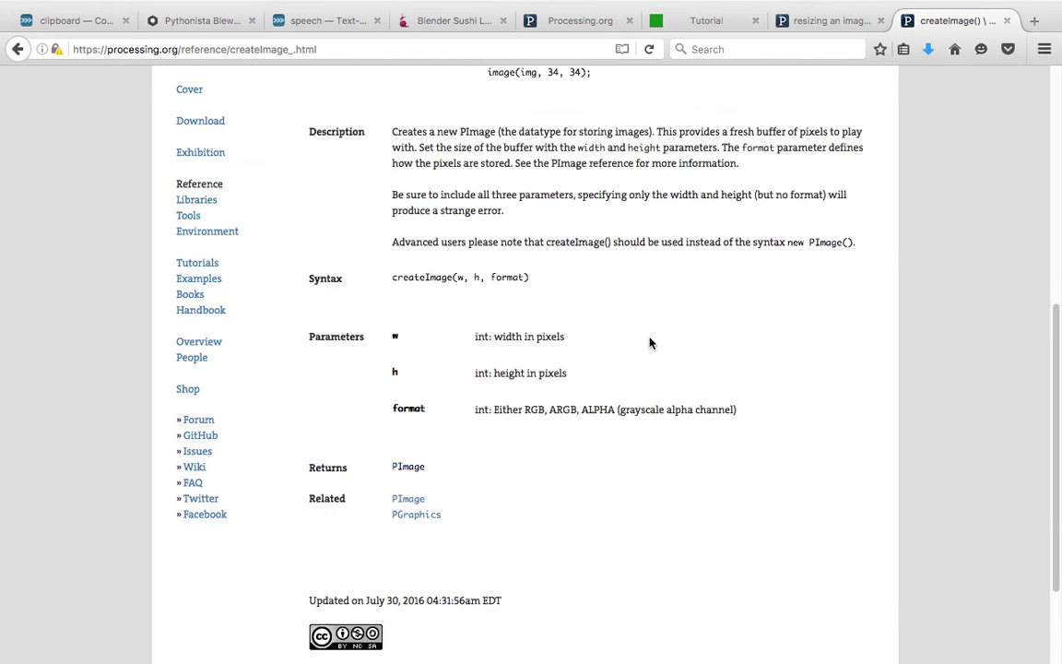
{"action": "scroll", "coordinate": [646, 346], "scroll_direction": "up", "scroll_amount": 10}
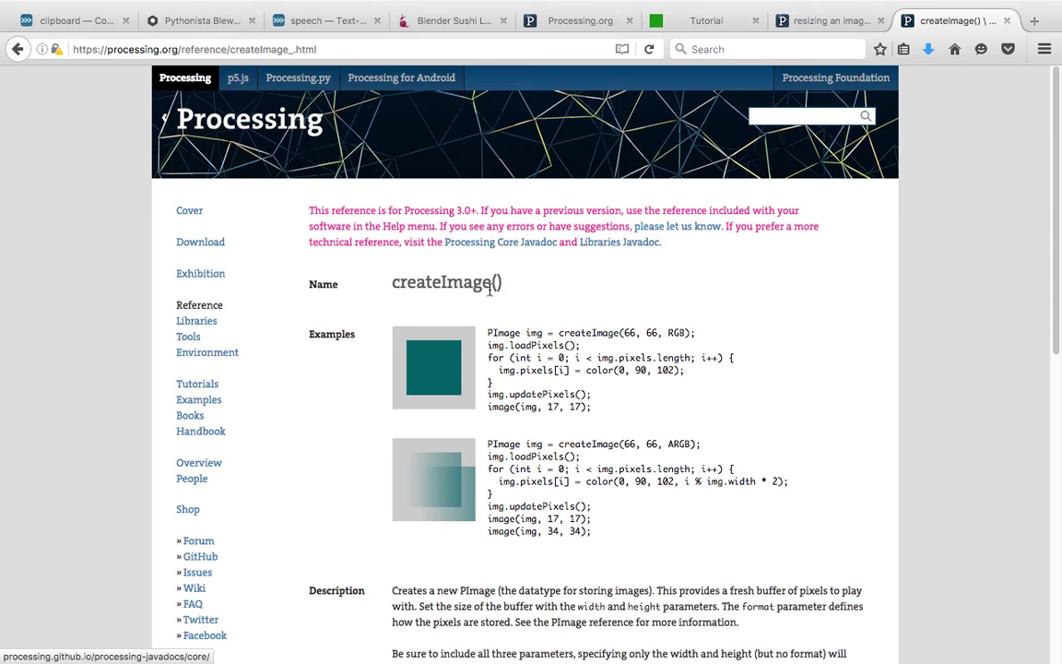
{"action": "scroll", "coordinate": [475, 308], "scroll_direction": "down", "scroll_amount": 5}
{"action": "scroll", "coordinate": [553, 424], "scroll_direction": "down", "scroll_amount": 5}
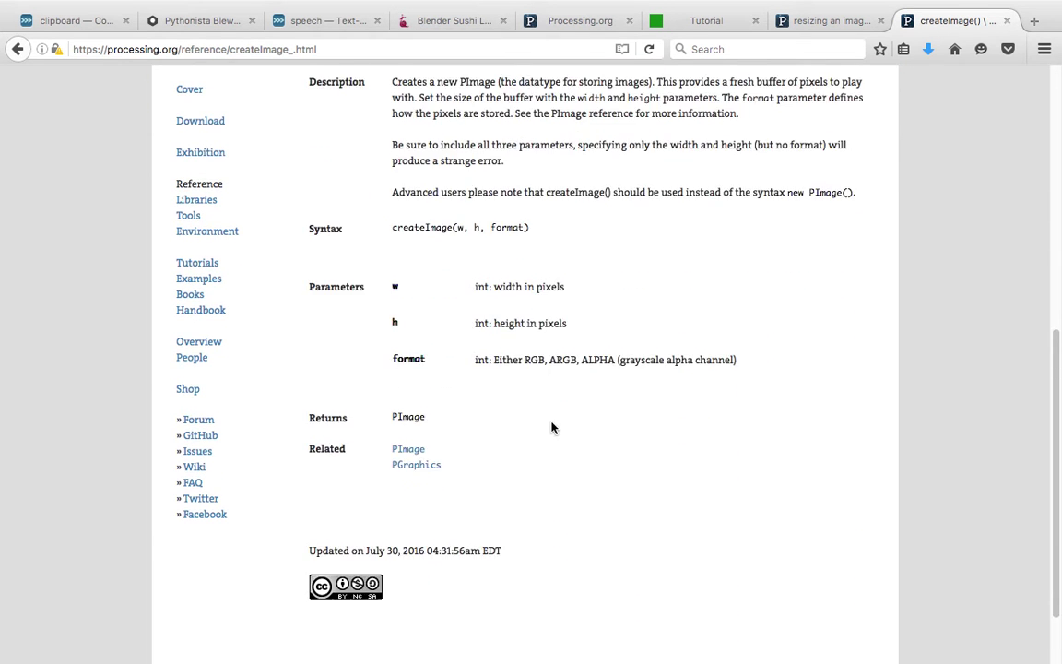
{"action": "scroll", "coordinate": [560, 428], "scroll_direction": "up", "scroll_amount": 10}
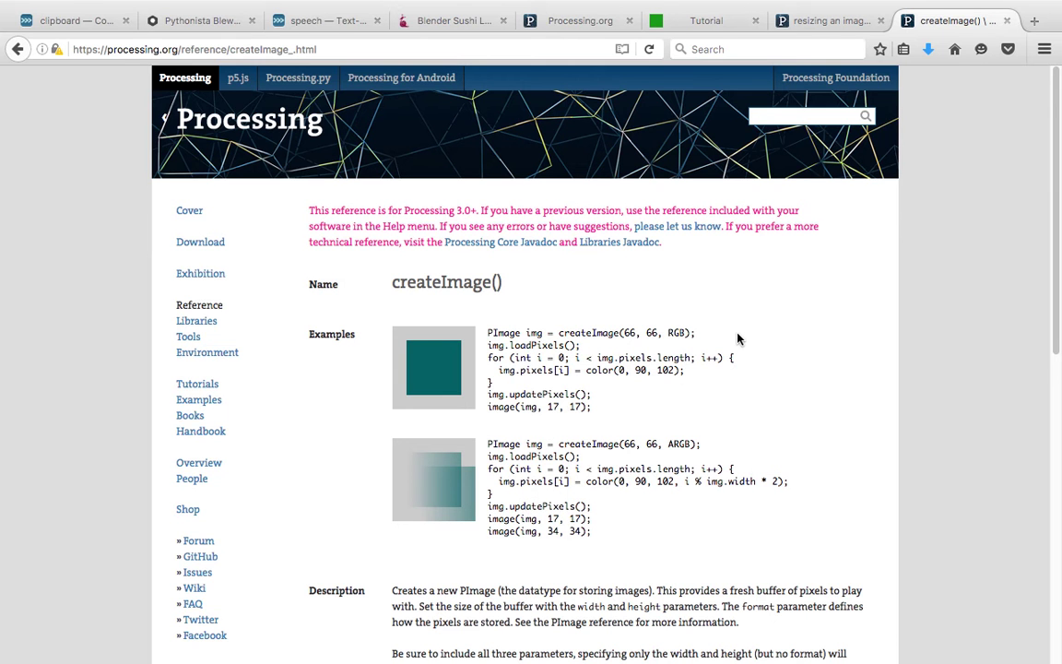
{"action": "scroll", "coordinate": [561, 369], "scroll_direction": "down", "scroll_amount": 1}
{"action": "left_click_drag", "start_coordinate": [586, 479], "coordinate": [241, 308]}
{"action": "scroll", "coordinate": [479, 318], "scroll_direction": "up", "scroll_amount": 1}
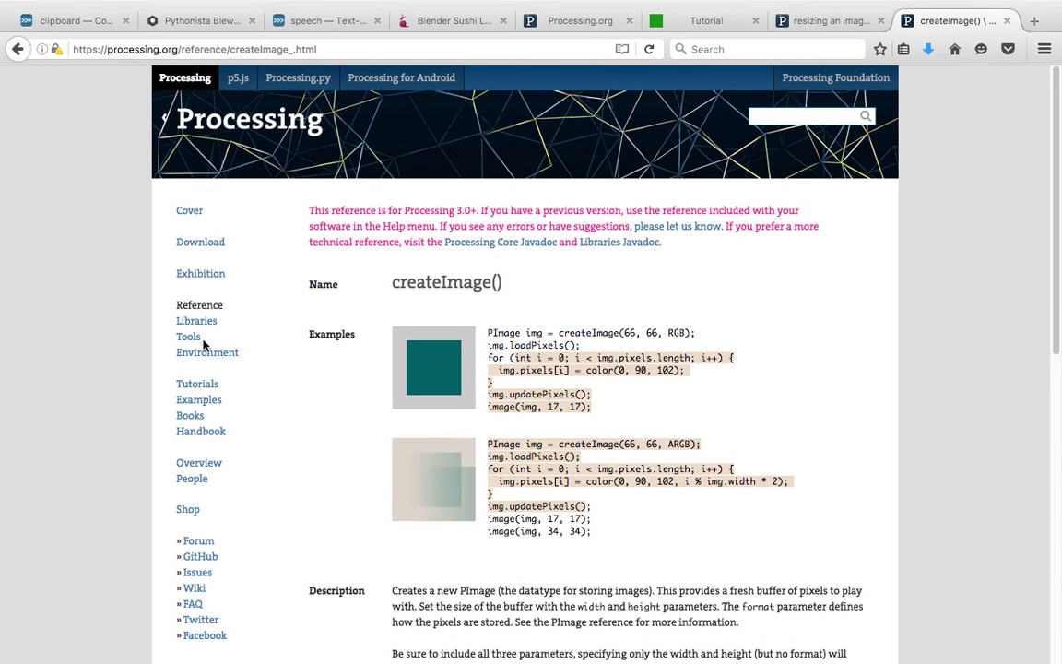
Open the Processing.org home page and look through its introduction, feature list, new books and exhibition sections
{"action": "left_click", "coordinate": [181, 82]}
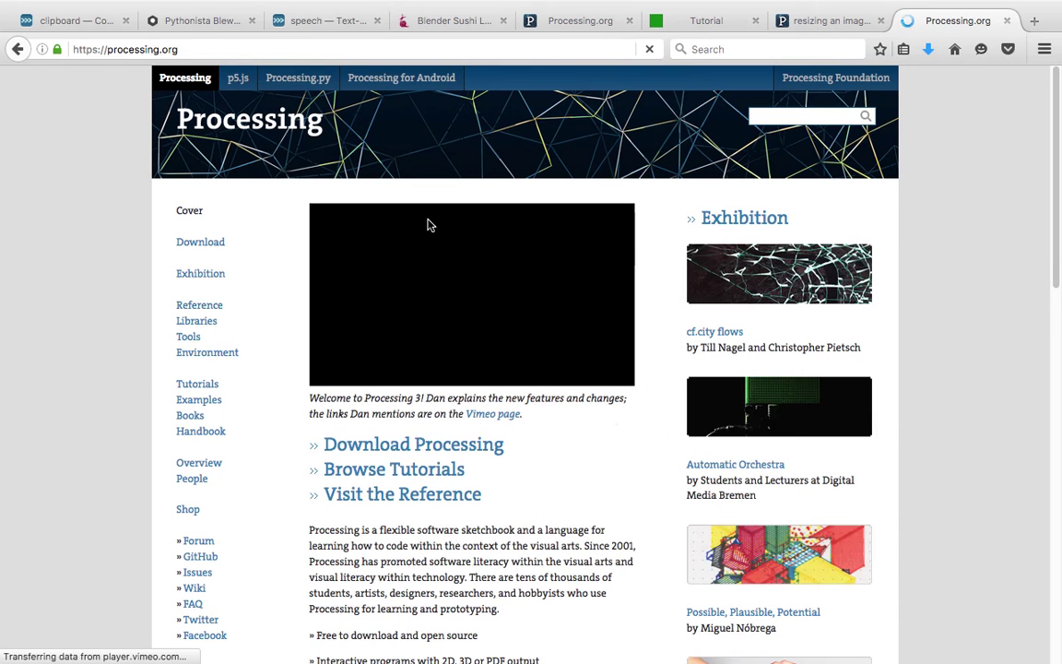
{"action": "scroll", "coordinate": [656, 349], "scroll_direction": "down", "scroll_amount": 3}
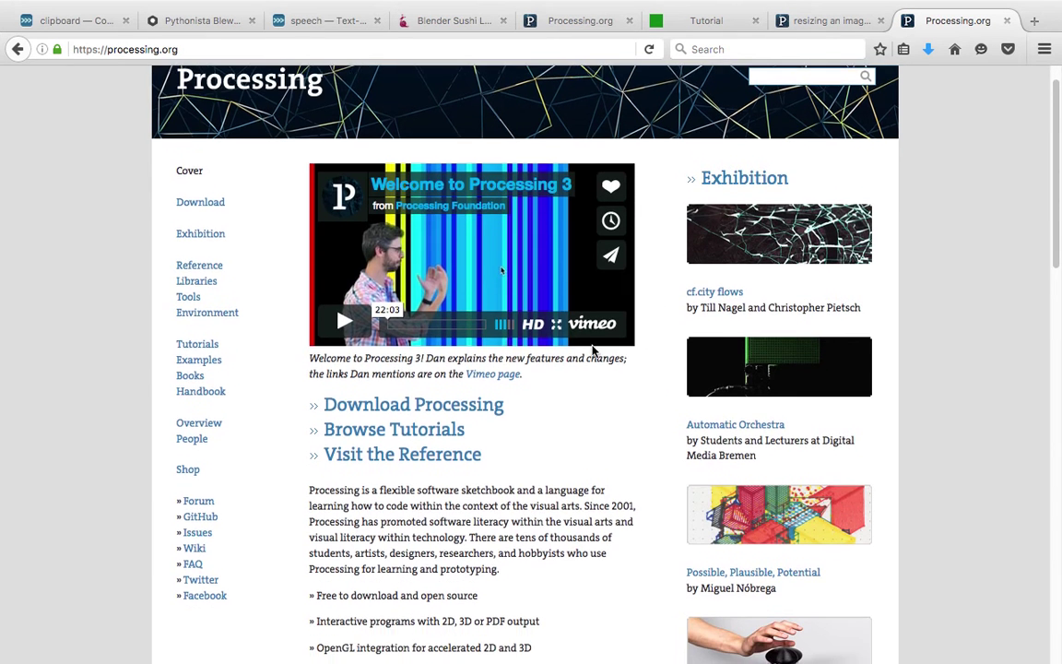
{"action": "scroll", "coordinate": [526, 329], "scroll_direction": "up", "scroll_amount": 1}
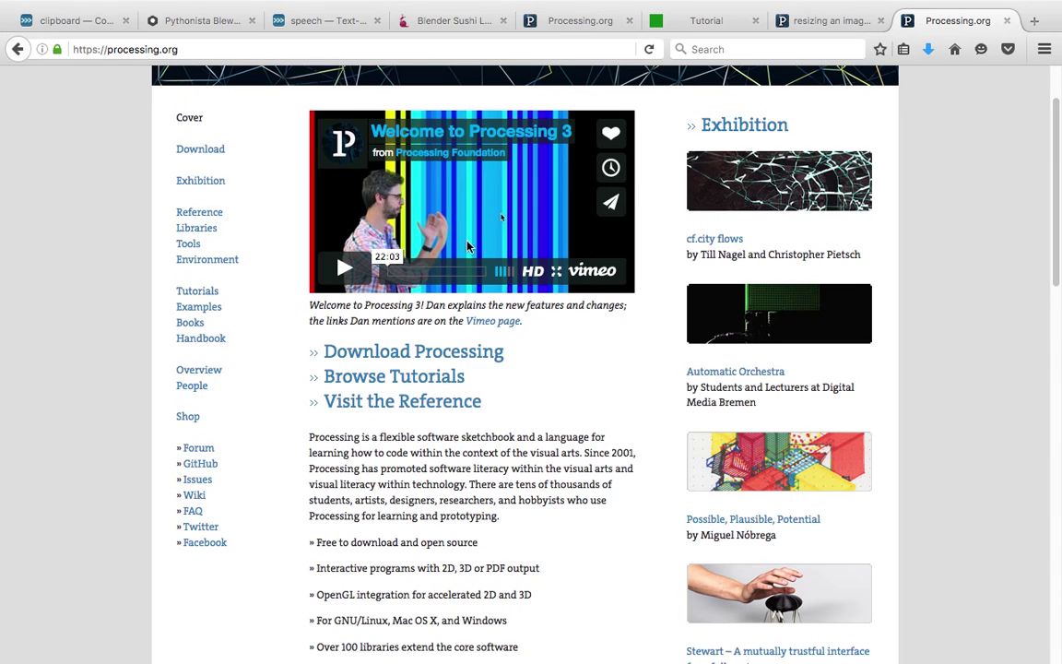
{"action": "scroll", "coordinate": [1004, 195], "scroll_direction": "down", "scroll_amount": 1}
{"action": "scroll", "coordinate": [919, 397], "scroll_direction": "down", "scroll_amount": 10}
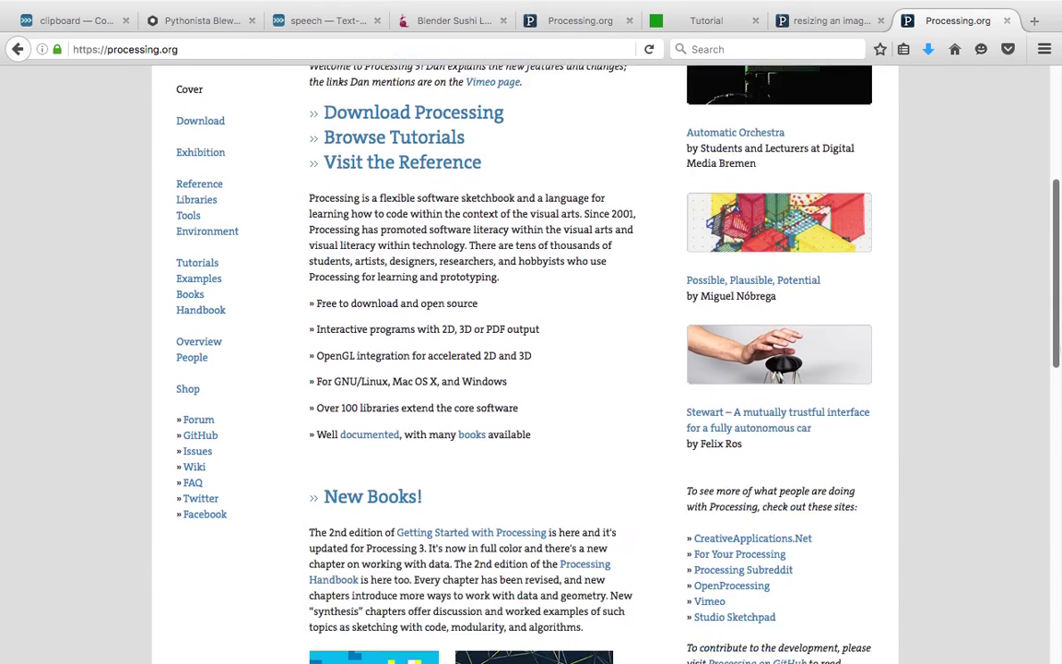
{"action": "scroll", "coordinate": [920, 396], "scroll_direction": "down", "scroll_amount": 2}
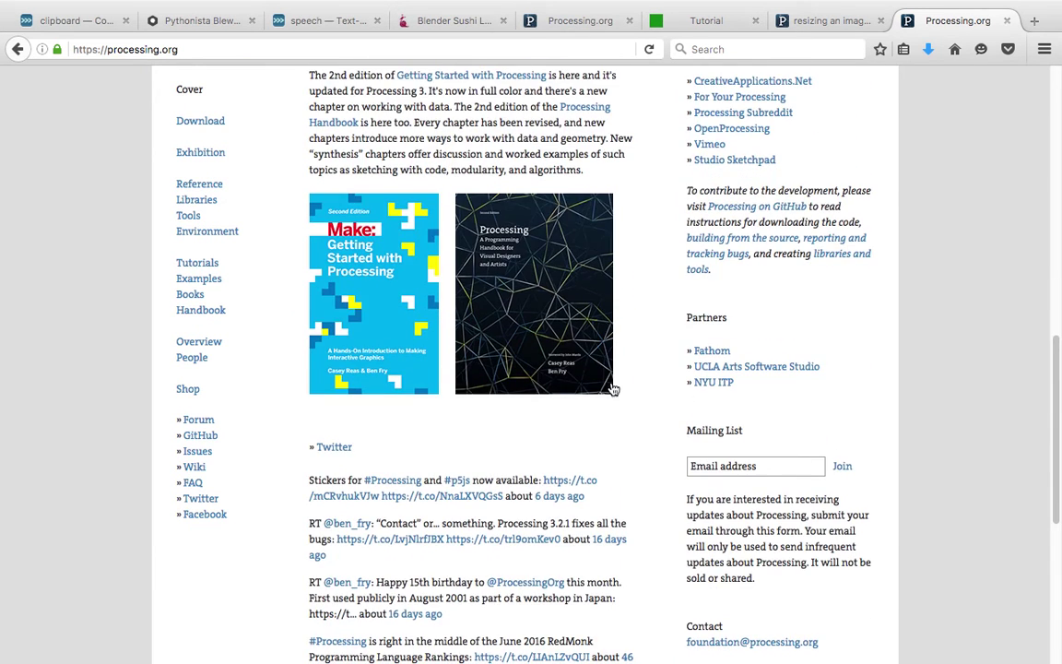
{"action": "scroll", "coordinate": [666, 363], "scroll_direction": "up", "scroll_amount": 2}
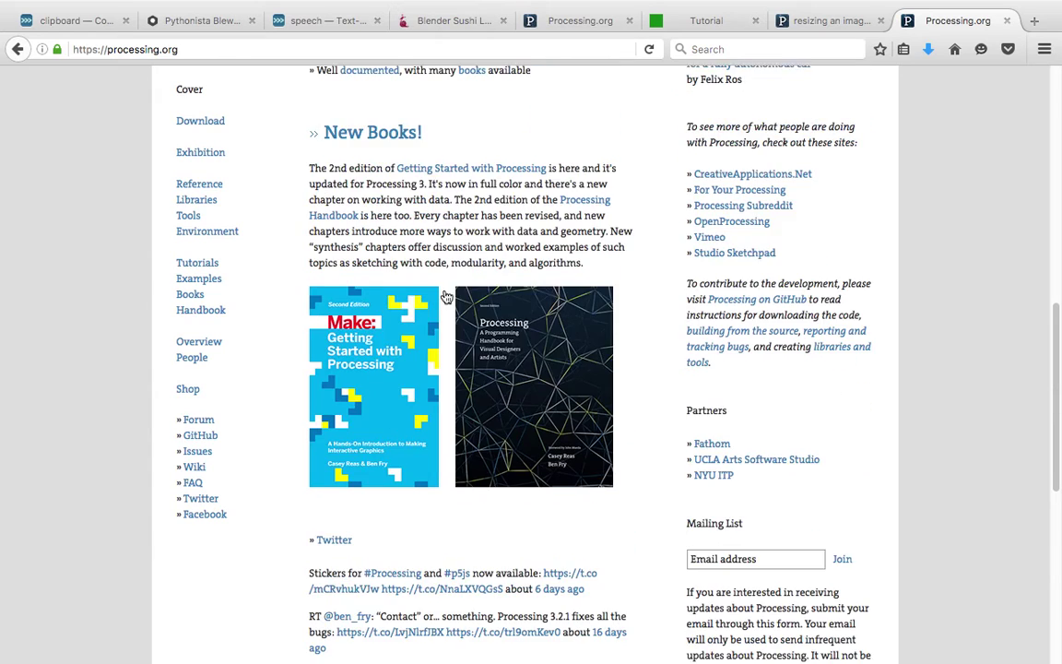
{"action": "scroll", "coordinate": [553, 336], "scroll_direction": "up", "scroll_amount": 3}
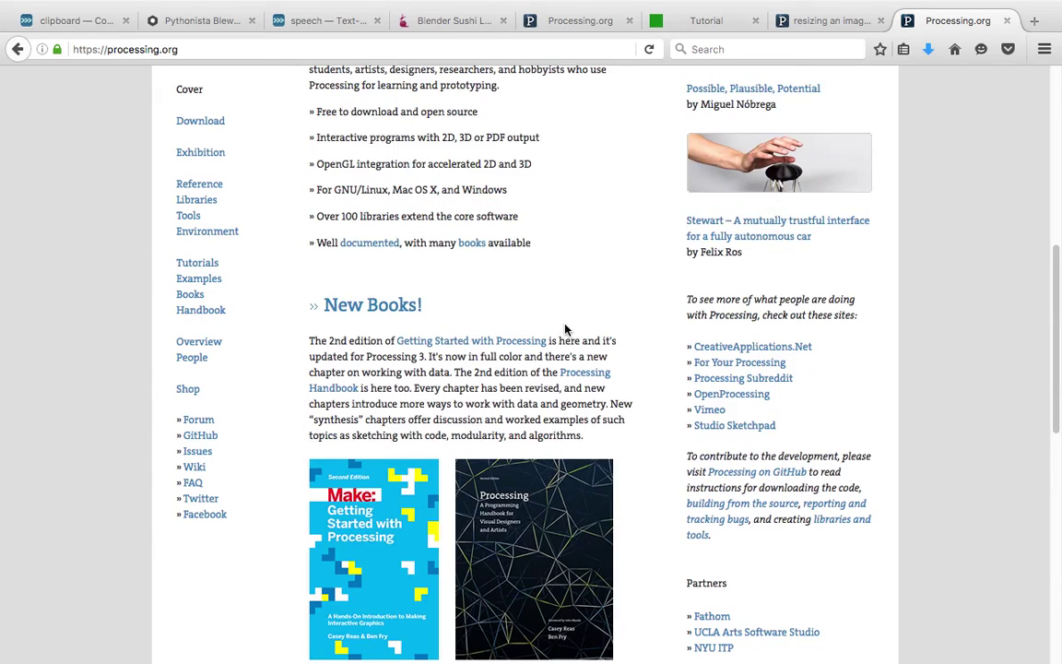
{"action": "scroll", "coordinate": [566, 329], "scroll_direction": "up", "scroll_amount": 5}
{"action": "scroll", "coordinate": [576, 331], "scroll_direction": "down", "scroll_amount": 1}
{"action": "scroll", "coordinate": [589, 334], "scroll_direction": "up", "scroll_amount": 3}
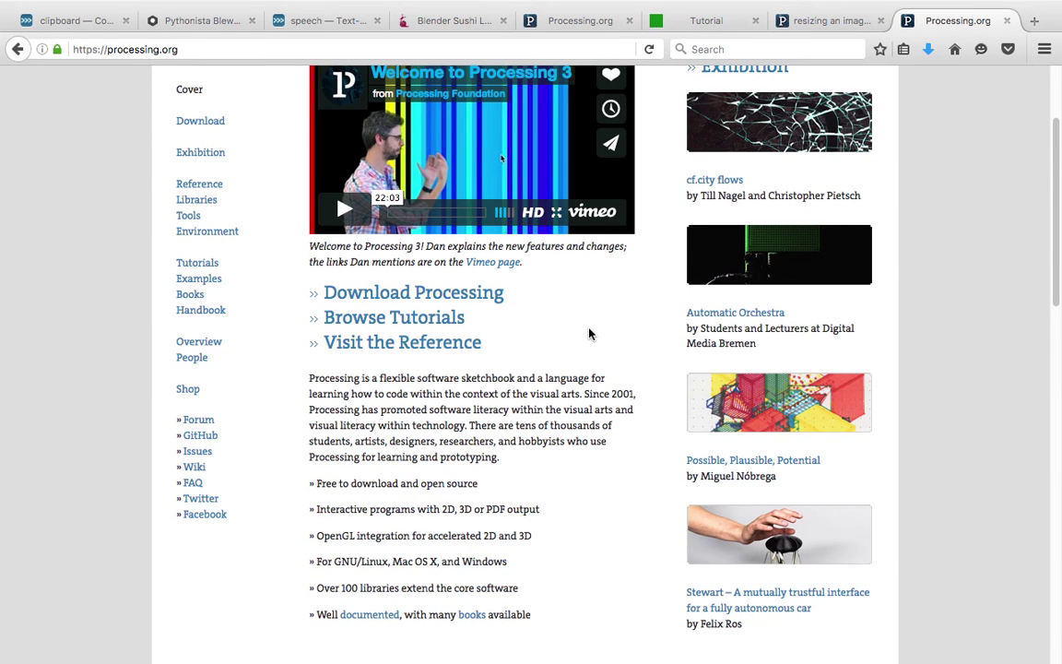
{"action": "scroll", "coordinate": [683, 282], "scroll_direction": "up", "scroll_amount": 2}
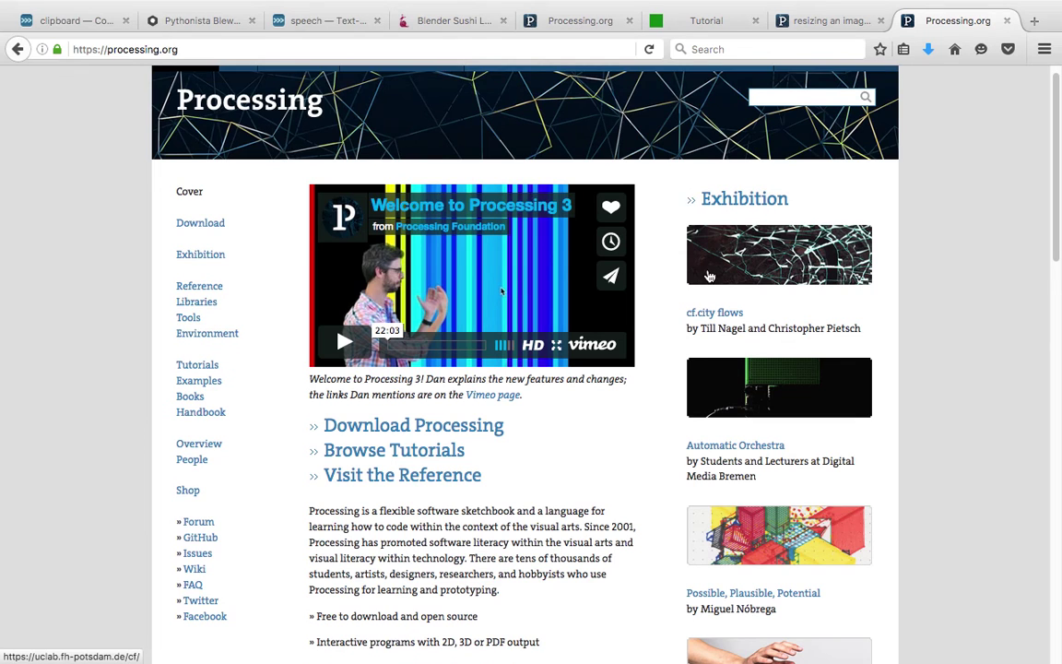
Switch back to Blender, widen the 3D viewport slightly and view the cube together with the camera and lamp
{"action": "key", "text": "ctrl+Right"}
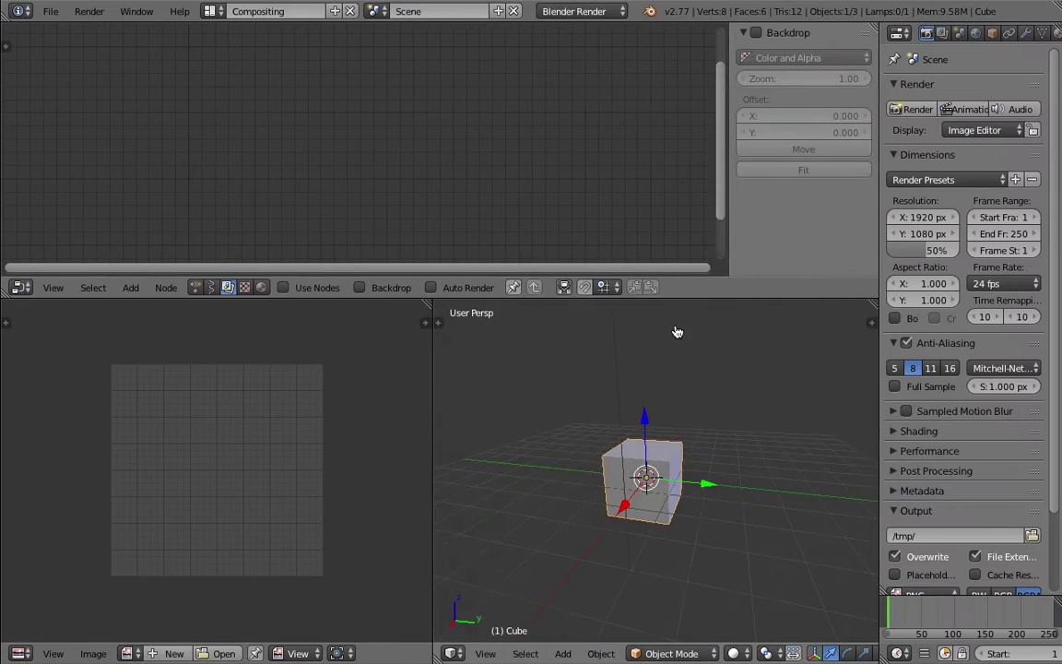
{"action": "middle_click_drag", "start_coordinate": [675, 415], "coordinate": [679, 401]}
{"action": "left_click_drag", "start_coordinate": [432, 352], "coordinate": [412, 353]}
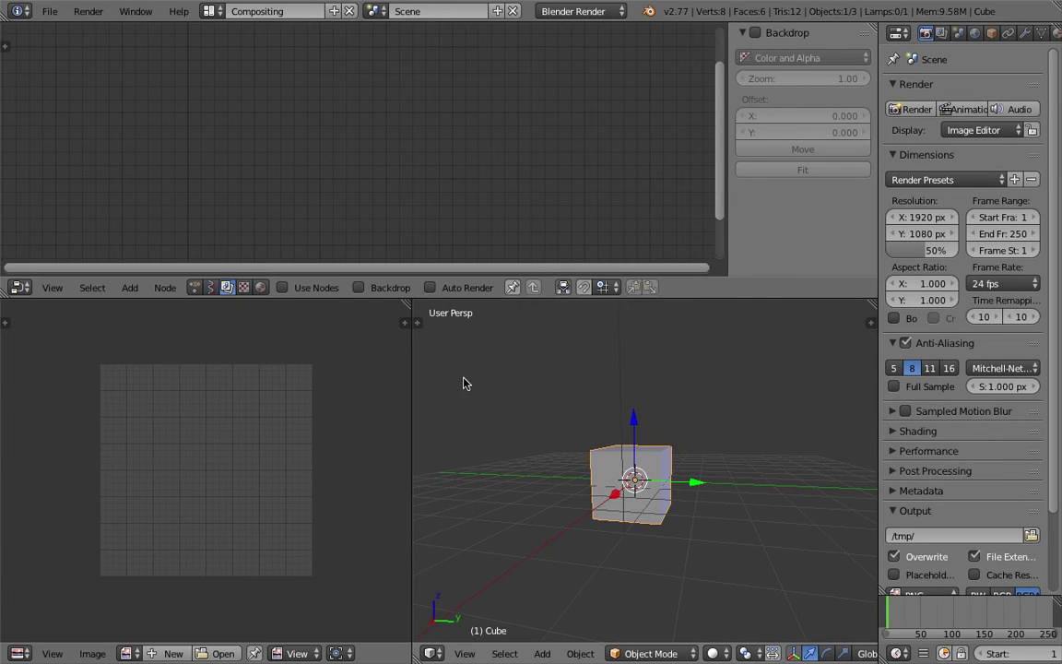
{"action": "middle_click_drag", "start_coordinate": [590, 451], "coordinate": [644, 415]}
{"action": "scroll", "coordinate": [607, 465], "scroll_direction": "down", "scroll_amount": 4}
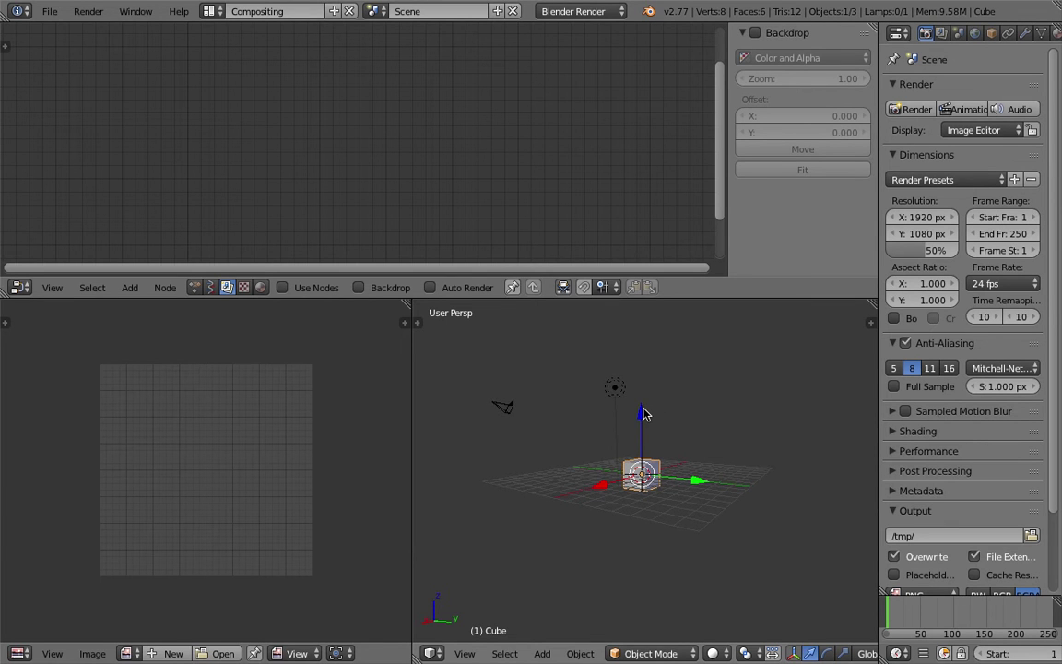
{"action": "mouse_move", "coordinate": [643, 415]}
{"action": "middle_mouse_down"}
{"action": "mouse_move", "coordinate": [646, 429]}
{"action": "mouse_move", "coordinate": [635, 412]}
{"action": "middle_mouse_up"}
Switch the node editor between the Sverchok and Animation Nodes tree types, ending on Sverchok
{"action": "left_click", "coordinate": [210, 288]}
{"action": "left_click", "coordinate": [195, 288]}
{"action": "left_click", "coordinate": [209, 288]}
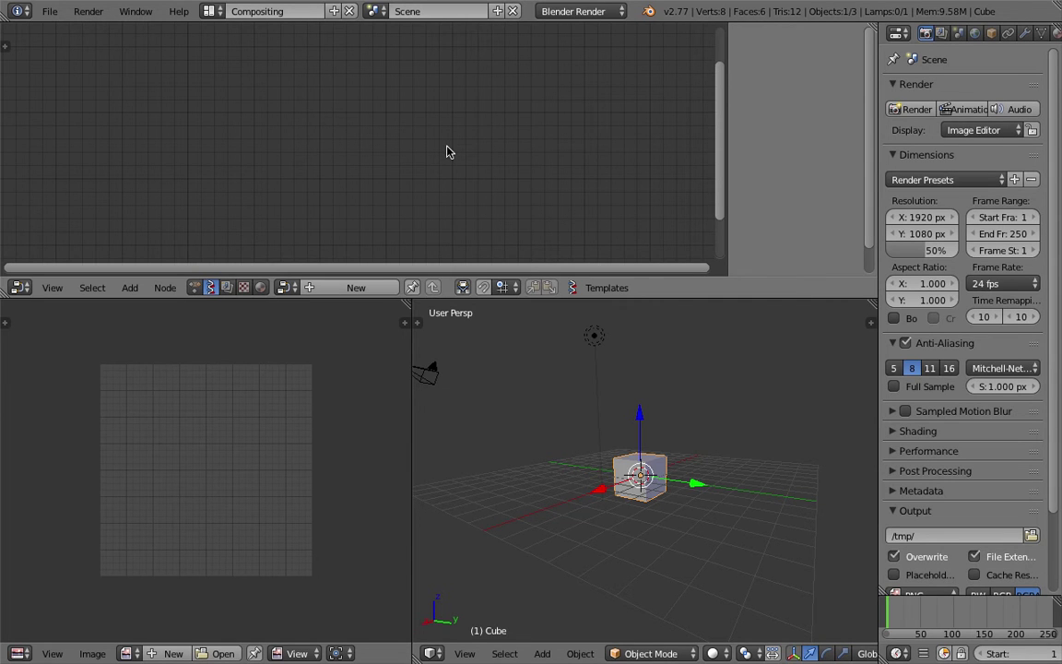
{"action": "middle_click_drag", "start_coordinate": [619, 444], "coordinate": [607, 463]}
{"action": "scroll", "coordinate": [606, 463], "scroll_direction": "down", "scroll_amount": 2}
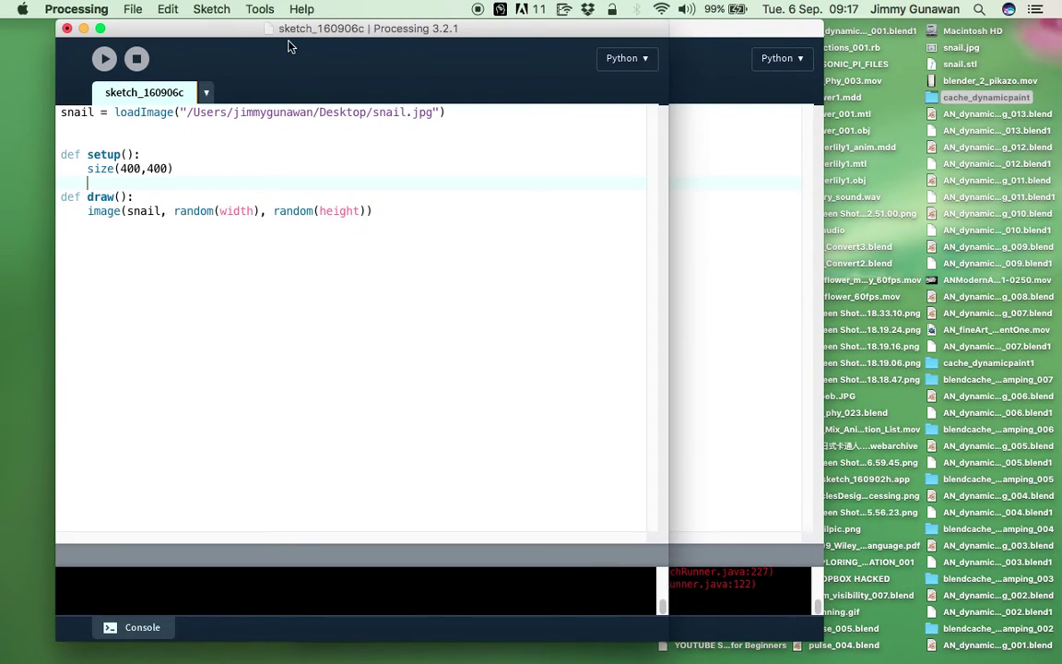
Switch to Processing and spread the sketch_160906c and sketch_160906b windows apart
{"action": "left_click_drag", "start_coordinate": [276, 31], "coordinate": [243, 31]}
{"action": "left_click_drag", "start_coordinate": [707, 29], "coordinate": [731, 29]}
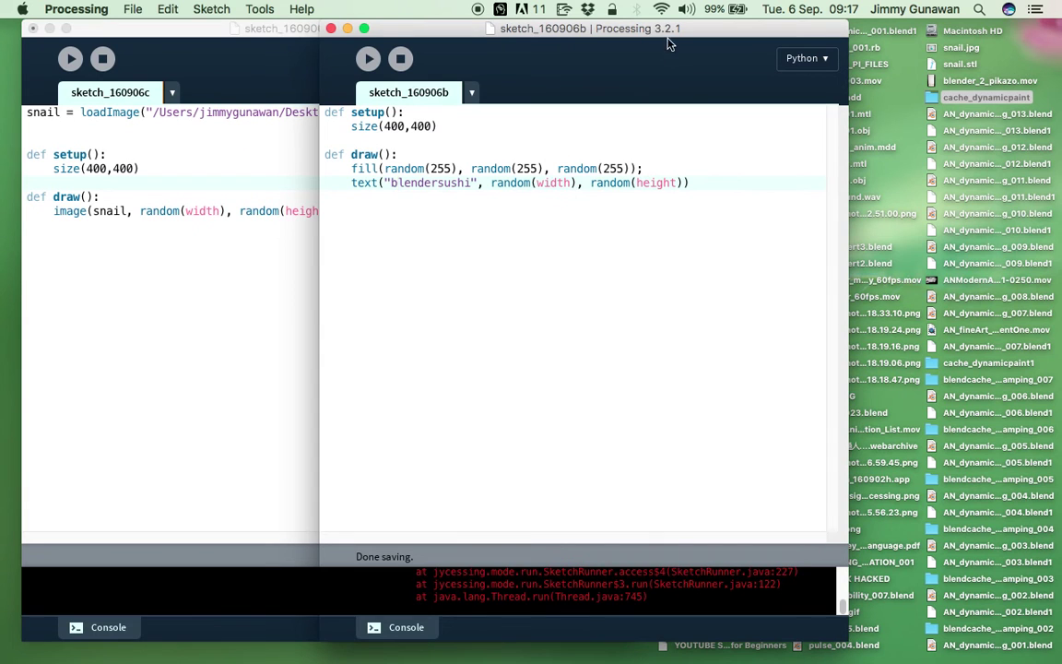
Check the programming modes available for sketch_160906b, keeping Python as the mode
{"action": "left_click", "coordinate": [816, 61]}
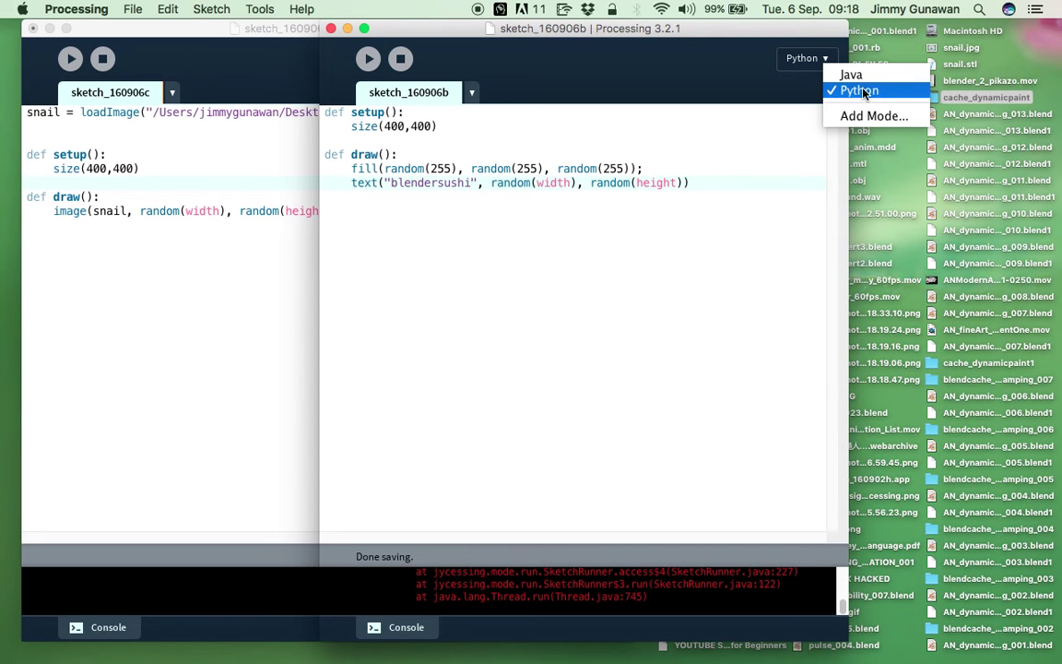
{"action": "left_click", "coordinate": [695, 41]}
{"action": "left_click_drag", "start_coordinate": [694, 40], "coordinate": [670, 37]}
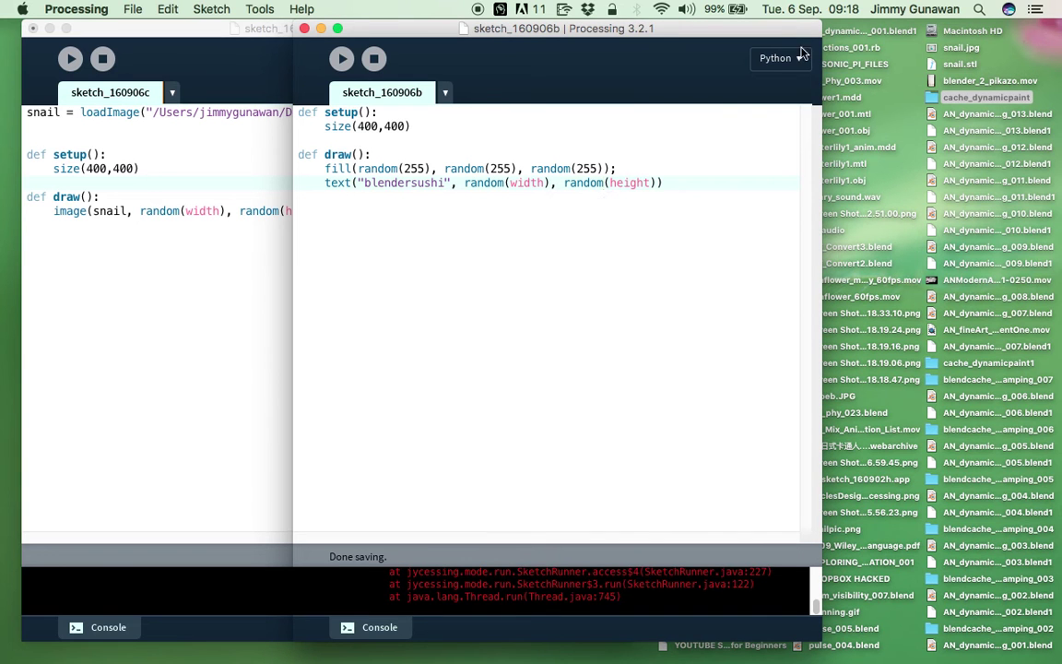
{"action": "left_click", "coordinate": [775, 58]}
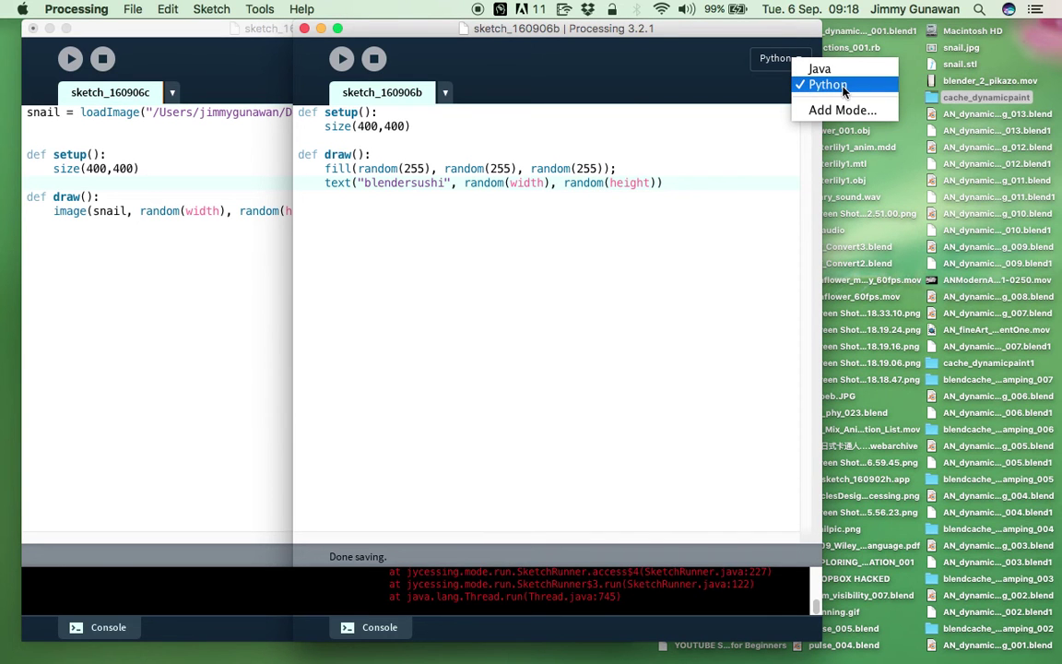
{"action": "left_click", "coordinate": [547, 138]}
Move the sketch_160906b window farther from sketch_160906c and bring each sketch's code to the front in turn
{"action": "left_click_drag", "start_coordinate": [554, 28], "coordinate": [646, 28]}
{"action": "left_click", "coordinate": [295, 196]}
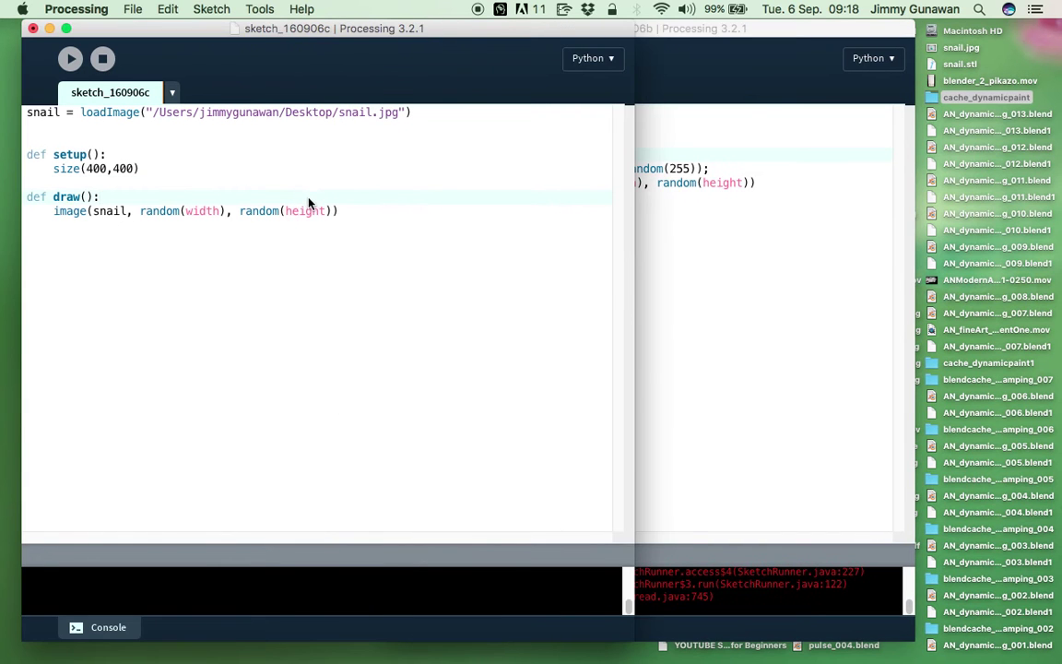
{"action": "left_click", "coordinate": [794, 206]}
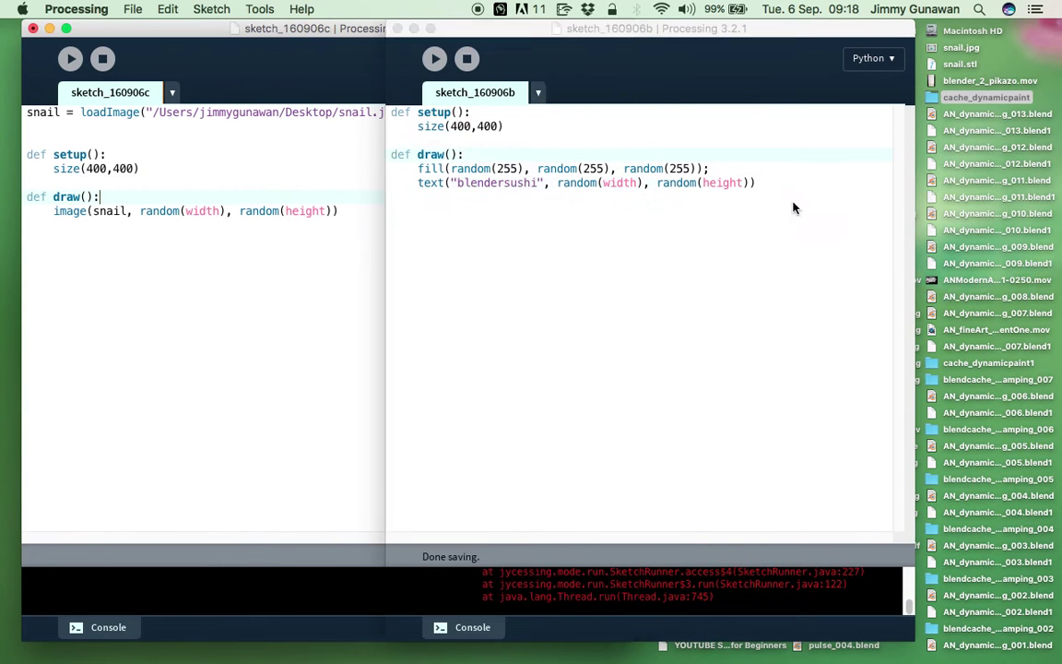
Examine the setup() function with its size(400,400) call and the draw() definition in sketch_160906b
{"action": "left_click_drag", "start_coordinate": [528, 128], "coordinate": [387, 110]}
{"action": "left_click", "coordinate": [449, 128]}
{"action": "left_click_drag", "start_coordinate": [531, 128], "coordinate": [381, 112]}
{"action": "left_click", "coordinate": [447, 126]}
{"action": "mouse_move", "coordinate": [508, 127]}
{"action": "left_mouse_down"}
{"action": "mouse_move", "coordinate": [428, 126]}
{"action": "mouse_move", "coordinate": [497, 128]}
{"action": "left_mouse_up"}
{"action": "left_click", "coordinate": [505, 130]}
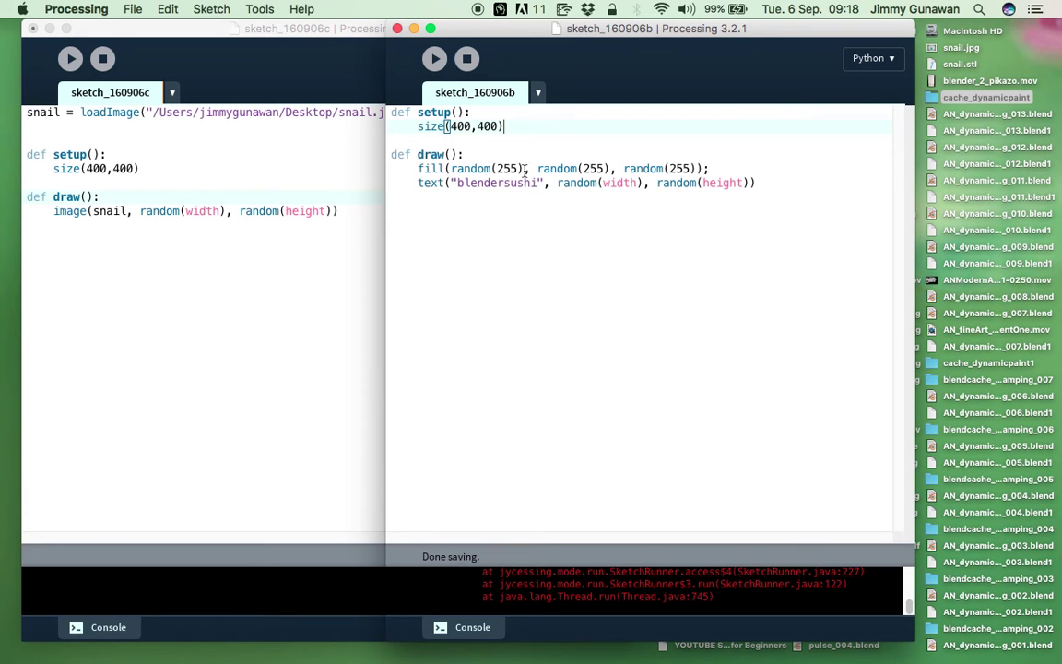
{"action": "left_click_drag", "start_coordinate": [501, 152], "coordinate": [392, 151]}
{"action": "left_click", "coordinate": [514, 149]}
Switch to Blender, create a new Sverchok node tree and look over its categories of addable nodes
{"action": "key", "text": "ctrl+Right"}
{"action": "key", "text": "ctrl+Right"}
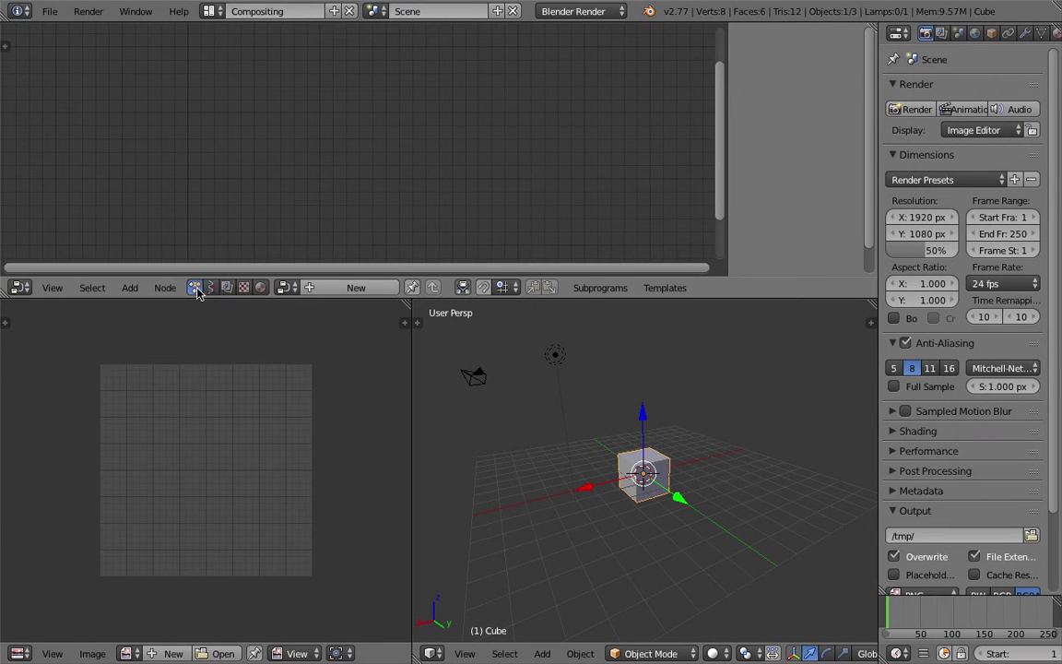
{"action": "left_click", "coordinate": [327, 288]}
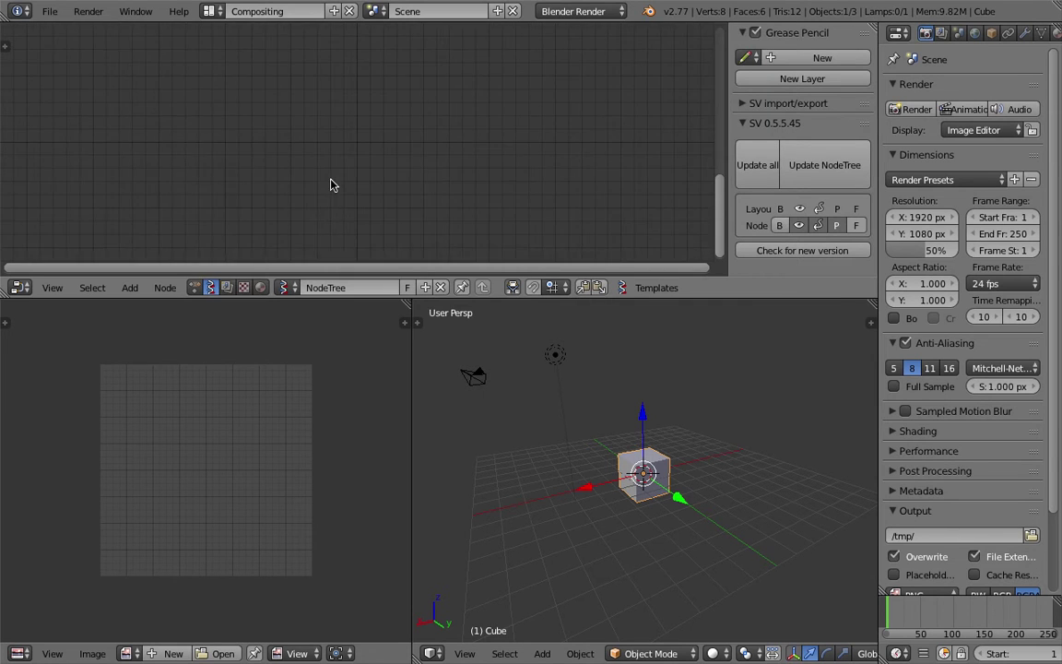
{"action": "key", "text": "shift+a"}
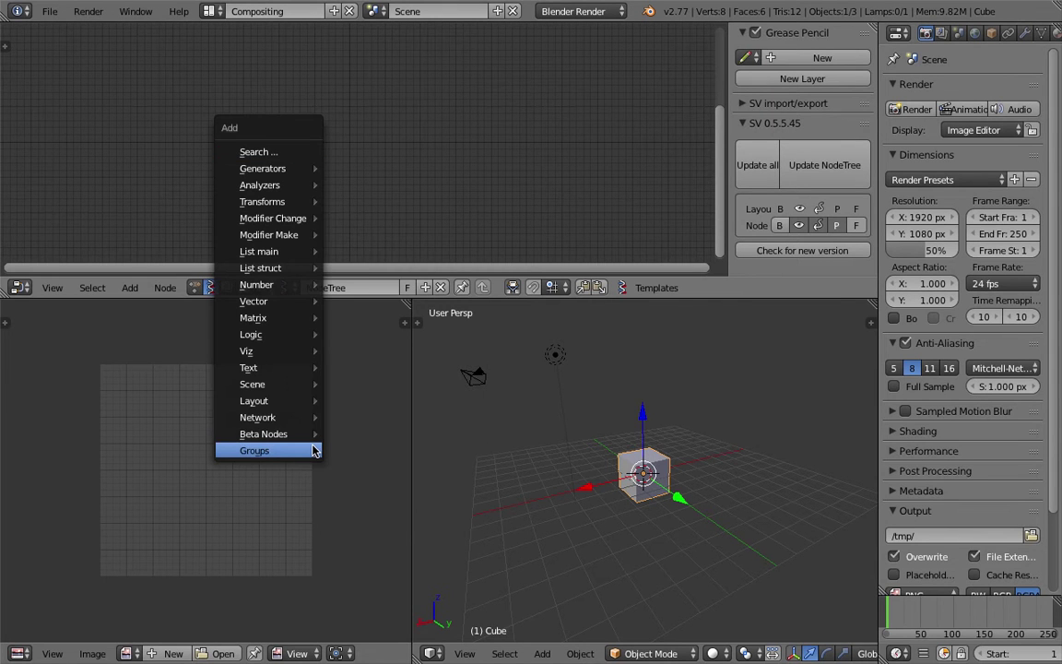
{"action": "mouse_move", "coordinate": [300, 450]}
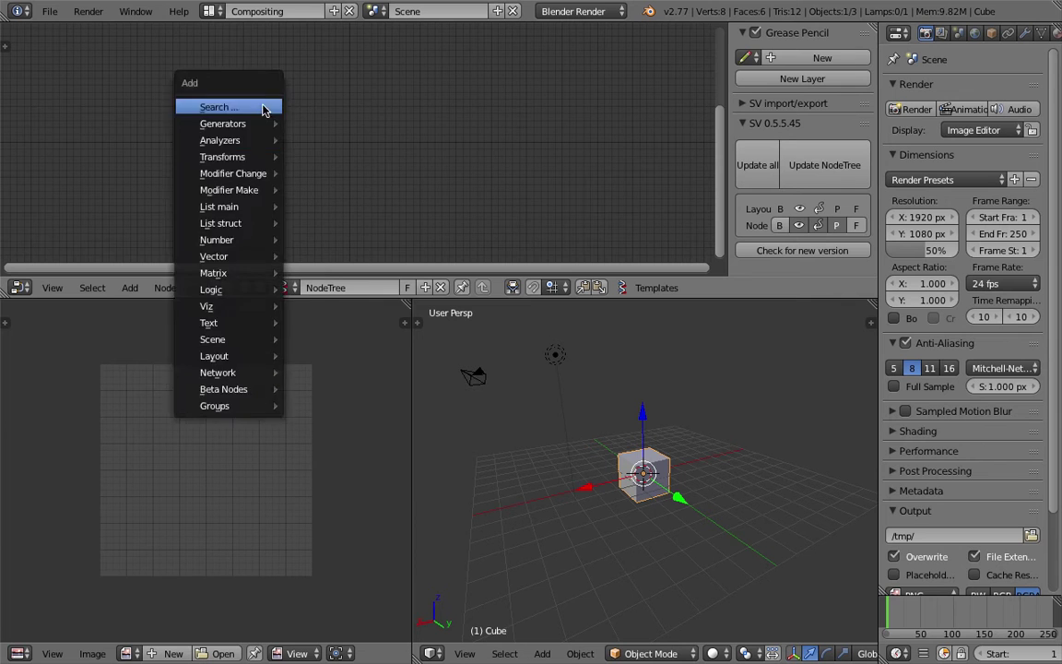
Change the node editor to Animation Nodes, create a new node tree and show the nodes that can be added
{"action": "left_click", "coordinate": [195, 287]}
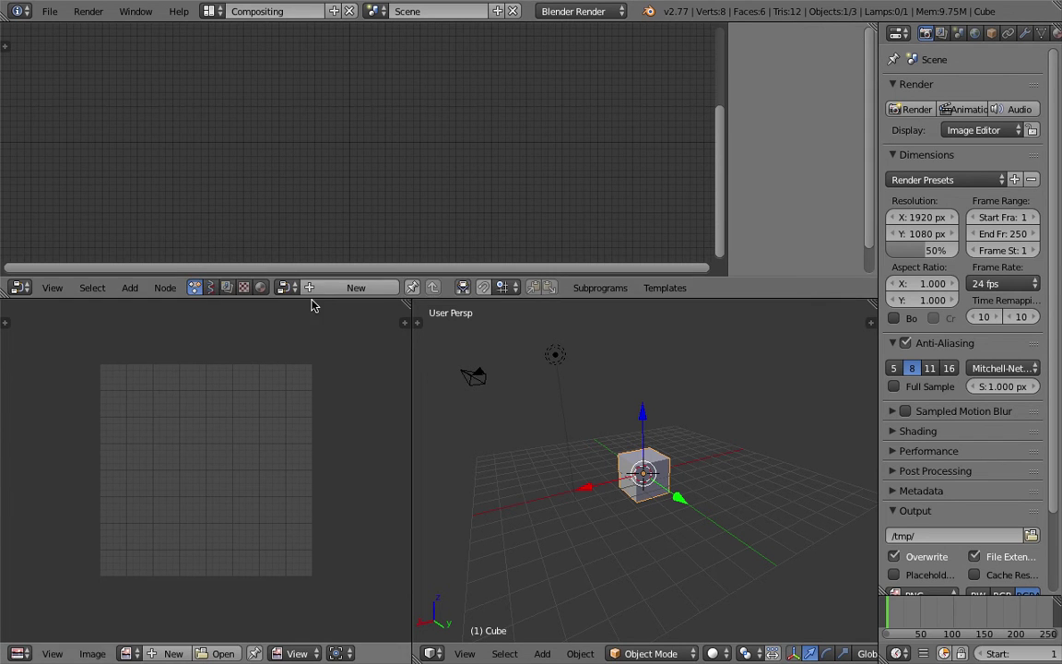
{"action": "left_click", "coordinate": [311, 289]}
{"action": "key", "text": "shift+a"}
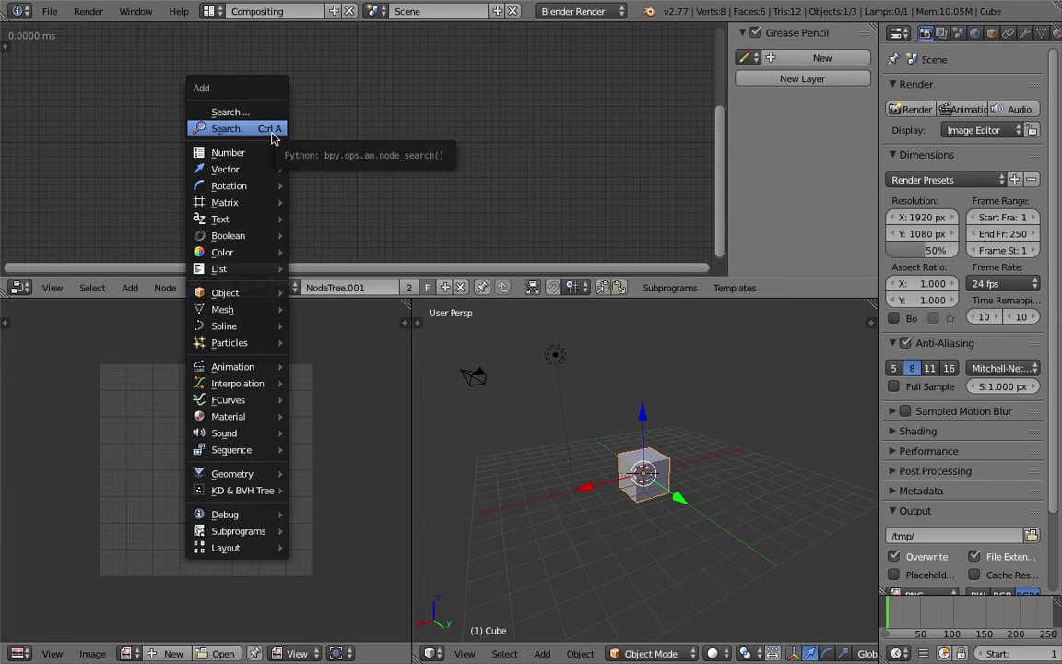
Add a Loop subprogram node to the Animation Nodes tree and place it in the node editor
{"action": "mouse_move", "coordinate": [263, 531]}
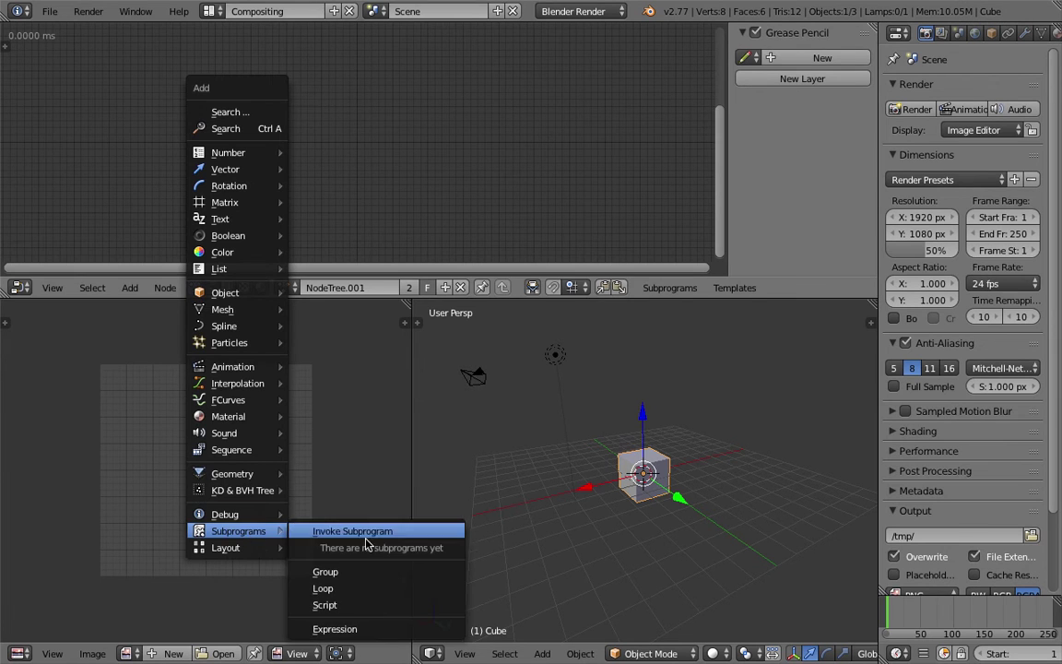
{"action": "left_click", "coordinate": [351, 587]}
{"action": "left_click", "coordinate": [311, 163]}
{"action": "left_click", "coordinate": [254, 178]}
{"action": "left_click_drag", "start_coordinate": [330, 93], "coordinate": [315, 95]}
Switch back to Processing and examine the draw() function in sketch_160906b
{"action": "key", "text": "ctrl+Left"}
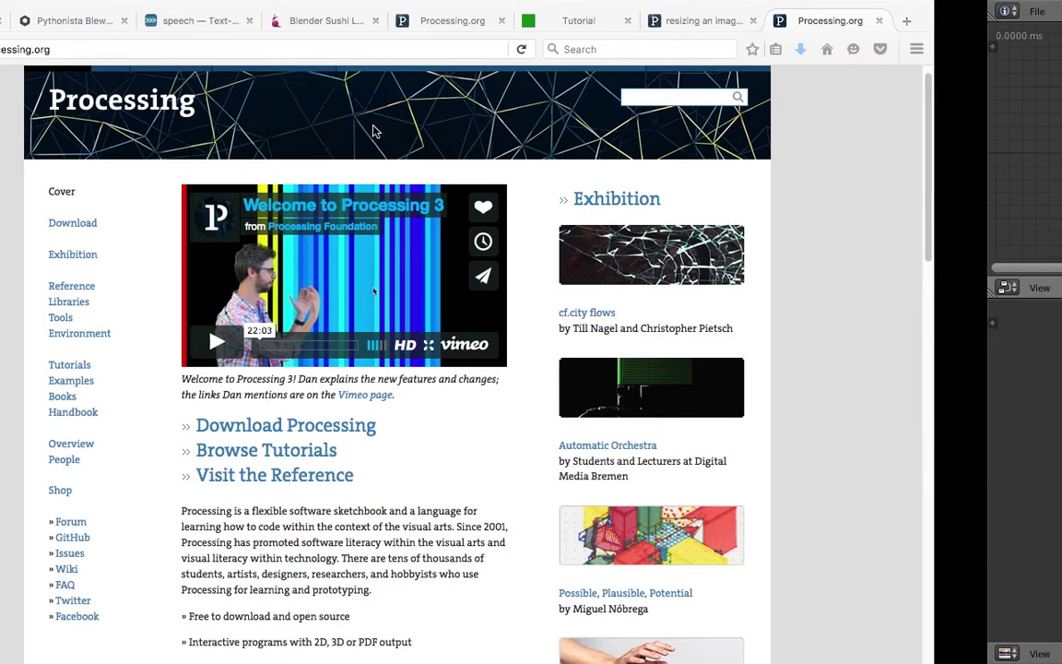
{"action": "key", "text": "ctrl+Left"}
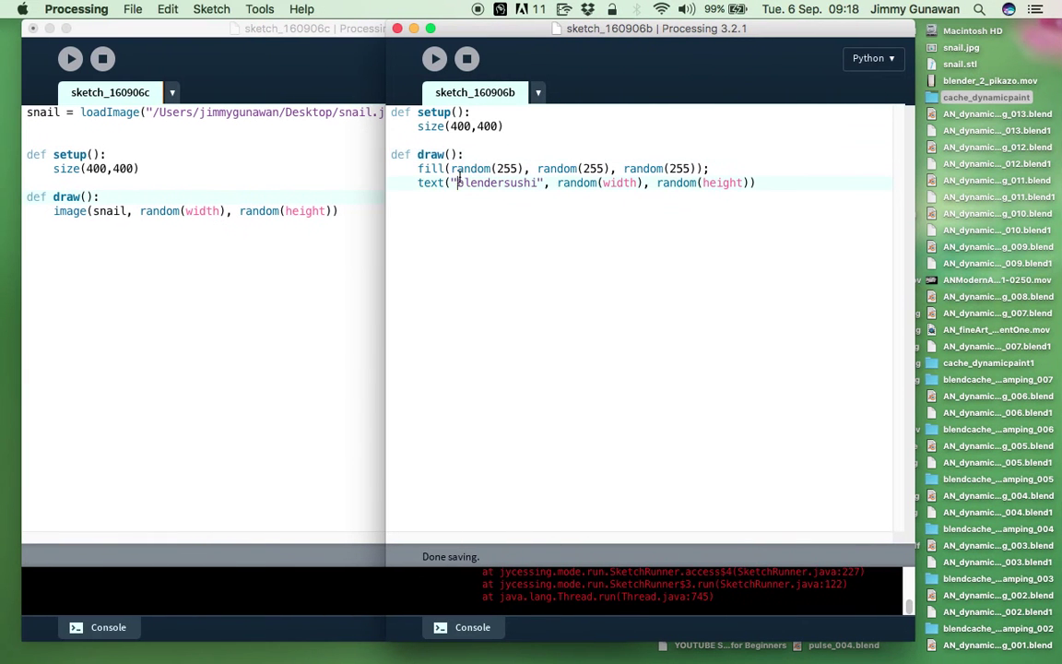
{"action": "left_click_drag", "start_coordinate": [391, 154], "coordinate": [760, 190]}
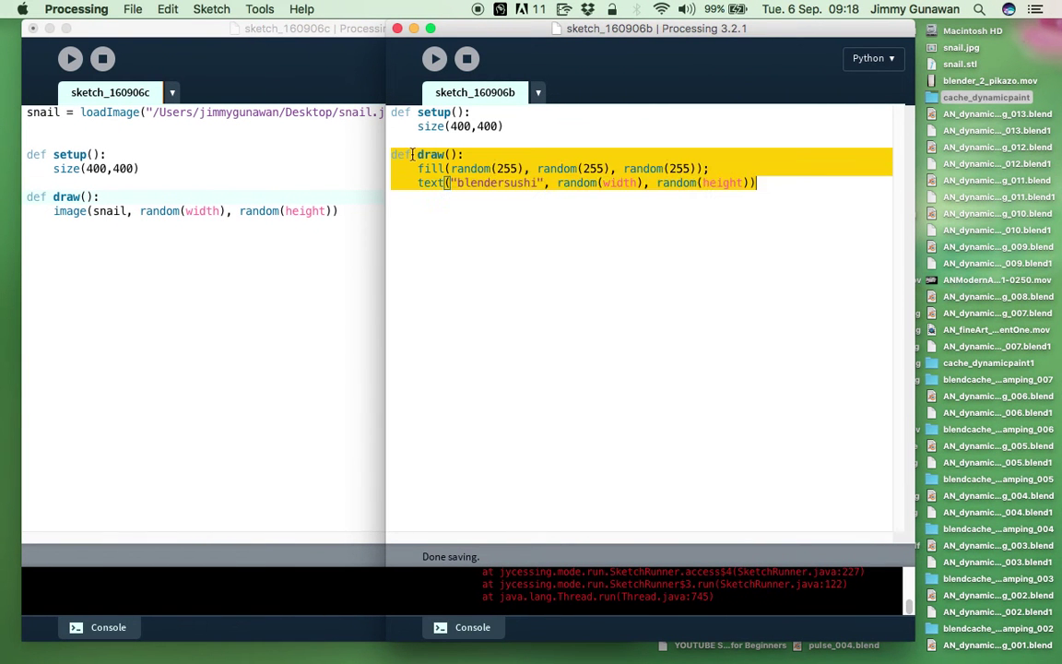
{"action": "left_click", "coordinate": [409, 154]}
{"action": "left_click_drag", "start_coordinate": [421, 154], "coordinate": [502, 160]}
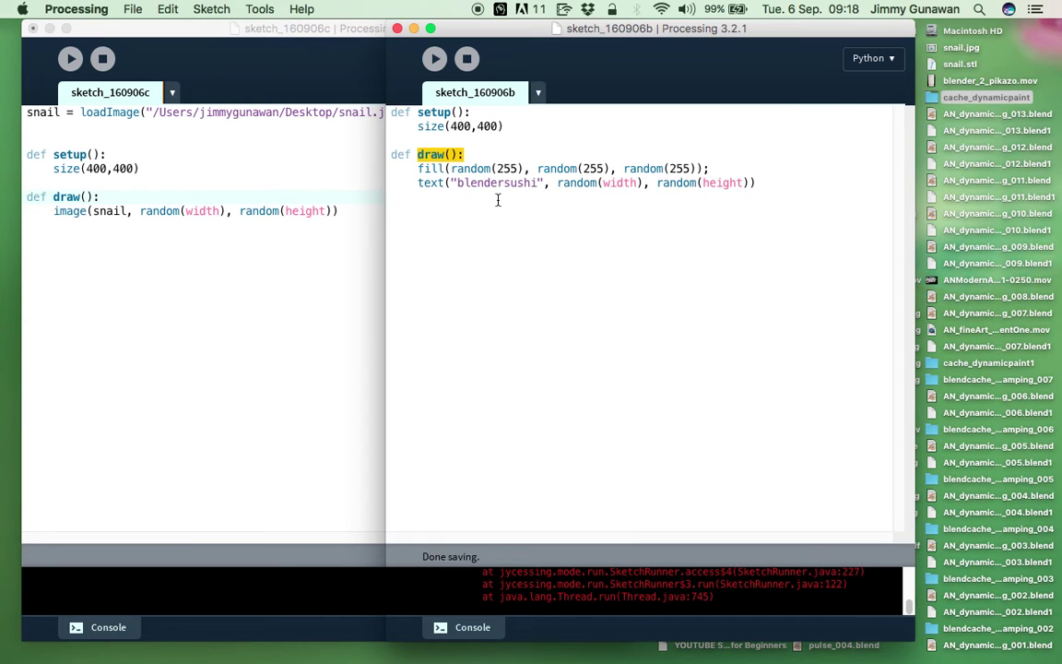
Run sketch_160906b and check the open windows for its output
{"action": "left_click", "coordinate": [550, 183]}
{"action": "key", "text": "super+r"}
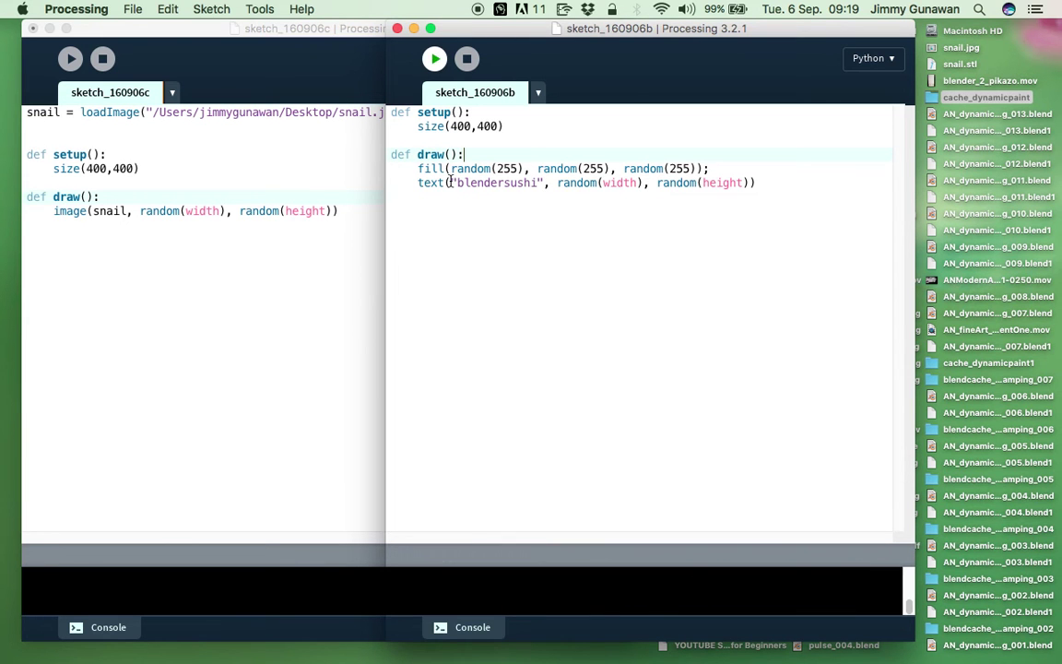
{"action": "key", "text": "ctrl+Up"}
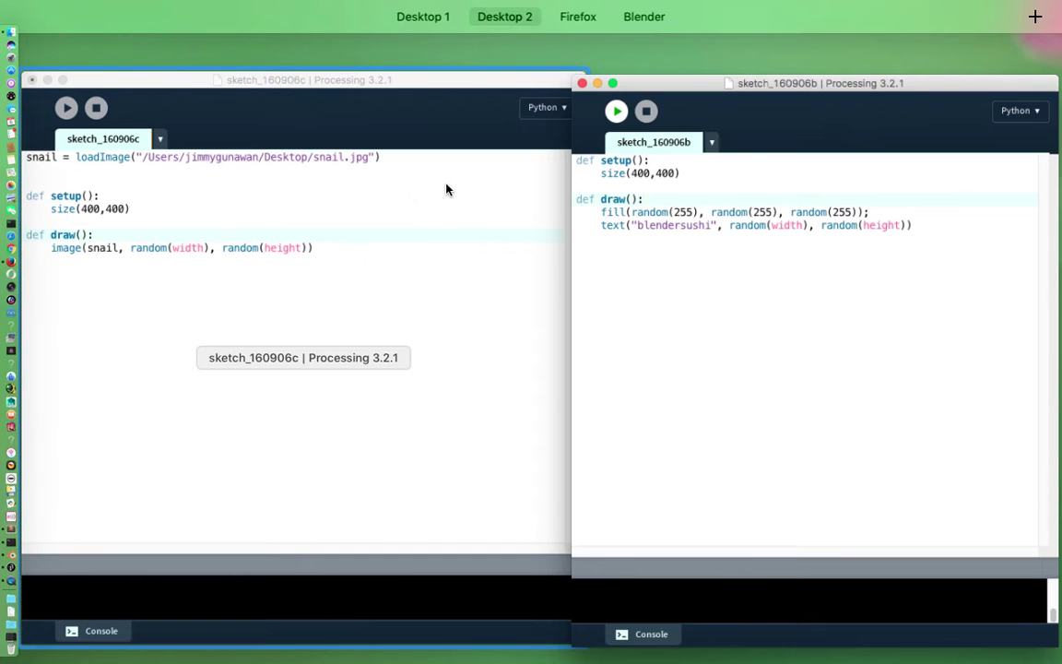
{"action": "left_click", "coordinate": [590, 200]}
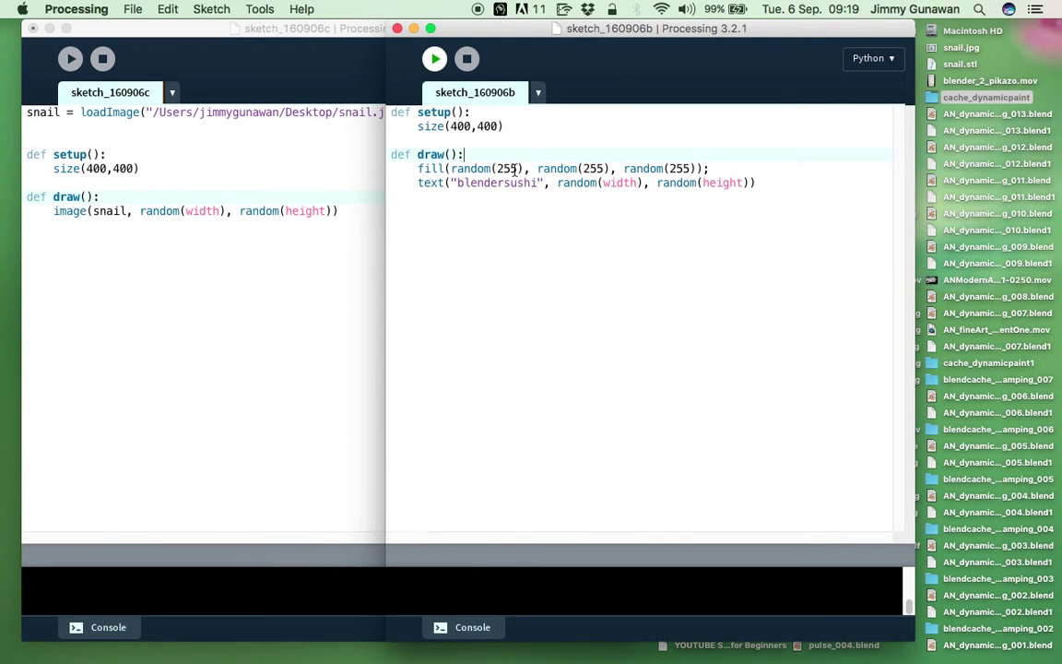
{"action": "key", "text": "ctrl+Up"}
{"action": "mouse_move", "coordinate": [427, 29]}
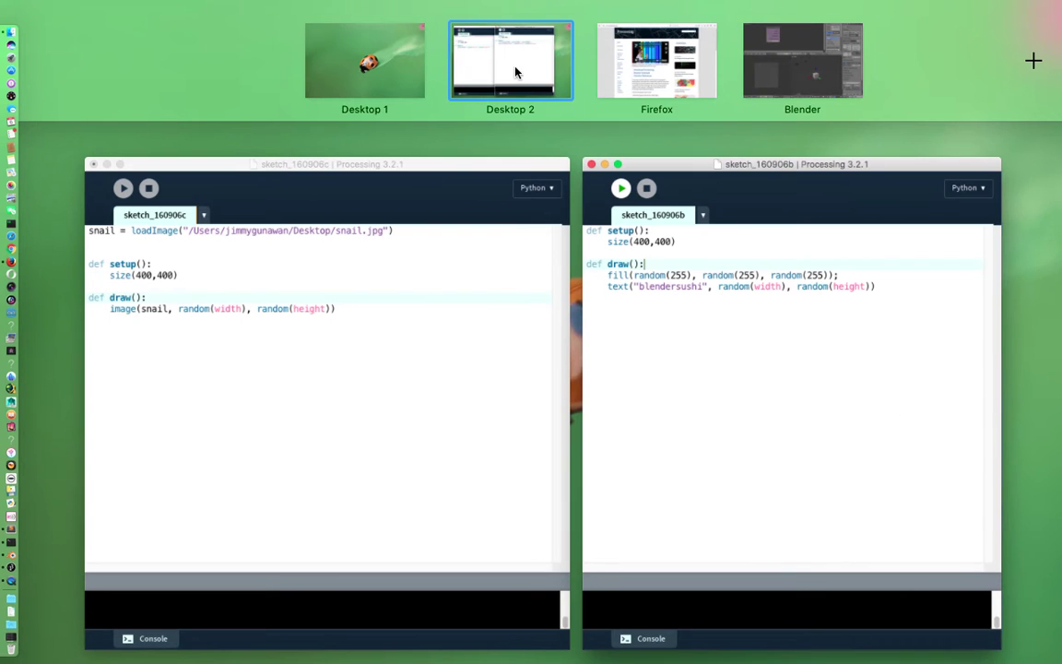
{"action": "left_click", "coordinate": [668, 262]}
Run sketch_160906b again and arrange its output window and the code window side by side
{"action": "left_click_drag", "start_coordinate": [589, 40], "coordinate": [385, 38]}
{"action": "key", "text": "super+r"}
{"action": "key", "text": "ctrl+Up"}
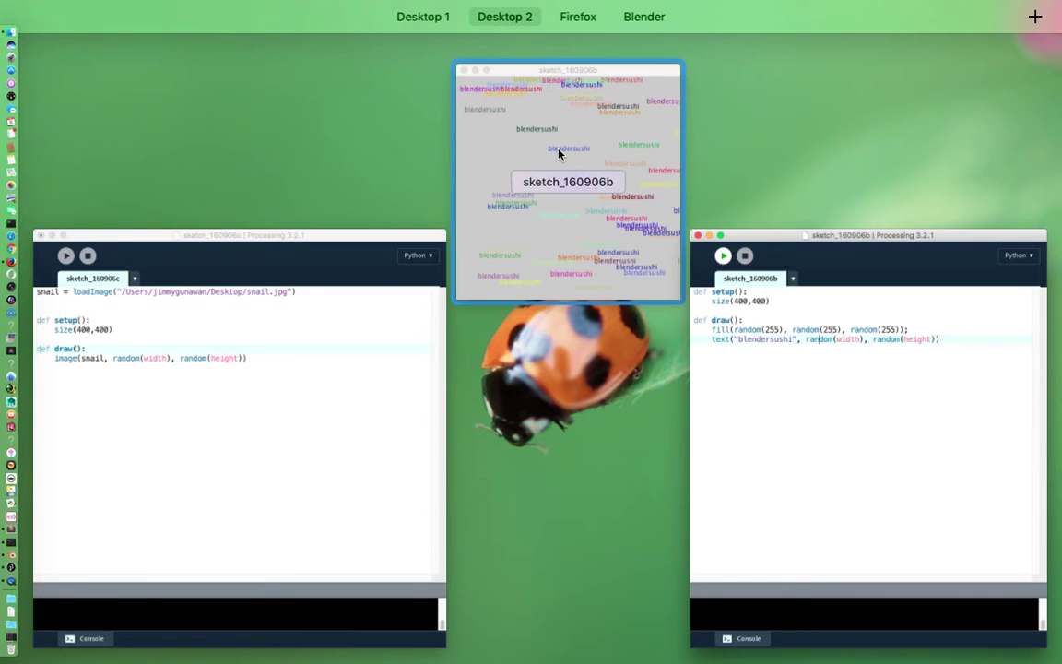
{"action": "left_click", "coordinate": [558, 154]}
{"action": "mouse_move", "coordinate": [495, 163]}
{"action": "left_mouse_down"}
{"action": "mouse_move", "coordinate": [996, 101]}
{"action": "mouse_move", "coordinate": [847, 65]}
{"action": "mouse_move", "coordinate": [927, 79]}
{"action": "left_mouse_up"}
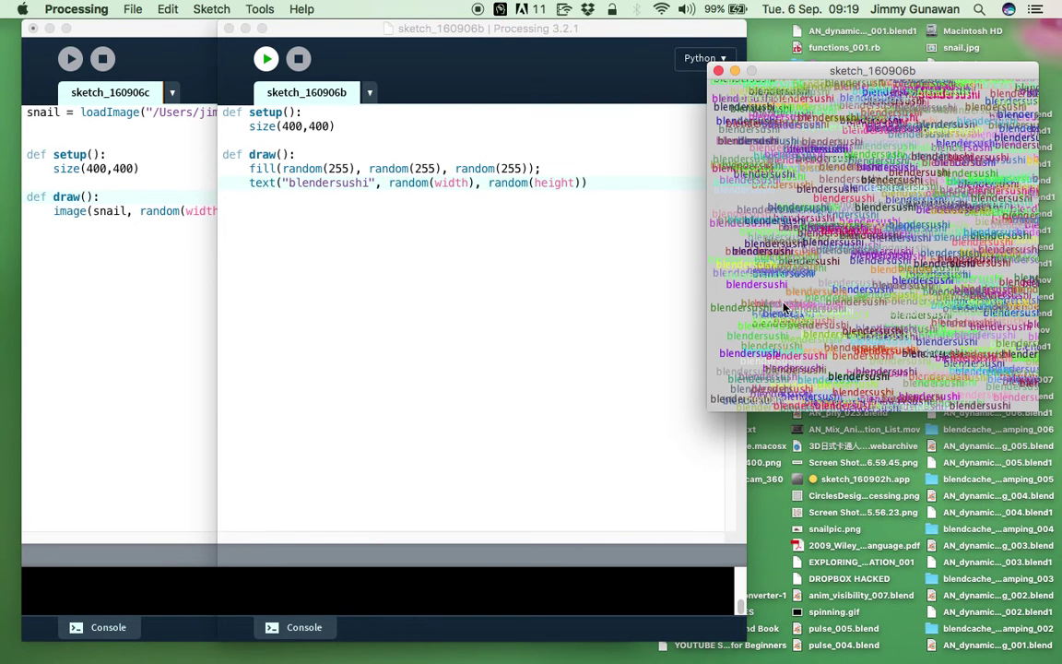
{"action": "left_click_drag", "start_coordinate": [454, 32], "coordinate": [426, 32]}
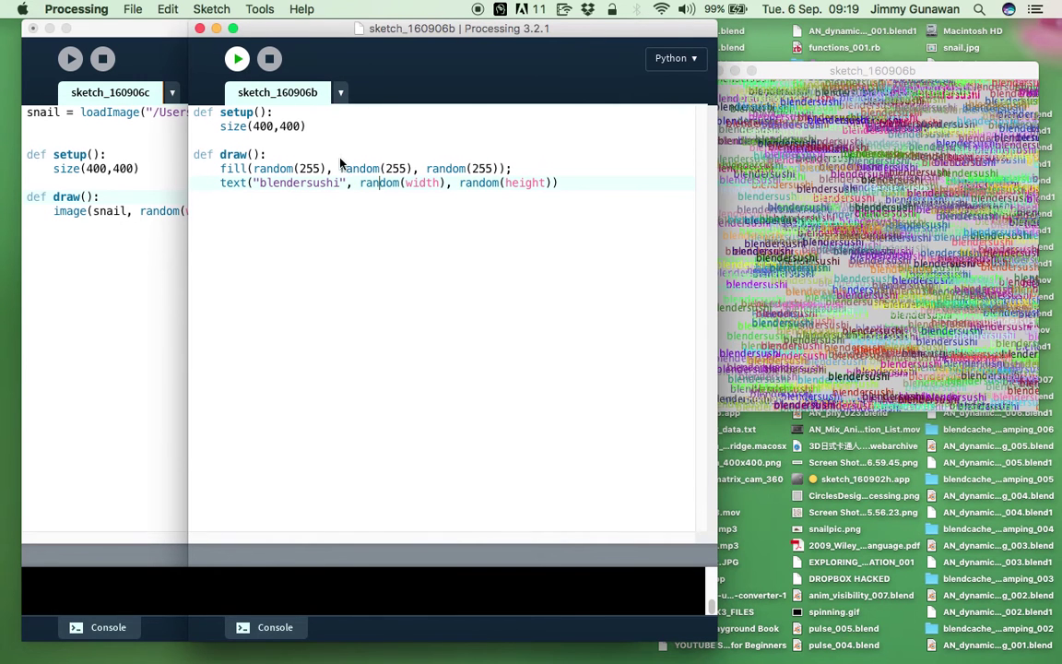
{"action": "left_click", "coordinate": [568, 185]}
{"action": "left_click_drag", "start_coordinate": [544, 29], "coordinate": [496, 29]}
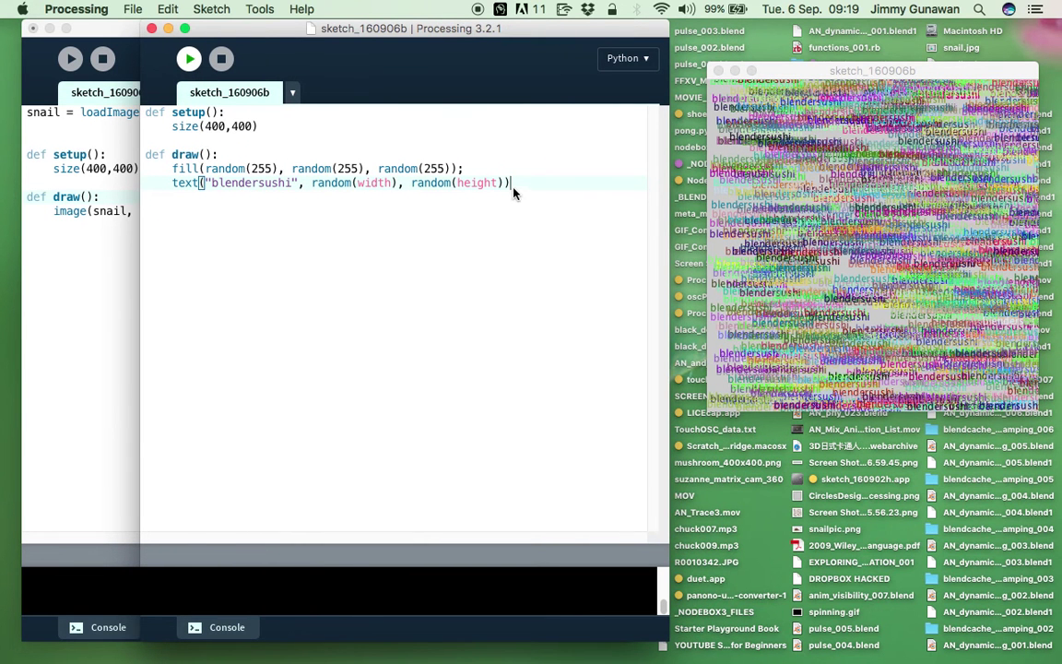
Examine the fill() and text() lines in draw(), including the "blendersushi" string and the random(width) and random(height) arguments
{"action": "double_click", "coordinate": [183, 169]}
{"action": "left_click_drag", "start_coordinate": [186, 171], "coordinate": [464, 169]}
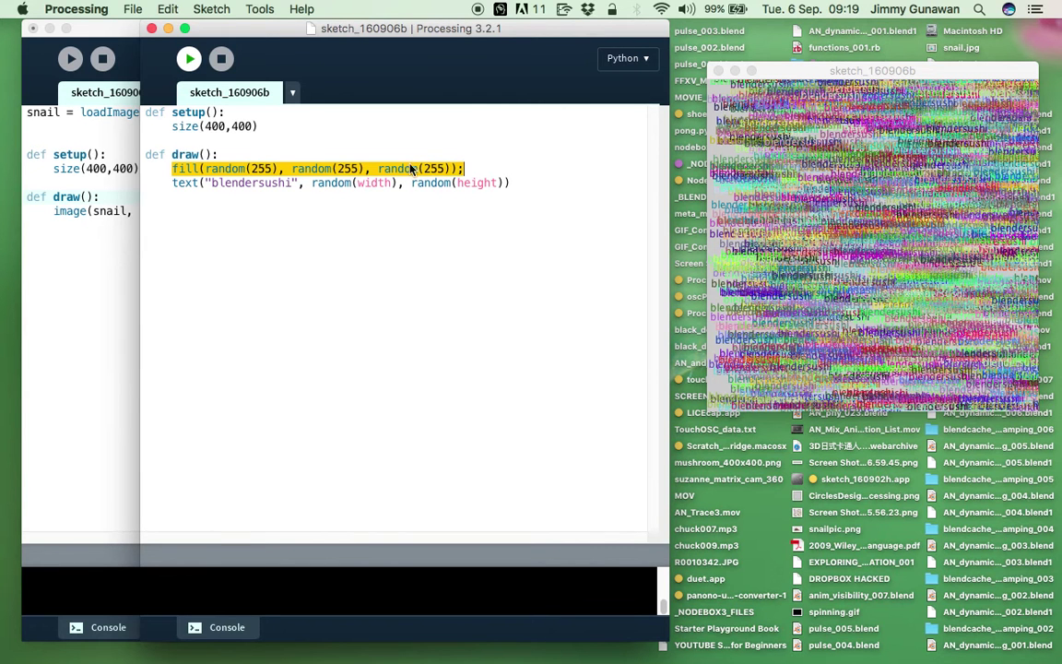
{"action": "left_click", "coordinate": [174, 183]}
{"action": "left_click_drag", "start_coordinate": [171, 183], "coordinate": [530, 184]}
{"action": "left_click", "coordinate": [235, 192]}
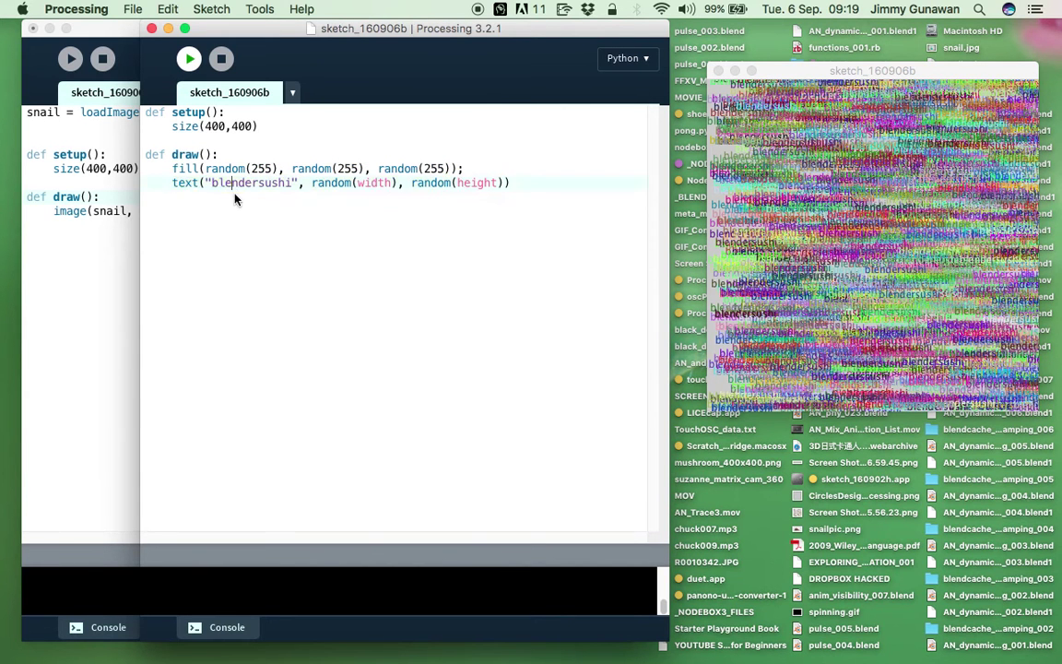
{"action": "double_click", "coordinate": [224, 187]}
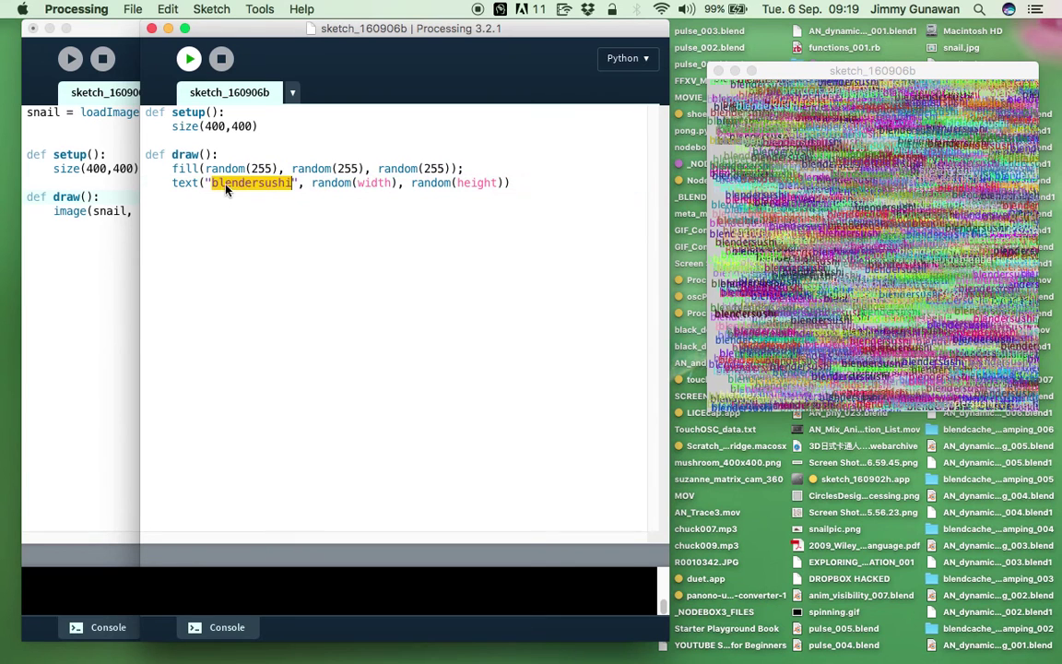
{"action": "left_click", "coordinate": [314, 184]}
{"action": "double_click", "coordinate": [323, 184]}
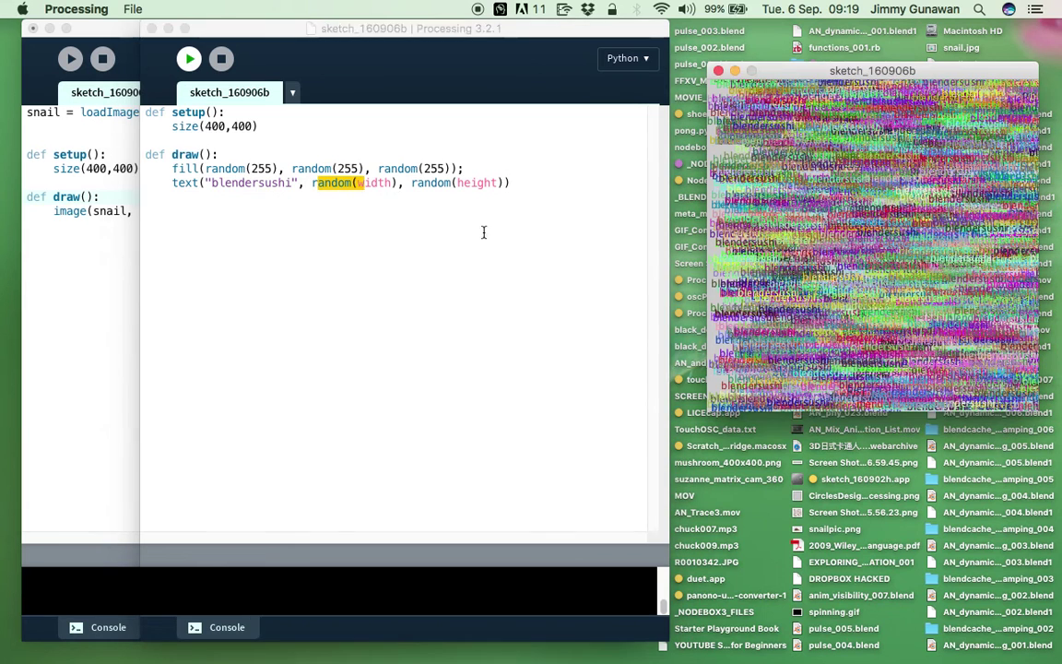
{"action": "double_click", "coordinate": [374, 184]}
{"action": "left_click", "coordinate": [486, 176]}
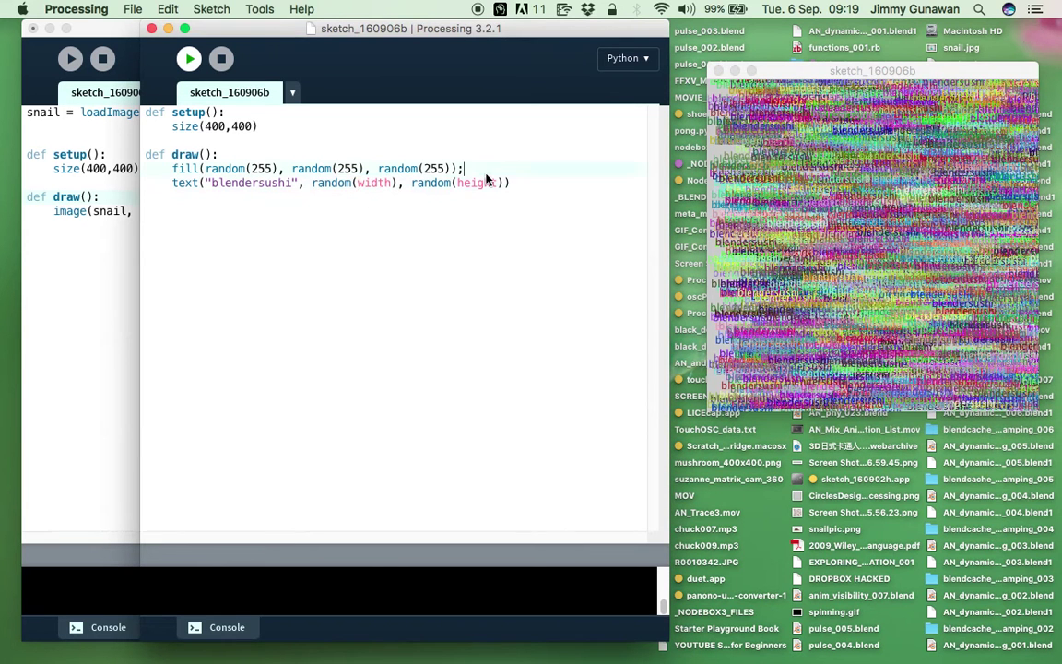
{"action": "double_click", "coordinate": [474, 183]}
{"action": "left_click", "coordinate": [495, 176]}
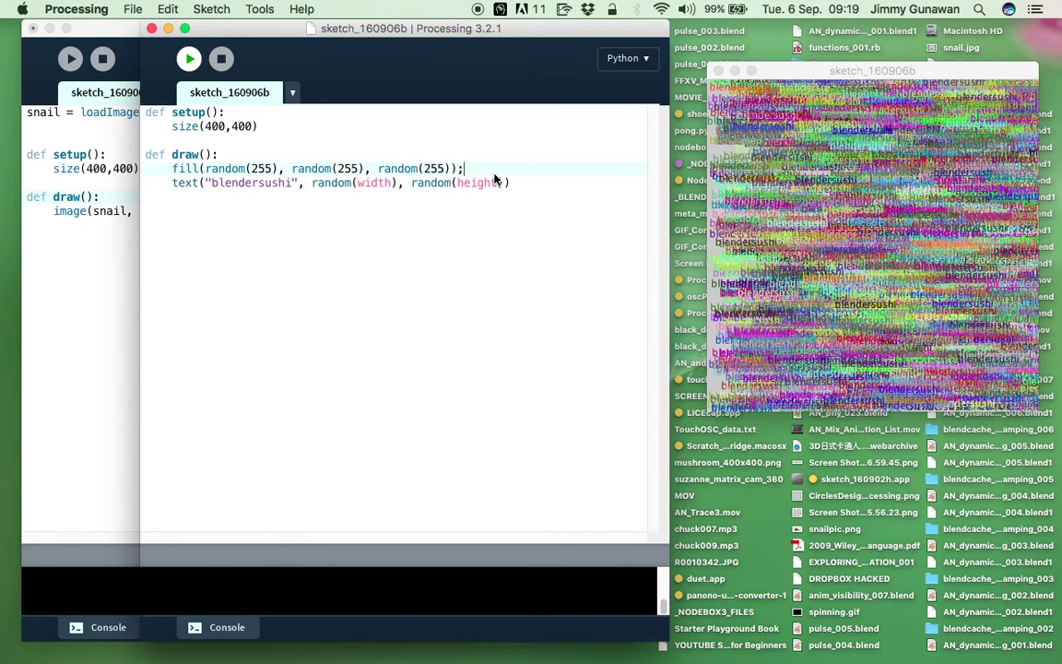
Highlight all of sketch_160906b's code and move the output window over it, then back beside it for comparison
{"action": "left_click", "coordinate": [342, 157]}
{"action": "mouse_move", "coordinate": [511, 186]}
{"action": "left_mouse_down"}
{"action": "mouse_move", "coordinate": [171, 185]}
{"action": "mouse_move", "coordinate": [146, 103]}
{"action": "left_mouse_up"}
{"action": "left_click", "coordinate": [840, 108]}
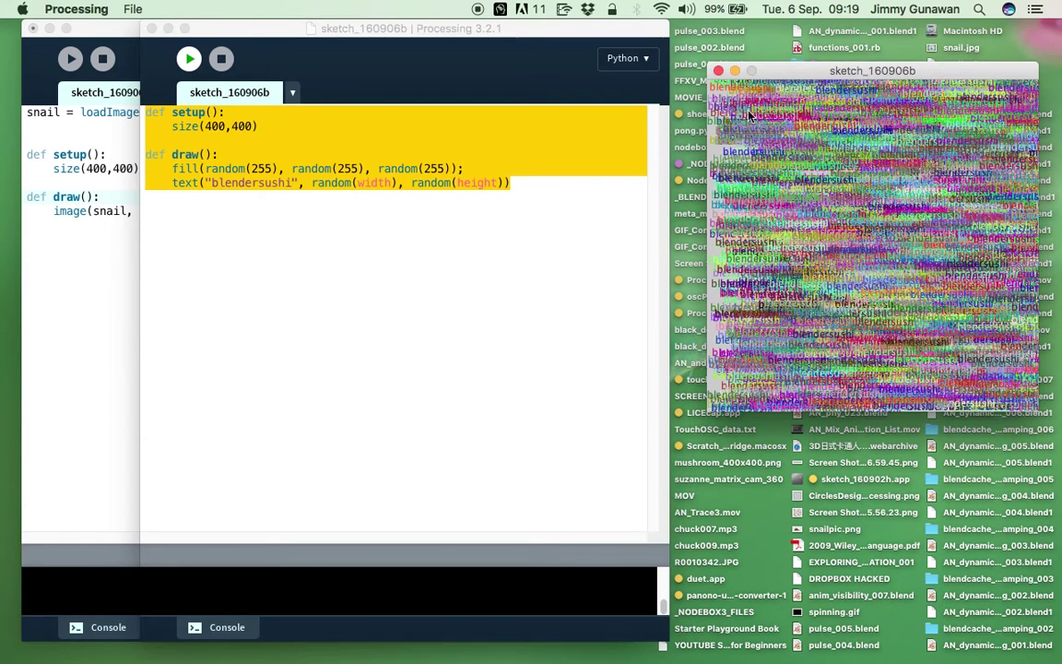
{"action": "left_click_drag", "start_coordinate": [805, 74], "coordinate": [362, 123]}
{"action": "mouse_move", "coordinate": [437, 119]}
{"action": "left_mouse_down"}
{"action": "mouse_move", "coordinate": [456, 102]}
{"action": "mouse_move", "coordinate": [860, 80]}
{"action": "left_mouse_up"}
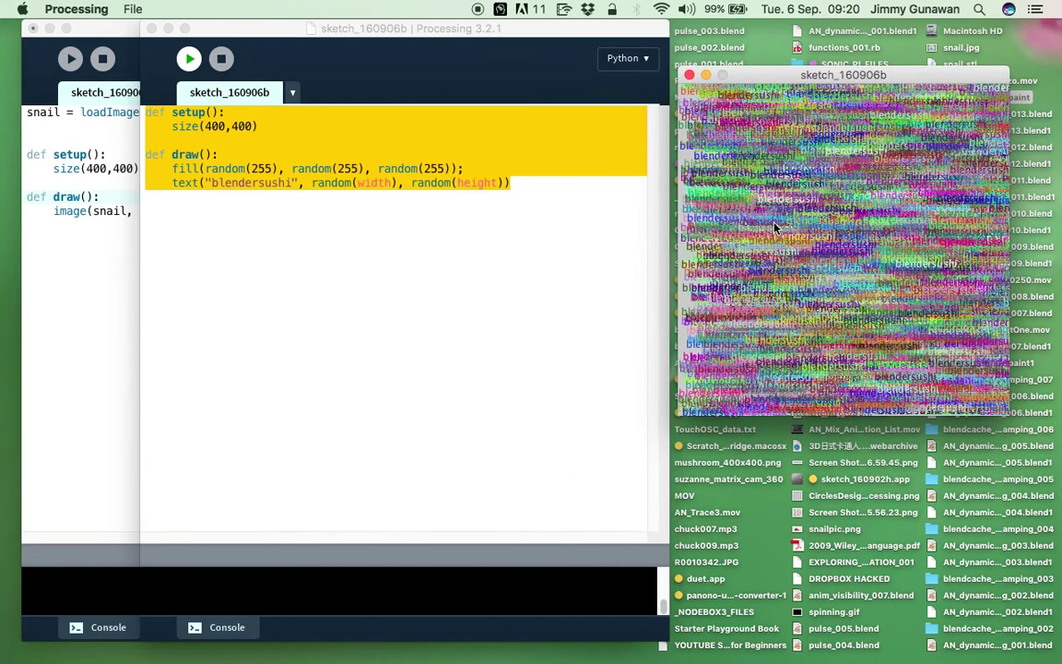
{"action": "left_click_drag", "start_coordinate": [812, 78], "coordinate": [815, 76]}
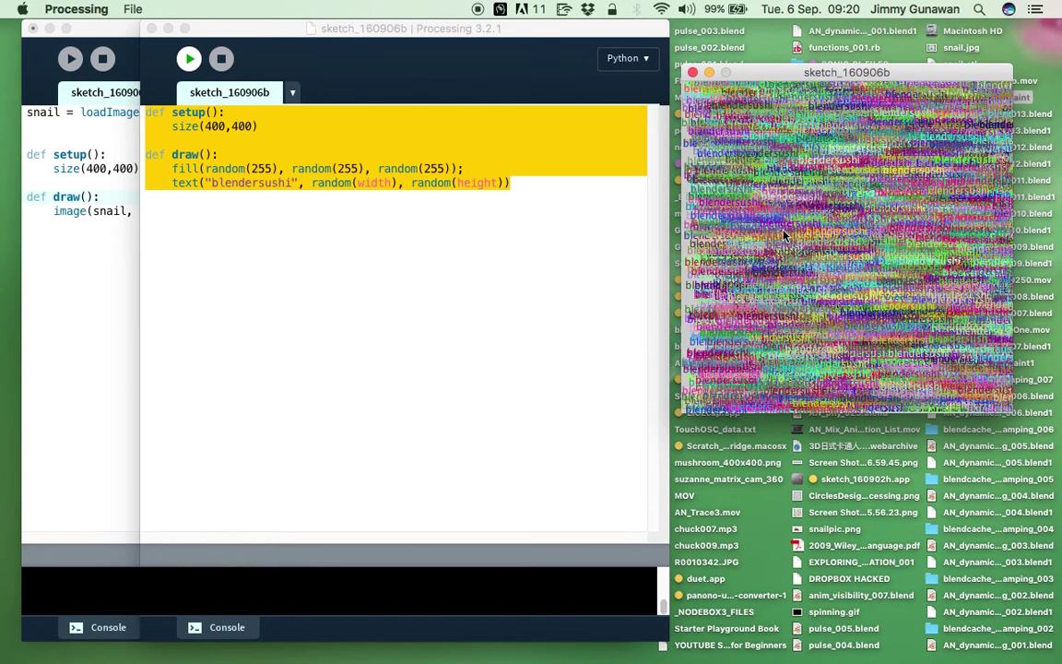
{"action": "left_click", "coordinate": [214, 183]}
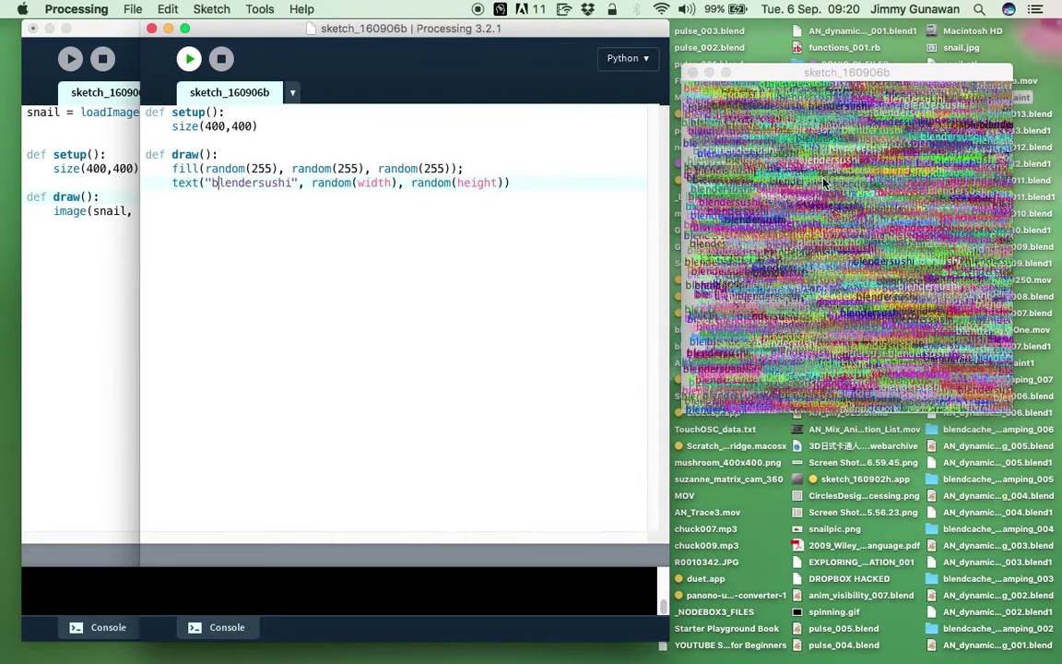
Switch to Blender and replace the default cube with a text object reading "blendersushi"
{"action": "key", "text": "ctrl+Right"}
{"action": "scroll", "coordinate": [646, 459], "scroll_direction": "up", "scroll_amount": 5}
{"action": "middle_click_drag", "start_coordinate": [548, 482], "coordinate": [690, 458]}
{"action": "key", "text": "Tab"}
{"action": "key", "text": "BackSpace"}
{"action": "key", "text": "BackSpace"}
{"action": "key", "text": "BackSpace"}
{"action": "key", "text": "BackSpace"}
{"action": "type", "text": "blendersushi"}
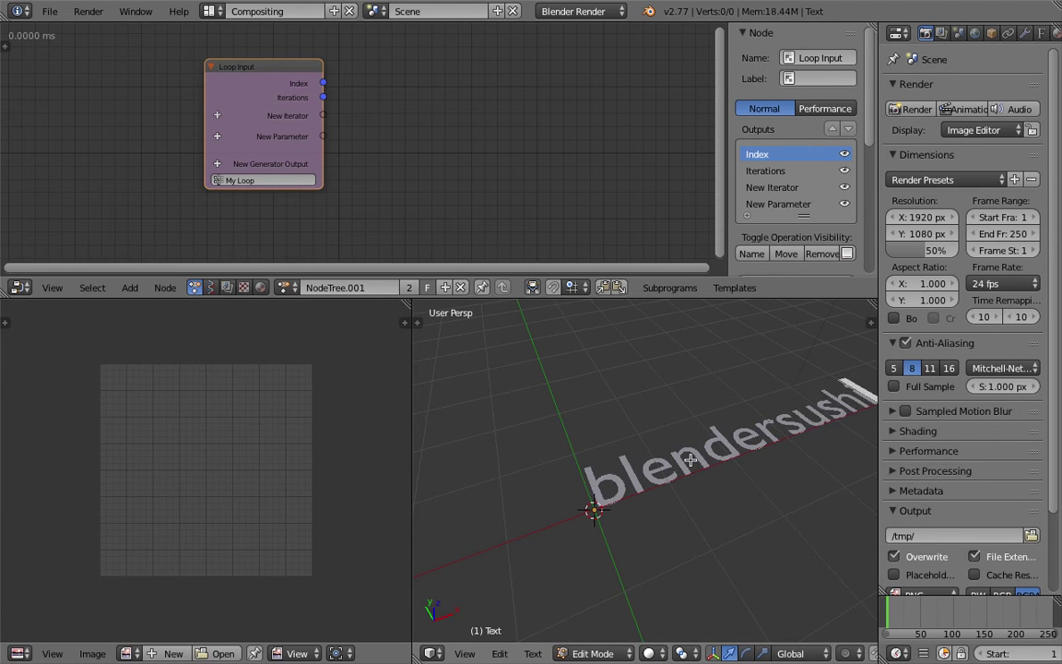
{"action": "key", "text": "Tab"}
{"action": "middle_click_drag", "start_coordinate": [636, 475], "coordinate": [585, 486]}
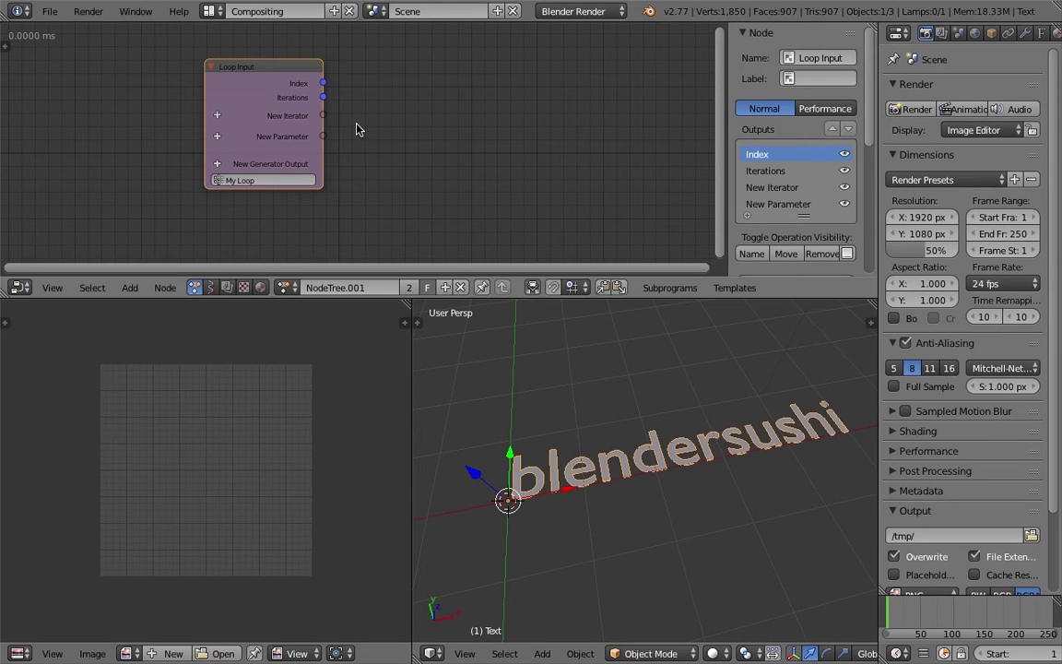
Delete the Loop Input node and make the node editor area taller
{"action": "key", "text": "x"}
{"action": "left_click_drag", "start_coordinate": [510, 298], "coordinate": [507, 362]}
{"action": "scroll", "coordinate": [617, 454], "scroll_direction": "down", "scroll_amount": 3}
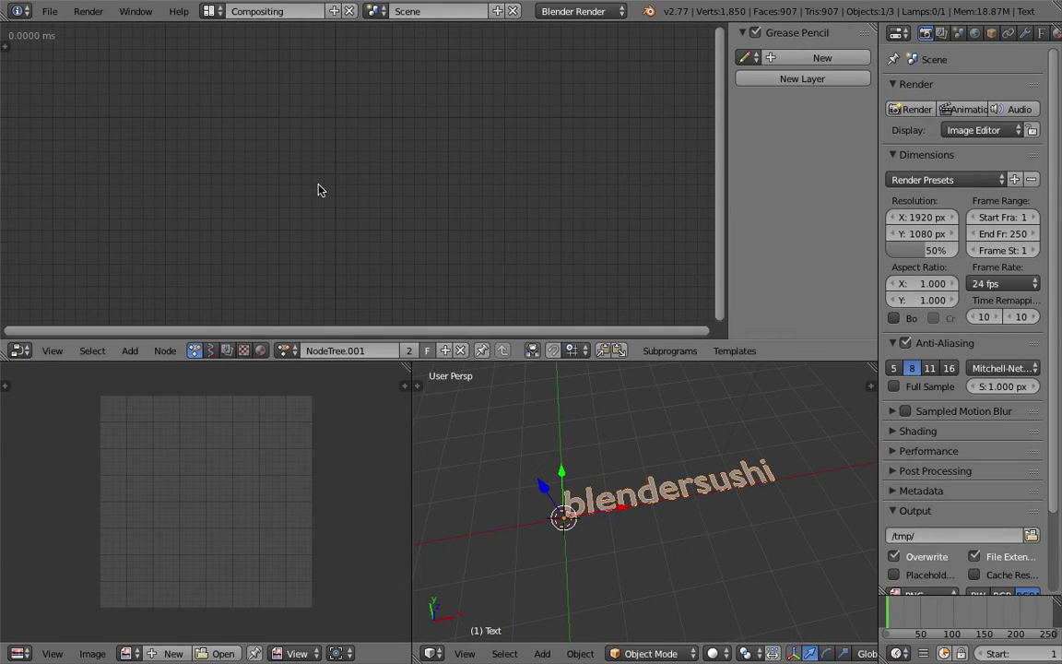
Find the Object Instancer node by searching for "object ins" and add it to the node tree
{"action": "key", "text": "shift+a"}
{"action": "left_click", "coordinate": [292, 91]}
{"action": "type", "text": "object ins"}
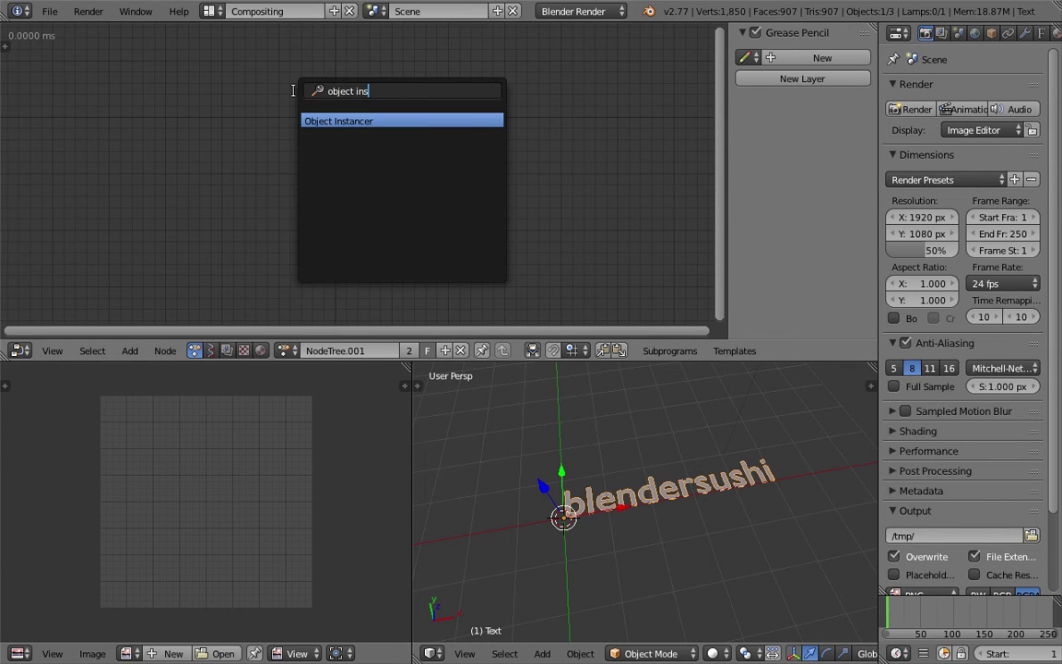
{"action": "key", "text": "Return"}
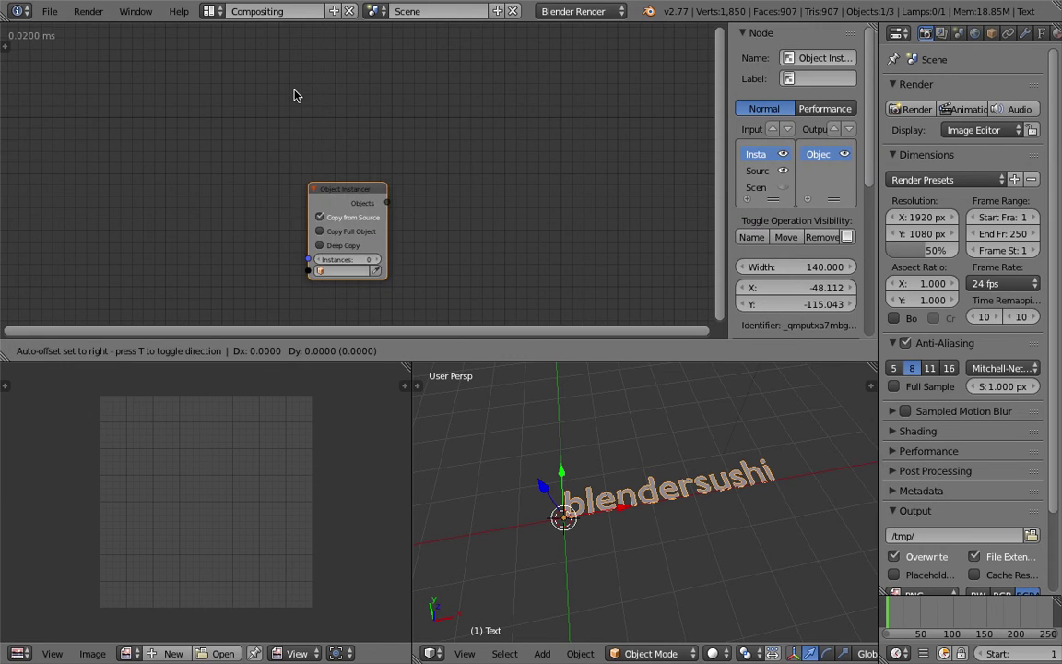
{"action": "left_click", "coordinate": [255, 144]}
{"action": "middle_click_drag", "start_coordinate": [254, 145], "coordinate": [250, 143]}
Set the Object Instancer's Instances to 9 and assign the Text object as its source
{"action": "left_click", "coordinate": [255, 195]}
{"action": "left_click", "coordinate": [256, 195]}
{"action": "left_click", "coordinate": [255, 195]}
{"action": "left_click", "coordinate": [256, 195]}
{"action": "left_click", "coordinate": [255, 195]}
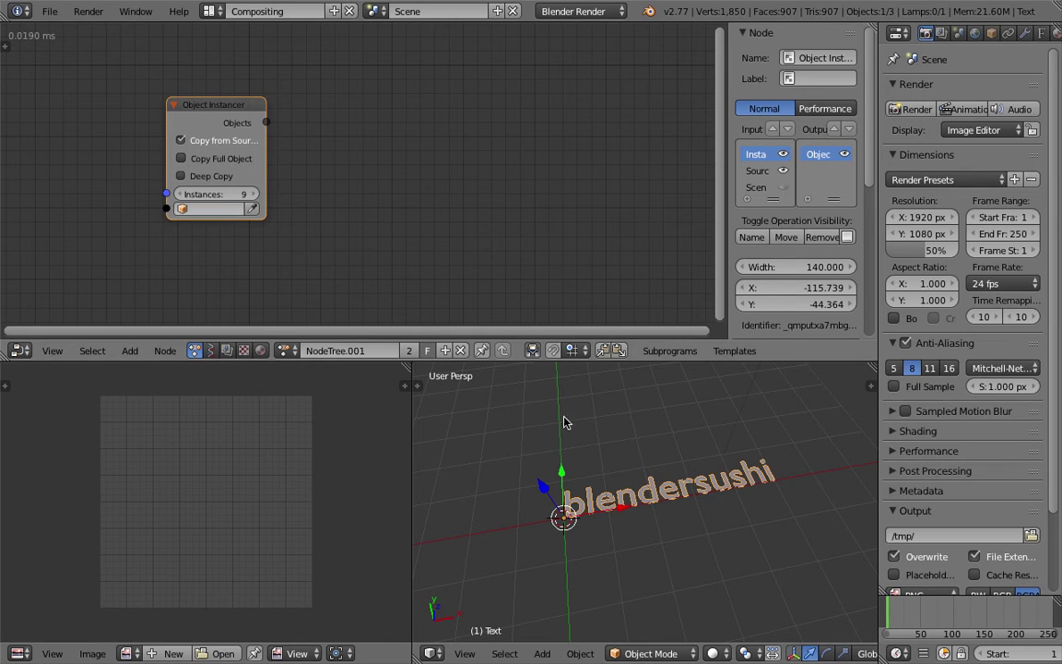
{"action": "left_click", "coordinate": [255, 211]}
{"action": "scroll", "coordinate": [313, 131], "scroll_direction": "down", "scroll_amount": 1}
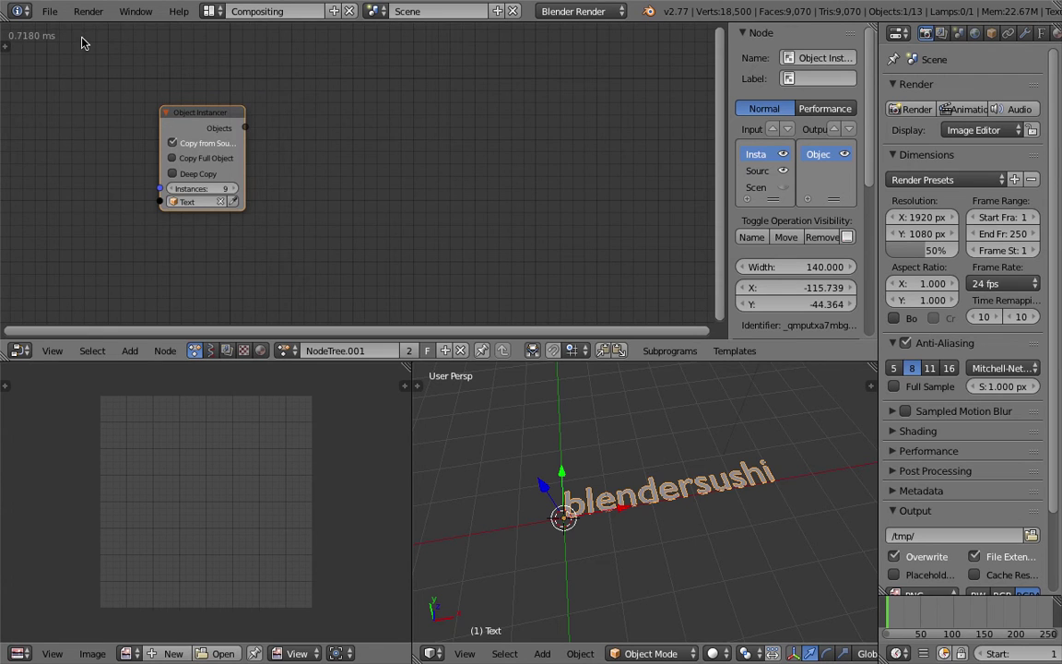
Show the Animation Nodes execution settings, turn off Always auto execution and hide the node properties sidebar
{"action": "left_click", "coordinate": [4, 45]}
{"action": "left_click", "coordinate": [15, 115]}
{"action": "left_click", "coordinate": [33, 58]}
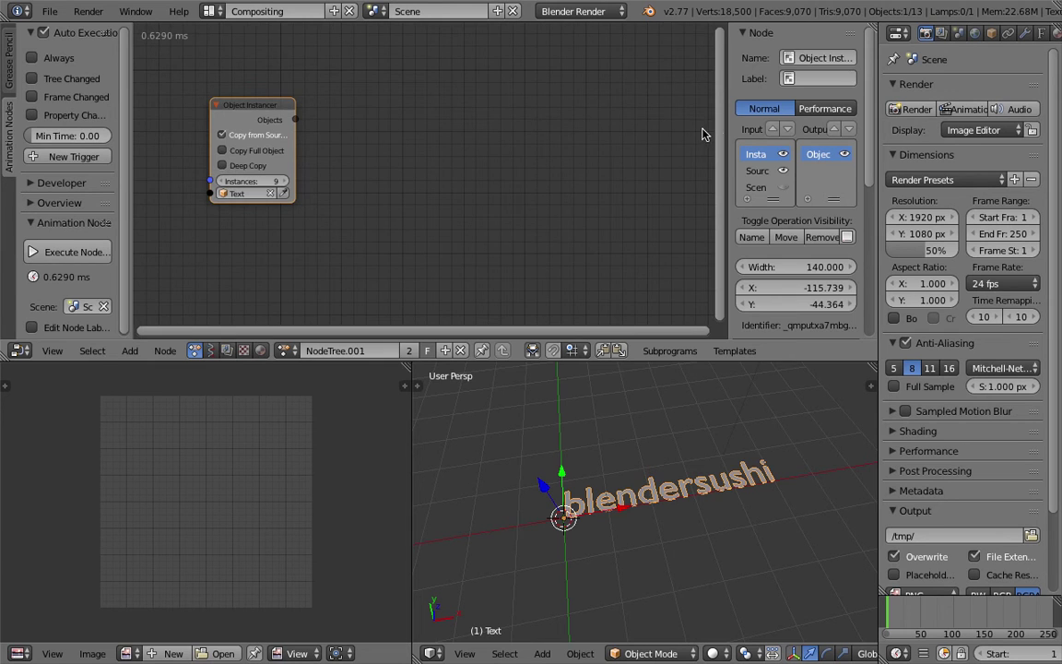
{"action": "key", "text": "n"}
{"action": "scroll", "coordinate": [514, 175], "scroll_direction": "down", "scroll_amount": 1}
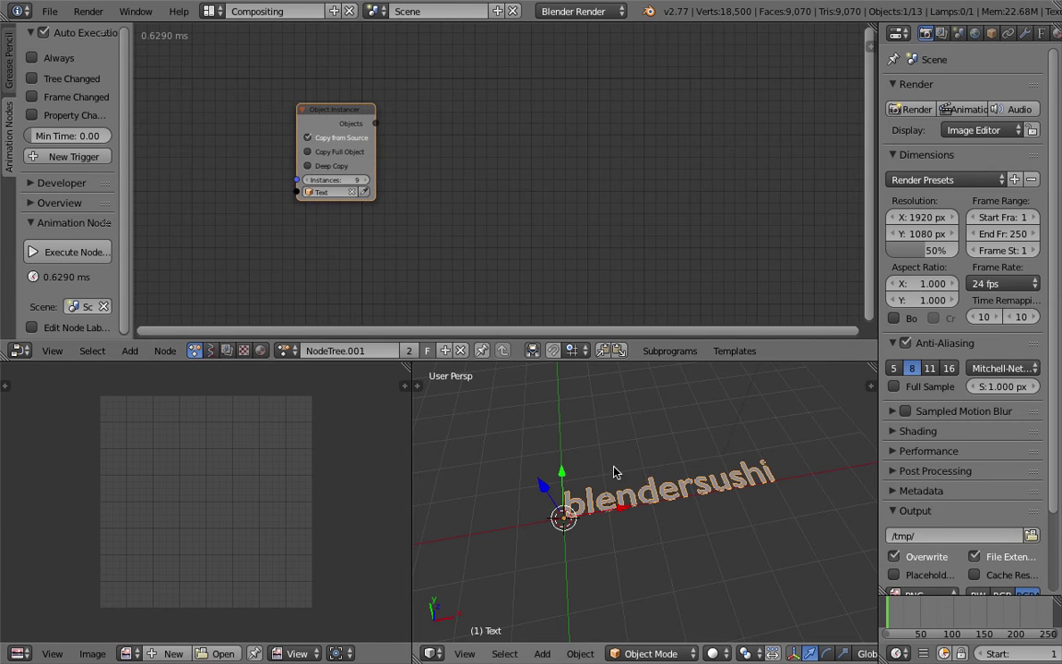
{"action": "scroll", "coordinate": [690, 488], "scroll_direction": "down", "scroll_amount": 2}
{"action": "middle_click_drag", "start_coordinate": [651, 454], "coordinate": [619, 486]}
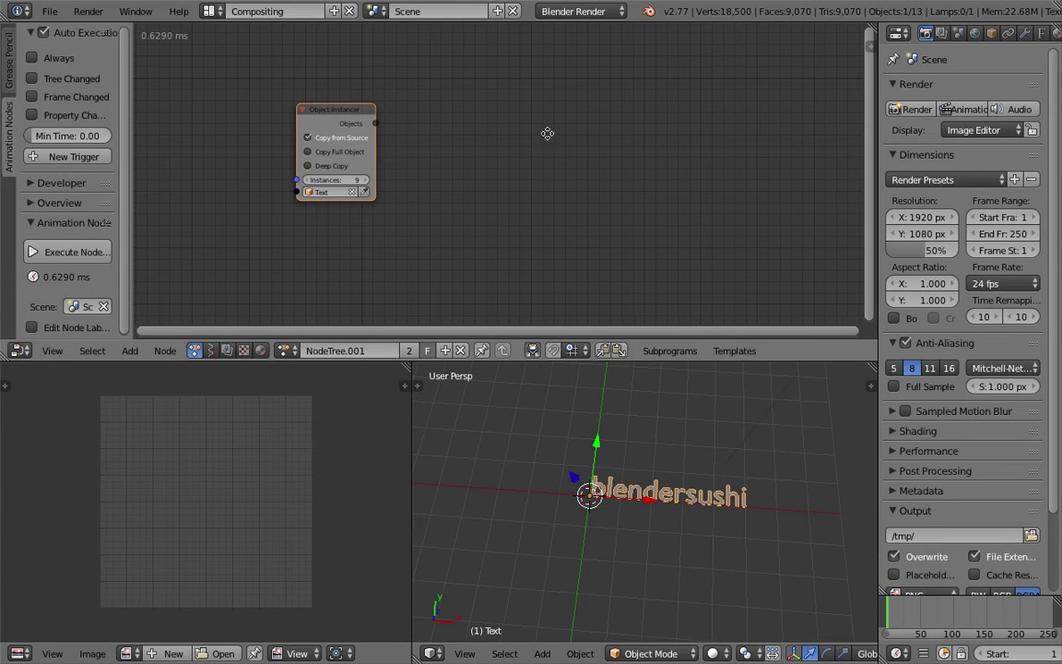
{"action": "middle_click_drag", "start_coordinate": [548, 133], "coordinate": [472, 129]}
Set the Object Instancer to 10 instances and create a loop through its Objects output, placing the new loop nodes beside it
{"action": "left_click_drag", "start_coordinate": [297, 102], "coordinate": [341, 94]}
{"action": "scroll", "coordinate": [381, 147], "scroll_direction": "up", "scroll_amount": 1}
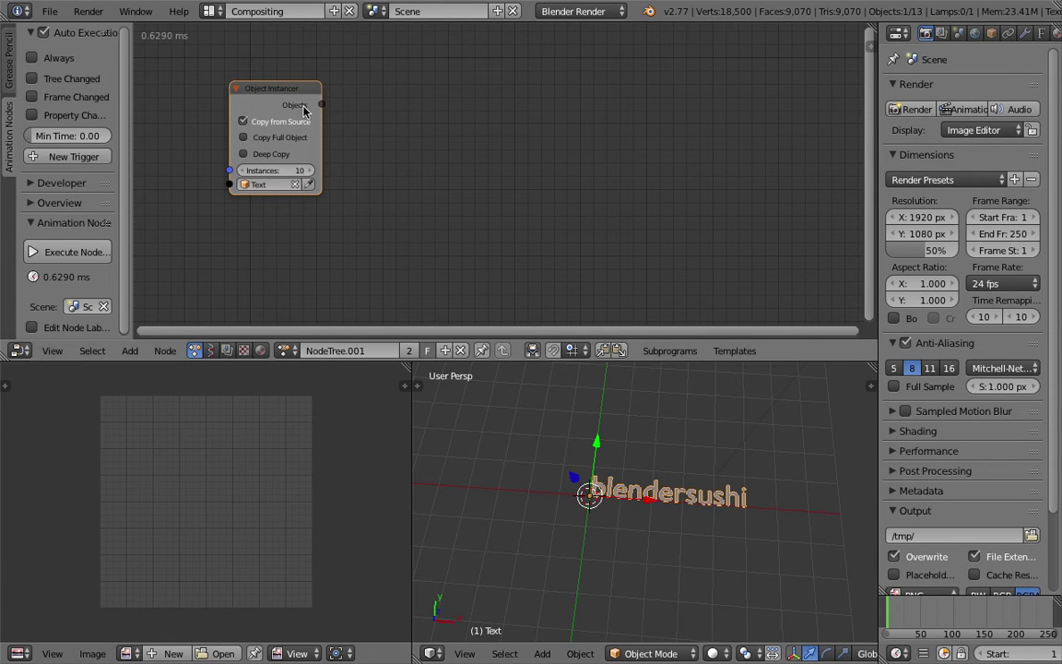
{"action": "left_click_drag", "start_coordinate": [294, 93], "coordinate": [312, 95]}
{"action": "key", "text": "w"}
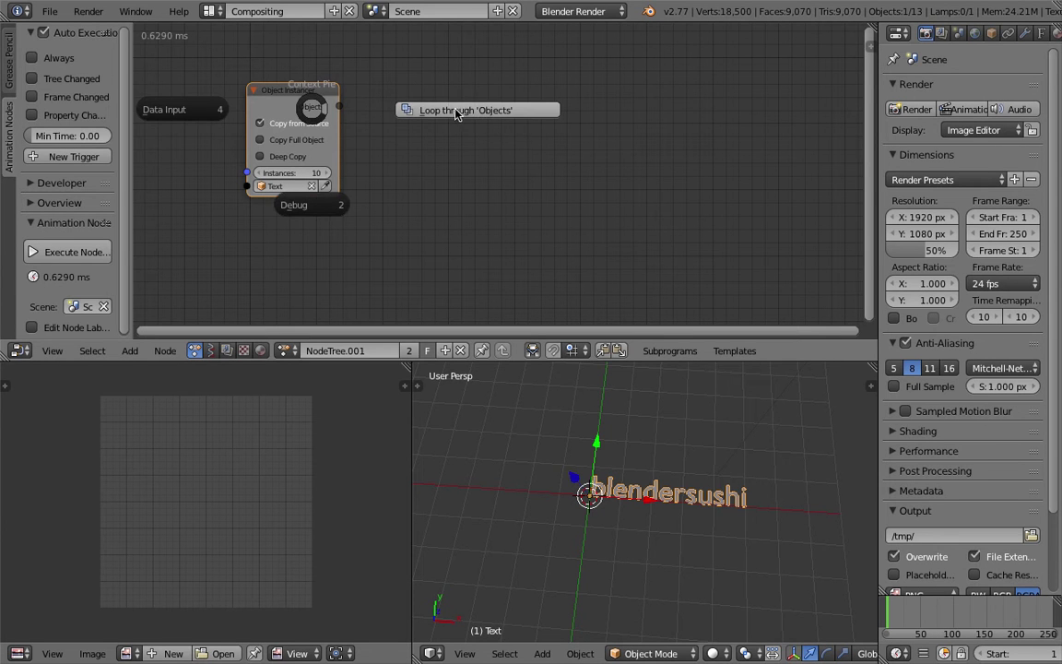
{"action": "left_click", "coordinate": [513, 114]}
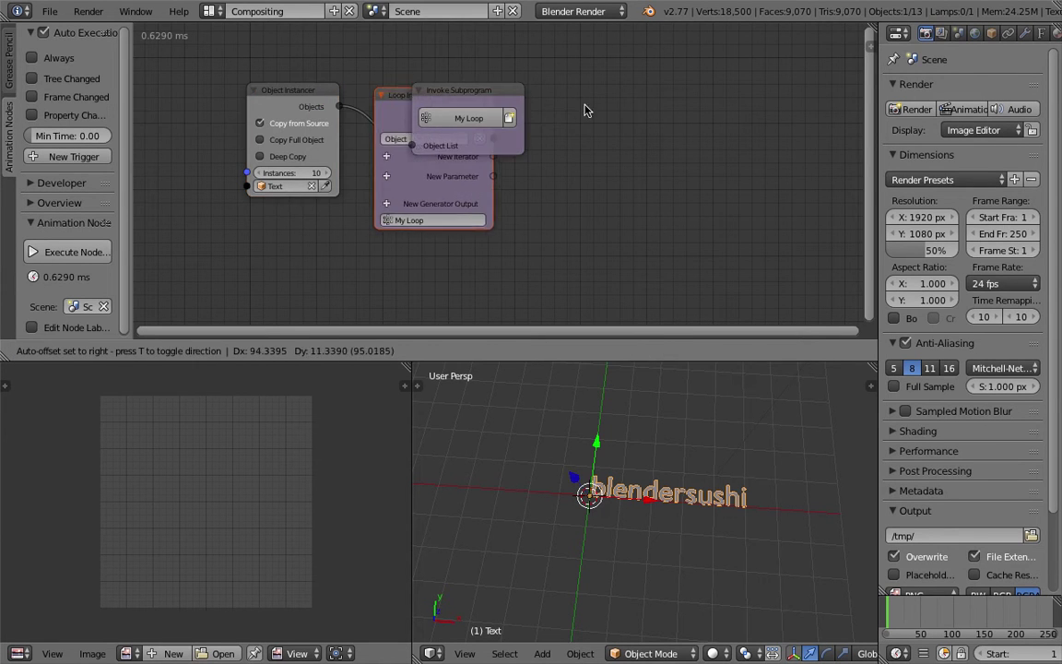
{"action": "left_click", "coordinate": [728, 116]}
Find the Object Transforms Output node by searching for "object tra", add it past the Loop Input, and enable location on X, Y and Z
{"action": "middle_click_drag", "start_coordinate": [727, 115], "coordinate": [623, 130]}
{"action": "key", "text": "shift+a"}
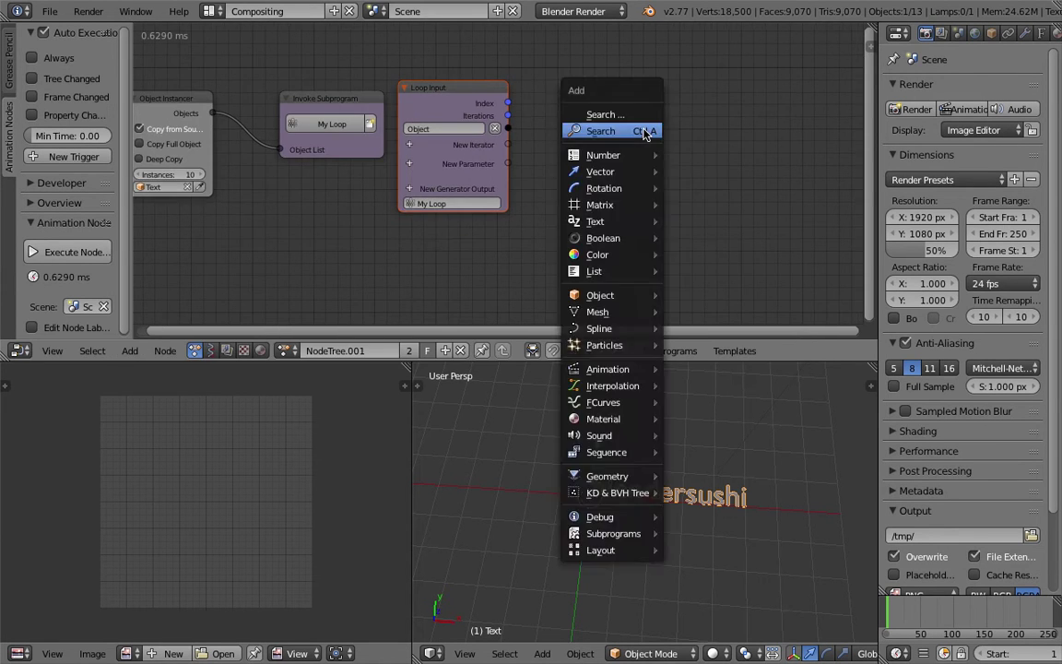
{"action": "left_click", "coordinate": [624, 130]}
{"action": "type", "text": "transform ob"}
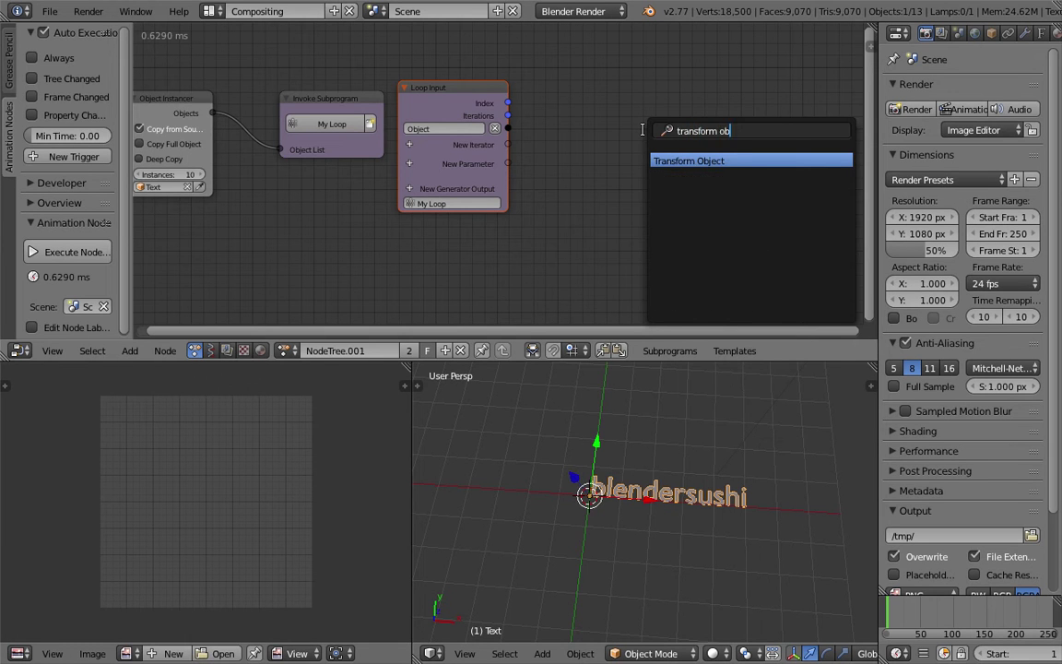
{"action": "key", "text": "ctrl+a"}
{"action": "type", "text": "object tra"}
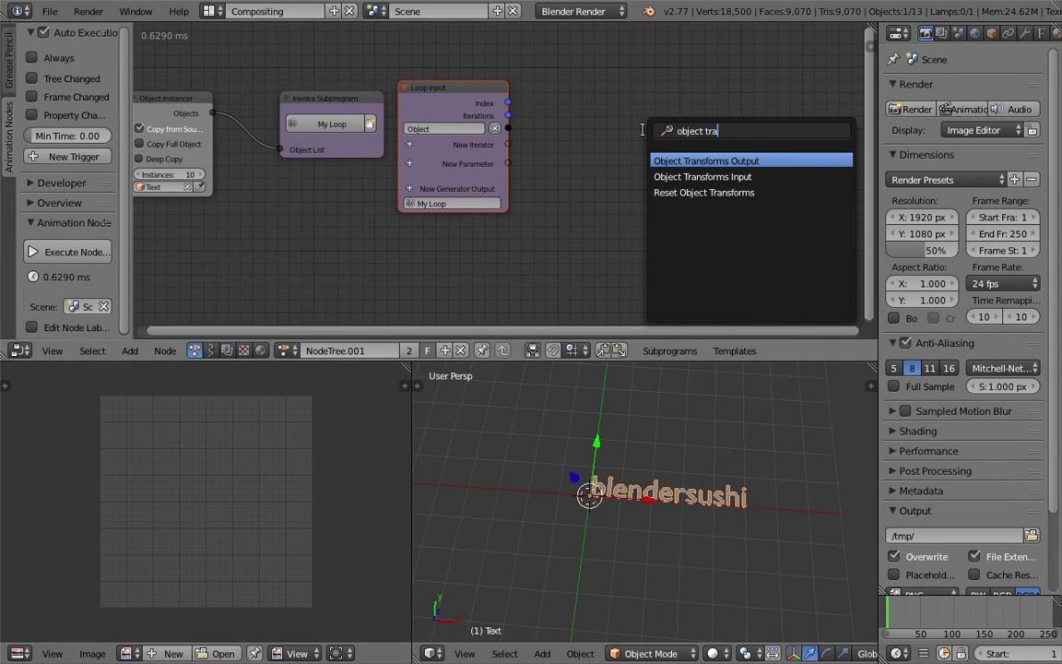
{"action": "key", "text": "Return"}
{"action": "left_click", "coordinate": [729, 159]}
{"action": "left_click_drag", "start_coordinate": [717, 156], "coordinate": [736, 156]}
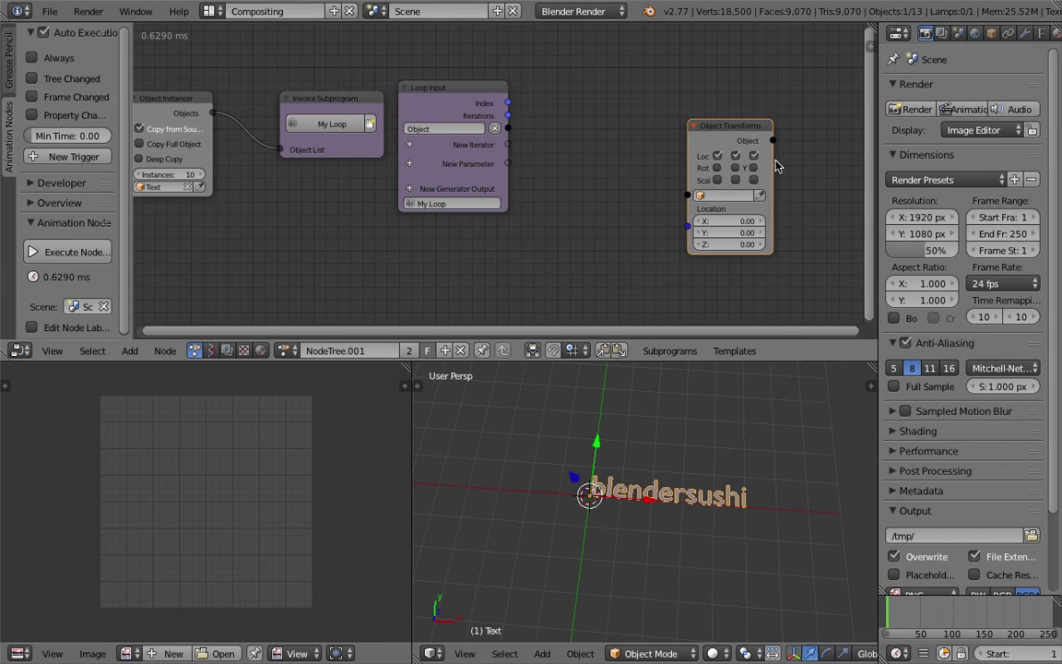
Link the Loop Input's Object output to the Object Transforms Output's Object input and move that node farther from the loop
{"action": "left_click_drag", "start_coordinate": [510, 130], "coordinate": [690, 195]}
{"action": "left_click_drag", "start_coordinate": [740, 126], "coordinate": [766, 116]}
{"action": "middle_click_drag", "start_coordinate": [609, 156], "coordinate": [603, 131]}
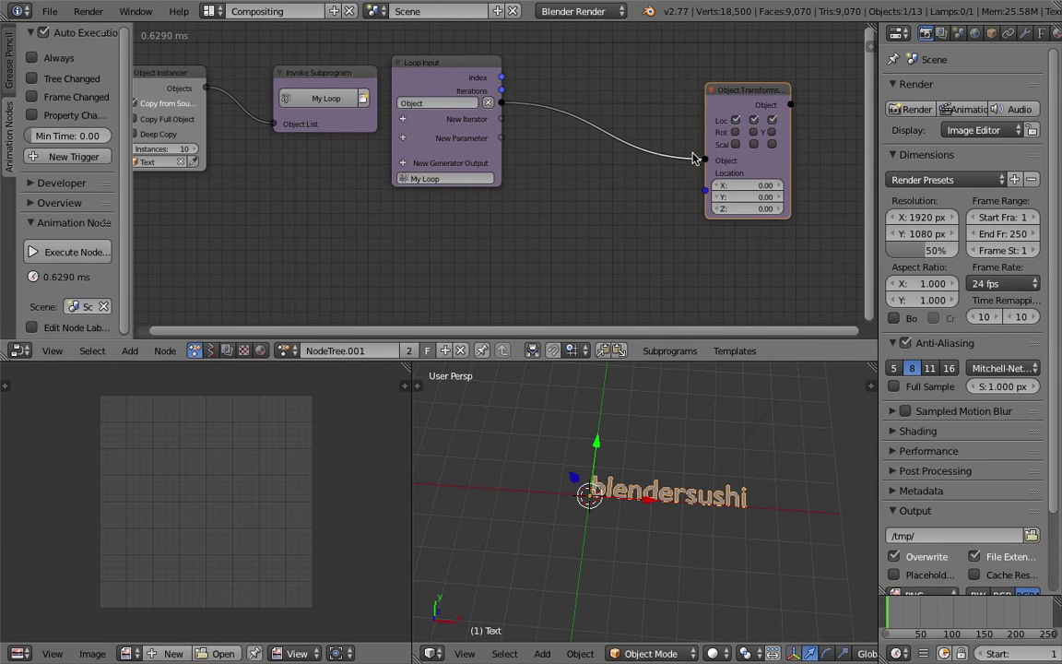
{"action": "left_click_drag", "start_coordinate": [752, 96], "coordinate": [784, 91]}
Search for "random" and place a Random Vector node between the Loop Input and the Object Transforms Output
{"action": "key", "text": "shift+a"}
{"action": "left_click", "coordinate": [586, 202]}
{"action": "type", "text": "random"}
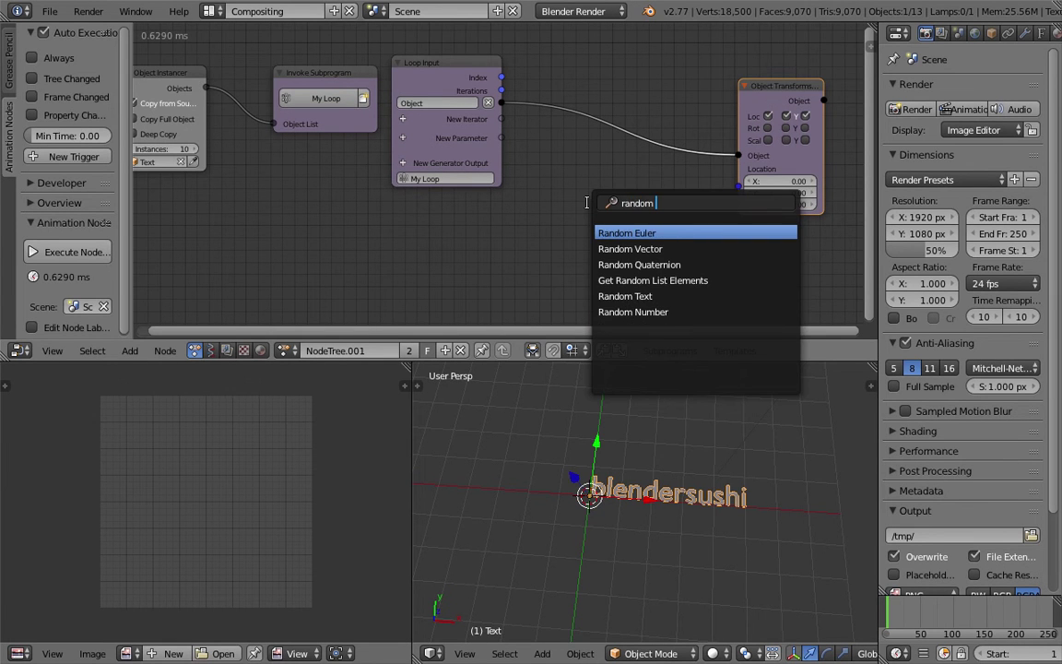
{"action": "key", "text": "Down"}
{"action": "key", "text": "Down"}
{"action": "key", "text": "Down"}
{"action": "key", "text": "Up"}
{"action": "key", "text": "Up"}
{"action": "key", "text": "Return"}
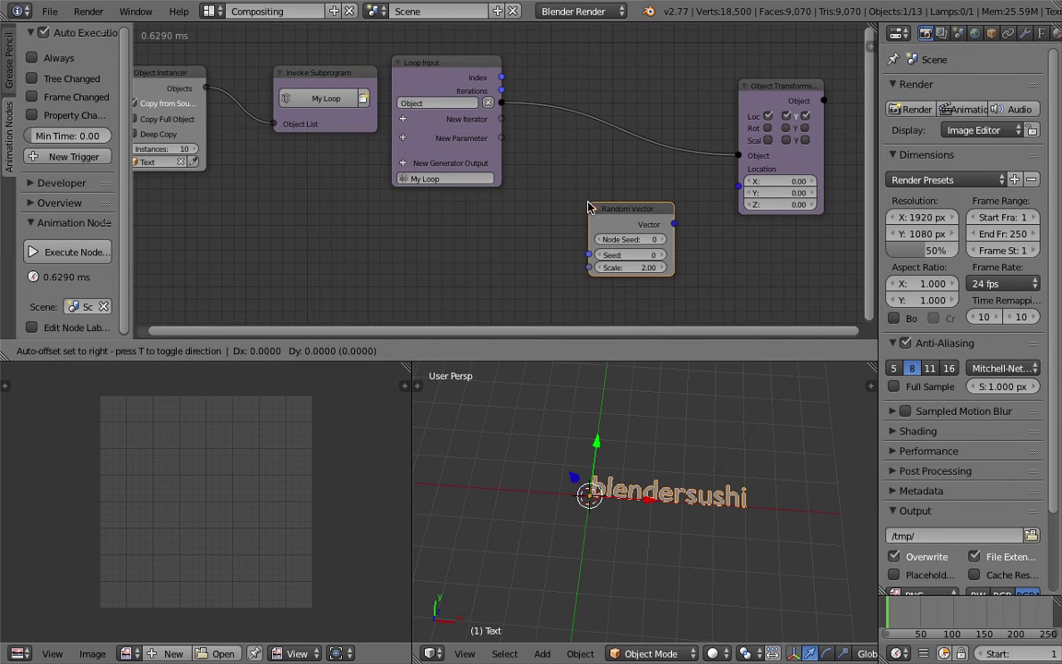
{"action": "left_click", "coordinate": [589, 173]}
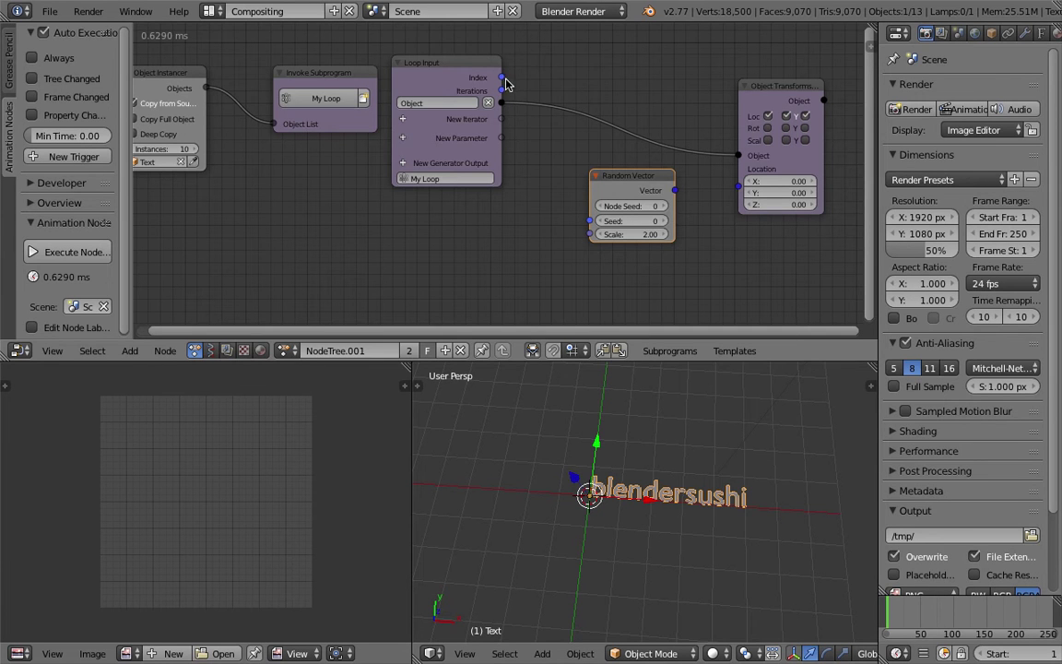
Link the loop's Index to the Random Vector's Seed, and its Vector output to the Location of the Object Transforms Output
{"action": "left_click_drag", "start_coordinate": [505, 83], "coordinate": [518, 108]}
{"action": "left_click_drag", "start_coordinate": [582, 224], "coordinate": [589, 221]}
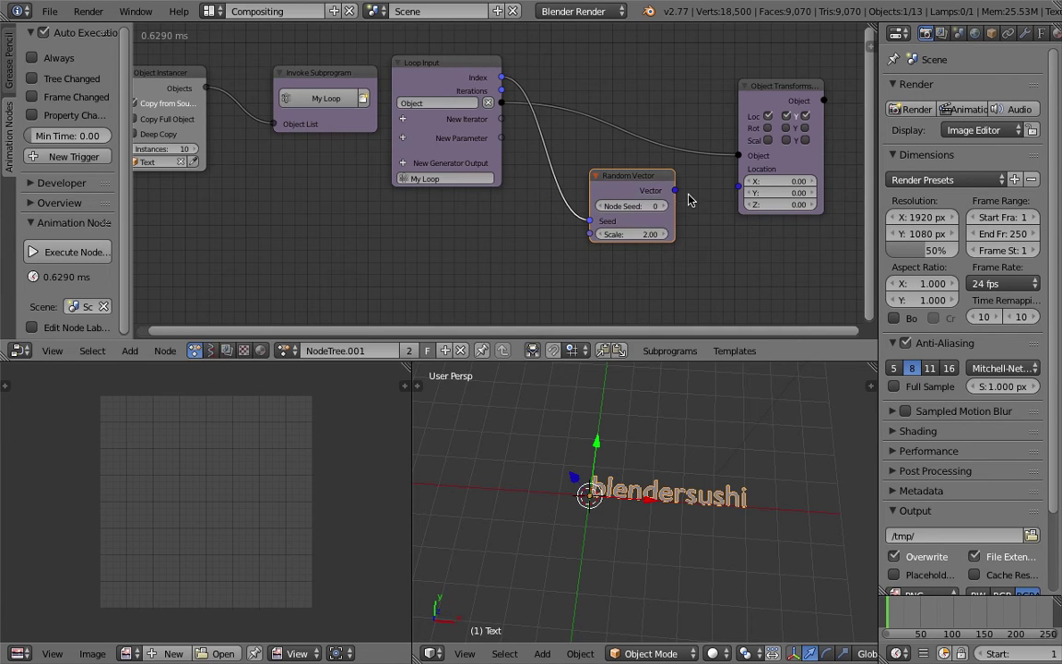
{"action": "left_click_drag", "start_coordinate": [676, 191], "coordinate": [738, 187]}
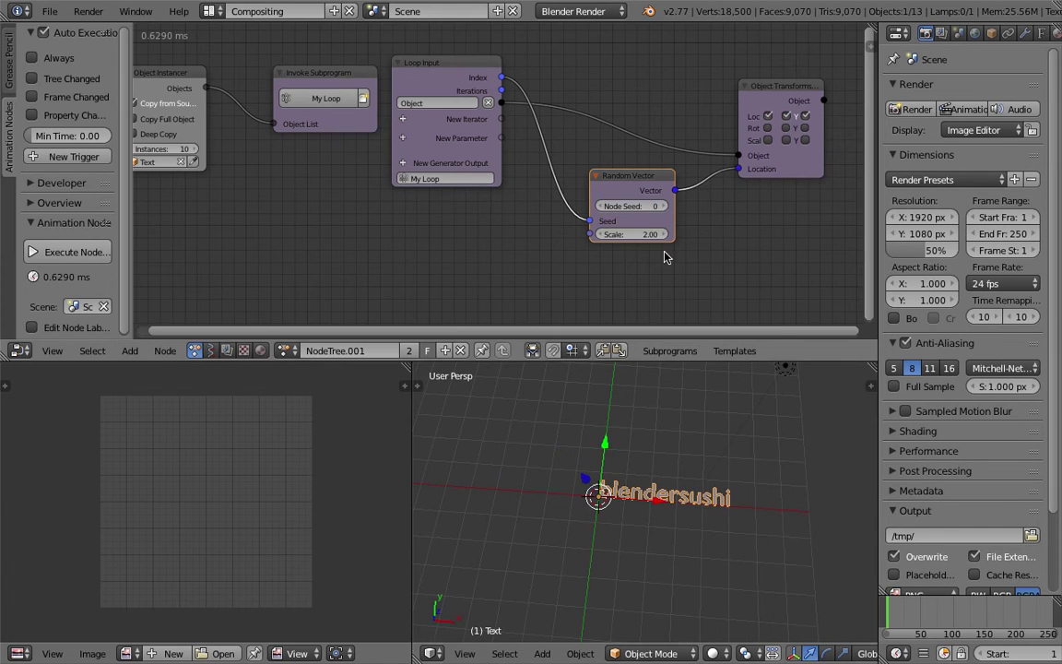
{"action": "scroll", "coordinate": [631, 232], "scroll_direction": "down", "scroll_amount": 1}
{"action": "middle_click_drag", "start_coordinate": [630, 233], "coordinate": [696, 223]}
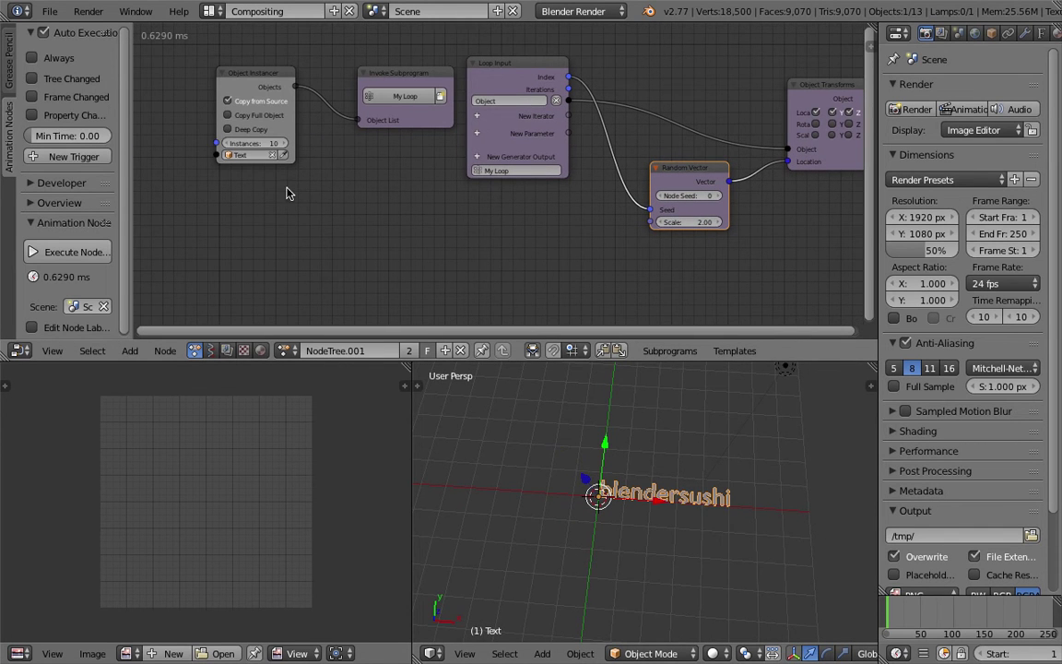
Scrub the timeline to frame 39 and set the Random Vector's Node Seed to 17
{"action": "left_click", "coordinate": [893, 612]}
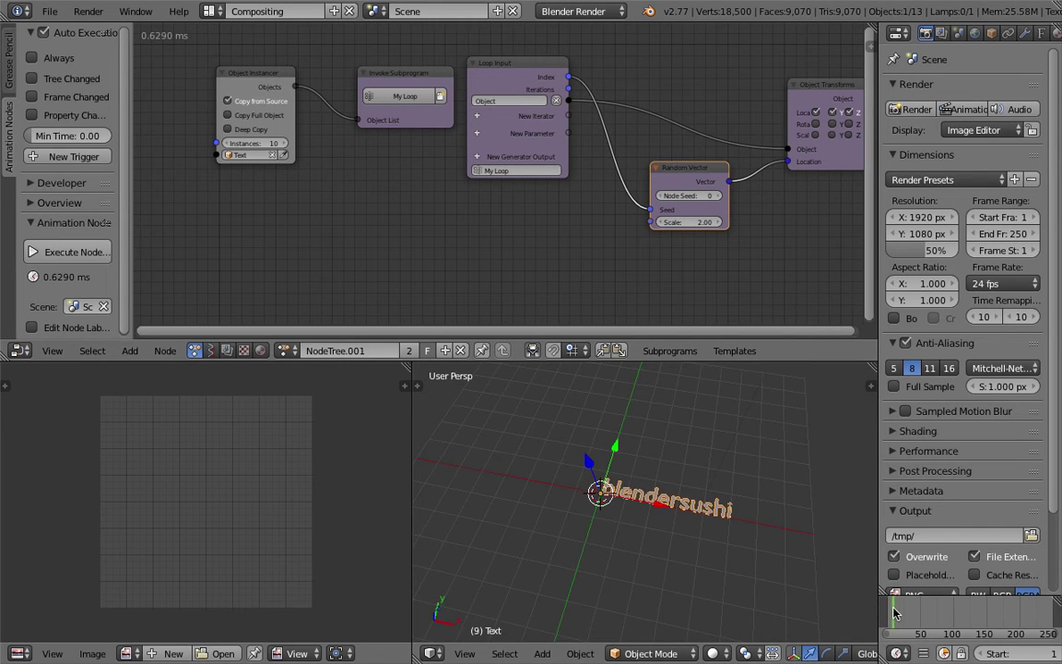
{"action": "left_click_drag", "start_coordinate": [915, 613], "coordinate": [914, 613]}
{"action": "middle_click_drag", "start_coordinate": [657, 512], "coordinate": [683, 501]}
{"action": "scroll", "coordinate": [679, 245], "scroll_direction": "down", "scroll_amount": 1}
{"action": "middle_click_drag", "start_coordinate": [663, 242], "coordinate": [543, 236]}
{"action": "scroll", "coordinate": [569, 201], "scroll_direction": "up", "scroll_amount": 2}
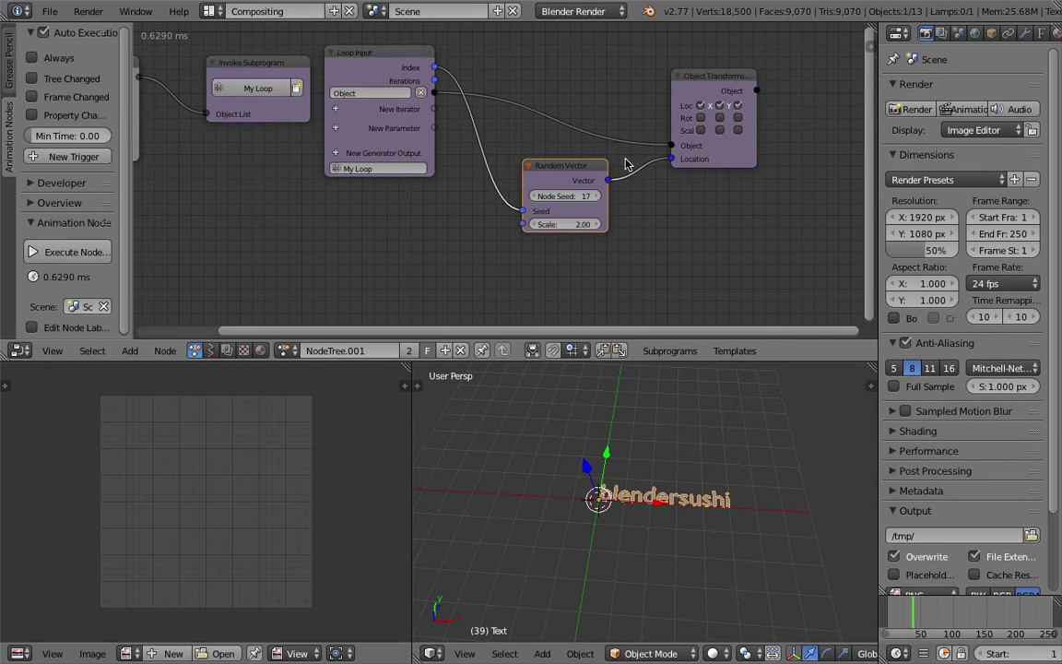
Frame the whole node tree, turn on Always auto execution and view the scattered text copies at an angle
{"action": "left_click", "coordinate": [724, 81]}
{"action": "key", "text": "Home"}
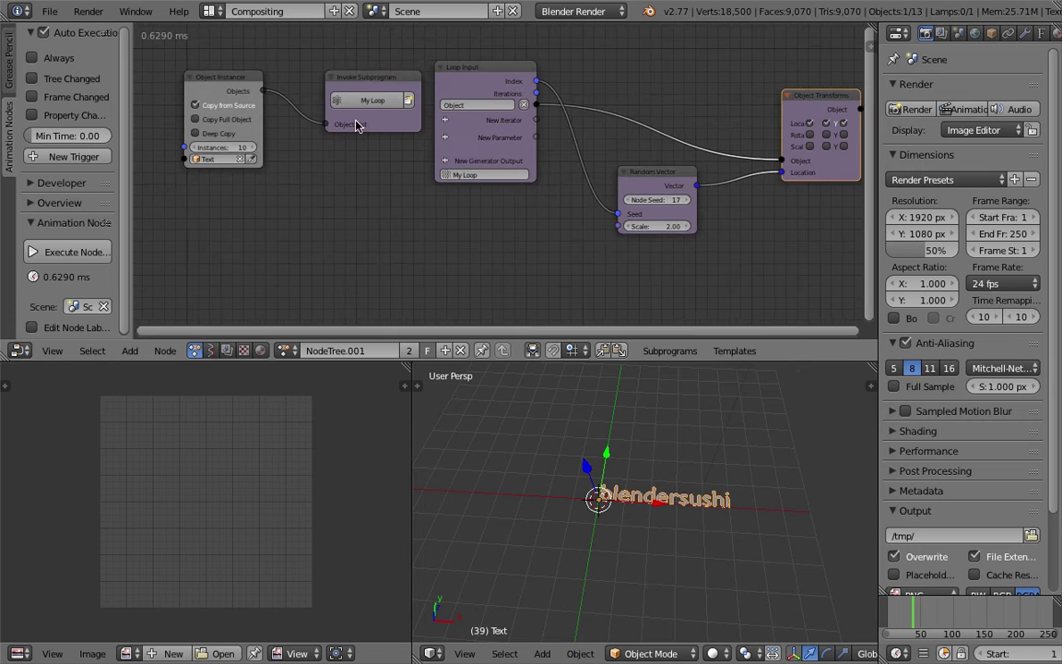
{"action": "left_click", "coordinate": [61, 62]}
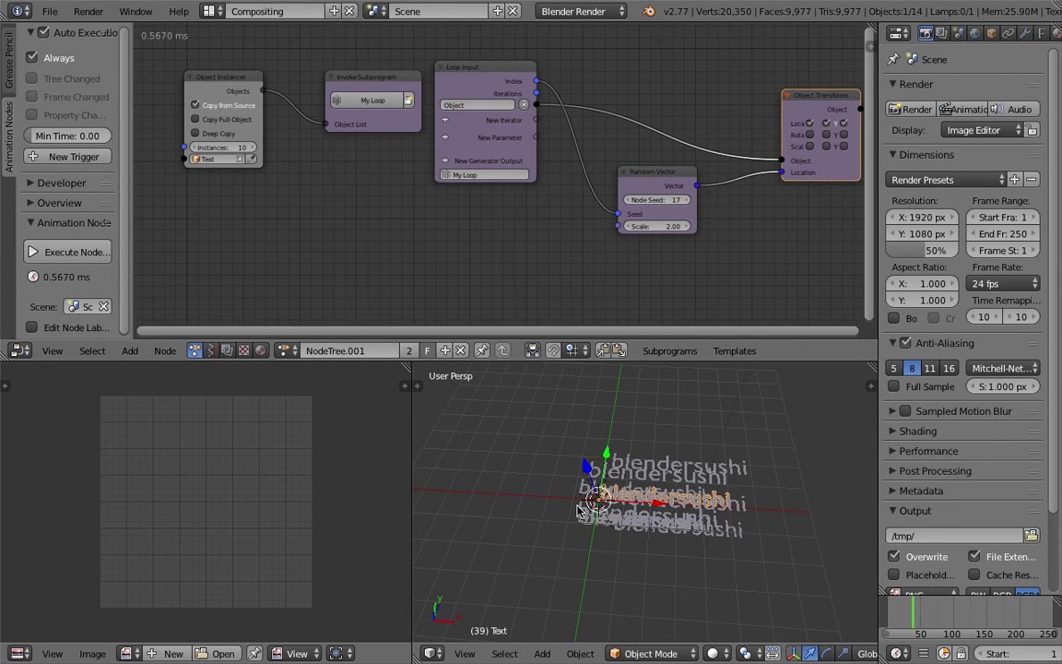
{"action": "middle_click_drag", "start_coordinate": [734, 620], "coordinate": [689, 577]}
{"action": "middle_click_drag", "start_coordinate": [484, 212], "coordinate": [487, 215]}
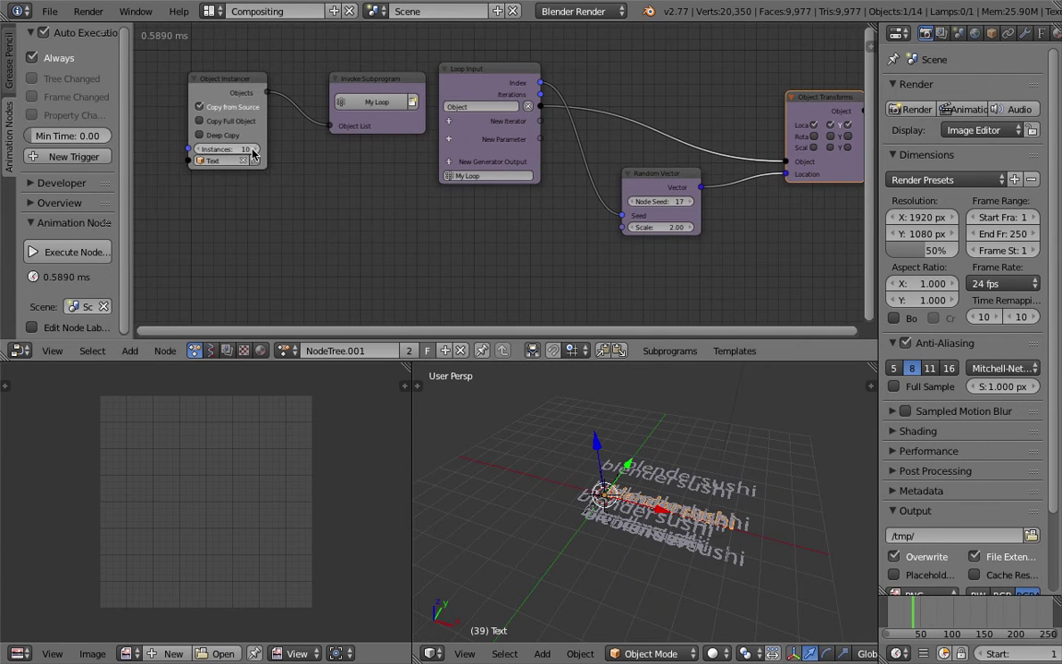
Set the Object Instancer's Instances to 50
{"action": "left_click", "coordinate": [256, 151]}
{"action": "left_click", "coordinate": [255, 150]}
{"action": "left_click", "coordinate": [256, 151]}
{"action": "left_click", "coordinate": [256, 150]}
{"action": "left_click", "coordinate": [255, 150]}
{"action": "left_click", "coordinate": [255, 150]}
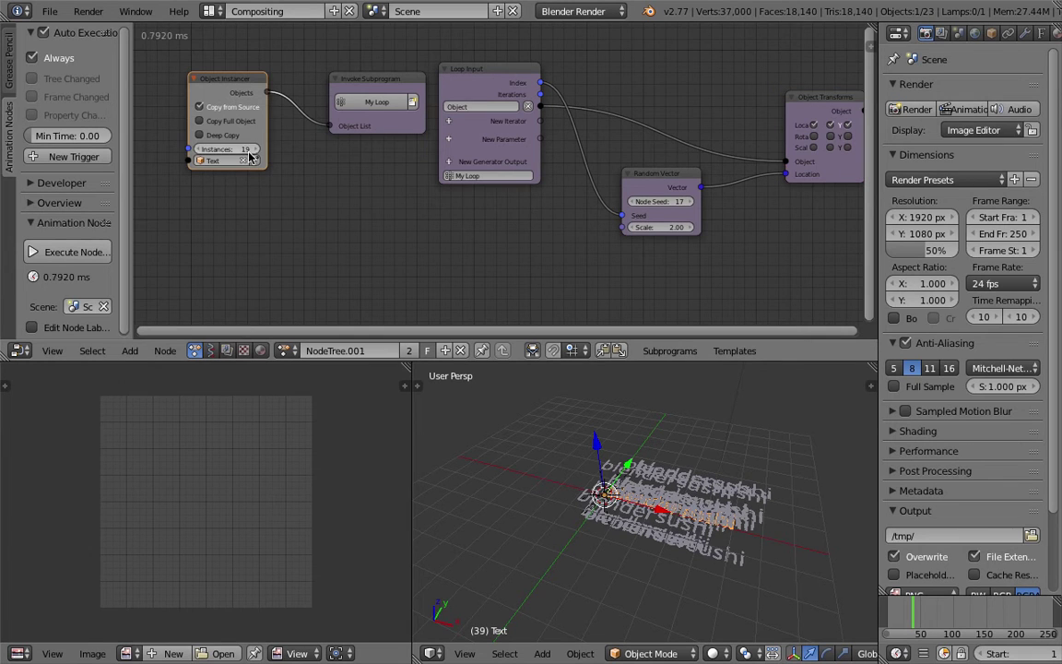
{"action": "type", "text": "50"}
{"action": "key", "text": "Return"}
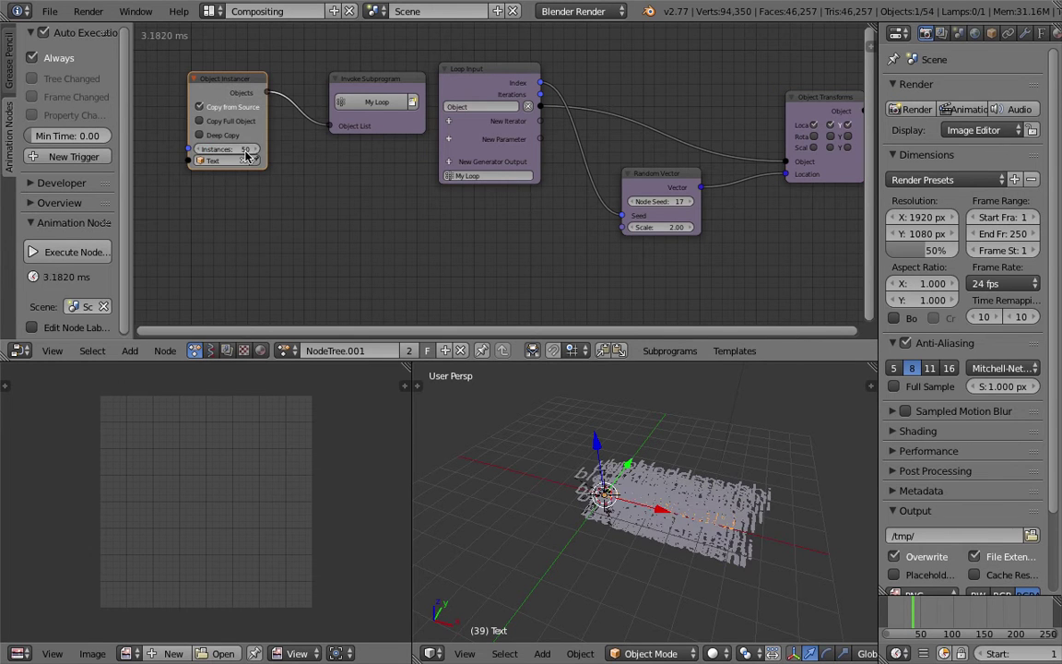
Set the Random Vector's Node Seed to 38 and Scale to 8.48, and widen the 3D view to show the scattered text
{"action": "middle_click_drag", "start_coordinate": [675, 518], "coordinate": [685, 530]}
{"action": "mouse_move", "coordinate": [660, 227]}
{"action": "left_mouse_down"}
{"action": "mouse_move", "coordinate": [684, 227]}
{"action": "mouse_move", "coordinate": [659, 231]}
{"action": "mouse_move", "coordinate": [668, 204]}
{"action": "mouse_move", "coordinate": [656, 230]}
{"action": "left_mouse_up"}
{"action": "left_click_drag", "start_coordinate": [411, 395], "coordinate": [317, 397]}
{"action": "scroll", "coordinate": [704, 475], "scroll_direction": "down", "scroll_amount": 4}
{"action": "middle_click_drag", "start_coordinate": [733, 476], "coordinate": [690, 497]}
Move the Invoke Subprogram node closer to the Object Instancer
{"action": "middle_click_drag", "start_coordinate": [596, 288], "coordinate": [581, 289]}
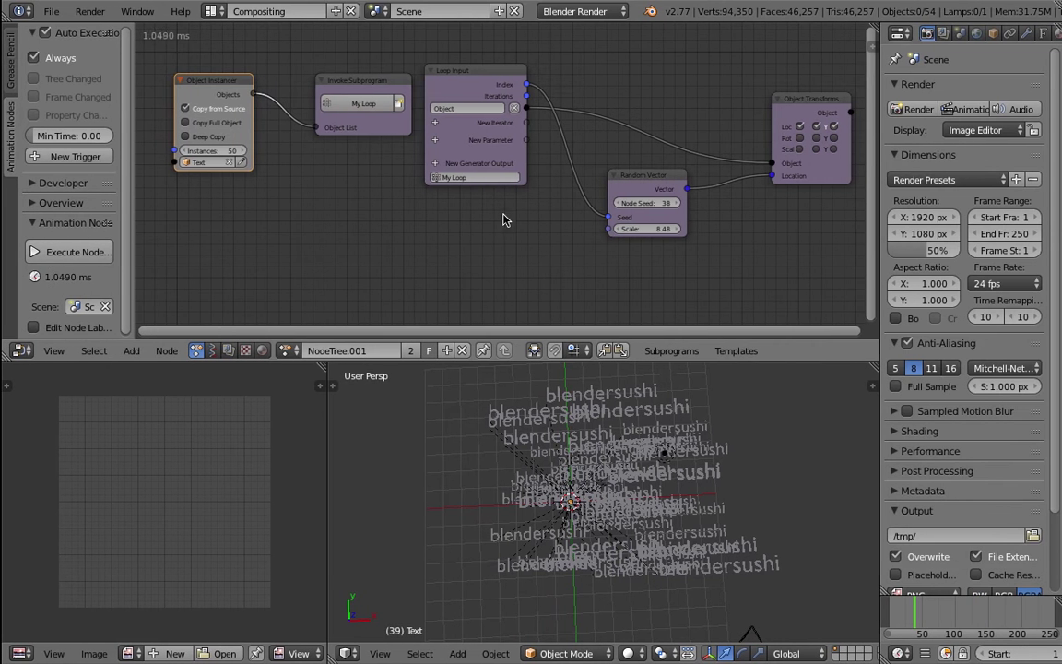
{"action": "middle_click_drag", "start_coordinate": [529, 244], "coordinate": [527, 260]}
{"action": "left_click_drag", "start_coordinate": [372, 107], "coordinate": [334, 107]}
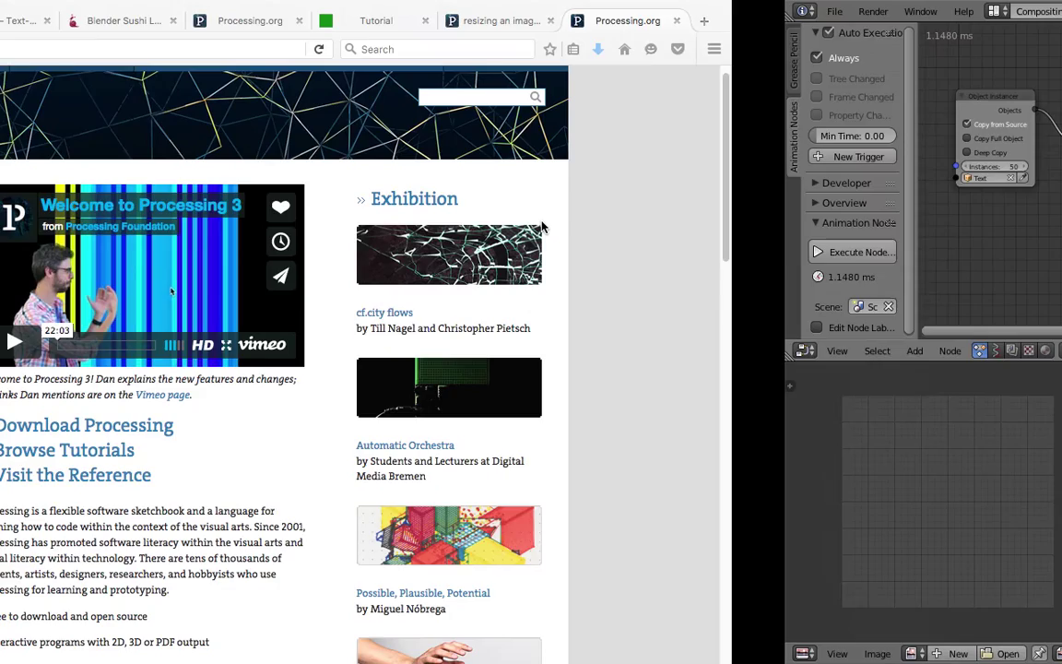
Switch to Processing and move the sketch_160906b window aside to uncover the code of sketch_160906c
{"action": "key", "text": "ctrl+Left"}
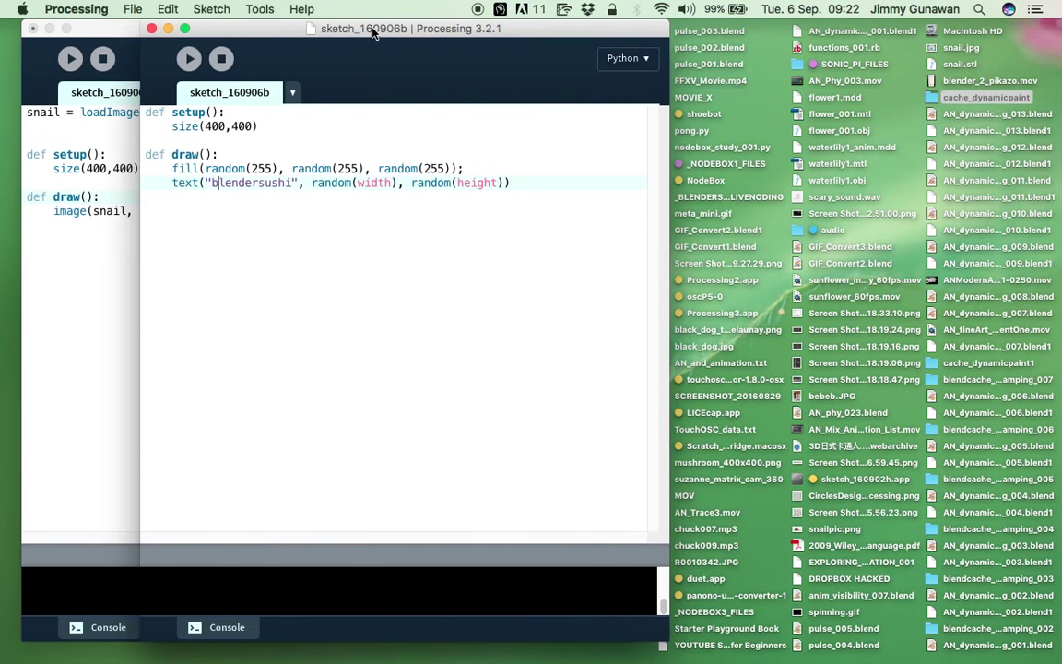
{"action": "left_click_drag", "start_coordinate": [373, 27], "coordinate": [419, 43]}
{"action": "left_click_drag", "start_coordinate": [262, 59], "coordinate": [442, 59]}
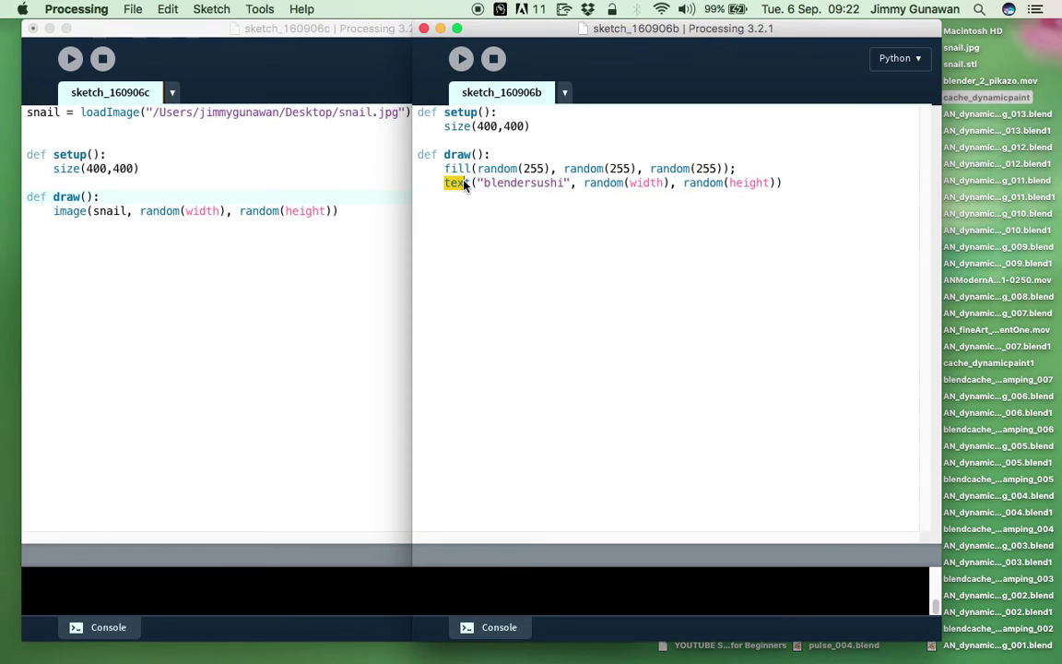
Examine the text, fill and size lines in sketch_160906b by highlighting each one
{"action": "left_click_drag", "start_coordinate": [523, 184], "coordinate": [784, 184]}
{"action": "left_click", "coordinate": [550, 184]}
{"action": "left_click", "coordinate": [445, 185]}
{"action": "left_click_drag", "start_coordinate": [449, 173], "coordinate": [651, 172]}
{"action": "left_click_drag", "start_coordinate": [451, 187], "coordinate": [735, 205]}
{"action": "left_click", "coordinate": [531, 127]}
{"action": "mouse_move", "coordinate": [532, 127]}
{"action": "left_mouse_down"}
{"action": "mouse_move", "coordinate": [440, 121]}
{"action": "mouse_move", "coordinate": [446, 130]}
{"action": "mouse_move", "coordinate": [532, 129]}
{"action": "left_mouse_up"}
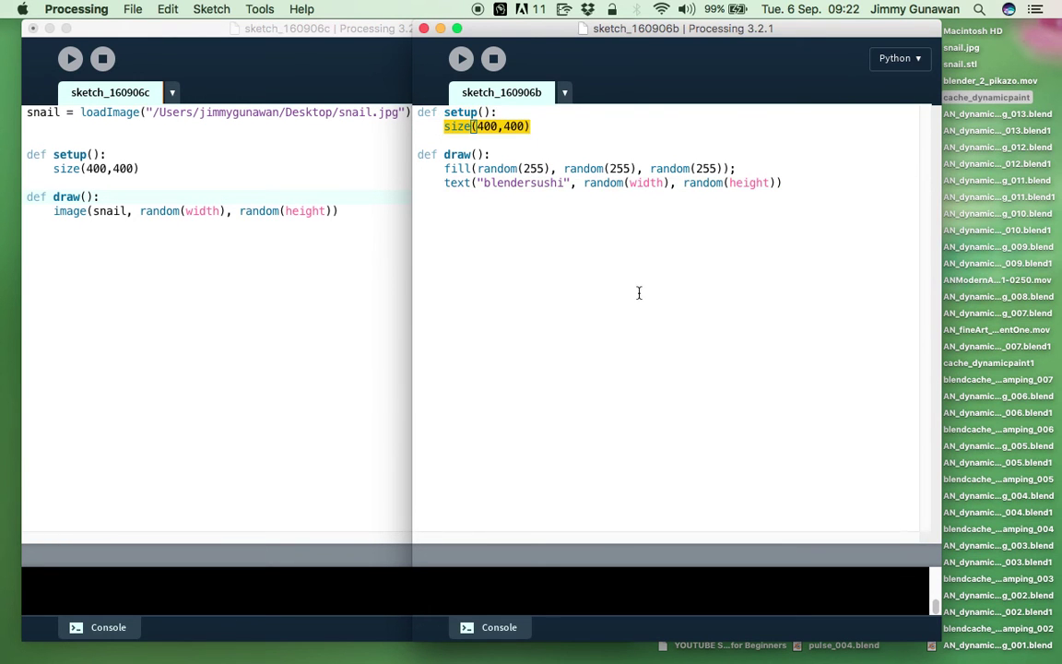
Switch to Blender and compare the Random Vector setup with the scattered text, looking at the 3D view from different angles
{"action": "key", "text": "ctrl+Right"}
{"action": "key", "text": "ctrl+Right"}
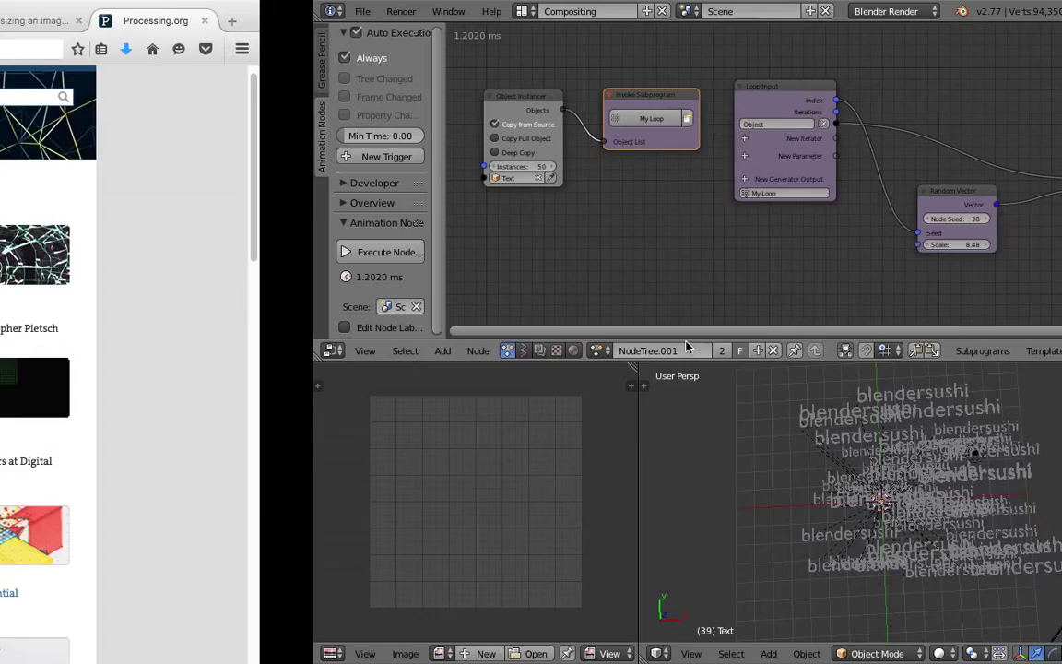
{"action": "middle_click_drag", "start_coordinate": [599, 434], "coordinate": [618, 420]}
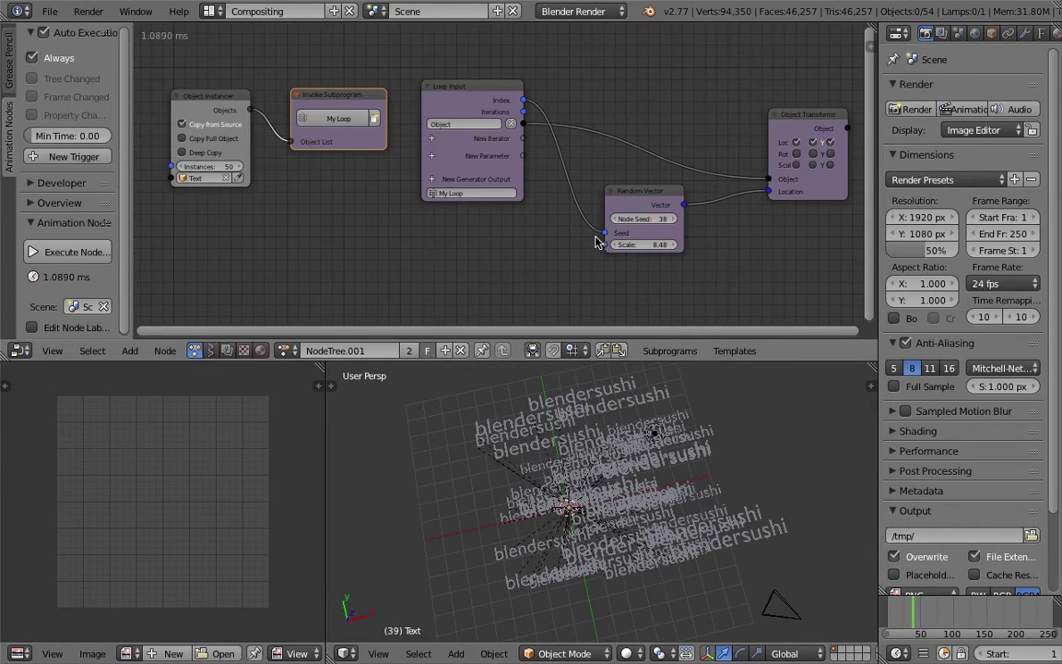
{"action": "scroll", "coordinate": [656, 244], "scroll_direction": "up", "scroll_amount": 1}
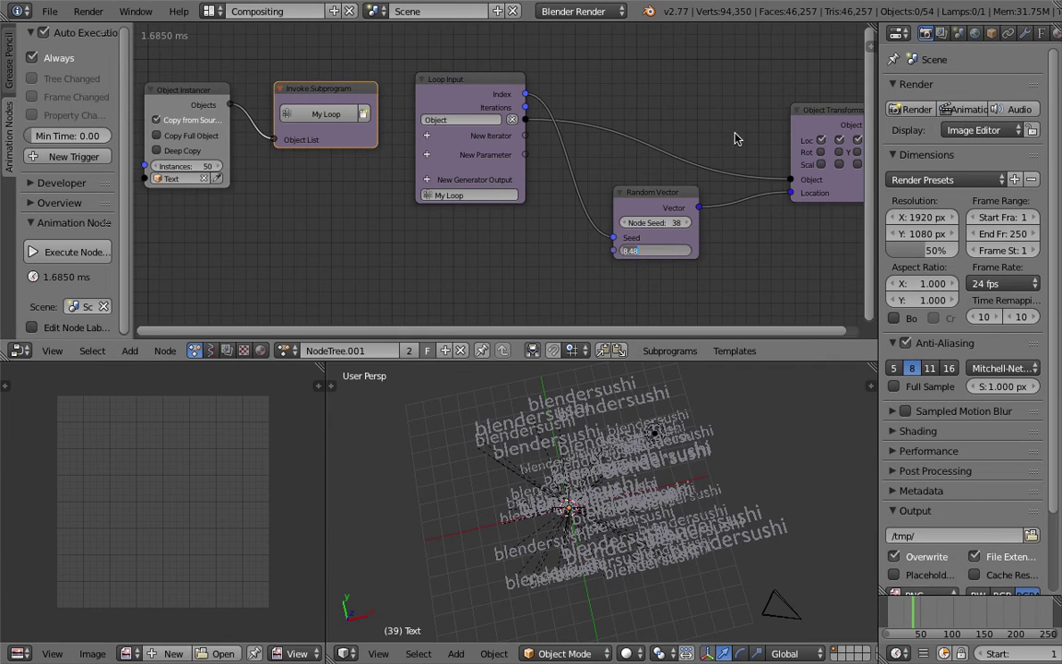
{"action": "middle_click_drag", "start_coordinate": [621, 104], "coordinate": [543, 85]}
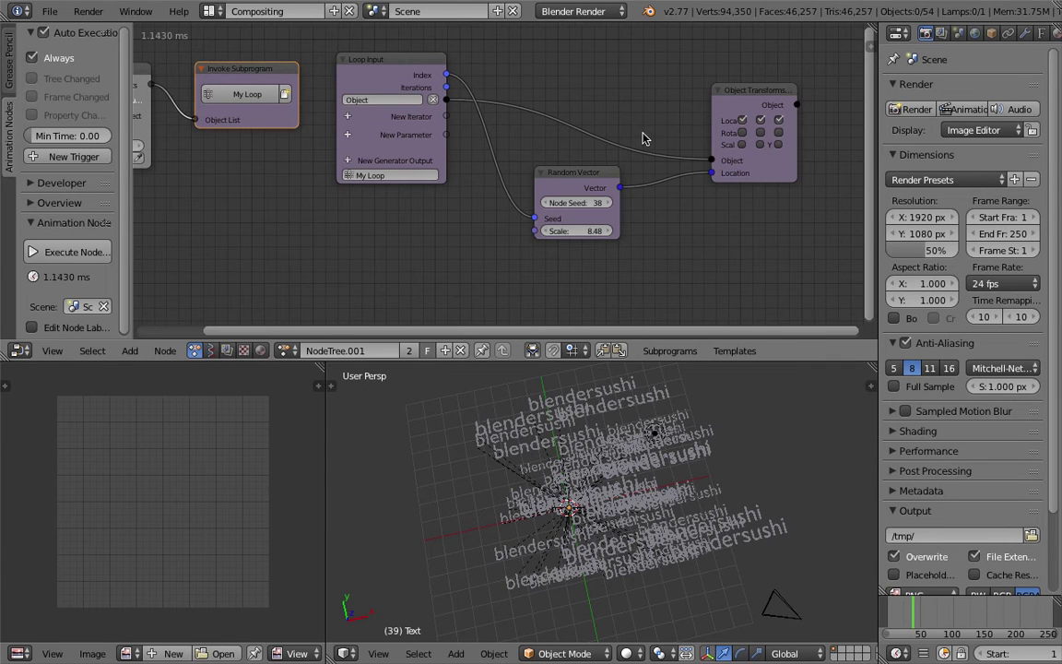
{"action": "middle_click_drag", "start_coordinate": [657, 593], "coordinate": [610, 489]}
Switch back to Processing, bring sketch_160906c to the front and place the cursor on its size(400,400) line
{"action": "key", "text": "ctrl+Left"}
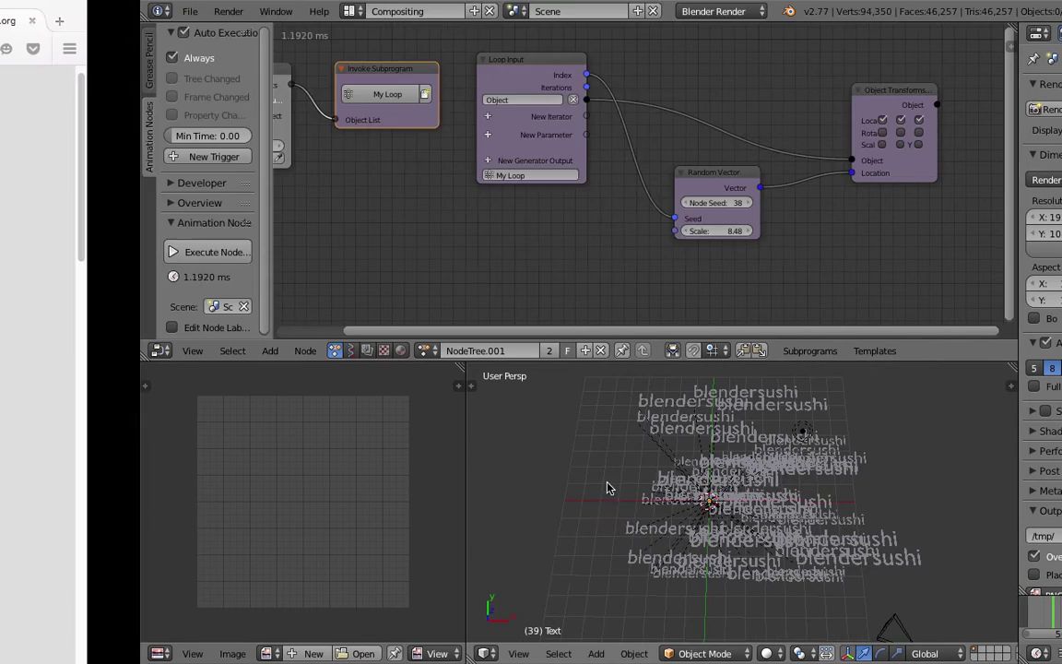
{"action": "key", "text": "ctrl+Left"}
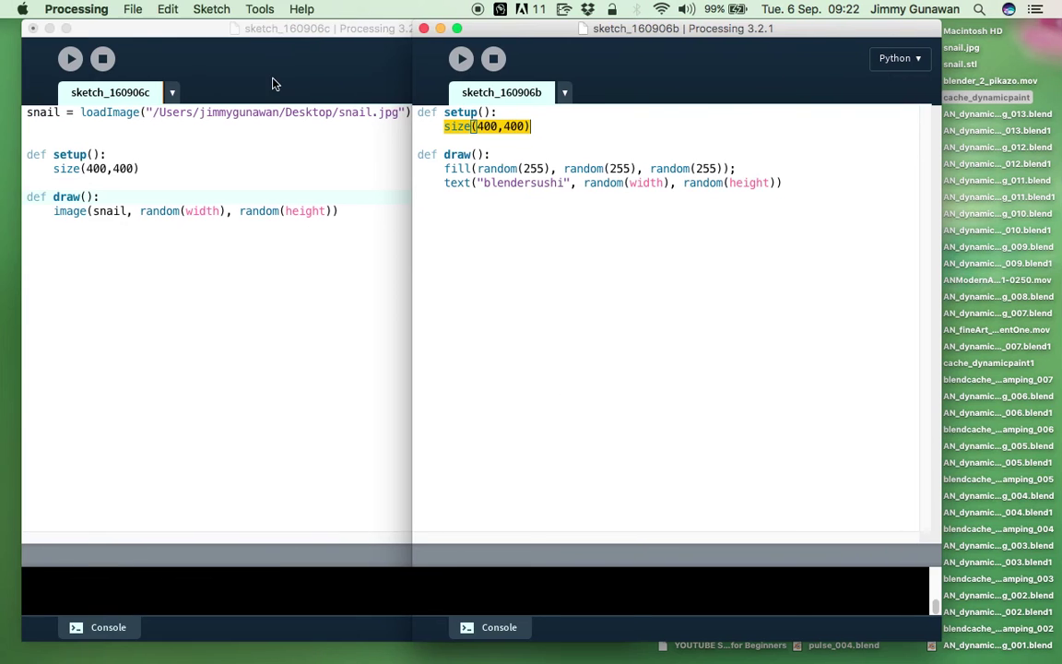
{"action": "left_click", "coordinate": [247, 46]}
{"action": "left_click_drag", "start_coordinate": [359, 35], "coordinate": [367, 35]}
{"action": "left_click", "coordinate": [294, 173]}
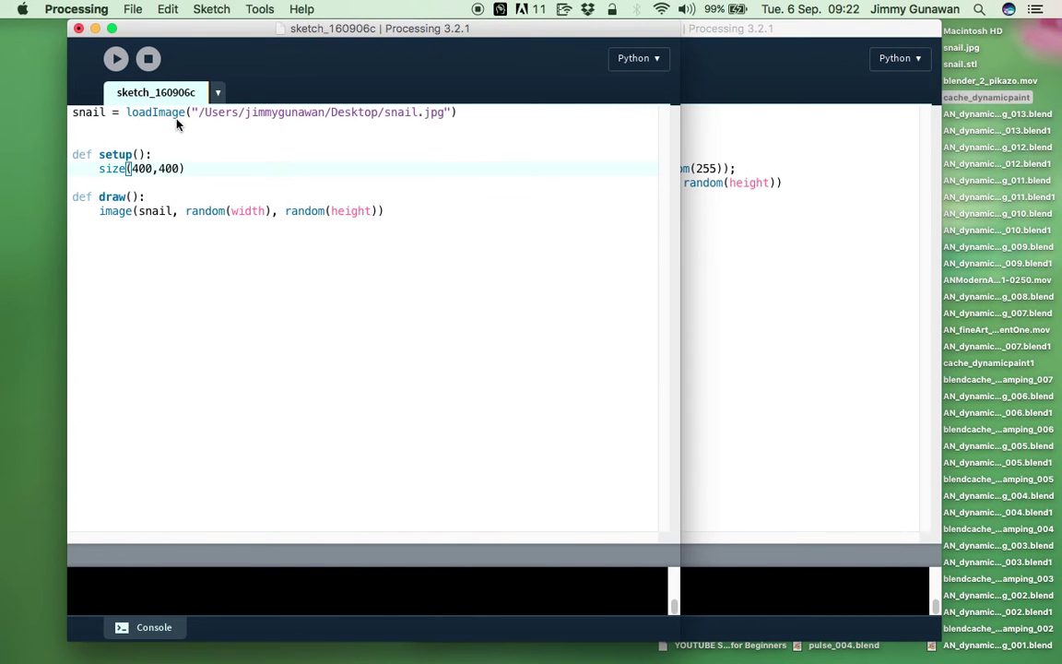
Examine the loadImage, size and image lines of sketch_160906c by highlighting each one
{"action": "left_click", "coordinate": [196, 135]}
{"action": "left_click", "coordinate": [267, 173]}
{"action": "left_click_drag", "start_coordinate": [129, 115], "coordinate": [335, 112]}
{"action": "left_click_drag", "start_coordinate": [94, 169], "coordinate": [186, 169]}
{"action": "left_click", "coordinate": [196, 168]}
{"action": "left_click_drag", "start_coordinate": [100, 211], "coordinate": [153, 211]}
{"action": "left_click", "coordinate": [140, 224]}
{"action": "left_click", "coordinate": [146, 210]}
Run sketch_160906c, shift its window aside and show the overview of all open windows and desktops
{"action": "key", "text": "super+r"}
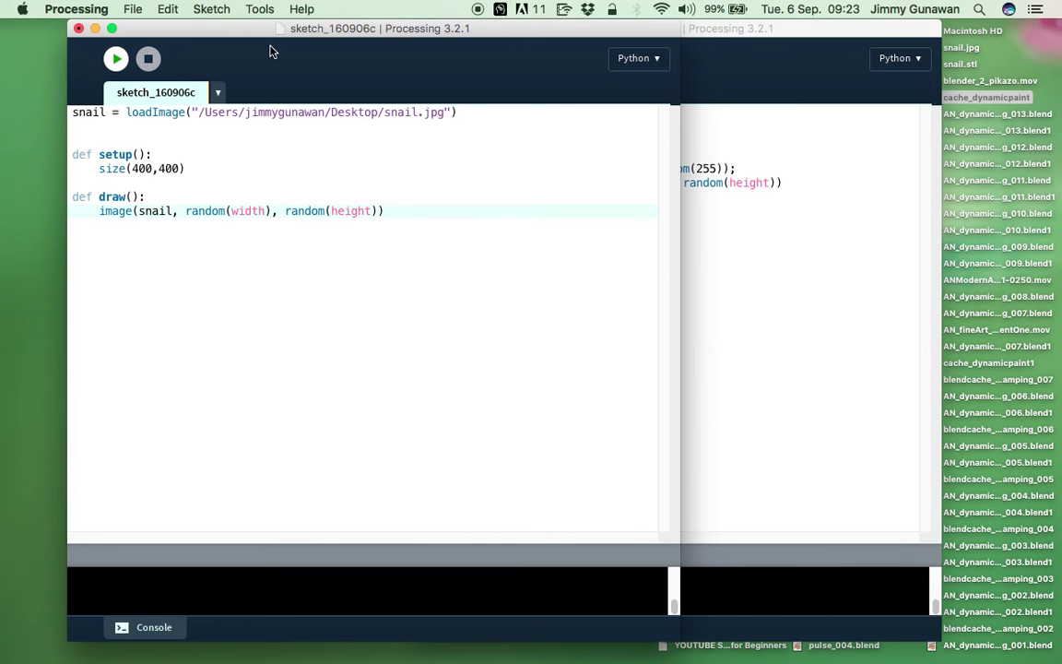
{"action": "left_click_drag", "start_coordinate": [272, 52], "coordinate": [287, 47]}
{"action": "left_click_drag", "start_coordinate": [412, 28], "coordinate": [349, 19]}
{"action": "key", "text": "ctrl+Up"}
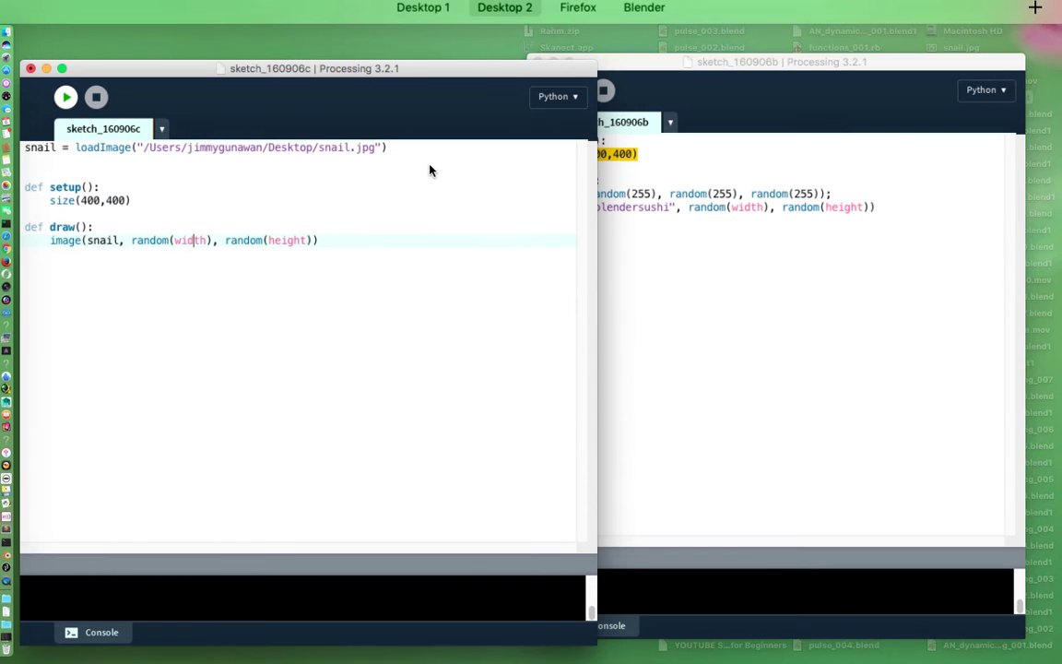
Return to sketch_160906c and highlight the snail.jpg path in its loadImage line
{"action": "left_click", "coordinate": [435, 231]}
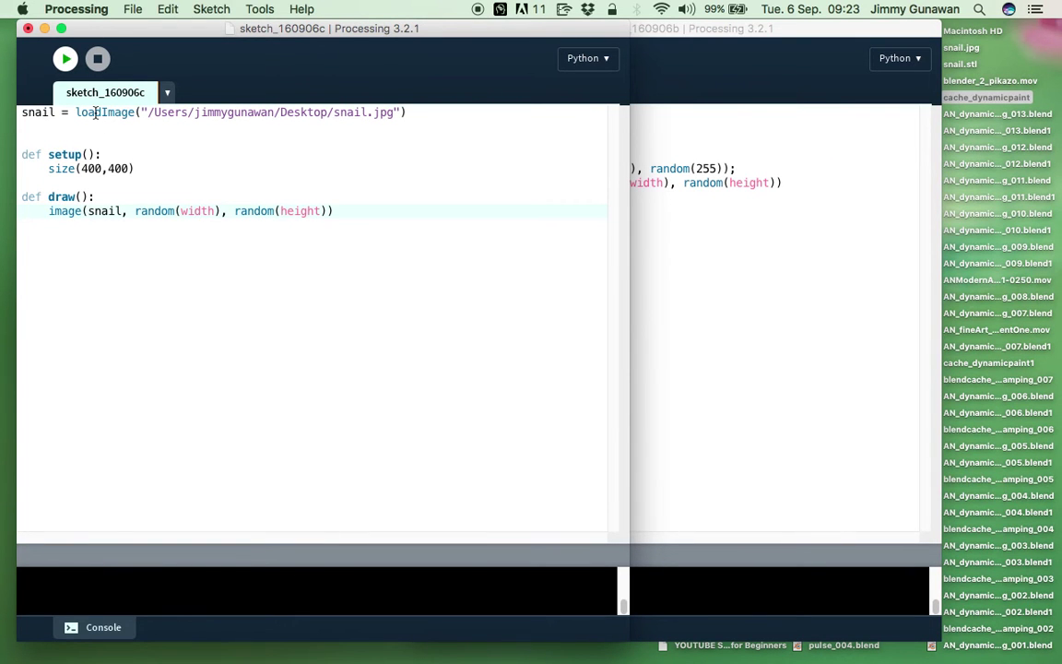
{"action": "left_click_drag", "start_coordinate": [149, 112], "coordinate": [389, 112]}
{"action": "left_click", "coordinate": [412, 114]}
Preview snail.jpg from the desktop and place it beside the running sketch_160906c window to compare the two
{"action": "left_click", "coordinate": [981, 67]}
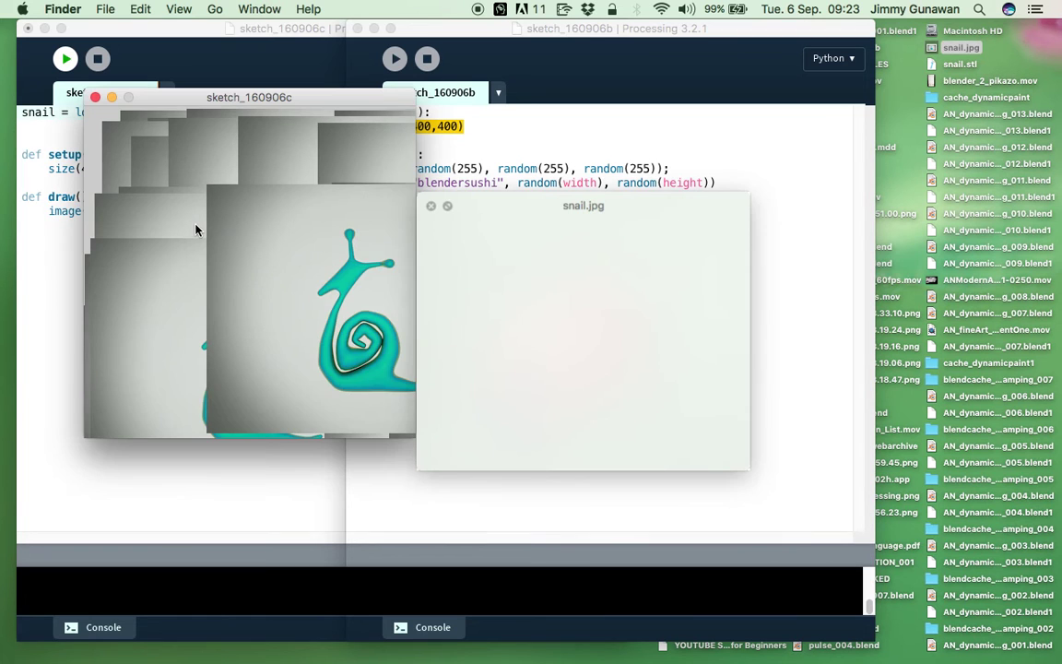
{"action": "mouse_move", "coordinate": [556, 214]}
{"action": "left_mouse_down"}
{"action": "mouse_move", "coordinate": [685, 162]}
{"action": "mouse_move", "coordinate": [656, 149]}
{"action": "left_mouse_up"}
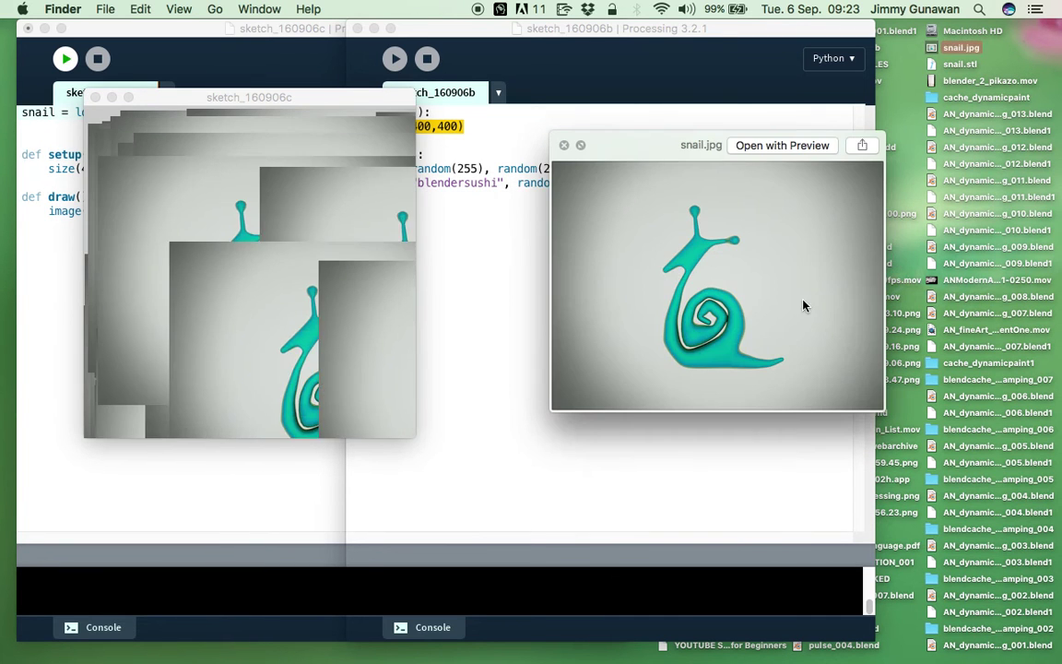
{"action": "left_click", "coordinate": [231, 246]}
{"action": "left_click_drag", "start_coordinate": [236, 97], "coordinate": [320, 104]}
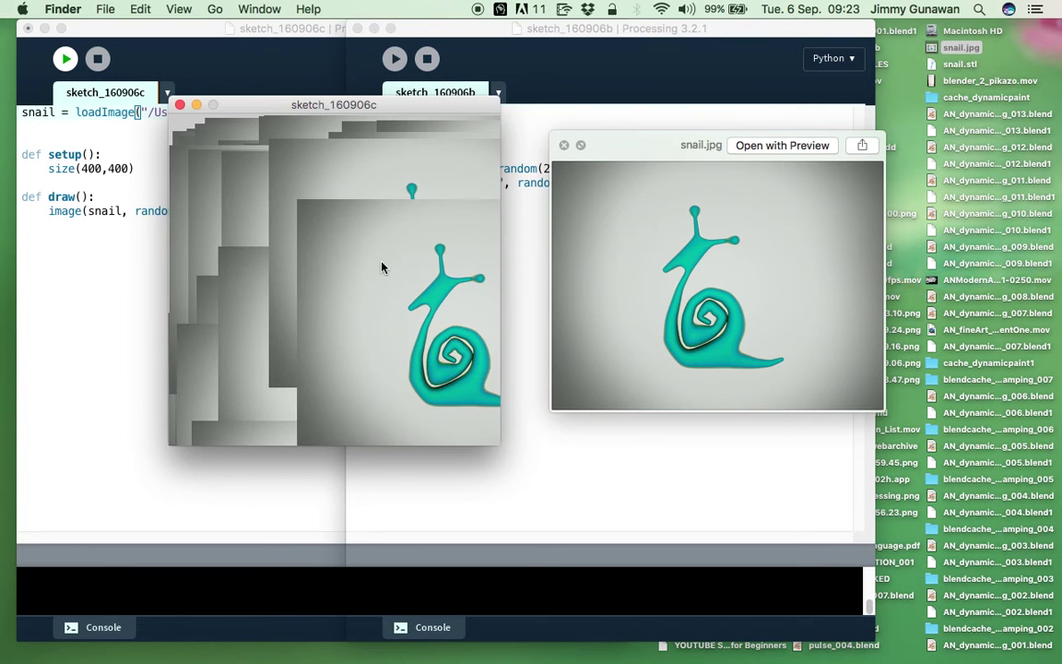
{"action": "mouse_move", "coordinate": [304, 107]}
{"action": "left_mouse_down"}
{"action": "mouse_move", "coordinate": [512, 222]}
{"action": "mouse_move", "coordinate": [296, 123]}
{"action": "left_mouse_up"}
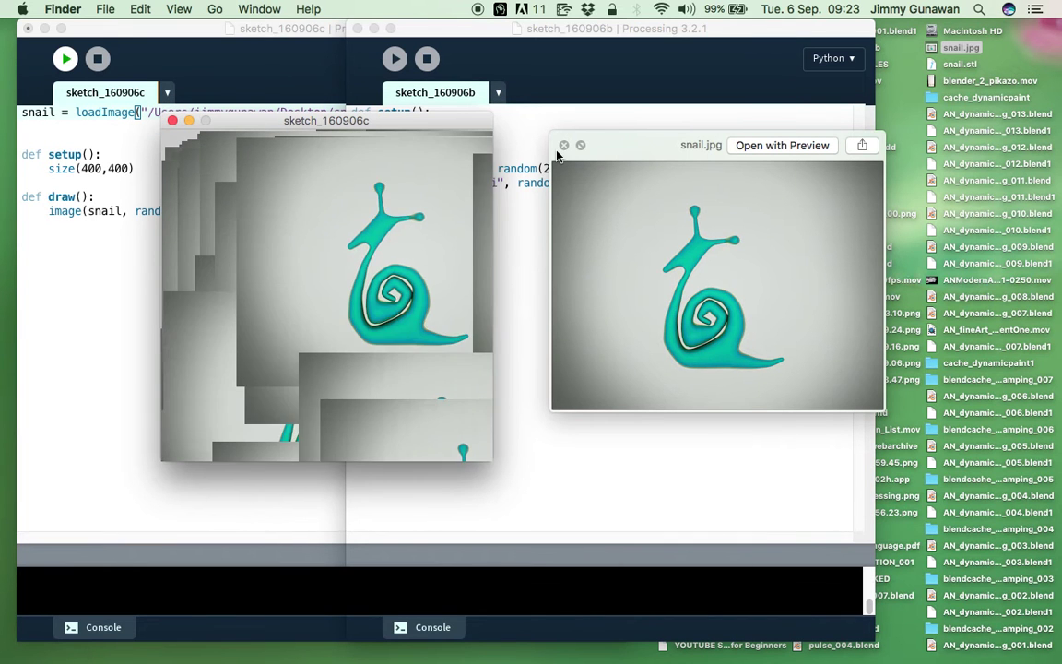
Close the running sketch window and the snail.jpg preview, and highlight the code of sketch_160906c
{"action": "left_click", "coordinate": [173, 121]}
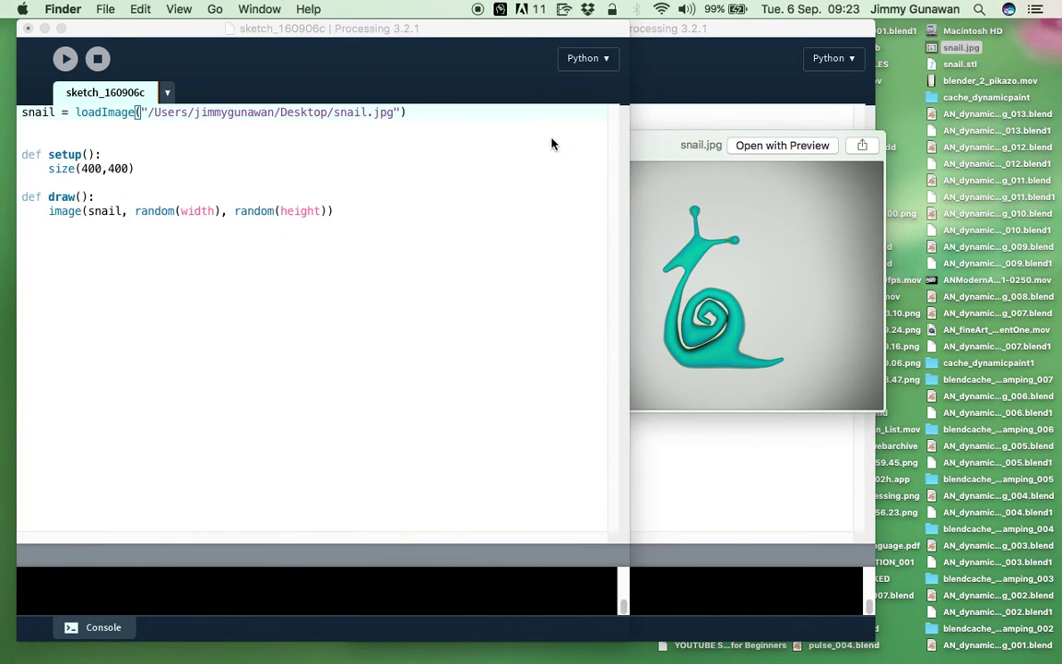
{"action": "left_click", "coordinate": [565, 146]}
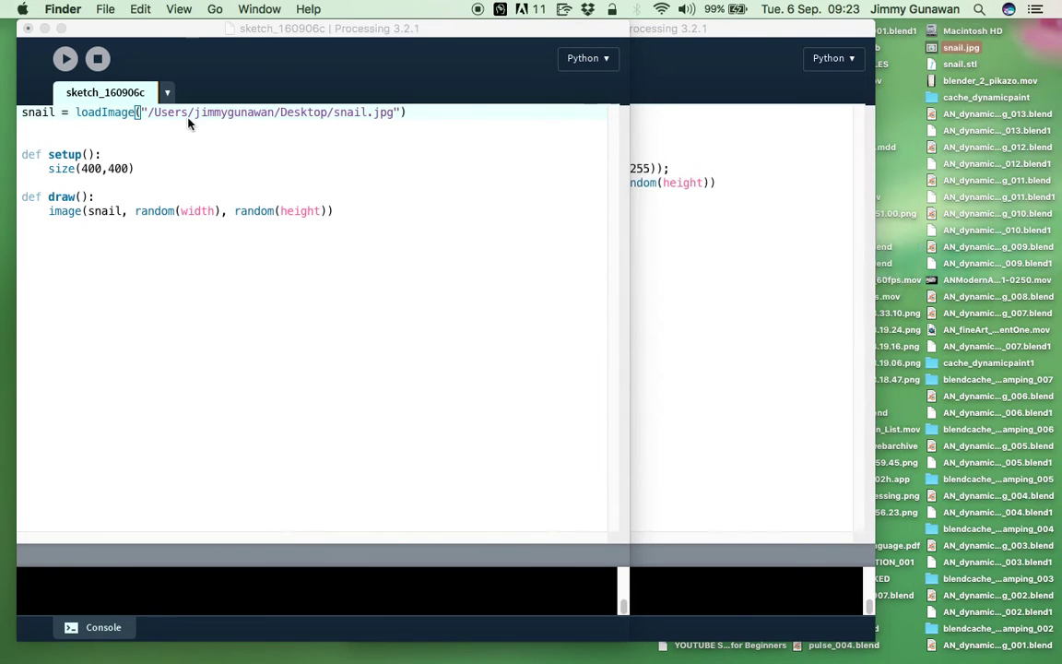
{"action": "left_click_drag", "start_coordinate": [327, 207], "coordinate": [32, 109]}
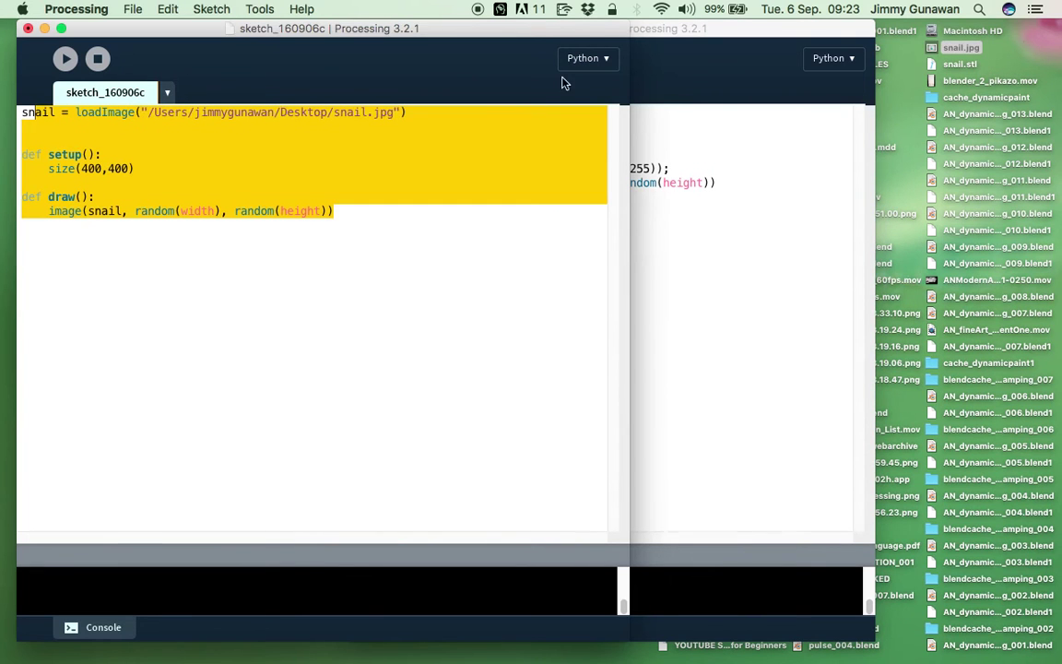
Compare the code of sketch_160906b and sketch_160906c by bringing each to the front, shifting the sketch_160906b window aside
{"action": "left_click", "coordinate": [681, 94]}
{"action": "left_click", "coordinate": [524, 182]}
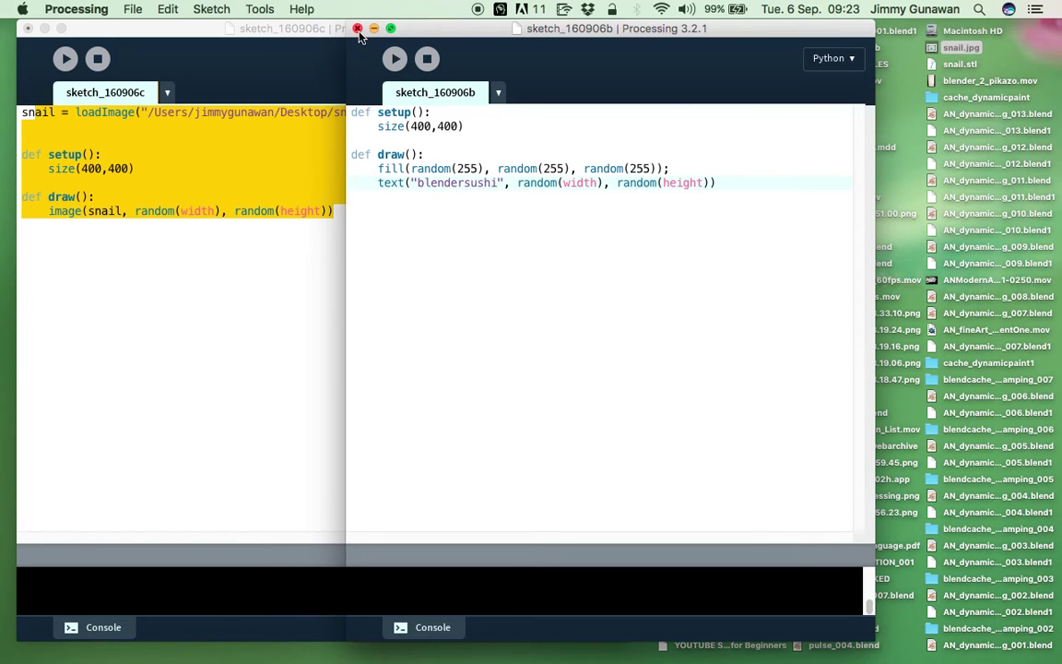
{"action": "left_click_drag", "start_coordinate": [432, 28], "coordinate": [276, 27]}
{"action": "key", "text": "ctrl+Right"}
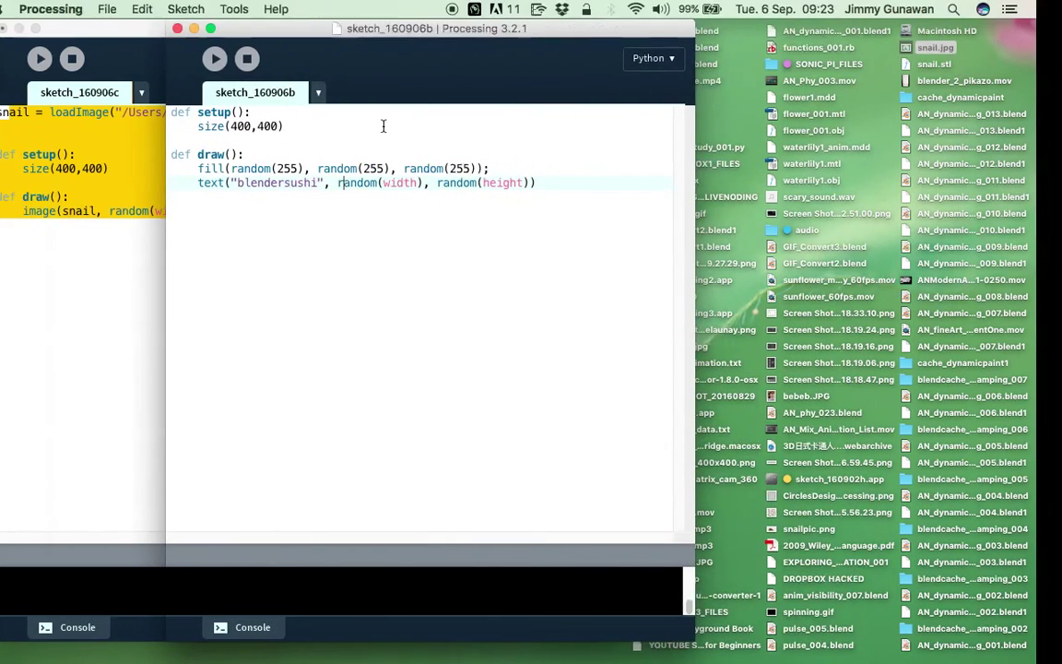
{"action": "key", "text": "ctrl+Right"}
{"action": "key", "text": "ctrl+Left"}
{"action": "key", "text": "ctrl+Left"}
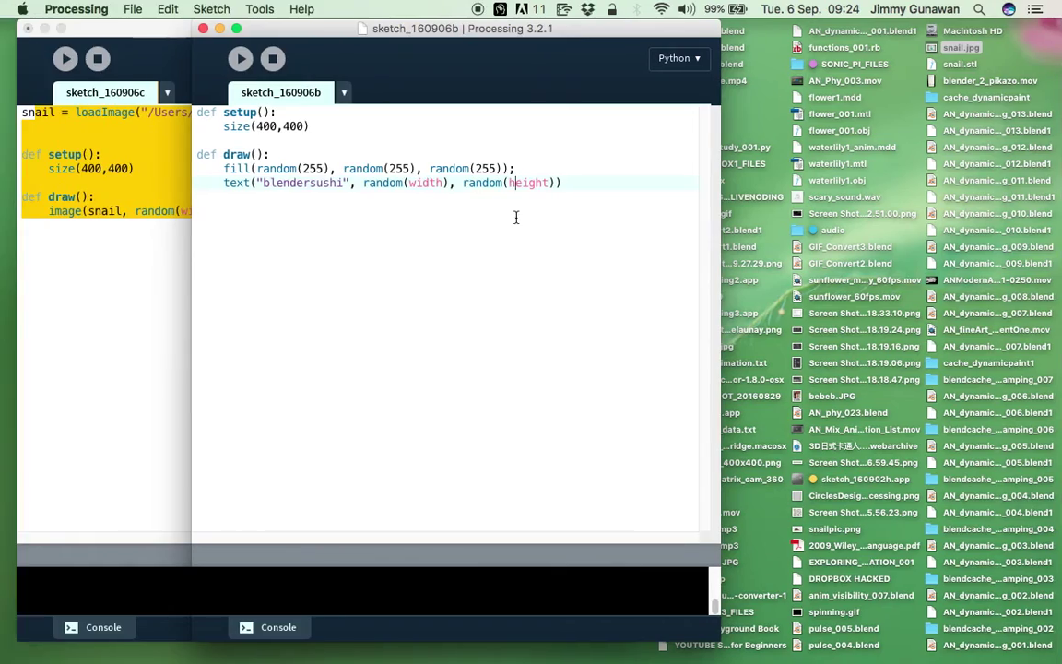
{"action": "left_click", "coordinate": [144, 66]}
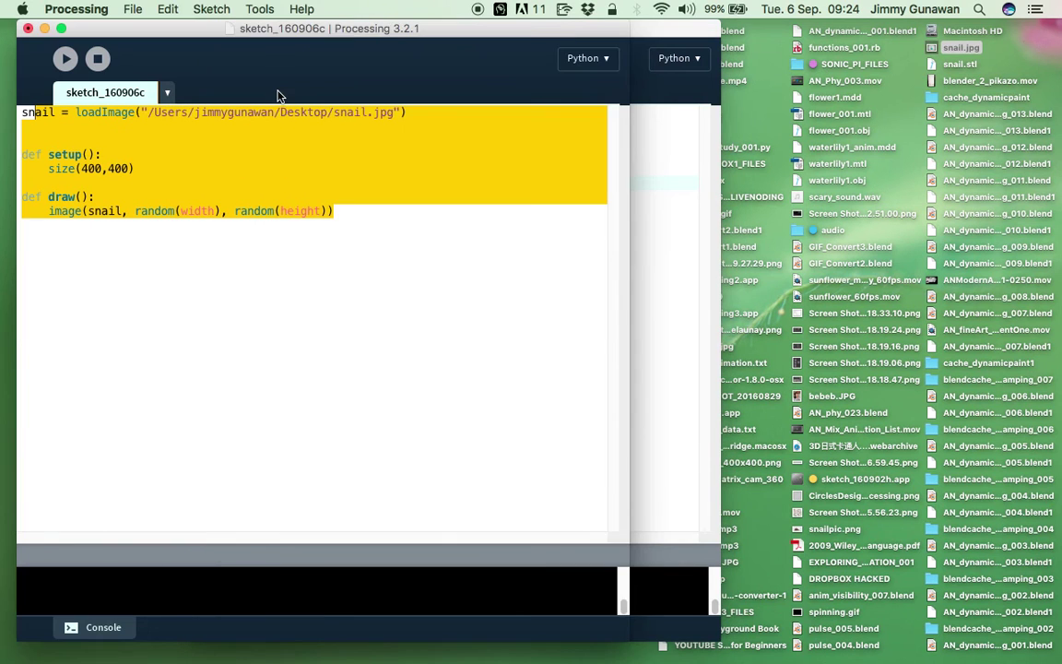
{"action": "left_click", "coordinate": [646, 189]}
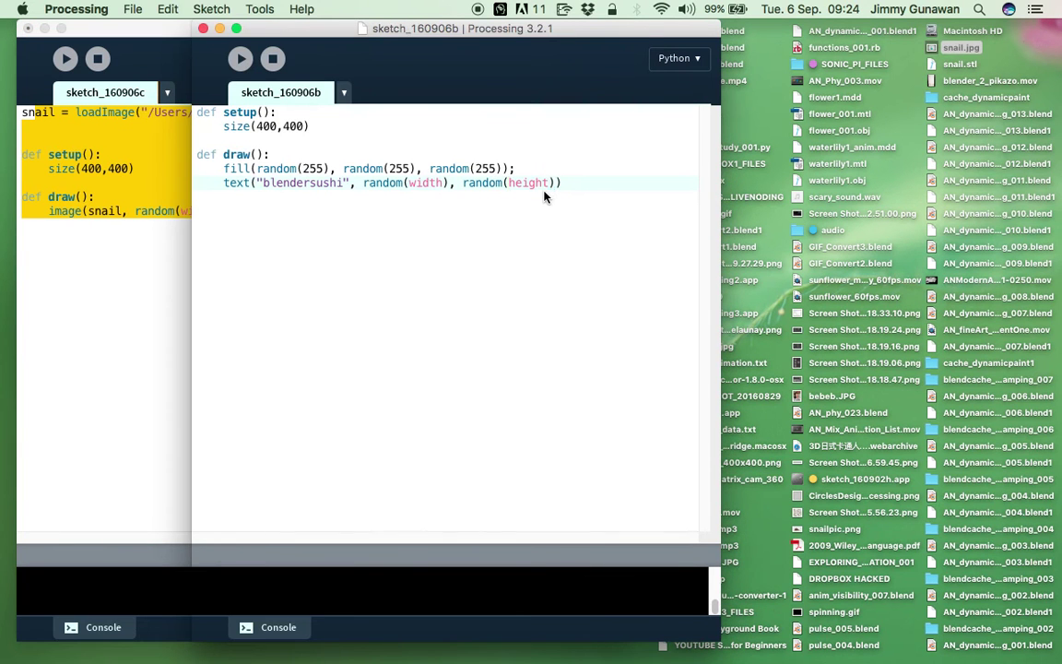
{"action": "left_click_drag", "start_coordinate": [362, 35], "coordinate": [373, 35]}
{"action": "left_click", "coordinate": [175, 151]}
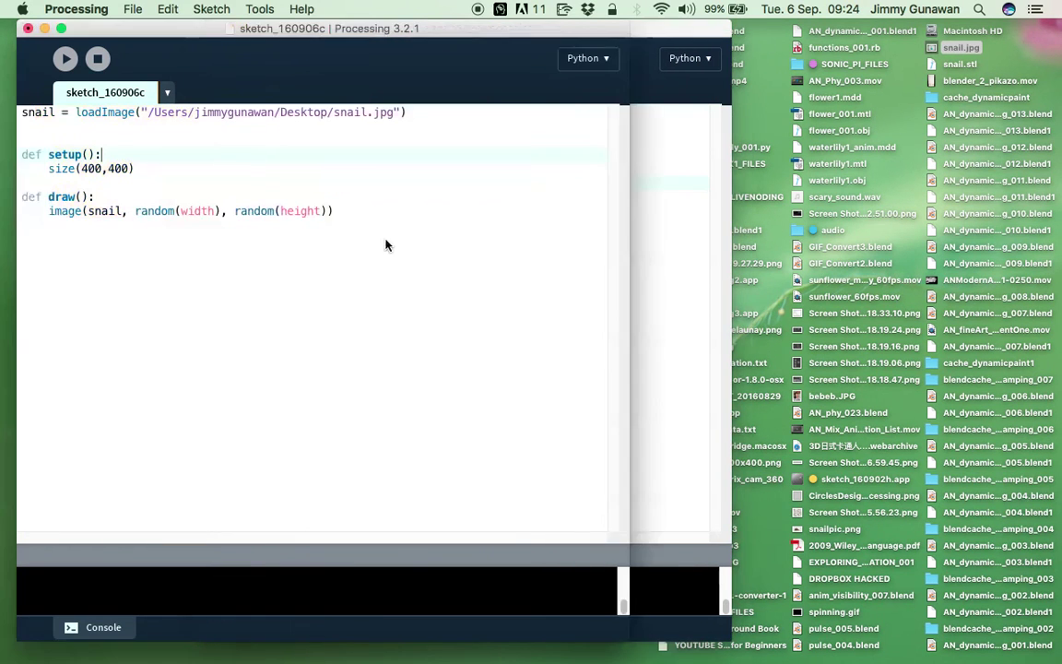
Switch to Blender and examine the node tree from Object Instancer to Random Vector and the scattered text from different angles
{"action": "key", "text": "ctrl+Right"}
{"action": "key", "text": "ctrl+Right"}
{"action": "mouse_move", "coordinate": [642, 461]}
{"action": "middle_mouse_down"}
{"action": "mouse_move", "coordinate": [587, 464]}
{"action": "mouse_move", "coordinate": [581, 491]}
{"action": "mouse_move", "coordinate": [630, 474]}
{"action": "middle_mouse_up"}
{"action": "scroll", "coordinate": [631, 474], "scroll_direction": "up", "scroll_amount": 2}
{"action": "scroll", "coordinate": [631, 474], "scroll_direction": "down", "scroll_amount": 4}
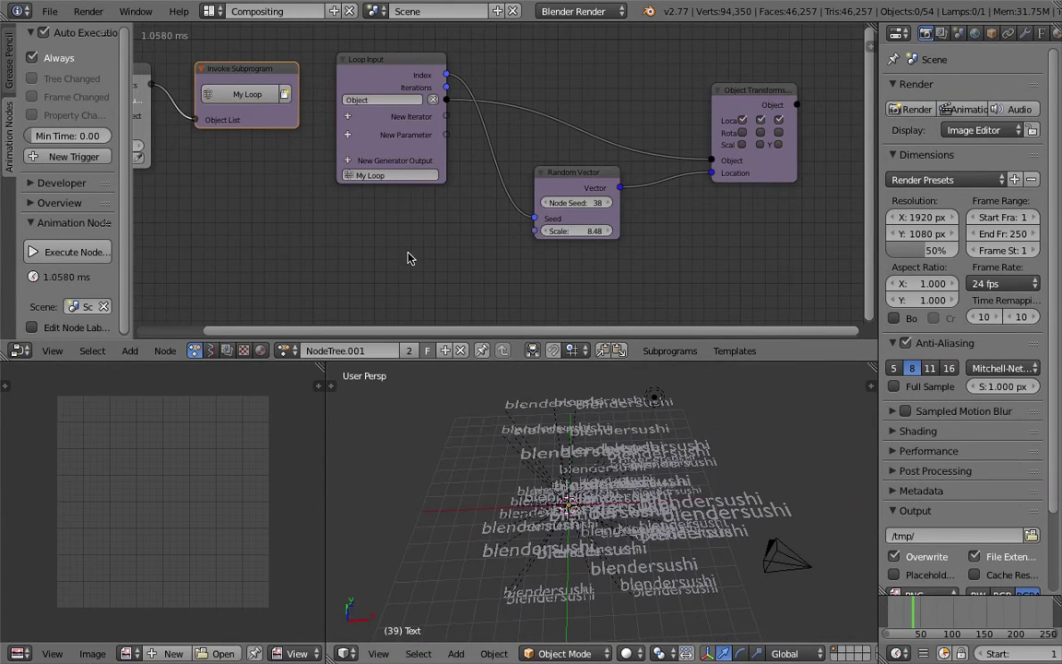
{"action": "scroll", "coordinate": [362, 254], "scroll_direction": "down", "scroll_amount": 1}
{"action": "middle_click_drag", "start_coordinate": [363, 253], "coordinate": [548, 257]}
{"action": "middle_click_drag", "start_coordinate": [594, 420], "coordinate": [623, 546]}
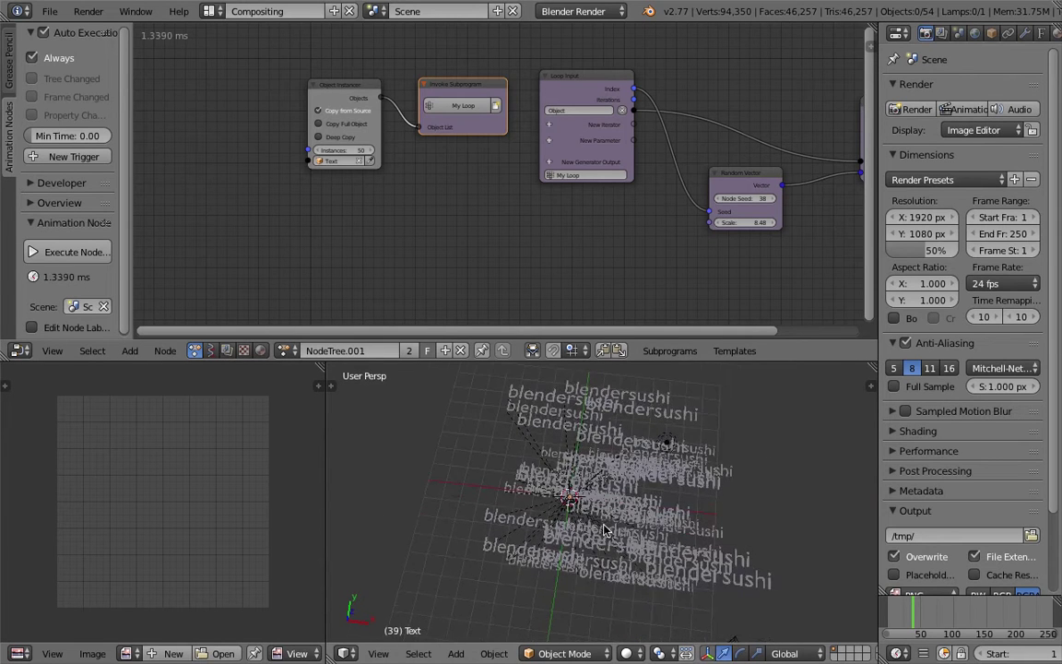
Split the Properties area in two and change the upper part to an Outliner
{"action": "scroll", "coordinate": [624, 546], "scroll_direction": "up", "scroll_amount": 1}
{"action": "left_click_drag", "start_coordinate": [1057, 33], "coordinate": [1019, 208]}
{"action": "left_click", "coordinate": [898, 33]}
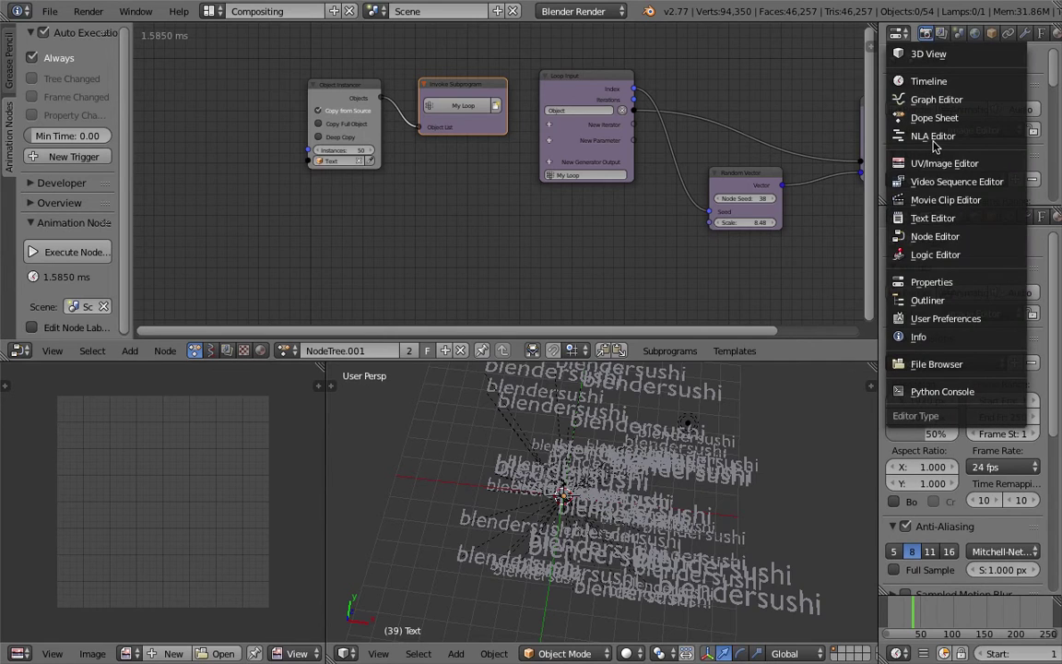
{"action": "left_click", "coordinate": [928, 301]}
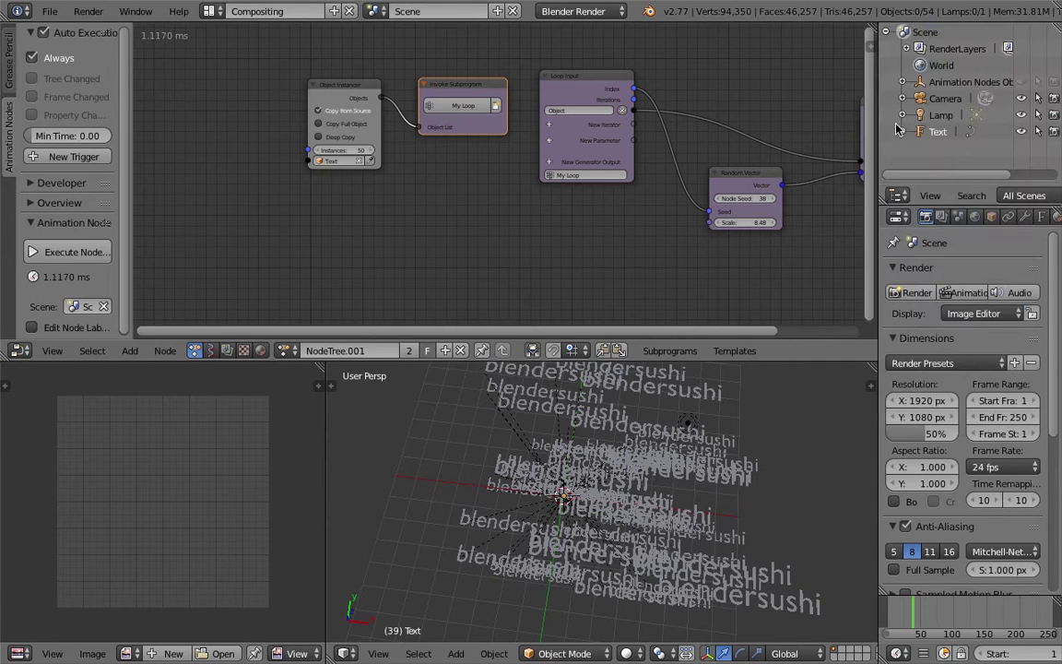
Expand the Animation Nodes object container in the Outliner, look through its text instances and collapse it
{"action": "left_click", "coordinate": [903, 82]}
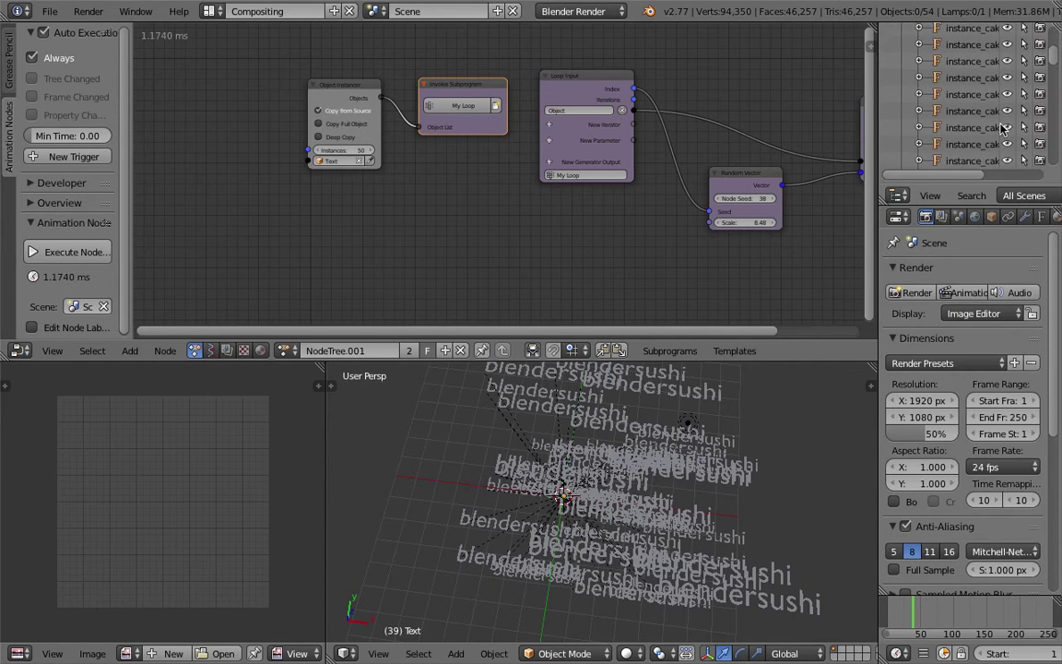
{"action": "scroll", "coordinate": [1000, 129], "scroll_direction": "down", "scroll_amount": 3}
{"action": "scroll", "coordinate": [959, 111], "scroll_direction": "up", "scroll_amount": 3}
{"action": "left_click", "coordinate": [902, 82]}
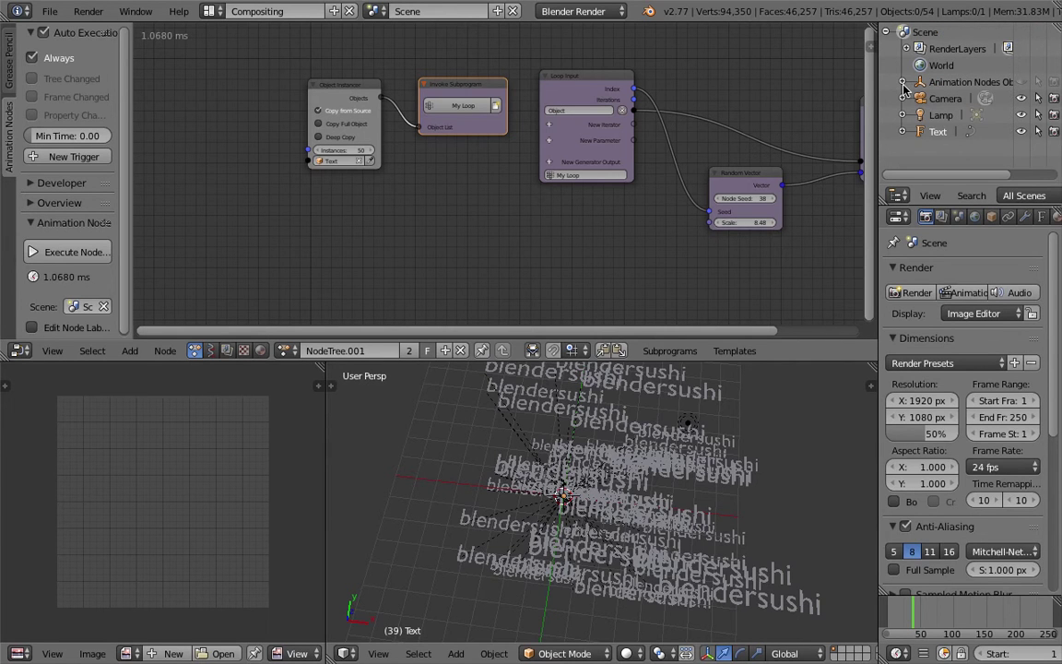
Start a new Blender file from the startup scene and view its default cube
{"action": "scroll", "coordinate": [645, 438], "scroll_direction": "down", "scroll_amount": 2}
{"action": "middle_click_drag", "start_coordinate": [631, 452], "coordinate": [553, 399], "text": "shift"}
{"action": "left_click", "coordinate": [52, 13]}
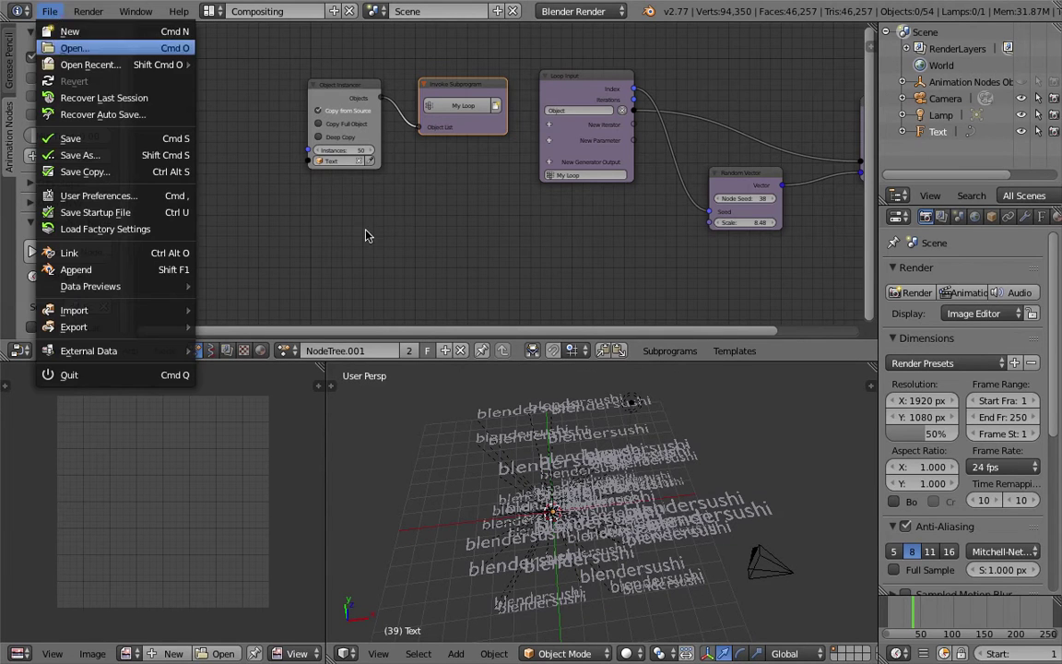
{"action": "middle_click_drag", "start_coordinate": [602, 461], "coordinate": [585, 473]}
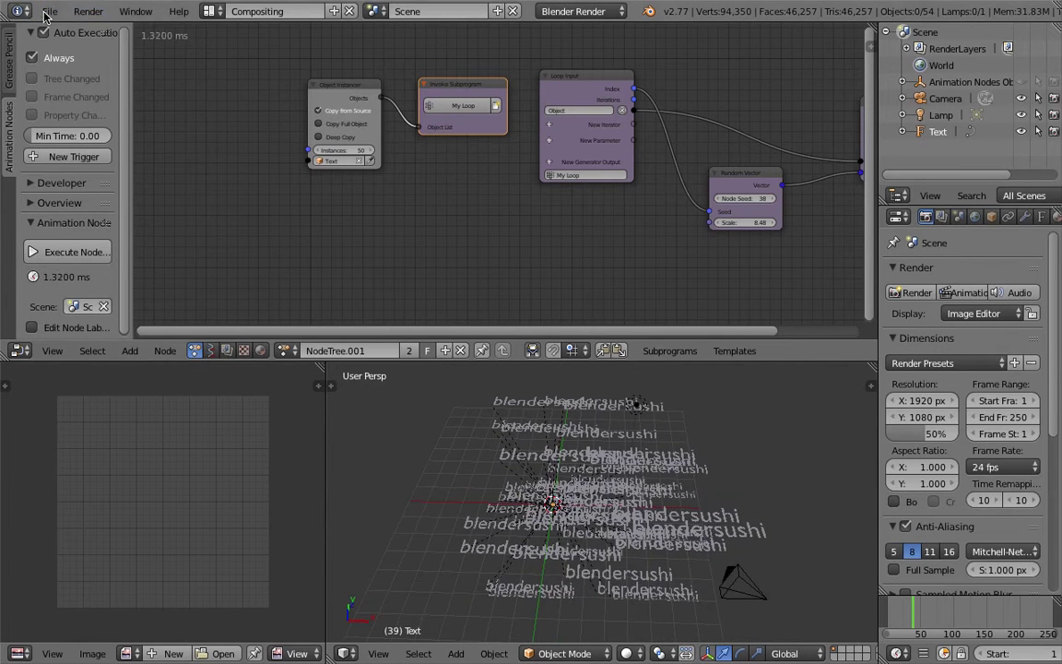
{"action": "left_click", "coordinate": [49, 11]}
{"action": "left_click", "coordinate": [56, 30]}
{"action": "left_click", "coordinate": [58, 44]}
{"action": "middle_click_drag", "start_coordinate": [604, 342], "coordinate": [540, 332]}
Switch back to Processing and examine the full code of sketch_160906c, shifting its window as needed
{"action": "key", "text": "ctrl+Left"}
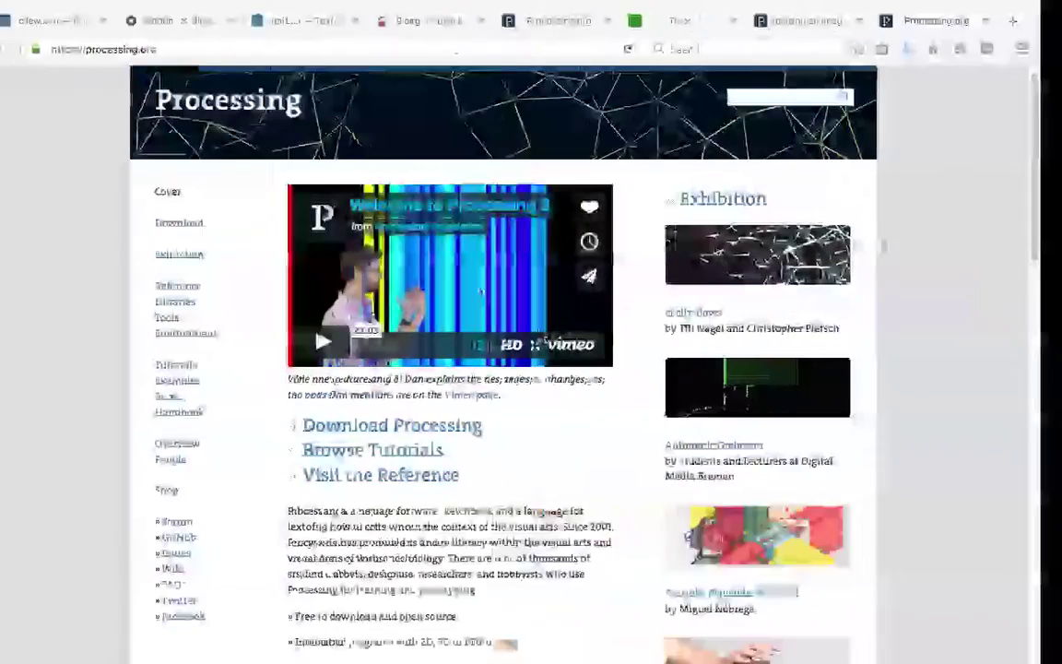
{"action": "key", "text": "ctrl+Left"}
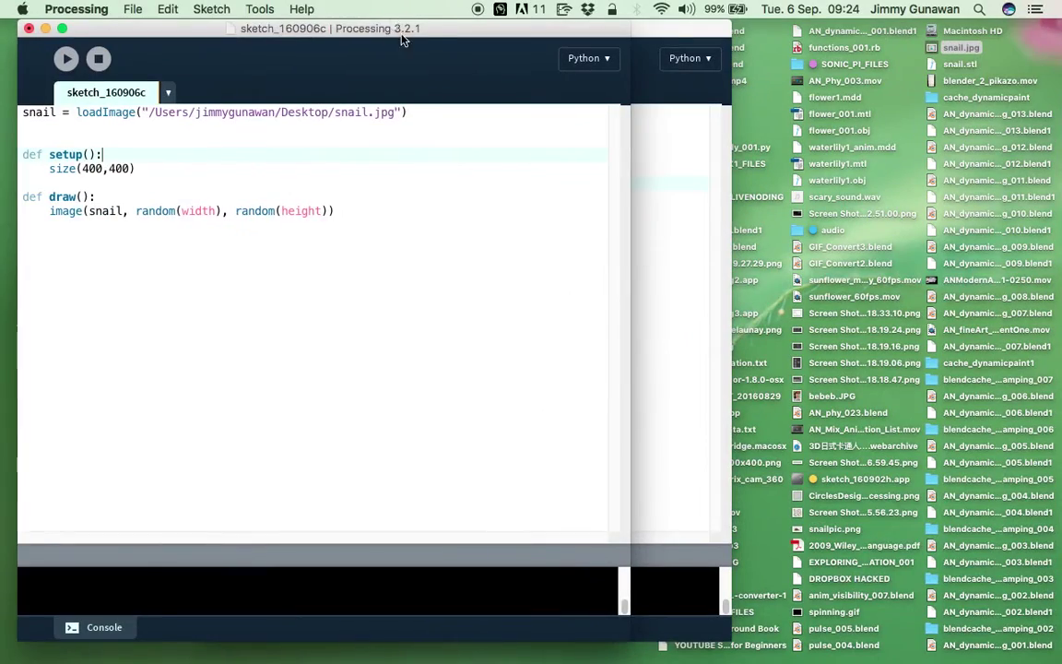
{"action": "left_click_drag", "start_coordinate": [387, 29], "coordinate": [414, 28]}
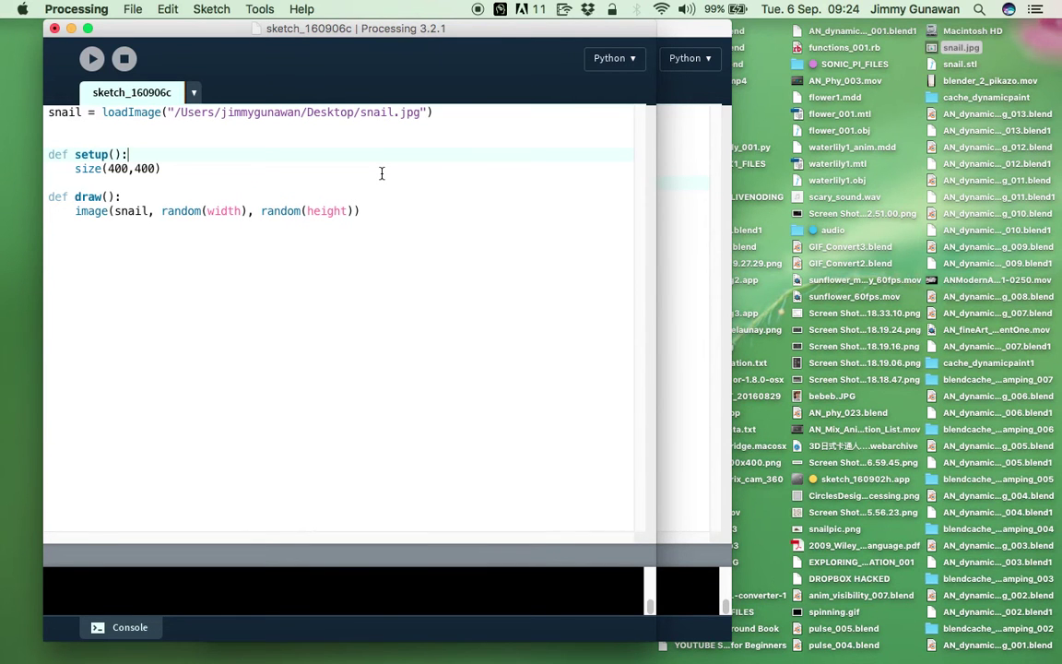
{"action": "left_click_drag", "start_coordinate": [360, 211], "coordinate": [97, 103]}
{"action": "left_click", "coordinate": [284, 150]}
{"action": "left_click_drag", "start_coordinate": [320, 29], "coordinate": [289, 29]}
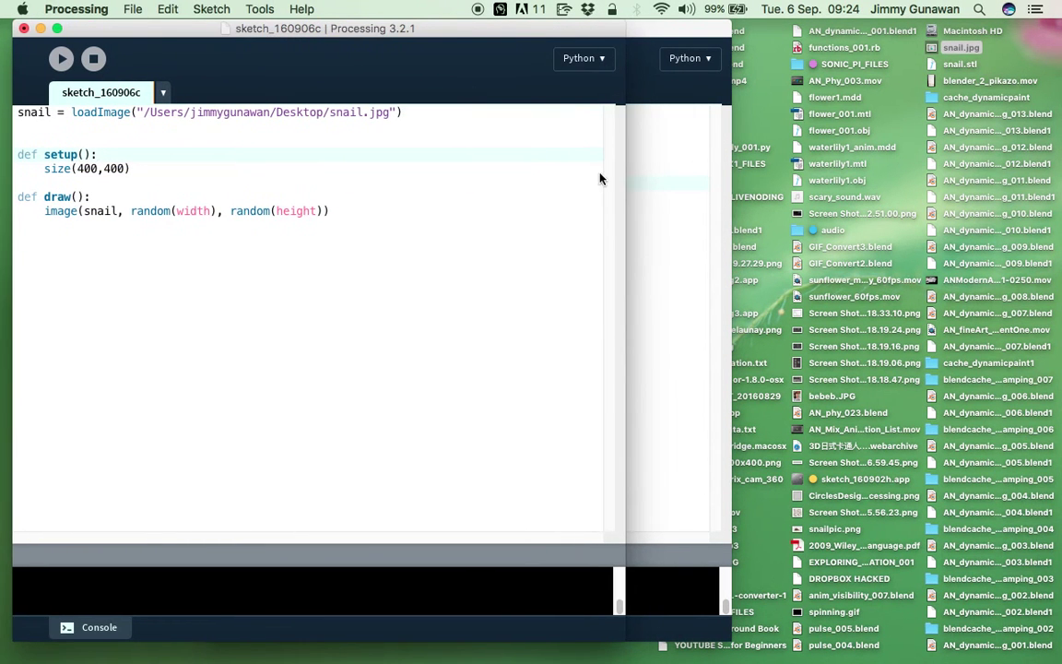
Bring sketch_160906b to the front, look over the default scene in Blender and return to the Processing desktop
{"action": "left_click", "coordinate": [645, 195]}
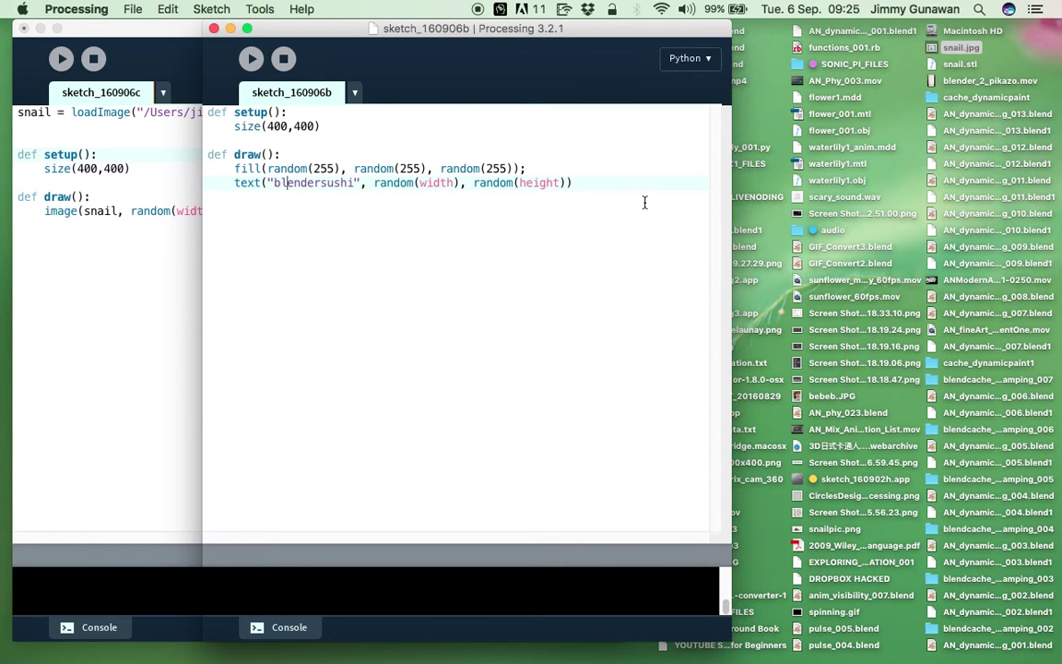
{"action": "key", "text": "ctrl+Right"}
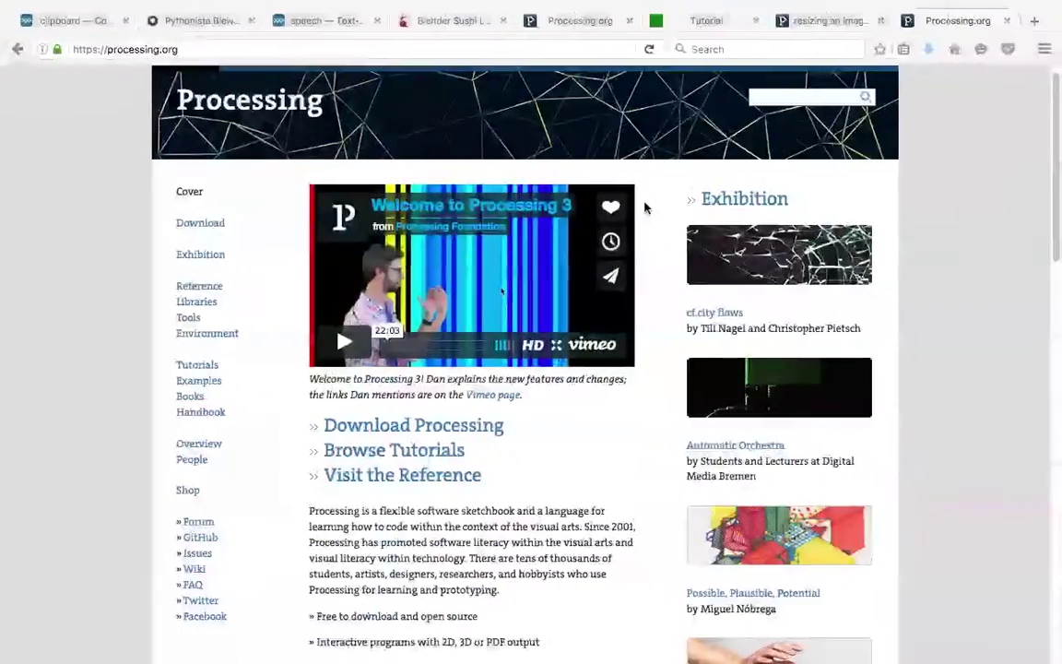
{"action": "key", "text": "ctrl+Right"}
{"action": "middle_click_drag", "start_coordinate": [645, 265], "coordinate": [391, 118]}
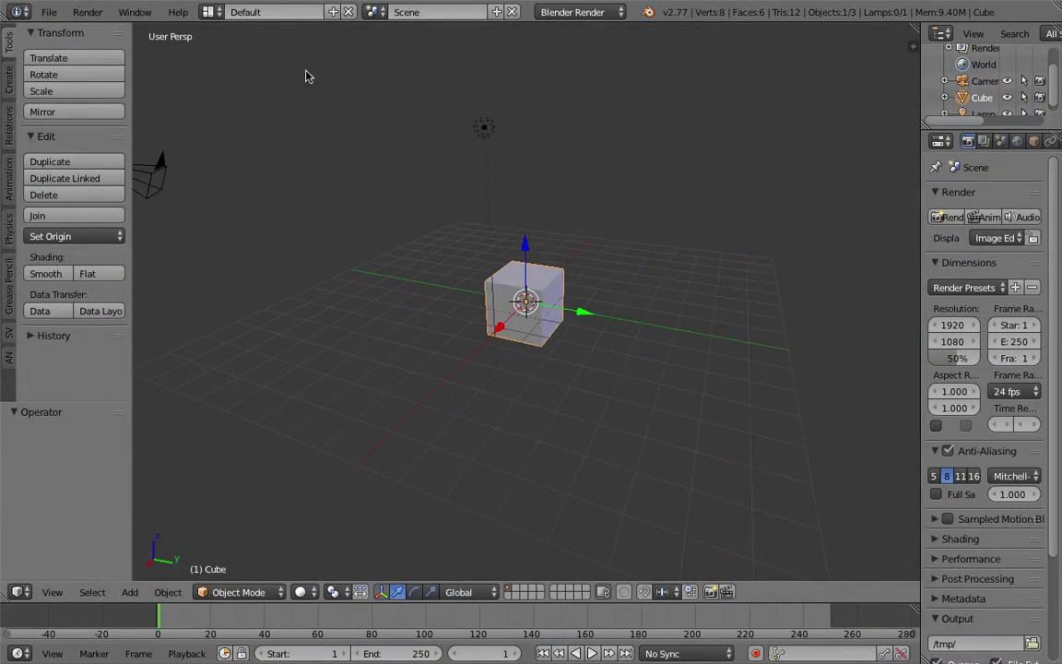
{"action": "key", "text": "ctrl+Left"}
{"action": "key", "text": "ctrl+Left"}
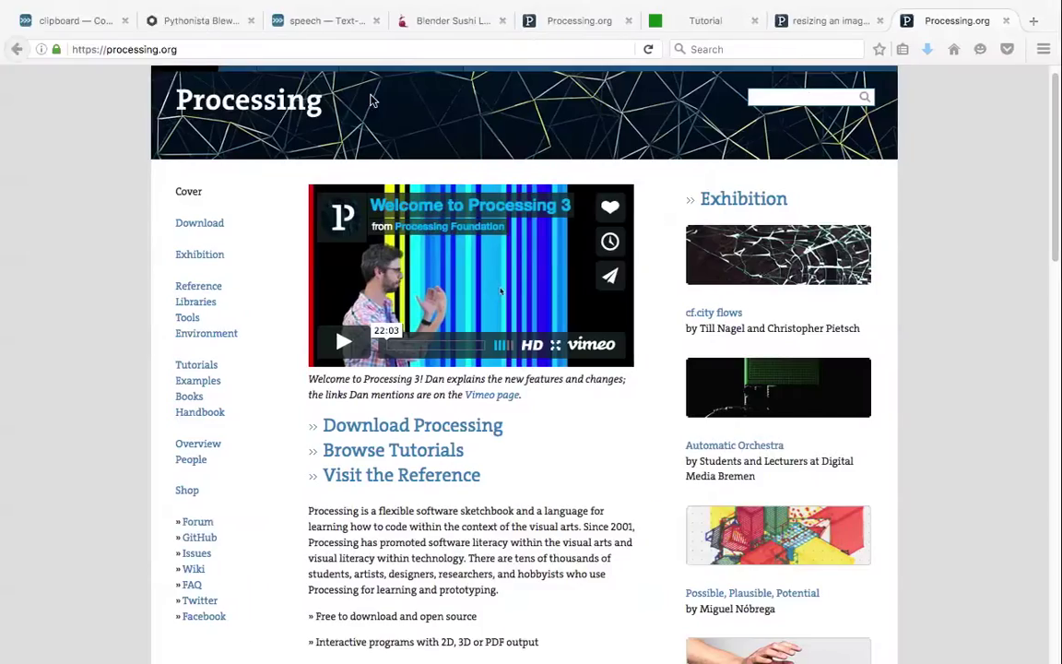
Open the cache_dynamicpaint folder from the desktop and enlarge its Finder window
{"action": "left_click", "coordinate": [939, 101]}
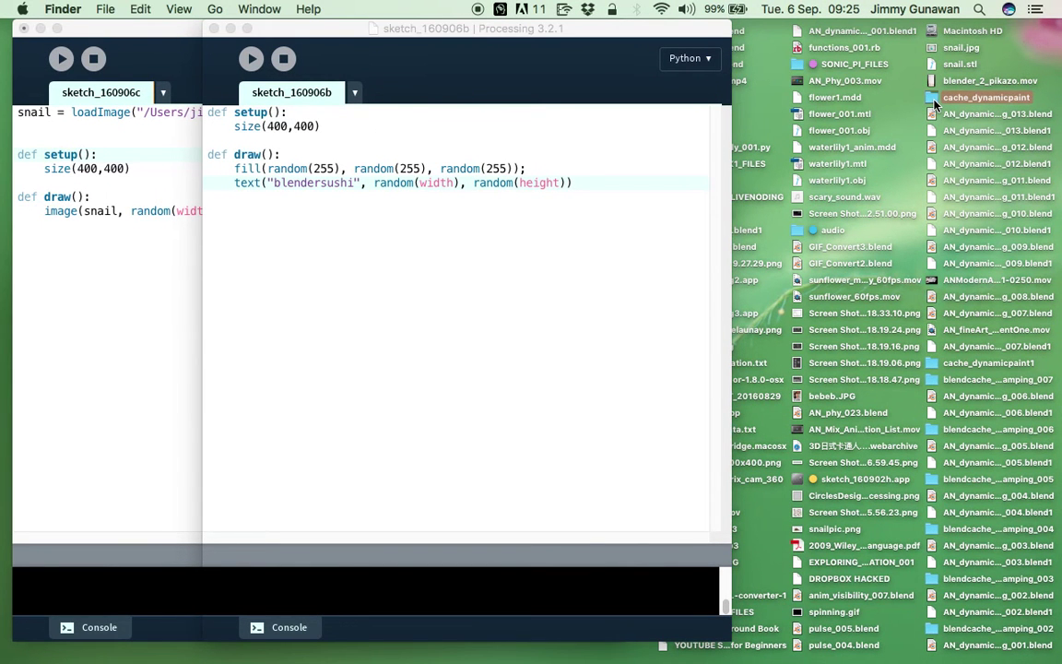
{"action": "double_click", "coordinate": [934, 100]}
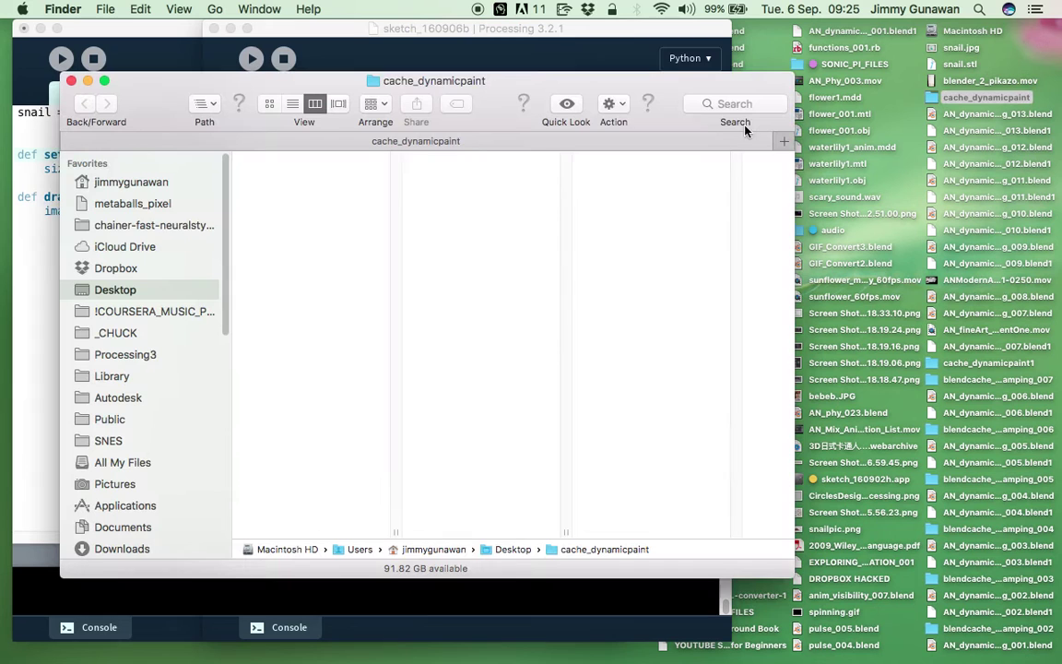
{"action": "left_click_drag", "start_coordinate": [489, 98], "coordinate": [477, 77]}
{"action": "left_click_drag", "start_coordinate": [782, 558], "coordinate": [922, 612]}
Browse the paintmap PNG sequence in cache_dynamicpaint, selecting paintmap0001.png, paintmap0017.png and paintmap0091.png for preview
{"action": "left_click", "coordinate": [544, 139]}
{"action": "scroll", "coordinate": [561, 225], "scroll_direction": "down", "scroll_amount": 10}
{"action": "scroll", "coordinate": [572, 385], "scroll_direction": "down", "scroll_amount": 15}
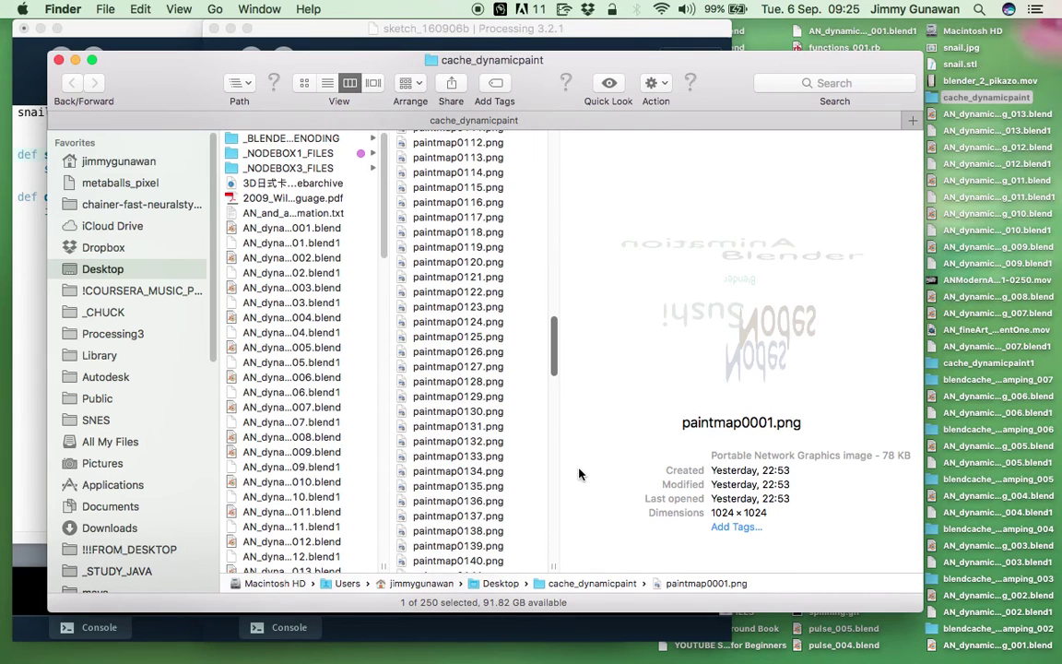
{"action": "scroll", "coordinate": [553, 368], "scroll_direction": "down", "scroll_amount": 15}
{"action": "scroll", "coordinate": [517, 277], "scroll_direction": "up", "scroll_amount": 20}
{"action": "left_click", "coordinate": [461, 260]}
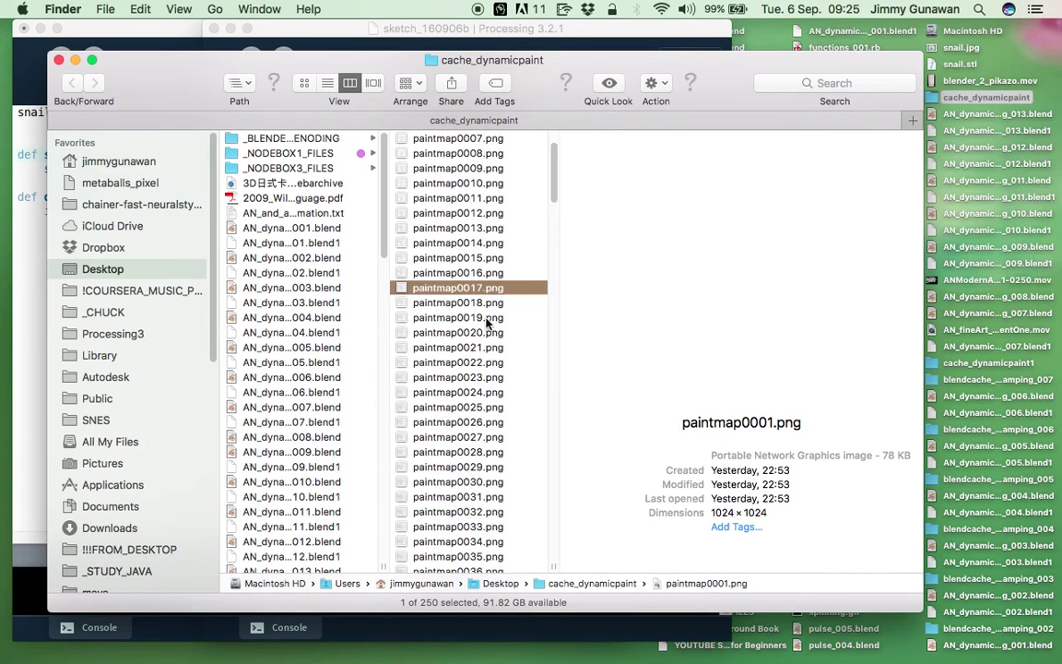
{"action": "scroll", "coordinate": [493, 392], "scroll_direction": "down", "scroll_amount": 3}
{"action": "scroll", "coordinate": [489, 387], "scroll_direction": "down", "scroll_amount": 5}
{"action": "scroll", "coordinate": [489, 384], "scroll_direction": "down", "scroll_amount": 10}
{"action": "left_click", "coordinate": [498, 227]}
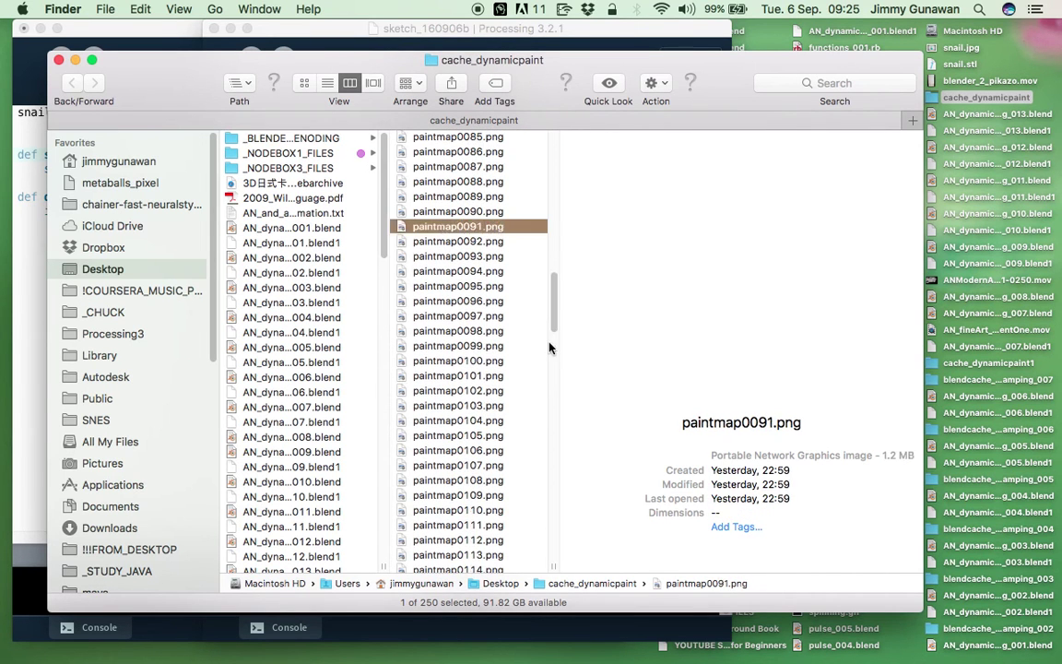
Preview paintmap0105.png, return to the start of the sequence and step from paintmap0003.png to paintmap0007.png
{"action": "scroll", "coordinate": [553, 332], "scroll_direction": "down", "scroll_amount": 3}
{"action": "scroll", "coordinate": [553, 369], "scroll_direction": "up", "scroll_amount": 2}
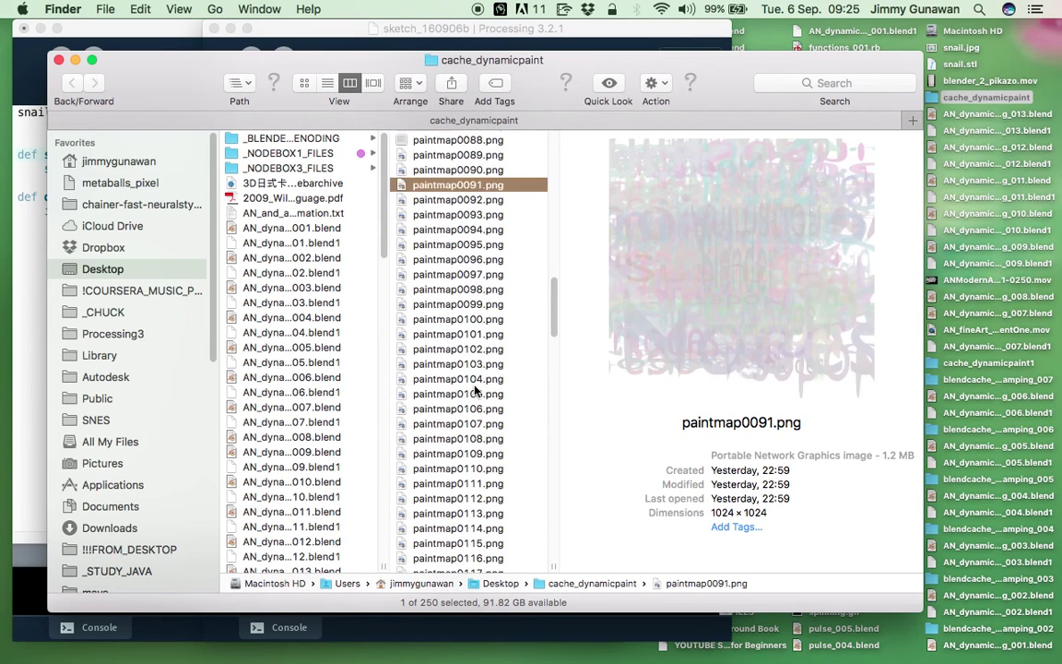
{"action": "left_click", "coordinate": [475, 394]}
{"action": "mouse_move", "coordinate": [555, 304]}
{"action": "left_mouse_down"}
{"action": "mouse_move", "coordinate": [555, 171]}
{"action": "mouse_move", "coordinate": [512, 178]}
{"action": "left_mouse_up"}
{"action": "left_click", "coordinate": [509, 170]}
{"action": "key", "text": "Down"}
{"action": "key", "text": "Down"}
{"action": "key", "text": "Down"}
{"action": "key", "text": "Down"}
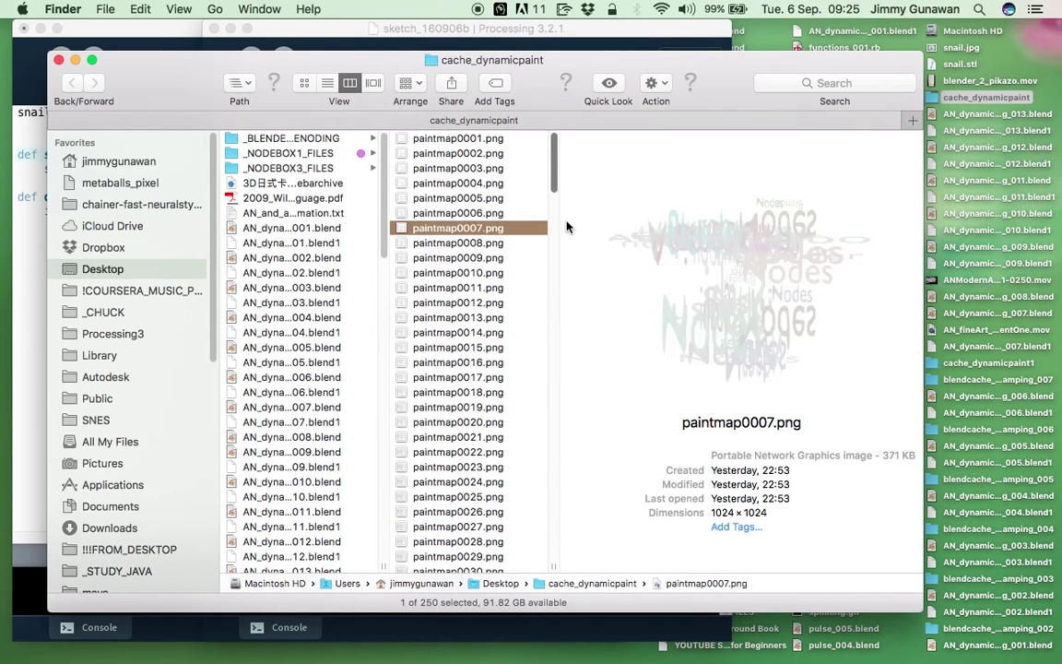
Preview the middle of the sequence by selecting paintmap0101.png, paintmap0116.png, paintmap0142.png and paintmap0162.png
{"action": "left_click_drag", "start_coordinate": [554, 184], "coordinate": [556, 334]}
{"action": "left_click", "coordinate": [539, 282]}
{"action": "left_click", "coordinate": [476, 332]}
{"action": "scroll", "coordinate": [552, 330], "scroll_direction": "down", "scroll_amount": 5}
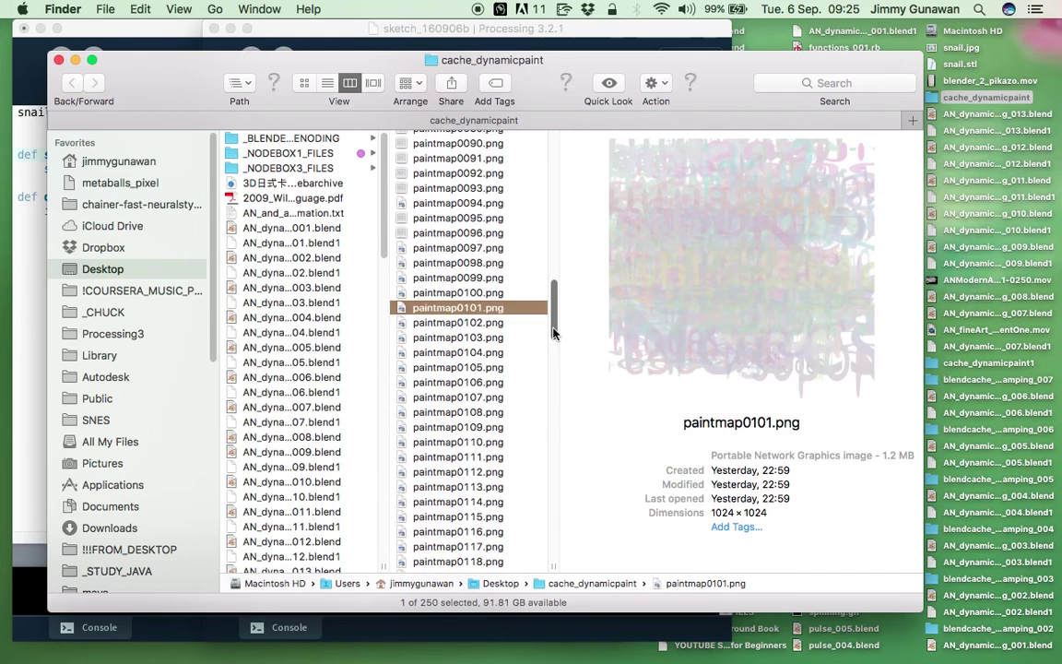
{"action": "left_click", "coordinate": [507, 311]}
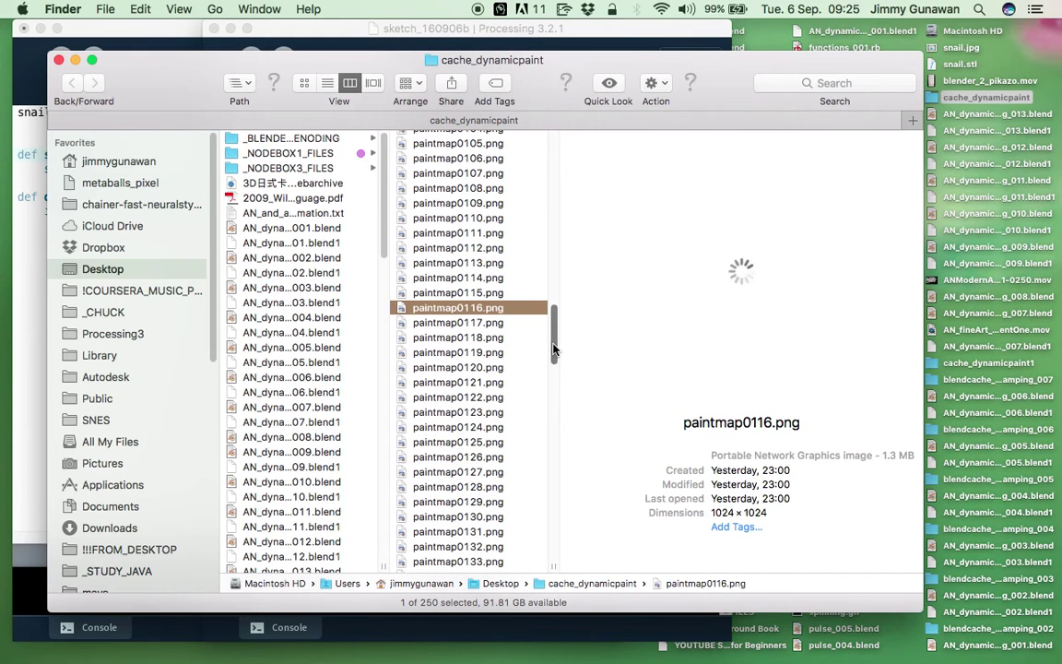
{"action": "scroll", "coordinate": [555, 353], "scroll_direction": "down", "scroll_amount": 6}
{"action": "left_click", "coordinate": [481, 367]}
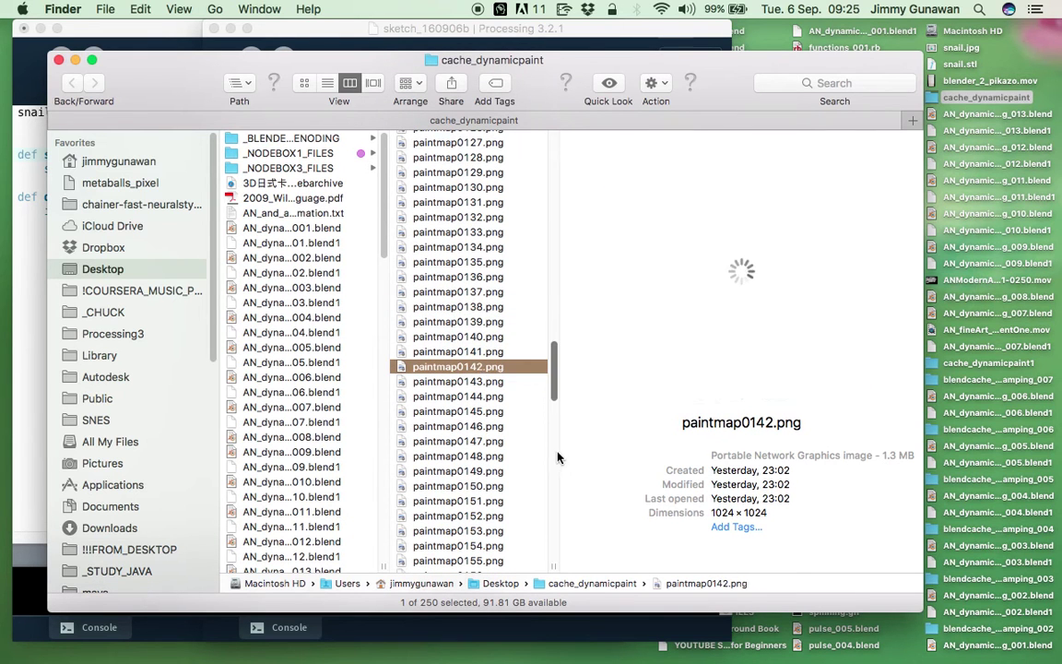
{"action": "scroll", "coordinate": [551, 395], "scroll_direction": "down", "scroll_amount": 10}
{"action": "scroll", "coordinate": [552, 394], "scroll_direction": "up", "scroll_amount": 7}
{"action": "left_click", "coordinate": [498, 447]}
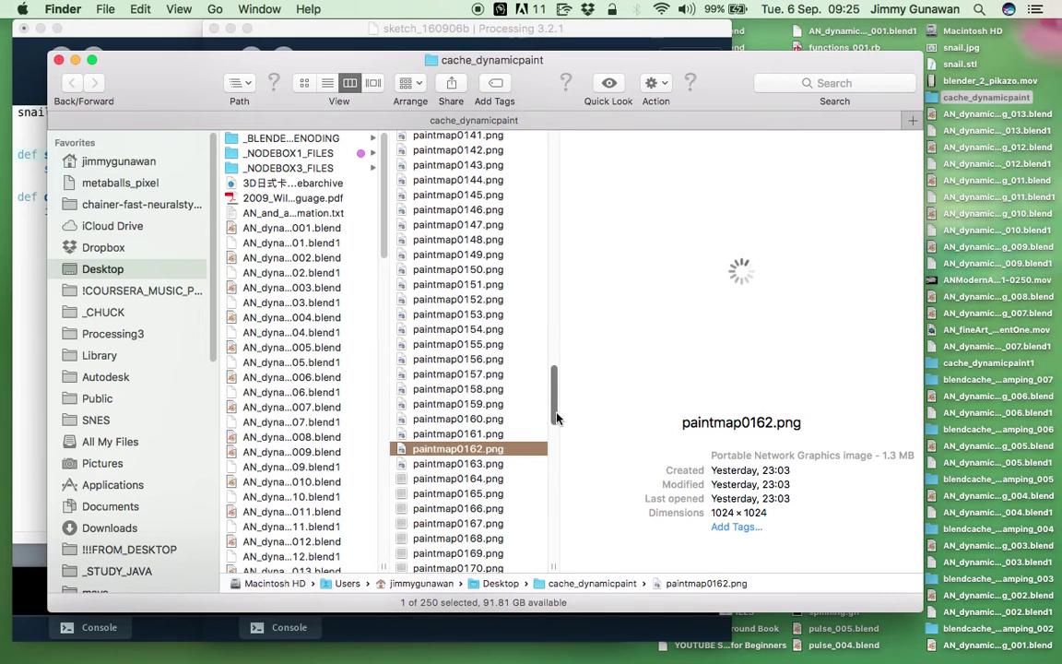
Preview paintmap0194.png and paintmap0227.png near the end of the sequence and return to the start of the list
{"action": "scroll", "coordinate": [554, 461], "scroll_direction": "down", "scroll_amount": 7}
{"action": "scroll", "coordinate": [530, 429], "scroll_direction": "up", "scroll_amount": 2}
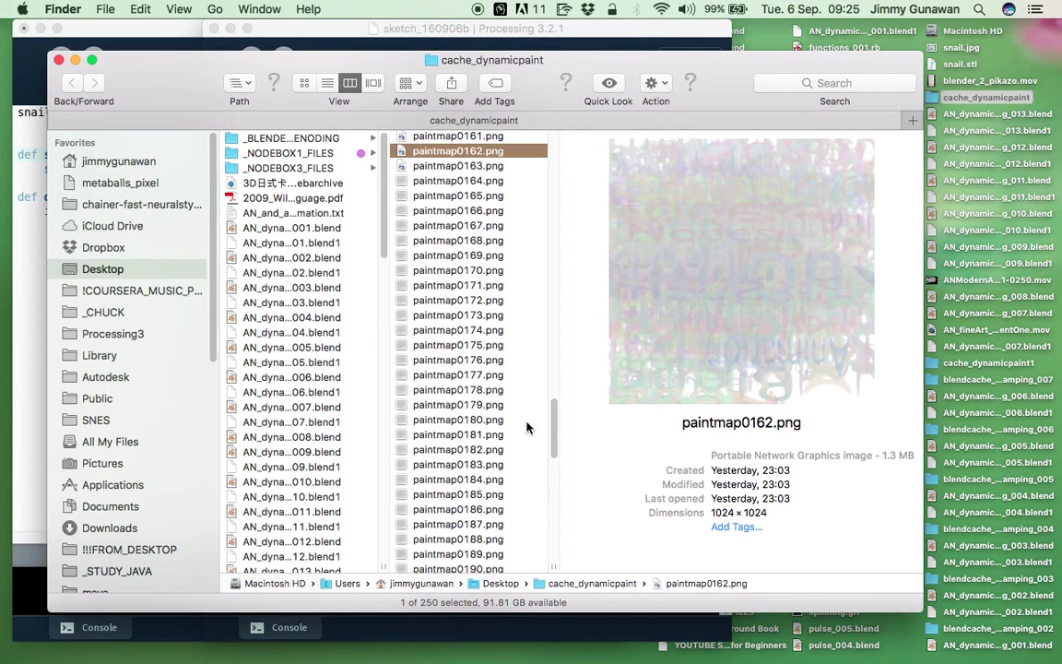
{"action": "scroll", "coordinate": [498, 397], "scroll_direction": "down", "scroll_amount": 5}
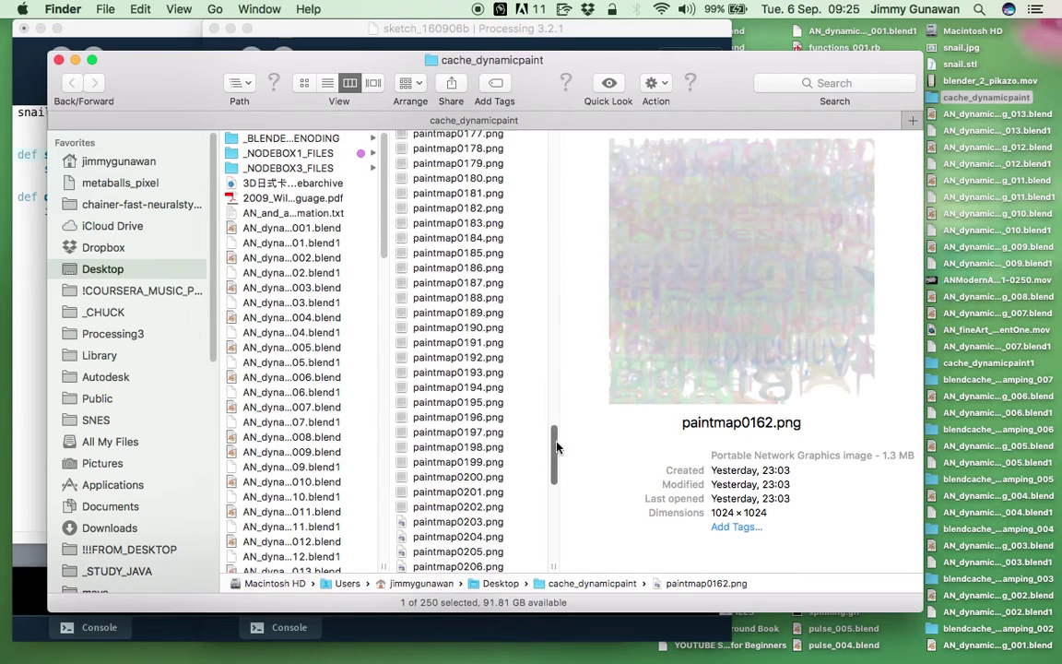
{"action": "left_click", "coordinate": [485, 389]}
{"action": "scroll", "coordinate": [512, 442], "scroll_direction": "down", "scroll_amount": 8}
{"action": "left_click", "coordinate": [514, 463]}
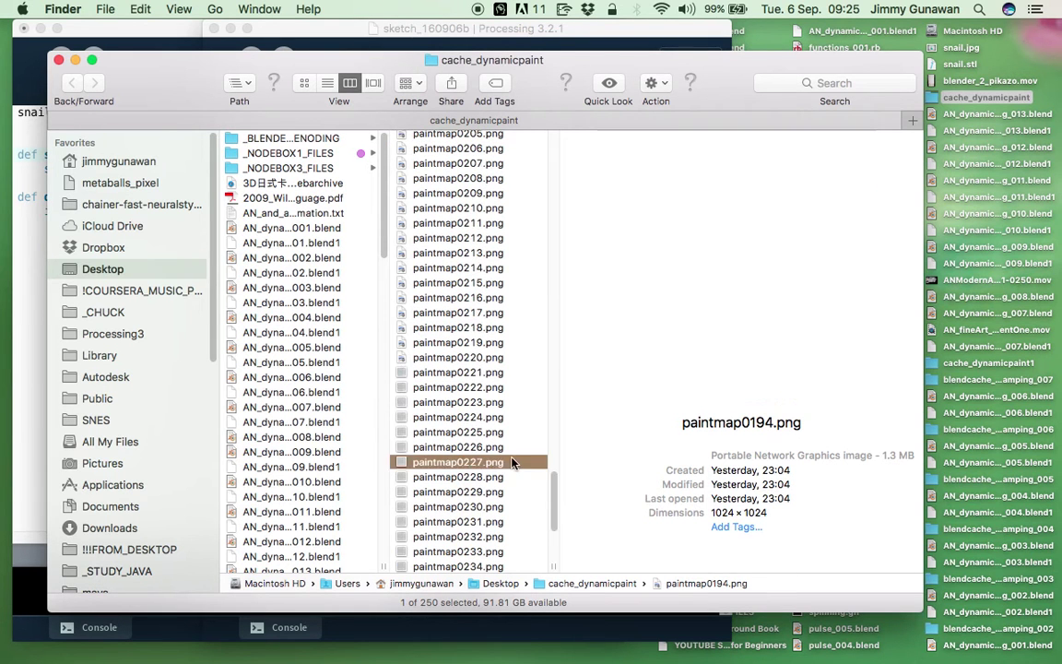
{"action": "scroll", "coordinate": [516, 461], "scroll_direction": "up", "scroll_amount": 20}
{"action": "scroll", "coordinate": [492, 421], "scroll_direction": "up", "scroll_amount": 20}
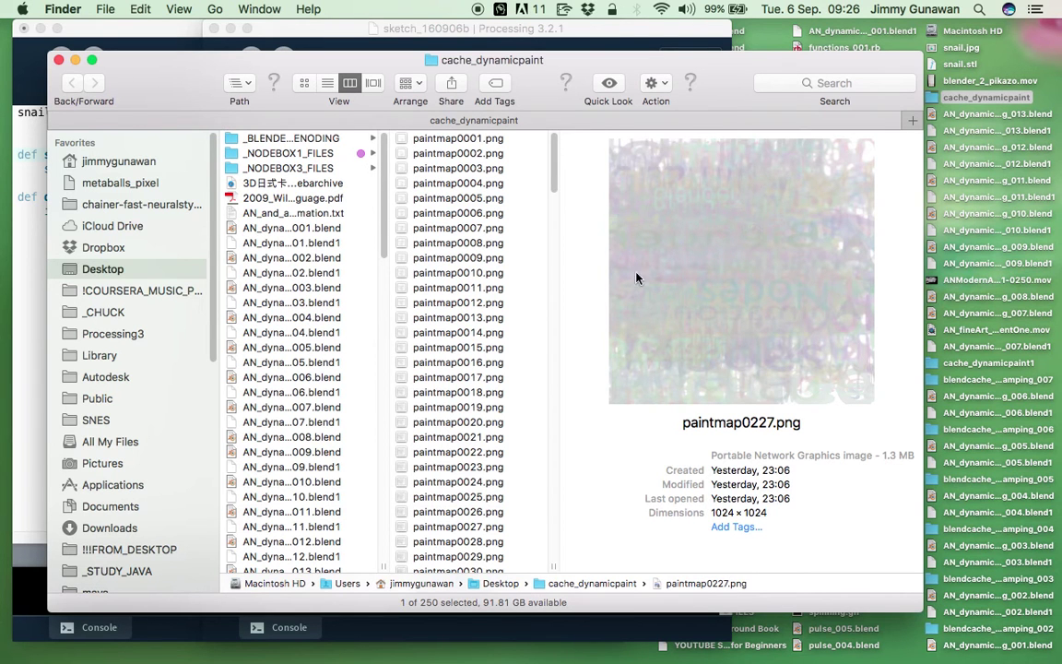
Close the cache_dynamicpaint window and open the cache_dynamicpaint1 folder from the desktop
{"action": "left_click", "coordinate": [58, 61]}
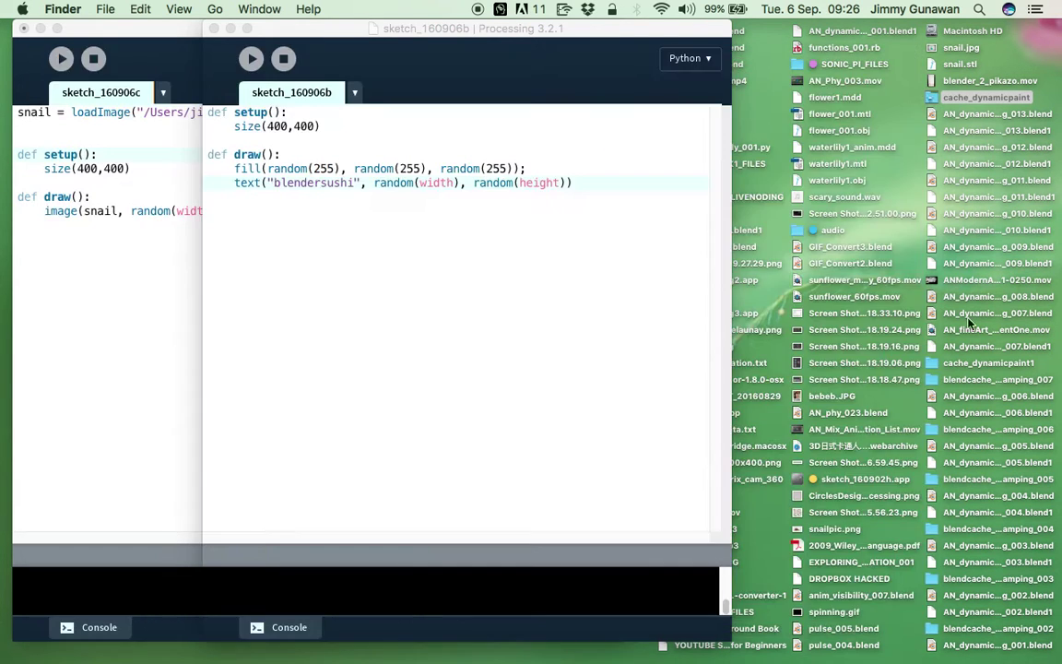
{"action": "left_click", "coordinate": [971, 367]}
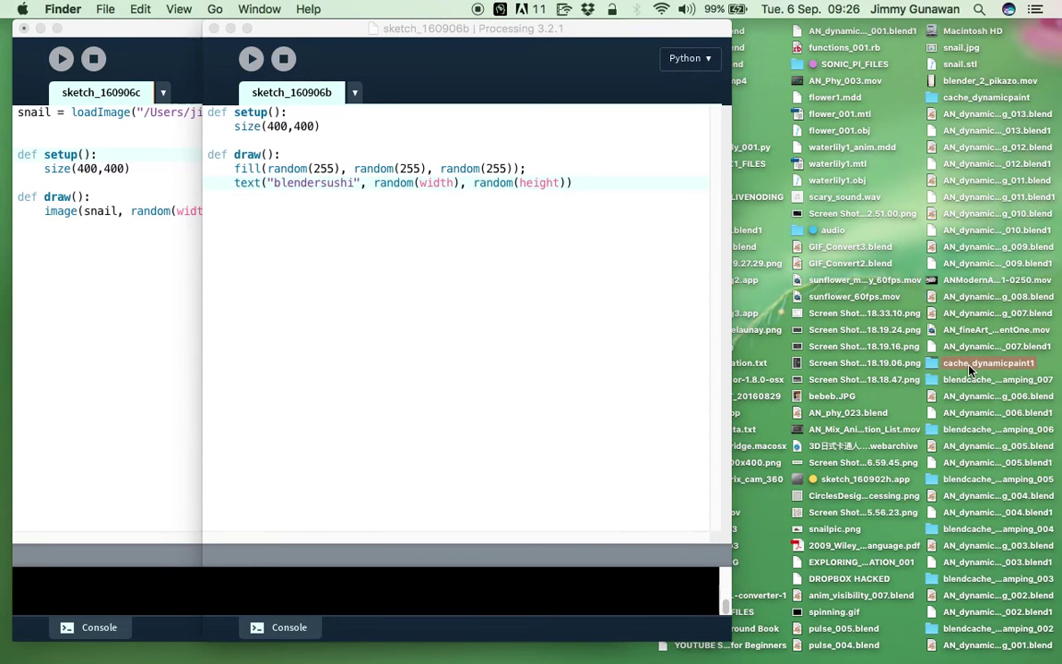
{"action": "double_click", "coordinate": [970, 367]}
Preview early frames in cache_dynamicpaint1, including paintmap0005.png, paintmap0012.png, paintmap0017.png and paintmap0043.png
{"action": "left_click", "coordinate": [462, 187]}
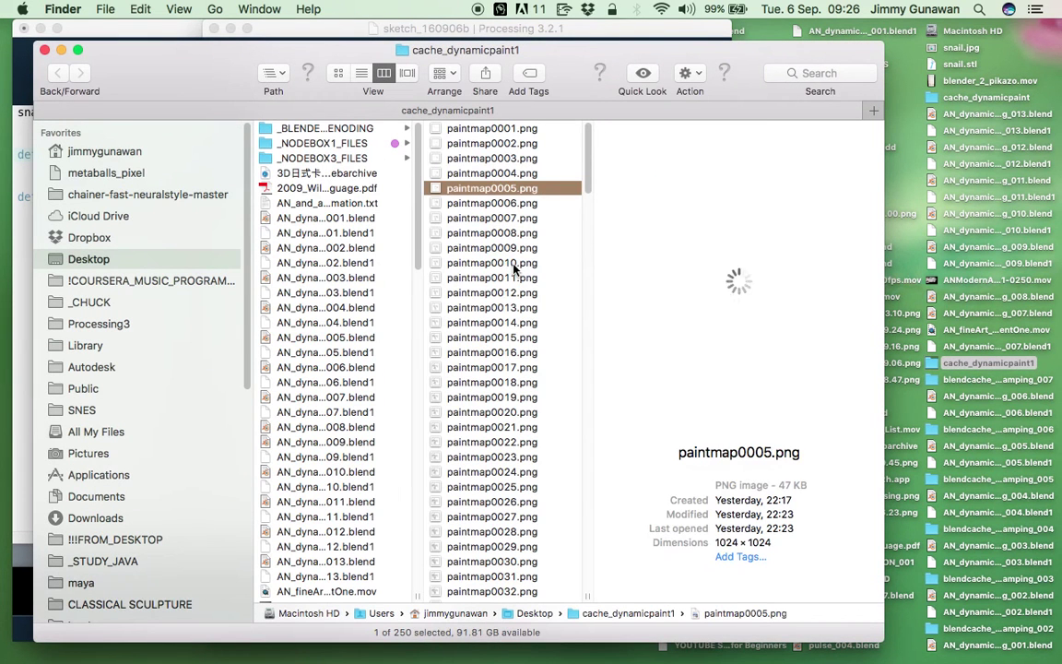
{"action": "left_click", "coordinate": [514, 293]}
{"action": "left_click", "coordinate": [514, 367]}
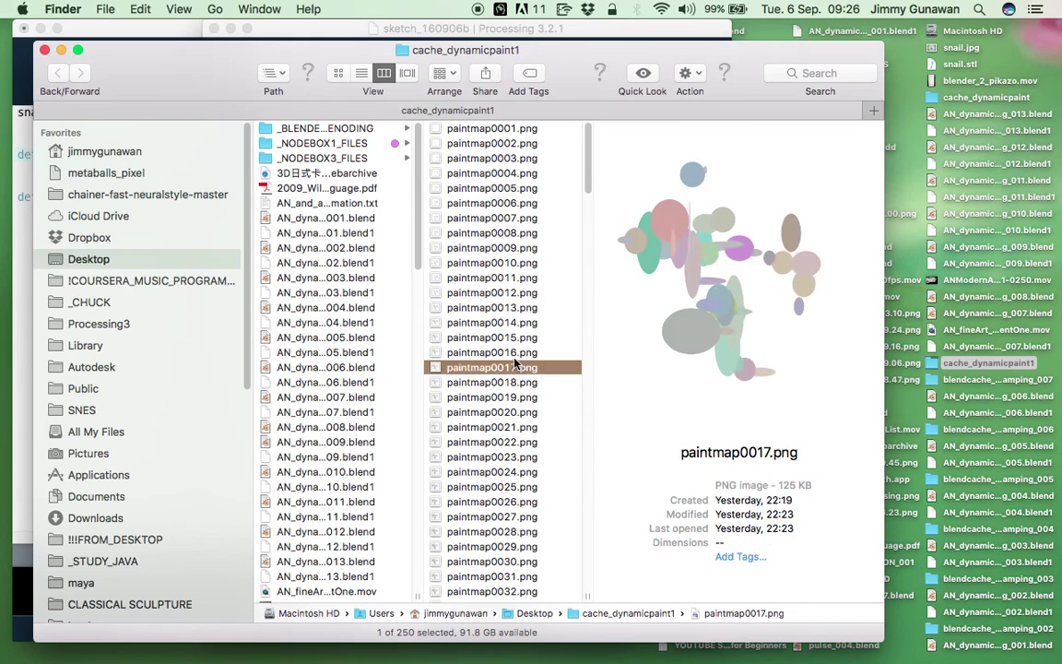
{"action": "left_click", "coordinate": [514, 397]}
{"action": "scroll", "coordinate": [514, 437], "scroll_direction": "down", "scroll_amount": 3}
{"action": "left_click", "coordinate": [509, 409]}
{"action": "scroll", "coordinate": [509, 424], "scroll_direction": "down", "scroll_amount": 4}
{"action": "left_click", "coordinate": [498, 418]}
{"action": "scroll", "coordinate": [505, 410], "scroll_direction": "down", "scroll_amount": 3}
{"action": "left_click", "coordinate": [498, 394]}
{"action": "scroll", "coordinate": [508, 420], "scroll_direction": "down", "scroll_amount": 5}
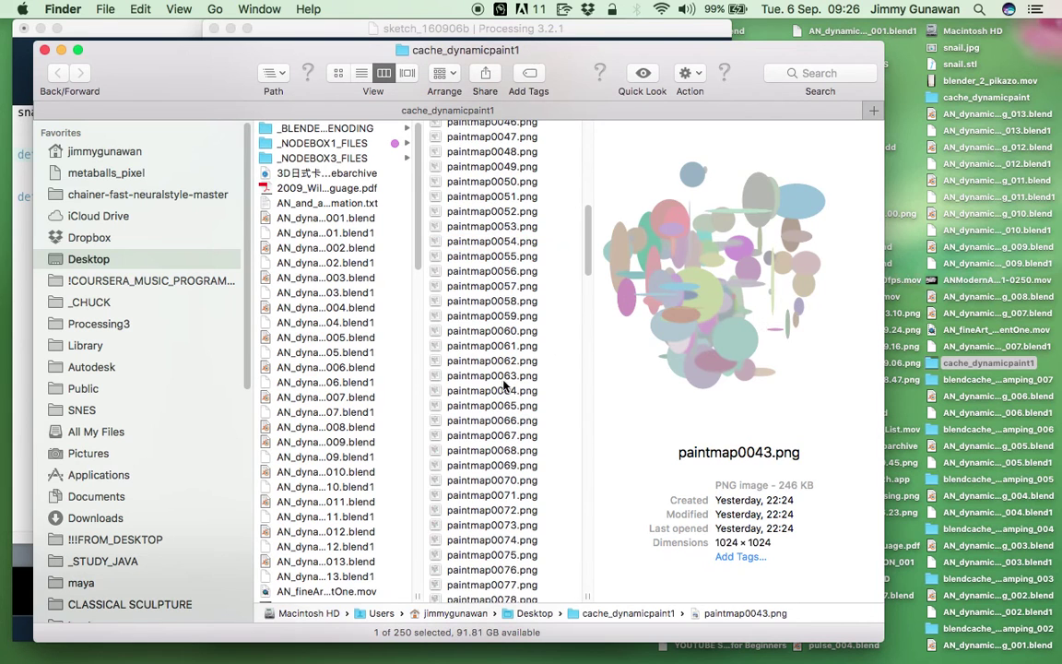
Preview further frames of the circle sequence, including paintmap0063.png, paintmap0087.png, paintmap0090.png and paintmap0156.png
{"action": "left_click", "coordinate": [504, 377]}
{"action": "scroll", "coordinate": [526, 369], "scroll_direction": "down", "scroll_amount": 5}
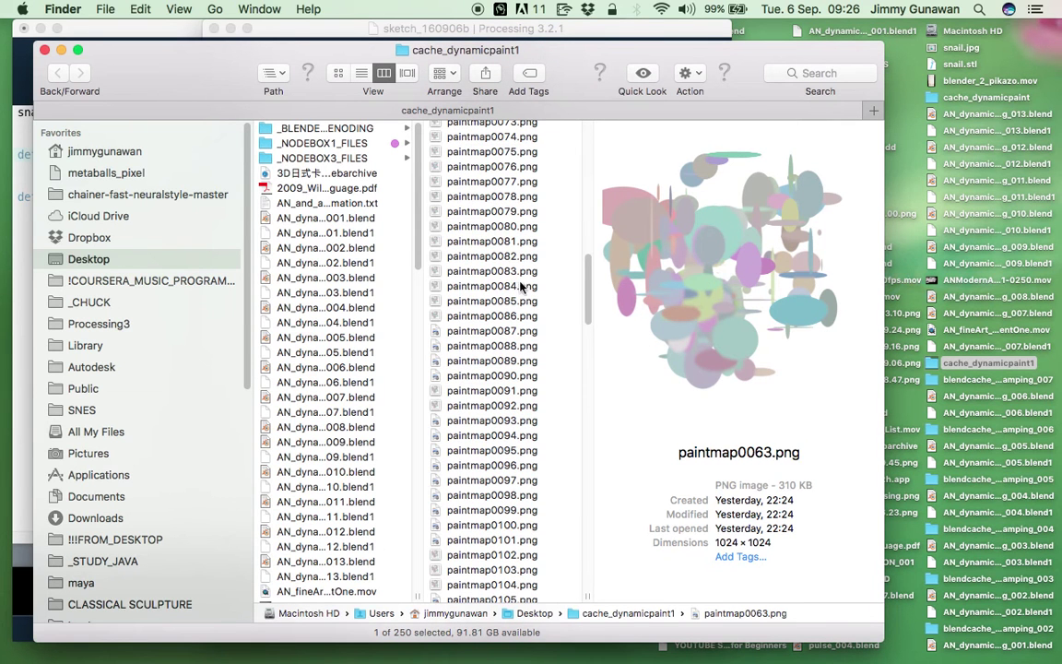
{"action": "left_click", "coordinate": [533, 330]}
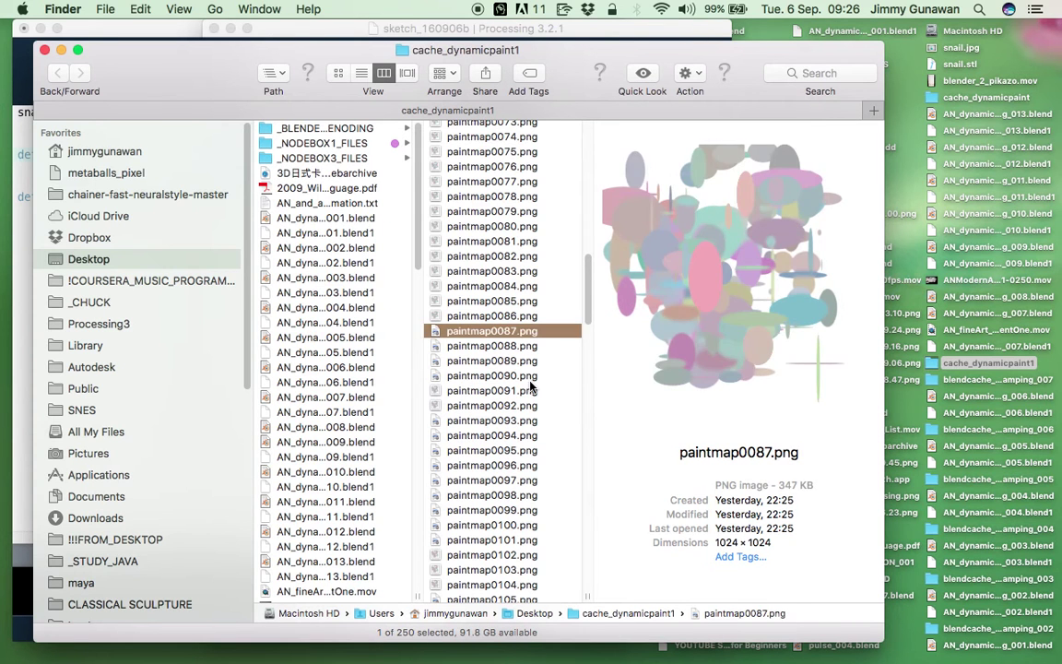
{"action": "left_click", "coordinate": [527, 376]}
{"action": "scroll", "coordinate": [522, 401], "scroll_direction": "down", "scroll_amount": 10}
{"action": "left_click", "coordinate": [517, 339]}
{"action": "left_click", "coordinate": [516, 414]}
{"action": "scroll", "coordinate": [502, 401], "scroll_direction": "down", "scroll_amount": 10}
{"action": "left_click", "coordinate": [487, 408]}
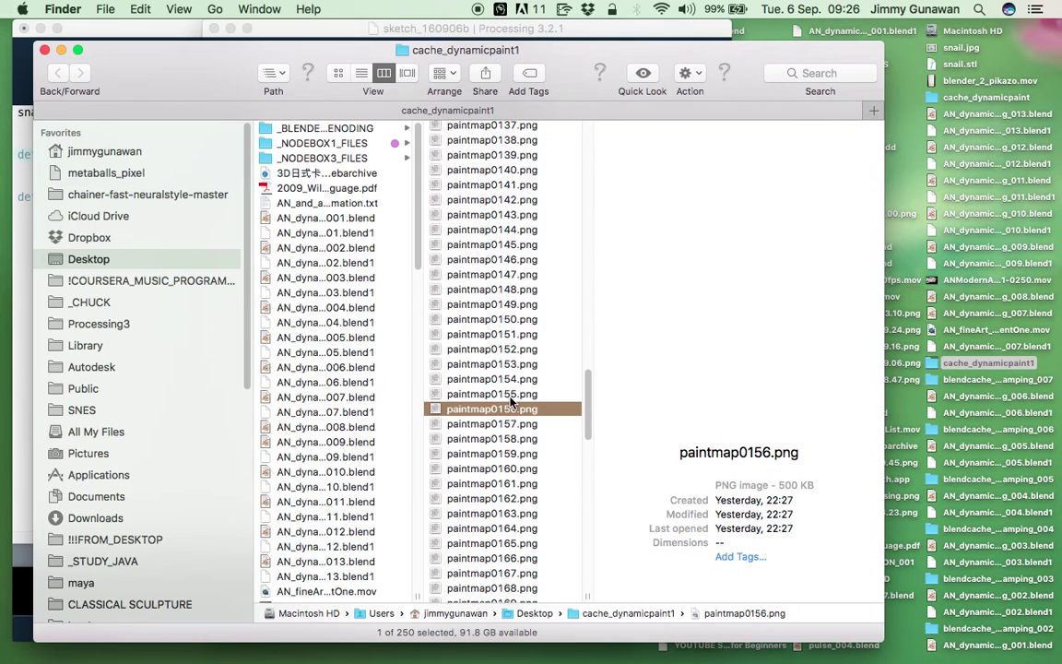
Preview late frames of the circle sequence, from paintmap0151.png through paintmap0202.png to paintmap0237.png
{"action": "left_click", "coordinate": [481, 337]}
{"action": "scroll", "coordinate": [490, 406], "scroll_direction": "down", "scroll_amount": 20}
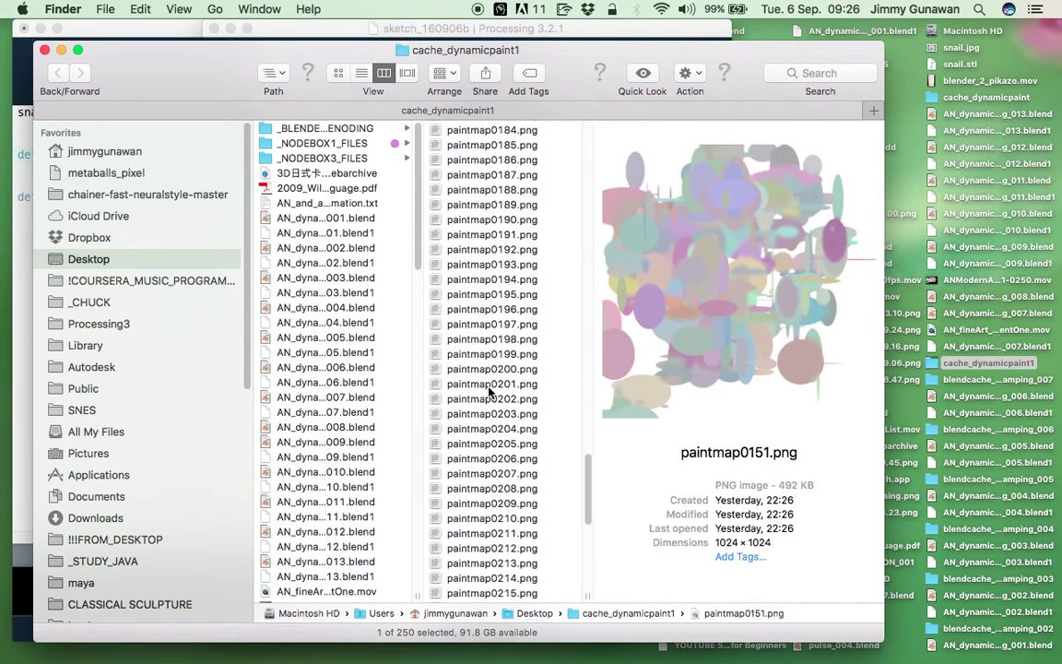
{"action": "left_click", "coordinate": [495, 396]}
{"action": "scroll", "coordinate": [495, 405], "scroll_direction": "down", "scroll_amount": 8}
{"action": "left_click", "coordinate": [493, 410]}
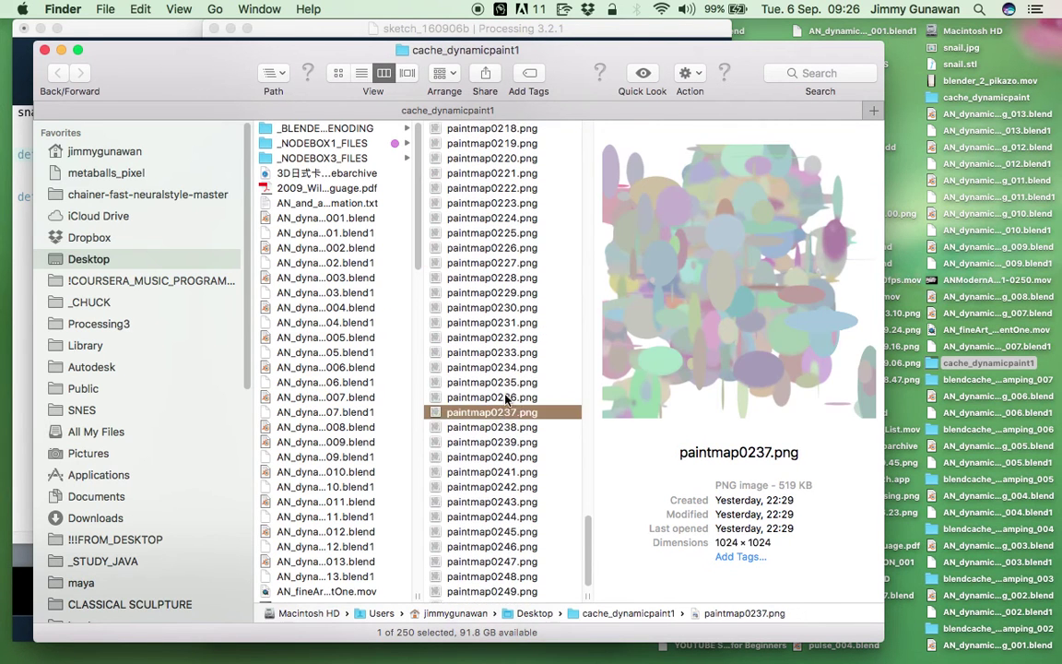
Go through the last frames one by one up to paintmap0247.png and select paintmap0249.png for preview
{"action": "key", "text": "Down"}
{"action": "key", "text": "Down"}
{"action": "key", "text": "Down"}
{"action": "key", "text": "Down"}
{"action": "key", "text": "Down"}
{"action": "key", "text": "Down"}
{"action": "key", "text": "Down"}
{"action": "key", "text": "Down"}
{"action": "key", "text": "Down"}
{"action": "key", "text": "Down"}
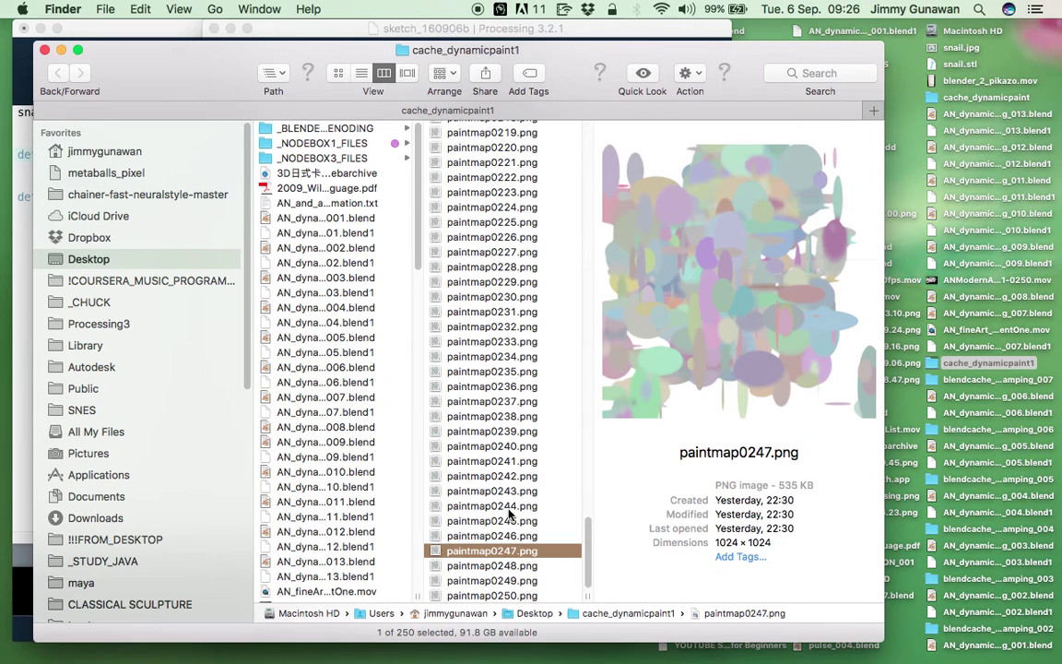
{"action": "left_click", "coordinate": [492, 580]}
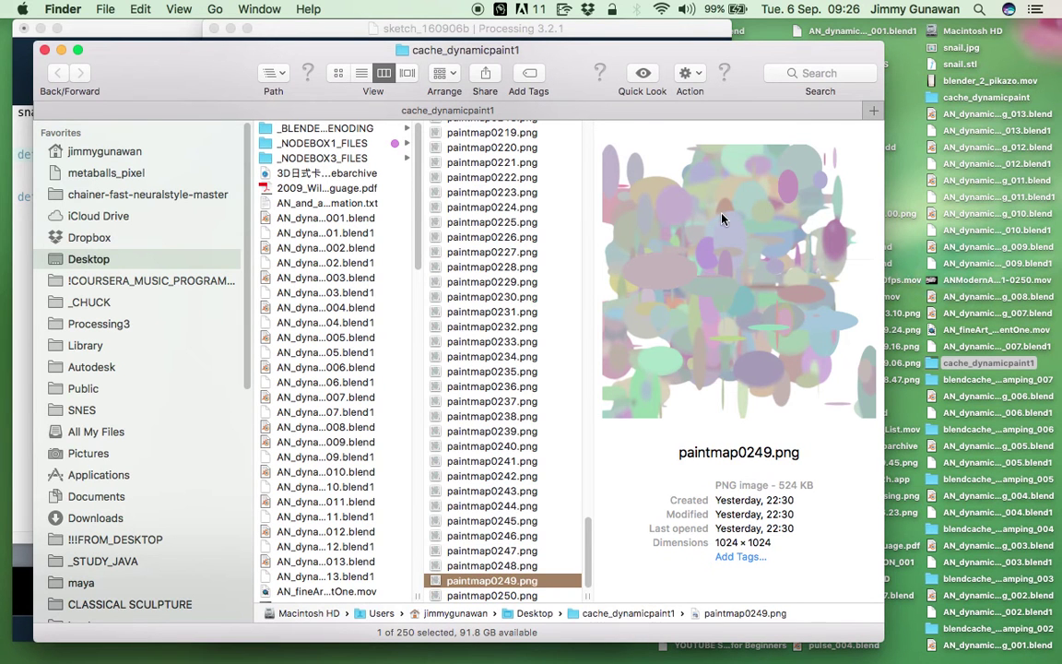
Switch to Blender's default scene and widen the Properties editor until its settings are fully readable
{"action": "key", "text": "ctrl+Right"}
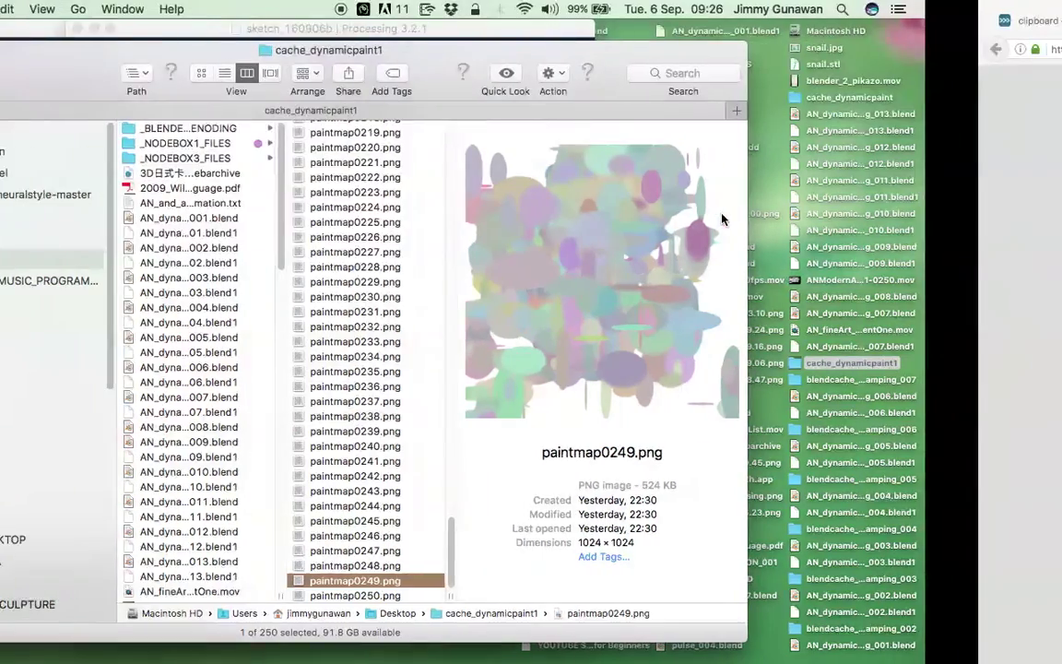
{"action": "key", "text": "ctrl+Right"}
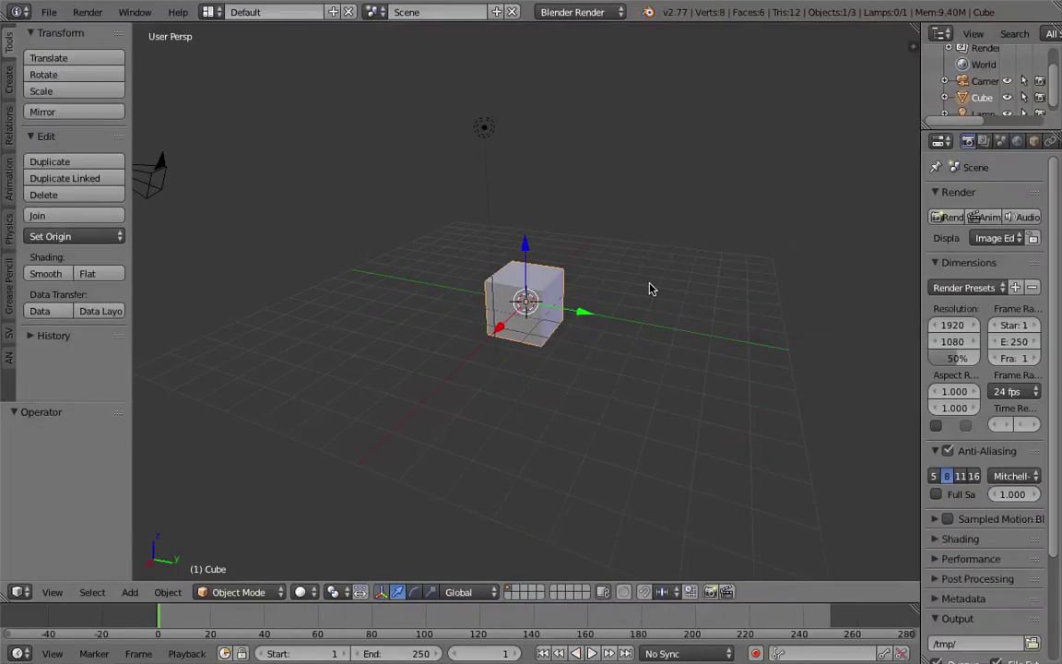
{"action": "middle_click_drag", "start_coordinate": [652, 249], "coordinate": [498, 255]}
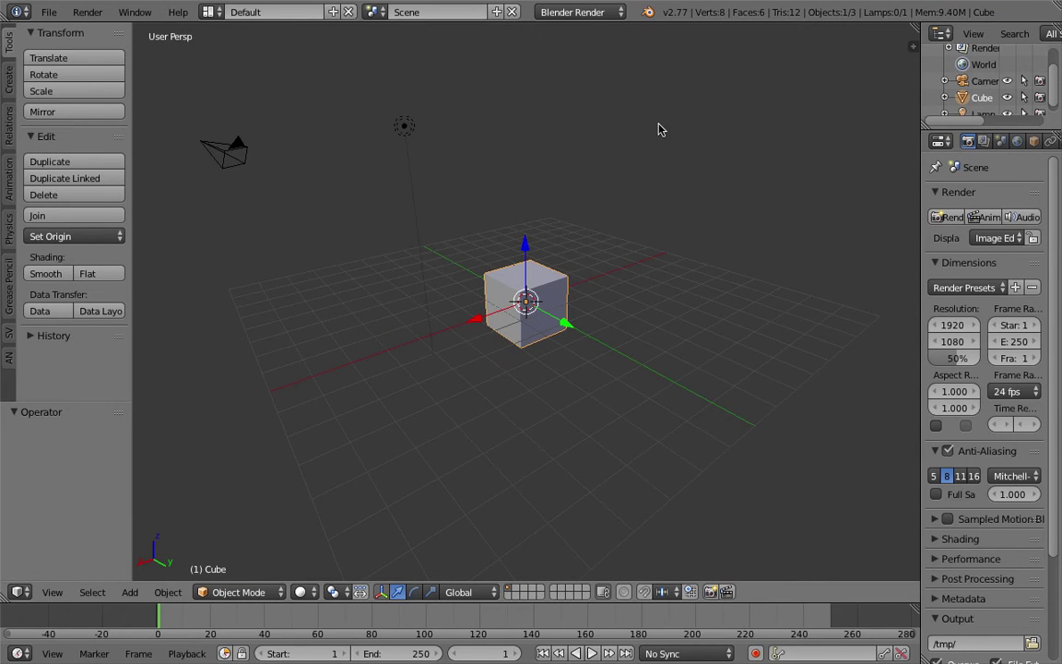
{"action": "middle_click_drag", "start_coordinate": [649, 181], "coordinate": [649, 202]}
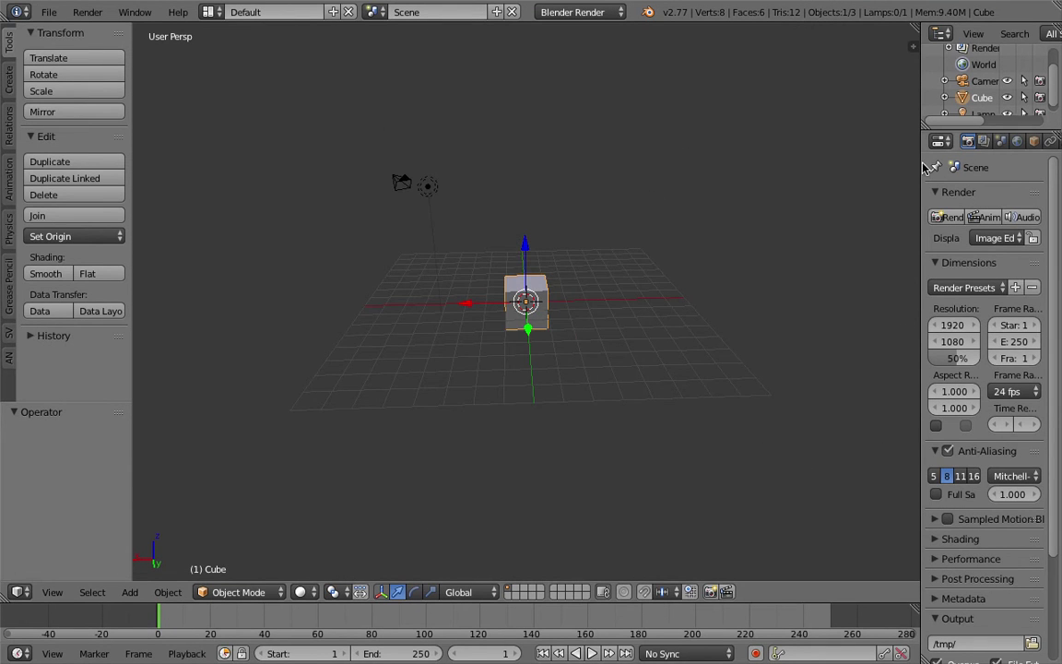
{"action": "left_click_drag", "start_coordinate": [921, 160], "coordinate": [769, 159]}
Delete the default cube and add an Ico Sphere mesh in its place
{"action": "middle_click_drag", "start_coordinate": [636, 212], "coordinate": [525, 225]}
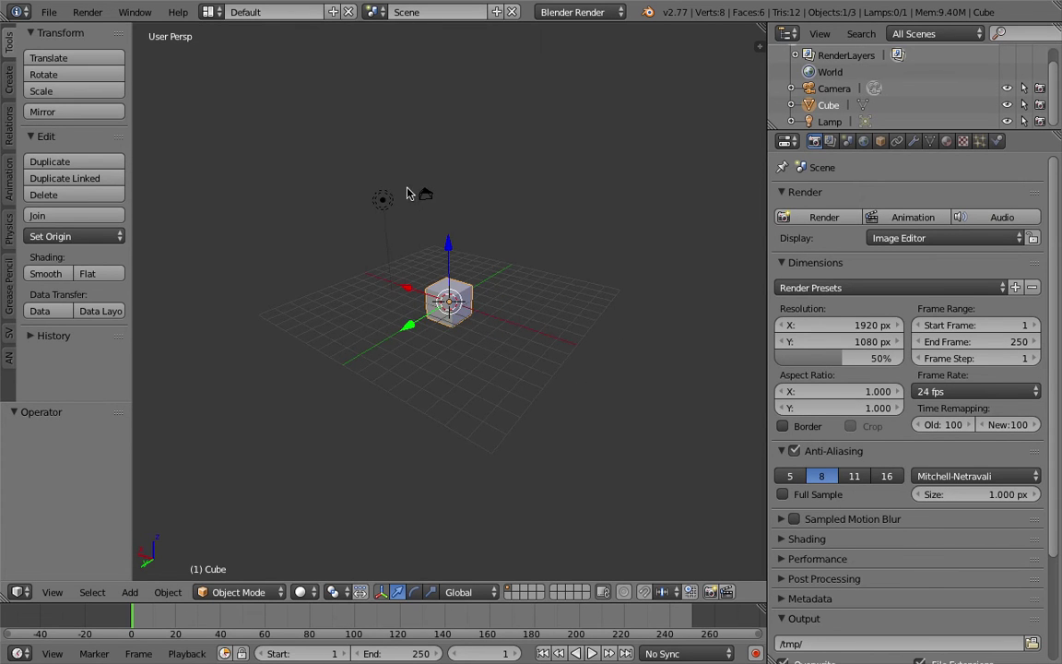
{"action": "middle_click_drag", "start_coordinate": [416, 224], "coordinate": [450, 309]}
{"action": "scroll", "coordinate": [482, 263], "scroll_direction": "up", "scroll_amount": 3}
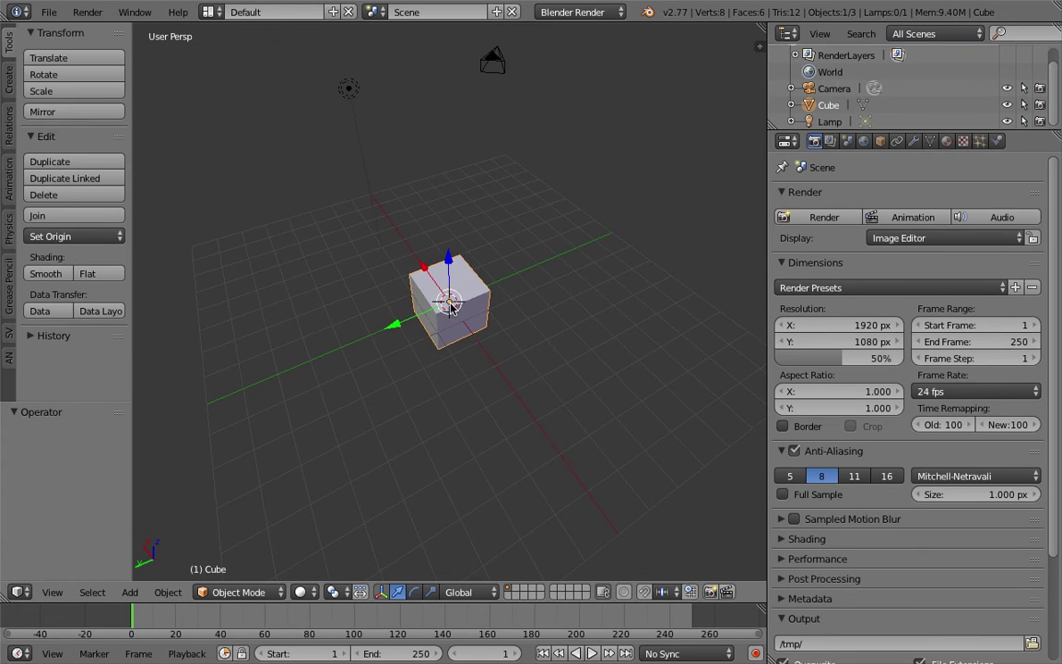
{"action": "key", "text": "x"}
{"action": "left_click", "coordinate": [451, 307]}
{"action": "key", "text": "shift+a"}
{"action": "mouse_move", "coordinate": [455, 295]}
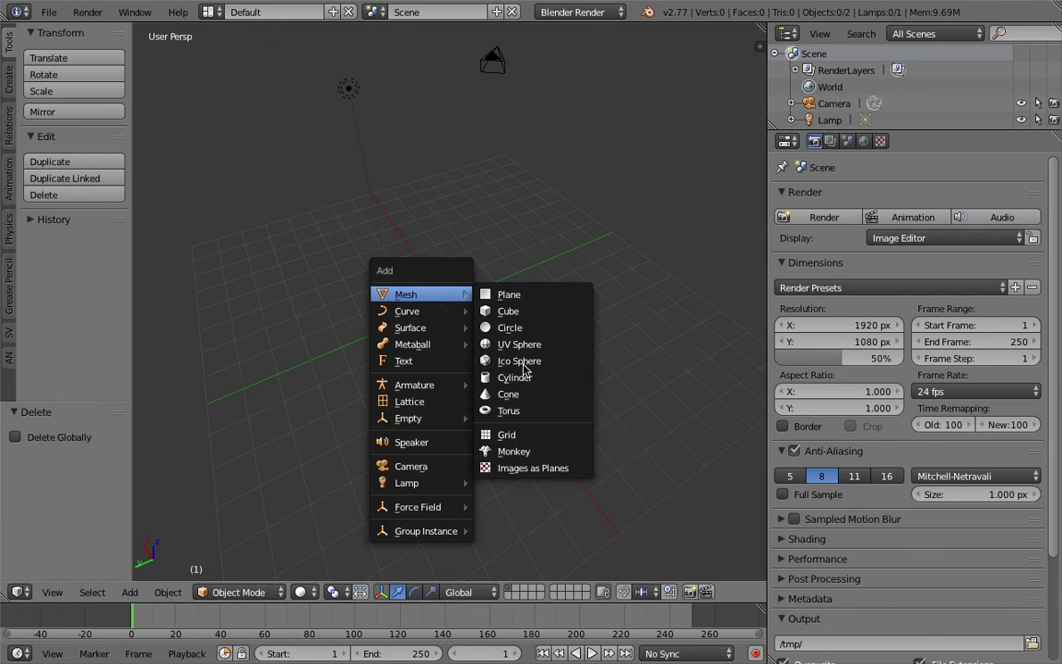
{"action": "left_click", "coordinate": [519, 361]}
{"action": "middle_click_drag", "start_coordinate": [531, 301], "coordinate": [420, 310]}
{"action": "scroll", "coordinate": [403, 306], "scroll_direction": "up", "scroll_amount": 2}
{"action": "key", "text": "g"}
{"action": "right_click", "coordinate": [547, 309]}
{"action": "scroll", "coordinate": [521, 301], "scroll_direction": "down", "scroll_amount": 4}
{"action": "middle_click_drag", "start_coordinate": [408, 254], "coordinate": [478, 281]}
{"action": "scroll", "coordinate": [419, 319], "scroll_direction": "up", "scroll_amount": 2}
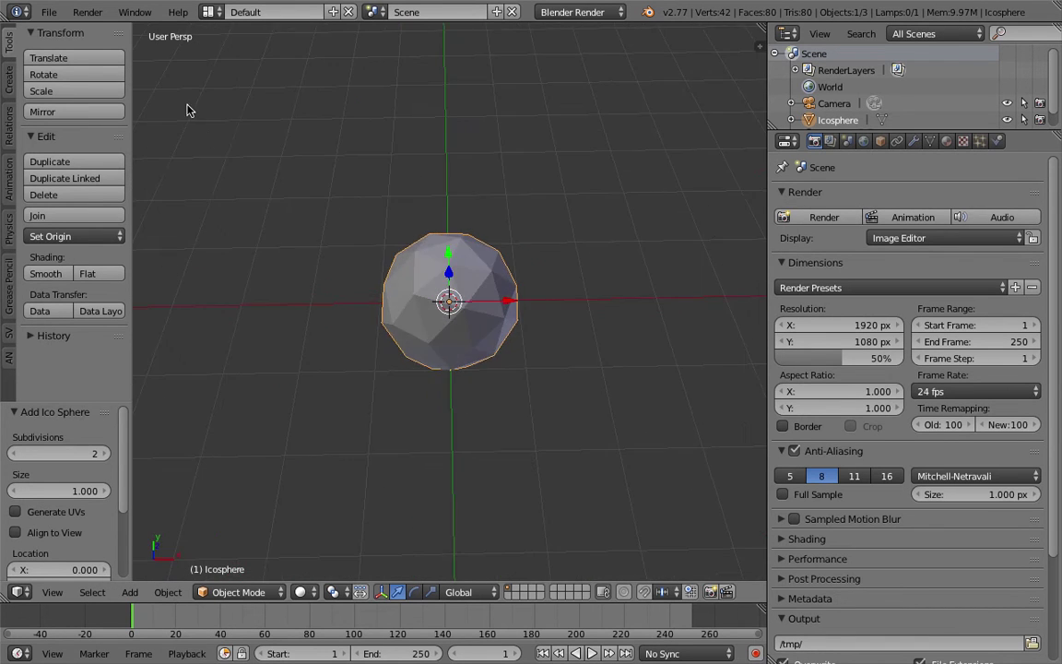
Save the scene to the Desktop as AN_Stamping_Basic_001.blend
{"action": "left_click", "coordinate": [56, 13]}
{"action": "left_click", "coordinate": [80, 156]}
{"action": "left_click", "coordinate": [244, 74]}
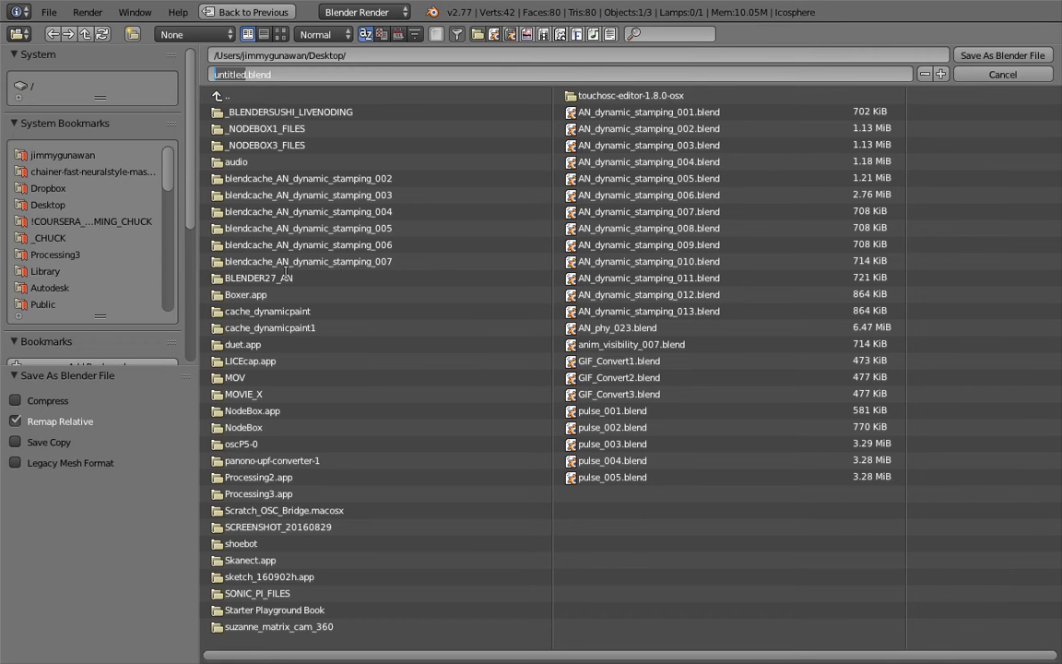
{"action": "type", "text": "AN_Stamping_Basic"}
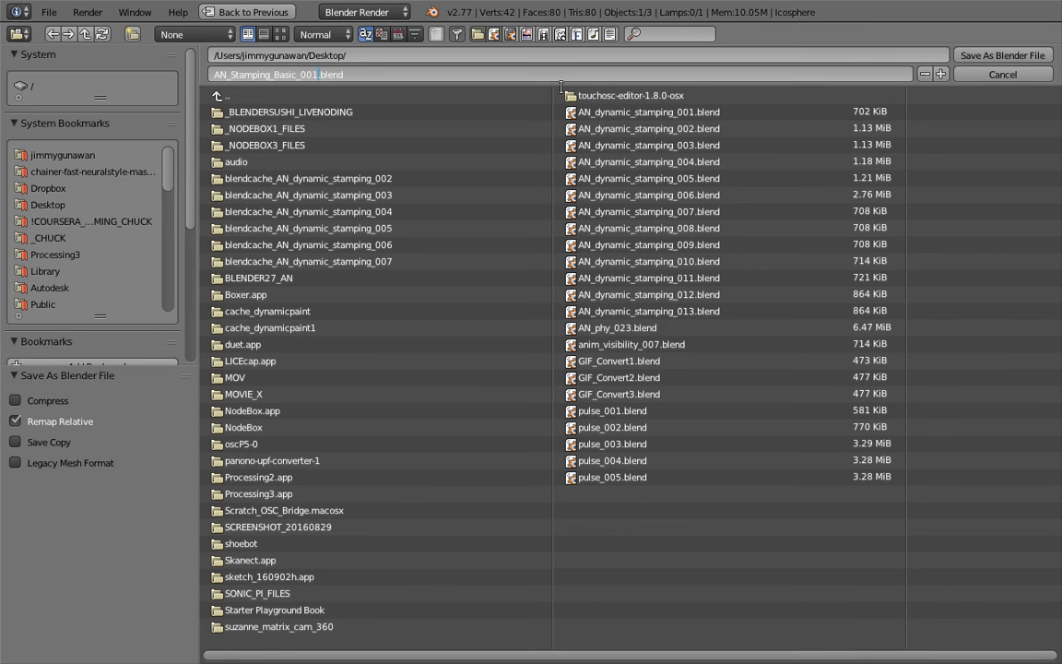
{"action": "type", "text": "_001"}
{"action": "left_click", "coordinate": [964, 58]}
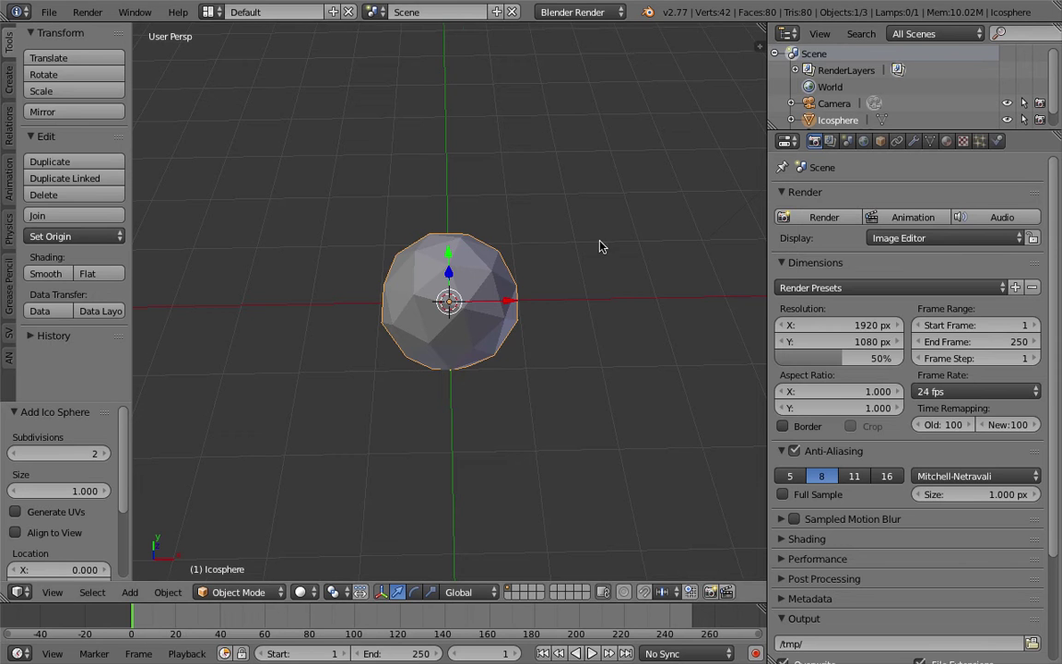
Narrow the Properties editor slightly to give the 3D view around the ico sphere more room
{"action": "scroll", "coordinate": [408, 212], "scroll_direction": "down", "scroll_amount": 7}
{"action": "middle_click_drag", "start_coordinate": [420, 234], "coordinate": [450, 302]}
{"action": "scroll", "coordinate": [452, 299], "scroll_direction": "up", "scroll_amount": 4}
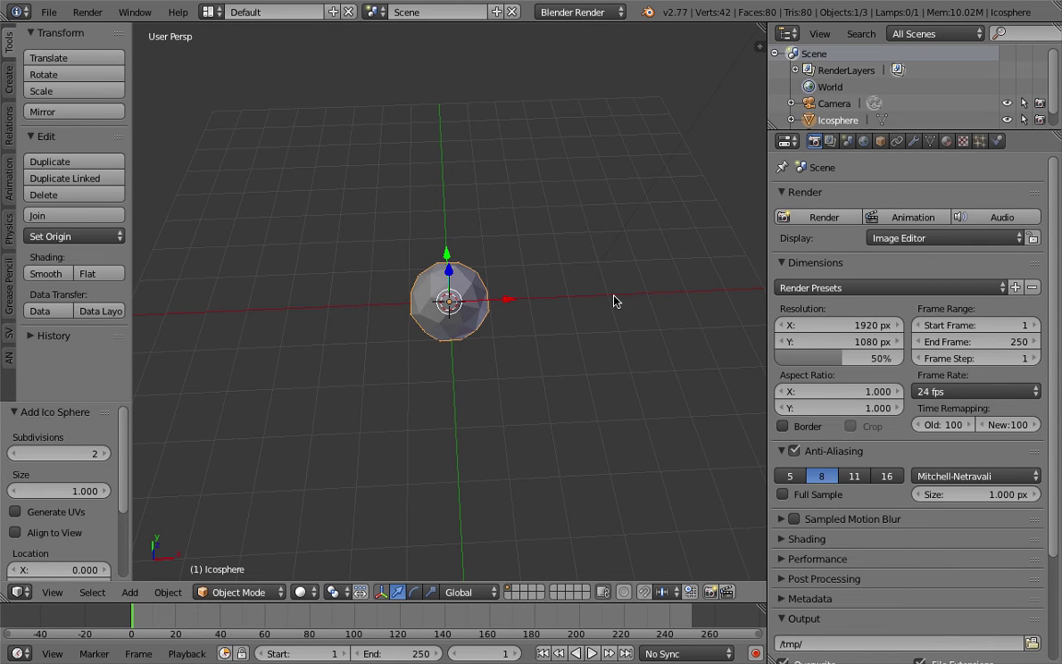
{"action": "left_click_drag", "start_coordinate": [768, 301], "coordinate": [804, 301]}
{"action": "scroll", "coordinate": [452, 277], "scroll_direction": "down", "scroll_amount": 3}
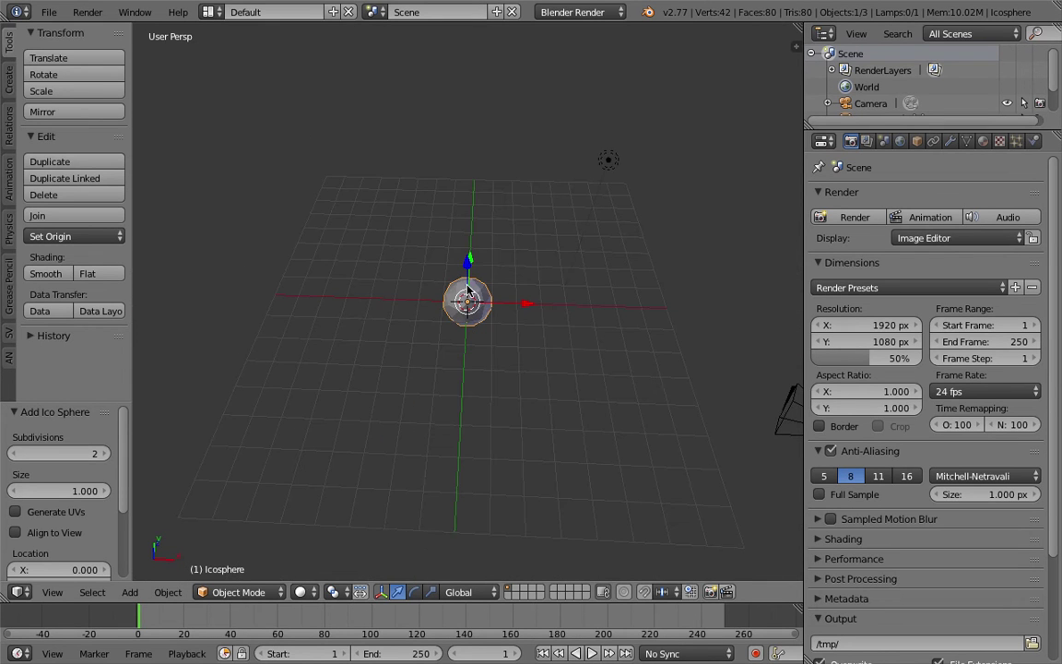
Select the lamp and the camera and move both to layer 2
{"action": "middle_click_drag", "start_coordinate": [427, 273], "coordinate": [461, 294]}
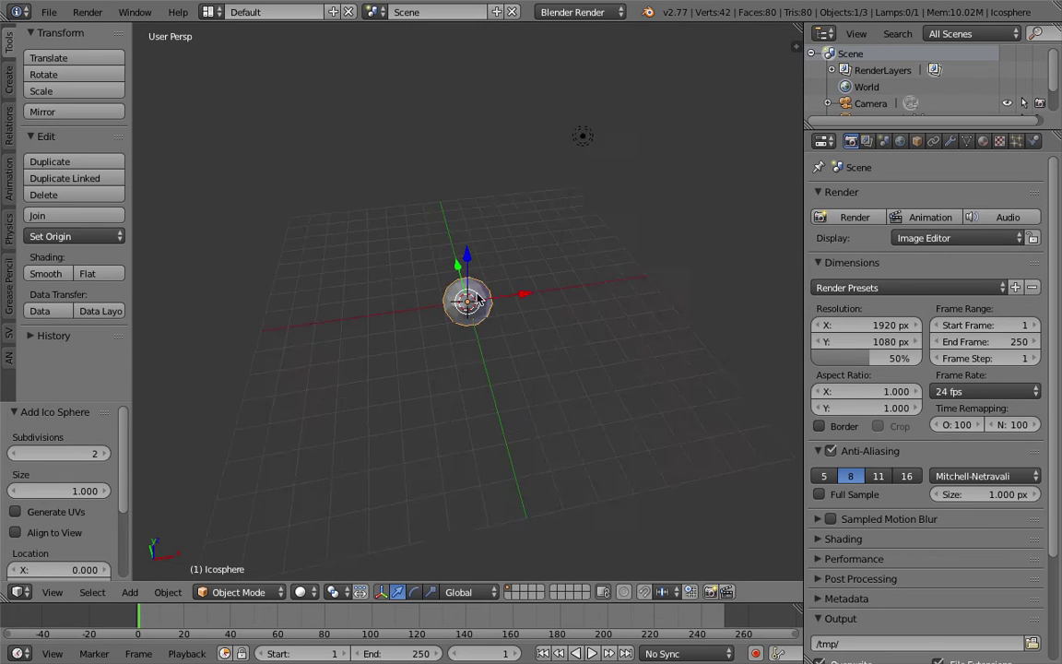
{"action": "scroll", "coordinate": [477, 295], "scroll_direction": "down", "scroll_amount": 2}
{"action": "right_click", "coordinate": [539, 203]}
{"action": "right_click", "coordinate": [657, 290], "text": "shift"}
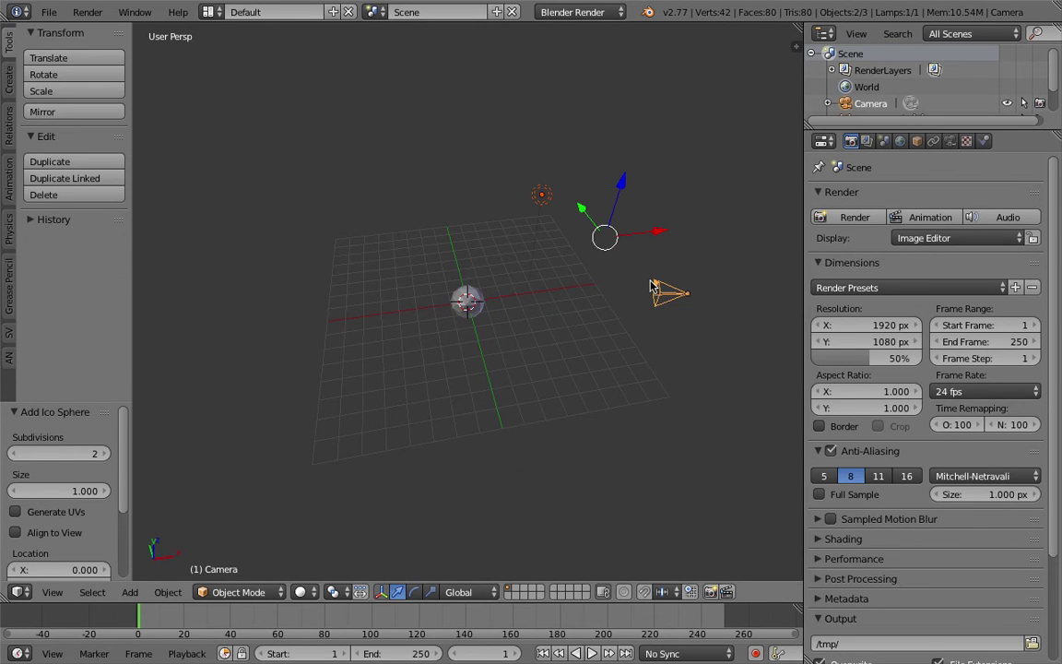
{"action": "key", "text": "m"}
{"action": "key", "text": "2"}
{"action": "key", "text": "shift+a"}
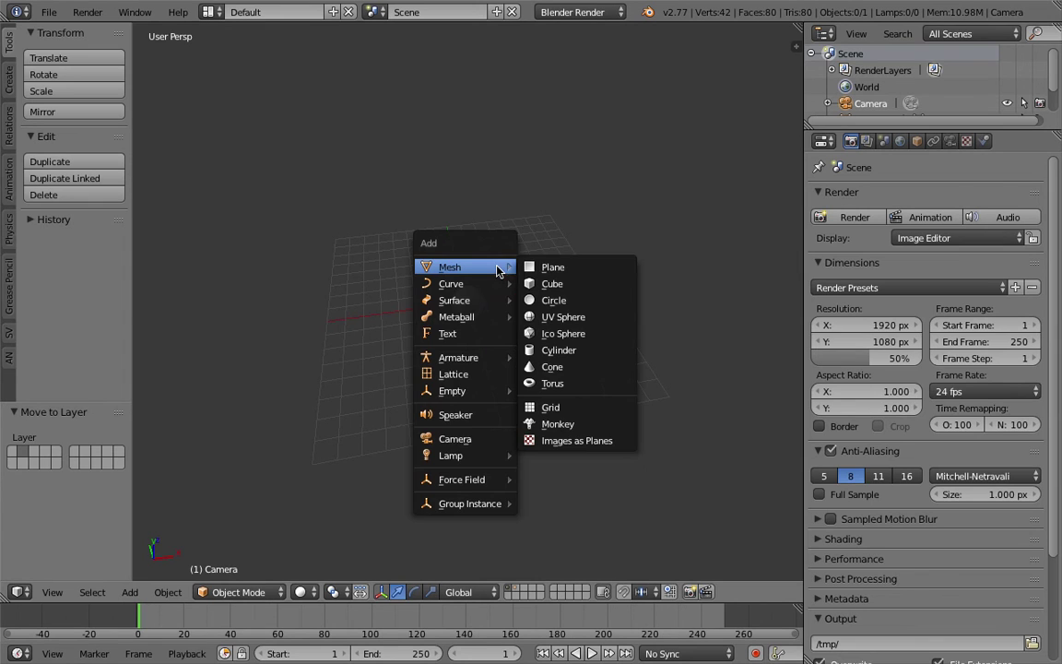
{"action": "left_click", "coordinate": [571, 408]}
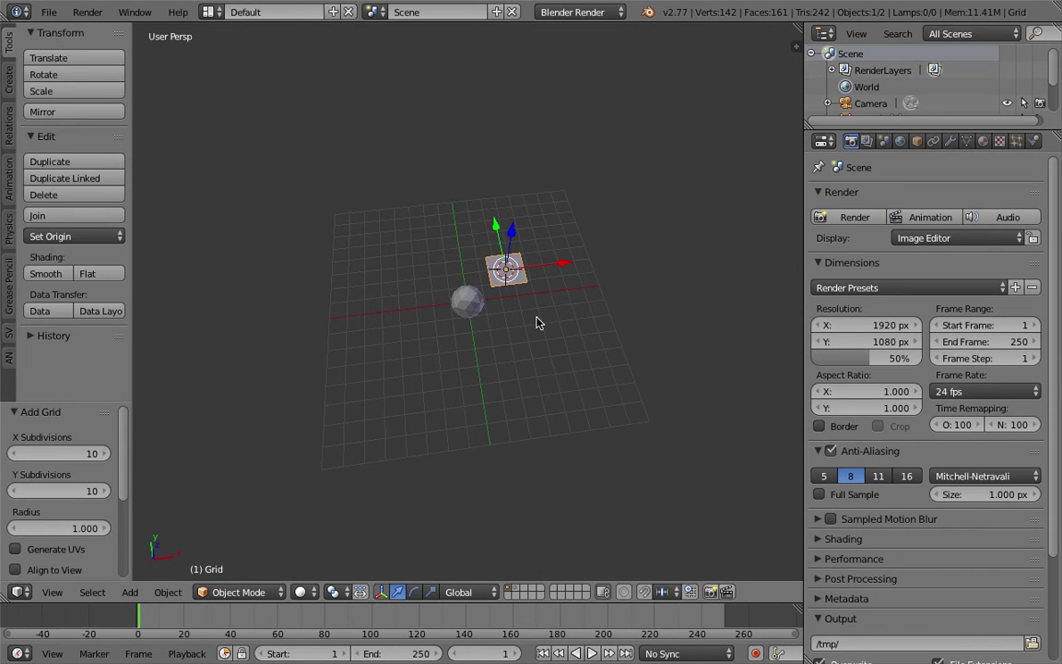
{"action": "key", "text": "x"}
{"action": "left_click", "coordinate": [539, 323]}
Add a plane mesh and reset its location to the world origin, centred on the ico sphere
{"action": "key", "text": "shift+a"}
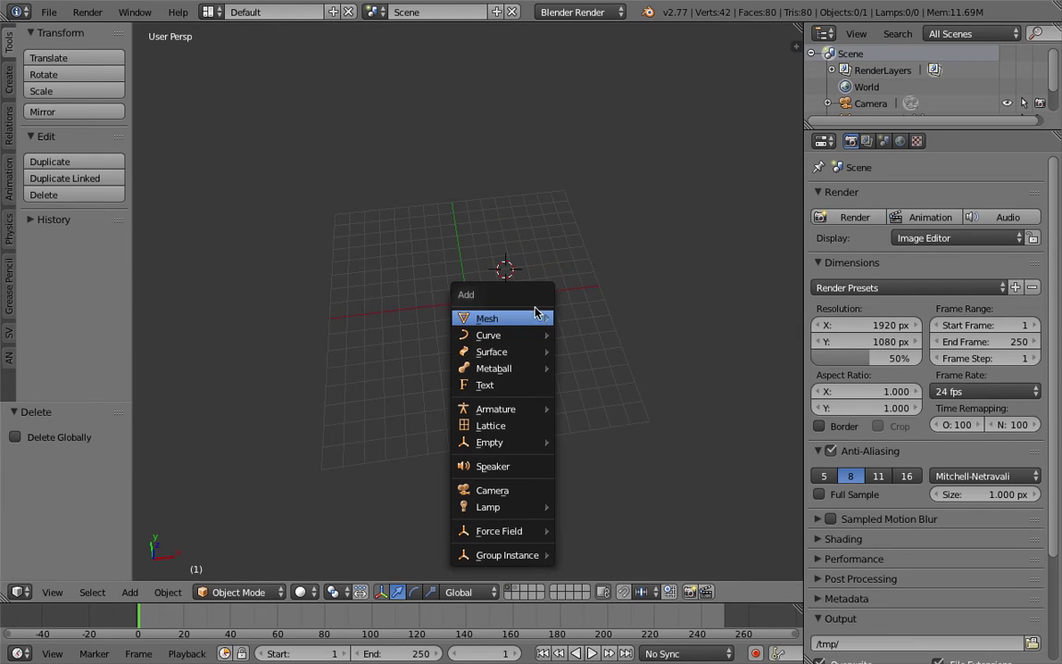
{"action": "mouse_move", "coordinate": [544, 318]}
{"action": "left_click", "coordinate": [611, 321]}
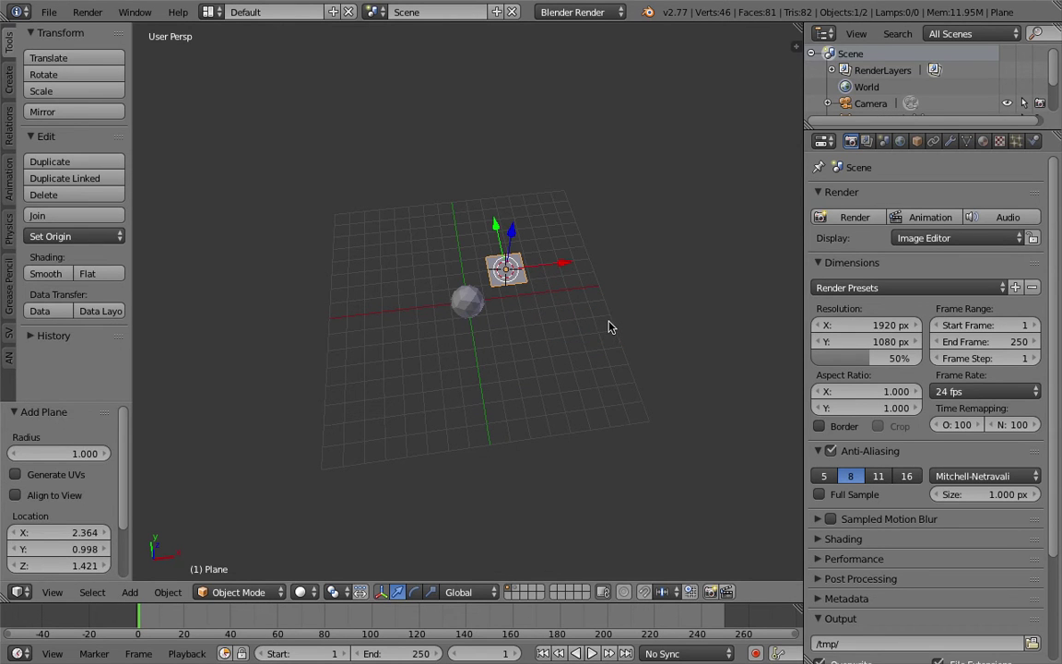
{"action": "key", "text": "ctrl+g"}
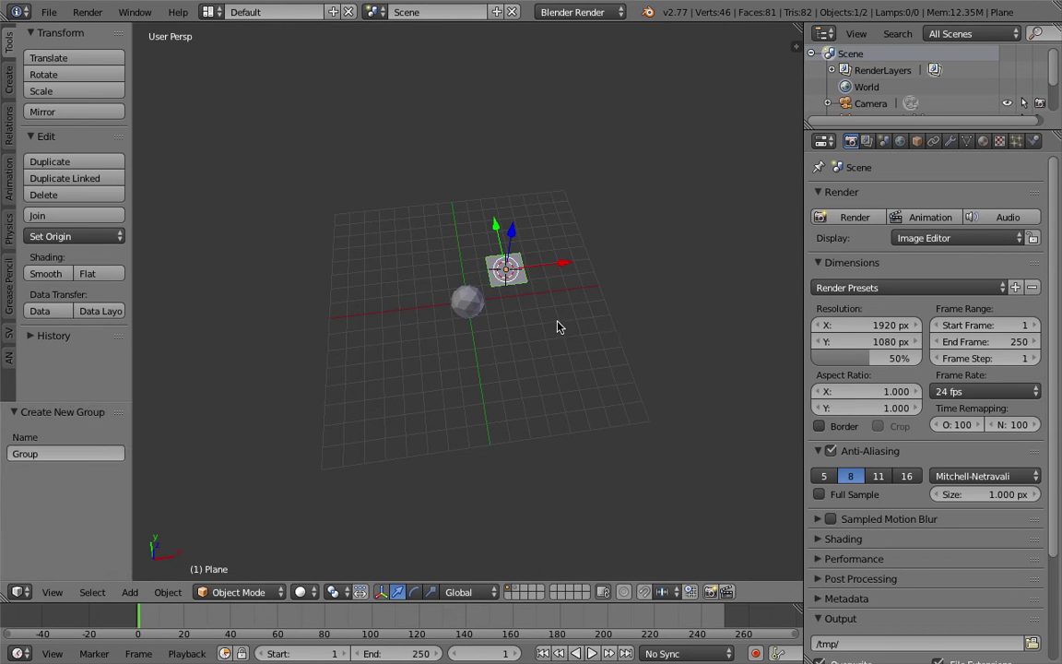
{"action": "key", "text": "ctrl+z"}
{"action": "middle_click_drag", "start_coordinate": [564, 296], "coordinate": [517, 300]}
Scale the plane's mesh up about 8.07 times in Edit Mode so it covers the grid floor
{"action": "key", "text": "Tab"}
{"action": "key", "text": "s"}
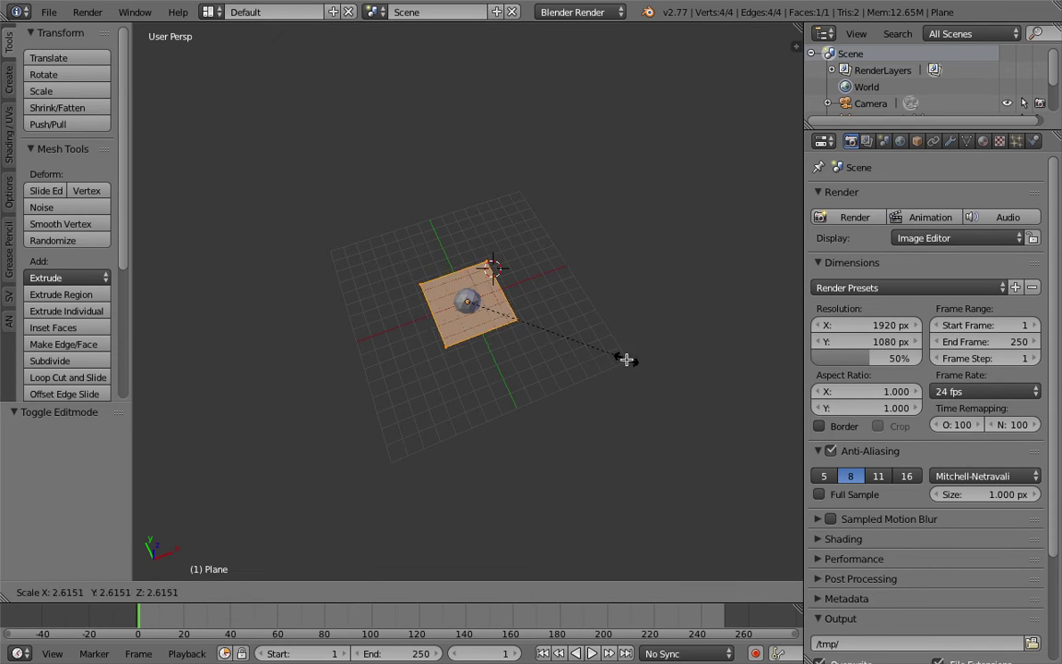
{"action": "left_click", "coordinate": [290, 477]}
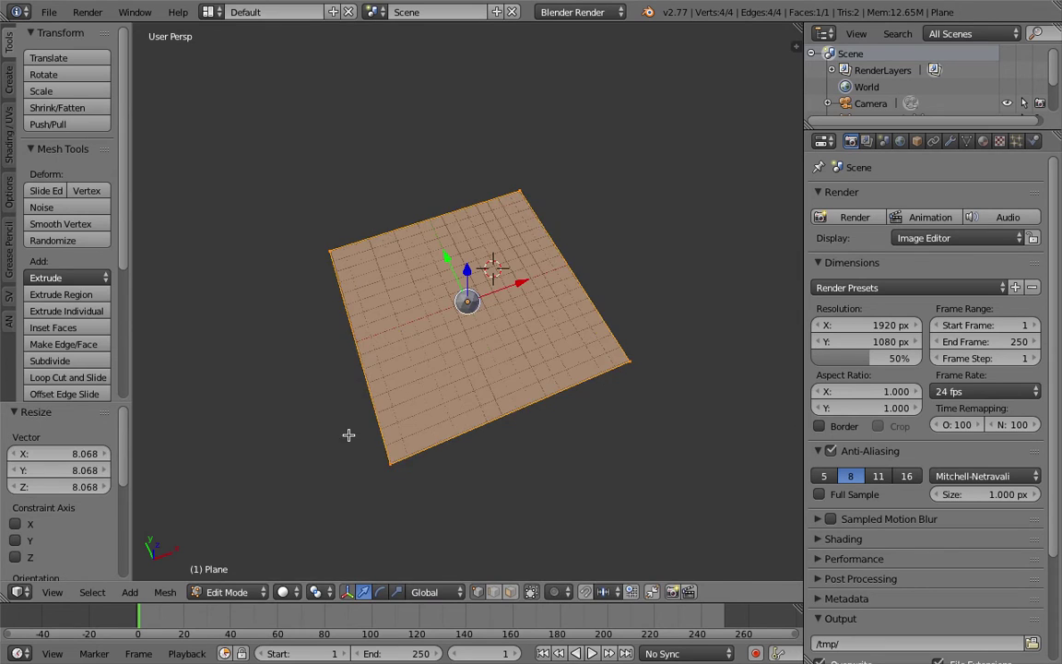
{"action": "middle_click_drag", "start_coordinate": [349, 433], "coordinate": [296, 385]}
{"action": "key", "text": "Tab"}
Try moving the ico sphere around relative to the plane
{"action": "scroll", "coordinate": [430, 316], "scroll_direction": "up", "scroll_amount": 3}
{"action": "middle_click_drag", "start_coordinate": [430, 315], "coordinate": [479, 268]}
{"action": "right_click", "coordinate": [484, 274]}
{"action": "key", "text": "g"}
{"action": "left_click", "coordinate": [530, 203]}
{"action": "middle_click_drag", "start_coordinate": [530, 203], "coordinate": [503, 307]}
{"action": "right_click", "coordinate": [527, 232]}
{"action": "key", "text": "g"}
{"action": "right_click", "coordinate": [527, 196]}
Enable Dynamic Paint physics on the large plane and add a canvas to it
{"action": "middle_click_drag", "start_coordinate": [429, 178], "coordinate": [447, 275]}
{"action": "right_click", "coordinate": [498, 267]}
{"action": "scroll", "coordinate": [498, 267], "scroll_direction": "down", "scroll_amount": 3}
{"action": "right_click", "coordinate": [494, 263]}
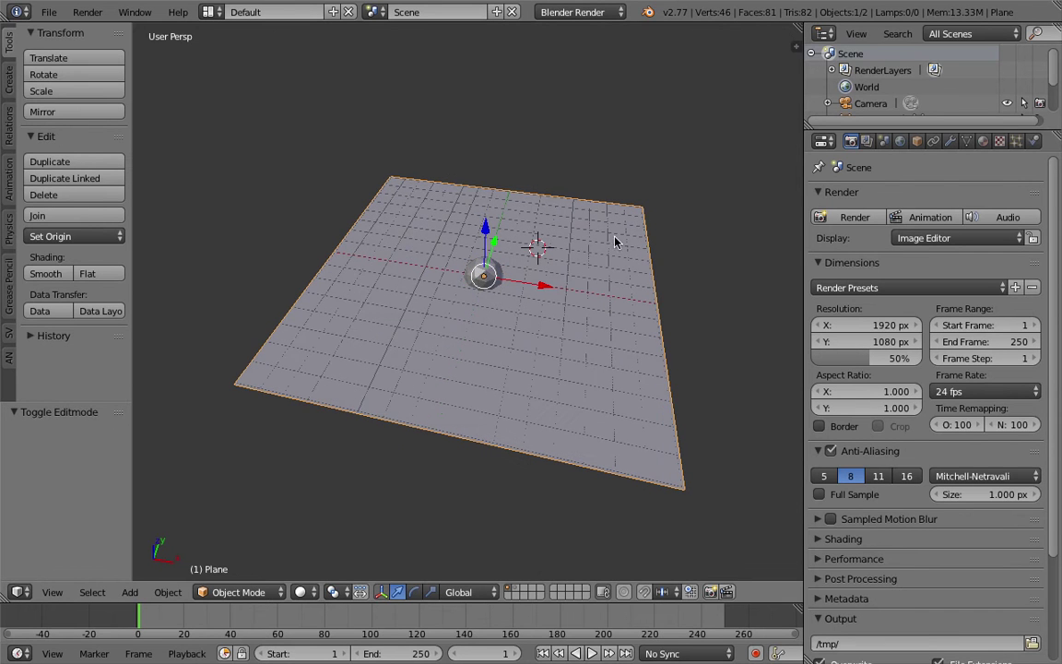
{"action": "middle_click_drag", "start_coordinate": [699, 225], "coordinate": [687, 233]}
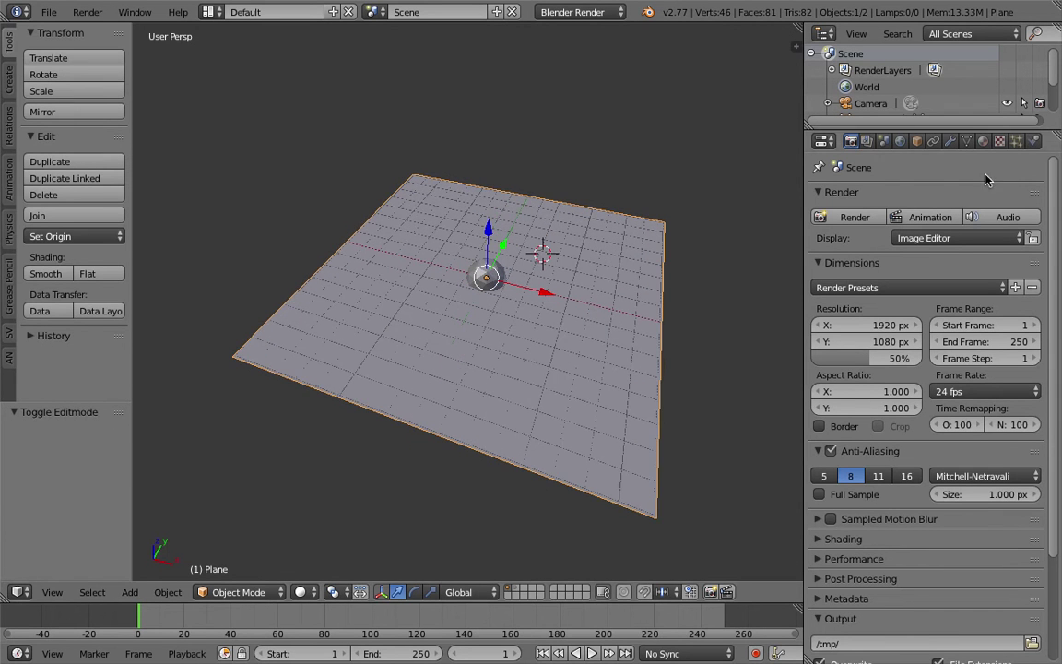
{"action": "left_click", "coordinate": [1034, 141]}
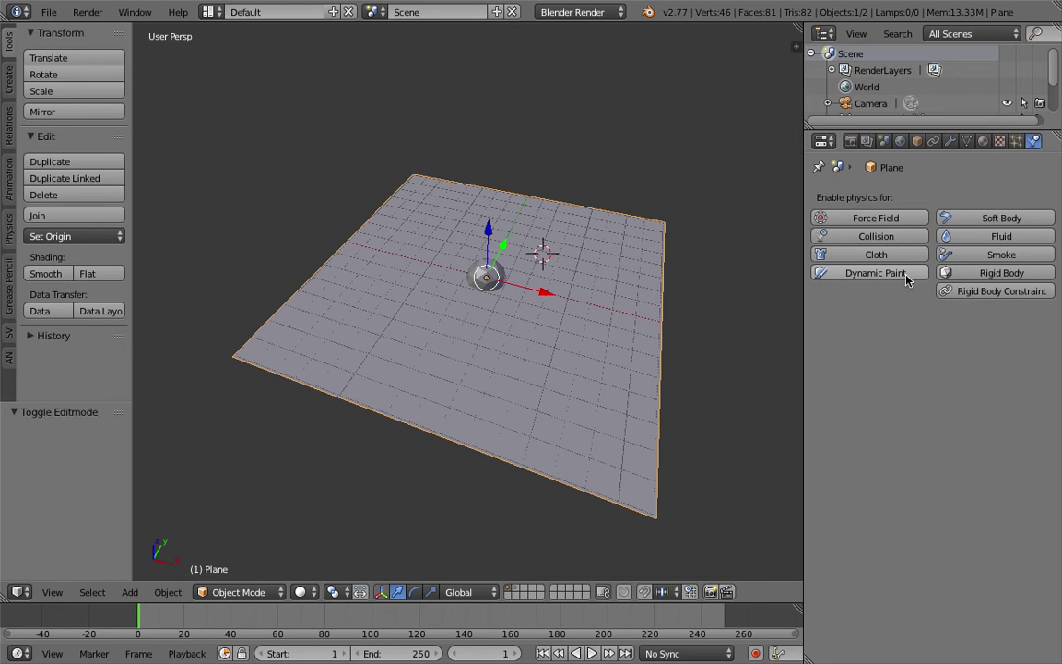
{"action": "mouse_move", "coordinate": [705, 264]}
{"action": "middle_mouse_down"}
{"action": "mouse_move", "coordinate": [647, 246]}
{"action": "mouse_move", "coordinate": [691, 257]}
{"action": "middle_mouse_up"}
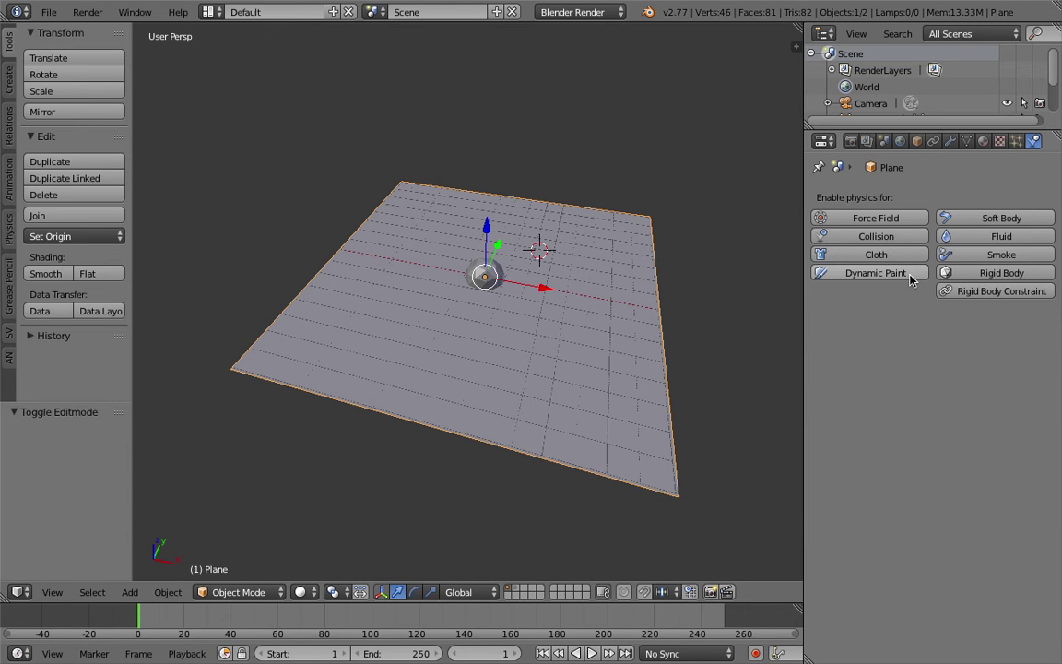
{"action": "scroll", "coordinate": [682, 300], "scroll_direction": "up", "scroll_amount": 4}
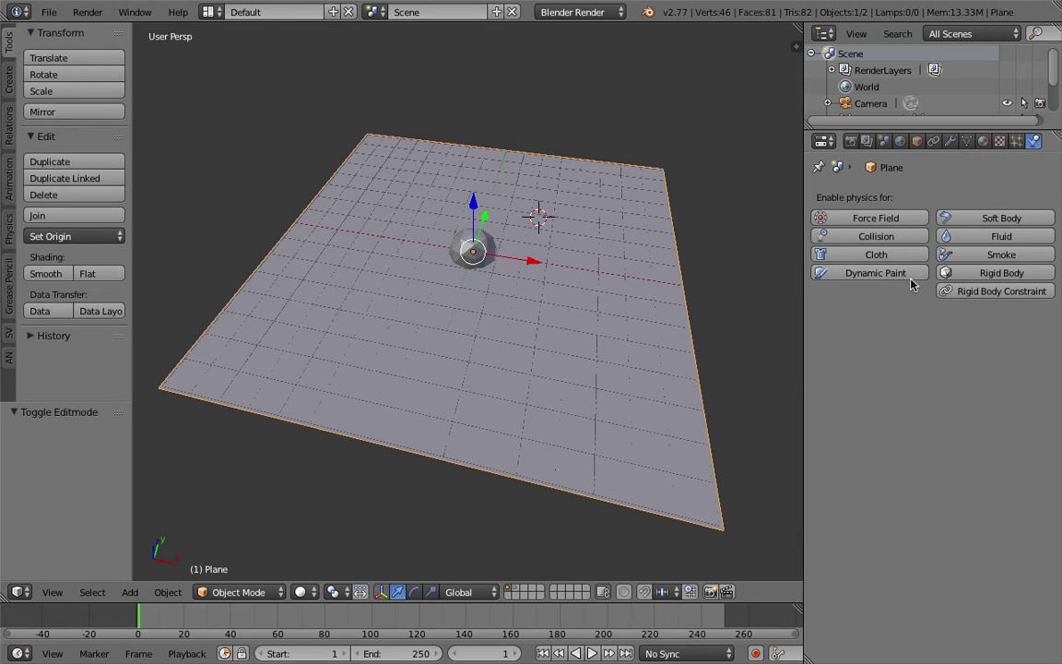
{"action": "middle_click_drag", "start_coordinate": [674, 280], "coordinate": [676, 274]}
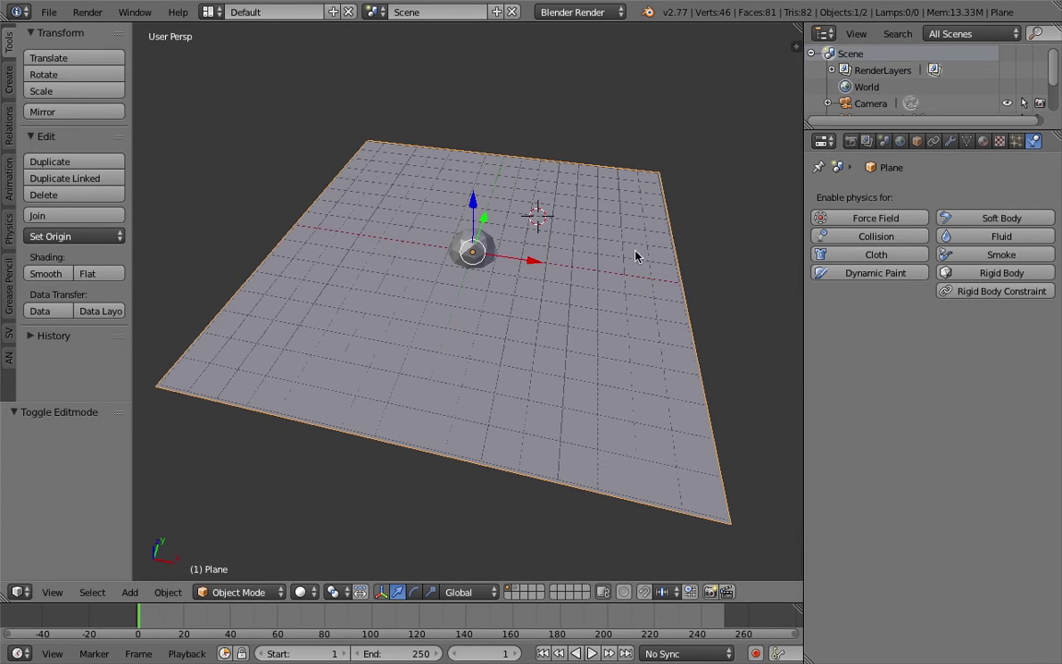
{"action": "mouse_move", "coordinate": [633, 216]}
{"action": "middle_mouse_down"}
{"action": "mouse_move", "coordinate": [652, 202]}
{"action": "mouse_move", "coordinate": [628, 236]}
{"action": "mouse_move", "coordinate": [630, 280]}
{"action": "mouse_move", "coordinate": [772, 282]}
{"action": "middle_mouse_up"}
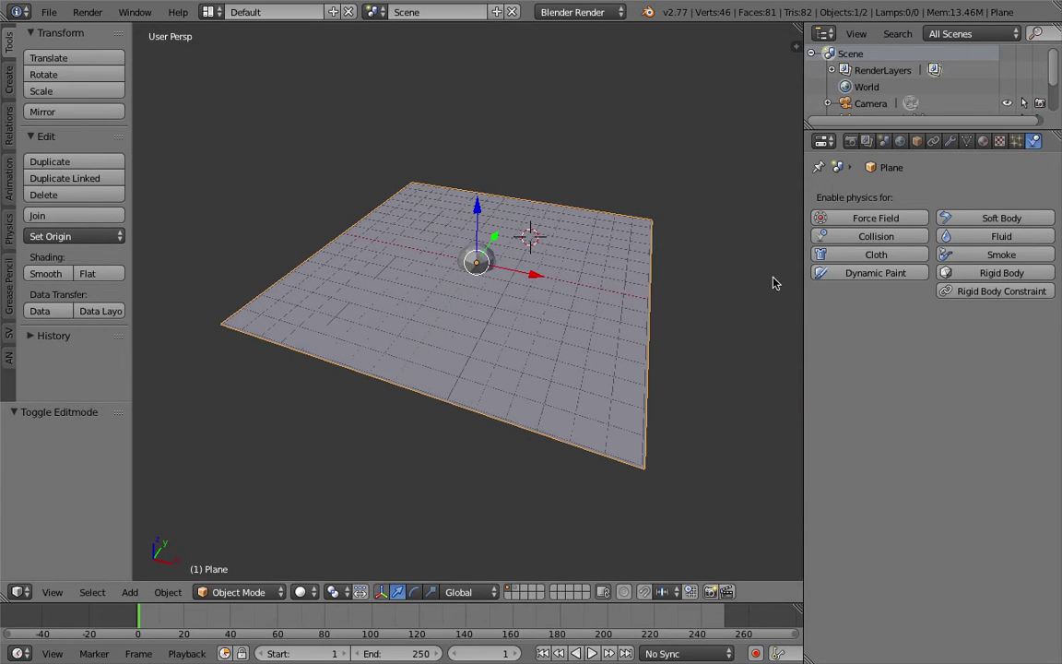
{"action": "left_click", "coordinate": [864, 274]}
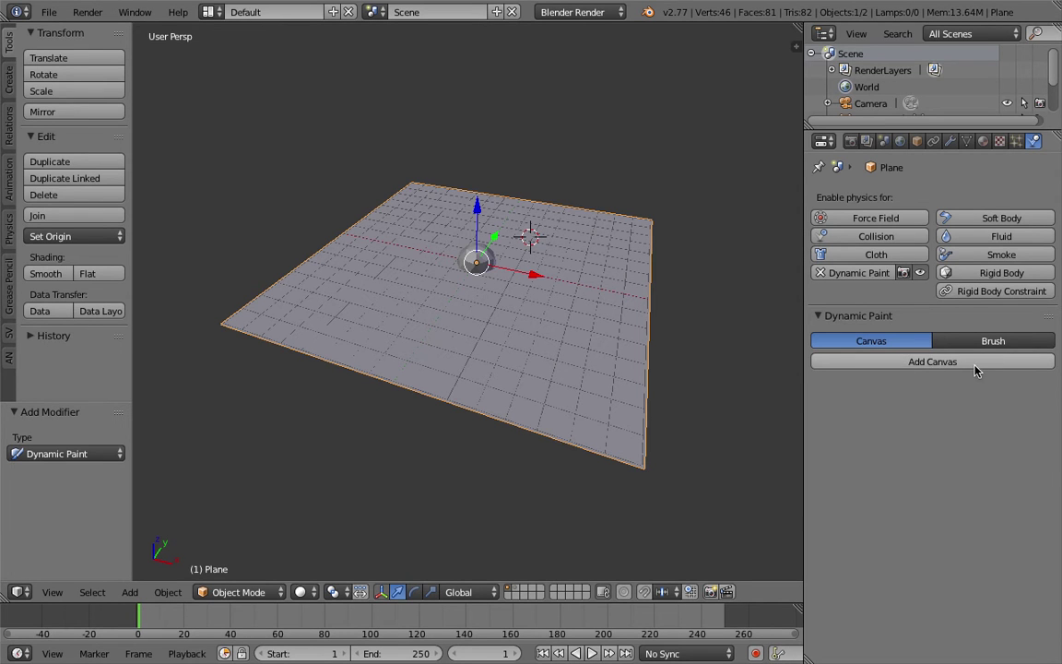
{"action": "left_click", "coordinate": [981, 365]}
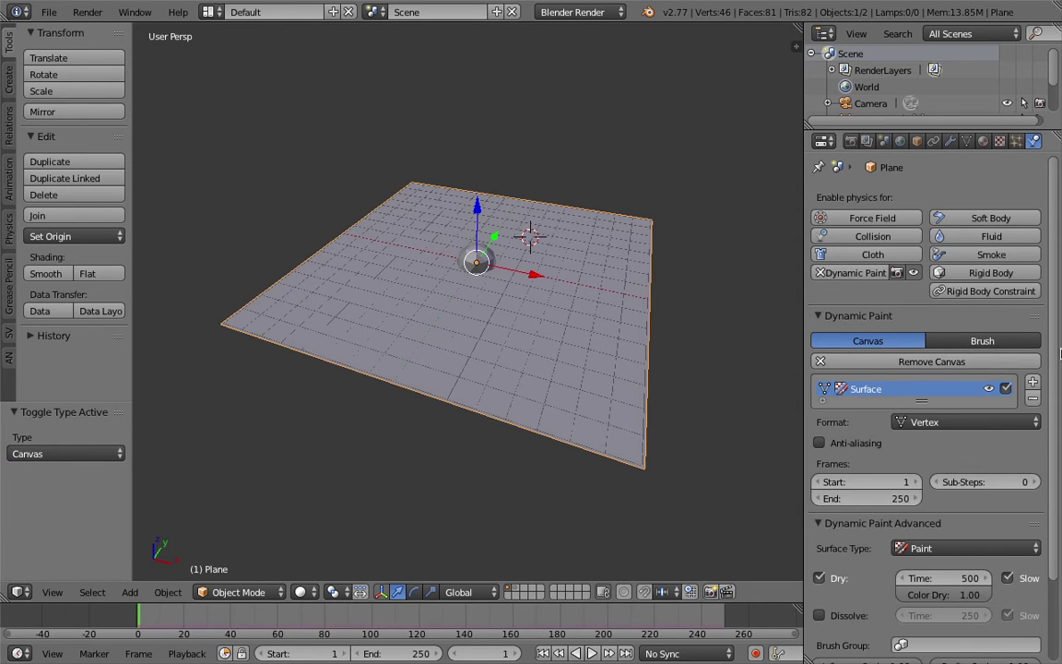
Examine the canvas surface's format, frame range and surface type options, keeping Vertex format and the Paint type
{"action": "scroll", "coordinate": [1060, 397], "scroll_direction": "down", "scroll_amount": 1}
{"action": "scroll", "coordinate": [1060, 397], "scroll_direction": "down", "scroll_amount": 2}
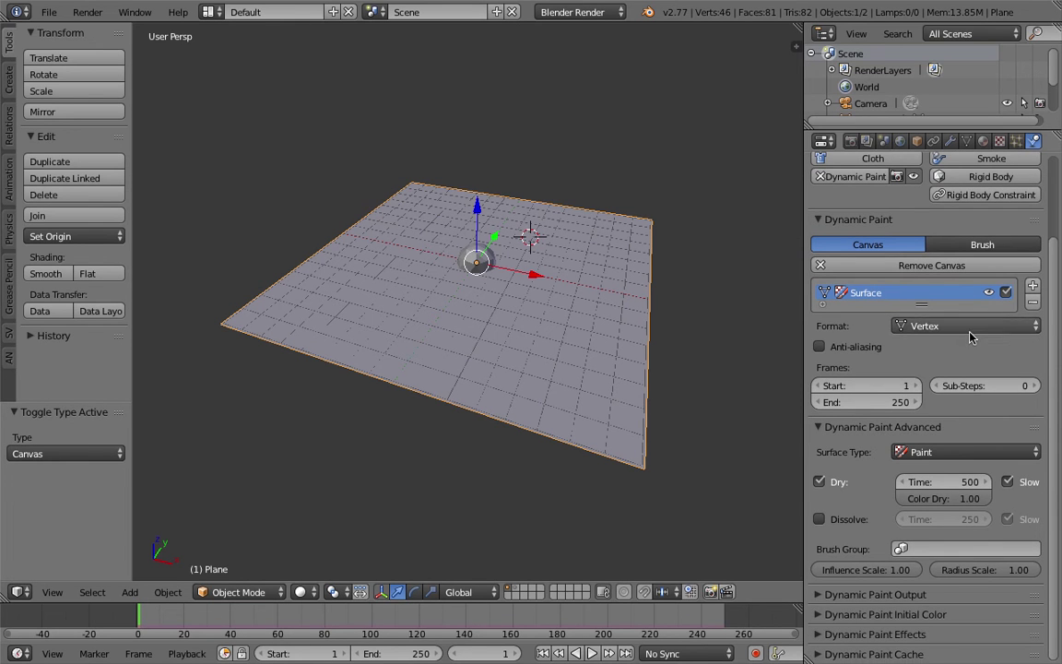
{"action": "left_click", "coordinate": [913, 326]}
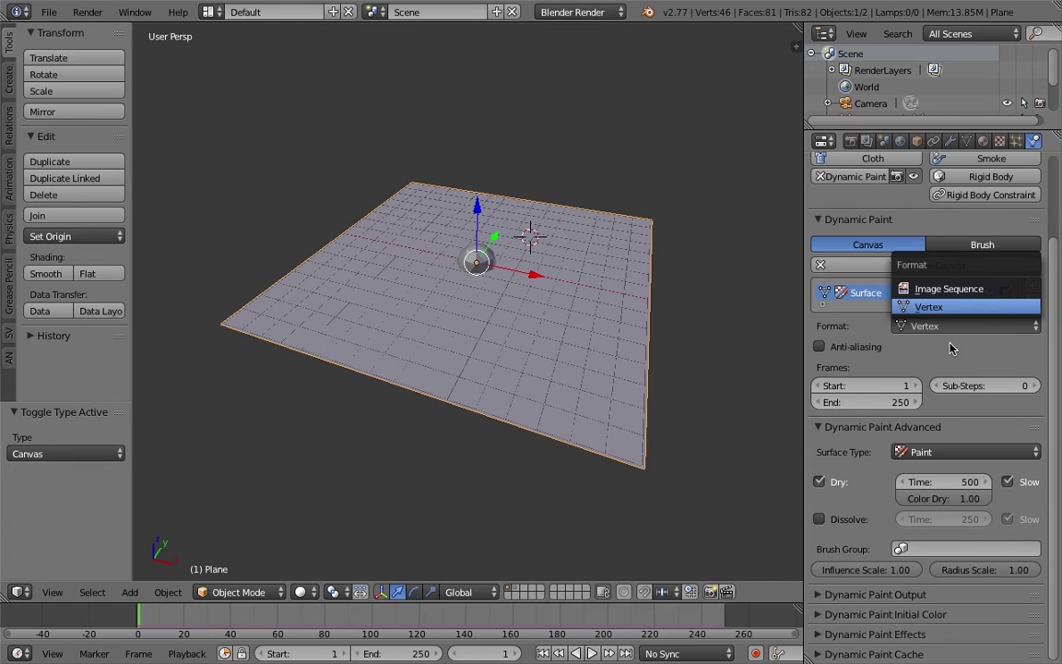
{"action": "left_click", "coordinate": [935, 310]}
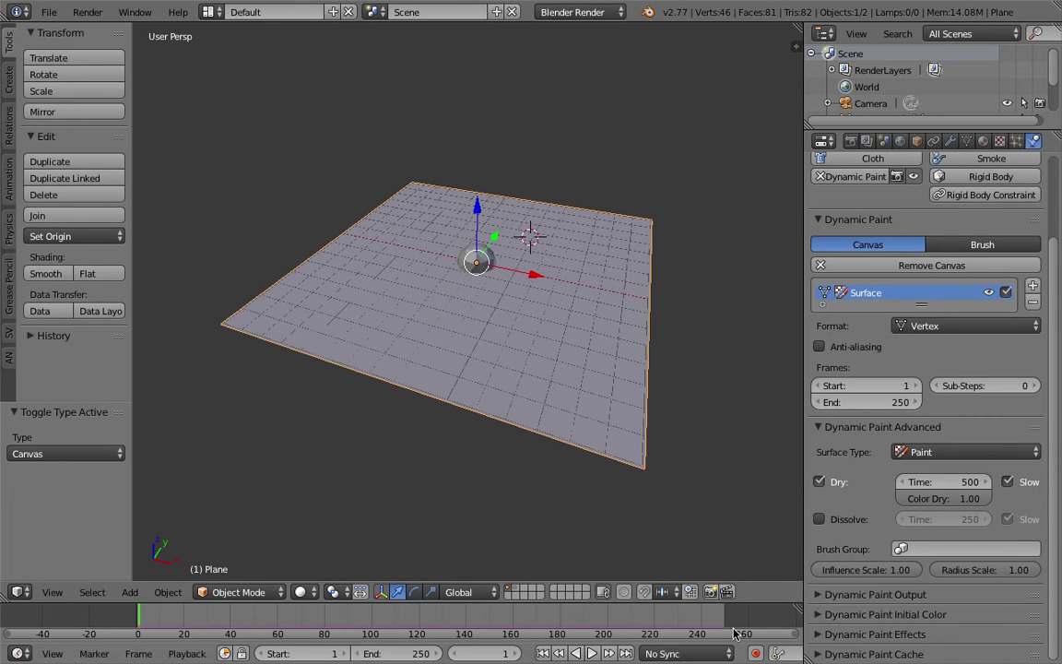
{"action": "scroll", "coordinate": [710, 622], "scroll_direction": "down", "scroll_amount": 1}
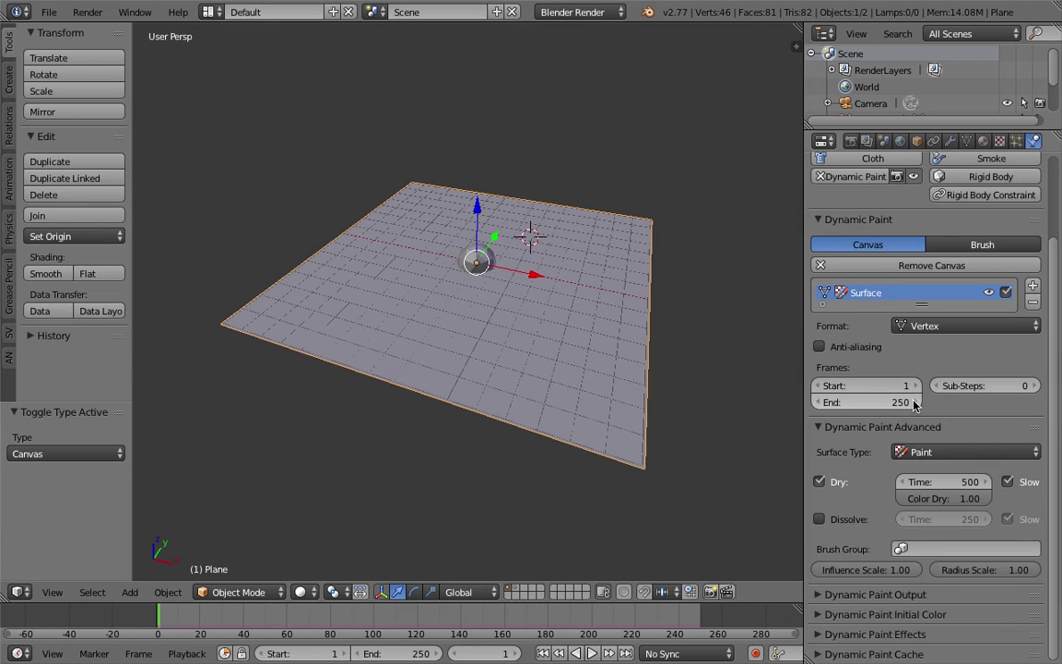
{"action": "left_click_drag", "start_coordinate": [1055, 447], "coordinate": [1056, 446]}
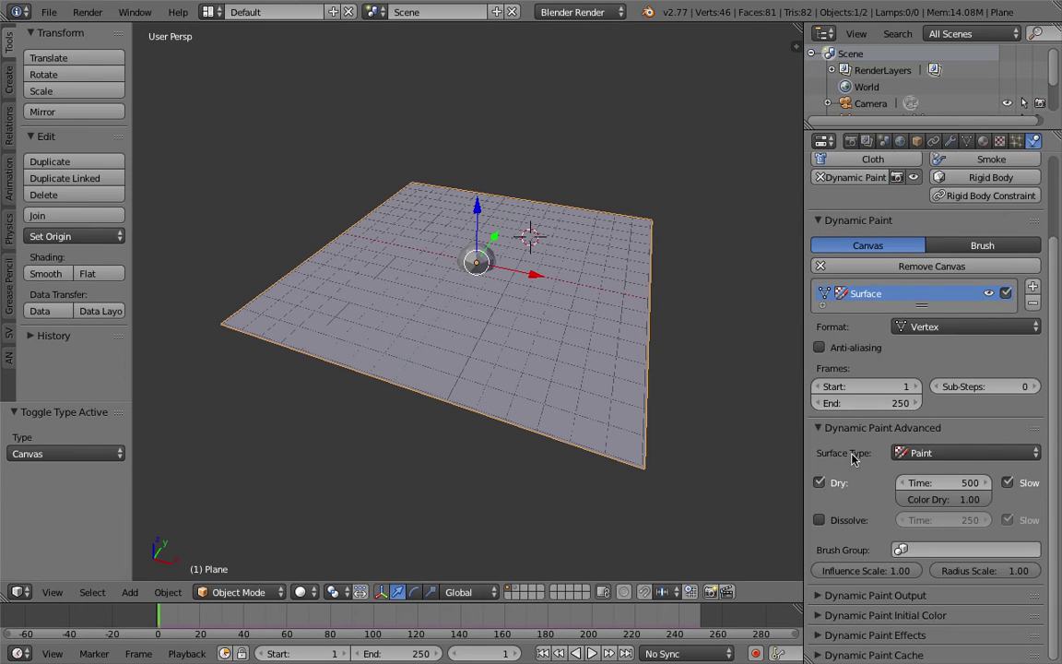
{"action": "left_click", "coordinate": [950, 453]}
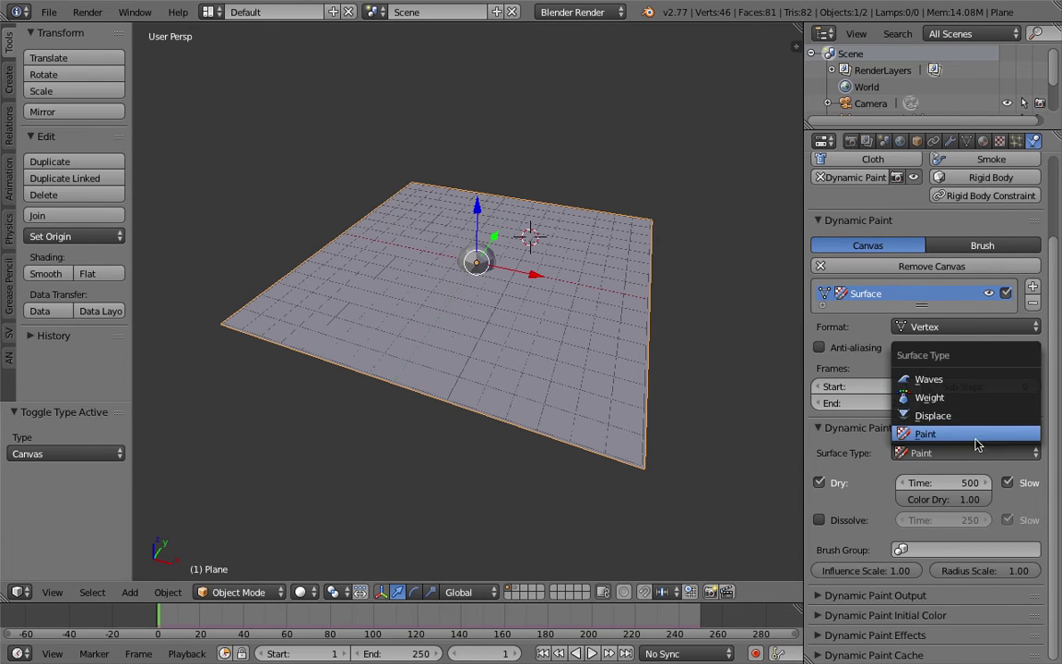
{"action": "left_click", "coordinate": [941, 451]}
{"action": "left_click_drag", "start_coordinate": [1059, 468], "coordinate": [1060, 500]}
Create the dp_paintmap output layer for the plane's Dynamic Paint canvas
{"action": "left_click", "coordinate": [927, 597]}
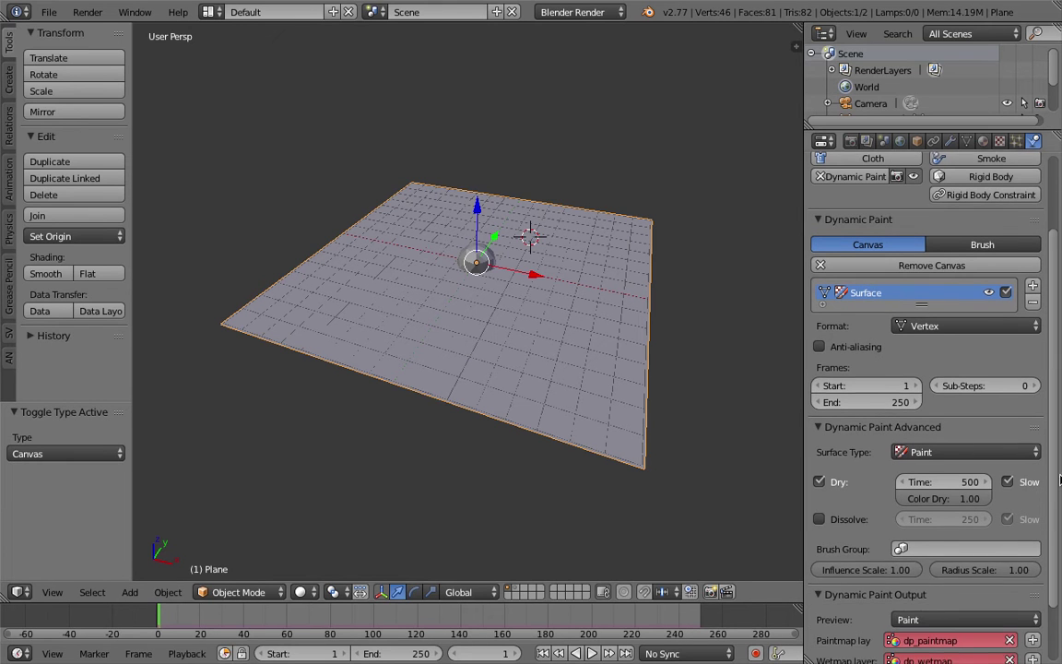
{"action": "scroll", "coordinate": [1059, 480], "scroll_direction": "down", "scroll_amount": 2}
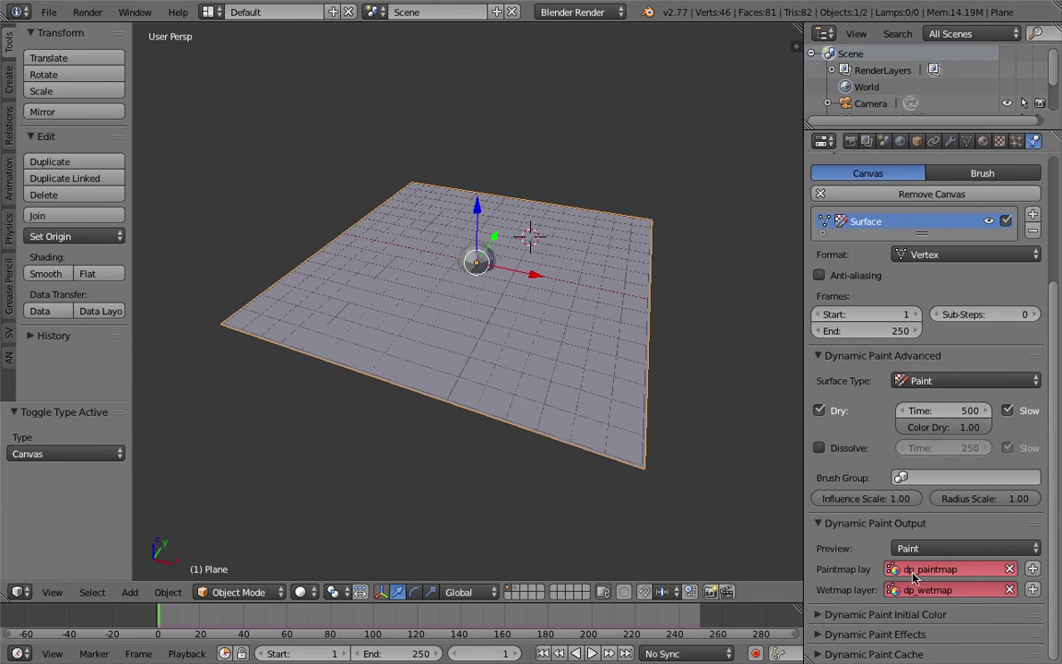
{"action": "left_click", "coordinate": [1033, 571]}
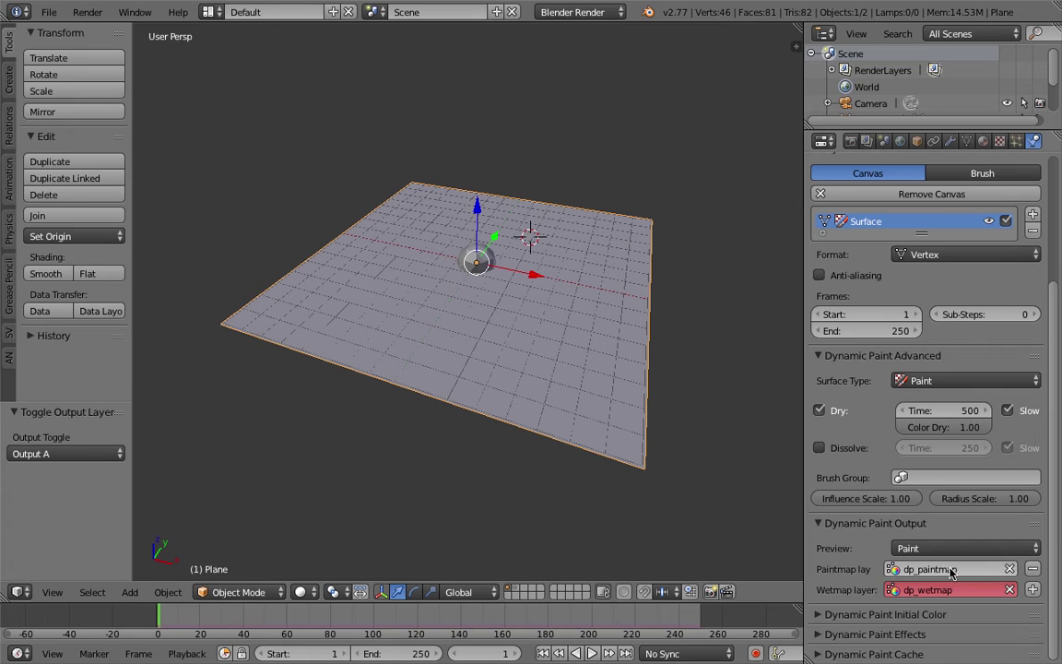
{"action": "scroll", "coordinate": [1057, 499], "scroll_direction": "up", "scroll_amount": 1}
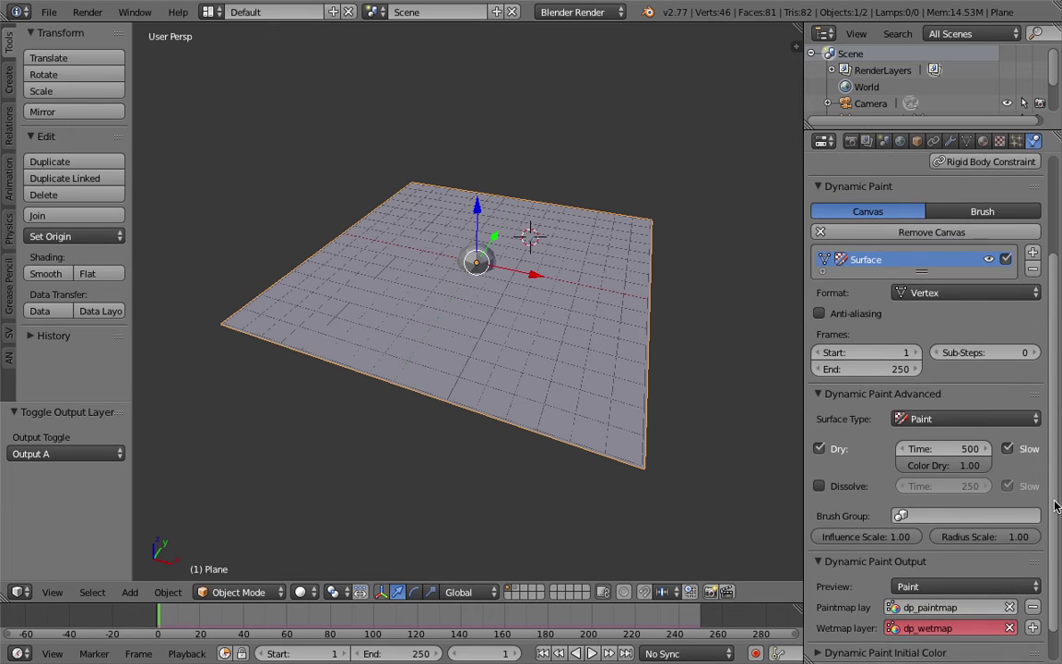
{"action": "scroll", "coordinate": [1056, 506], "scroll_direction": "up", "scroll_amount": 3}
Enable Dynamic Paint physics on the ico sphere and add it as a brush
{"action": "middle_click_drag", "start_coordinate": [510, 349], "coordinate": [567, 346]}
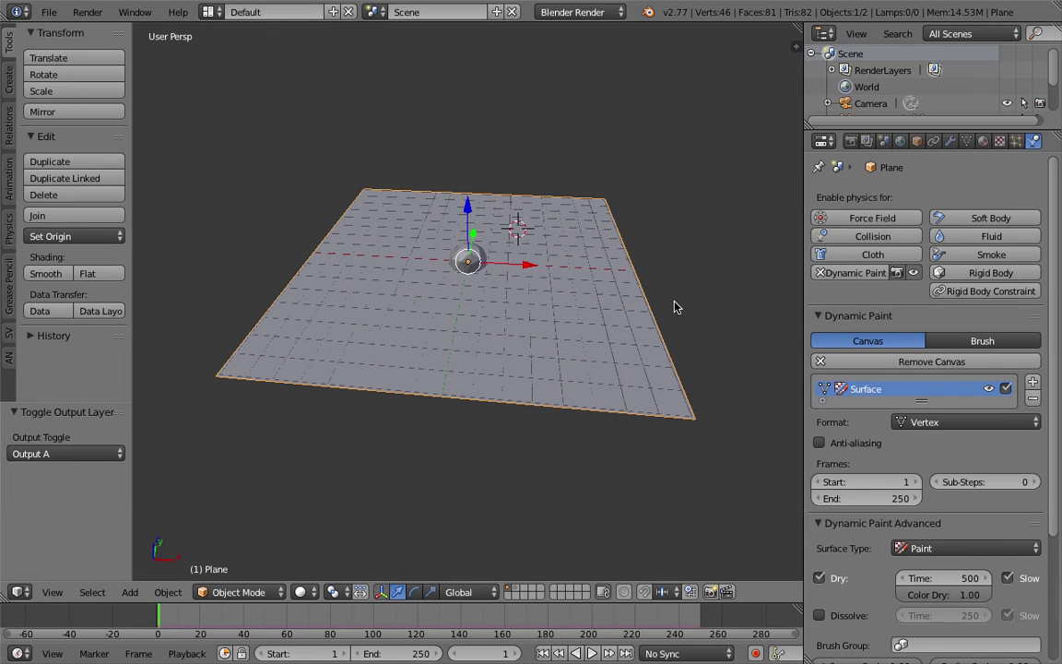
{"action": "right_click", "coordinate": [478, 259]}
{"action": "middle_click_drag", "start_coordinate": [494, 259], "coordinate": [479, 256]}
{"action": "scroll", "coordinate": [482, 256], "scroll_direction": "up", "scroll_amount": 3}
{"action": "scroll", "coordinate": [482, 258], "scroll_direction": "down", "scroll_amount": 2}
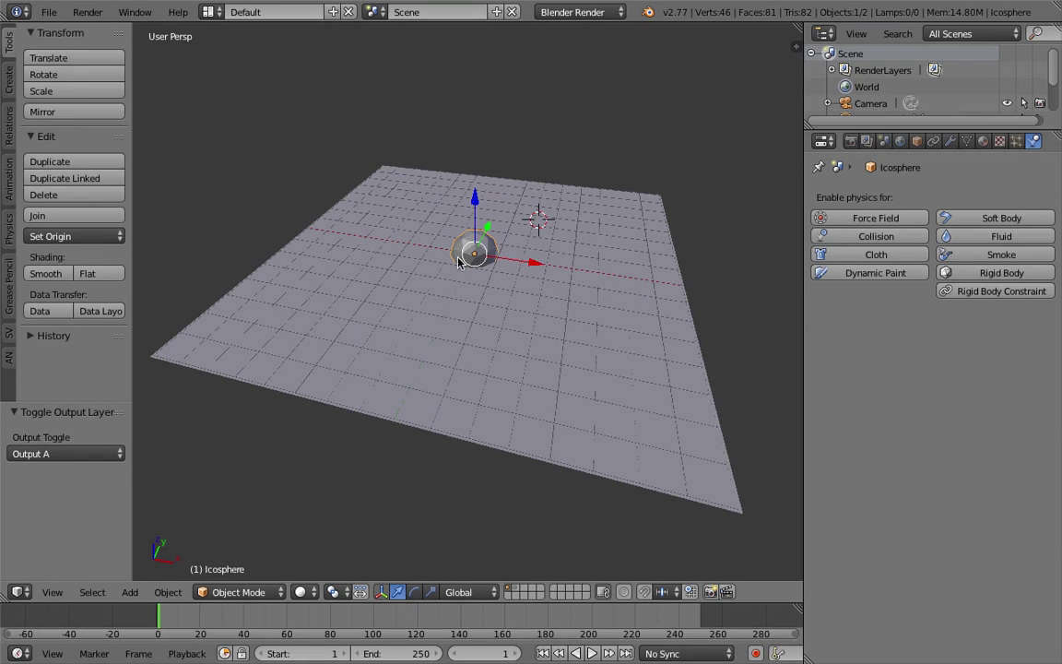
{"action": "left_click", "coordinate": [890, 277]}
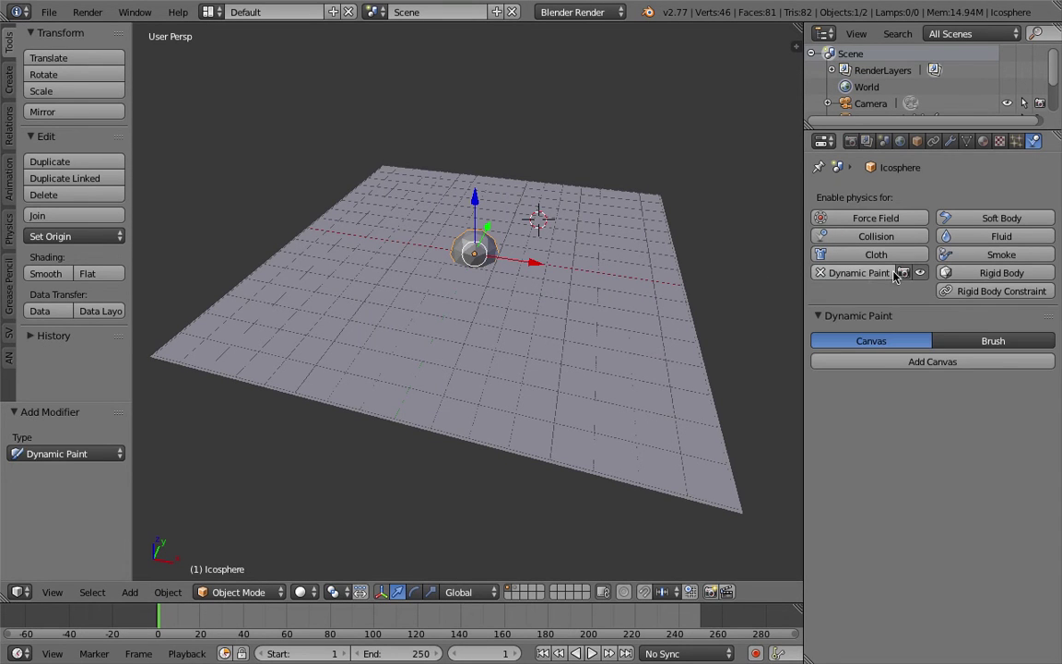
{"action": "left_click", "coordinate": [997, 342]}
{"action": "left_click", "coordinate": [1026, 362]}
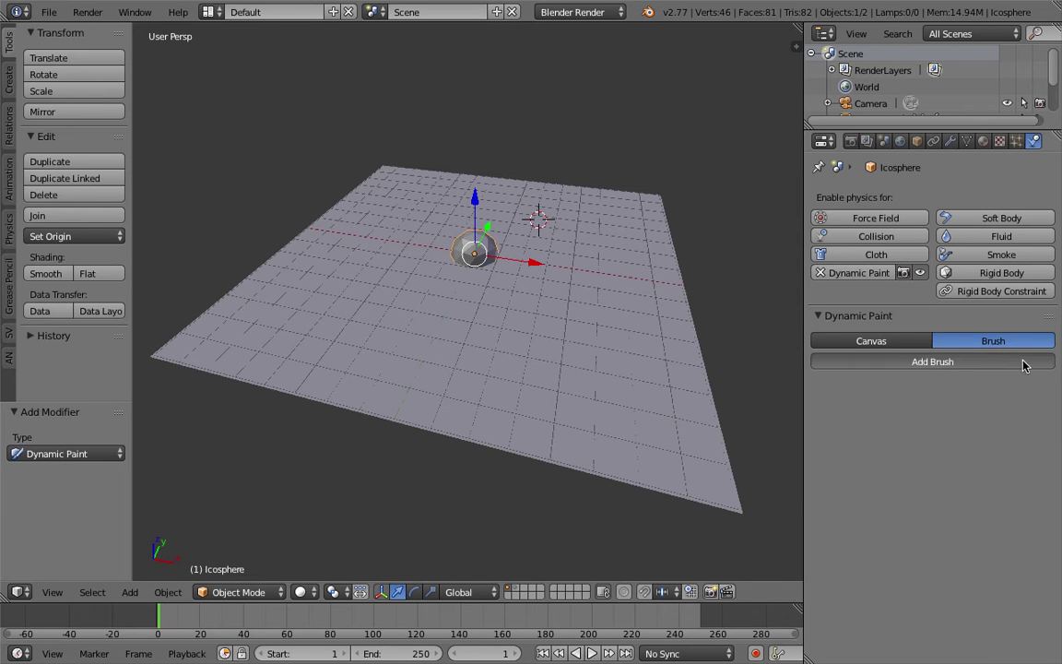
{"action": "middle_click_drag", "start_coordinate": [738, 361], "coordinate": [508, 284]}
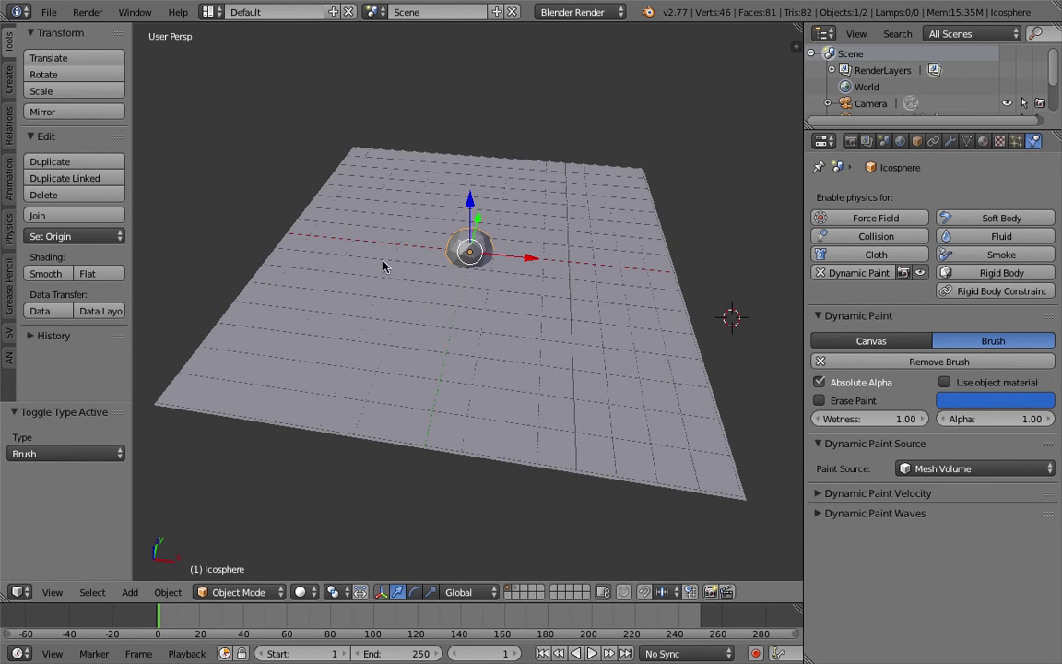
{"action": "middle_click_drag", "start_coordinate": [386, 263], "coordinate": [406, 256]}
Add a Subdivision Surface modifier to the large plane and set its subdivision type to Simple
{"action": "right_click", "coordinate": [564, 269]}
{"action": "middle_click_drag", "start_coordinate": [577, 268], "coordinate": [499, 291]}
{"action": "scroll", "coordinate": [499, 292], "scroll_direction": "up", "scroll_amount": 3}
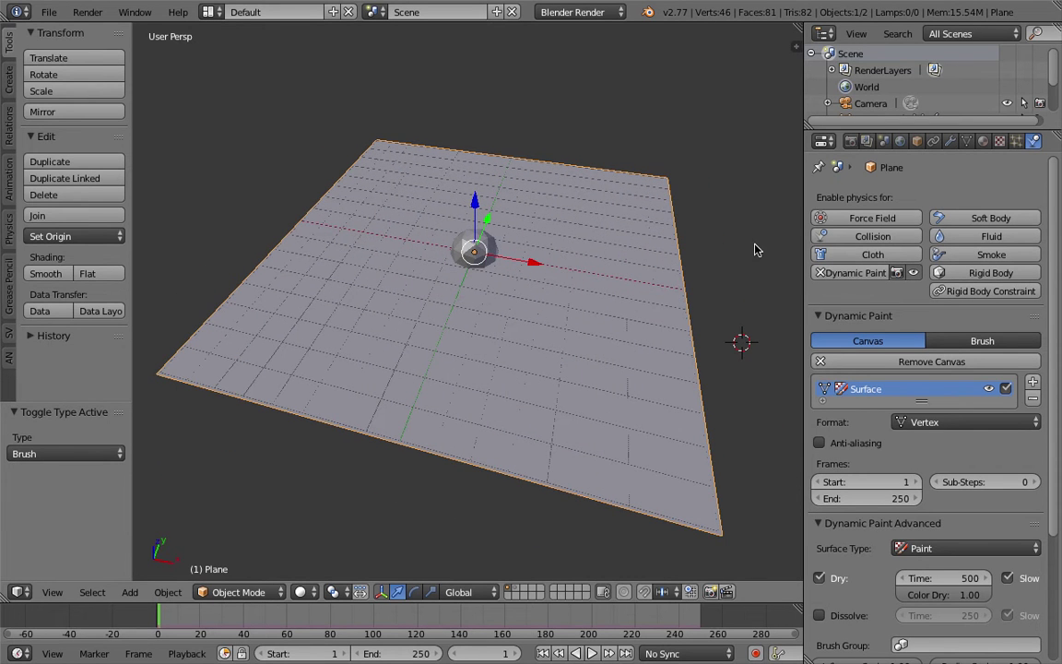
{"action": "left_click", "coordinate": [951, 140]}
{"action": "mouse_move", "coordinate": [645, 253]}
{"action": "middle_mouse_down"}
{"action": "mouse_move", "coordinate": [446, 282]}
{"action": "mouse_move", "coordinate": [515, 296]}
{"action": "mouse_move", "coordinate": [503, 268]}
{"action": "mouse_move", "coordinate": [498, 280]}
{"action": "middle_mouse_up"}
{"action": "scroll", "coordinate": [498, 279], "scroll_direction": "down", "scroll_amount": 2}
{"action": "middle_click_drag", "start_coordinate": [568, 196], "coordinate": [483, 290]}
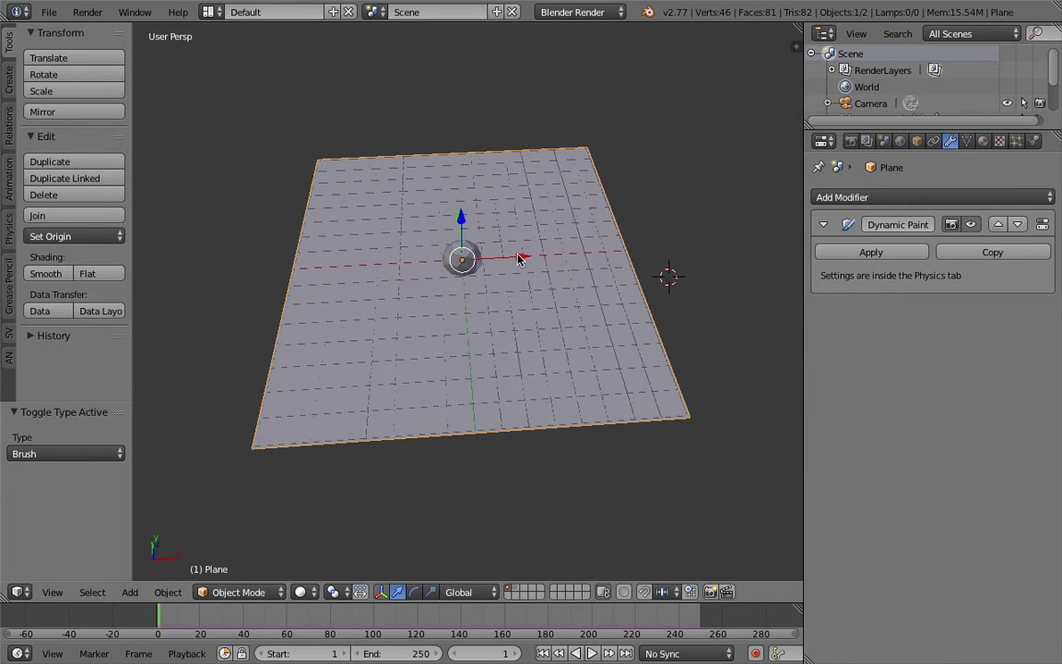
{"action": "left_click", "coordinate": [855, 200]}
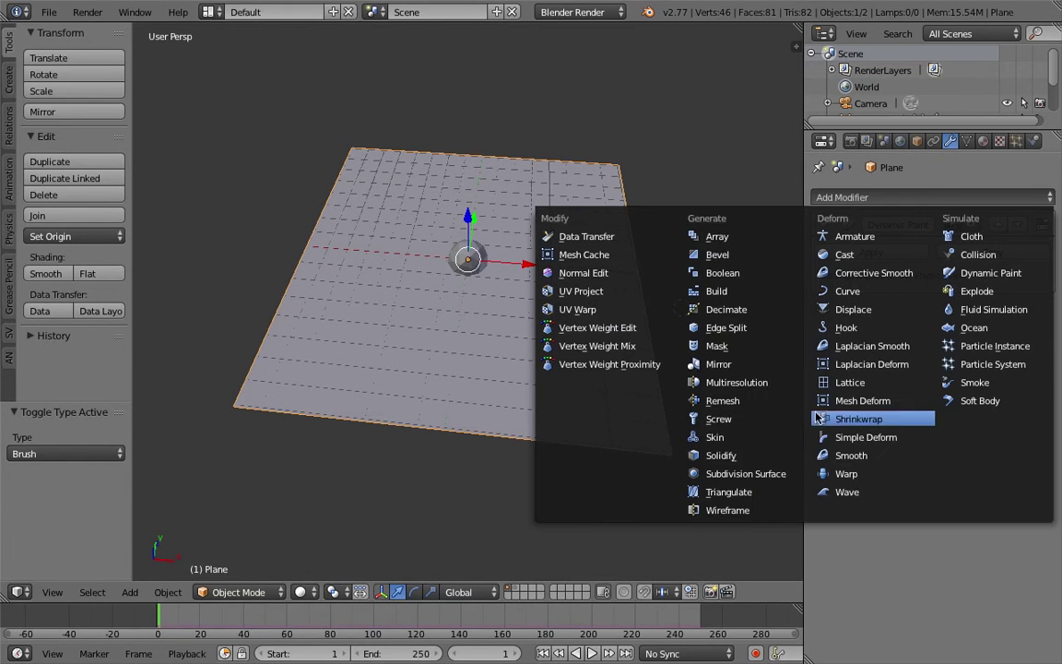
{"action": "left_click", "coordinate": [771, 478]}
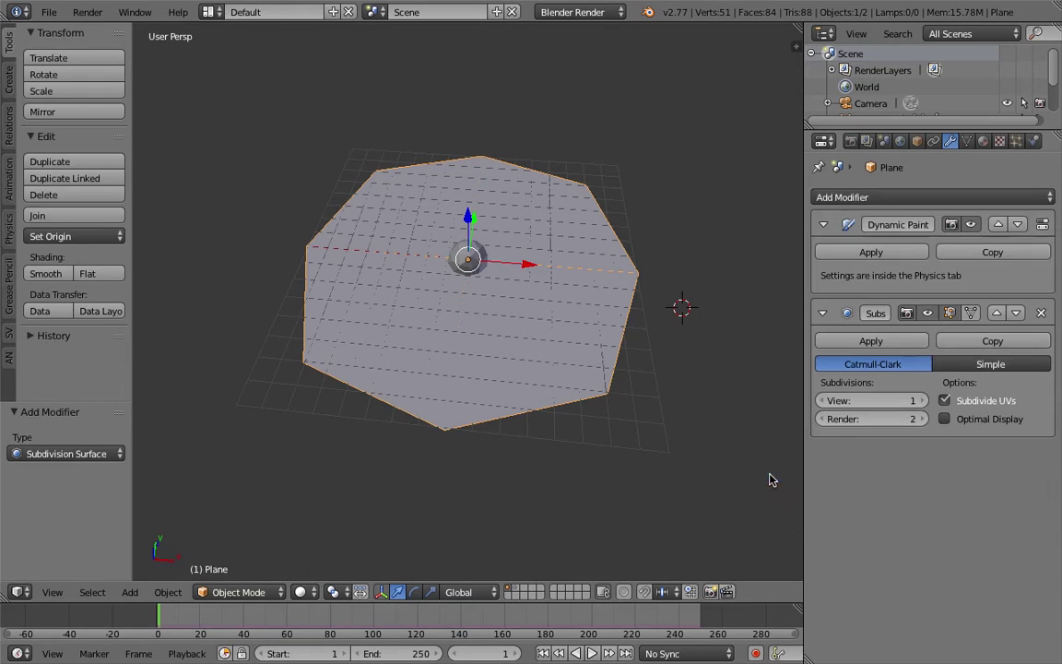
{"action": "left_click", "coordinate": [985, 363]}
{"action": "middle_click_drag", "start_coordinate": [517, 230], "coordinate": [554, 315]}
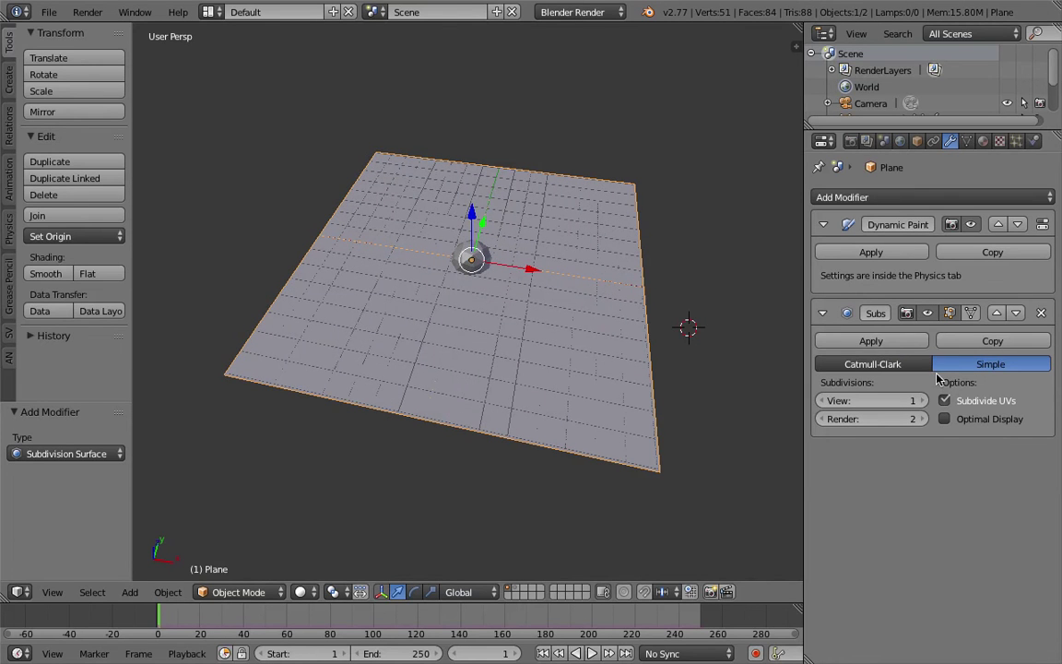
Widen the properties area and move the plane's Subsurf modifier above Dynamic Paint in the stack
{"action": "left_click_drag", "start_coordinate": [802, 253], "coordinate": [711, 254]}
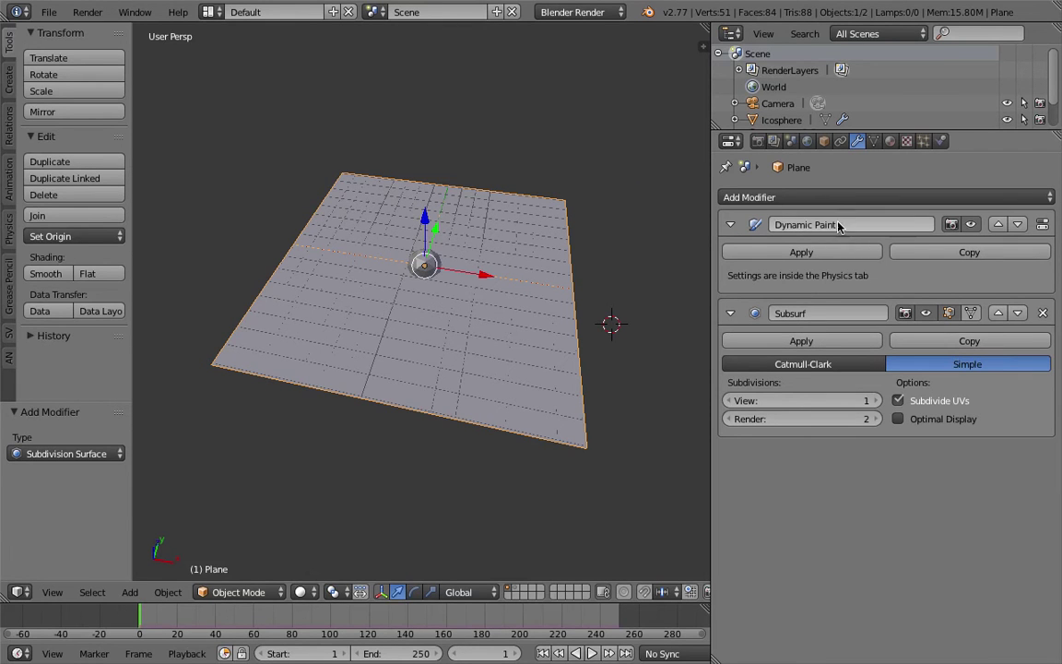
{"action": "left_click", "coordinate": [999, 317]}
{"action": "mouse_move", "coordinate": [520, 280]}
{"action": "middle_mouse_down"}
{"action": "mouse_move", "coordinate": [534, 305]}
{"action": "mouse_move", "coordinate": [522, 297]}
{"action": "middle_mouse_up"}
{"action": "middle_click_drag", "start_coordinate": [386, 345], "coordinate": [461, 349]}
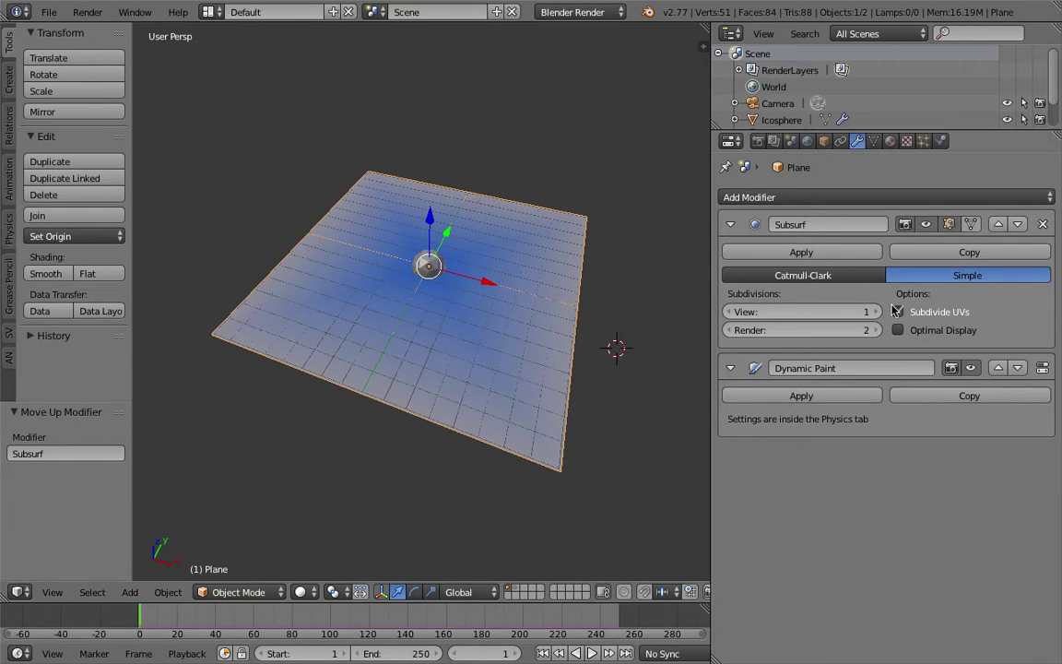
Show the scene in wireframe and set the plane's Subsurf view subdivisions to 6
{"action": "key", "text": "z"}
{"action": "mouse_move", "coordinate": [460, 317]}
{"action": "middle_mouse_down"}
{"action": "mouse_move", "coordinate": [472, 303]}
{"action": "mouse_move", "coordinate": [576, 304]}
{"action": "middle_mouse_up"}
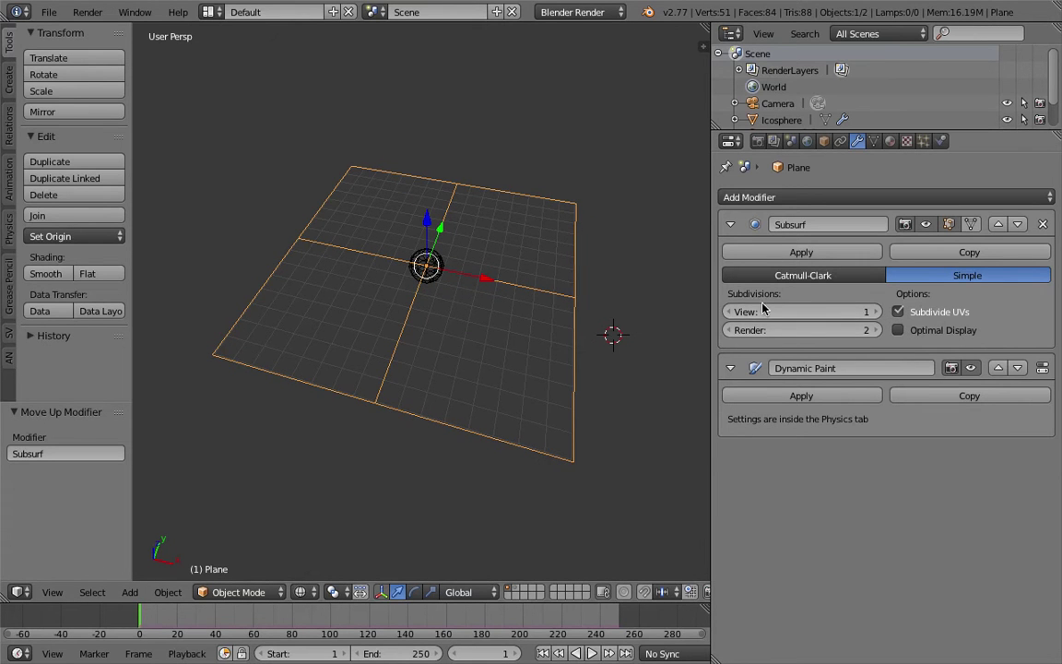
{"action": "left_click", "coordinate": [878, 312]}
{"action": "left_click", "coordinate": [878, 313]}
{"action": "left_click", "coordinate": [878, 313]}
{"action": "left_click", "coordinate": [878, 312]}
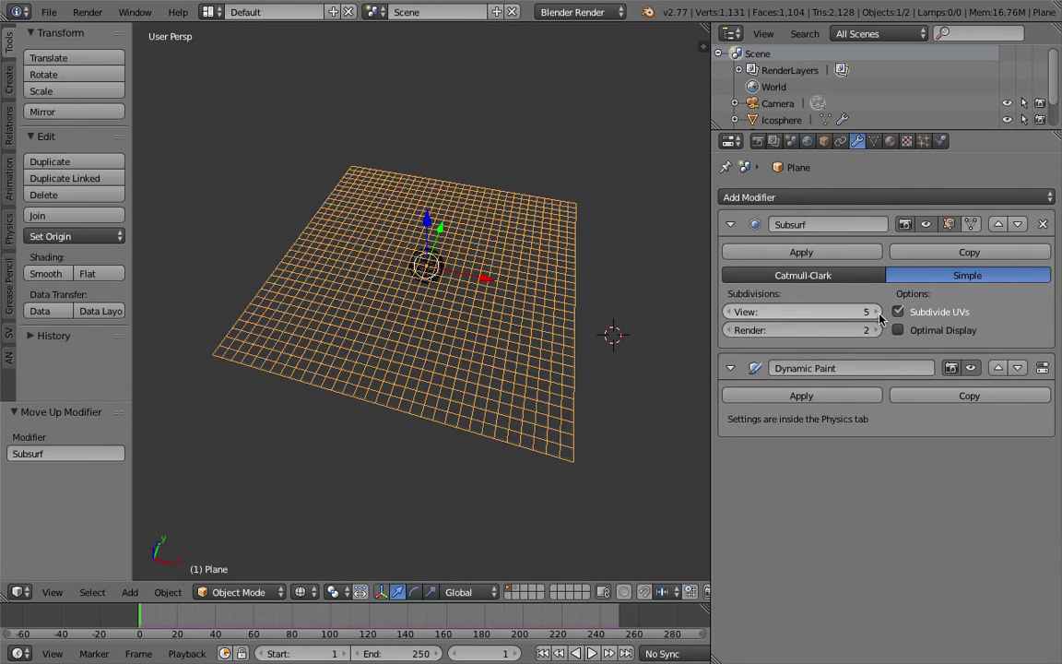
{"action": "left_click", "coordinate": [877, 313]}
{"action": "middle_click_drag", "start_coordinate": [636, 309], "coordinate": [533, 332]}
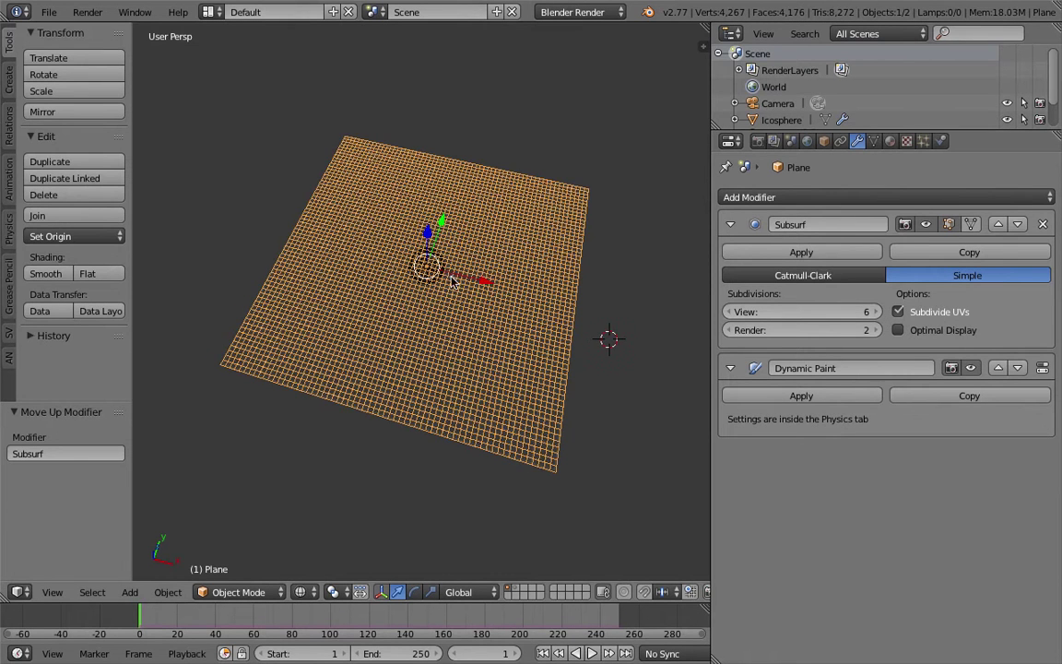
Examine the plane's subdivided grid in wireframe, compare it with the base mesh in Edit Mode, and return to solid Object Mode
{"action": "middle_click_drag", "start_coordinate": [452, 281], "coordinate": [473, 297]}
{"action": "middle_click_drag", "start_coordinate": [358, 295], "coordinate": [427, 367]}
{"action": "scroll", "coordinate": [427, 411], "scroll_direction": "up", "scroll_amount": 2}
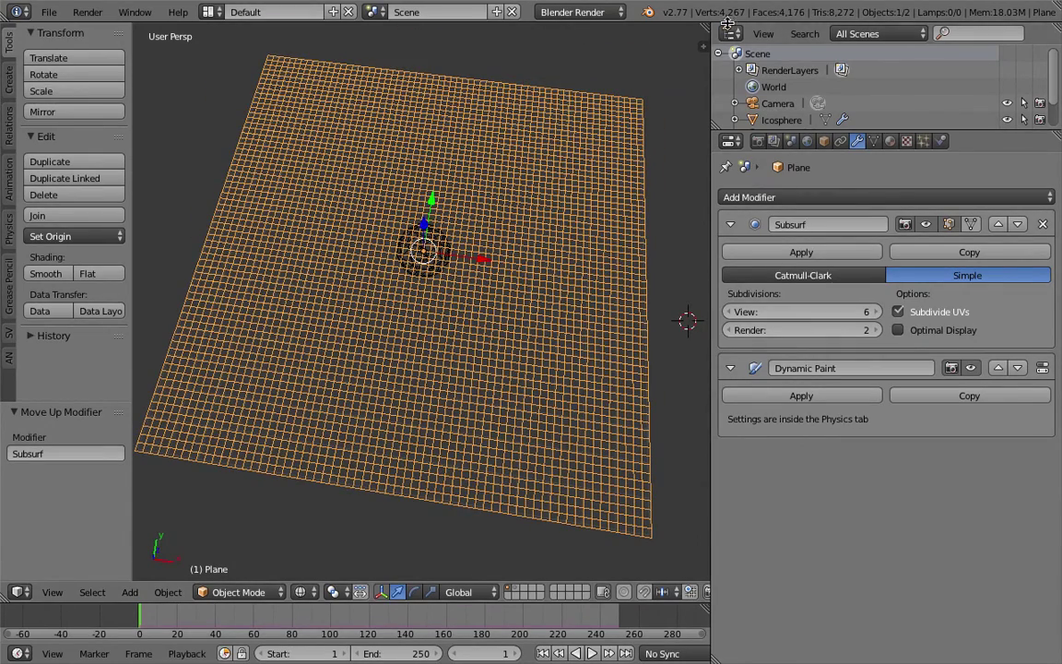
{"action": "mouse_move", "coordinate": [522, 290]}
{"action": "middle_mouse_down"}
{"action": "mouse_move", "coordinate": [506, 236]}
{"action": "mouse_move", "coordinate": [467, 247]}
{"action": "mouse_move", "coordinate": [471, 264]}
{"action": "middle_mouse_up"}
{"action": "scroll", "coordinate": [503, 241], "scroll_direction": "down", "scroll_amount": 2}
{"action": "key", "text": "Tab"}
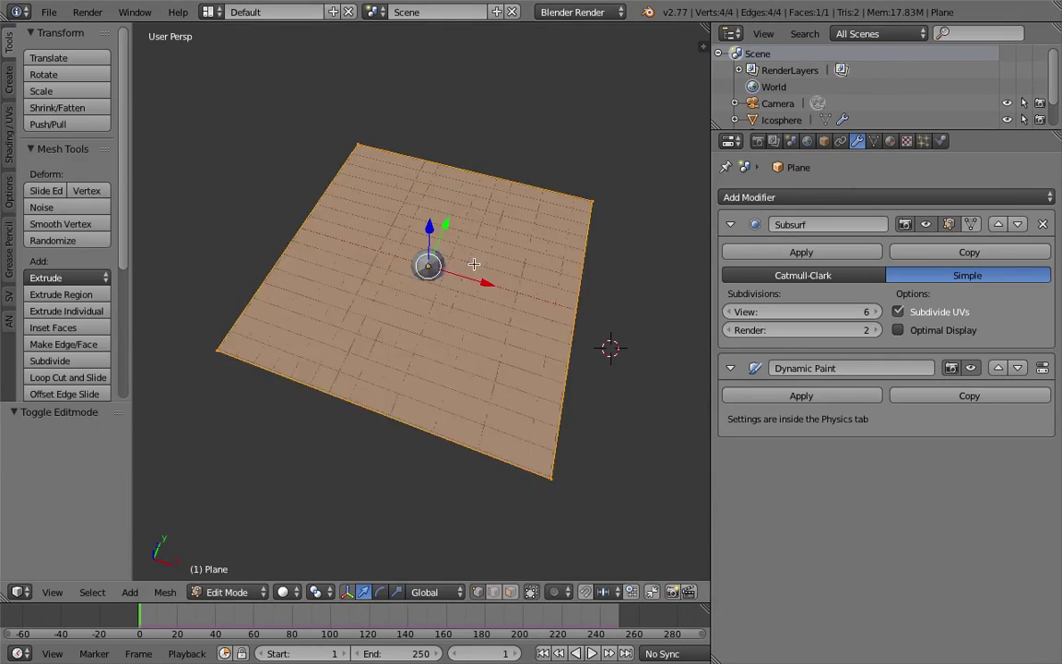
{"action": "middle_click_drag", "start_coordinate": [553, 195], "coordinate": [540, 180]}
{"action": "key", "text": "Tab"}
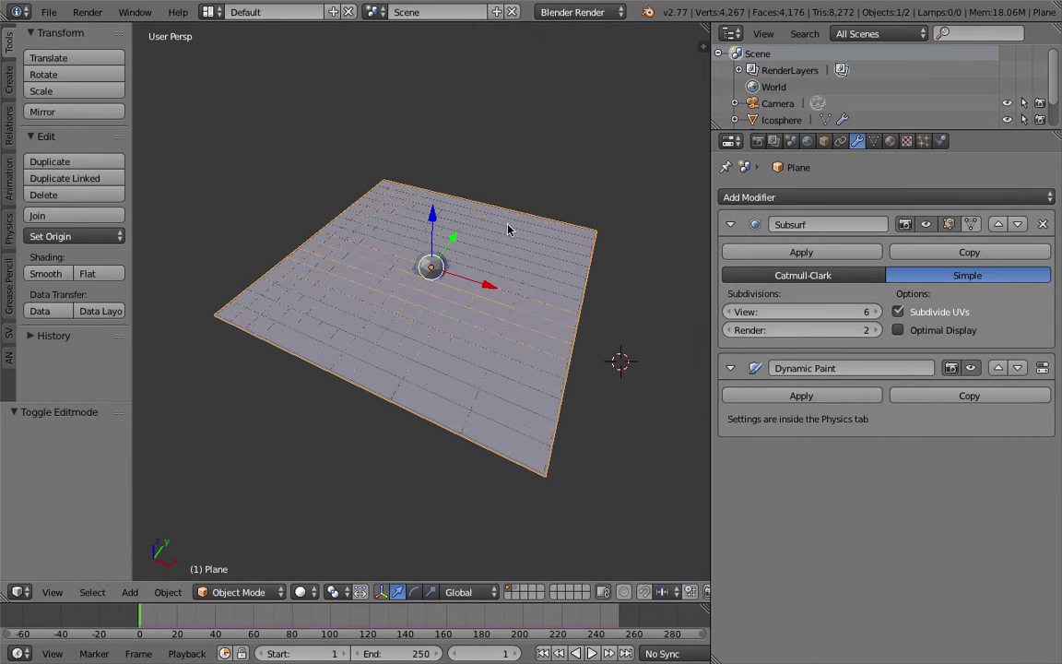
Select the ico sphere and slide it along the X axis over the plane to about X -1.04
{"action": "scroll", "coordinate": [503, 232], "scroll_direction": "up", "scroll_amount": 2}
{"action": "right_click", "coordinate": [441, 244]}
{"action": "middle_click_drag", "start_coordinate": [442, 242], "coordinate": [487, 260]}
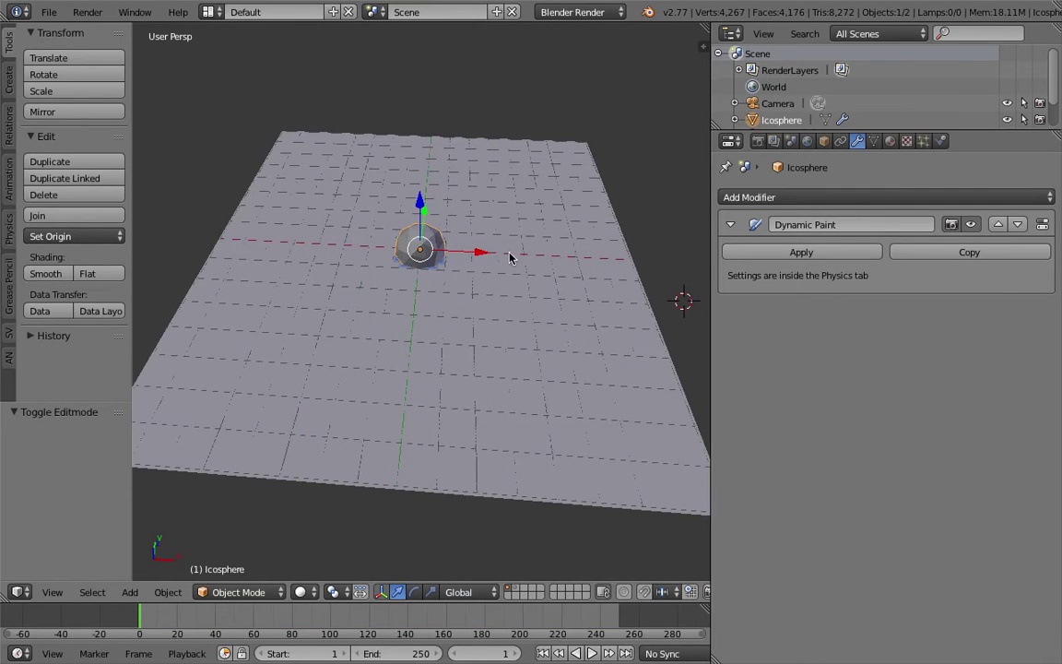
{"action": "key", "text": "g"}
{"action": "key", "text": "x"}
{"action": "left_click", "coordinate": [482, 251]}
{"action": "middle_click_drag", "start_coordinate": [482, 251], "coordinate": [427, 265]}
{"action": "key", "text": "g"}
{"action": "right_click", "coordinate": [489, 263]}
{"action": "left_click_drag", "start_coordinate": [443, 258], "coordinate": [469, 238]}
{"action": "middle_click_drag", "start_coordinate": [469, 238], "coordinate": [710, 169]}
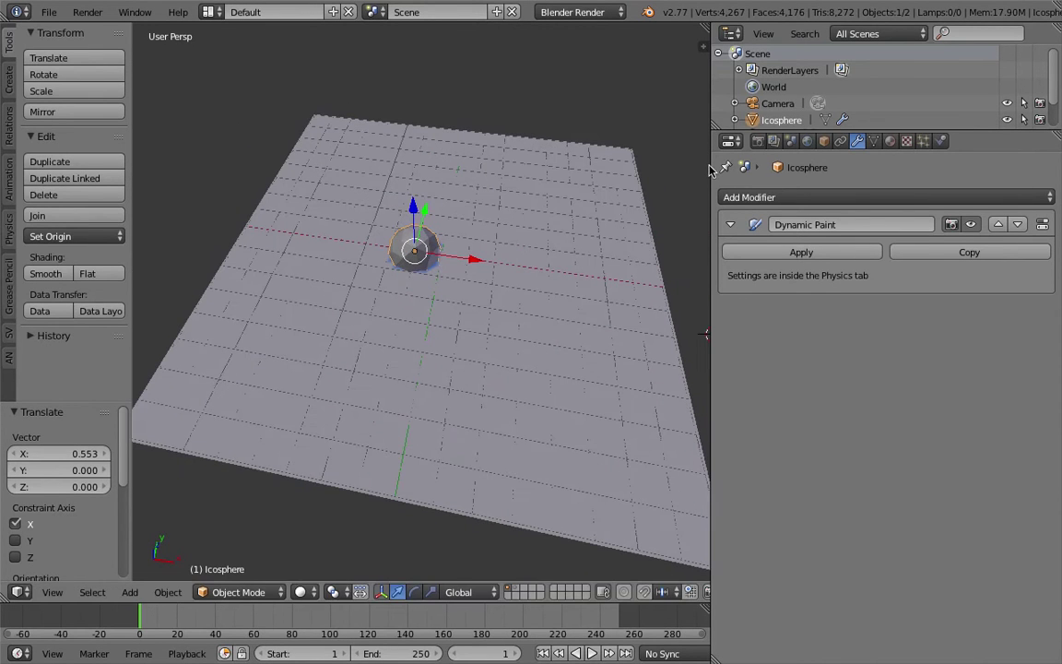
Set the ico sphere's maximum draw type to Wire and view the paint beneath it
{"action": "left_click", "coordinate": [824, 141]}
{"action": "scroll", "coordinate": [864, 358], "scroll_direction": "down", "scroll_amount": 3}
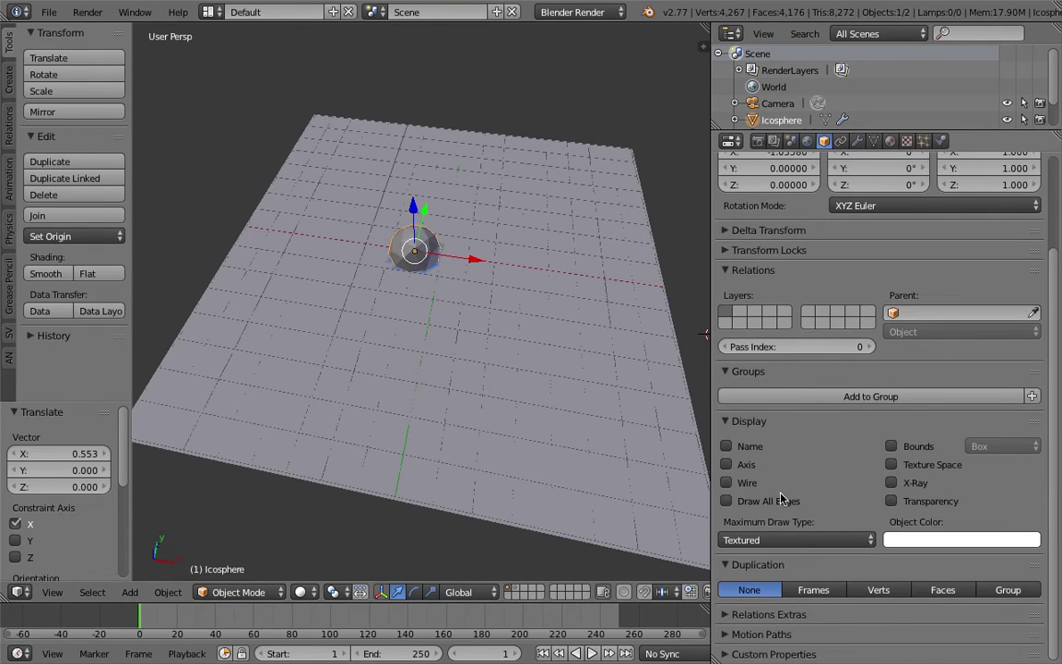
{"action": "left_click", "coordinate": [793, 539]}
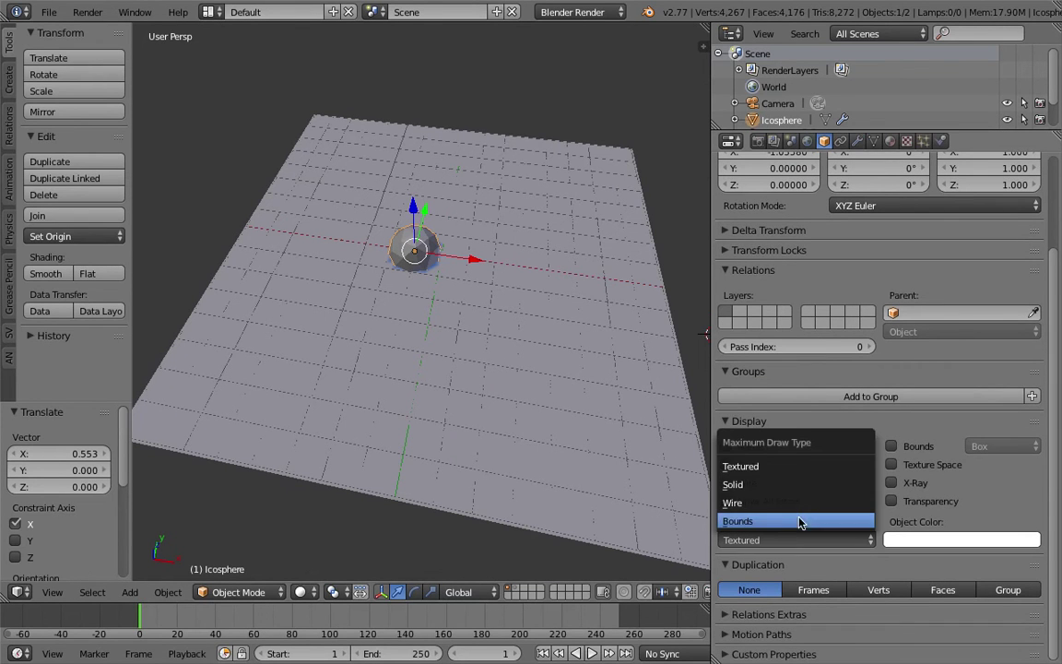
{"action": "left_click", "coordinate": [796, 504]}
{"action": "key", "text": "a"}
{"action": "mouse_move", "coordinate": [464, 291]}
{"action": "middle_mouse_down"}
{"action": "mouse_move", "coordinate": [456, 325]}
{"action": "mouse_move", "coordinate": [455, 275]}
{"action": "middle_mouse_up"}
{"action": "key", "text": "a"}
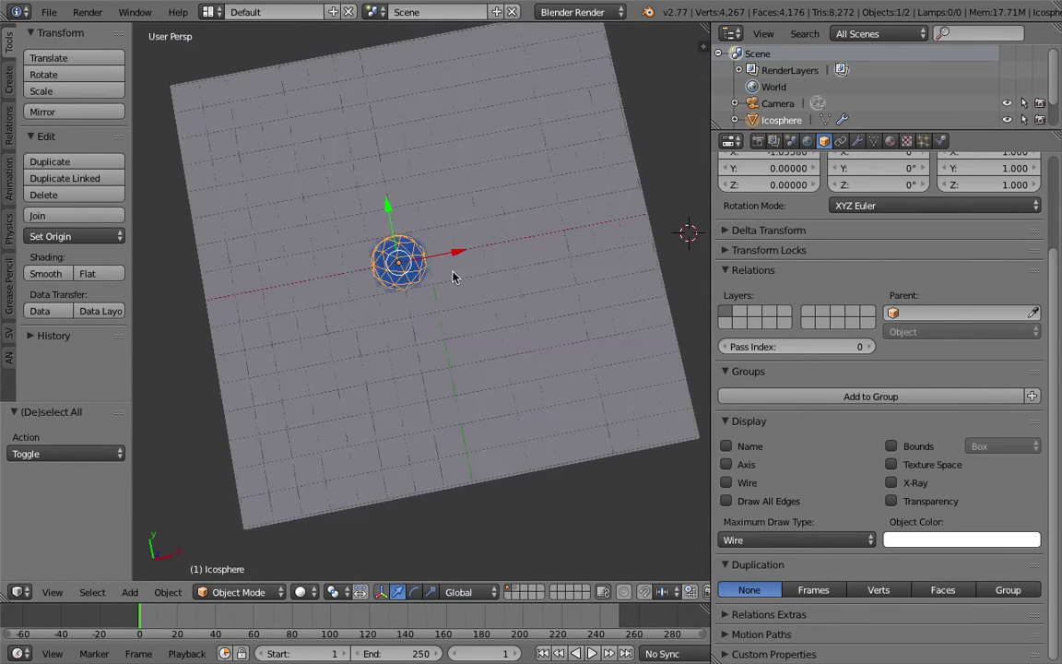
Slide the ico sphere along X to about -2.93 and switch the viewport to the top view
{"action": "key", "text": "g"}
{"action": "key", "text": "x"}
{"action": "left_click", "coordinate": [396, 247]}
{"action": "middle_click_drag", "start_coordinate": [427, 311], "coordinate": [427, 322]}
{"action": "left_click", "coordinate": [300, 592]}
{"action": "left_click", "coordinate": [53, 594]}
{"action": "left_click", "coordinate": [74, 518]}
{"action": "key", "text": "a"}
{"action": "key", "text": "a"}
{"action": "key", "text": "a"}
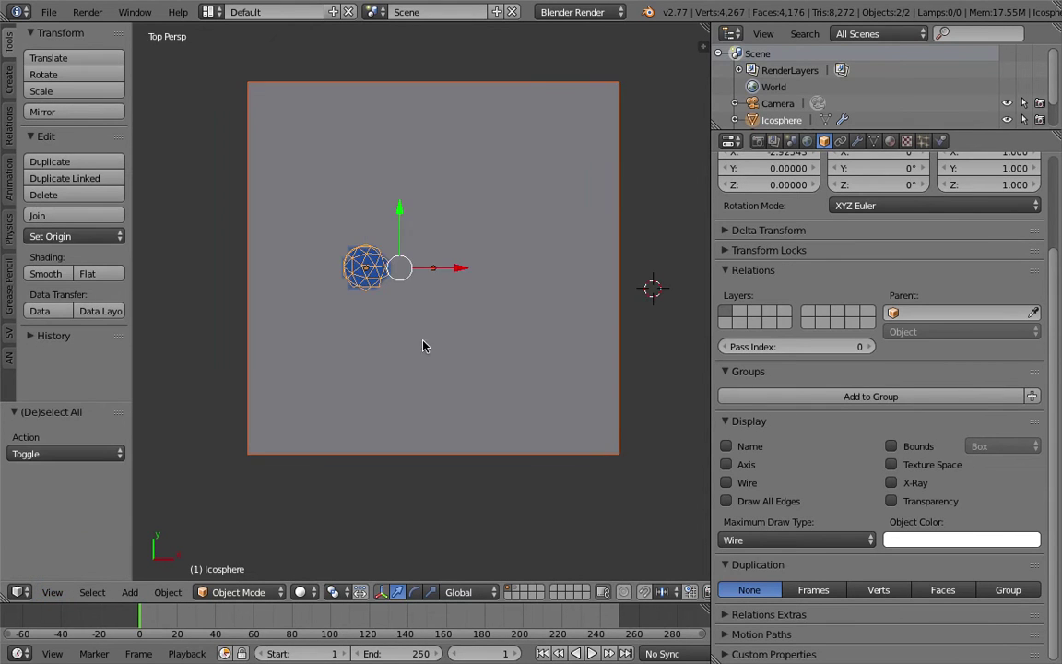
Move the ico sphere towards the plane's upper-left corner, to about X -4.84, Y 4.33
{"action": "right_click", "coordinate": [381, 260]}
{"action": "key", "text": "g"}
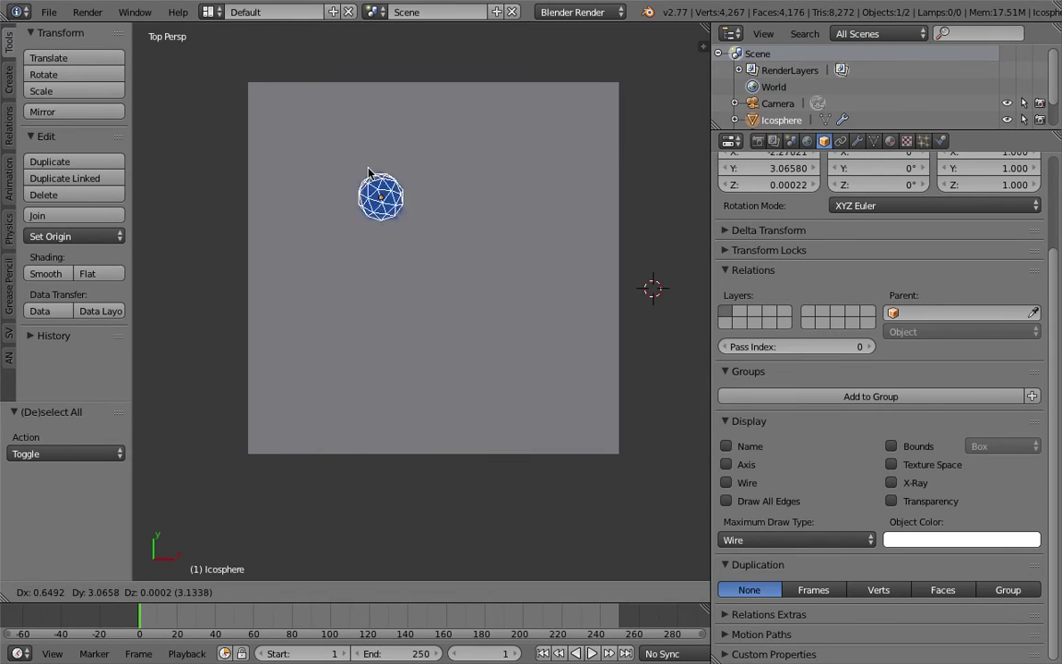
{"action": "left_click", "coordinate": [375, 211]}
{"action": "right_click", "coordinate": [451, 191]}
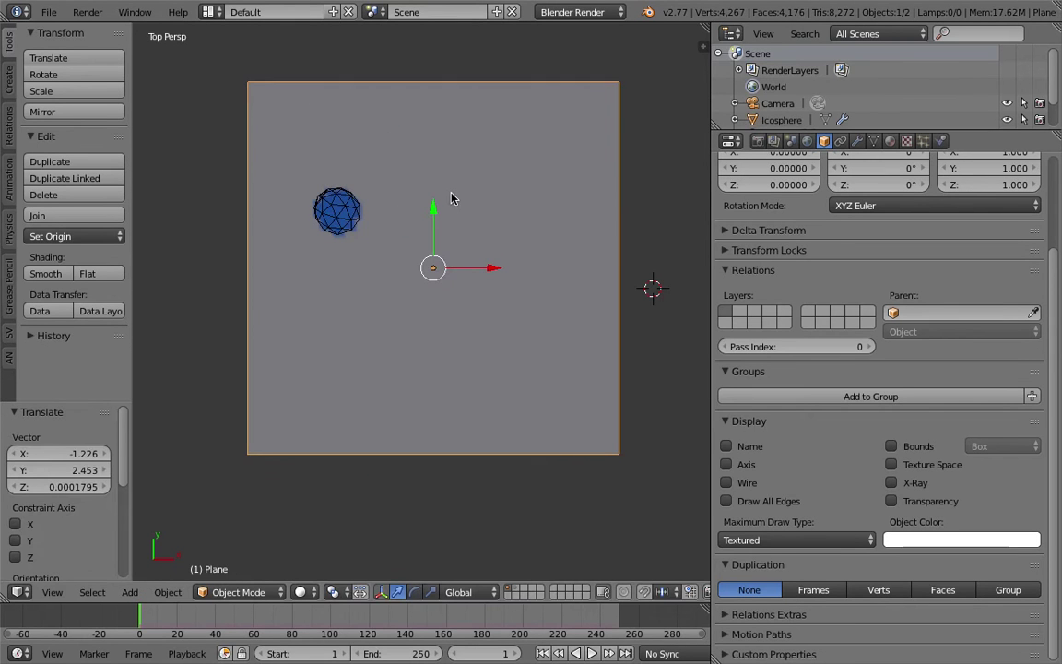
{"action": "right_click", "coordinate": [358, 218]}
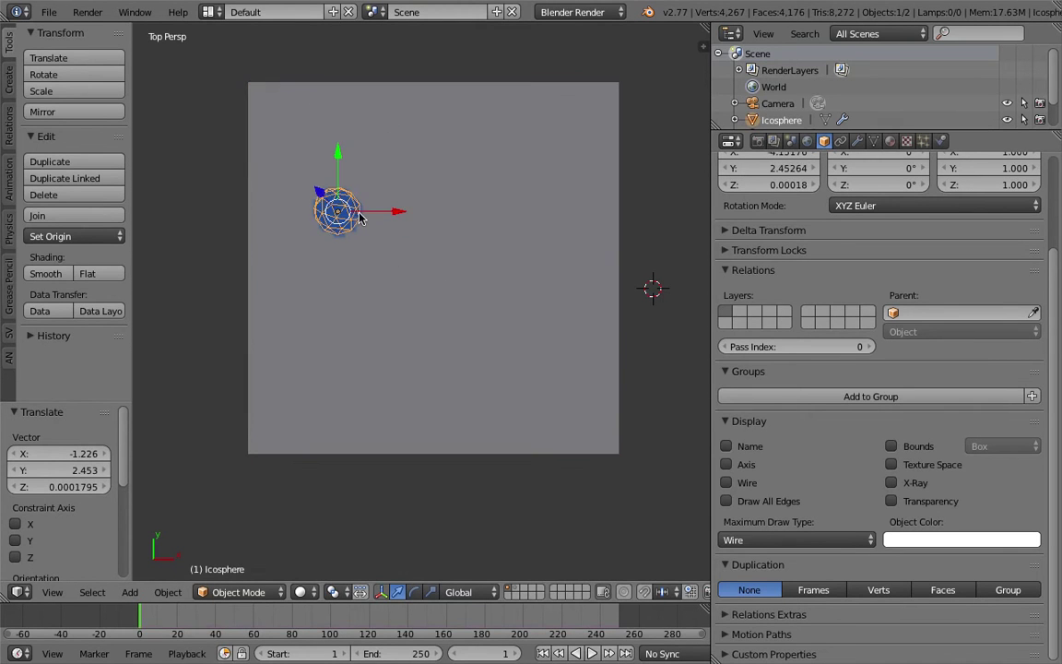
{"action": "key", "text": "g"}
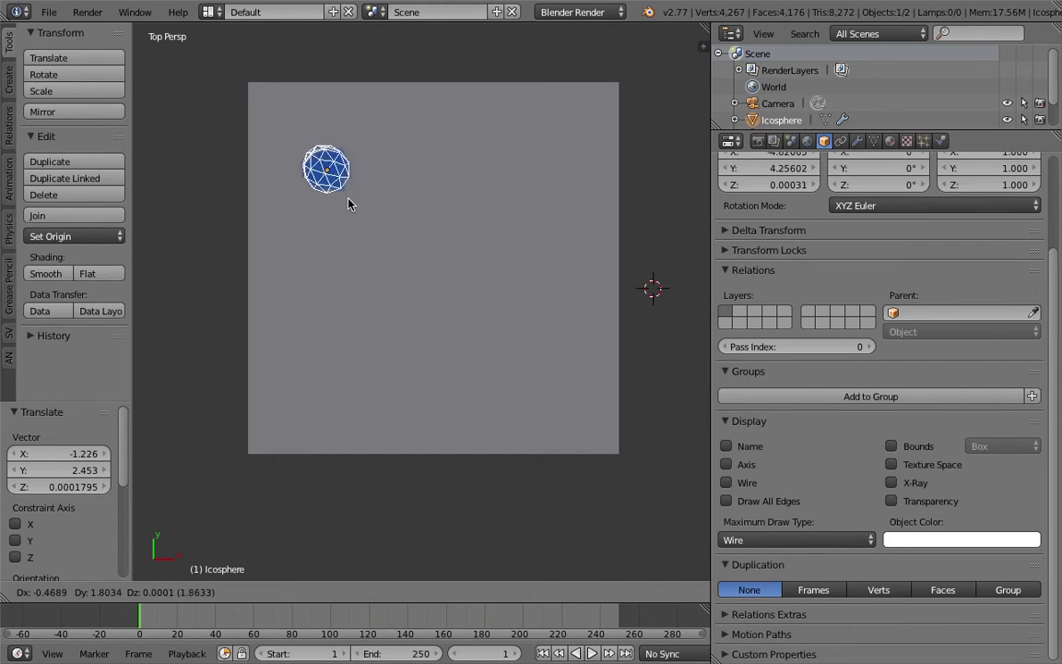
{"action": "left_click", "coordinate": [359, 202]}
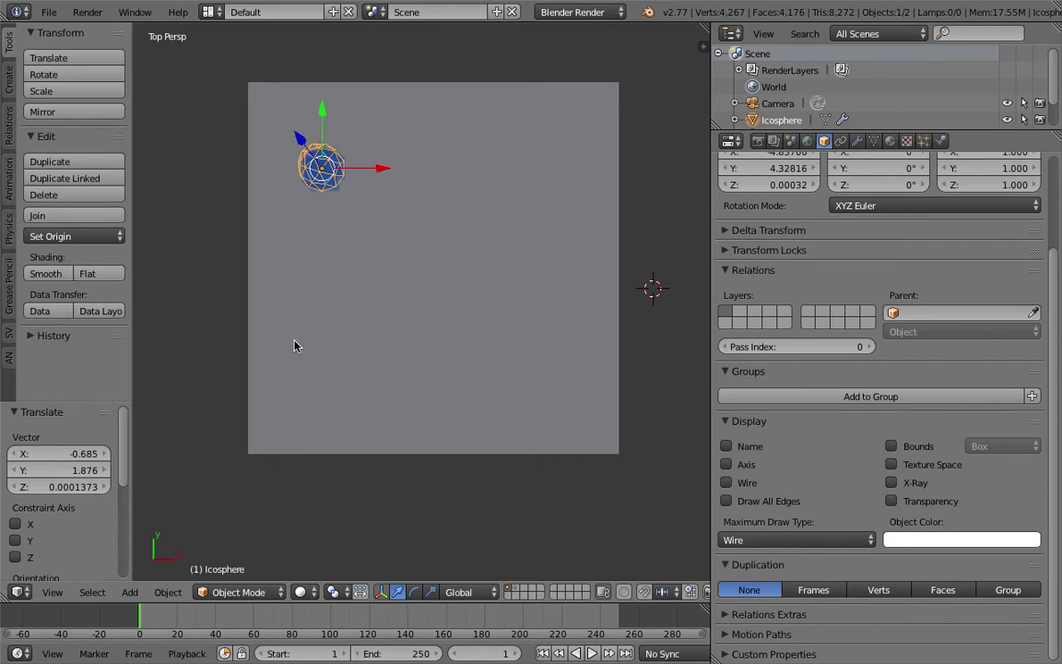
Show the ico sphere's transform properties and insert a location keyframe at frame 1
{"action": "left_click", "coordinate": [702, 47]}
{"action": "scroll", "coordinate": [321, 218], "scroll_direction": "up", "scroll_amount": 1, "text": "shift"}
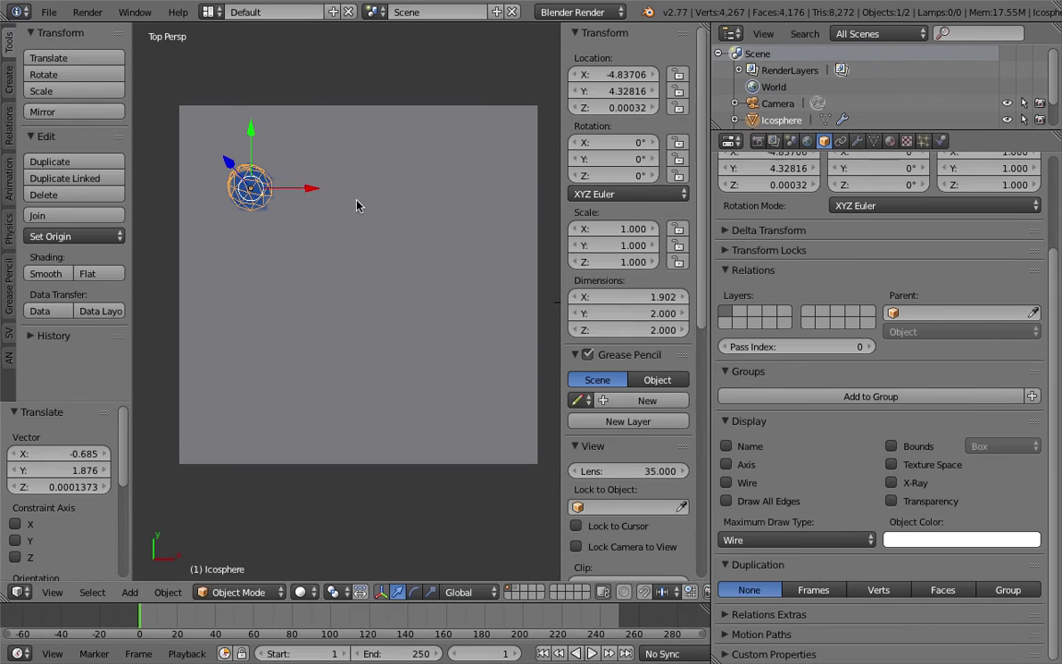
{"action": "key", "text": "i"}
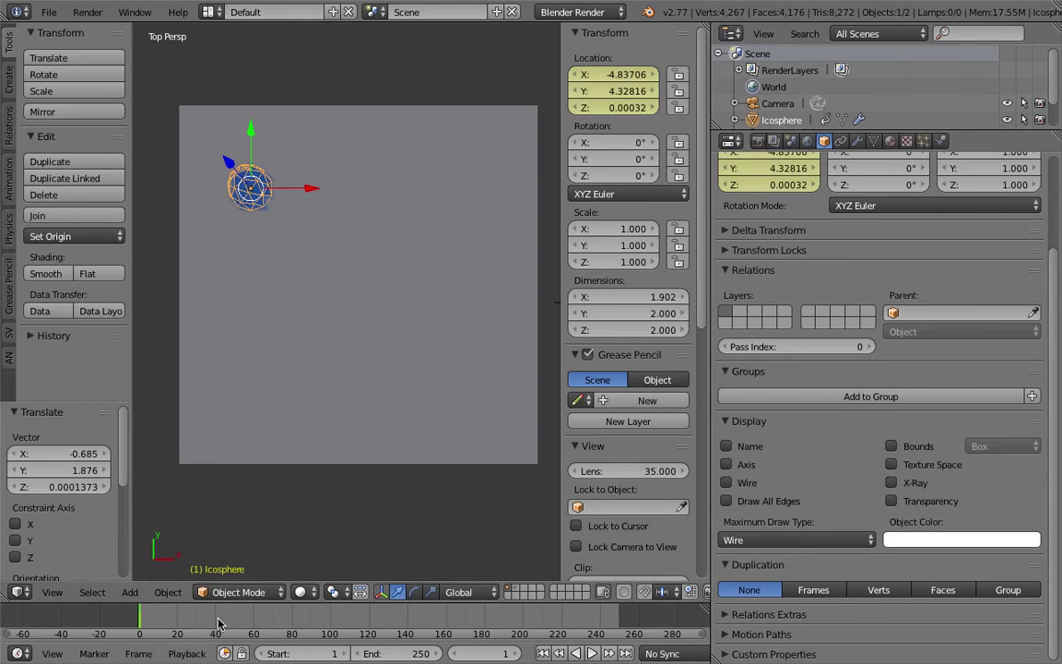
Advance playback to about frame 40, move the ico sphere to about X 1.96, Y 3.47, and insert a location keyframe
{"action": "key", "text": "alt+a"}
{"action": "key", "text": "alt+a"}
{"action": "key", "text": "g"}
{"action": "left_click", "coordinate": [444, 316]}
{"action": "key", "text": "i"}
Advance playback to frame 94, move the ico sphere to about X 1.03, Y -4.67, and insert a location keyframe
{"action": "key", "text": "alt+a"}
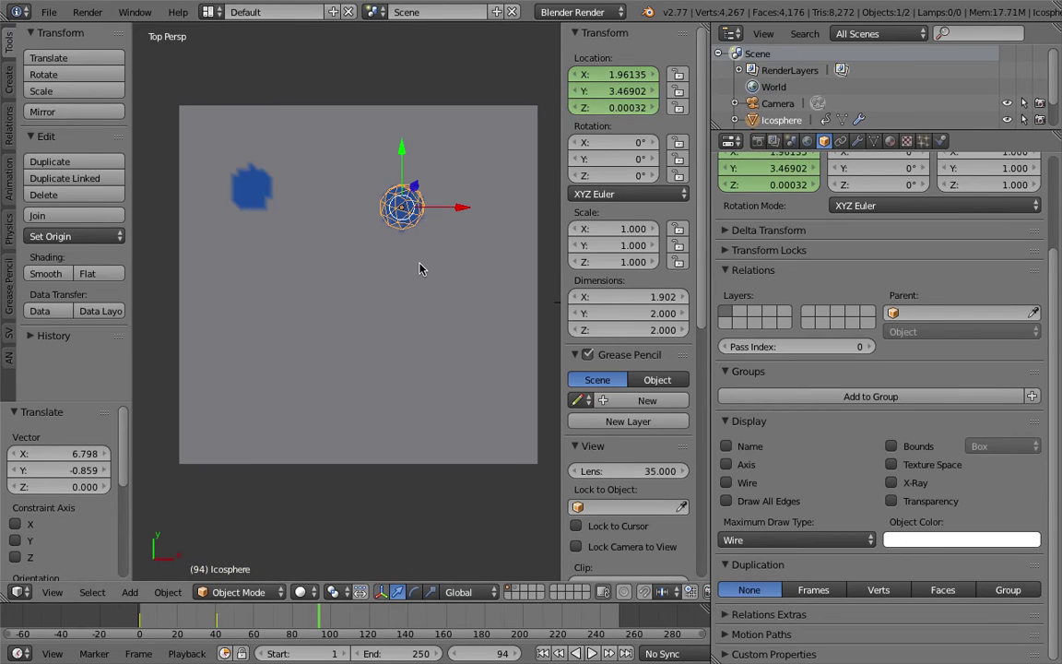
{"action": "key", "text": "g"}
{"action": "left_click", "coordinate": [399, 449]}
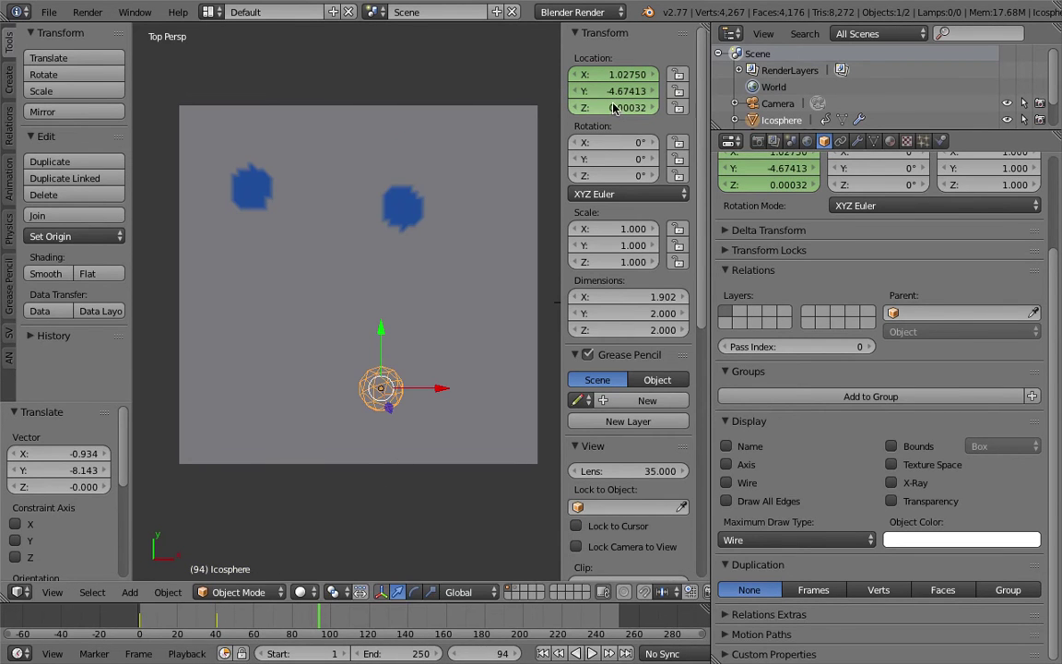
{"action": "key", "text": "i"}
Play the animation from its beginning to check the sphere's painted trail, and hide the tool shelf in a perspective view
{"action": "left_click", "coordinate": [146, 618]}
{"action": "key", "text": "alt+a"}
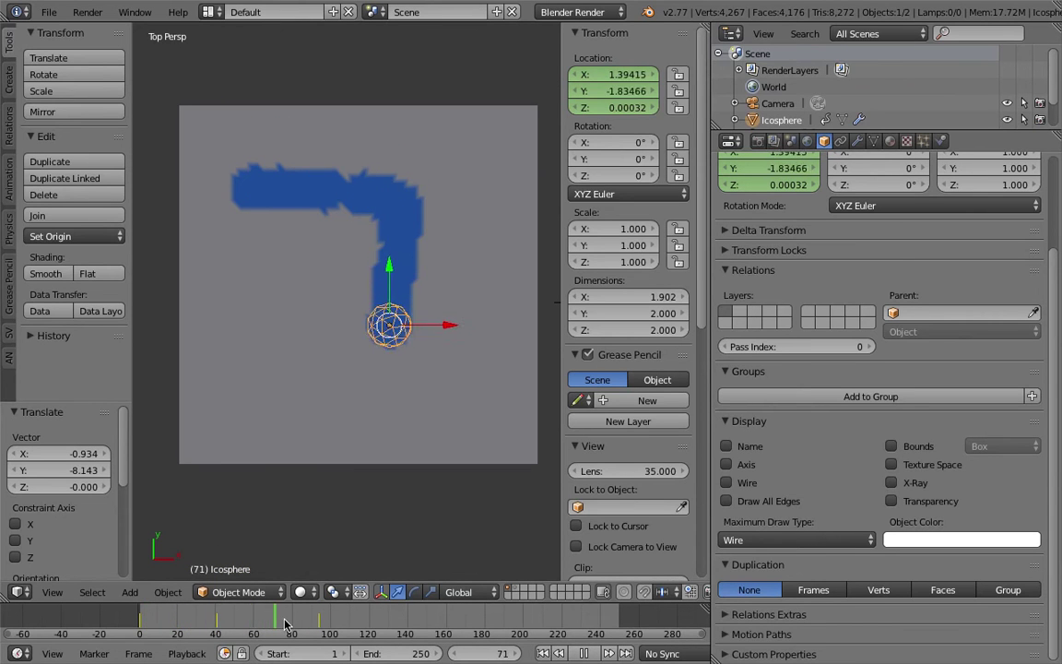
{"action": "key", "text": "alt+a"}
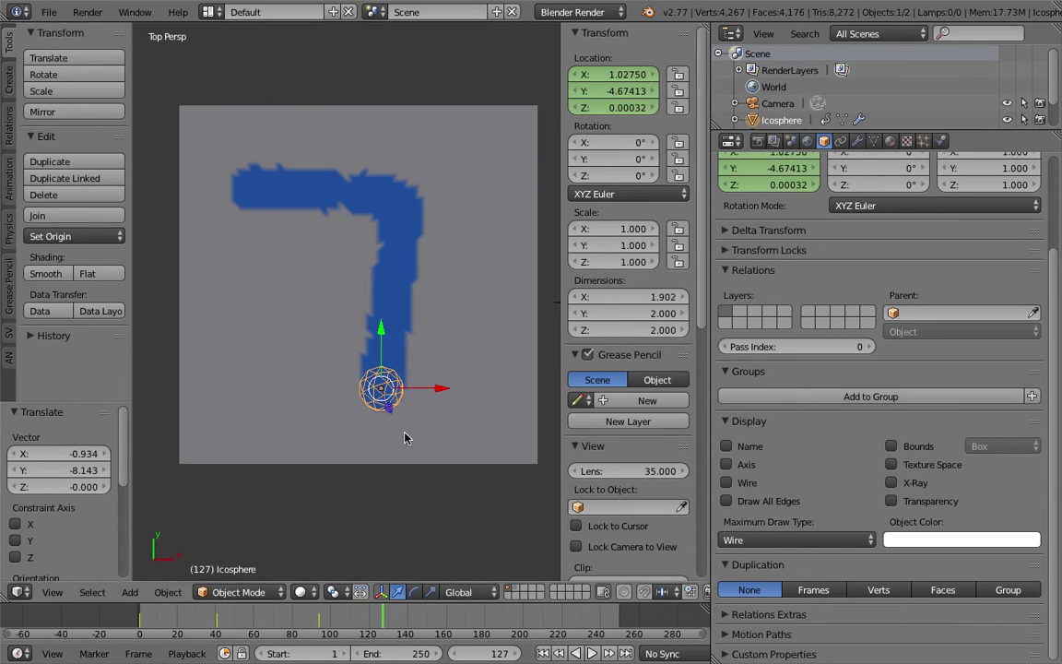
{"action": "middle_click_drag", "start_coordinate": [450, 397], "coordinate": [476, 265]}
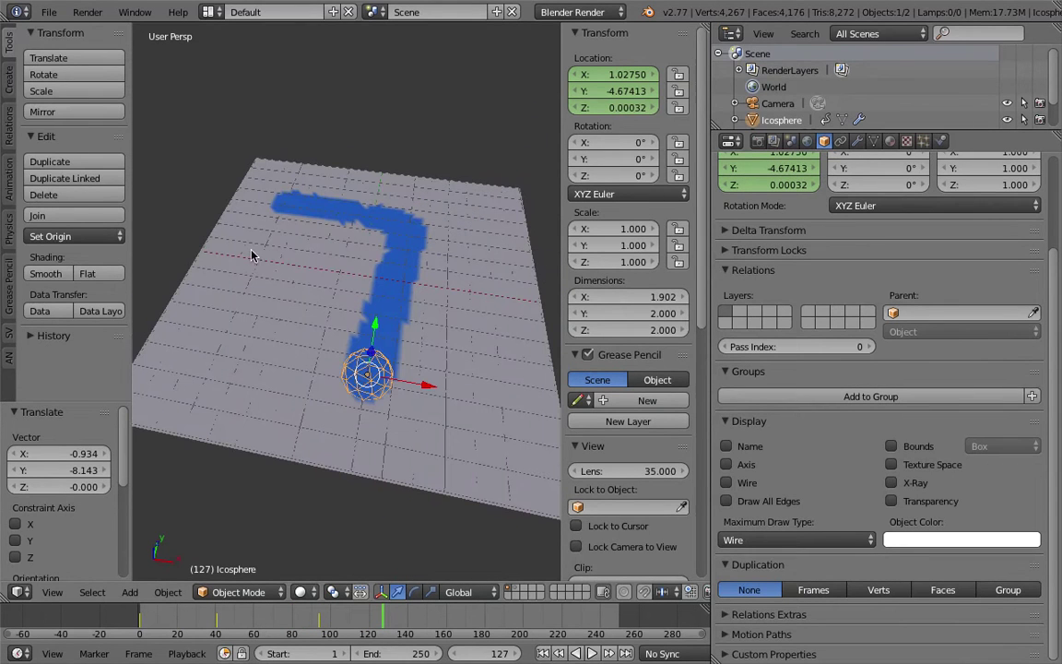
{"action": "key", "text": "t"}
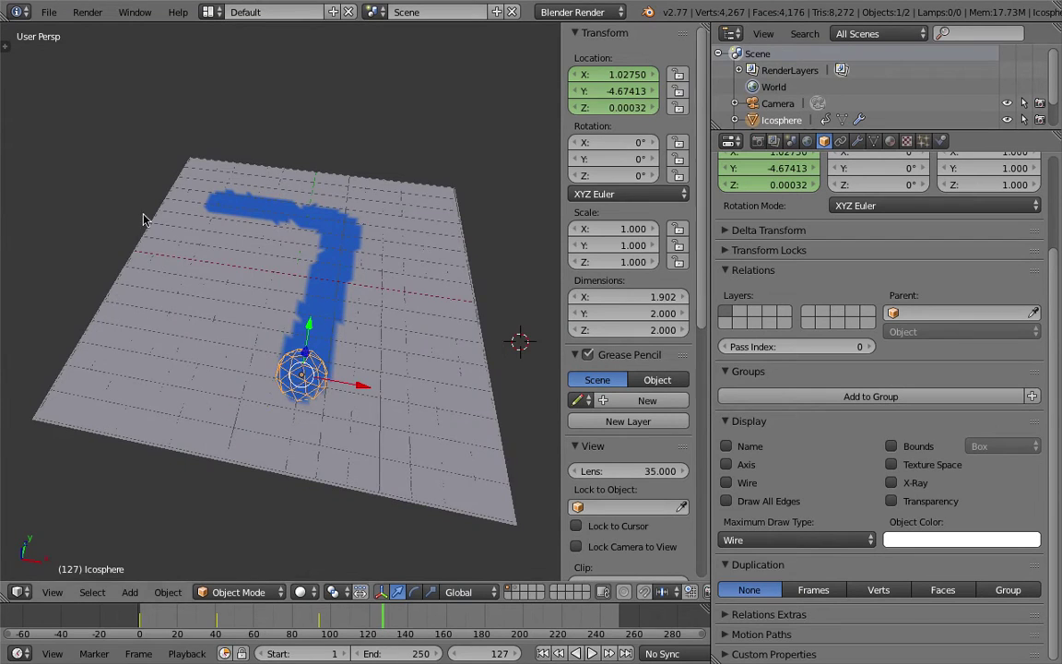
Replay the animation from its start, stop it at frame 100, and inspect the painted trail from several angles
{"action": "key", "text": "shift+Left"}
{"action": "key", "text": "alt+a"}
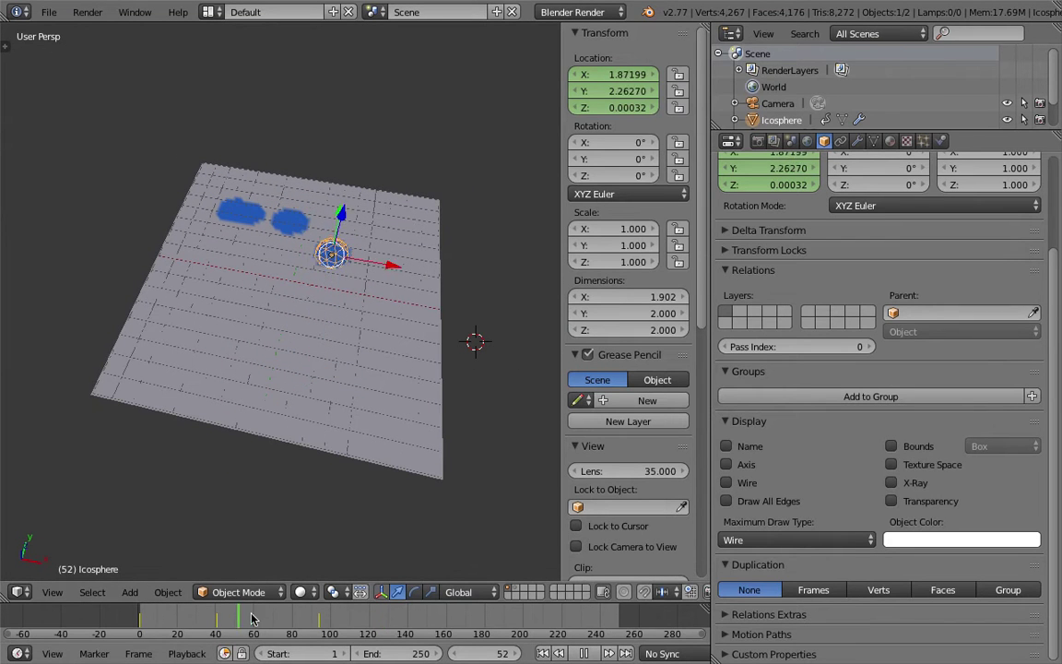
{"action": "key", "text": "alt+a"}
{"action": "middle_click_drag", "start_coordinate": [345, 302], "coordinate": [323, 319]}
{"action": "middle_click_drag", "start_coordinate": [516, 198], "coordinate": [465, 216]}
{"action": "middle_click_drag", "start_coordinate": [478, 159], "coordinate": [510, 173]}
{"action": "middle_click_drag", "start_coordinate": [425, 224], "coordinate": [361, 321]}
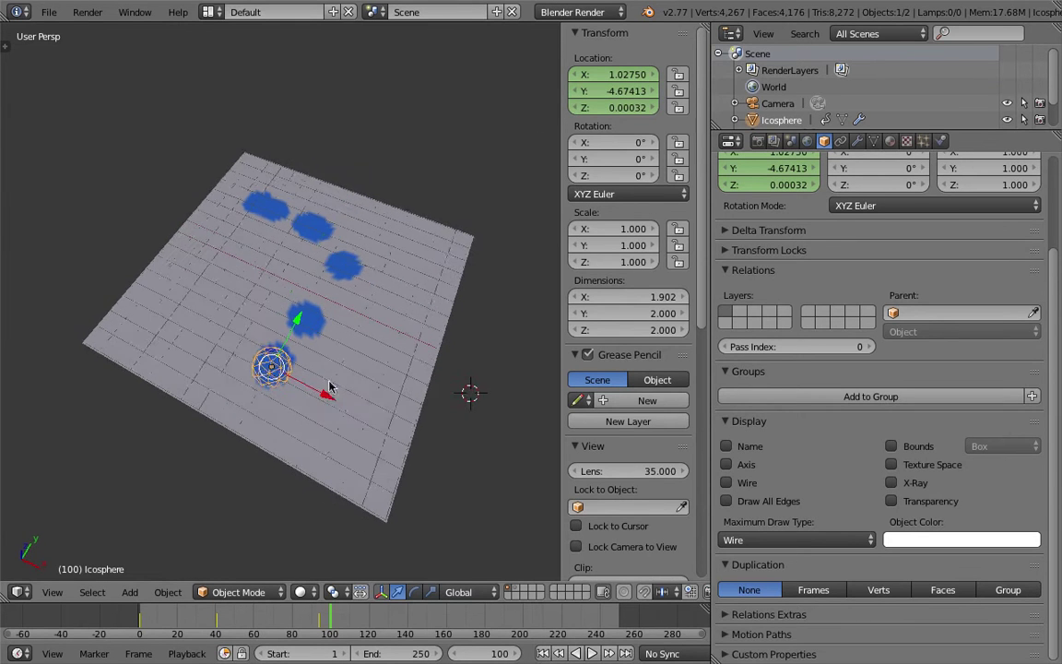
Replay the animation from its start and scrub through the frames to frame 73 to examine how the paint trail builds up
{"action": "key", "text": "shift+Left"}
{"action": "key", "text": "alt+a"}
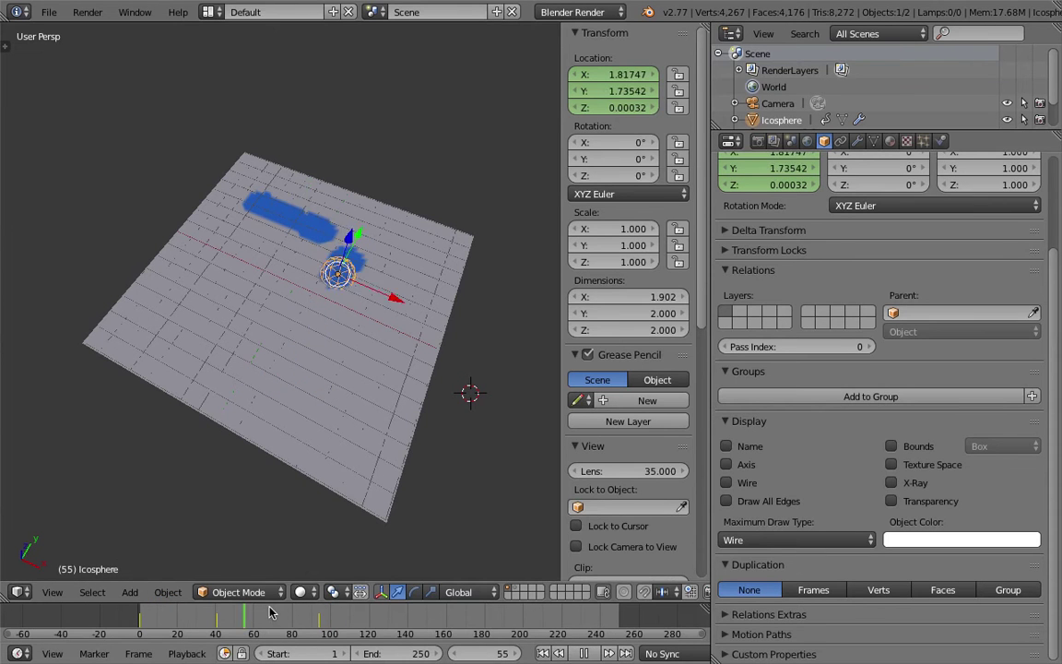
{"action": "left_click_drag", "start_coordinate": [299, 638], "coordinate": [264, 636]}
{"action": "middle_click_drag", "start_coordinate": [344, 458], "coordinate": [276, 339]}
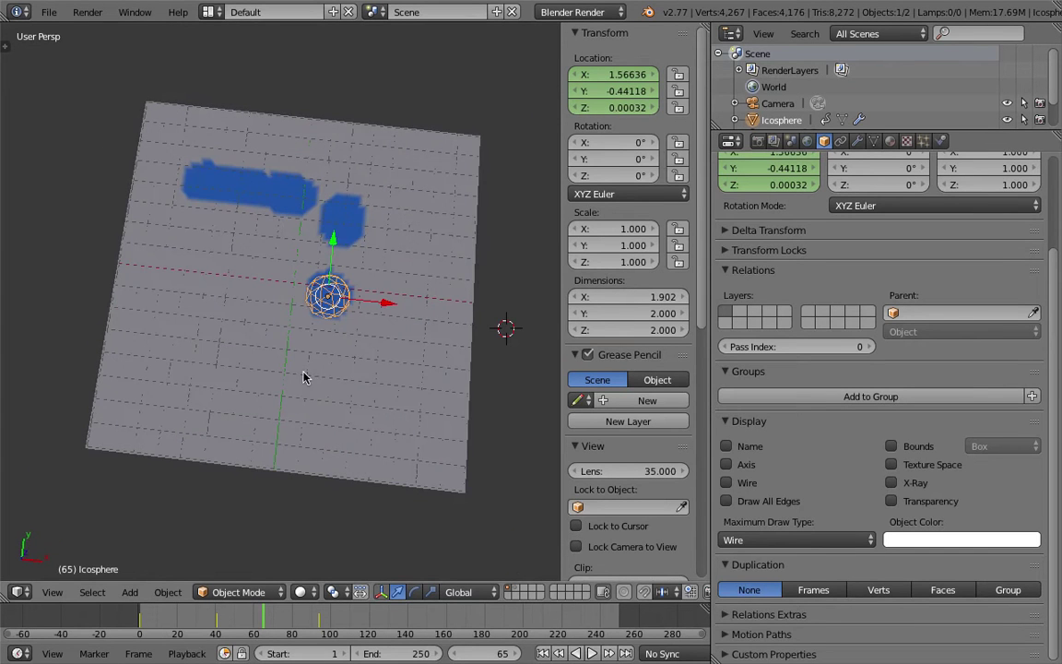
{"action": "left_click", "coordinate": [54, 592]}
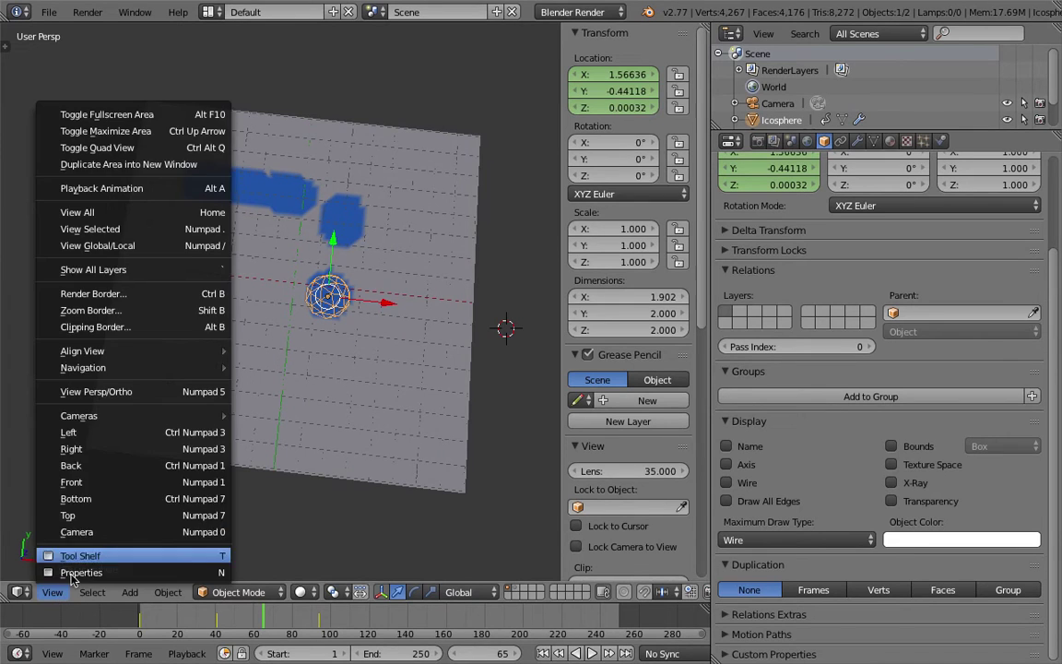
{"action": "middle_click_drag", "start_coordinate": [450, 356], "coordinate": [417, 311]}
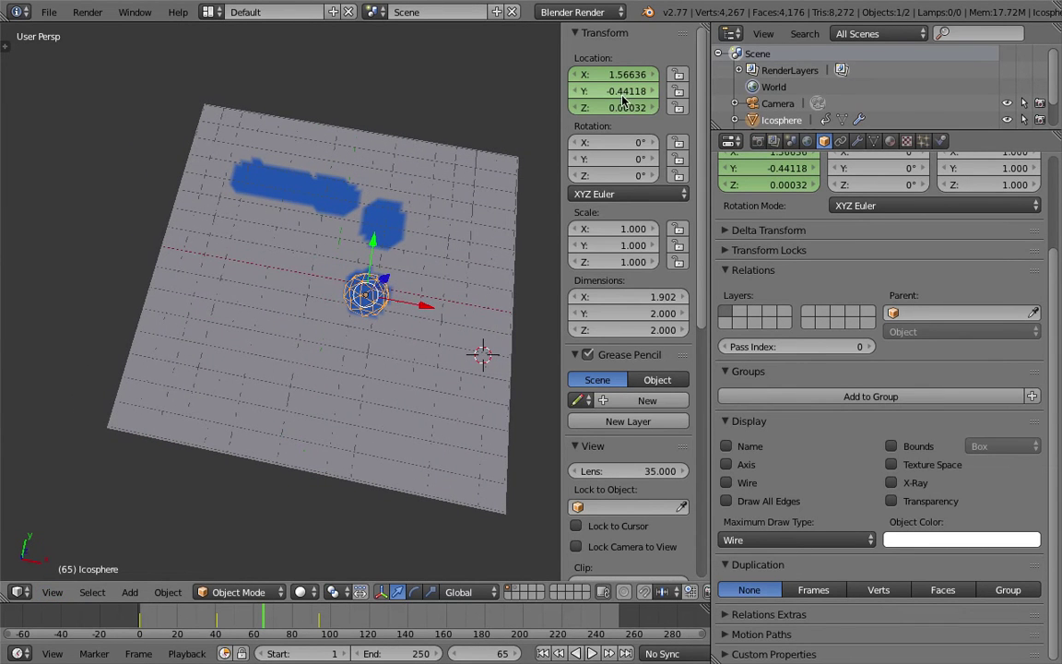
{"action": "middle_click_drag", "start_coordinate": [502, 199], "coordinate": [484, 218]}
{"action": "left_click_drag", "start_coordinate": [150, 617], "coordinate": [279, 620]}
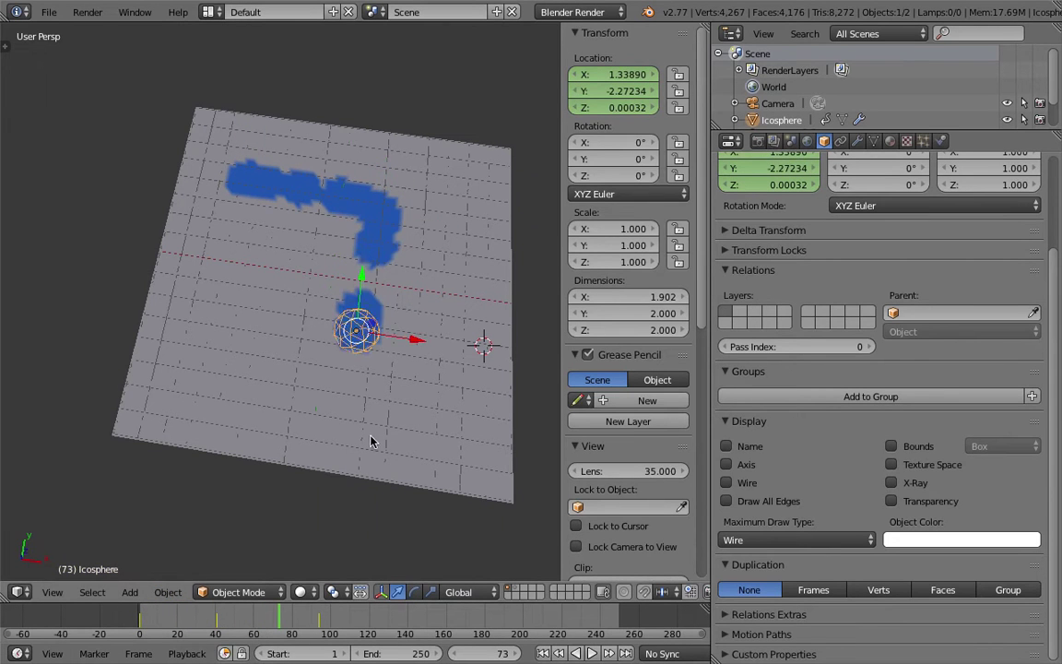
Show the ico sphere's Dynamic Paint brush settings and examine them against the painted trail on the plane
{"action": "left_click", "coordinate": [942, 141]}
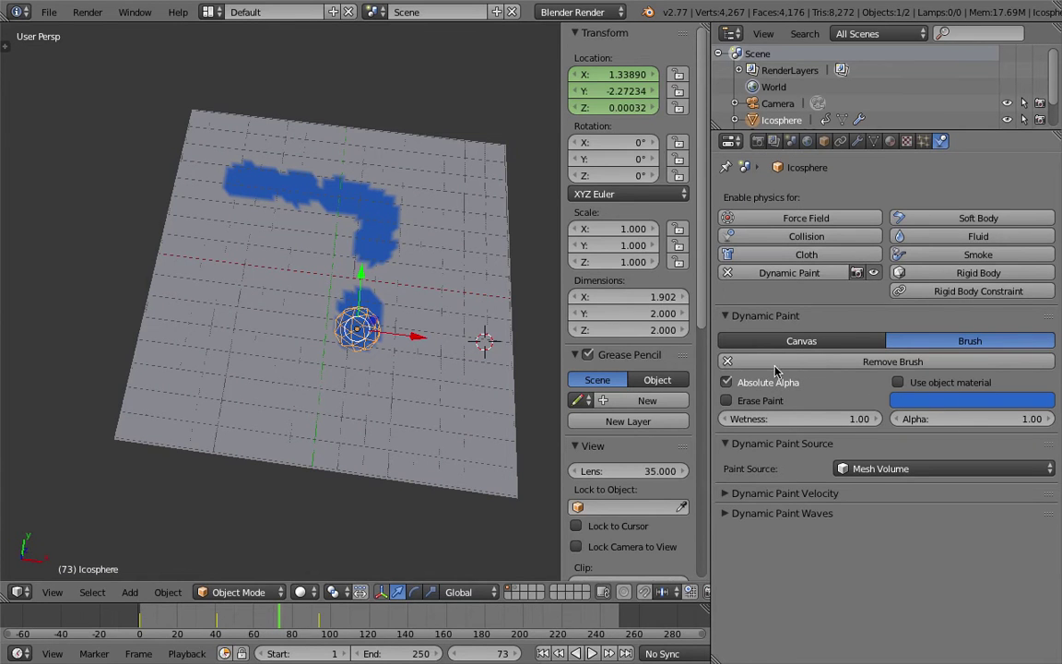
{"action": "middle_click_drag", "start_coordinate": [358, 251], "coordinate": [361, 251]}
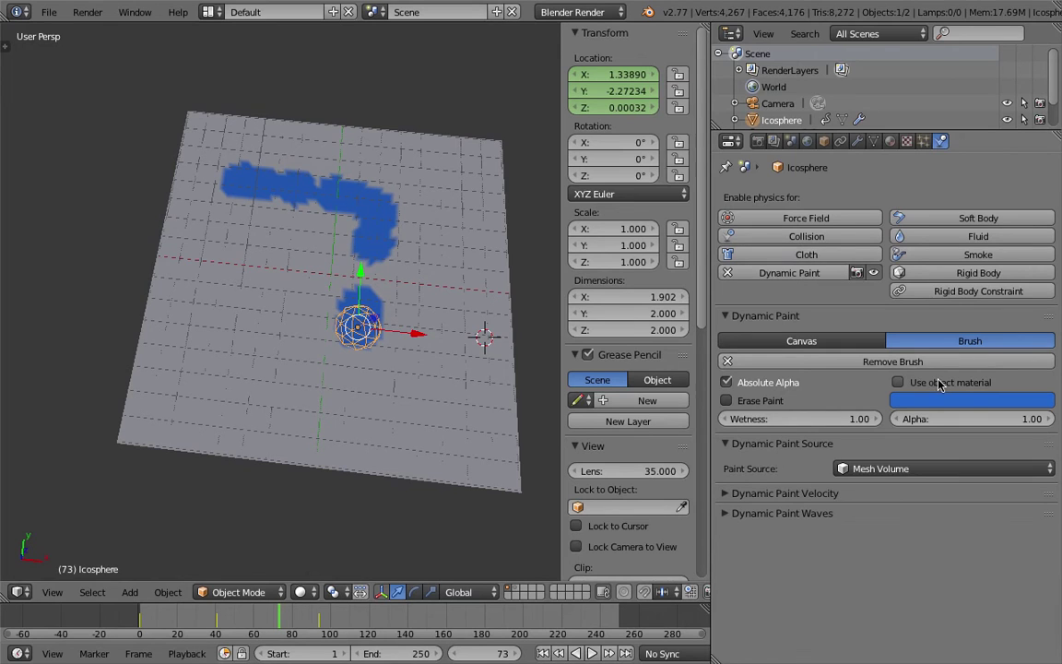
{"action": "middle_click_drag", "start_coordinate": [420, 296], "coordinate": [444, 300]}
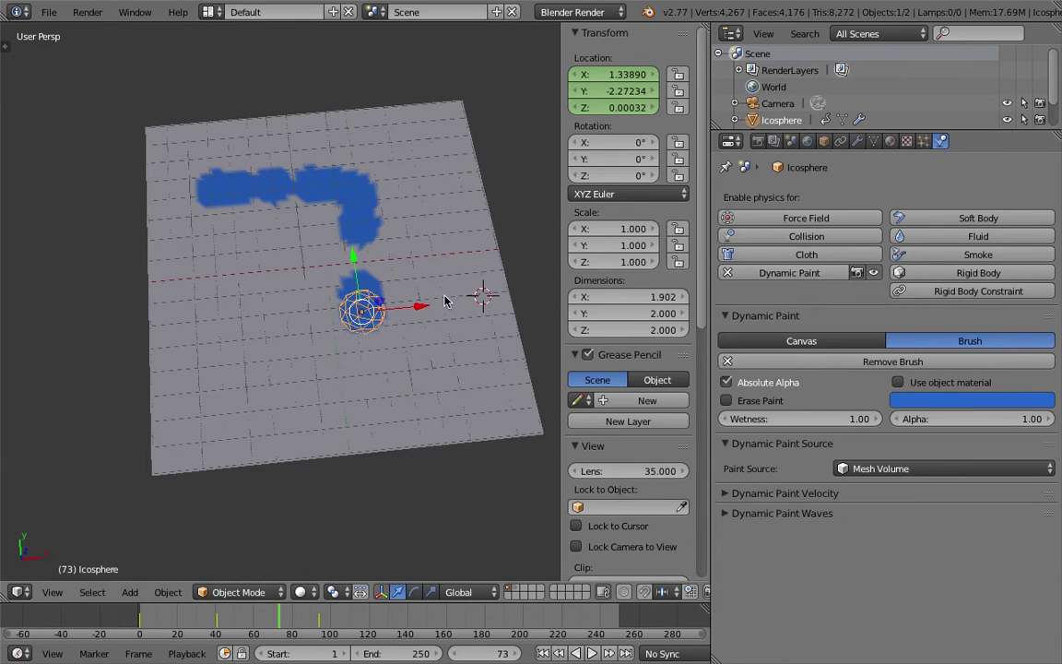
{"action": "middle_click_drag", "start_coordinate": [376, 325], "coordinate": [368, 325]}
{"action": "middle_click_drag", "start_coordinate": [329, 263], "coordinate": [360, 284]}
{"action": "middle_click_drag", "start_coordinate": [437, 315], "coordinate": [479, 304]}
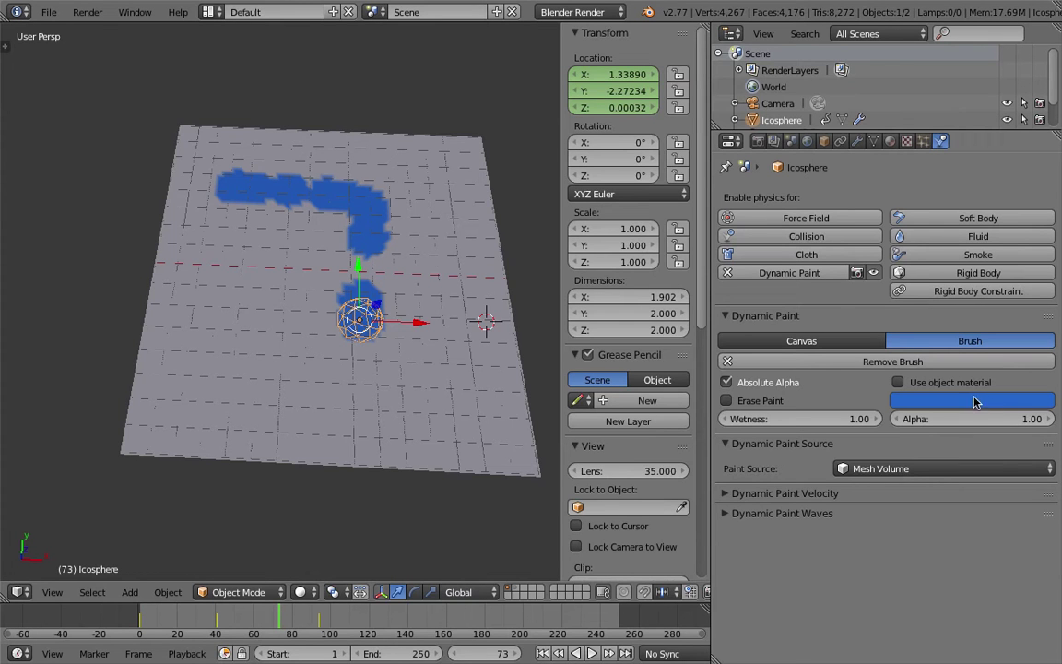
{"action": "middle_click_drag", "start_coordinate": [499, 302], "coordinate": [495, 322]}
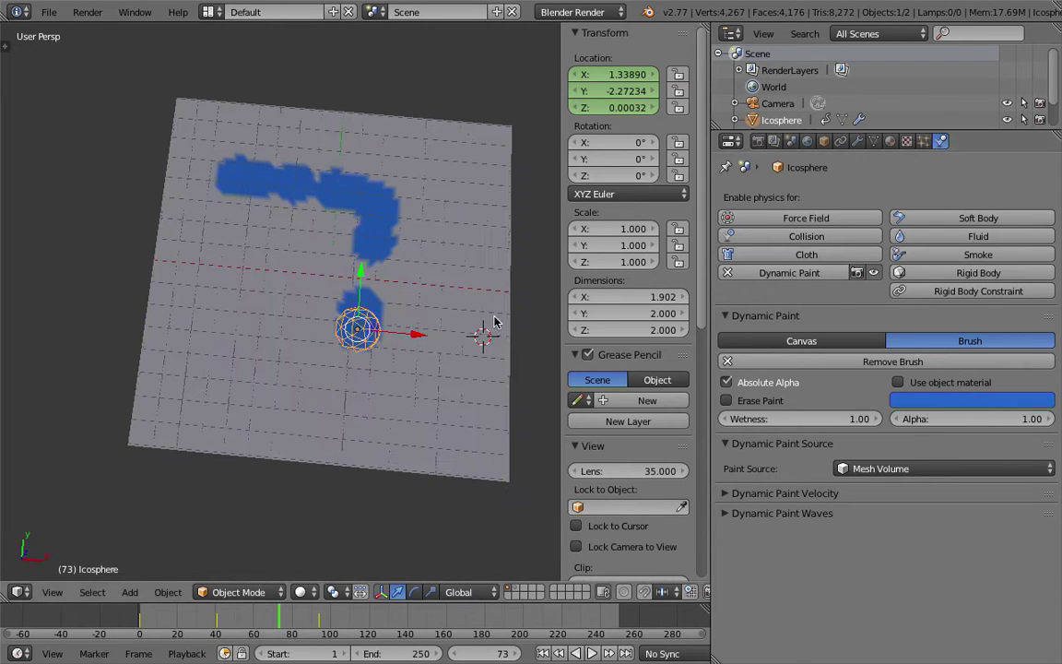
{"action": "mouse_move", "coordinate": [434, 304]}
{"action": "middle_mouse_down"}
{"action": "mouse_move", "coordinate": [410, 261]}
{"action": "mouse_move", "coordinate": [399, 323]}
{"action": "mouse_move", "coordinate": [420, 325]}
{"action": "middle_mouse_up"}
Change the brush's paint color to crimson red and play the animation from near its start to frame 87
{"action": "left_click", "coordinate": [965, 403]}
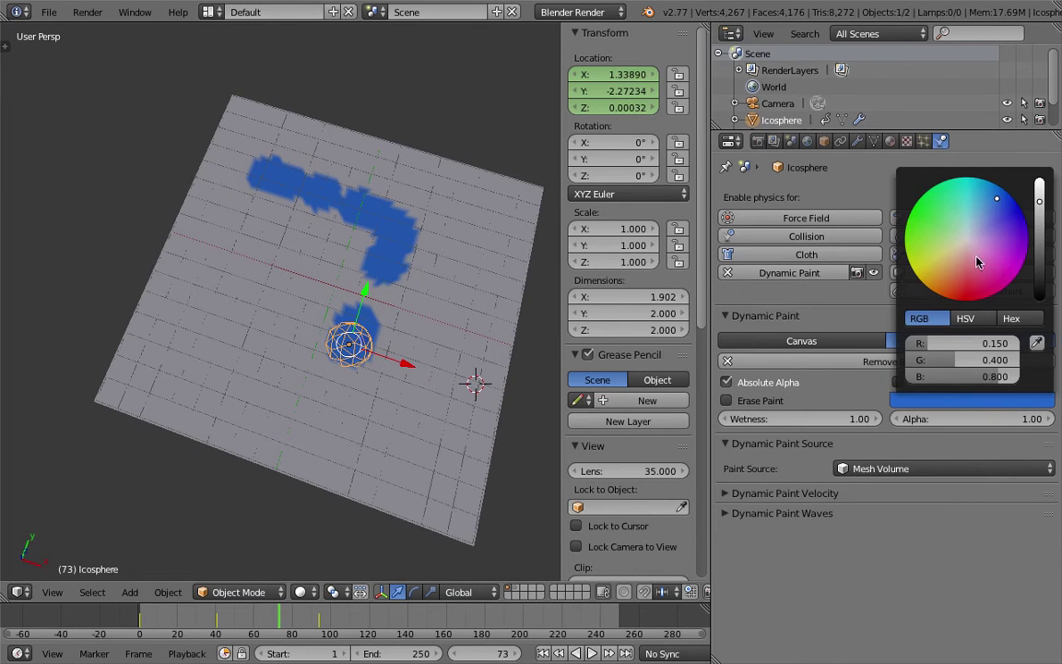
{"action": "left_click_drag", "start_coordinate": [978, 263], "coordinate": [978, 296]}
{"action": "left_click", "coordinate": [145, 620]}
{"action": "key", "text": "alt+a"}
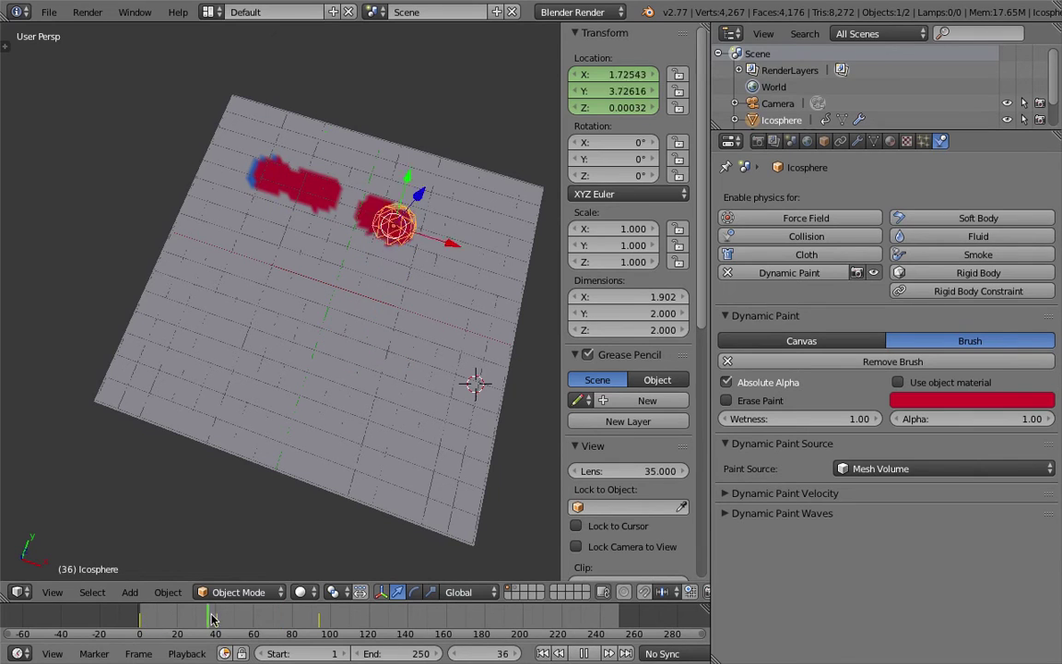
{"action": "key", "text": "alt+a"}
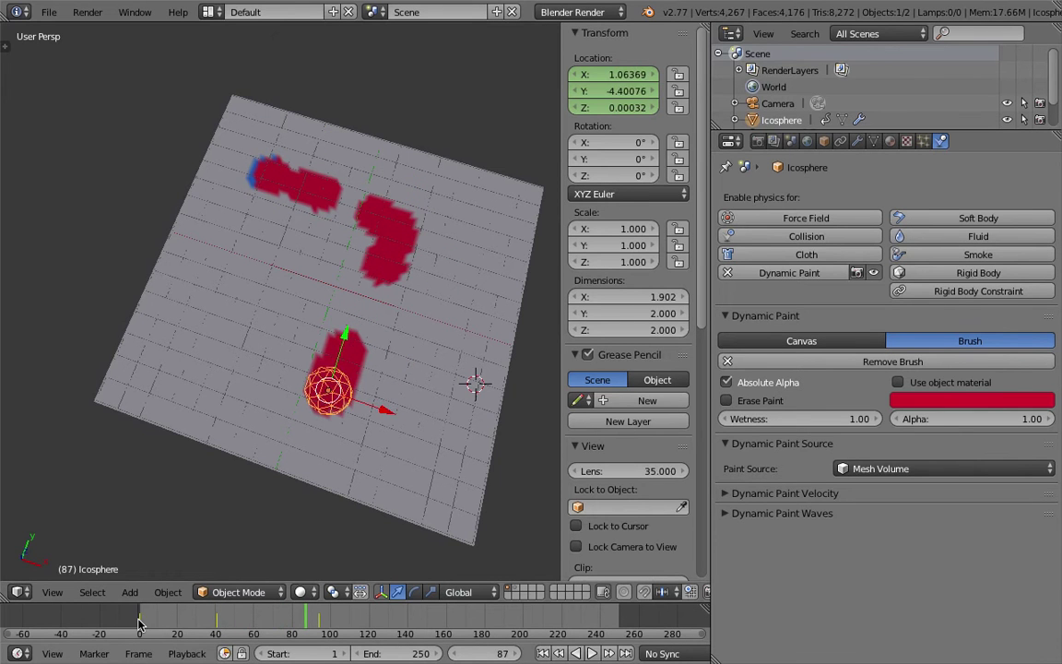
Play the animation from frame 0, and restart it near the beginning to check the red trail
{"action": "left_click", "coordinate": [140, 624]}
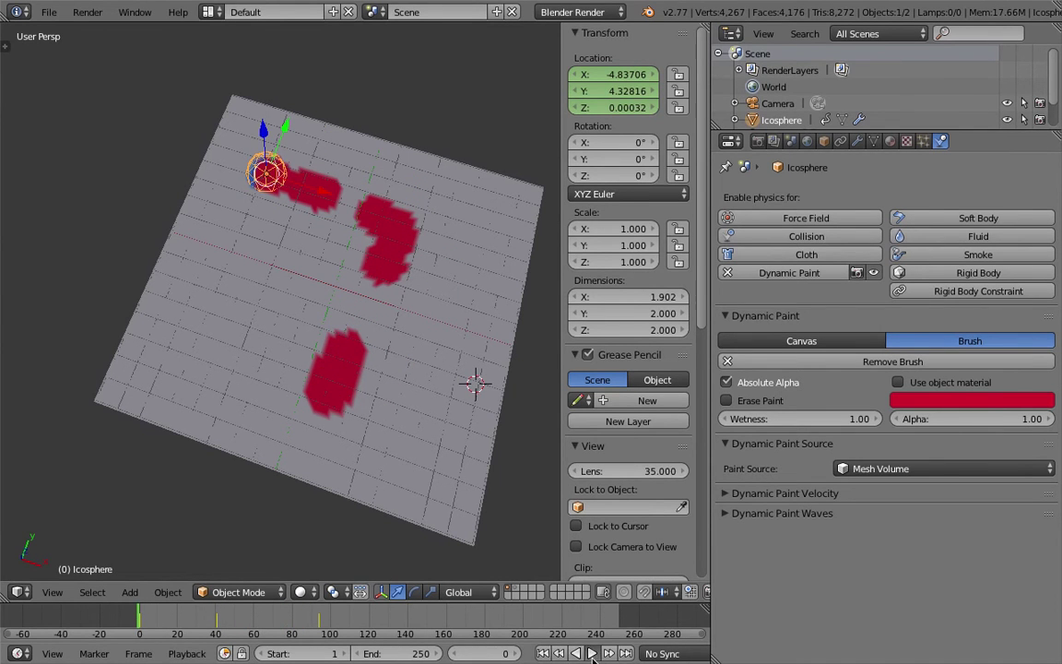
{"action": "left_click", "coordinate": [591, 653]}
{"action": "middle_click_drag", "start_coordinate": [379, 375], "coordinate": [303, 291]}
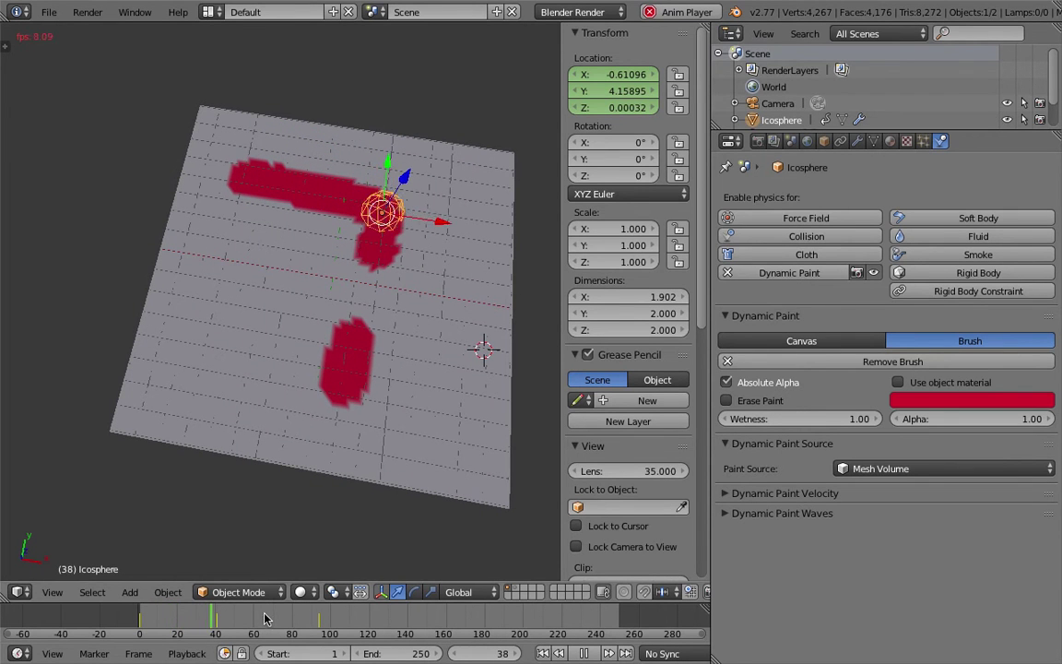
{"action": "left_click", "coordinate": [146, 620]}
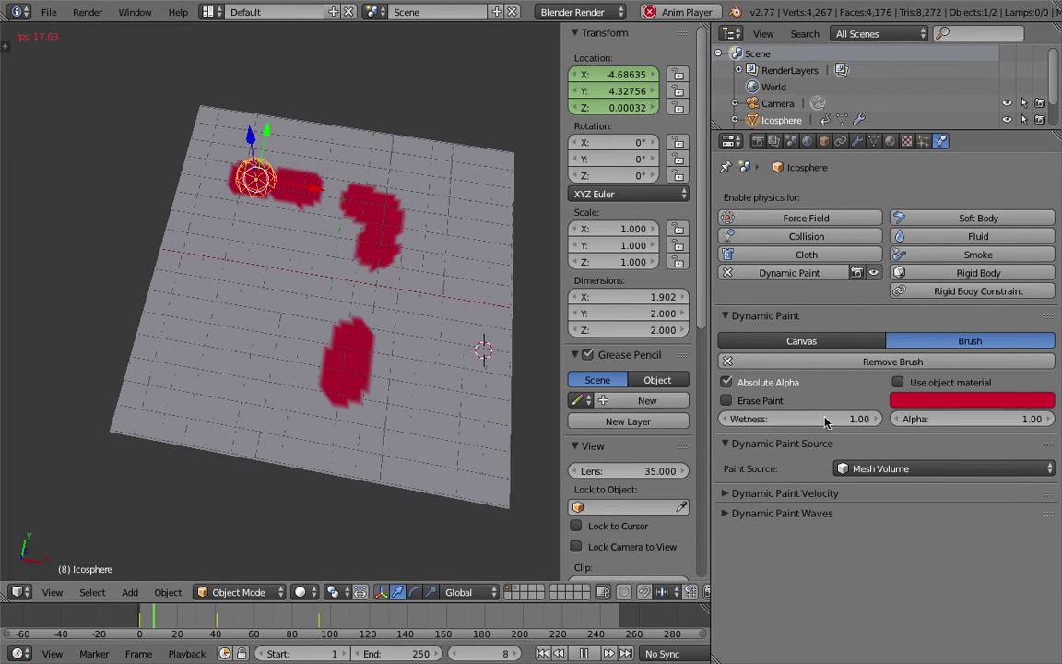
Shift the brush's paint color through several hues to bright green during playback, and stop at frame 99
{"action": "left_click", "coordinate": [899, 400]}
{"action": "left_click", "coordinate": [932, 254]}
{"action": "mouse_move", "coordinate": [931, 254]}
{"action": "left_mouse_down"}
{"action": "mouse_move", "coordinate": [979, 199]}
{"action": "mouse_move", "coordinate": [1002, 214]}
{"action": "mouse_move", "coordinate": [1009, 244]}
{"action": "mouse_move", "coordinate": [995, 270]}
{"action": "mouse_move", "coordinate": [957, 281]}
{"action": "mouse_move", "coordinate": [918, 241]}
{"action": "left_mouse_up"}
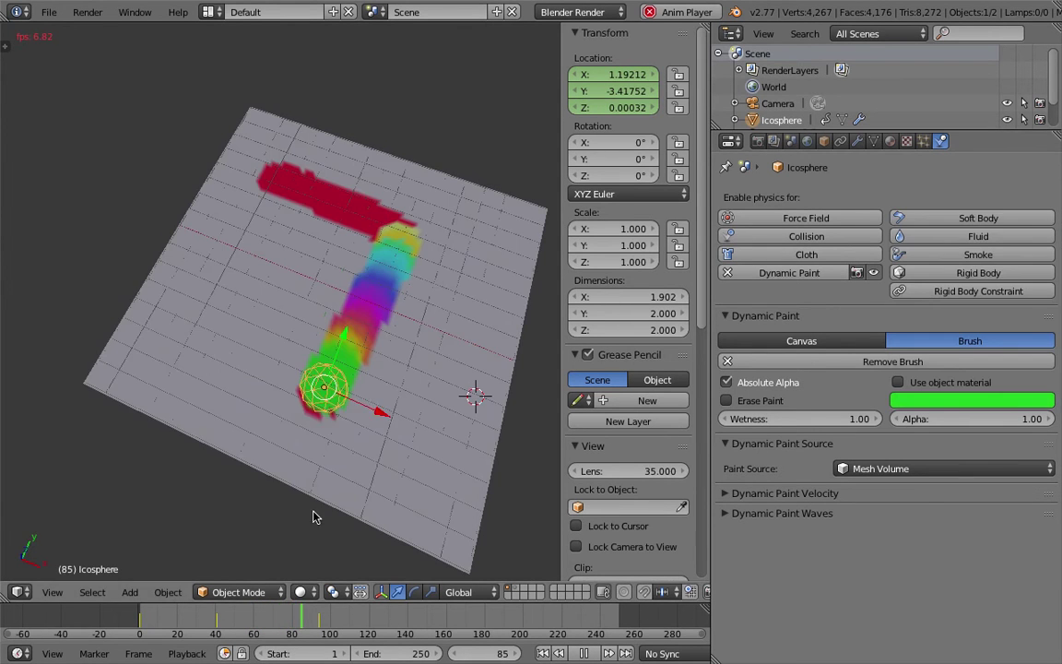
{"action": "left_click", "coordinate": [583, 654]}
Scrub the animation from the start to frame 58 and inspect the paint stamps on the plane
{"action": "middle_click_drag", "start_coordinate": [355, 391], "coordinate": [308, 220]}
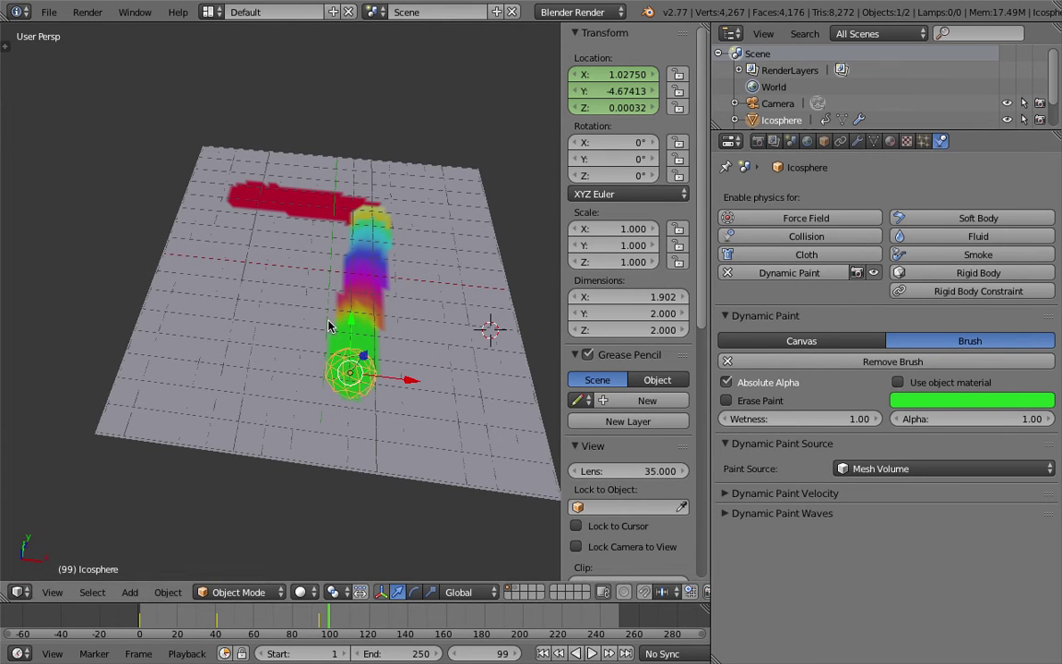
{"action": "middle_click_drag", "start_coordinate": [362, 285], "coordinate": [378, 266]}
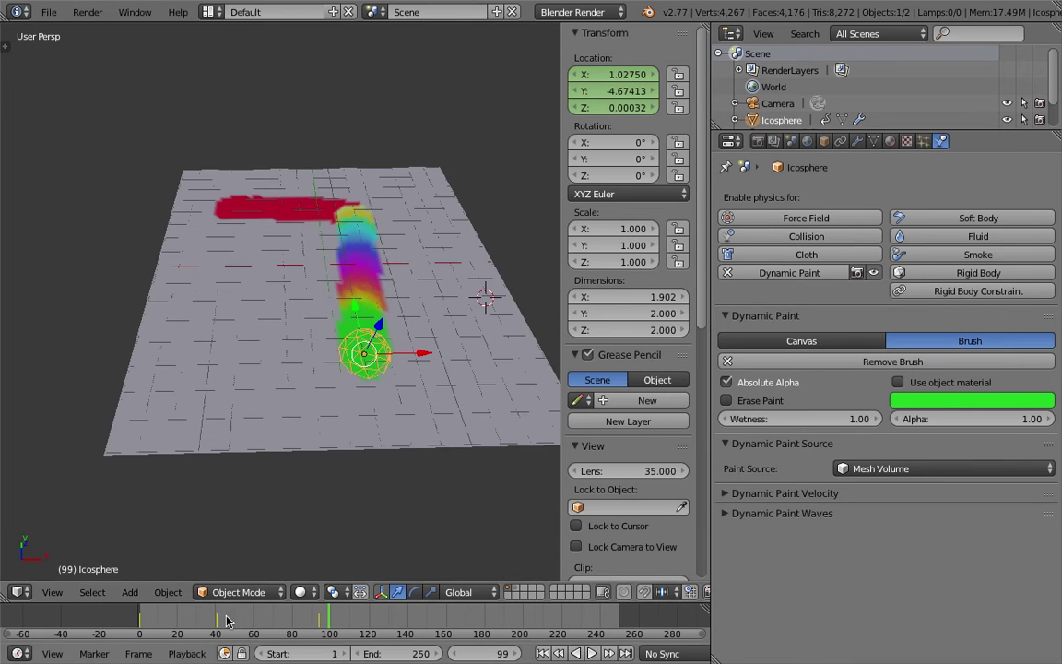
{"action": "left_click_drag", "start_coordinate": [145, 625], "coordinate": [250, 620]}
{"action": "mouse_move", "coordinate": [342, 401]}
{"action": "middle_mouse_down"}
{"action": "mouse_move", "coordinate": [147, 402]}
{"action": "mouse_move", "coordinate": [336, 409]}
{"action": "mouse_move", "coordinate": [310, 316]}
{"action": "mouse_move", "coordinate": [495, 287]}
{"action": "middle_mouse_up"}
{"action": "mouse_move", "coordinate": [563, 266]}
{"action": "left_mouse_down"}
{"action": "mouse_move", "coordinate": [581, 267]}
{"action": "mouse_move", "coordinate": [551, 269]}
{"action": "left_mouse_up"}
{"action": "middle_click_drag", "start_coordinate": [472, 274], "coordinate": [394, 274]}
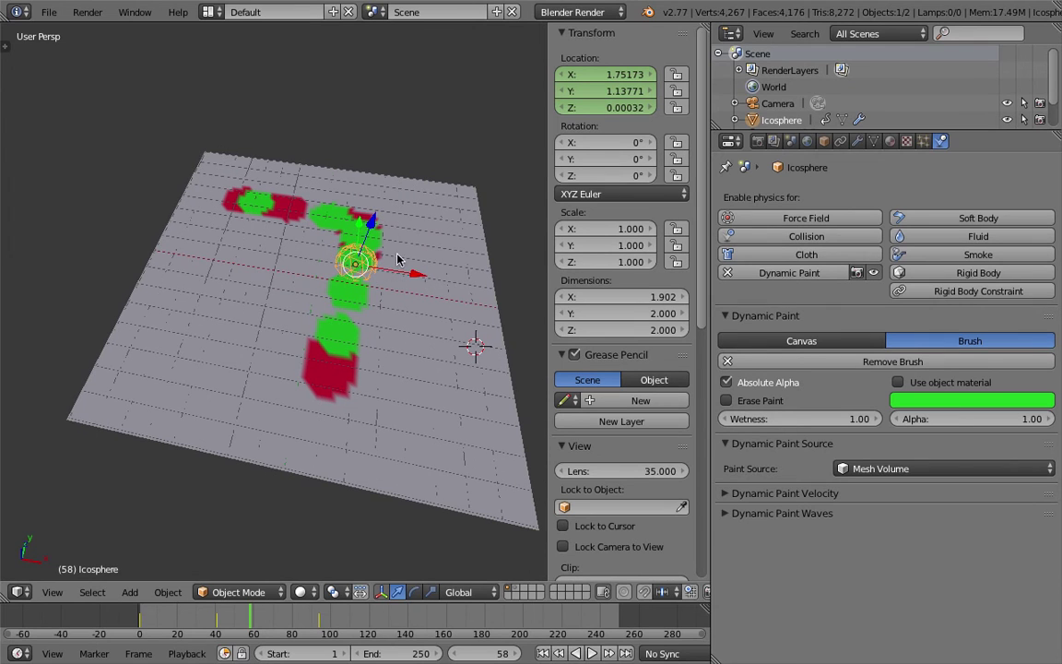
{"action": "middle_click_drag", "start_coordinate": [391, 265], "coordinate": [443, 261]}
Select the plane and examine its Dynamic Paint canvas output layers and the dp_paintmap entry in its vertex colors
{"action": "right_click", "coordinate": [411, 232]}
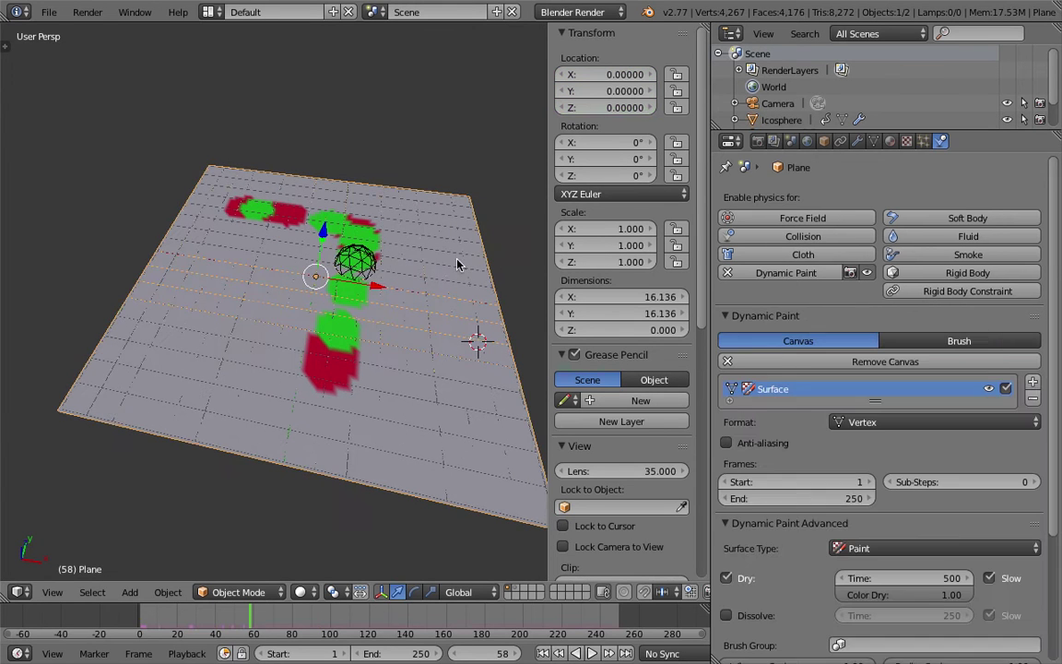
{"action": "scroll", "coordinate": [1058, 449], "scroll_direction": "down", "scroll_amount": 2}
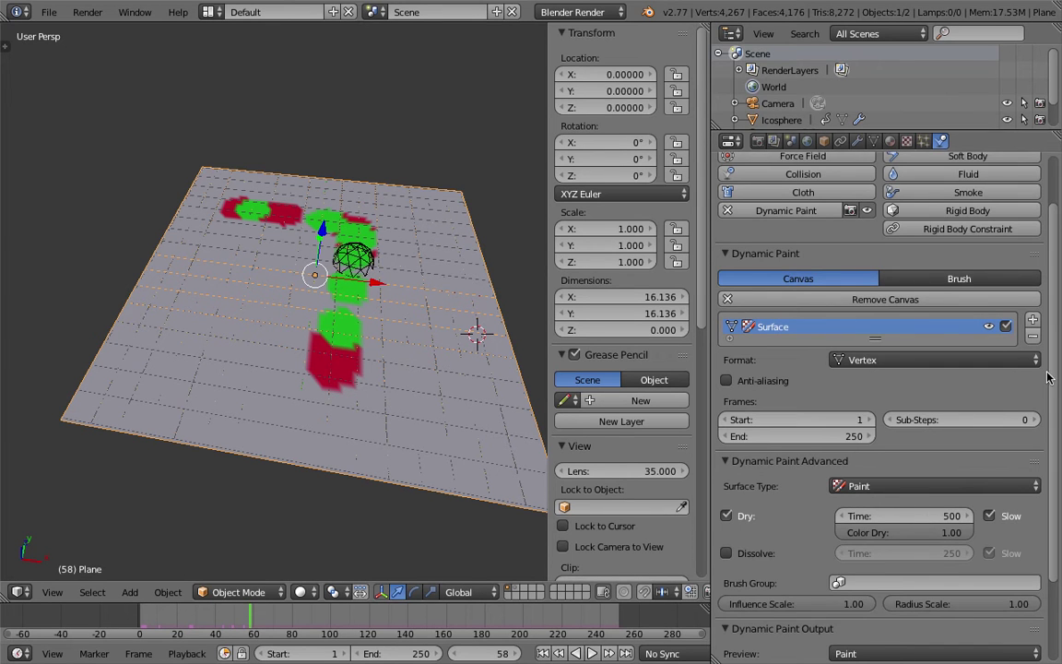
{"action": "scroll", "coordinate": [1060, 514], "scroll_direction": "down", "scroll_amount": 2}
{"action": "scroll", "coordinate": [1059, 514], "scroll_direction": "down", "scroll_amount": 1}
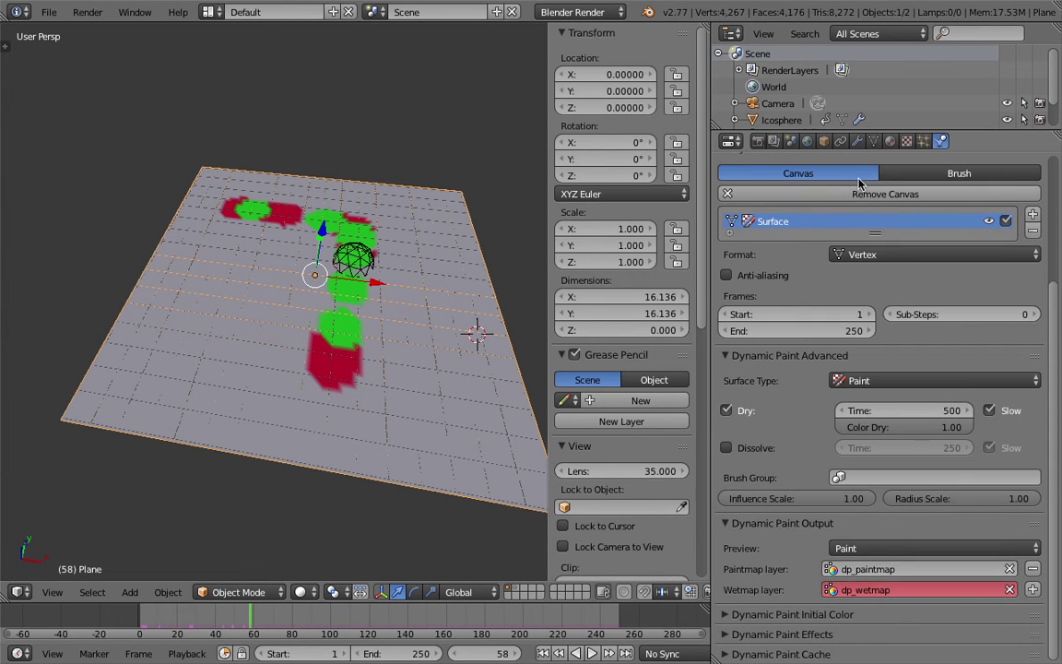
{"action": "left_click", "coordinate": [873, 141]}
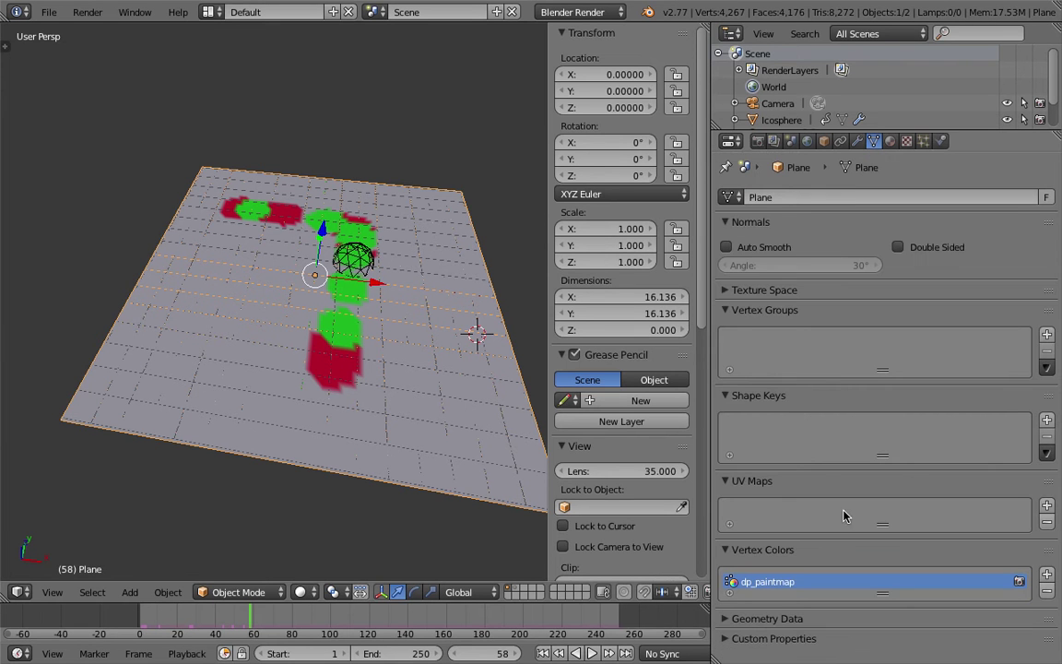
{"action": "middle_click_drag", "start_coordinate": [425, 369], "coordinate": [397, 369]}
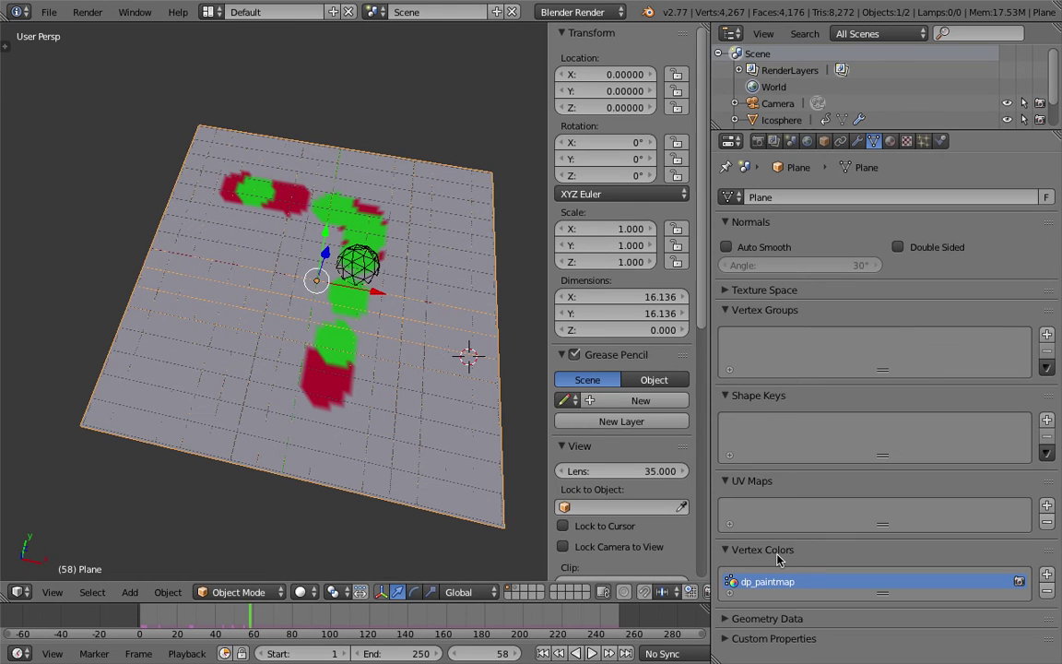
{"action": "middle_click_drag", "start_coordinate": [437, 368], "coordinate": [514, 308]}
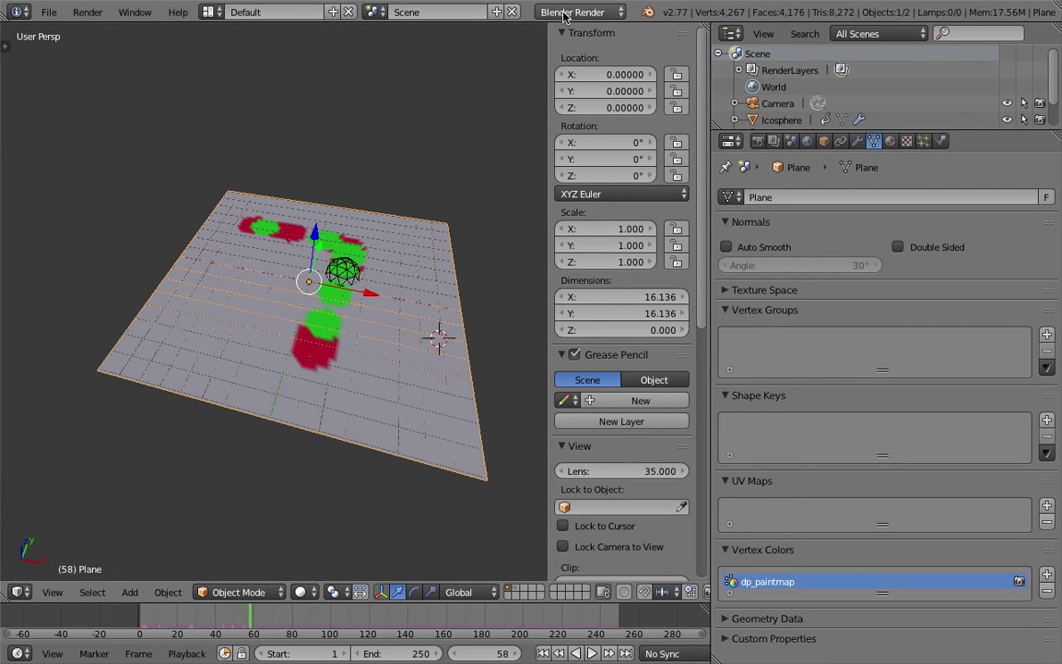
Review the available render engines, keep Blender Render, and view the painted plane alongside its vertex color layer
{"action": "left_click", "coordinate": [616, 13]}
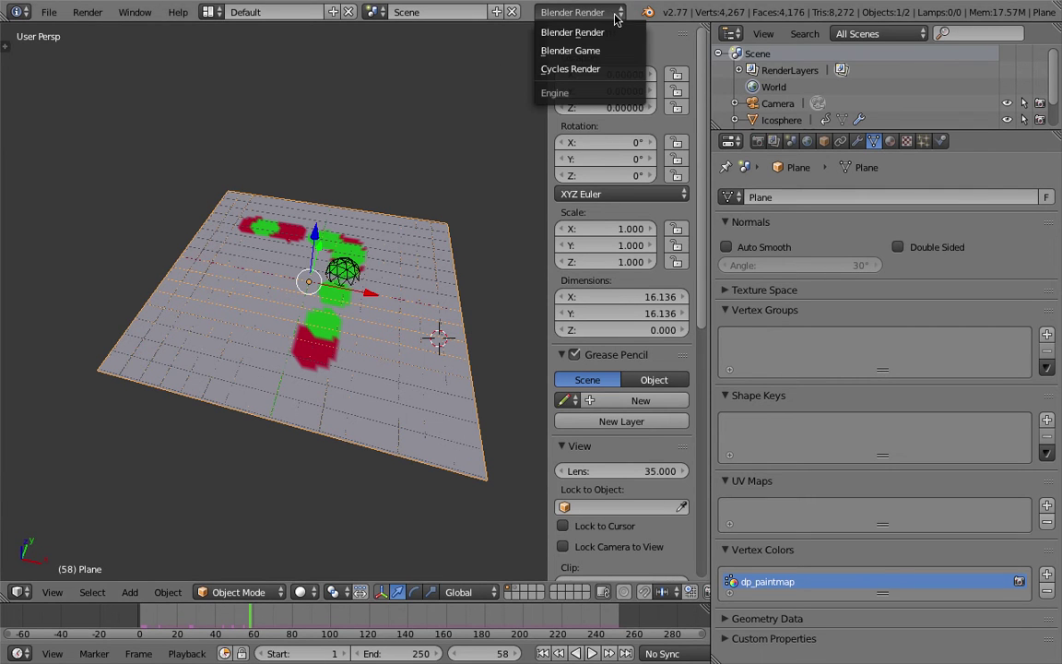
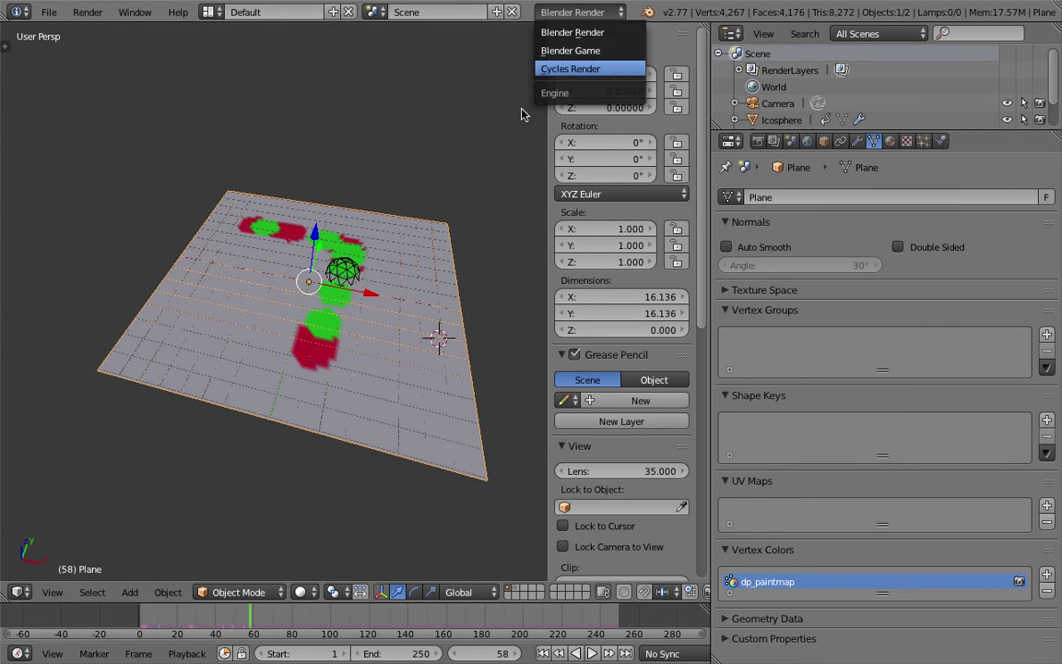
{"action": "left_click", "coordinate": [569, 39]}
{"action": "middle_click_drag", "start_coordinate": [365, 271], "coordinate": [387, 266]}
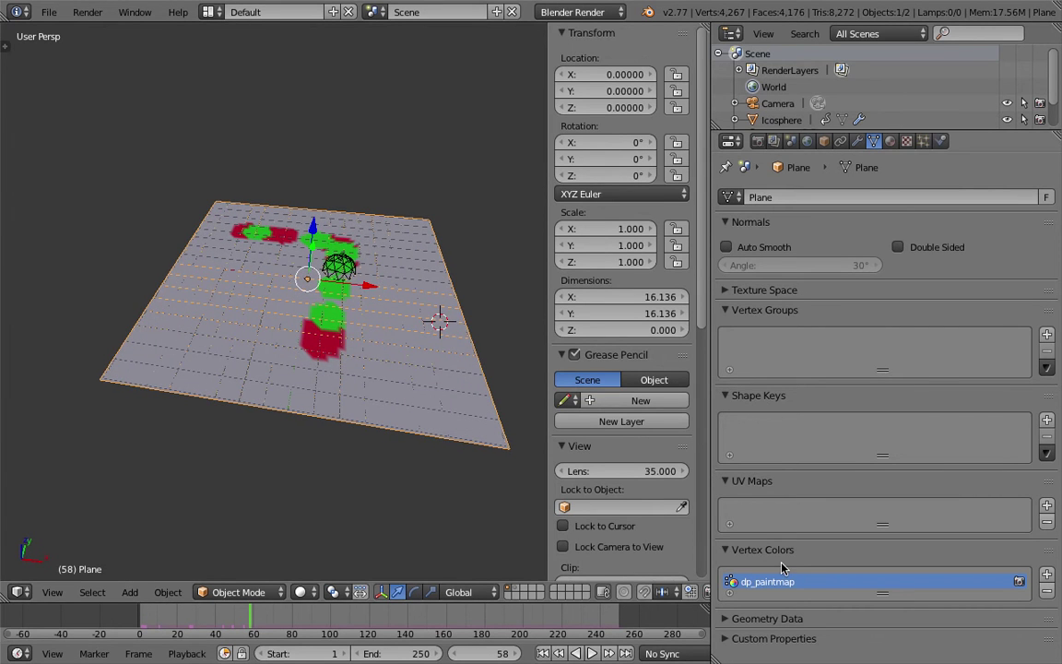
{"action": "middle_click_drag", "start_coordinate": [332, 314], "coordinate": [293, 318]}
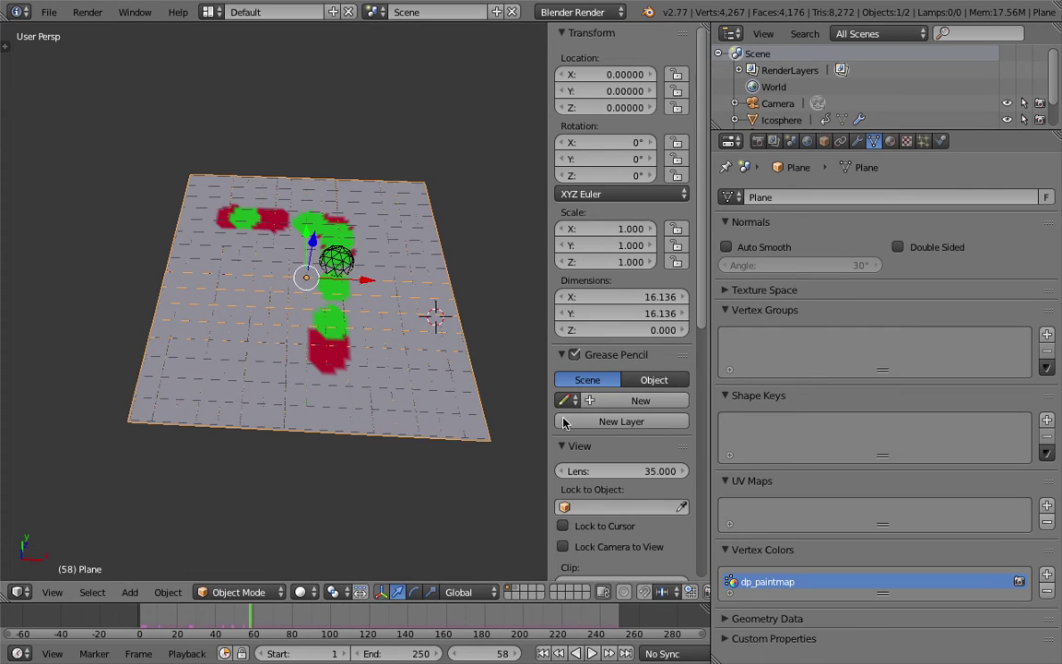
{"action": "left_click", "coordinate": [583, 12]}
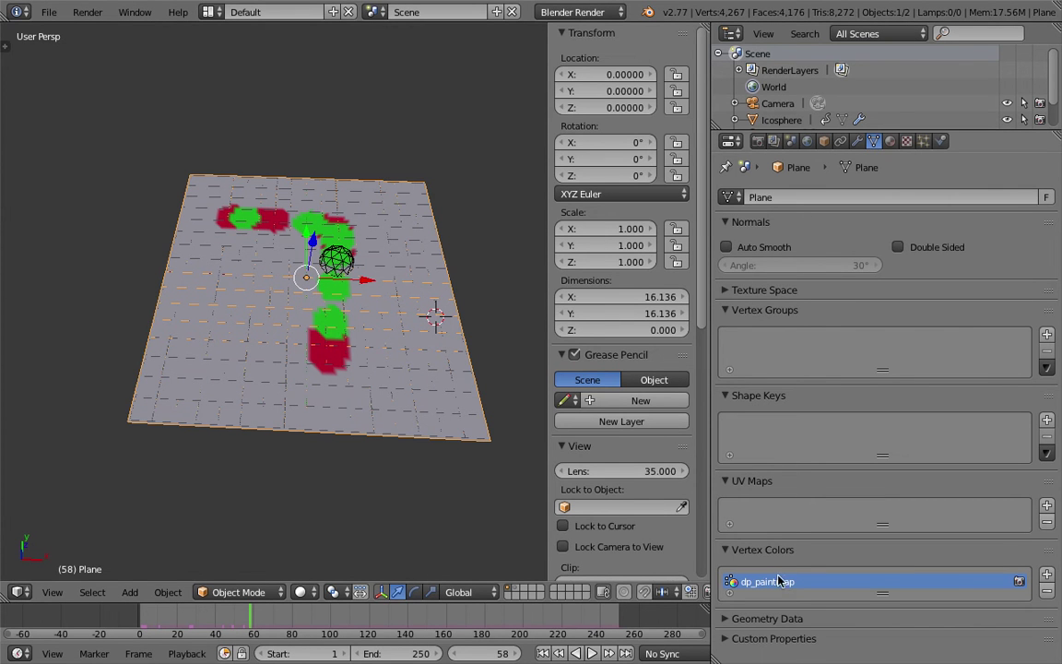
{"action": "scroll", "coordinate": [356, 293], "scroll_direction": "up", "scroll_amount": 2}
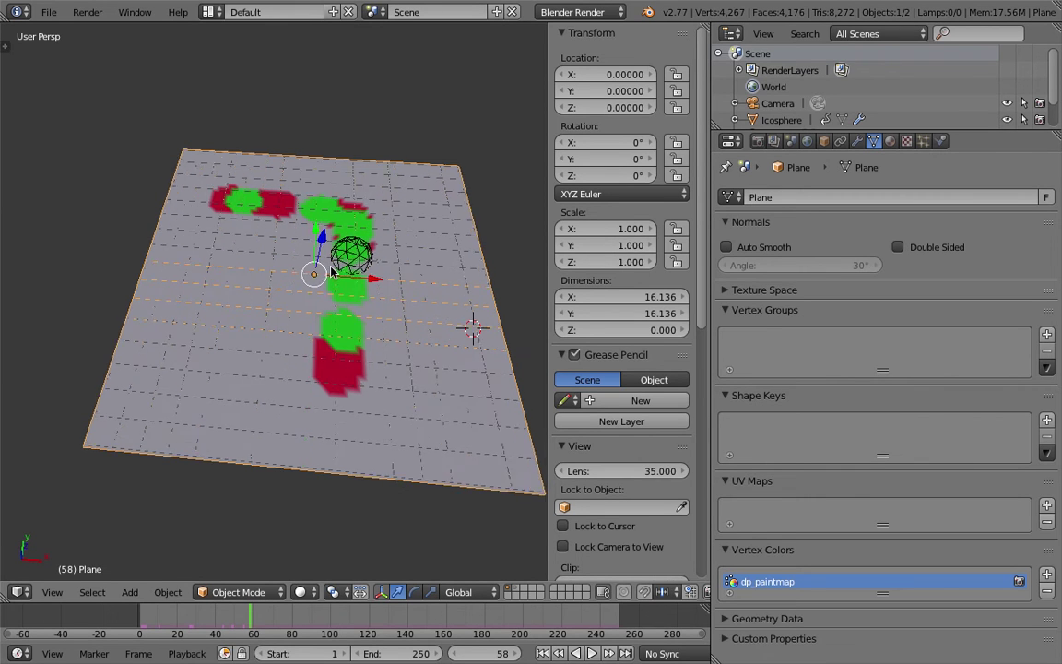
{"action": "middle_click_drag", "start_coordinate": [339, 278], "coordinate": [352, 278]}
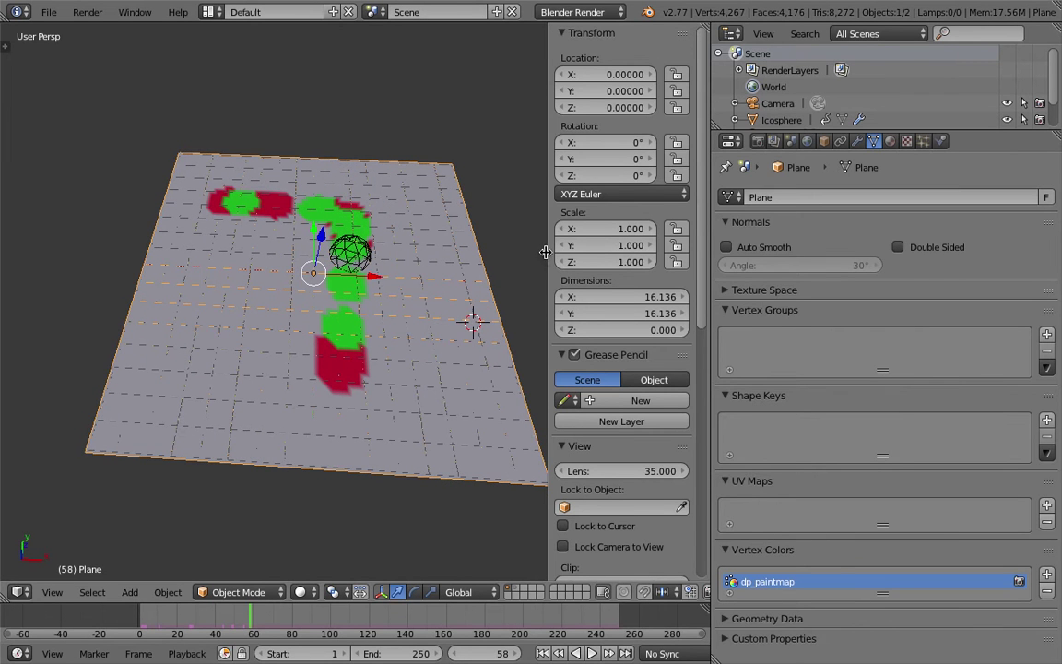
Create a new material for the plane and enable its Vertex Color Paint option
{"action": "middle_click_drag", "start_coordinate": [432, 253], "coordinate": [403, 320]}
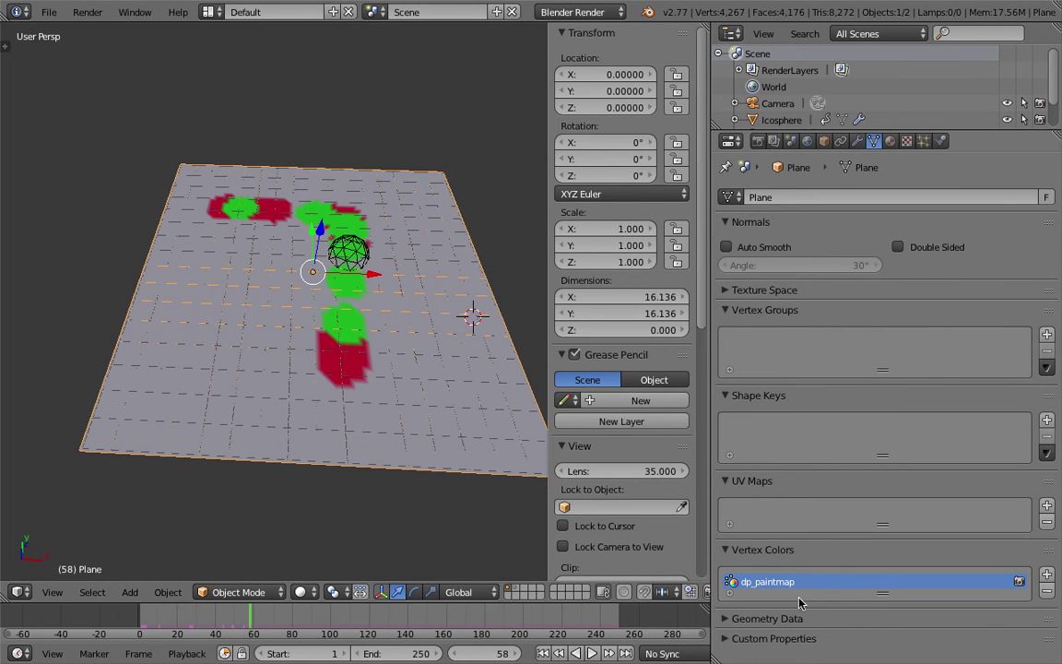
{"action": "middle_click_drag", "start_coordinate": [359, 251], "coordinate": [291, 240]}
{"action": "scroll", "coordinate": [362, 286], "scroll_direction": "down", "scroll_amount": 1}
{"action": "middle_click_drag", "start_coordinate": [358, 287], "coordinate": [322, 316]}
{"action": "middle_click_drag", "start_coordinate": [429, 265], "coordinate": [350, 212]}
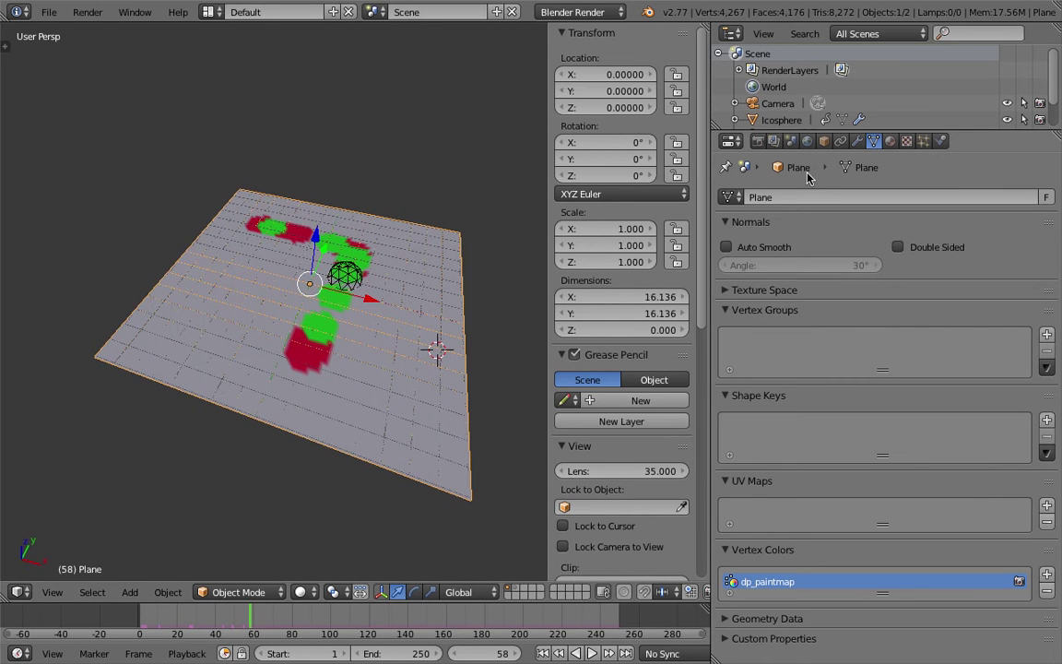
{"action": "left_click", "coordinate": [891, 141]}
{"action": "left_click", "coordinate": [846, 252]}
{"action": "middle_click_drag", "start_coordinate": [403, 231], "coordinate": [403, 269]}
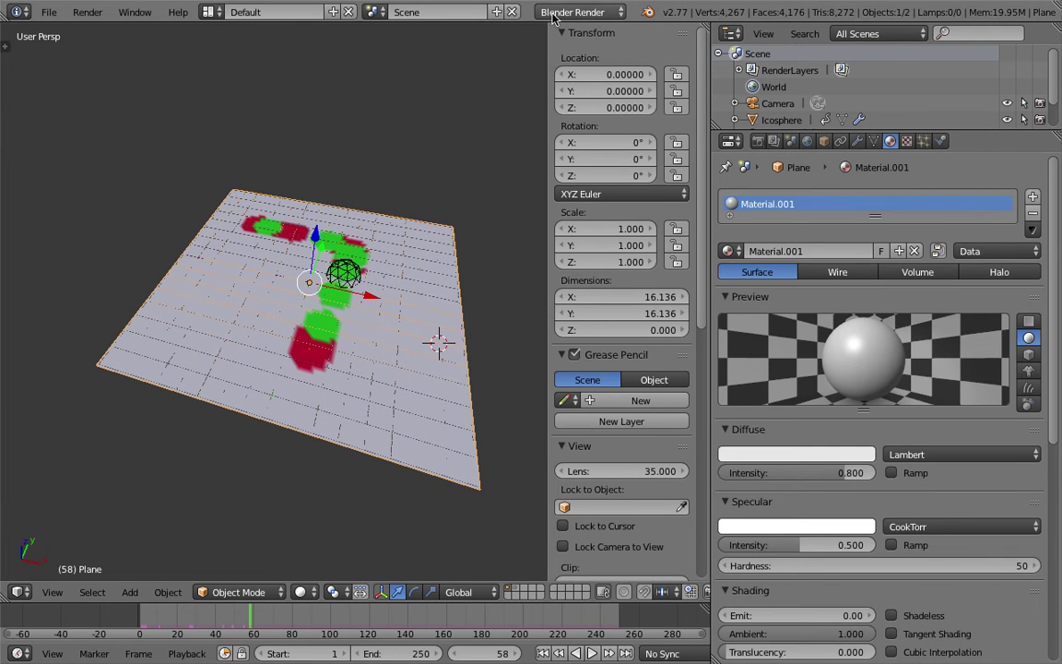
{"action": "scroll", "coordinate": [819, 439], "scroll_direction": "down", "scroll_amount": 10}
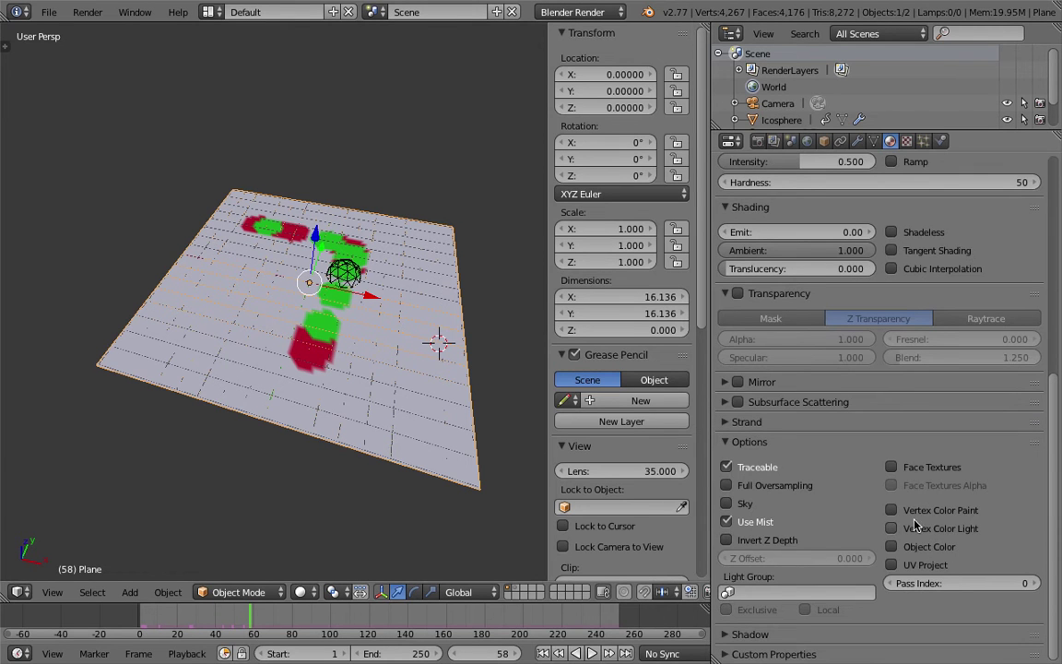
{"action": "left_click", "coordinate": [959, 514]}
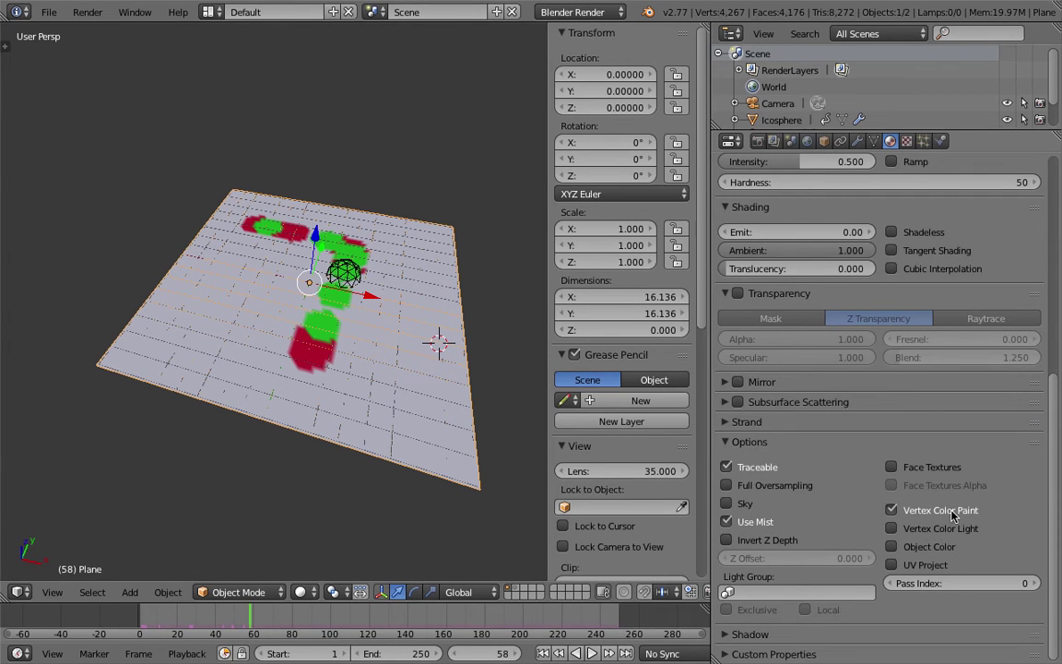
{"action": "middle_click_drag", "start_coordinate": [491, 386], "coordinate": [388, 308]}
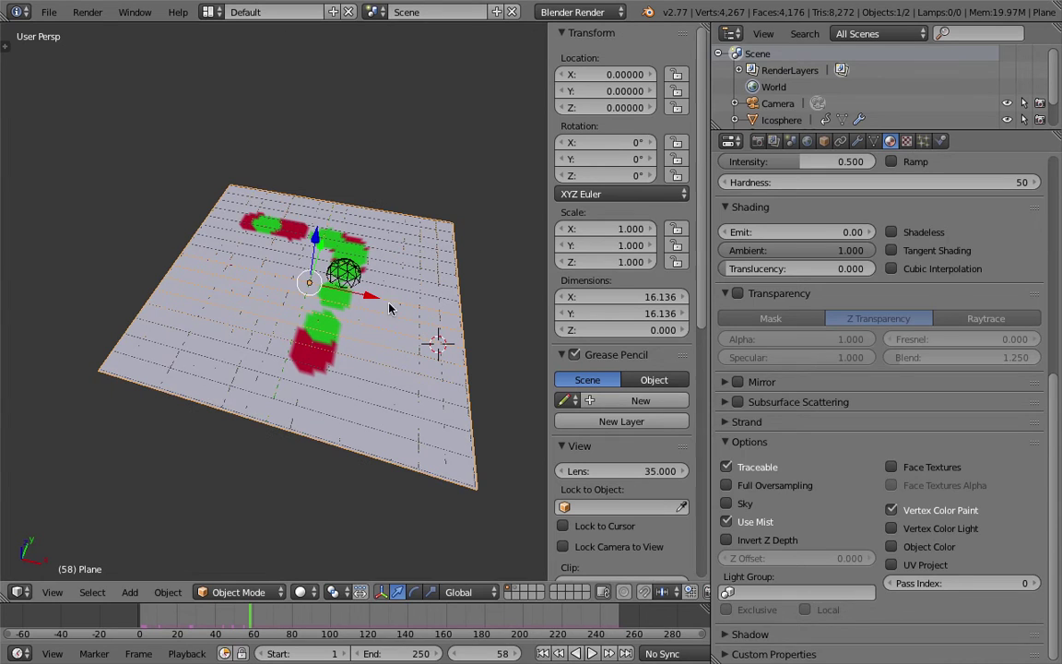
Review the plane's dp_paintmap vertex color layer, and render the current frame as a still image
{"action": "left_click", "coordinate": [875, 140]}
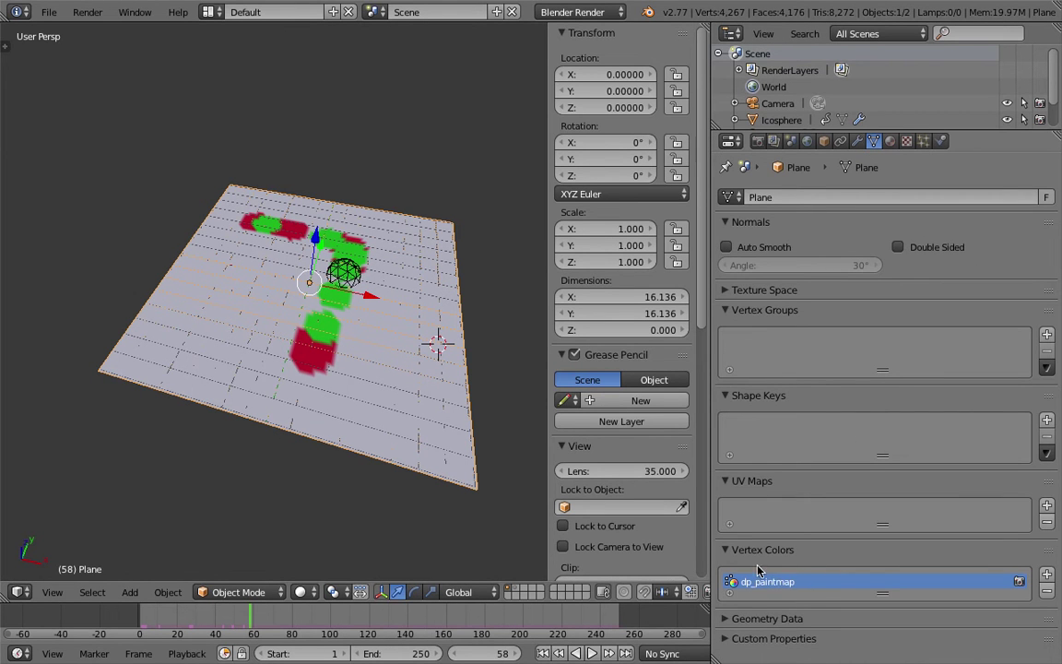
{"action": "middle_click_drag", "start_coordinate": [474, 394], "coordinate": [310, 291]}
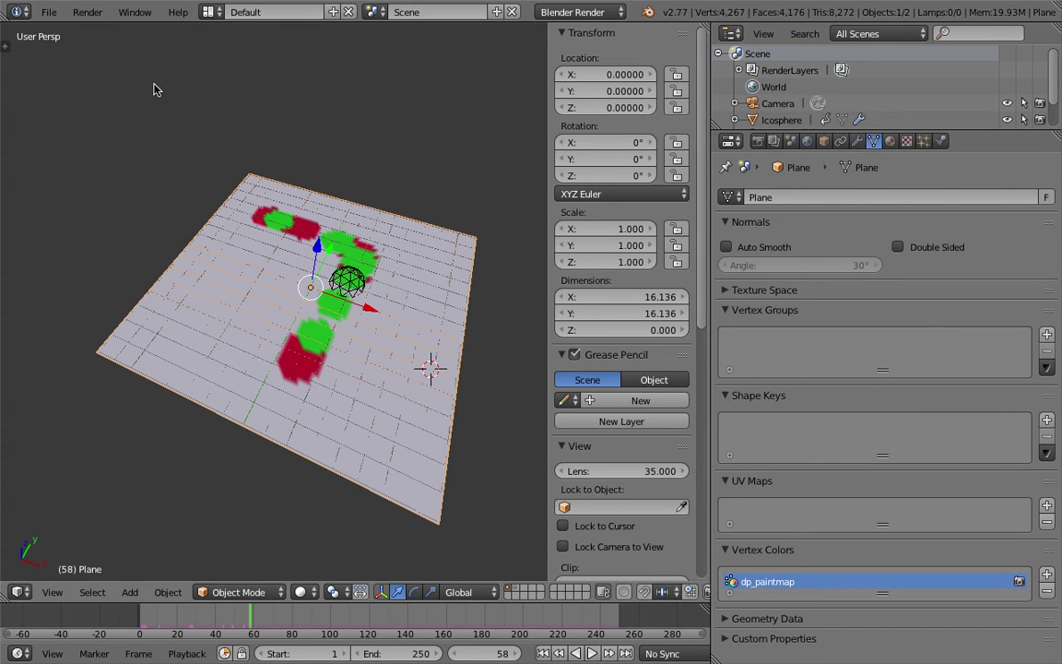
{"action": "left_click", "coordinate": [88, 12]}
{"action": "left_click", "coordinate": [83, 32]}
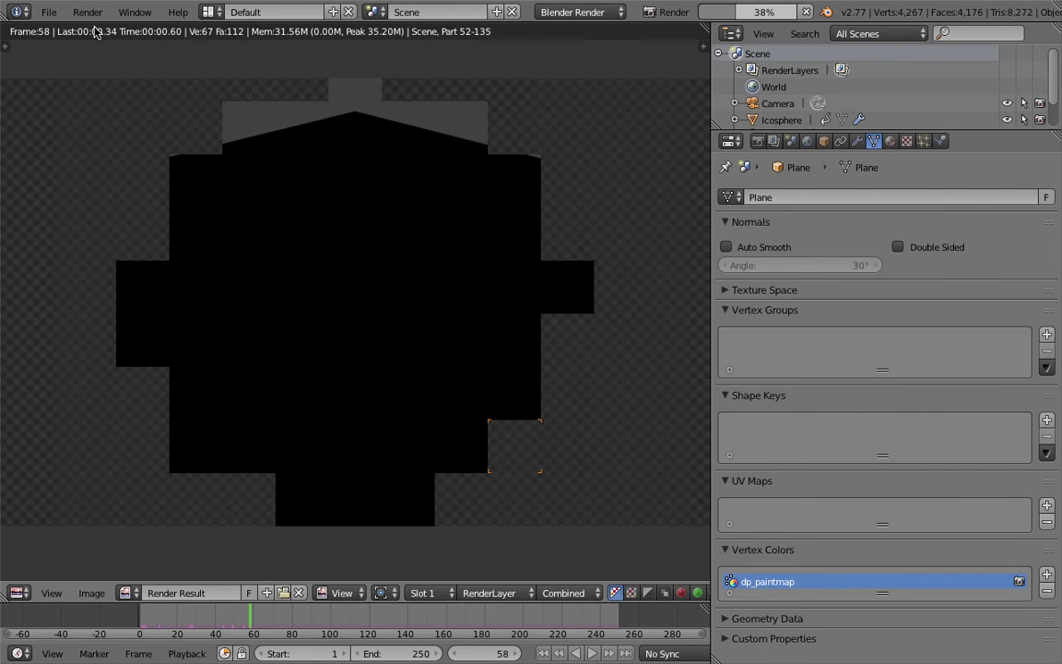
{"action": "key", "text": "Escape"}
Add a point lamp and move it about 9 units above the plane
{"action": "scroll", "coordinate": [287, 236], "scroll_direction": "down", "scroll_amount": 3}
{"action": "key", "text": "shift+a"}
{"action": "mouse_move", "coordinate": [291, 380]}
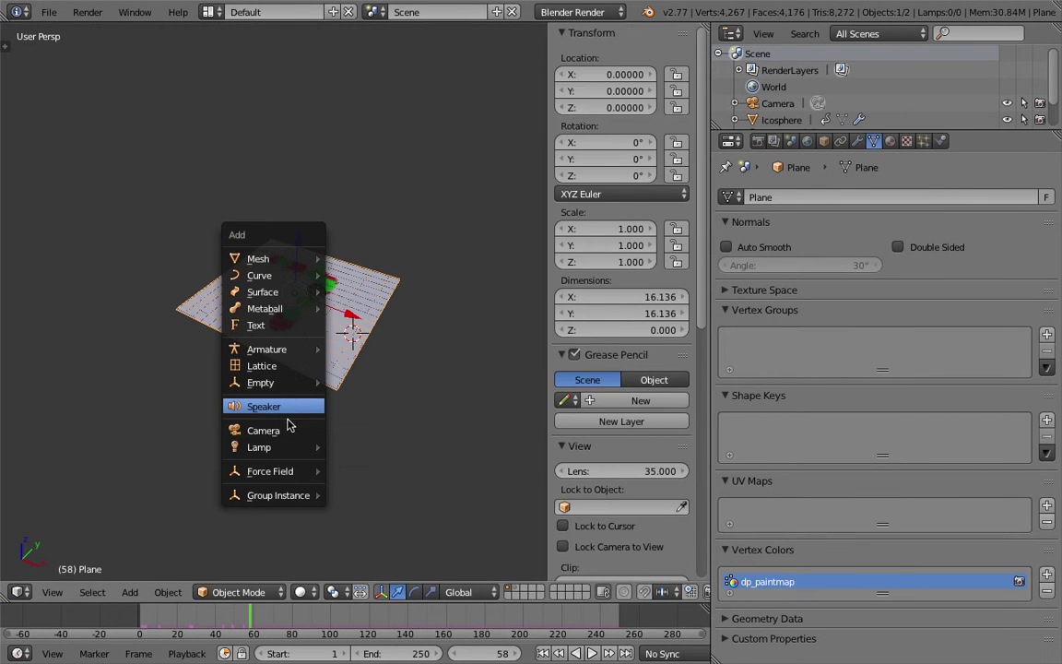
{"action": "mouse_move", "coordinate": [285, 449]}
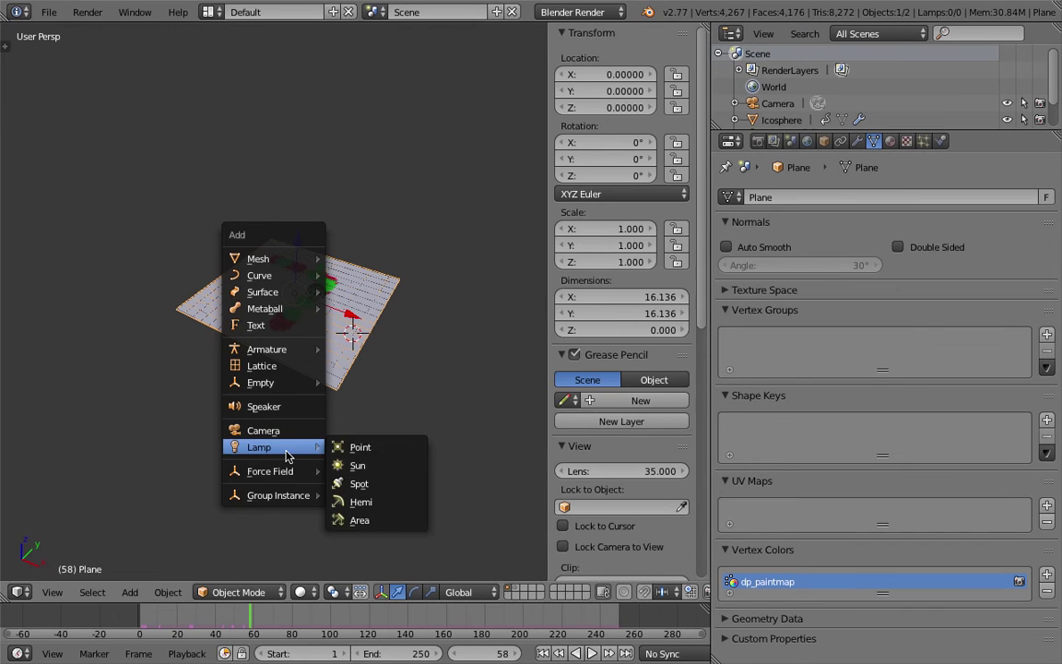
{"action": "left_click", "coordinate": [358, 447]}
{"action": "key", "text": "g"}
{"action": "left_click", "coordinate": [274, 201]}
{"action": "middle_click_drag", "start_coordinate": [274, 201], "coordinate": [309, 300]}
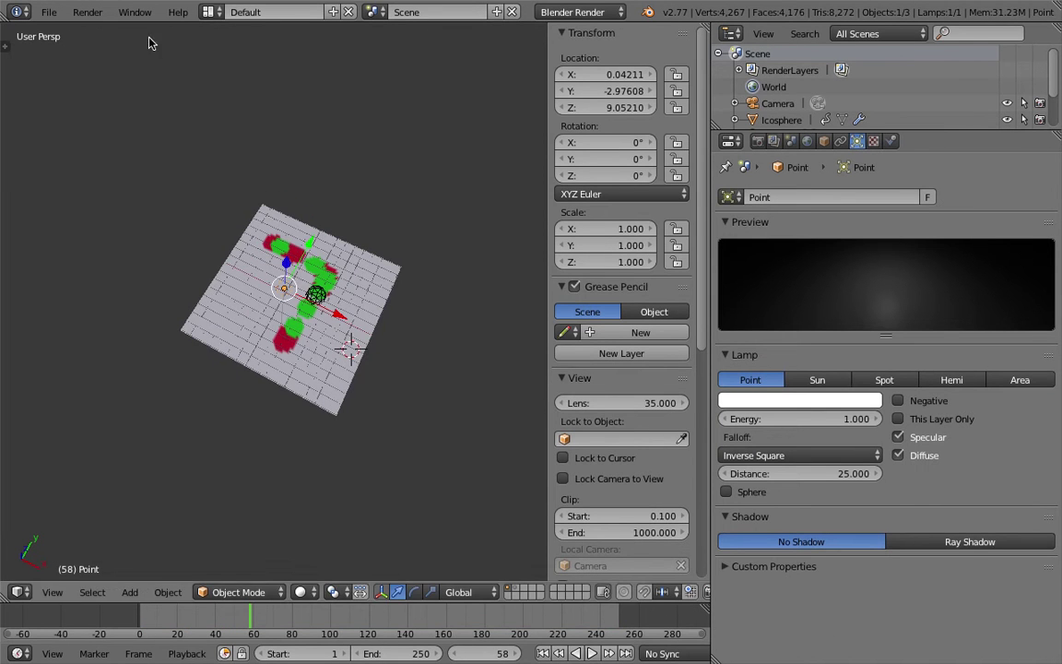
Render the current frame with the point lamp lighting the plane, and return to the 3D view
{"action": "left_click", "coordinate": [90, 13]}
{"action": "left_click", "coordinate": [99, 32]}
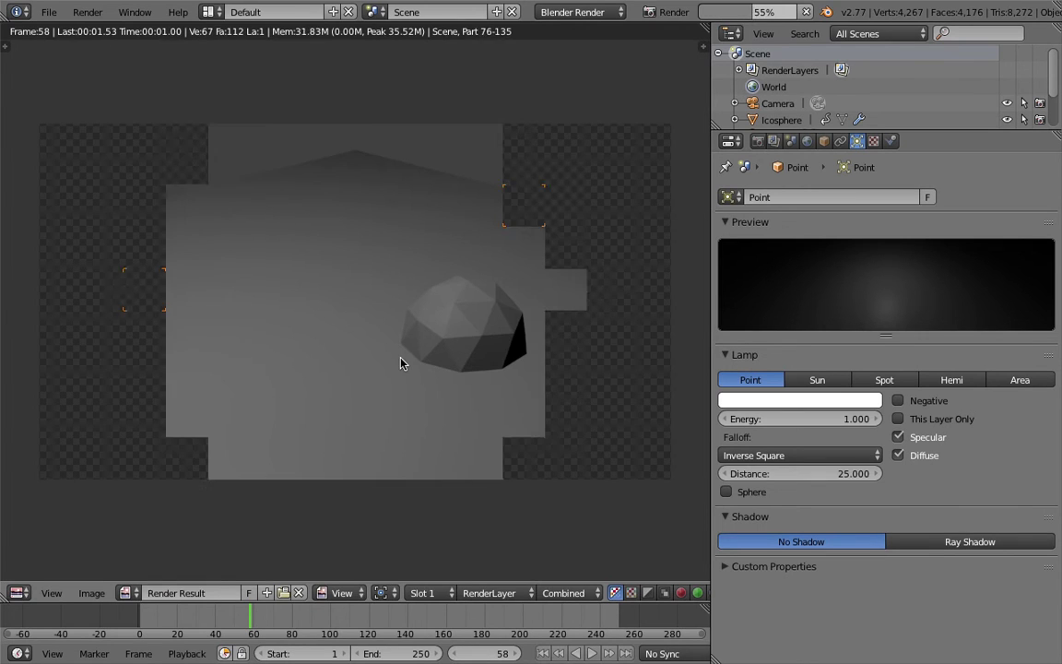
{"action": "key", "text": "Escape"}
Play the animation to repaint the brush trail on the plane, and stop at frame 73
{"action": "middle_click_drag", "start_coordinate": [355, 330], "coordinate": [403, 333]}
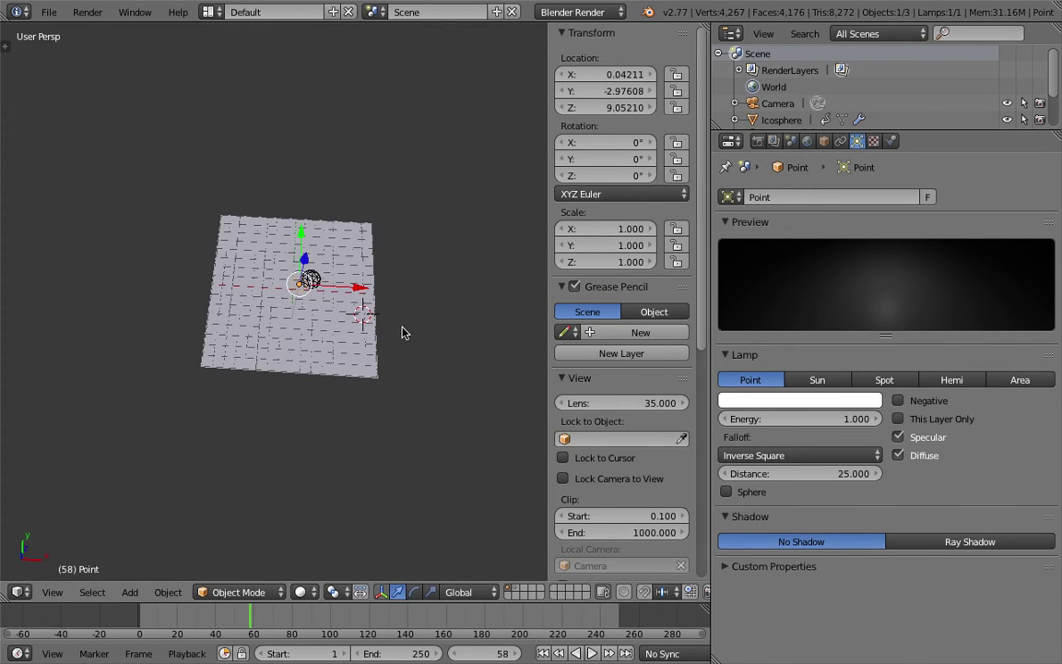
{"action": "left_click", "coordinate": [559, 653]}
{"action": "left_click", "coordinate": [592, 654]}
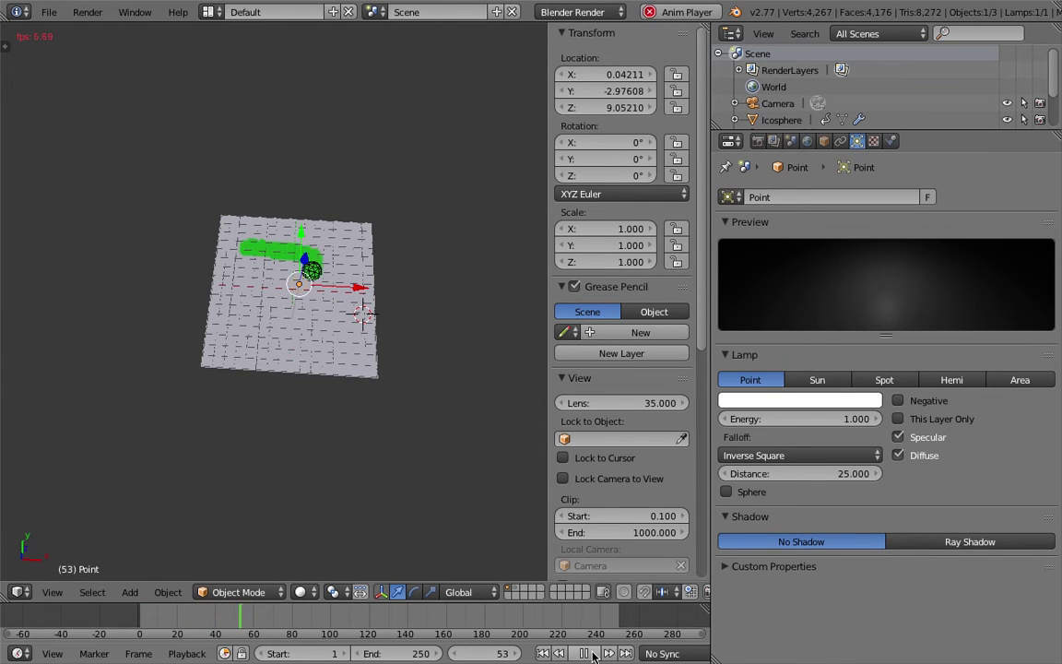
{"action": "left_click", "coordinate": [584, 653]}
{"action": "middle_click_drag", "start_coordinate": [286, 313], "coordinate": [244, 198]}
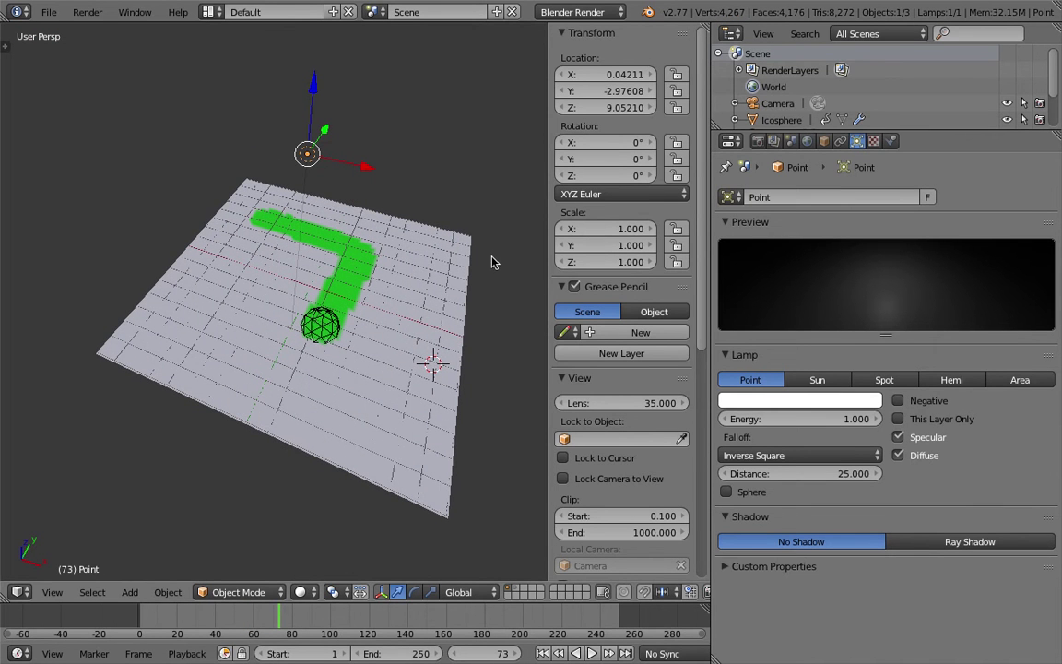
Select the plane and enable the world's Ambient Occlusion with a factor of 0.66
{"action": "right_click", "coordinate": [481, 257]}
{"action": "left_click", "coordinate": [808, 141]}
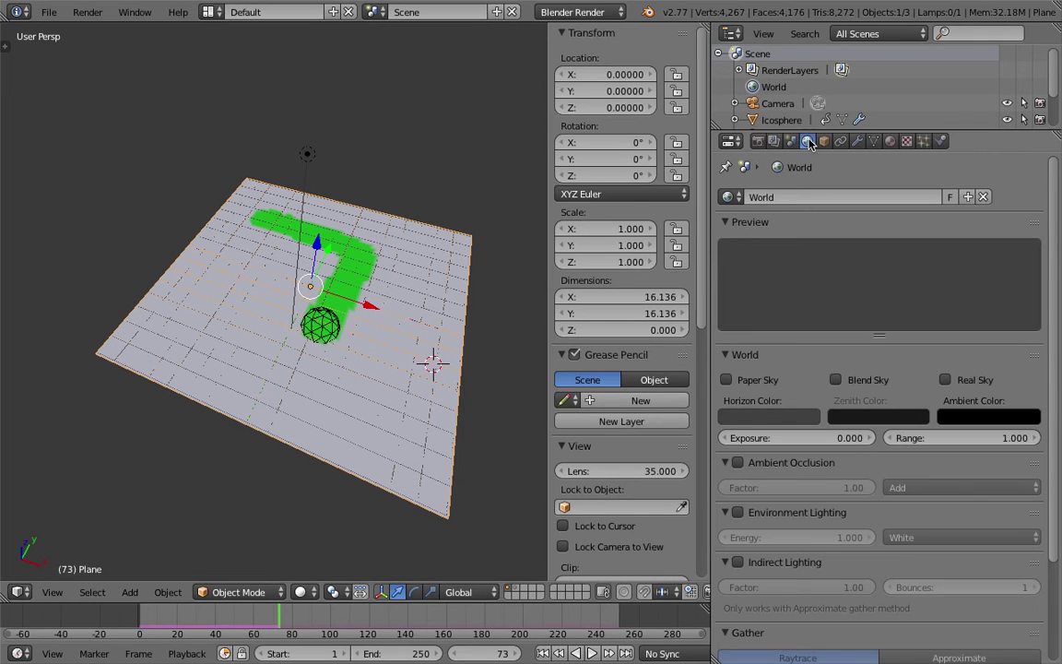
{"action": "left_click", "coordinate": [739, 463]}
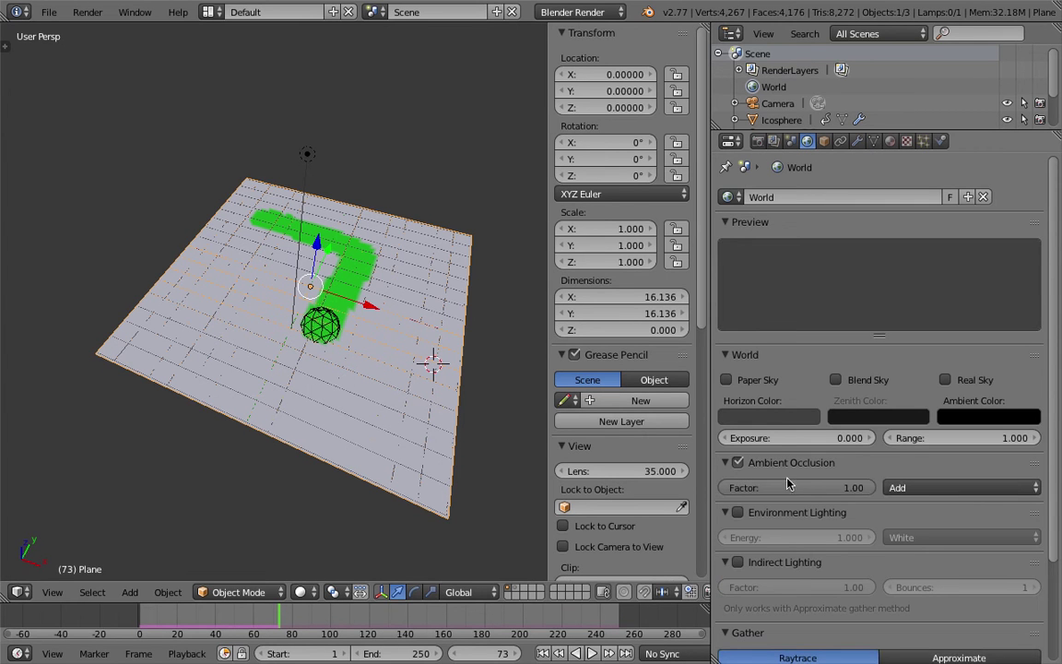
{"action": "left_click_drag", "start_coordinate": [857, 486], "coordinate": [804, 486]}
Render frame 73 with ambient occlusion, inspect the image, and return to the 3D view
{"action": "left_click", "coordinate": [88, 12]}
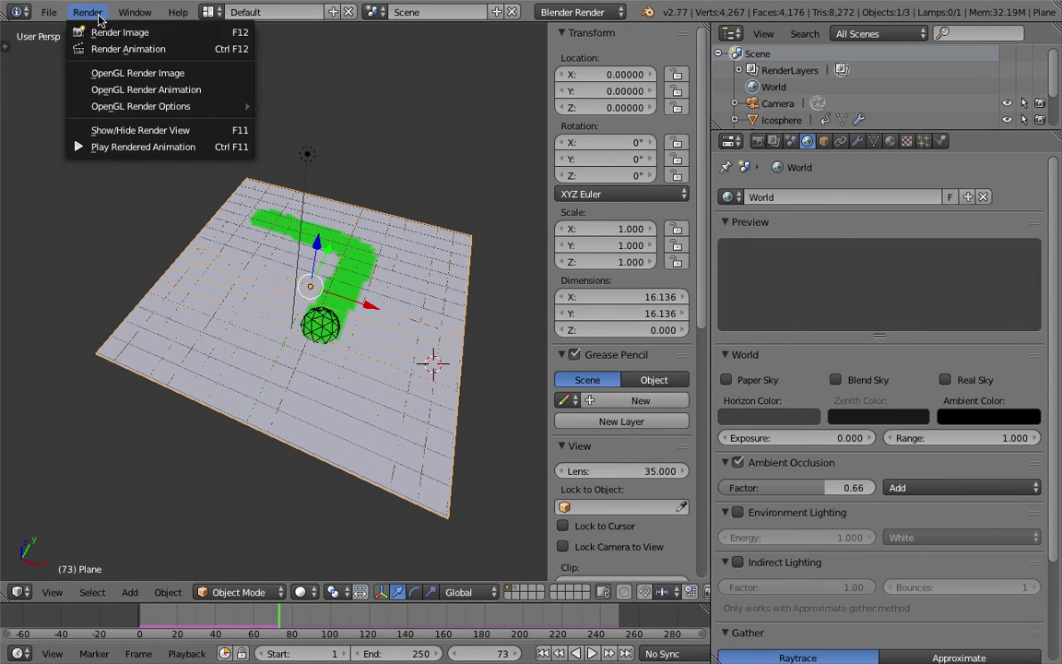
{"action": "left_click", "coordinate": [109, 34]}
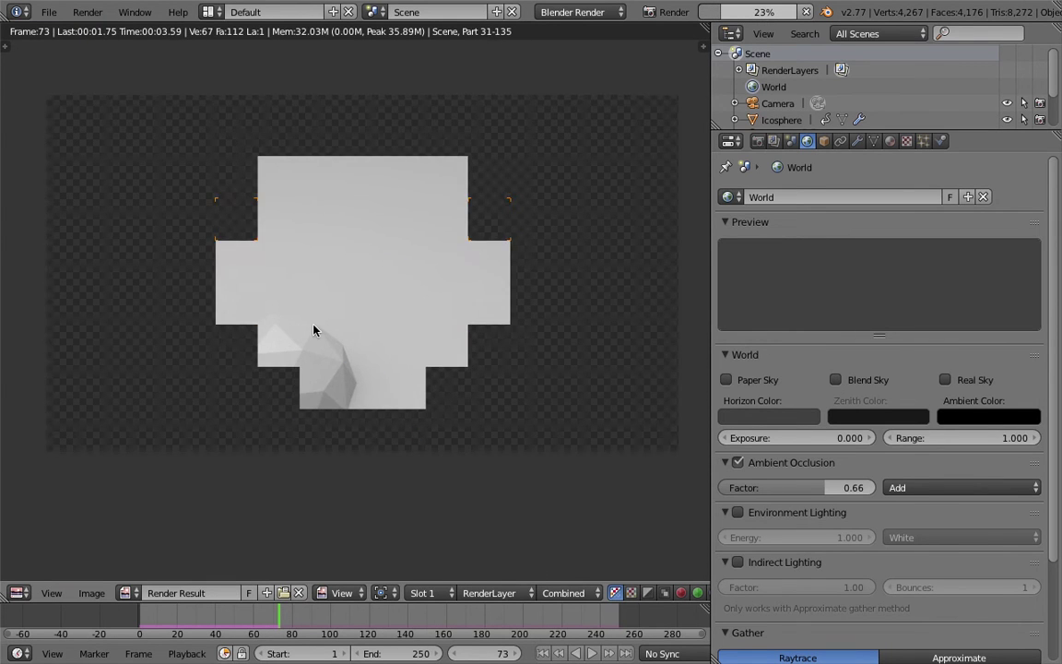
{"action": "scroll", "coordinate": [313, 335], "scroll_direction": "down", "scroll_amount": 1}
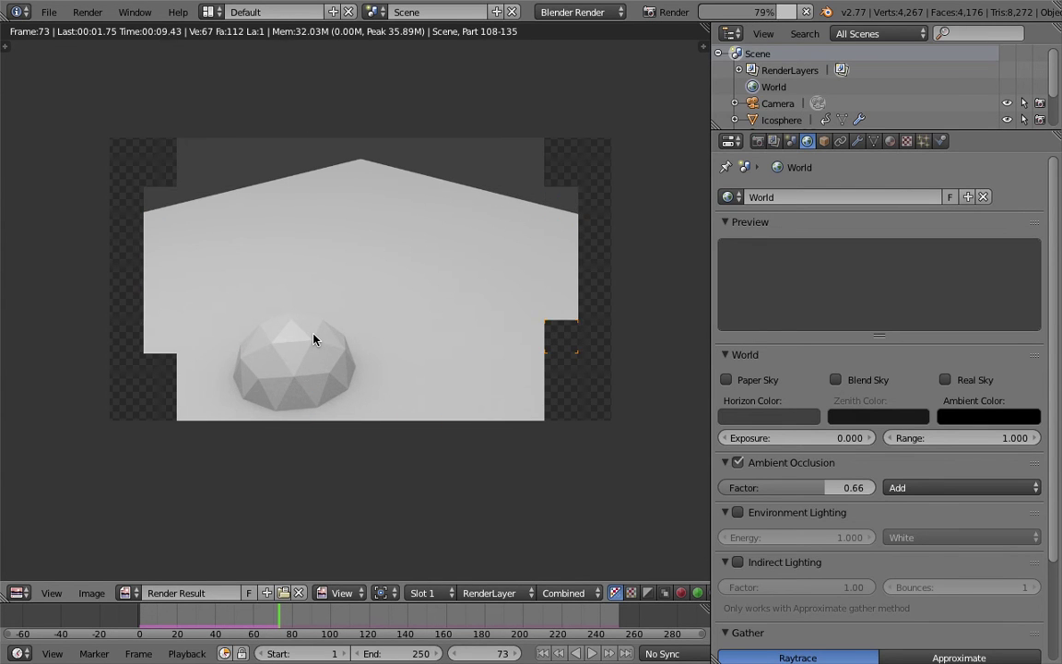
{"action": "key", "text": "Escape"}
Orbit to an angled view of the painted plane and align the active camera to it
{"action": "middle_click_drag", "start_coordinate": [356, 328], "coordinate": [273, 336]}
{"action": "middle_click_drag", "start_coordinate": [311, 291], "coordinate": [274, 377]}
{"action": "left_click", "coordinate": [53, 592]}
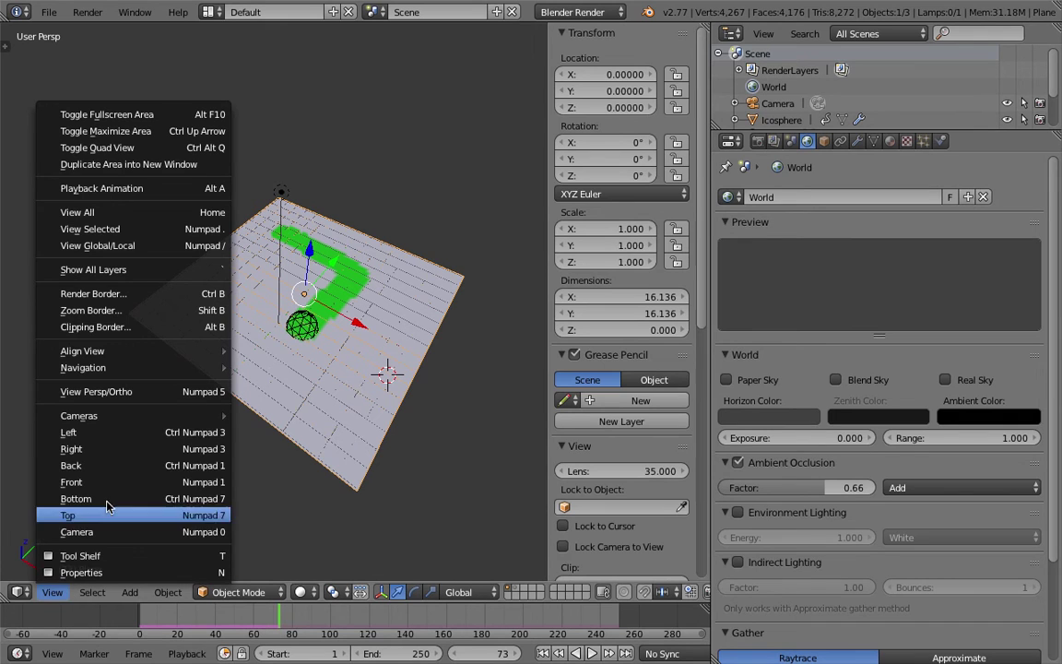
{"action": "mouse_move", "coordinate": [128, 422]}
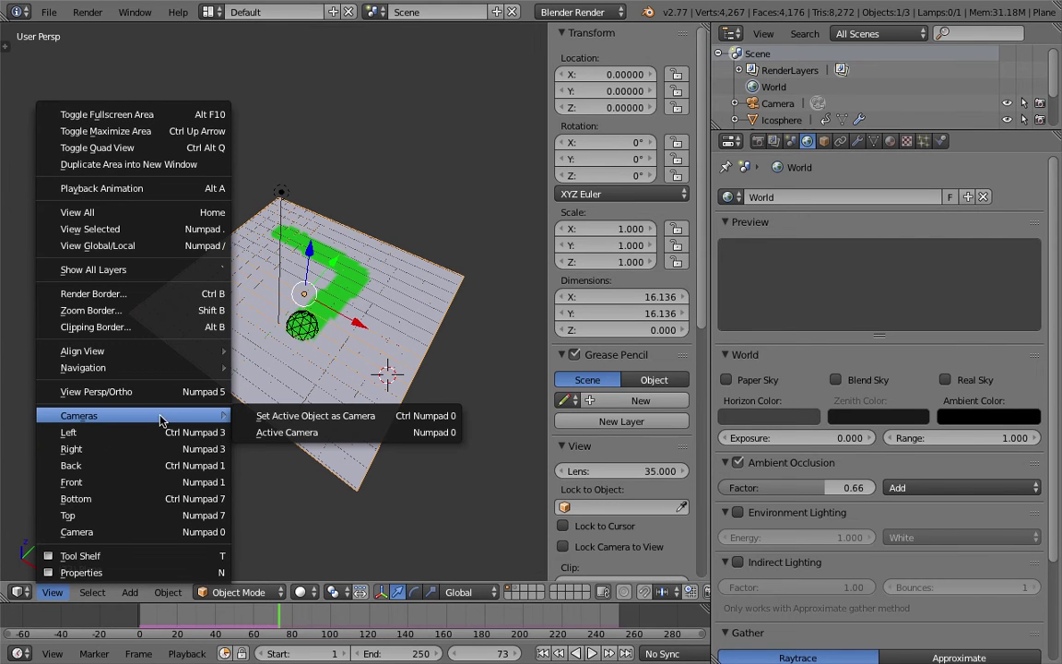
{"action": "mouse_move", "coordinate": [164, 352]}
{"action": "mouse_move", "coordinate": [292, 360]}
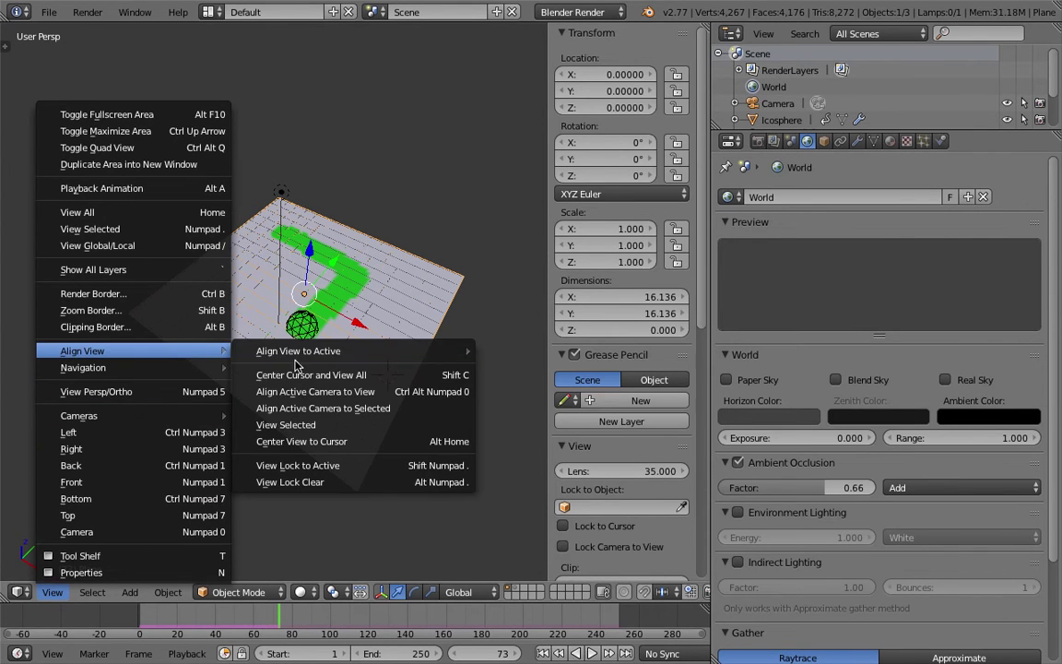
{"action": "left_click", "coordinate": [364, 408]}
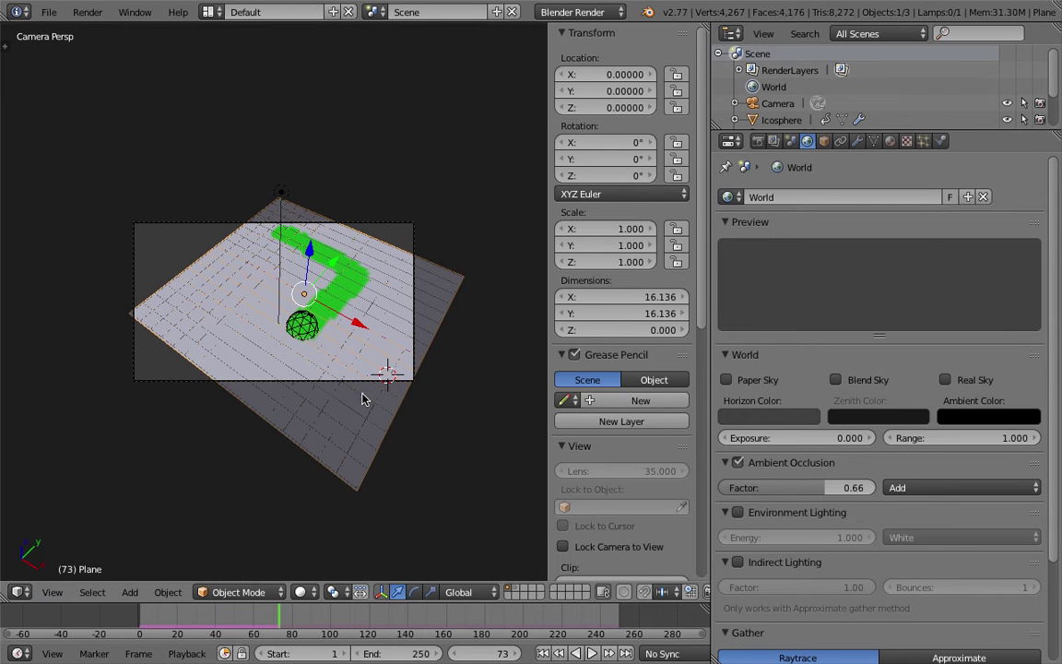
Move the camera back with walk navigation so its frame covers more of the painted plane
{"action": "key", "text": "shift+f"}
{"action": "key", "text": "s"}
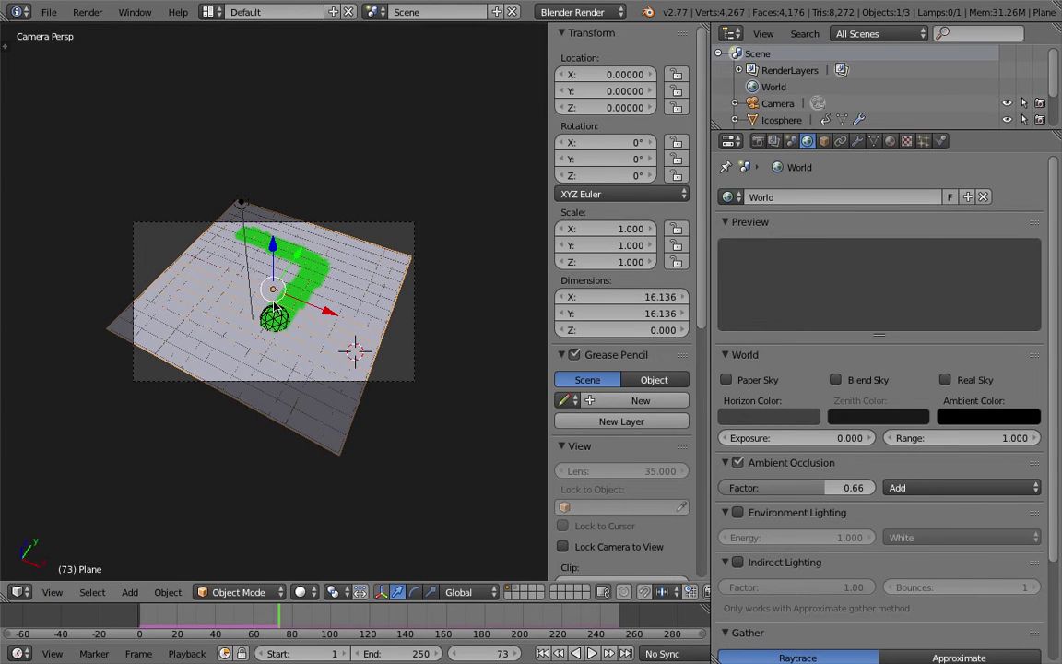
{"action": "left_click", "coordinate": [253, 270]}
{"action": "scroll", "coordinate": [253, 270], "scroll_direction": "up", "scroll_amount": 3}
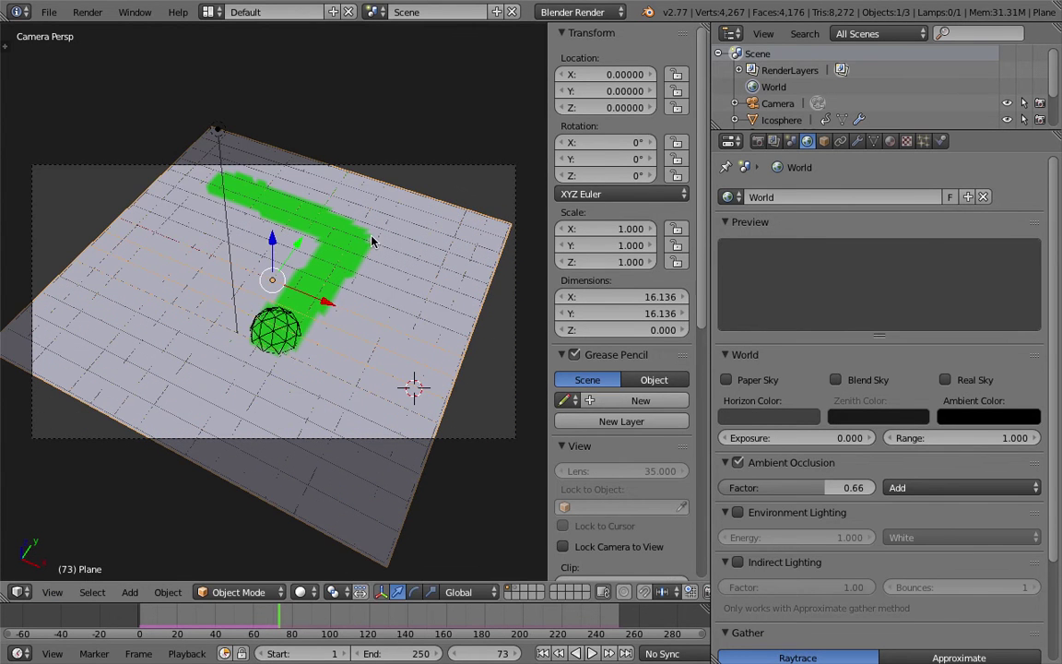
Make the plane's material Shadeless
{"action": "left_click", "coordinate": [890, 140]}
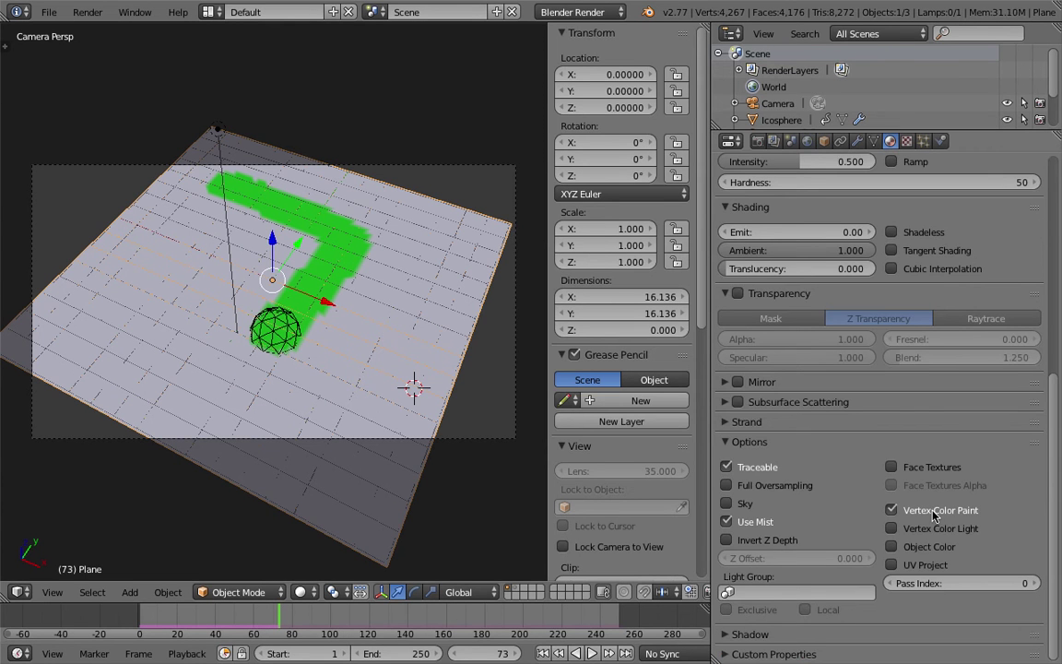
{"action": "scroll", "coordinate": [1060, 426], "scroll_direction": "up", "scroll_amount": 2}
{"action": "scroll", "coordinate": [1060, 426], "scroll_direction": "up", "scroll_amount": 4}
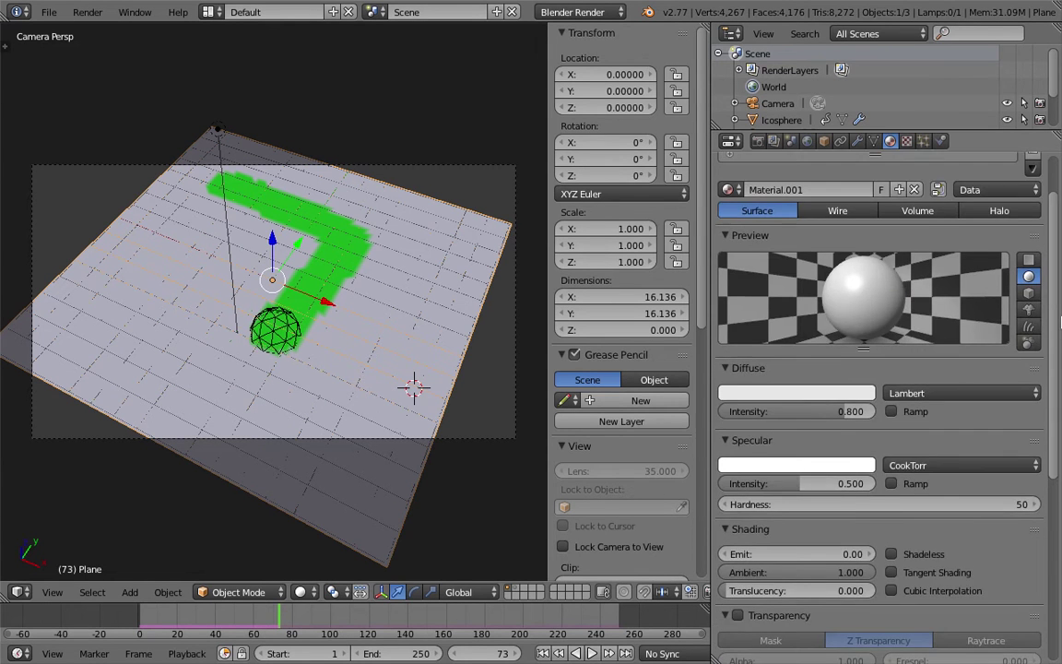
{"action": "left_click", "coordinate": [923, 464]}
{"action": "left_click", "coordinate": [924, 466]}
{"action": "left_click", "coordinate": [925, 466]}
Preview the shadeless plane with Rendered viewport shading, and switch back to Solid
{"action": "left_click", "coordinate": [301, 592]}
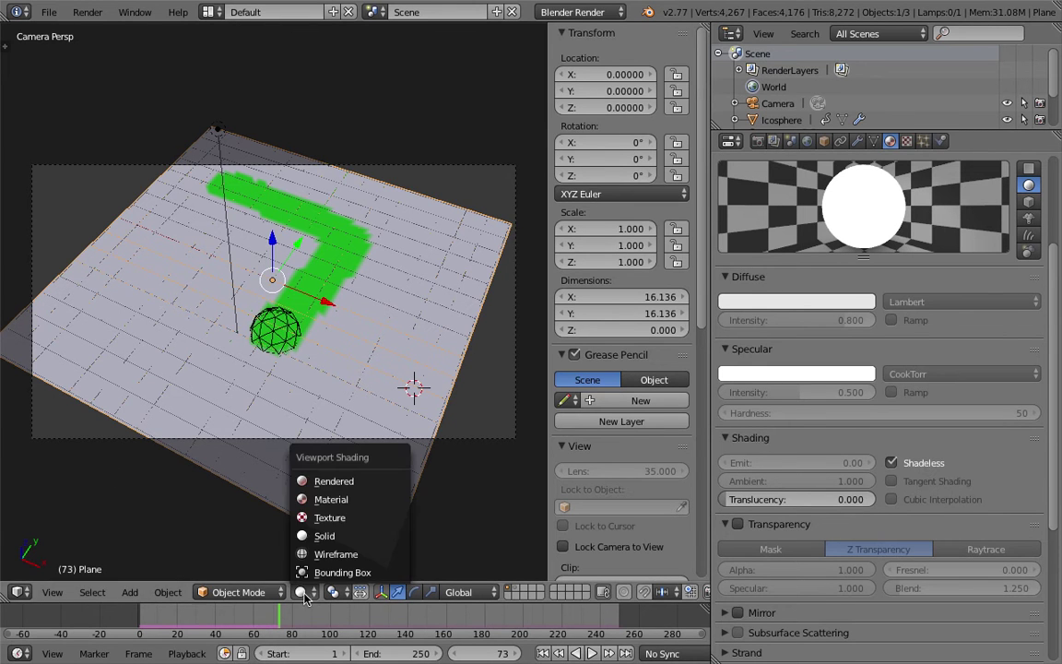
{"action": "left_click", "coordinate": [333, 485]}
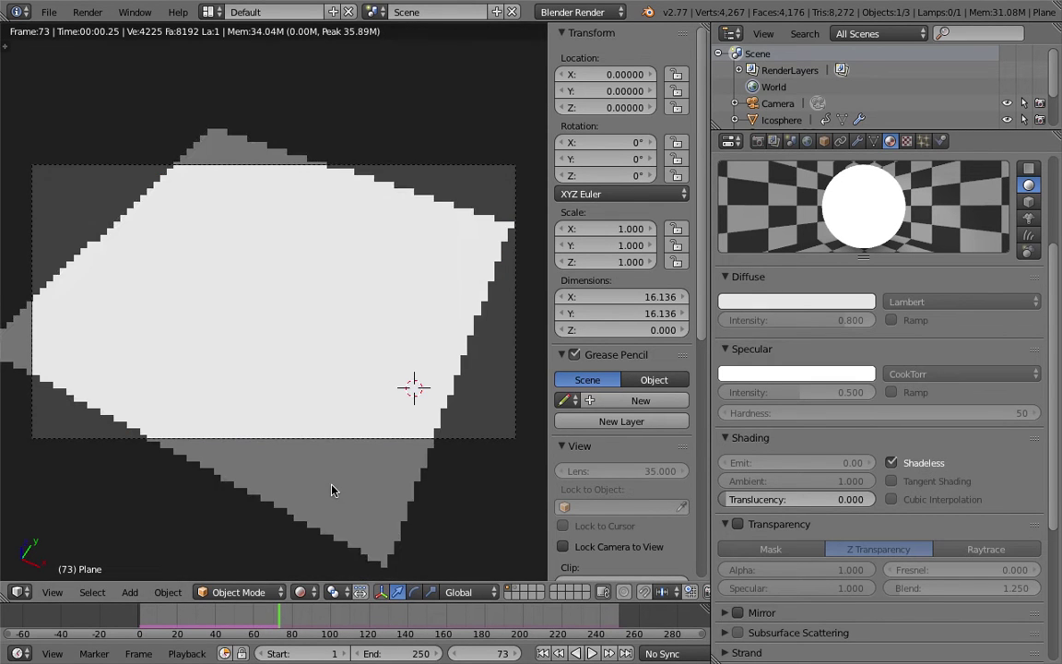
{"action": "left_click", "coordinate": [301, 592]}
{"action": "left_click", "coordinate": [325, 536]}
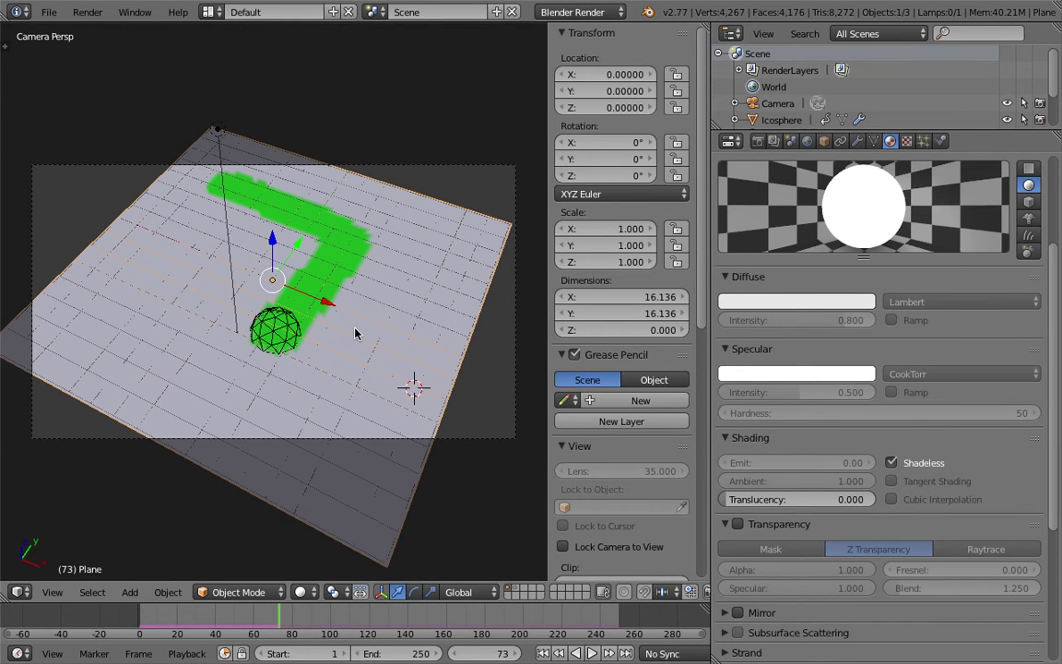
Enable Vertex Color Light and Object Color in the plane's material options
{"action": "middle_click_drag", "start_coordinate": [353, 332], "coordinate": [342, 317]}
{"action": "scroll", "coordinate": [341, 316], "scroll_direction": "up", "scroll_amount": 1}
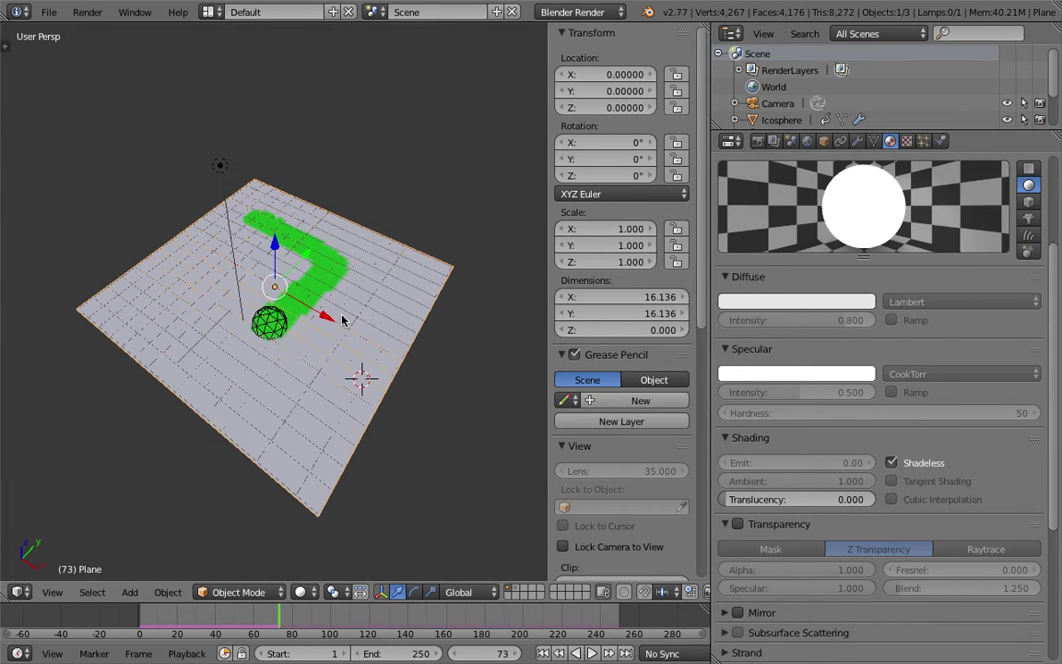
{"action": "scroll", "coordinate": [954, 546], "scroll_direction": "down", "scroll_amount": 6}
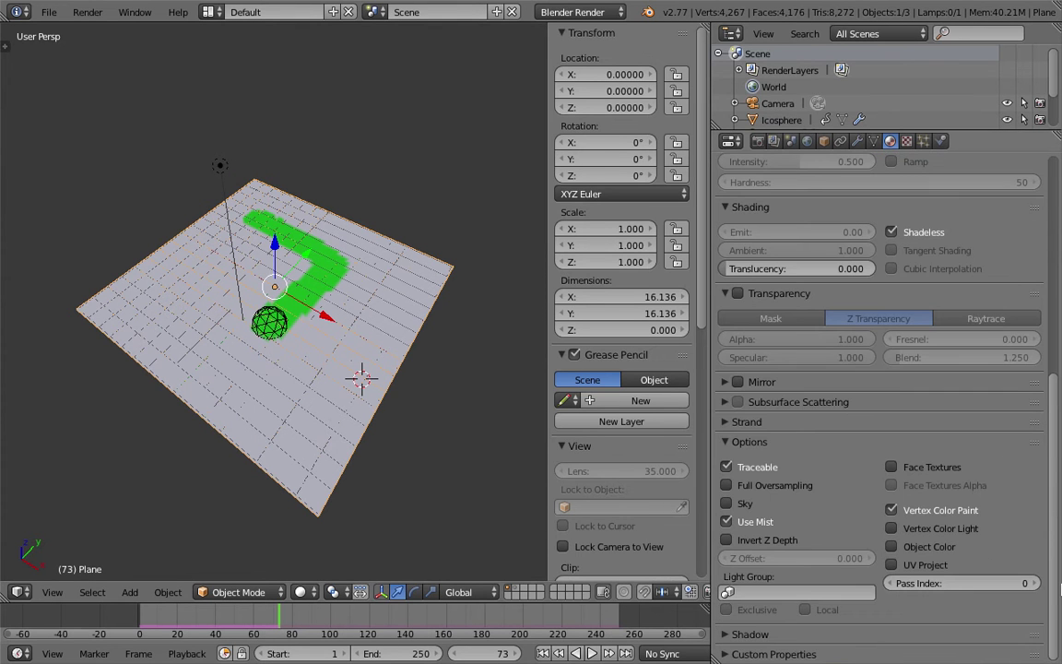
{"action": "left_click", "coordinate": [946, 528]}
{"action": "left_click", "coordinate": [945, 546]}
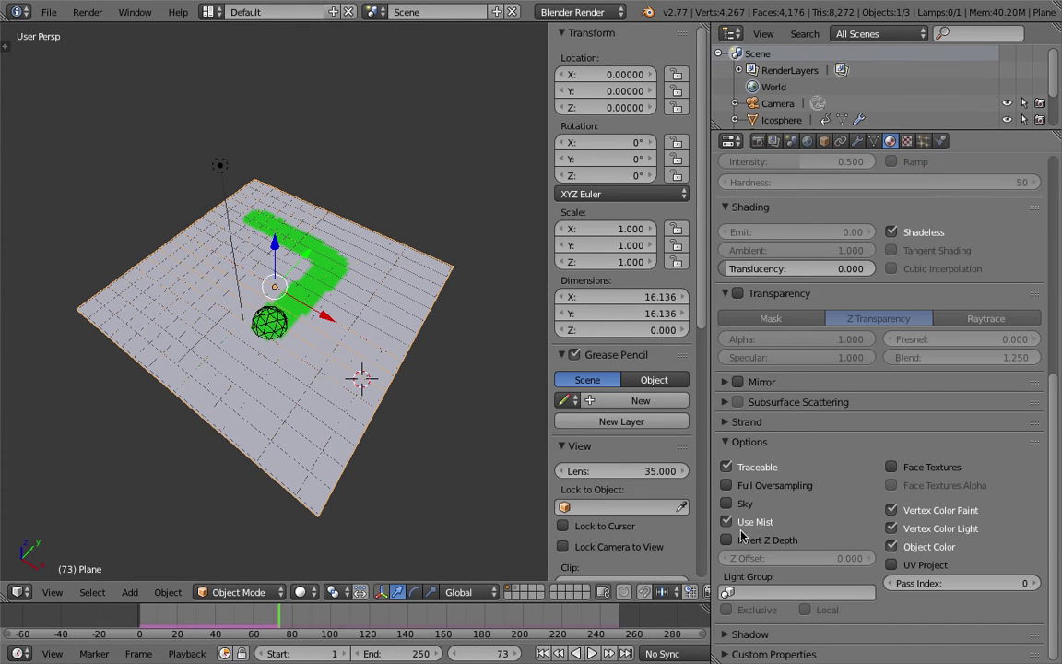
Check the plane's vertex color material options in Rendered viewport shading, and return the viewport to Solid
{"action": "left_click", "coordinate": [304, 592]}
{"action": "left_click", "coordinate": [325, 481]}
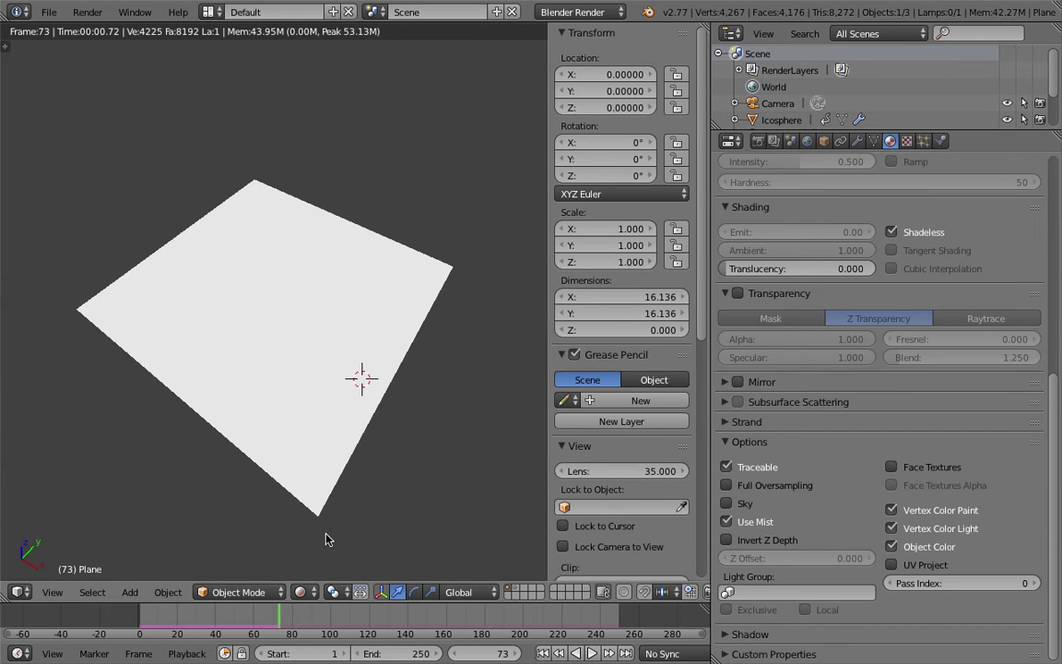
{"action": "left_click", "coordinate": [311, 592]}
{"action": "left_click", "coordinate": [310, 472]}
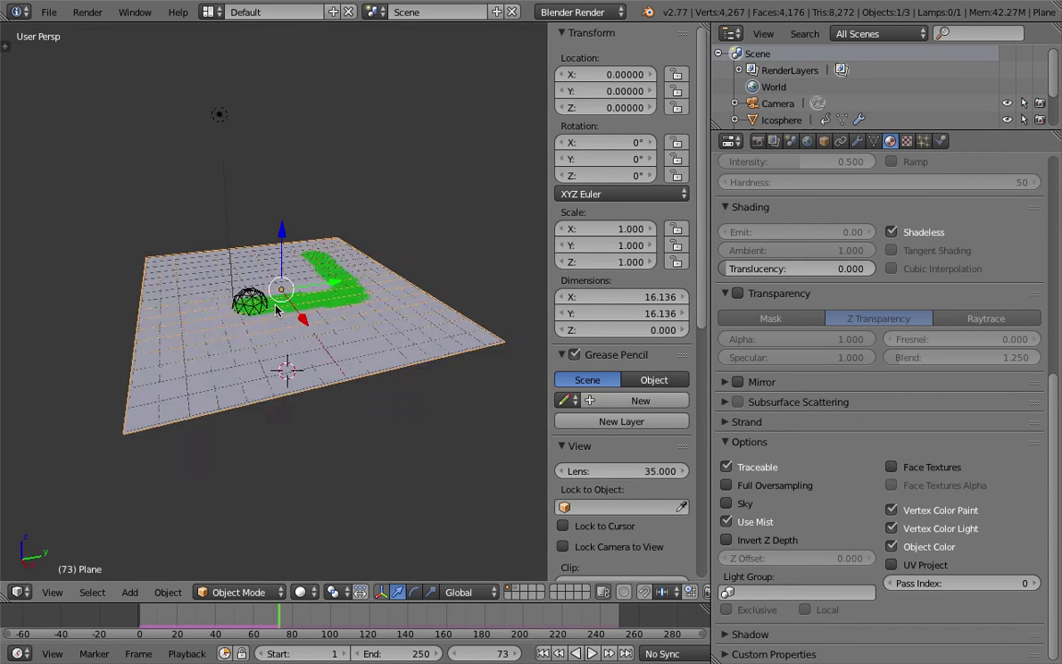
{"action": "mouse_move", "coordinate": [350, 312]}
{"action": "middle_mouse_down"}
{"action": "mouse_move", "coordinate": [340, 351]}
{"action": "mouse_move", "coordinate": [304, 339]}
{"action": "middle_mouse_up"}
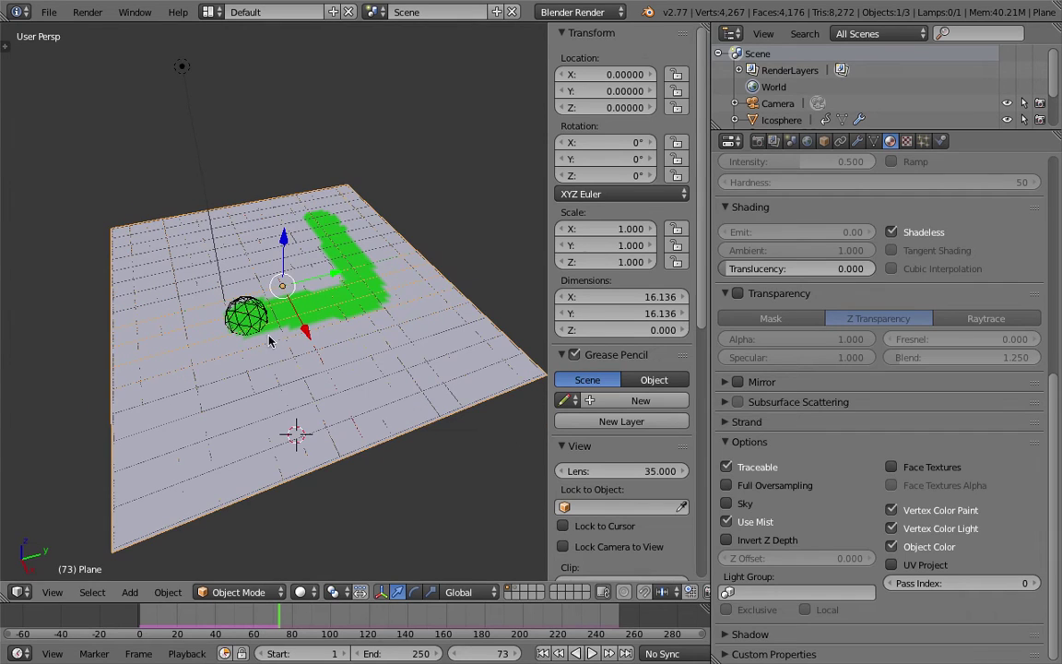
Review the plane's material options and Dynamic Paint canvas settings, and expand its Dynamic Paint Cache settings
{"action": "left_click", "coordinate": [942, 141]}
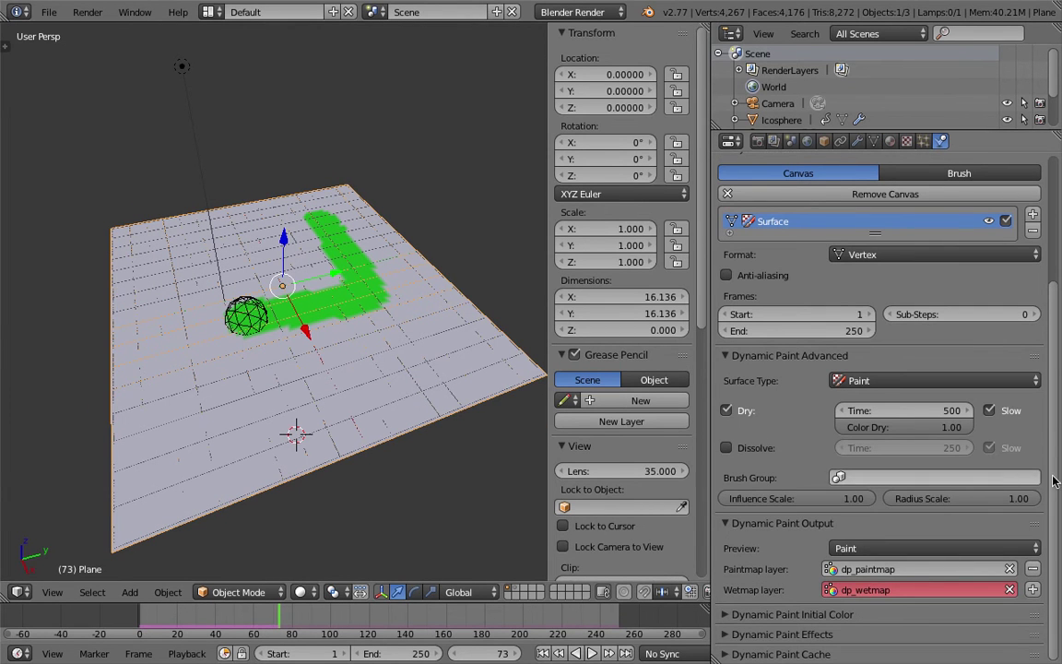
{"action": "scroll", "coordinate": [1052, 360], "scroll_direction": "up", "scroll_amount": 4}
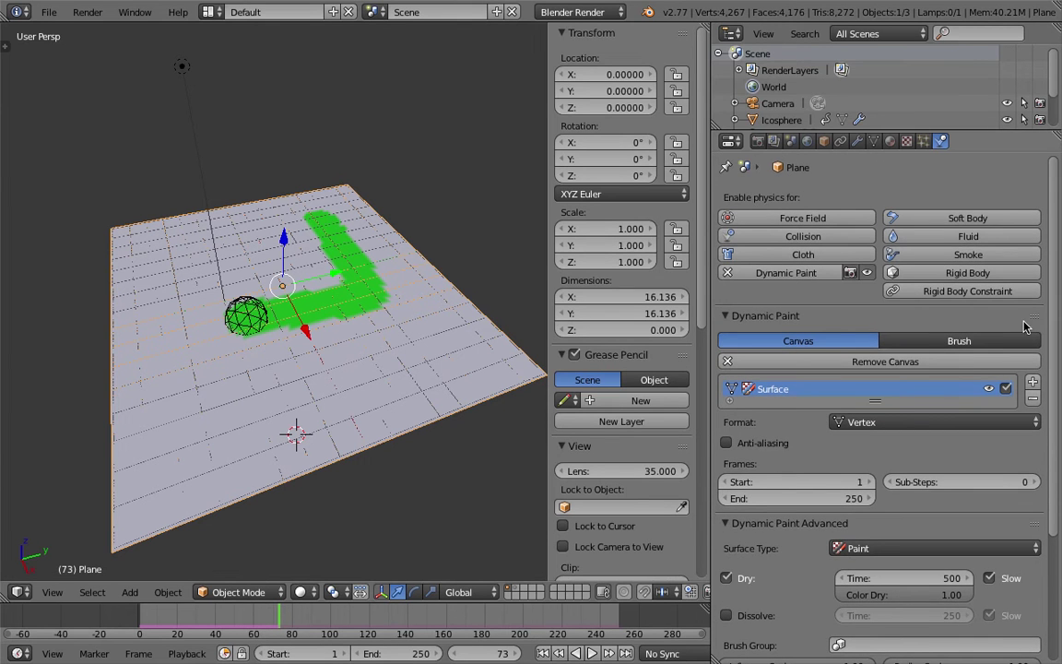
{"action": "middle_click_drag", "start_coordinate": [403, 308], "coordinate": [424, 323]}
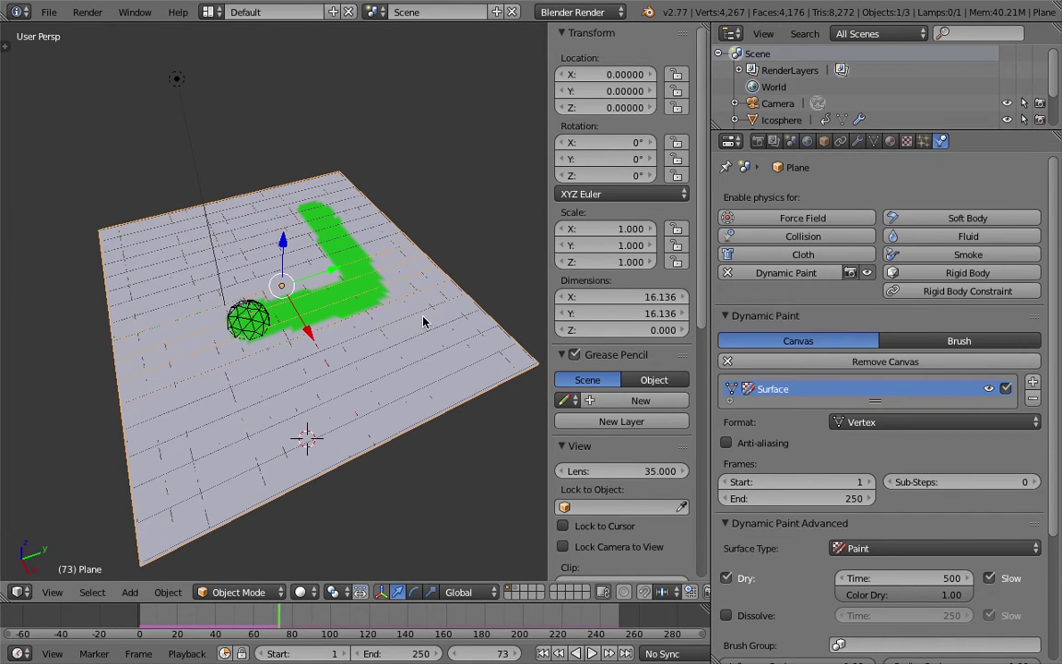
{"action": "left_click", "coordinate": [890, 142]}
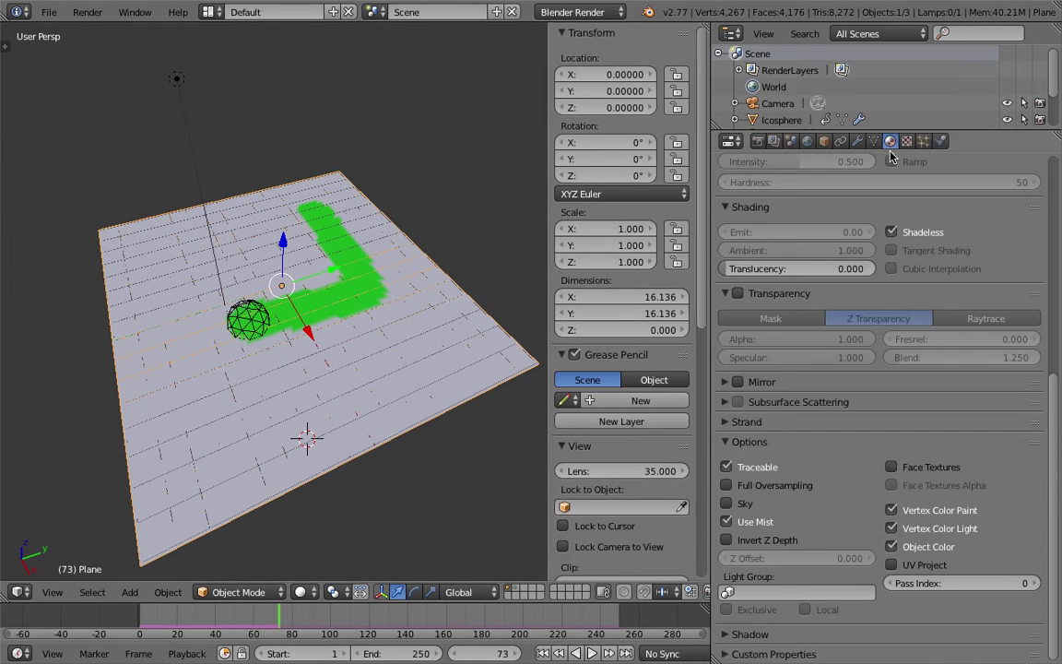
{"action": "middle_click_drag", "start_coordinate": [201, 315], "coordinate": [254, 322]}
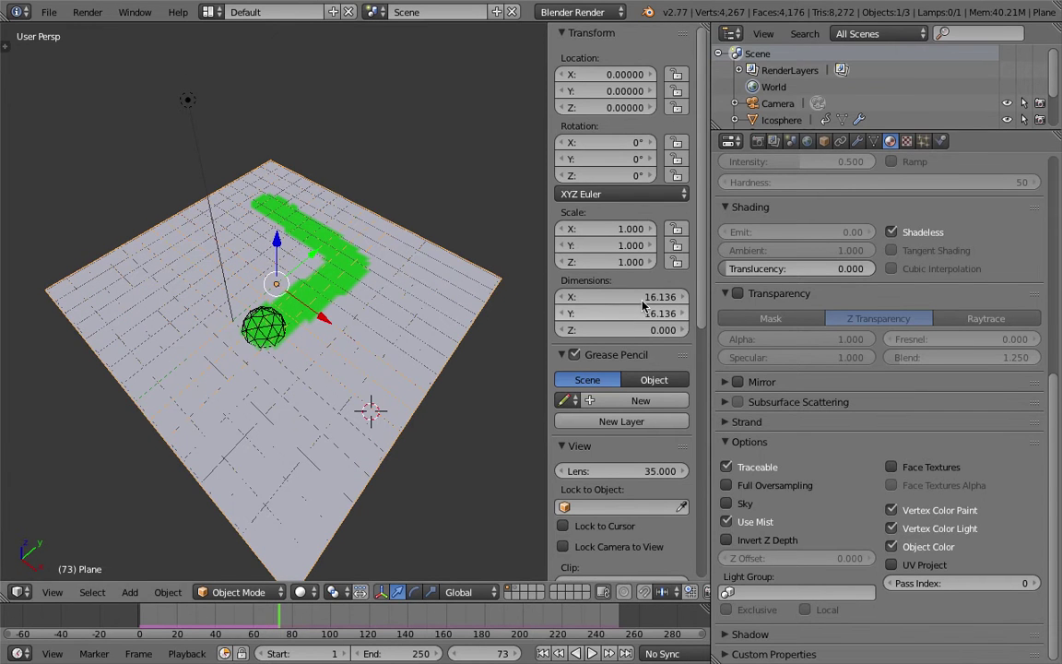
{"action": "left_click", "coordinate": [940, 141]}
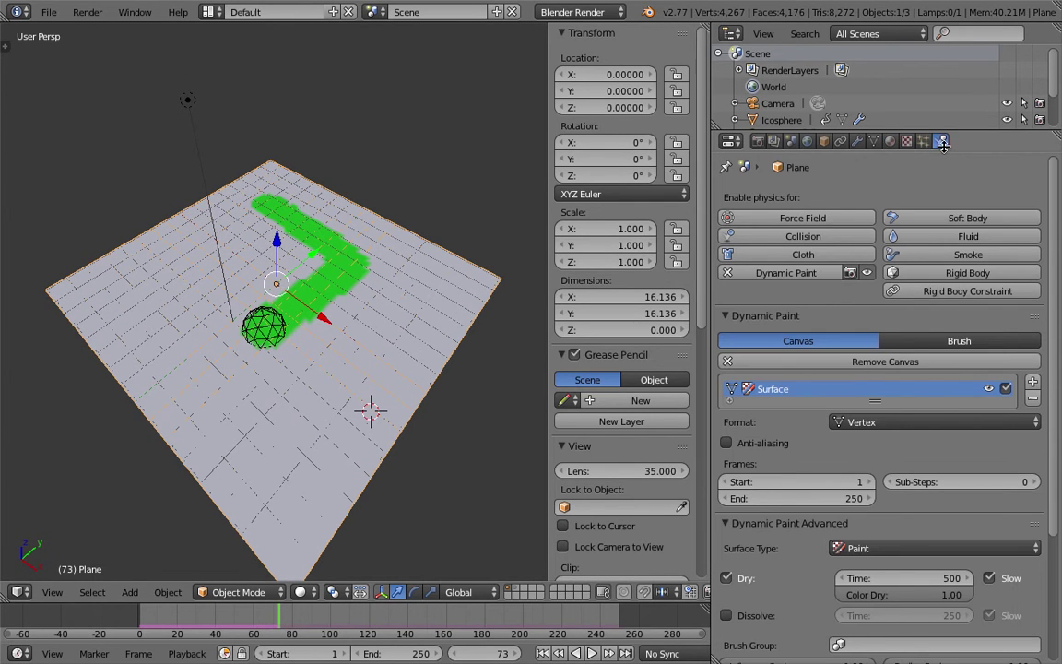
{"action": "scroll", "coordinate": [978, 461], "scroll_direction": "down", "scroll_amount": 5}
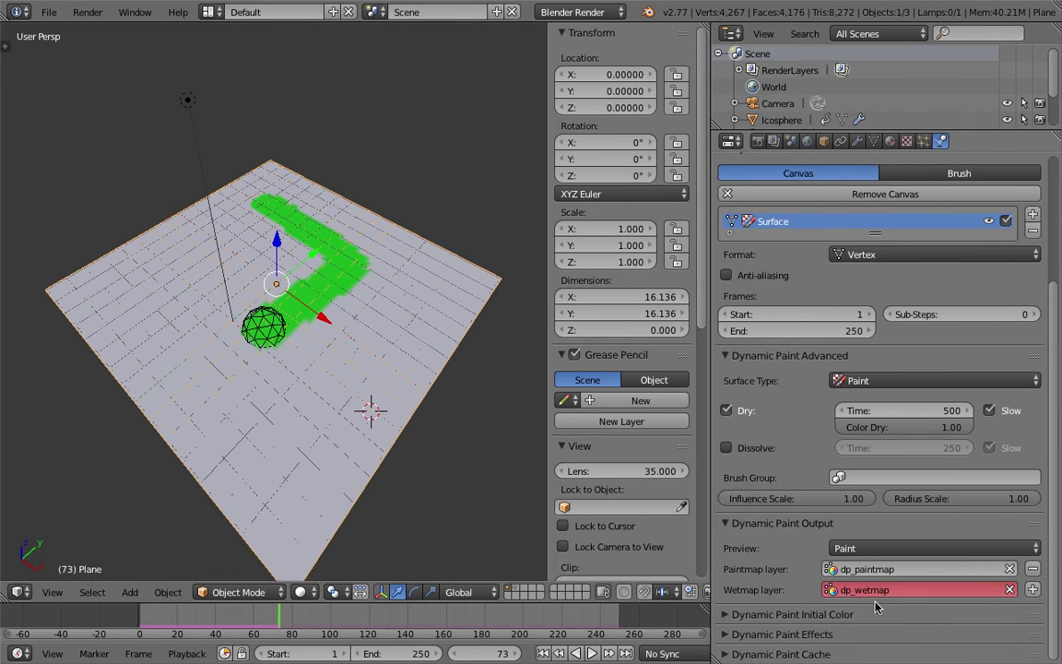
{"action": "left_click", "coordinate": [782, 654]}
{"action": "scroll", "coordinate": [842, 552], "scroll_direction": "down", "scroll_amount": 4}
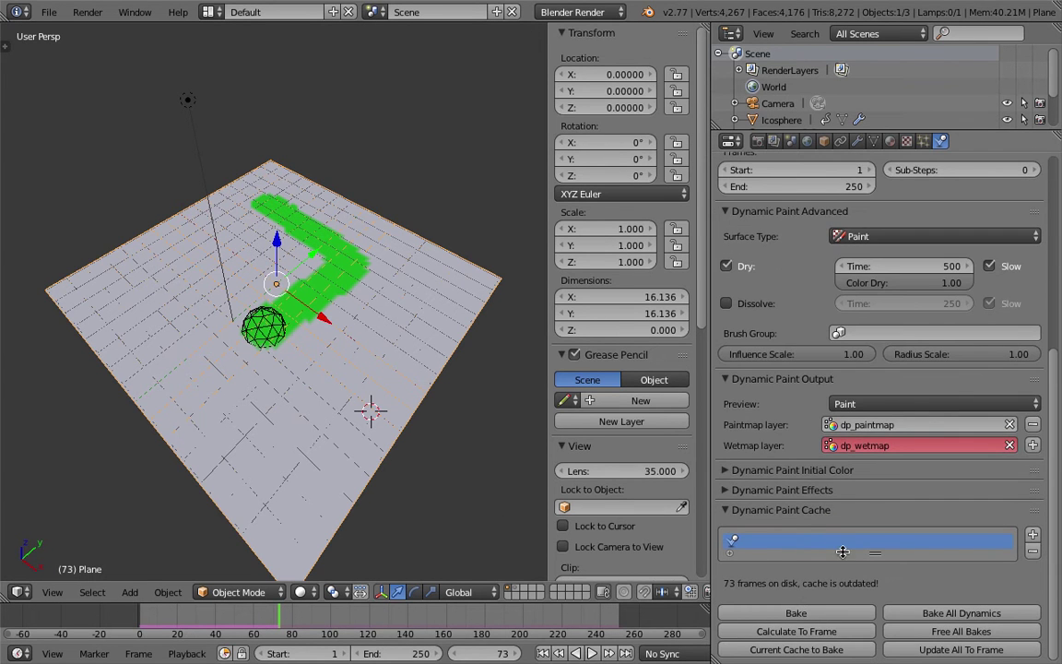
{"action": "middle_click_drag", "start_coordinate": [278, 476], "coordinate": [411, 434]}
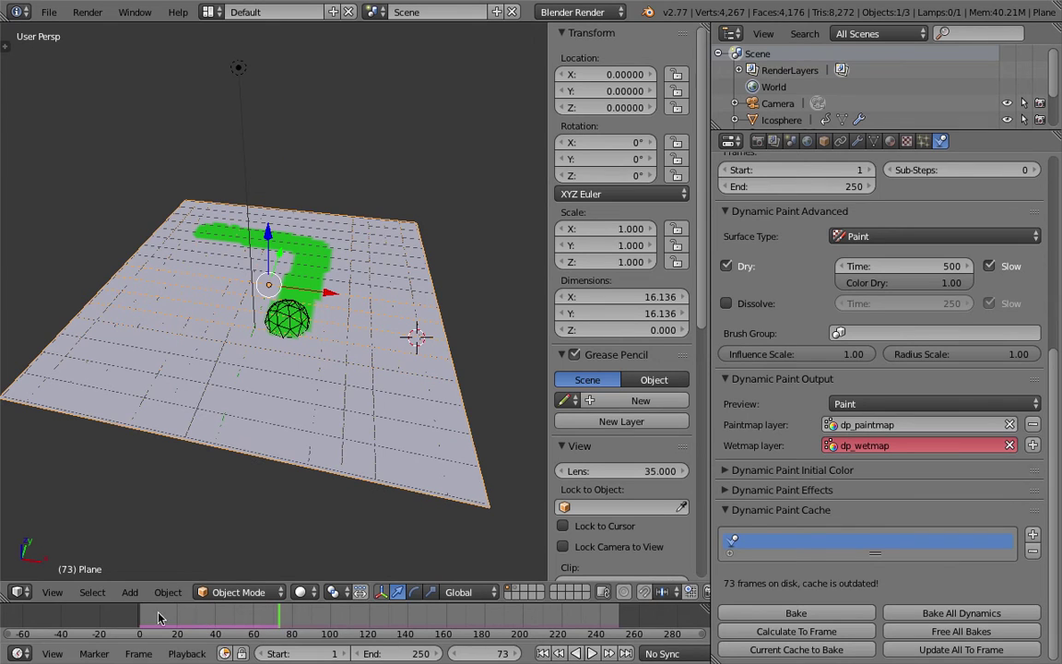
Replay the animation from the first frame, and change the ico sphere brush's paint color to pink during playback
{"action": "left_click", "coordinate": [543, 654]}
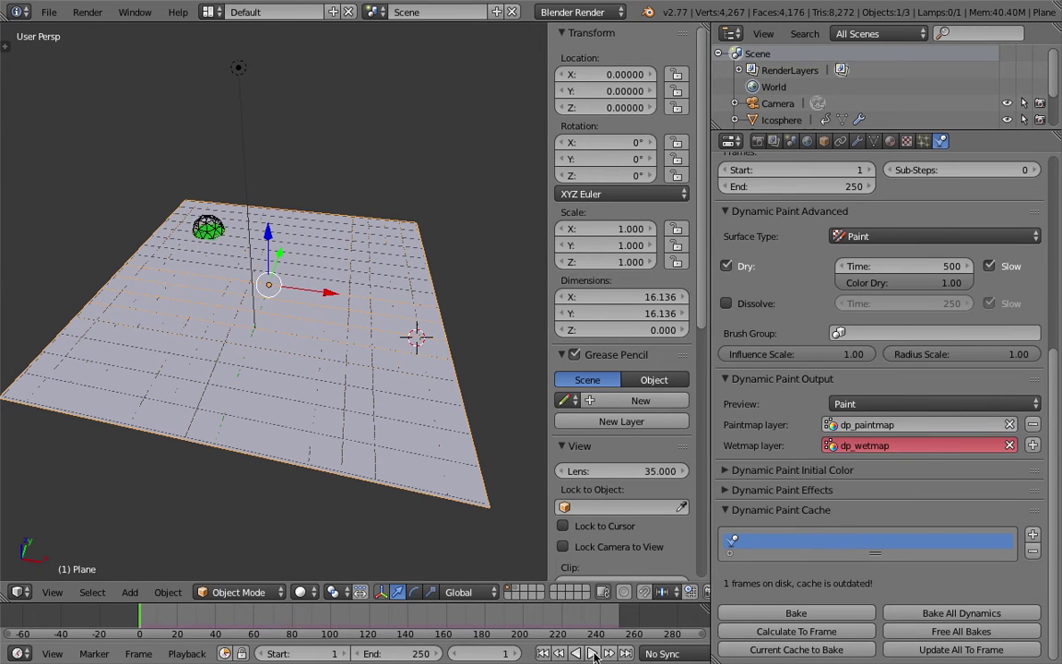
{"action": "left_click", "coordinate": [593, 654]}
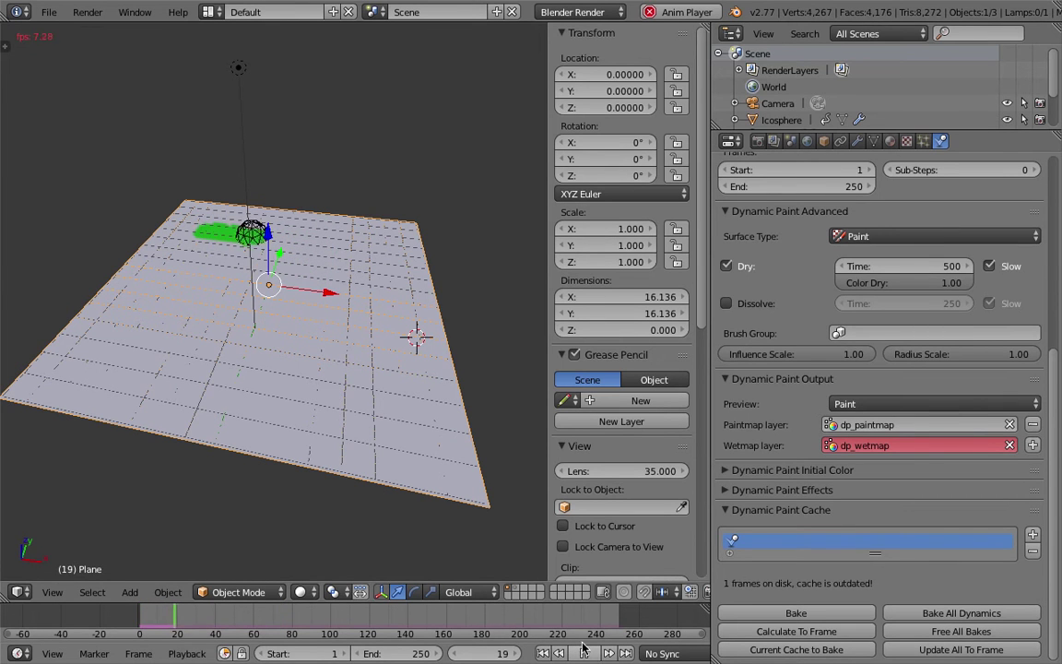
{"action": "left_click", "coordinate": [782, 120]}
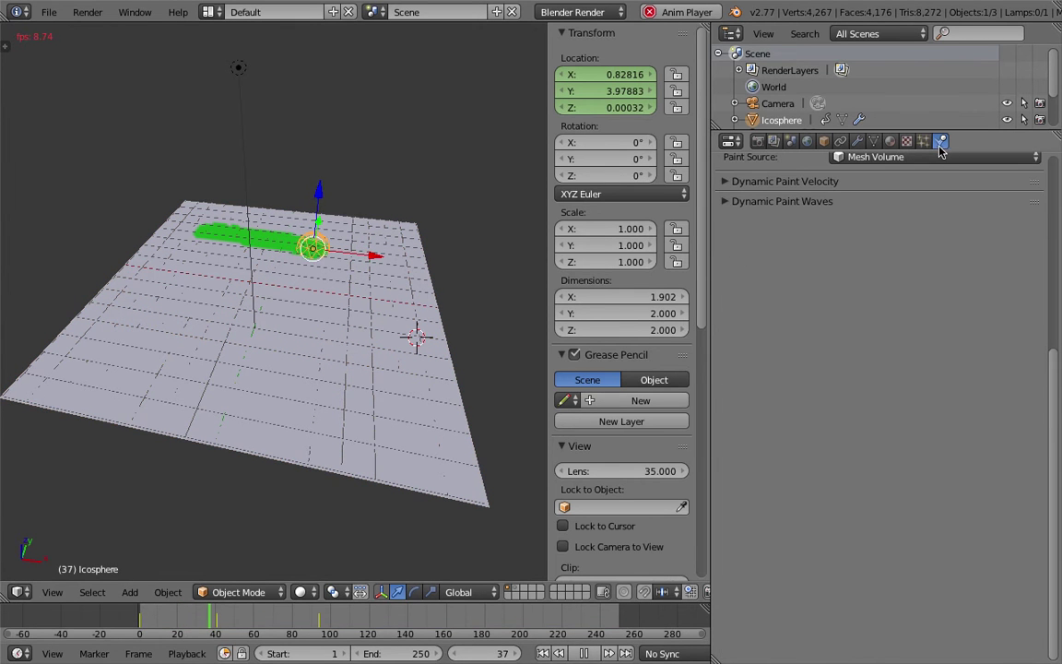
{"action": "left_click", "coordinate": [1052, 230]}
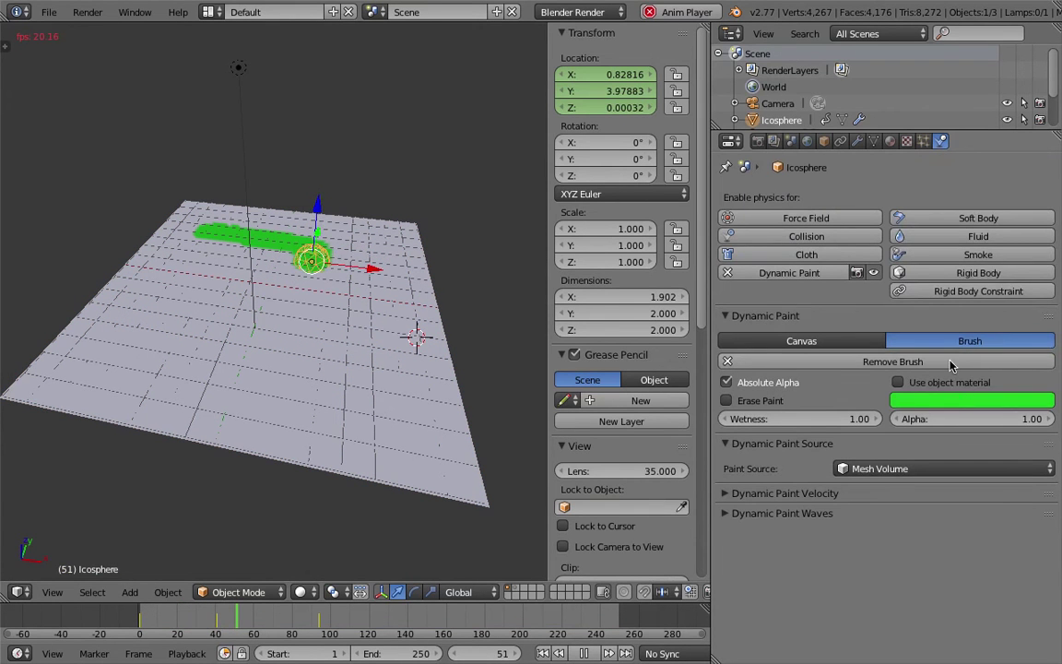
{"action": "left_click", "coordinate": [959, 400]}
{"action": "mouse_move", "coordinate": [925, 193]}
{"action": "left_mouse_down"}
{"action": "mouse_move", "coordinate": [941, 185]}
{"action": "mouse_move", "coordinate": [1004, 239]}
{"action": "left_mouse_up"}
{"action": "left_click_drag", "start_coordinate": [963, 288], "coordinate": [980, 252]}
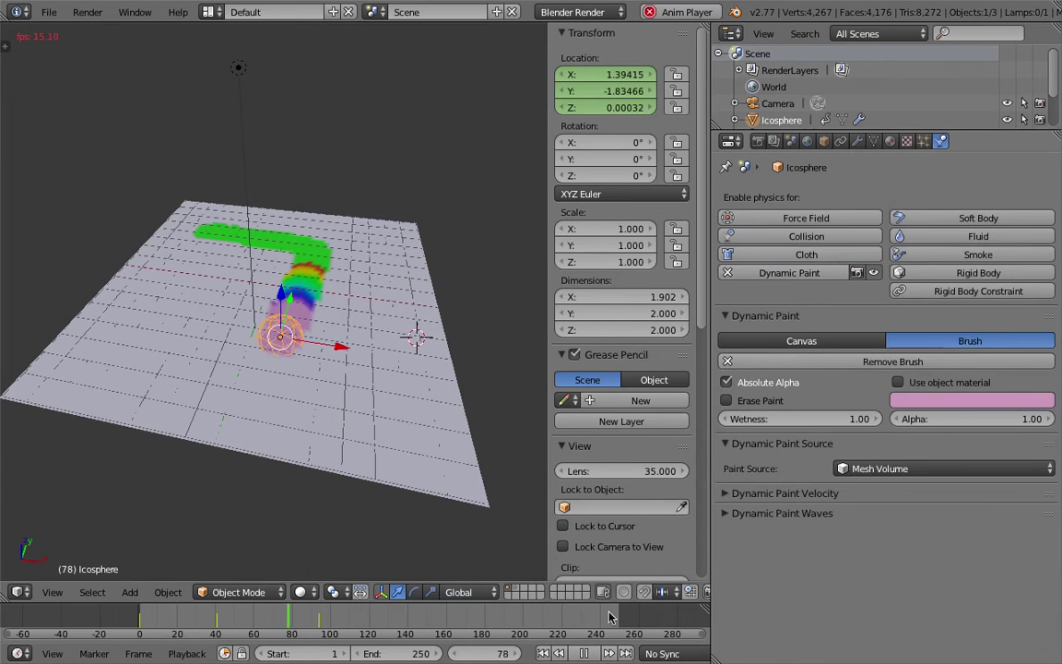
{"action": "key", "text": "alt+a"}
Render a still image of the multicolored paint trail, and close the render result
{"action": "middle_click_drag", "start_coordinate": [317, 262], "coordinate": [298, 332]}
{"action": "left_click", "coordinate": [88, 12]}
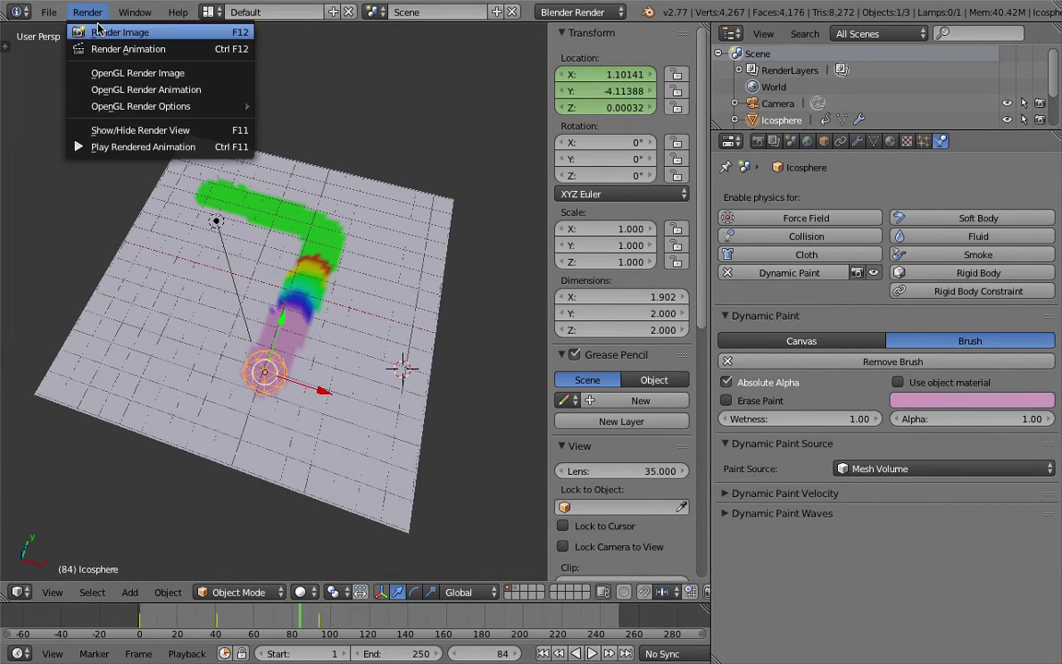
{"action": "left_click", "coordinate": [97, 31]}
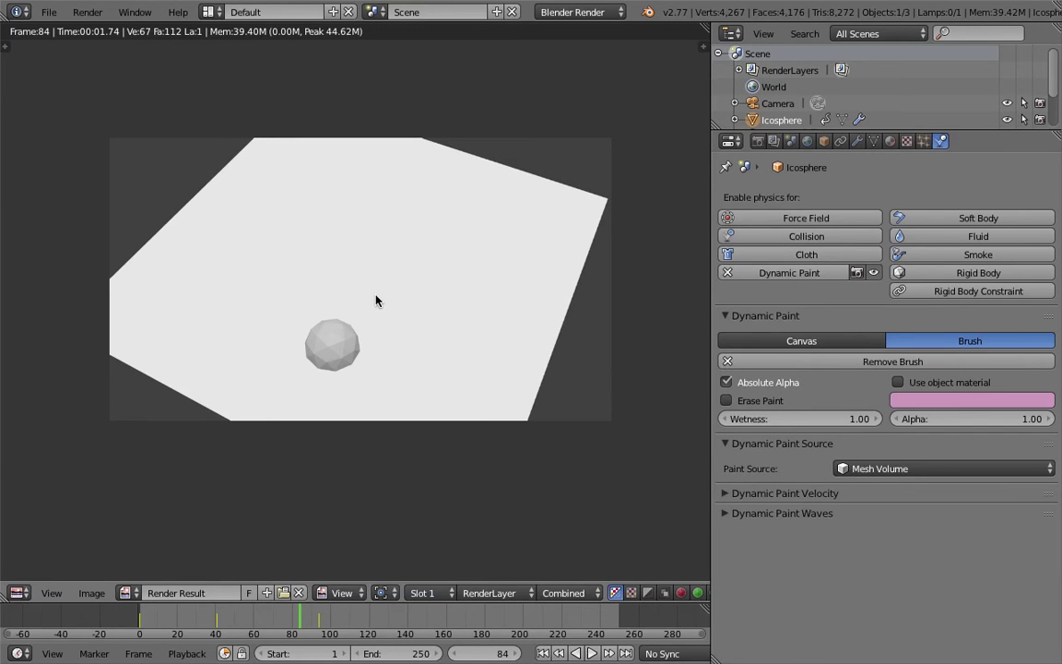
{"action": "key", "text": "Escape"}
Select the plane, collapse its Dynamic Paint Cache settings, and expand its Dynamic Paint Initial Color settings
{"action": "right_click", "coordinate": [336, 249]}
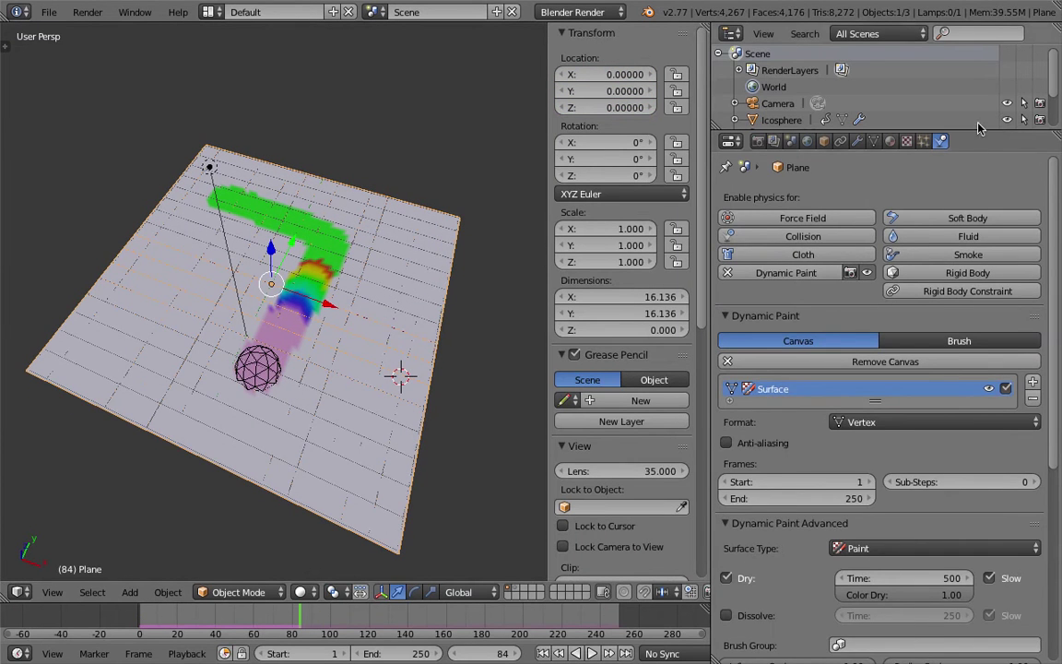
{"action": "scroll", "coordinate": [1009, 484], "scroll_direction": "down", "scroll_amount": 6}
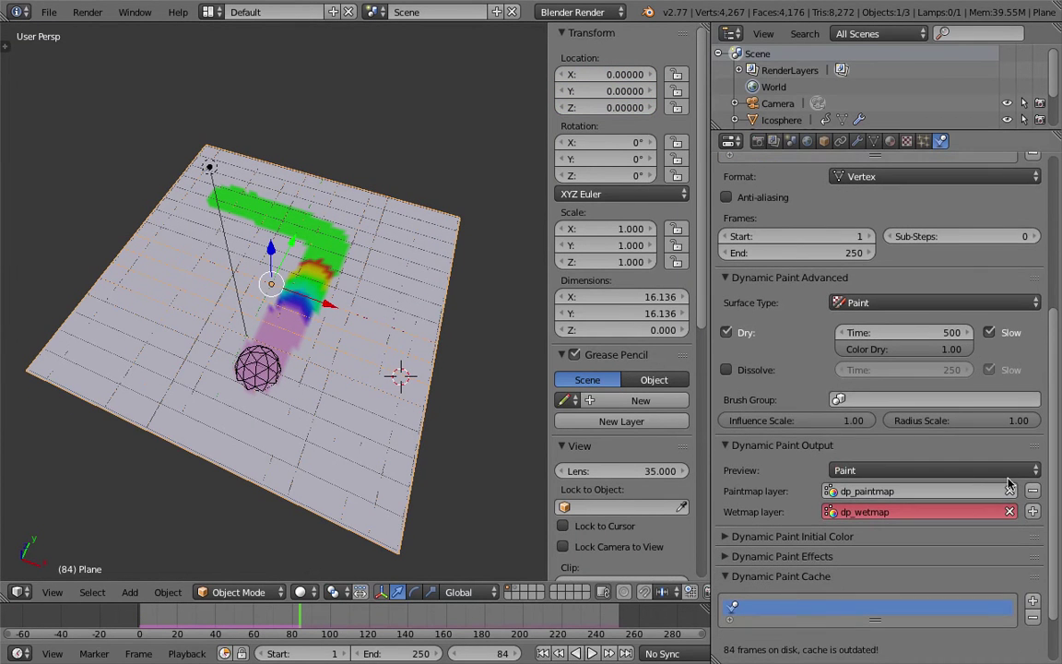
{"action": "left_click", "coordinate": [927, 470]}
{"action": "scroll", "coordinate": [1057, 511], "scroll_direction": "down", "scroll_amount": 2}
{"action": "left_click", "coordinate": [782, 511]}
{"action": "left_click", "coordinate": [780, 493]}
{"action": "left_click", "coordinate": [782, 492]}
{"action": "left_click", "coordinate": [785, 473]}
Try Vertex Color as the canvas's Initial Color, with dp_paintmap as the color layer
{"action": "left_click", "coordinate": [846, 495]}
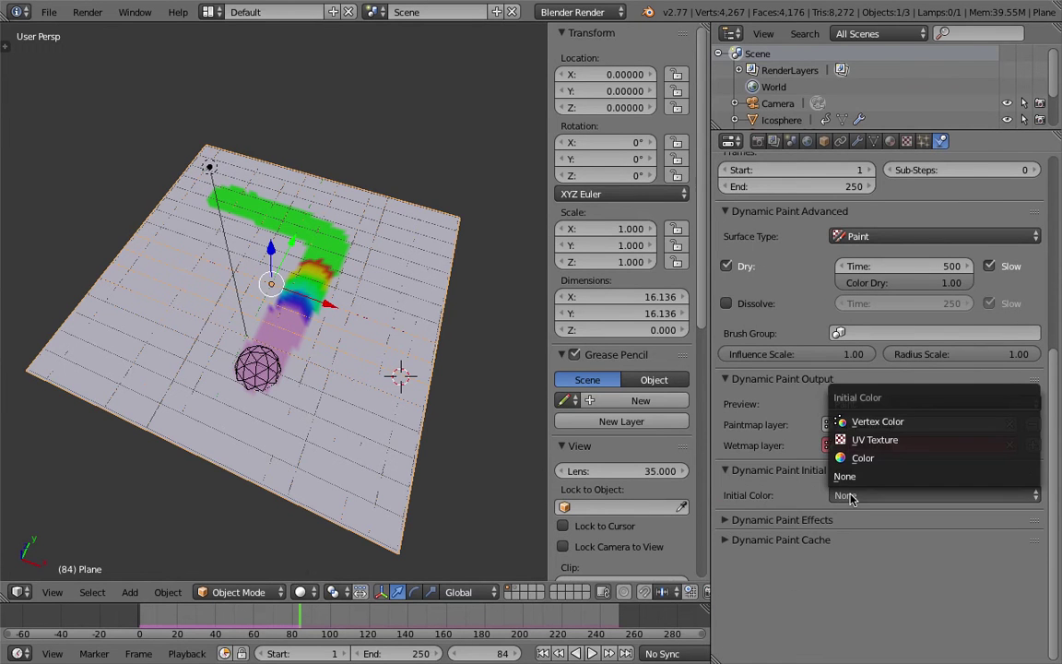
{"action": "left_click", "coordinate": [919, 426]}
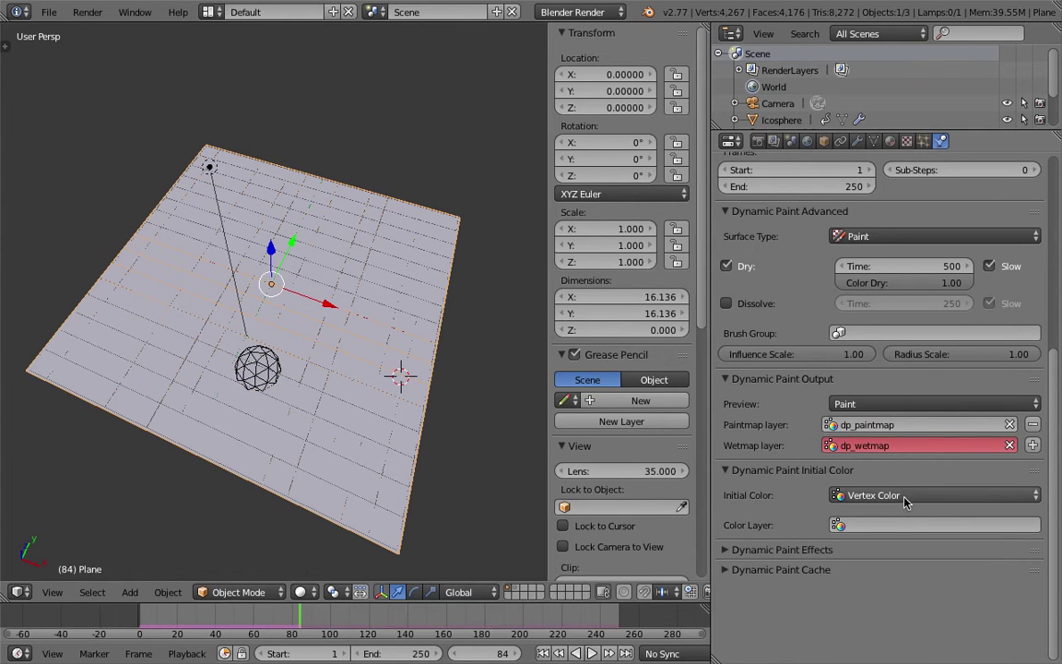
{"action": "left_click", "coordinate": [884, 525]}
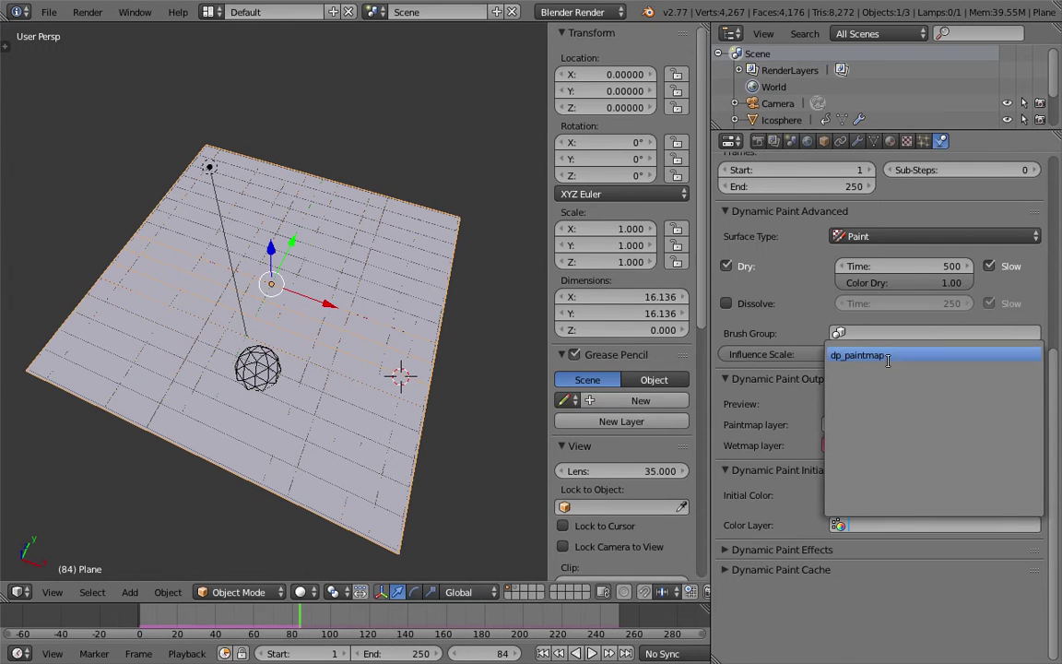
{"action": "left_click", "coordinate": [862, 355]}
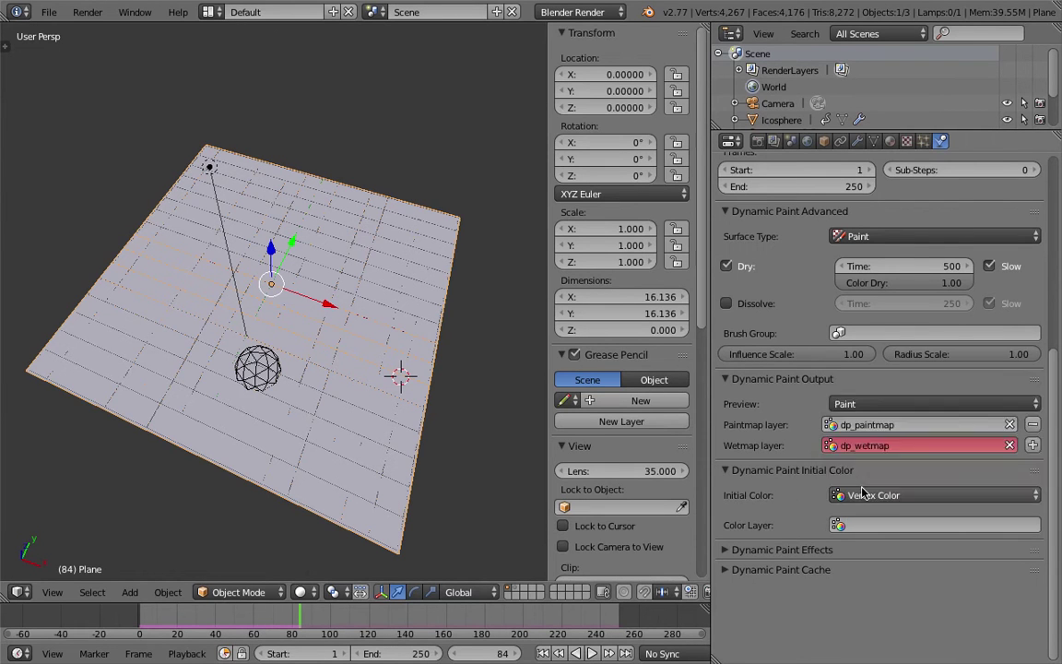
Set the canvas's Initial Color to Color, and replay the start of the animation from the first frame
{"action": "left_click", "coordinate": [854, 495]}
{"action": "left_click", "coordinate": [867, 458]}
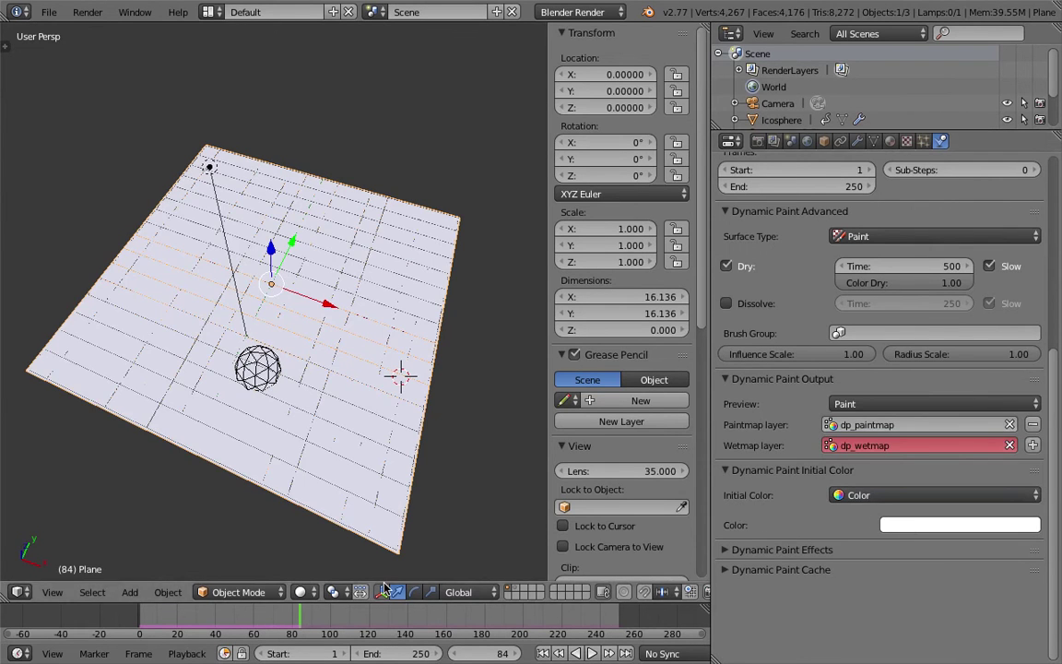
{"action": "left_click", "coordinate": [543, 653]}
{"action": "left_click", "coordinate": [590, 654]}
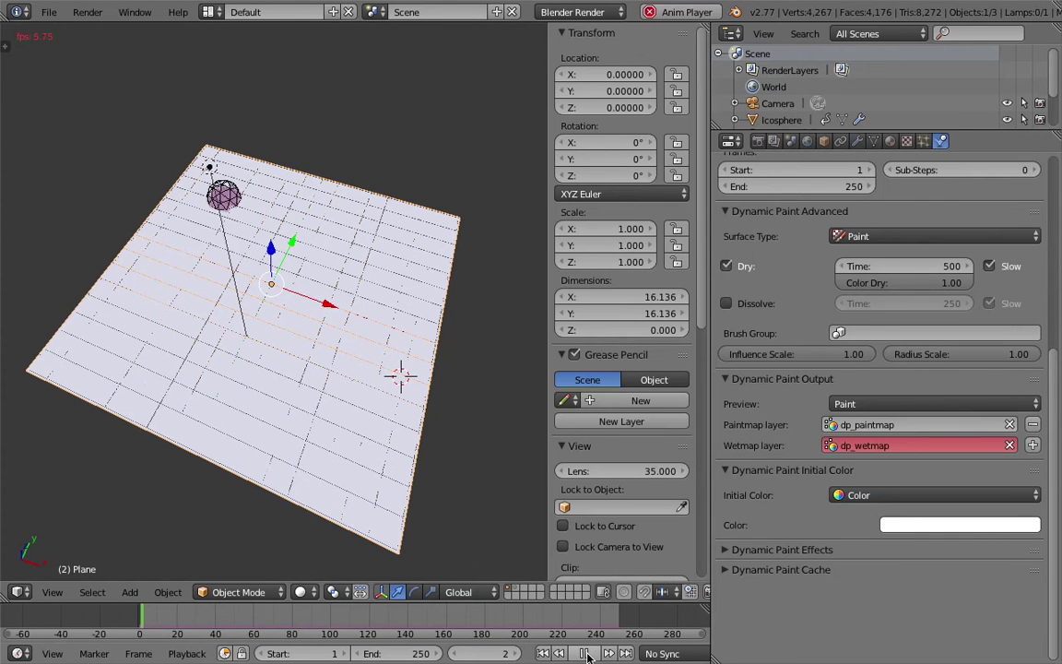
{"action": "middle_click_drag", "start_coordinate": [158, 296], "coordinate": [164, 263]}
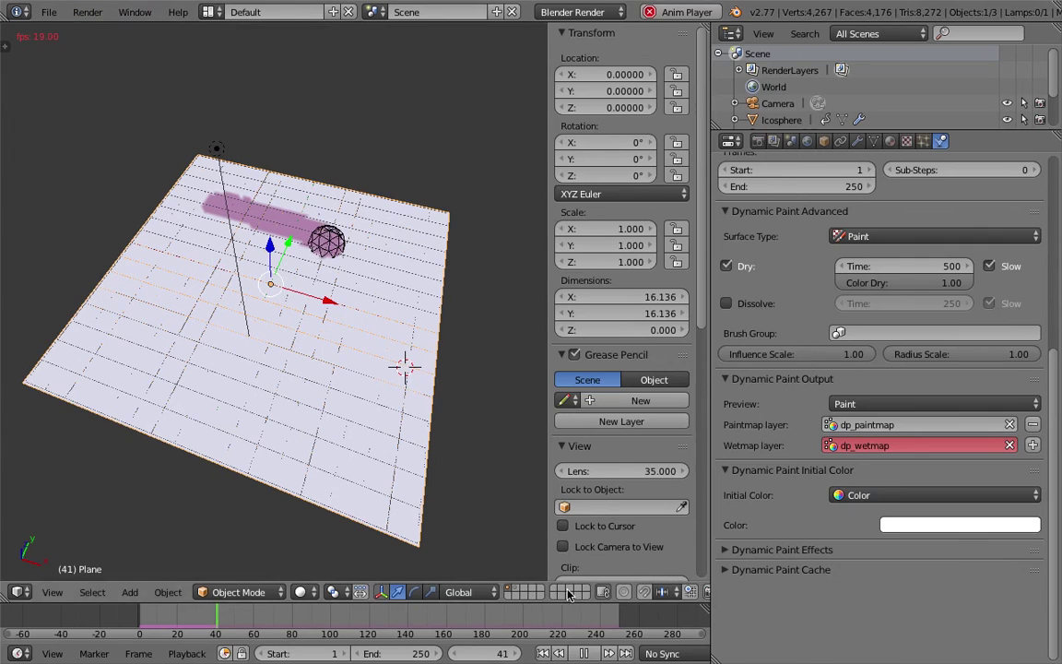
{"action": "key", "text": "alt+a"}
Render a still image of the plane with its new initial color, and close the render result
{"action": "left_click", "coordinate": [96, 15]}
{"action": "left_click", "coordinate": [120, 32]}
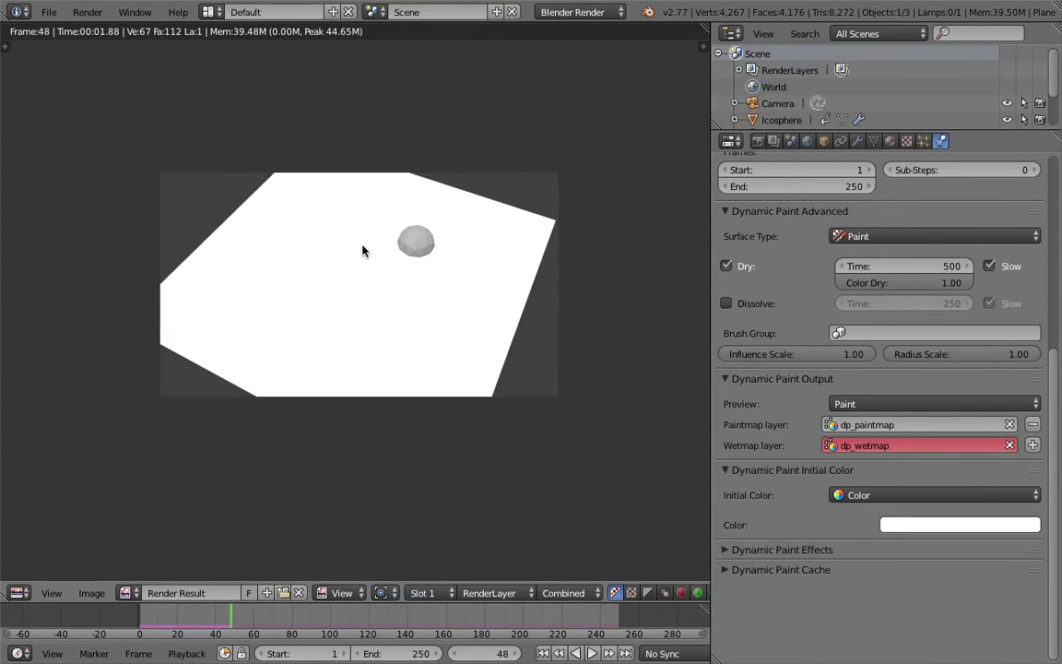
{"action": "key", "text": "Escape"}
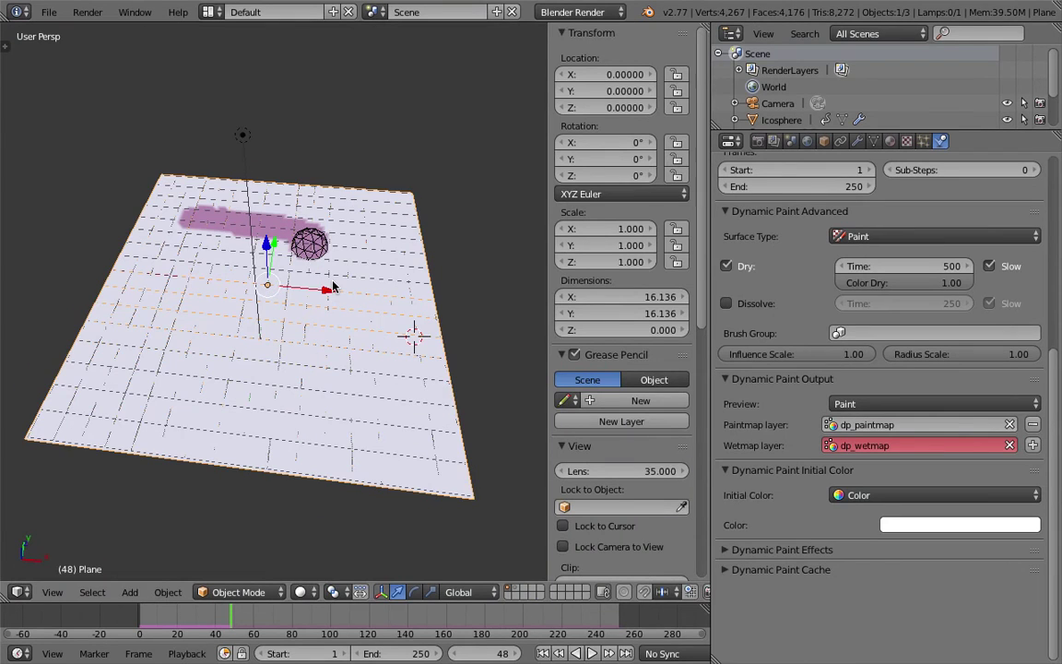
{"action": "mouse_move", "coordinate": [361, 332]}
{"action": "middle_mouse_down"}
{"action": "mouse_move", "coordinate": [321, 318]}
{"action": "mouse_move", "coordinate": [225, 202]}
{"action": "mouse_move", "coordinate": [308, 276]}
{"action": "mouse_move", "coordinate": [417, 255]}
{"action": "middle_mouse_up"}
{"action": "left_click_drag", "start_coordinate": [547, 242], "coordinate": [646, 245]}
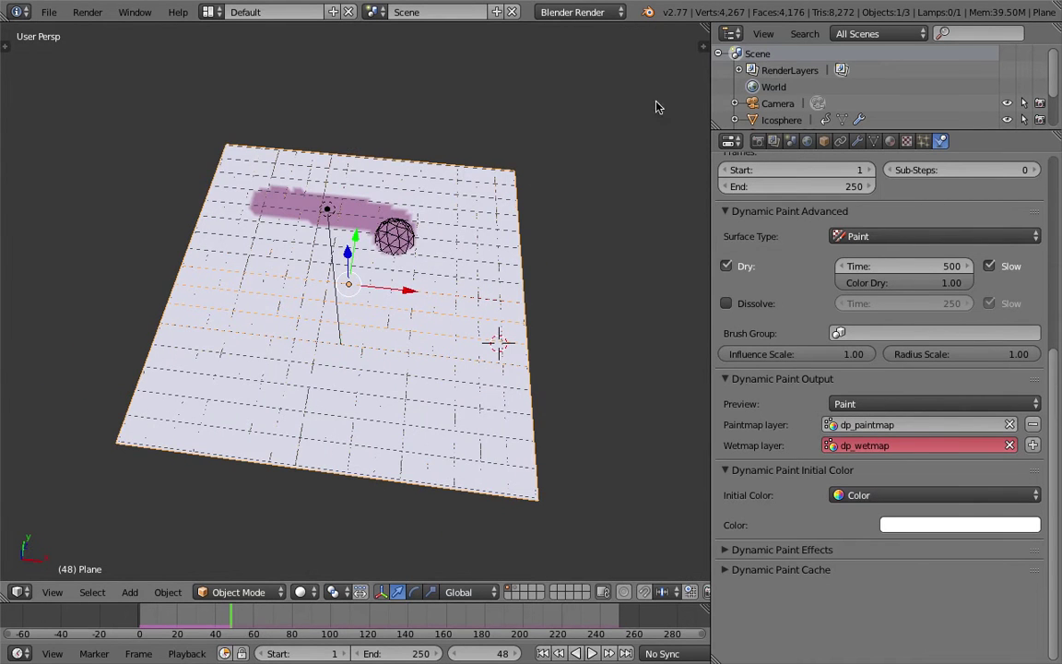
{"action": "key", "text": "n"}
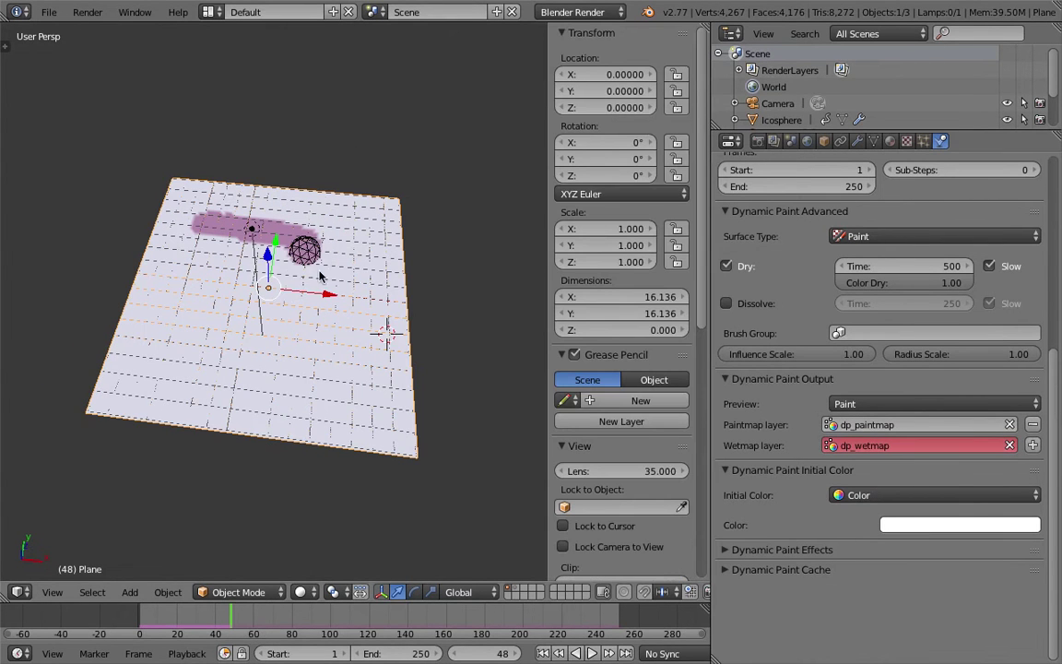
Clear the ico sphere's location keyframes, and widen the 3D view by narrowing the properties area
{"action": "right_click", "coordinate": [308, 252]}
{"action": "right_click", "coordinate": [605, 111]}
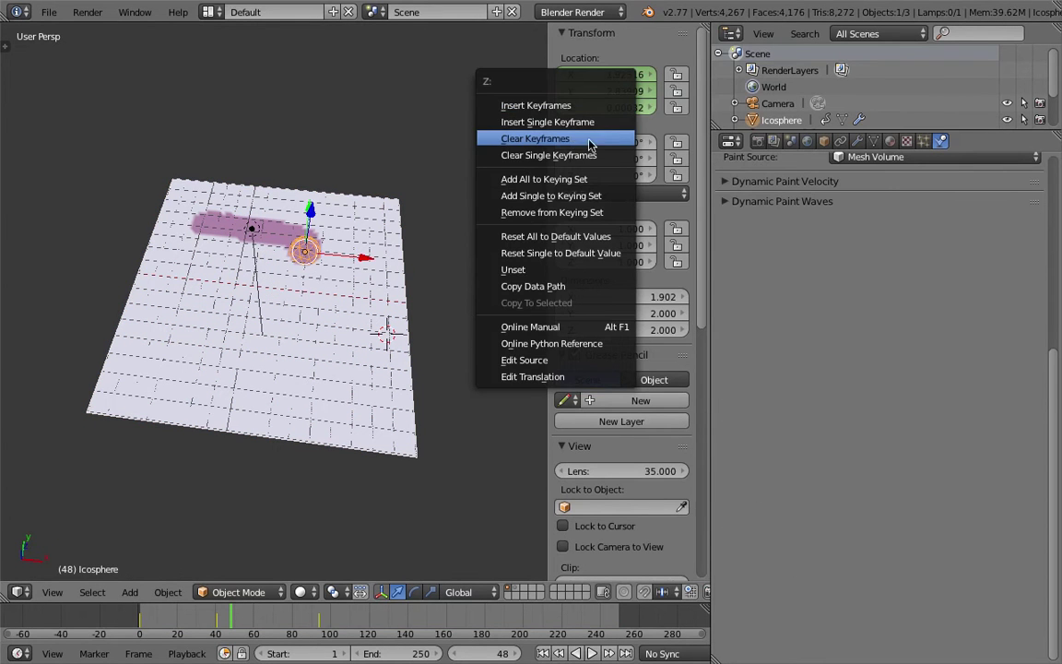
{"action": "left_click", "coordinate": [526, 139]}
{"action": "middle_click_drag", "start_coordinate": [413, 235], "coordinate": [436, 195]}
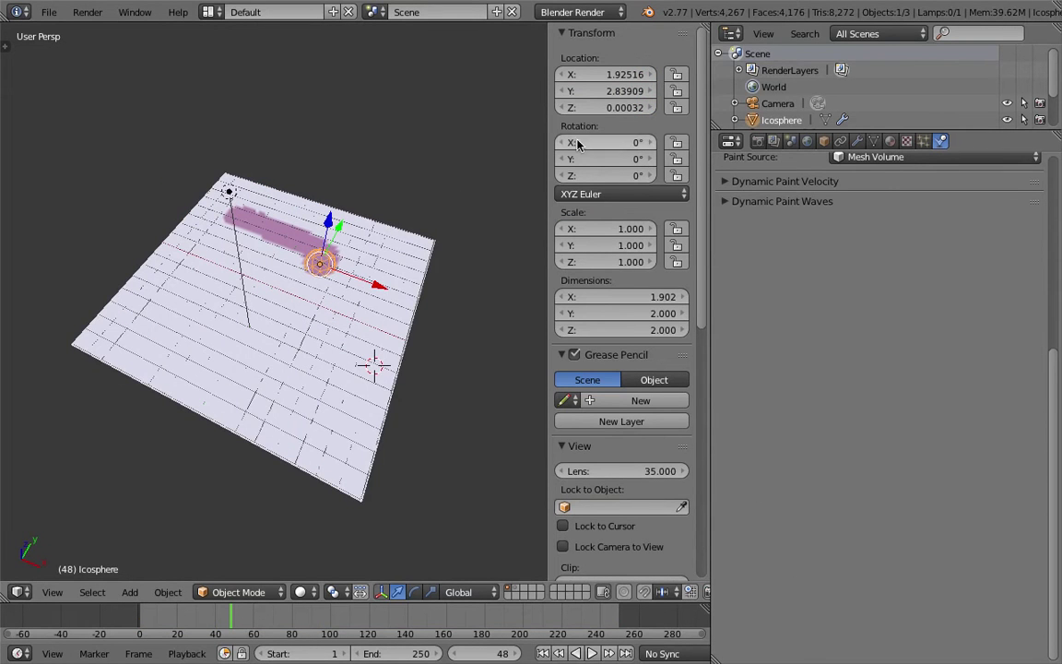
{"action": "left_click_drag", "start_coordinate": [710, 150], "coordinate": [835, 150]}
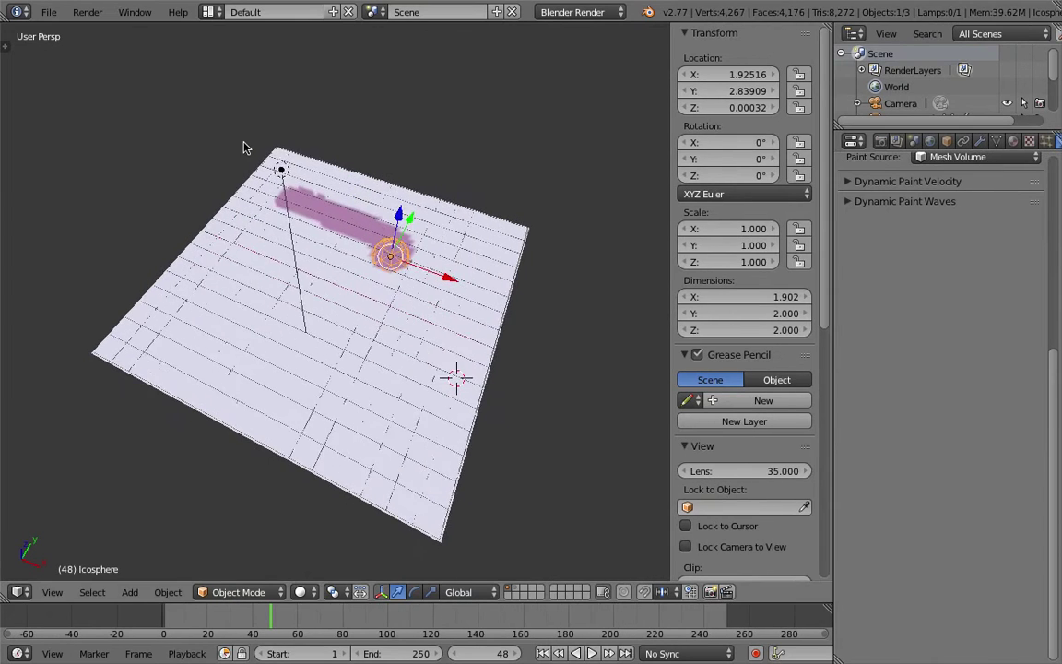
Switch to the Compositing screen layout and briefly replay the animation from the first frame
{"action": "left_click", "coordinate": [208, 12]}
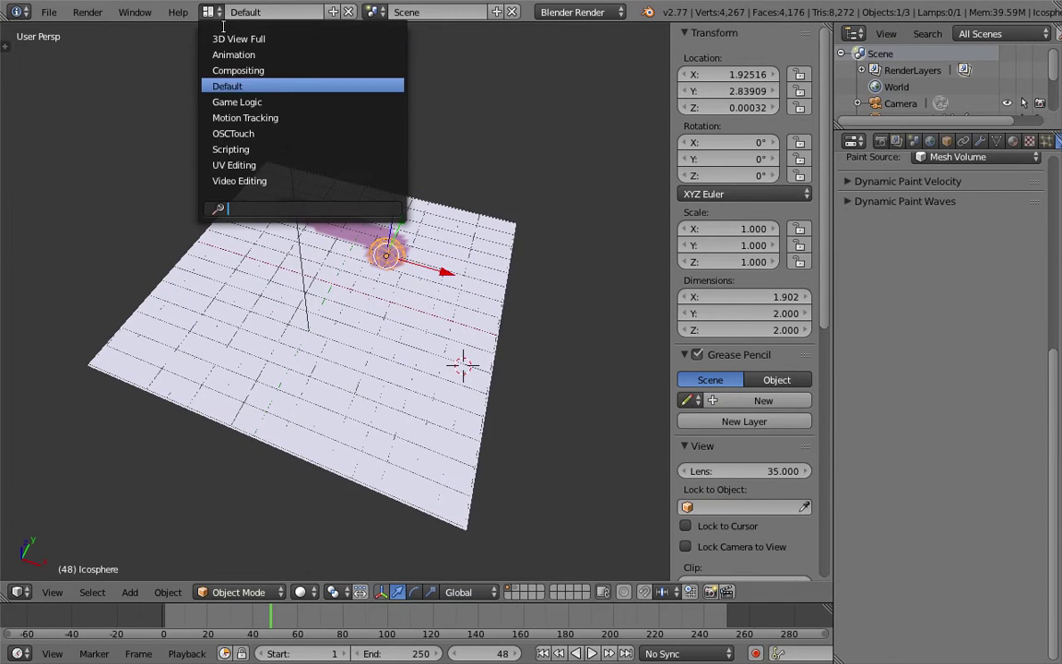
{"action": "left_click", "coordinate": [292, 77]}
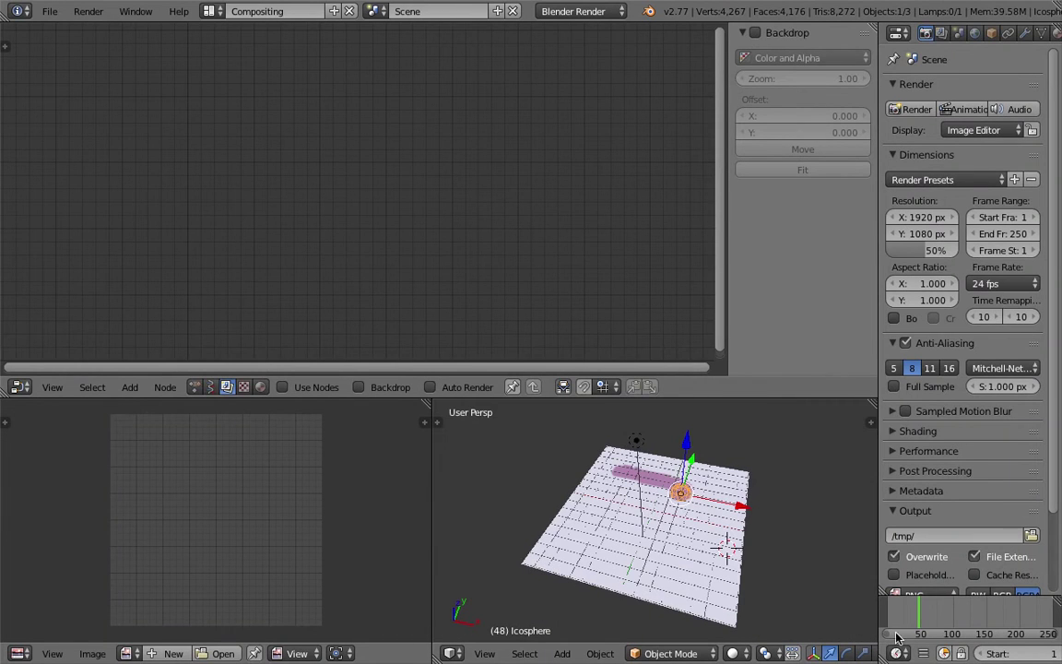
{"action": "scroll", "coordinate": [999, 655], "scroll_direction": "down", "scroll_amount": 5}
{"action": "scroll", "coordinate": [1000, 657], "scroll_direction": "down", "scroll_amount": 1}
{"action": "left_click", "coordinate": [982, 654]}
{"action": "left_click", "coordinate": [1029, 655]}
{"action": "left_click", "coordinate": [1030, 655]}
{"action": "scroll", "coordinate": [716, 537], "scroll_direction": "up", "scroll_amount": 2}
{"action": "mouse_move", "coordinate": [699, 480]}
{"action": "middle_mouse_down"}
{"action": "mouse_move", "coordinate": [716, 536]}
{"action": "mouse_move", "coordinate": [711, 475]}
{"action": "middle_mouse_up"}
{"action": "scroll", "coordinate": [711, 475], "scroll_direction": "down", "scroll_amount": 1}
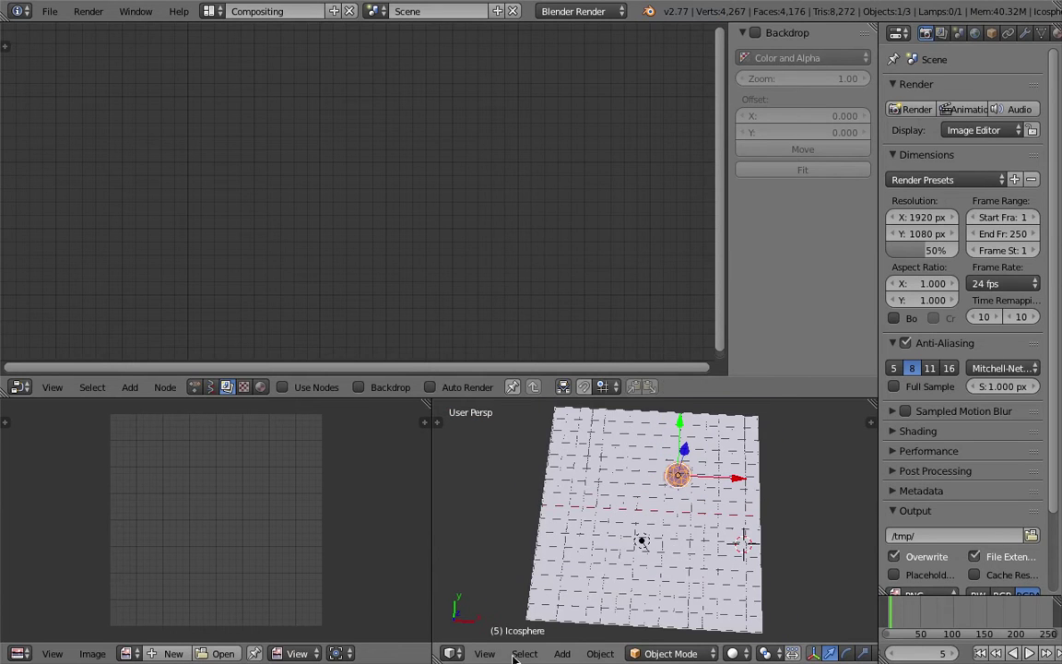
Show the scene from the top and expand the 3D view over the image editor area, with the ico sphere selected
{"action": "left_click", "coordinate": [485, 654]}
{"action": "left_click", "coordinate": [540, 577]}
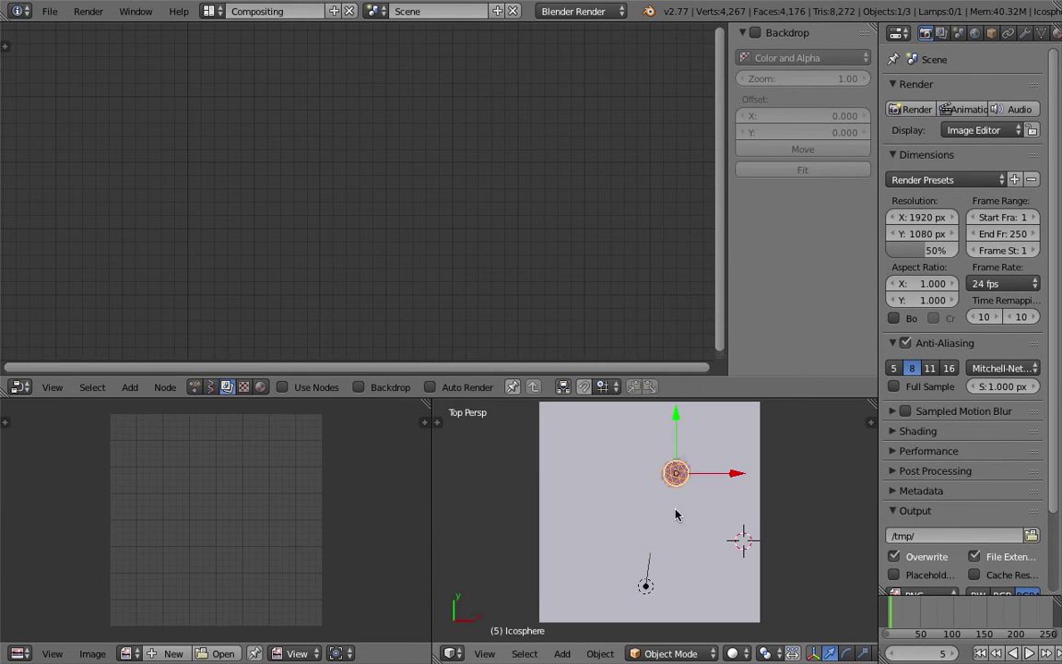
{"action": "left_click", "coordinate": [767, 473]}
{"action": "right_click", "coordinate": [679, 472]}
{"action": "right_click", "coordinate": [683, 472]}
{"action": "left_click_drag", "start_coordinate": [472, 399], "coordinate": [472, 355]}
{"action": "left_click_drag", "start_coordinate": [447, 398], "coordinate": [176, 361]}
{"action": "scroll", "coordinate": [519, 493], "scroll_direction": "down", "scroll_amount": 1}
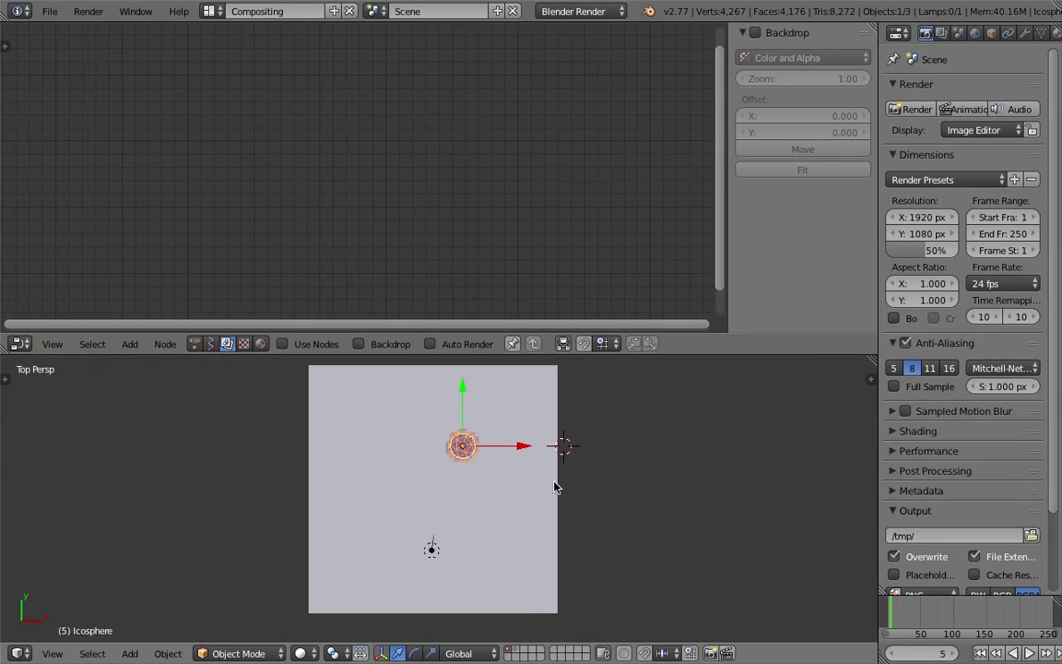
Move the point lamp to a hidden layer and briefly replay the animation from the first frame
{"action": "right_click", "coordinate": [433, 546]}
{"action": "key", "text": "m"}
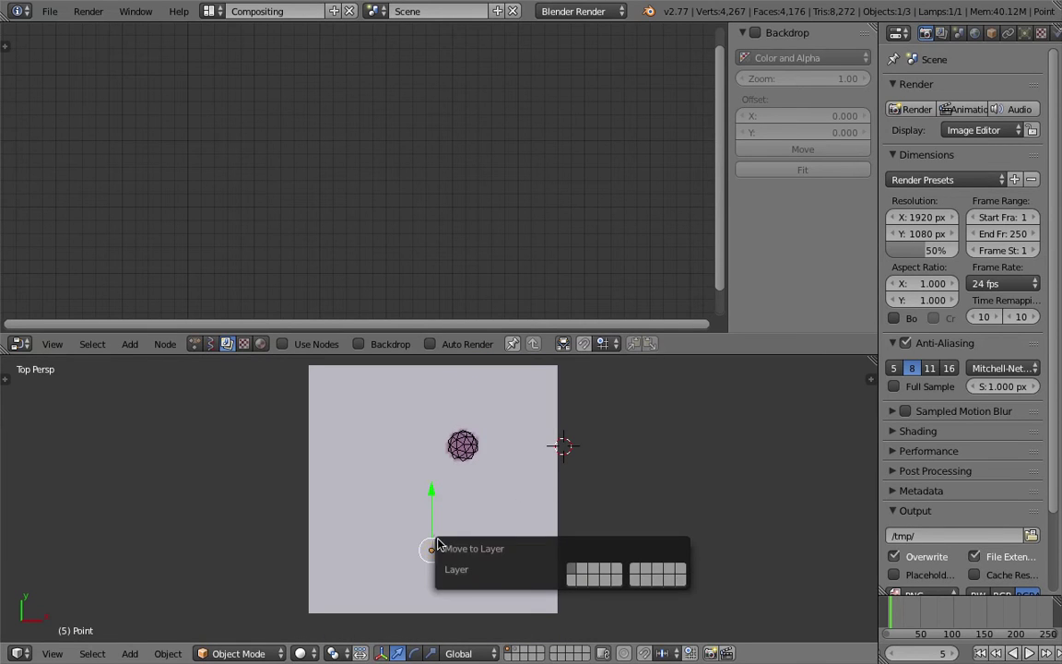
{"action": "left_click", "coordinate": [583, 583]}
{"action": "left_click", "coordinate": [982, 654]}
{"action": "left_click", "coordinate": [1028, 653]}
{"action": "left_click", "coordinate": [1028, 654]}
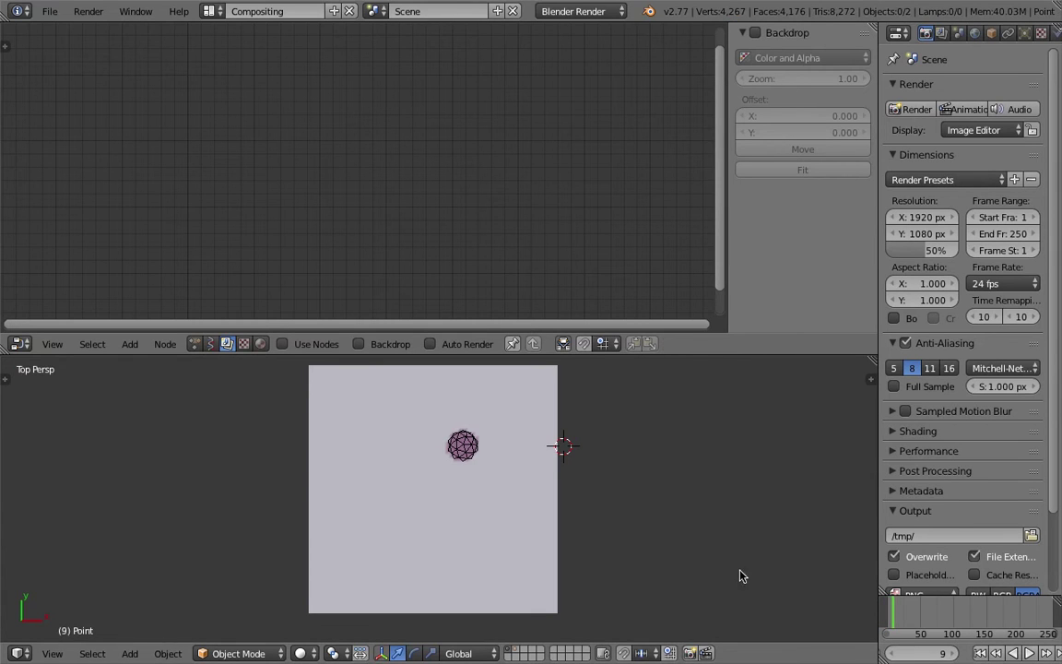
Select the ico sphere, switch the node editor to Animation Nodes and create a new node tree
{"action": "right_click", "coordinate": [465, 447]}
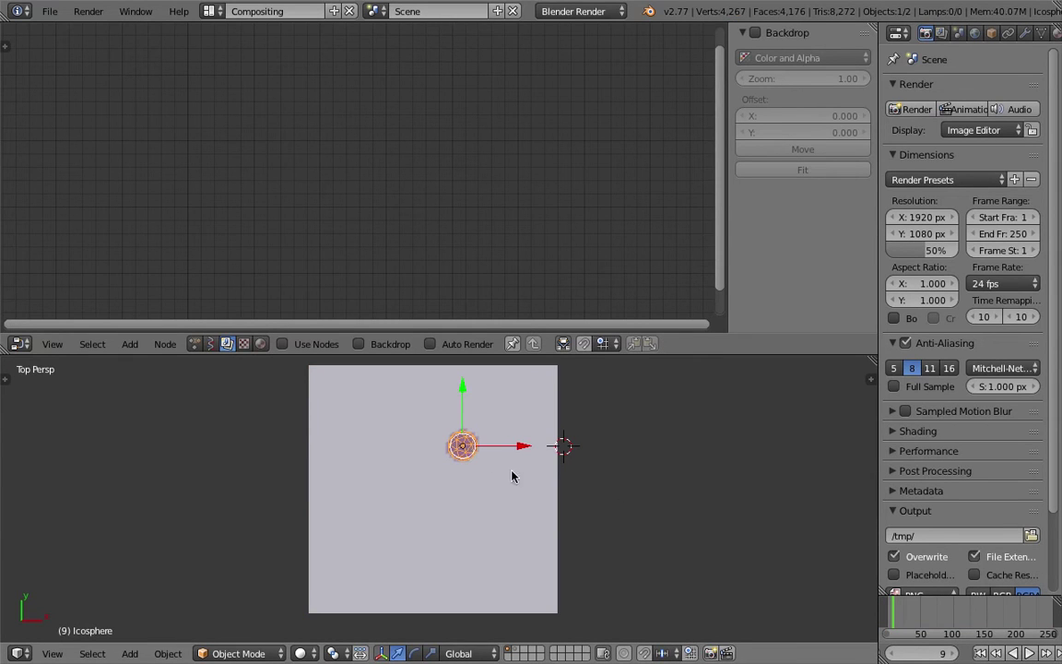
{"action": "middle_click_drag", "start_coordinate": [596, 402], "coordinate": [569, 403], "text": "shift"}
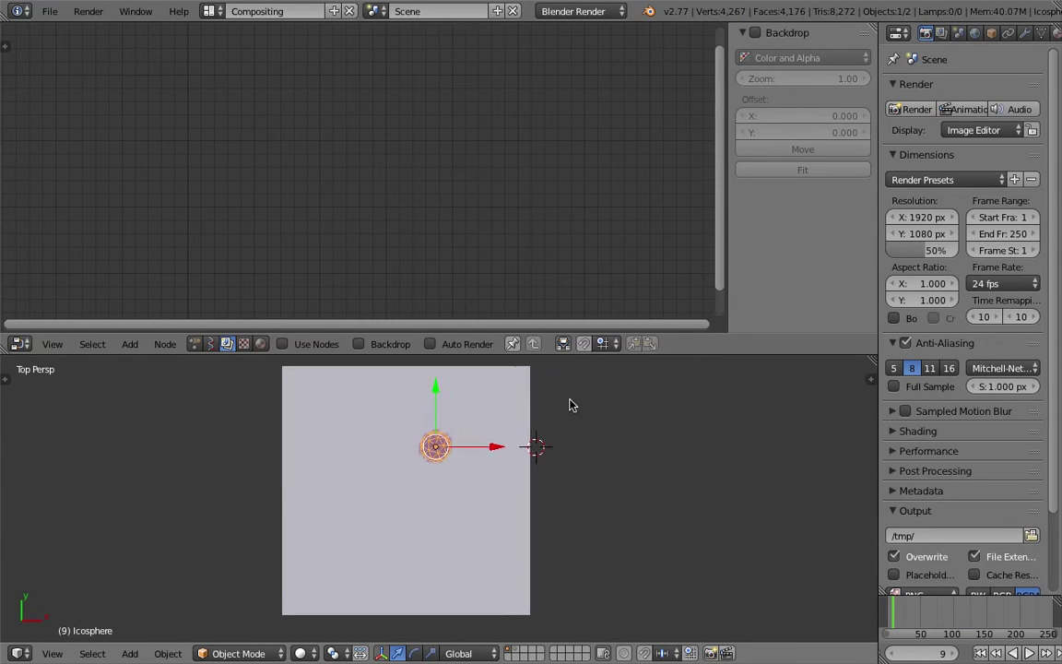
{"action": "left_click", "coordinate": [195, 343]}
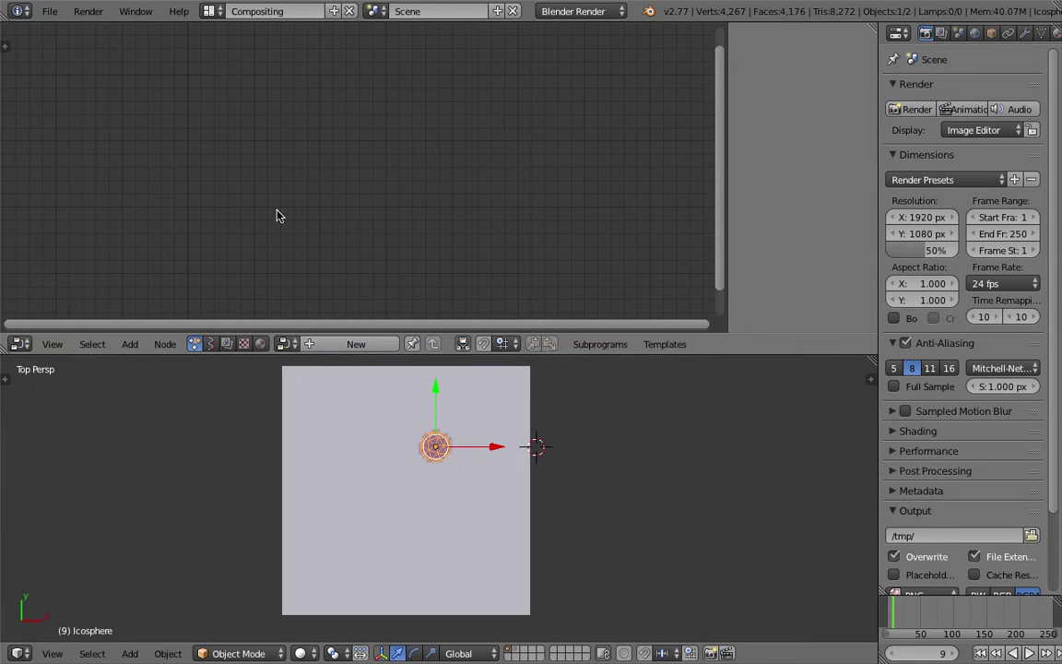
{"action": "left_click_drag", "start_coordinate": [705, 356], "coordinate": [705, 349]}
{"action": "left_click_drag", "start_coordinate": [877, 303], "coordinate": [852, 303]}
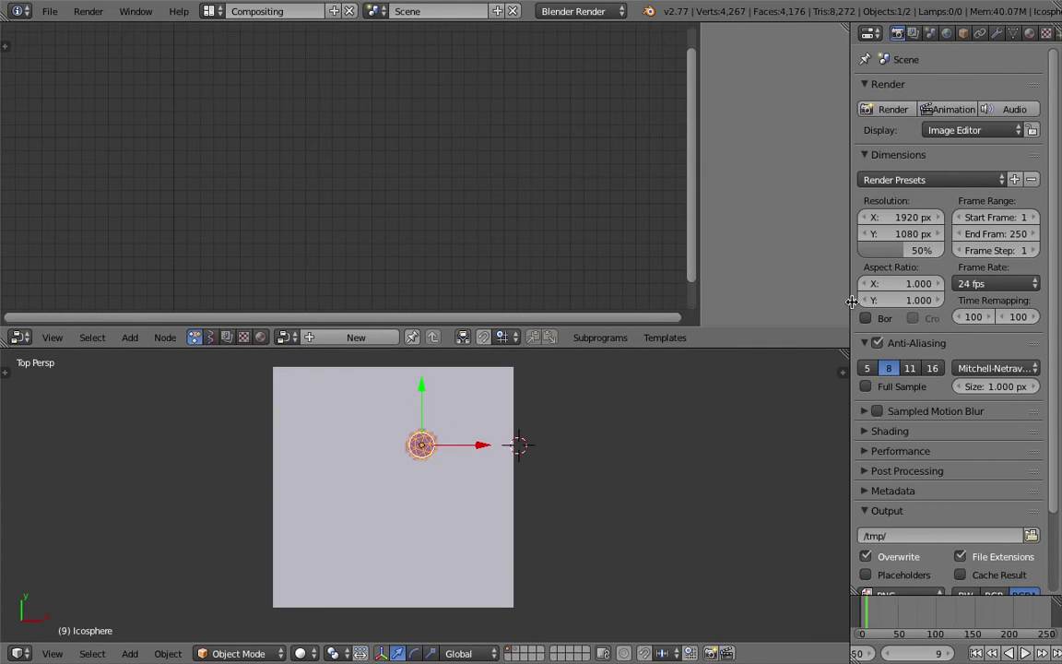
{"action": "left_click", "coordinate": [325, 340]}
{"action": "key", "text": "shift+a"}
{"action": "left_click", "coordinate": [250, 157]}
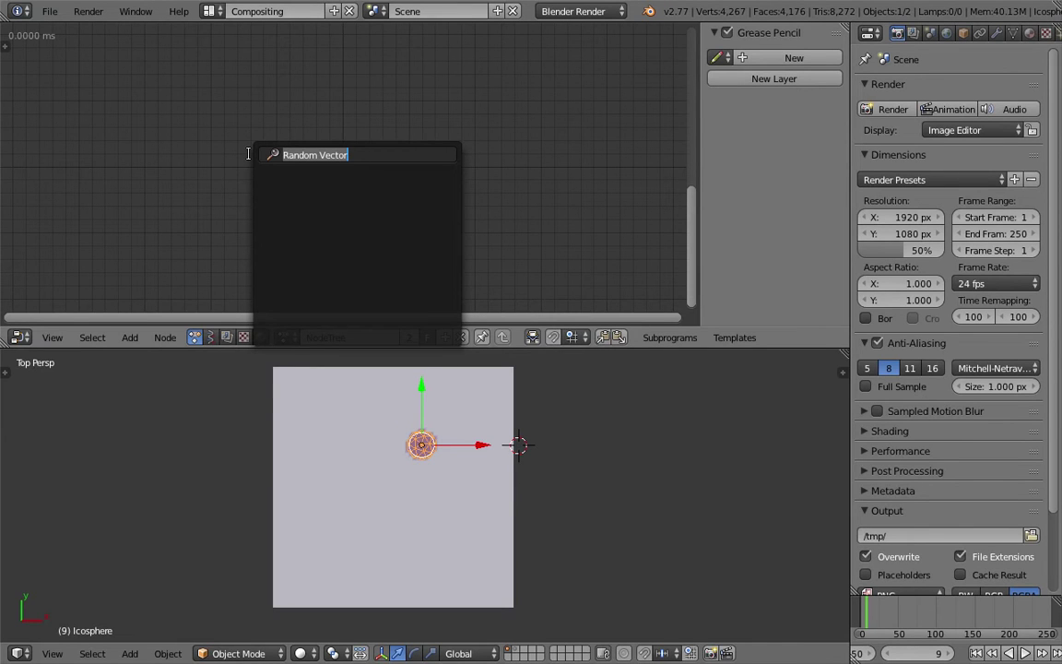
{"action": "type", "text": "object"}
{"action": "key", "text": "Escape"}
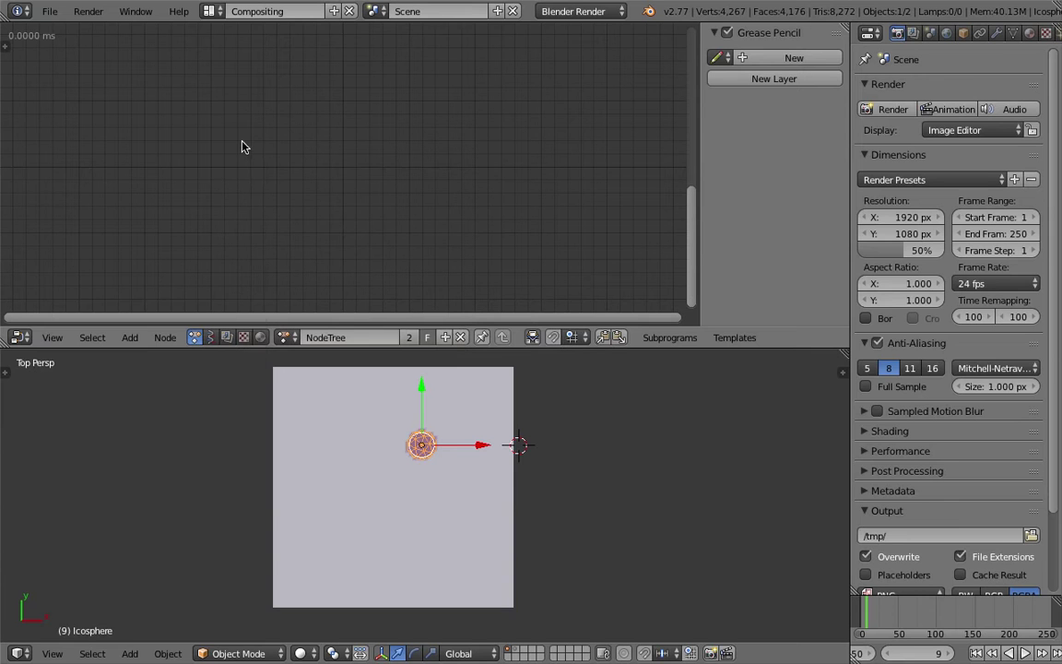
Add an Object Instancer node to the empty tree and hide the node editor's properties sidebar
{"action": "key", "text": "shift+a"}
{"action": "left_click", "coordinate": [241, 157]}
{"action": "type", "text": "object inst"}
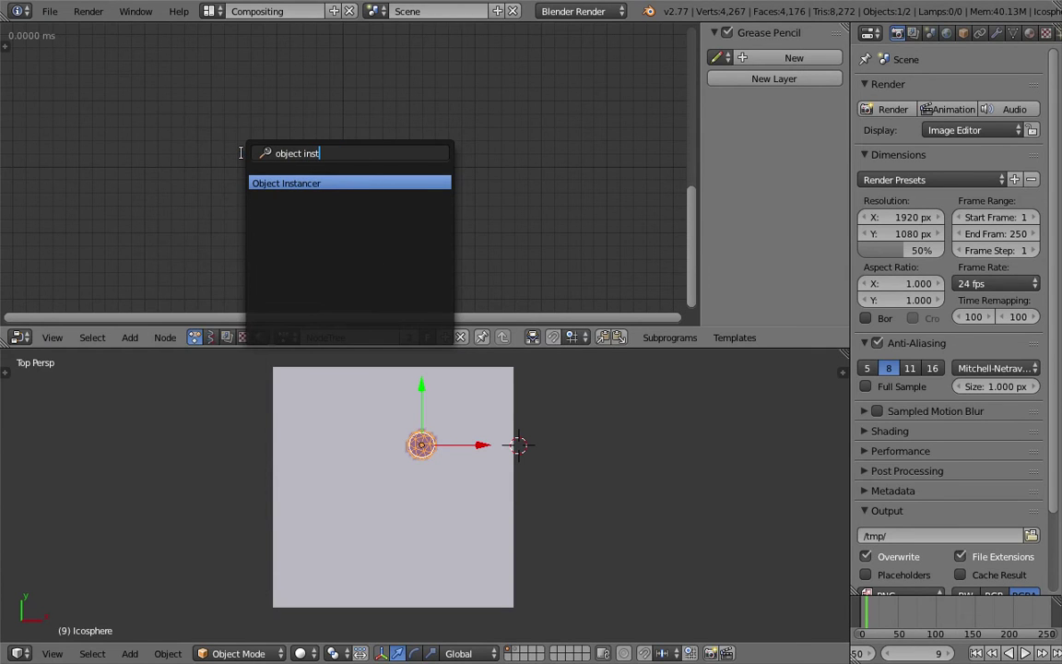
{"action": "key", "text": "Return"}
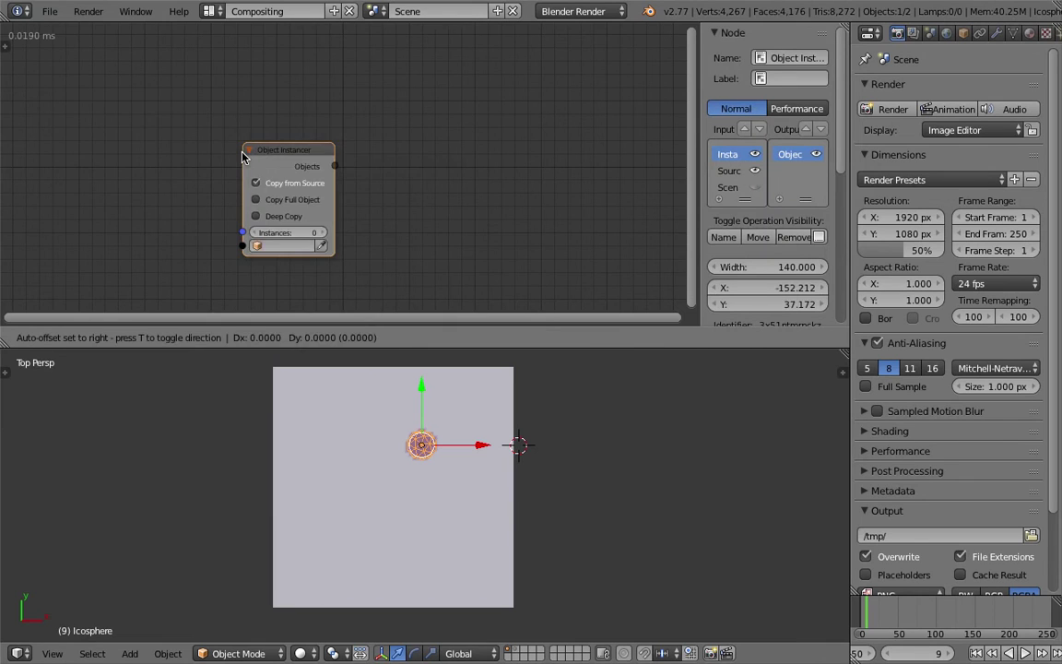
{"action": "left_click", "coordinate": [158, 140]}
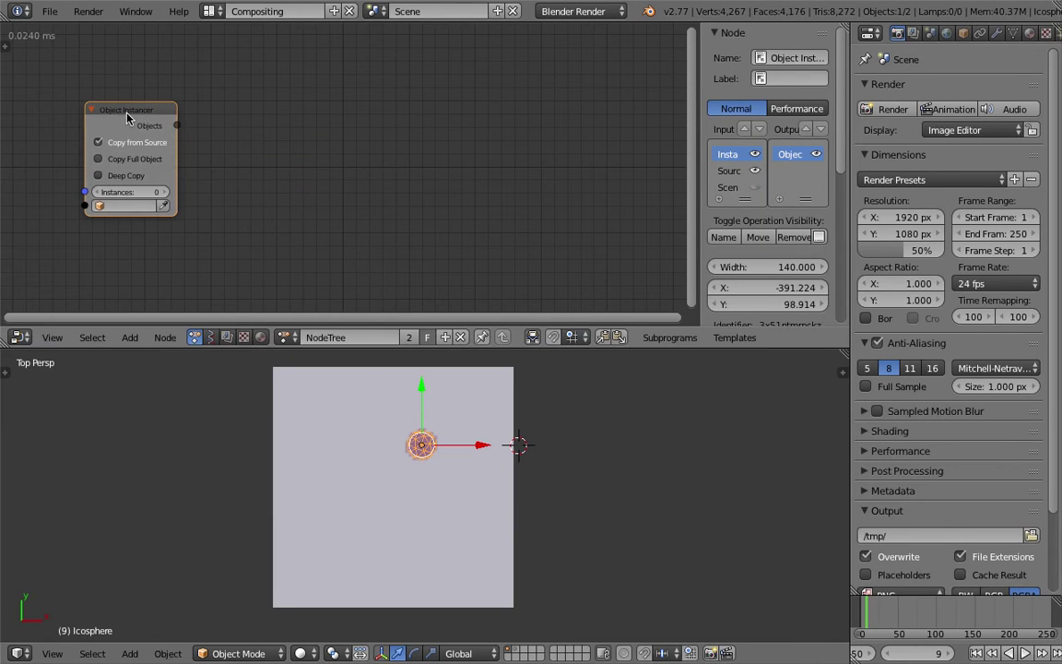
{"action": "mouse_move", "coordinate": [154, 138]}
{"action": "middle_mouse_down"}
{"action": "mouse_move", "coordinate": [166, 139]}
{"action": "mouse_move", "coordinate": [158, 138]}
{"action": "middle_mouse_up"}
{"action": "scroll", "coordinate": [117, 107], "scroll_direction": "down", "scroll_amount": 1}
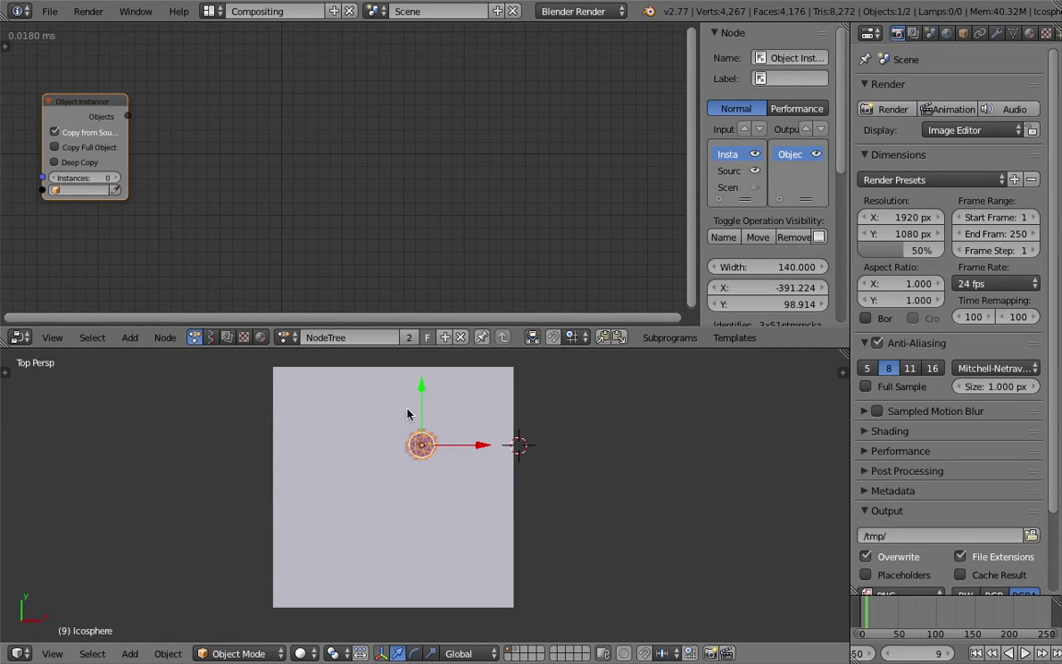
{"action": "scroll", "coordinate": [323, 143], "scroll_direction": "down", "scroll_amount": 1}
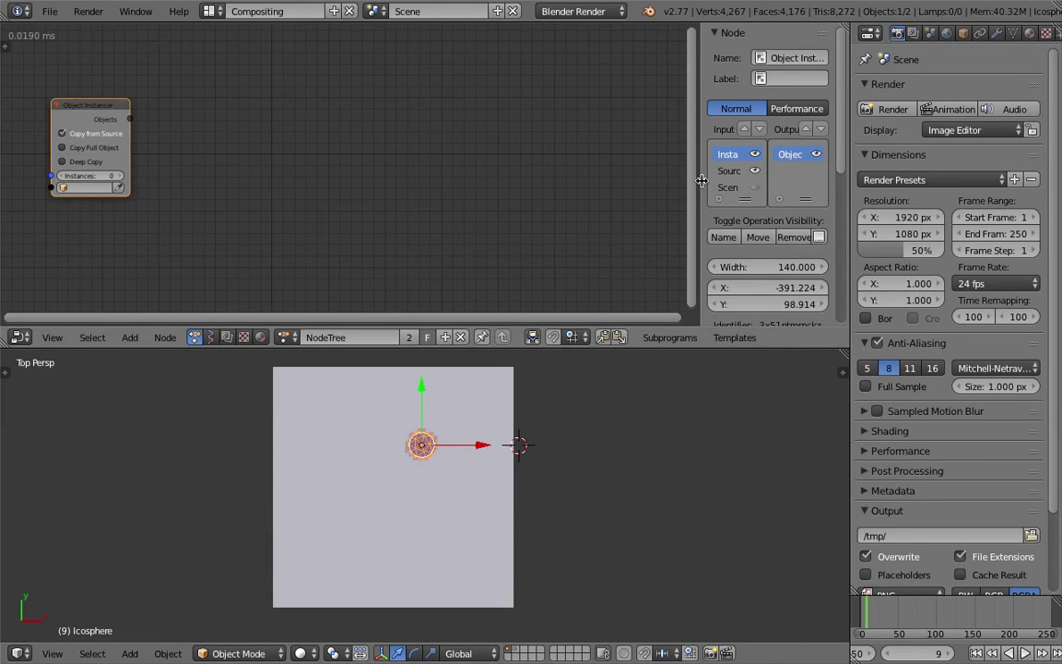
{"action": "key", "text": "n"}
{"action": "middle_click_drag", "start_coordinate": [396, 180], "coordinate": [359, 171]}
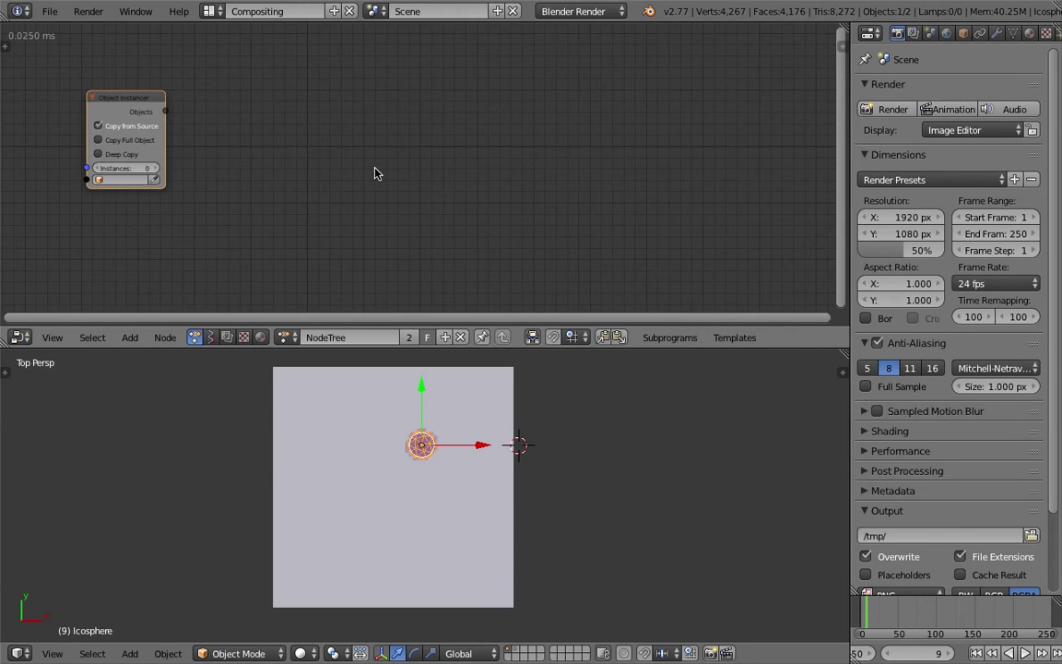
Add an Object Transforms Output node and assign the ico sphere as its object
{"action": "key", "text": "shift+a"}
{"action": "left_click", "coordinate": [372, 169]}
{"action": "type", "text": "object tra"}
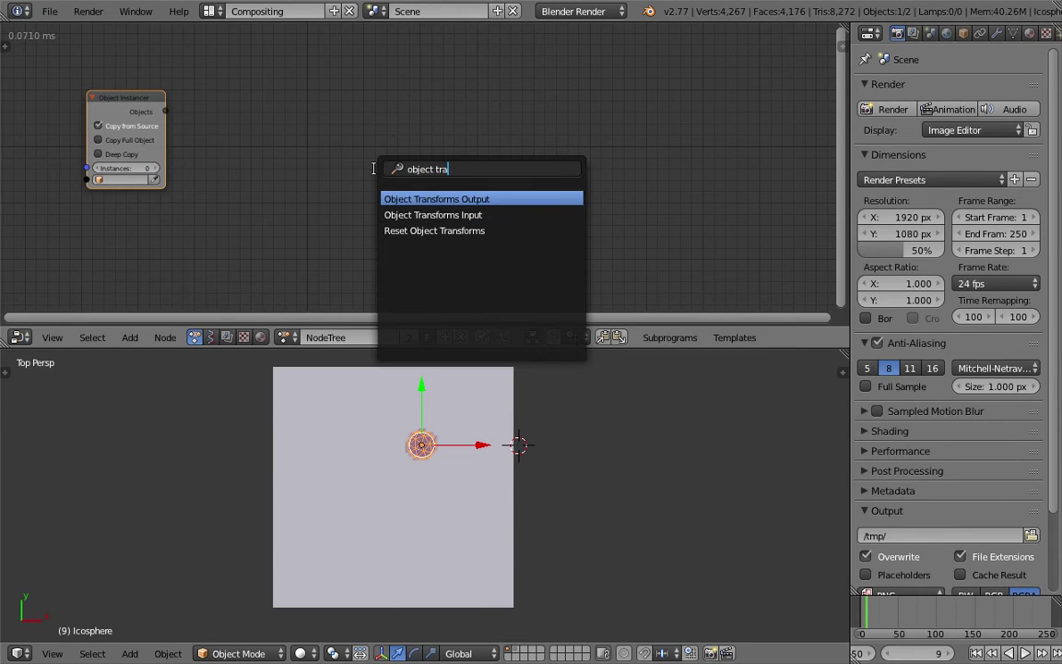
{"action": "key", "text": "Return"}
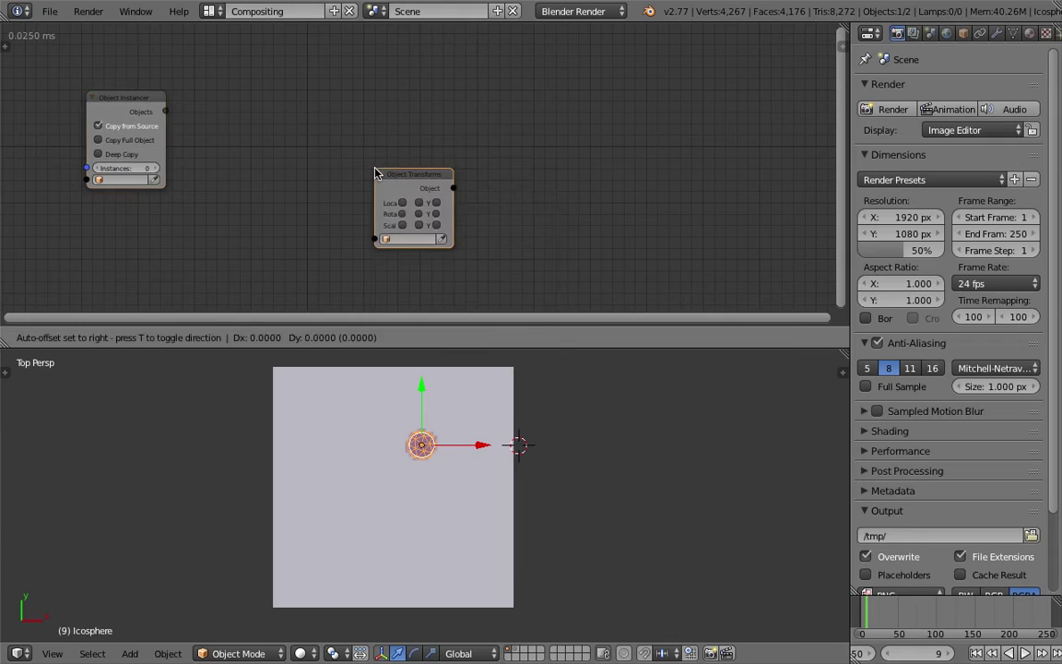
{"action": "left_click", "coordinate": [387, 154]}
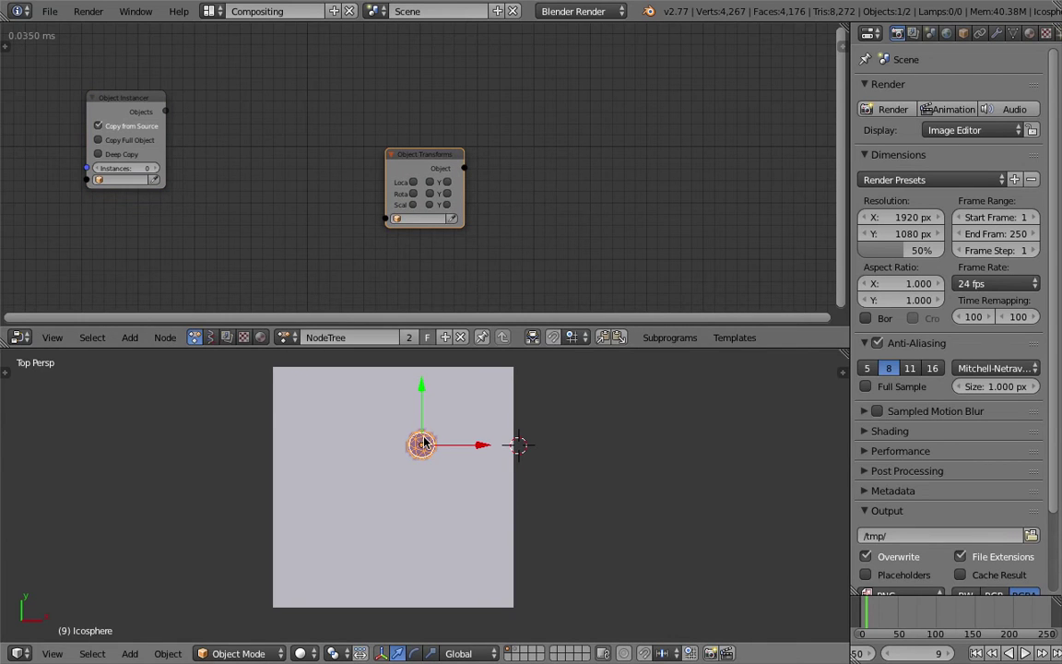
{"action": "left_click", "coordinate": [452, 219]}
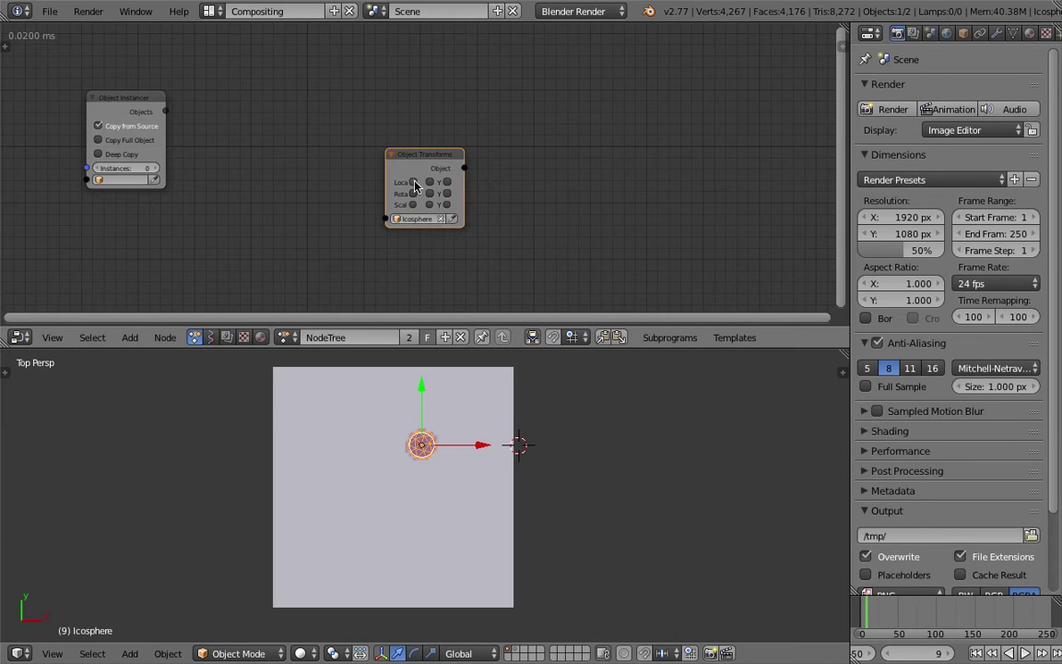
Enable X, Y and Z location on the transforms node and set the location to about 1.62, 0.39, 3.60
{"action": "left_click", "coordinate": [413, 183]}
{"action": "left_click", "coordinate": [447, 182]}
{"action": "left_click_drag", "start_coordinate": [443, 156], "coordinate": [571, 129]}
{"action": "scroll", "coordinate": [544, 176], "scroll_direction": "up", "scroll_amount": 1}
{"action": "left_click_drag", "start_coordinate": [590, 224], "coordinate": [618, 254]}
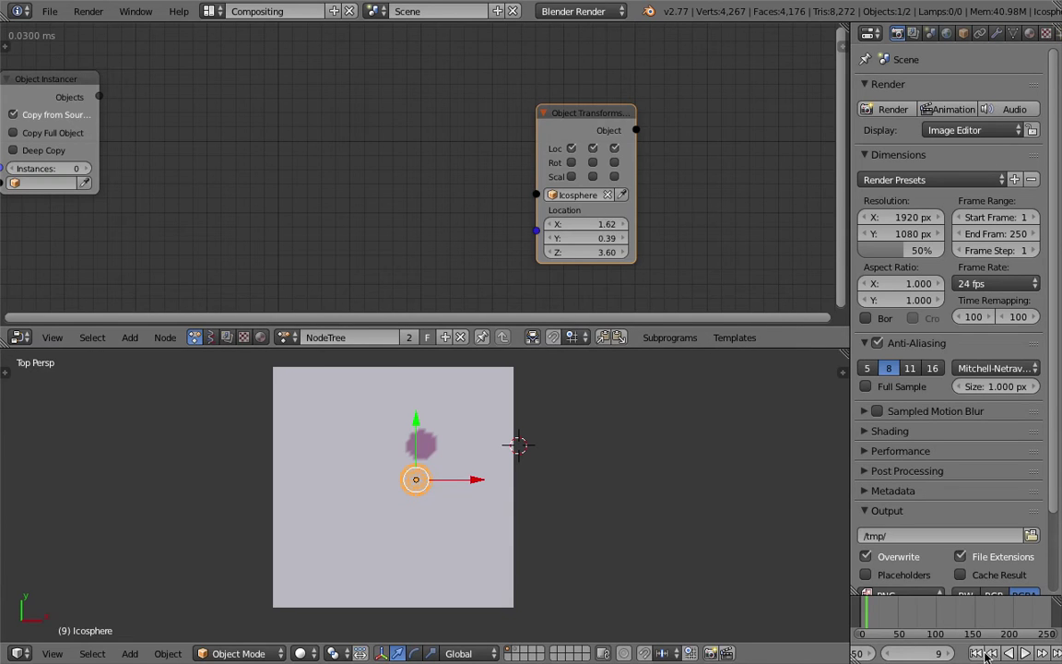
Play the animation from the first frame and examine the ico sphere's position above the plane from an angle
{"action": "left_click", "coordinate": [980, 654]}
{"action": "left_click", "coordinate": [1029, 654]}
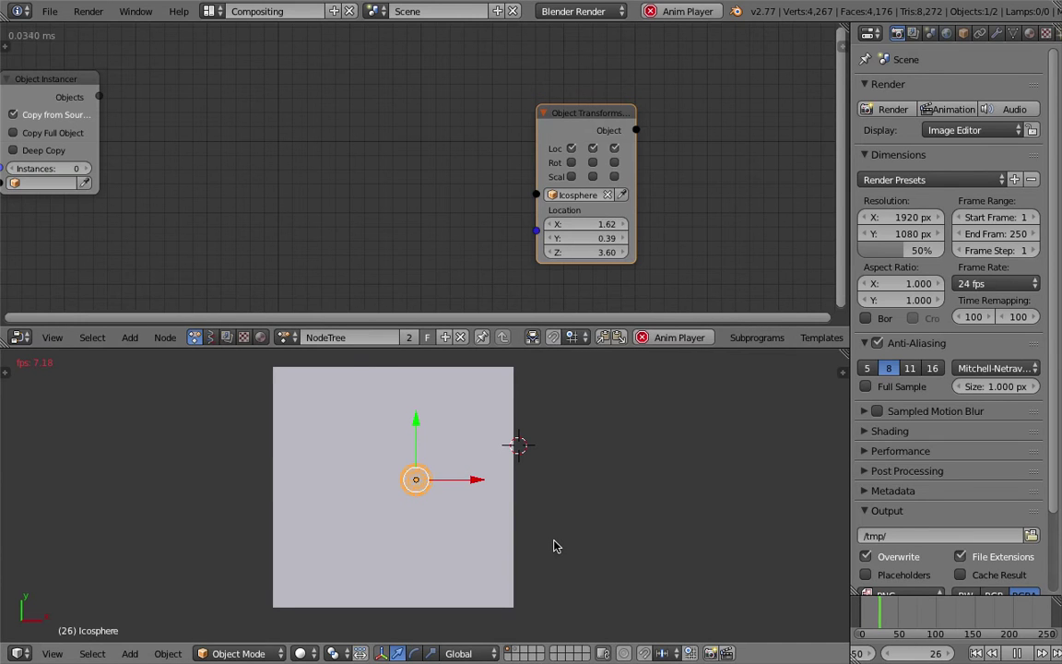
{"action": "middle_click_drag", "start_coordinate": [546, 540], "coordinate": [522, 399]}
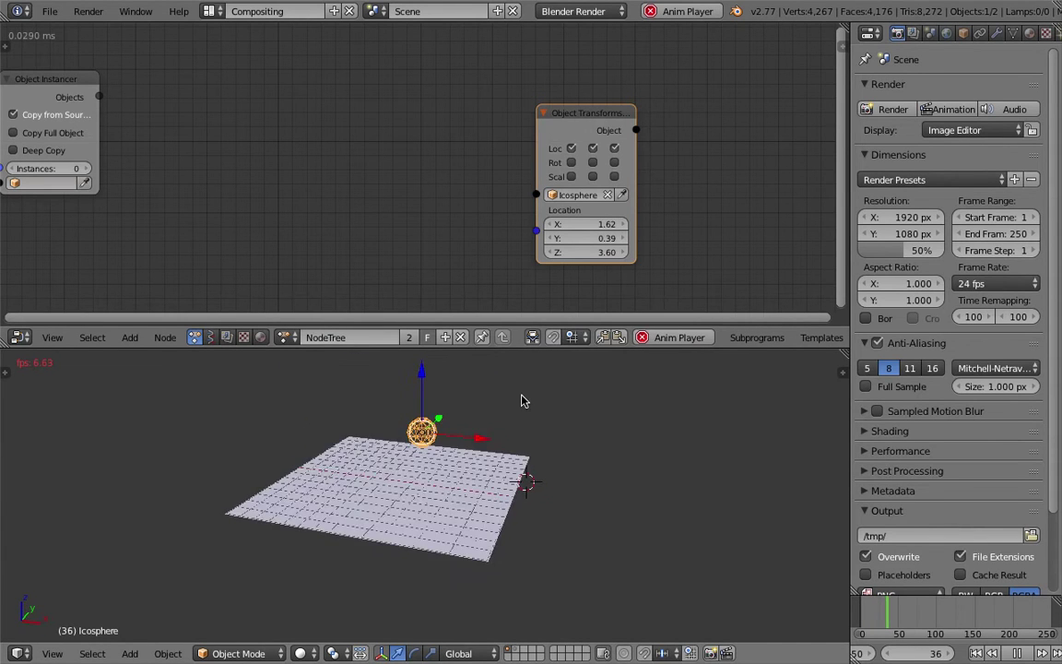
{"action": "mouse_move", "coordinate": [427, 454]}
{"action": "middle_mouse_down"}
{"action": "mouse_move", "coordinate": [461, 432]}
{"action": "mouse_move", "coordinate": [437, 459]}
{"action": "mouse_move", "coordinate": [433, 442]}
{"action": "middle_mouse_up"}
{"action": "scroll", "coordinate": [503, 200], "scroll_direction": "up", "scroll_amount": 1}
{"action": "middle_click_drag", "start_coordinate": [511, 474], "coordinate": [478, 442]}
{"action": "middle_click_drag", "start_coordinate": [407, 444], "coordinate": [440, 482]}
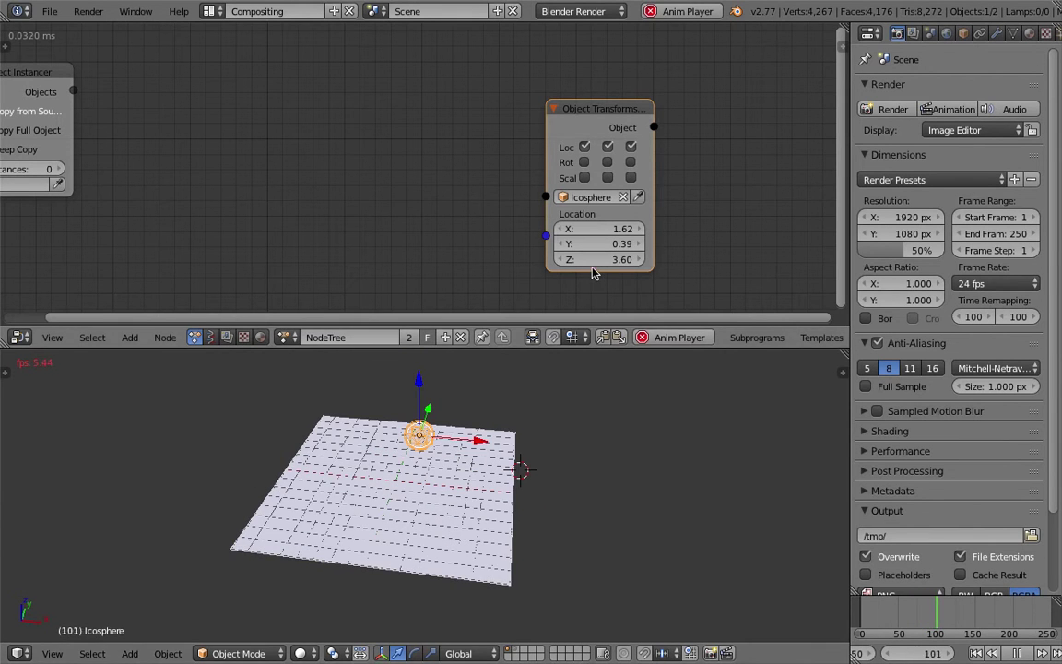
Lower the ico sphere onto the plane by setting the node's Z location to 0, and disable Z location control
{"action": "mouse_move", "coordinate": [610, 259]}
{"action": "left_mouse_down"}
{"action": "mouse_move", "coordinate": [629, 260]}
{"action": "mouse_move", "coordinate": [574, 259]}
{"action": "mouse_move", "coordinate": [627, 259]}
{"action": "left_mouse_up"}
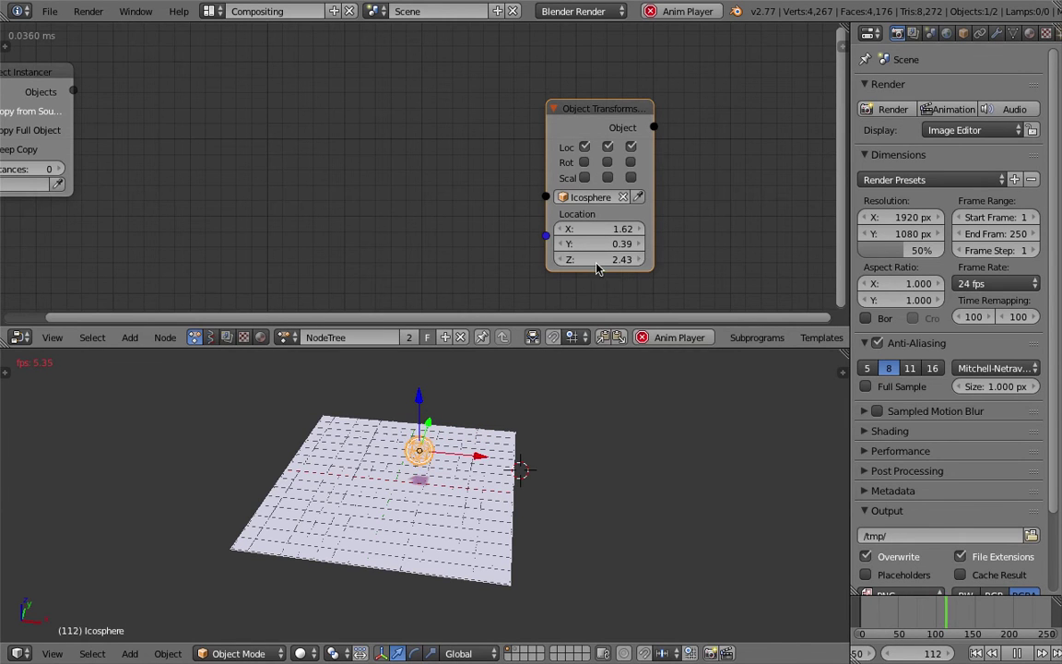
{"action": "left_click", "coordinate": [632, 147]}
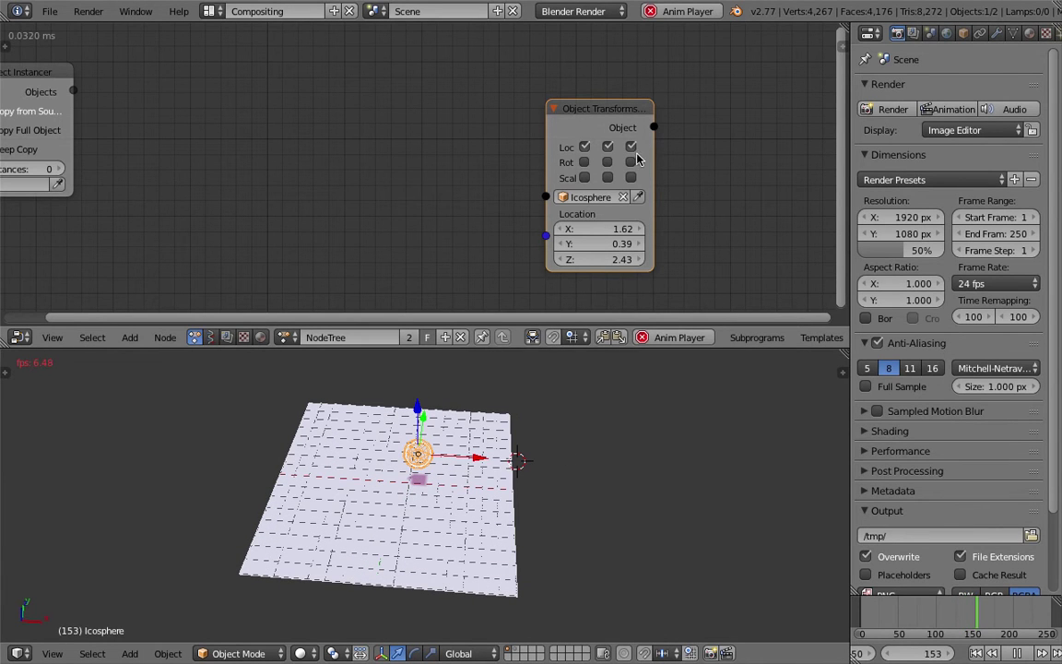
{"action": "left_click", "coordinate": [617, 259]}
{"action": "type", "text": "0"}
{"action": "key", "text": "Return"}
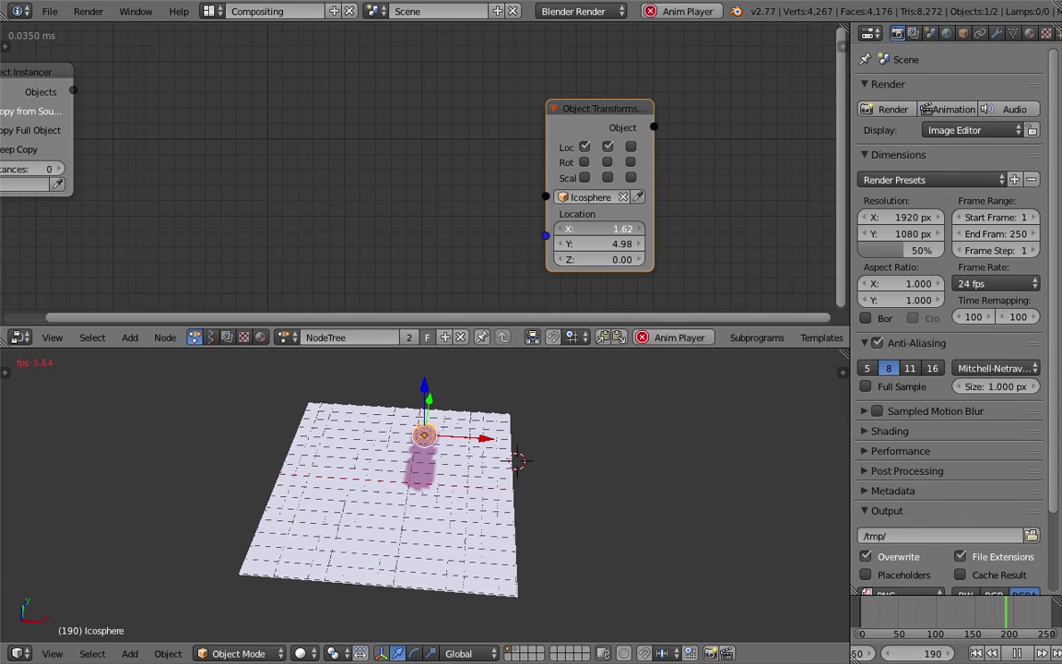
Inspect the painted trail from above, stop the playback and return to the first frame
{"action": "middle_click_drag", "start_coordinate": [532, 484], "coordinate": [436, 422]}
{"action": "middle_click_drag", "start_coordinate": [496, 492], "coordinate": [504, 510]}
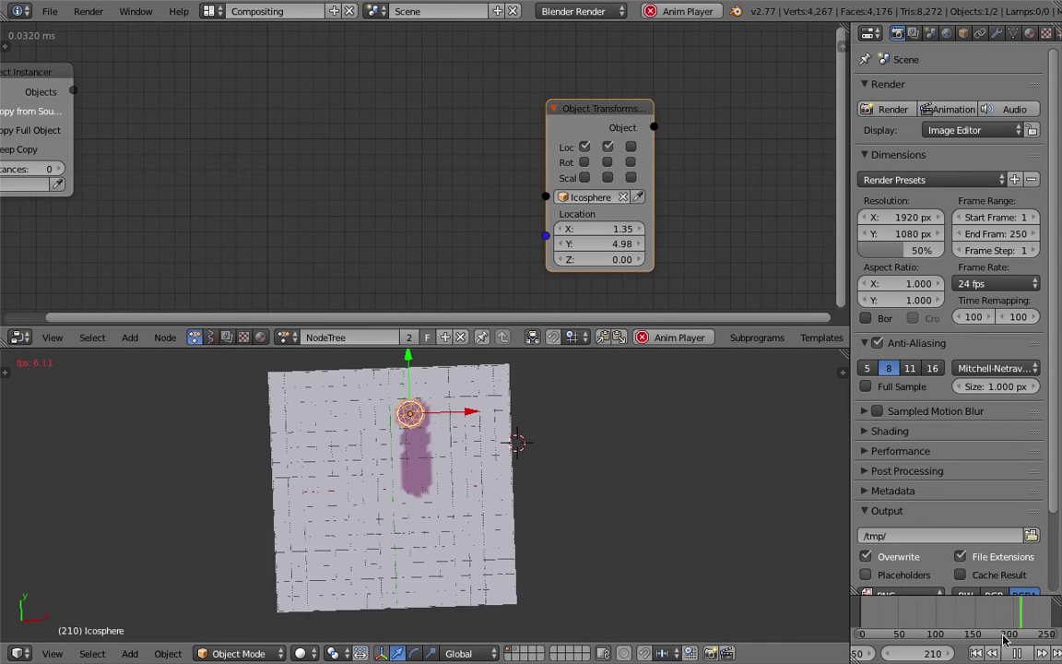
{"action": "left_click", "coordinate": [1019, 655]}
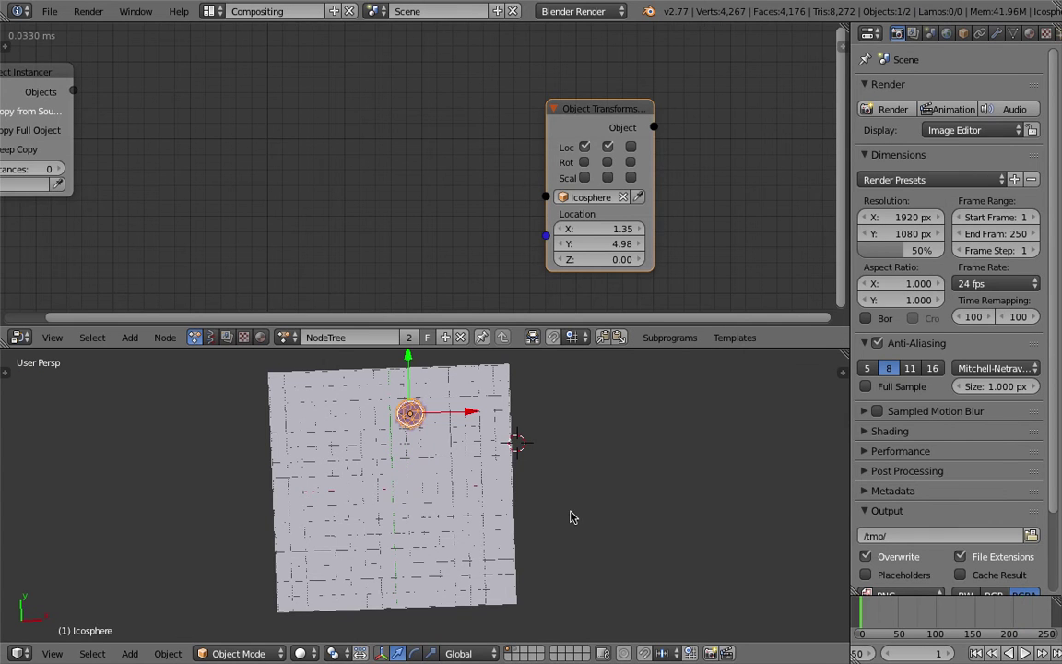
{"action": "middle_click_drag", "start_coordinate": [536, 502], "coordinate": [528, 502]}
{"action": "key", "text": "shift+Left"}
Paint separate strokes by varying the node's X and Y location during playback, ending at about 3.12 and -2.37
{"action": "mouse_move", "coordinate": [598, 229]}
{"action": "left_mouse_down"}
{"action": "mouse_move", "coordinate": [632, 228]}
{"action": "mouse_move", "coordinate": [590, 229]}
{"action": "mouse_move", "coordinate": [623, 243]}
{"action": "mouse_move", "coordinate": [599, 244]}
{"action": "left_mouse_up"}
{"action": "middle_click_drag", "start_coordinate": [350, 452], "coordinate": [461, 426]}
{"action": "key", "text": "alt+a"}
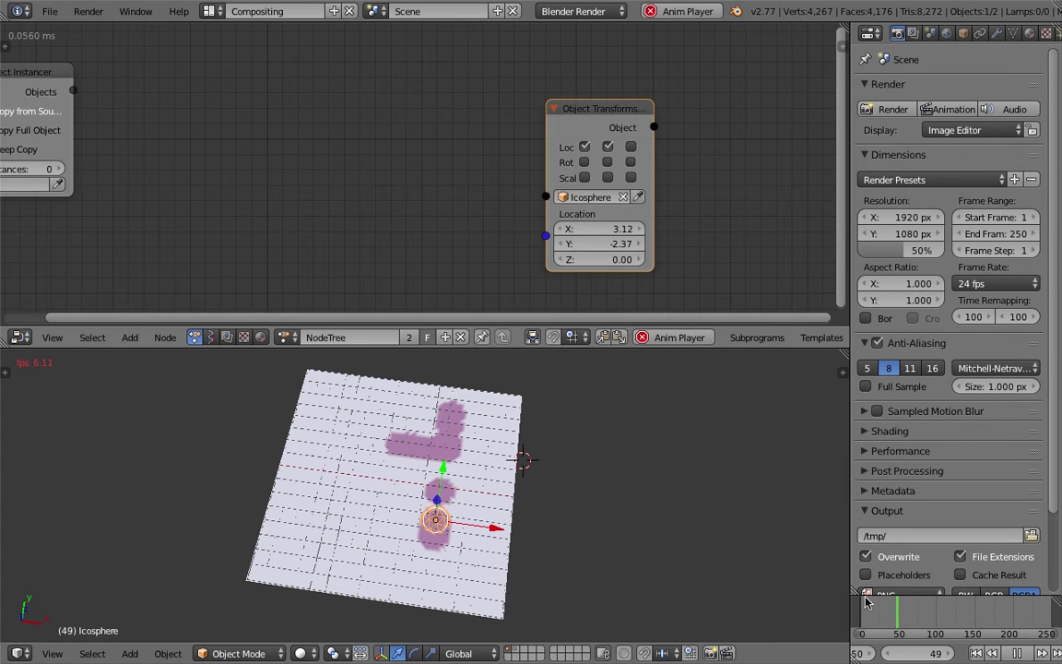
Stop the animation at the first frame and switch the 3D viewport to the top view
{"action": "key", "text": "alt+a"}
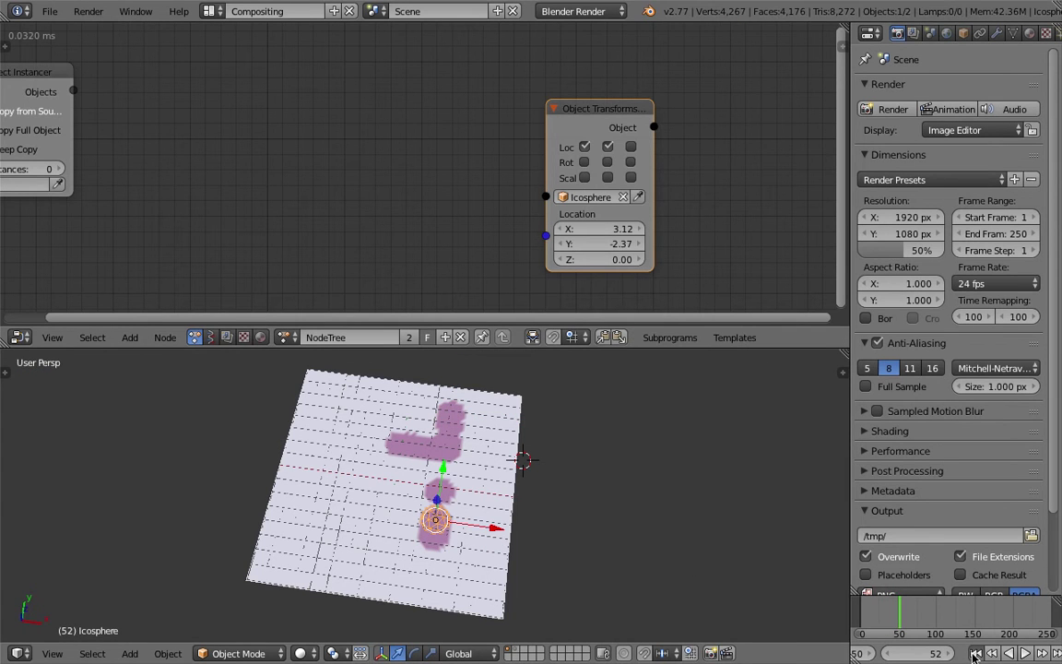
{"action": "key", "text": "shift+Left"}
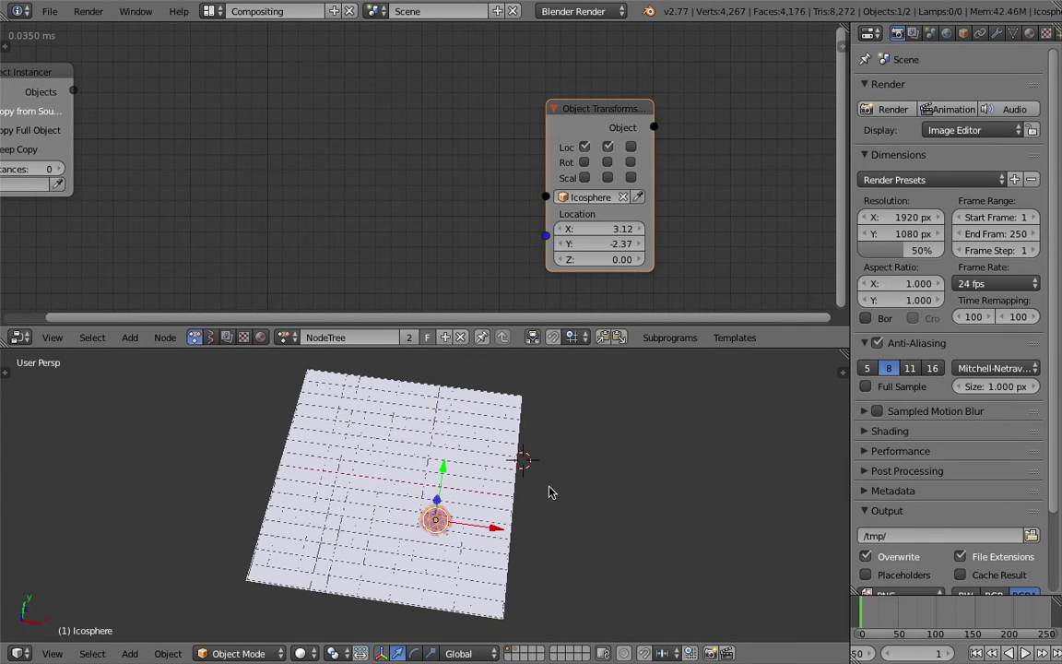
{"action": "left_click", "coordinate": [52, 654]}
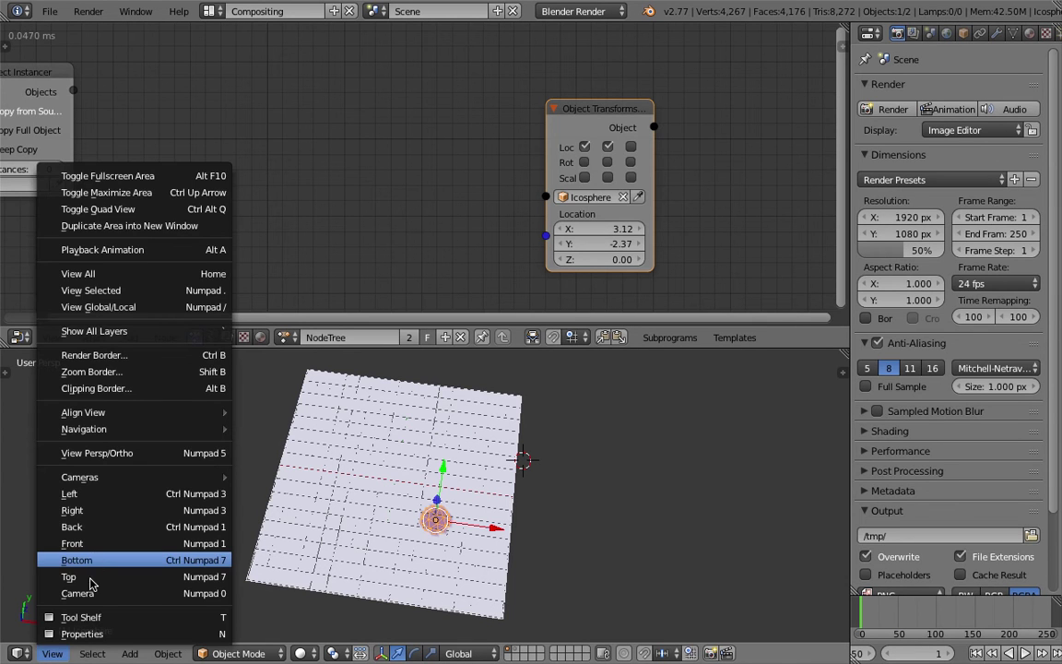
{"action": "left_click", "coordinate": [90, 577]}
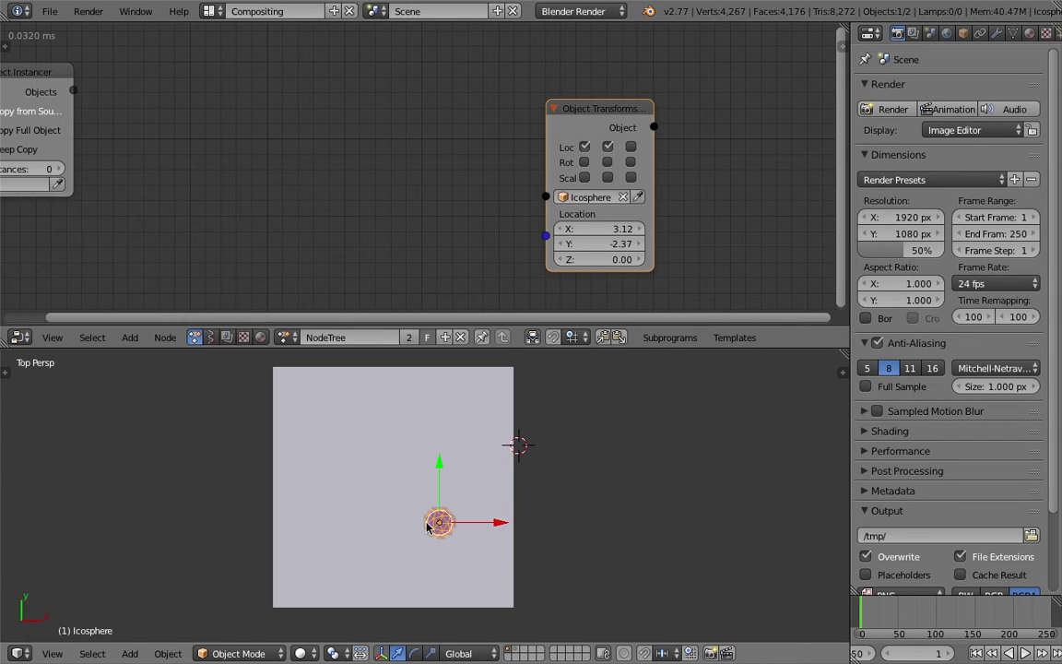
Enlarge the node editor area by lowering its border with the 3D viewport
{"action": "middle_click_drag", "start_coordinate": [568, 145], "coordinate": [547, 136]}
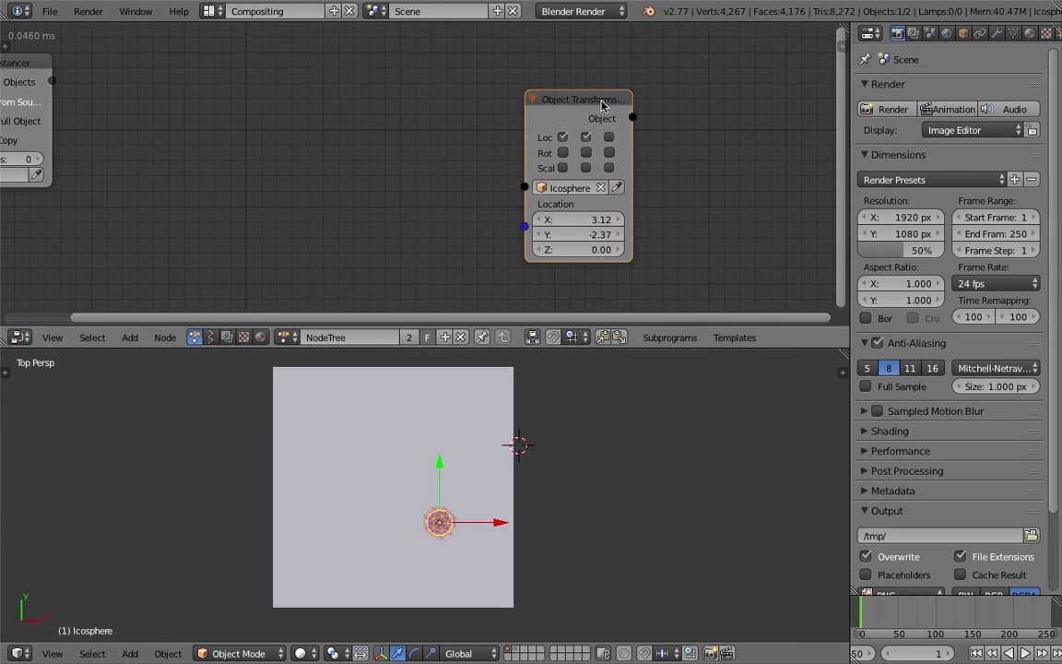
{"action": "left_click_drag", "start_coordinate": [604, 107], "coordinate": [611, 100]}
{"action": "left_click_drag", "start_coordinate": [645, 348], "coordinate": [590, 371]}
{"action": "middle_click_drag", "start_coordinate": [381, 213], "coordinate": [152, 214]}
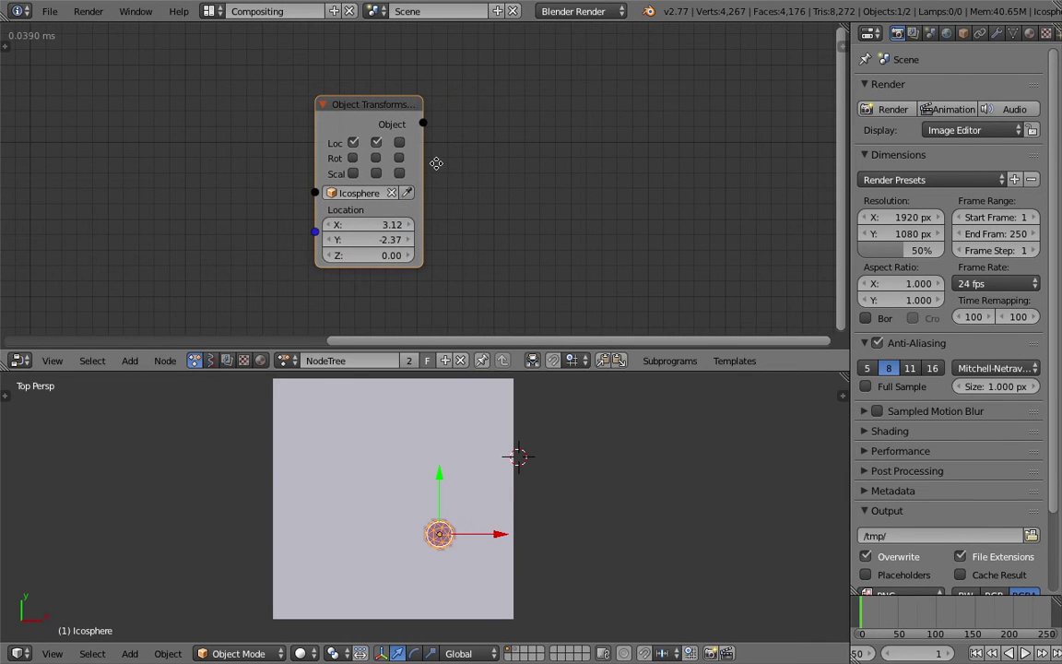
{"action": "middle_click_drag", "start_coordinate": [436, 163], "coordinate": [424, 161]}
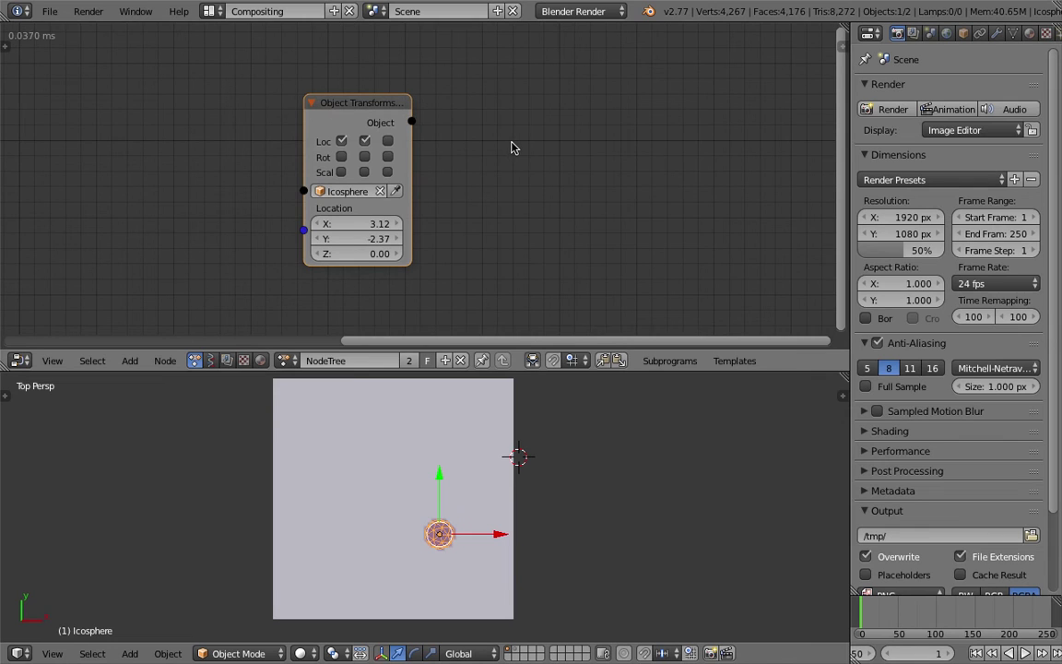
Add a Random Vector node to the left of the Object Transforms Output node
{"action": "key", "text": "shift+a"}
{"action": "left_click", "coordinate": [512, 143]}
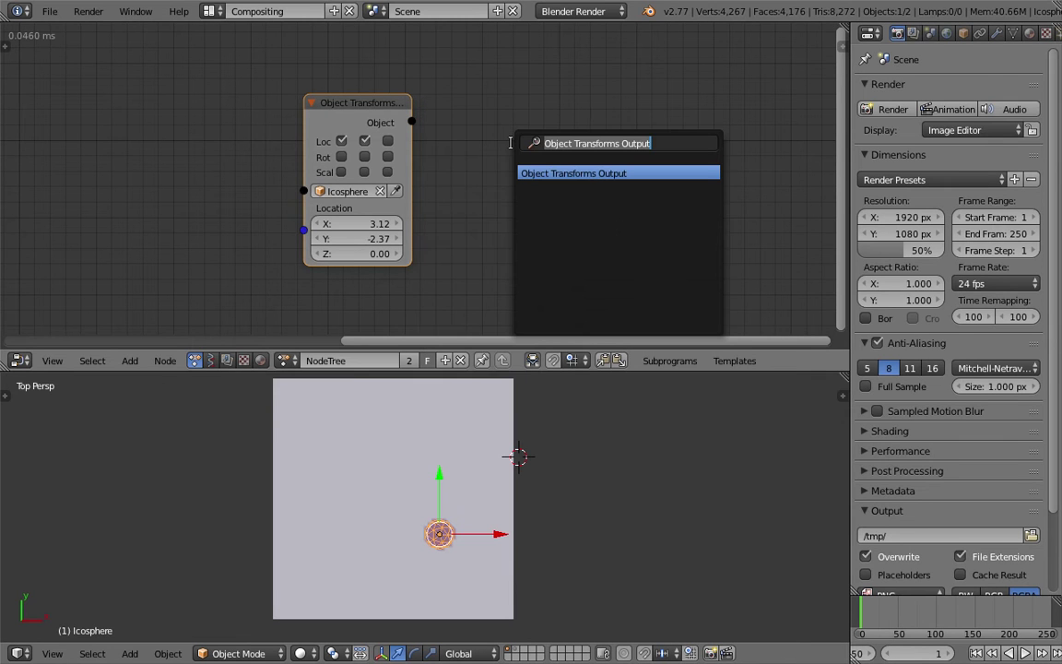
{"action": "type", "text": "random"}
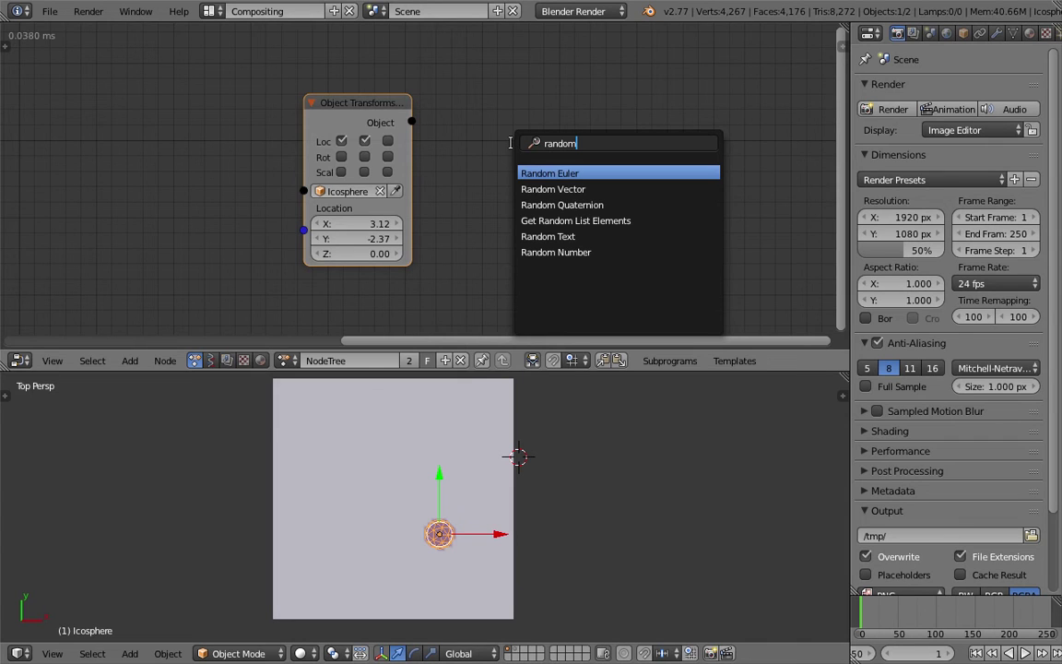
{"action": "key", "text": "Down"}
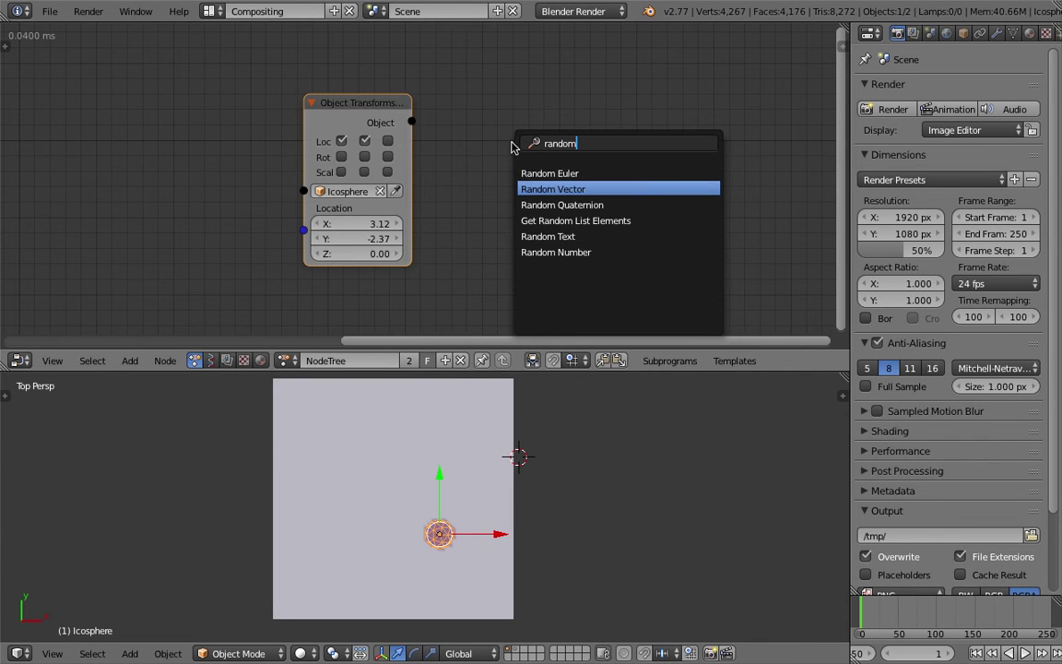
{"action": "key", "text": "Return"}
{"action": "left_click", "coordinate": [203, 116]}
Rearrange the node tree so that the Random Vector and Object Transforms Output nodes stand apart with free space around them
{"action": "left_click_drag", "start_coordinate": [391, 109], "coordinate": [593, 118]}
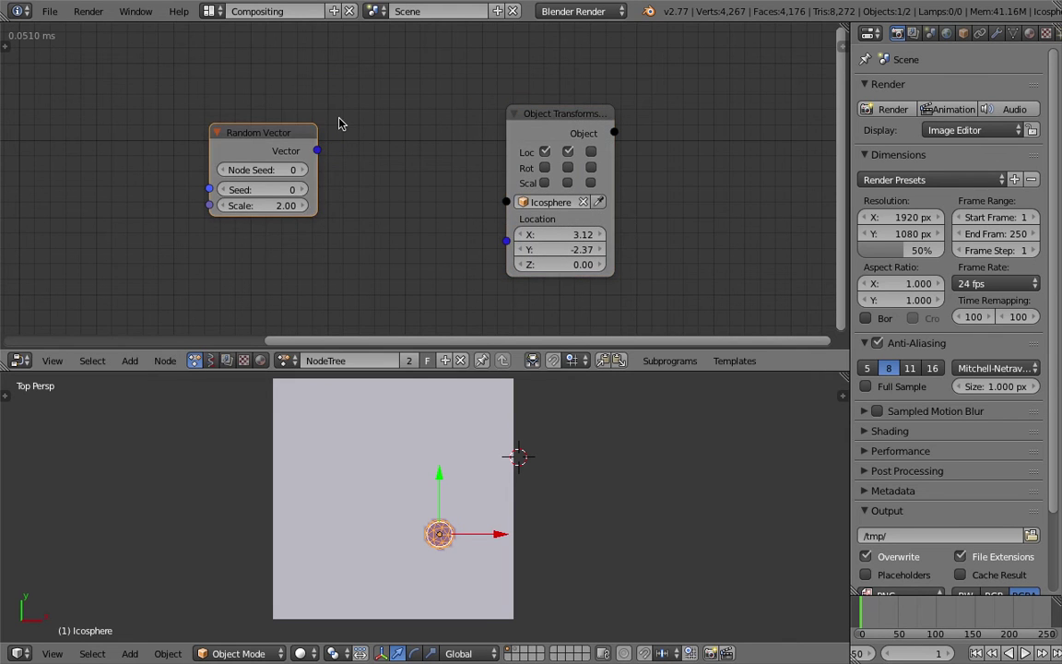
{"action": "left_click_drag", "start_coordinate": [280, 131], "coordinate": [345, 115]}
{"action": "scroll", "coordinate": [190, 167], "scroll_direction": "down", "scroll_amount": 6}
{"action": "middle_click_drag", "start_coordinate": [190, 167], "coordinate": [267, 167]}
{"action": "left_click_drag", "start_coordinate": [55, 112], "coordinate": [801, 109]}
{"action": "scroll", "coordinate": [378, 199], "scroll_direction": "up", "scroll_amount": 2}
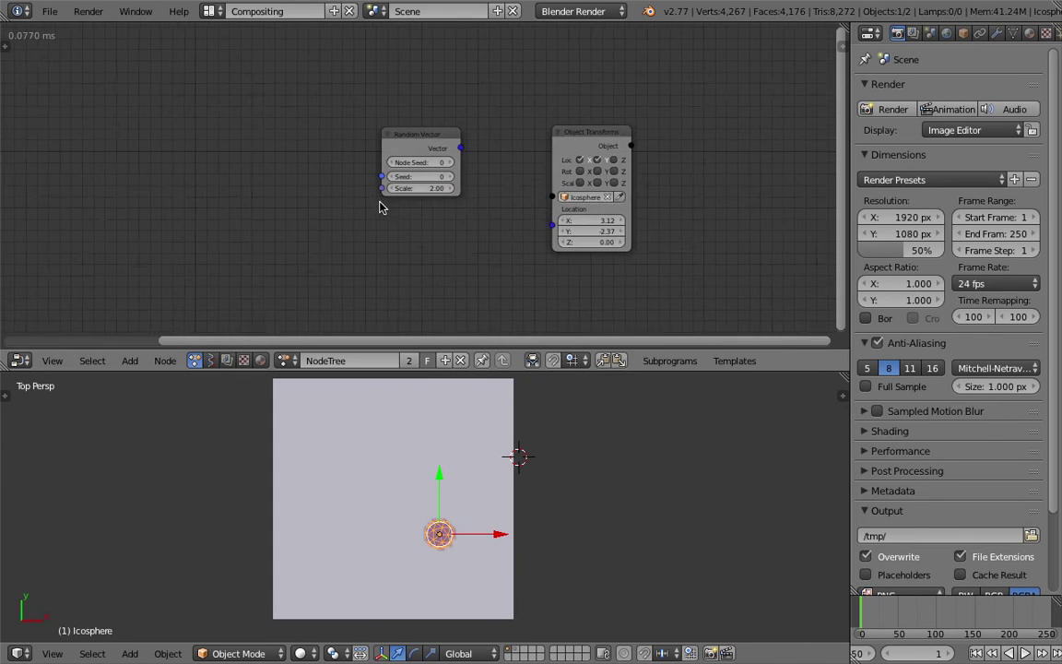
Connect the Random Vector node's Vector output to the Location input of the Object Transforms Output node
{"action": "middle_click_drag", "start_coordinate": [475, 299], "coordinate": [459, 294]}
{"action": "scroll", "coordinate": [451, 177], "scroll_direction": "up", "scroll_amount": 1}
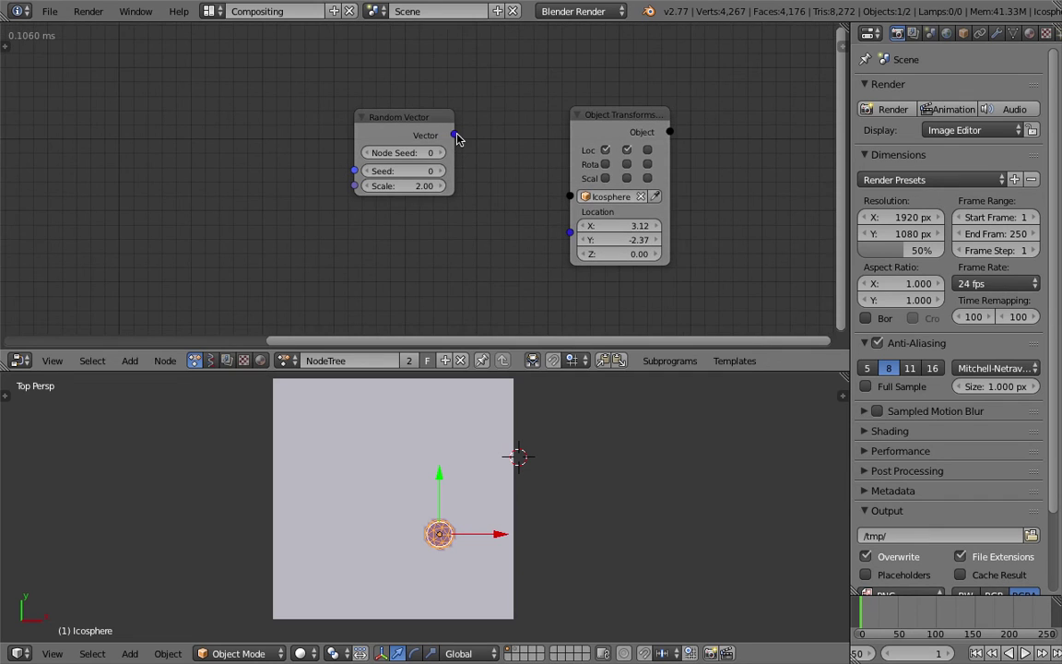
{"action": "left_click_drag", "start_coordinate": [460, 135], "coordinate": [463, 135]}
{"action": "left_click_drag", "start_coordinate": [491, 180], "coordinate": [571, 232]}
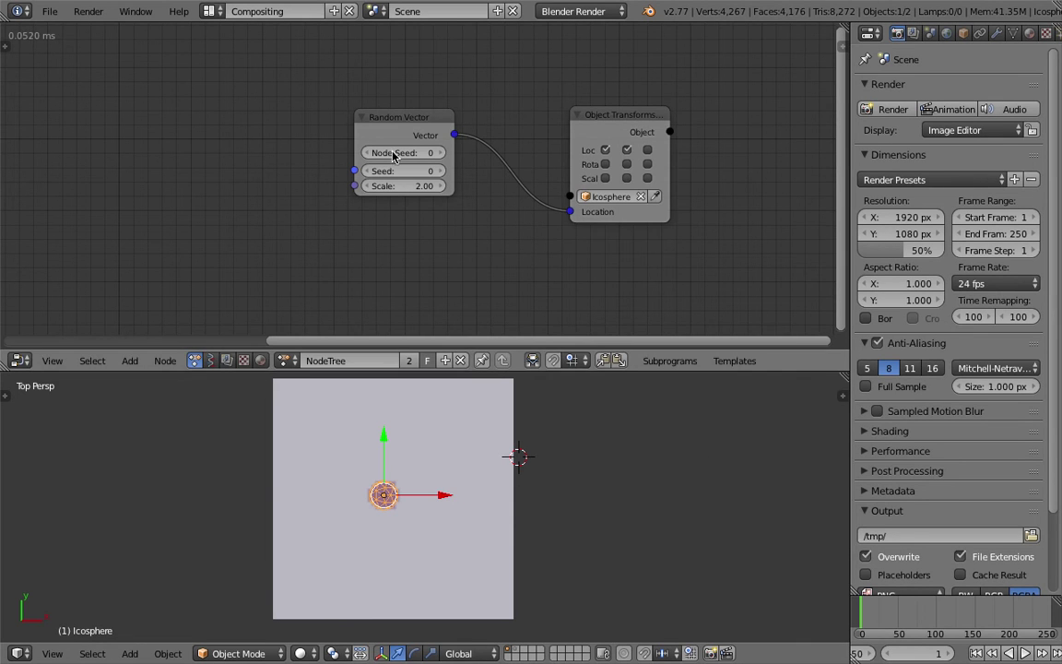
Set the Random Vector's node seed to 280 to try a different icosphere position
{"action": "left_click_drag", "start_coordinate": [404, 153], "coordinate": [583, 153]}
{"action": "key", "text": "Escape"}
{"action": "left_click_drag", "start_coordinate": [409, 155], "coordinate": [506, 155]}
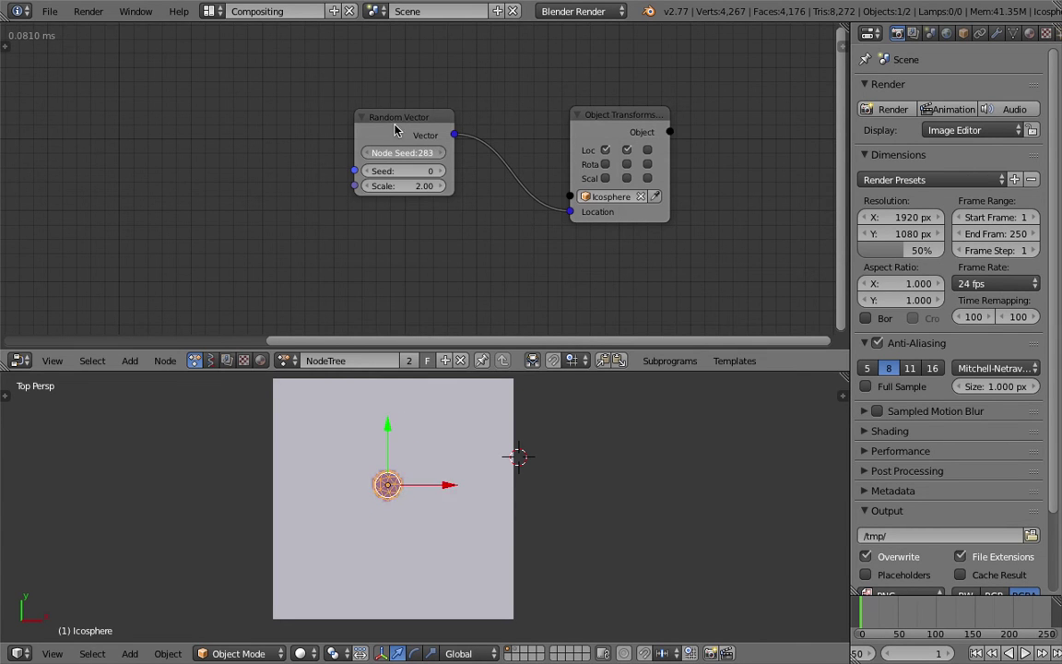
Make room between the two nodes and add a Debug Drawer node above the Object Transforms Output node
{"action": "left_click_drag", "start_coordinate": [371, 112], "coordinate": [331, 94]}
{"action": "left_click_drag", "start_coordinate": [613, 118], "coordinate": [625, 170]}
{"action": "key", "text": "shift+a"}
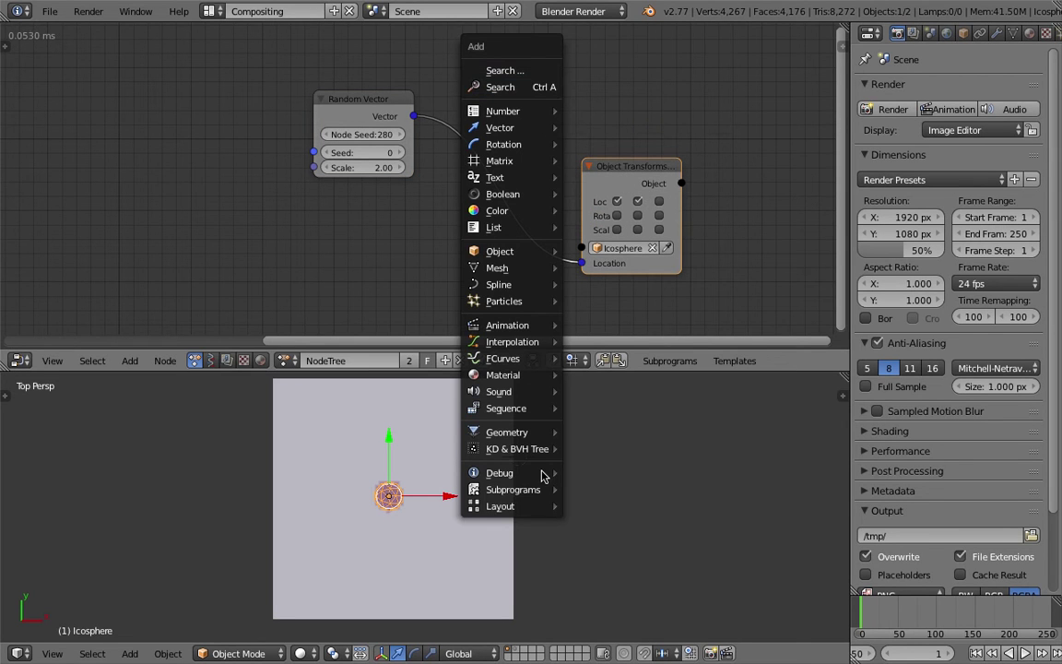
{"action": "mouse_move", "coordinate": [537, 480]}
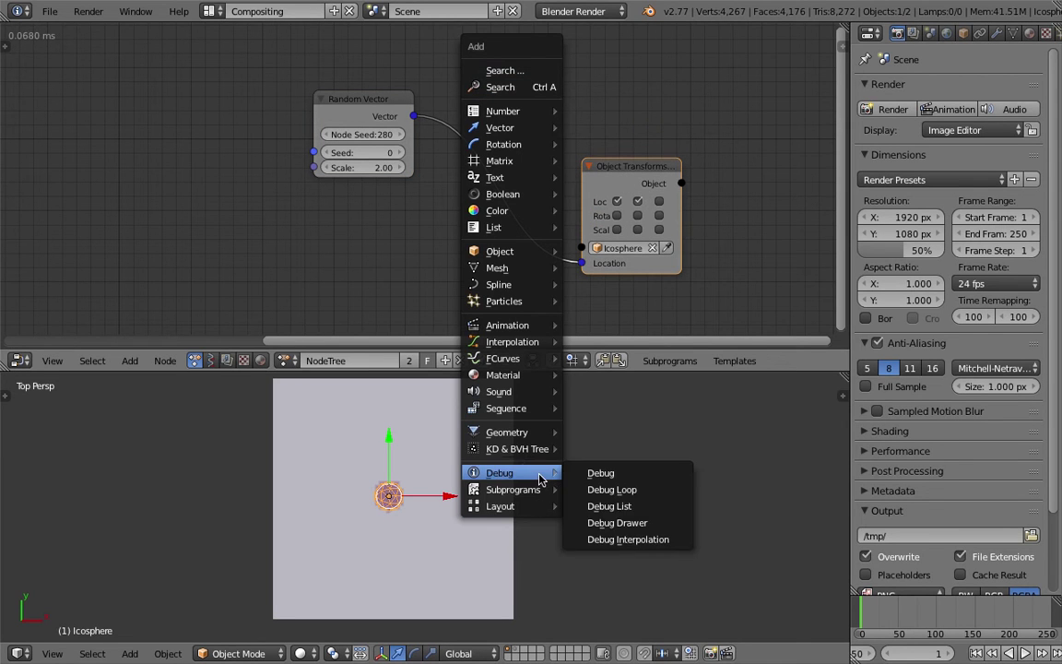
{"action": "left_click", "coordinate": [636, 523]}
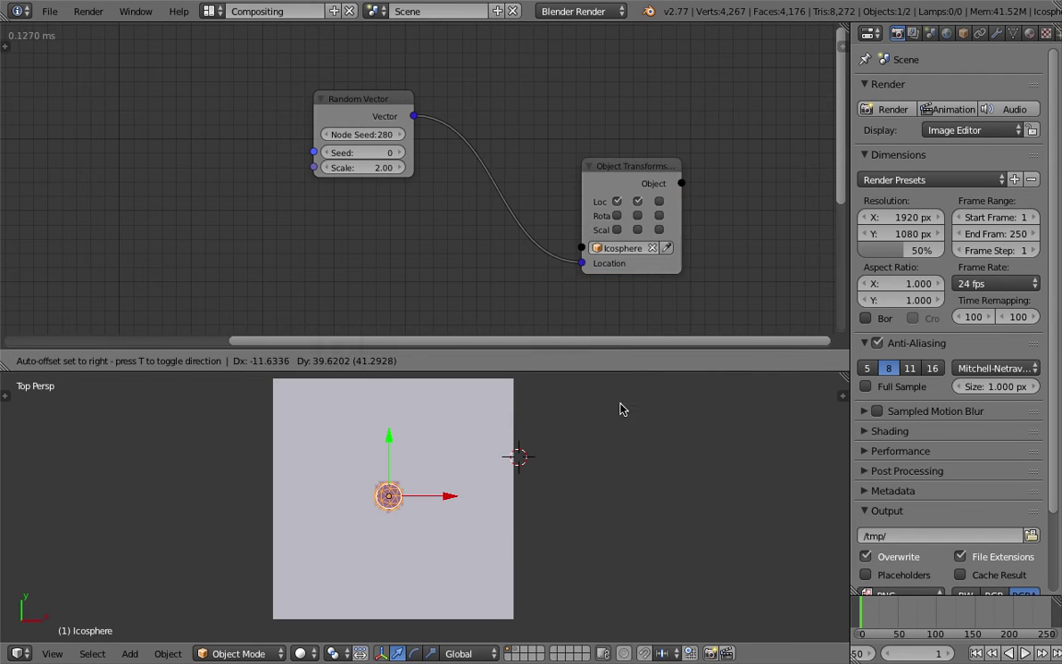
{"action": "left_click", "coordinate": [504, 68]}
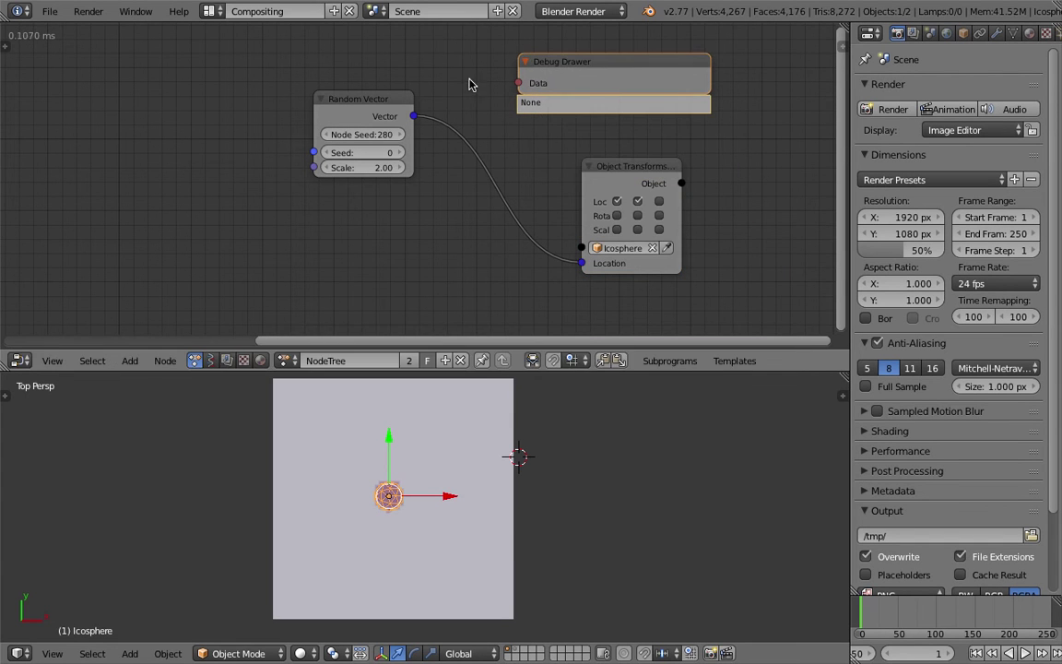
Connect the Random Vector's Vector output to the Debug Drawer's Data input and read the displayed vector
{"action": "left_click_drag", "start_coordinate": [418, 117], "coordinate": [518, 83]}
{"action": "middle_click_drag", "start_coordinate": [630, 150], "coordinate": [585, 138]}
{"action": "scroll", "coordinate": [599, 171], "scroll_direction": "up", "scroll_amount": 3}
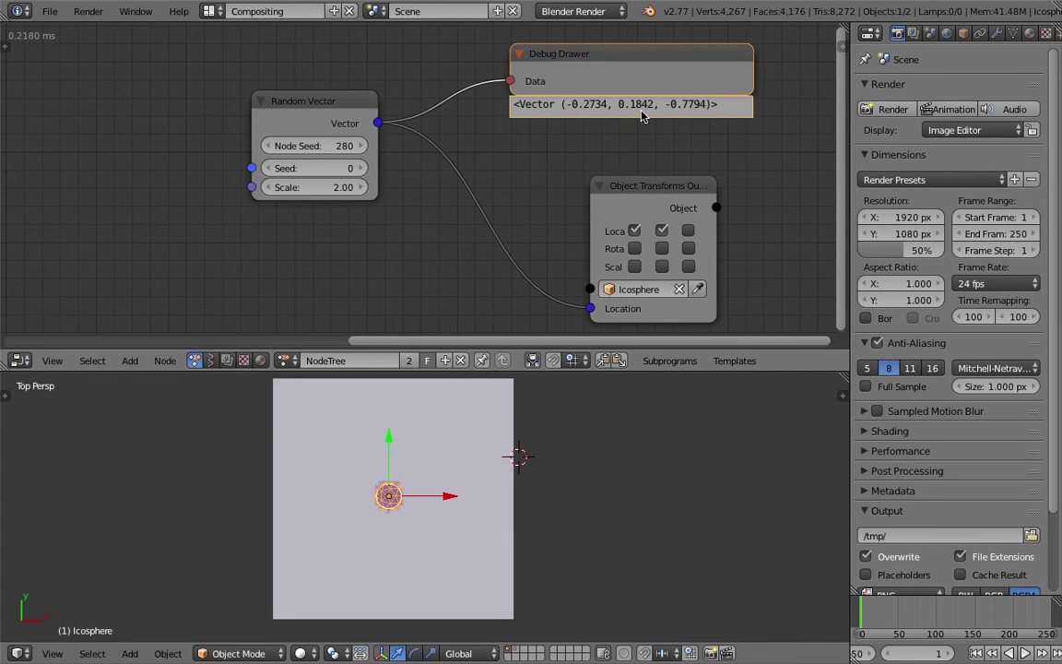
{"action": "scroll", "coordinate": [581, 155], "scroll_direction": "down", "scroll_amount": 1}
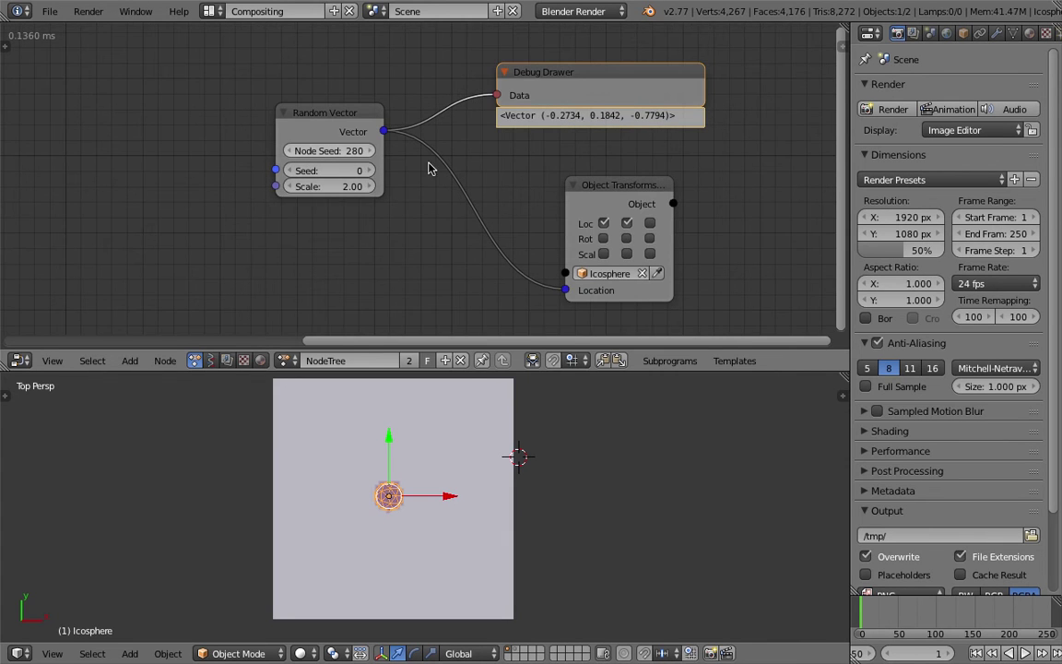
{"action": "scroll", "coordinate": [519, 107], "scroll_direction": "up", "scroll_amount": 1}
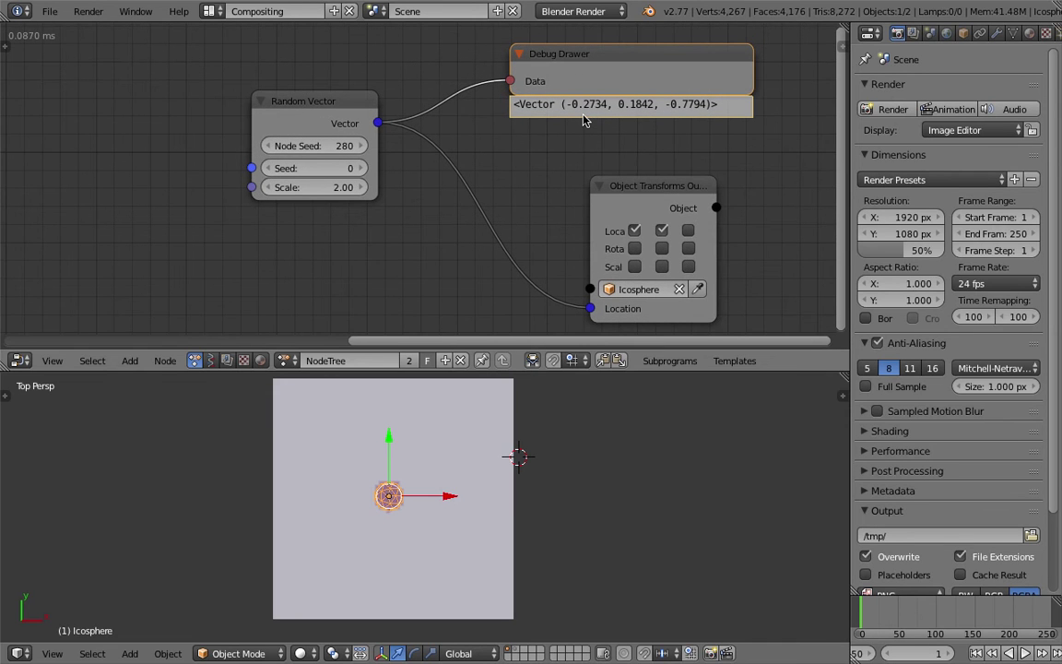
{"action": "scroll", "coordinate": [651, 124], "scroll_direction": "down", "scroll_amount": 1}
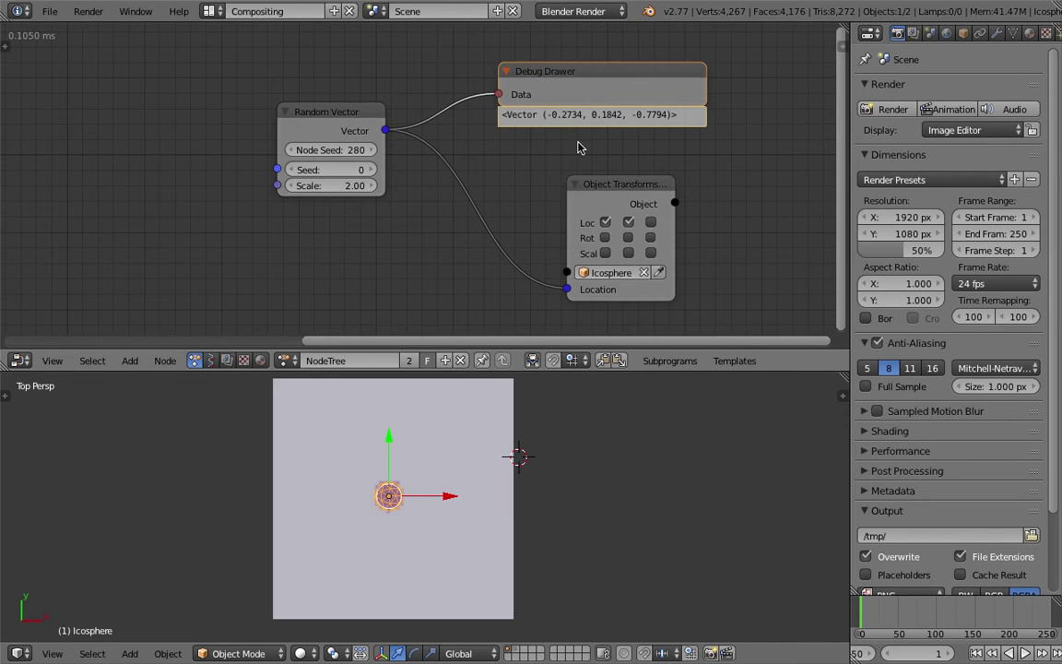
Shift the Object Transforms Output node slightly and set the Random Vector's node seed to 396
{"action": "scroll", "coordinate": [406, 212], "scroll_direction": "down", "scroll_amount": 1}
{"action": "left_click_drag", "start_coordinate": [595, 185], "coordinate": [628, 190]}
{"action": "left_click_drag", "start_coordinate": [343, 154], "coordinate": [422, 154]}
{"action": "middle_click_drag", "start_coordinate": [456, 255], "coordinate": [474, 237]}
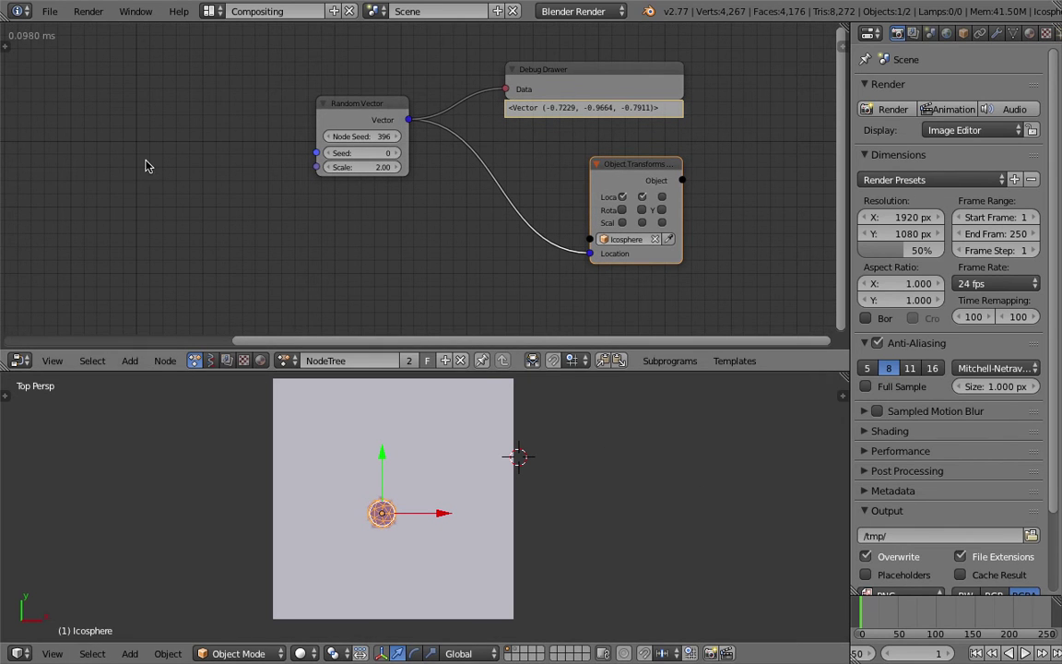
Add a Time Info node to the left of the Random Vector node
{"action": "key", "text": "shift+a"}
{"action": "mouse_move", "coordinate": [145, 162]}
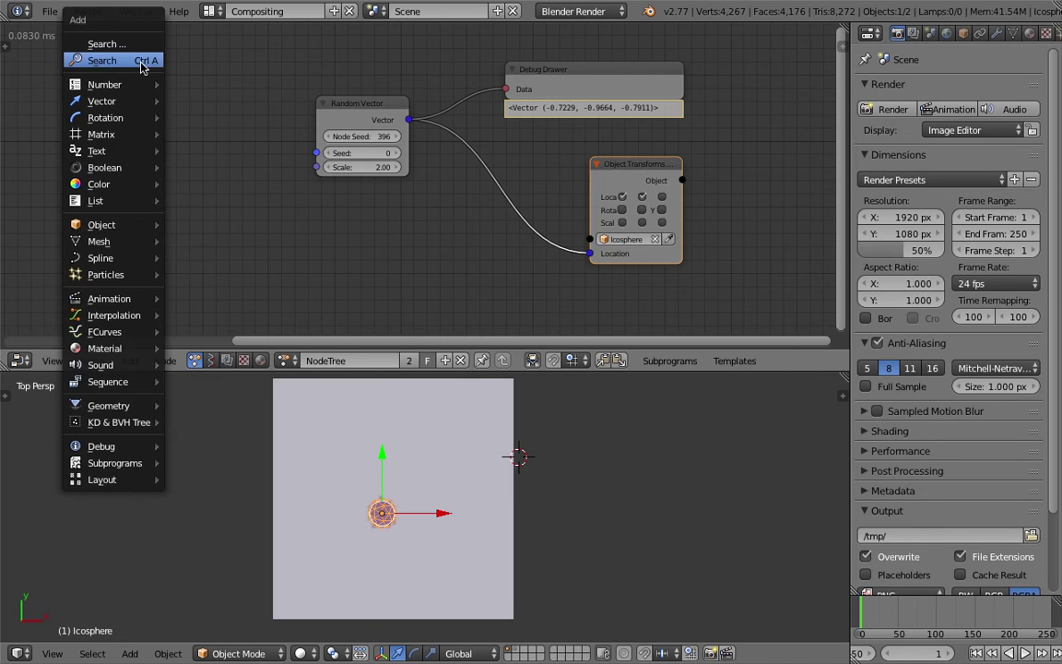
{"action": "left_click", "coordinate": [139, 61]}
{"action": "type", "text": "time"}
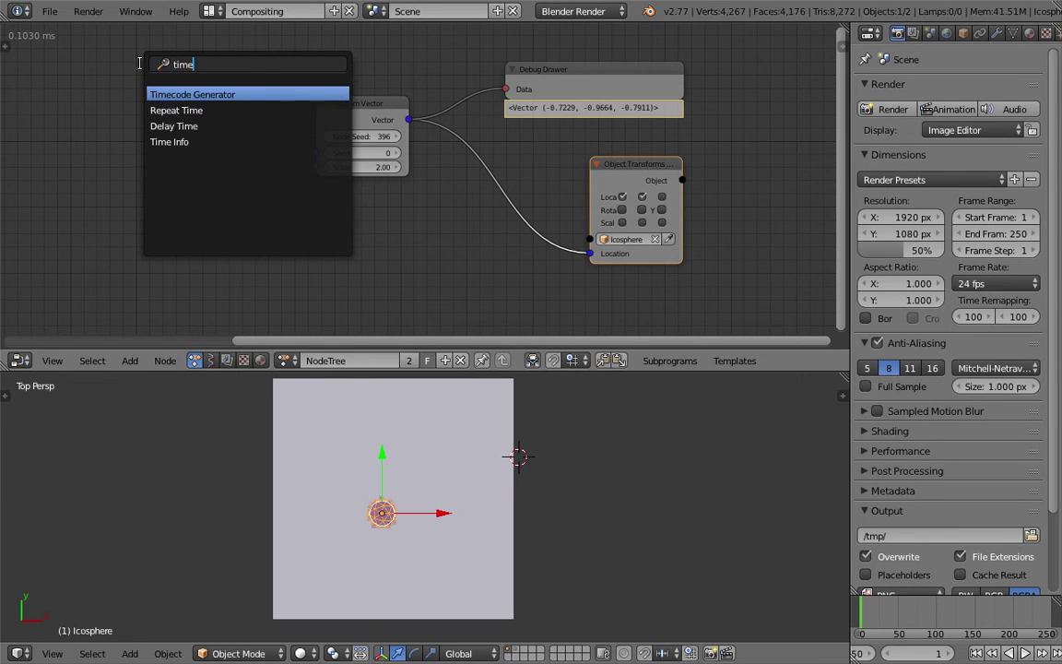
{"action": "key", "text": "Down"}
{"action": "key", "text": "Down"}
{"action": "type", "text": "e"}
{"action": "key", "text": "Down"}
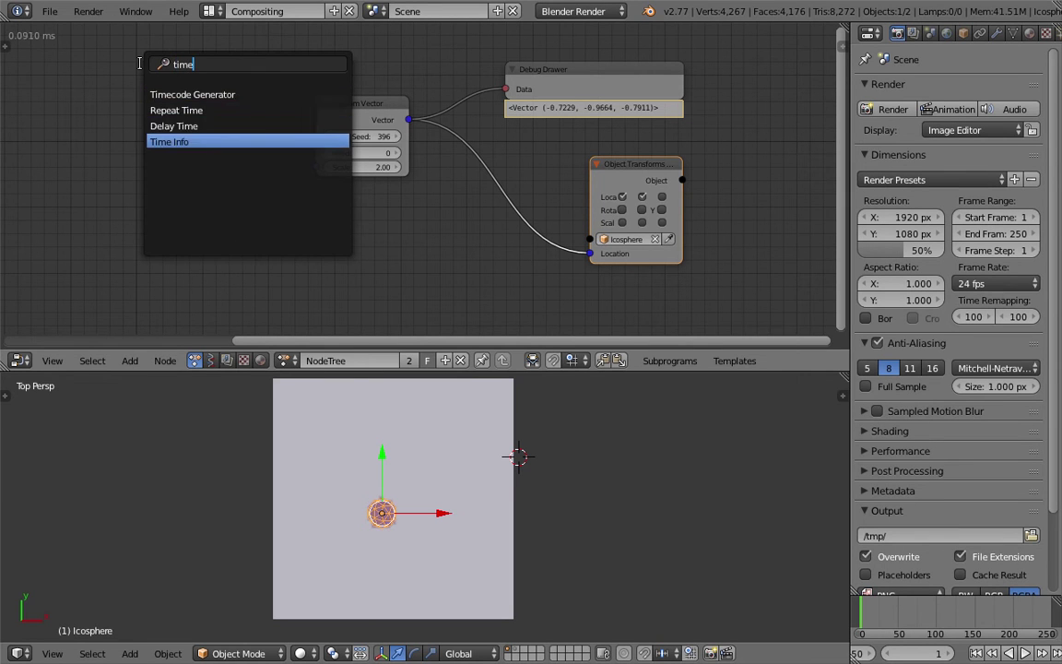
{"action": "key", "text": "Return"}
{"action": "left_click", "coordinate": [144, 97]}
Link the Time Info's Frame output to the Random Vector's Seed input and space out the nodes, including the integer converter
{"action": "left_click_drag", "start_coordinate": [237, 118], "coordinate": [316, 158]}
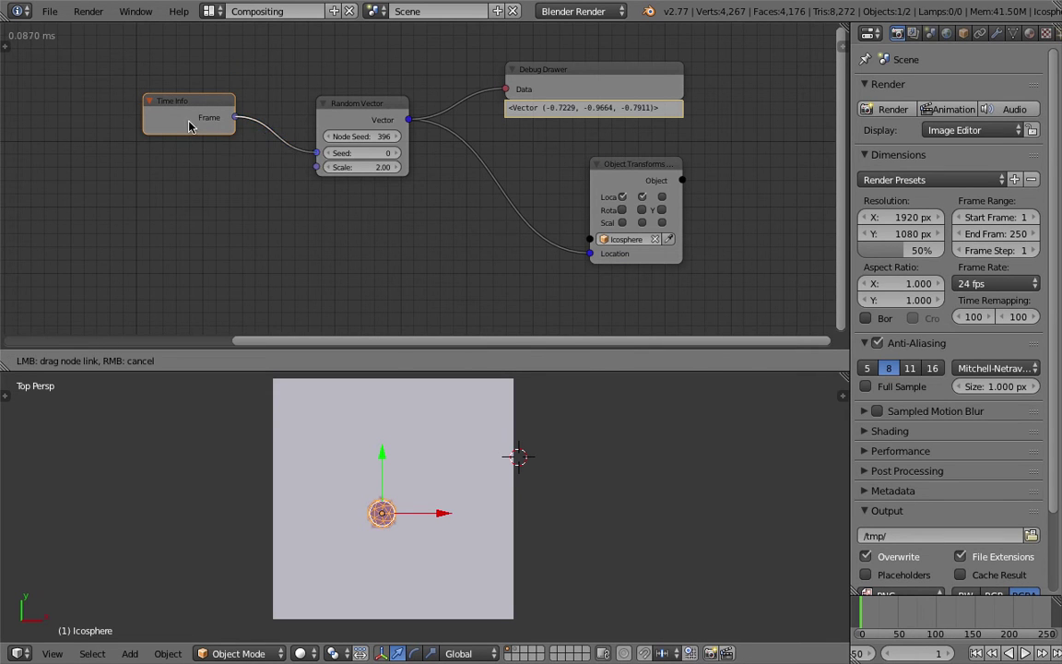
{"action": "left_click_drag", "start_coordinate": [165, 102], "coordinate": [95, 111]}
{"action": "left_click_drag", "start_coordinate": [274, 109], "coordinate": [220, 112]}
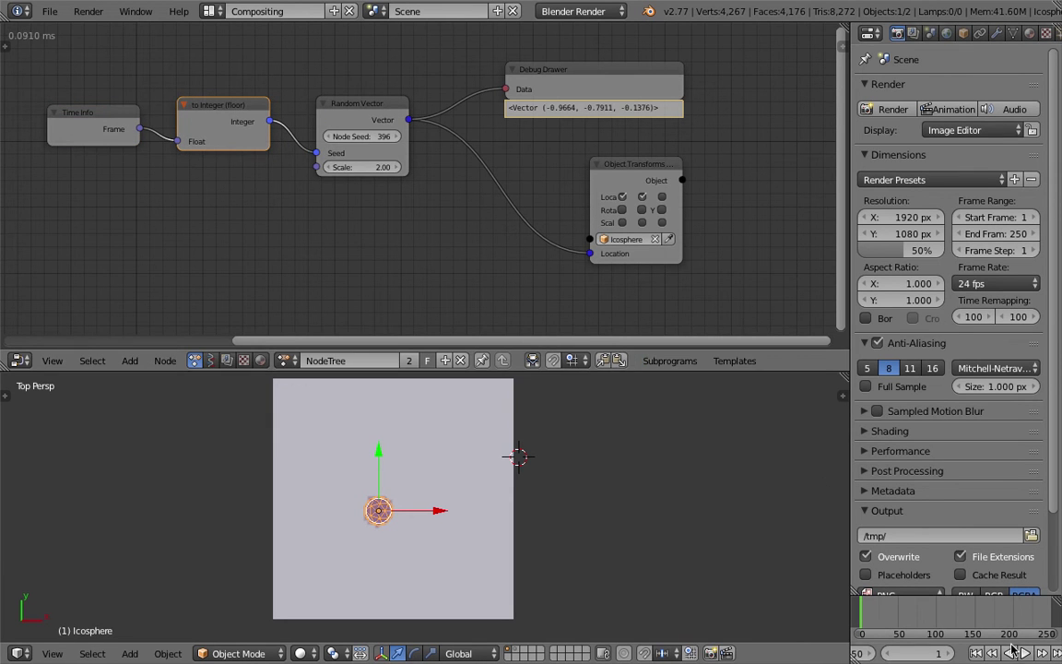
Play the animation briefly to check the icosphere's random painting, stop it and select the plane
{"action": "left_click", "coordinate": [1023, 654]}
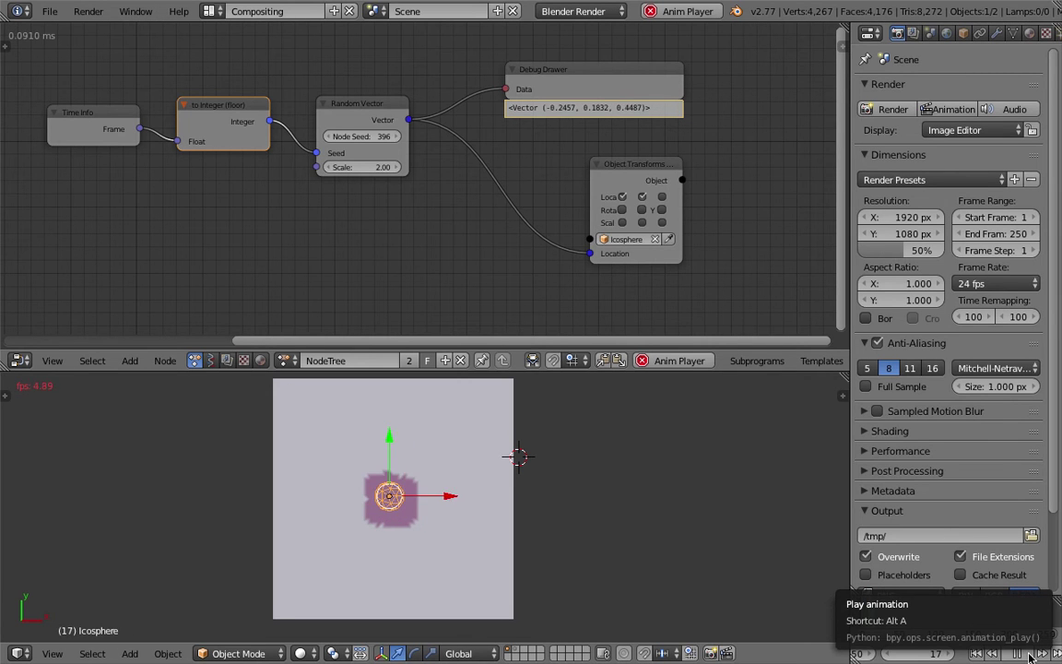
{"action": "left_click", "coordinate": [1030, 655]}
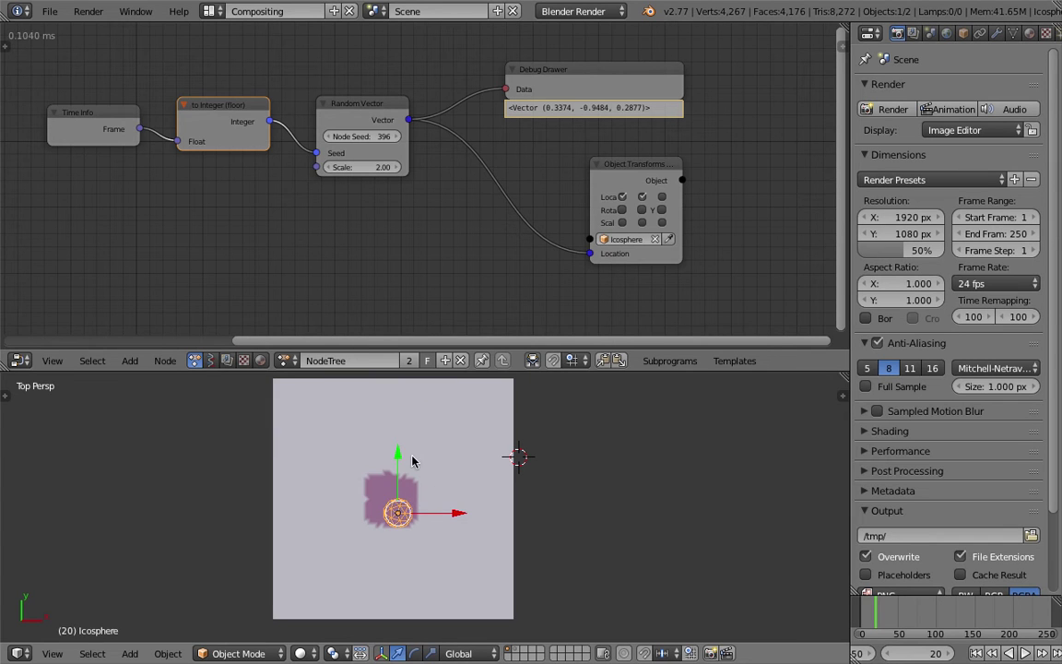
{"action": "right_click", "coordinate": [394, 482]}
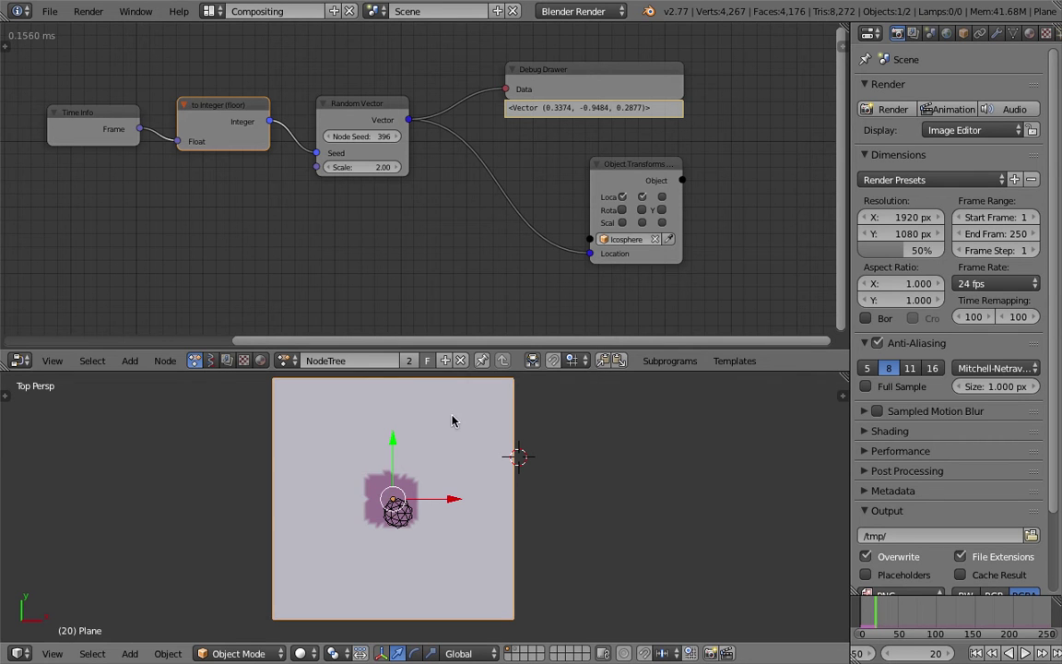
Set the Random Vector's scale to 14.75 and return the animation to the first frame
{"action": "left_click_drag", "start_coordinate": [623, 173], "coordinate": [638, 182]}
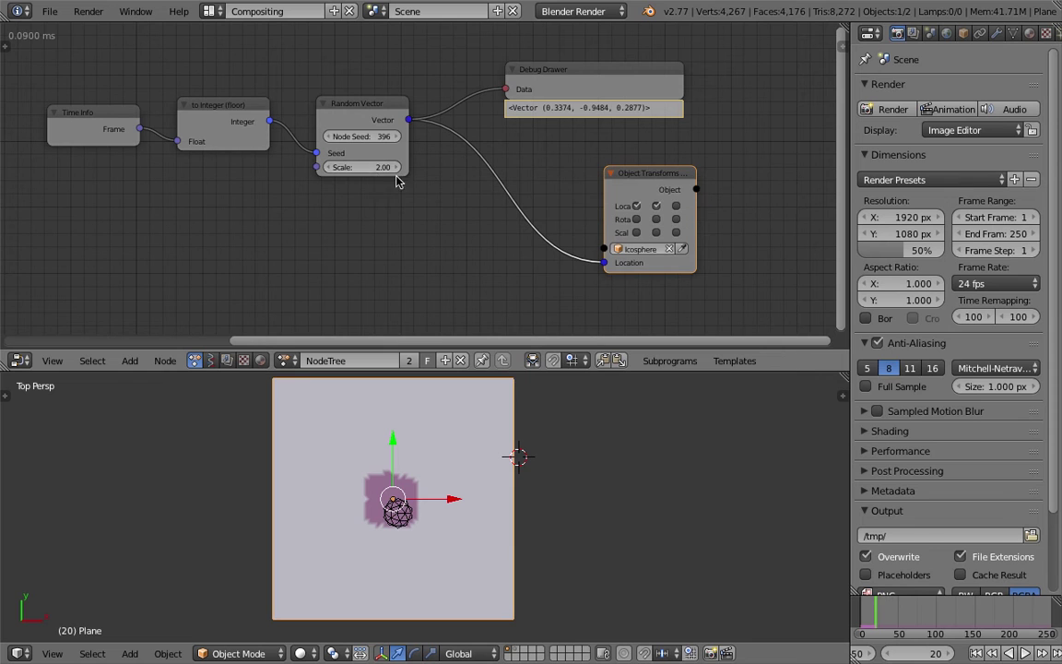
{"action": "left_click_drag", "start_coordinate": [361, 167], "coordinate": [538, 166]}
{"action": "scroll", "coordinate": [564, 430], "scroll_direction": "down", "scroll_amount": 1}
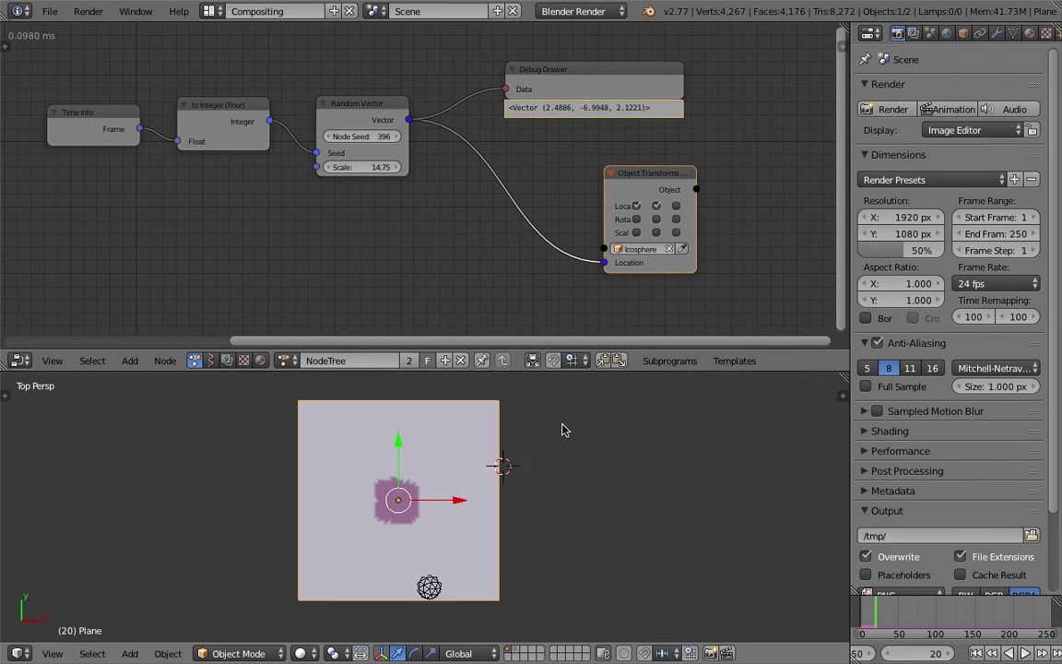
{"action": "left_click", "coordinate": [977, 652]}
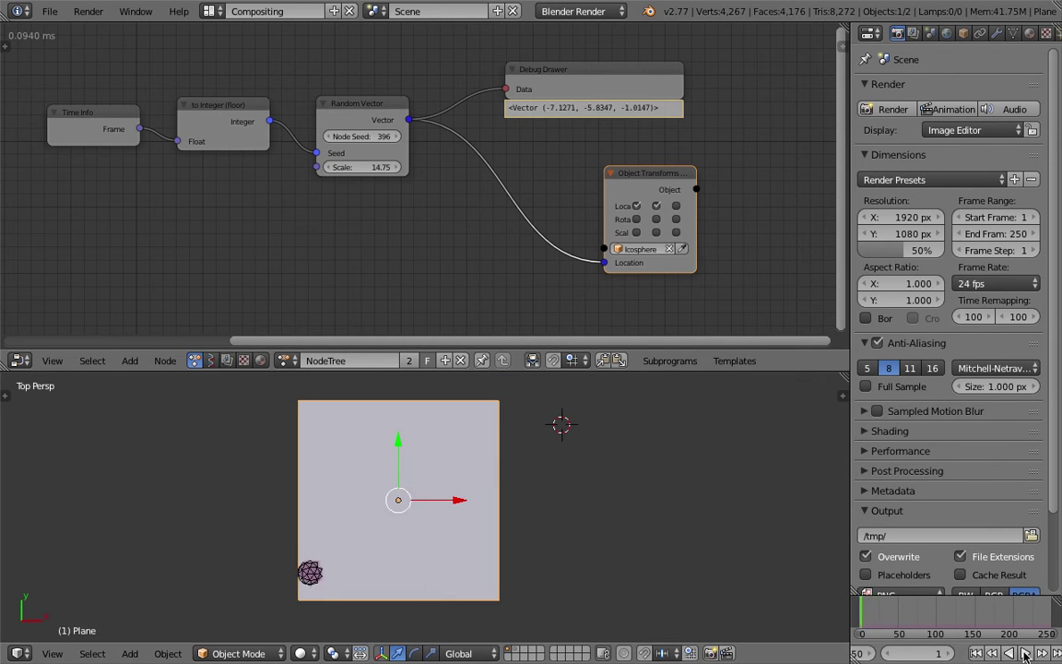
Play the animation from the first frame to check the random spots across the plane, and stop it after about 58 frames
{"action": "left_click", "coordinate": [1025, 653]}
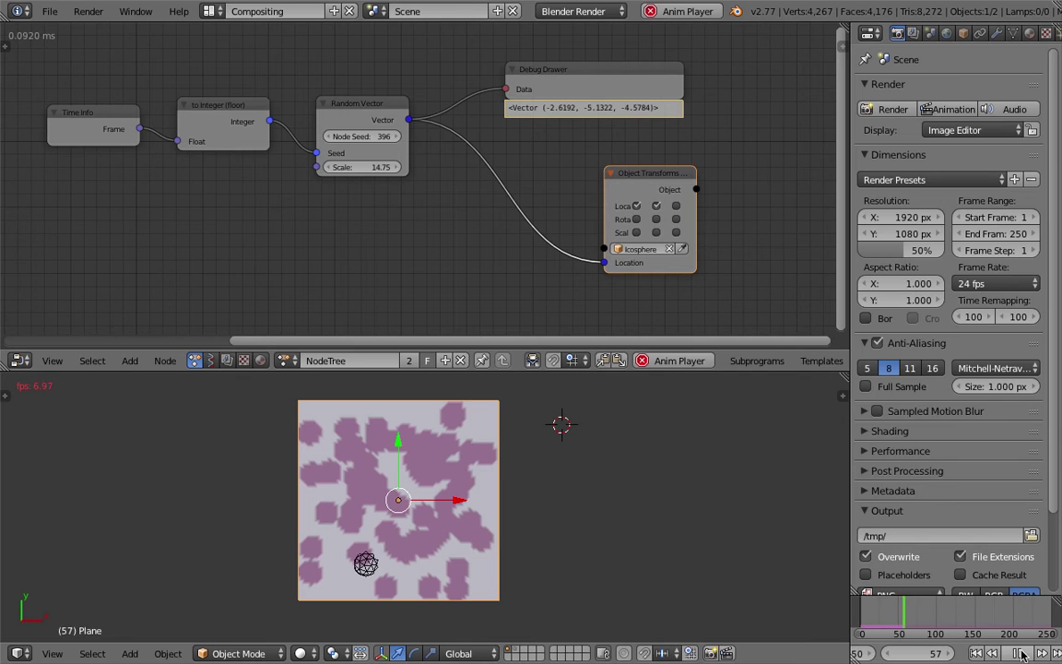
{"action": "left_click", "coordinate": [1019, 653]}
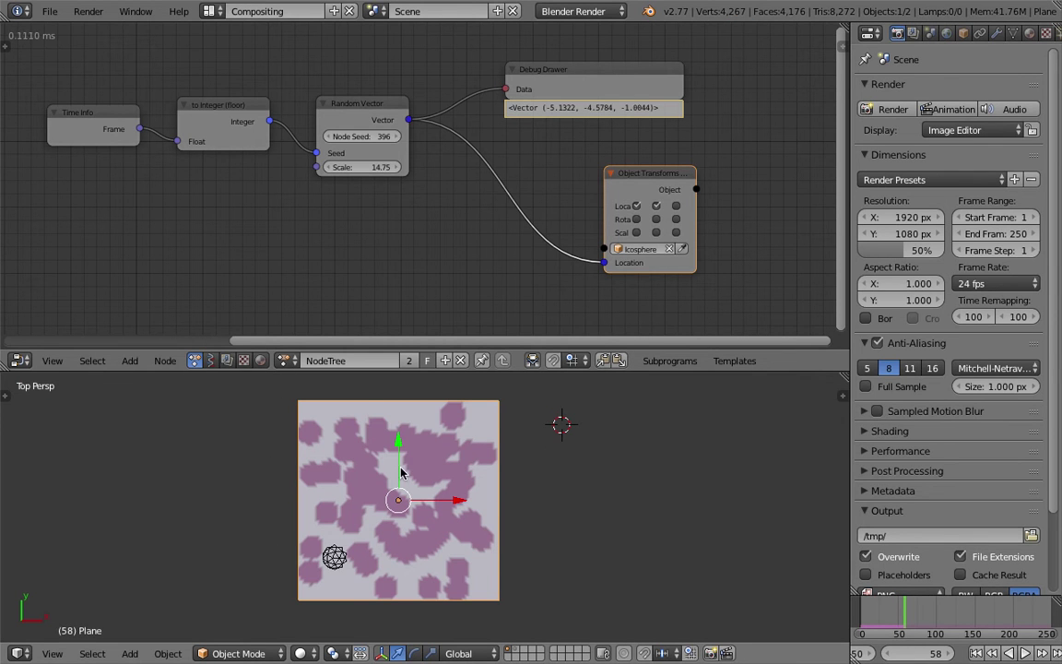
{"action": "scroll", "coordinate": [433, 226], "scroll_direction": "down", "scroll_amount": 1}
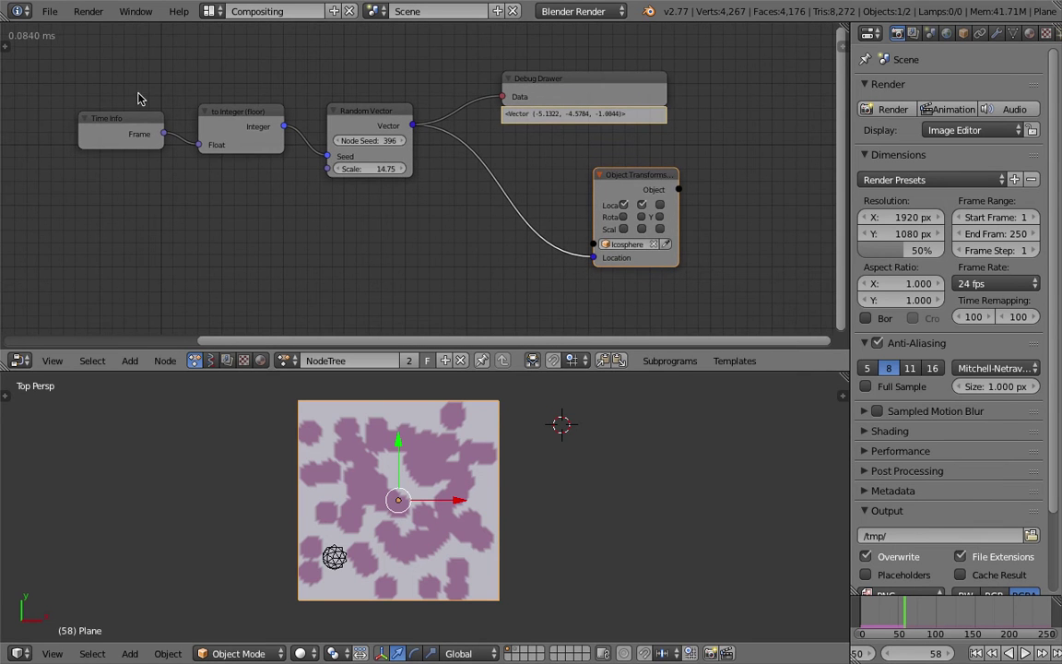
{"action": "middle_click_drag", "start_coordinate": [524, 179], "coordinate": [528, 180]}
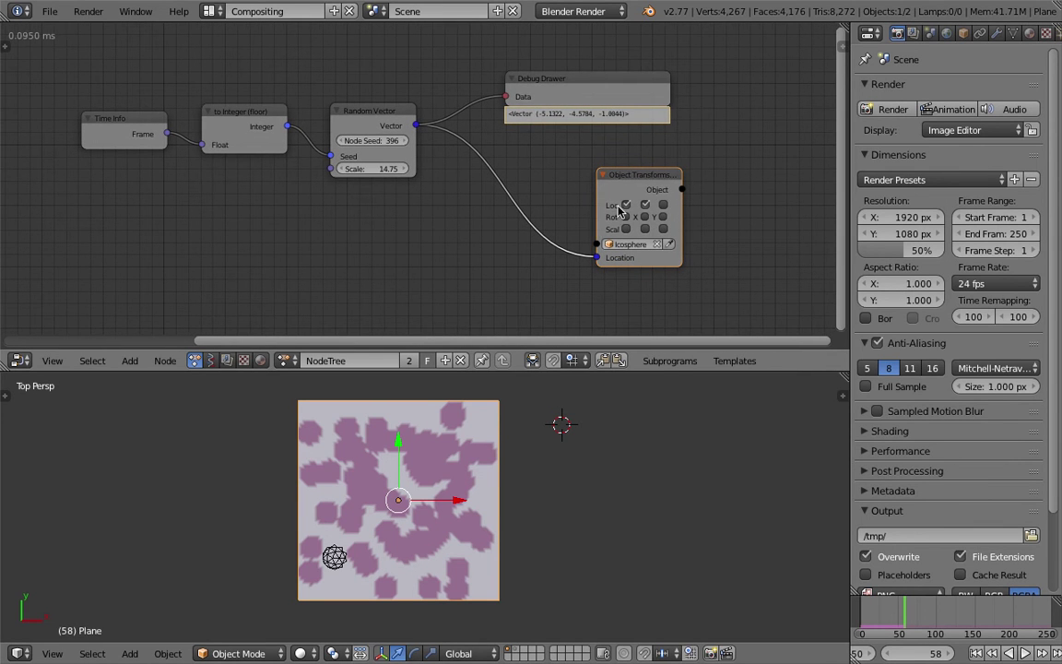
Set the Random Vector's scale to 1
{"action": "left_click_drag", "start_coordinate": [383, 175], "coordinate": [408, 175]}
{"action": "left_click", "coordinate": [380, 172]}
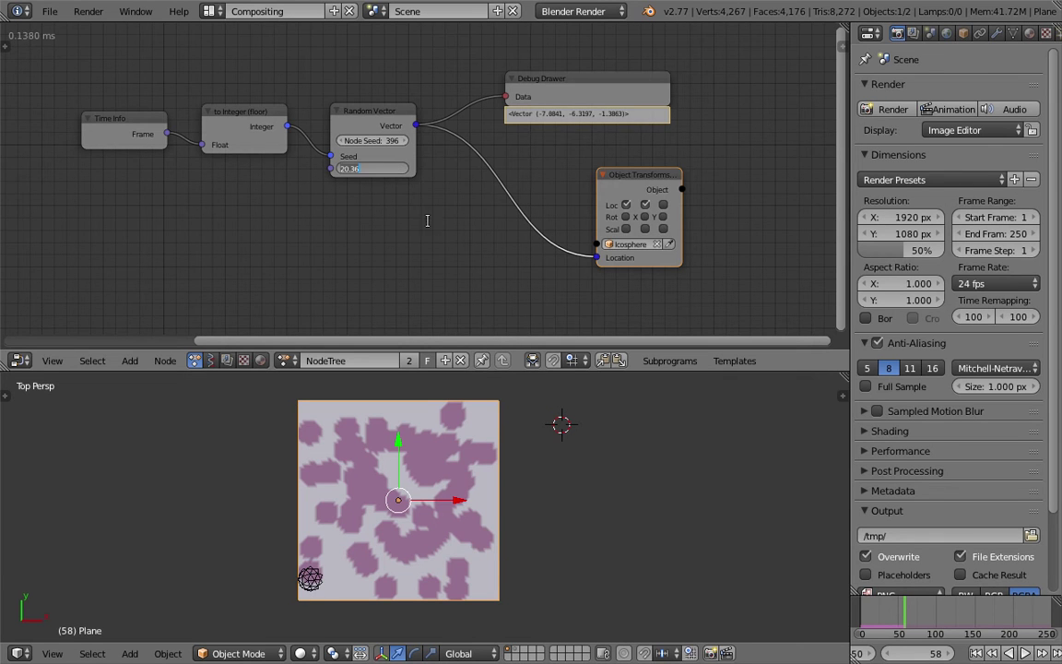
{"action": "type", "text": "1"}
{"action": "key", "text": "Return"}
Play and scrub the animation while examining the range of the Random Vector's values in the Debug Drawer
{"action": "left_click", "coordinate": [883, 613]}
{"action": "key", "text": "alt+a"}
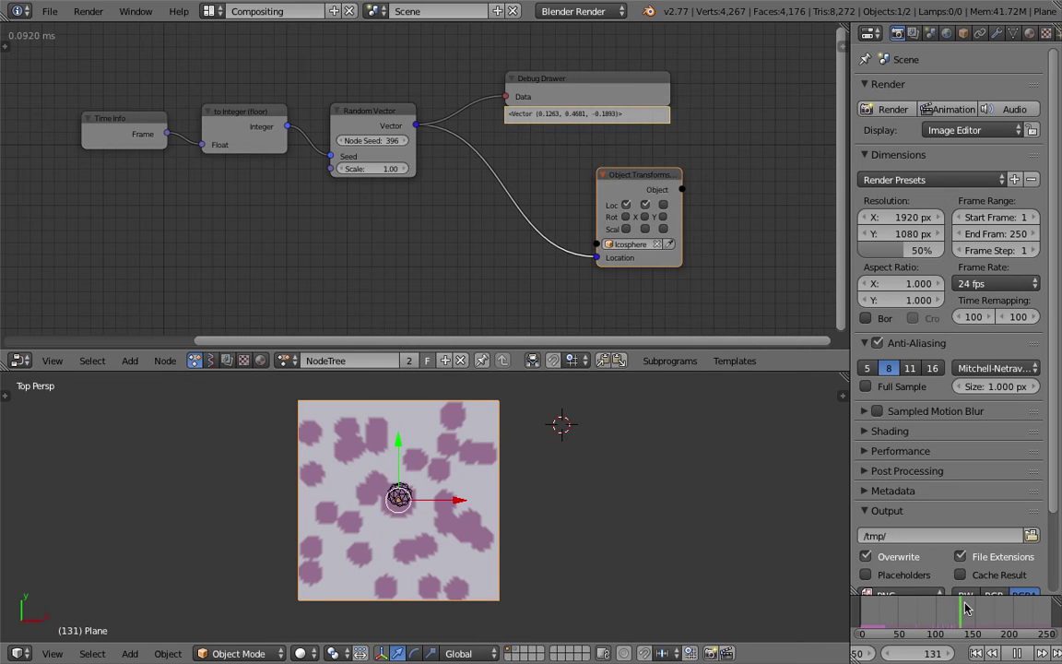
{"action": "left_click", "coordinate": [882, 606]}
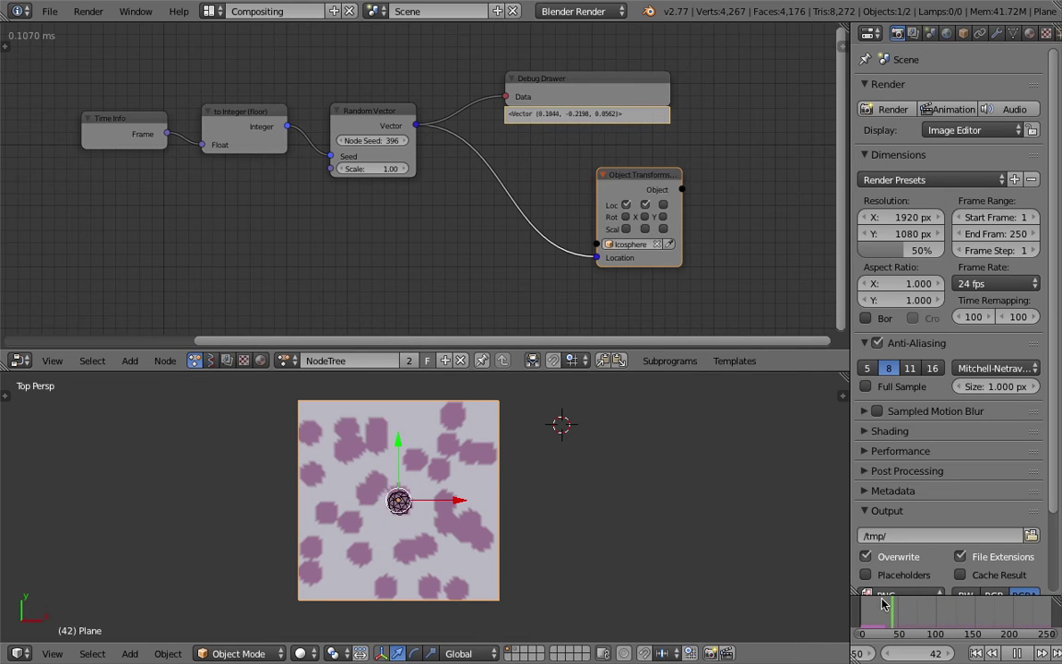
{"action": "left_click_drag", "start_coordinate": [562, 79], "coordinate": [572, 71]}
{"action": "middle_click_drag", "start_coordinate": [573, 71], "coordinate": [468, 100]}
{"action": "scroll", "coordinate": [470, 105], "scroll_direction": "up", "scroll_amount": 1}
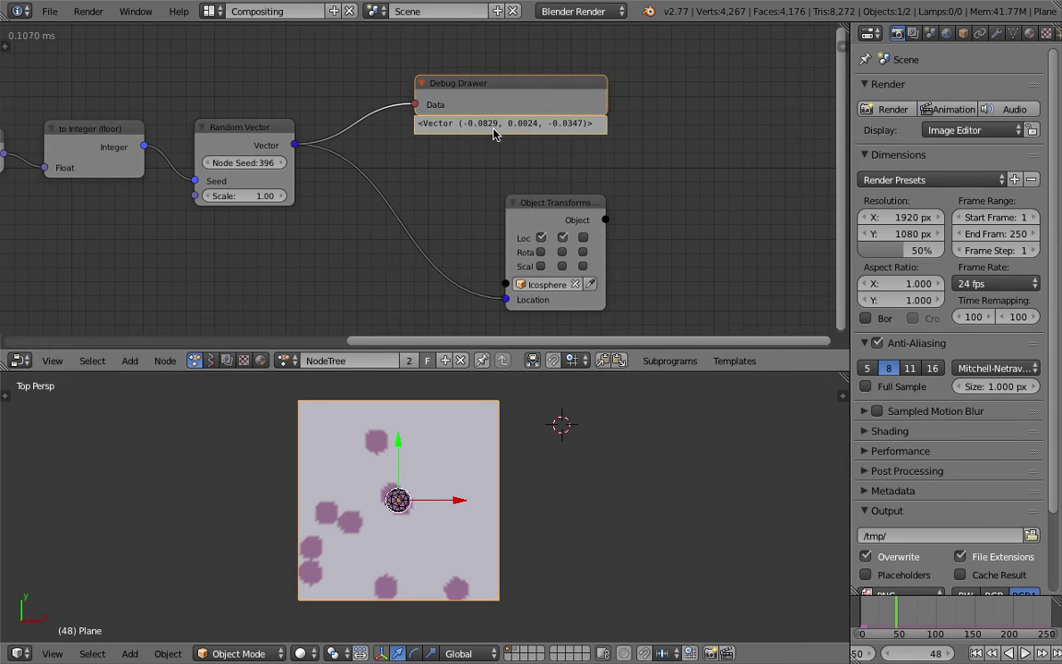
{"action": "scroll", "coordinate": [235, 203], "scroll_direction": "up", "scroll_amount": 1}
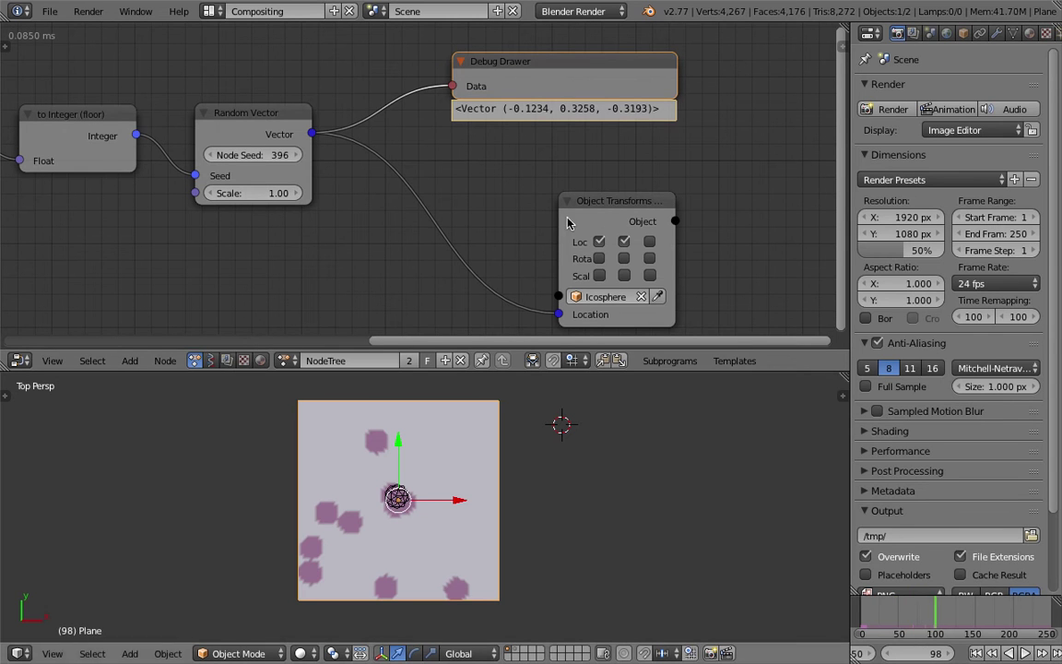
{"action": "middle_click_drag", "start_coordinate": [429, 184], "coordinate": [472, 177]}
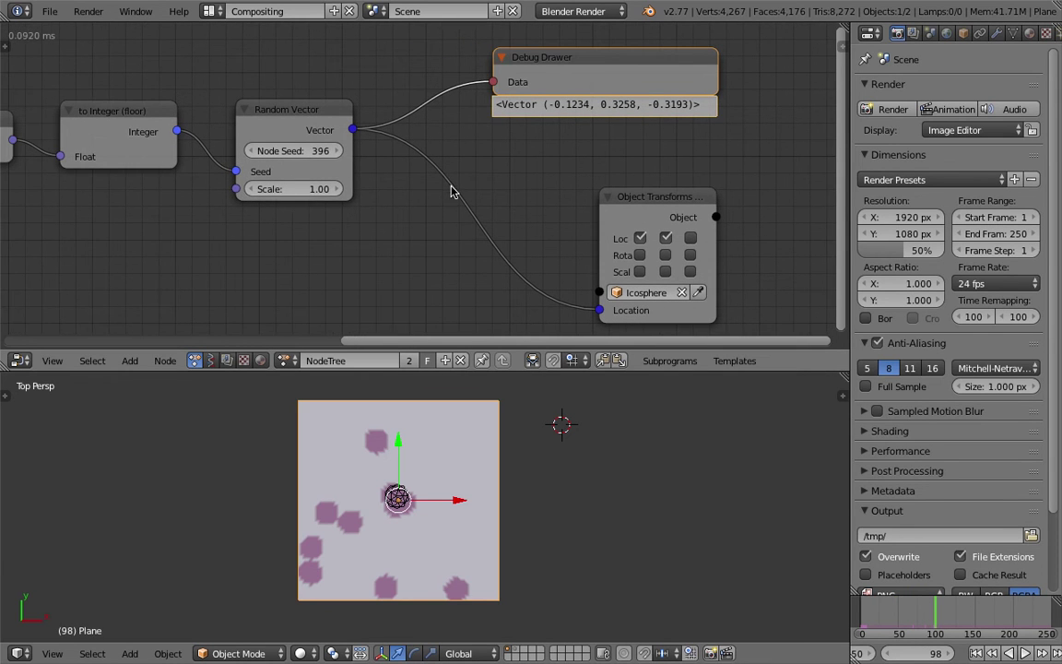
Set the Random Vector's scale to 2 and scrub the timeline back to frame 53
{"action": "left_click", "coordinate": [298, 188]}
{"action": "key", "text": "Return"}
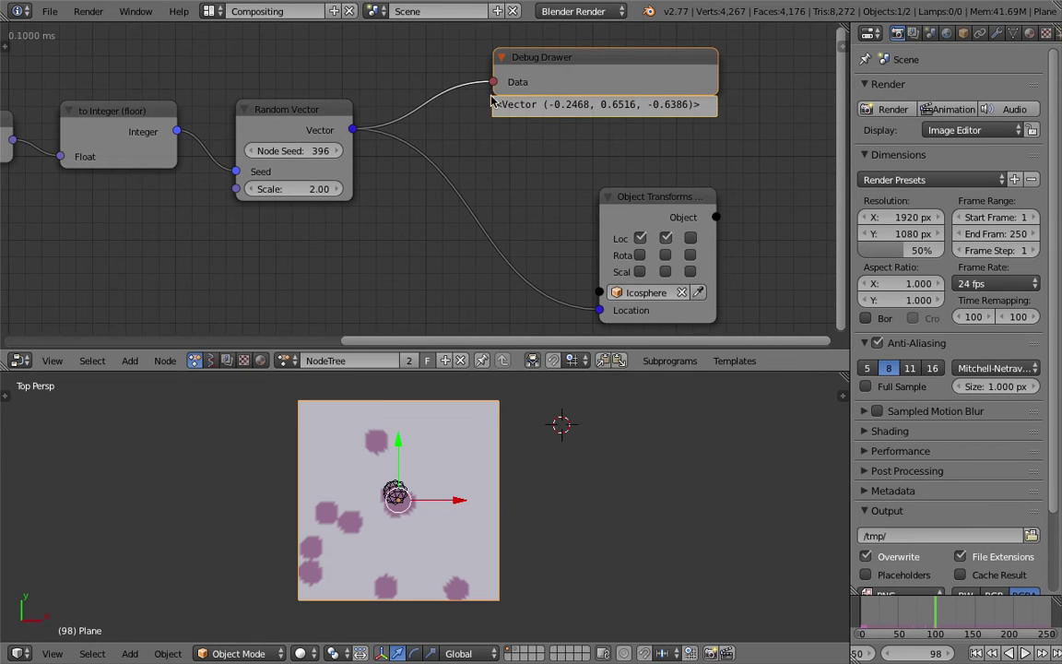
{"action": "left_click_drag", "start_coordinate": [948, 615], "coordinate": [902, 601]}
Move the Debug Drawer farther from the Random Vector, and add a Map Range node below the Random Vector
{"action": "scroll", "coordinate": [254, 197], "scroll_direction": "down", "scroll_amount": 4}
{"action": "middle_click_drag", "start_coordinate": [299, 195], "coordinate": [354, 154]}
{"action": "left_click_drag", "start_coordinate": [574, 60], "coordinate": [631, 57]}
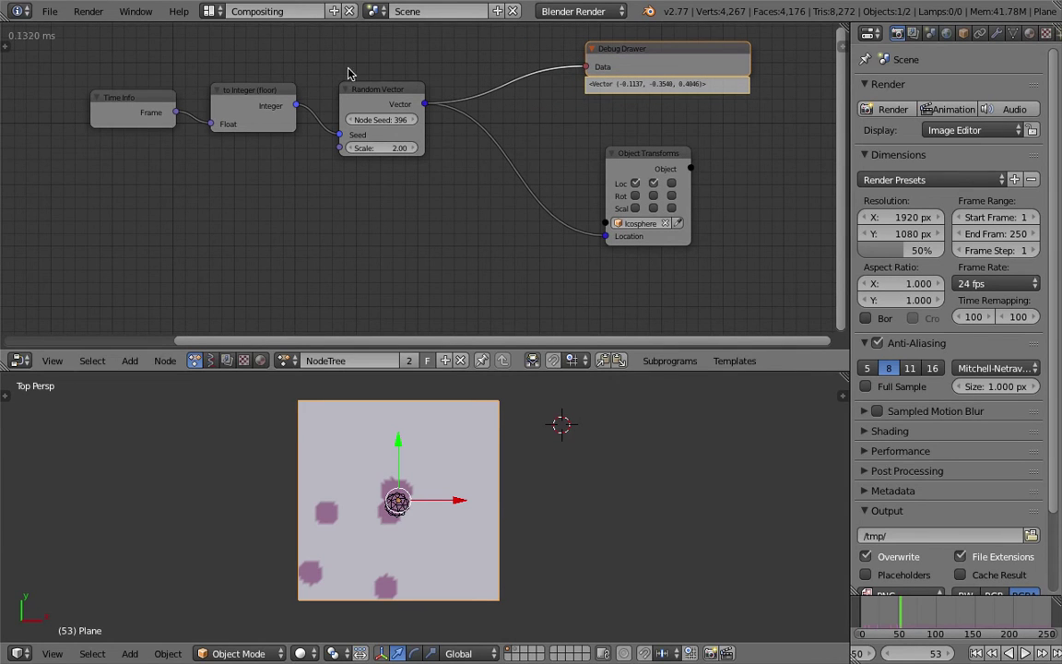
{"action": "middle_click_drag", "start_coordinate": [287, 222], "coordinate": [281, 225]}
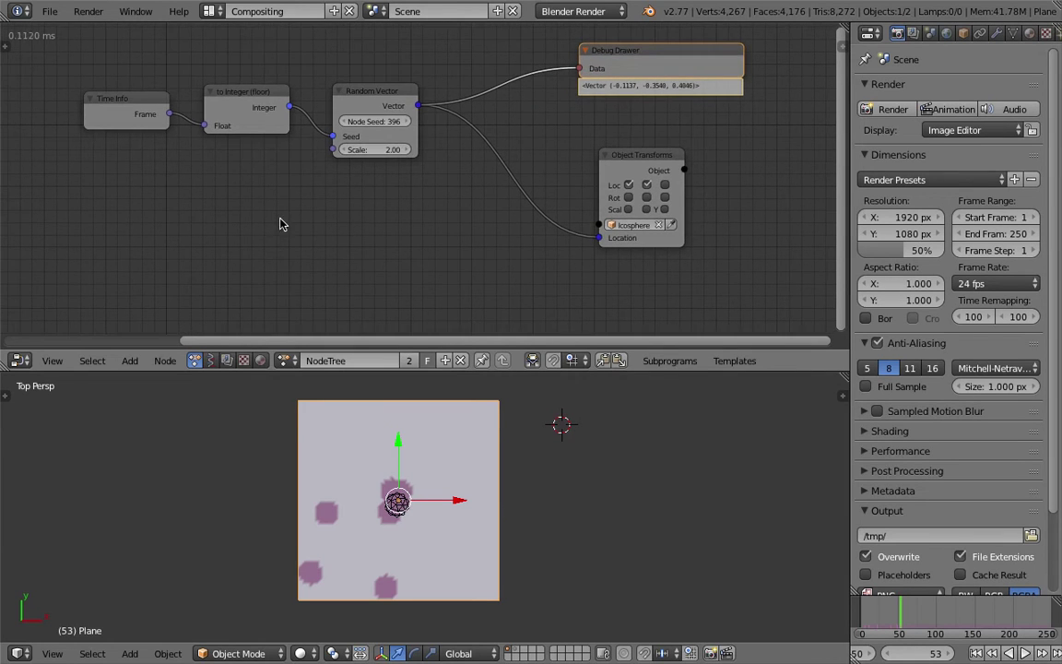
{"action": "key", "text": "shift+a"}
{"action": "left_click", "coordinate": [279, 220]}
{"action": "type", "text": "map"}
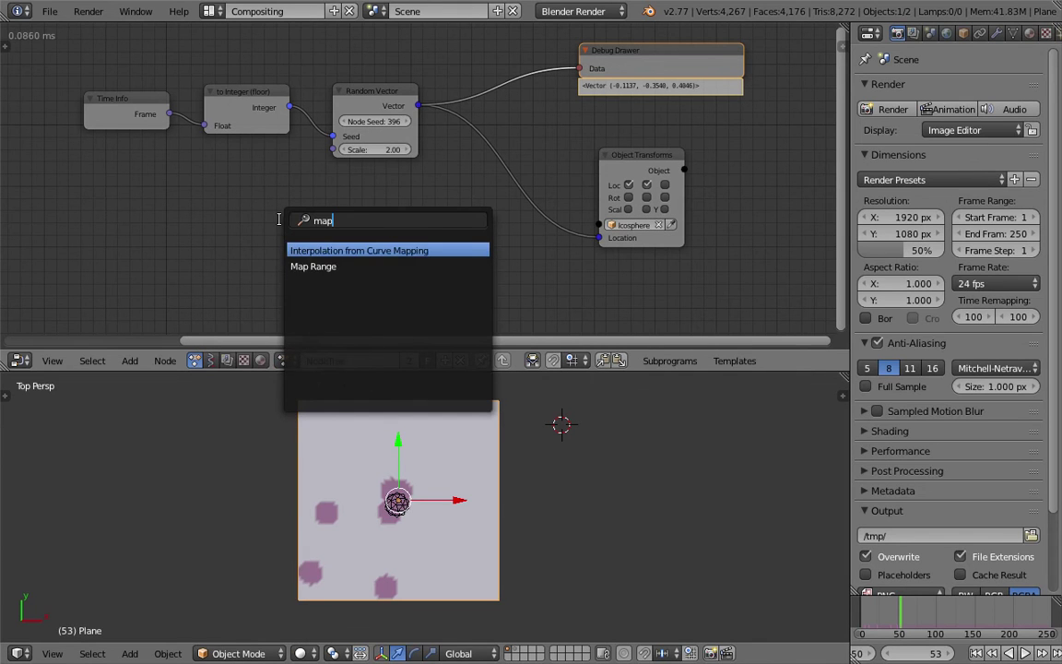
{"action": "key", "text": "Down"}
{"action": "key", "text": "Return"}
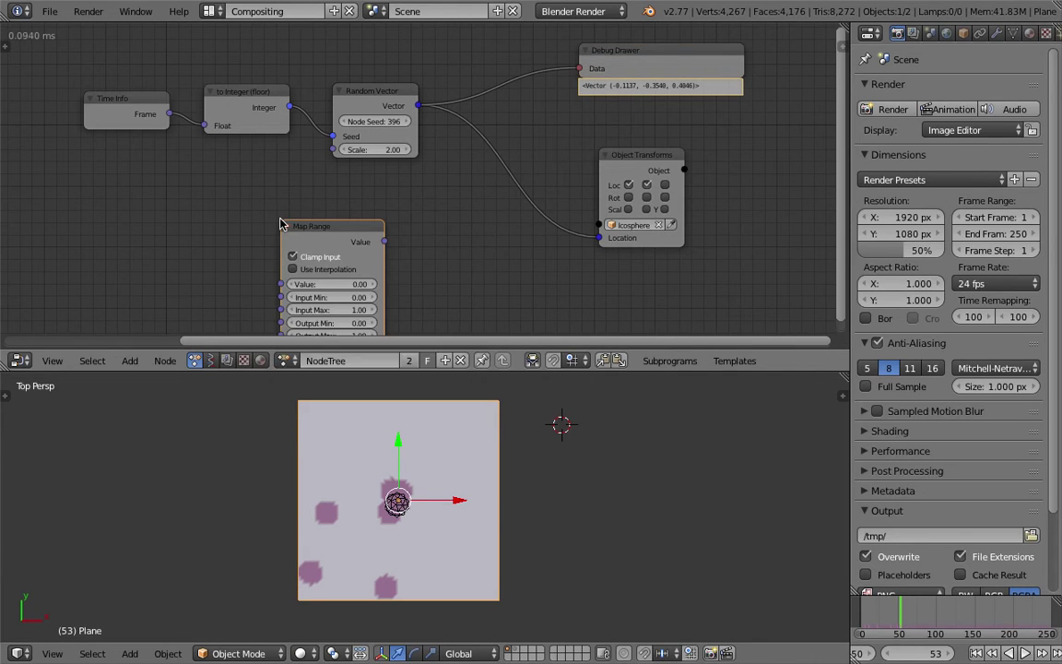
{"action": "left_click", "coordinate": [362, 190]}
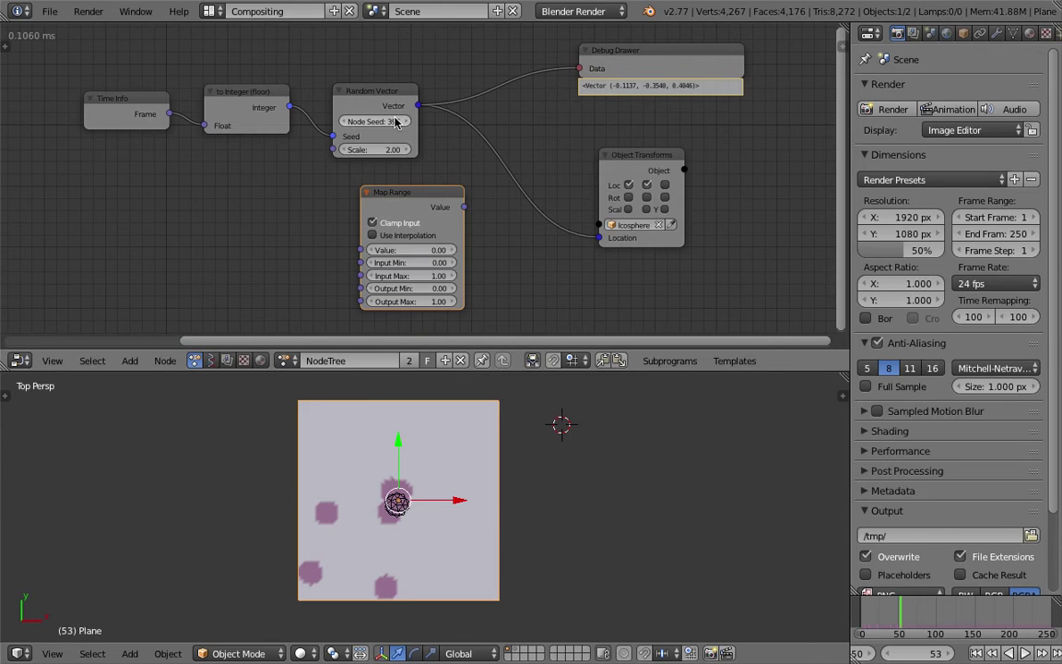
Set the Map Range node's Input Min to -1
{"action": "scroll", "coordinate": [381, 123], "scroll_direction": "up", "scroll_amount": 1}
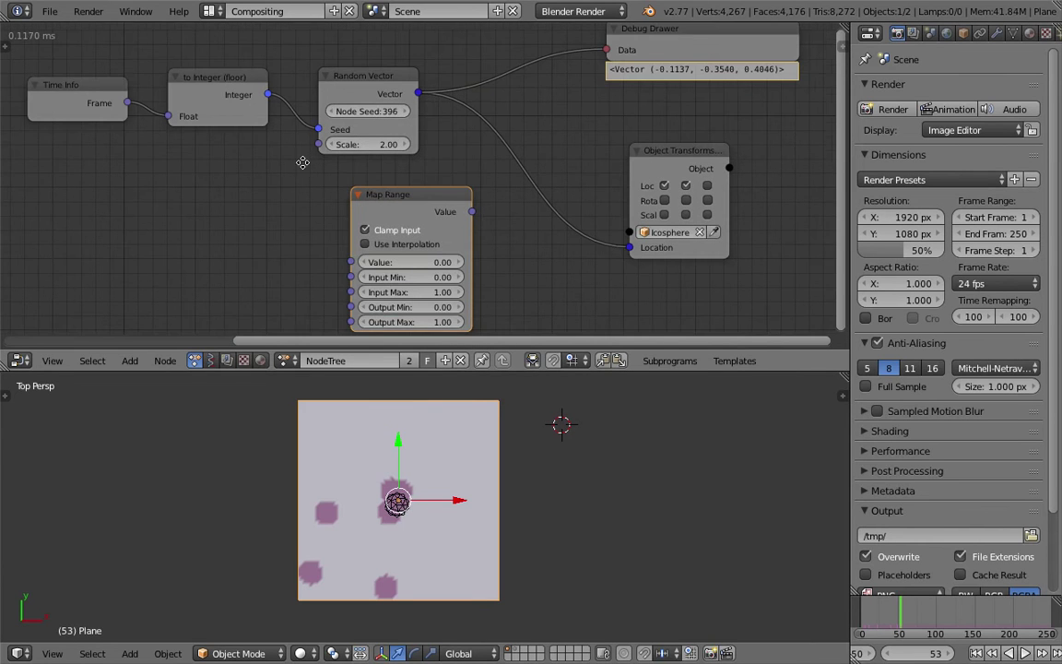
{"action": "left_click", "coordinate": [419, 268]}
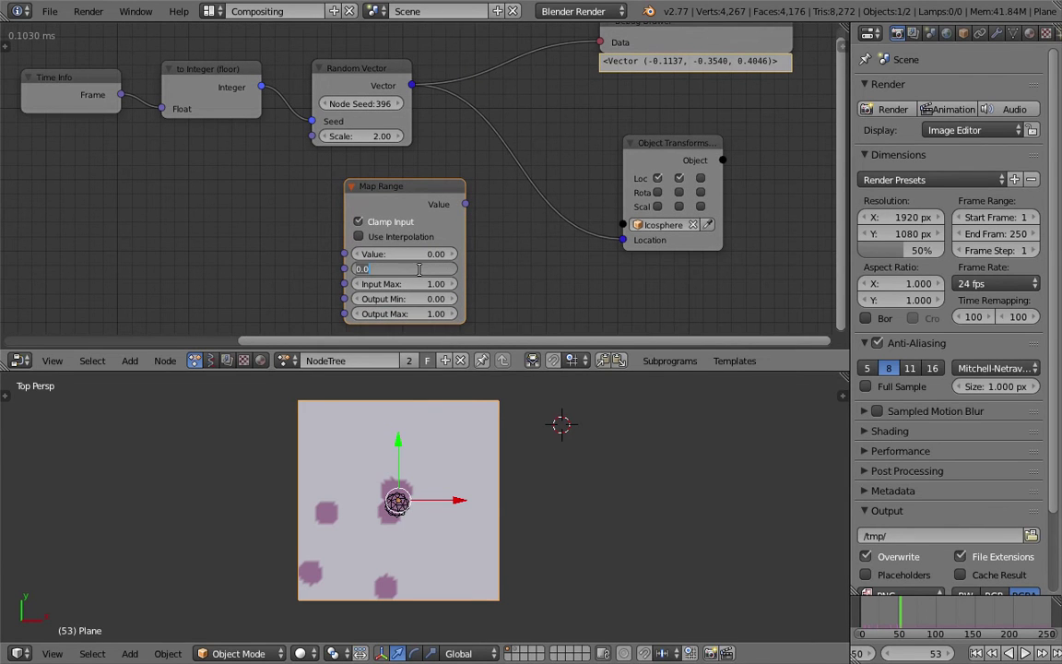
{"action": "type", "text": "-1"}
{"action": "key", "text": "Return"}
{"action": "scroll", "coordinate": [441, 279], "scroll_direction": "up", "scroll_amount": 1}
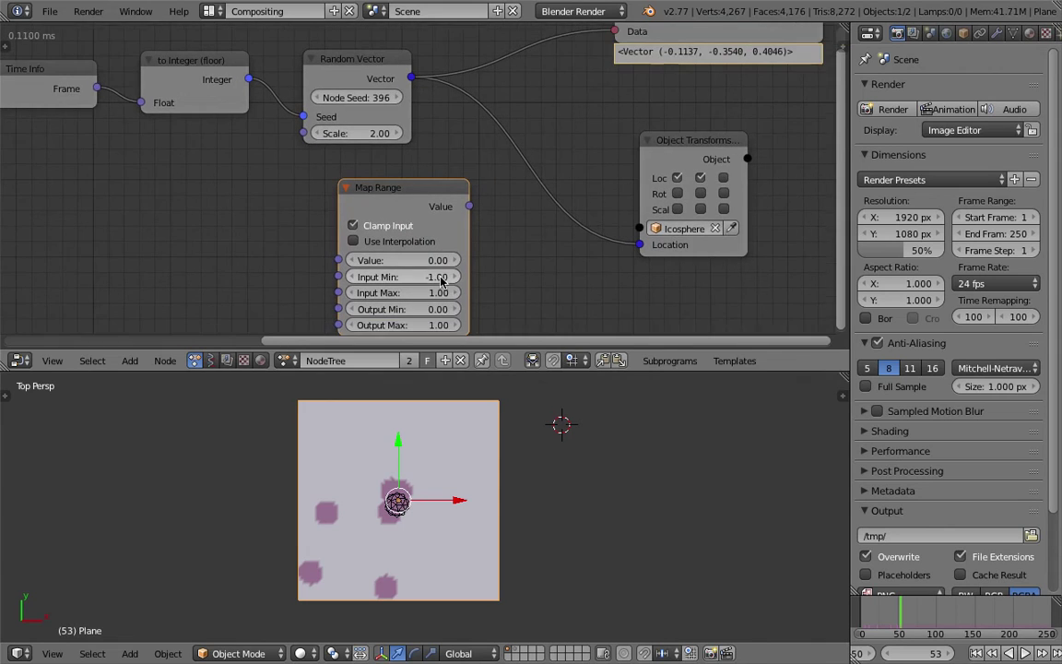
Try pulling a link from the Random Vector's output, and move the Debug Drawer farther away from it
{"action": "scroll", "coordinate": [434, 109], "scroll_direction": "down", "scroll_amount": 1}
{"action": "left_click_drag", "start_coordinate": [417, 91], "coordinate": [435, 98]}
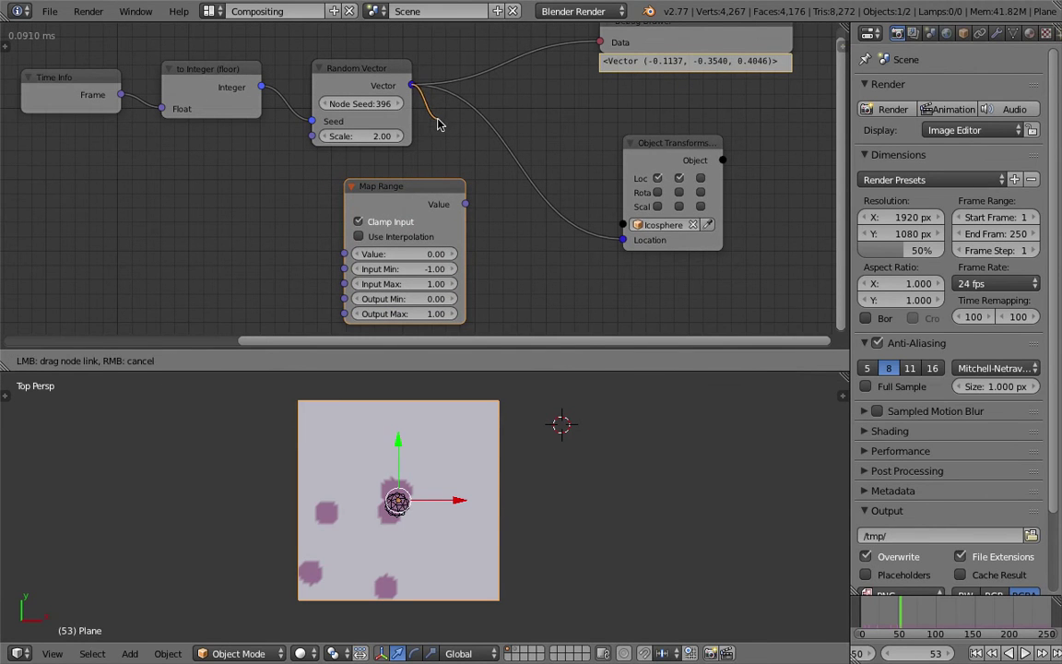
{"action": "left_click_drag", "start_coordinate": [439, 123], "coordinate": [505, 133]}
{"action": "scroll", "coordinate": [491, 126], "scroll_direction": "down", "scroll_amount": 2}
{"action": "middle_click_drag", "start_coordinate": [560, 109], "coordinate": [439, 130]}
{"action": "left_click_drag", "start_coordinate": [512, 72], "coordinate": [597, 61]}
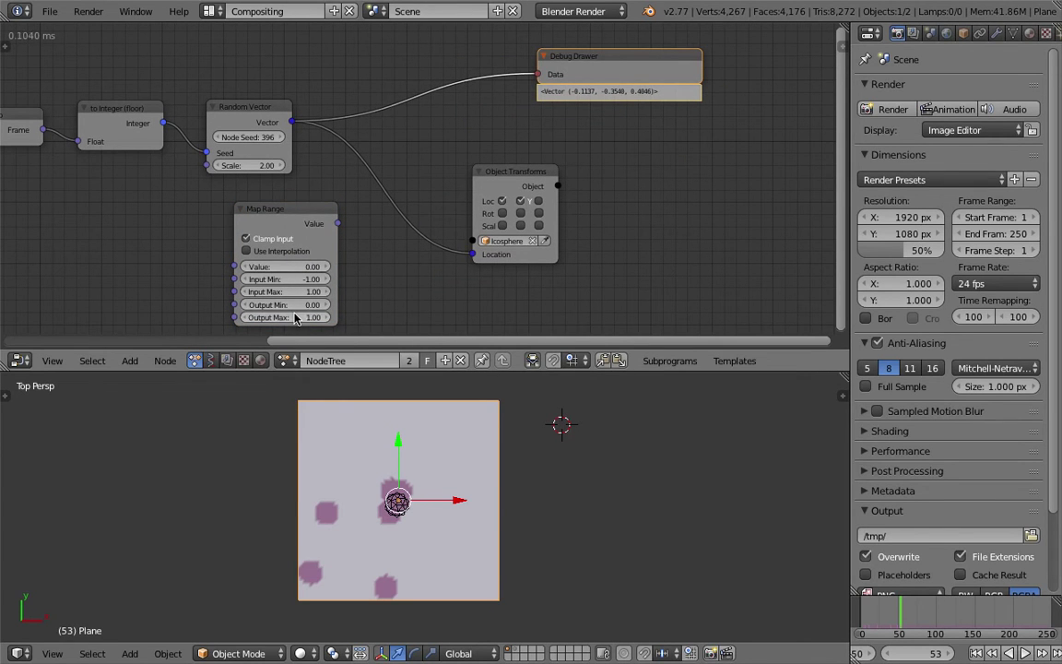
Show the plane's properties in the 3D view and bring up the 3D cursor's location values
{"action": "left_click", "coordinate": [839, 394]}
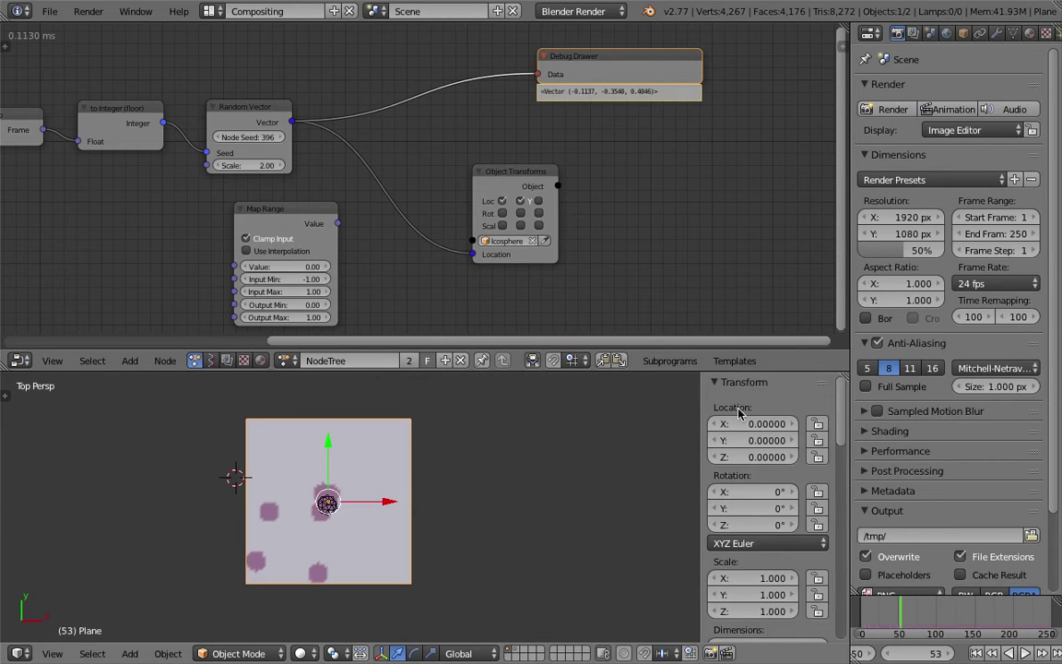
{"action": "scroll", "coordinate": [817, 533], "scroll_direction": "down", "scroll_amount": 8}
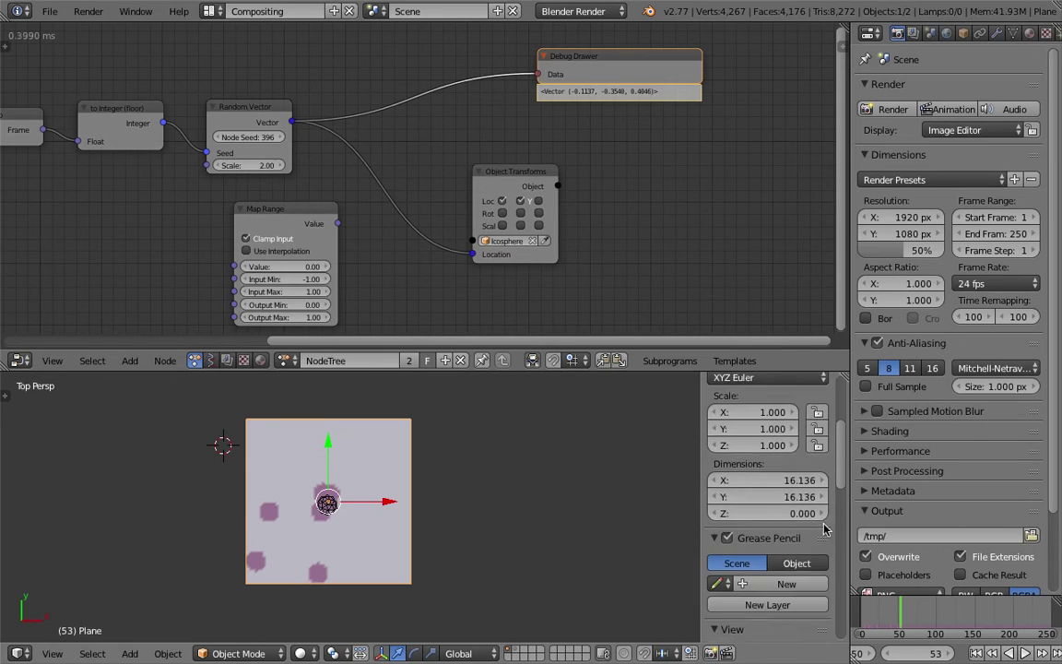
{"action": "scroll", "coordinate": [817, 533], "scroll_direction": "down", "scroll_amount": 2}
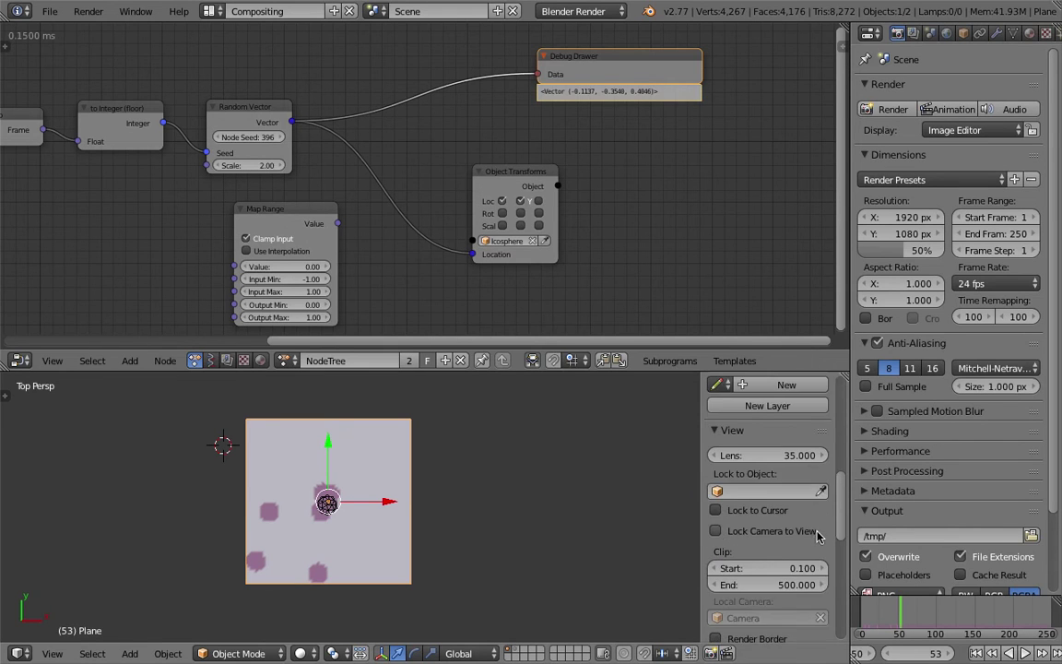
{"action": "scroll", "coordinate": [817, 533], "scroll_direction": "down", "scroll_amount": 4}
Place the 3D cursor repeatedly on the plane's opposite side edges to measure its extents along X
{"action": "left_click", "coordinate": [242, 409]}
{"action": "left_click", "coordinate": [303, 407]}
{"action": "left_click", "coordinate": [365, 419]}
{"action": "left_click", "coordinate": [236, 460]}
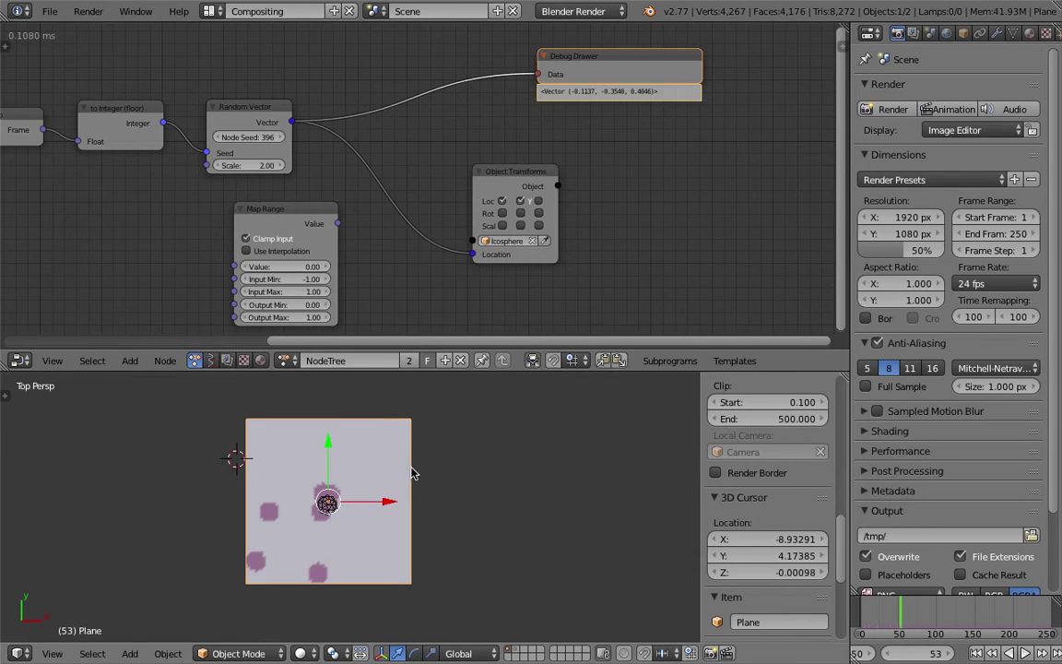
{"action": "left_click", "coordinate": [414, 467]}
{"action": "left_click", "coordinate": [240, 452]}
{"action": "left_click", "coordinate": [411, 459]}
{"action": "left_click", "coordinate": [248, 448]}
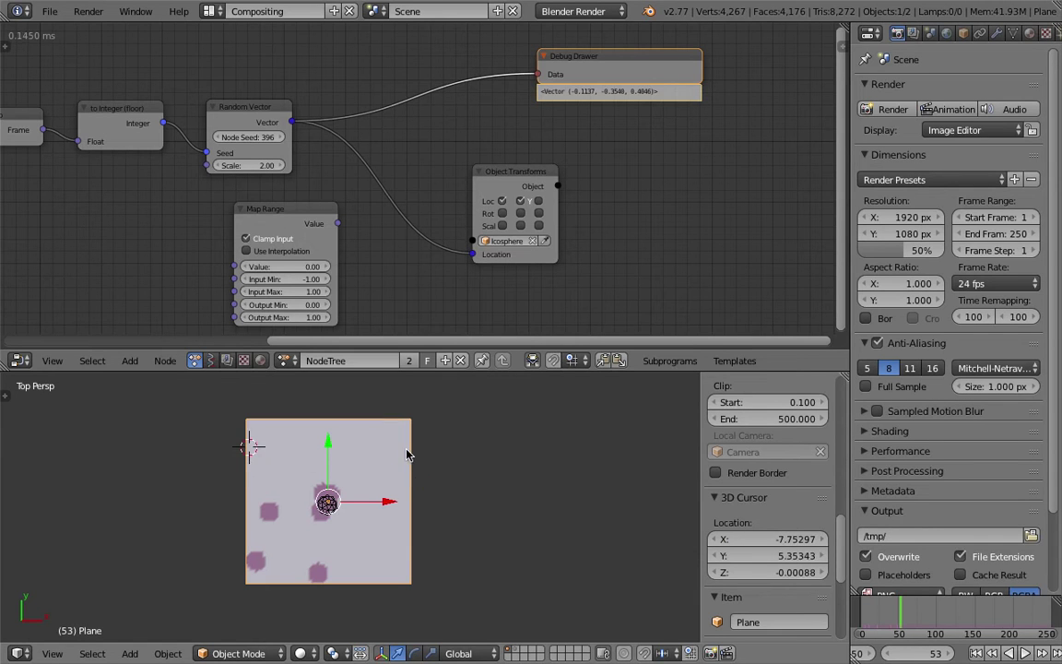
{"action": "left_click", "coordinate": [409, 452]}
Set the Map Range node's Output Min to -8 and Output Max to 8
{"action": "left_click", "coordinate": [313, 303]}
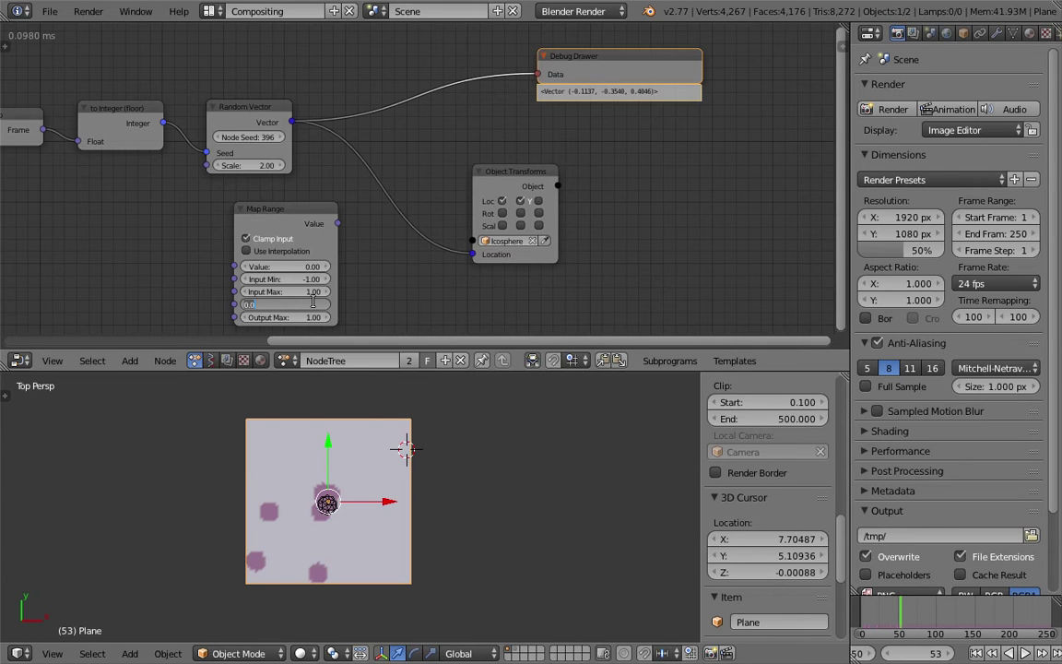
{"action": "type", "text": "-8"}
{"action": "key", "text": "Tab"}
{"action": "type", "text": "8"}
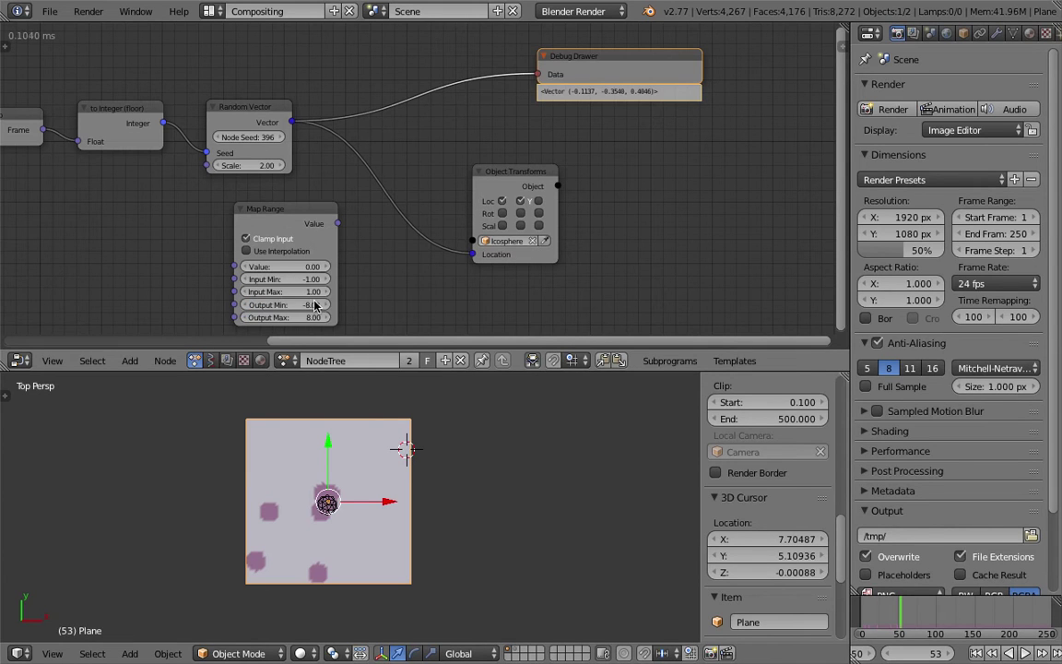
{"action": "key", "text": "Return"}
Space out the Debug Drawer, Object Transforms and Map Range nodes to leave room after the Random Vector
{"action": "left_click_drag", "start_coordinate": [263, 223], "coordinate": [279, 211]}
{"action": "left_click_drag", "start_coordinate": [624, 65], "coordinate": [696, 73]}
{"action": "left_click_drag", "start_coordinate": [528, 175], "coordinate": [652, 184]}
{"action": "left_click_drag", "start_coordinate": [309, 203], "coordinate": [404, 201]}
{"action": "middle_click_drag", "start_coordinate": [348, 167], "coordinate": [360, 148]}
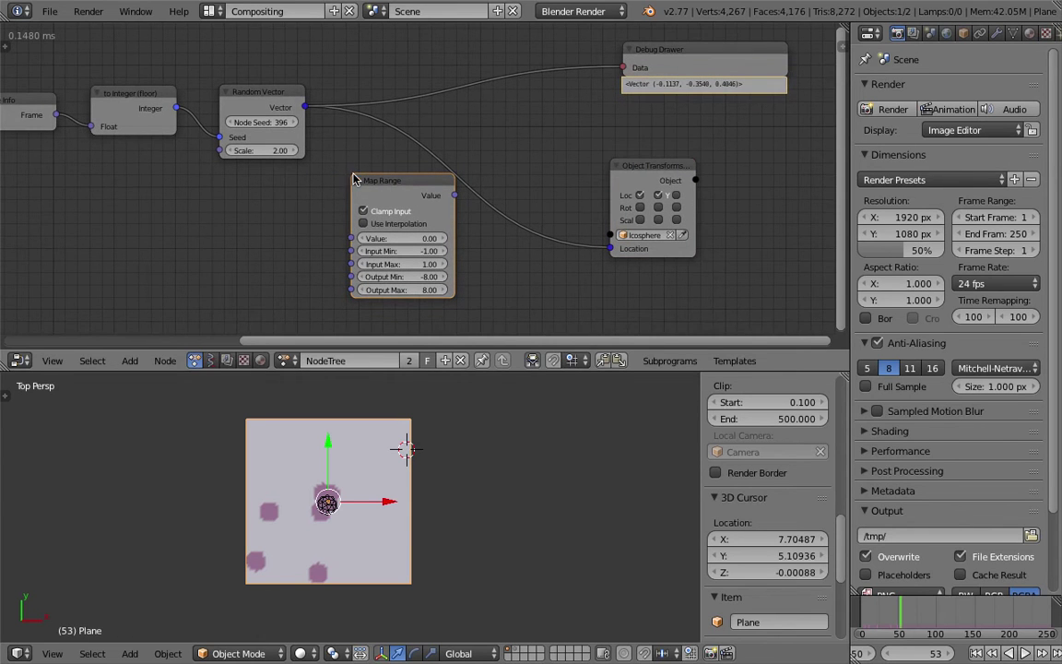
{"action": "left_click_drag", "start_coordinate": [650, 171], "coordinate": [690, 134]}
{"action": "left_click_drag", "start_coordinate": [415, 178], "coordinate": [409, 161]}
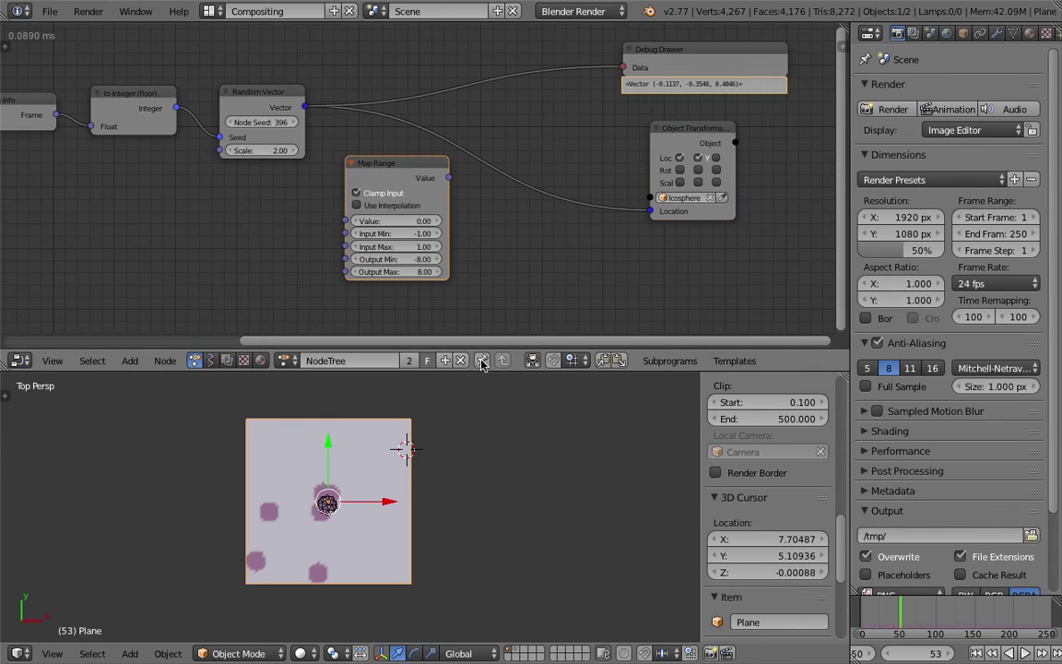
Enlarge the node editor's height and duplicate the Map Range node, placing the copy below and to the right of the original
{"action": "left_click_drag", "start_coordinate": [486, 351], "coordinate": [487, 401]}
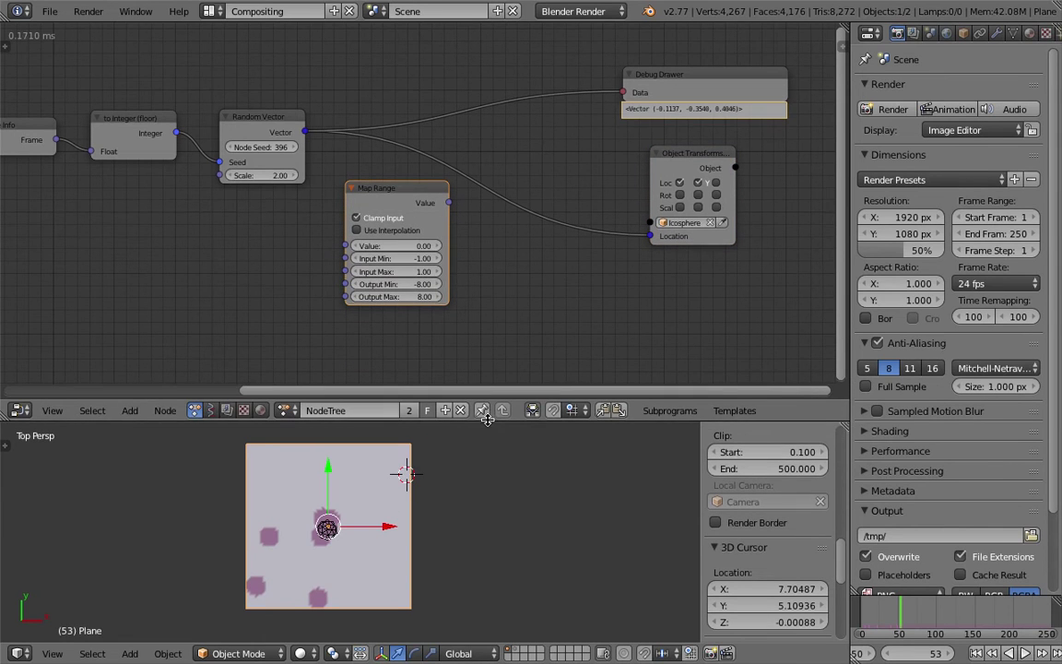
{"action": "key", "text": "shift+d"}
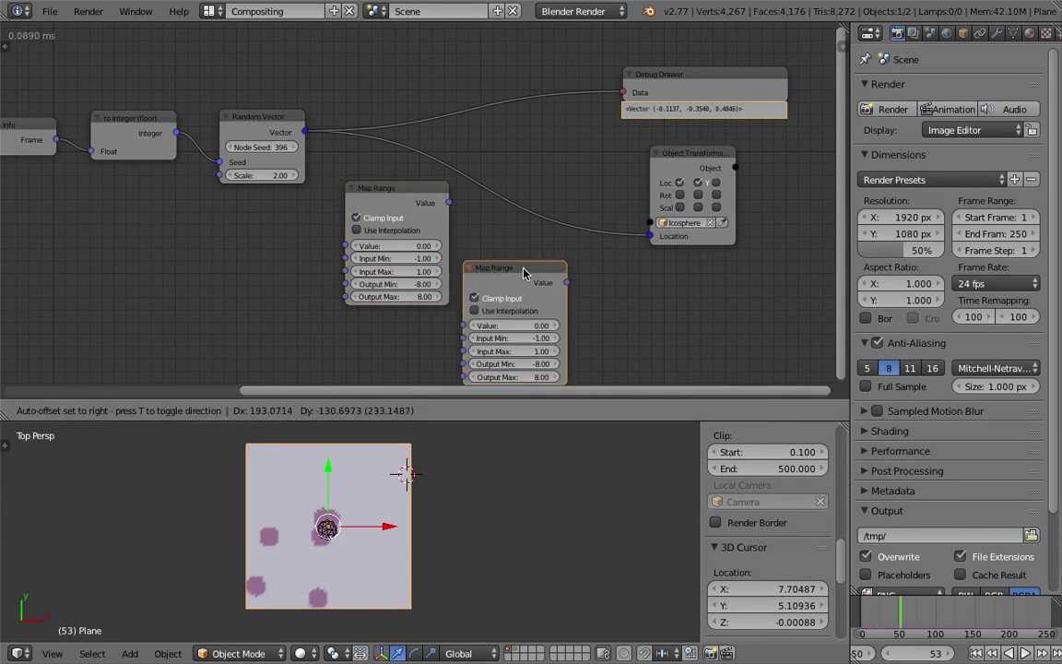
{"action": "left_click", "coordinate": [530, 265]}
Move Object Transforms farther right and the Time Info, integer converter and Random Vector nodes left to widen the gap between them
{"action": "left_click_drag", "start_coordinate": [650, 164], "coordinate": [693, 159]}
{"action": "scroll", "coordinate": [399, 166], "scroll_direction": "down", "scroll_amount": 1}
{"action": "middle_click_drag", "start_coordinate": [336, 143], "coordinate": [493, 145]}
{"action": "left_click_drag", "start_coordinate": [231, 139], "coordinate": [120, 138]}
{"action": "left_click_drag", "start_coordinate": [297, 137], "coordinate": [179, 140]}
{"action": "left_click_drag", "start_coordinate": [439, 136], "coordinate": [312, 128]}
Add a Separate Vector node between the Random Vector node and the first Map Range node
{"action": "key", "text": "shift+a"}
{"action": "left_click", "coordinate": [409, 71]}
{"action": "type", "text": "vectorsepa"}
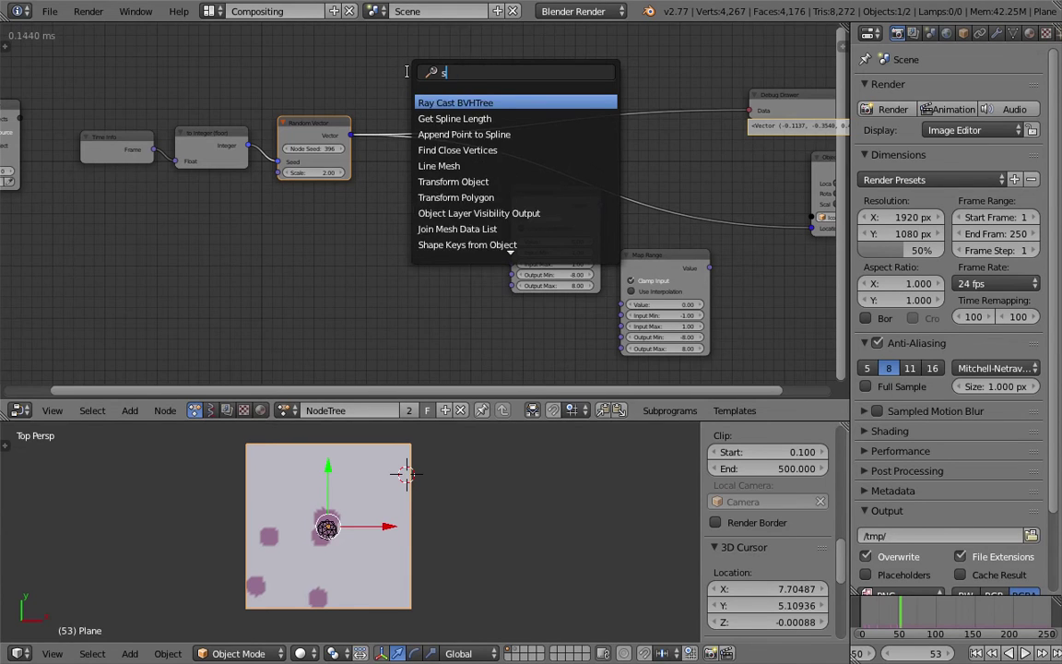
{"action": "key", "text": "Down"}
{"action": "key", "text": "Down"}
{"action": "key", "text": "Down"}
{"action": "key", "text": "Down"}
{"action": "key", "text": "Down"}
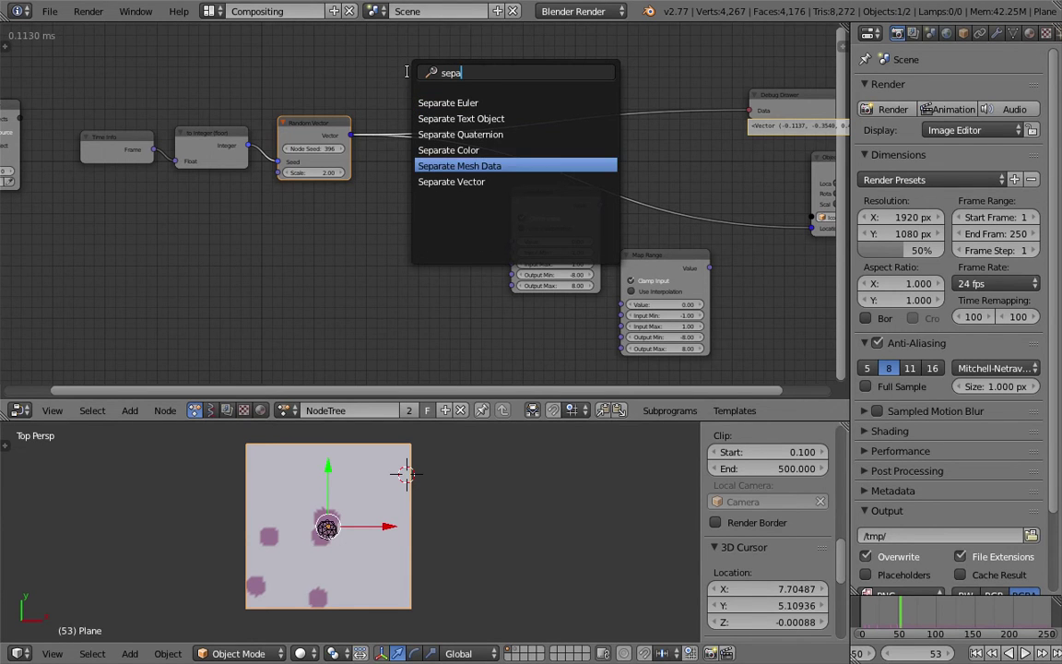
{"action": "key", "text": "Return"}
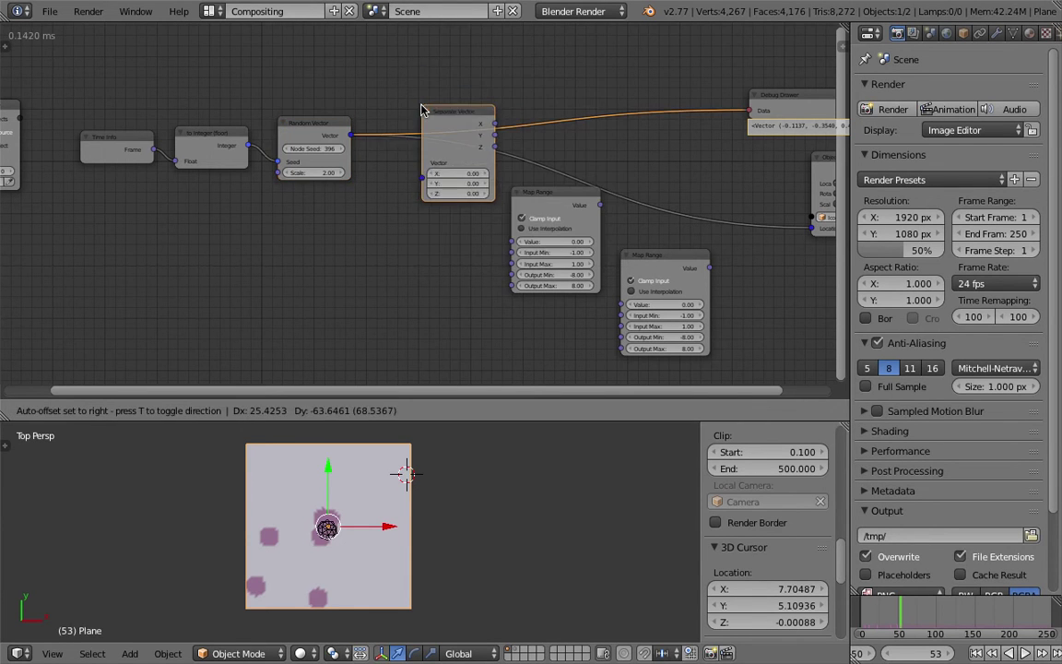
{"action": "left_click", "coordinate": [394, 175]}
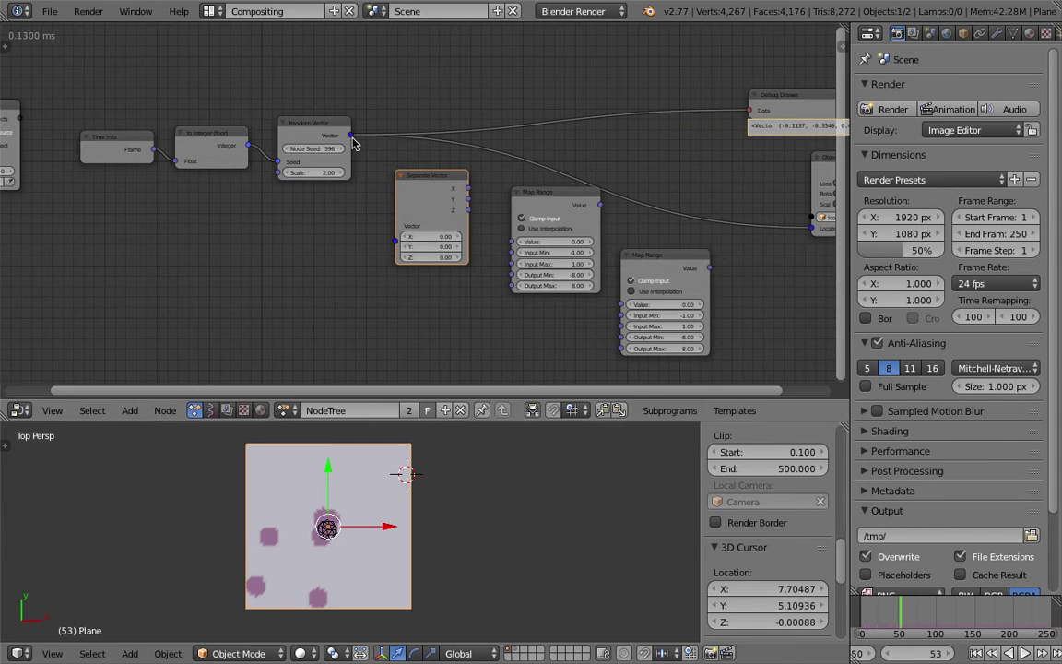
Link Random Vector into Separate Vector, and feed its X and Y outputs to the Value inputs of the first and second Map Range nodes
{"action": "left_click_drag", "start_coordinate": [351, 138], "coordinate": [362, 159]}
{"action": "left_click_drag", "start_coordinate": [375, 205], "coordinate": [397, 239]}
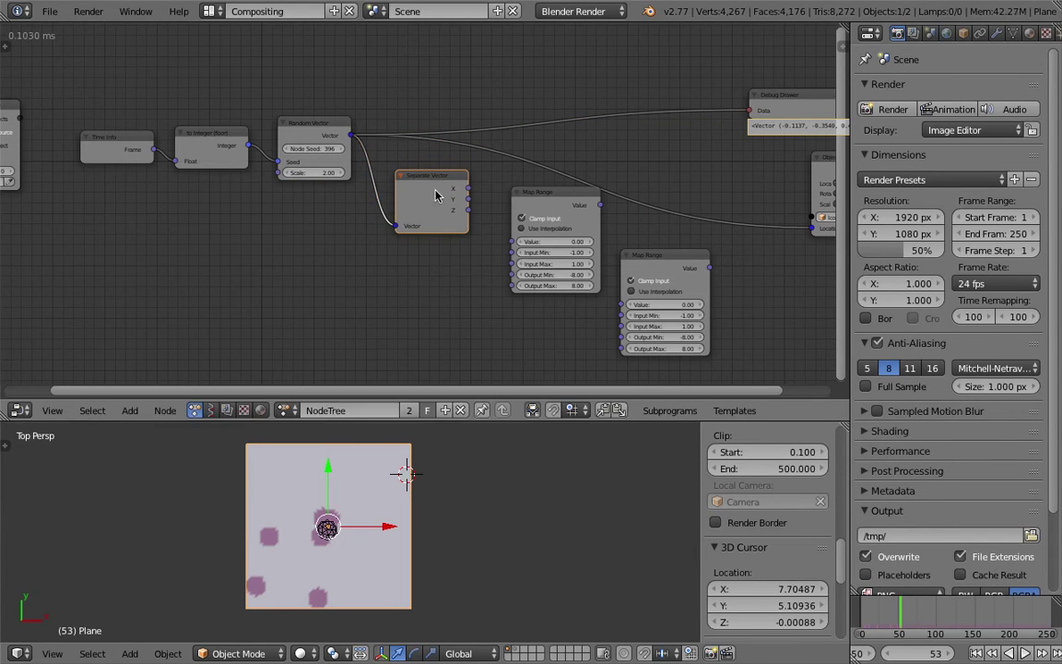
{"action": "left_click_drag", "start_coordinate": [416, 183], "coordinate": [395, 189]}
{"action": "scroll", "coordinate": [427, 185], "scroll_direction": "up", "scroll_amount": 2}
{"action": "middle_click_drag", "start_coordinate": [425, 178], "coordinate": [386, 181]}
{"action": "left_click_drag", "start_coordinate": [414, 193], "coordinate": [489, 250]}
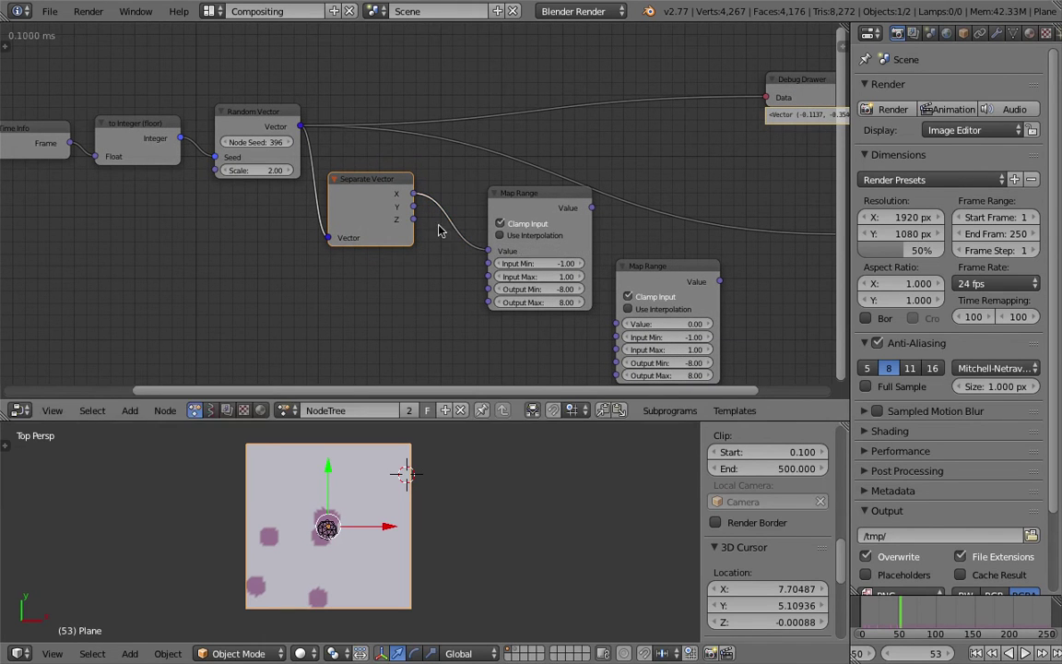
{"action": "left_click_drag", "start_coordinate": [413, 205], "coordinate": [616, 323]}
{"action": "middle_click_drag", "start_coordinate": [568, 251], "coordinate": [397, 214]}
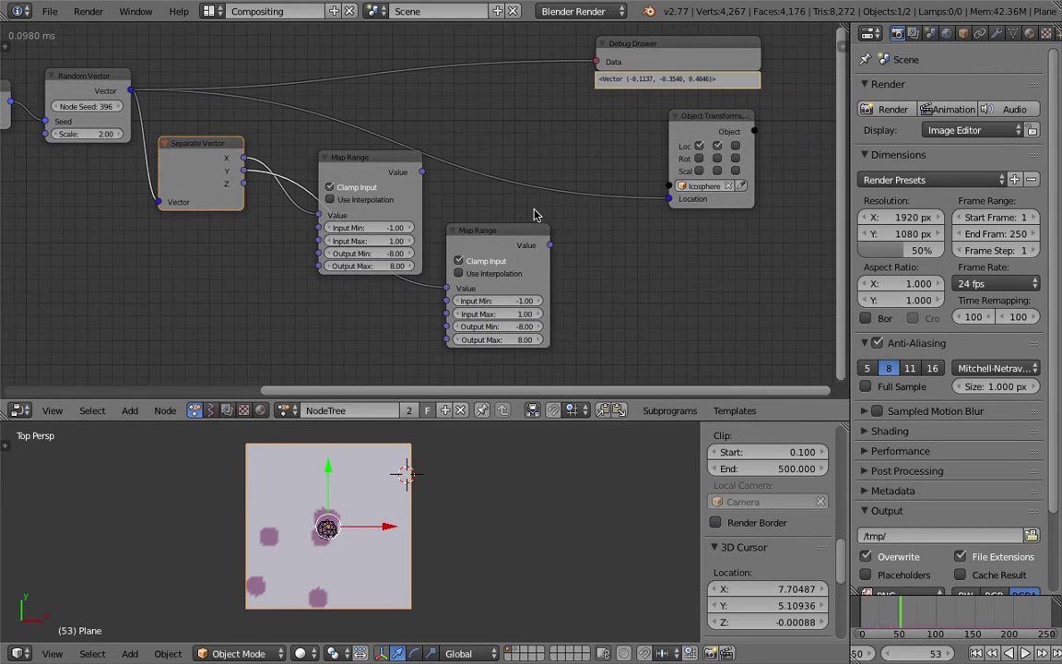
Add a Combine Vector node below the Object Transforms node
{"action": "left_click_drag", "start_coordinate": [667, 198], "coordinate": [654, 197]}
{"action": "key", "text": "shift+a"}
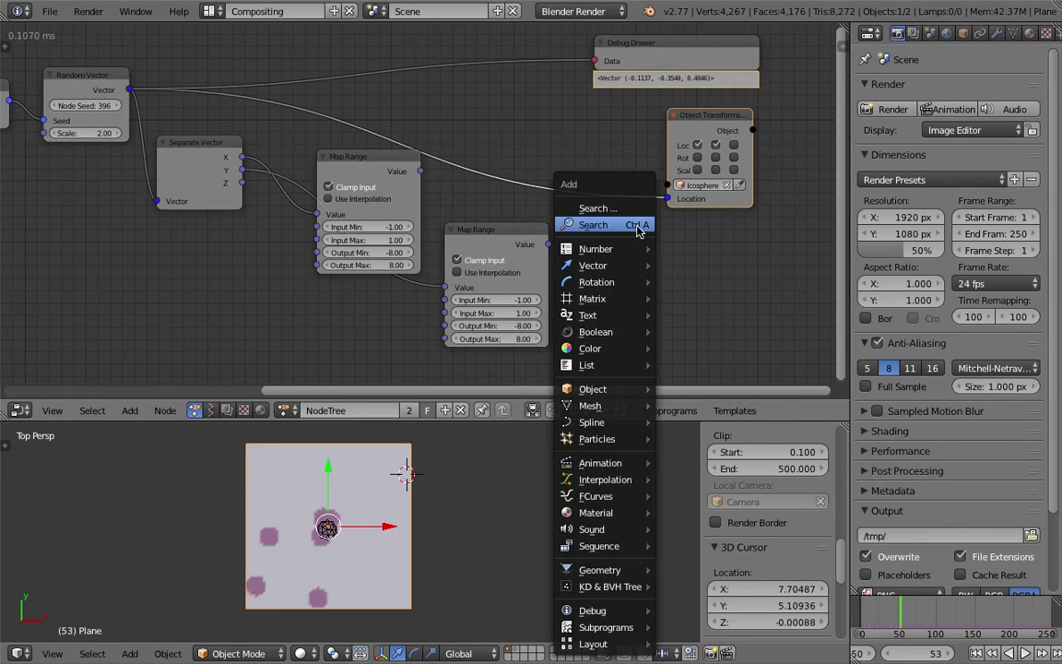
{"action": "left_click", "coordinate": [636, 225]}
{"action": "type", "text": "combine v"}
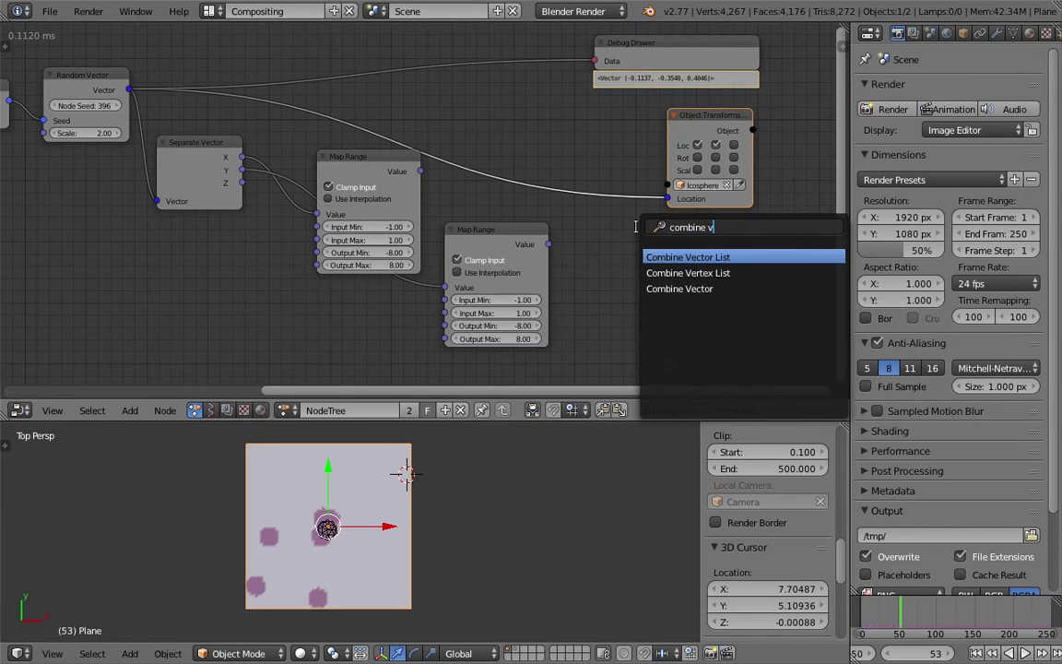
{"action": "key", "text": "Down"}
{"action": "key", "text": "Down"}
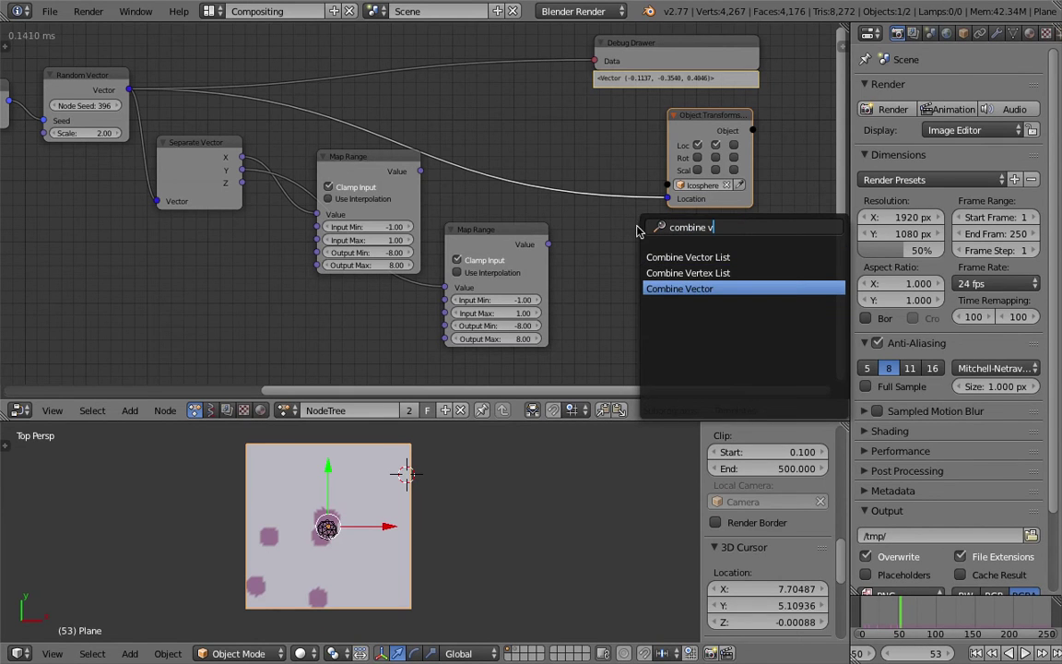
{"action": "key", "text": "Return"}
{"action": "left_click", "coordinate": [628, 238]}
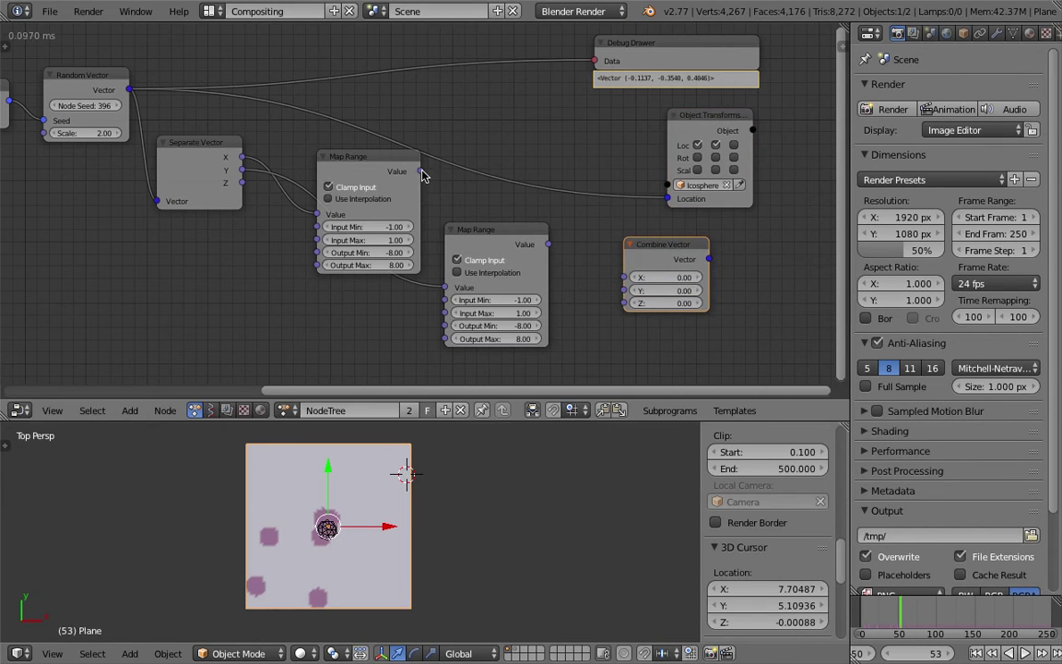
{"action": "key", "text": "g"}
{"action": "left_click", "coordinate": [440, 191]}
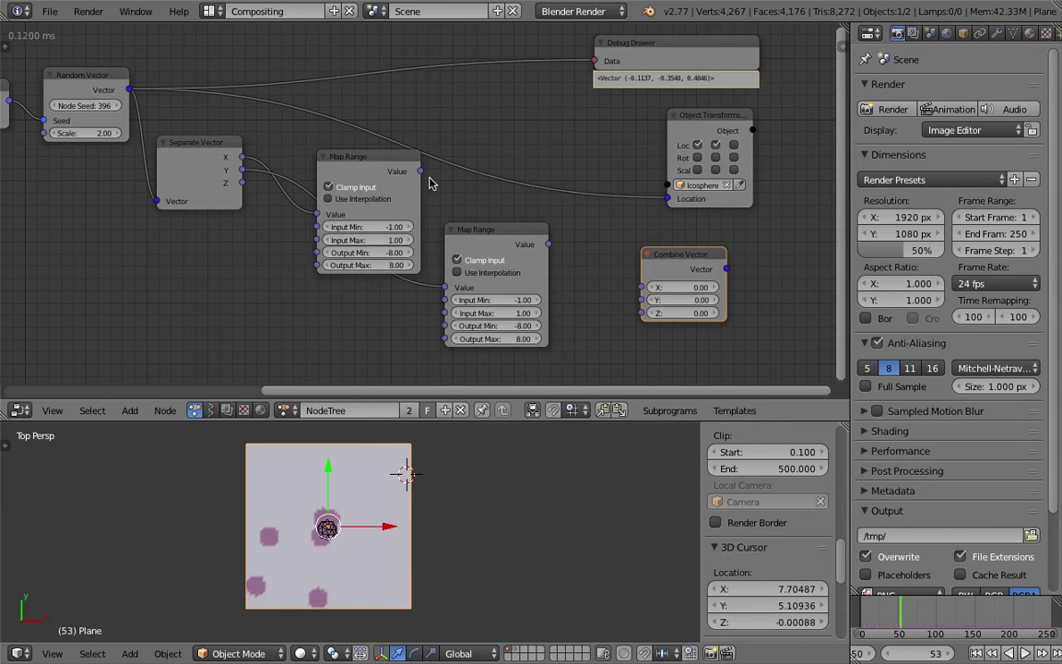
Wire the two Map Range values into Combine Vector's X and Y, link its vector to Object Transforms' Location, and space out the nodes
{"action": "left_click_drag", "start_coordinate": [420, 173], "coordinate": [643, 287]}
{"action": "left_click_drag", "start_coordinate": [503, 238], "coordinate": [642, 307]}
{"action": "left_click_drag", "start_coordinate": [728, 270], "coordinate": [671, 198]}
{"action": "left_click_drag", "start_coordinate": [706, 120], "coordinate": [774, 126]}
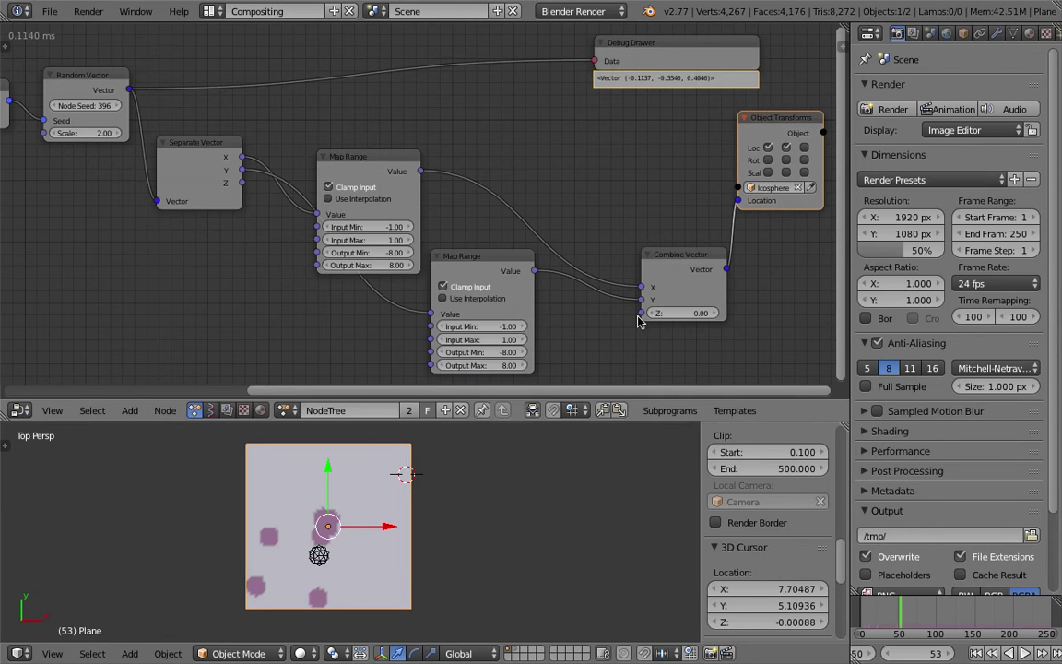
{"action": "middle_click_drag", "start_coordinate": [610, 173], "coordinate": [599, 167]}
{"action": "left_click_drag", "start_coordinate": [664, 248], "coordinate": [609, 217]}
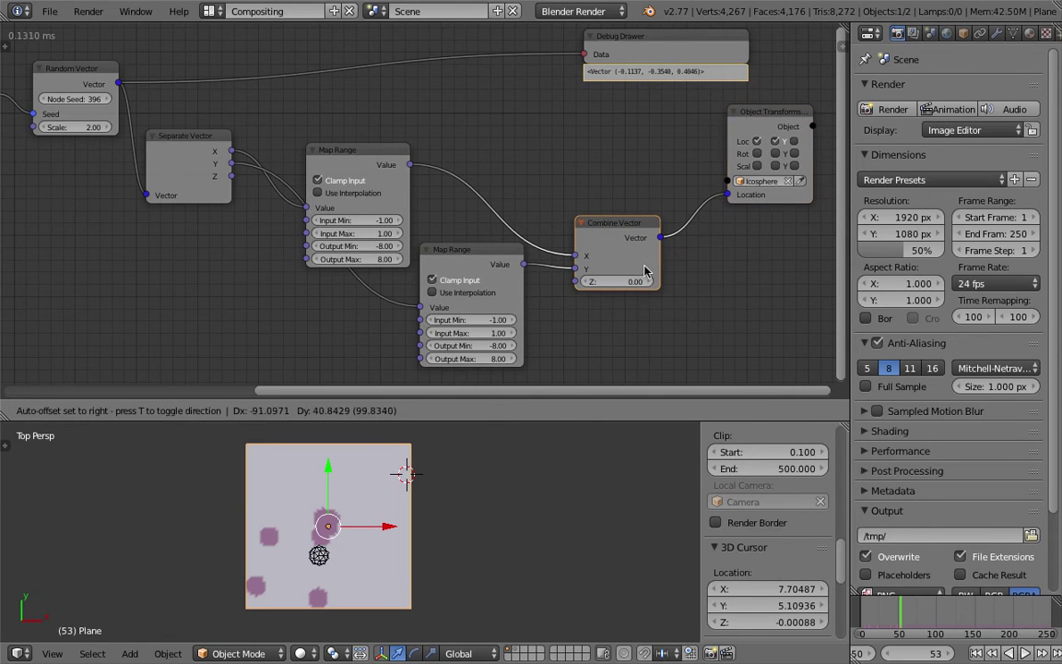
Play the animation at several points of the timeline to check where the icosphere paints on the plane
{"action": "key", "text": "alt+a"}
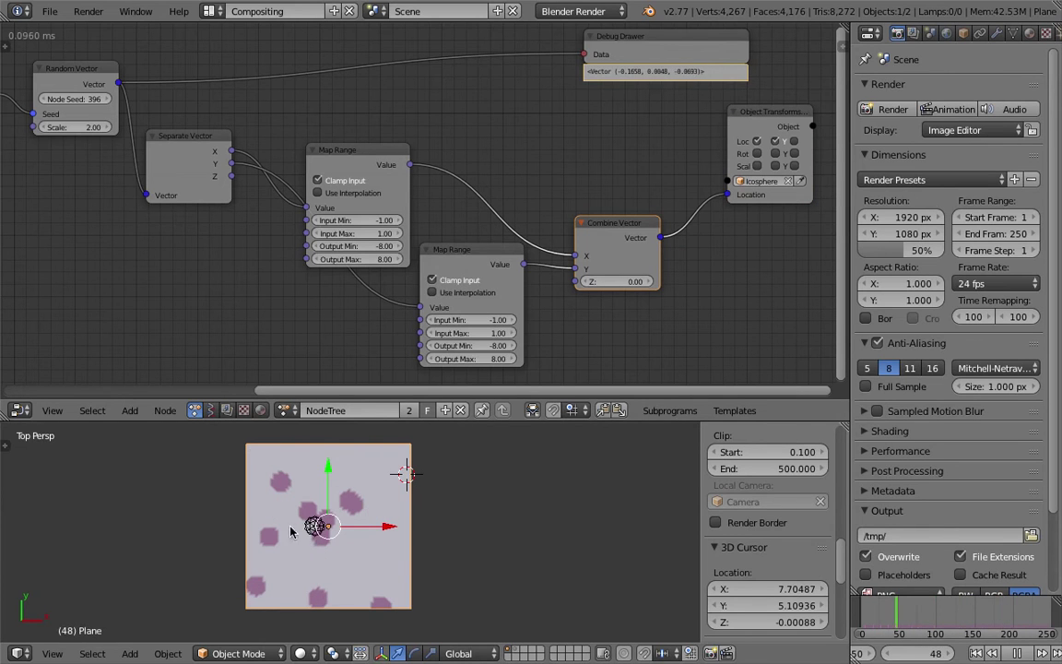
{"action": "key", "text": "alt+a"}
{"action": "left_click", "coordinate": [914, 614]}
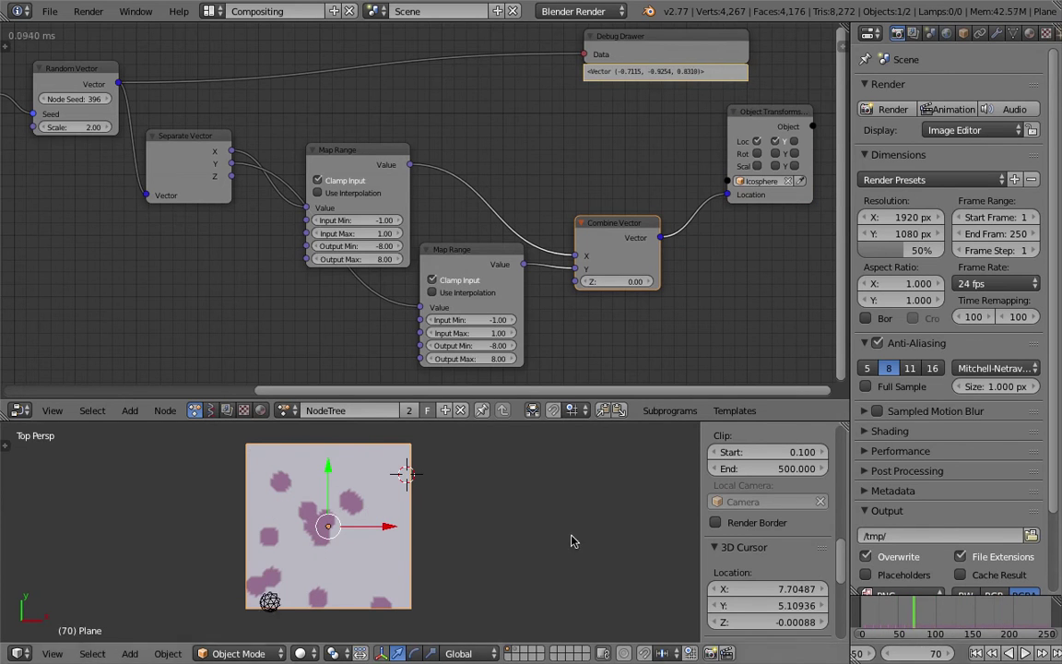
{"action": "left_click", "coordinate": [870, 615]}
{"action": "key", "text": "alt+a"}
{"action": "key", "text": "alt+a"}
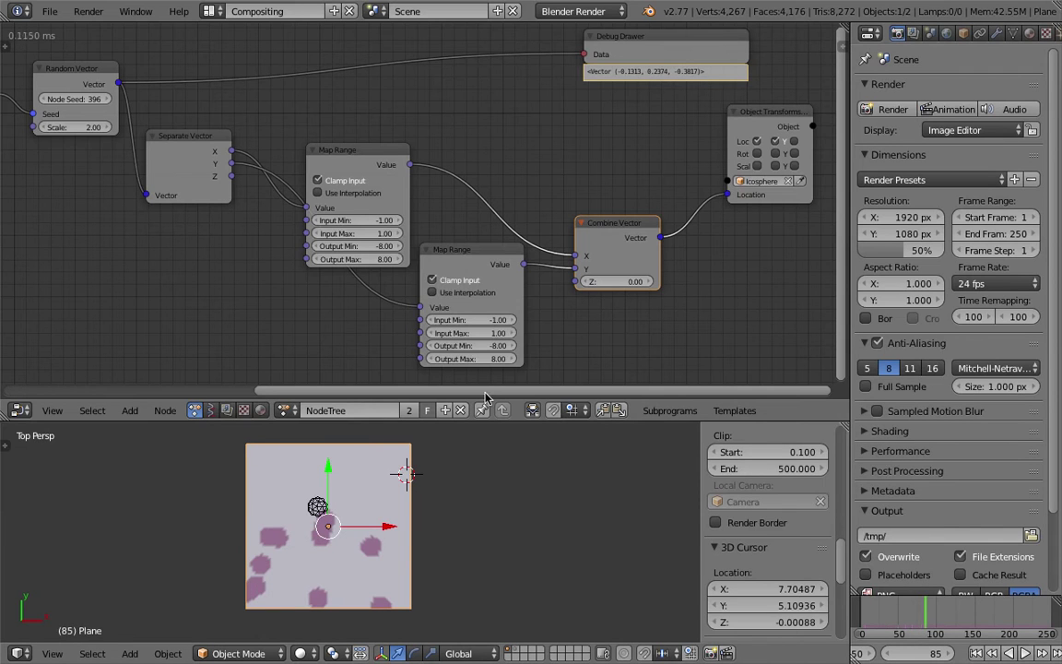
Set Output Min to -20 and Output Max to 20 on both Map Range nodes
{"action": "left_click", "coordinate": [389, 245]}
{"action": "type", "text": "-20"}
{"action": "key", "text": "Tab"}
{"action": "type", "text": "20"}
{"action": "key", "text": "Tab"}
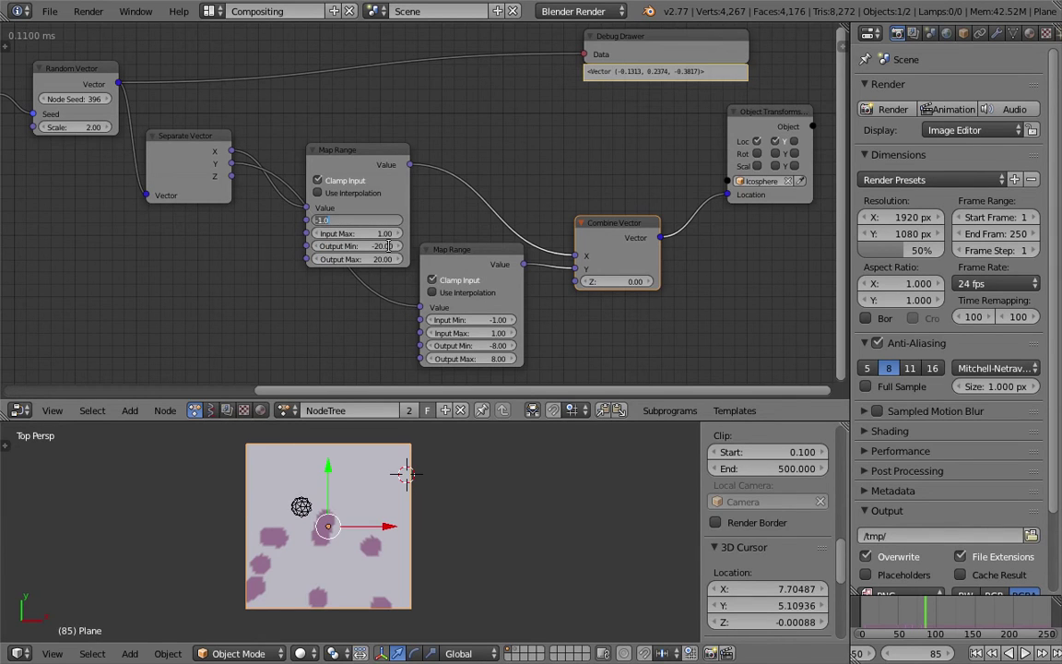
{"action": "left_click", "coordinate": [488, 345]}
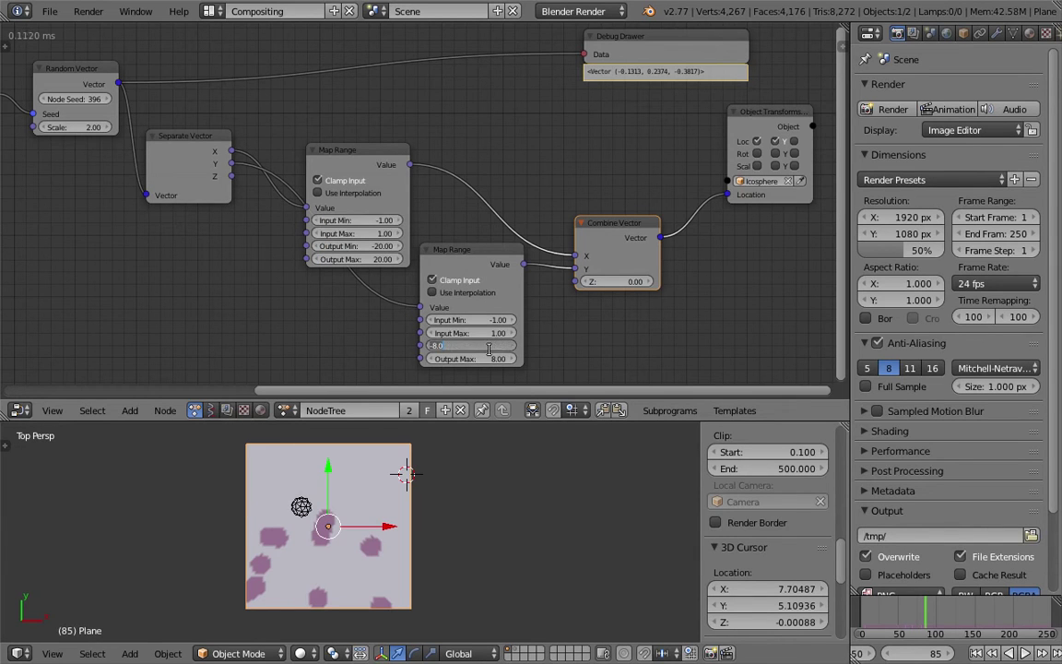
{"action": "type", "text": "-20"}
{"action": "key", "text": "Tab"}
{"action": "type", "text": "20"}
{"action": "key", "text": "Return"}
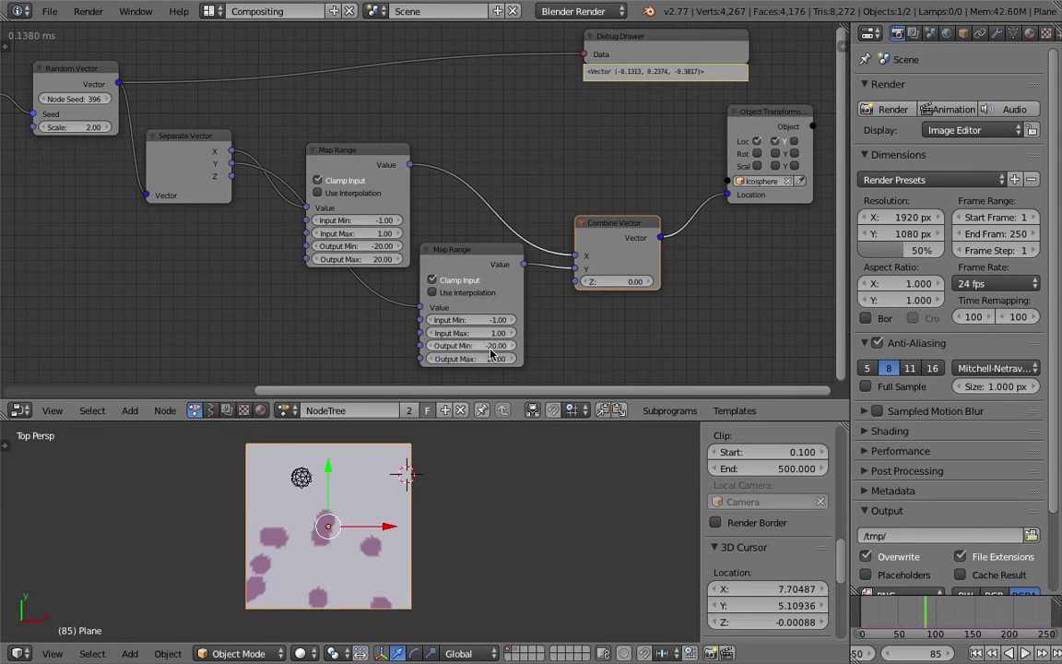
Play the animation near the start of the timeline to examine the icosphere's spread relative to the plane's edges
{"action": "left_click", "coordinate": [471, 480]}
{"action": "scroll", "coordinate": [480, 494], "scroll_direction": "down", "scroll_amount": 2}
{"action": "left_click", "coordinate": [870, 613]}
{"action": "key", "text": "alt+a"}
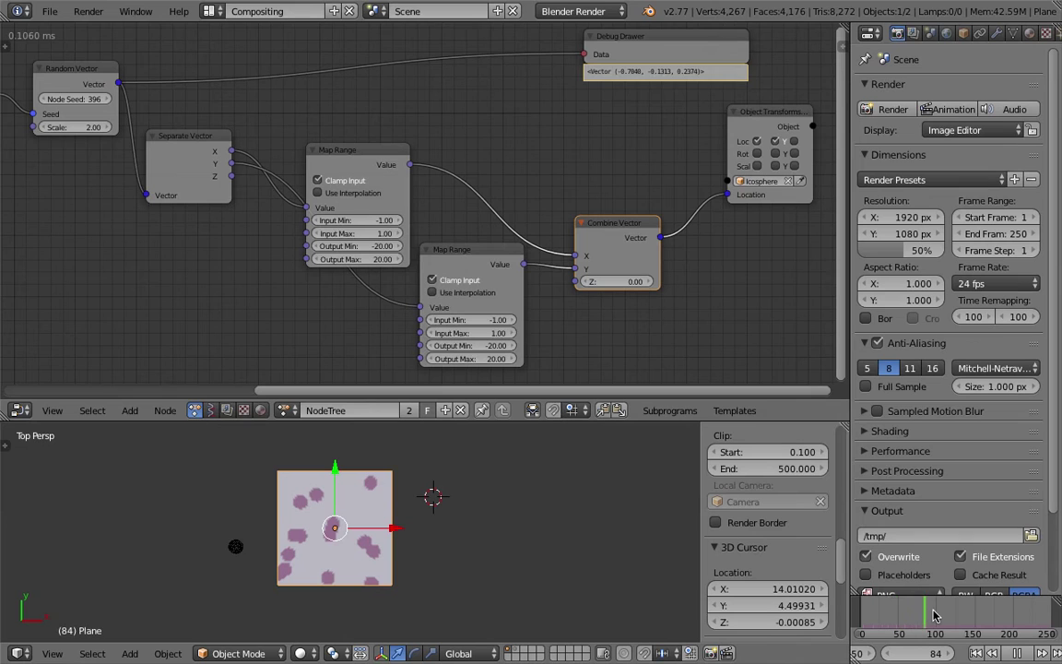
{"action": "key", "text": "alt+a"}
Restore Output Min to -8 and Output Max to 8 on both Map Range nodes and save the file
{"action": "double_click", "coordinate": [384, 244]}
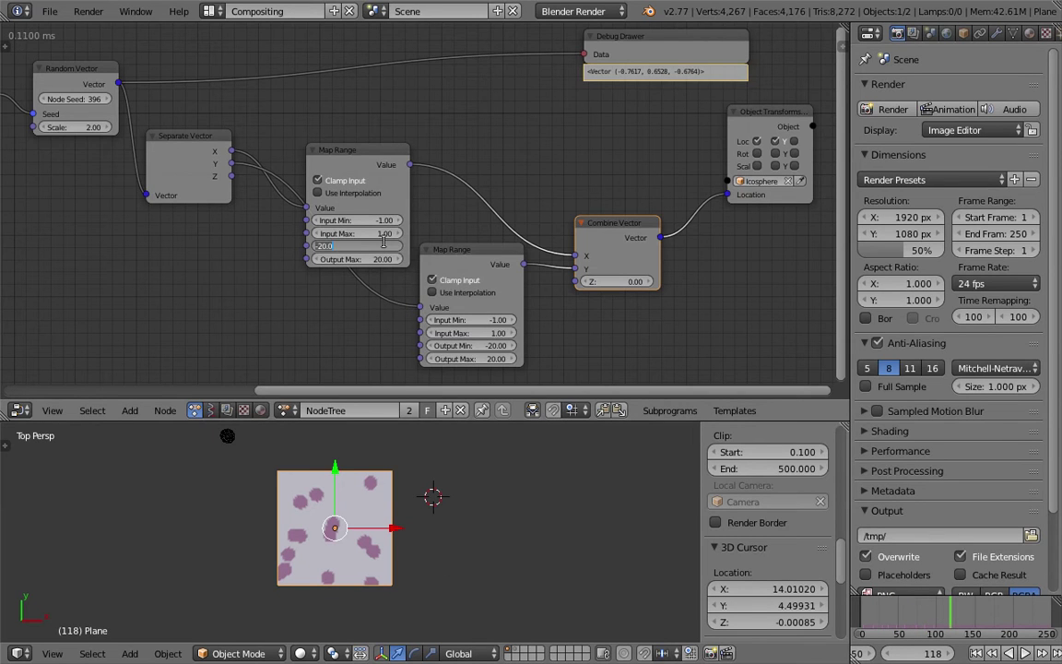
{"action": "type", "text": "-8"}
{"action": "key", "text": "Tab"}
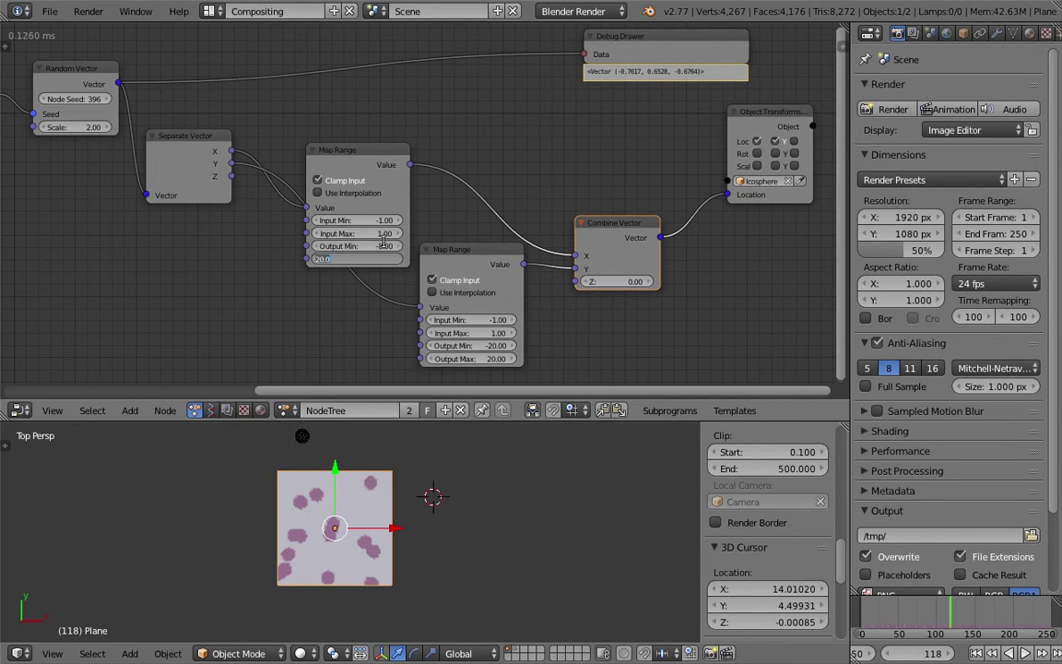
{"action": "key", "text": "Tab"}
{"action": "key", "text": "Return"}
{"action": "middle_click_drag", "start_coordinate": [267, 297], "coordinate": [278, 249]}
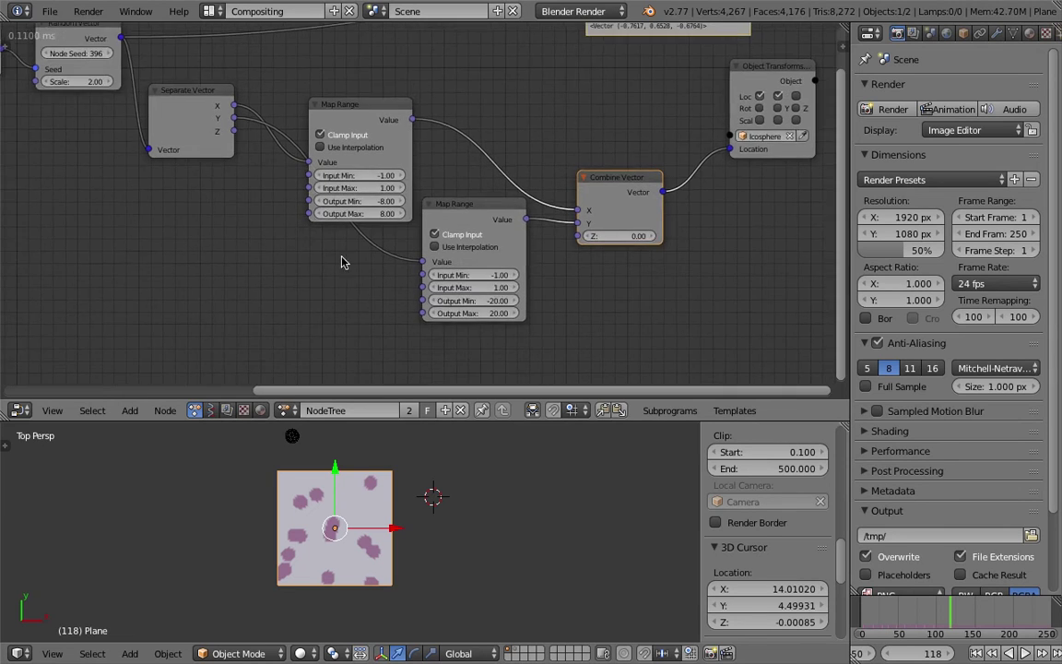
{"action": "scroll", "coordinate": [369, 277], "scroll_direction": "up", "scroll_amount": 3}
{"action": "double_click", "coordinate": [510, 325]}
{"action": "type", "text": "-8"}
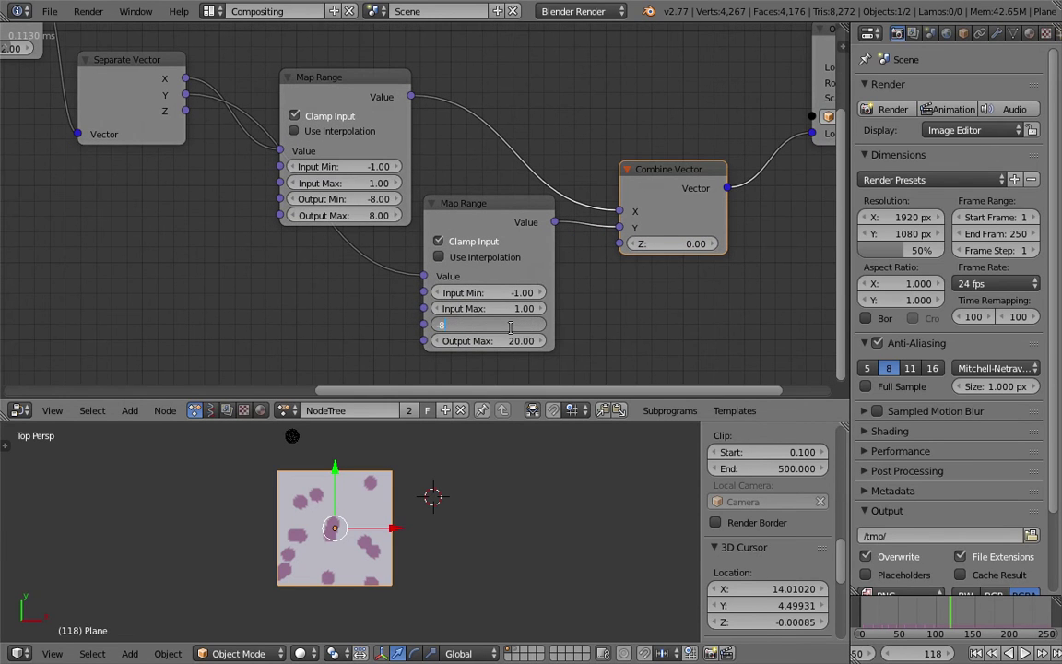
{"action": "key", "text": "Tab"}
{"action": "type", "text": "8"}
{"action": "key", "text": "Tab"}
{"action": "key", "text": "Return"}
{"action": "key", "text": "ctrl+s"}
{"action": "left_click", "coordinate": [642, 323]}
Delete the Debug Drawer node and save the file again
{"action": "scroll", "coordinate": [601, 311], "scroll_direction": "down", "scroll_amount": 1}
{"action": "middle_click_drag", "start_coordinate": [601, 311], "coordinate": [540, 340]}
{"action": "scroll", "coordinate": [561, 331], "scroll_direction": "down", "scroll_amount": 1}
{"action": "left_click", "coordinate": [561, 64]}
{"action": "key", "text": "x"}
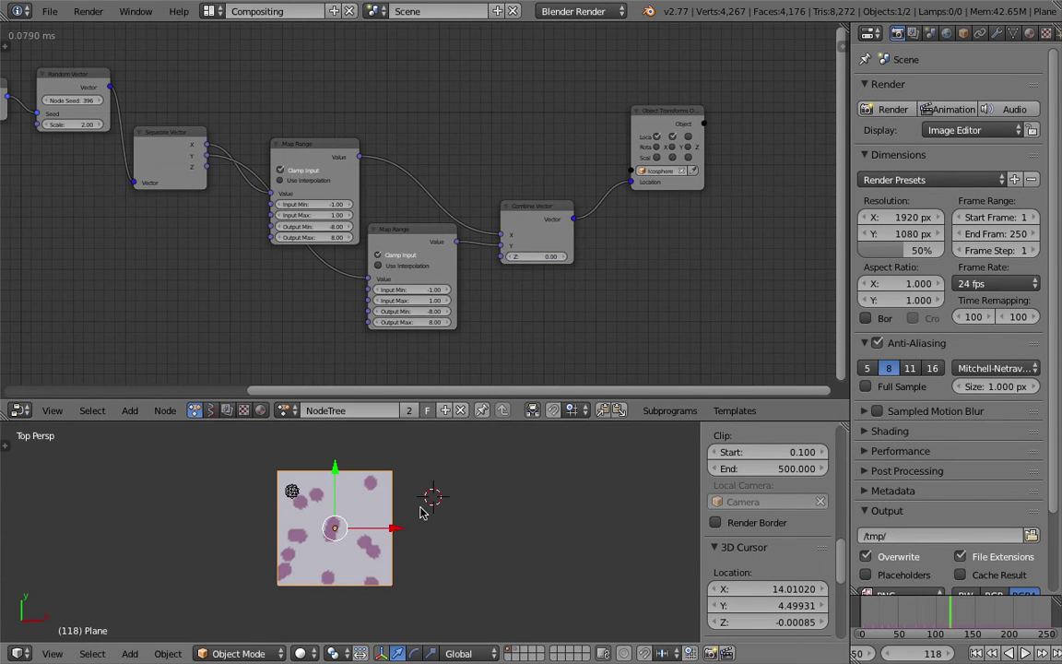
{"action": "scroll", "coordinate": [427, 498], "scroll_direction": "up", "scroll_amount": 2}
{"action": "key", "text": "ctrl+s"}
{"action": "left_click", "coordinate": [375, 503]}
Move the Combine Vector node slightly upward between the Map Range and Object Transforms nodes
{"action": "middle_click_drag", "start_coordinate": [634, 242], "coordinate": [526, 232]}
{"action": "left_click", "coordinate": [433, 217]}
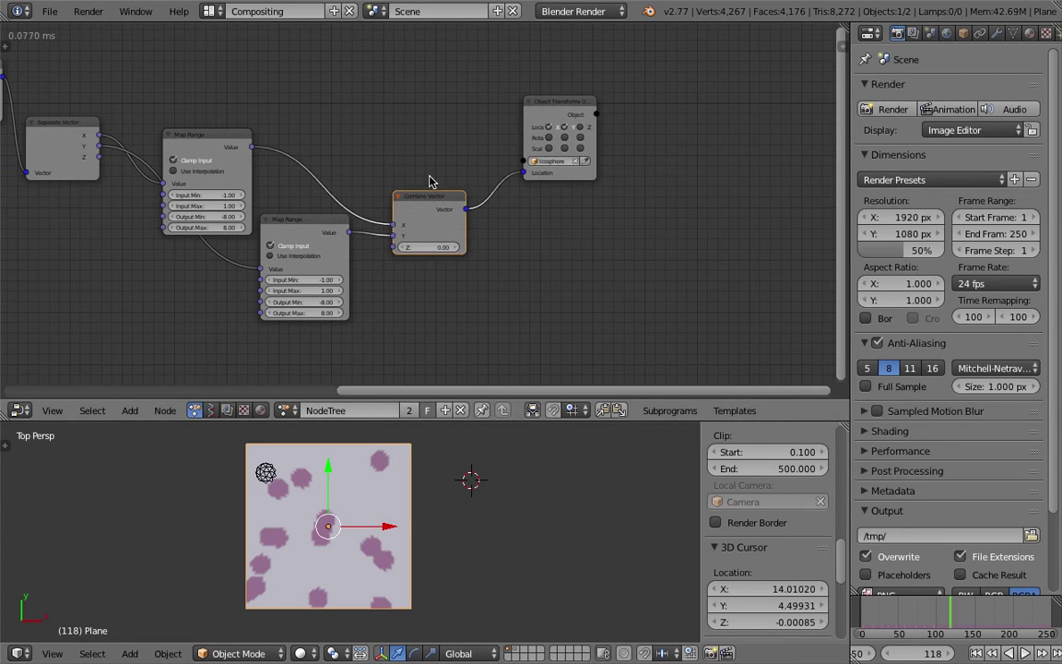
{"action": "left_click_drag", "start_coordinate": [432, 217], "coordinate": [433, 197]}
Change the icosphere's Dynamic Paint brush color to a bright blue
{"action": "right_click", "coordinate": [266, 472]}
{"action": "middle_click_drag", "start_coordinate": [1054, 28], "coordinate": [947, 37]}
{"action": "left_click", "coordinate": [973, 33]}
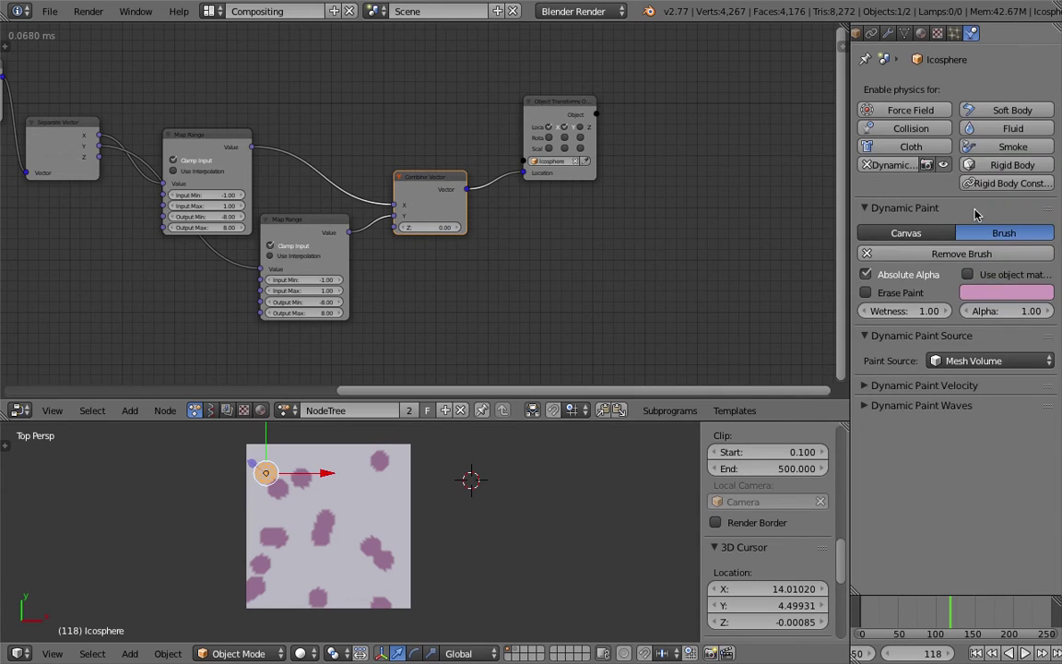
{"action": "left_click", "coordinate": [1000, 293]}
{"action": "mouse_move", "coordinate": [976, 141]}
{"action": "left_mouse_down"}
{"action": "mouse_move", "coordinate": [965, 135]}
{"action": "mouse_move", "coordinate": [965, 103]}
{"action": "left_mouse_up"}
{"action": "left_click_drag", "start_coordinate": [1039, 93], "coordinate": [1040, 77]}
{"action": "left_click_drag", "start_coordinate": [985, 102], "coordinate": [993, 93]}
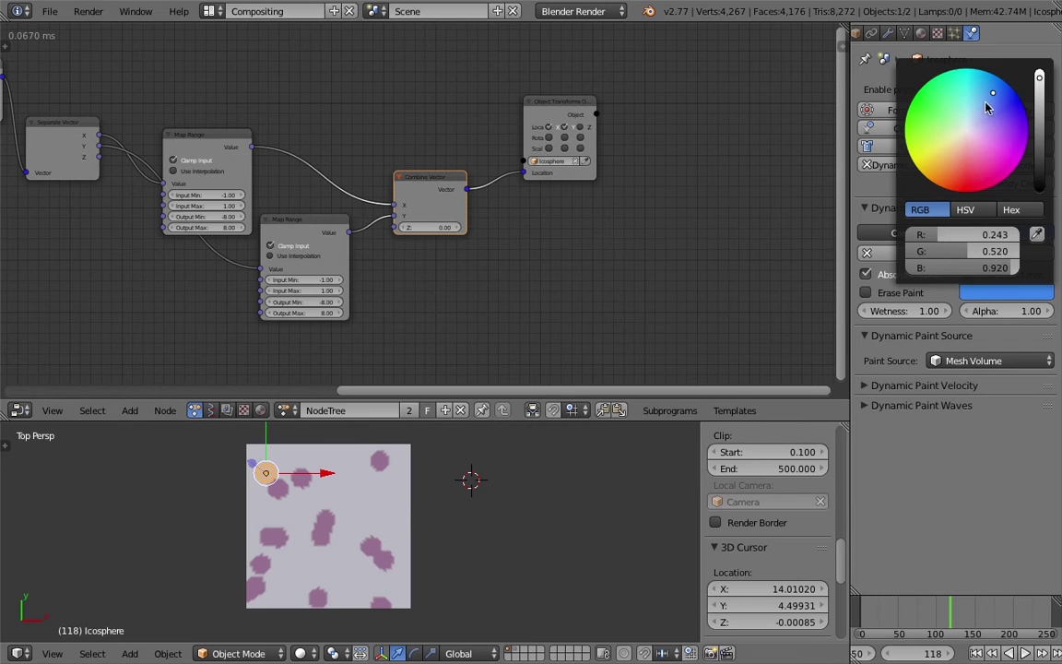
Play the animation from frame 1 to examine the blue spots painted on the plane
{"action": "left_click", "coordinate": [976, 652]}
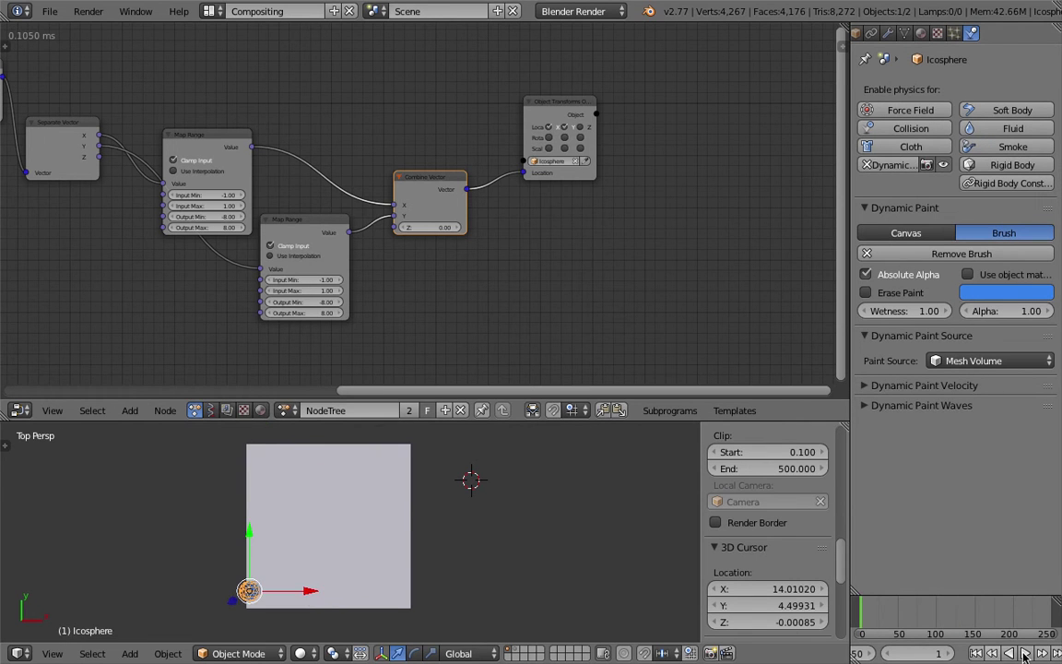
{"action": "left_click", "coordinate": [1024, 653]}
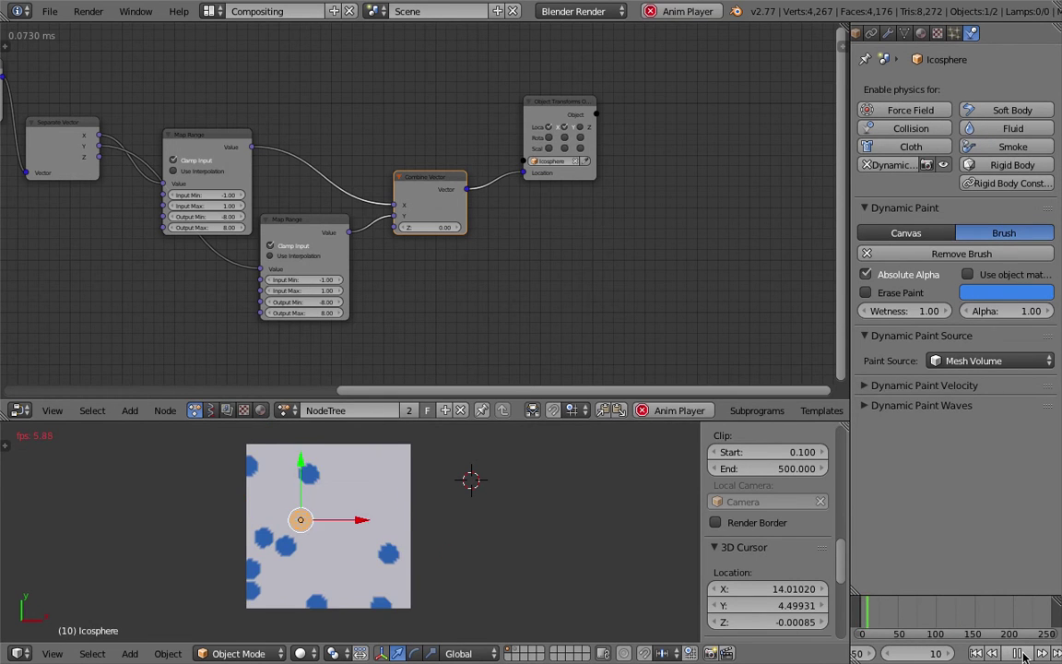
{"action": "key", "text": "alt+a"}
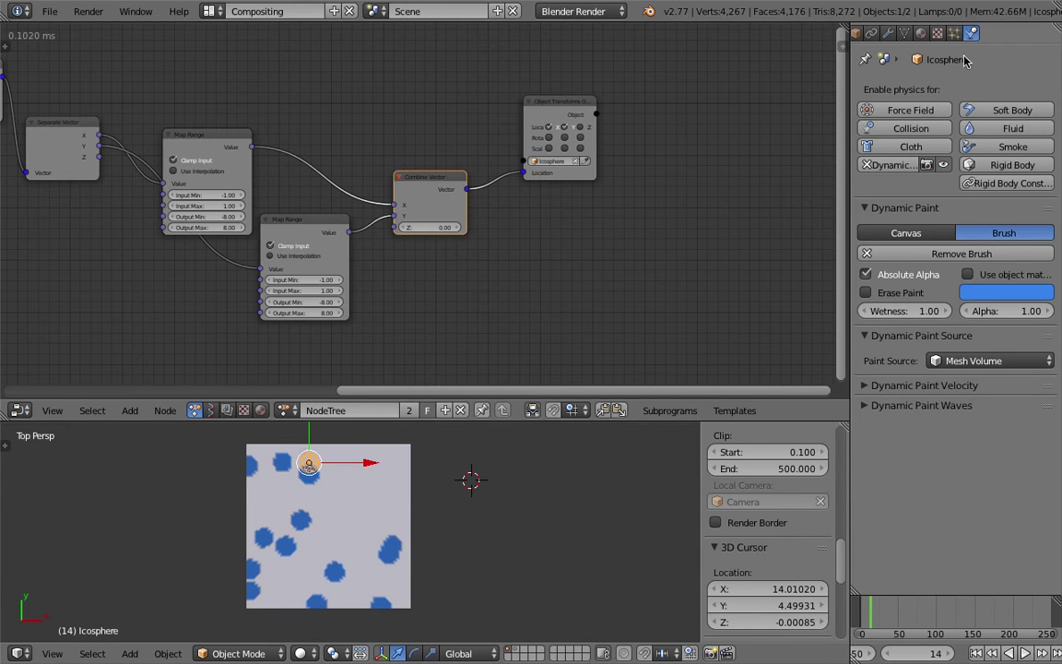
Change the icosphere's Dynamic Paint brush color to red and replay the animation to view the new spots
{"action": "left_click", "coordinate": [1001, 295]}
{"action": "left_click_drag", "start_coordinate": [994, 91], "coordinate": [973, 189]}
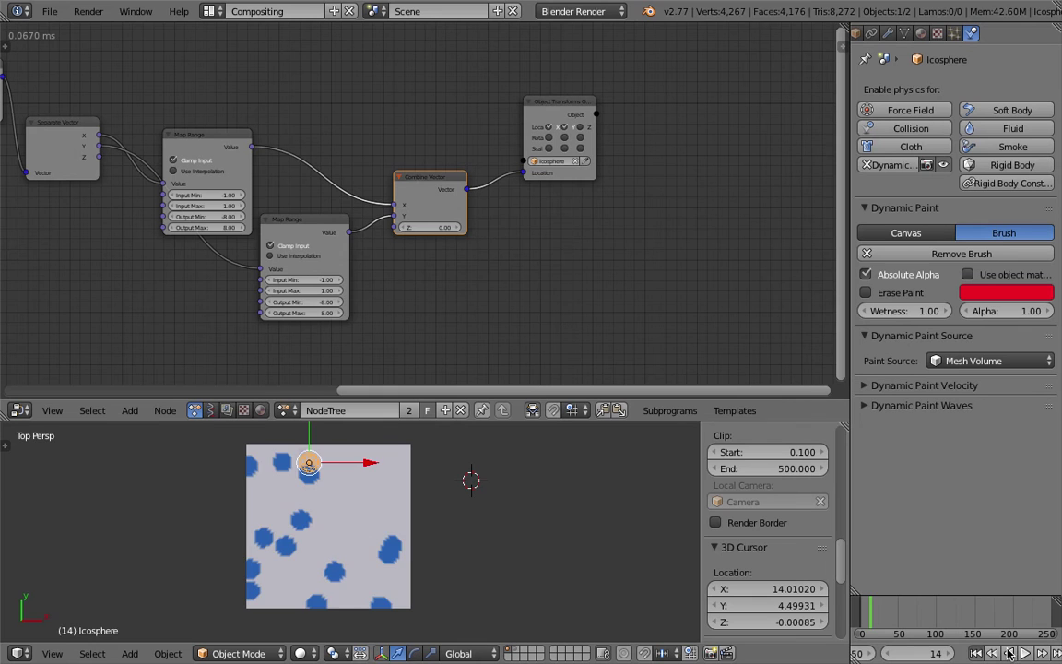
{"action": "left_click", "coordinate": [1009, 653]}
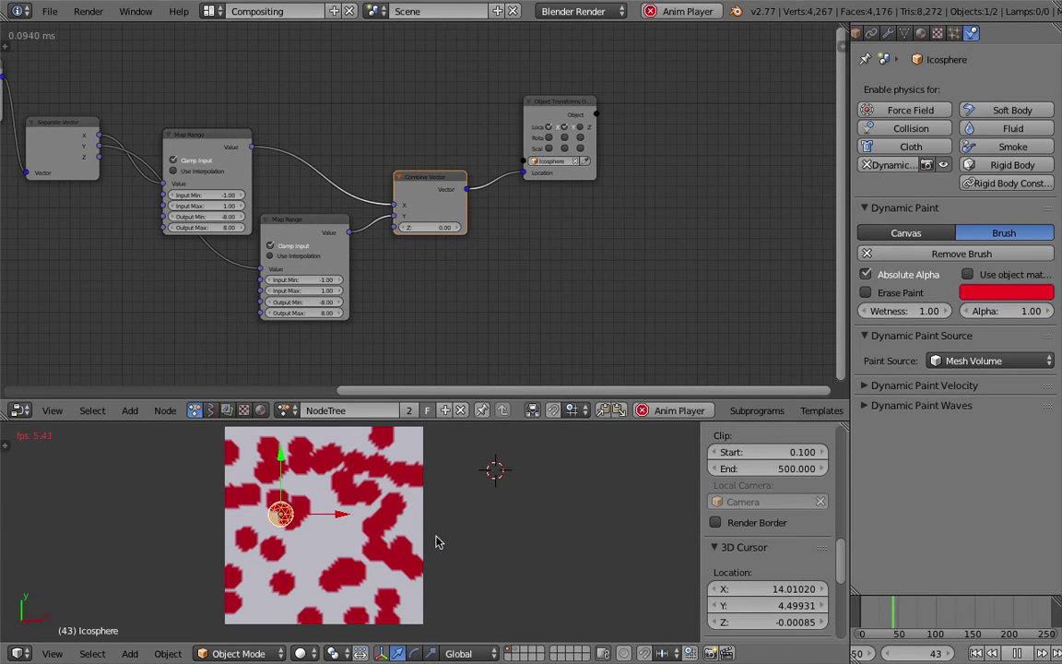
{"action": "key", "text": "alt+a"}
{"action": "scroll", "coordinate": [360, 535], "scroll_direction": "down", "scroll_amount": 1}
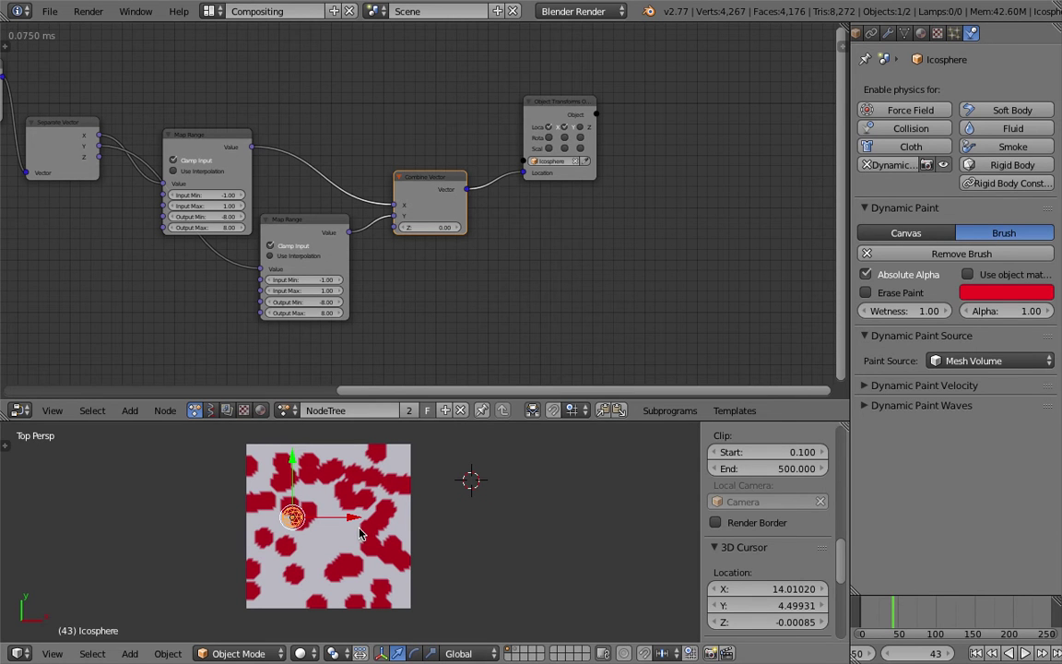
Enlarge the 3D view area and spread out the Object Transforms, Combine Vector and second Map Range nodes
{"action": "left_click_drag", "start_coordinate": [523, 422], "coordinate": [526, 382]}
{"action": "middle_click_drag", "start_coordinate": [519, 258], "coordinate": [572, 254]}
{"action": "left_click_drag", "start_coordinate": [589, 94], "coordinate": [637, 80]}
{"action": "left_click_drag", "start_coordinate": [485, 151], "coordinate": [533, 94]}
{"action": "left_click_drag", "start_coordinate": [361, 202], "coordinate": [406, 172]}
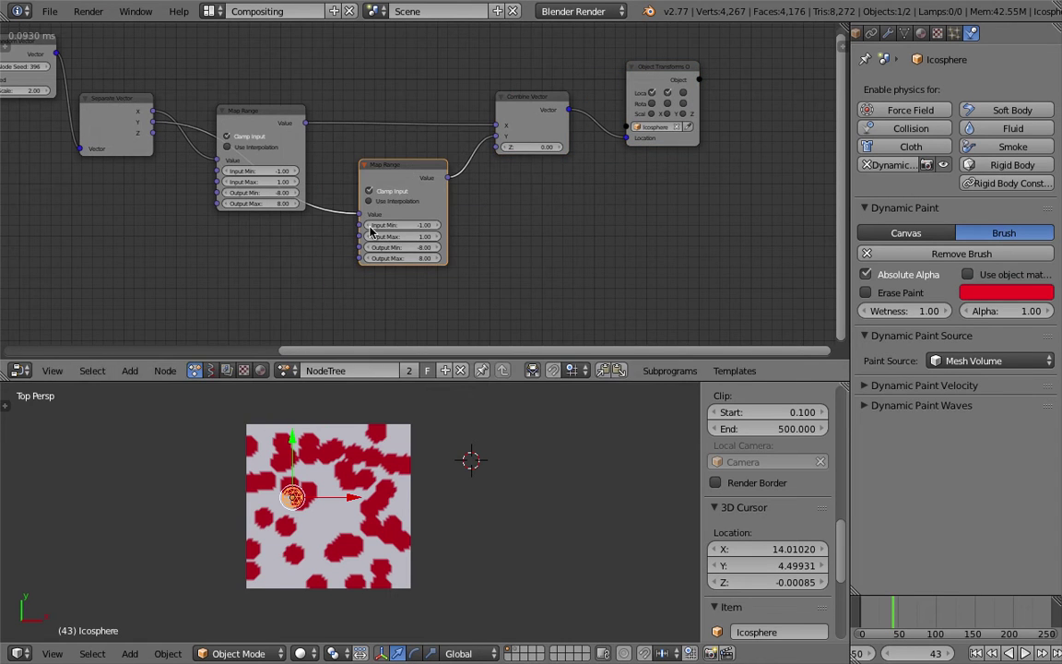
{"action": "scroll", "coordinate": [403, 503], "scroll_direction": "up", "scroll_amount": 1}
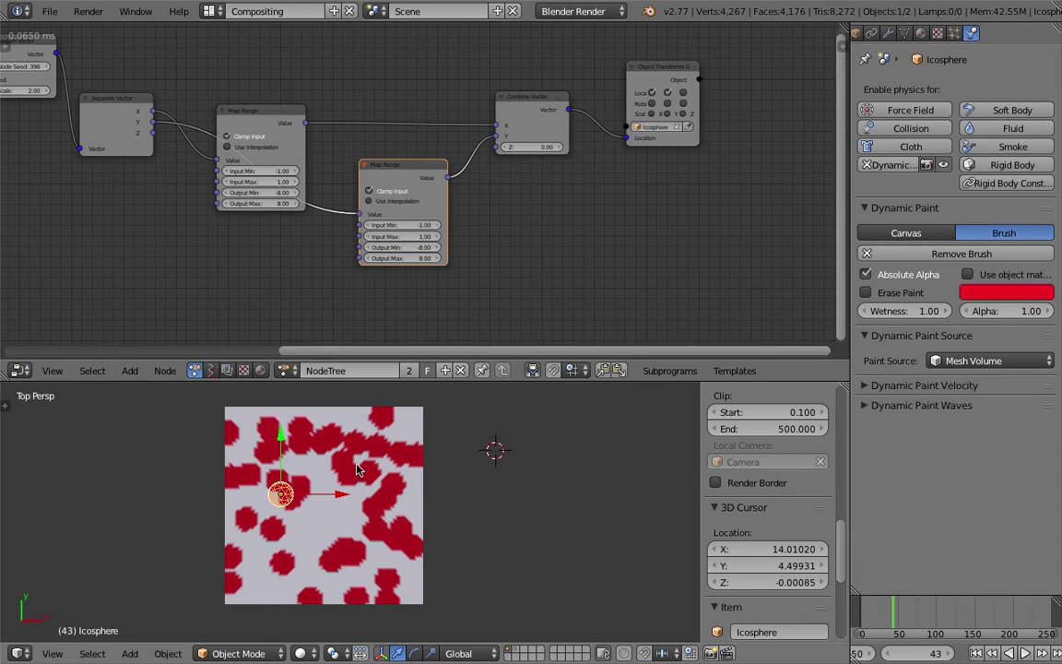
Enable all three Scale axes on the Object Transforms node and set the scale to 0.30 on X, Y and Z
{"action": "scroll", "coordinate": [503, 185], "scroll_direction": "up", "scroll_amount": 3}
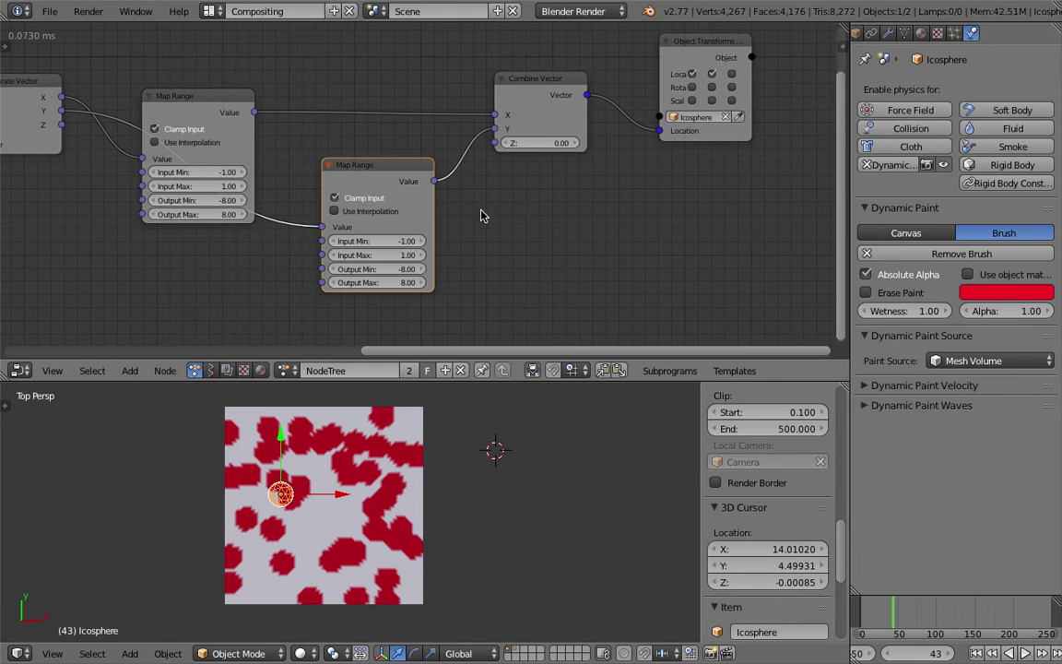
{"action": "left_click", "coordinate": [711, 100]}
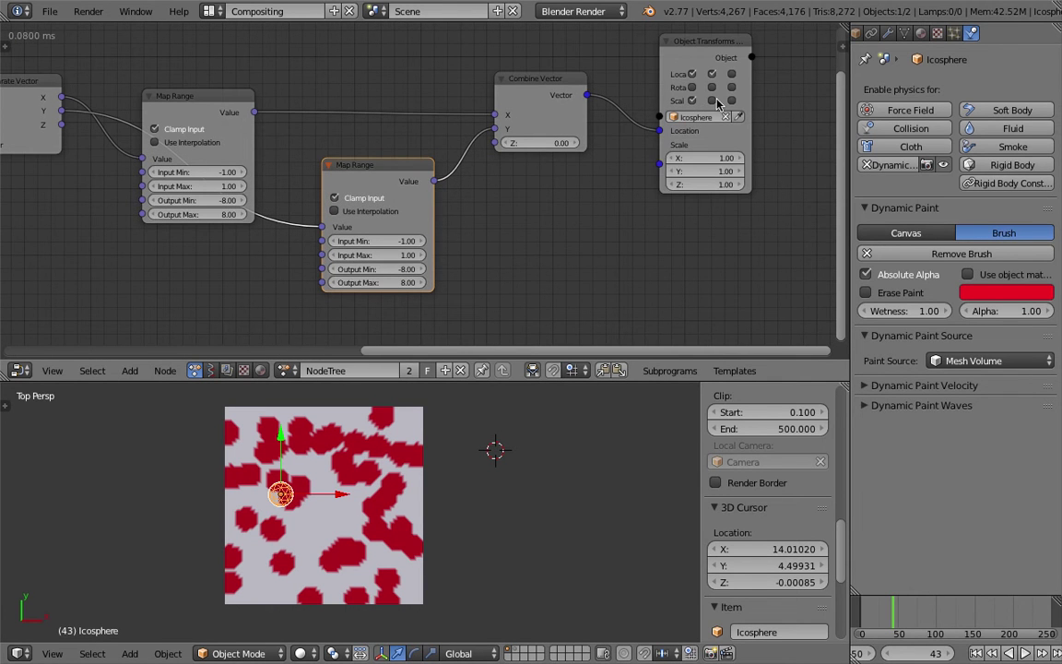
{"action": "left_click_drag", "start_coordinate": [724, 159], "coordinate": [721, 167]}
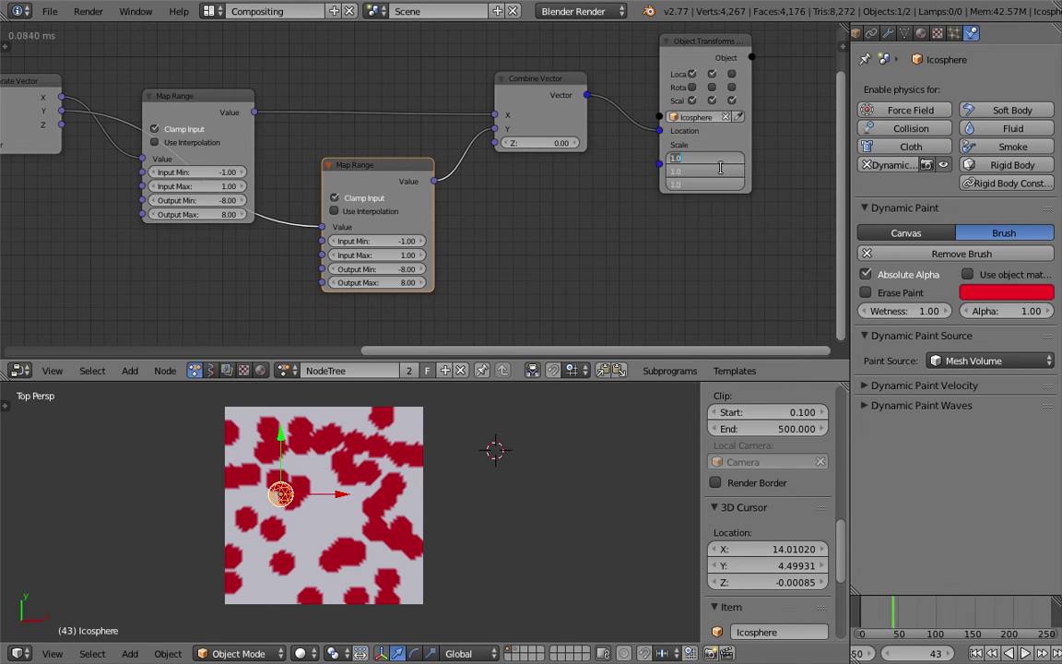
{"action": "type", "text": ".3"}
{"action": "key", "text": "Return"}
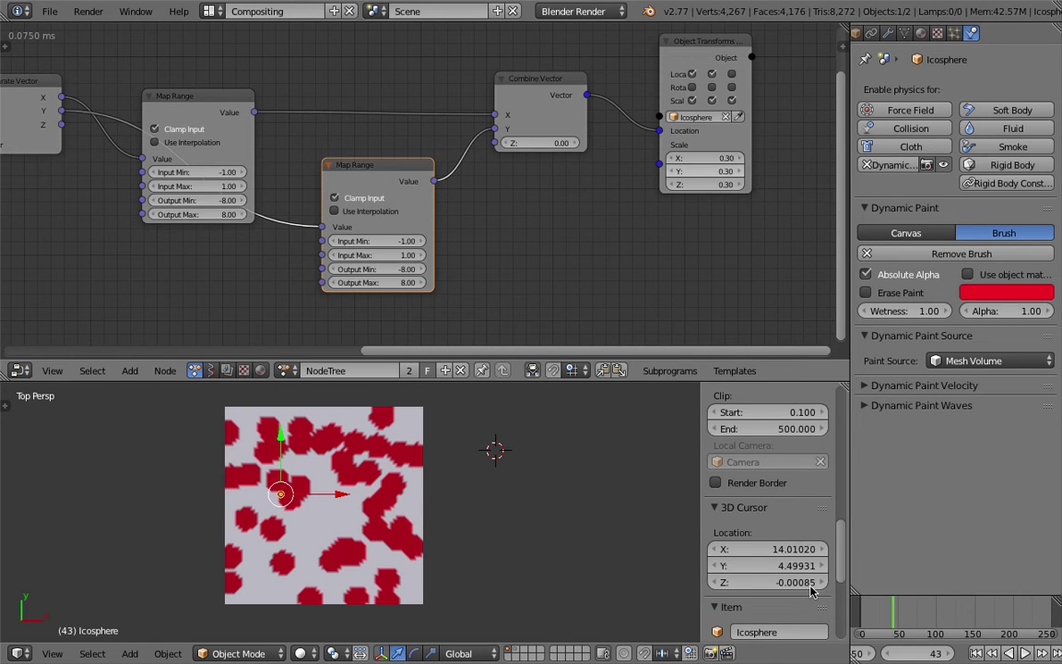
Play the animation from frame 1 to view the spots painted at the reduced icosphere scale, then stop it
{"action": "left_click", "coordinate": [977, 654]}
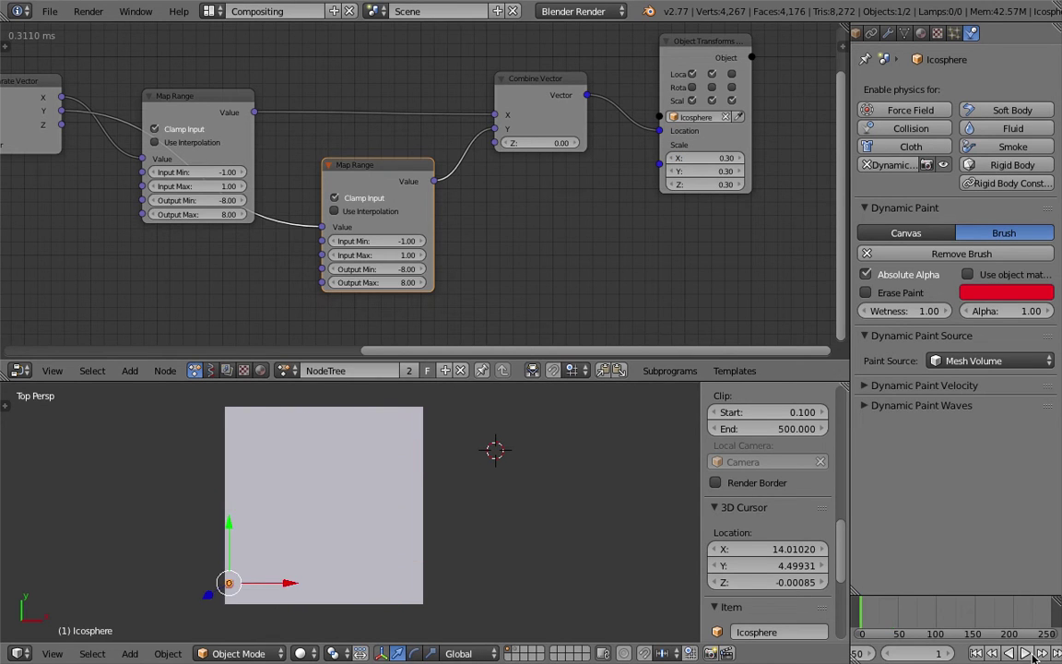
{"action": "left_click", "coordinate": [1028, 654]}
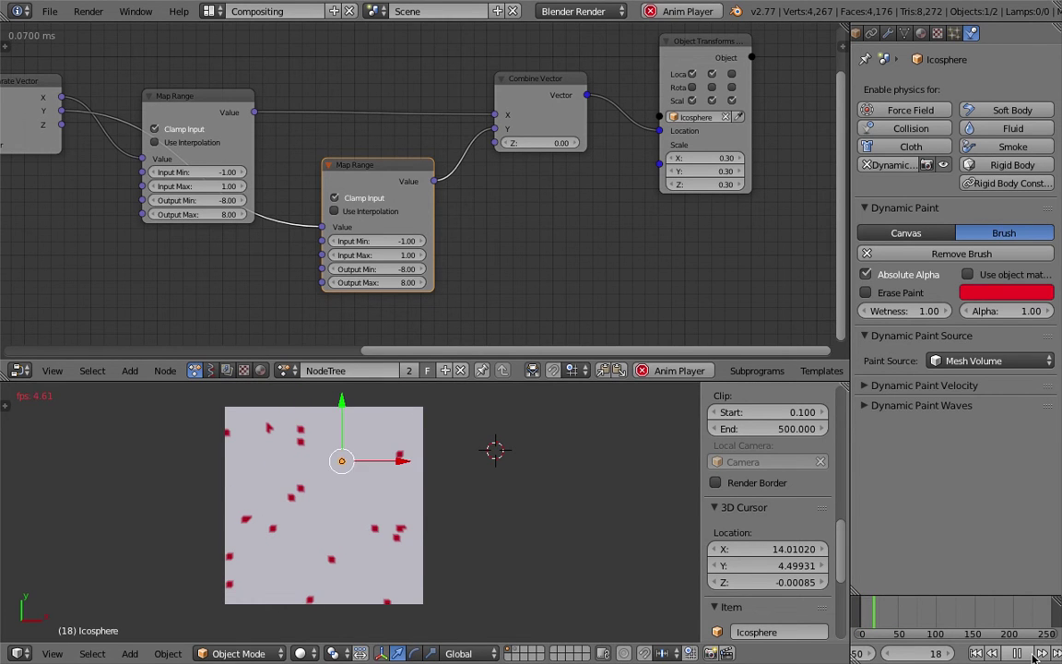
{"action": "left_click", "coordinate": [1018, 654]}
Set the Object Transforms scale to 0.60 on all axes and briefly replay the animation from the start
{"action": "double_click", "coordinate": [720, 159]}
{"action": "type", "text": "0.6"}
{"action": "key", "text": "Return"}
{"action": "key", "text": "shift+Left"}
{"action": "left_click", "coordinate": [1026, 654]}
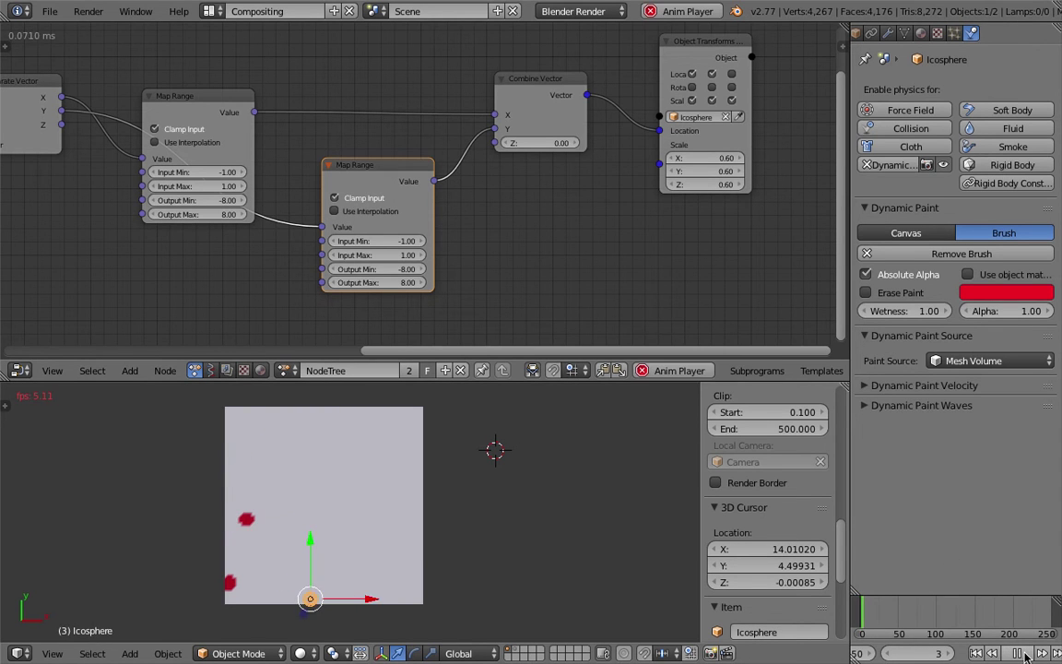
{"action": "key", "text": "alt+a"}
Move the Object Transforms node farther from the Combine Vector node to make room between them
{"action": "scroll", "coordinate": [693, 216], "scroll_direction": "down", "scroll_amount": 2}
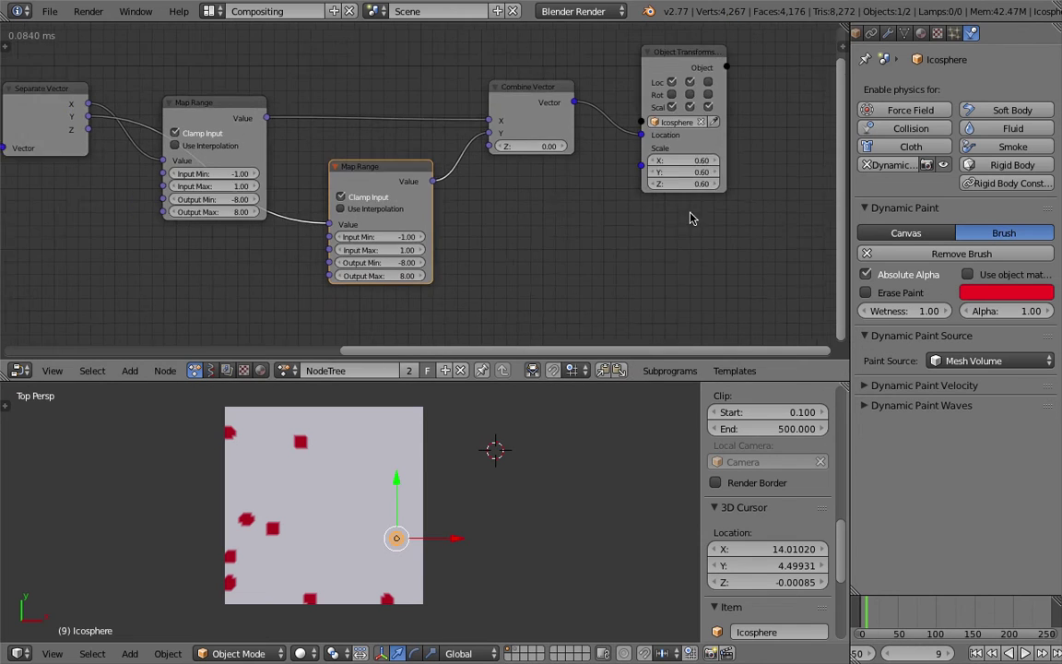
{"action": "left_click_drag", "start_coordinate": [667, 67], "coordinate": [715, 68]}
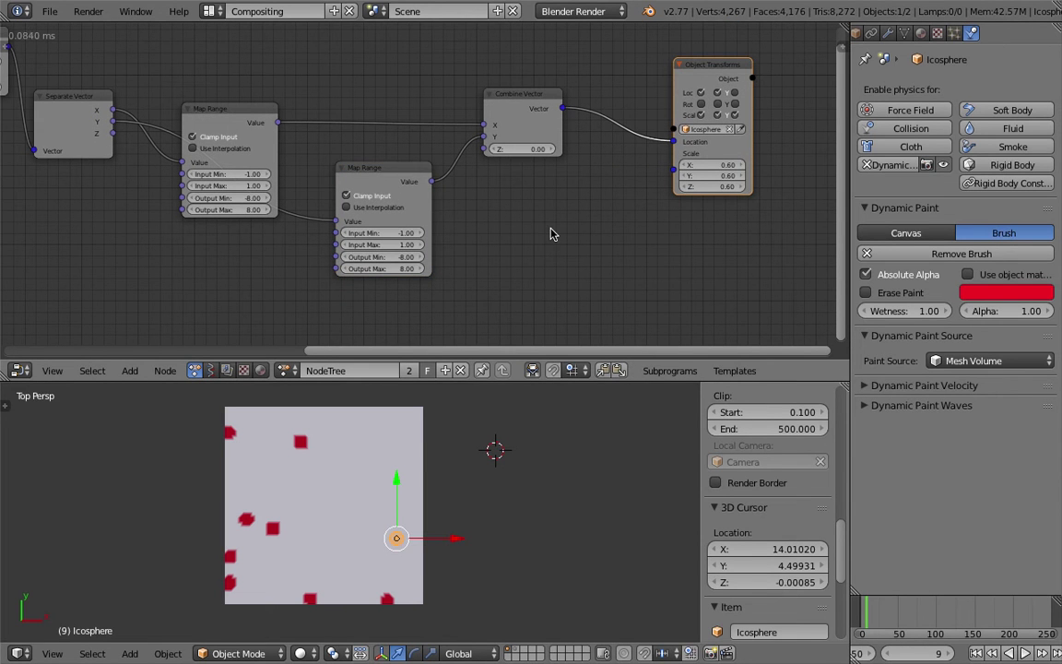
{"action": "scroll", "coordinate": [551, 234], "scroll_direction": "down", "scroll_amount": 2}
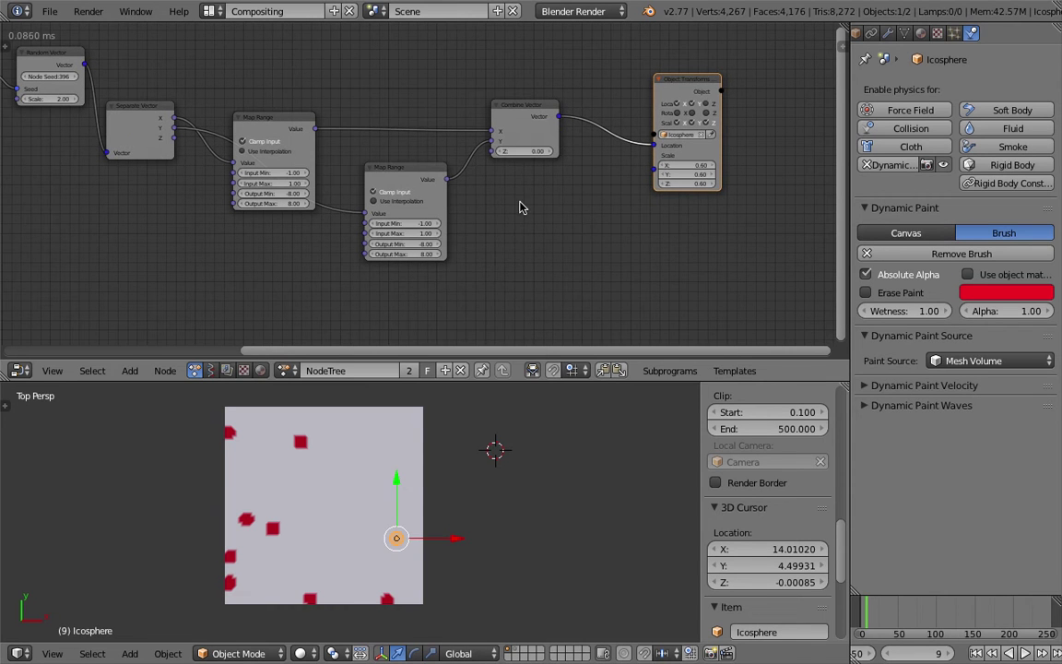
Add a Random Vector node below the Combine Vector node
{"action": "key", "text": "shift+a"}
{"action": "left_click", "coordinate": [520, 206]}
{"action": "type", "text": "random"}
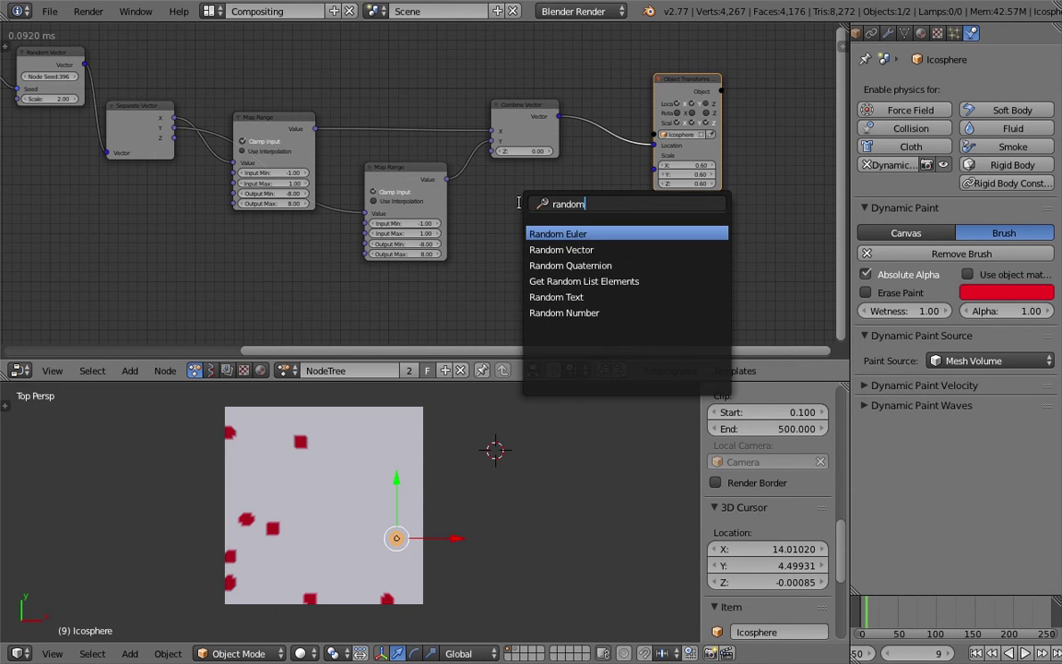
{"action": "key", "text": "Down"}
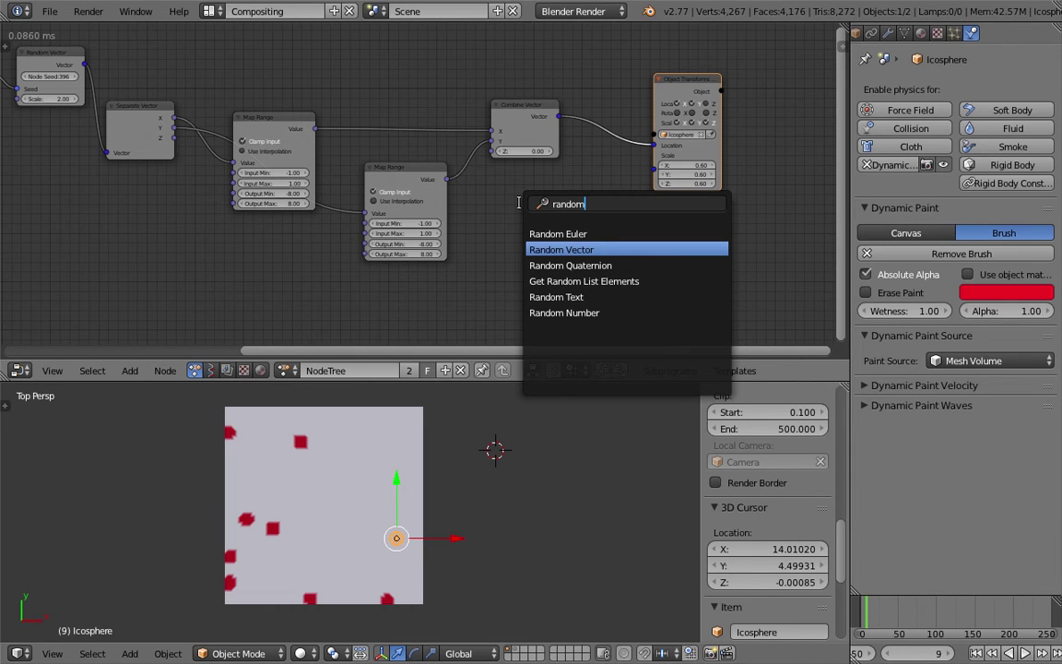
{"action": "key", "text": "Return"}
{"action": "left_click", "coordinate": [250, 178]}
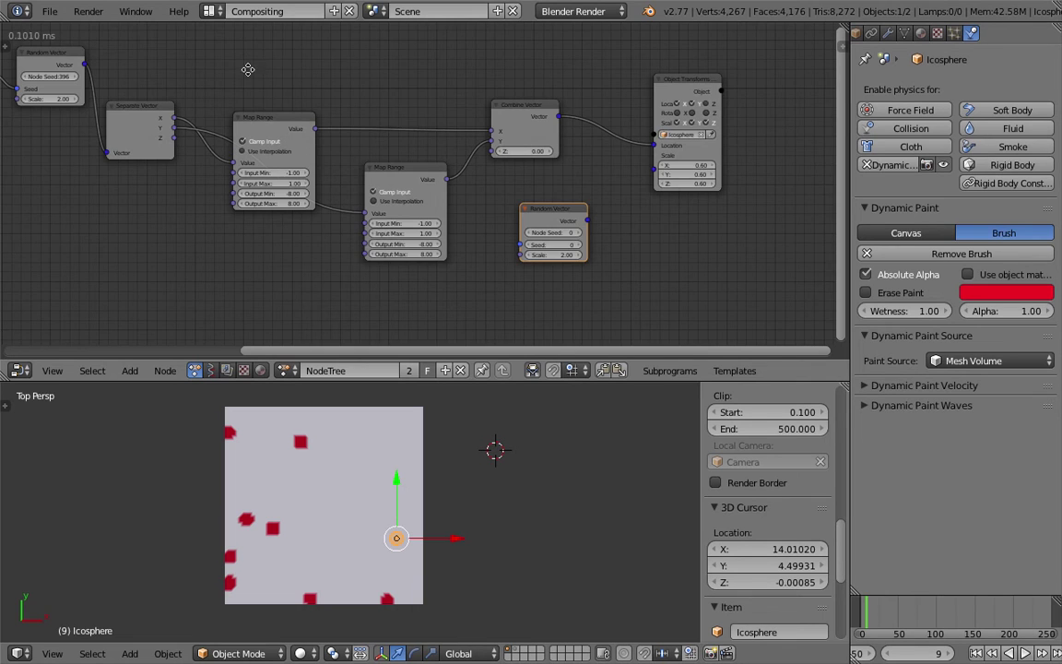
Connect the frame integer to the new Random Vector node's Seed and its Vector output to the Object Transforms Scale input
{"action": "scroll", "coordinate": [268, 63], "scroll_direction": "left", "scroll_amount": 3, "text": "ctrl"}
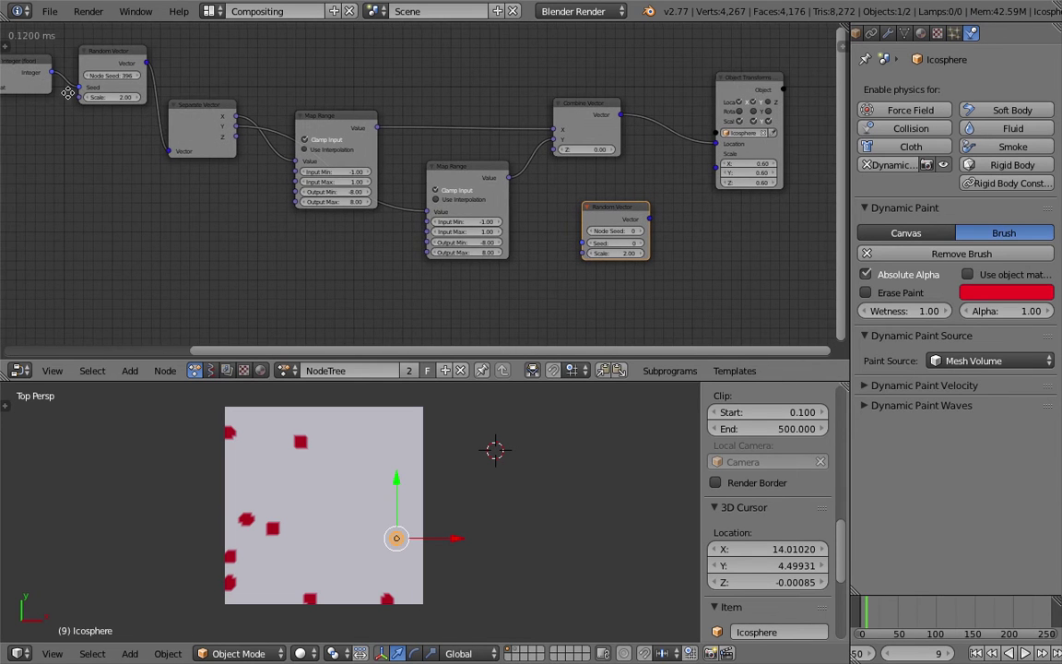
{"action": "scroll", "coordinate": [35, 72], "scroll_direction": "left", "scroll_amount": 2, "text": "ctrl"}
{"action": "scroll", "coordinate": [85, 92], "scroll_direction": "down", "scroll_amount": 1}
{"action": "left_click_drag", "start_coordinate": [37, 86], "coordinate": [610, 238]}
{"action": "middle_click_drag", "start_coordinate": [696, 282], "coordinate": [522, 281]}
{"action": "scroll", "coordinate": [550, 274], "scroll_direction": "up", "scroll_amount": 4}
{"action": "left_click_drag", "start_coordinate": [527, 227], "coordinate": [606, 163]}
Play the animation from frame 1 and examine the spot shapes and the icosphere in solid and wireframe display
{"action": "left_click", "coordinate": [977, 654]}
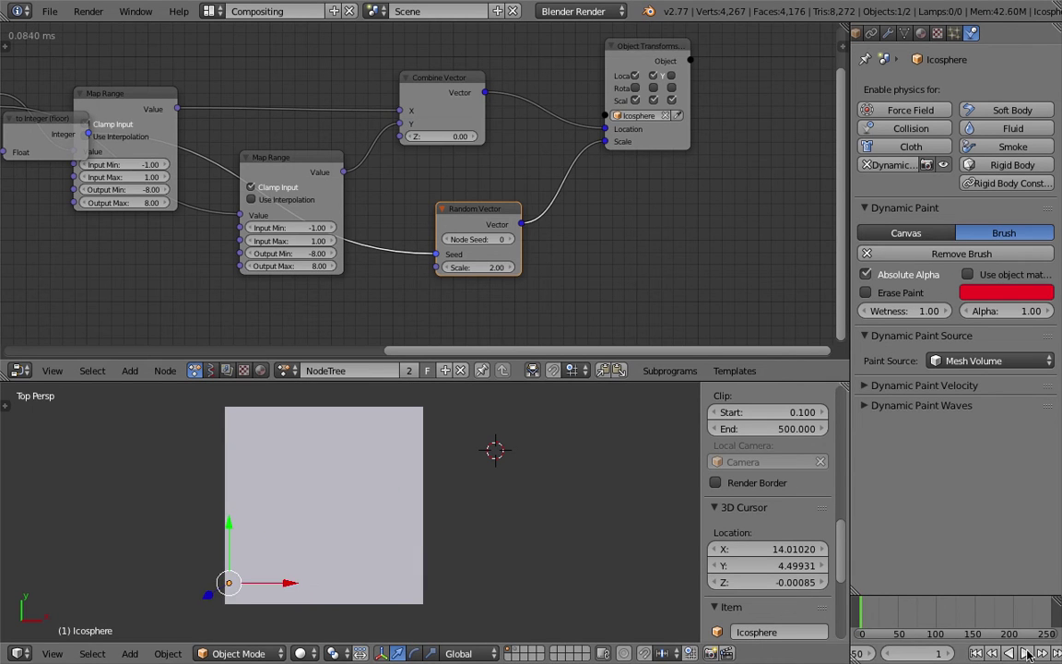
{"action": "left_click", "coordinate": [1027, 652]}
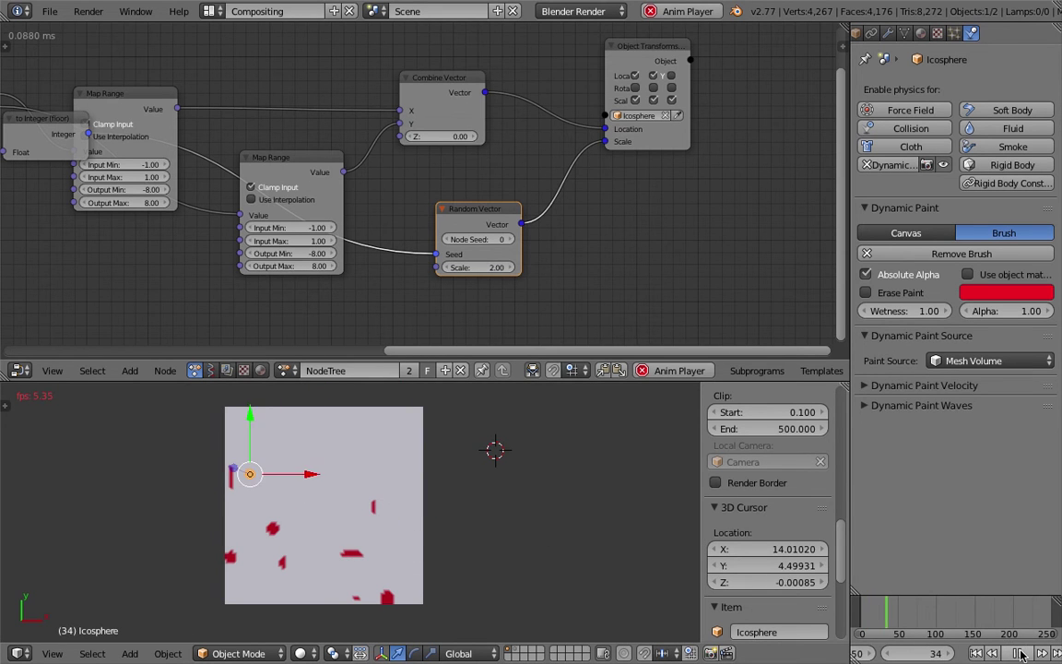
{"action": "left_click", "coordinate": [1020, 653]}
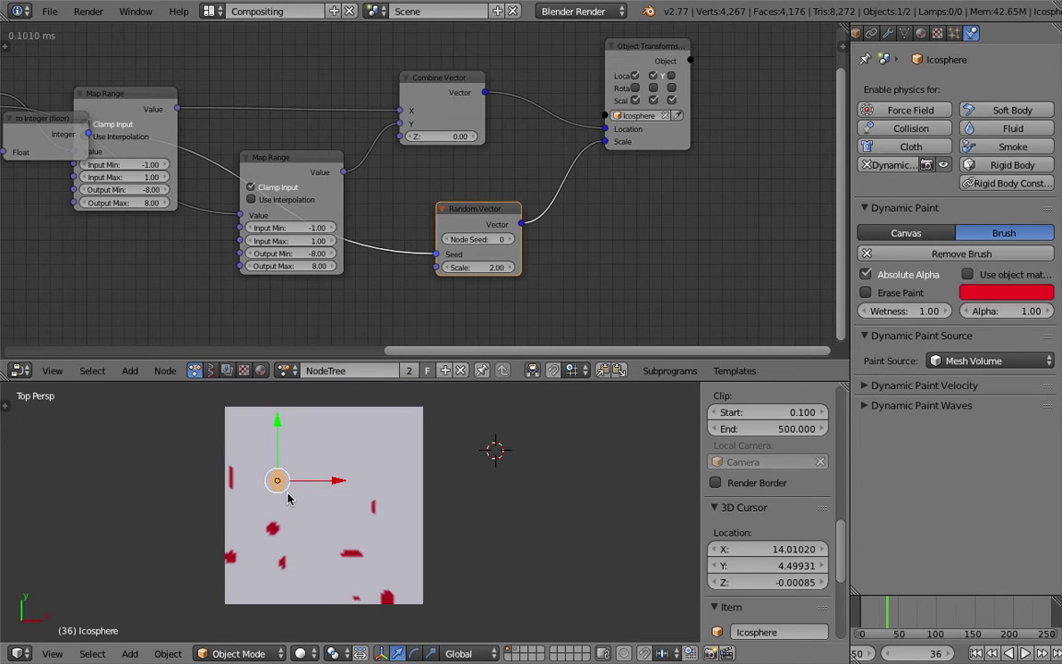
{"action": "scroll", "coordinate": [288, 498], "scroll_direction": "up", "scroll_amount": 1}
{"action": "key", "text": "z"}
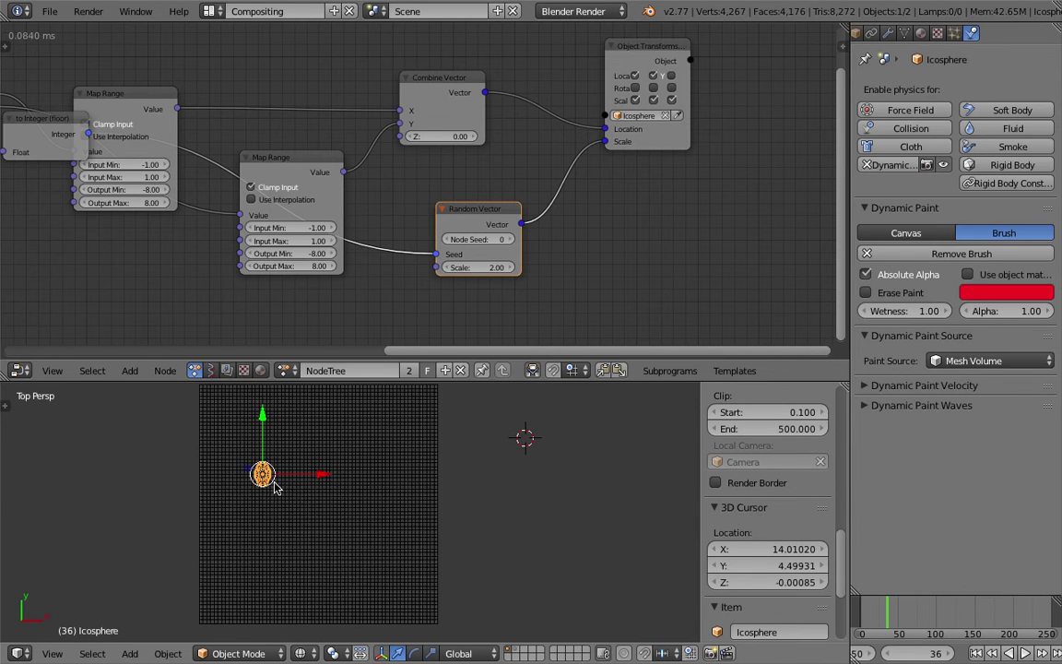
{"action": "key", "text": "z"}
{"action": "middle_click_drag", "start_coordinate": [302, 487], "coordinate": [321, 485], "text": "shift"}
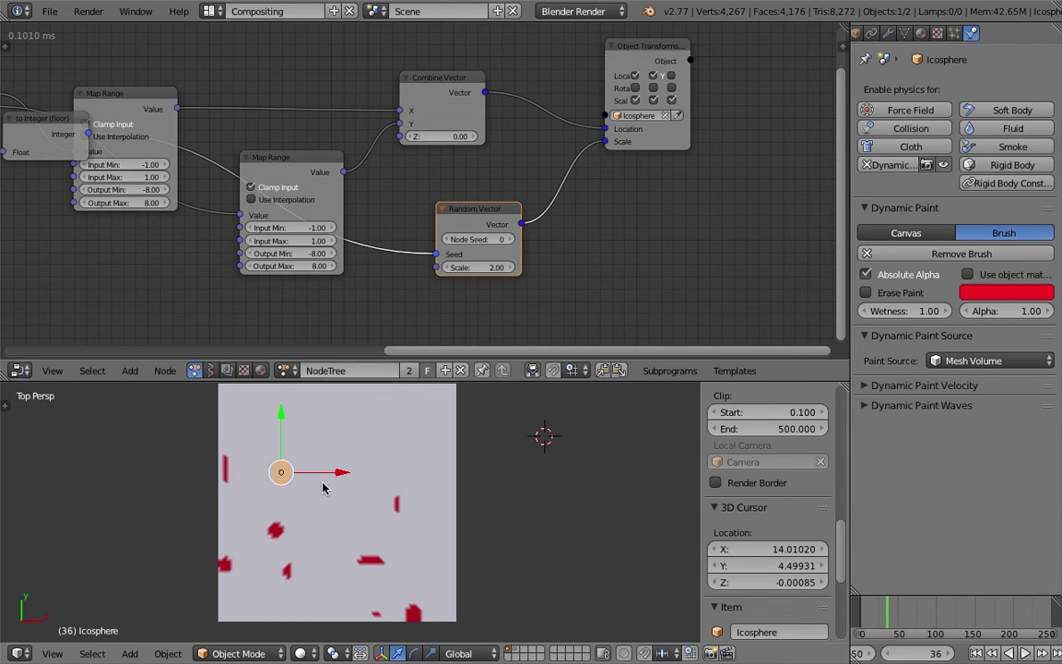
{"action": "scroll", "coordinate": [554, 282], "scroll_direction": "down", "scroll_amount": 1}
{"action": "scroll", "coordinate": [564, 180], "scroll_direction": "up", "scroll_amount": 1}
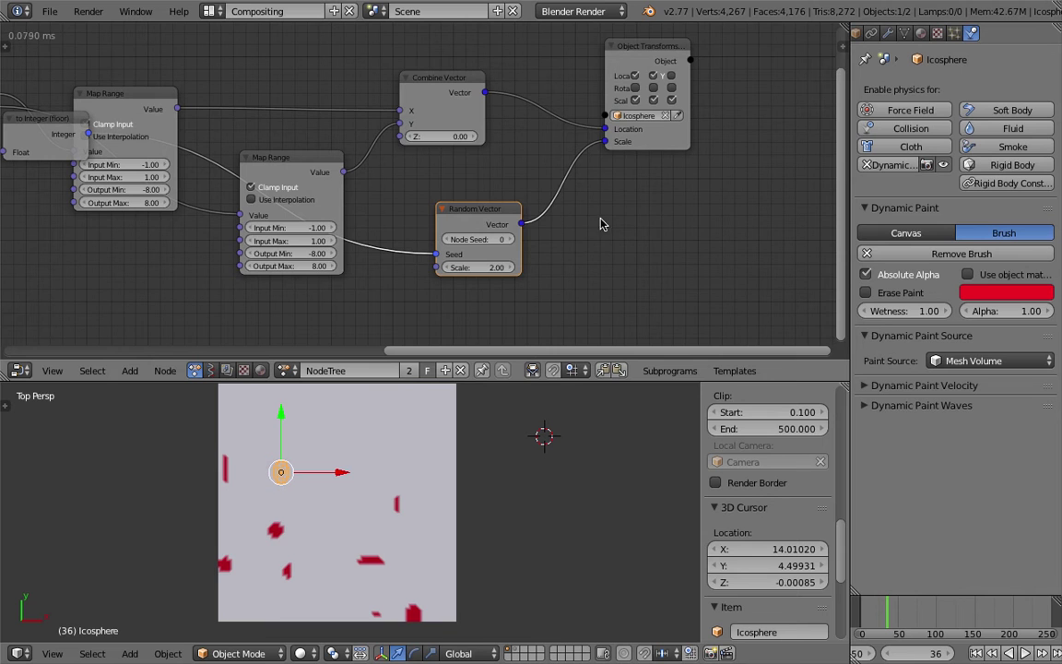
Delete the Random Vector node that drives the icosphere's scale
{"action": "key", "text": "x"}
{"action": "middle_click_drag", "start_coordinate": [506, 201], "coordinate": [544, 199]}
{"action": "left_click_drag", "start_coordinate": [694, 143], "coordinate": [602, 179]}
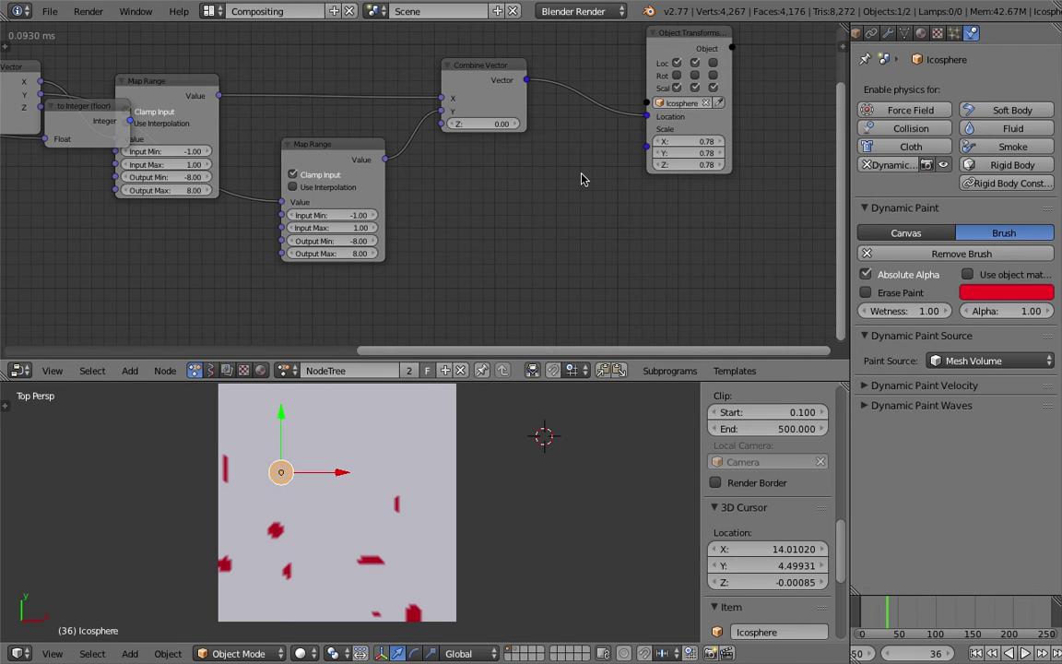
Add a Random Number node below the Combine Vector node
{"action": "key", "text": "shift+a"}
{"action": "left_click", "coordinate": [580, 174]}
{"action": "type", "text": "random n"}
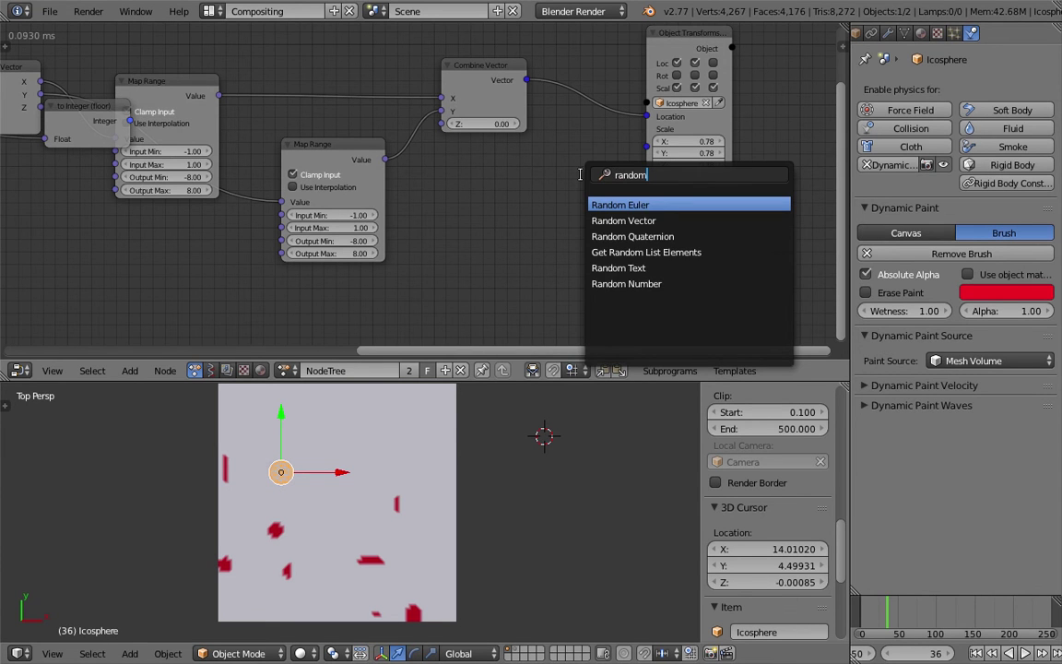
{"action": "key", "text": "Return"}
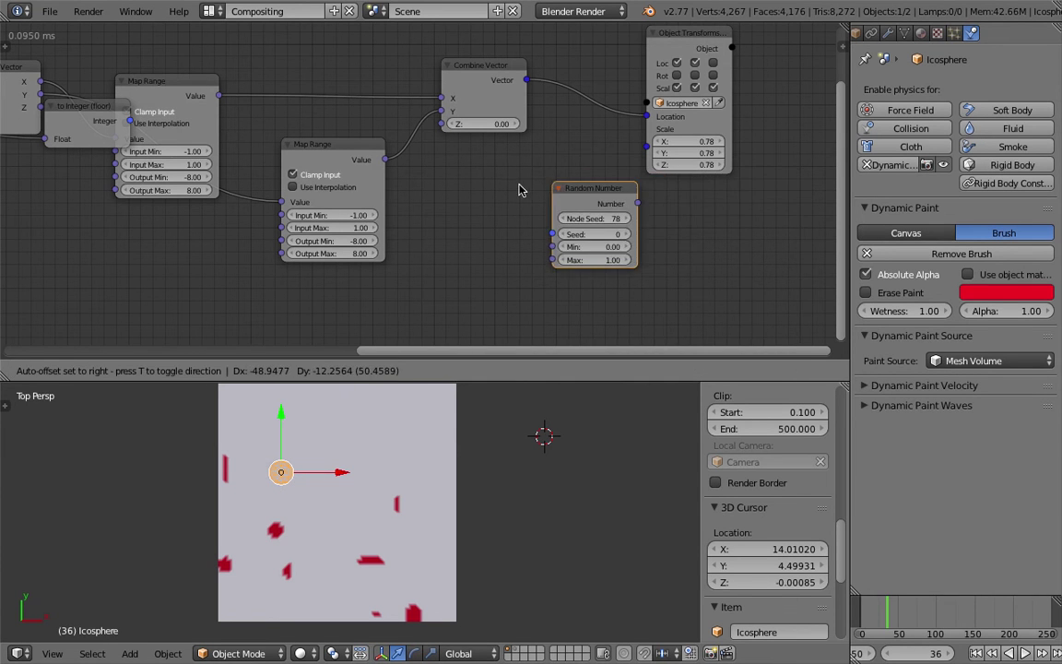
{"action": "left_click", "coordinate": [520, 187]}
Set the Random Number node's minimum to 0.50 and its maximum to 2.00
{"action": "scroll", "coordinate": [521, 191], "scroll_direction": "down", "scroll_amount": 1}
{"action": "scroll", "coordinate": [557, 235], "scroll_direction": "up", "scroll_amount": 1}
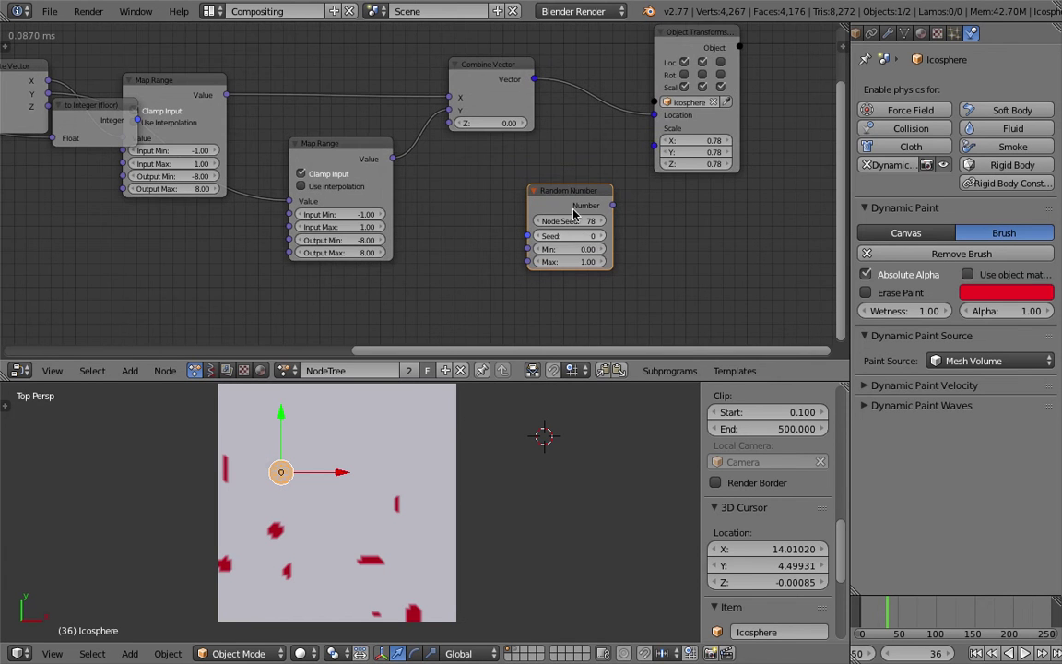
{"action": "scroll", "coordinate": [575, 262], "scroll_direction": "up", "scroll_amount": 1}
{"action": "scroll", "coordinate": [641, 275], "scroll_direction": "up", "scroll_amount": 1}
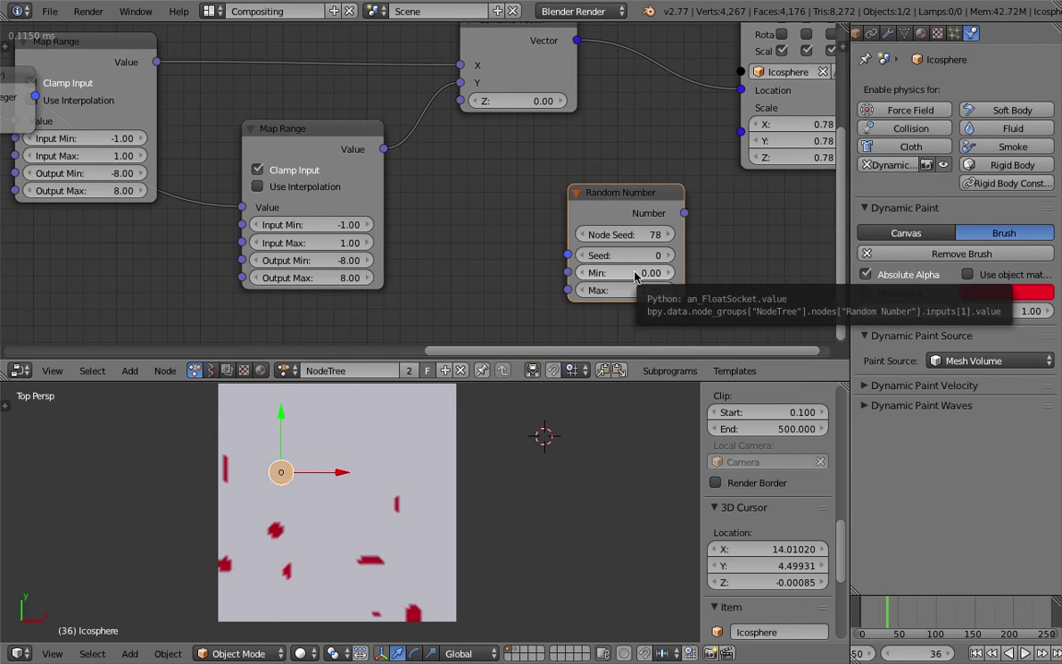
{"action": "left_click", "coordinate": [635, 273]}
{"action": "key", "text": "Return"}
{"action": "scroll", "coordinate": [594, 169], "scroll_direction": "down", "scroll_amount": 1}
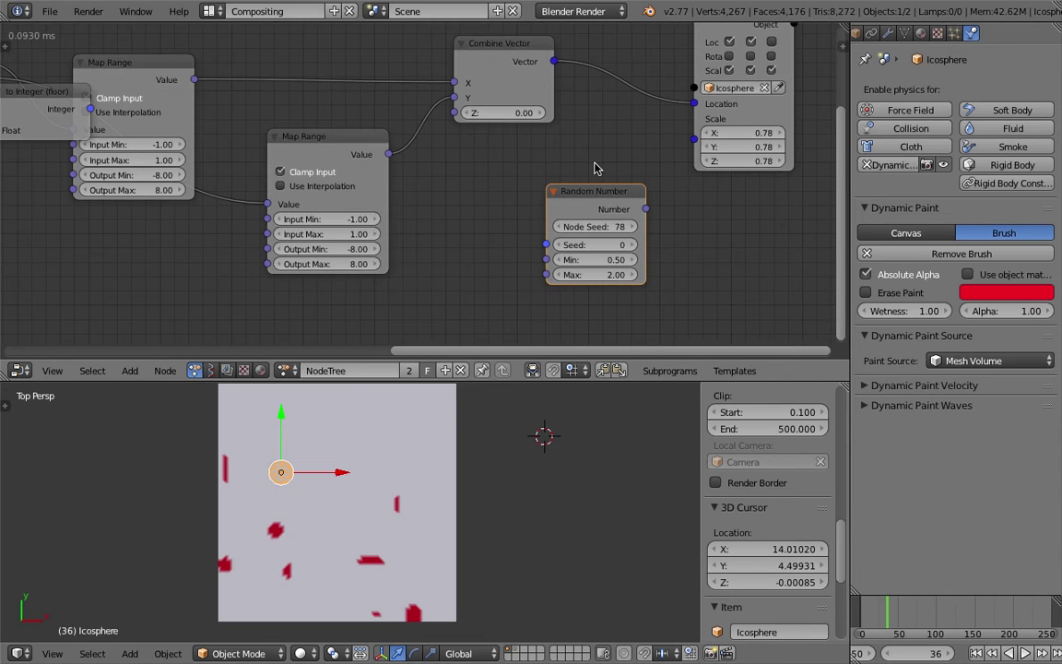
Connect the Integer output of the first To Integer (floor) node to the Random Number node's Seed input
{"action": "left_click_drag", "start_coordinate": [645, 212], "coordinate": [655, 172]}
{"action": "scroll", "coordinate": [424, 183], "scroll_direction": "down", "scroll_amount": 1}
{"action": "middle_click_drag", "start_coordinate": [505, 181], "coordinate": [583, 178]}
{"action": "scroll", "coordinate": [184, 108], "scroll_direction": "down", "scroll_amount": 1}
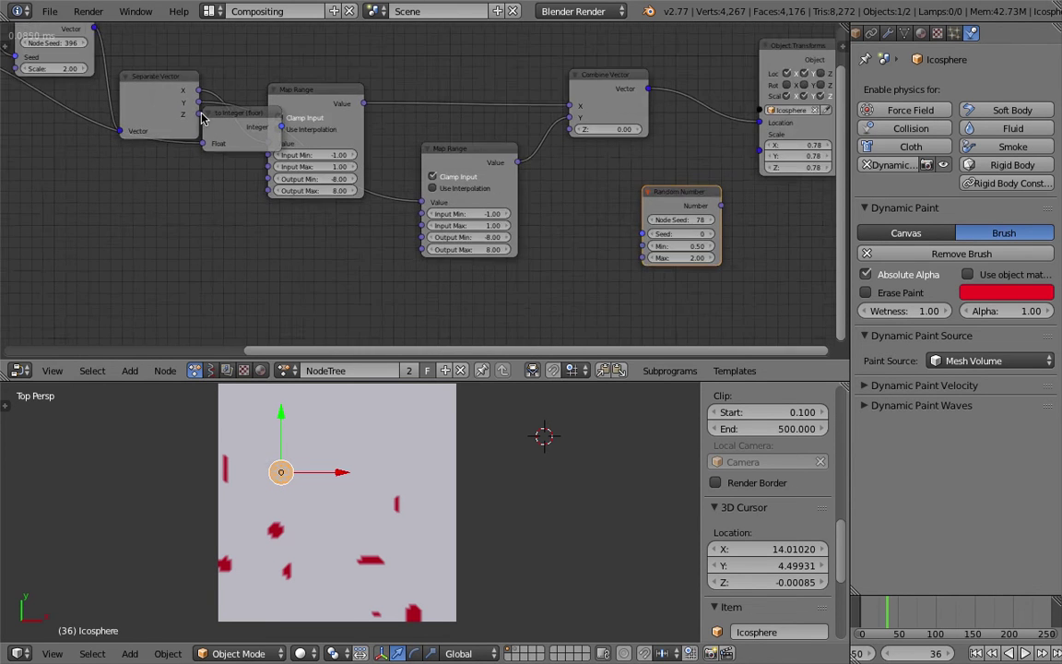
{"action": "scroll", "coordinate": [138, 96], "scroll_direction": "down", "scroll_amount": 1}
{"action": "middle_click_drag", "start_coordinate": [76, 78], "coordinate": [96, 85]}
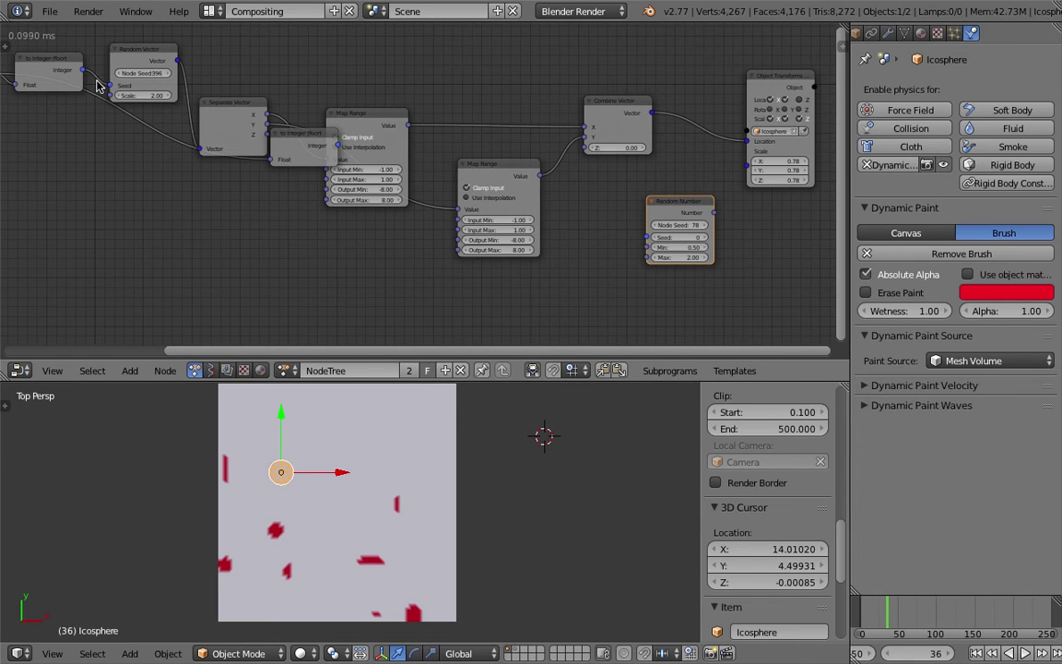
{"action": "left_click_drag", "start_coordinate": [84, 73], "coordinate": [648, 238]}
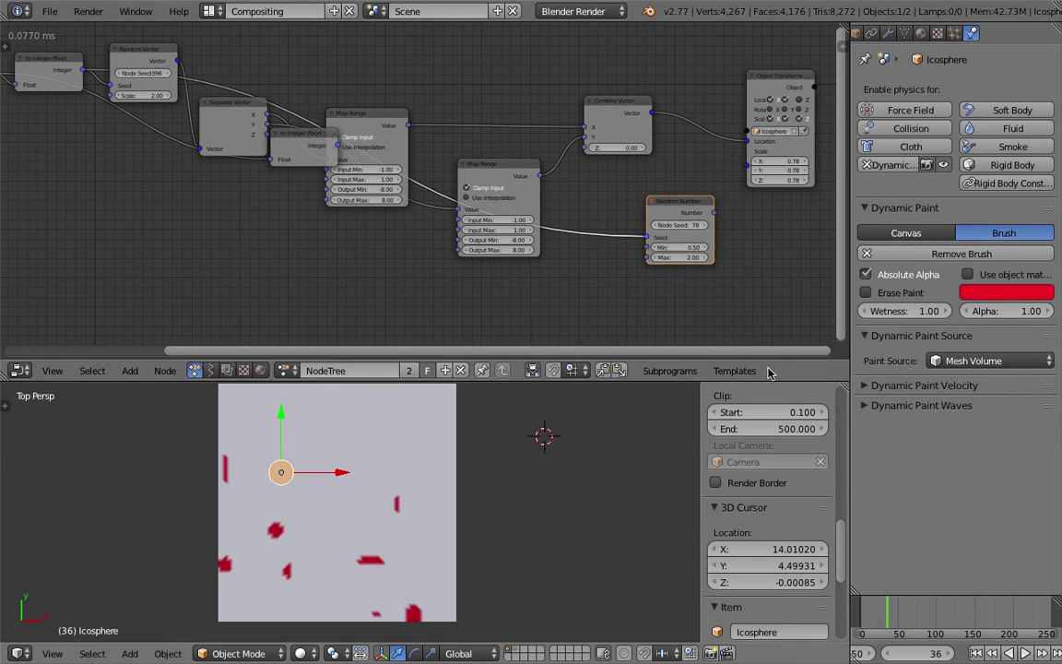
Reposition the Random Number node and link its output to the Object Transforms Scale input through a Vector from Value node
{"action": "left_click_drag", "start_coordinate": [697, 199], "coordinate": [646, 206]}
{"action": "middle_click_drag", "start_coordinate": [650, 190], "coordinate": [513, 183]}
{"action": "scroll", "coordinate": [496, 187], "scroll_direction": "up", "scroll_amount": 3}
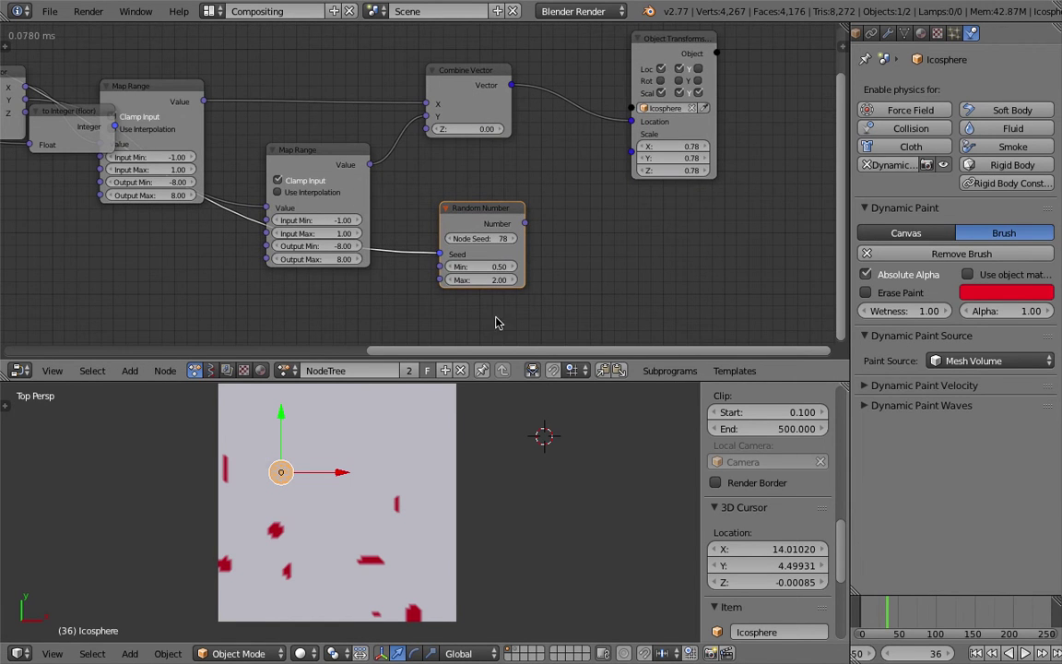
{"action": "left_click_drag", "start_coordinate": [525, 223], "coordinate": [581, 178]}
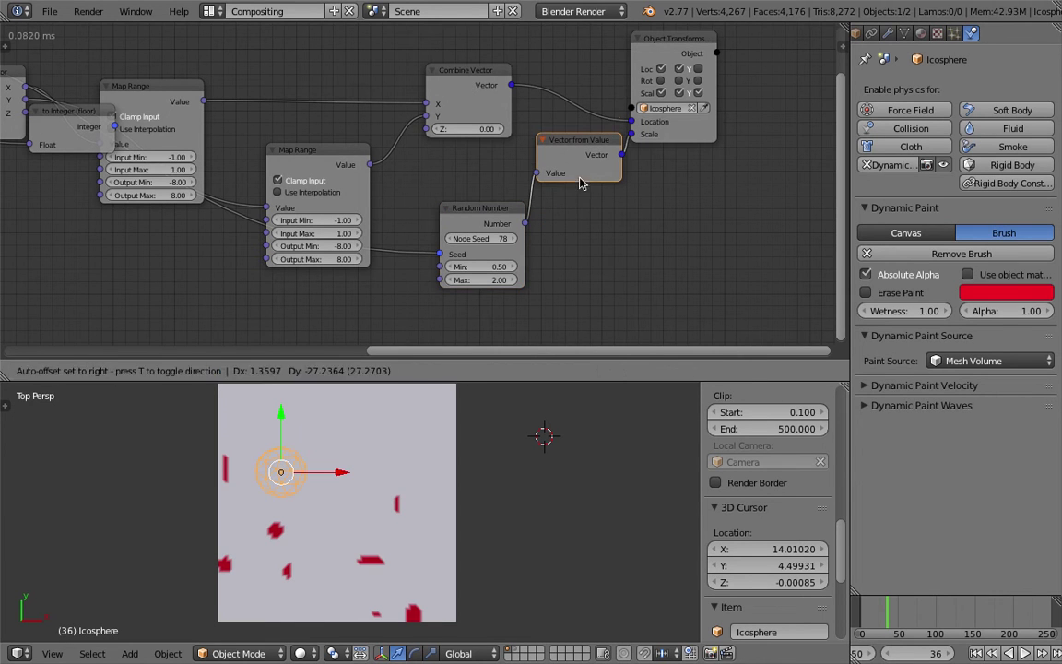
Play the animation from frame 1 to view the randomly sized red spots painted on the plane
{"action": "left_click", "coordinate": [979, 655]}
{"action": "left_click", "coordinate": [1026, 655]}
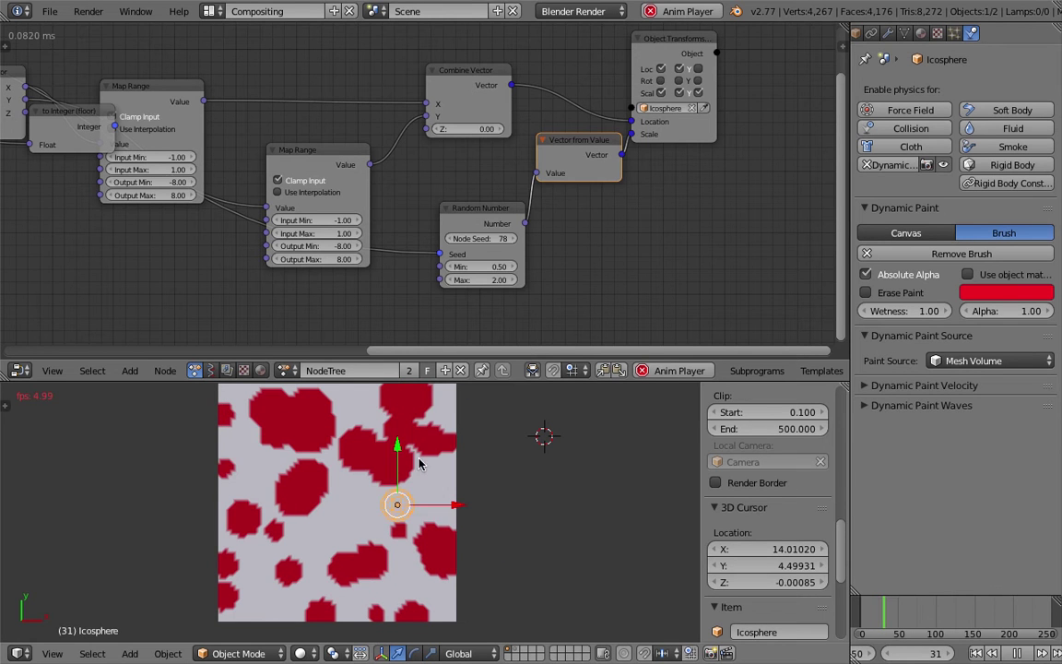
{"action": "scroll", "coordinate": [351, 441], "scroll_direction": "down", "scroll_amount": 1}
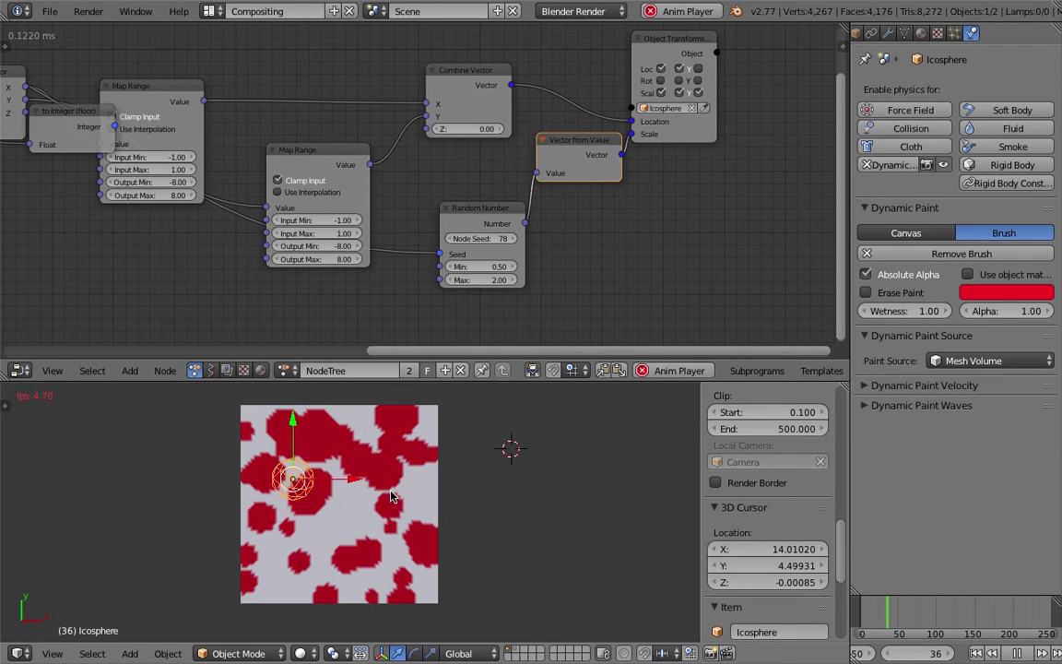
Stop the animation playback and save the file
{"action": "left_click", "coordinate": [1018, 655]}
{"action": "left_click", "coordinate": [53, 13]}
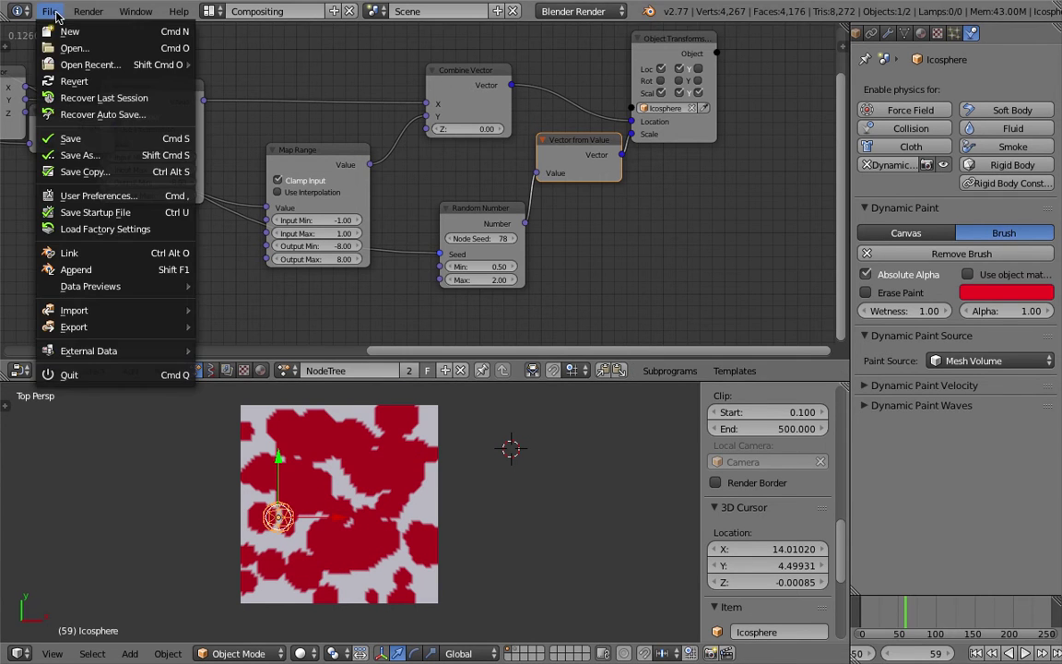
{"action": "left_click", "coordinate": [80, 140]}
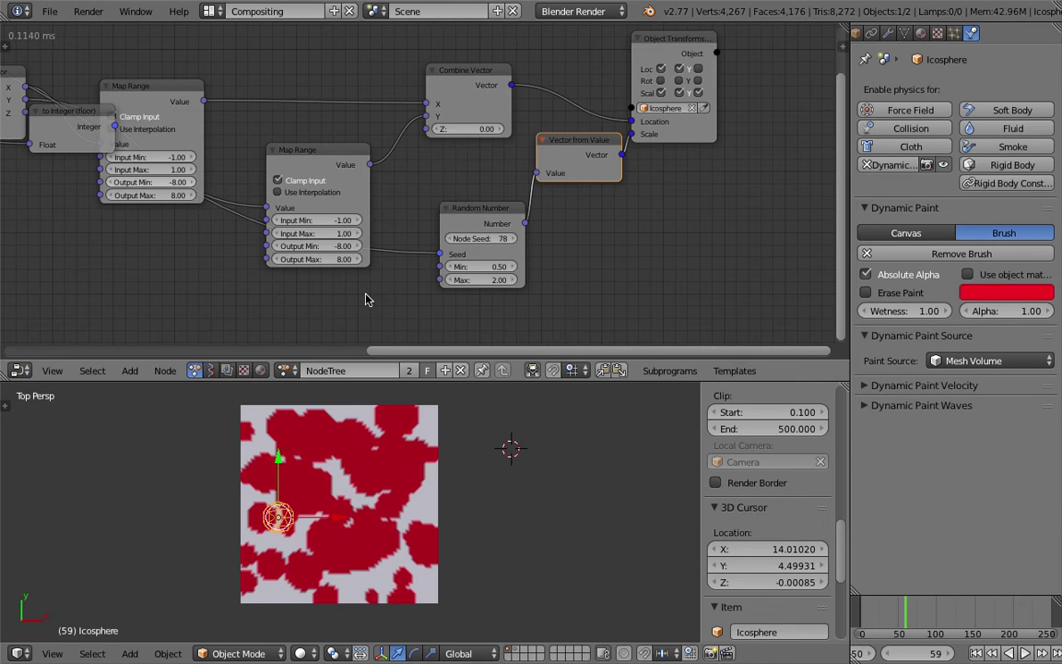
Rearrange the node tree, placing Separate Vector below Random Vector and the unused To Integer (floor) node above the first Map Range node
{"action": "scroll", "coordinate": [426, 526], "scroll_direction": "down", "scroll_amount": 1}
{"action": "scroll", "coordinate": [463, 503], "scroll_direction": "up", "scroll_amount": 1}
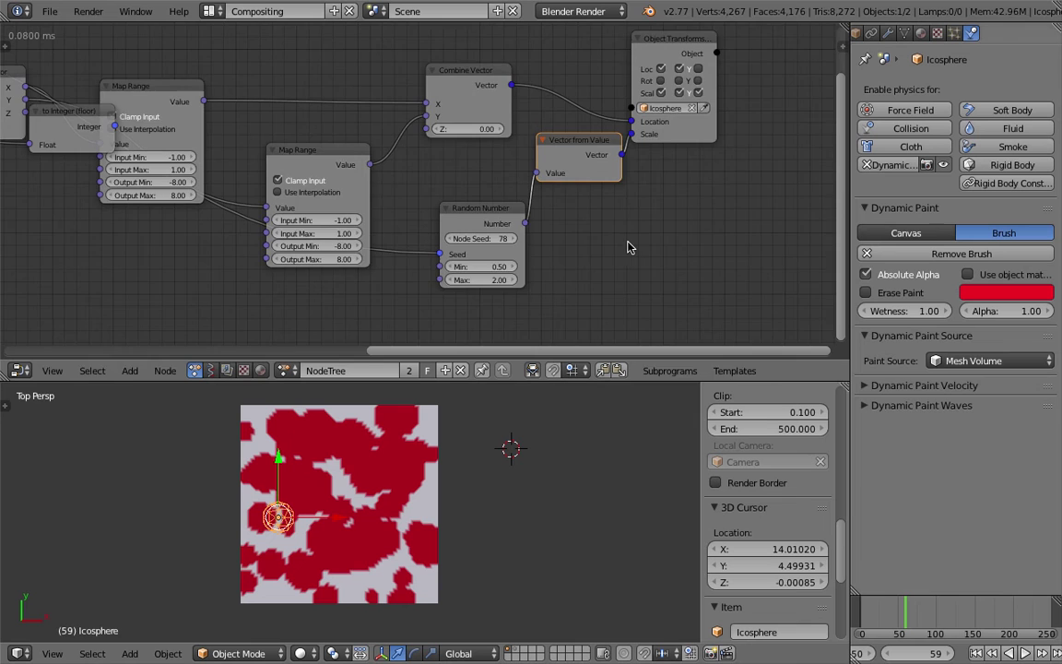
{"action": "scroll", "coordinate": [618, 251], "scroll_direction": "down", "scroll_amount": 2}
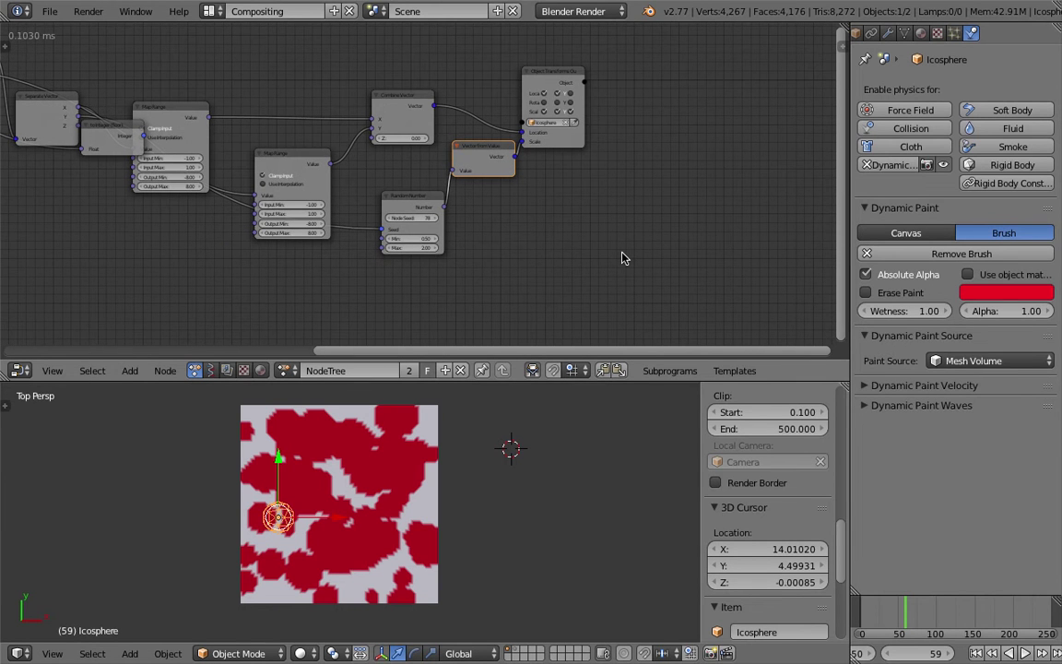
{"action": "middle_click_drag", "start_coordinate": [561, 246], "coordinate": [644, 239]}
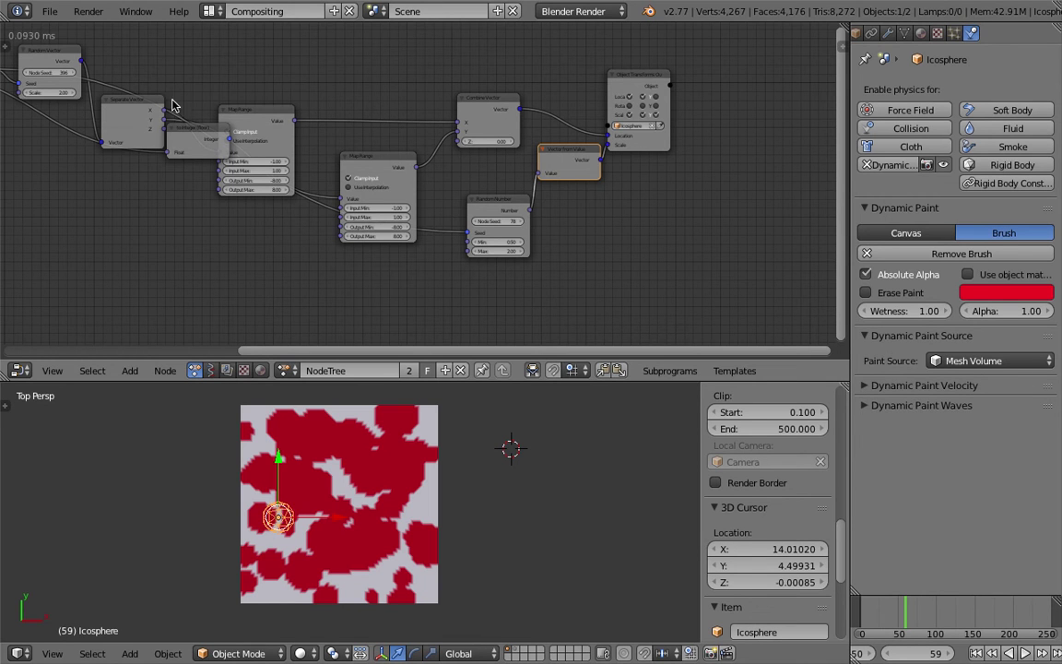
{"action": "middle_click_drag", "start_coordinate": [458, 225], "coordinate": [509, 228]}
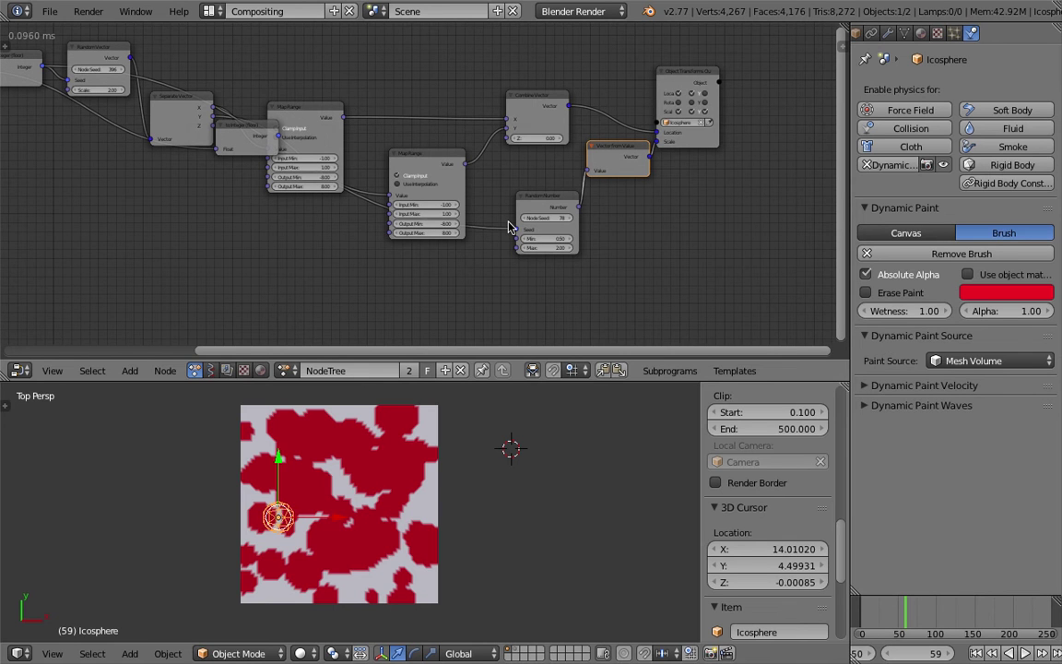
{"action": "middle_click_drag", "start_coordinate": [536, 215], "coordinate": [583, 231]}
{"action": "left_click_drag", "start_coordinate": [223, 153], "coordinate": [161, 218]}
{"action": "left_click_drag", "start_coordinate": [281, 147], "coordinate": [247, 25]}
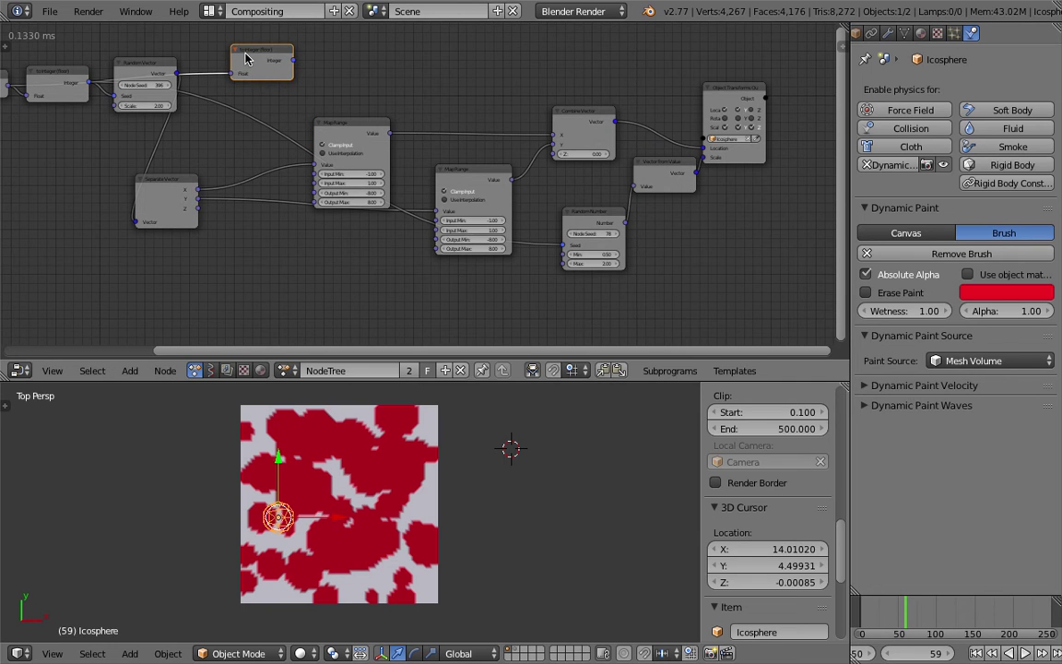
{"action": "middle_click_drag", "start_coordinate": [378, 93], "coordinate": [429, 112]}
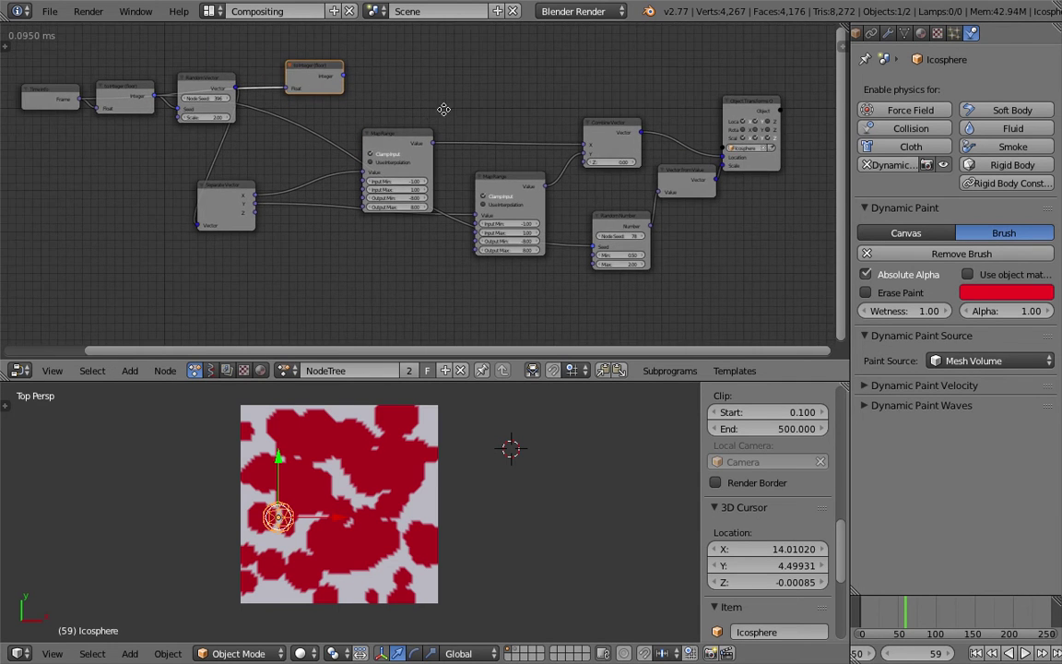
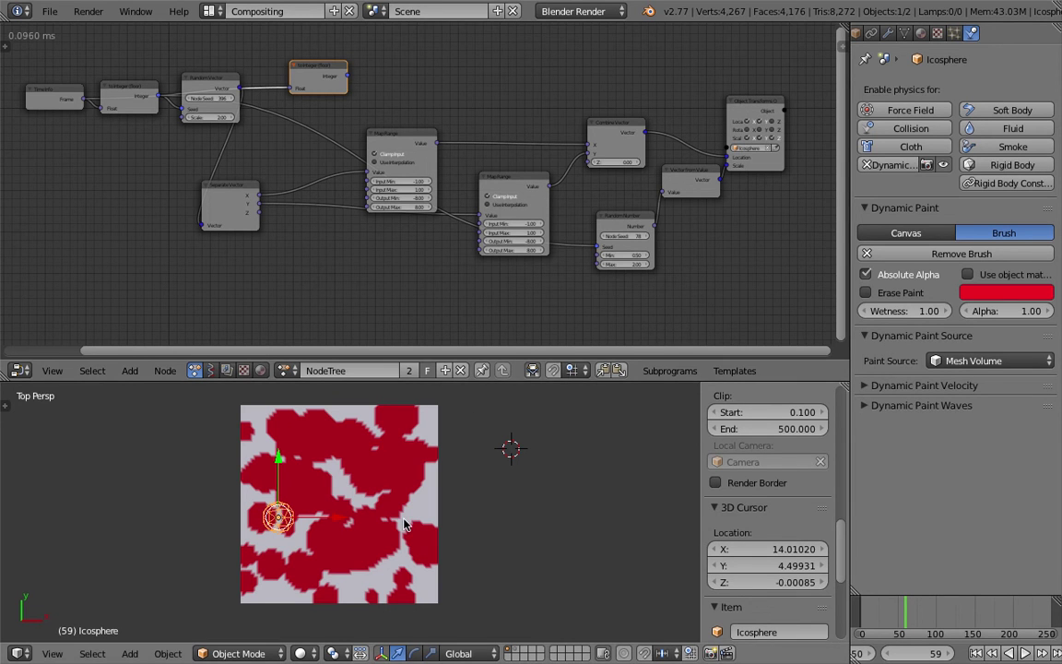
Select the plane and widen the properties editor around its Dynamic Paint canvas settings
{"action": "mouse_move", "coordinate": [357, 535]}
{"action": "middle_mouse_down"}
{"action": "mouse_move", "coordinate": [369, 493]}
{"action": "mouse_move", "coordinate": [395, 472]}
{"action": "mouse_move", "coordinate": [383, 470]}
{"action": "mouse_move", "coordinate": [362, 407]}
{"action": "mouse_move", "coordinate": [420, 461]}
{"action": "mouse_move", "coordinate": [381, 481]}
{"action": "middle_mouse_up"}
{"action": "right_click", "coordinate": [383, 480]}
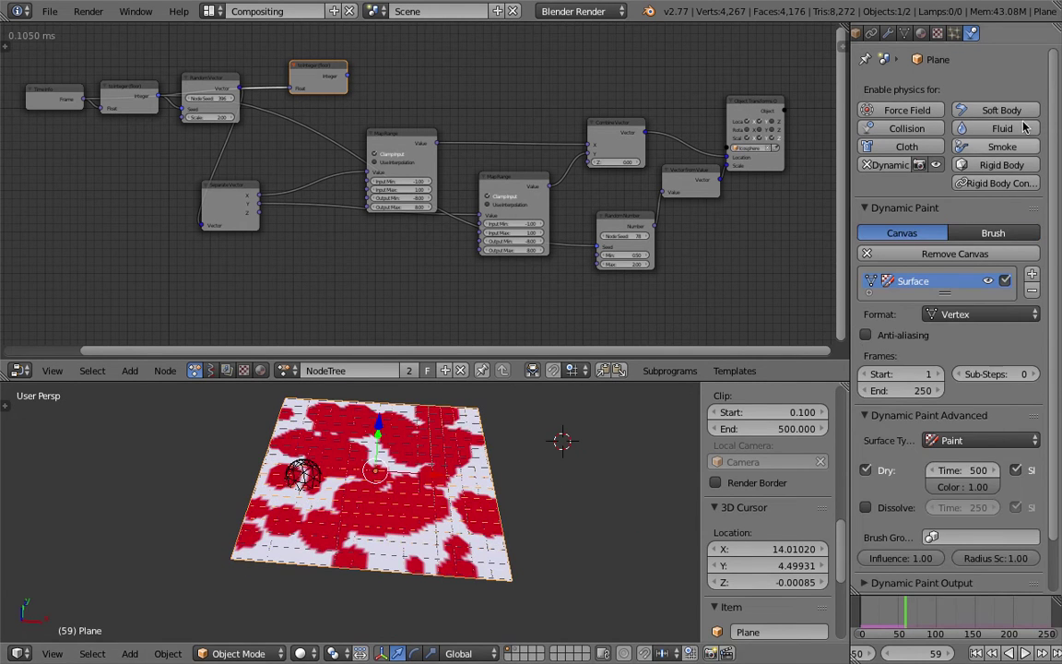
{"action": "scroll", "coordinate": [1052, 240], "scroll_direction": "down", "scroll_amount": 3}
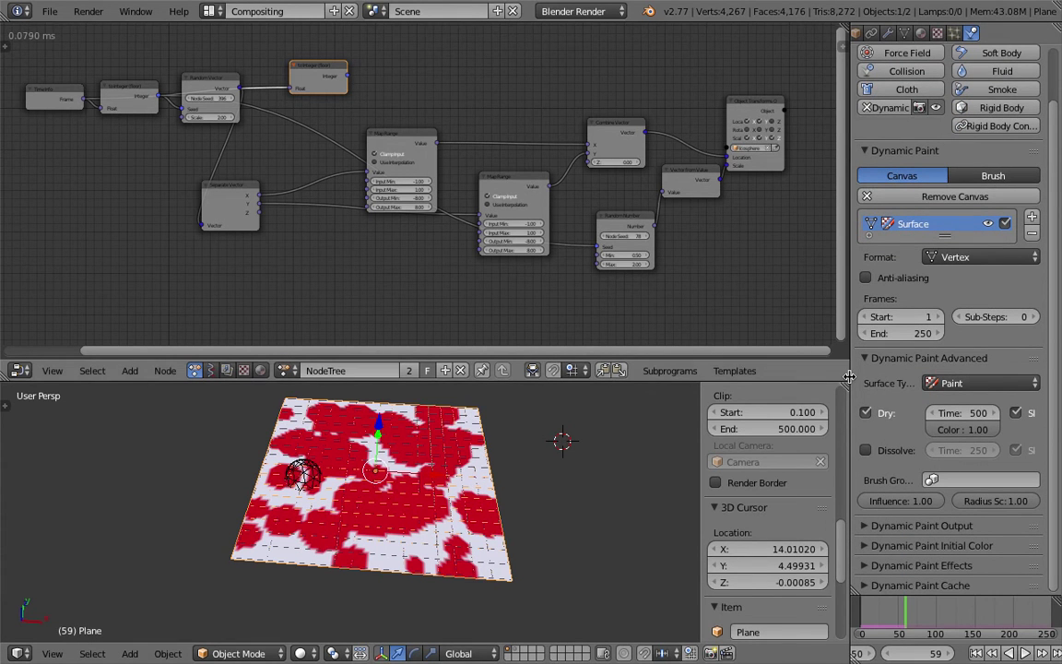
{"action": "left_click_drag", "start_coordinate": [849, 370], "coordinate": [751, 375]}
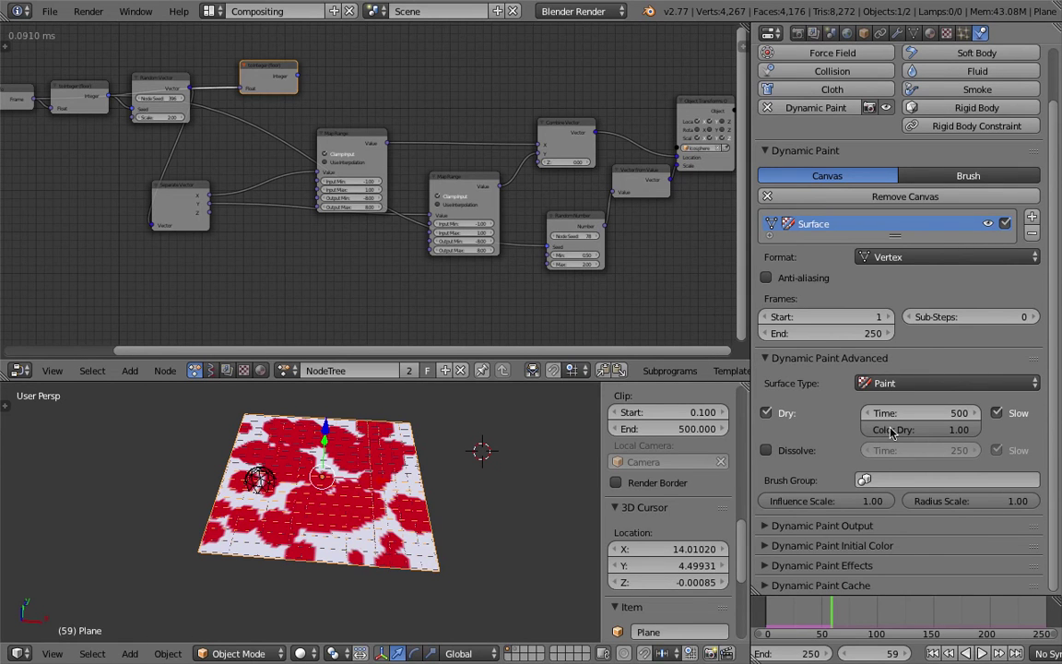
Expand the Initial Color and Effects settings of the plane's Dynamic Paint canvas
{"action": "left_click", "coordinate": [825, 526]}
{"action": "left_click", "coordinate": [823, 526]}
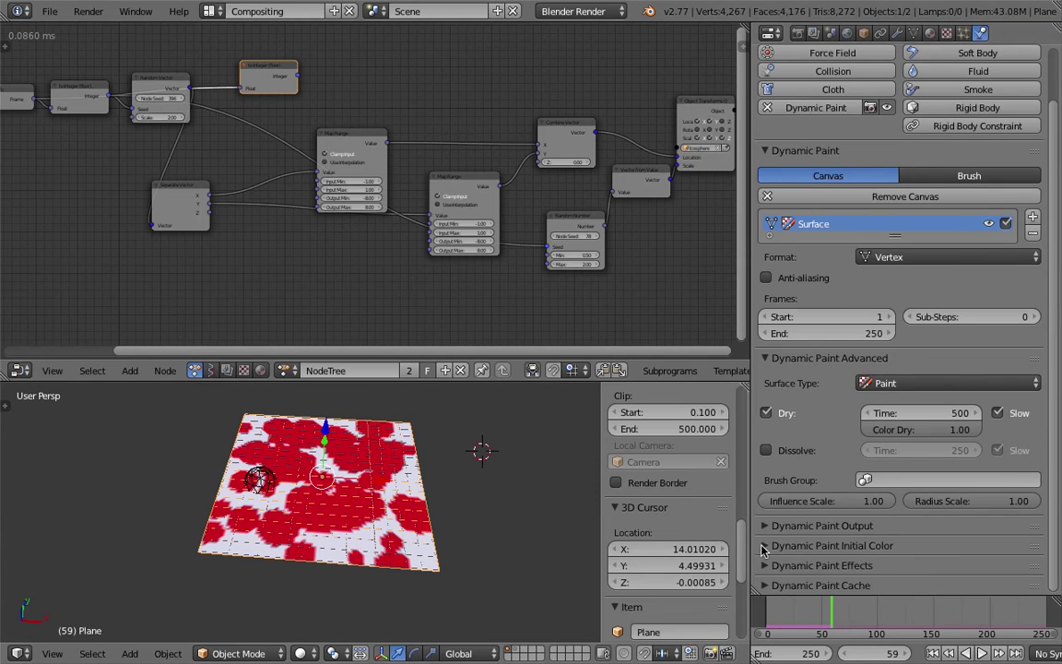
{"action": "left_click", "coordinate": [812, 545]}
{"action": "scroll", "coordinate": [1058, 528], "scroll_direction": "down", "scroll_amount": 2}
{"action": "scroll", "coordinate": [1059, 529], "scroll_direction": "down", "scroll_amount": 1}
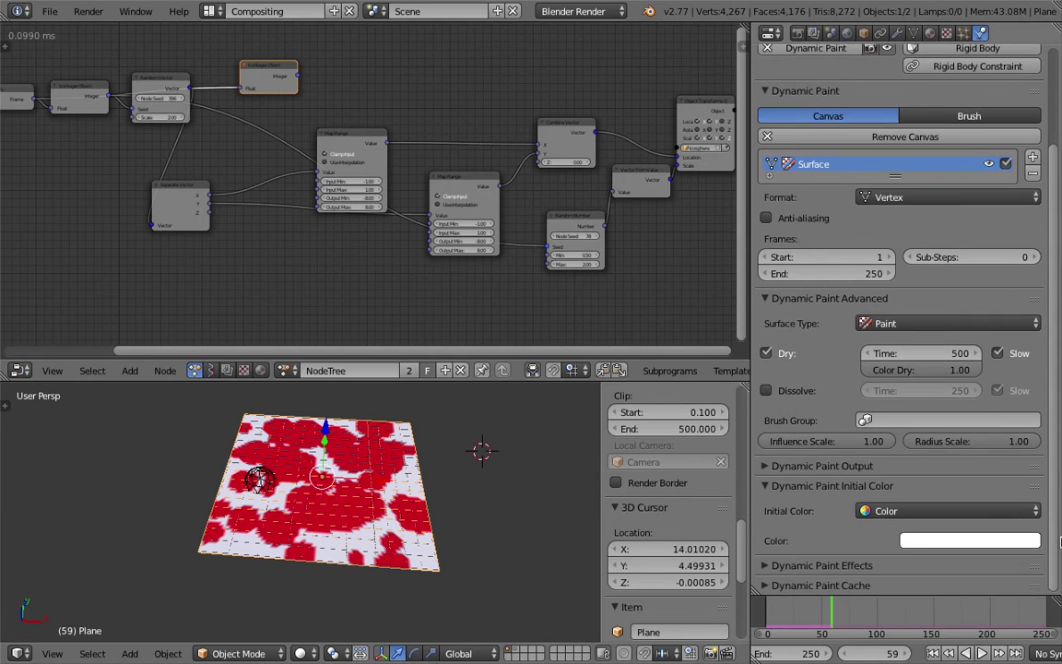
{"action": "left_click", "coordinate": [845, 566]}
{"action": "scroll", "coordinate": [1060, 458], "scroll_direction": "down", "scroll_amount": 3}
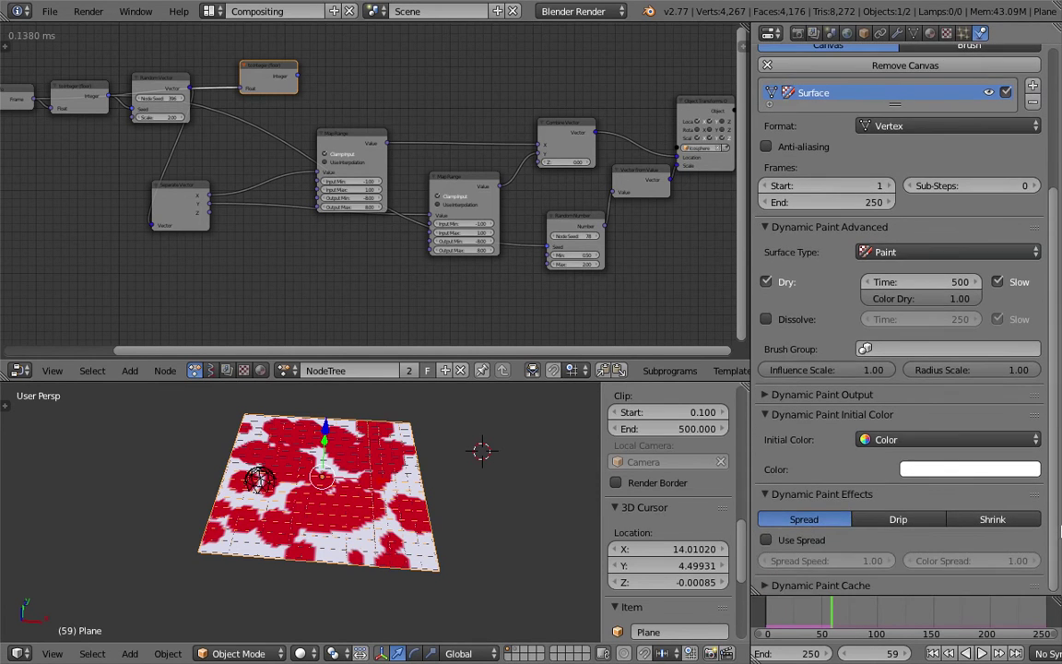
Enable Use Spread on the canvas and play the animation from frame 1 to watch the paint spread, then stop it
{"action": "left_click", "coordinate": [766, 540]}
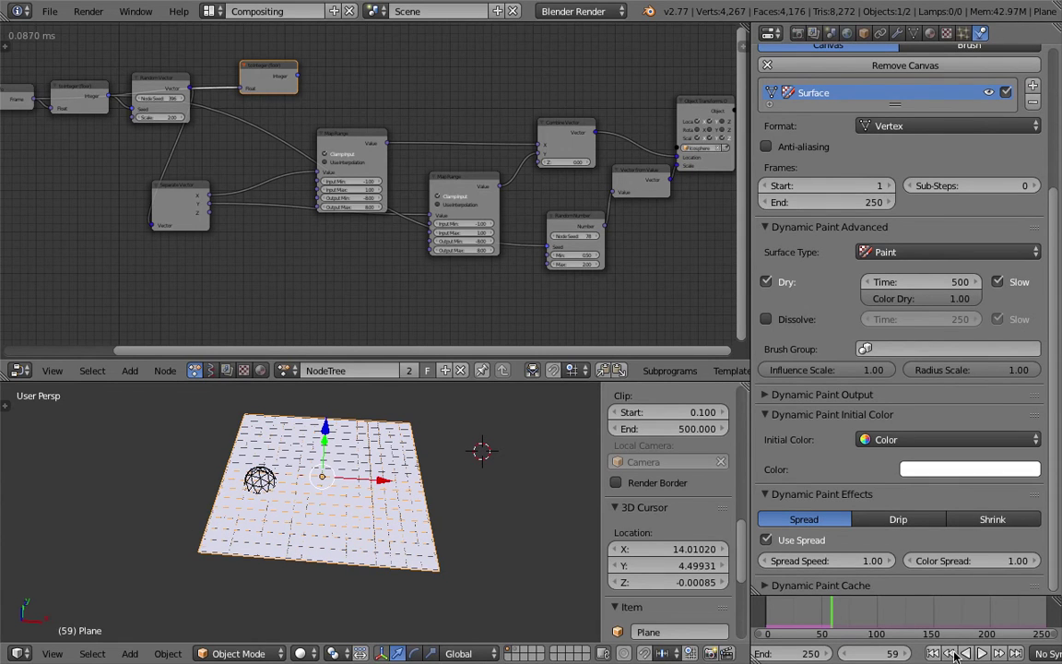
{"action": "left_click", "coordinate": [954, 654]}
{"action": "left_click", "coordinate": [982, 653]}
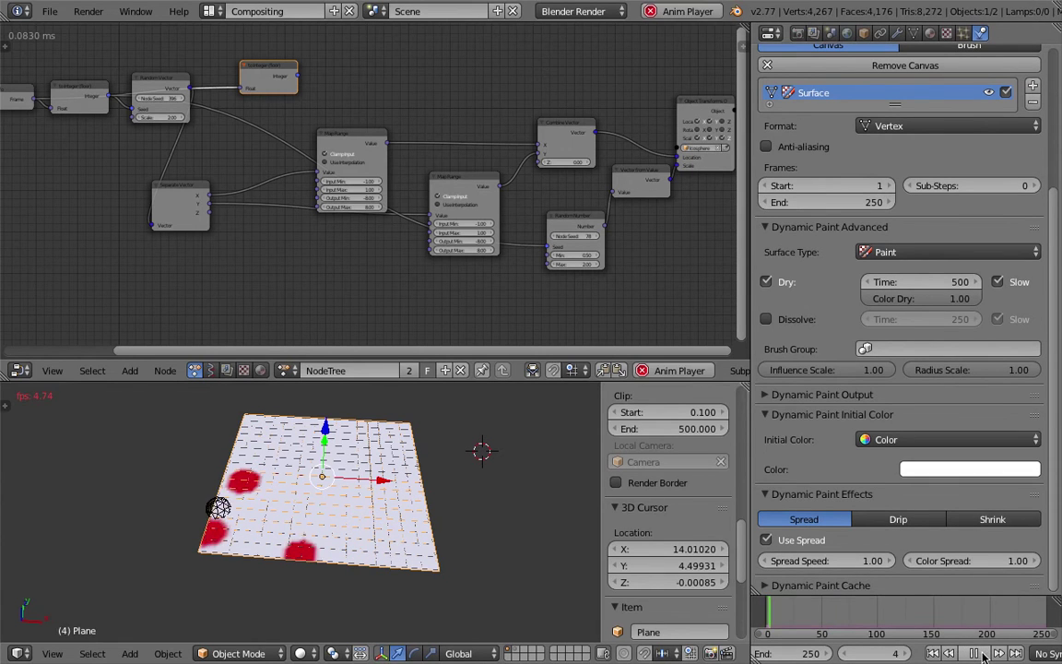
{"action": "mouse_move", "coordinate": [458, 517]}
{"action": "middle_mouse_down"}
{"action": "mouse_move", "coordinate": [433, 512]}
{"action": "mouse_move", "coordinate": [408, 474]}
{"action": "mouse_move", "coordinate": [362, 493]}
{"action": "mouse_move", "coordinate": [415, 474]}
{"action": "mouse_move", "coordinate": [428, 482]}
{"action": "mouse_move", "coordinate": [387, 489]}
{"action": "mouse_move", "coordinate": [393, 502]}
{"action": "middle_mouse_up"}
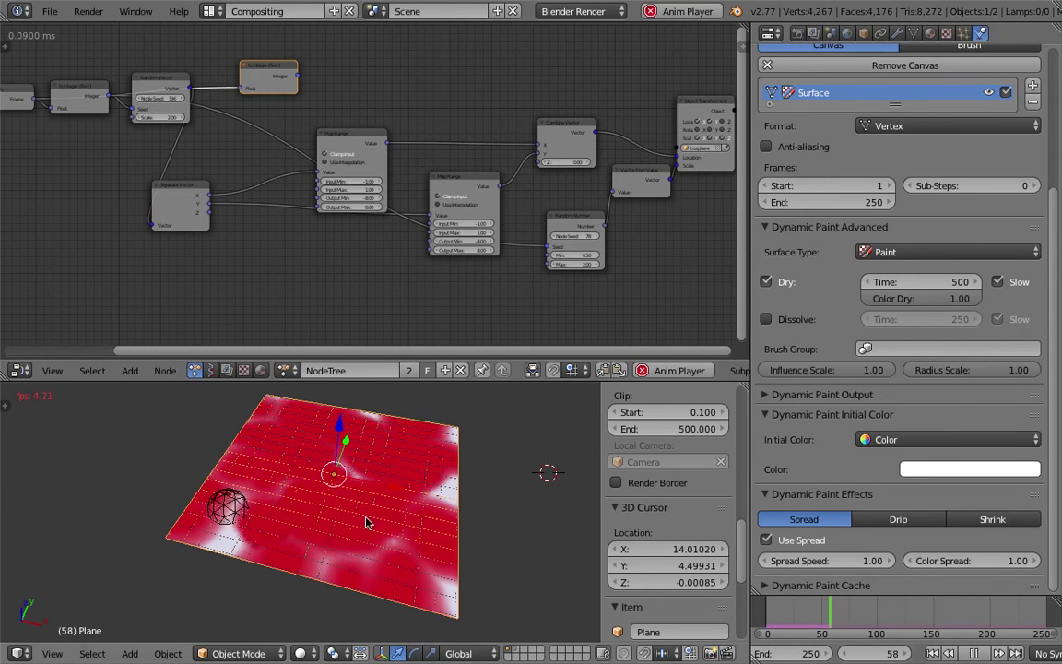
{"action": "middle_click_drag", "start_coordinate": [339, 508], "coordinate": [404, 490]}
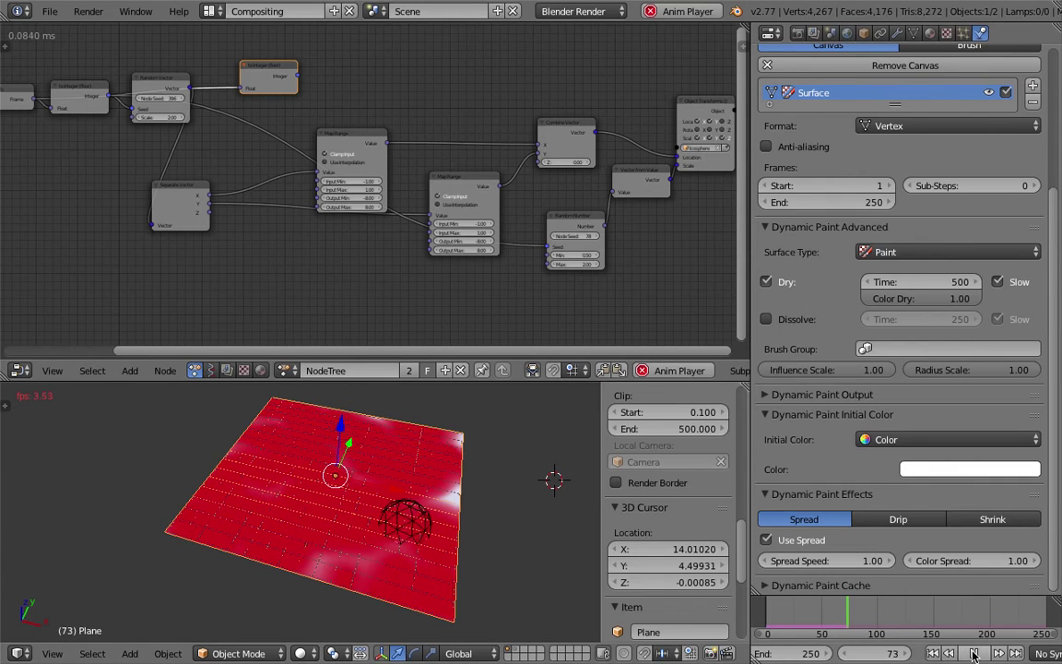
{"action": "key", "text": "alt+a"}
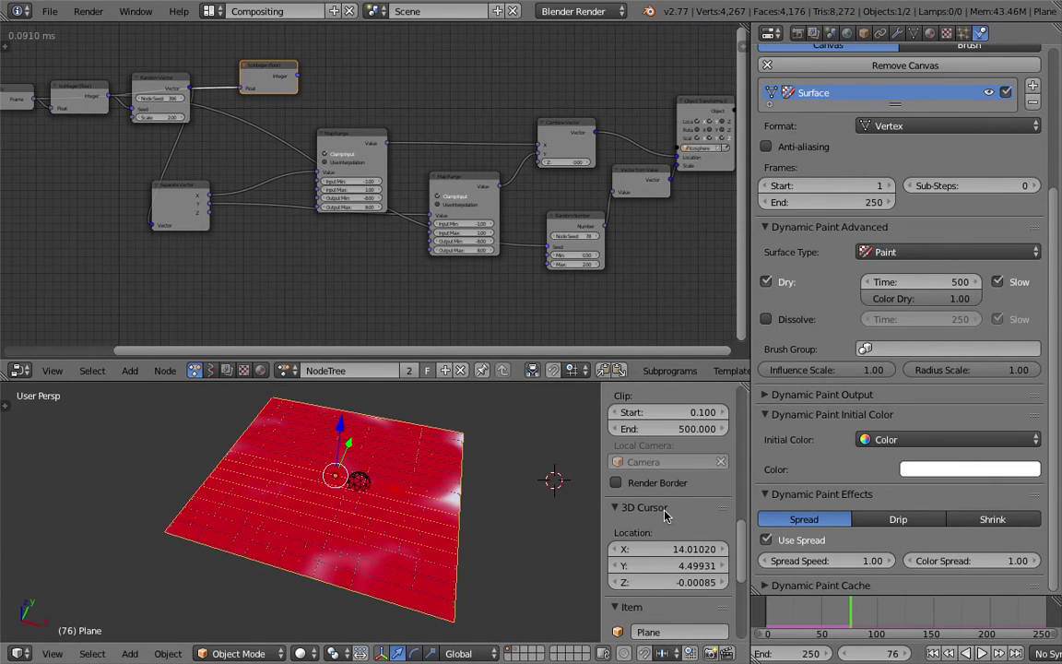
Show the canvas's Drip effect settings and look through its effector and force options
{"action": "left_click", "coordinate": [768, 538]}
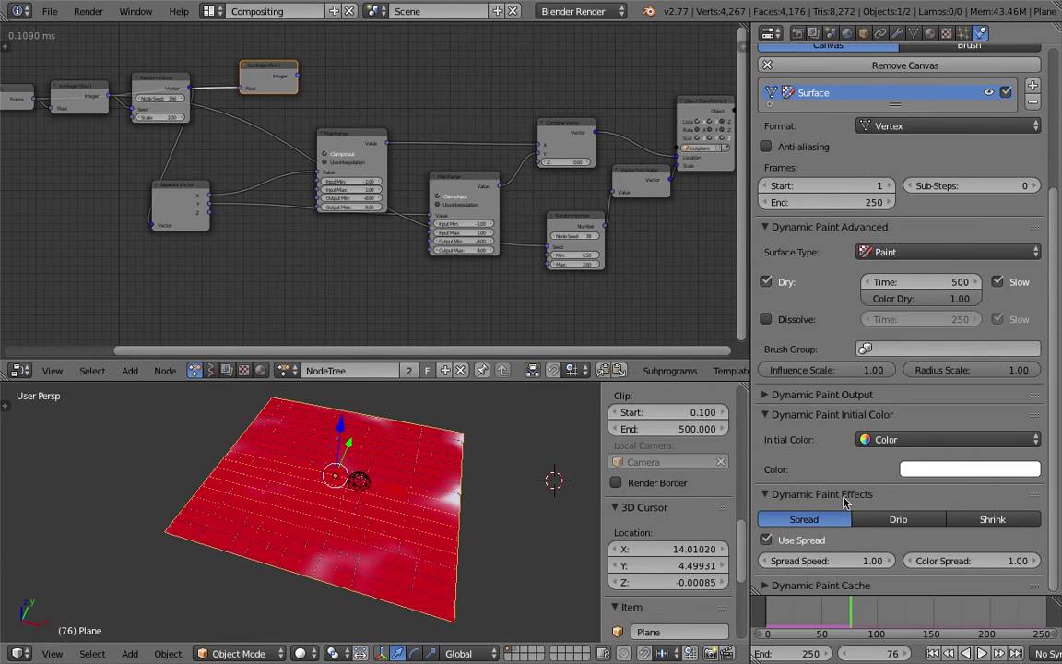
{"action": "mouse_move", "coordinate": [445, 486]}
{"action": "middle_mouse_down"}
{"action": "mouse_move", "coordinate": [290, 454]}
{"action": "mouse_move", "coordinate": [385, 494]}
{"action": "middle_mouse_up"}
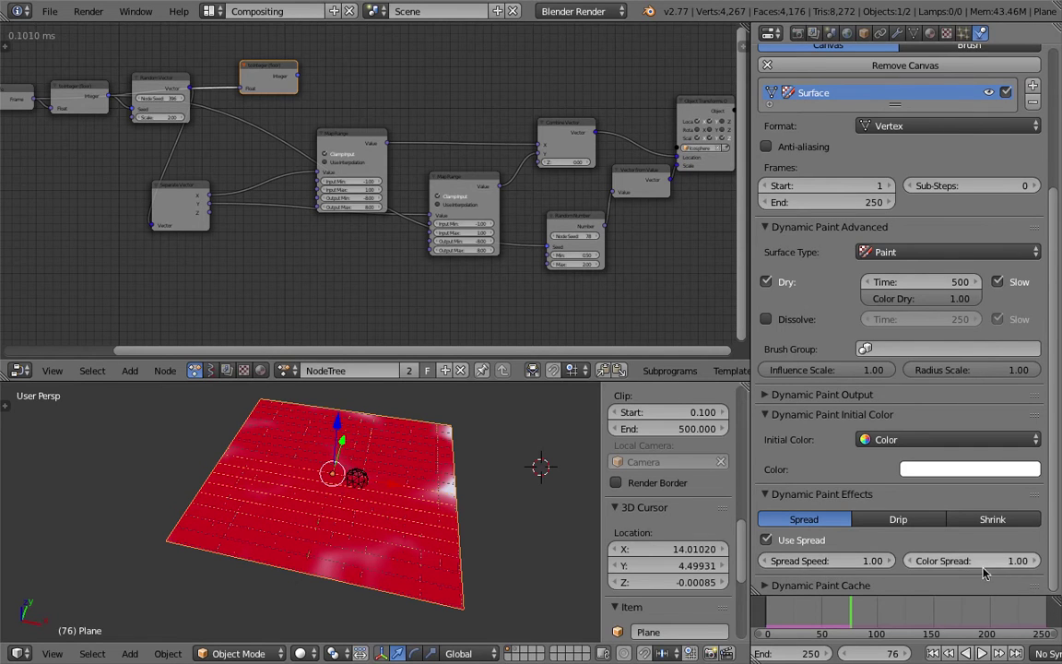
{"action": "left_click", "coordinate": [894, 522]}
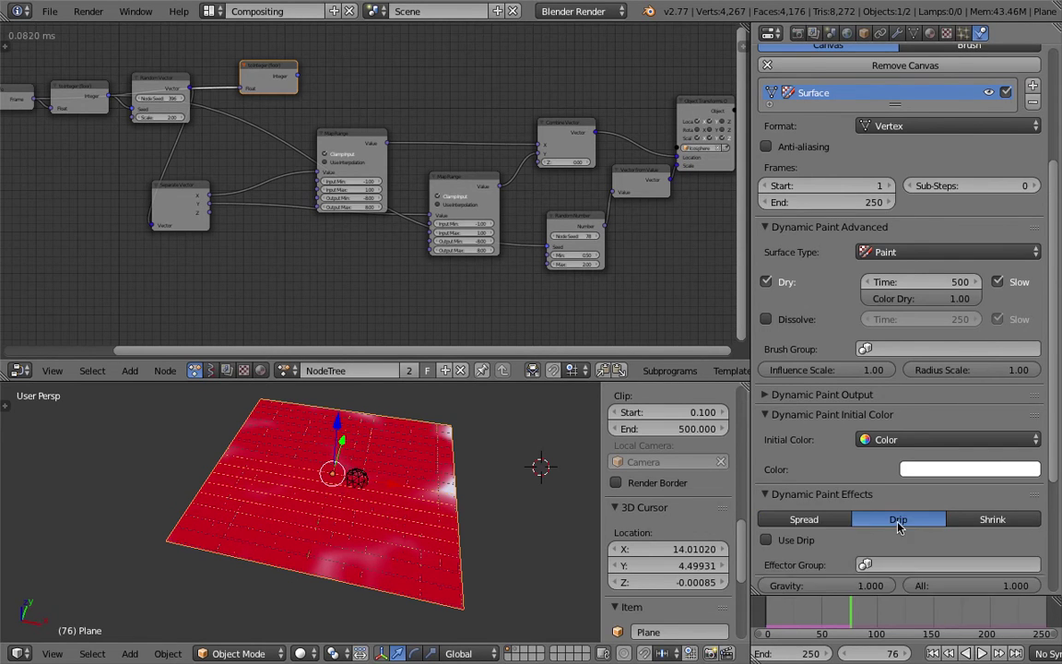
{"action": "scroll", "coordinate": [976, 519], "scroll_direction": "down", "scroll_amount": 2}
{"action": "middle_click_drag", "start_coordinate": [429, 474], "coordinate": [477, 511]}
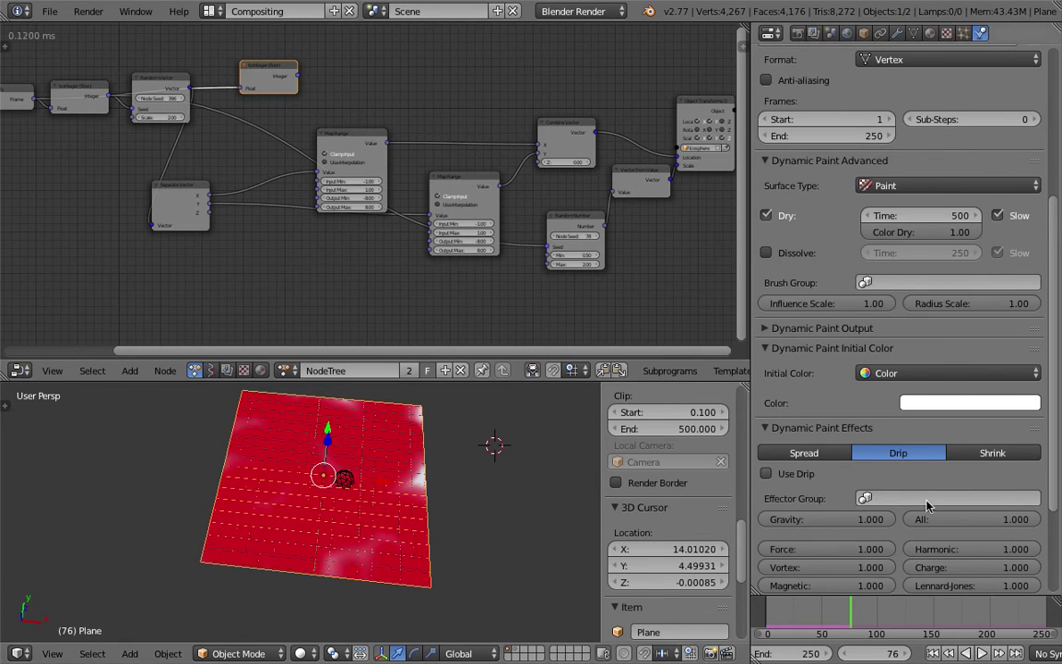
{"action": "scroll", "coordinate": [925, 503], "scroll_direction": "down", "scroll_amount": 2}
Replay the animation from frame 1, stop it, and inspect the spreading spots on the plane and the remaining Drip settings
{"action": "left_click", "coordinate": [934, 653]}
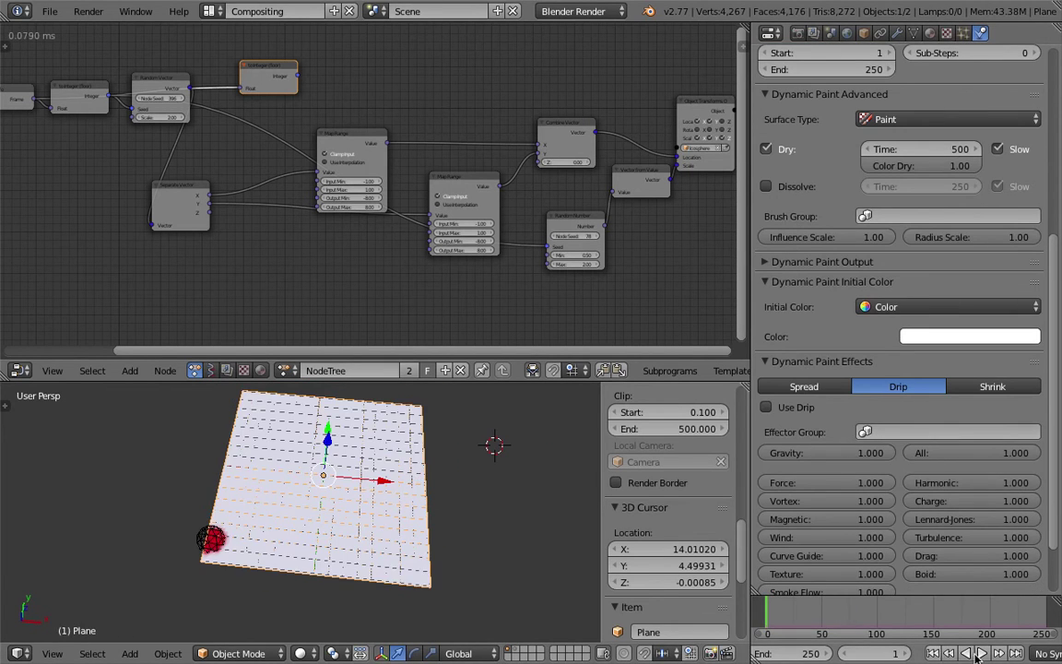
{"action": "left_click", "coordinate": [981, 653]}
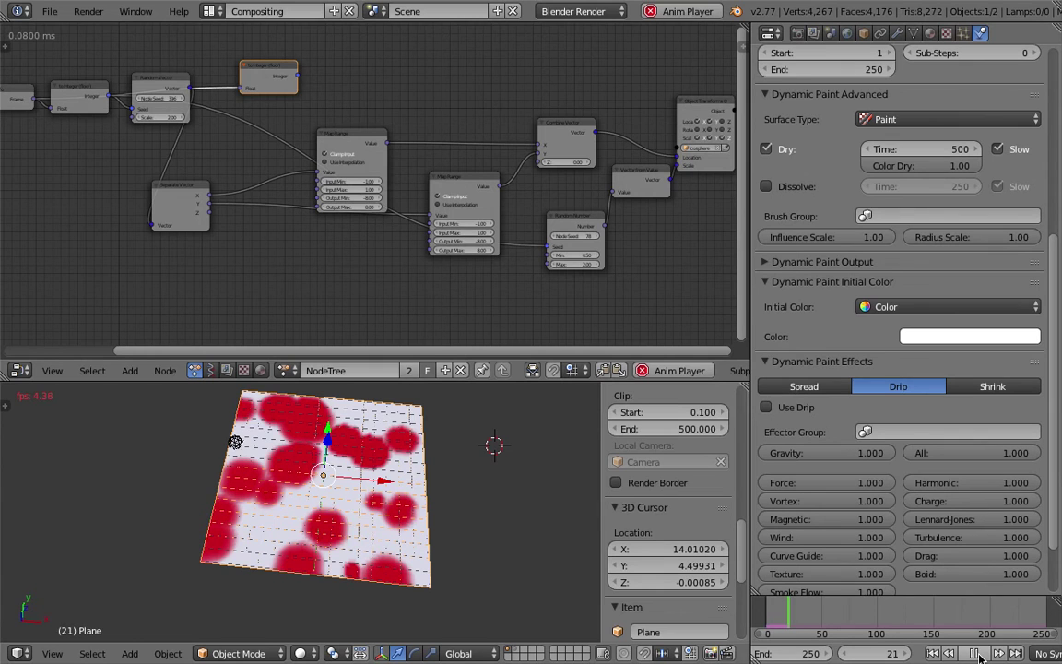
{"action": "key", "text": "alt+a"}
{"action": "middle_click_drag", "start_coordinate": [412, 519], "coordinate": [358, 487]}
{"action": "middle_click_drag", "start_coordinate": [427, 497], "coordinate": [556, 468]}
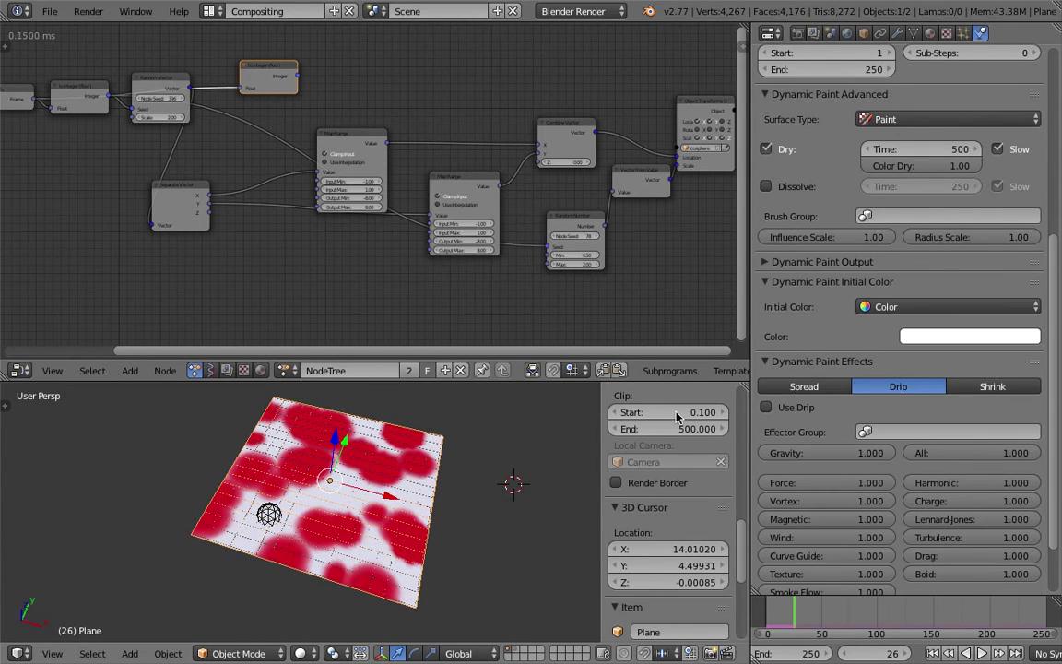
{"action": "scroll", "coordinate": [823, 396], "scroll_direction": "down", "scroll_amount": 3}
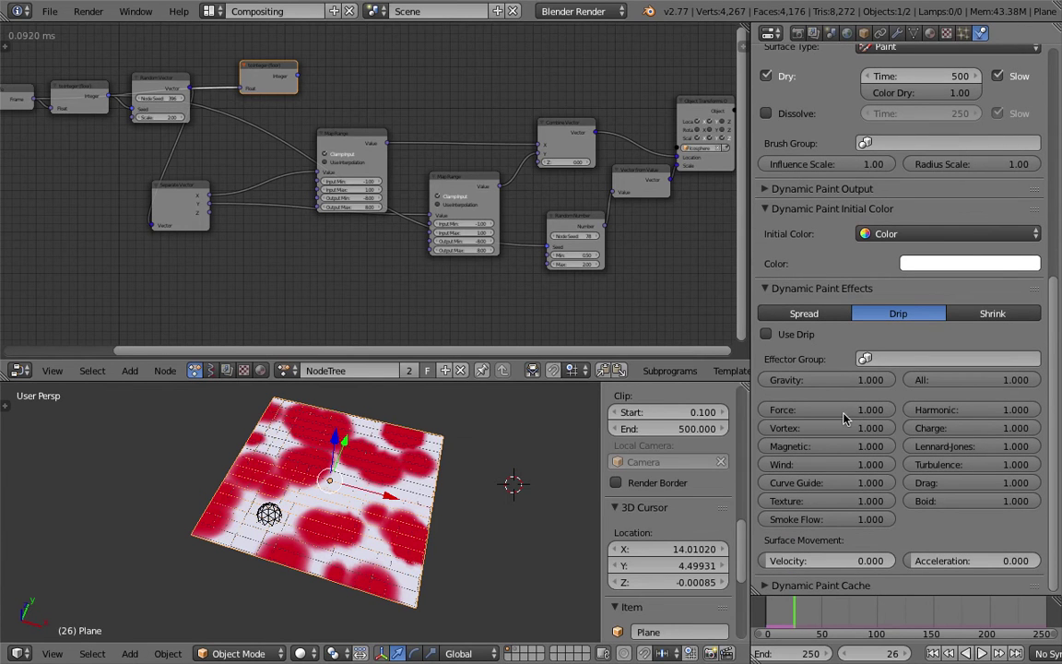
{"action": "mouse_move", "coordinate": [348, 441]}
{"action": "middle_mouse_down"}
{"action": "mouse_move", "coordinate": [385, 489]}
{"action": "mouse_move", "coordinate": [360, 494]}
{"action": "middle_mouse_up"}
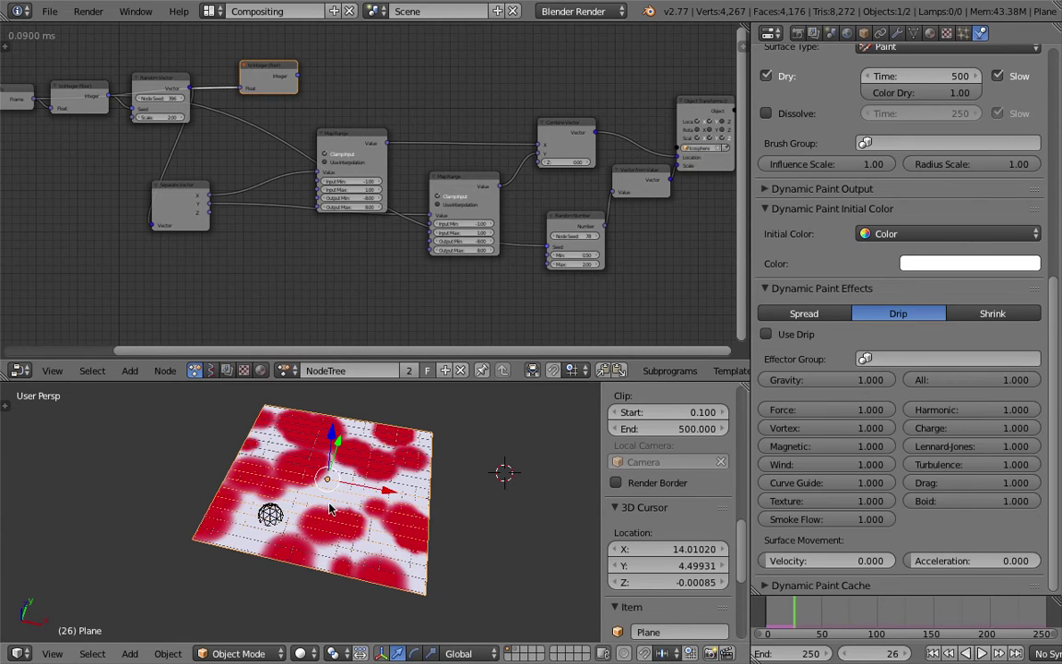
Show the canvas's Shrink effect settings and briefly play the animation from frame 1
{"action": "left_click", "coordinate": [983, 318]}
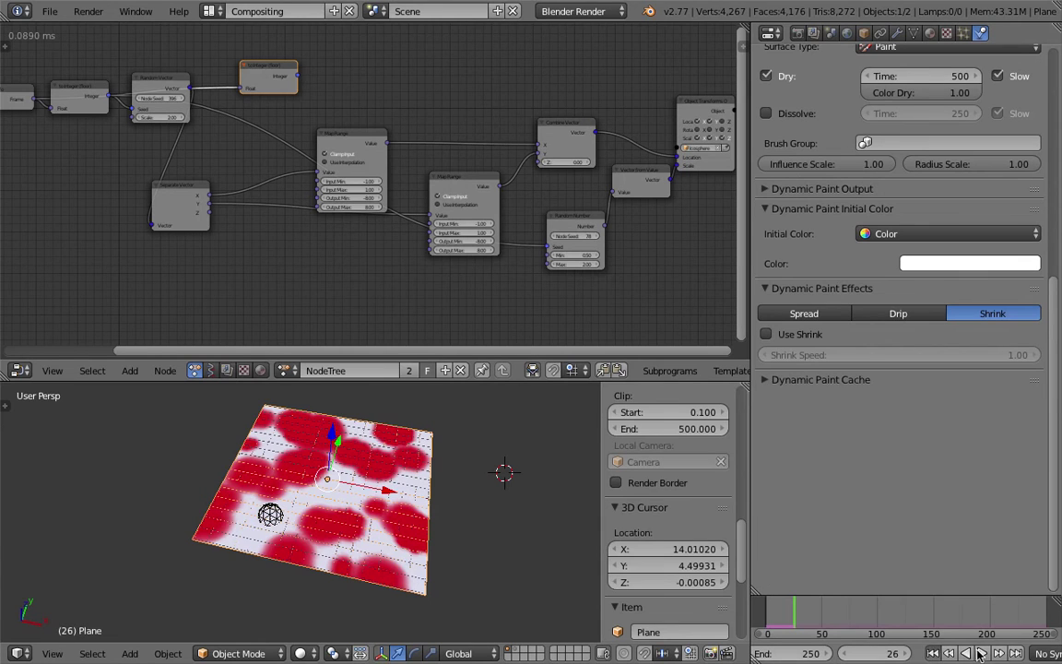
{"action": "left_click", "coordinate": [933, 653]}
{"action": "left_click", "coordinate": [983, 654]}
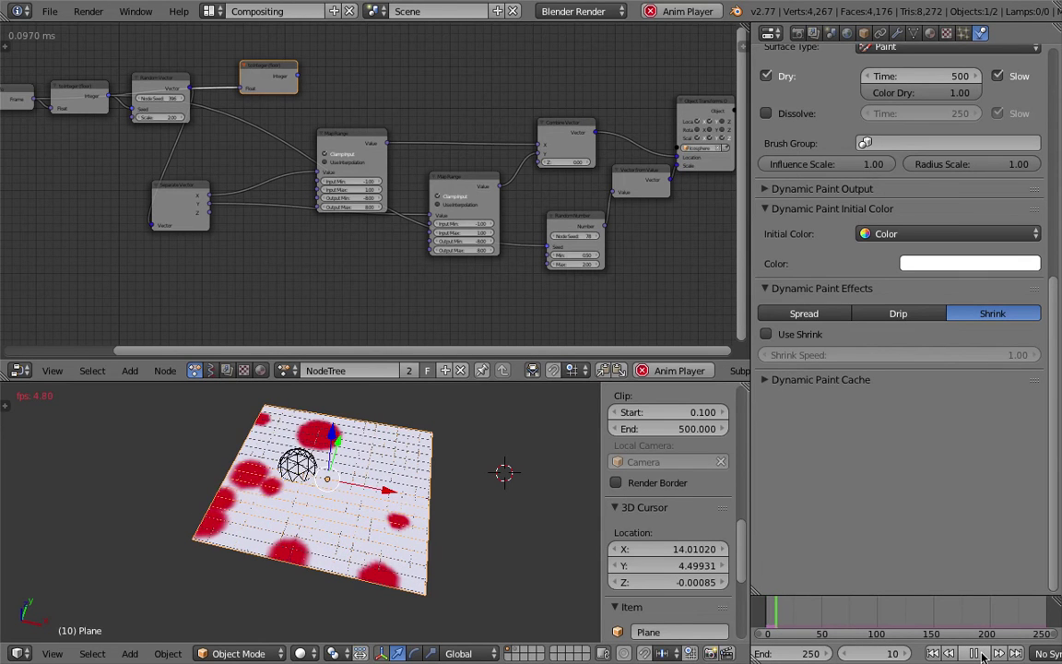
{"action": "left_click", "coordinate": [979, 654]}
Enable Use Shrink on the canvas and play the animation to check the effect on the spots, then stop it
{"action": "left_click", "coordinate": [798, 334]}
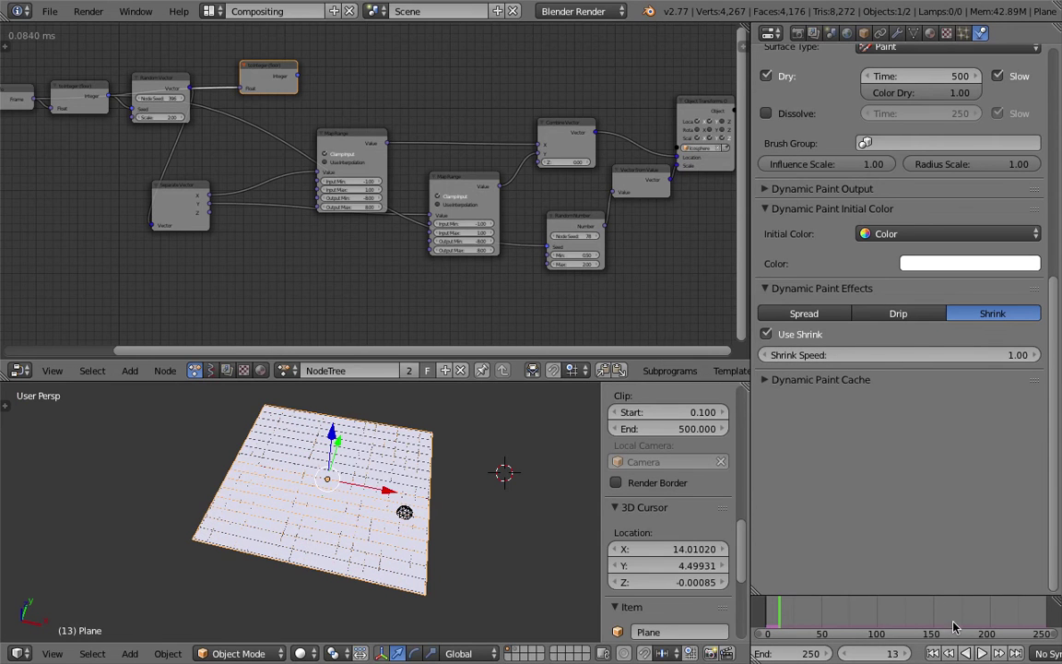
{"action": "left_click", "coordinate": [984, 654]}
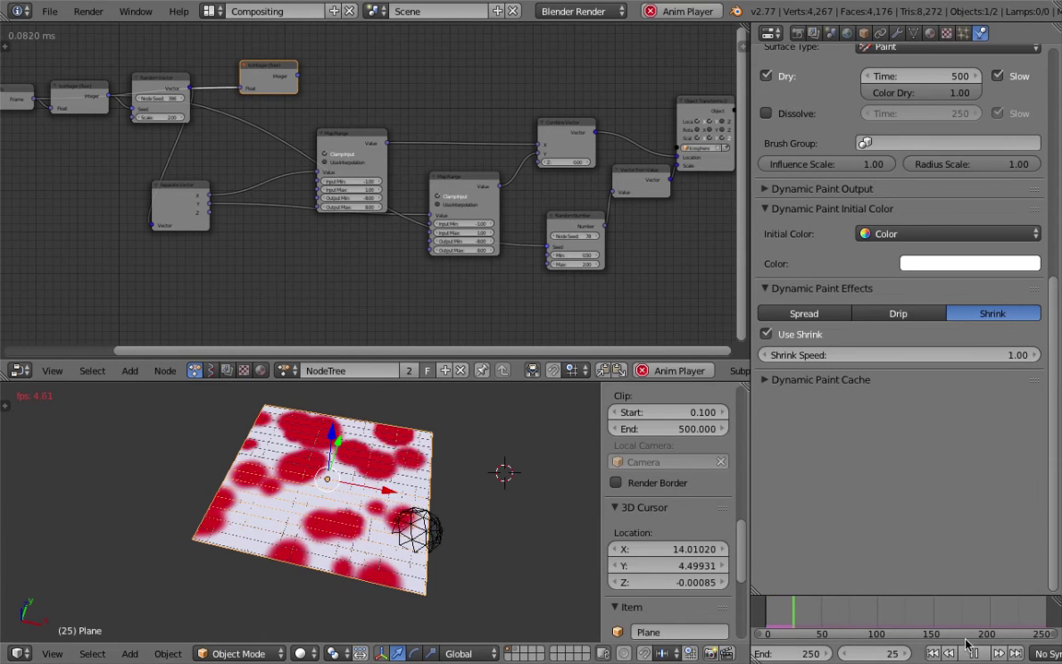
{"action": "key", "text": "alt+a"}
Return to the canvas's Spread effect settings and disable Use Spread
{"action": "left_click", "coordinate": [896, 313]}
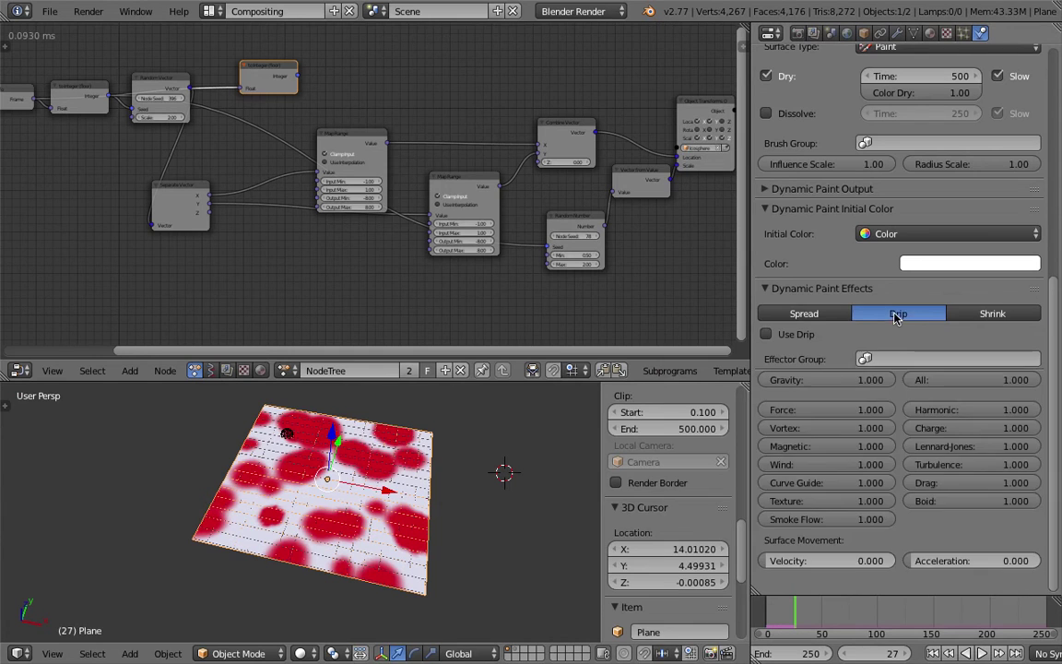
{"action": "left_click", "coordinate": [817, 315]}
{"action": "left_click", "coordinate": [784, 334]}
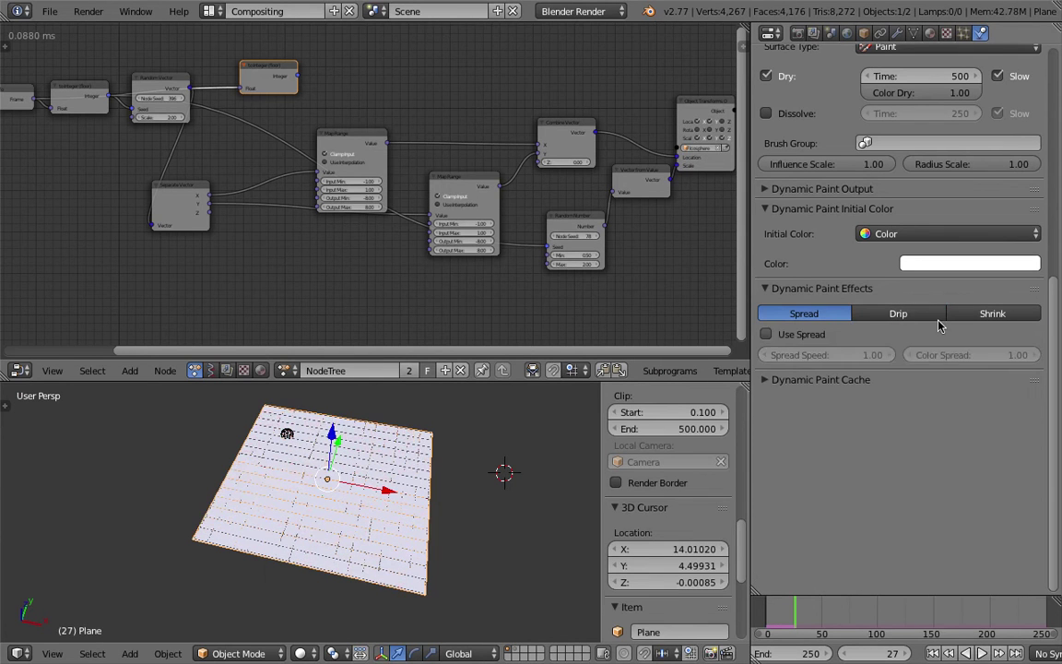
Show the canvas's Shrink effect settings, play the animation from frame 1 while examining the spots on the plane, and stop it
{"action": "left_click", "coordinate": [968, 314]}
{"action": "left_click", "coordinate": [933, 653]}
{"action": "left_click", "coordinate": [983, 654]}
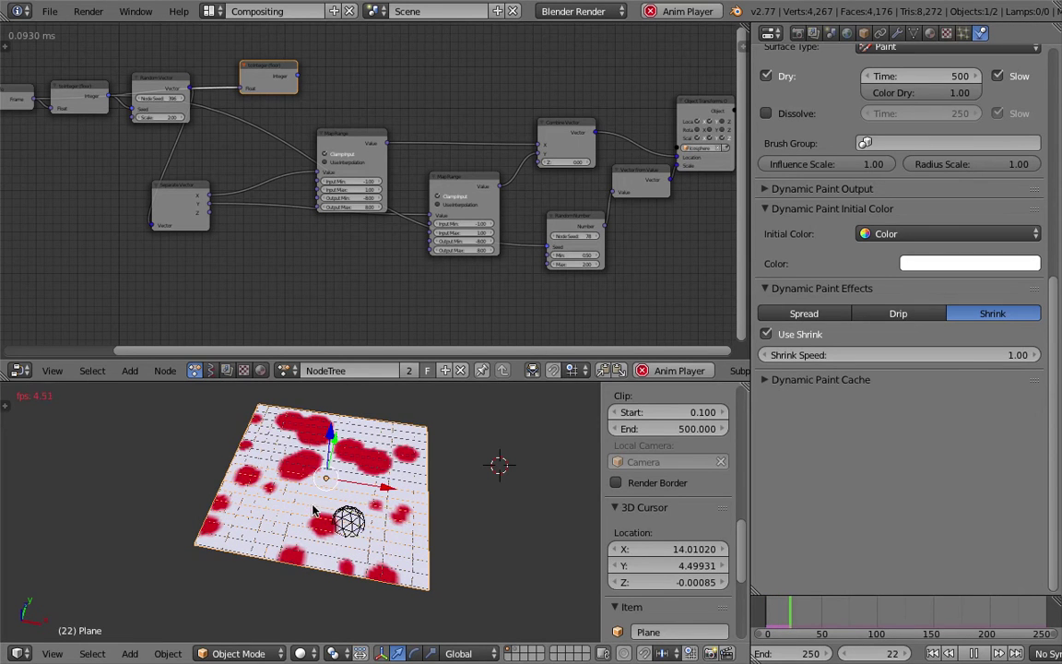
{"action": "middle_click_drag", "start_coordinate": [406, 516], "coordinate": [414, 516]}
{"action": "scroll", "coordinate": [412, 515], "scroll_direction": "up", "scroll_amount": 2}
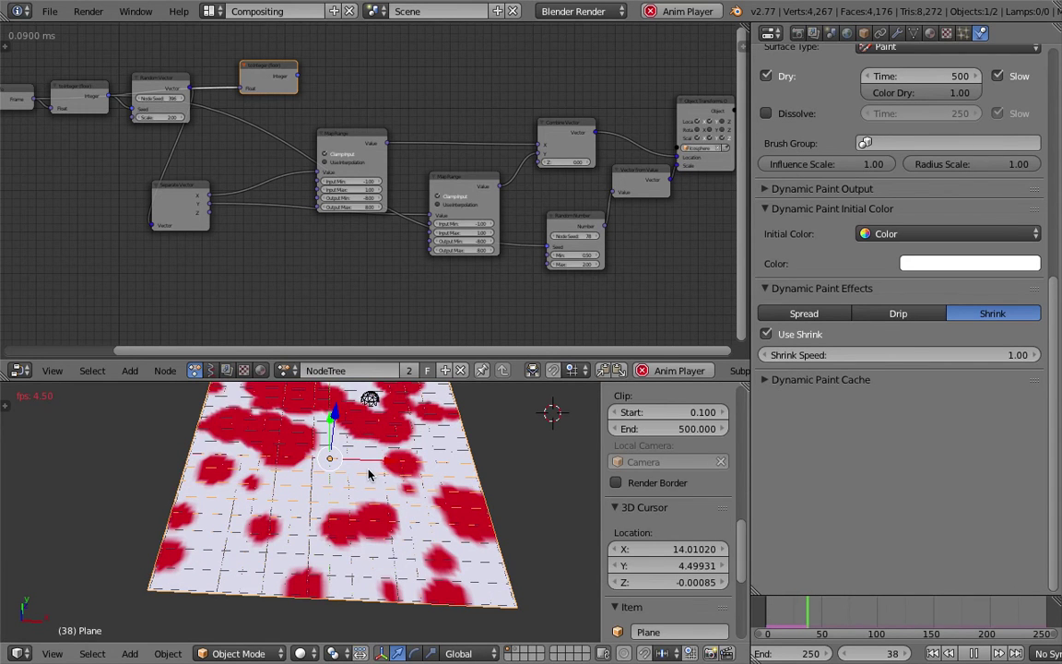
{"action": "middle_click_drag", "start_coordinate": [369, 475], "coordinate": [403, 555]}
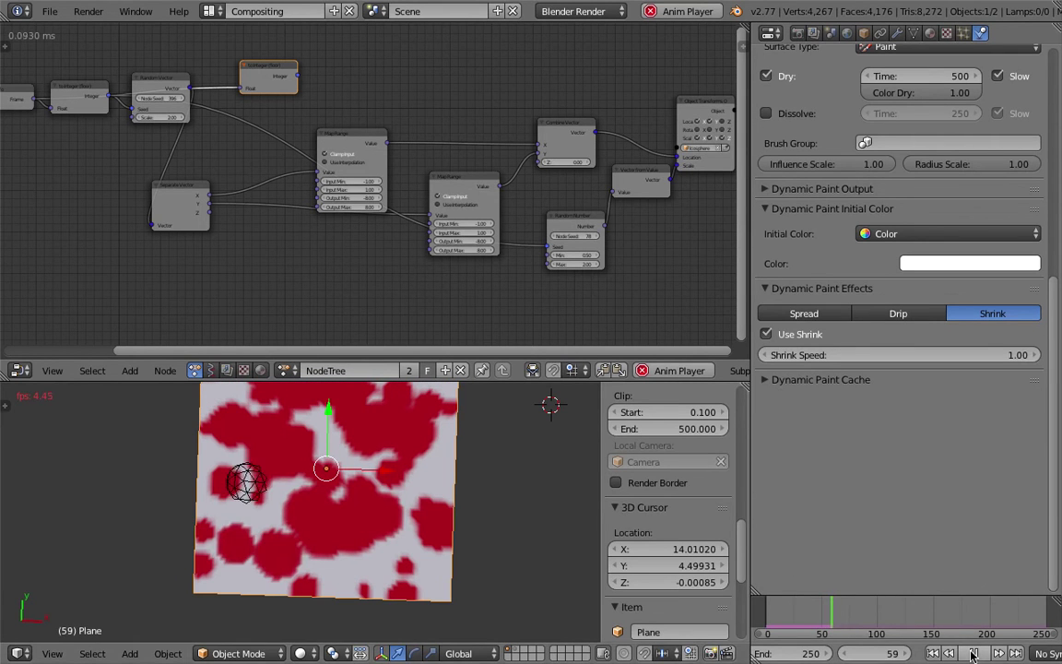
{"action": "left_click", "coordinate": [973, 655]}
{"action": "mouse_move", "coordinate": [360, 506]}
{"action": "middle_mouse_down"}
{"action": "mouse_move", "coordinate": [308, 471]}
{"action": "mouse_move", "coordinate": [267, 419]}
{"action": "mouse_move", "coordinate": [305, 452]}
{"action": "mouse_move", "coordinate": [359, 464]}
{"action": "middle_mouse_up"}
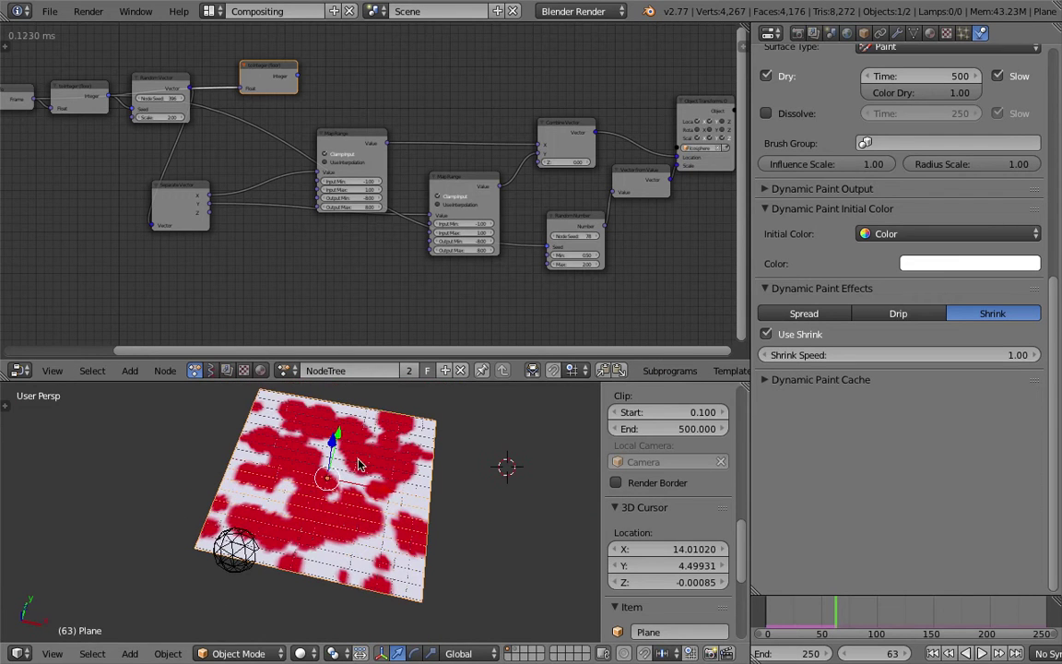
Show the plane's modifiers and compare its subdivided mesh in wireframe and solid display
{"action": "scroll", "coordinate": [1058, 417], "scroll_direction": "up", "scroll_amount": 5}
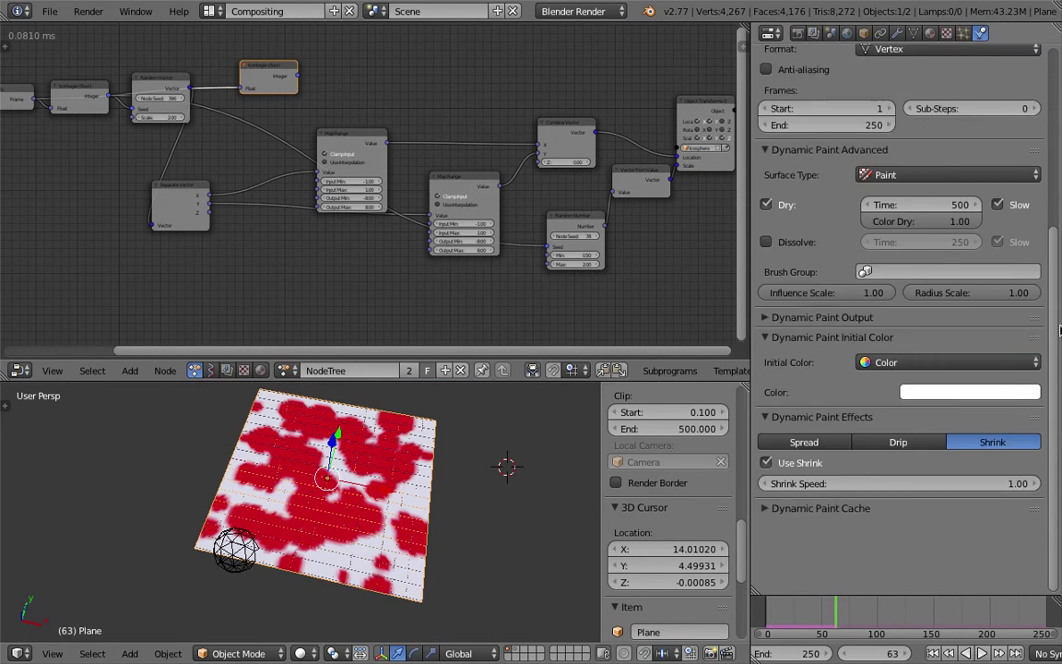
{"action": "left_click", "coordinate": [897, 33]}
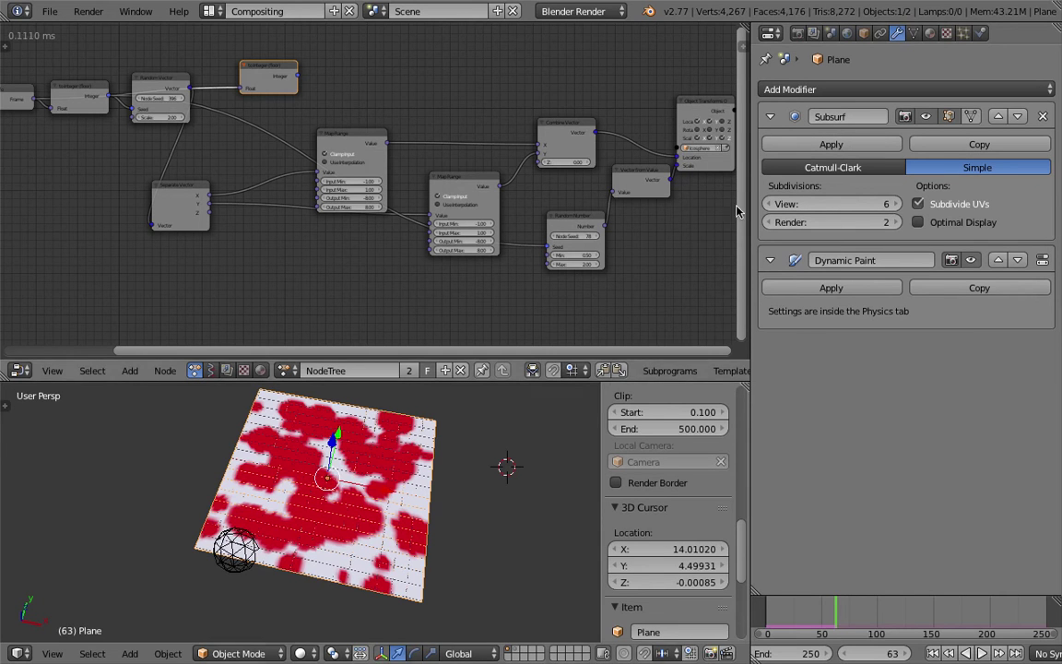
{"action": "key", "text": "z"}
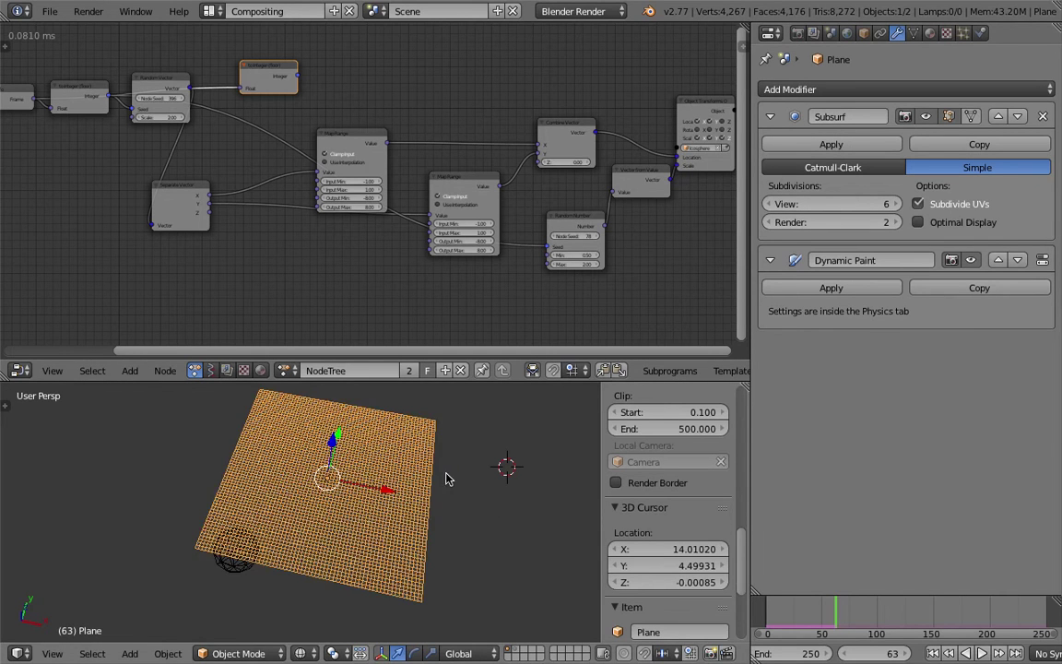
{"action": "key", "text": "z"}
{"action": "key", "text": "z"}
{"action": "scroll", "coordinate": [398, 555], "scroll_direction": "up", "scroll_amount": 3}
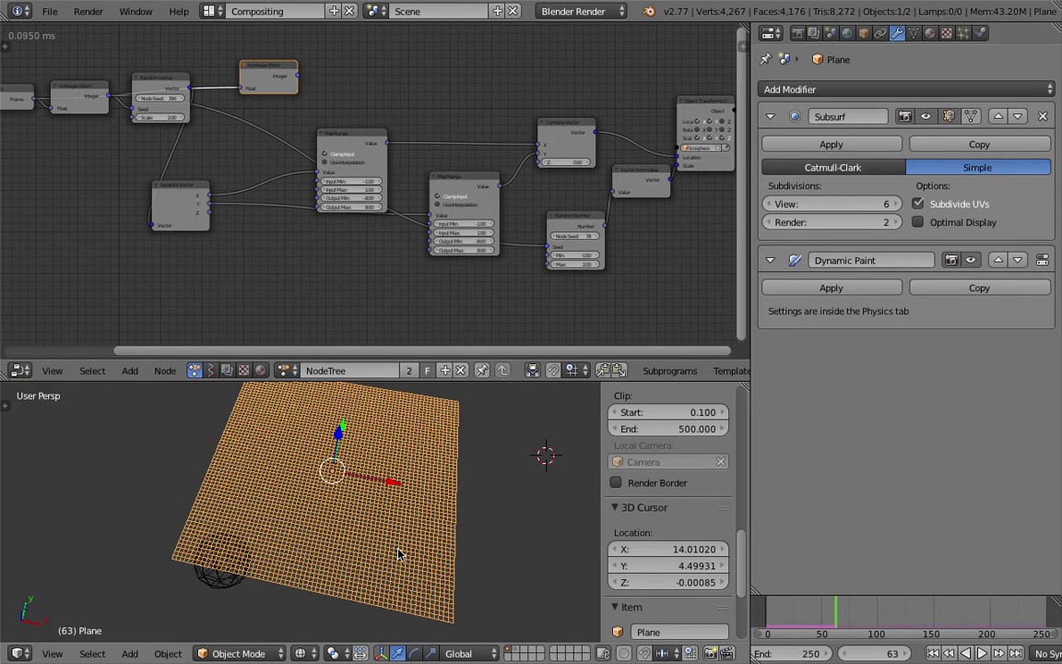
{"action": "scroll", "coordinate": [388, 498], "scroll_direction": "down", "scroll_amount": 2}
{"action": "scroll", "coordinate": [391, 496], "scroll_direction": "up", "scroll_amount": 1}
{"action": "key", "text": "z"}
{"action": "scroll", "coordinate": [391, 496], "scroll_direction": "down", "scroll_amount": 2}
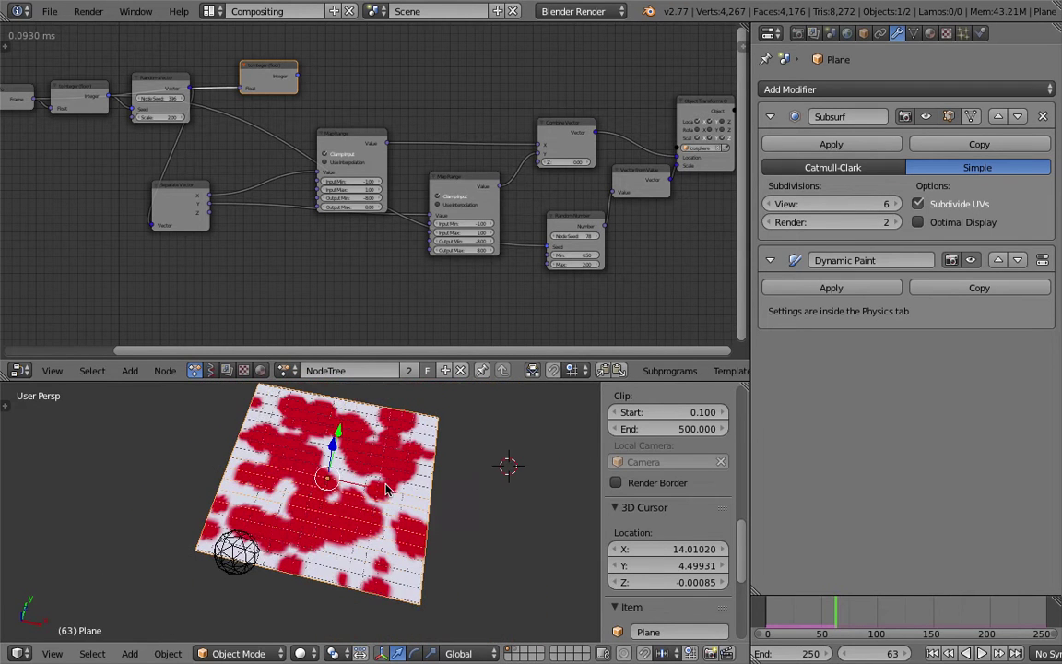
Return to the plane's physics settings, save the file, and save a copy under the next incremented number after AN_Stamping_Basic_001.blend
{"action": "left_click", "coordinate": [980, 33]}
{"action": "middle_click_drag", "start_coordinate": [232, 436], "coordinate": [283, 506]}
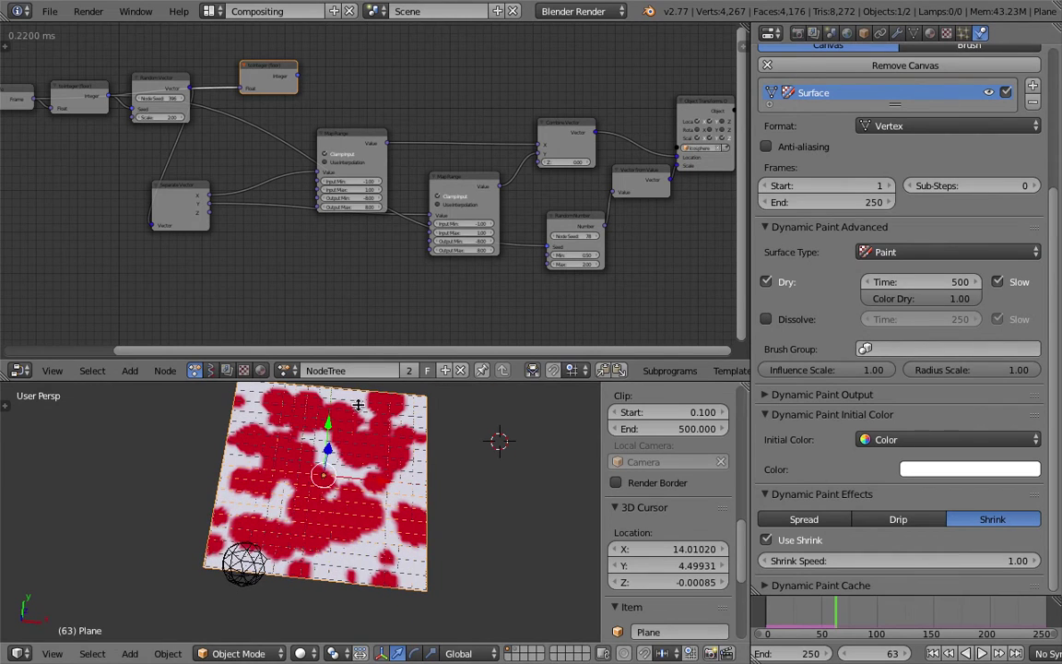
{"action": "left_click", "coordinate": [50, 11]}
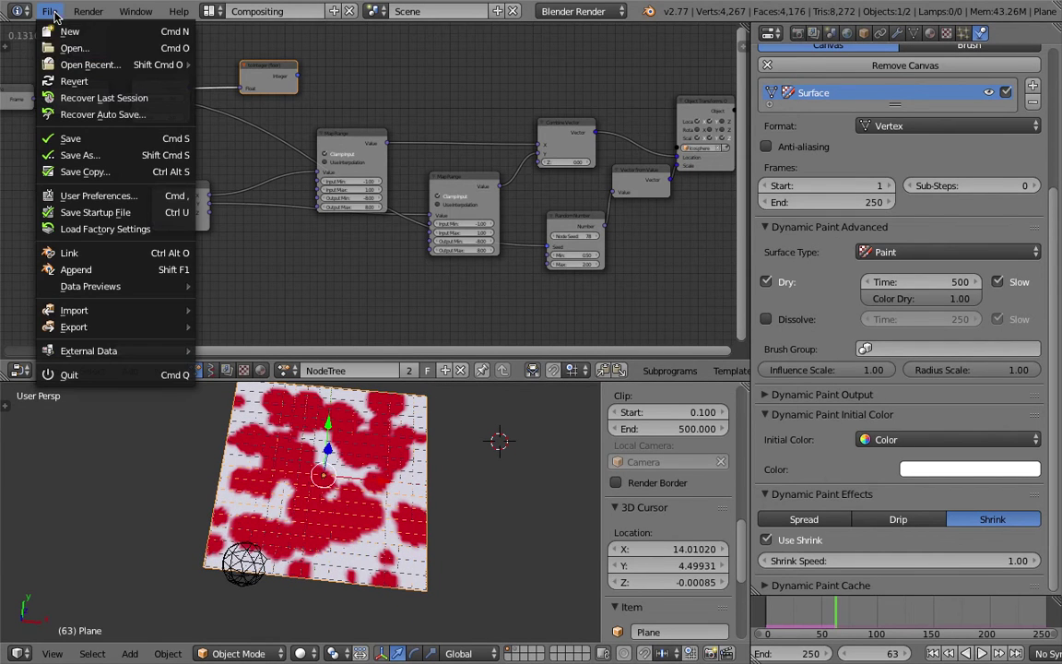
{"action": "left_click", "coordinate": [87, 139]}
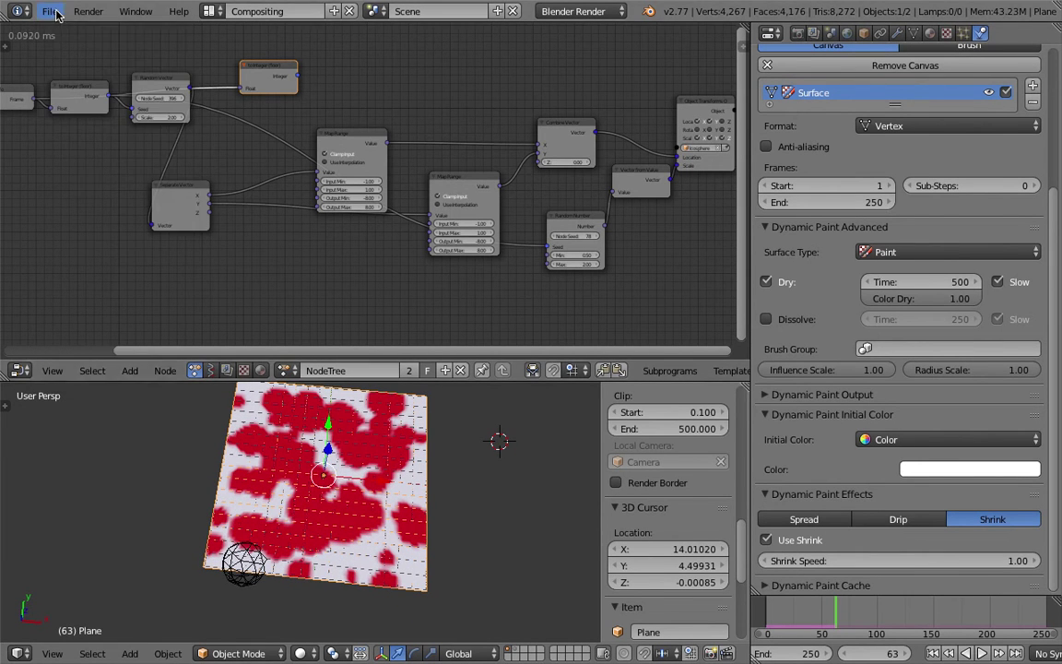
{"action": "left_click", "coordinate": [50, 11]}
{"action": "left_click", "coordinate": [88, 155]}
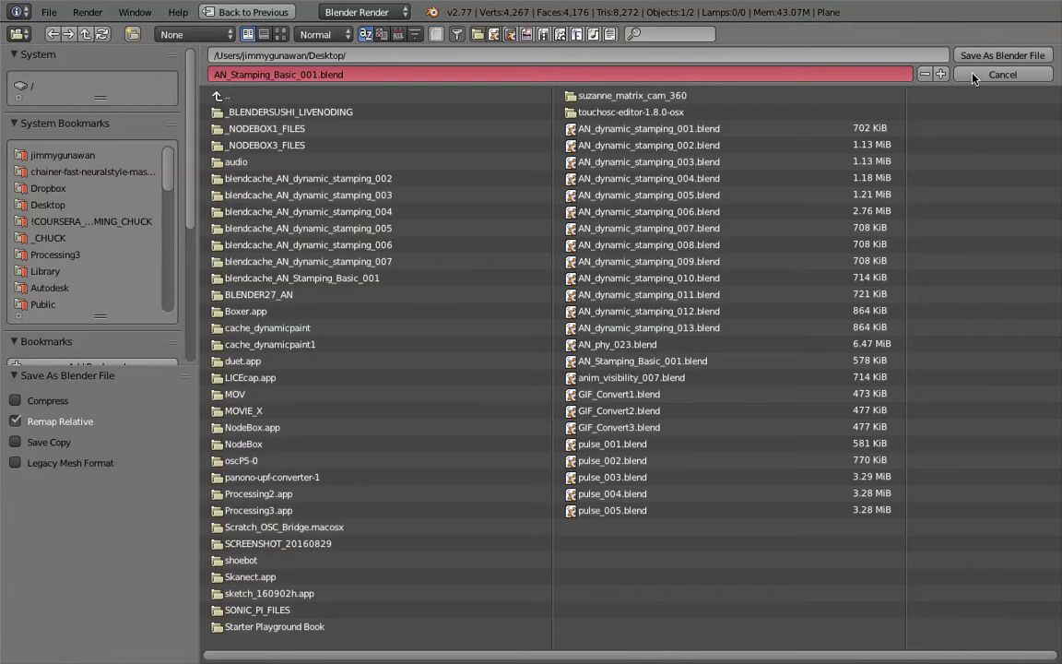
{"action": "left_click", "coordinate": [941, 74]}
{"action": "left_click", "coordinate": [984, 56]}
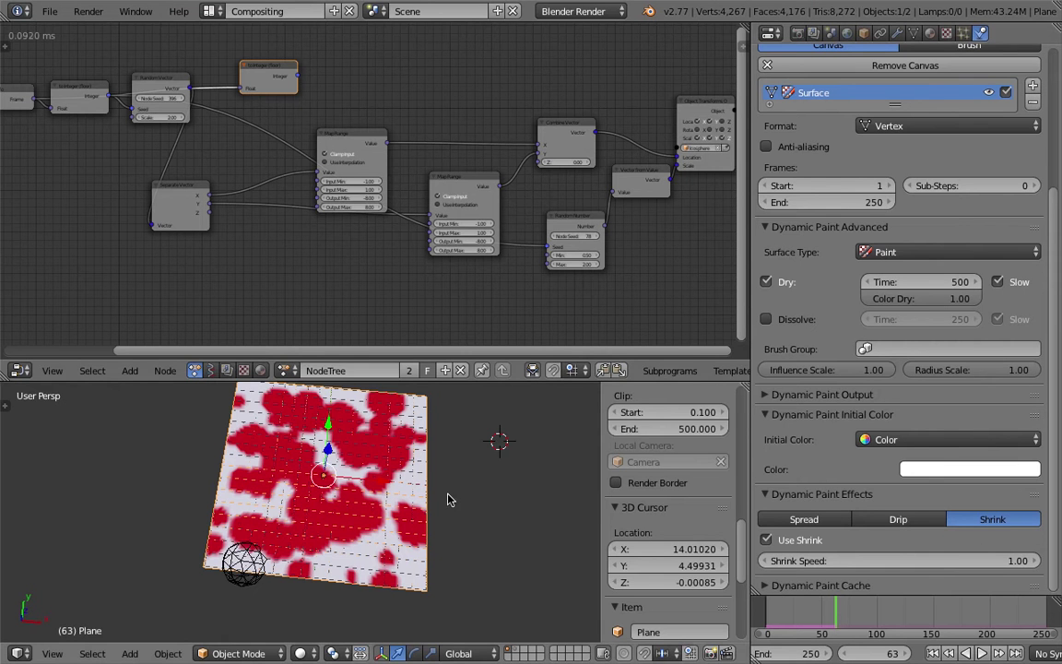
Expand the canvas's Dynamic Paint Output settings and review the paintmap and wetmap layers and the surface options
{"action": "left_click", "coordinate": [467, 449]}
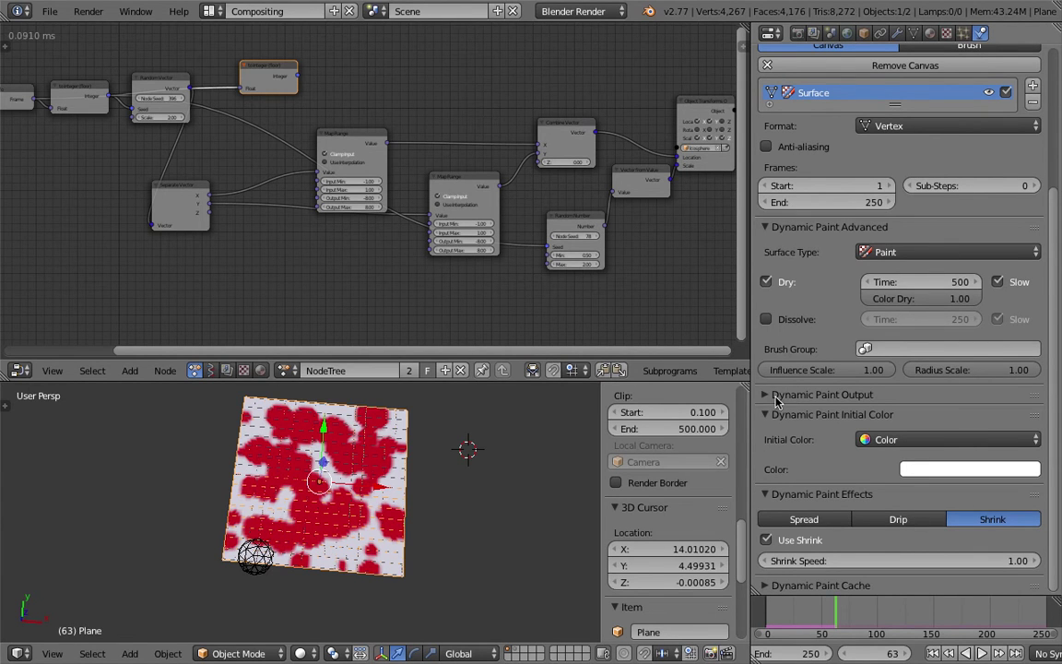
{"action": "left_click", "coordinate": [849, 394]}
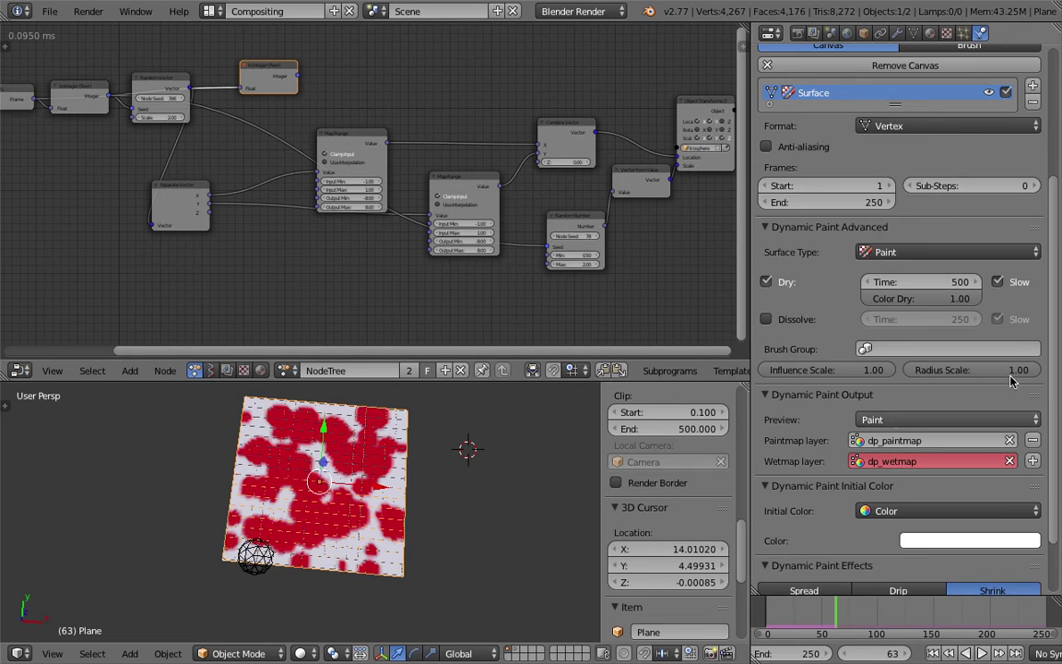
{"action": "scroll", "coordinate": [1058, 342], "scroll_direction": "up", "scroll_amount": 1}
{"action": "scroll", "coordinate": [1058, 341], "scroll_direction": "up", "scroll_amount": 4}
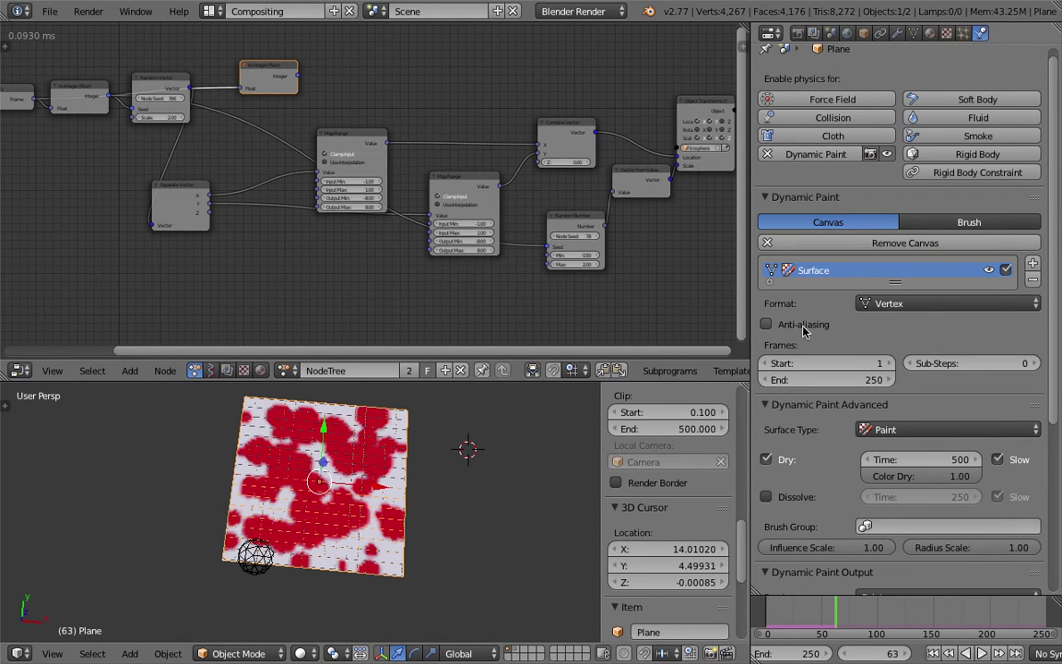
Enable anti-aliasing on the canvas surface and set its format to Image Sequence
{"action": "left_click", "coordinate": [804, 329]}
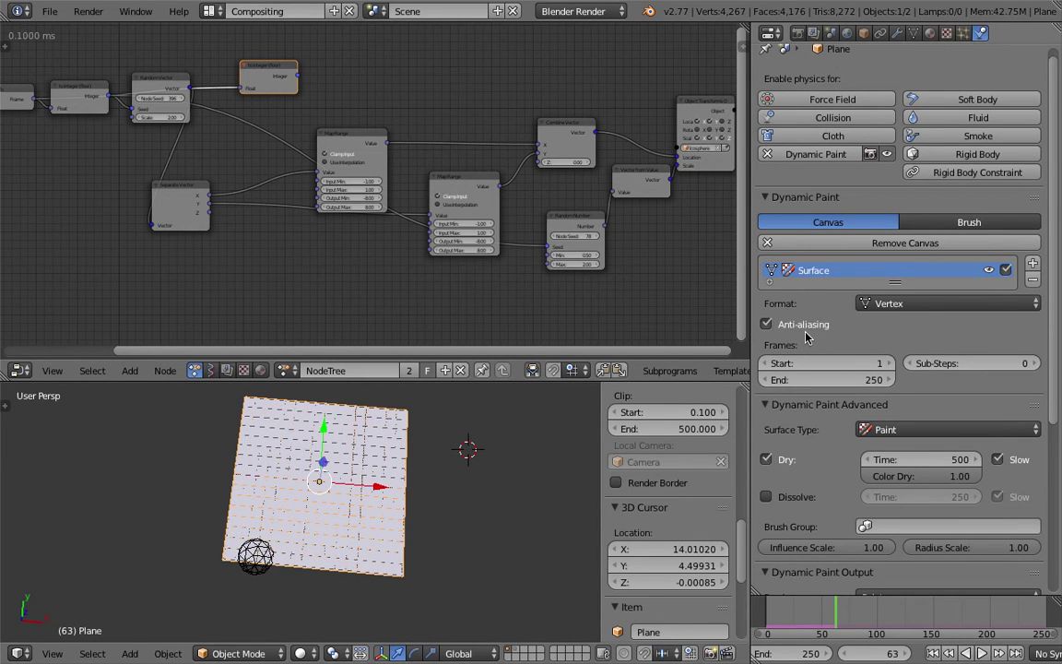
{"action": "left_click", "coordinate": [884, 306]}
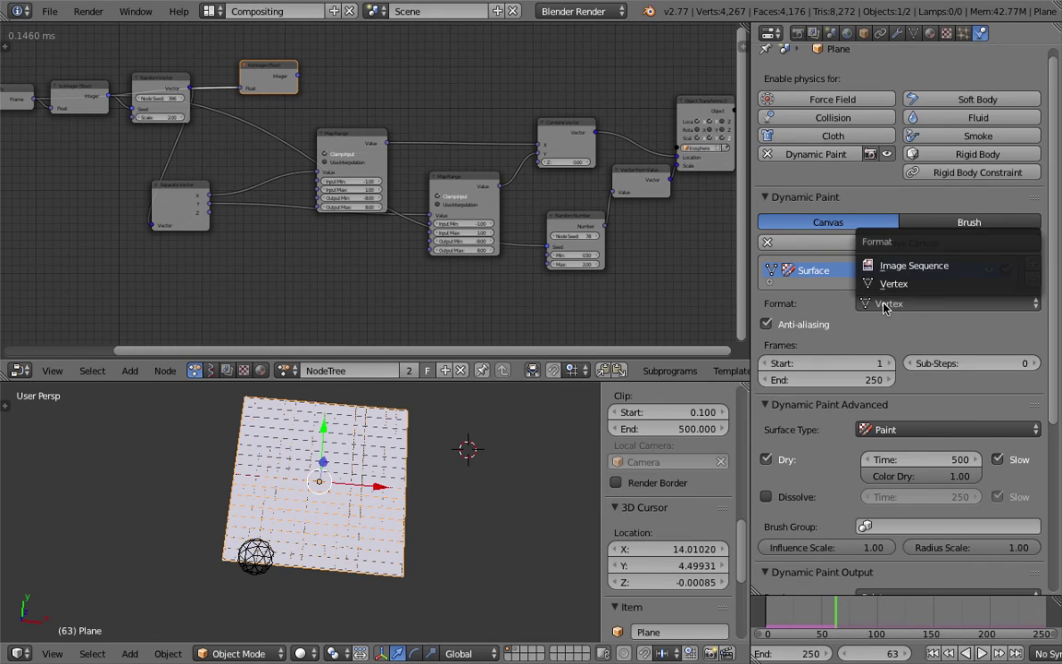
{"action": "left_click", "coordinate": [937, 267]}
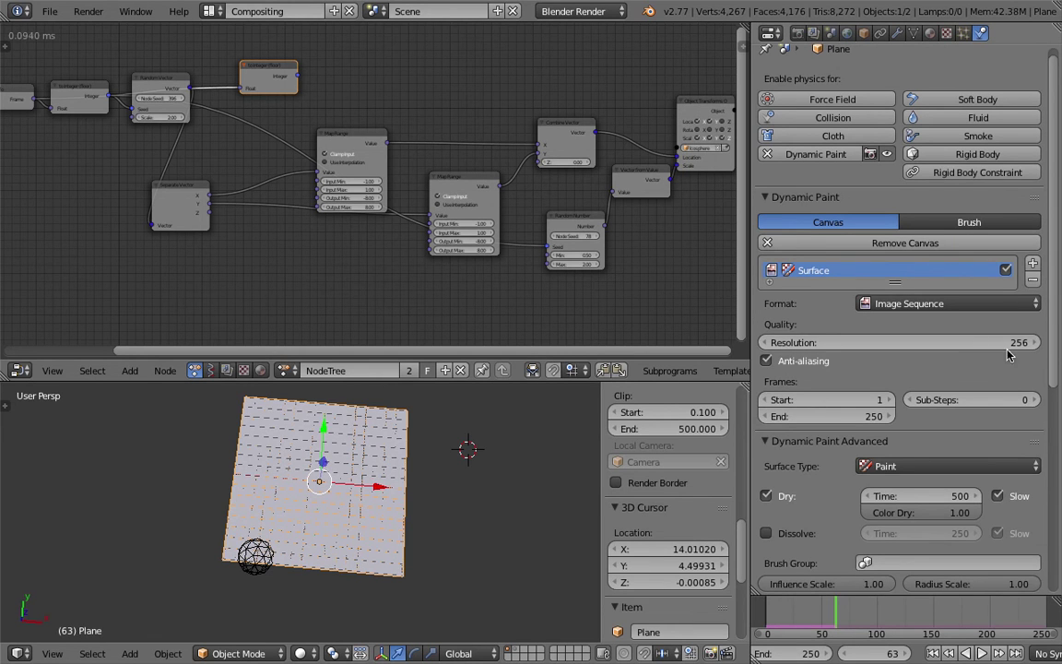
Set the image sequence surface's resolution to 1024
{"action": "left_click", "coordinate": [923, 343]}
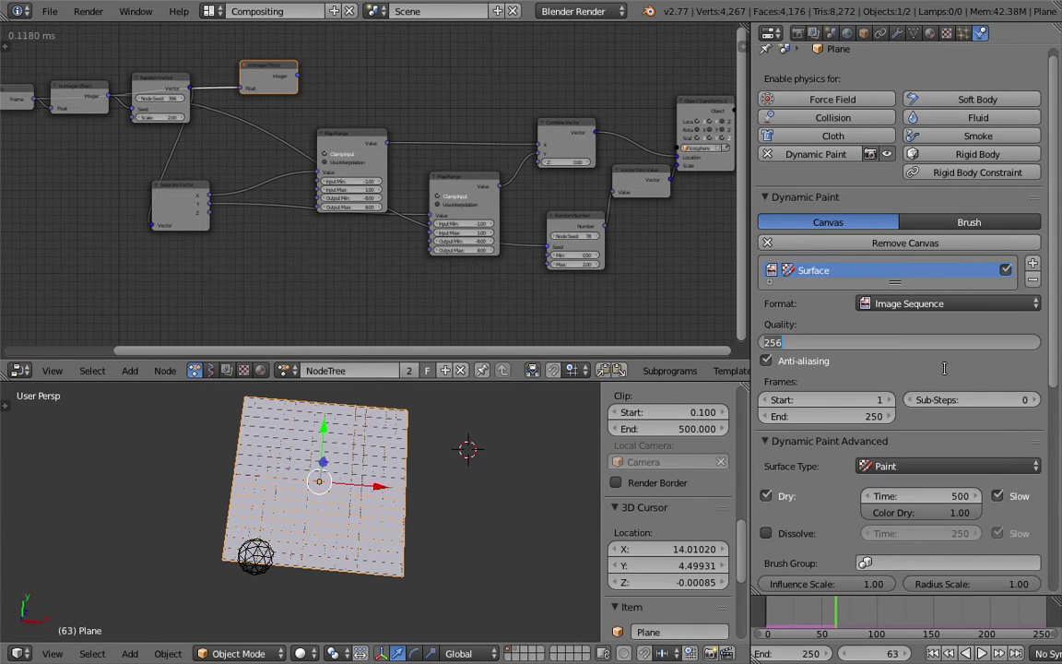
{"action": "type", "text": "1024"}
{"action": "key", "text": "Return"}
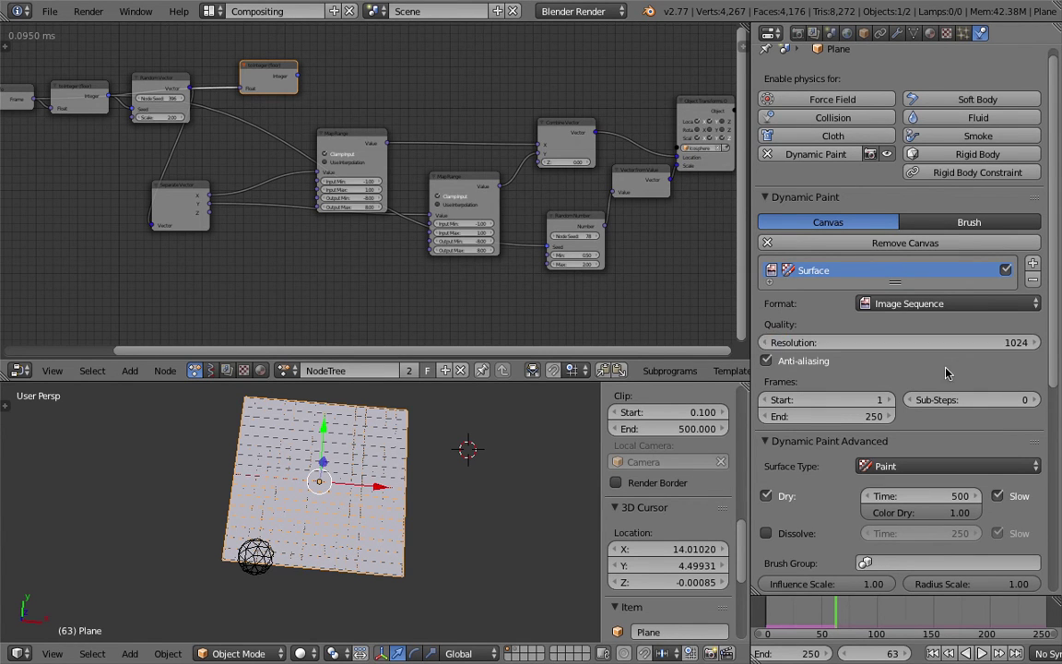
Set the image sequence surface's resolution to 400
{"action": "left_click", "coordinate": [1000, 343]}
{"action": "type", "text": "400"}
{"action": "key", "text": "Return"}
{"action": "middle_click_drag", "start_coordinate": [611, 432], "coordinate": [647, 495]}
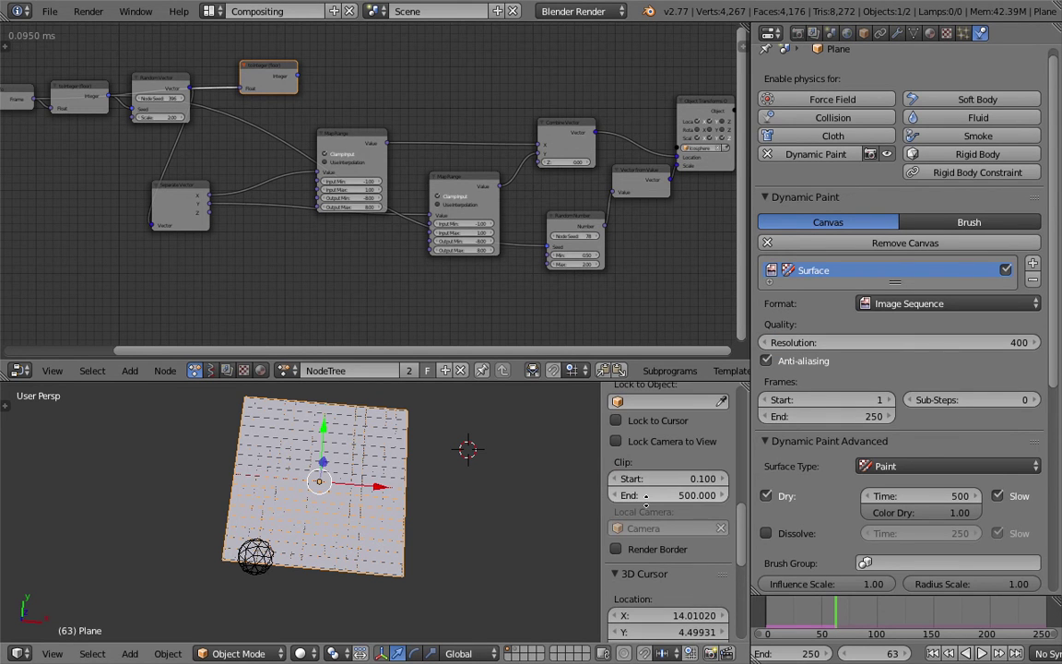
{"action": "middle_click_drag", "start_coordinate": [457, 459], "coordinate": [465, 460]}
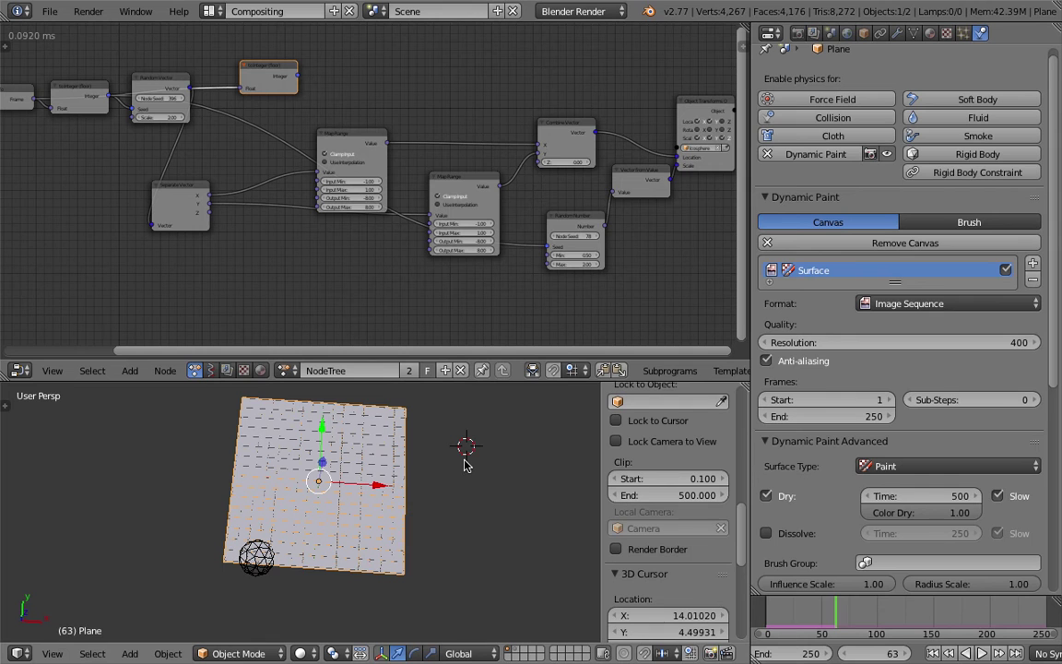
{"action": "left_click", "coordinate": [473, 459]}
{"action": "middle_click_drag", "start_coordinate": [401, 507], "coordinate": [425, 496]}
{"action": "scroll", "coordinate": [362, 496], "scroll_direction": "up", "scroll_amount": 2}
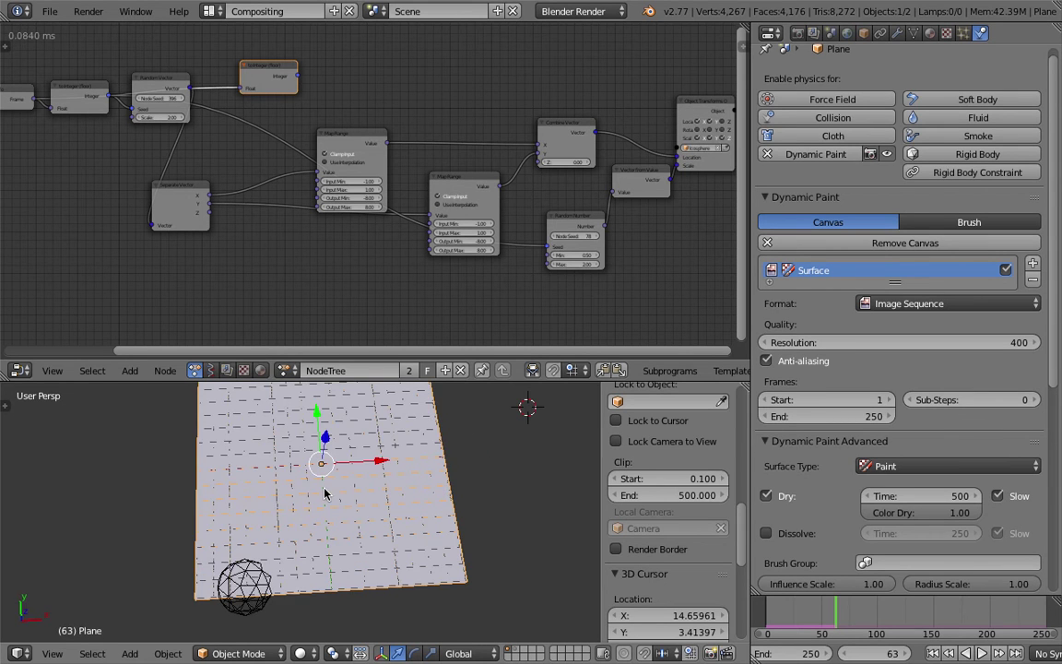
{"action": "mouse_move", "coordinate": [363, 466]}
{"action": "middle_mouse_down"}
{"action": "mouse_move", "coordinate": [351, 481]}
{"action": "mouse_move", "coordinate": [378, 483]}
{"action": "middle_mouse_up"}
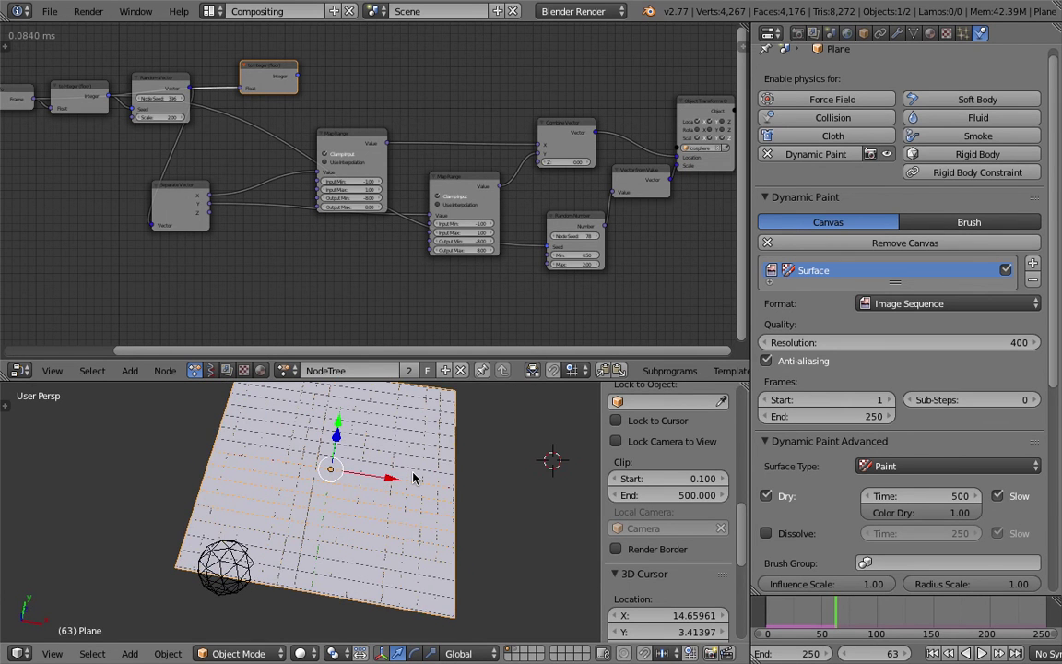
{"action": "mouse_move", "coordinate": [413, 477]}
{"action": "middle_mouse_down"}
{"action": "mouse_move", "coordinate": [427, 491]}
{"action": "mouse_move", "coordinate": [389, 498]}
{"action": "mouse_move", "coordinate": [403, 461]}
{"action": "middle_mouse_up"}
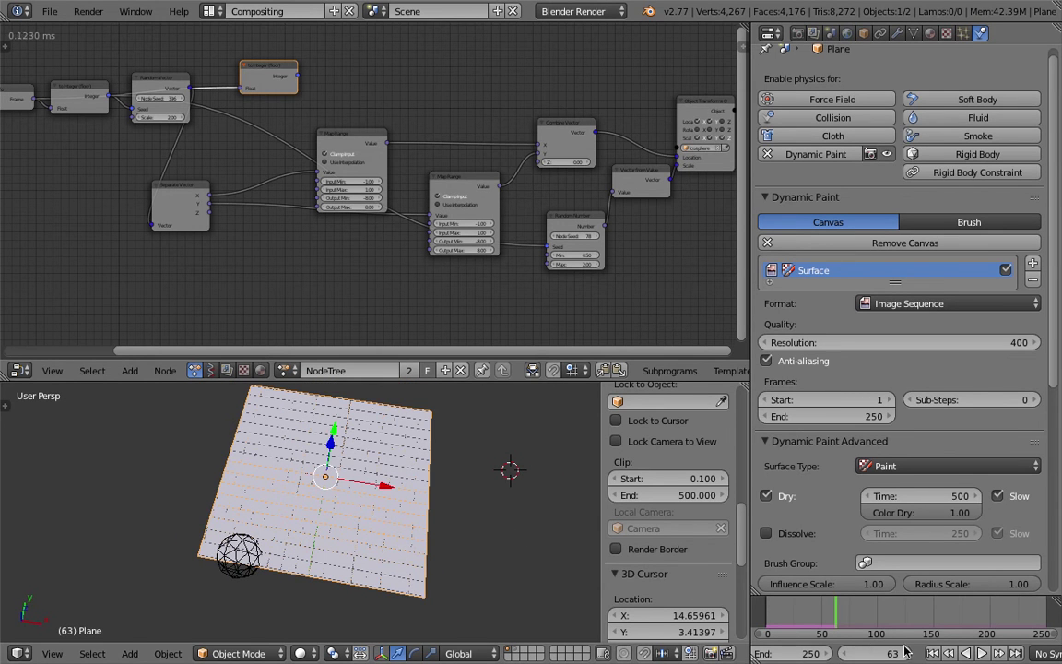
Return the animation to frame 1 and save the file
{"action": "left_click", "coordinate": [933, 654]}
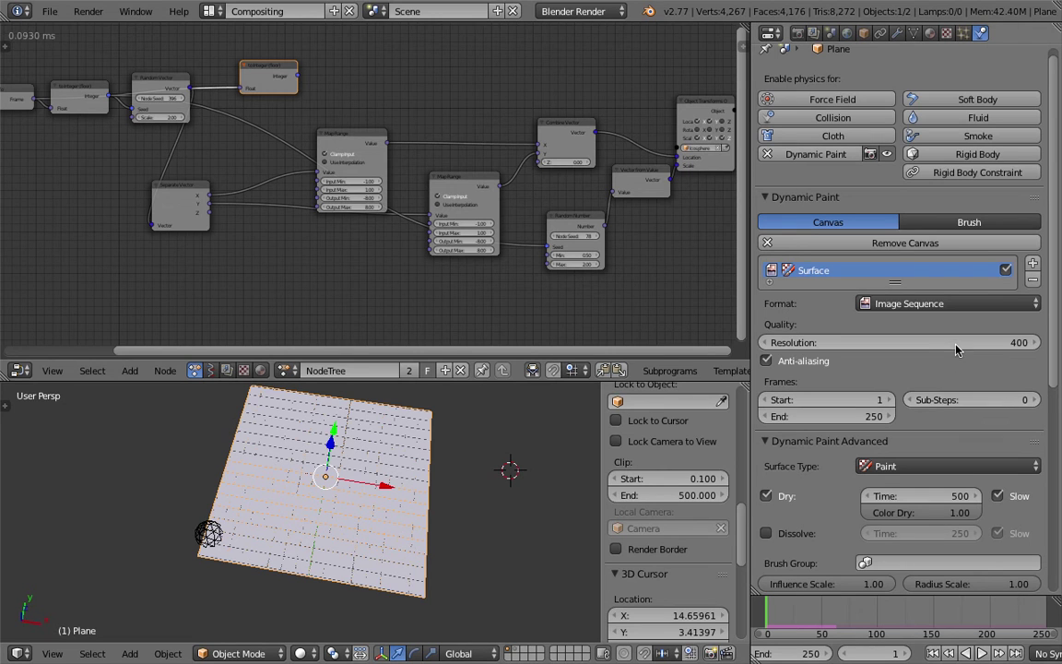
{"action": "left_click", "coordinate": [48, 11]}
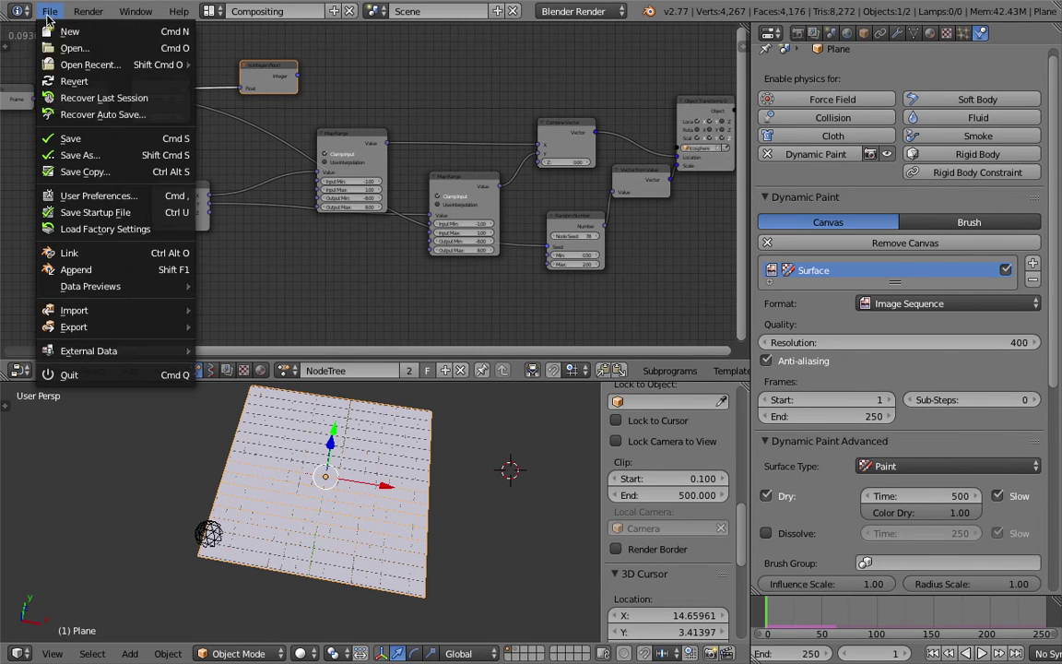
{"action": "left_click", "coordinate": [69, 139]}
In the node tree's Animation Nodes auto execution settings, disable Always and enable Frame Changed
{"action": "left_click", "coordinate": [6, 47]}
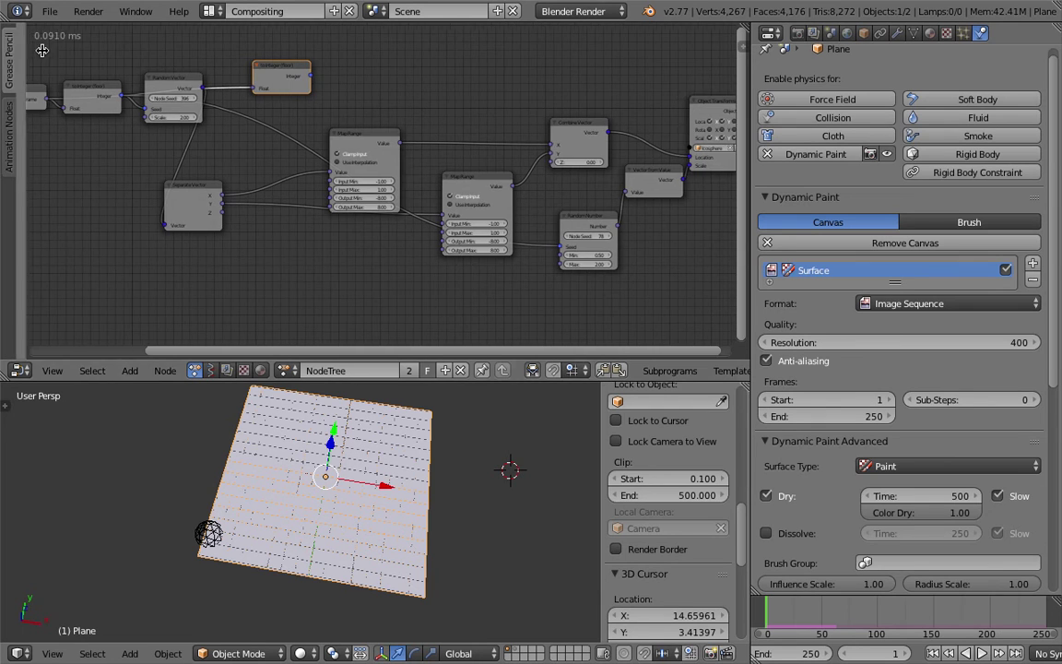
{"action": "left_click", "coordinate": [12, 130]}
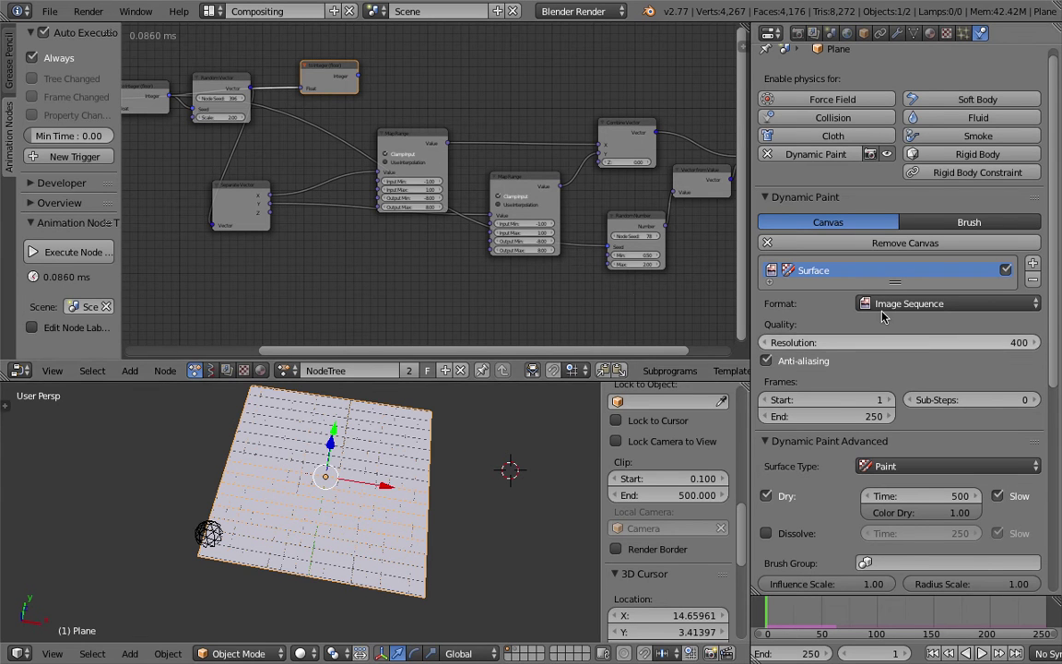
{"action": "left_click", "coordinate": [53, 59]}
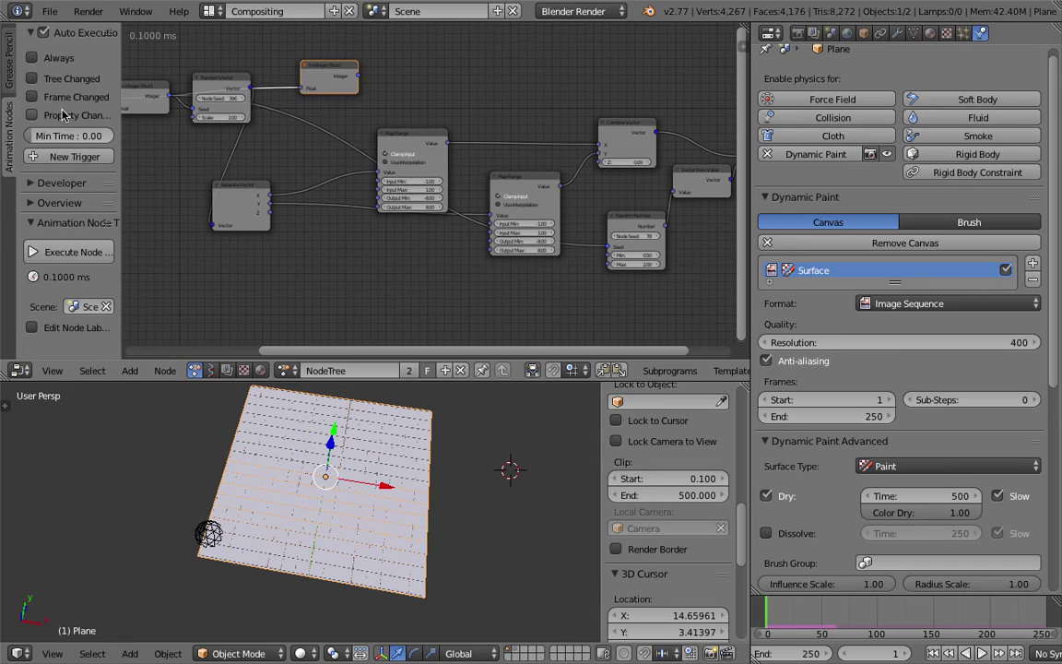
{"action": "left_click", "coordinate": [69, 100]}
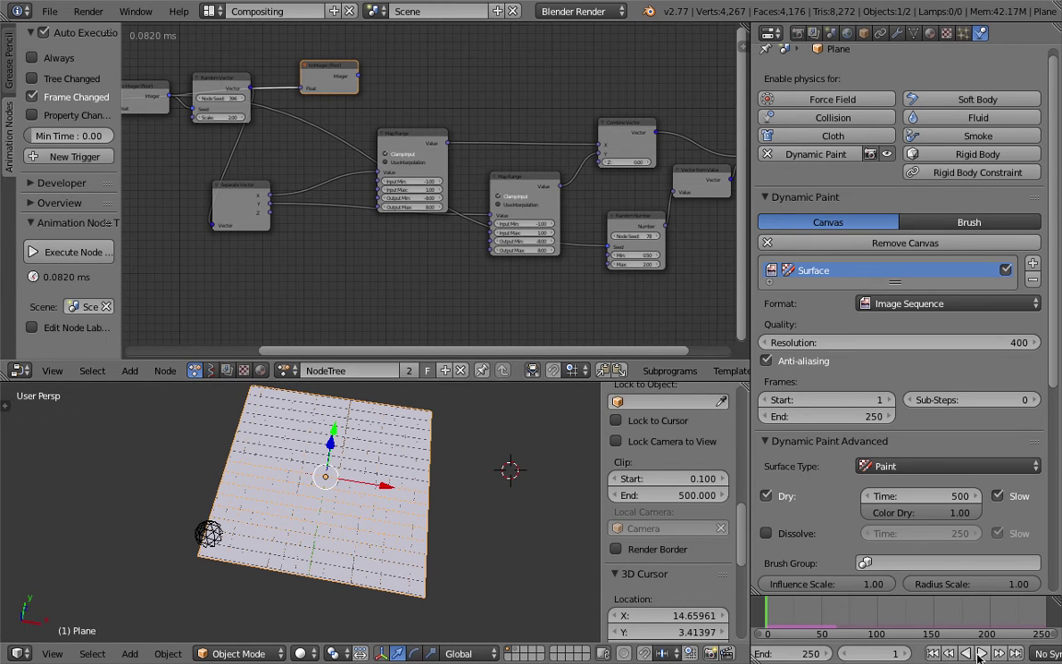
Play the animation in short bursts from frame 1 to check how the icosphere moves over the plane
{"action": "left_click", "coordinate": [979, 653]}
{"action": "left_click", "coordinate": [976, 653]}
{"action": "middle_click_drag", "start_coordinate": [451, 534], "coordinate": [457, 522]}
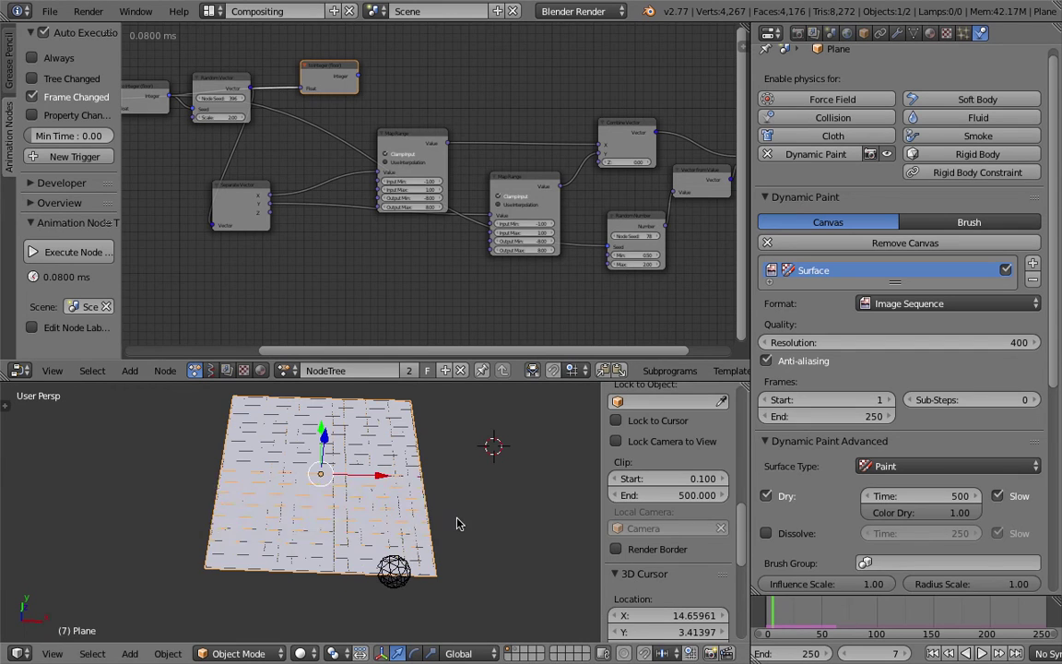
{"action": "left_click", "coordinate": [934, 653]}
{"action": "left_click", "coordinate": [981, 653]}
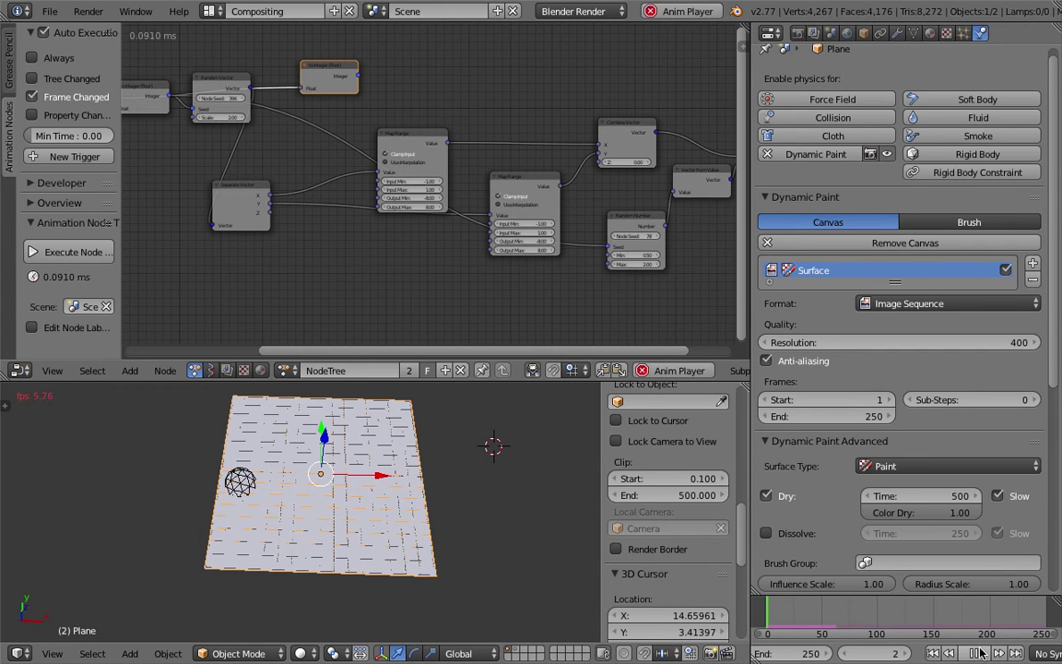
{"action": "left_click", "coordinate": [981, 653]}
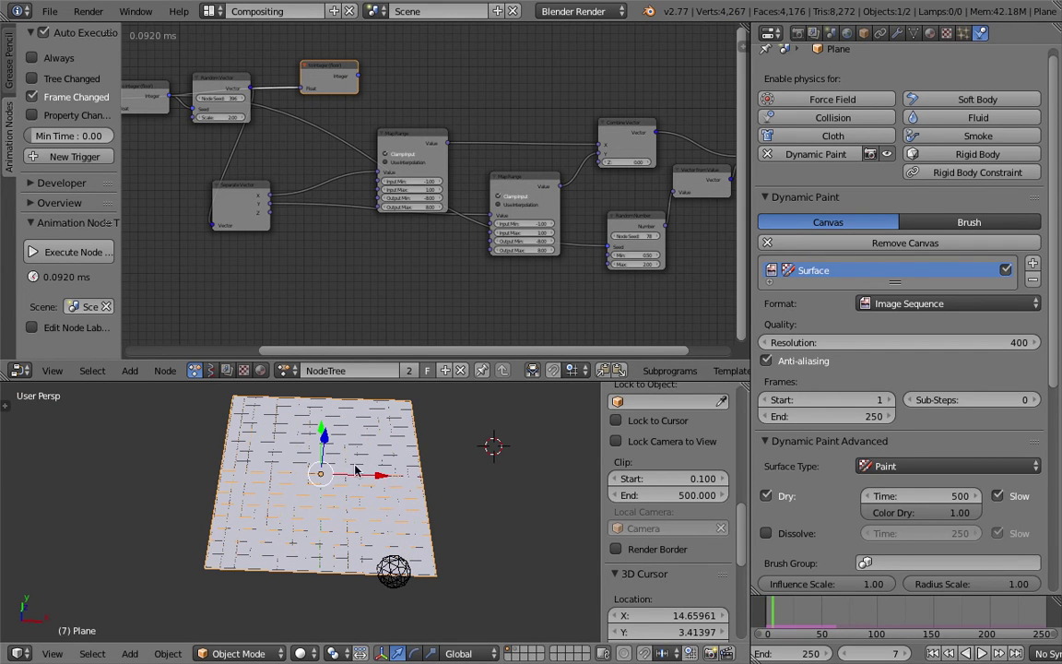
{"action": "left_click", "coordinate": [981, 653]}
{"action": "left_click", "coordinate": [981, 653]}
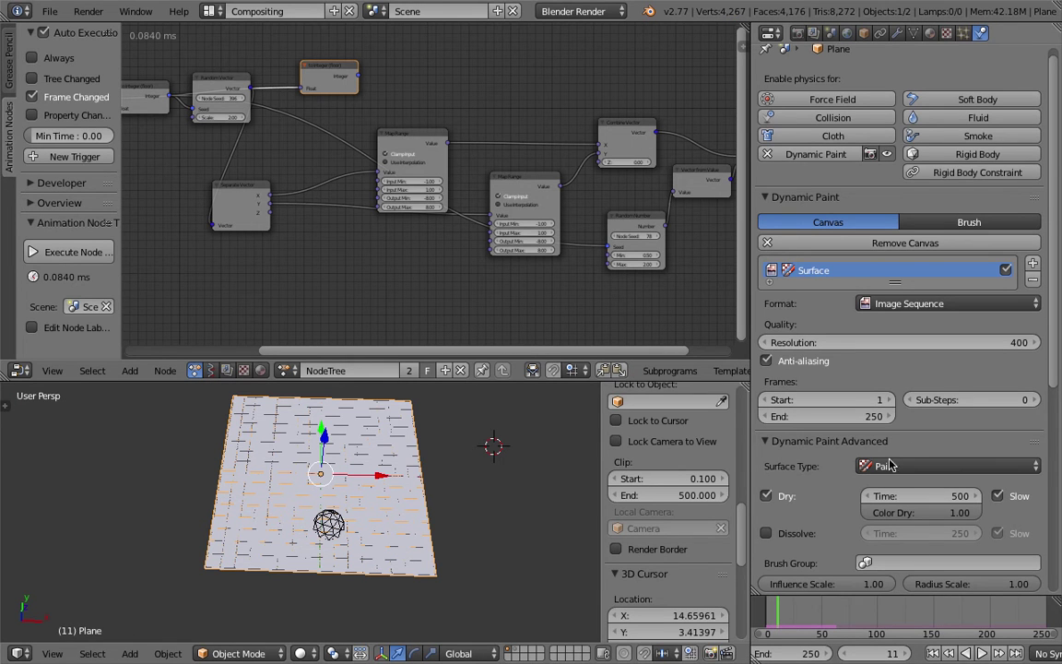
Set the Dynamic Paint image sequence surface's resolution to 800
{"action": "scroll", "coordinate": [1059, 346], "scroll_direction": "down", "scroll_amount": 3}
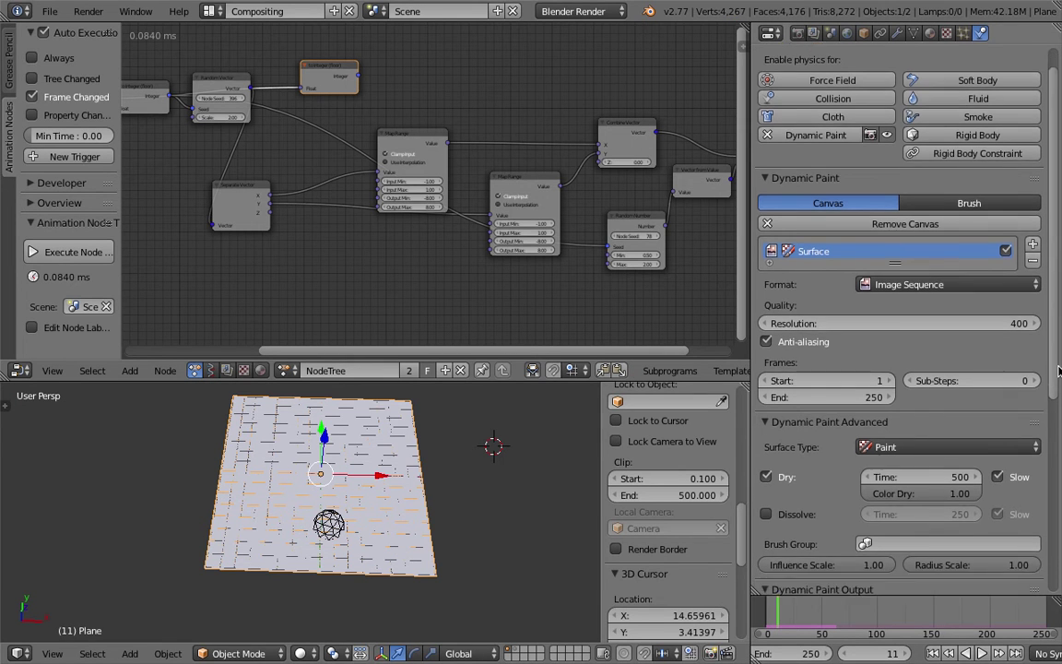
{"action": "scroll", "coordinate": [1059, 330], "scroll_direction": "down", "scroll_amount": 1}
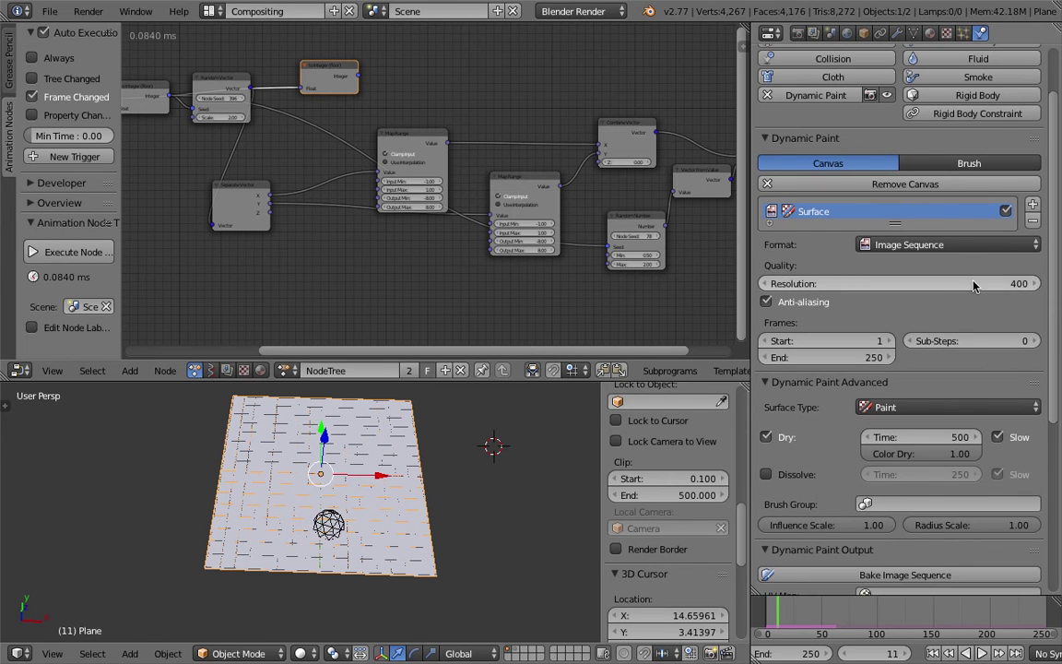
{"action": "left_click", "coordinate": [1013, 285]}
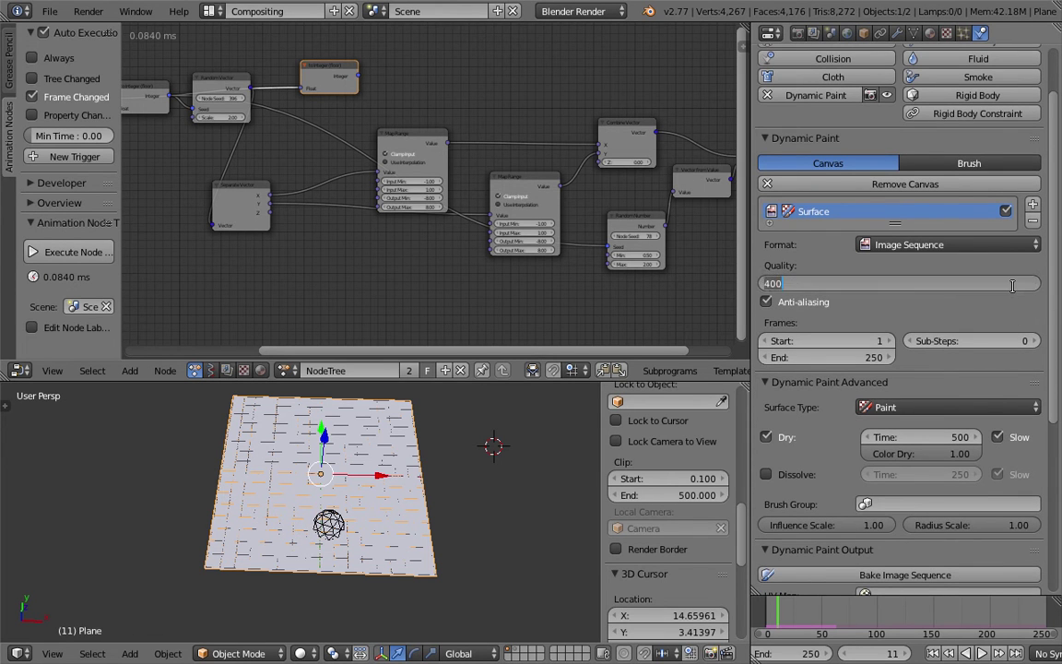
{"action": "type", "text": "800"}
{"action": "key", "text": "Return"}
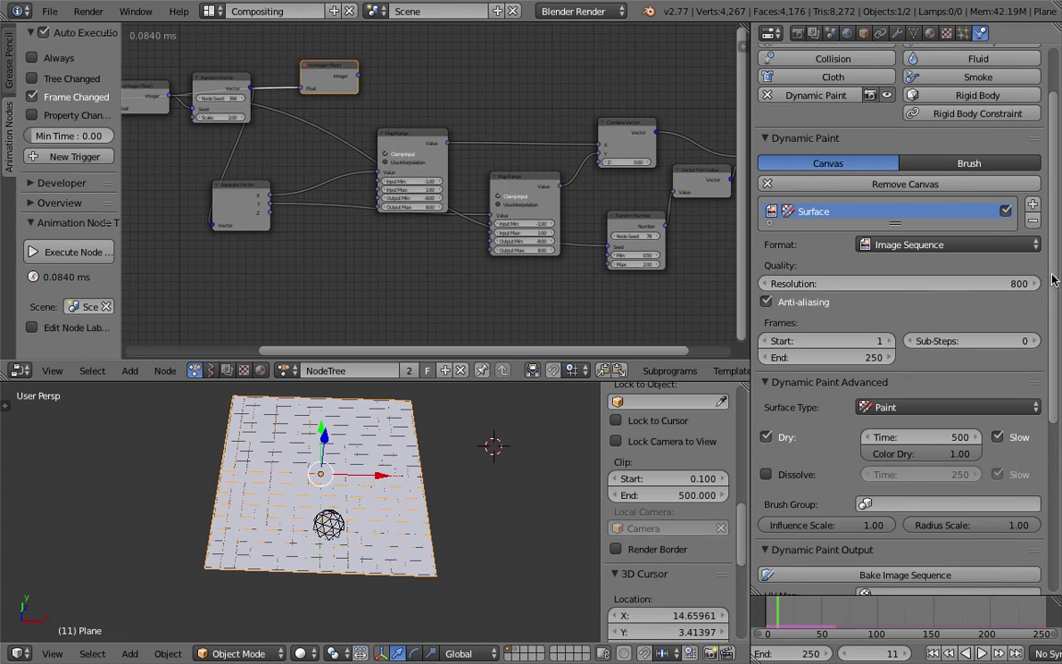
Unwrap the plane's mesh and assign UVMap as the UV map for the Dynamic Paint output
{"action": "scroll", "coordinate": [1054, 280], "scroll_direction": "down", "scroll_amount": 2}
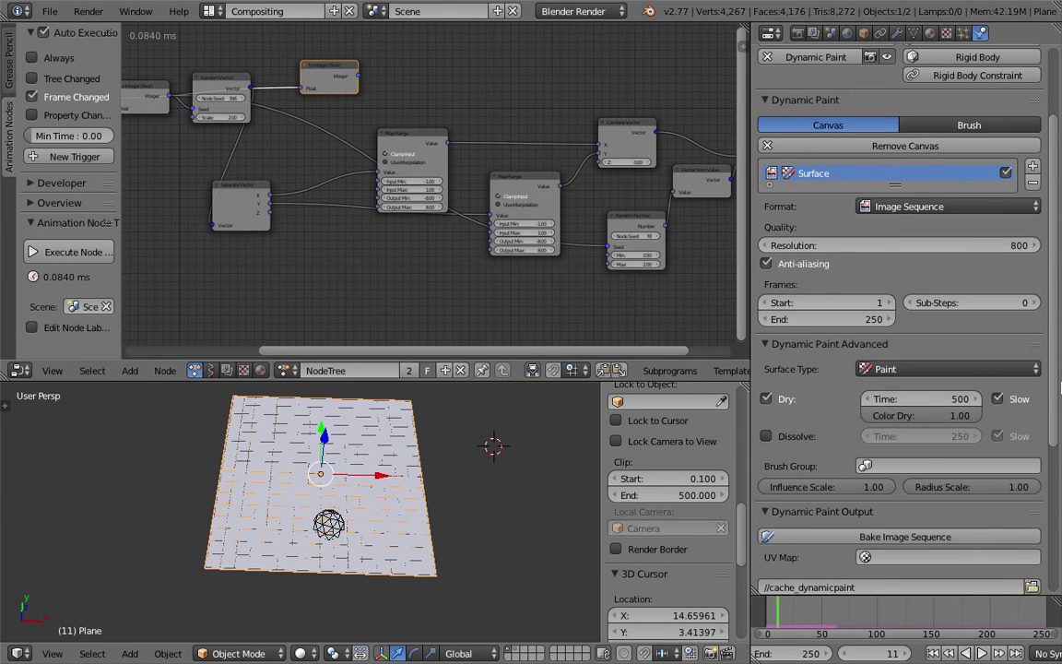
{"action": "scroll", "coordinate": [885, 427], "scroll_direction": "down", "scroll_amount": 5}
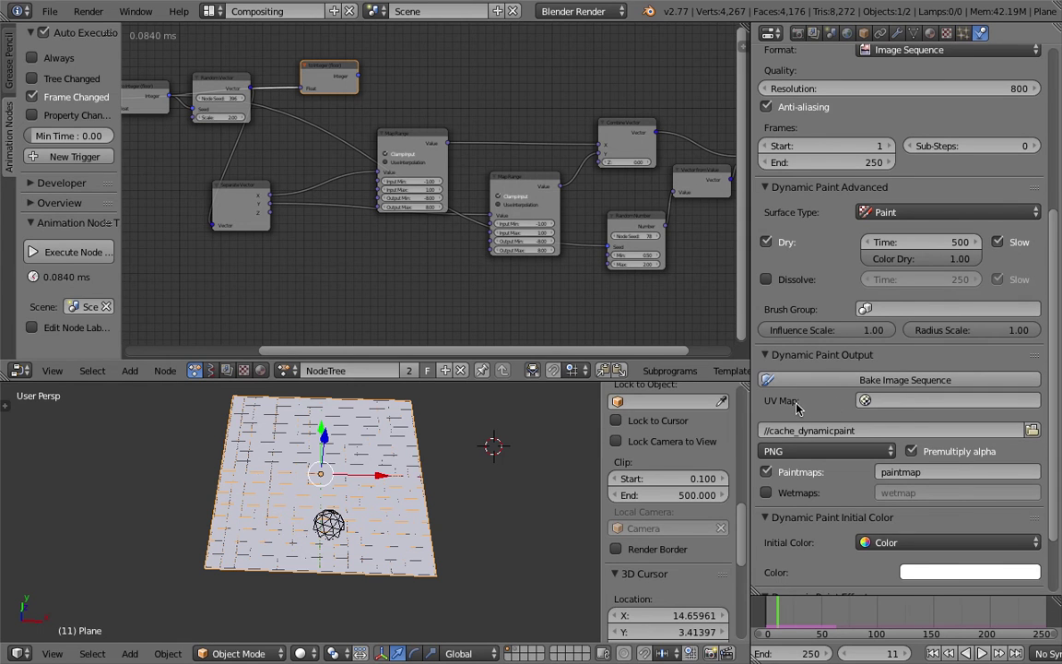
{"action": "middle_click_drag", "start_coordinate": [482, 491], "coordinate": [417, 477]}
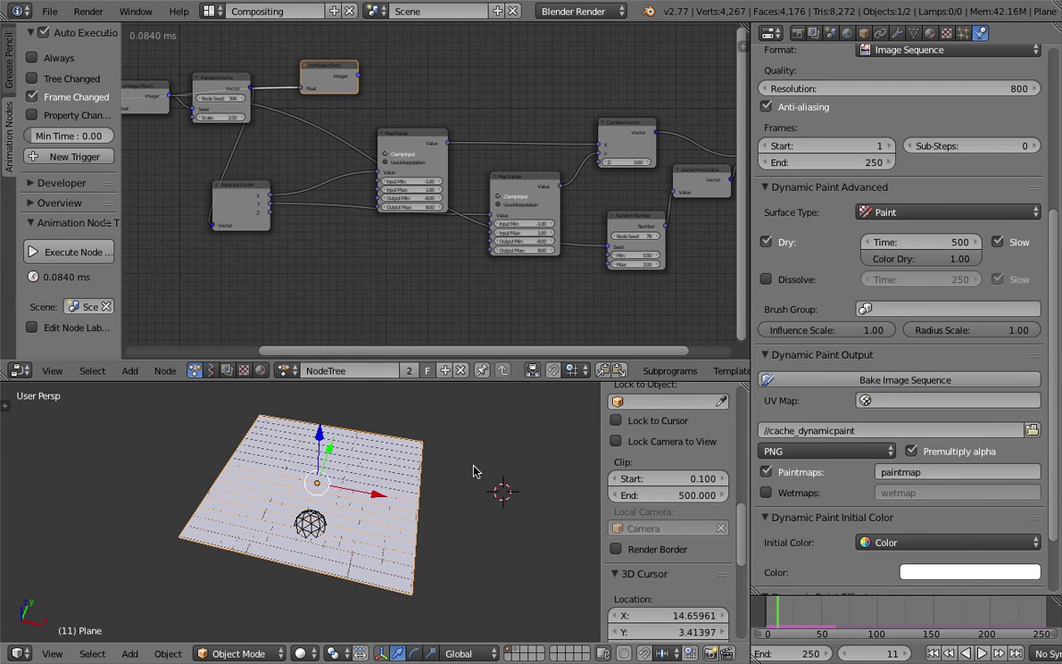
{"action": "key", "text": "Tab"}
{"action": "key", "text": "u"}
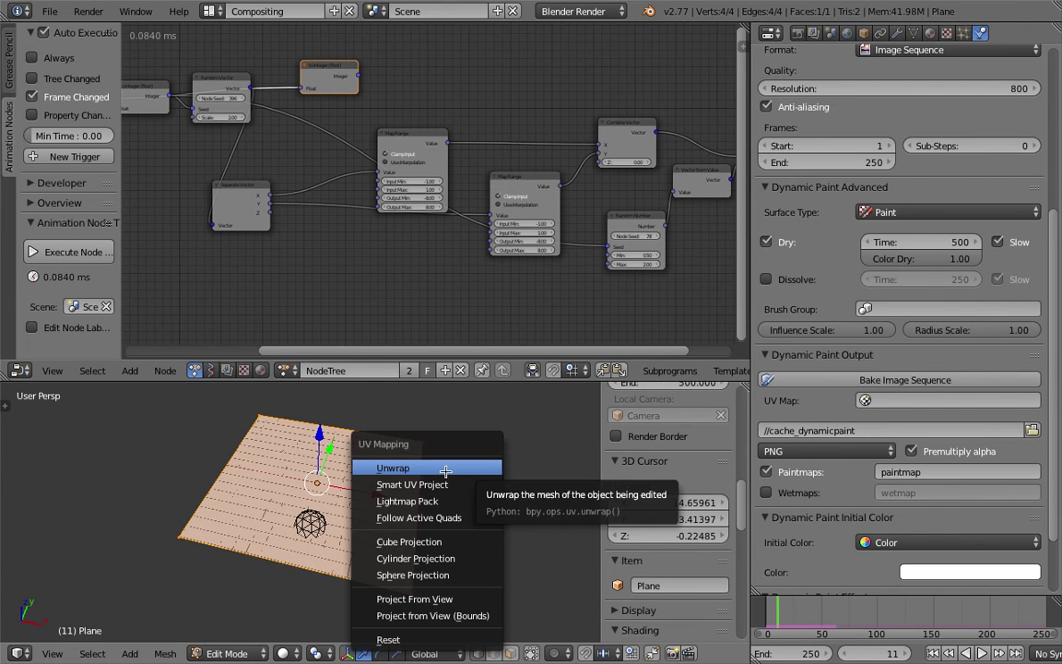
{"action": "left_click", "coordinate": [447, 468]}
{"action": "key", "text": "Tab"}
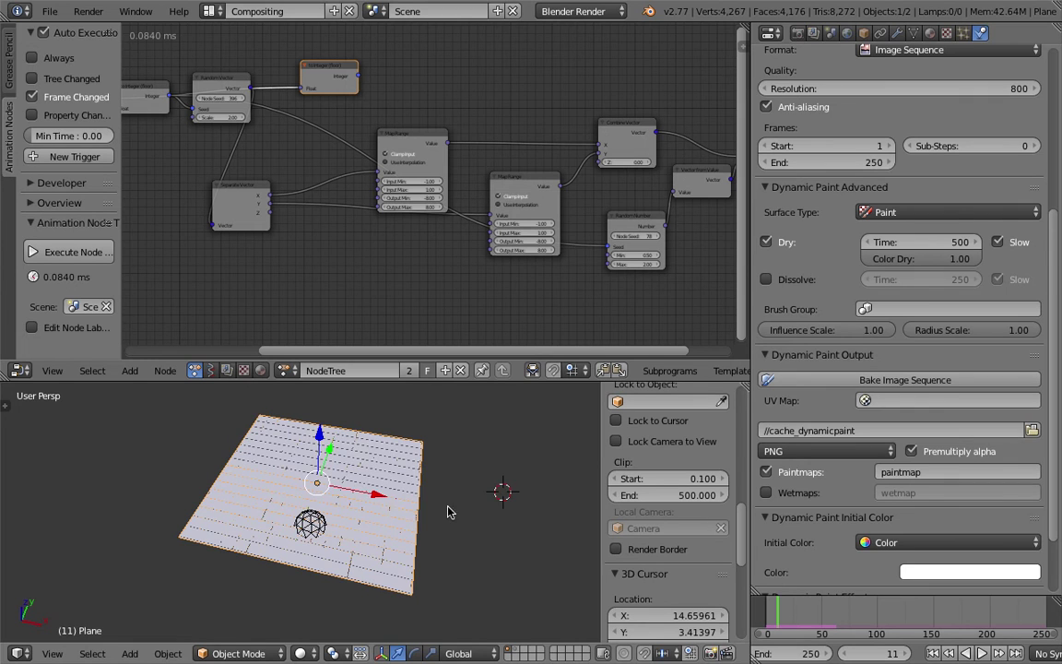
{"action": "left_click", "coordinate": [876, 400]}
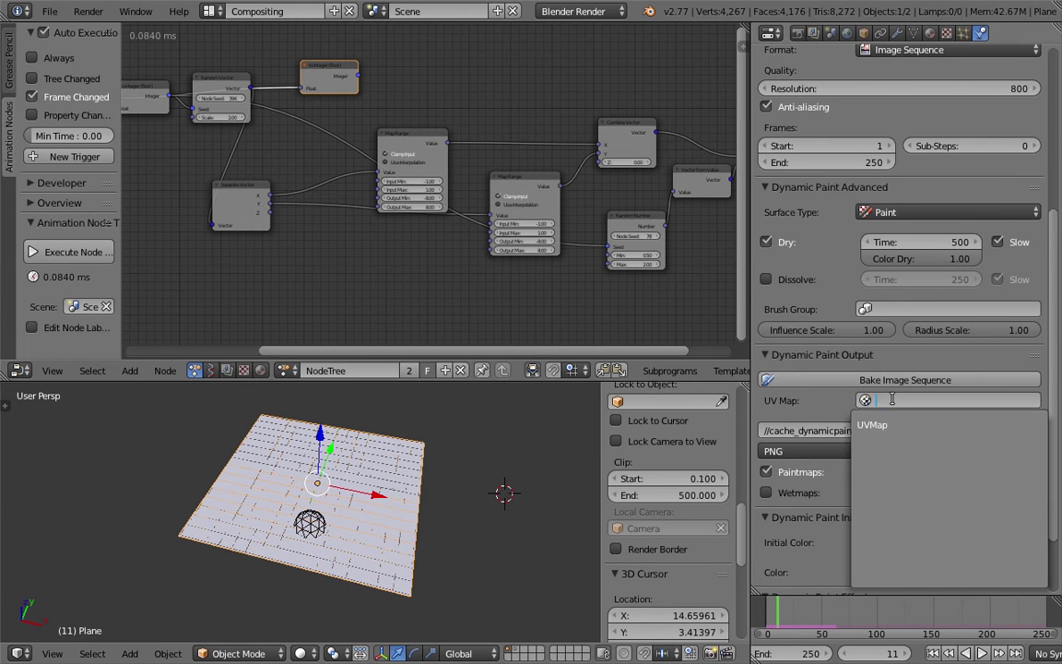
{"action": "left_click", "coordinate": [879, 424]}
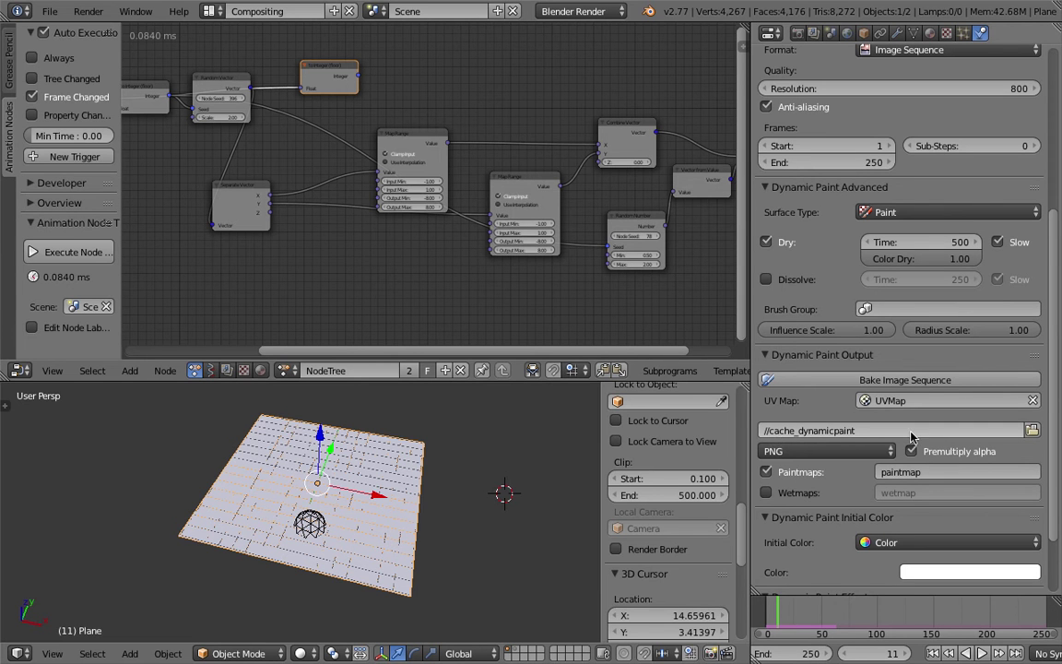
Switch to Finder and rename the desktop folder cache_dynamicpaint as cache_dynamicpaint2
{"action": "key", "text": "ctrl+Left"}
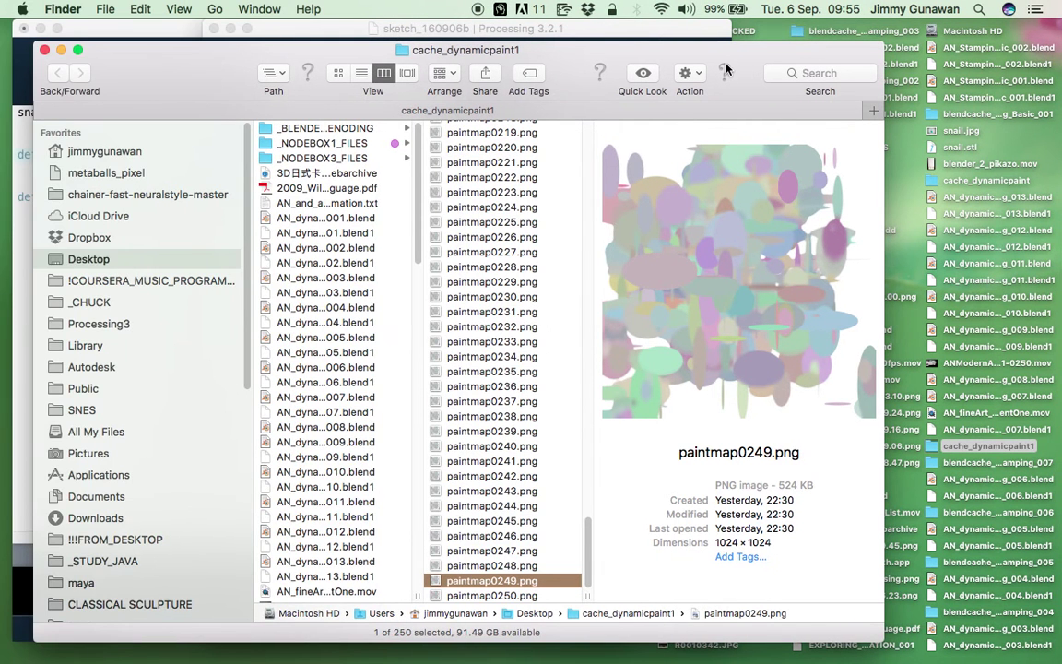
{"action": "left_click_drag", "start_coordinate": [725, 70], "coordinate": [599, 68]}
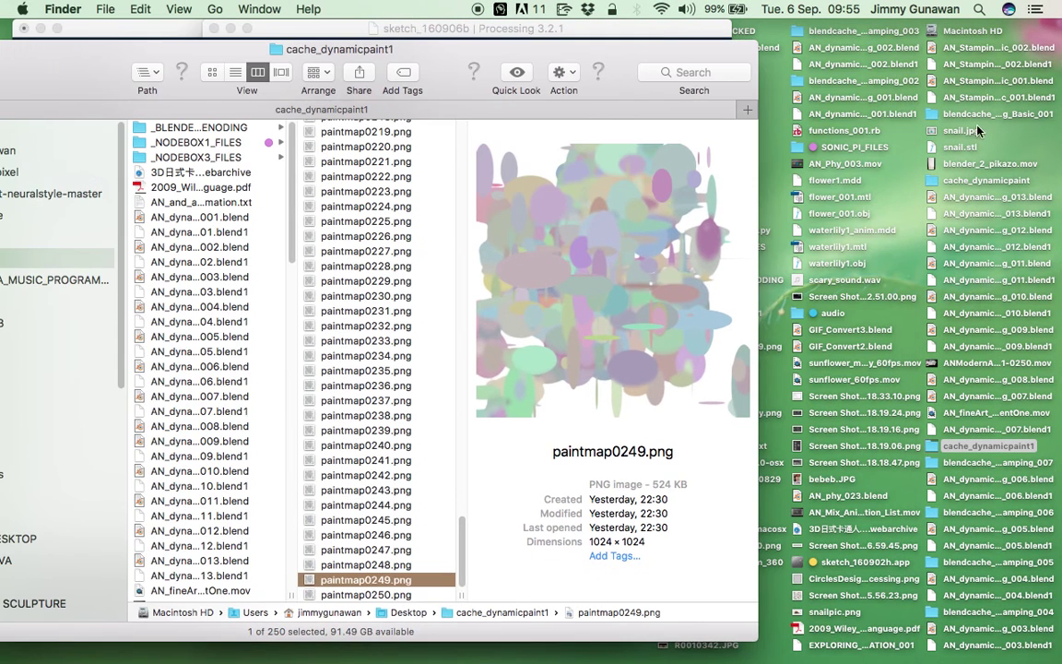
{"action": "left_click", "coordinate": [983, 180]}
{"action": "left_click", "coordinate": [1023, 181]}
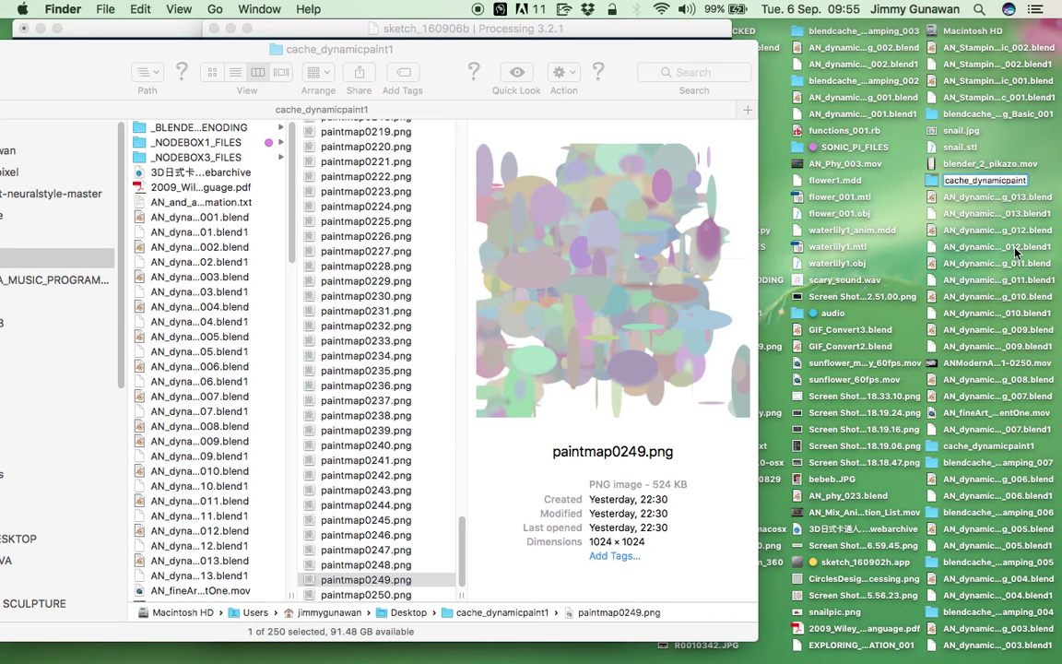
{"action": "type", "text": "2"}
{"action": "key", "text": "Return"}
Switch to Firefox, let the unresponsive script continue, and look over the Blender Sushi logo page
{"action": "key", "text": "ctrl+Right"}
{"action": "key", "text": "ctrl+Right"}
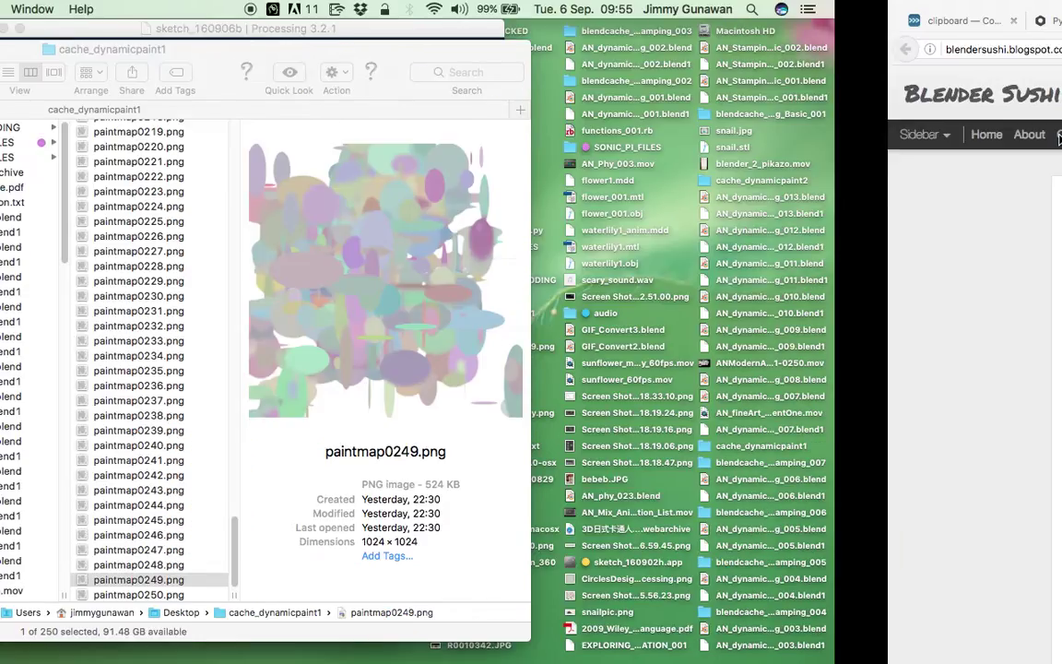
{"action": "key", "text": "ctrl+Left"}
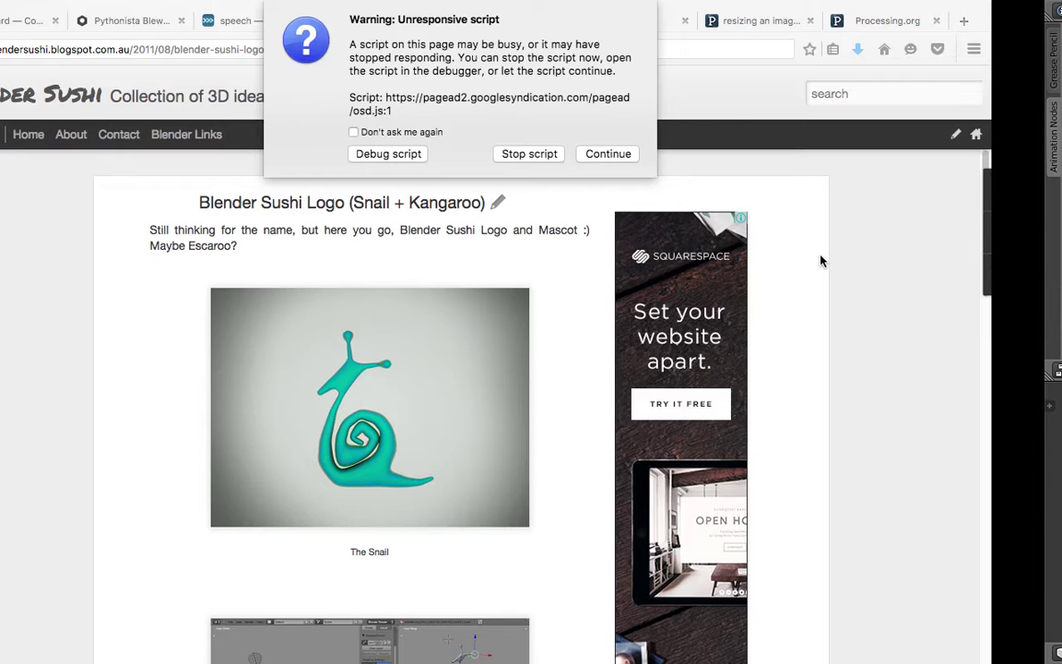
{"action": "left_click", "coordinate": [673, 154]}
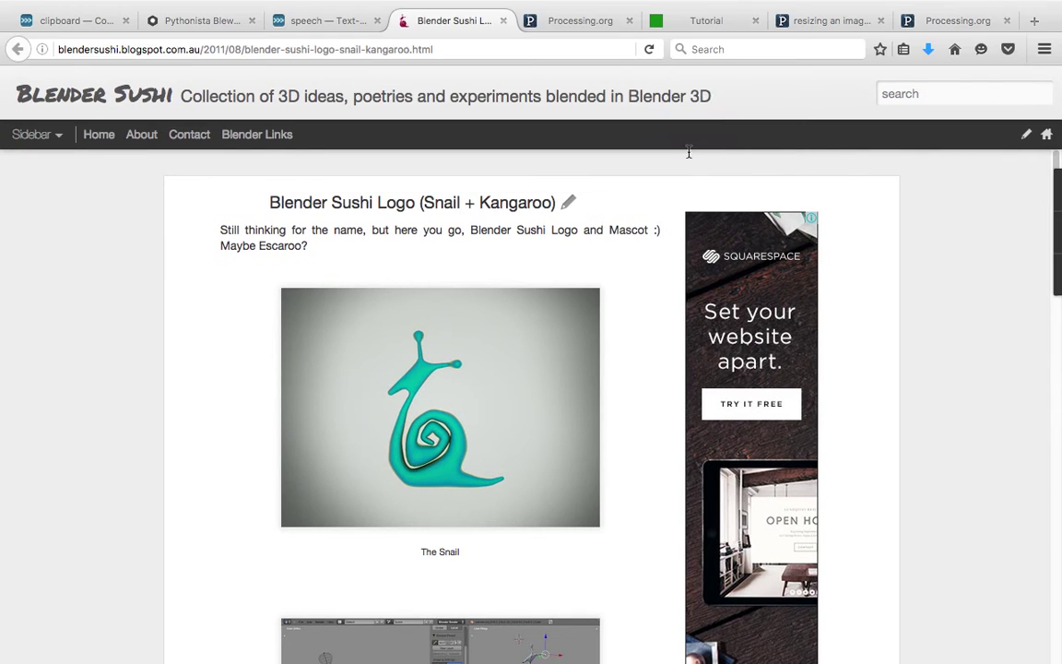
{"action": "scroll", "coordinate": [770, 274], "scroll_direction": "down", "scroll_amount": 5}
{"action": "scroll", "coordinate": [767, 276], "scroll_direction": "down", "scroll_amount": 2}
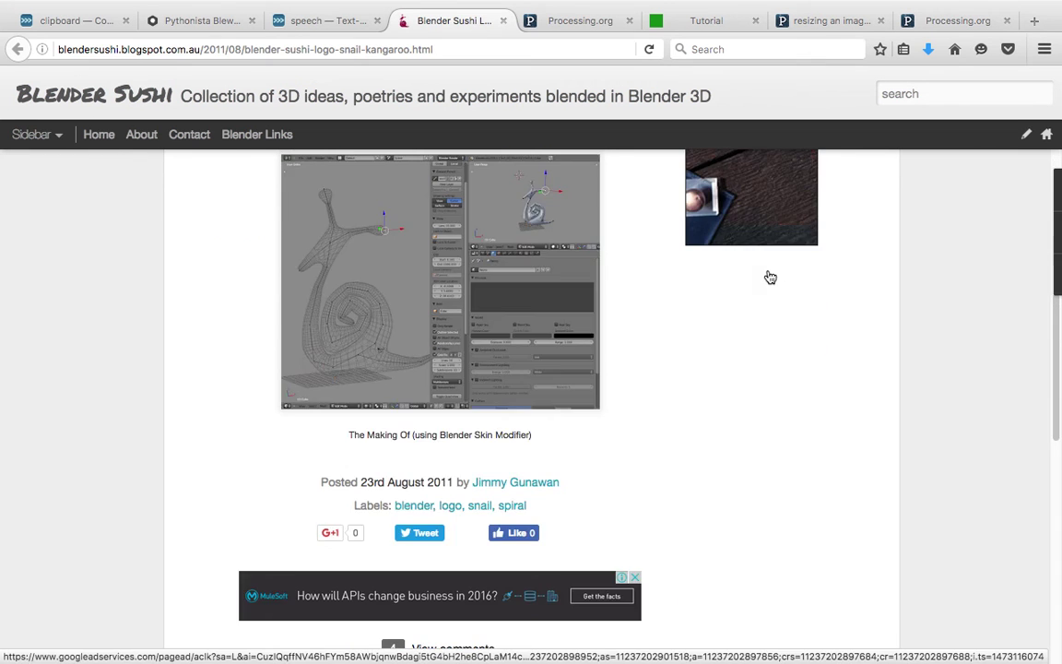
{"action": "scroll", "coordinate": [765, 278], "scroll_direction": "up", "scroll_amount": 10}
Search the web for "japanese artist polka dot" and show the image results
{"action": "left_click", "coordinate": [439, 52]}
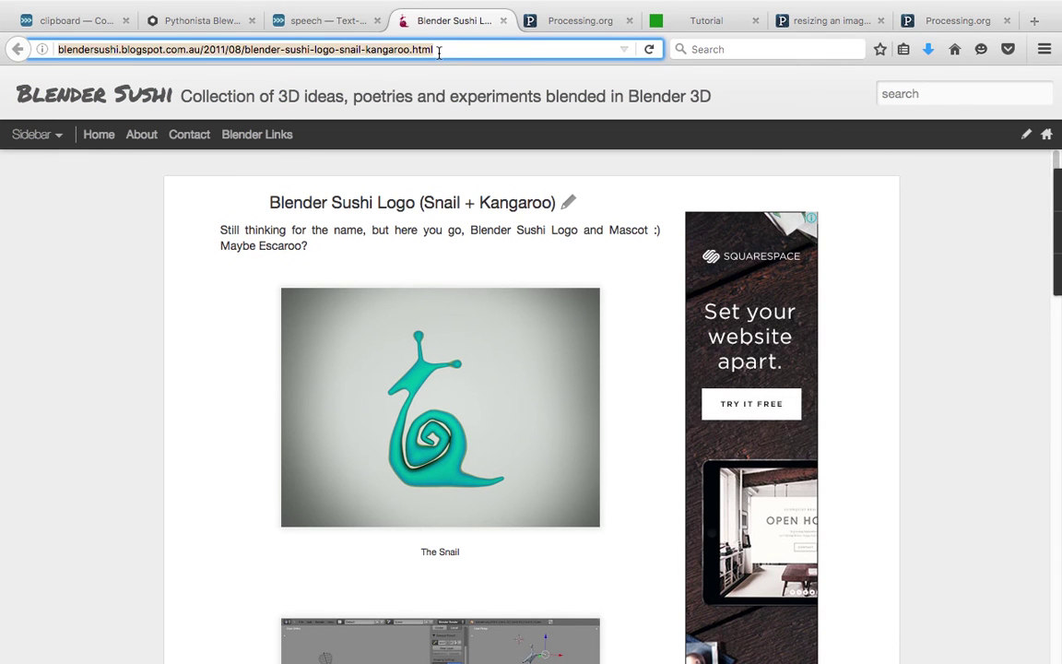
{"action": "key", "text": "BackSpace"}
{"action": "type", "text": "japanese"}
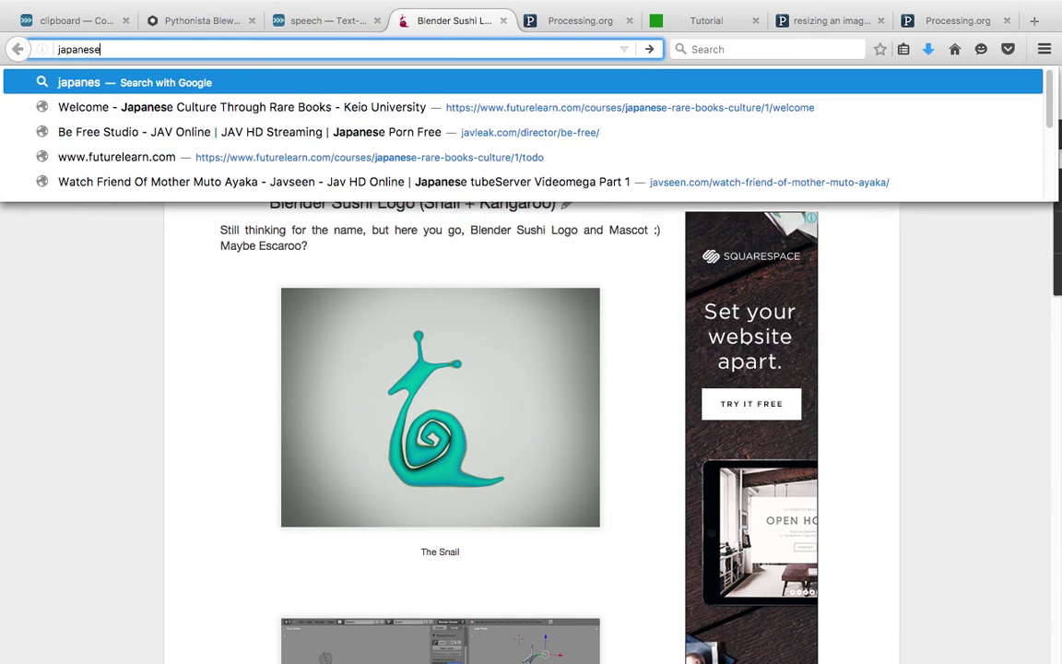
{"action": "type", "text": " artist polka dot"}
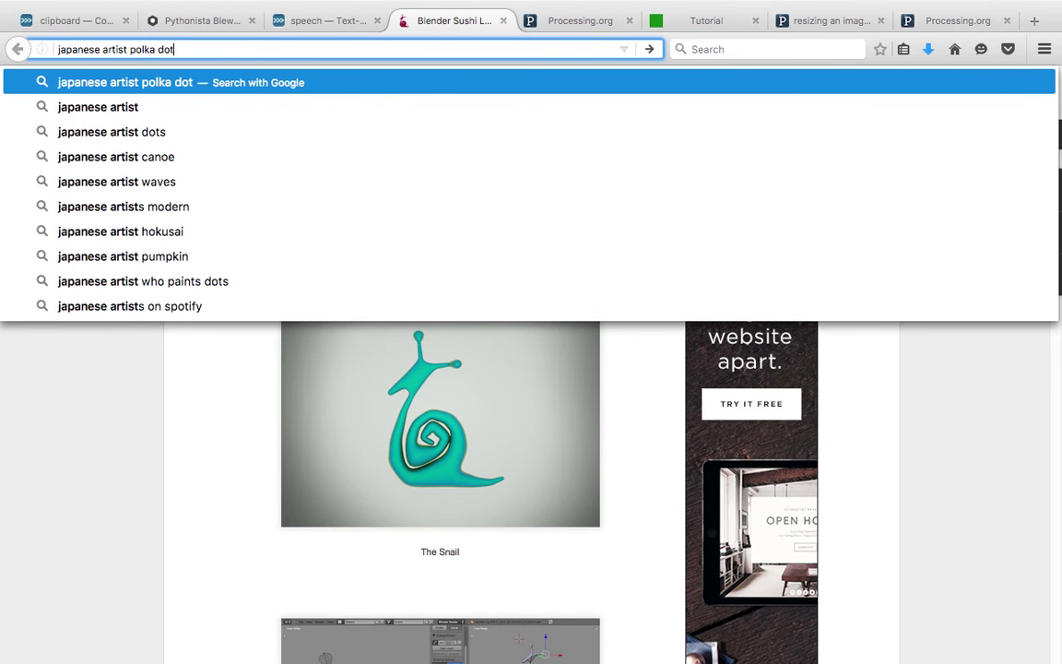
{"action": "key", "text": "Return"}
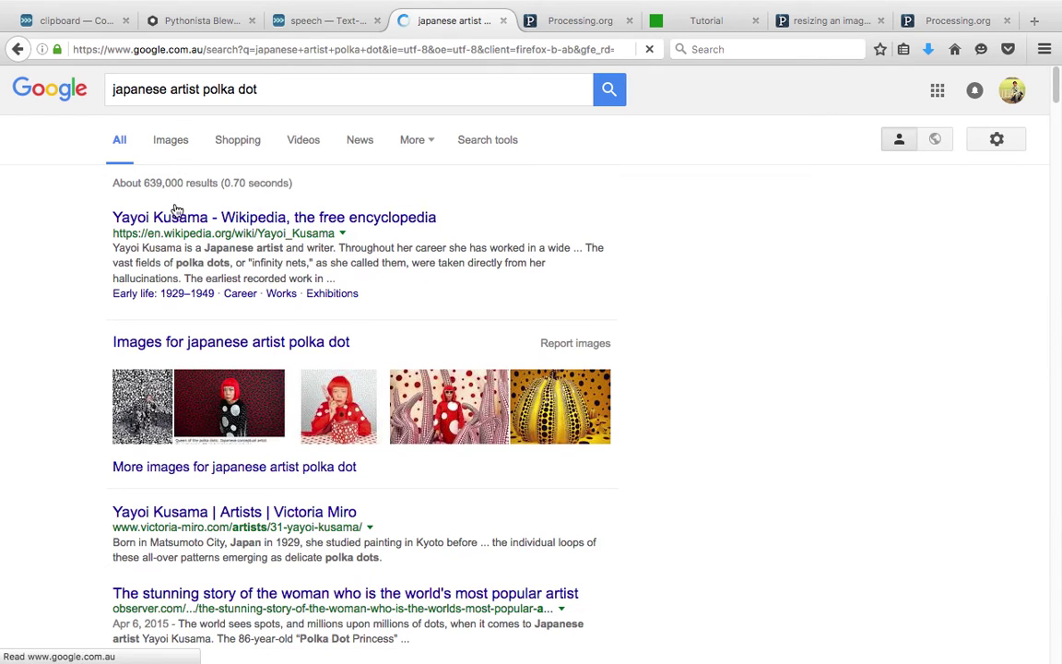
{"action": "left_click", "coordinate": [161, 144]}
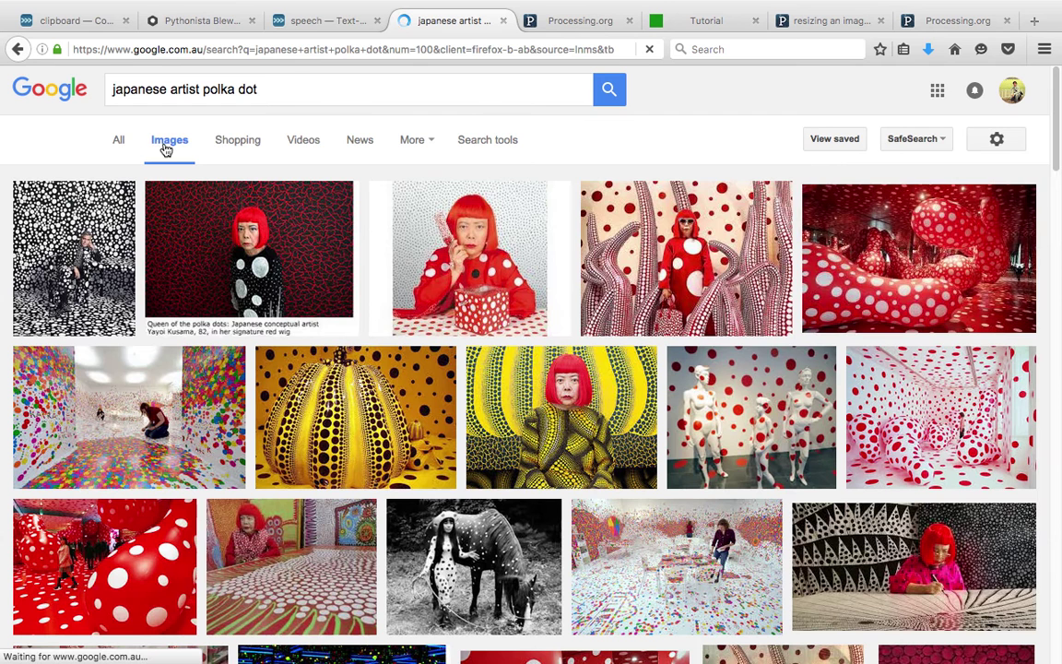
Browse the polka dot image results for visual references, enlarging the Soul under the moon installation picture
{"action": "scroll", "coordinate": [491, 300], "scroll_direction": "down", "scroll_amount": 3}
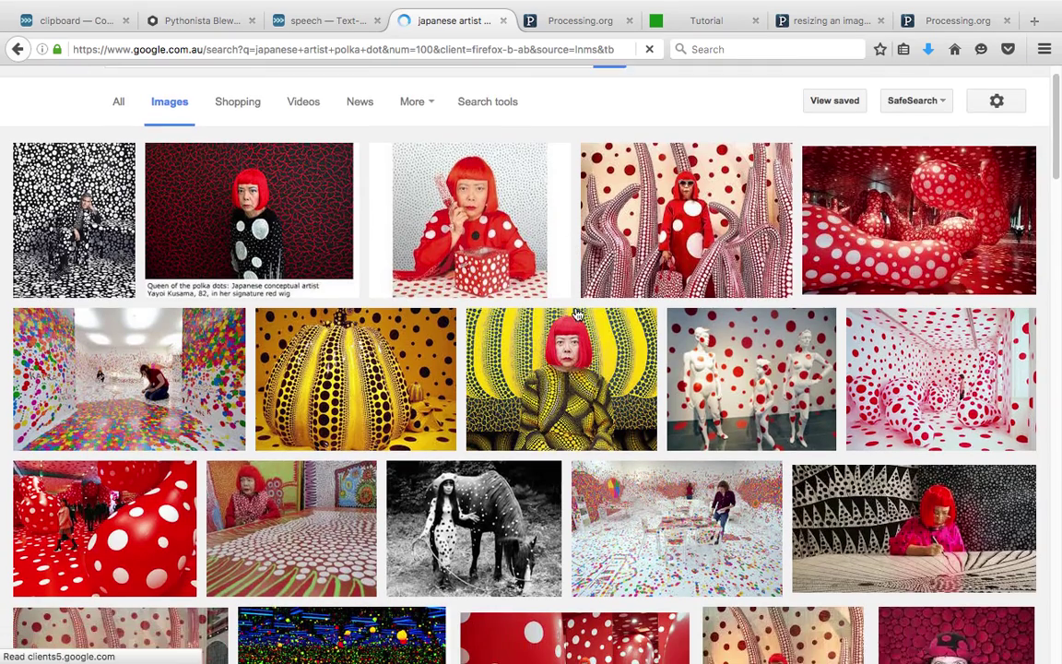
{"action": "scroll", "coordinate": [1059, 235], "scroll_direction": "down", "scroll_amount": 5}
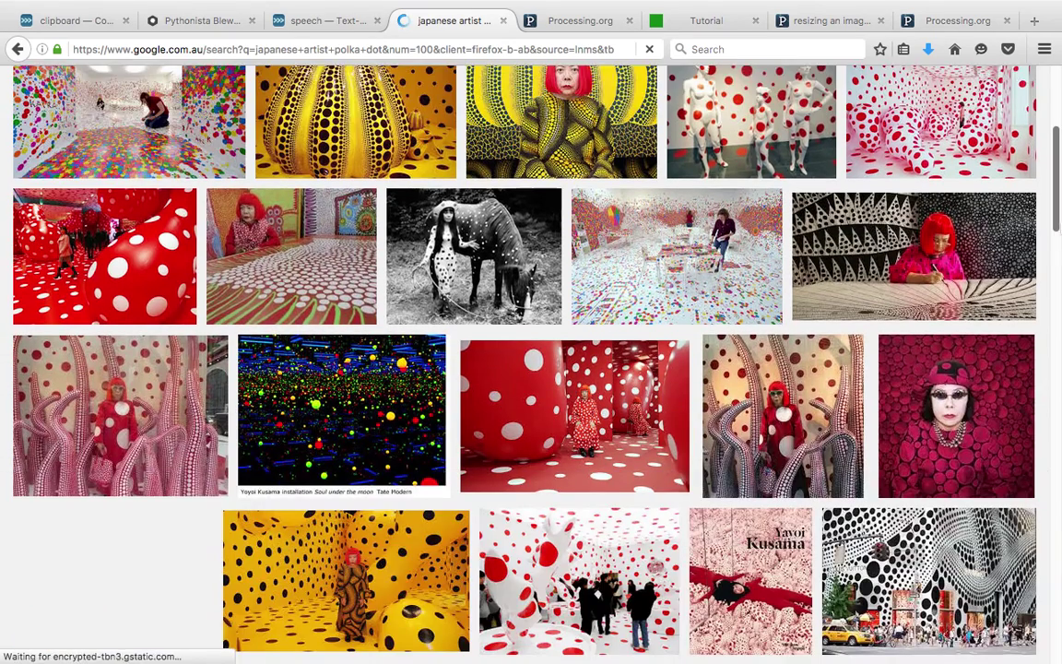
{"action": "scroll", "coordinate": [1059, 235], "scroll_direction": "down", "scroll_amount": 2}
{"action": "left_click_drag", "start_coordinate": [1058, 237], "coordinate": [1056, 181]}
{"action": "scroll", "coordinate": [539, 411], "scroll_direction": "down", "scroll_amount": 5}
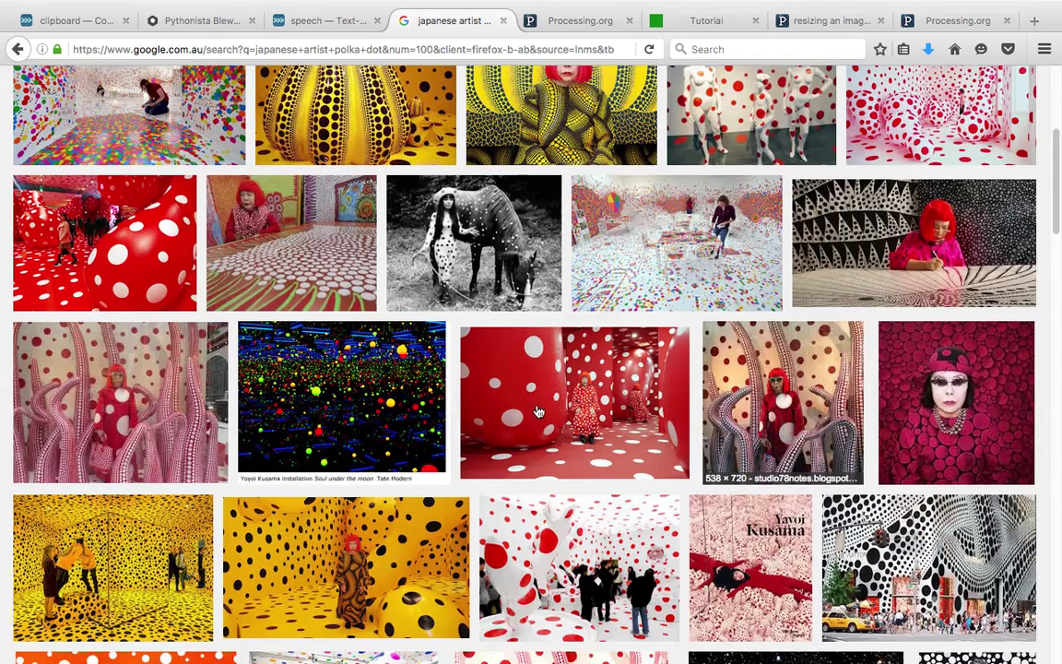
{"action": "left_click", "coordinate": [341, 421]}
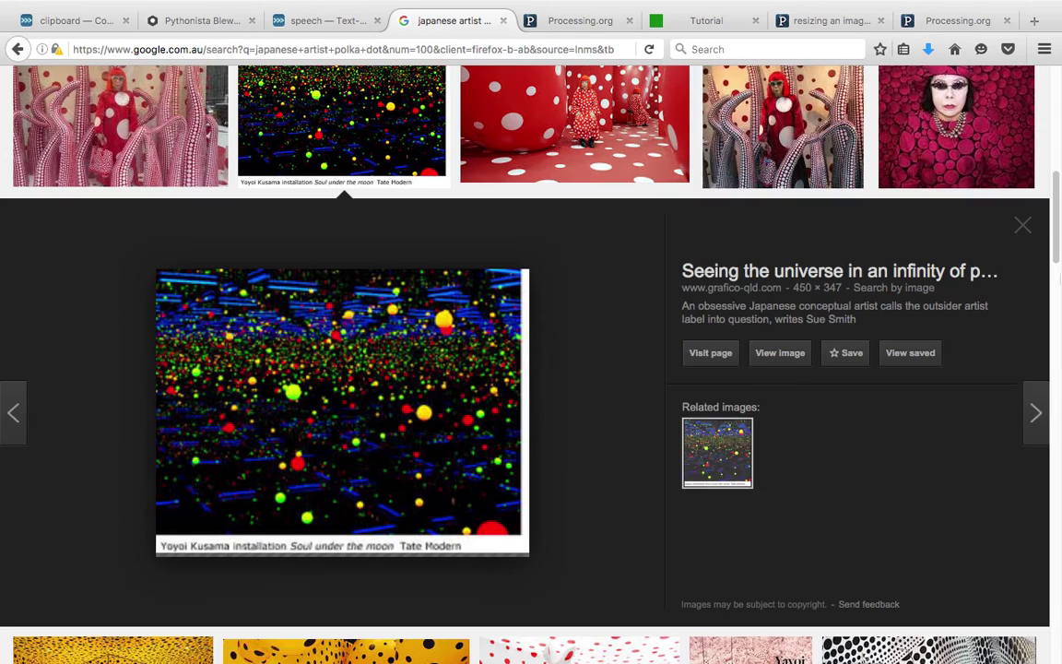
{"action": "scroll", "coordinate": [341, 120], "scroll_direction": "down", "scroll_amount": 5}
{"action": "scroll", "coordinate": [531, 369], "scroll_direction": "down", "scroll_amount": 3}
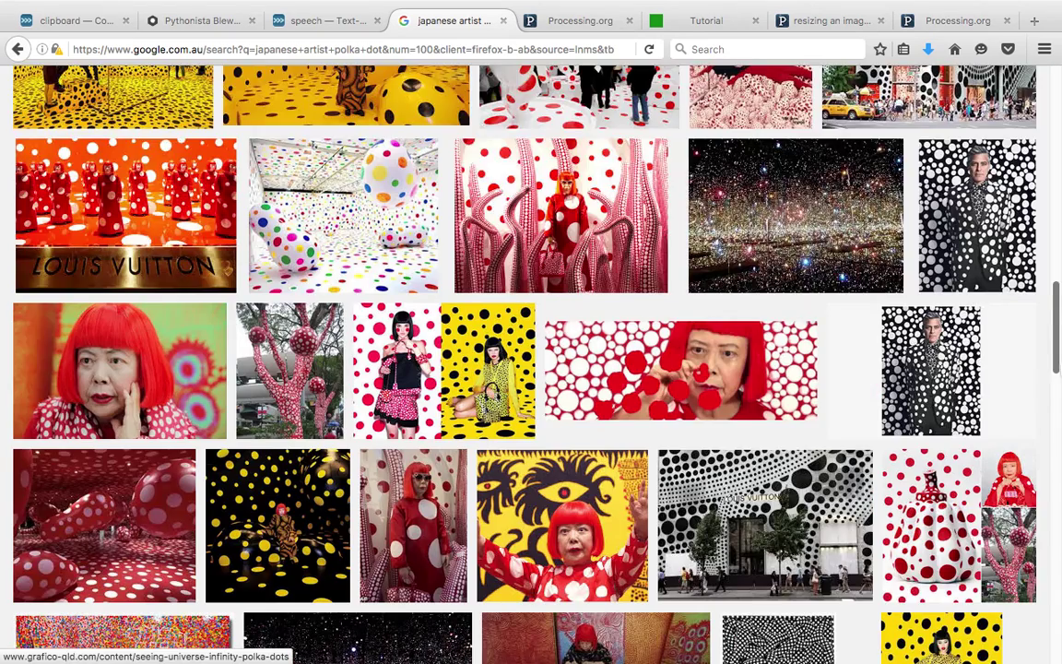
{"action": "scroll", "coordinate": [599, 276], "scroll_direction": "down", "scroll_amount": 3}
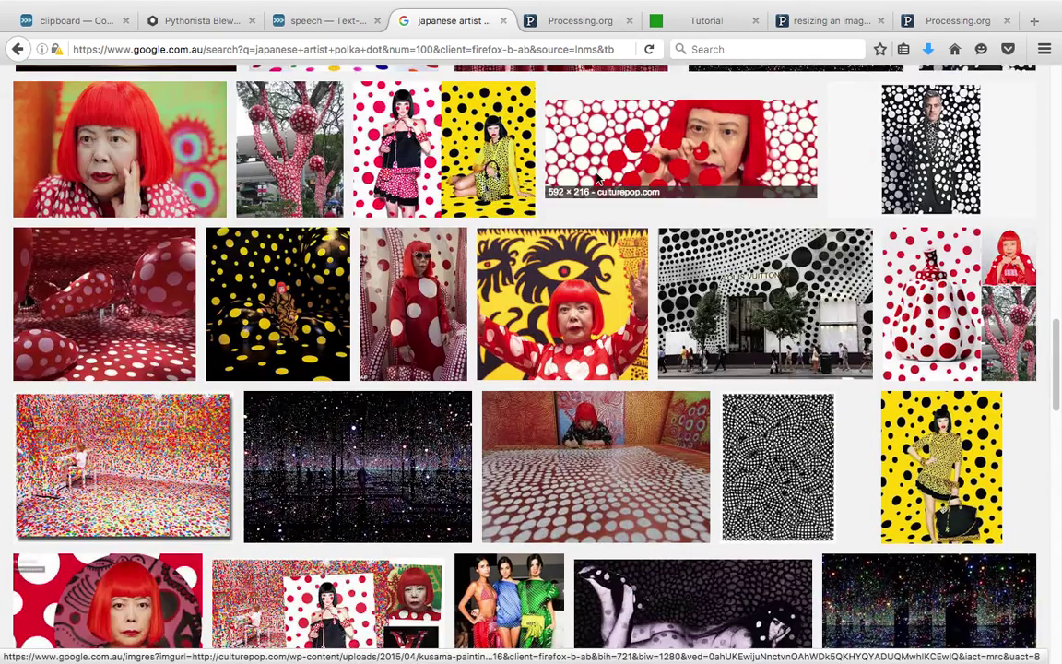
{"action": "scroll", "coordinate": [597, 178], "scroll_direction": "down", "scroll_amount": 3}
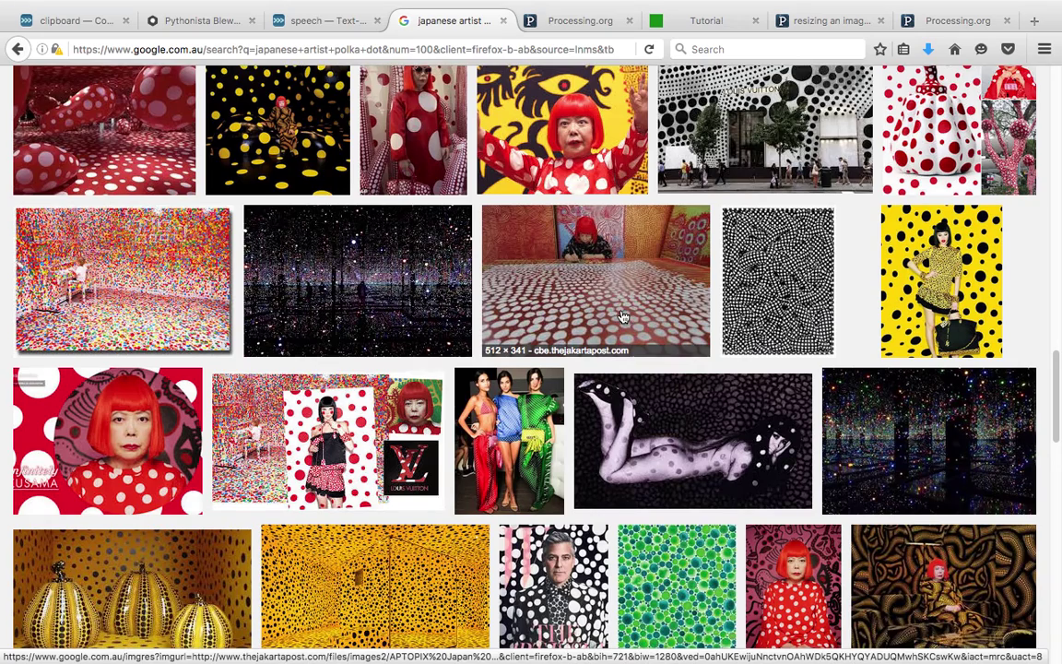
{"action": "scroll", "coordinate": [626, 318], "scroll_direction": "down", "scroll_amount": 1}
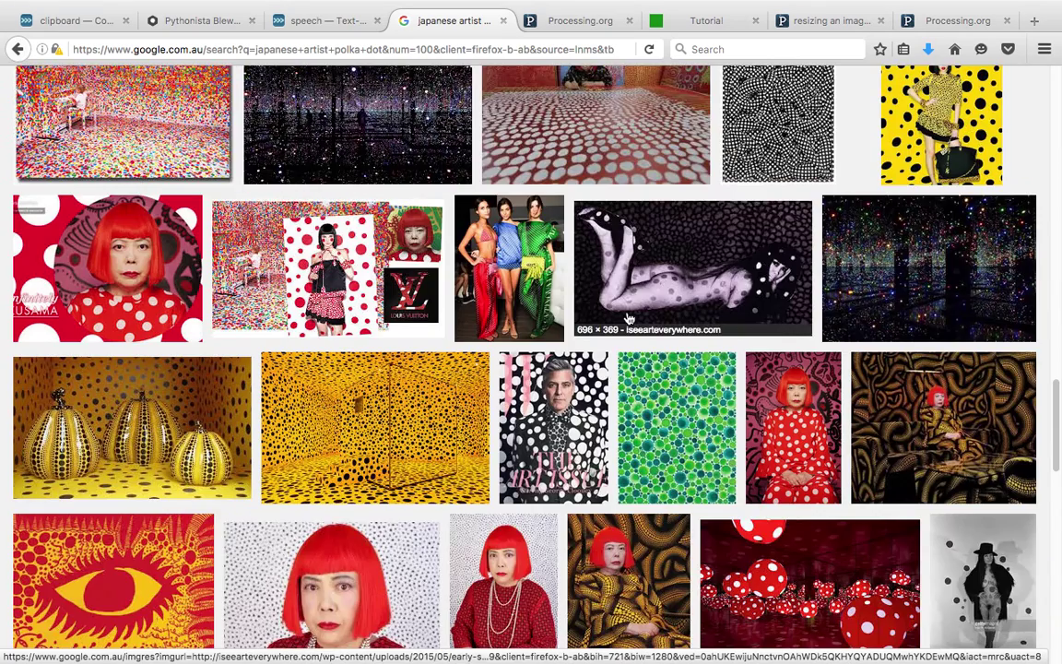
Browse further polka dot image results, compare them with the plane in Blender, and enlarge the multicoloured dotted dining room picture
{"action": "scroll", "coordinate": [627, 318], "scroll_direction": "down", "scroll_amount": 3}
{"action": "scroll", "coordinate": [624, 322], "scroll_direction": "down", "scroll_amount": 3}
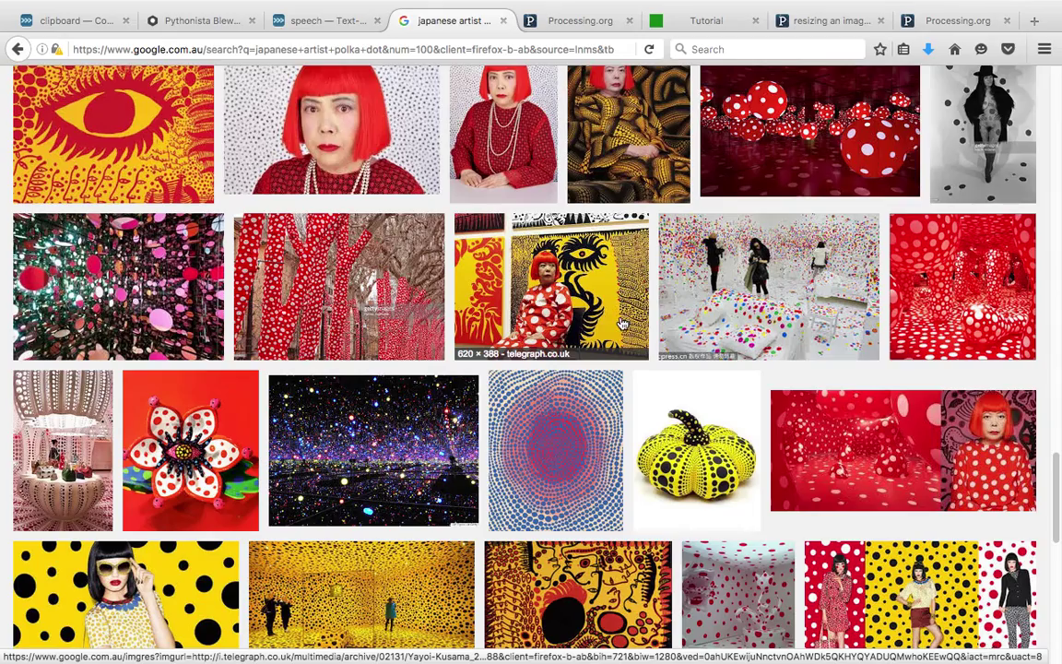
{"action": "scroll", "coordinate": [622, 323], "scroll_direction": "down", "scroll_amount": 4}
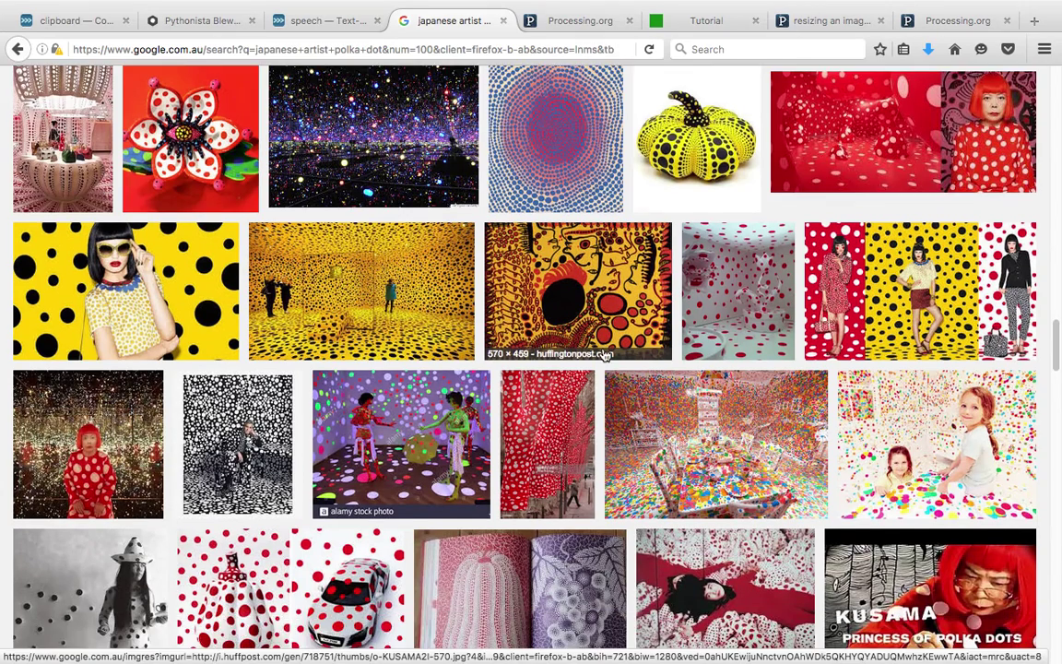
{"action": "scroll", "coordinate": [604, 355], "scroll_direction": "down", "scroll_amount": 2}
{"action": "scroll", "coordinate": [604, 403], "scroll_direction": "up", "scroll_amount": 1}
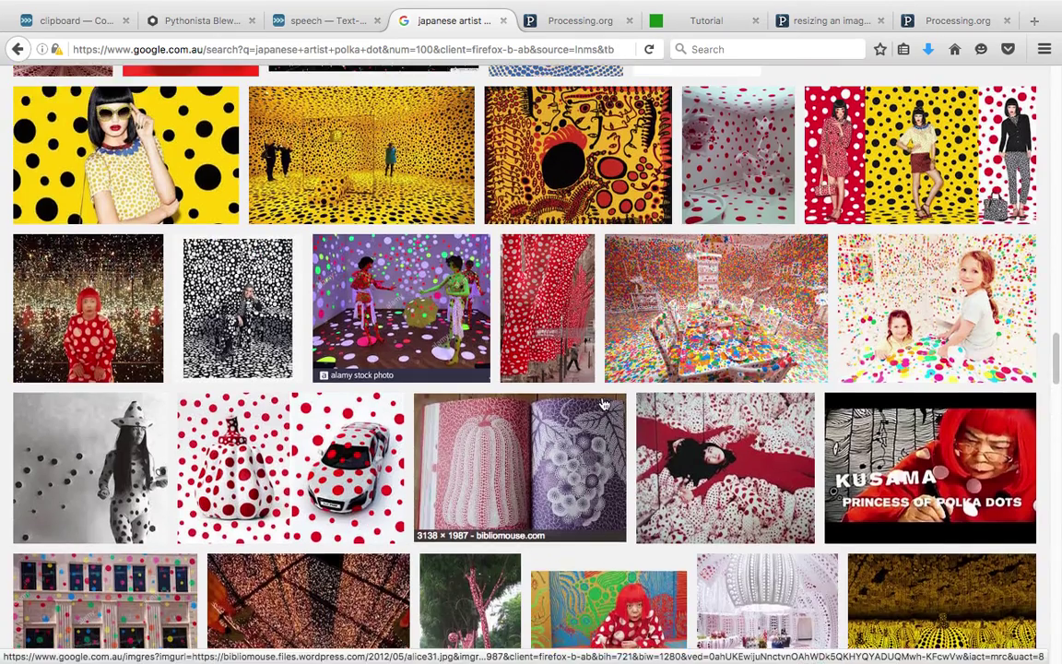
{"action": "key", "text": "ctrl+Right"}
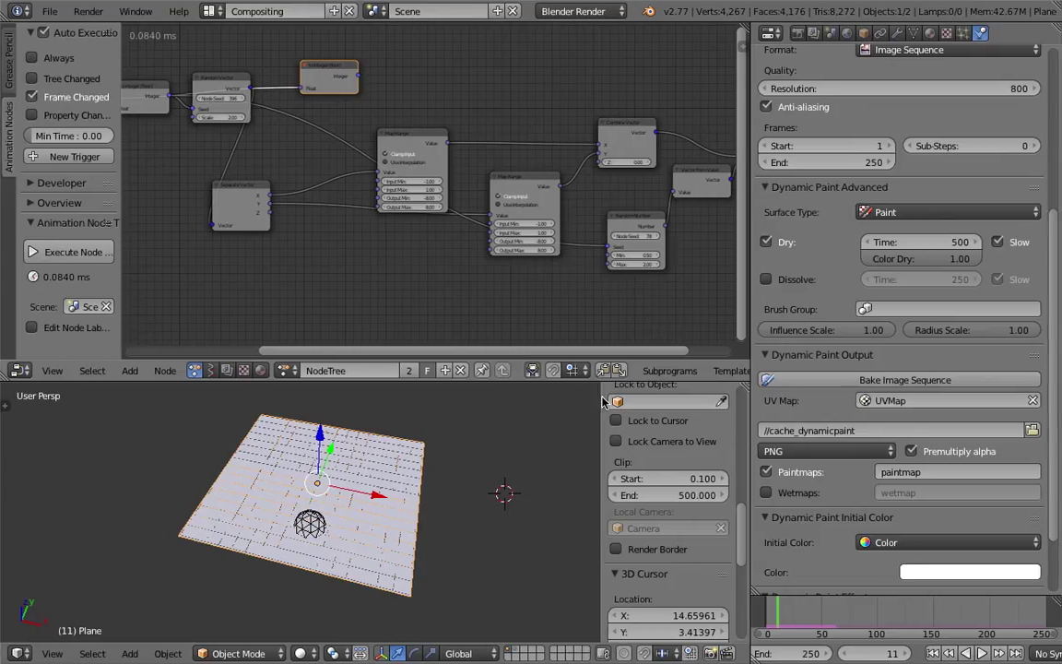
{"action": "key", "text": "ctrl+Left"}
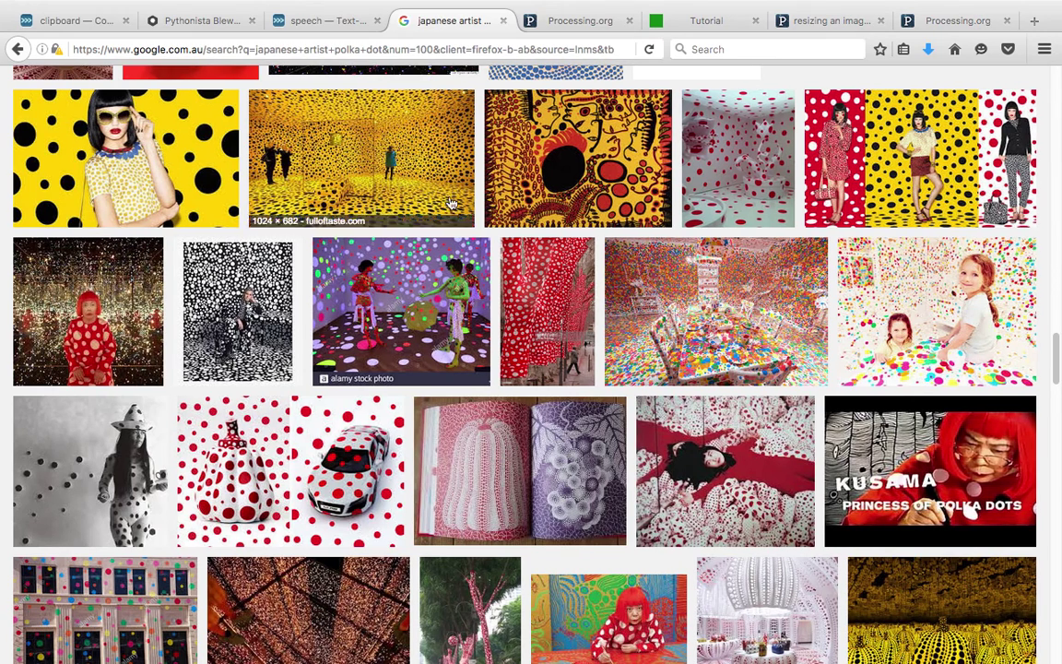
{"action": "key", "text": "ctrl+Right"}
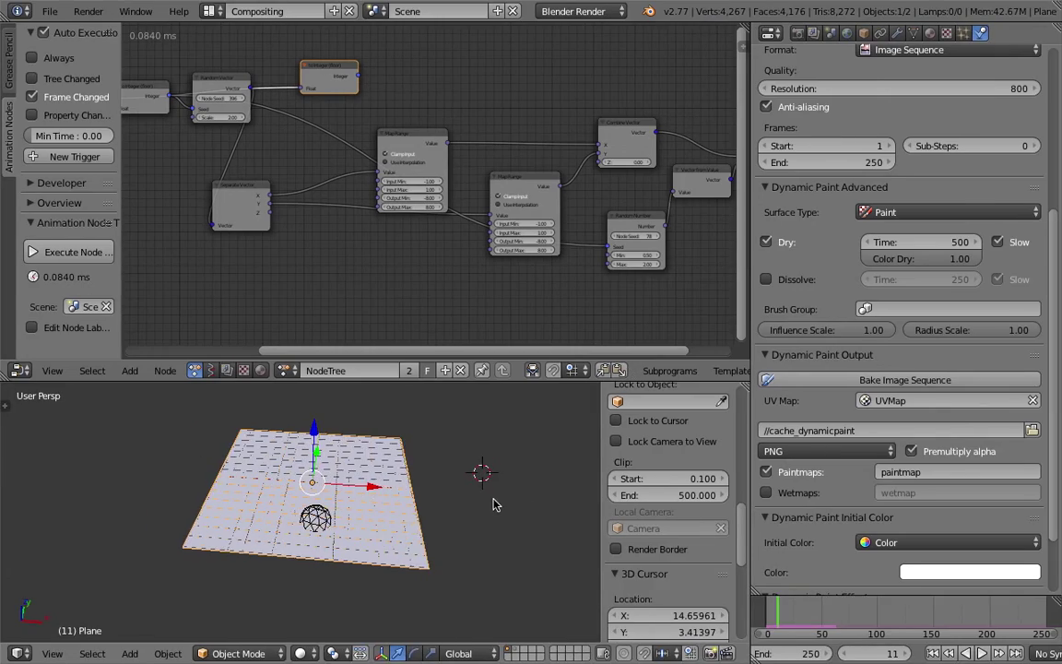
{"action": "mouse_move", "coordinate": [493, 499]}
{"action": "middle_mouse_down"}
{"action": "mouse_move", "coordinate": [522, 493]}
{"action": "mouse_move", "coordinate": [505, 489]}
{"action": "middle_mouse_up"}
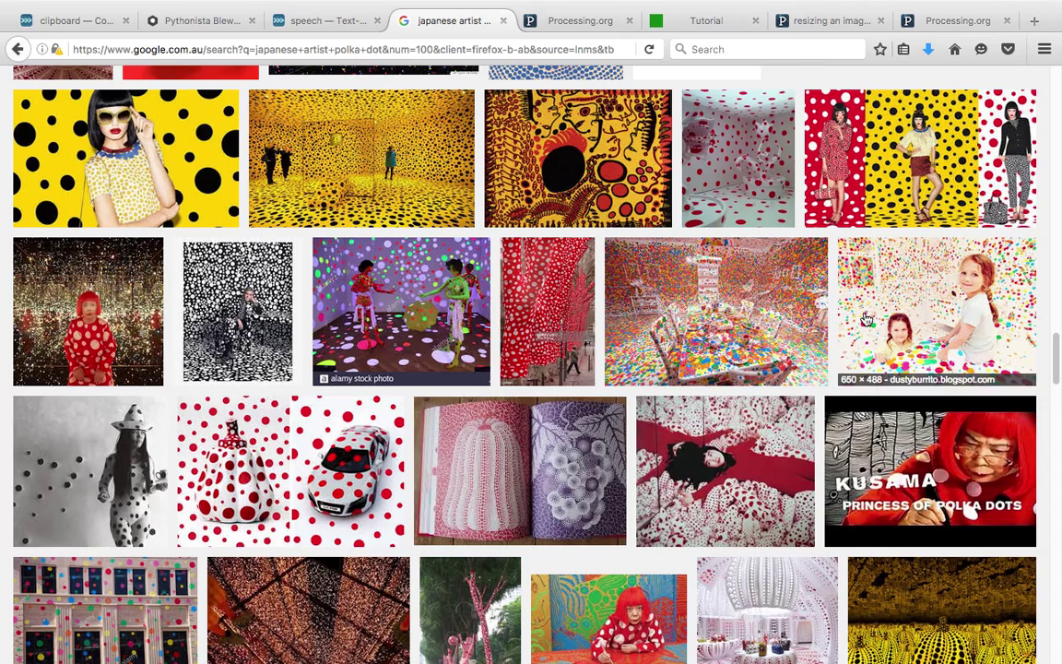
{"action": "scroll", "coordinate": [1058, 369], "scroll_direction": "down", "scroll_amount": 2}
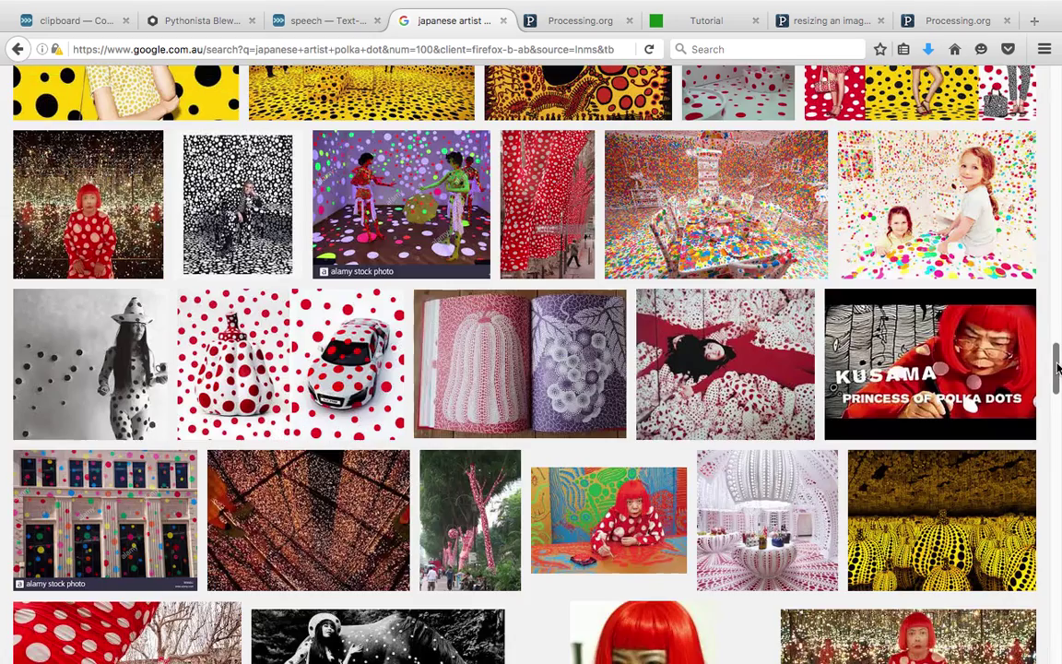
{"action": "left_click", "coordinate": [703, 244]}
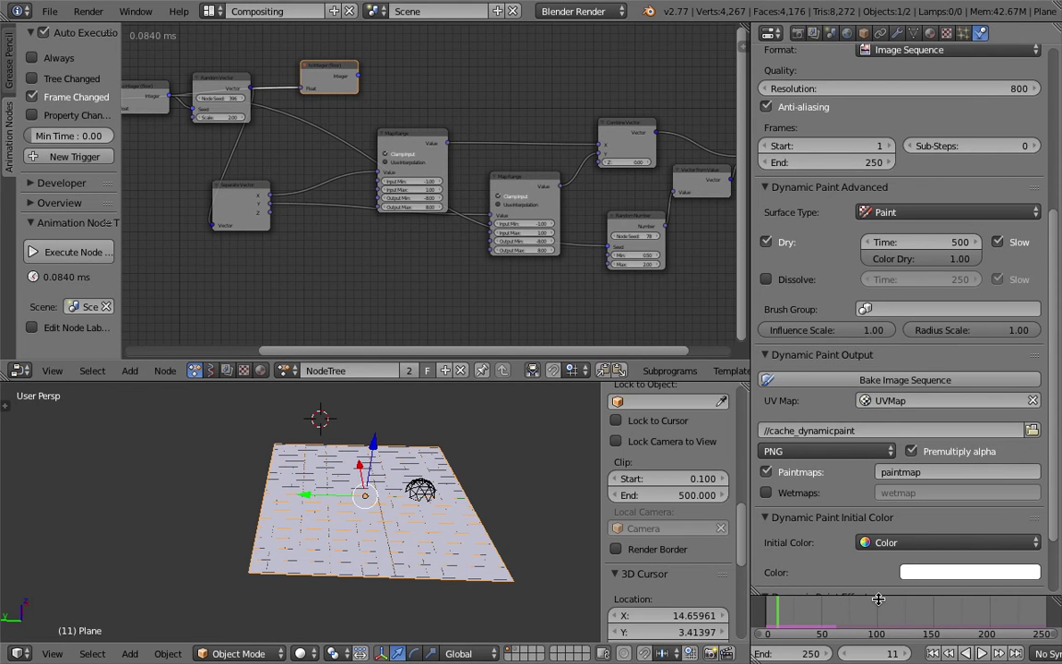
Play the animation briefly in Blender and view the plane and icosphere from another angle
{"action": "left_click", "coordinate": [983, 653]}
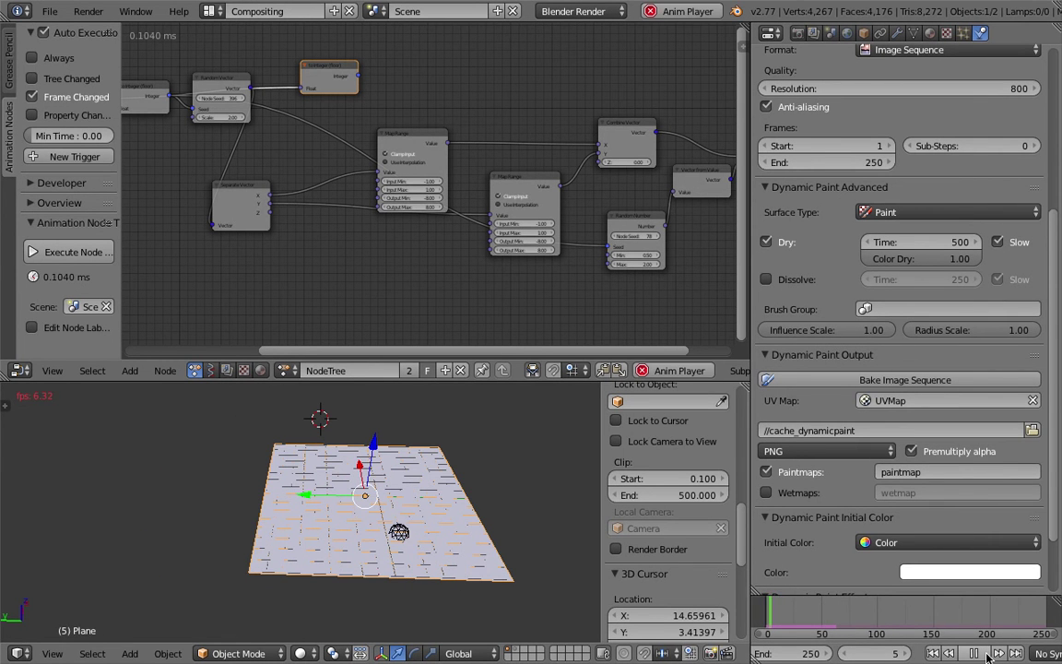
{"action": "left_click", "coordinate": [986, 656]}
{"action": "middle_click_drag", "start_coordinate": [387, 493], "coordinate": [499, 477]}
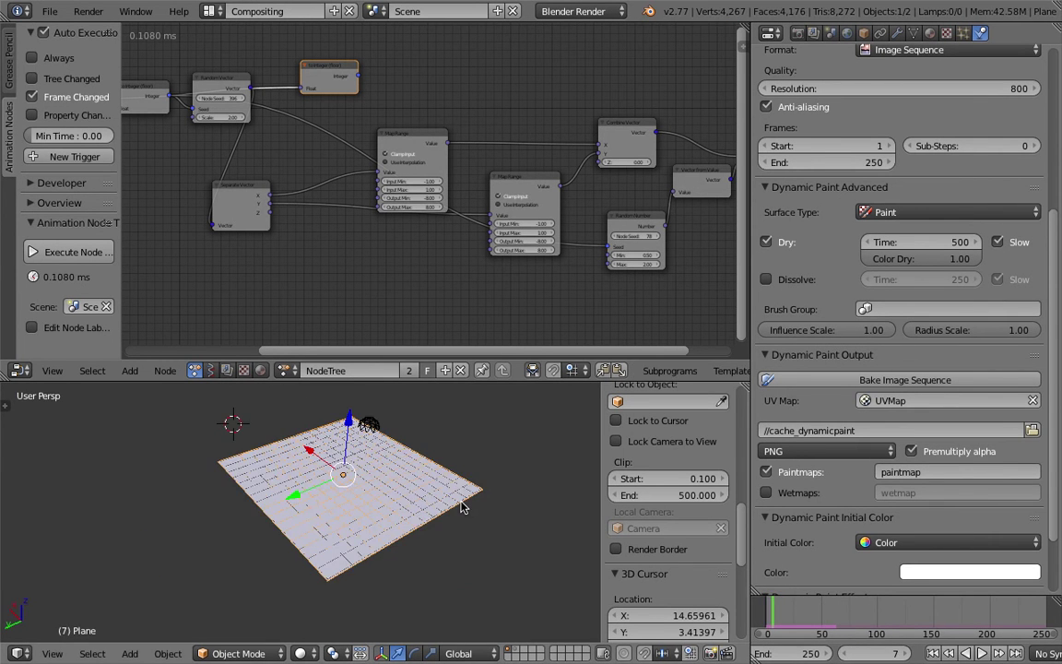
Save the blend file over the existing one and make the 3D view taller
{"action": "key", "text": "ctrl+s"}
{"action": "left_click", "coordinate": [463, 503]}
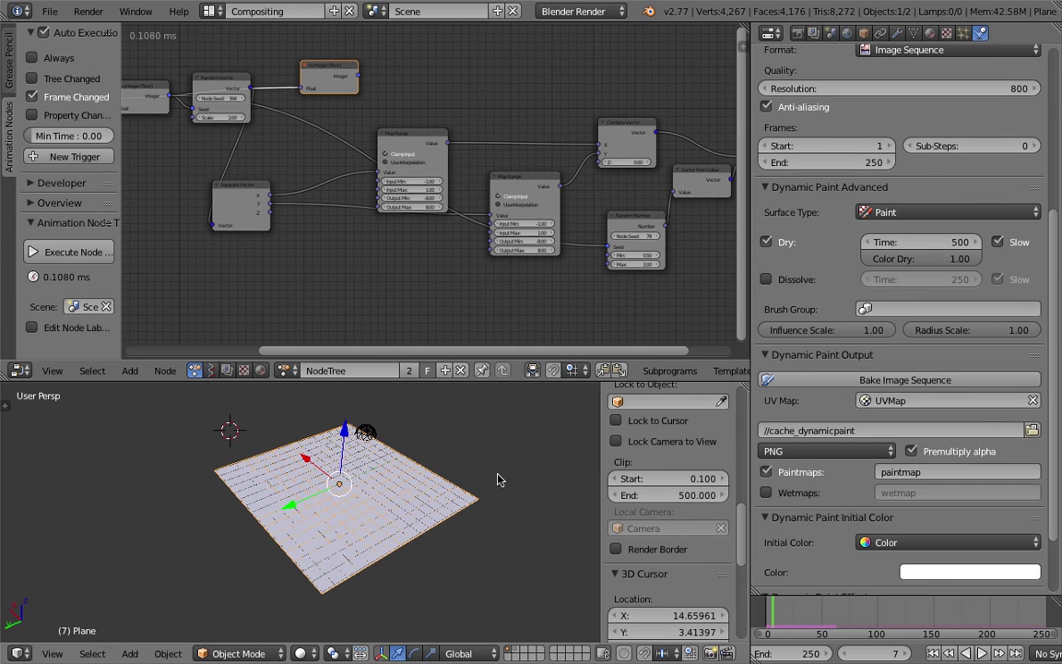
{"action": "left_click_drag", "start_coordinate": [486, 361], "coordinate": [486, 328]}
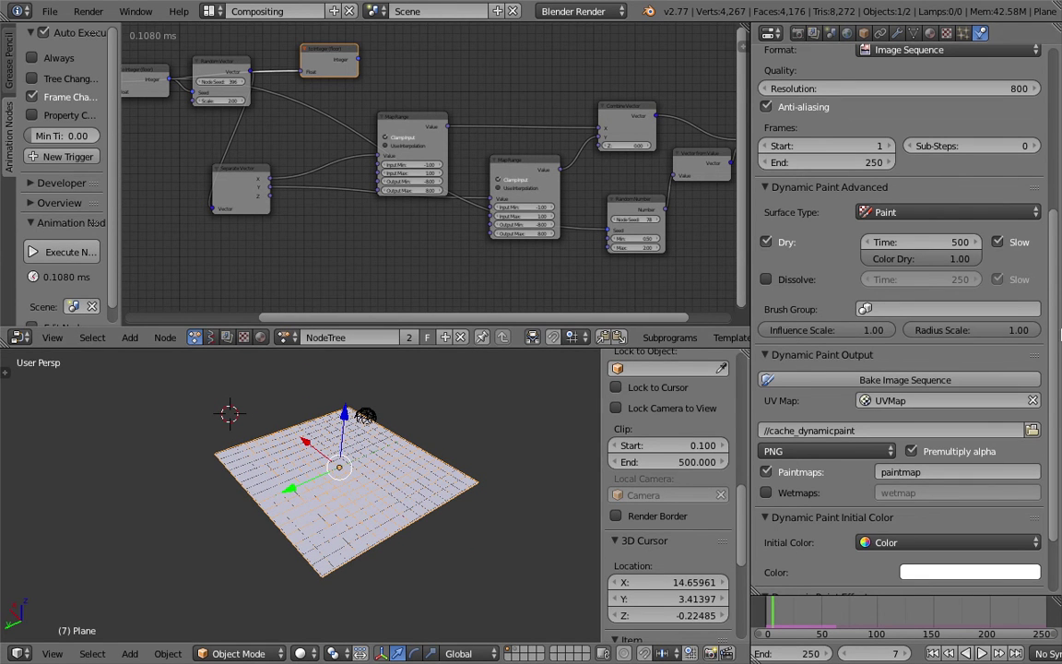
Check the dotted dining room reference in Firefox, and start baking the plane's Dynamic Paint image sequence in Blender
{"action": "scroll", "coordinate": [1059, 351], "scroll_direction": "down", "scroll_amount": 2}
{"action": "scroll", "coordinate": [1058, 350], "scroll_direction": "down", "scroll_amount": 1}
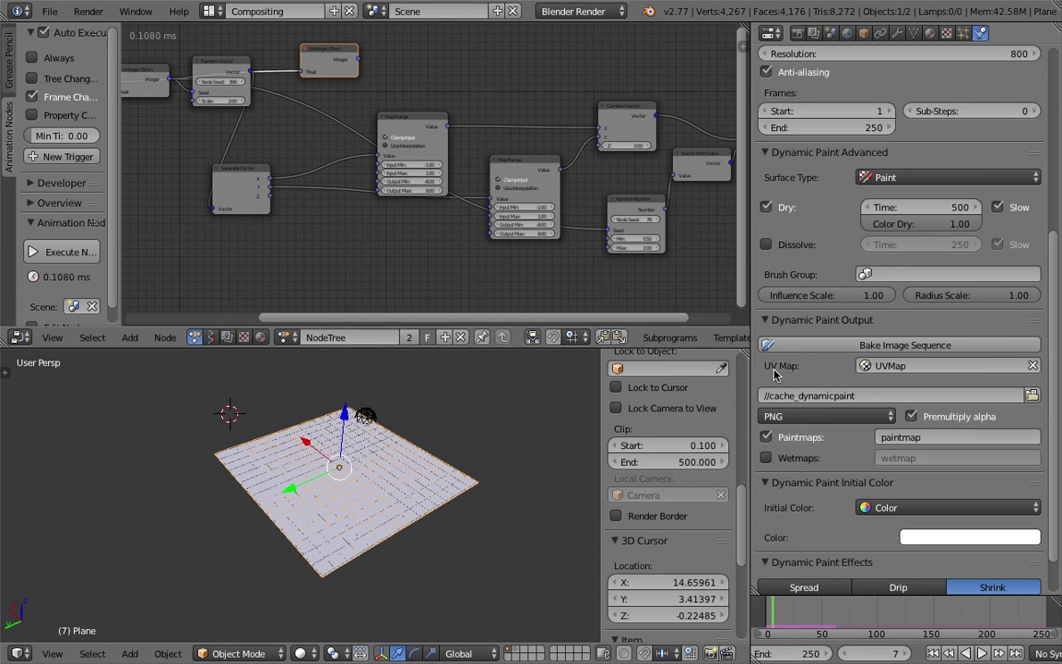
{"action": "key", "text": "ctrl+Left"}
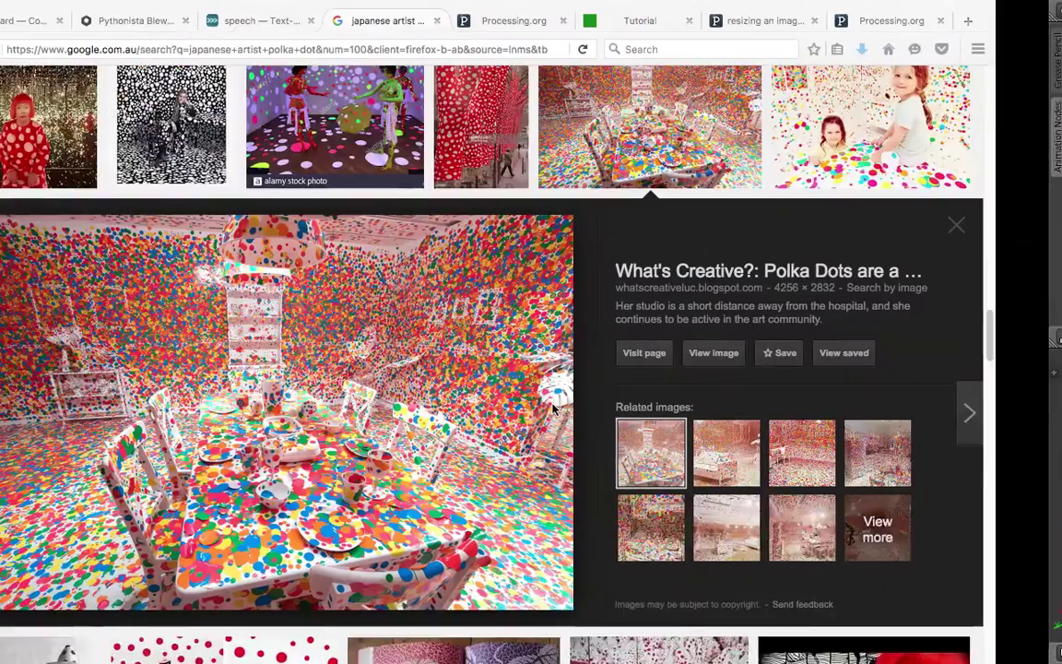
{"action": "scroll", "coordinate": [524, 418], "scroll_direction": "down", "scroll_amount": 2}
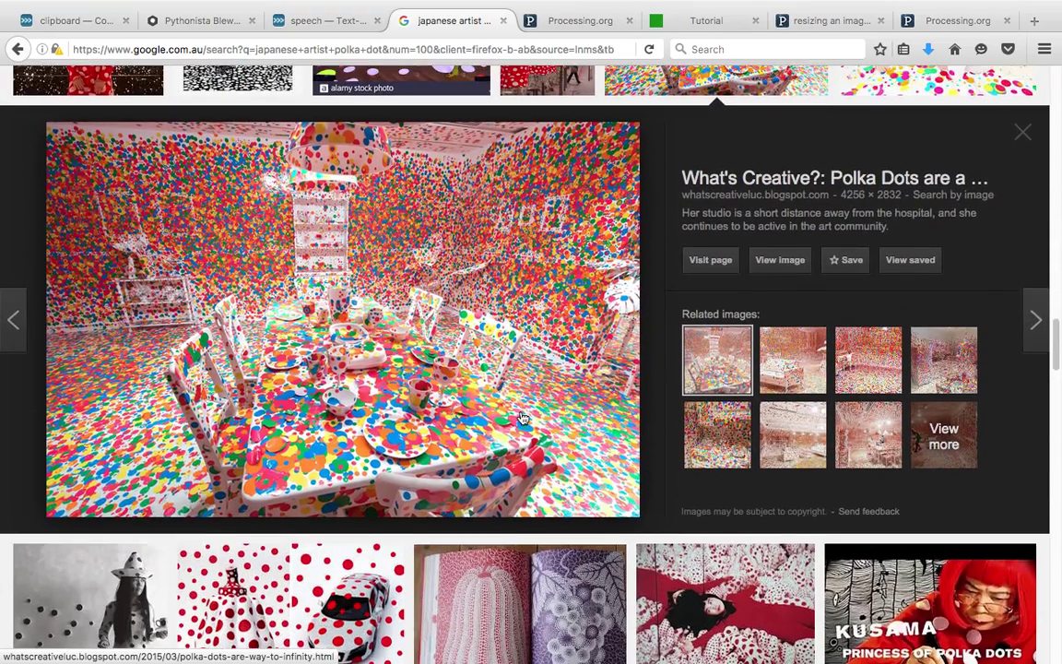
{"action": "key", "text": "ctrl+Right"}
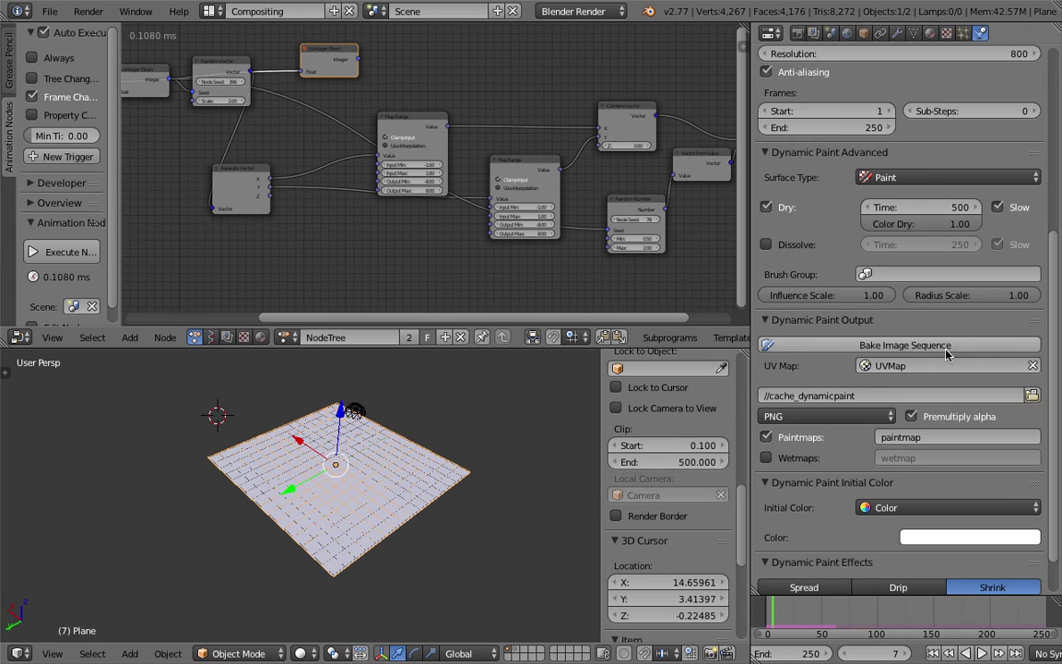
{"action": "left_click", "coordinate": [975, 353]}
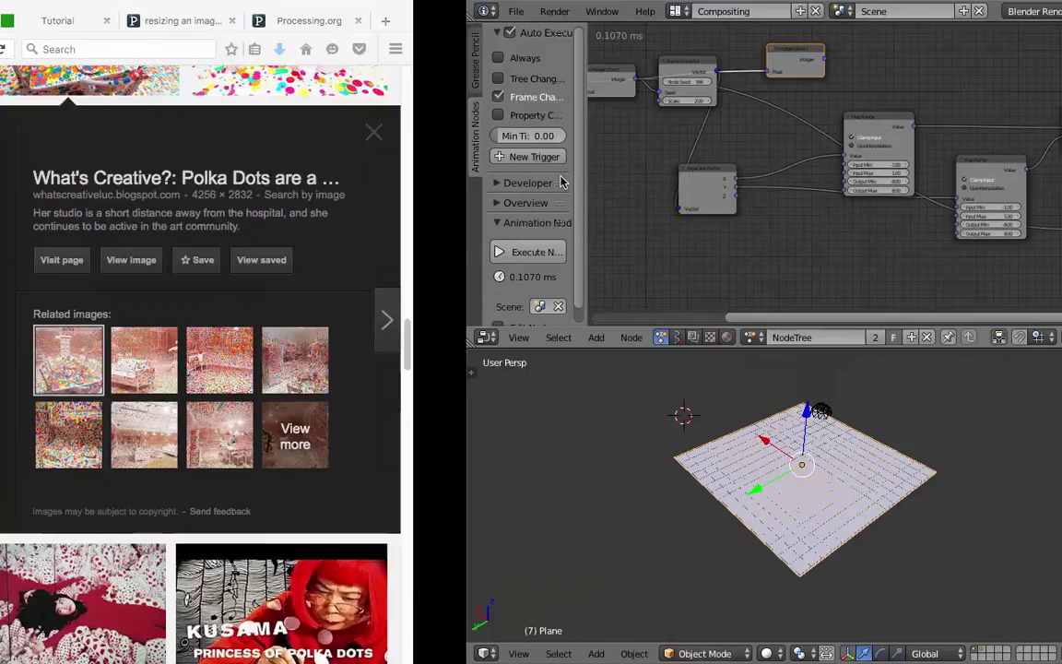
Switch to Firefox and look through more of the polka dot image results below the enlarged picture
{"action": "scroll", "coordinate": [521, 392], "scroll_direction": "down", "scroll_amount": 5}
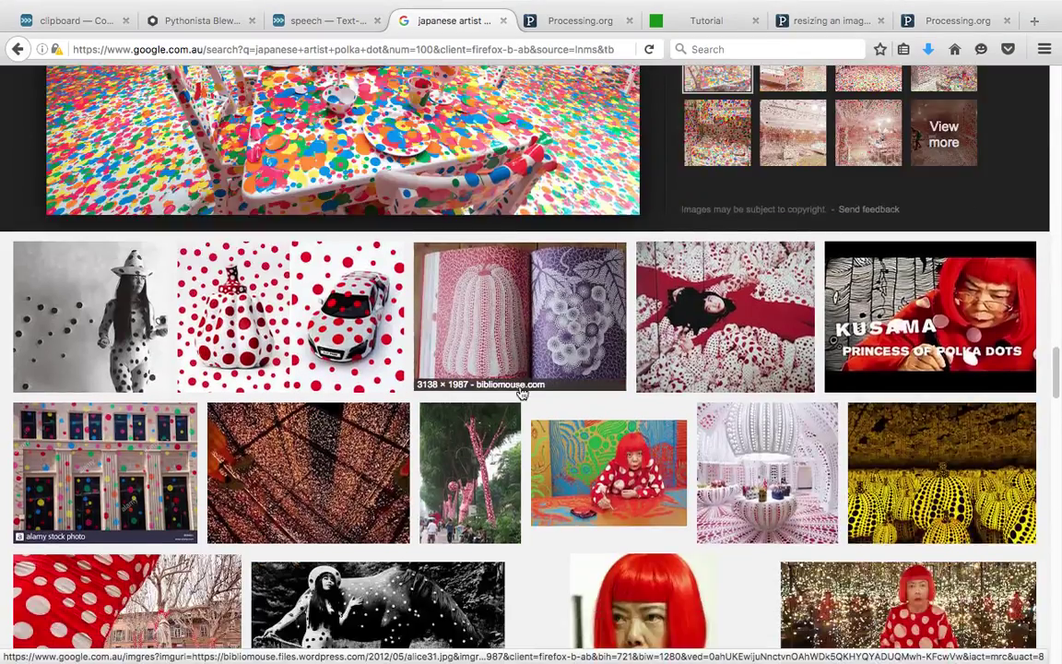
{"action": "scroll", "coordinate": [521, 392], "scroll_direction": "down", "scroll_amount": 10}
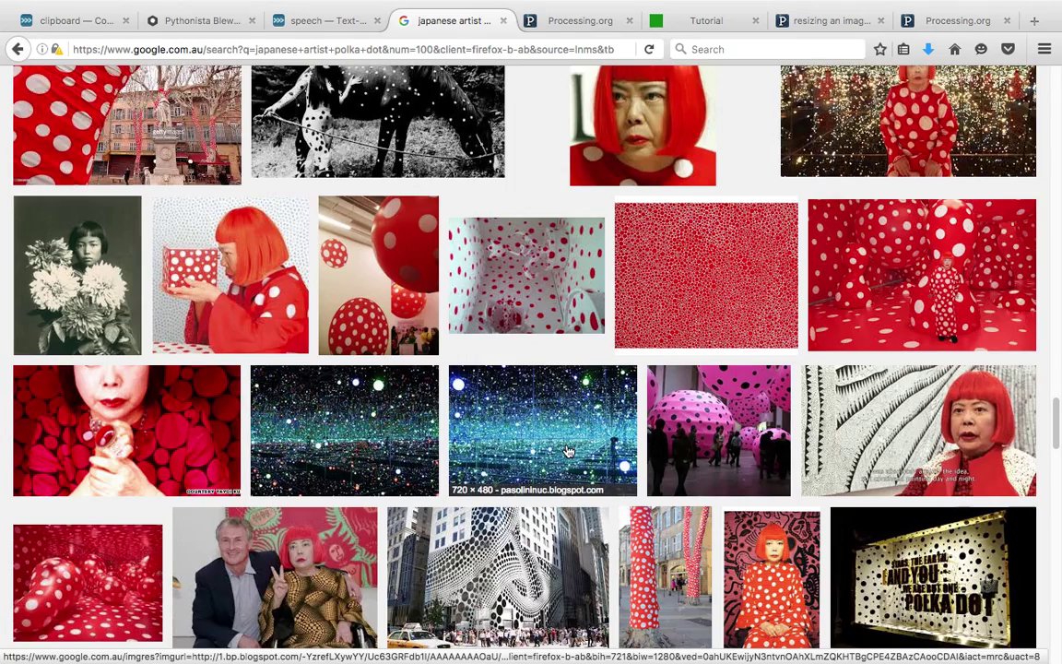
{"action": "scroll", "coordinate": [544, 452], "scroll_direction": "down", "scroll_amount": 1}
{"action": "scroll", "coordinate": [515, 451], "scroll_direction": "down", "scroll_amount": 3}
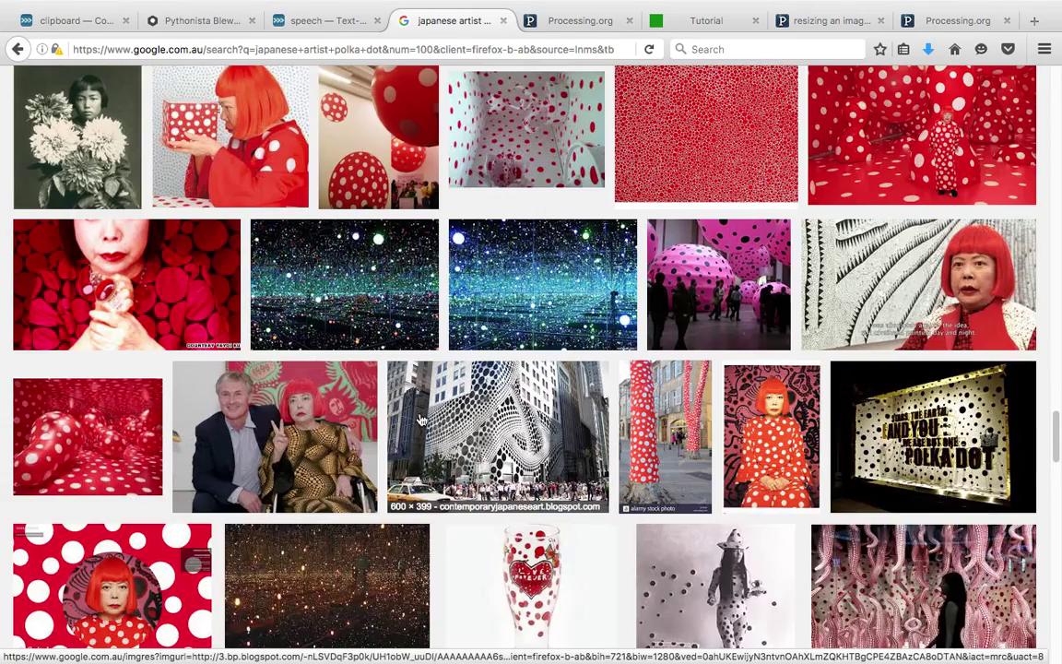
{"action": "scroll", "coordinate": [867, 277], "scroll_direction": "up", "scroll_amount": 3}
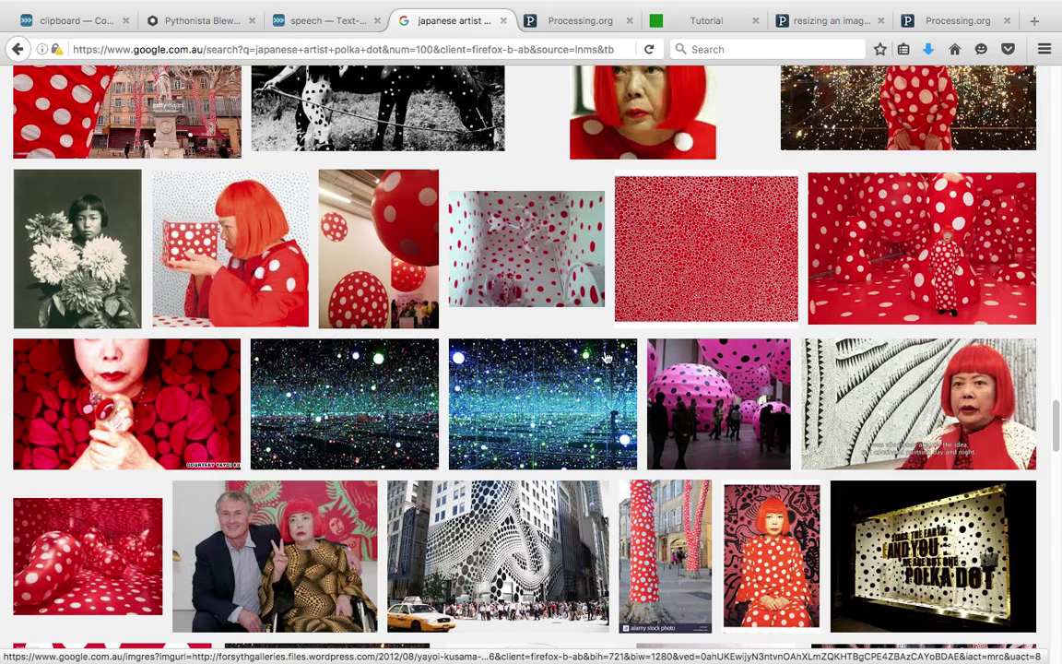
{"action": "scroll", "coordinate": [532, 417], "scroll_direction": "down", "scroll_amount": 3}
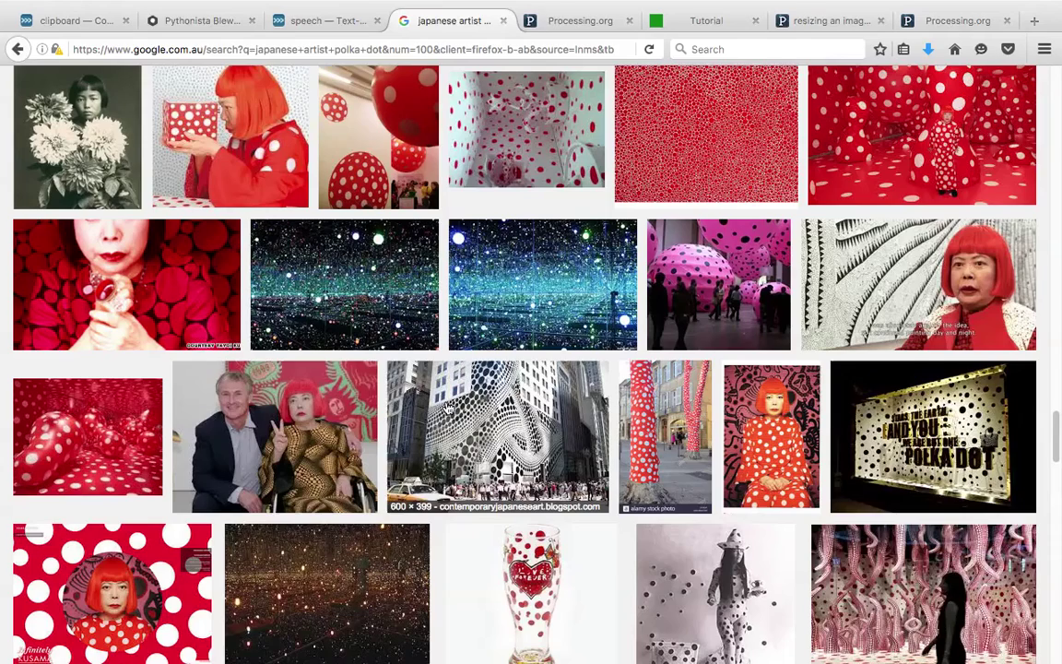
Switch to the desktop, close the cache_dynamicpaint1 Finder window, and shift the sketch_160906b Processing window slightly
{"action": "key", "text": "ctrl+Left"}
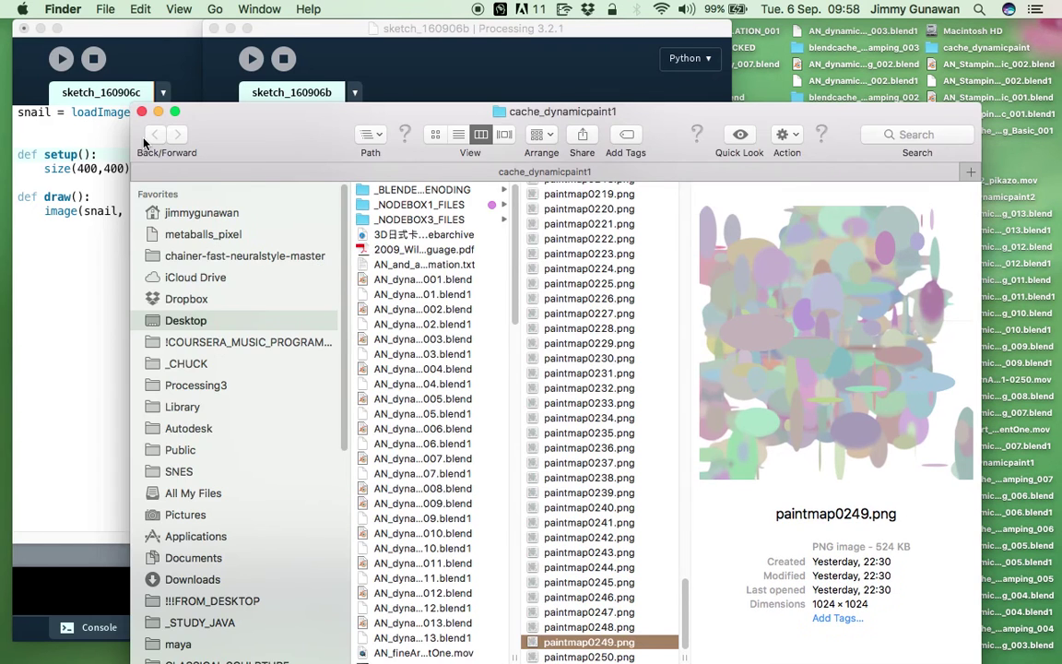
{"action": "left_click", "coordinate": [142, 110]}
{"action": "left_click", "coordinate": [291, 35]}
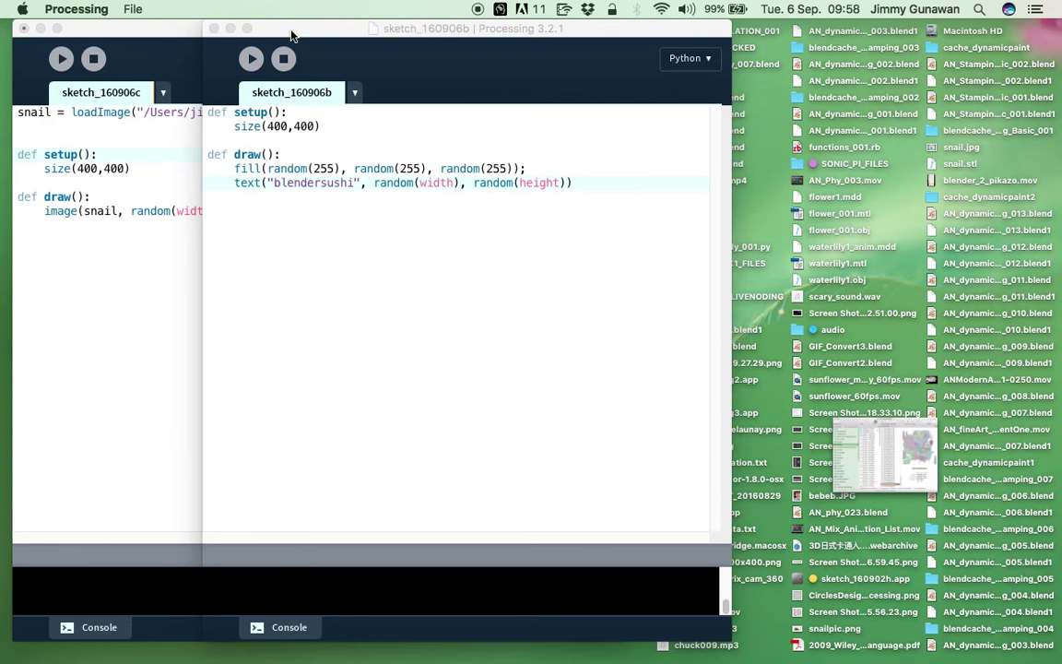
{"action": "left_click_drag", "start_coordinate": [292, 35], "coordinate": [265, 39]}
{"action": "left_click", "coordinate": [76, 9]}
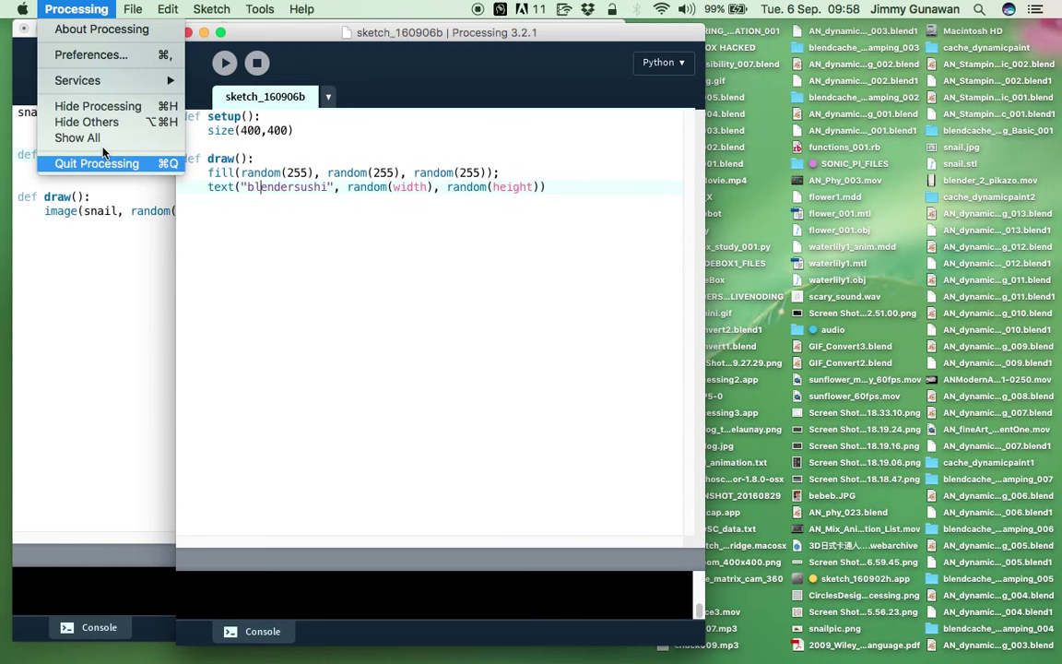
{"action": "left_click", "coordinate": [101, 163]}
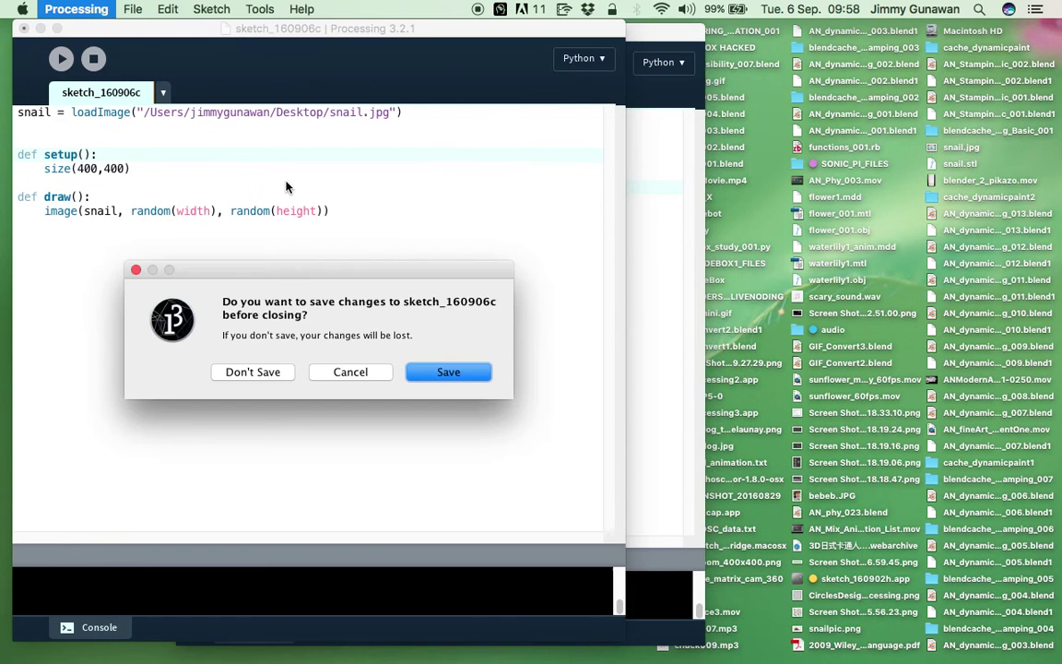
{"action": "left_click", "coordinate": [373, 374]}
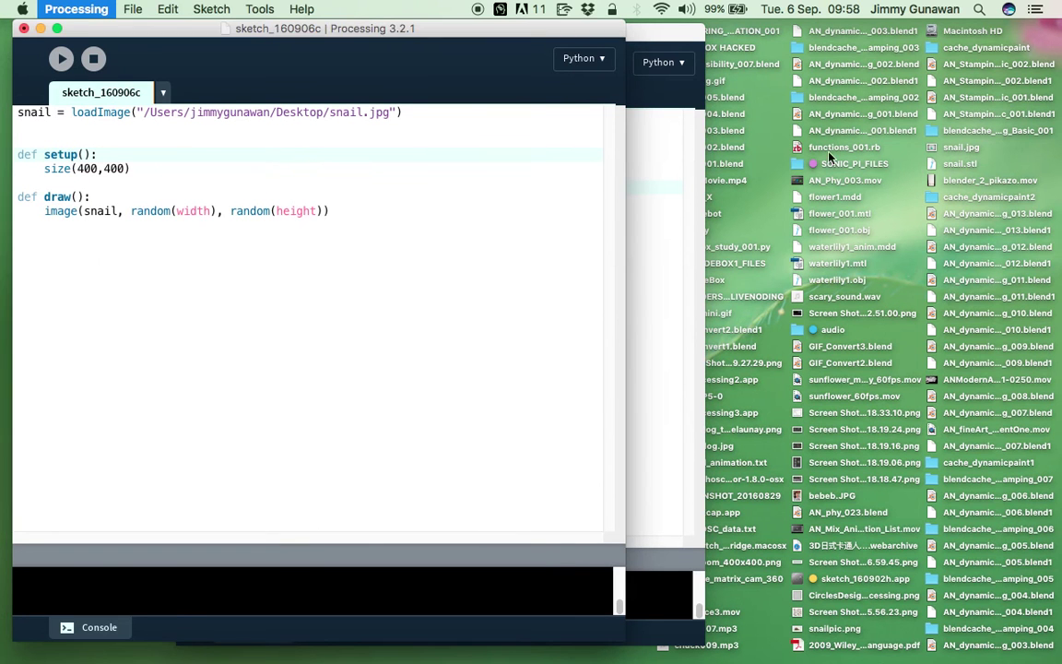
Hide the other applications, open the desktop folder cache_dynamicpaint, and enlarge its Finder window
{"action": "left_click", "coordinate": [960, 51]}
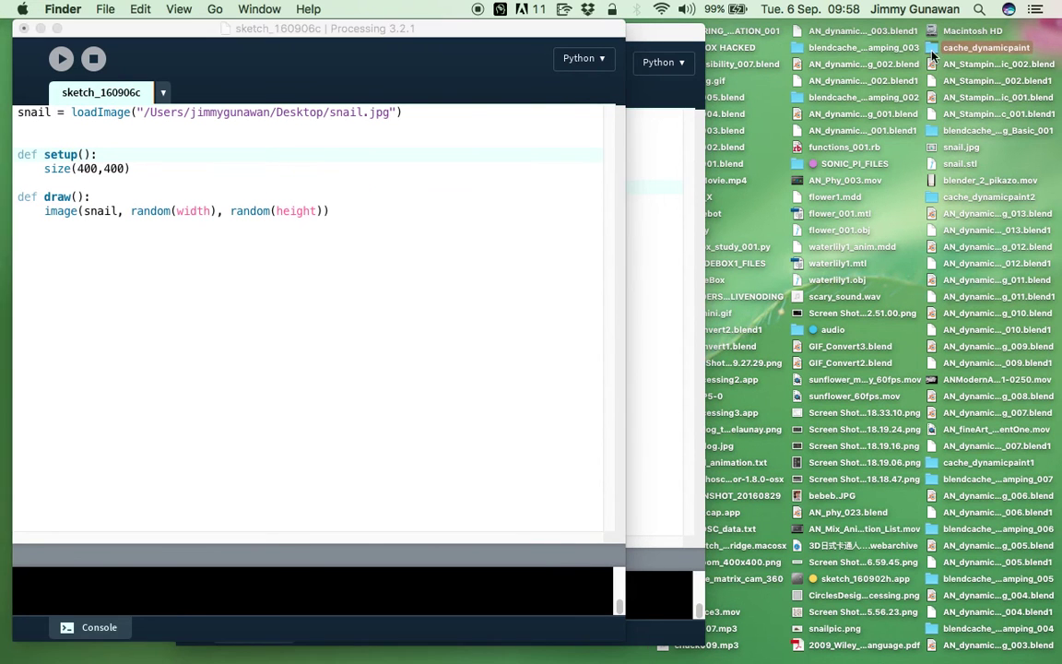
{"action": "key", "text": "alt+super+h"}
{"action": "double_click", "coordinate": [935, 54]}
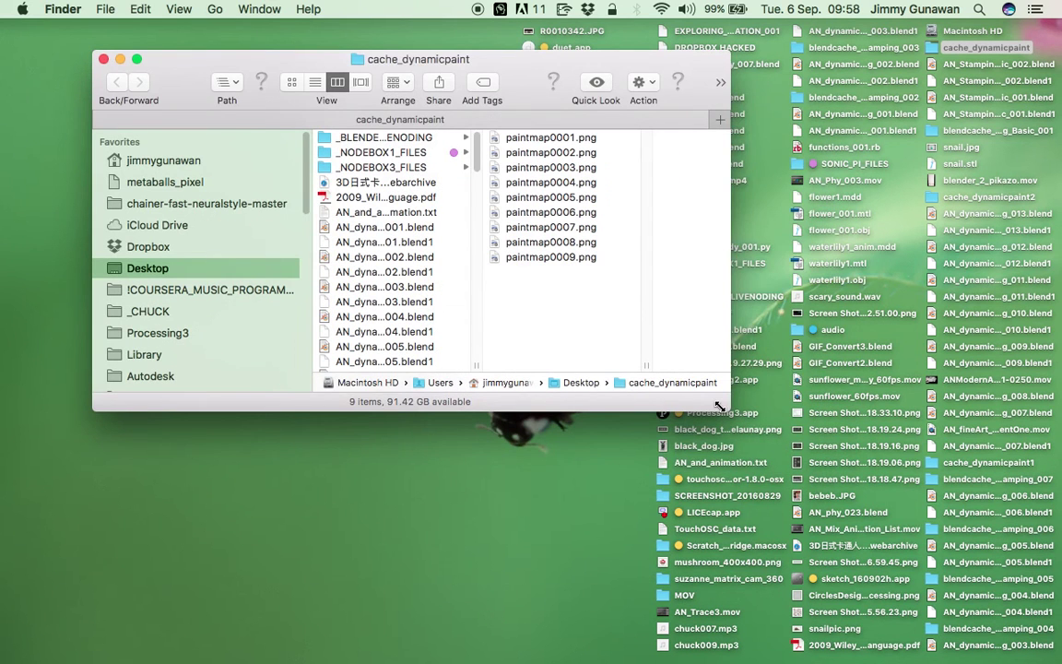
{"action": "left_click_drag", "start_coordinate": [719, 406], "coordinate": [921, 569]}
Preview several baked paintmap PNG frames and inspect paintmap0009.png in a large Quick Look preview
{"action": "left_click", "coordinate": [560, 153]}
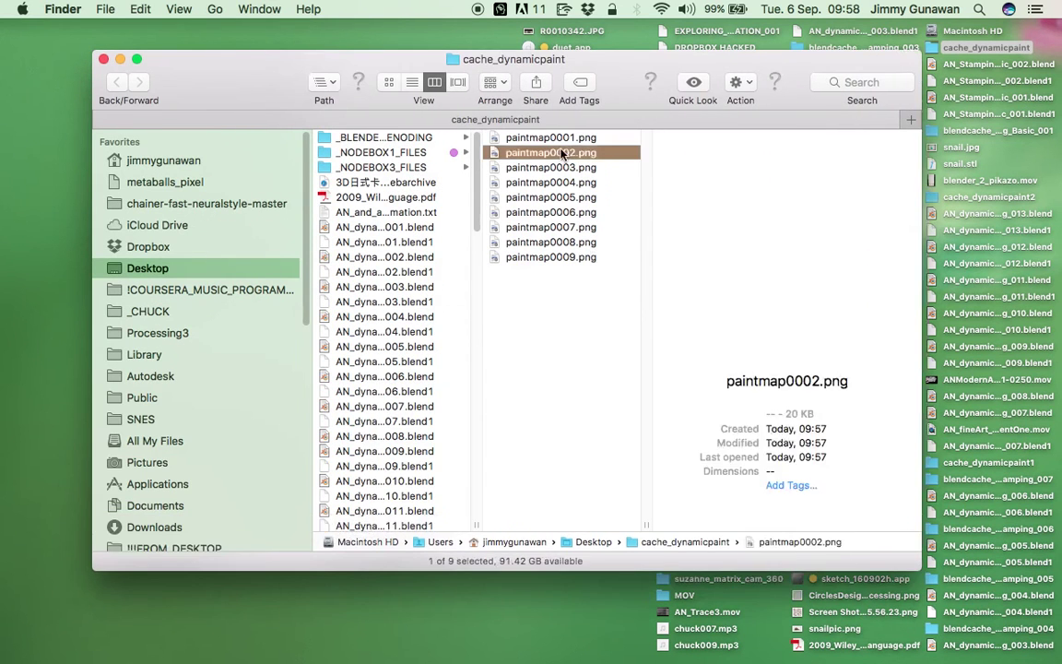
{"action": "left_click", "coordinate": [553, 139]}
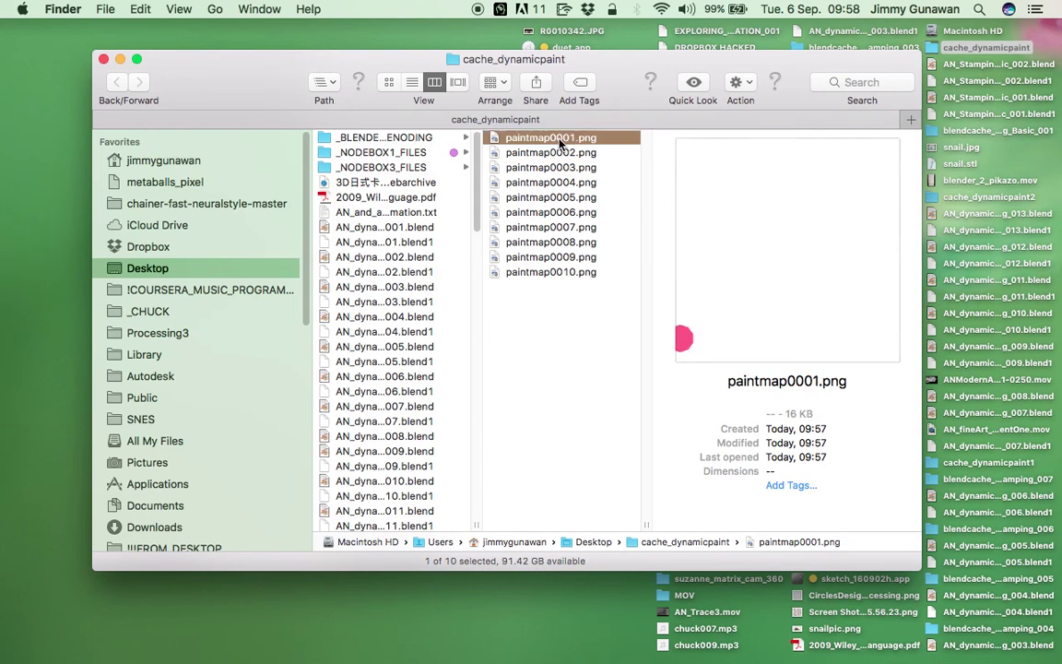
{"action": "left_click", "coordinate": [562, 198]}
{"action": "left_click", "coordinate": [564, 227]}
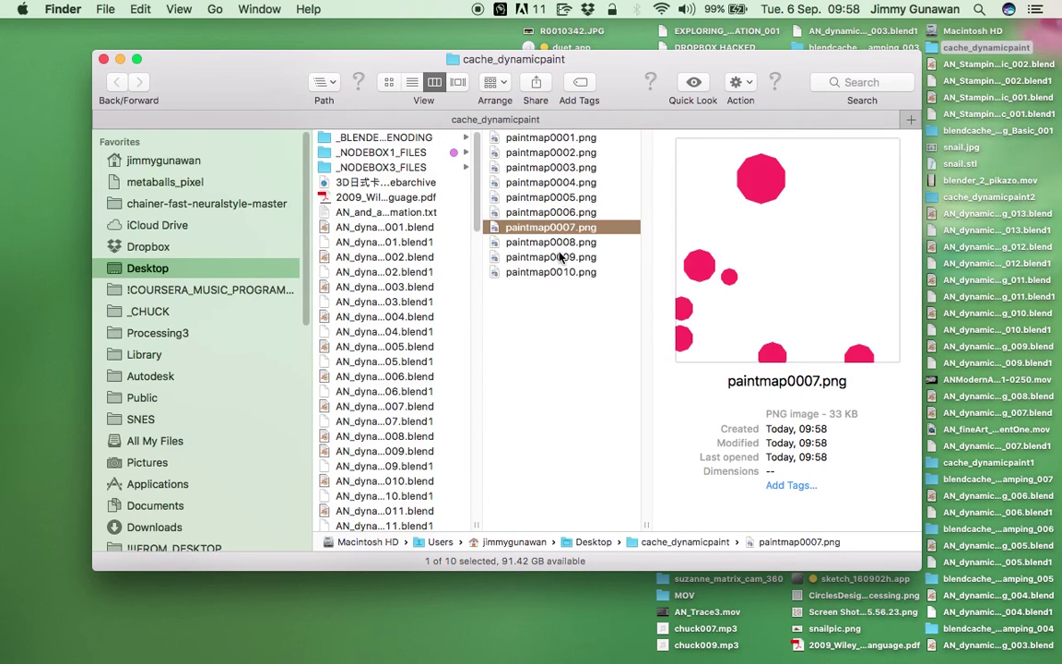
{"action": "left_click", "coordinate": [560, 258]}
{"action": "key", "text": "space"}
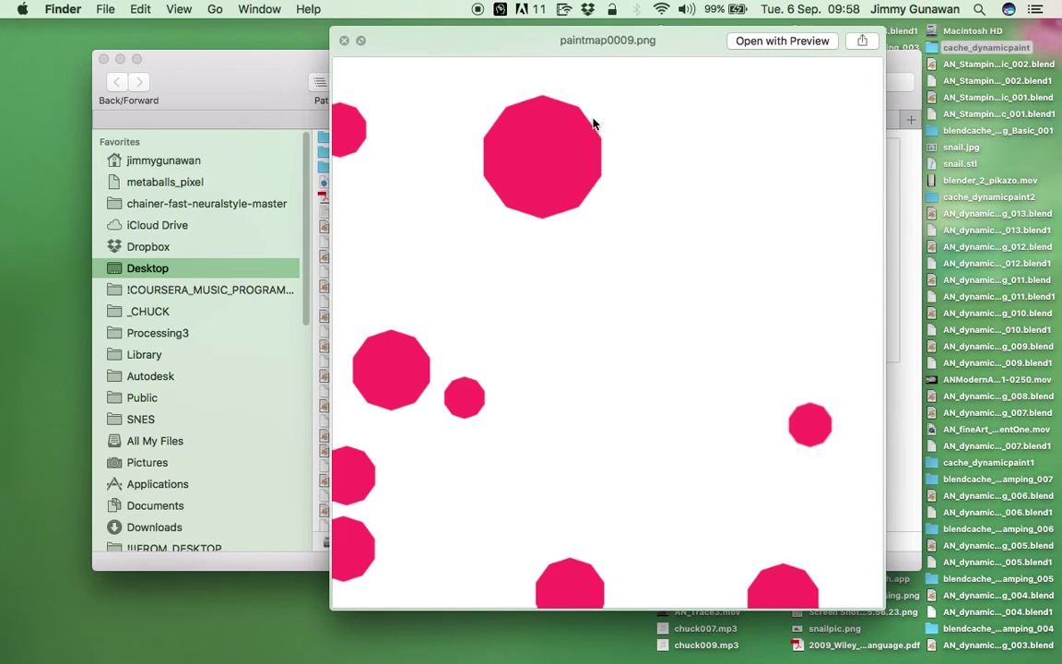
{"action": "left_click_drag", "start_coordinate": [590, 52], "coordinate": [477, 62]}
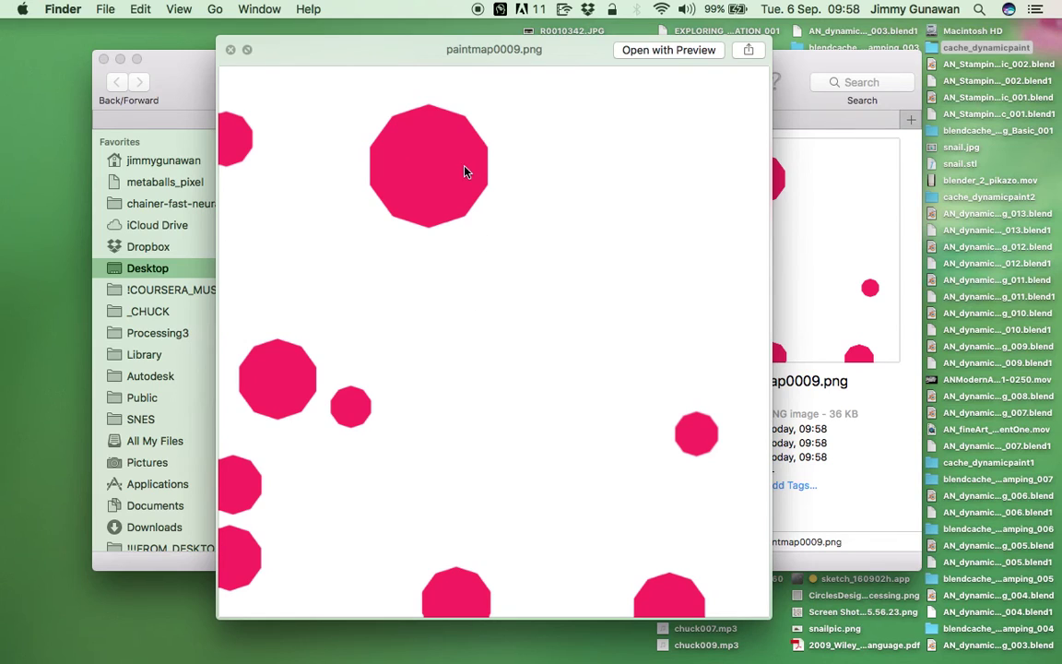
Switch back to Blender, cancel the running Dynamic Paint bake, and save the file over the existing one
{"action": "key", "text": "ctrl+Right"}
{"action": "key", "text": "ctrl+Right"}
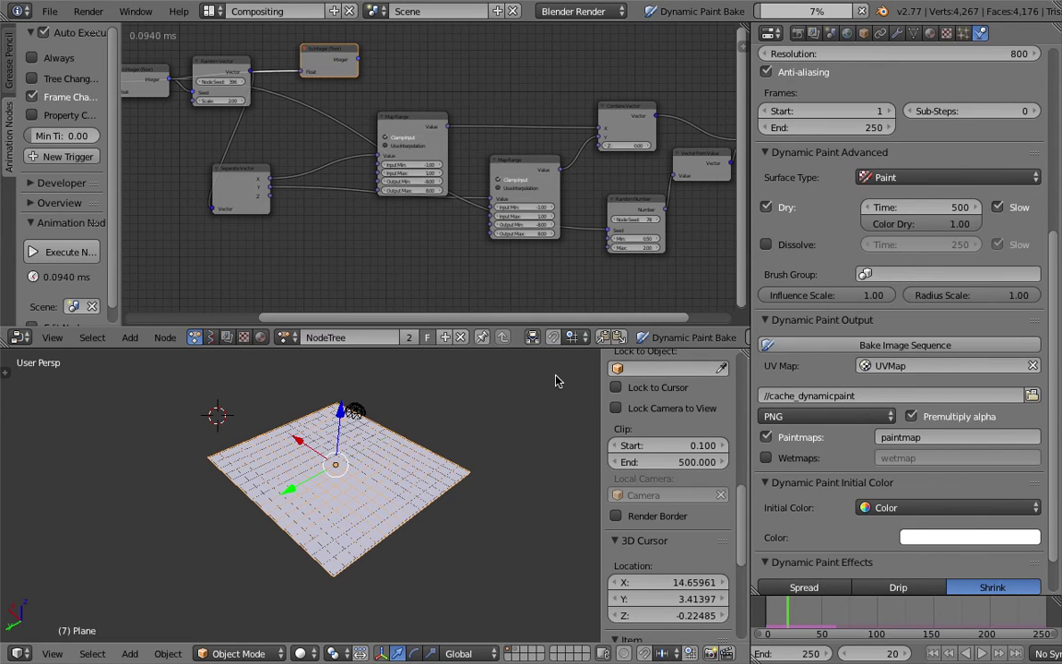
{"action": "key", "text": "Escape"}
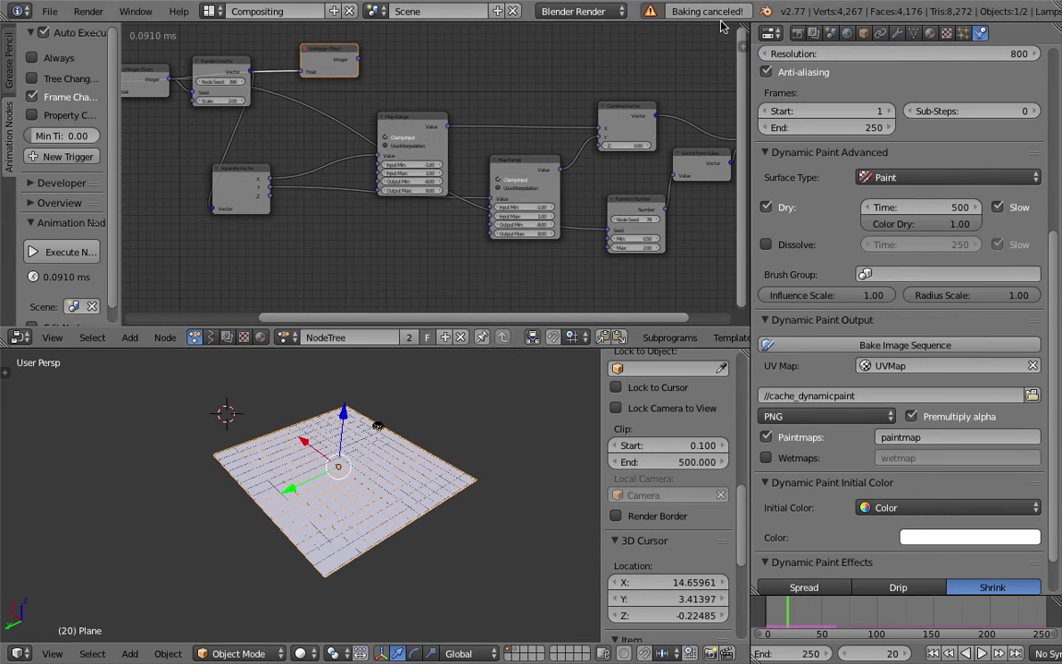
{"action": "scroll", "coordinate": [461, 443], "scroll_direction": "up", "scroll_amount": 3}
{"action": "key", "text": "ctrl+s"}
{"action": "left_click", "coordinate": [461, 449]}
Select the icosphere at the plane's corner and display the 3D view in wireframe
{"action": "right_click", "coordinate": [410, 404]}
{"action": "mouse_move", "coordinate": [418, 412]}
{"action": "middle_mouse_down"}
{"action": "mouse_move", "coordinate": [458, 448]}
{"action": "mouse_move", "coordinate": [273, 498]}
{"action": "middle_mouse_up"}
{"action": "scroll", "coordinate": [458, 448], "scroll_direction": "up", "scroll_amount": 3}
{"action": "scroll", "coordinate": [273, 498], "scroll_direction": "up", "scroll_amount": 2}
{"action": "key", "text": "z"}
{"action": "key", "text": "z"}
{"action": "key", "text": "z"}
{"action": "scroll", "coordinate": [421, 449], "scroll_direction": "down", "scroll_amount": 5}
{"action": "scroll", "coordinate": [1061, 243], "scroll_direction": "up", "scroll_amount": 3}
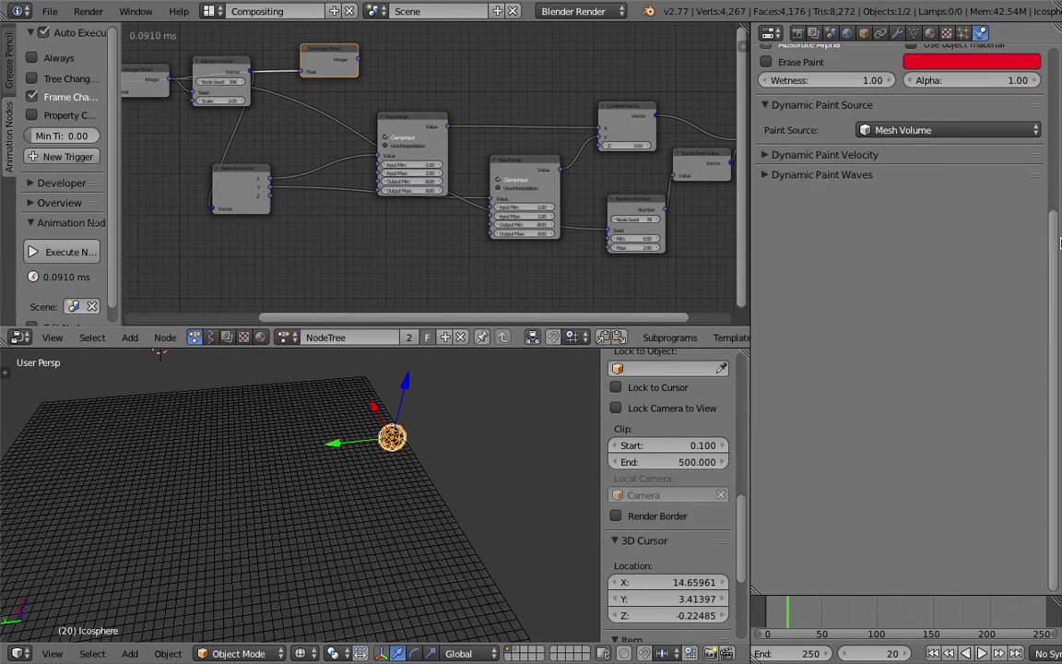
Add a Subdivision Surface modifier to the icosphere and widen the properties editor
{"action": "scroll", "coordinate": [1061, 243], "scroll_direction": "up", "scroll_amount": 5}
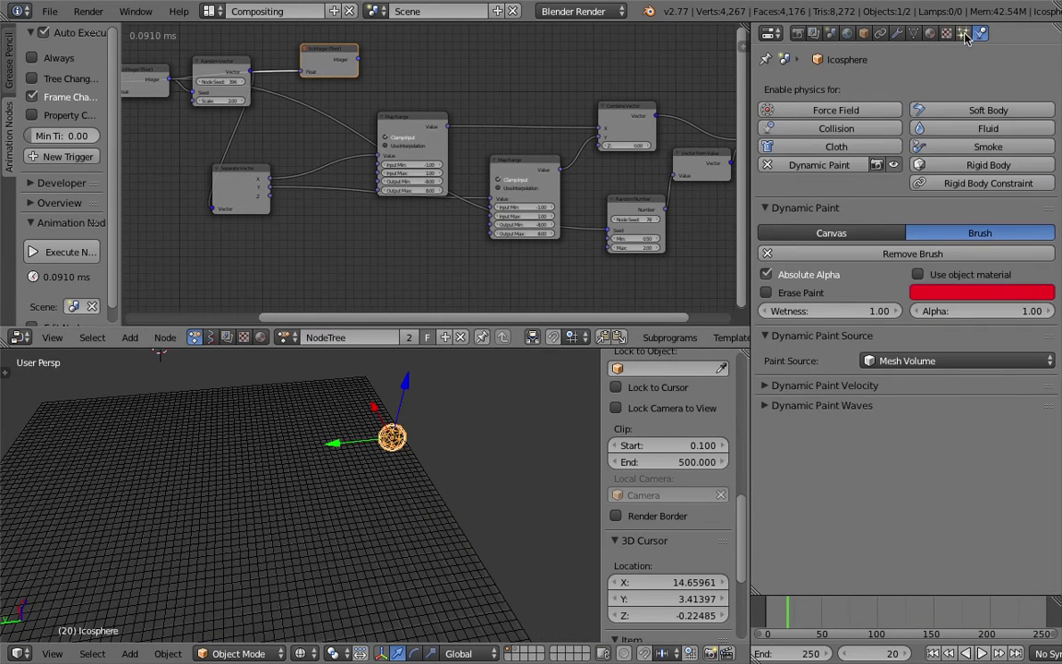
{"action": "left_click", "coordinate": [901, 35]}
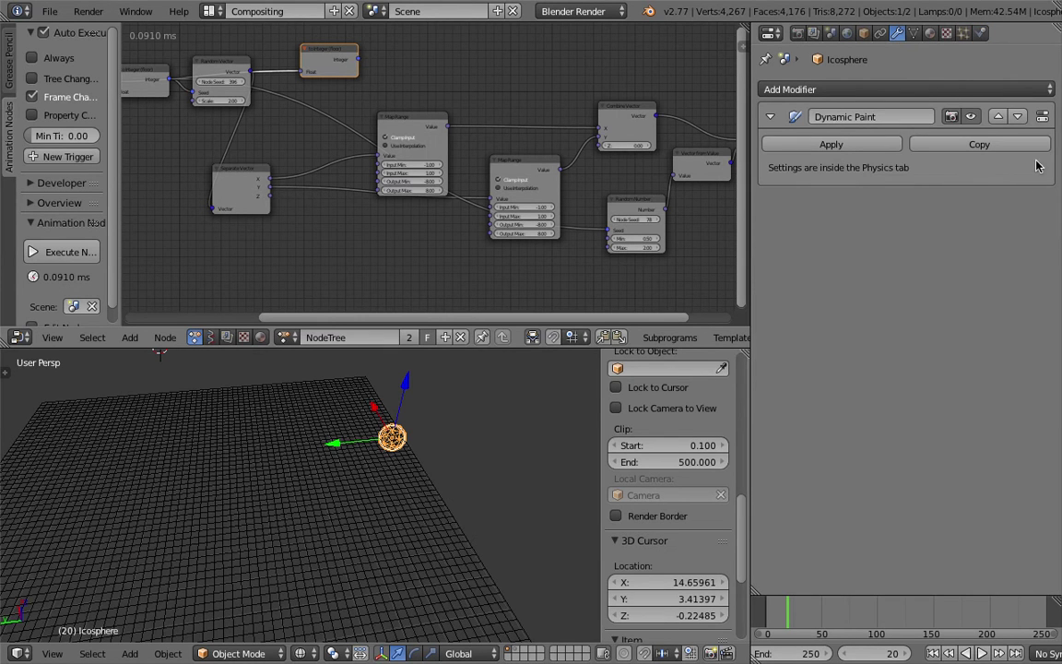
{"action": "left_click", "coordinate": [936, 90]}
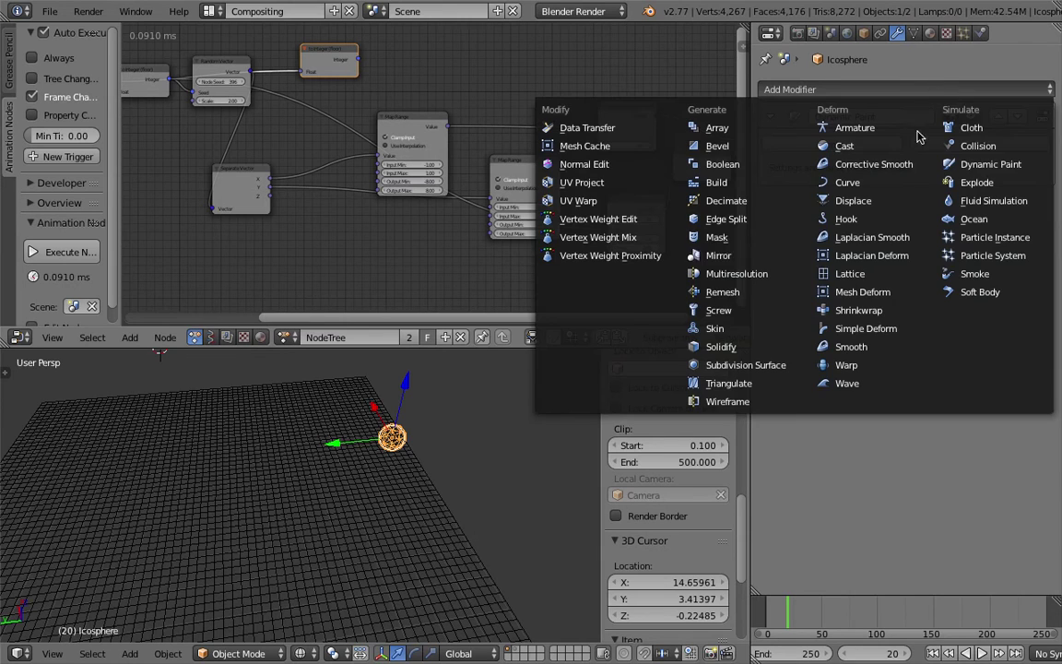
{"action": "left_click", "coordinate": [759, 365]}
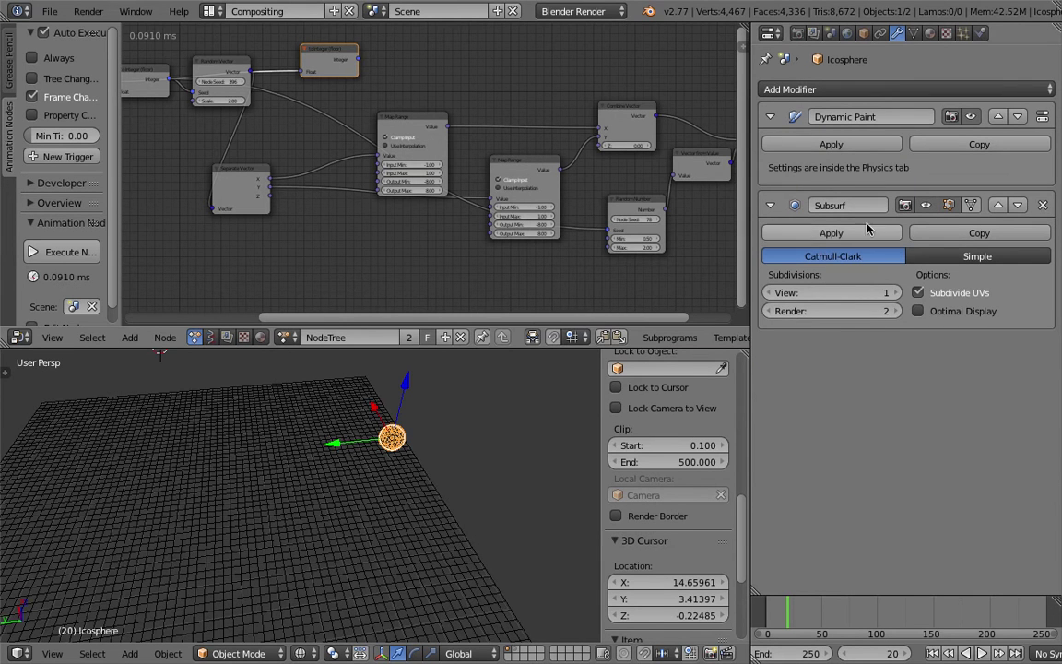
{"action": "left_click_drag", "start_coordinate": [751, 146], "coordinate": [652, 145]}
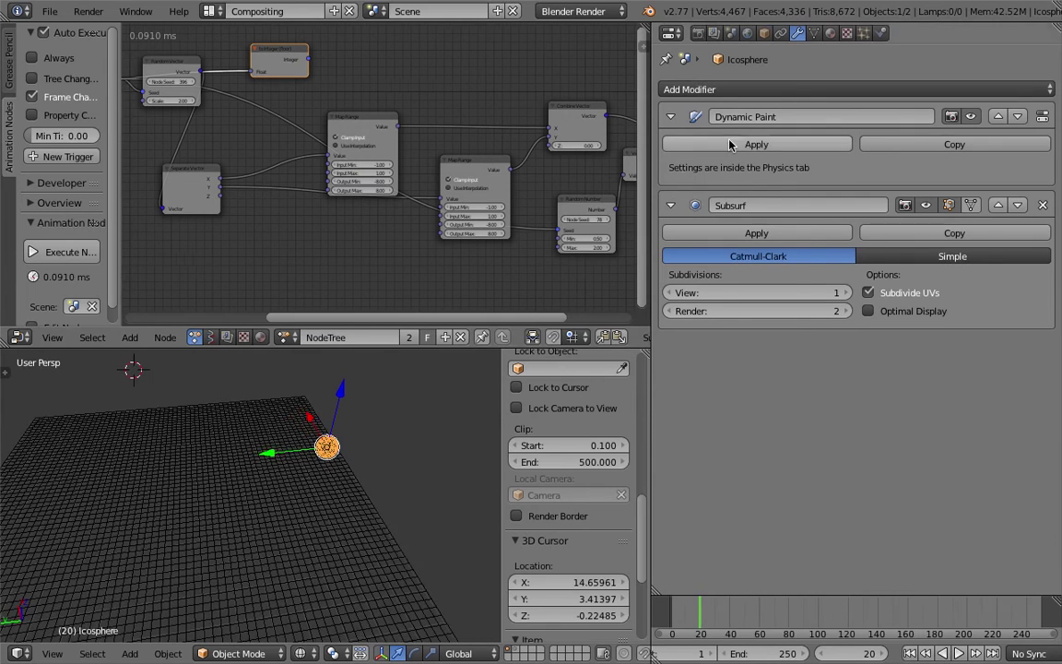
Place the Subsurf modifier above Dynamic Paint and set its view and render subdivisions to 3
{"action": "left_click", "coordinate": [998, 208]}
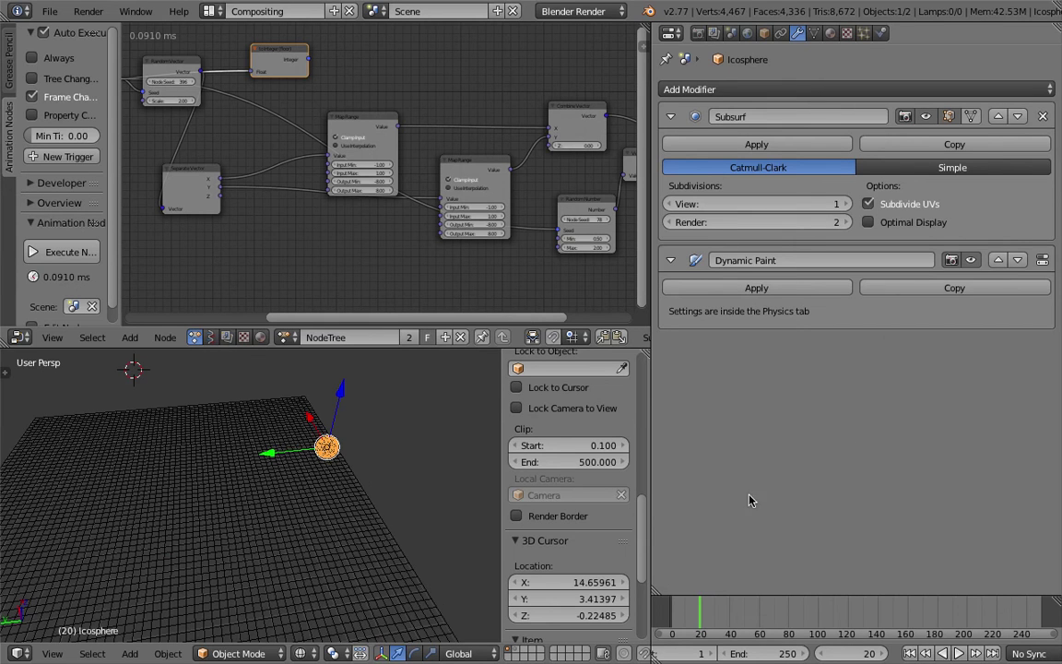
{"action": "left_click", "coordinate": [847, 205]}
{"action": "left_click", "coordinate": [848, 206]}
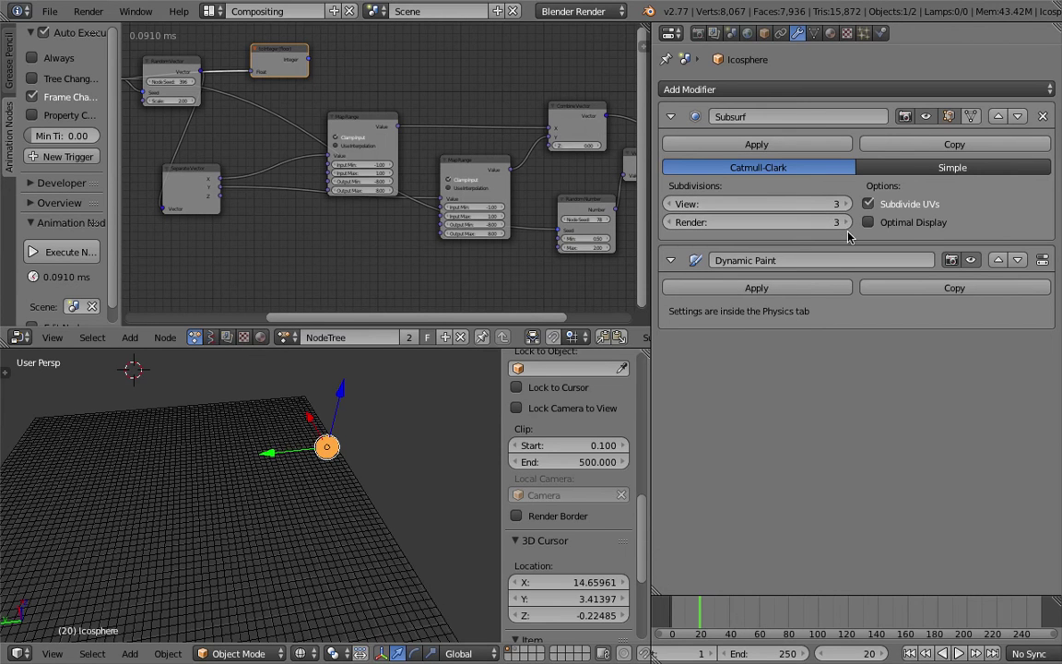
{"action": "middle_click_drag", "start_coordinate": [352, 431], "coordinate": [341, 407]}
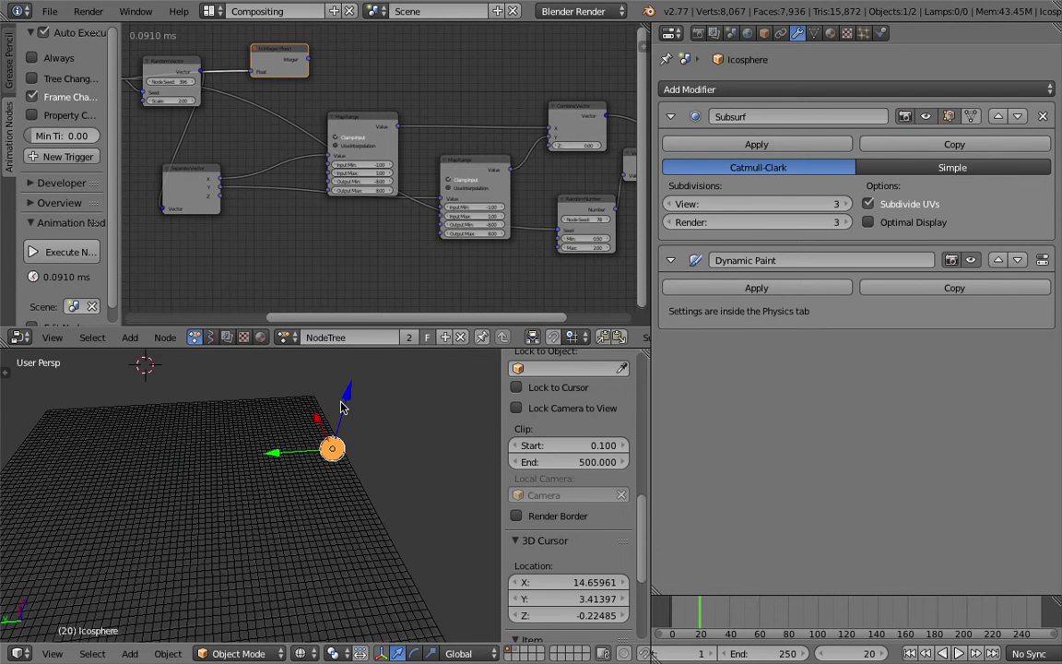
Save the scene on the Desktop as a new version named AN_Stamping_Basic_003.blend
{"action": "left_click", "coordinate": [49, 12]}
{"action": "left_click", "coordinate": [93, 145]}
{"action": "left_click", "coordinate": [941, 73]}
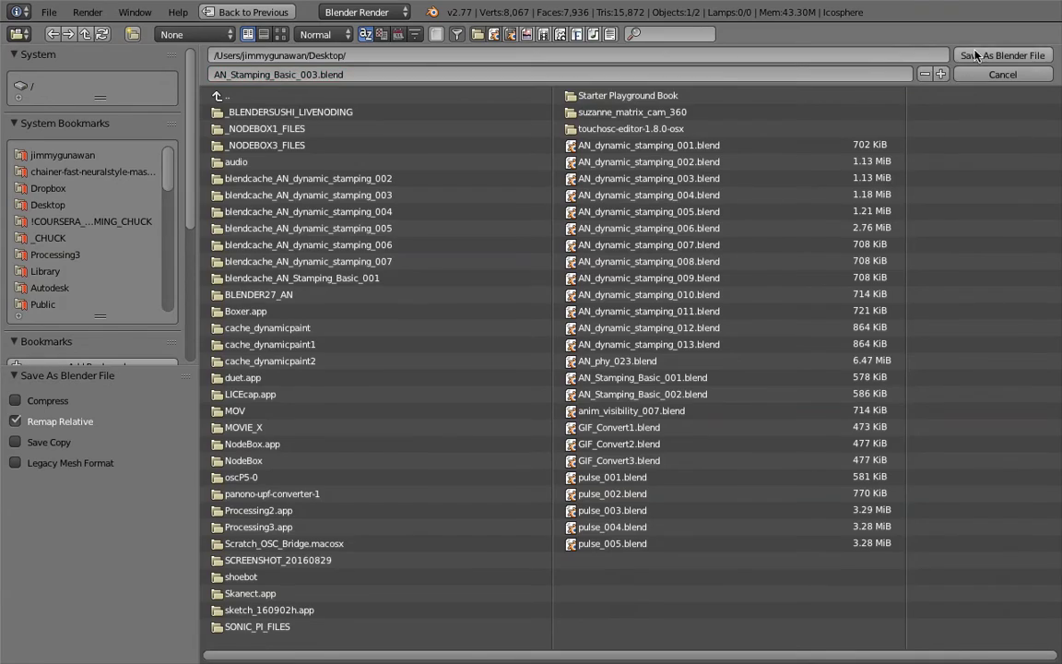
{"action": "left_click", "coordinate": [1003, 55]}
Set the plane's Dynamic Paint initial color to red with R 1.000, G 0.000 and B 0.085
{"action": "middle_click_drag", "start_coordinate": [387, 460], "coordinate": [379, 490]}
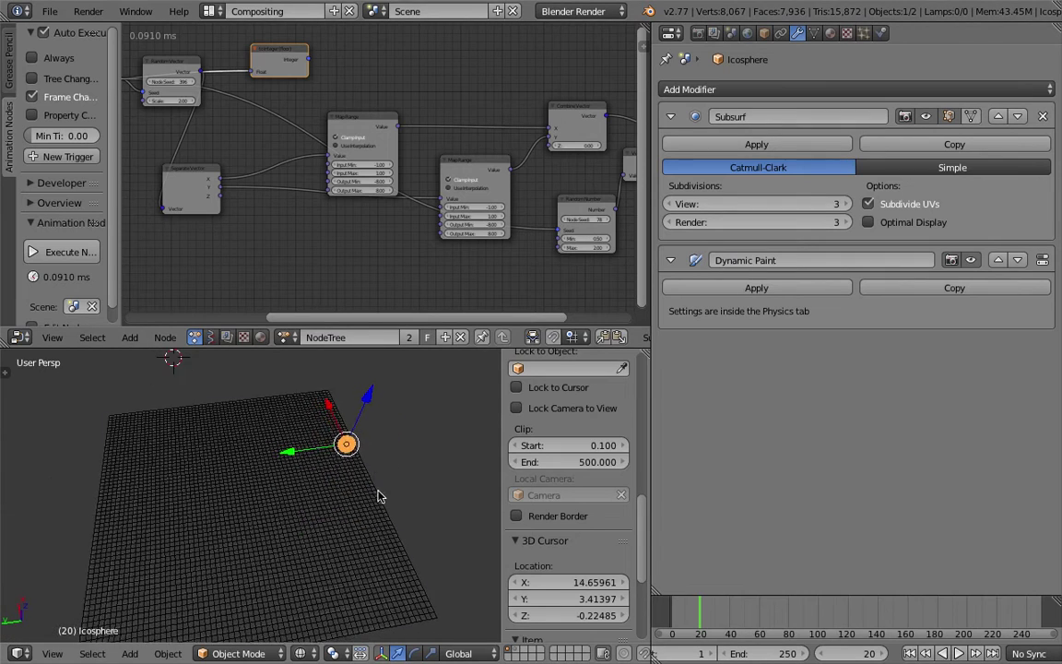
{"action": "scroll", "coordinate": [389, 449], "scroll_direction": "up", "scroll_amount": 2}
{"action": "mouse_move", "coordinate": [389, 449]}
{"action": "middle_mouse_down", "text": "shift"}
{"action": "mouse_move", "coordinate": [280, 490]}
{"action": "mouse_move", "coordinate": [390, 455]}
{"action": "middle_mouse_up", "text": "shift"}
{"action": "scroll", "coordinate": [351, 455], "scroll_direction": "up", "scroll_amount": 4}
{"action": "scroll", "coordinate": [350, 454], "scroll_direction": "down", "scroll_amount": 7}
{"action": "scroll", "coordinate": [355, 477], "scroll_direction": "up", "scroll_amount": 2}
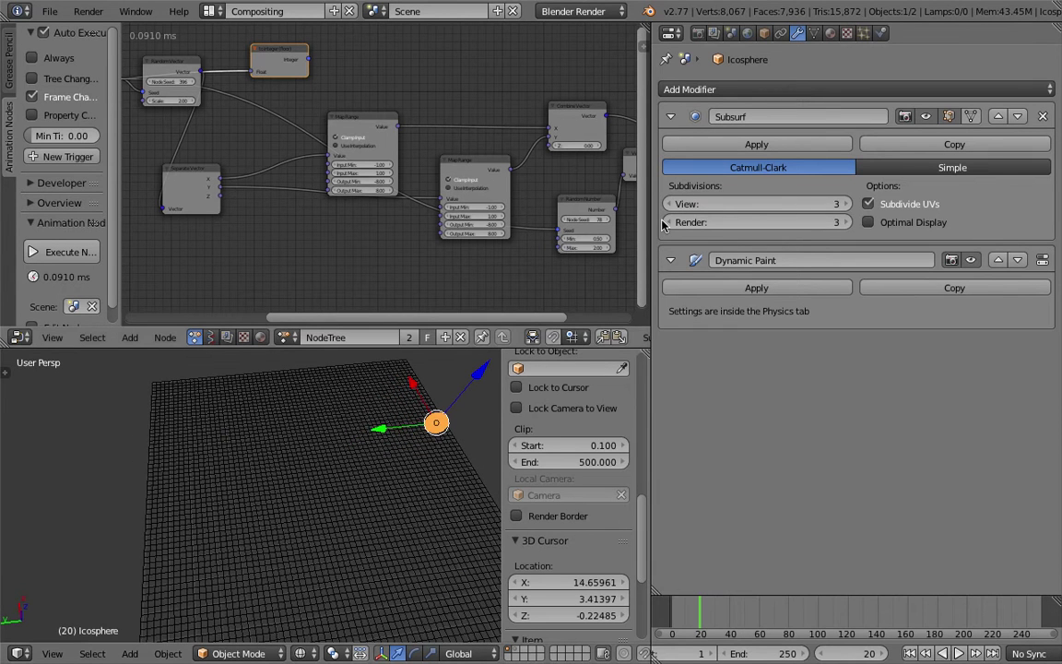
{"action": "left_click", "coordinate": [881, 33]}
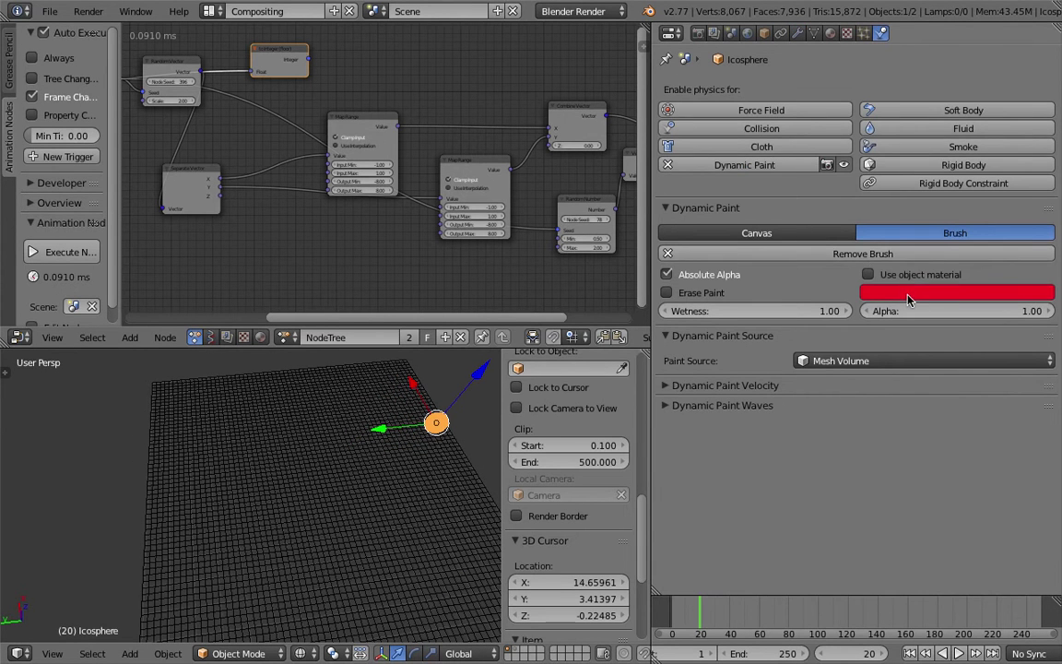
{"action": "right_click", "coordinate": [339, 498]}
{"action": "scroll", "coordinate": [1008, 459], "scroll_direction": "down", "scroll_amount": 10}
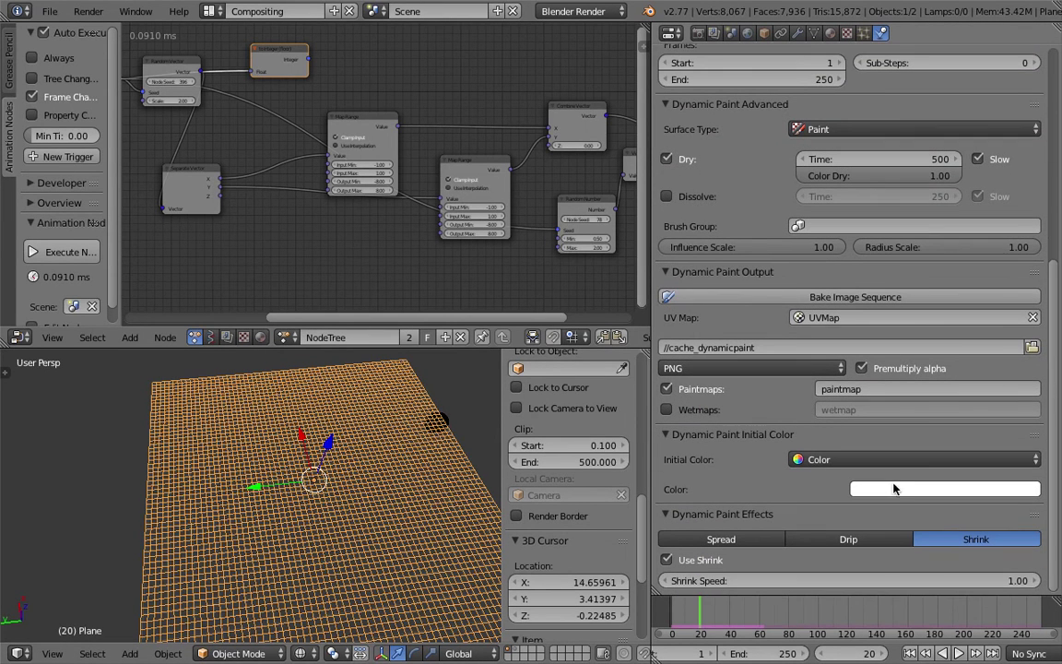
{"action": "left_click", "coordinate": [895, 491]}
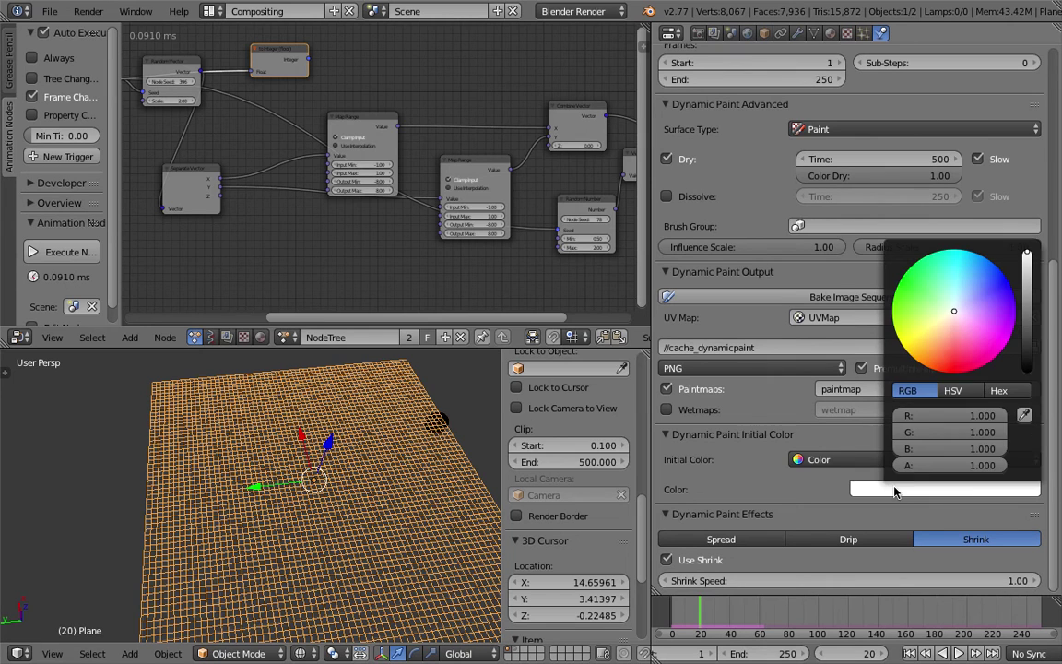
{"action": "left_click", "coordinate": [959, 372]}
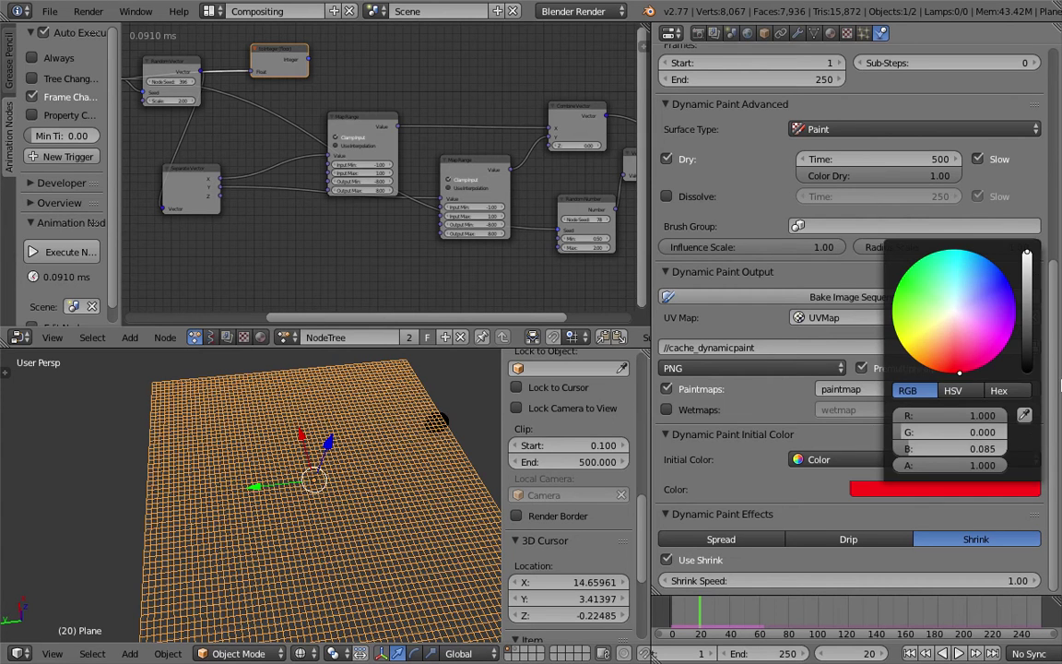
Change the icosphere's Dynamic Paint brush color to white and save the file over the existing one
{"action": "right_click", "coordinate": [433, 416]}
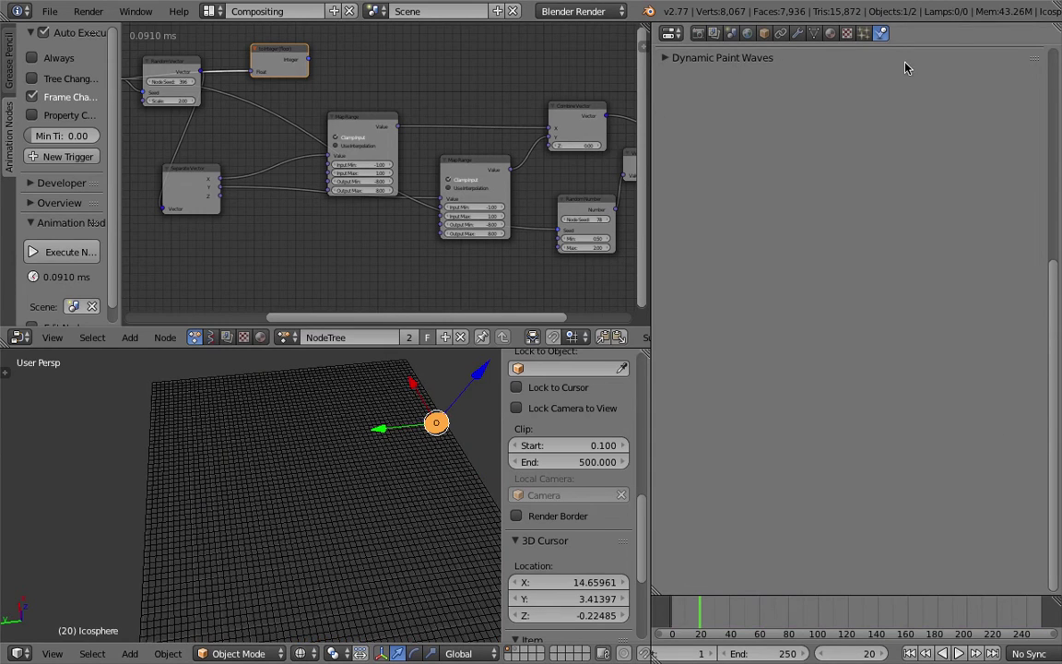
{"action": "scroll", "coordinate": [905, 67], "scroll_direction": "up", "scroll_amount": 5}
{"action": "left_click", "coordinate": [1014, 292]}
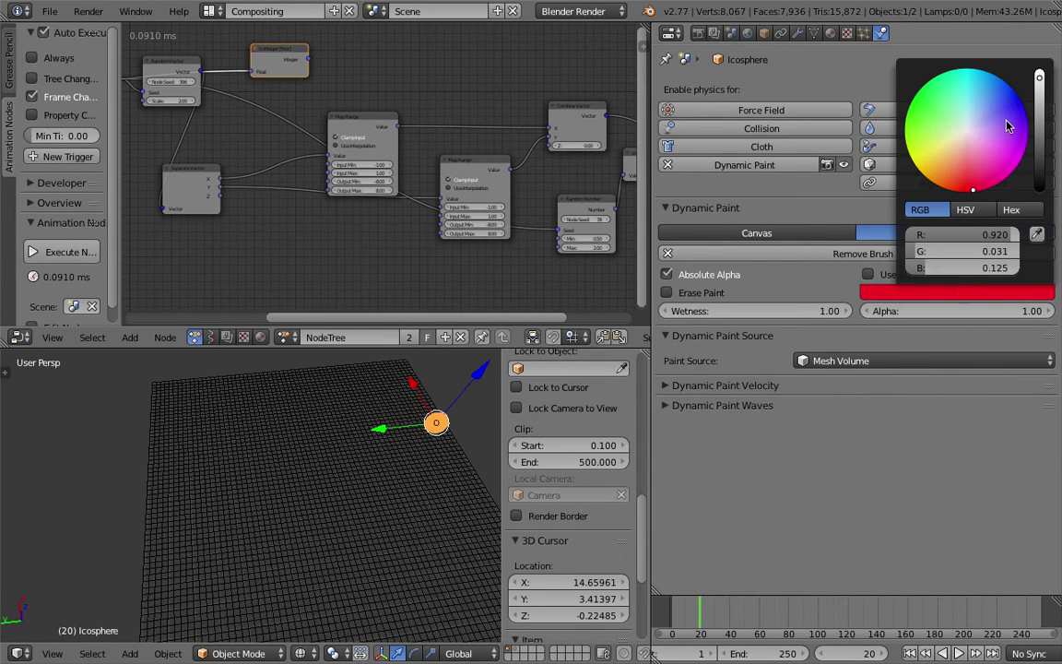
{"action": "left_click", "coordinate": [964, 136]}
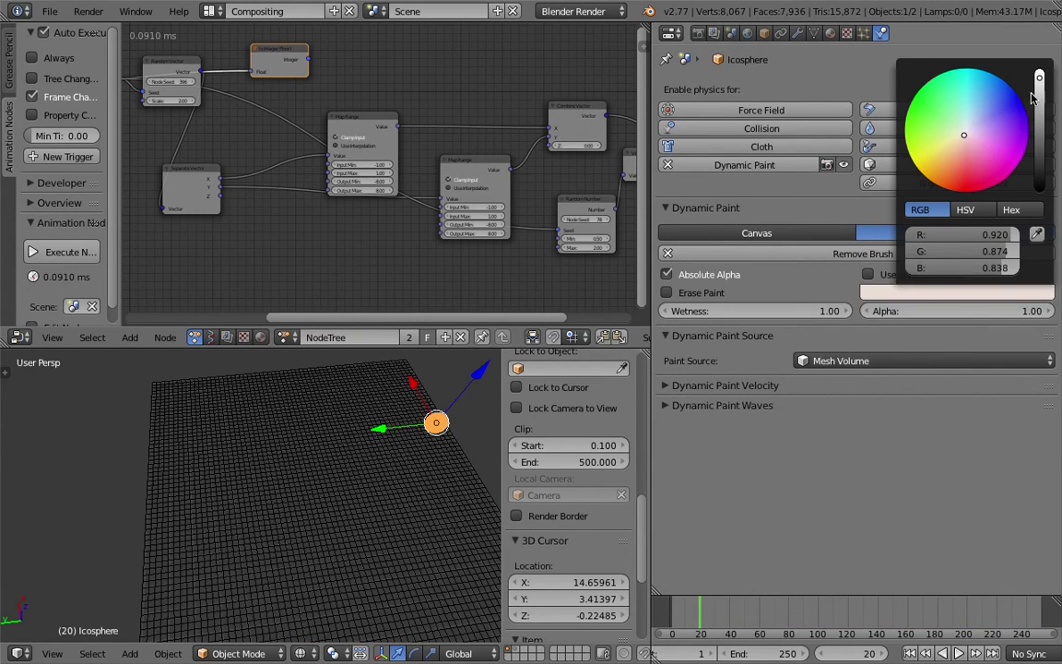
{"action": "left_click_drag", "start_coordinate": [1034, 97], "coordinate": [1040, 70]}
{"action": "mouse_move", "coordinate": [1010, 246]}
{"action": "left_mouse_down"}
{"action": "mouse_move", "coordinate": [1029, 251]}
{"action": "mouse_move", "coordinate": [1033, 268]}
{"action": "left_mouse_up"}
{"action": "middle_click_drag", "start_coordinate": [360, 474], "coordinate": [338, 480]}
{"action": "key", "text": "ctrl+s"}
{"action": "left_click", "coordinate": [338, 486]}
Select the plane and review its Dynamic Paint canvas settings, from format and resolution through output, initial color and effects
{"action": "middle_click_drag", "start_coordinate": [267, 455], "coordinate": [300, 537]}
{"action": "right_click", "coordinate": [298, 537]}
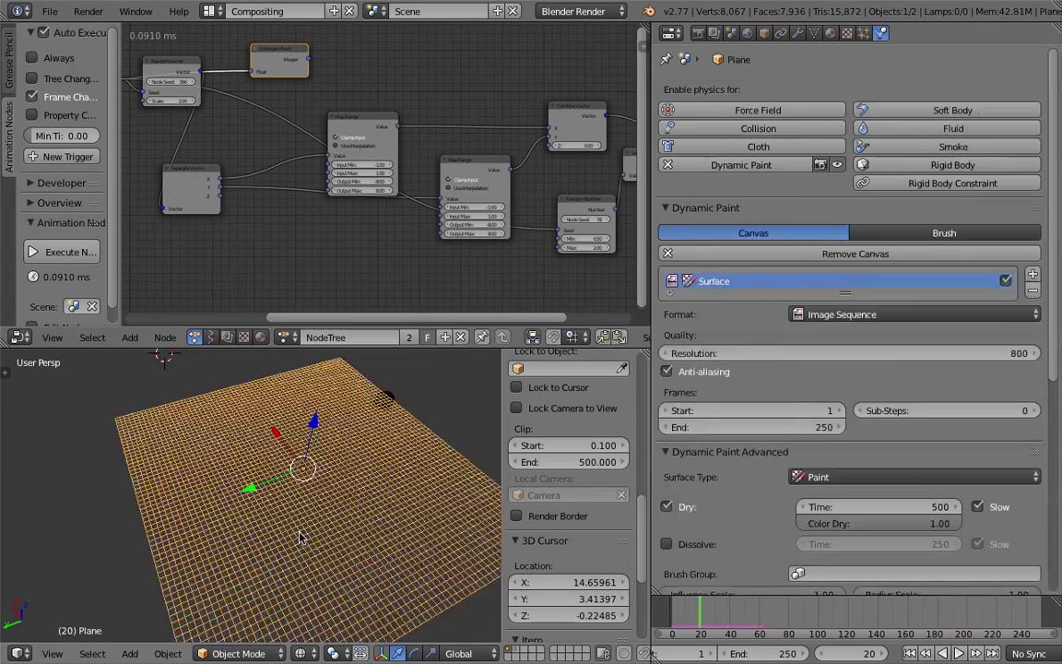
{"action": "scroll", "coordinate": [1059, 358], "scroll_direction": "down", "scroll_amount": 2}
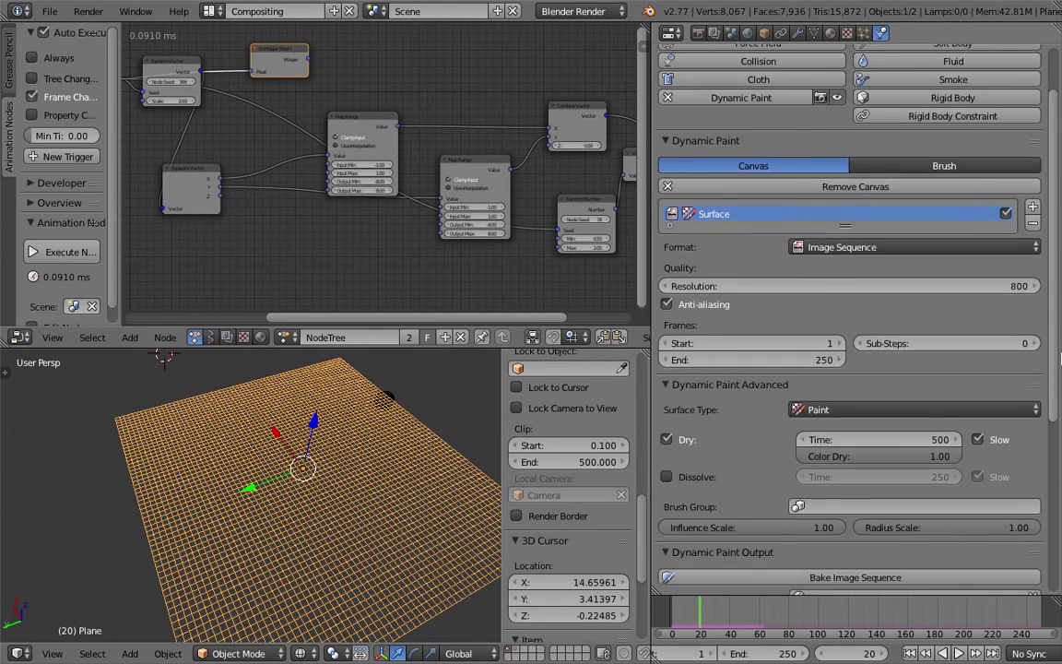
{"action": "scroll", "coordinate": [1058, 358], "scroll_direction": "up", "scroll_amount": 2}
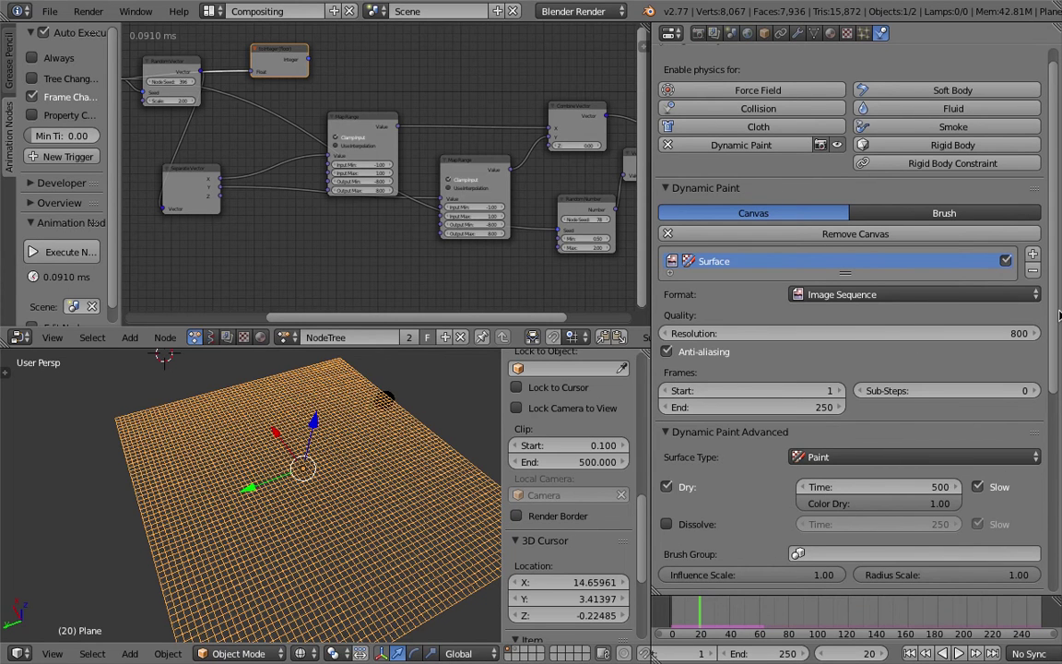
{"action": "scroll", "coordinate": [795, 399], "scroll_direction": "down", "scroll_amount": 10}
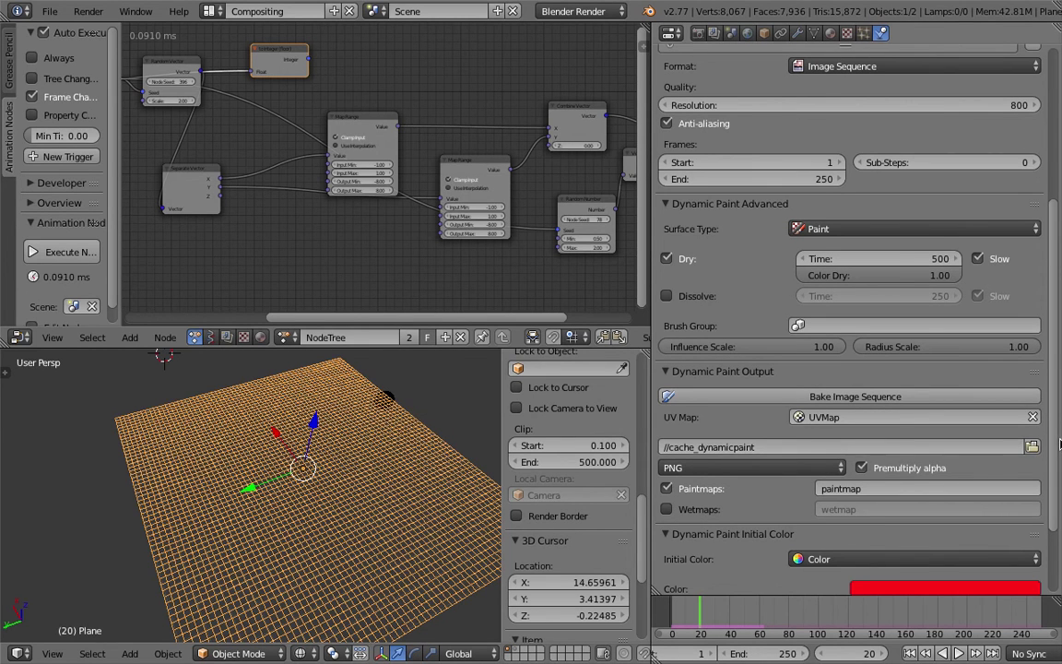
{"action": "scroll", "coordinate": [1059, 445], "scroll_direction": "down", "scroll_amount": 4}
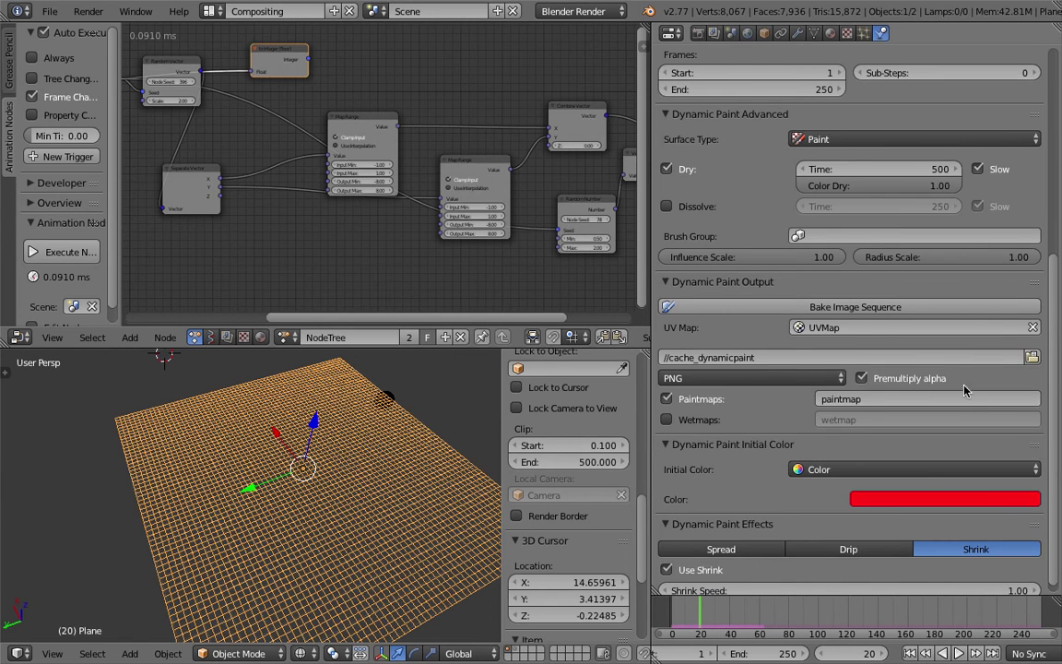
{"action": "scroll", "coordinate": [925, 170], "scroll_direction": "up", "scroll_amount": 8}
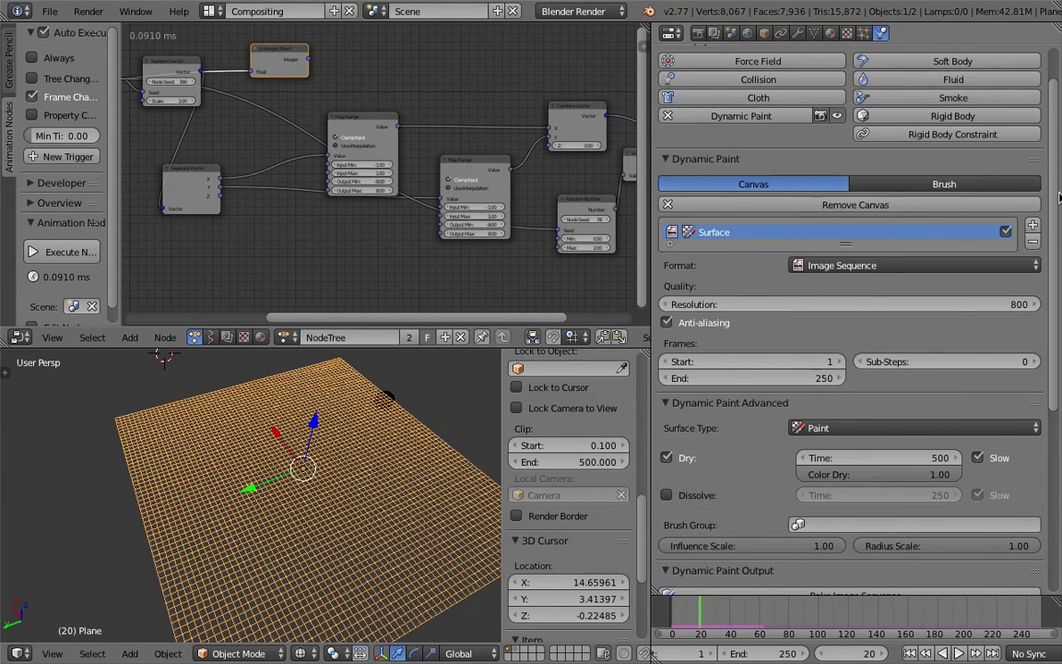
{"action": "scroll", "coordinate": [835, 155], "scroll_direction": "down", "scroll_amount": 8}
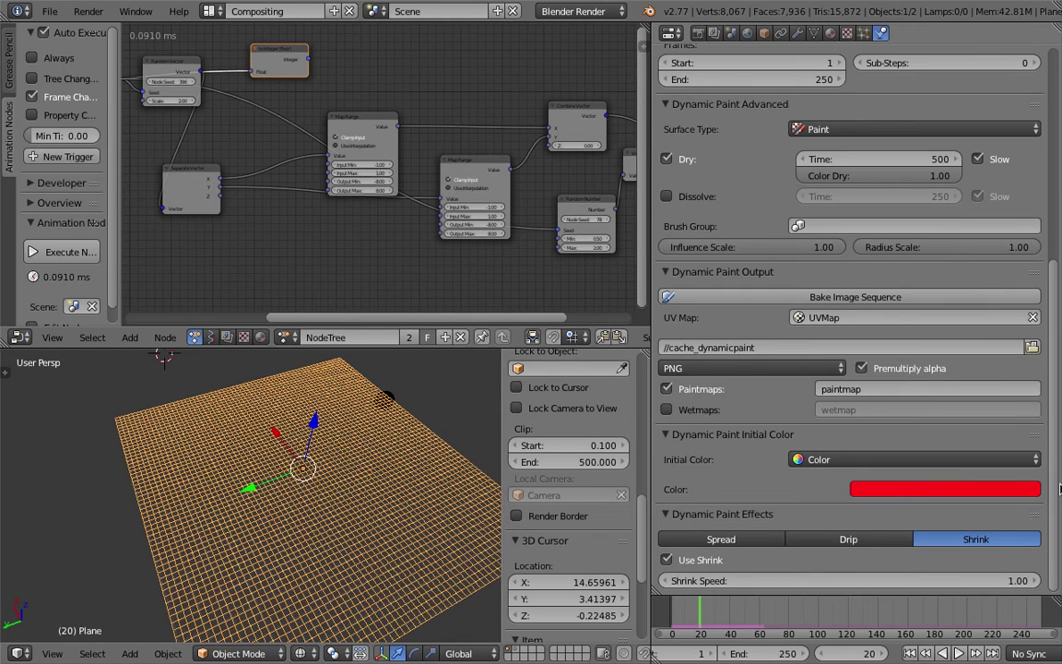
{"action": "scroll", "coordinate": [1059, 496], "scroll_direction": "up", "scroll_amount": 9}
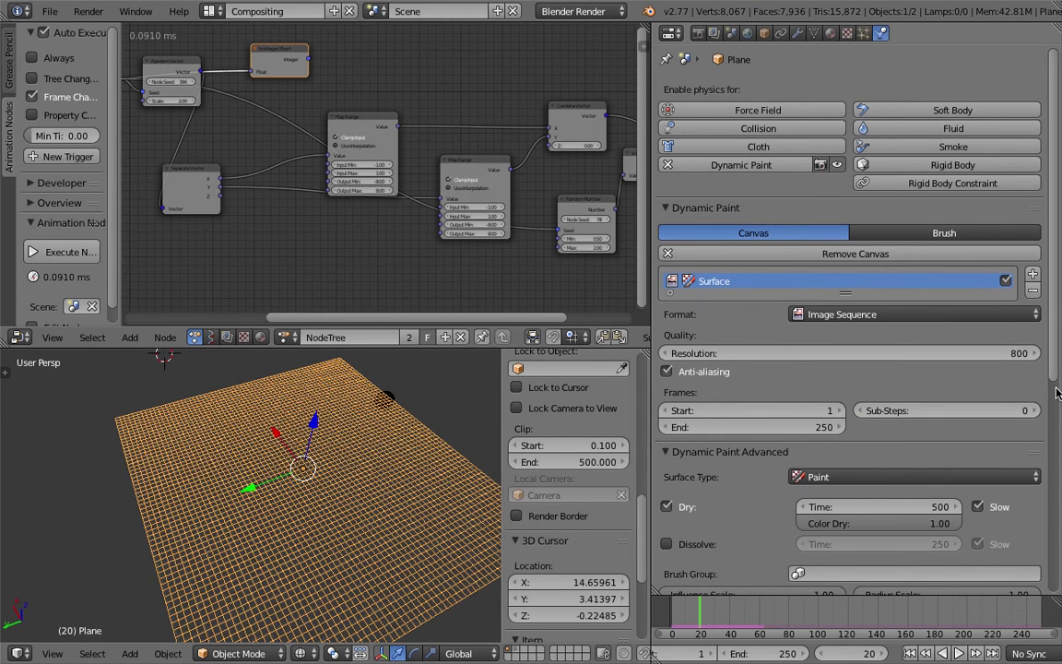
{"action": "scroll", "coordinate": [856, 342], "scroll_direction": "down", "scroll_amount": 8}
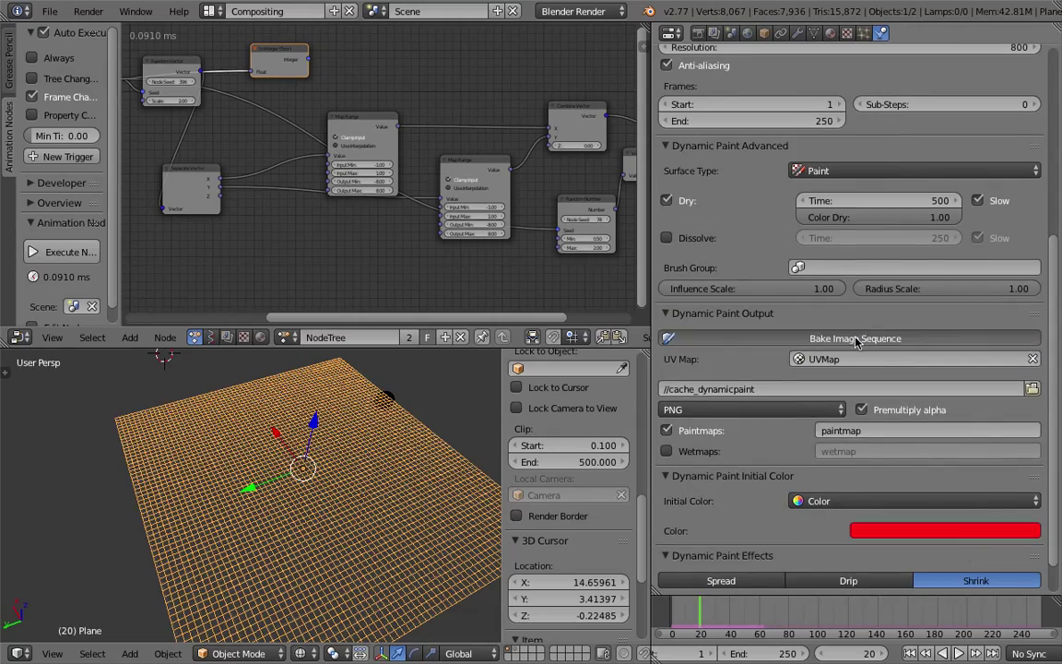
Switch to the Finder, open the desktop folder cache_dynamicpaint1, and preview its baked frame paintmap0020.png
{"action": "key", "text": "ctrl+Left"}
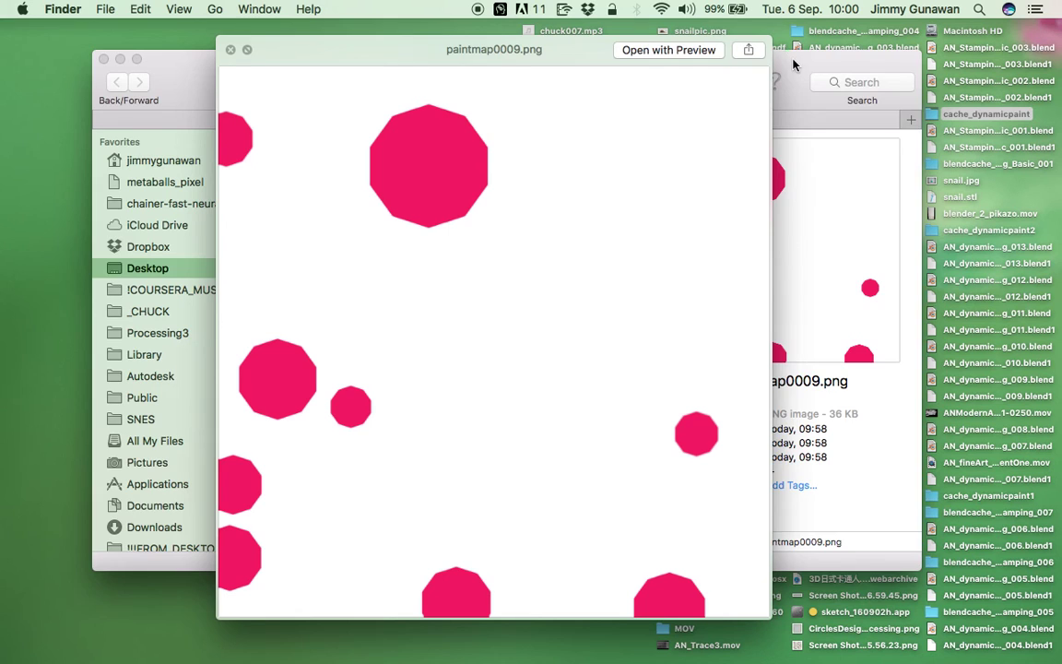
{"action": "left_click", "coordinate": [937, 234]}
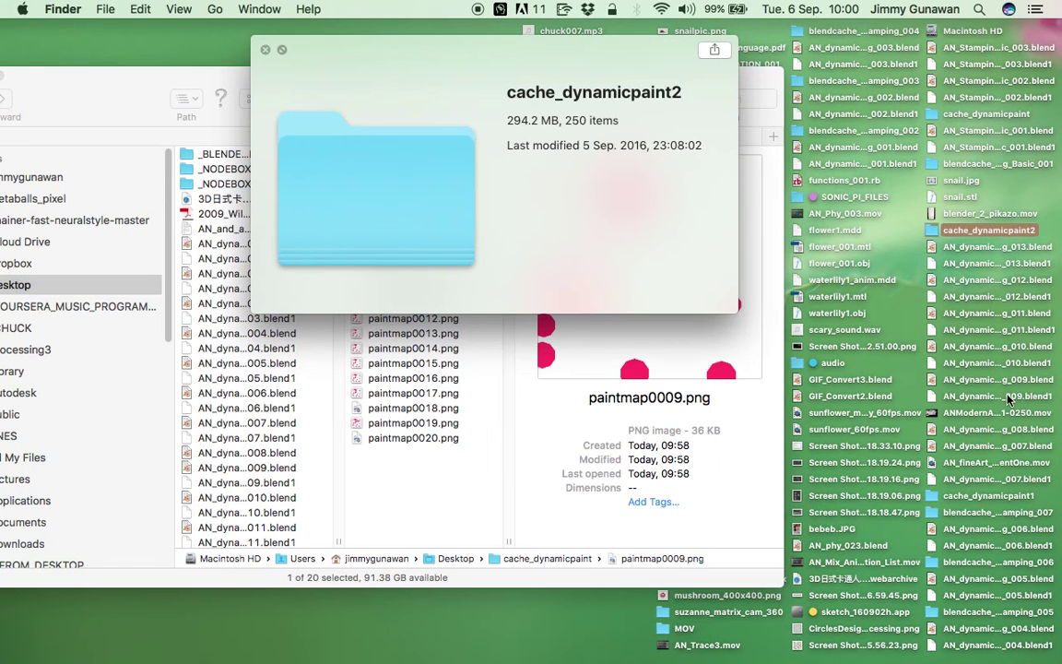
{"action": "left_click", "coordinate": [944, 498]}
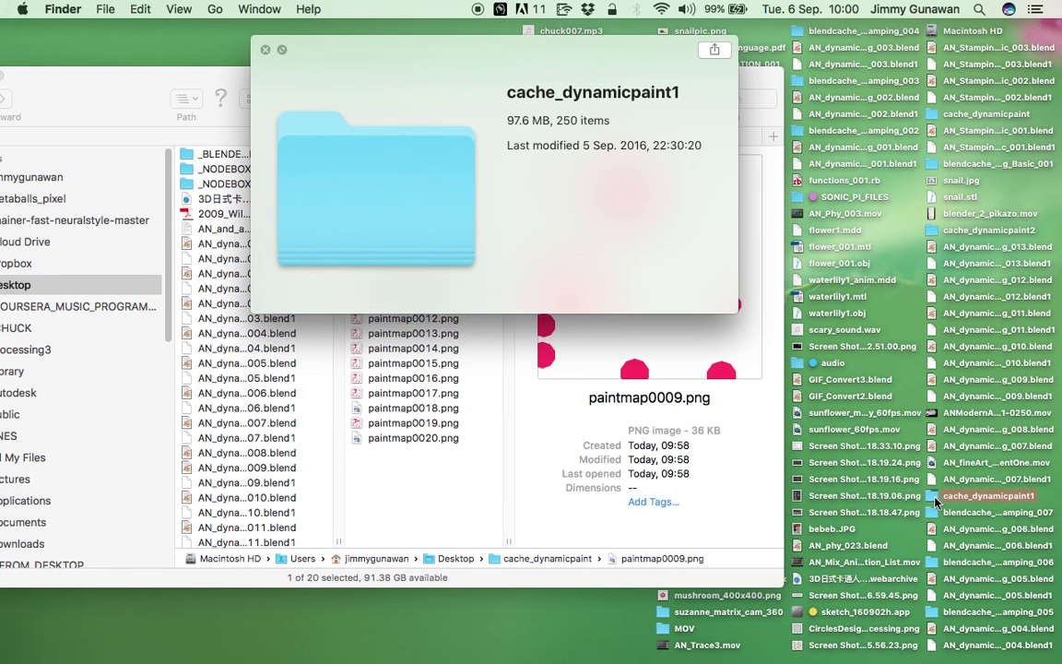
{"action": "double_click", "coordinate": [937, 500]}
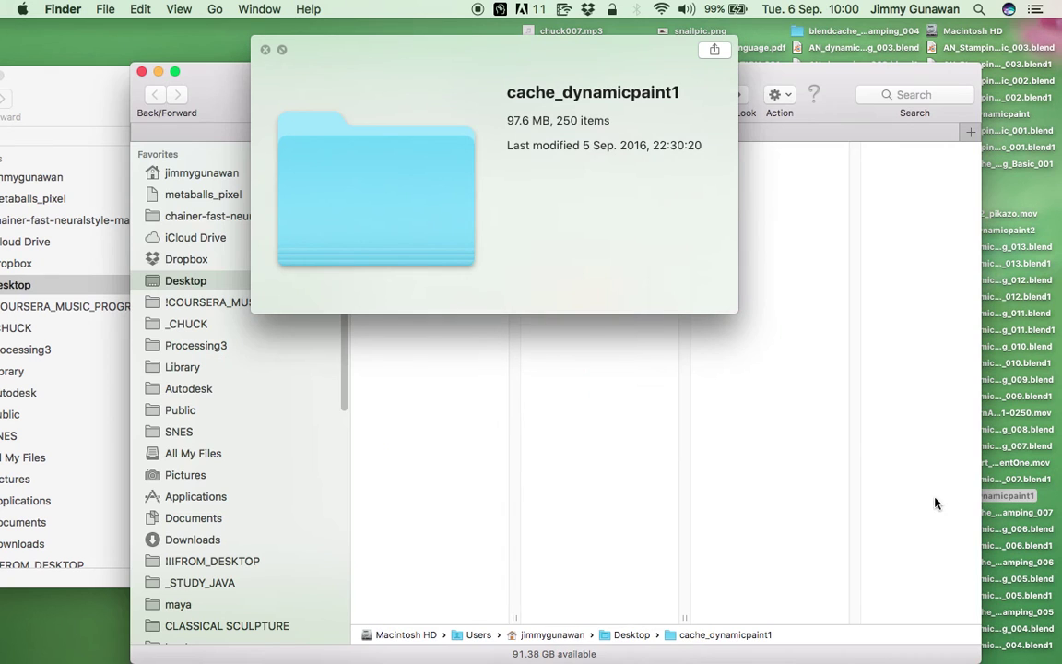
{"action": "left_click", "coordinate": [538, 395]}
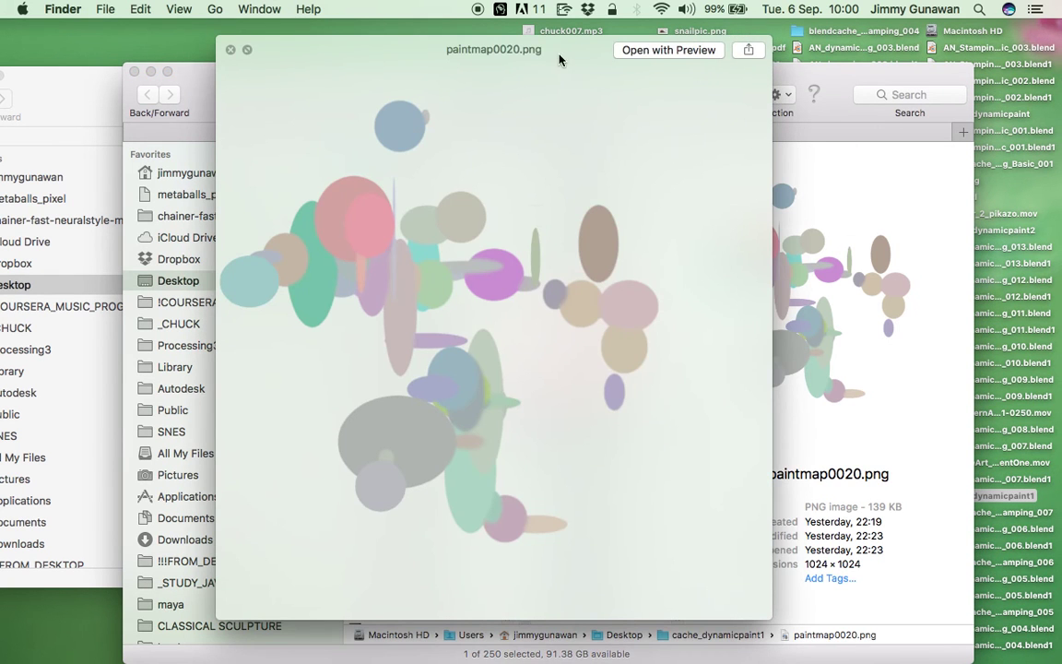
Move the preview aside and inspect baked frames in the cache_dynamicpaint folder, including paintmap0009.png, paintmap0001.png and paintmap0002.png
{"action": "mouse_move", "coordinate": [559, 60]}
{"action": "left_mouse_down"}
{"action": "mouse_move", "coordinate": [482, 72]}
{"action": "mouse_move", "coordinate": [492, 62]}
{"action": "mouse_move", "coordinate": [388, 45]}
{"action": "mouse_move", "coordinate": [682, 57]}
{"action": "left_mouse_up"}
{"action": "left_click_drag", "start_coordinate": [197, 123], "coordinate": [187, 122]}
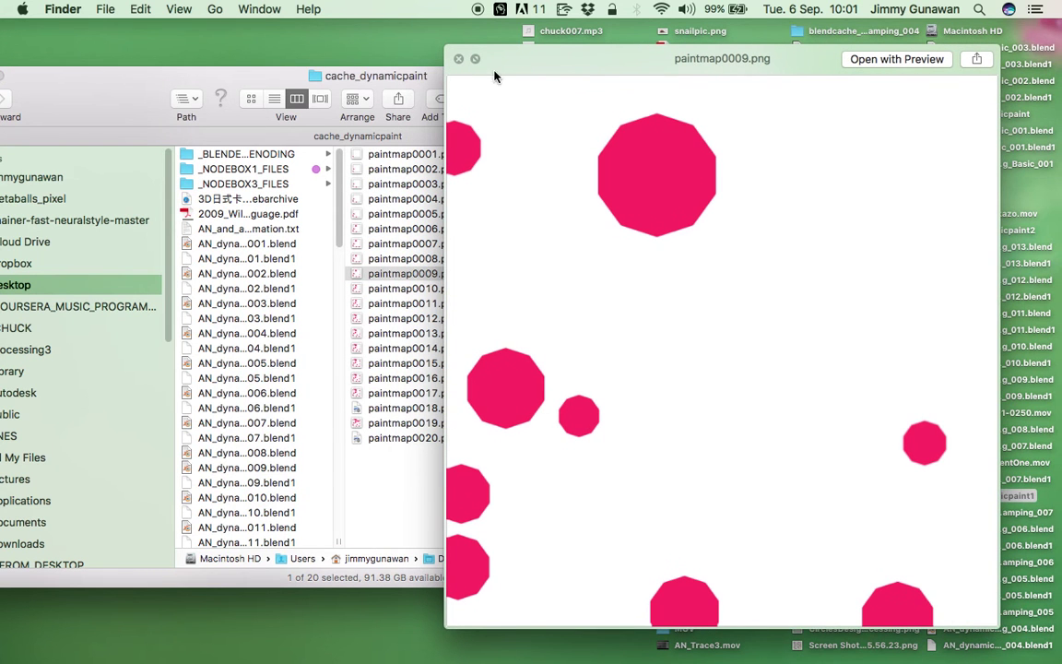
{"action": "left_click", "coordinate": [419, 329]}
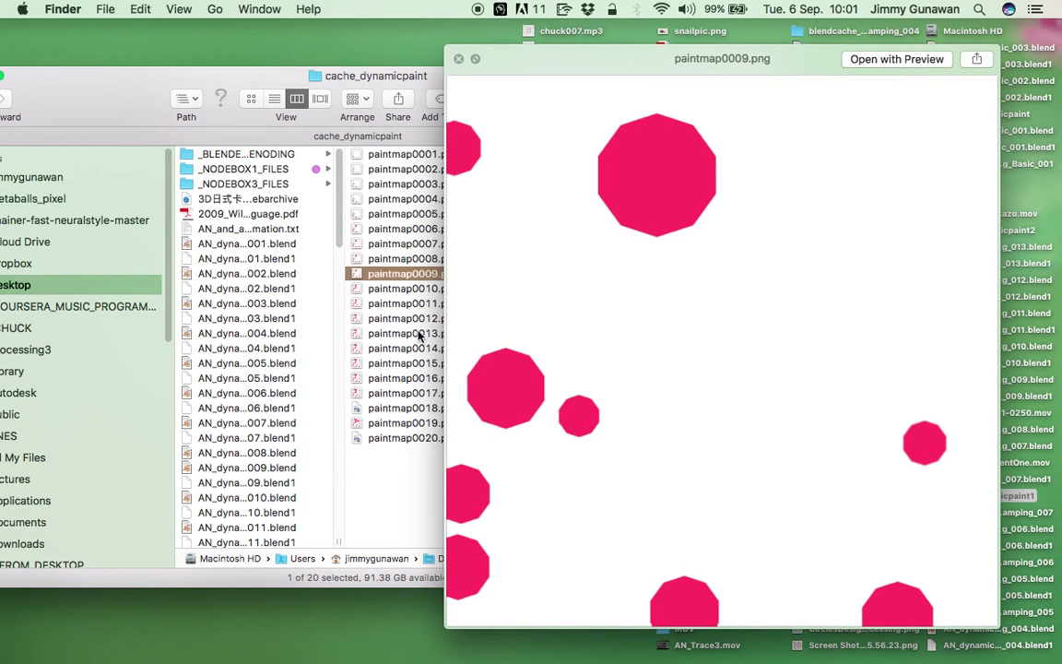
{"action": "left_click", "coordinate": [403, 332]}
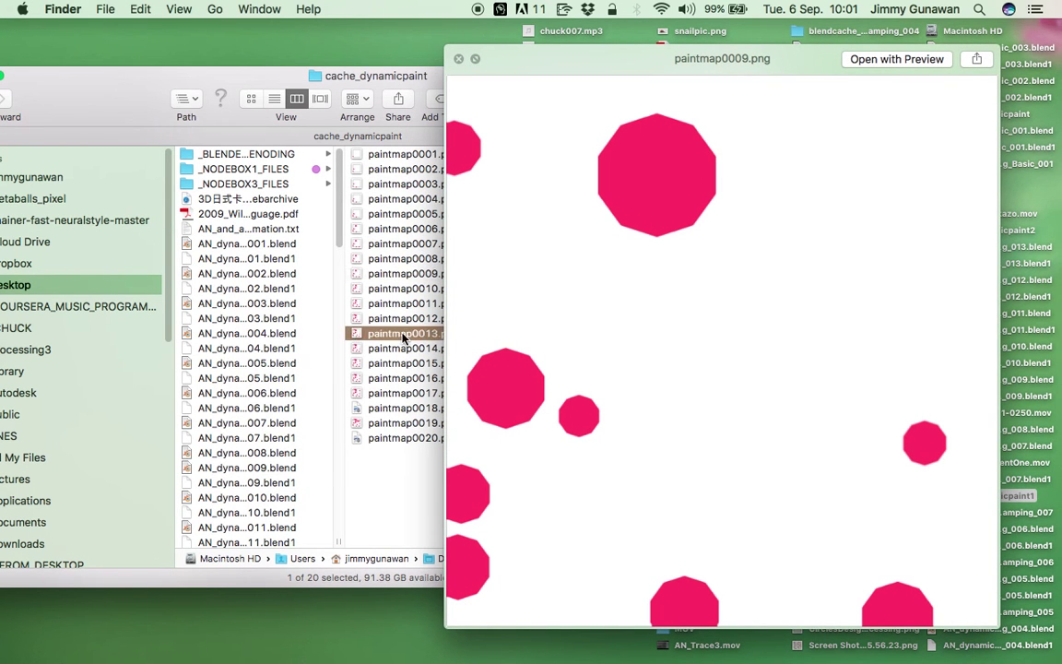
{"action": "left_click", "coordinate": [404, 154]}
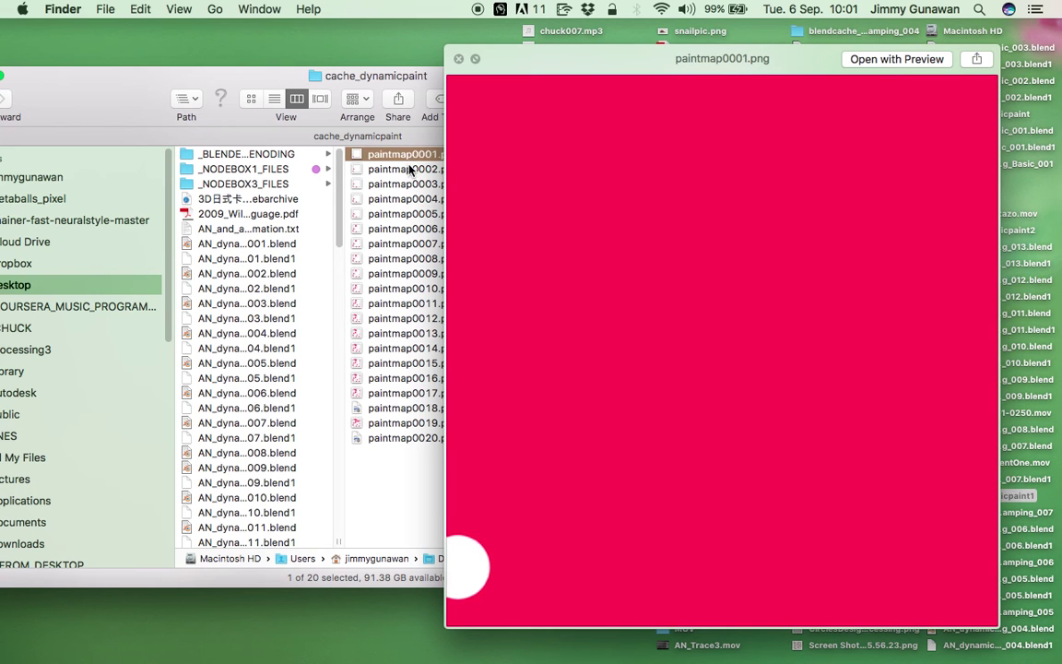
{"action": "left_click", "coordinate": [410, 170]}
{"action": "left_click", "coordinate": [408, 184]}
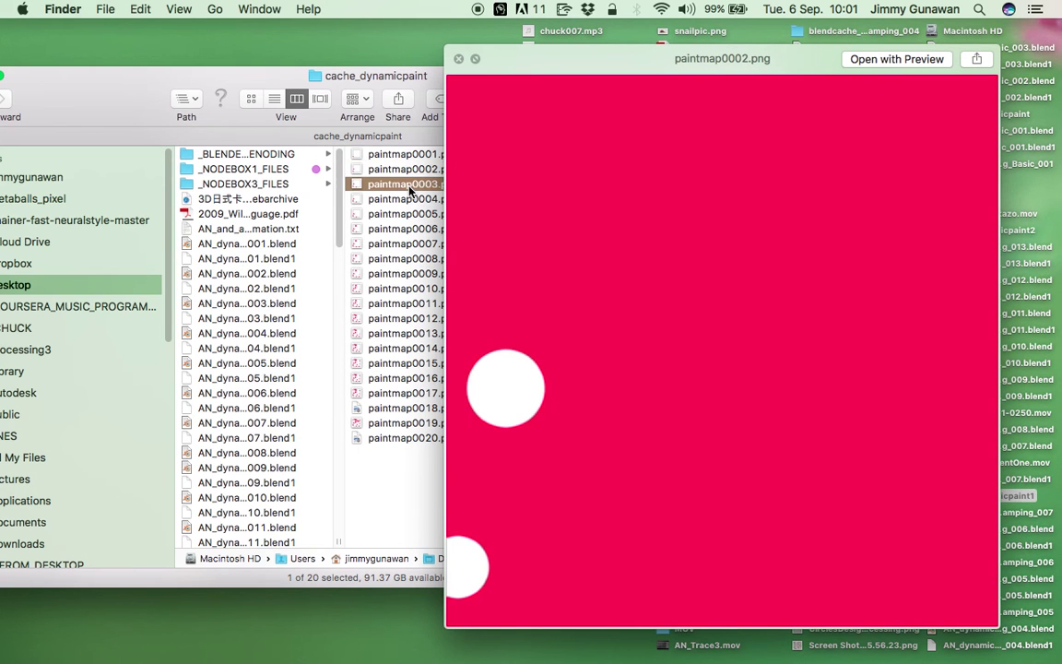
{"action": "left_click", "coordinate": [403, 169]}
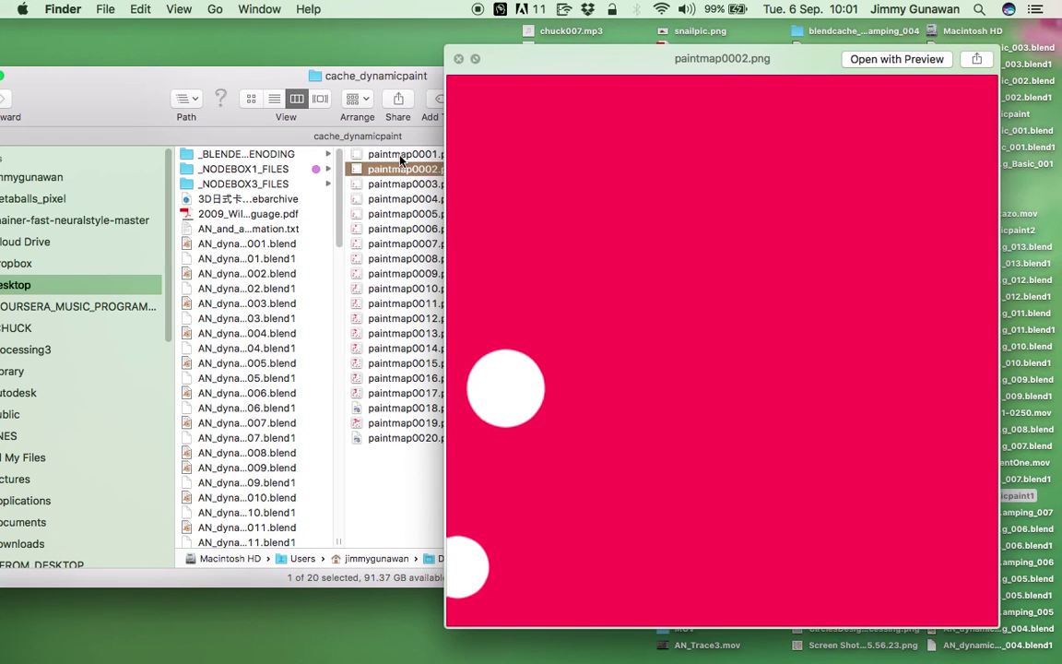
{"action": "left_click", "coordinate": [400, 155]}
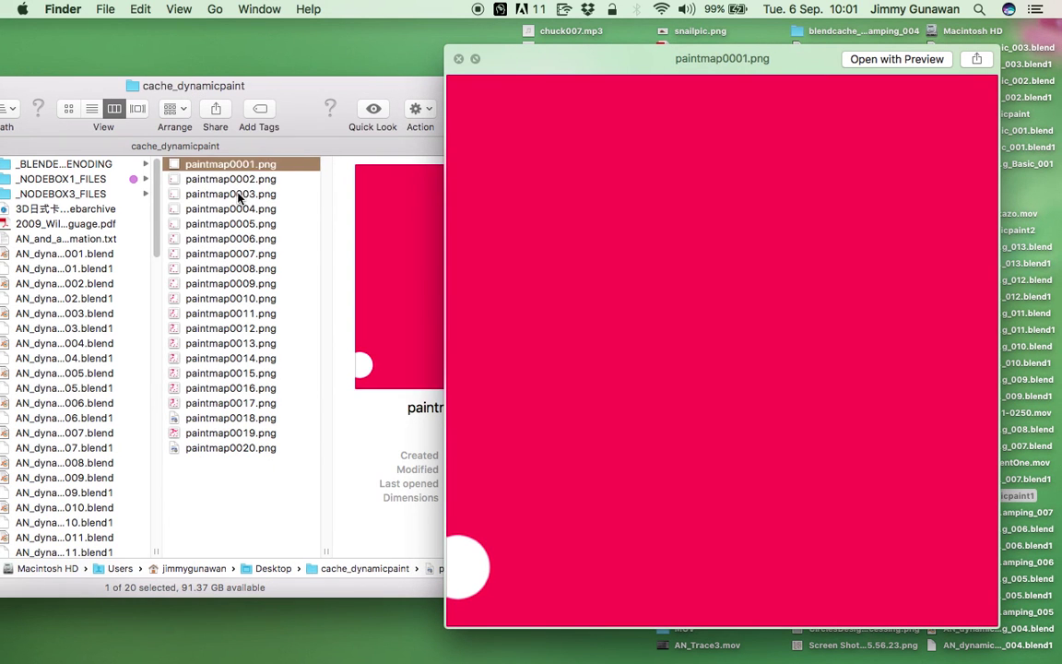
Select paintmap0001.png and paintmap0002.png together and reopen the Quick Look preview for both
{"action": "left_click", "coordinate": [235, 182]}
{"action": "left_click", "coordinate": [231, 166], "text": "shift"}
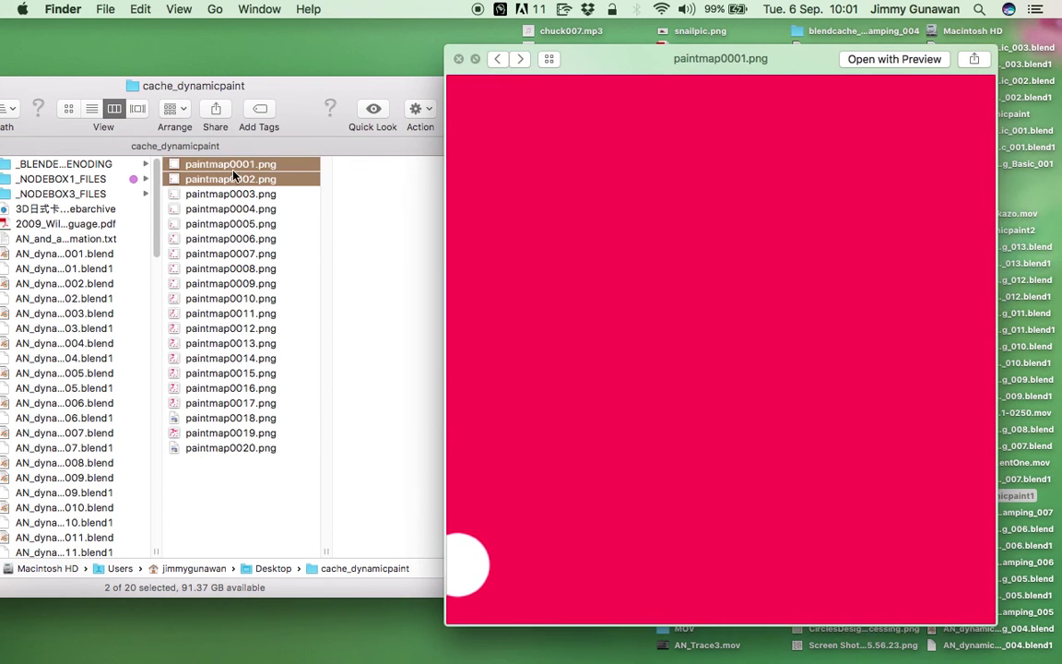
{"action": "key", "text": "space"}
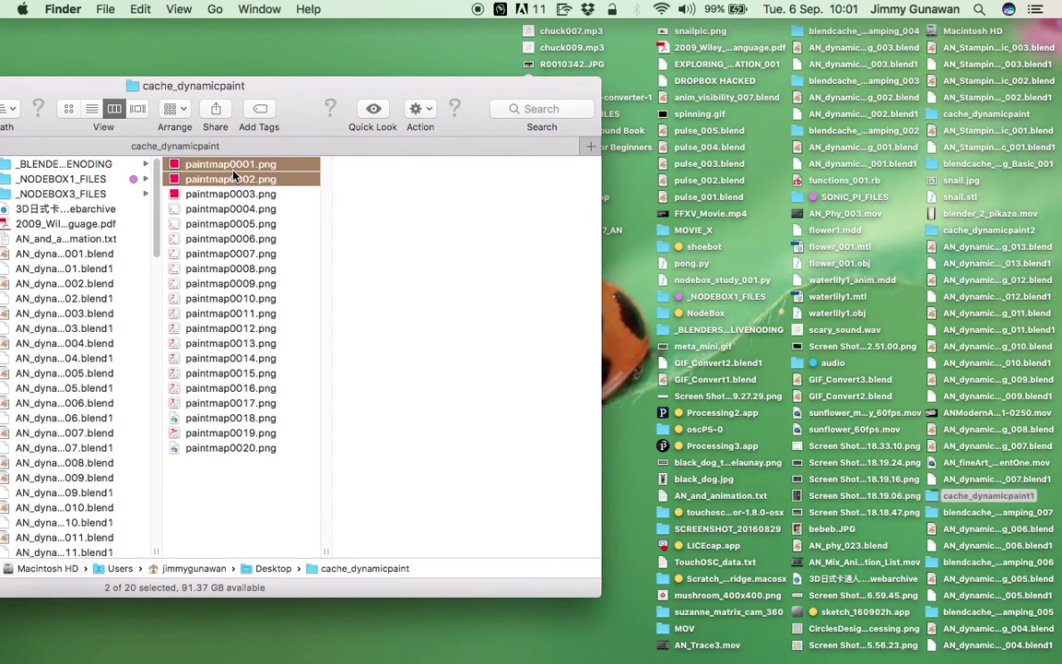
{"action": "key", "text": "space"}
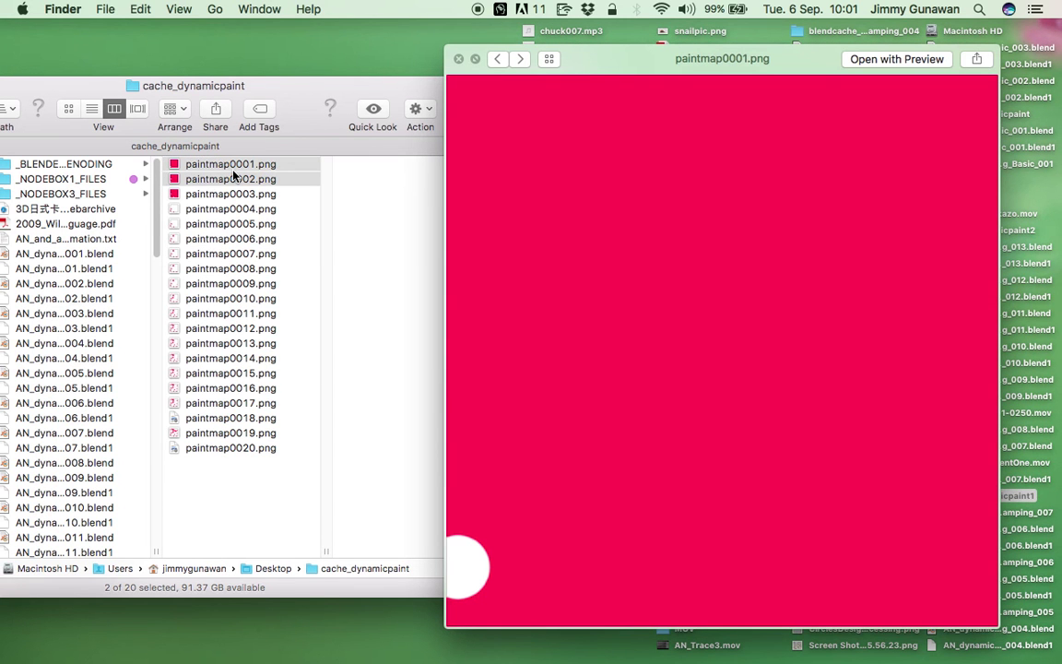
Extend the selection to paintmap0001.png through paintmap0004.png and browse these frames in a Quick Look preview
{"action": "left_click", "coordinate": [229, 175]}
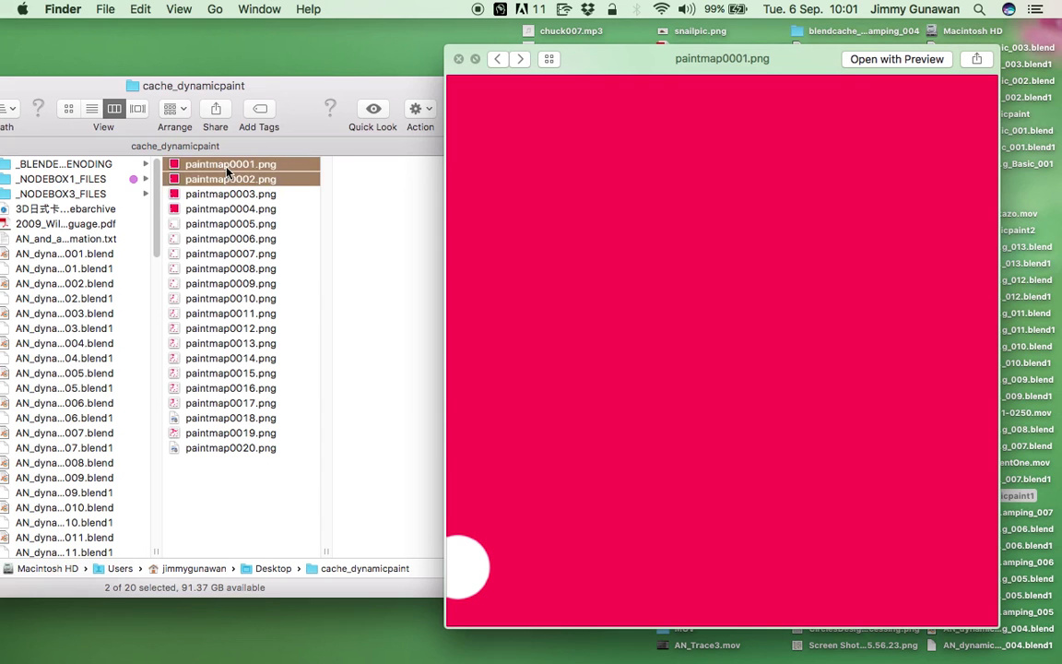
{"action": "left_click", "coordinate": [227, 167]}
{"action": "left_click", "coordinate": [229, 179], "text": "super"}
{"action": "left_click", "coordinate": [231, 194], "text": "super"}
{"action": "left_click", "coordinate": [232, 210], "text": "super"}
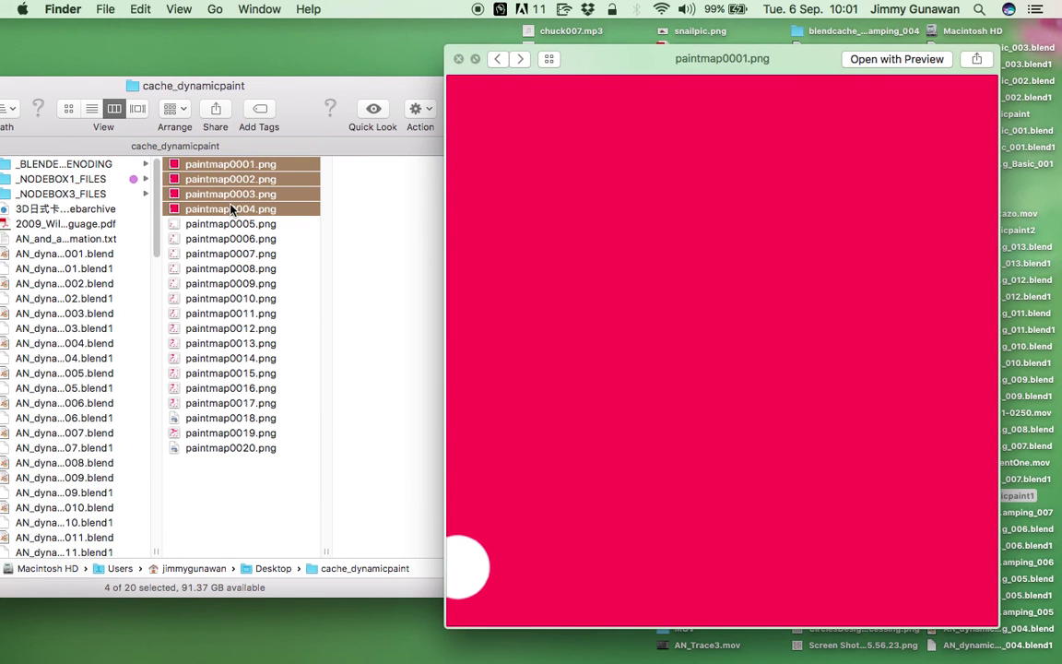
{"action": "key", "text": "space"}
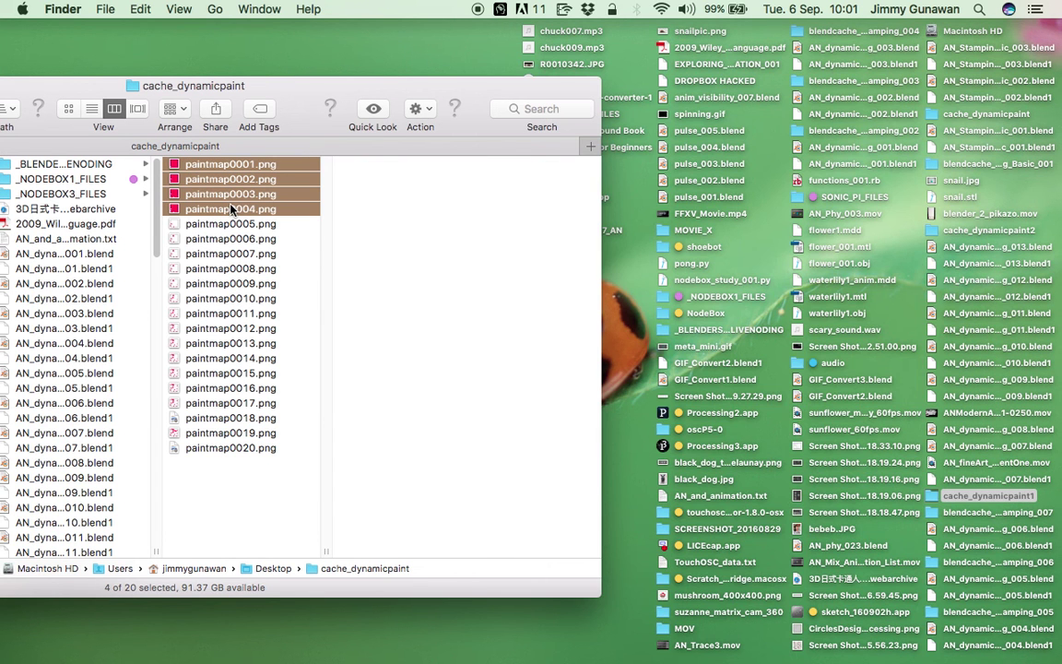
{"action": "key", "text": "space"}
{"action": "key", "text": "Left"}
{"action": "key", "text": "Left"}
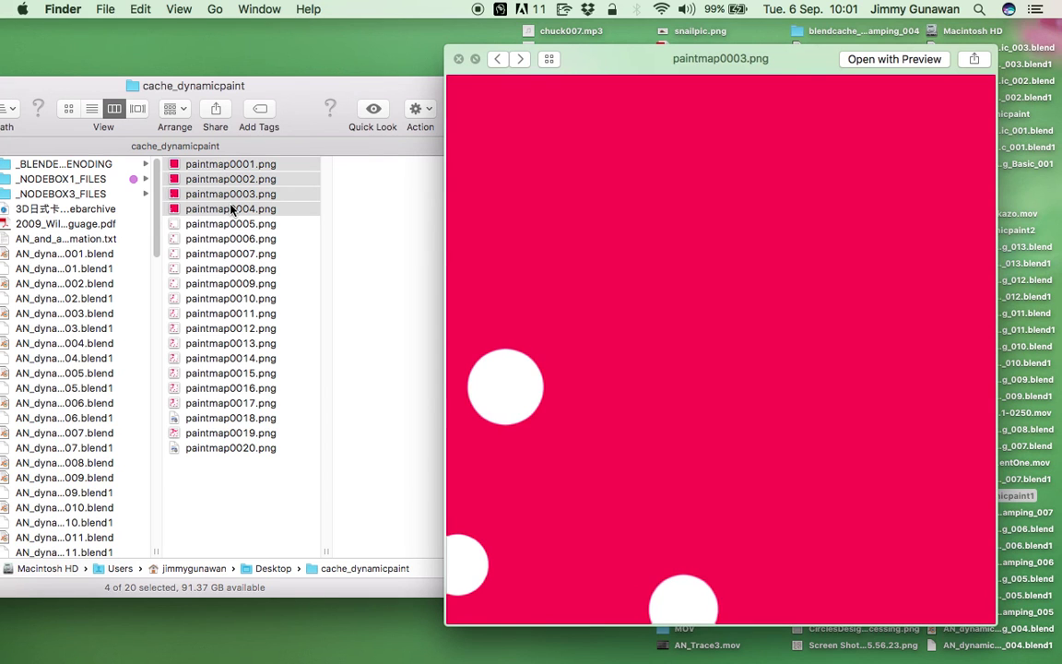
{"action": "key", "text": "Right"}
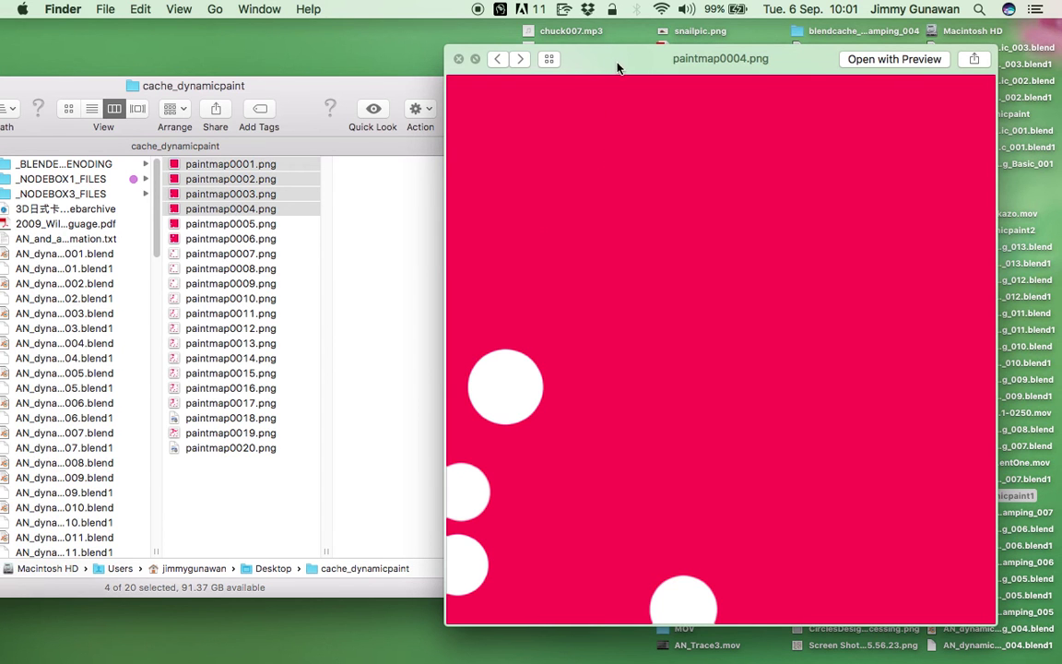
Move the preview window clear of the file list and preview paintmap0005.png
{"action": "left_click_drag", "start_coordinate": [618, 67], "coordinate": [556, 69]}
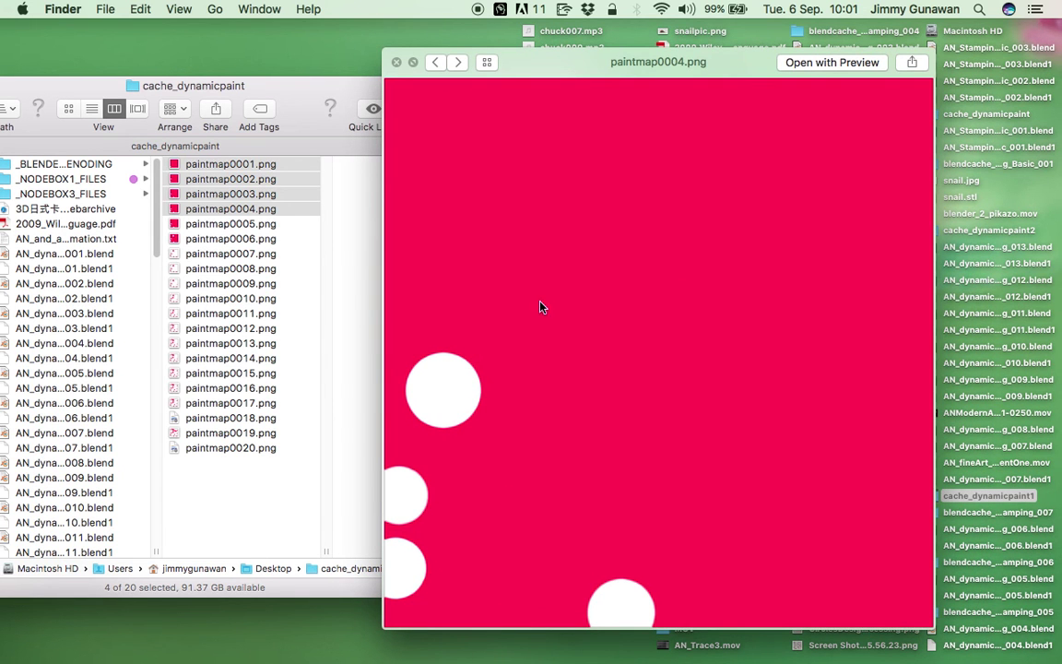
{"action": "left_click_drag", "start_coordinate": [622, 65], "coordinate": [564, 66]}
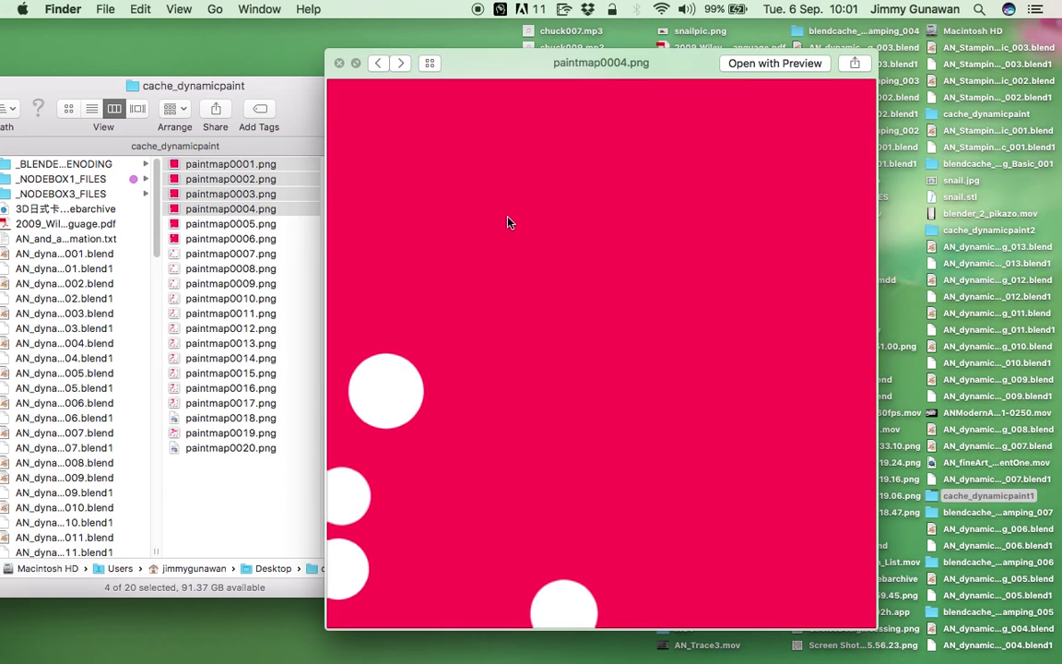
{"action": "mouse_move", "coordinate": [457, 65]}
{"action": "left_mouse_down"}
{"action": "mouse_move", "coordinate": [439, 63]}
{"action": "mouse_move", "coordinate": [486, 67]}
{"action": "mouse_move", "coordinate": [474, 66]}
{"action": "left_mouse_up"}
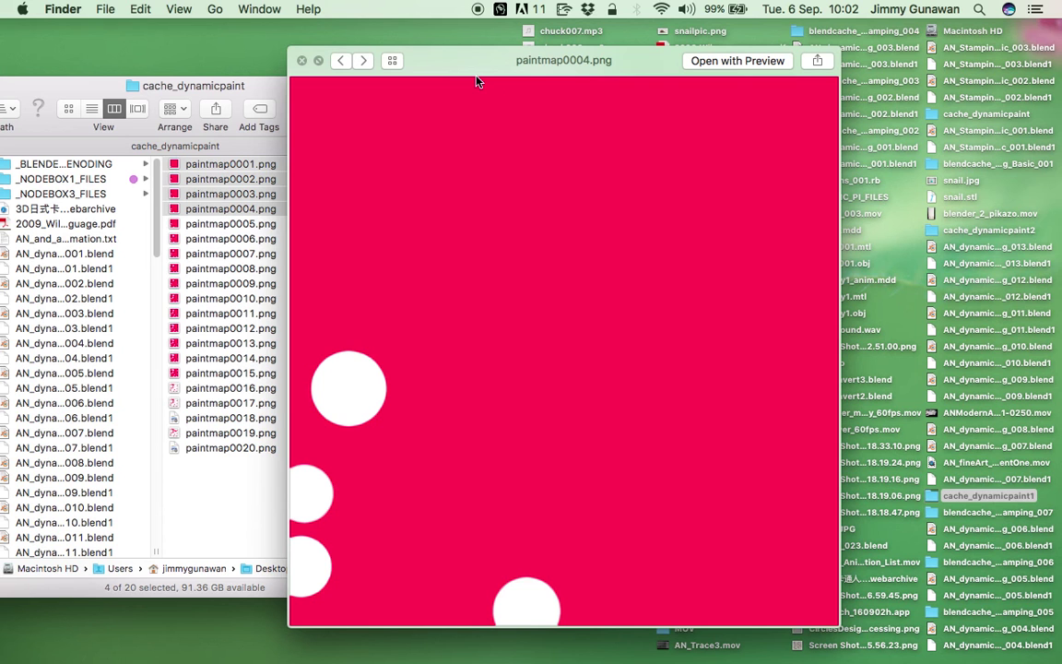
{"action": "left_click_drag", "start_coordinate": [453, 68], "coordinate": [640, 53]}
{"action": "left_click", "coordinate": [258, 184]}
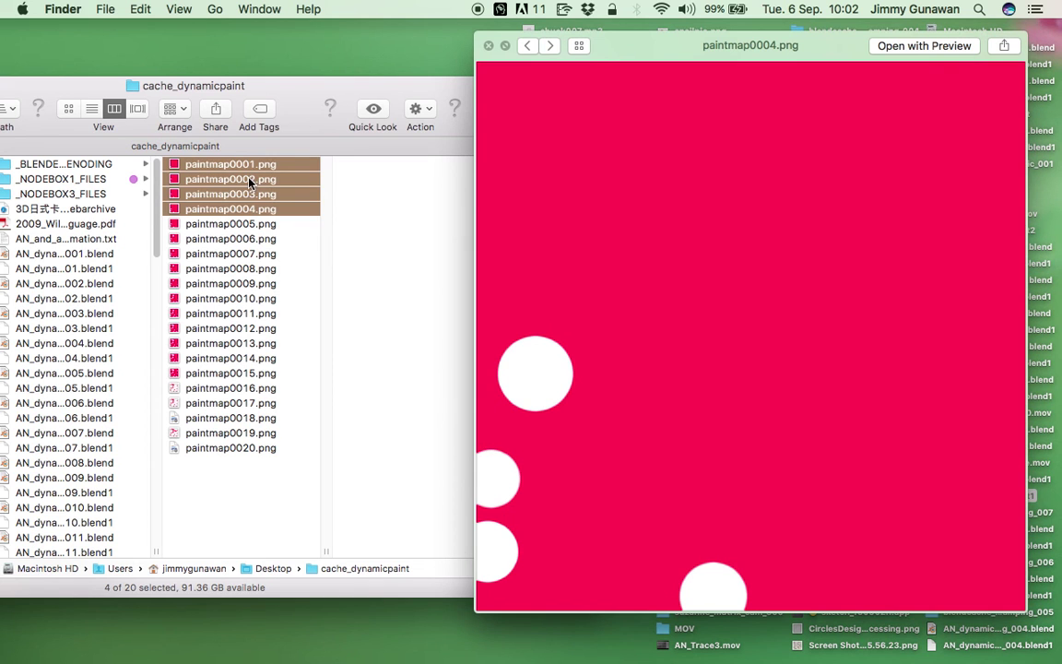
{"action": "key", "text": "Down"}
Select paintmap0001.png through paintmap0017.png and step forward through the baked frames in a Quick Look preview up to paintmap0016.png
{"action": "left_click", "coordinate": [222, 166]}
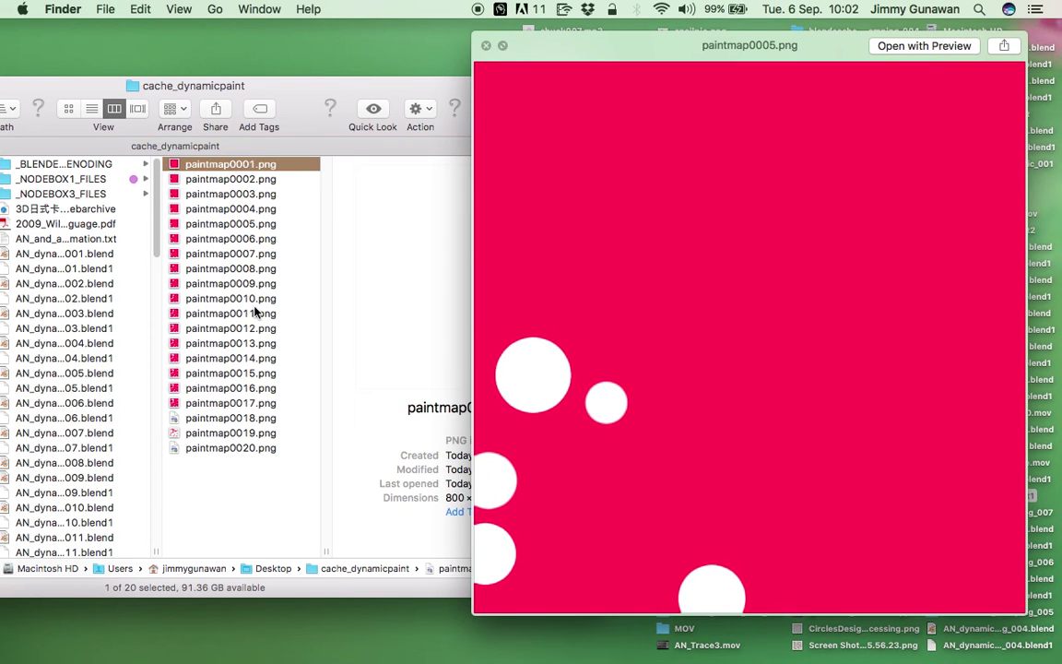
{"action": "left_click", "coordinate": [237, 403], "text": "shift"}
{"action": "key", "text": "space"}
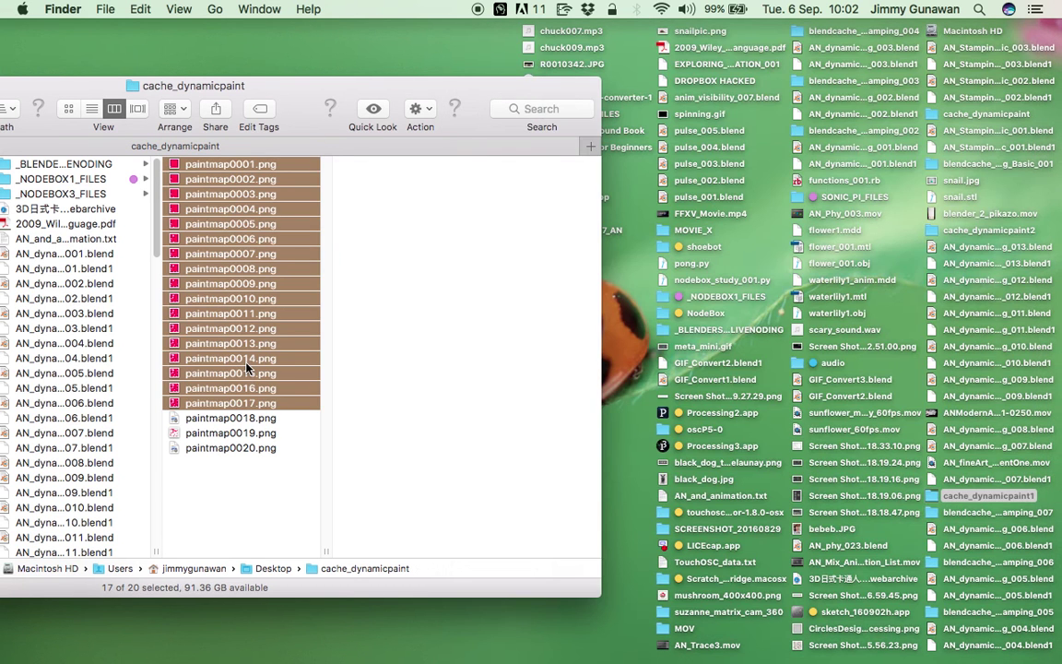
{"action": "key", "text": "space"}
{"action": "key", "text": "Right"}
{"action": "key", "text": "Right"}
{"action": "key", "text": "Right"}
{"action": "key", "text": "Right"}
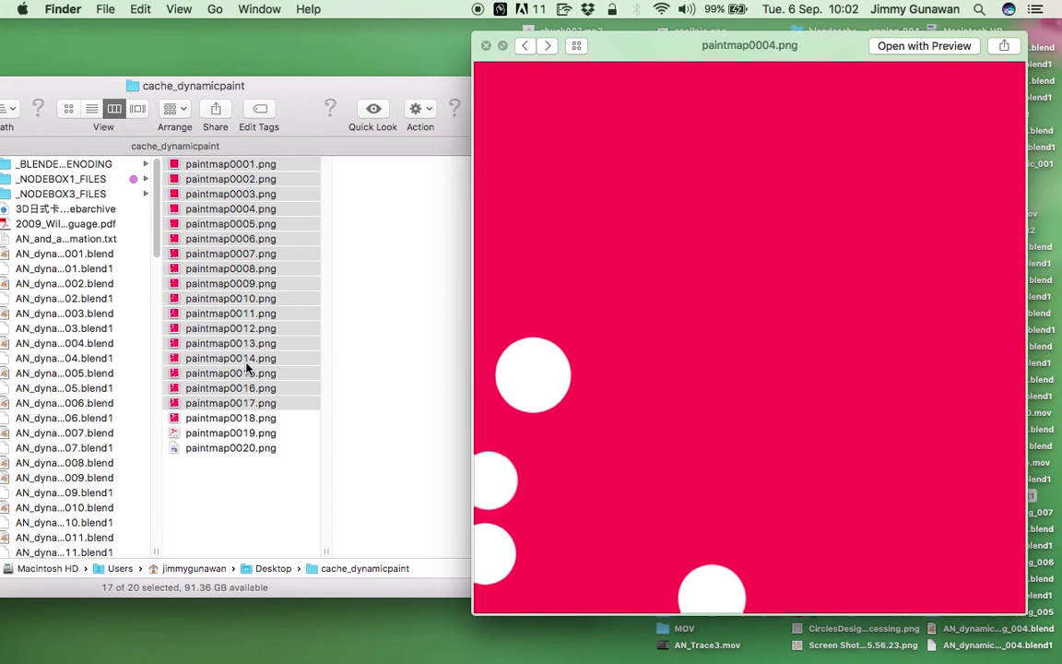
{"action": "key", "text": "Right"}
{"action": "key", "text": "Right"}
{"action": "key", "text": "Right"}
{"action": "key", "text": "Right"}
{"action": "key", "text": "Right"}
{"action": "key", "text": "Right"}
{"action": "key", "text": "Right"}
{"action": "key", "text": "Right"}
{"action": "key", "text": "Right"}
{"action": "key", "text": "Right"}
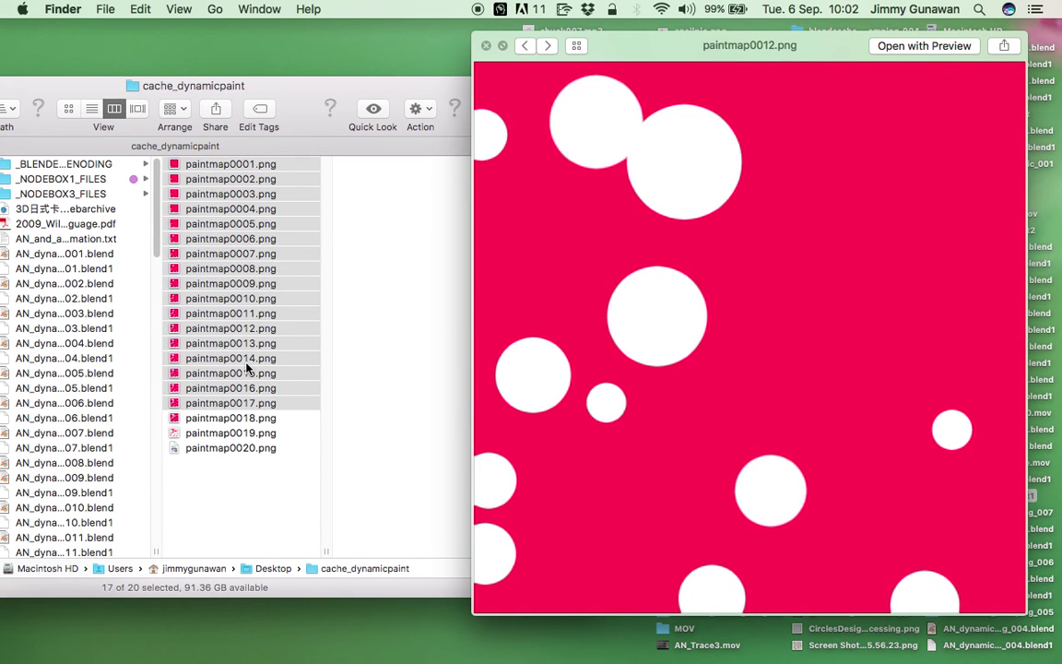
{"action": "key", "text": "Right"}
{"action": "key", "text": "Right"}
{"action": "key", "text": "Right"}
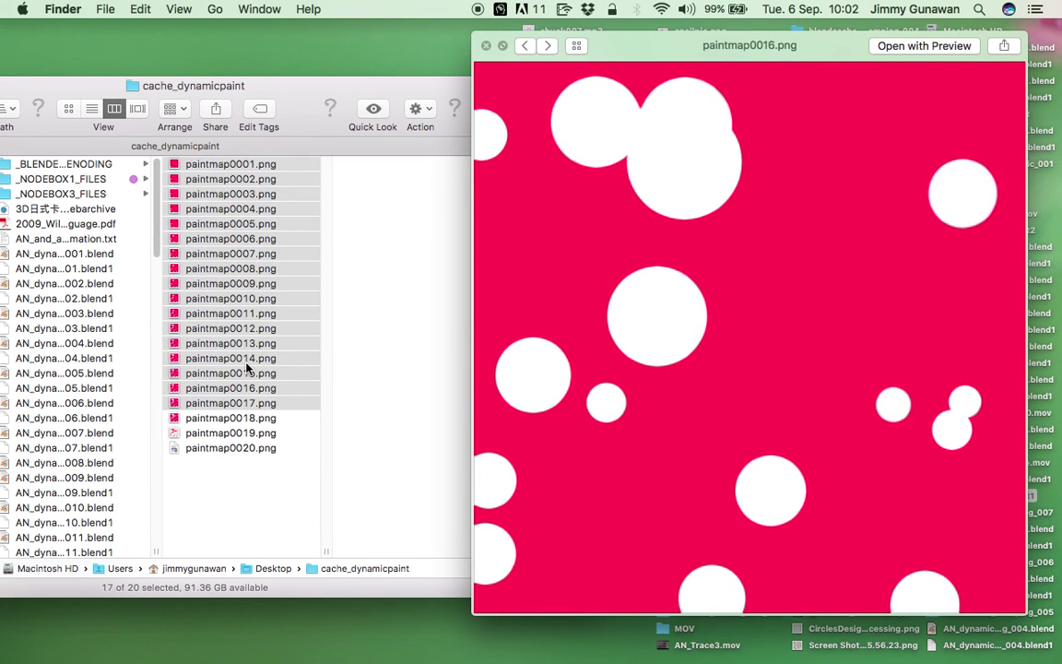
Step back and forth through the previewed frames around paintmap0014.png to compare the dots, ending on paintmap0015.png
{"action": "key", "text": "Left"}
{"action": "key", "text": "Left"}
{"action": "key", "text": "Left"}
{"action": "key", "text": "Left"}
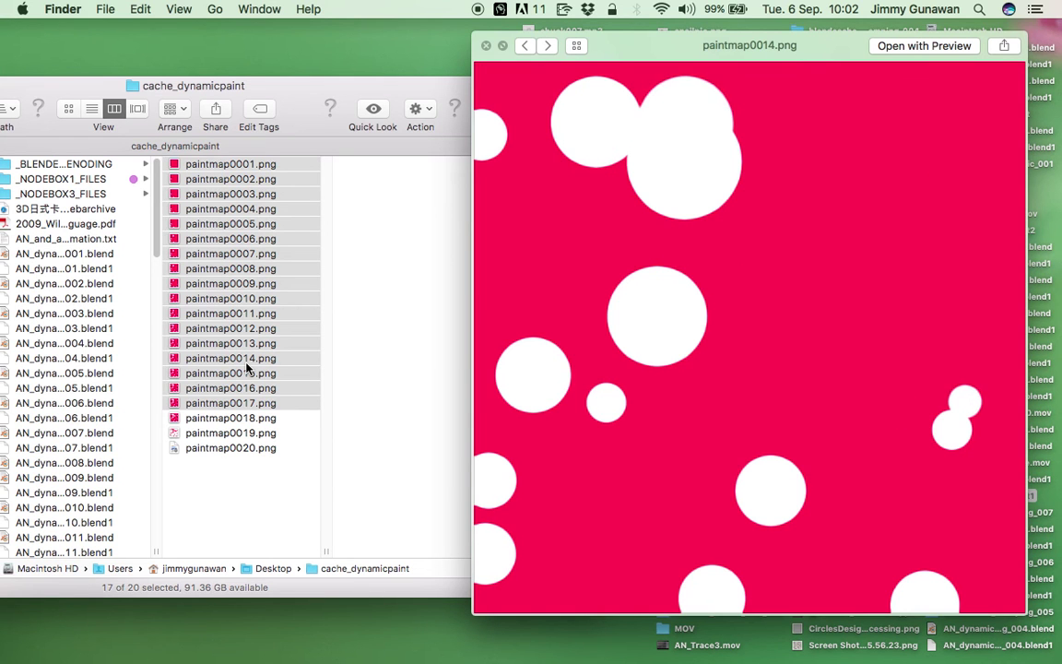
{"action": "key", "text": "Left"}
{"action": "key", "text": "Left"}
{"action": "key", "text": "Right"}
{"action": "key", "text": "Right"}
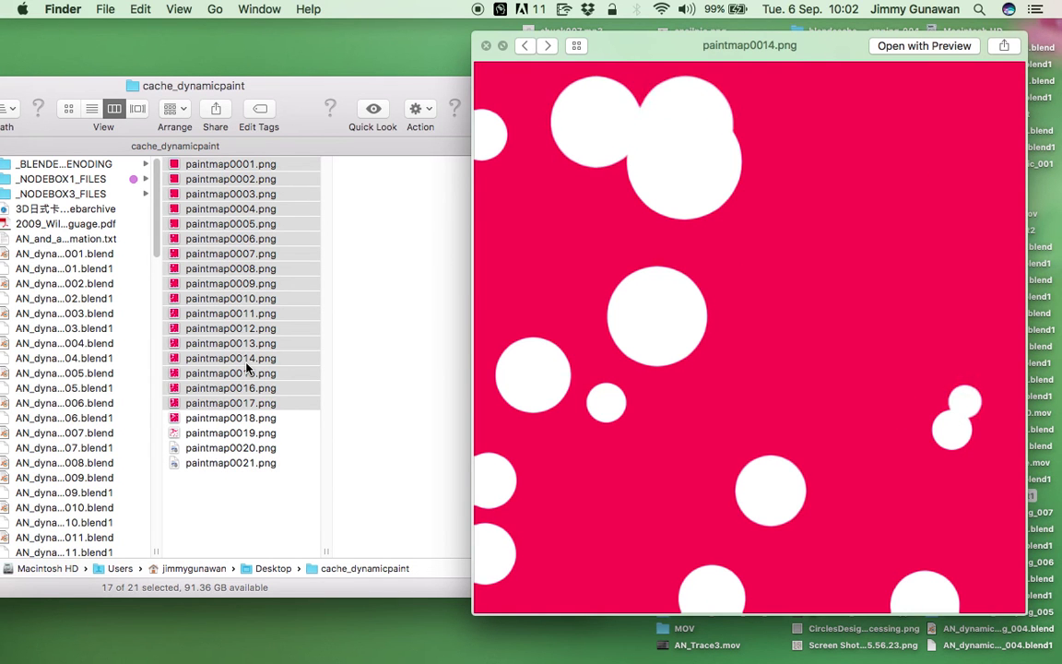
{"action": "key", "text": "Left"}
{"action": "key", "text": "Left"}
{"action": "key", "text": "Right"}
{"action": "key", "text": "Right"}
{"action": "key", "text": "Right"}
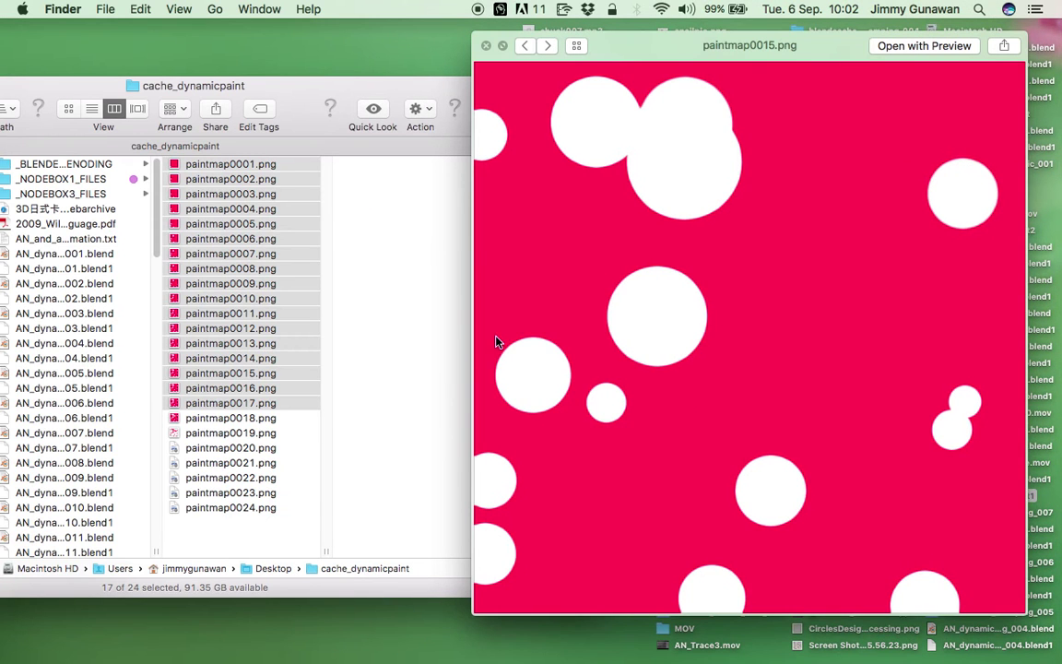
Close the frame preview and the cache_dynamicpaint folder window
{"action": "left_click_drag", "start_coordinate": [668, 65], "coordinate": [577, 73]}
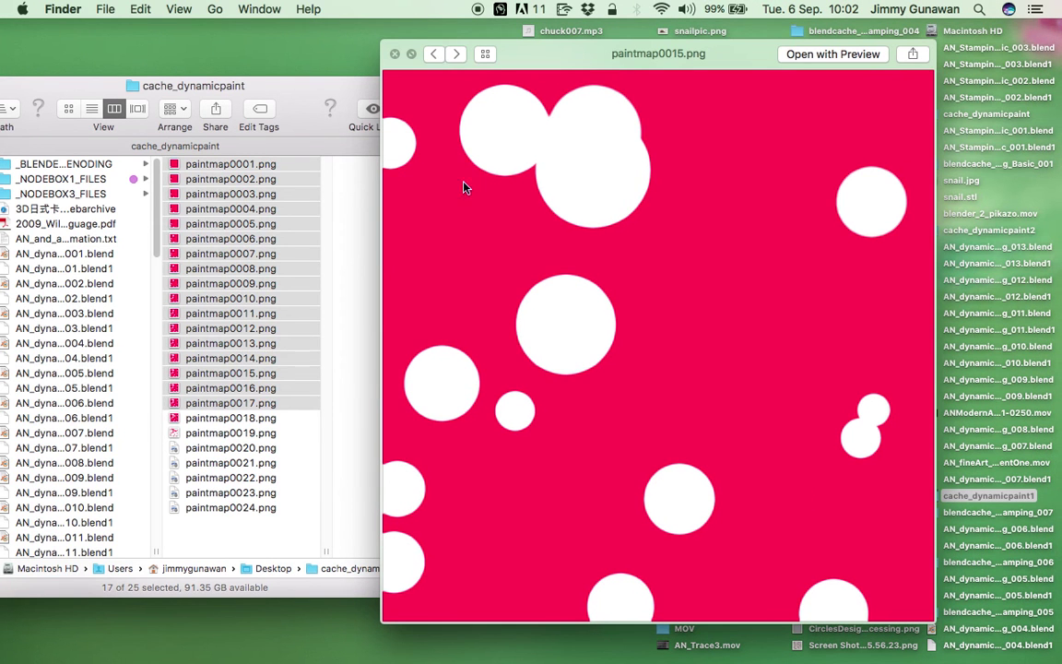
{"action": "left_click", "coordinate": [246, 425]}
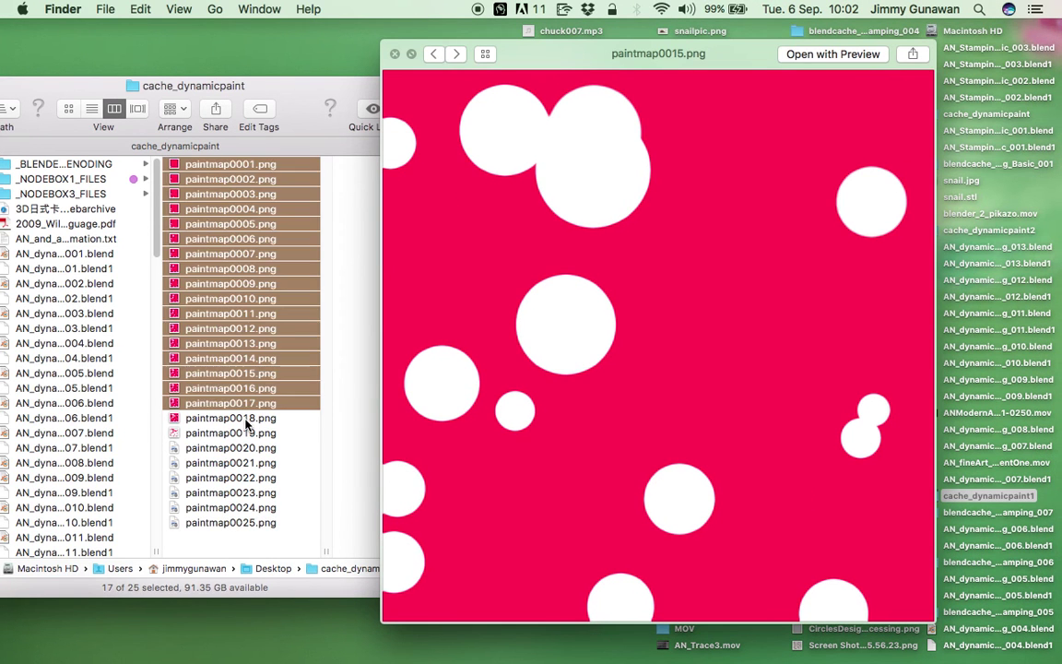
{"action": "left_click", "coordinate": [394, 56]}
{"action": "left_click_drag", "start_coordinate": [326, 98], "coordinate": [486, 90]}
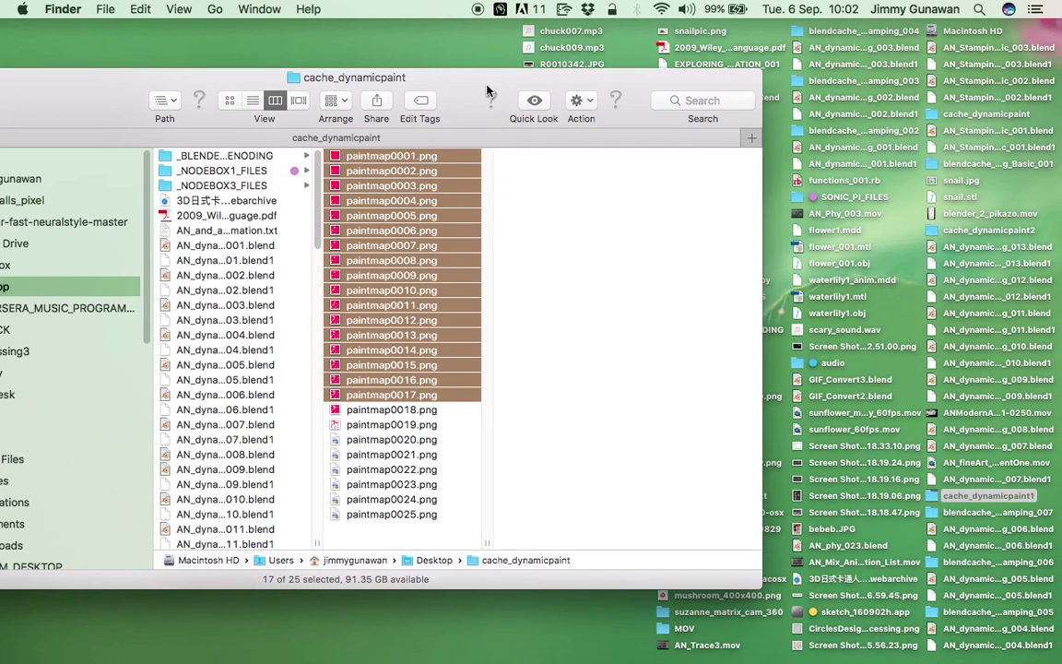
{"action": "left_click_drag", "start_coordinate": [348, 119], "coordinate": [538, 121]}
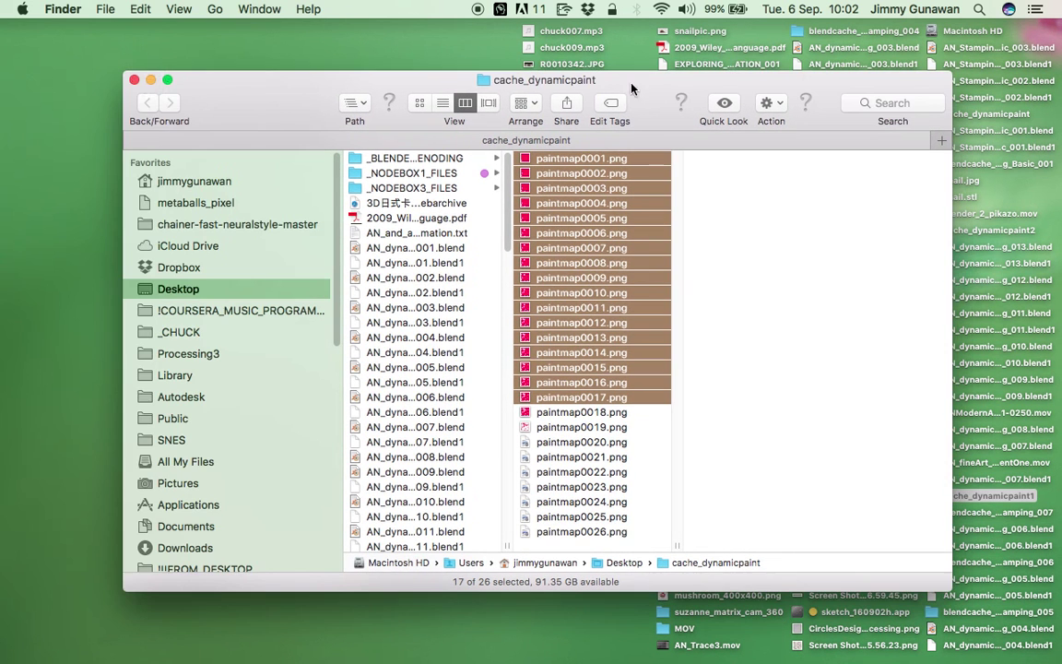
{"action": "left_click", "coordinate": [135, 80]}
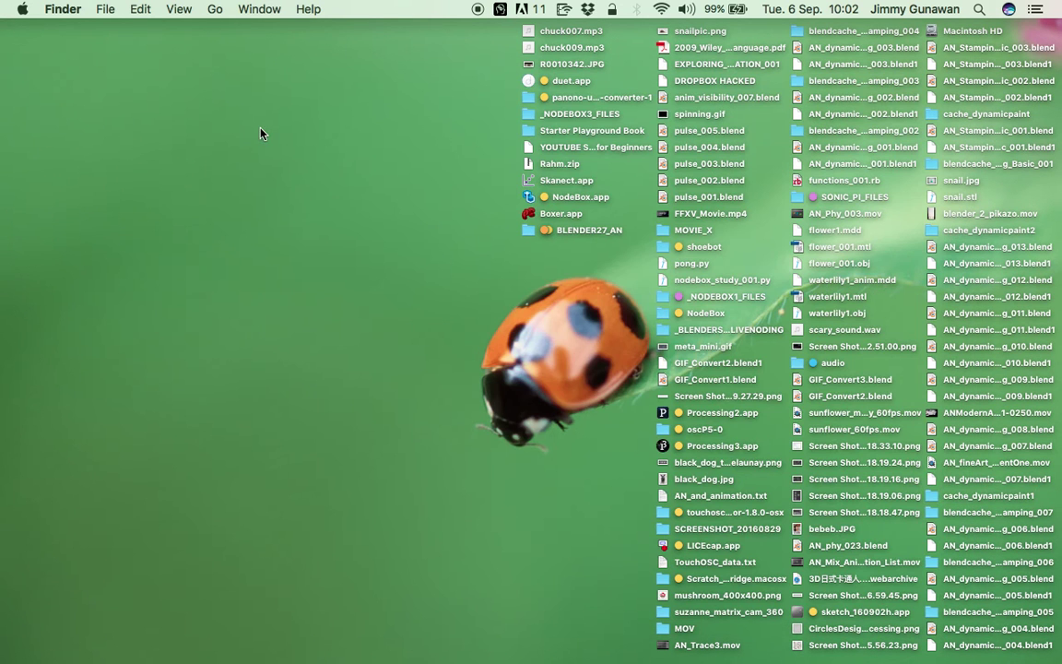
Rename the cache_dynamicpaint folder on the desktop as inspired_by_yayoi_kusama
{"action": "key", "text": "ctrl+Right"}
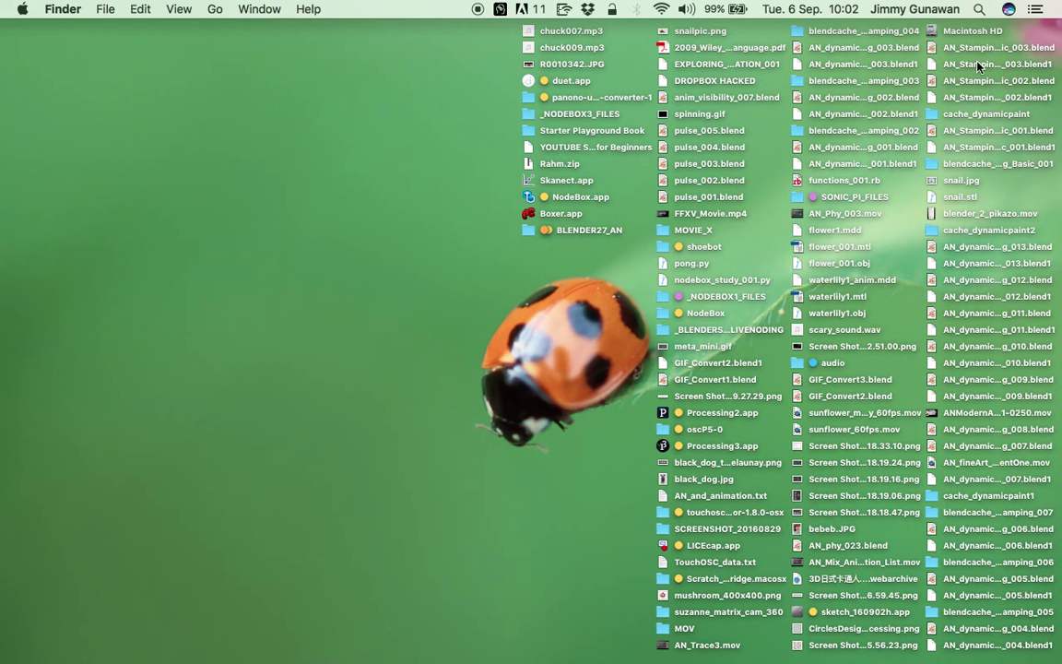
{"action": "left_click", "coordinate": [983, 114]}
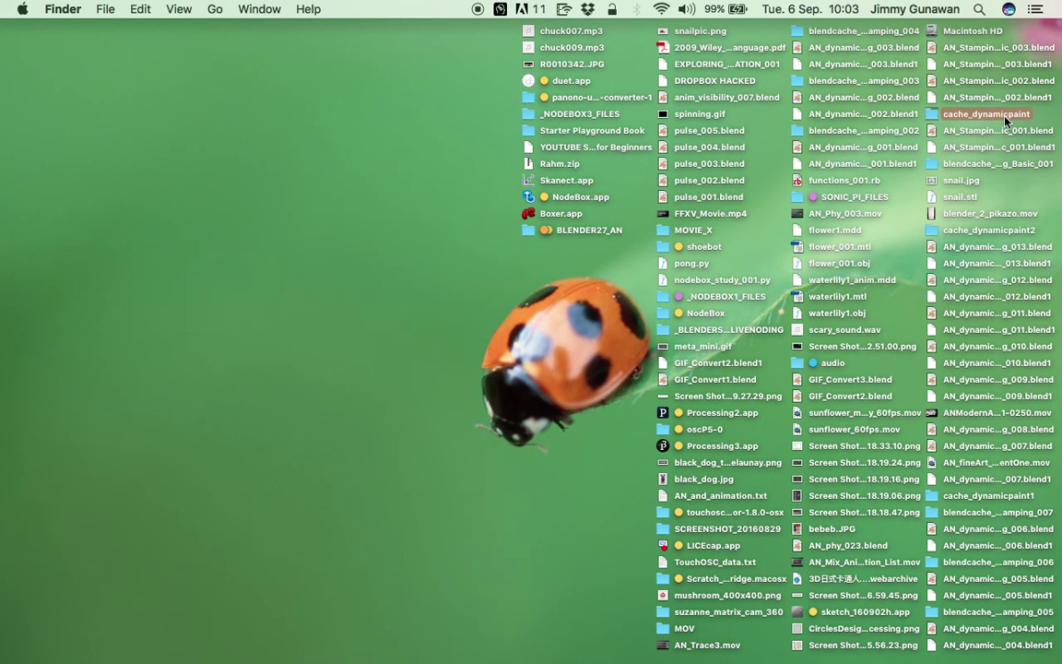
{"action": "key", "text": "Return"}
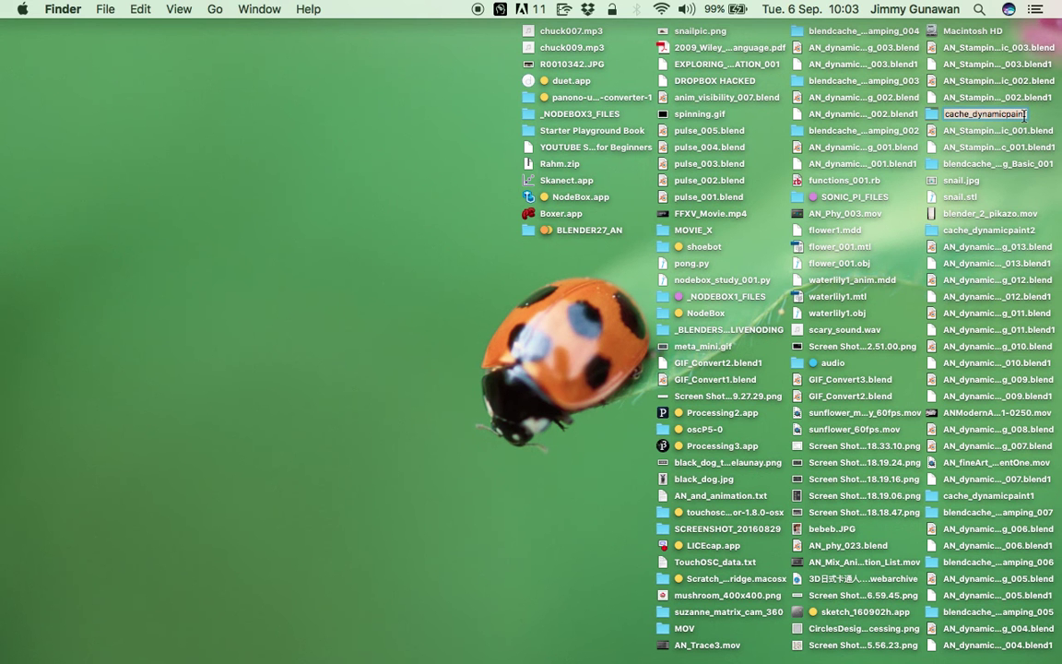
{"action": "type", "text": "inspired_by_"}
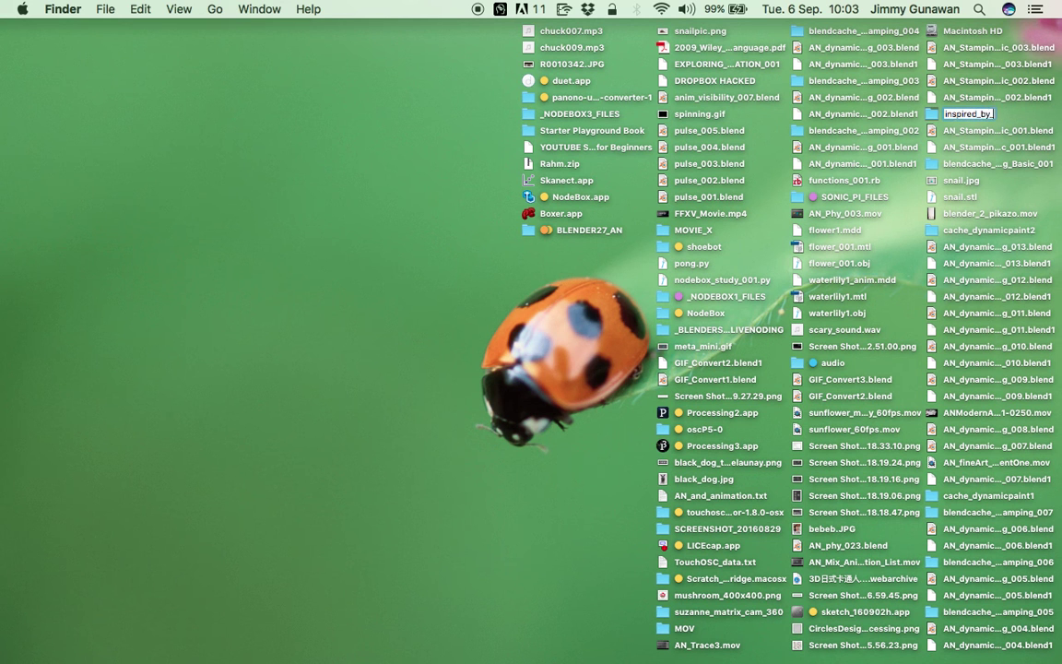
{"action": "type", "text": "yayoi_kusama"}
{"action": "key", "text": "Return"}
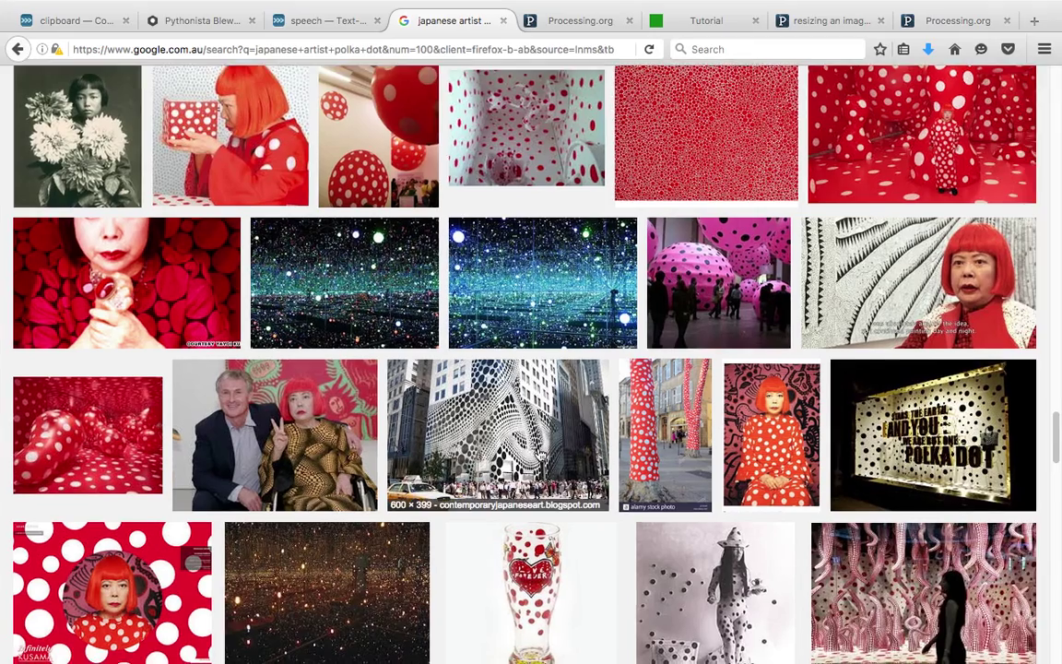
Glance over the polka dot image results in the browser, switch to Blender and save the scene as a new file version
{"action": "scroll", "coordinate": [567, 461], "scroll_direction": "down", "scroll_amount": 4}
{"action": "scroll", "coordinate": [567, 461], "scroll_direction": "up", "scroll_amount": 4}
{"action": "key", "text": "ctrl+Right"}
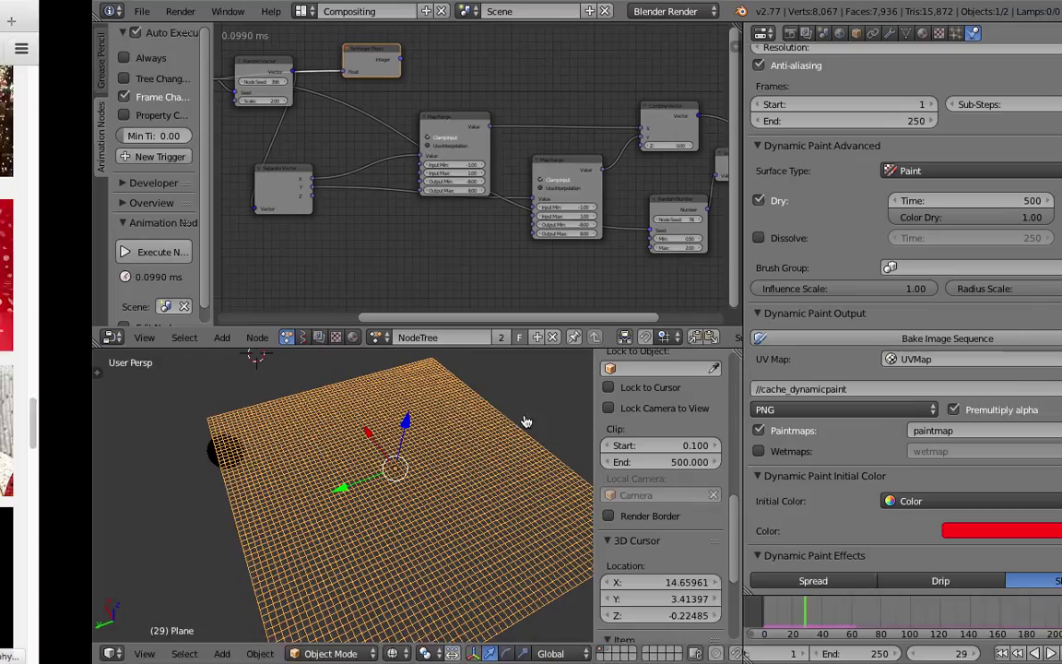
{"action": "left_click", "coordinate": [49, 11]}
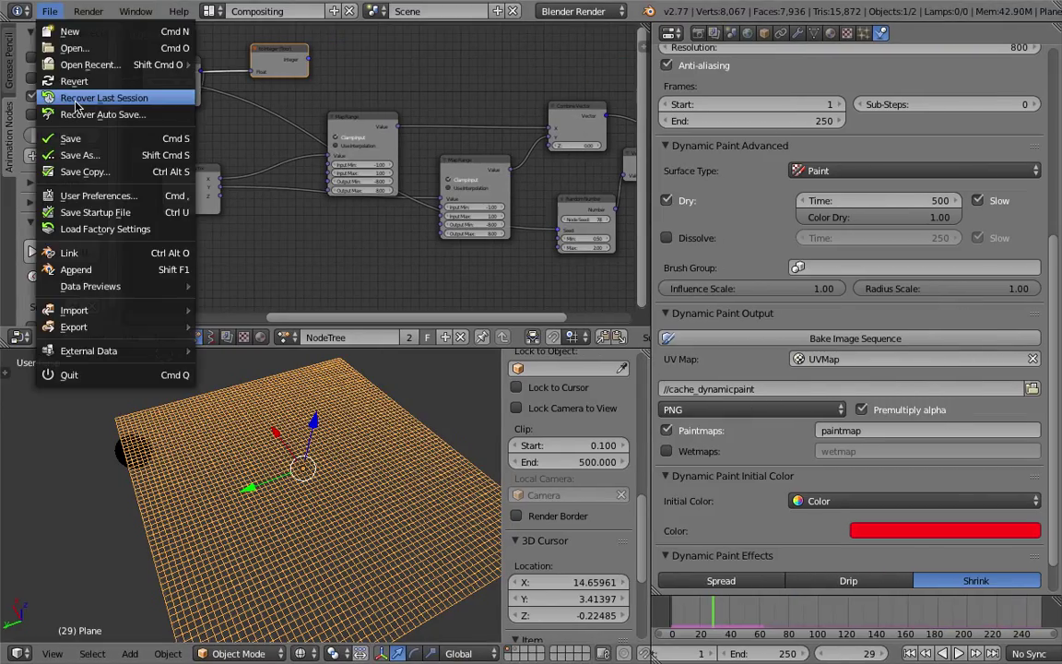
{"action": "left_click", "coordinate": [49, 11]}
{"action": "left_click", "coordinate": [79, 155]}
{"action": "left_click", "coordinate": [940, 74]}
{"action": "left_click", "coordinate": [1003, 55]}
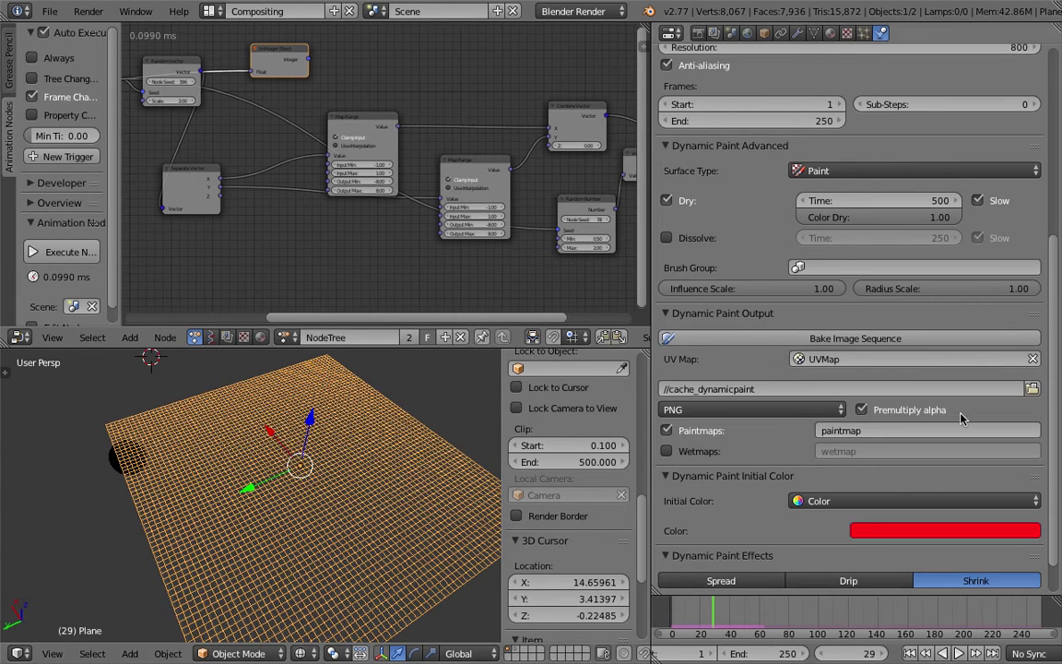
Lighten the plane's Dynamic Paint initial color to near white and set Initial Color to None
{"action": "left_click", "coordinate": [931, 531]}
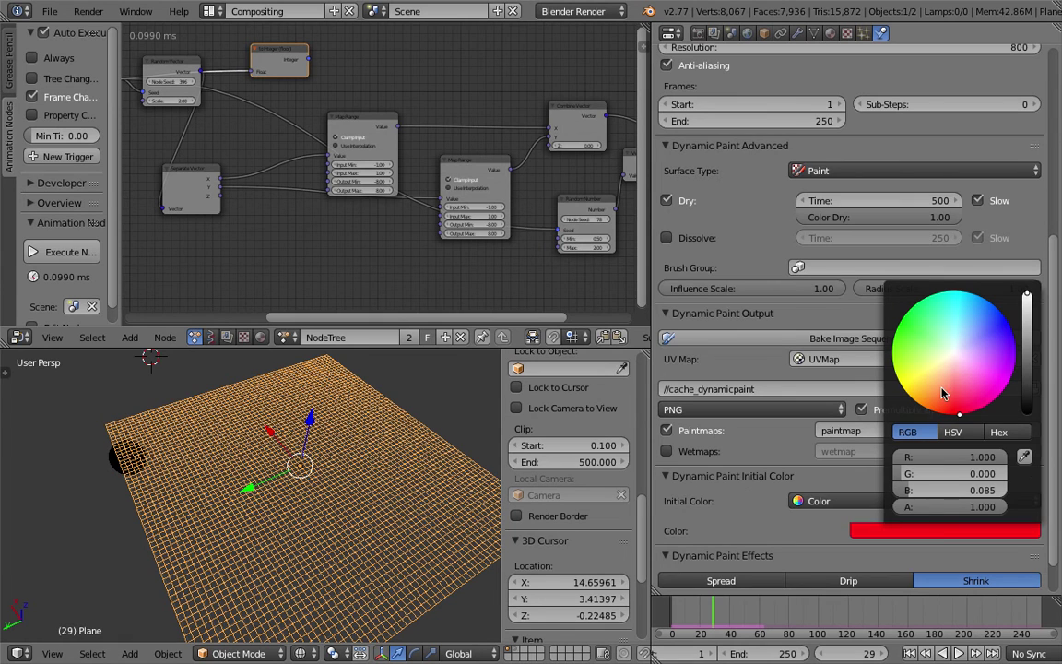
{"action": "left_click", "coordinate": [955, 359]}
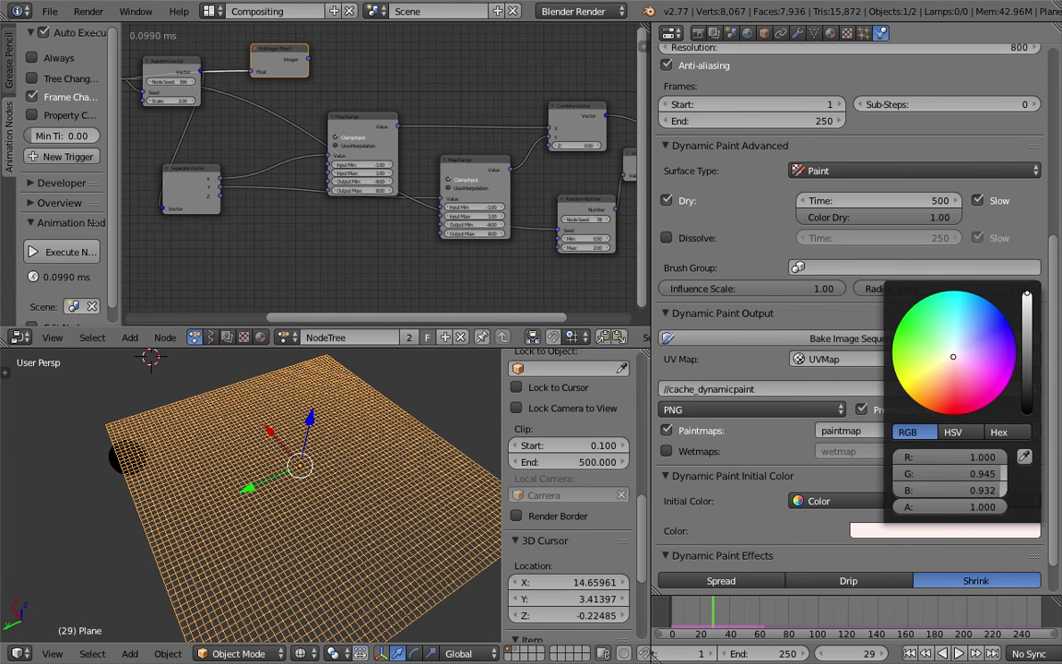
{"action": "left_click", "coordinate": [857, 501]}
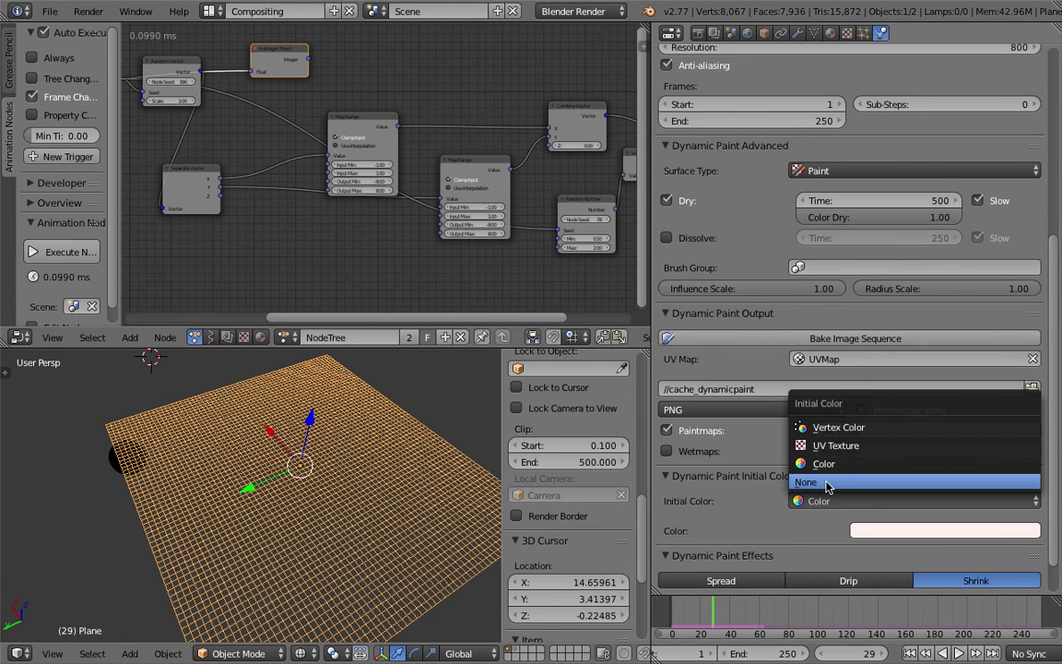
{"action": "left_click", "coordinate": [823, 483]}
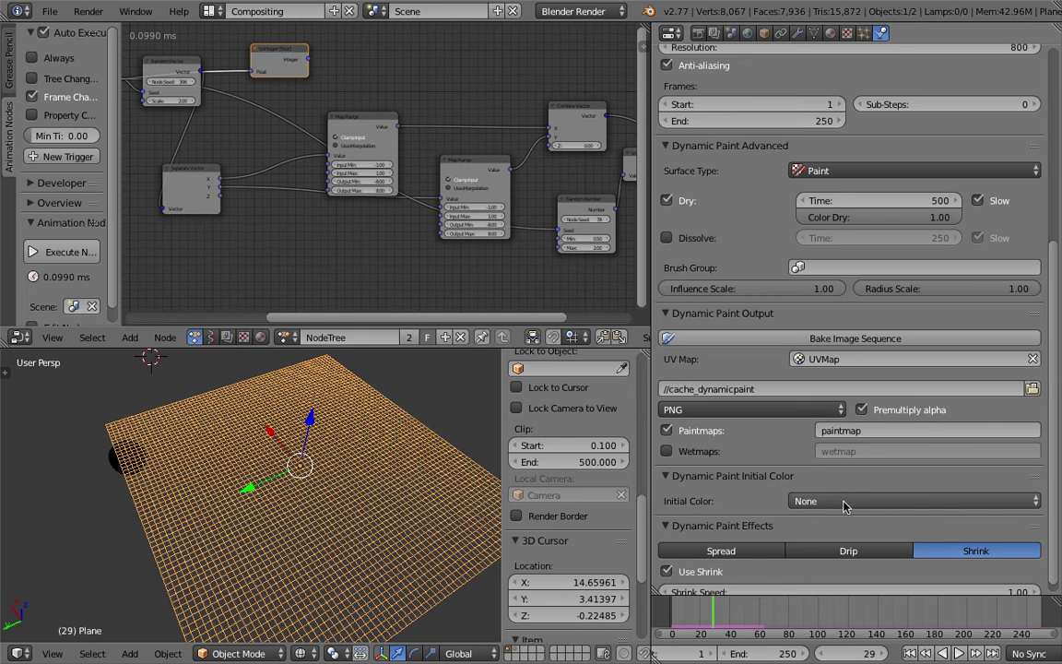
Select the icosphere and switch the 3D viewport to solid shading
{"action": "middle_click_drag", "start_coordinate": [468, 429], "coordinate": [433, 452]}
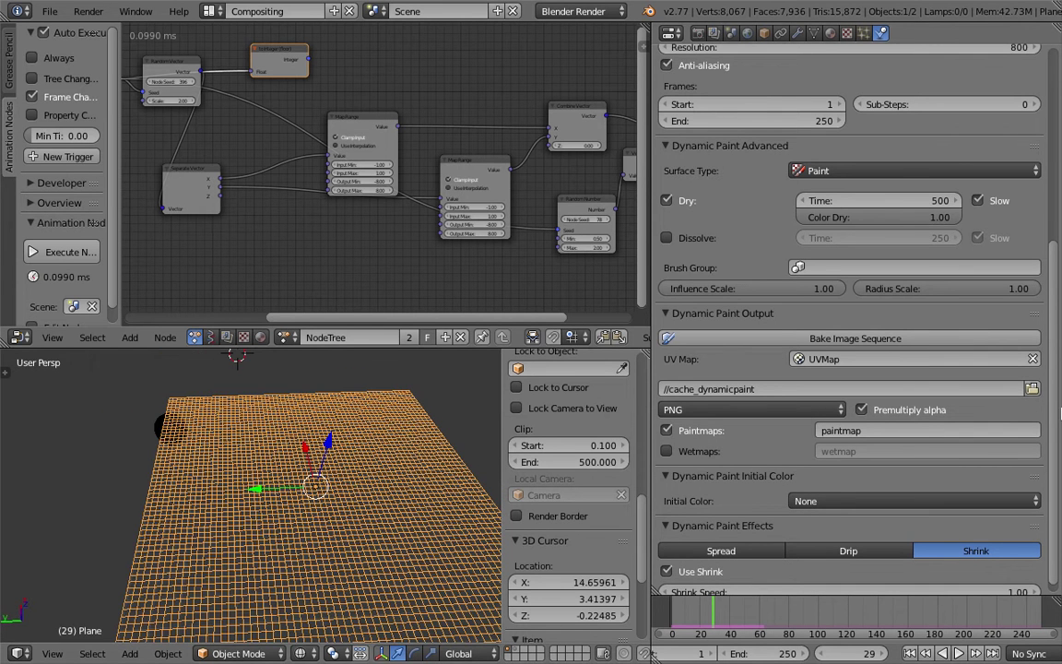
{"action": "scroll", "coordinate": [1059, 343], "scroll_direction": "up", "scroll_amount": 3}
{"action": "scroll", "coordinate": [1061, 345], "scroll_direction": "up", "scroll_amount": 5}
{"action": "right_click", "coordinate": [150, 417]}
{"action": "key", "text": "z"}
{"action": "mouse_move", "coordinate": [241, 448]}
{"action": "middle_mouse_down"}
{"action": "mouse_move", "coordinate": [209, 452]}
{"action": "mouse_move", "coordinate": [204, 388]}
{"action": "middle_mouse_up"}
{"action": "scroll", "coordinate": [277, 268], "scroll_direction": "down", "scroll_amount": 3}
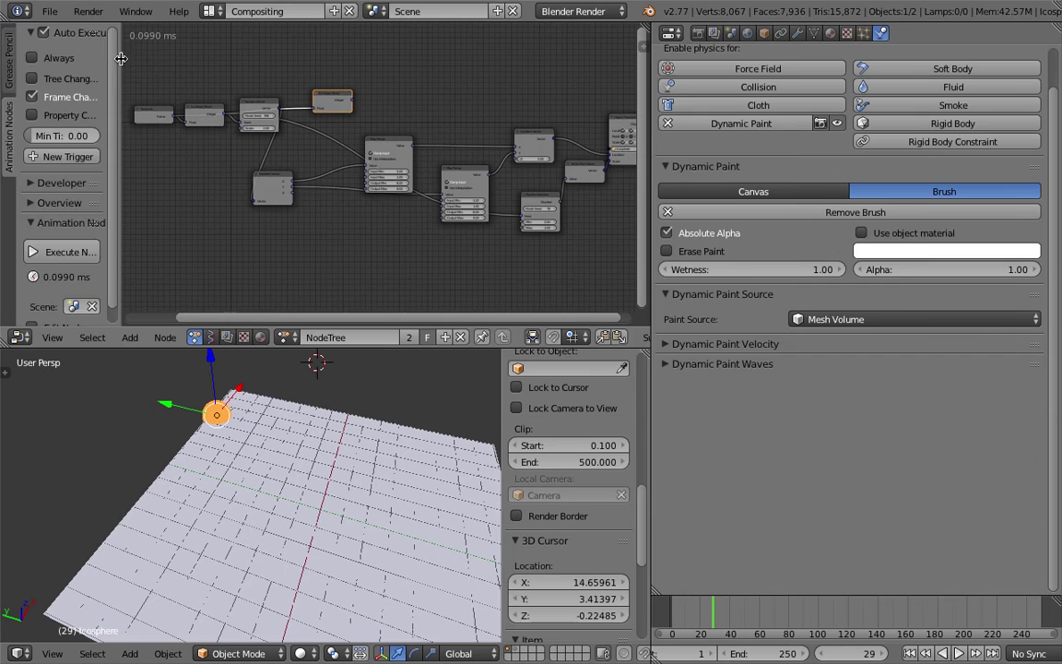
Hide the node editor's tool shelf and widen the node editor across most of the window
{"action": "key", "text": "t"}
{"action": "middle_click_drag", "start_coordinate": [152, 61], "coordinate": [272, 81]}
{"action": "scroll", "coordinate": [282, 82], "scroll_direction": "up", "scroll_amount": 3}
{"action": "left_click_drag", "start_coordinate": [651, 117], "coordinate": [471, 129]}
{"action": "scroll", "coordinate": [274, 125], "scroll_direction": "up", "scroll_amount": 4}
{"action": "middle_click_drag", "start_coordinate": [258, 119], "coordinate": [437, 146]}
{"action": "left_click_drag", "start_coordinate": [471, 140], "coordinate": [1042, 139]}
Move the Time Info node away from the other nodes at the start of the node tree
{"action": "middle_click_drag", "start_coordinate": [278, 104], "coordinate": [2, 87]}
{"action": "scroll", "coordinate": [75, 86], "scroll_direction": "up", "scroll_amount": 3}
{"action": "left_click_drag", "start_coordinate": [66, 110], "coordinate": [58, 128]}
{"action": "scroll", "coordinate": [92, 119], "scroll_direction": "down", "scroll_amount": 3}
{"action": "middle_click_drag", "start_coordinate": [133, 106], "coordinate": [405, 127]}
{"action": "left_click_drag", "start_coordinate": [242, 107], "coordinate": [2, 97]}
{"action": "middle_click_drag", "start_coordinate": [646, 85], "coordinate": [333, 115]}
{"action": "left_click_drag", "start_coordinate": [217, 141], "coordinate": [93, 152]}
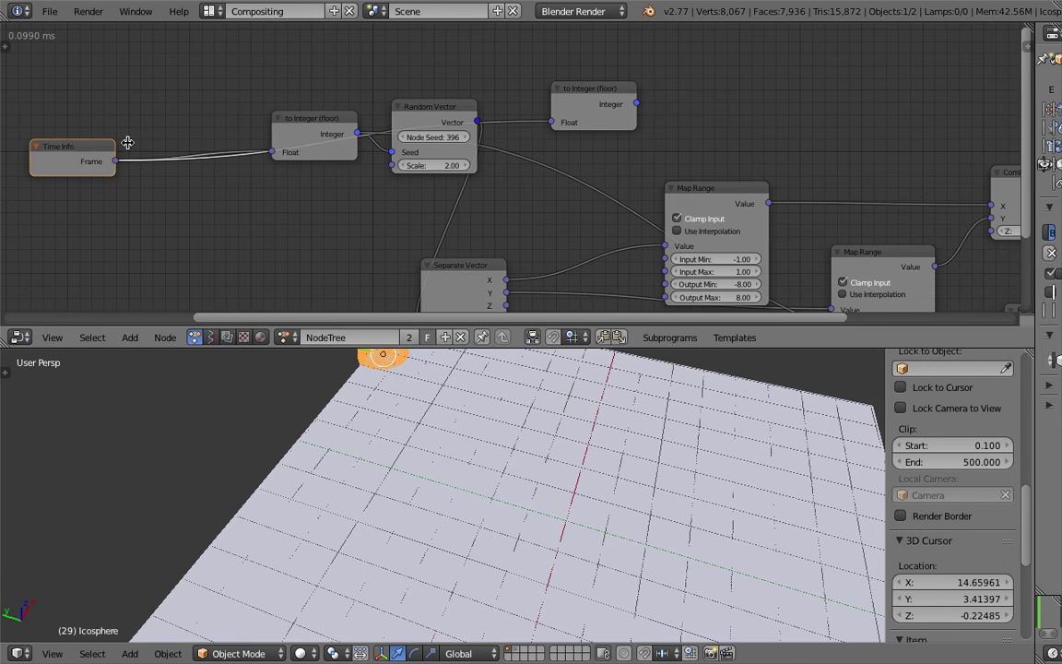
Place the first To Integer (floor) node above and near Time Info, and the Random Vector node just below it
{"action": "left_click_drag", "start_coordinate": [282, 136], "coordinate": [184, 109]}
{"action": "left_click", "coordinate": [396, 105]}
{"action": "left_click_drag", "start_coordinate": [392, 103], "coordinate": [301, 156]}
{"action": "middle_click_drag", "start_coordinate": [320, 184], "coordinate": [266, 183]}
{"action": "scroll", "coordinate": [299, 180], "scroll_direction": "down", "scroll_amount": 3}
{"action": "middle_click_drag", "start_coordinate": [363, 201], "coordinate": [332, 179]}
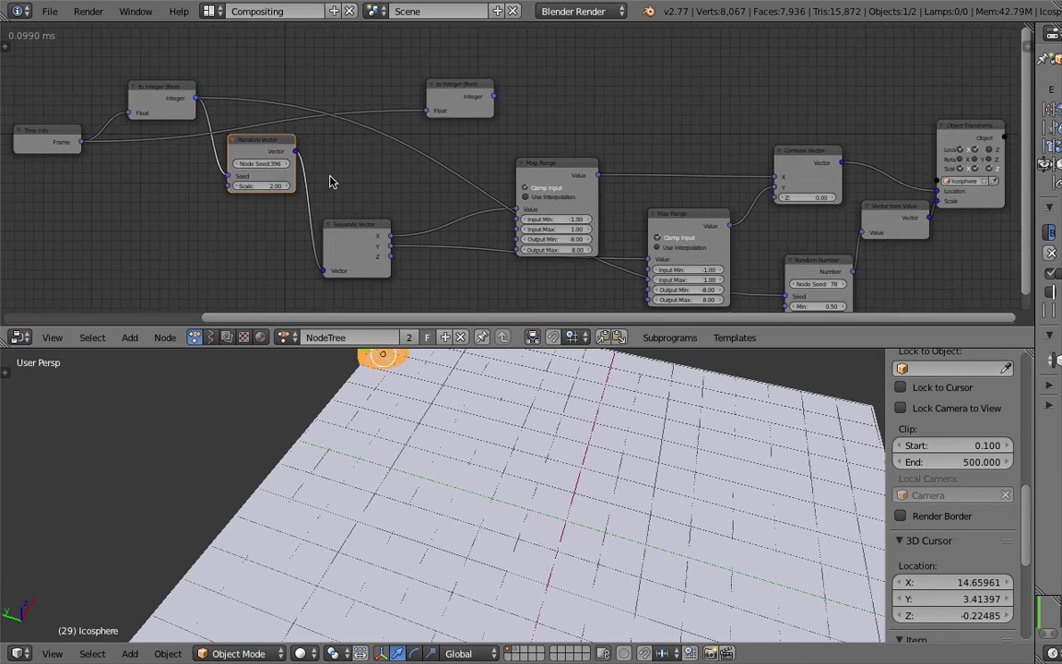
Move the Separate Vector node and the Map Range node feeding X slightly upward to untangle their links
{"action": "left_click_drag", "start_coordinate": [398, 213], "coordinate": [408, 190]}
{"action": "middle_click_drag", "start_coordinate": [409, 190], "coordinate": [324, 182]}
{"action": "left_click_drag", "start_coordinate": [498, 157], "coordinate": [501, 121]}
{"action": "middle_click_drag", "start_coordinate": [626, 126], "coordinate": [500, 138]}
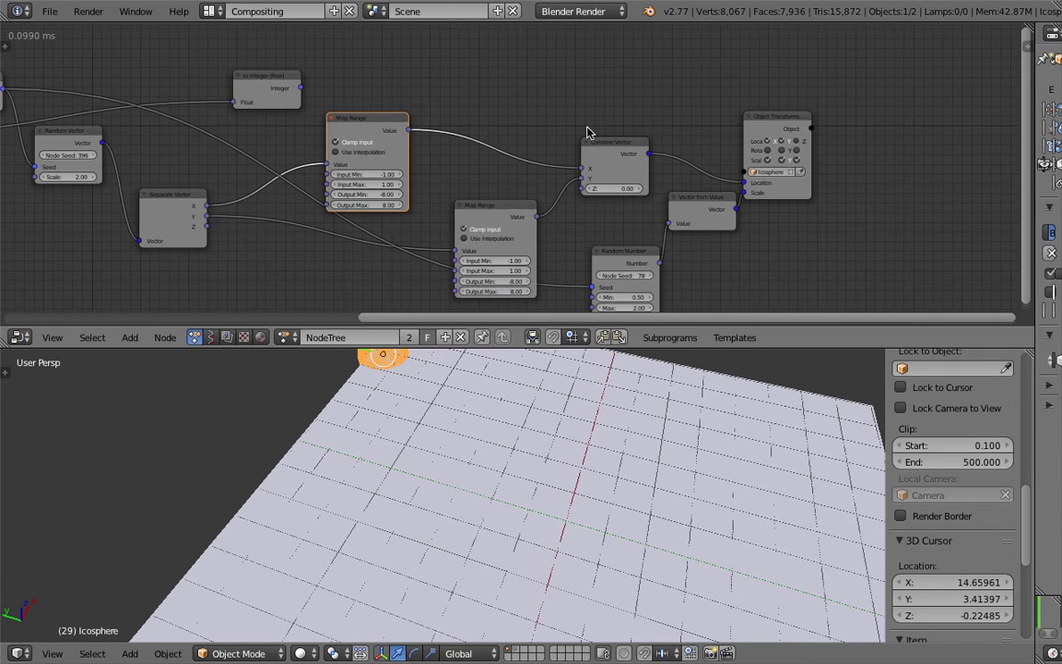
{"action": "middle_click_drag", "start_coordinate": [815, 179], "coordinate": [813, 152]}
{"action": "scroll", "coordinate": [586, 415], "scroll_direction": "down", "scroll_amount": 2}
Space out the Random Number, Vector from Value and Object Transforms Output nodes at the end of the node tree
{"action": "middle_click_drag", "start_coordinate": [585, 415], "coordinate": [557, 416]}
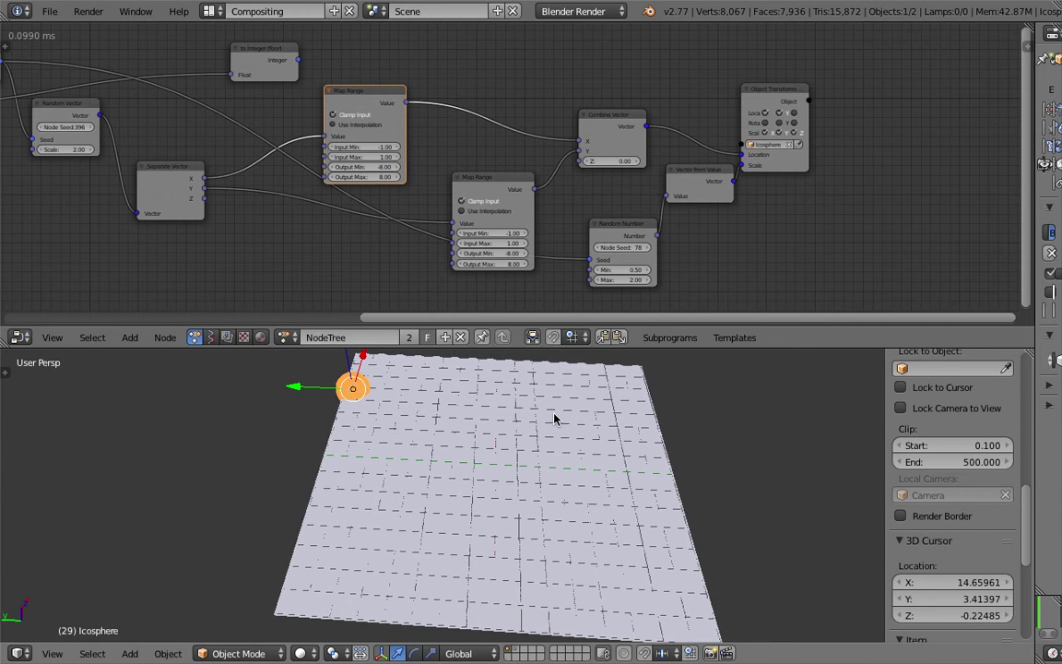
{"action": "middle_click_drag", "start_coordinate": [566, 429], "coordinate": [588, 430]}
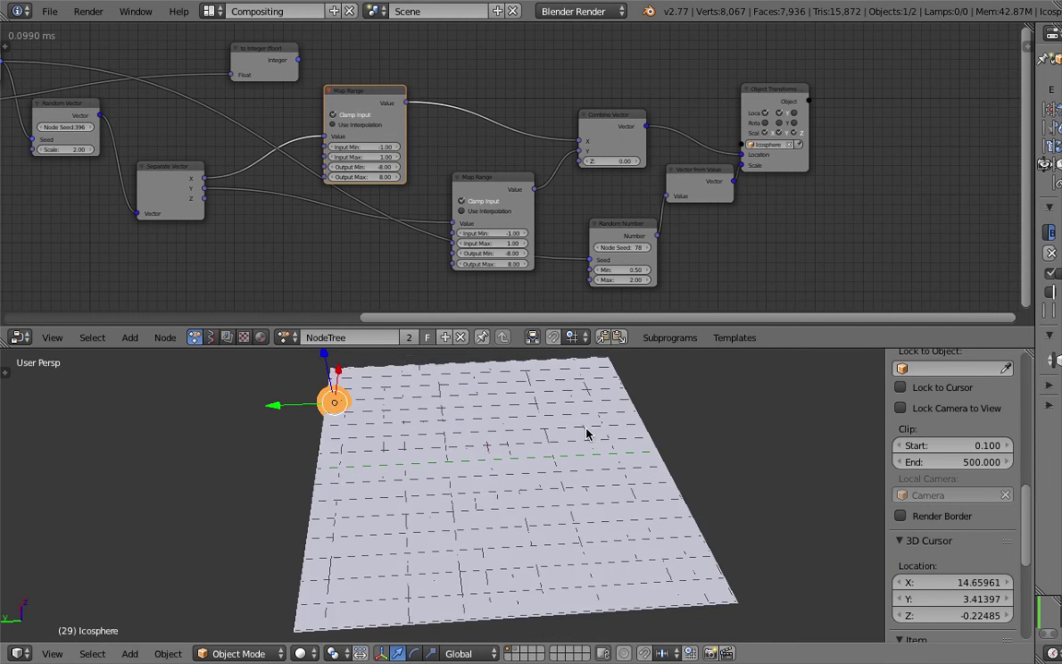
{"action": "middle_click_drag", "start_coordinate": [510, 286], "coordinate": [567, 274]}
{"action": "middle_click_drag", "start_coordinate": [447, 443], "coordinate": [427, 448]}
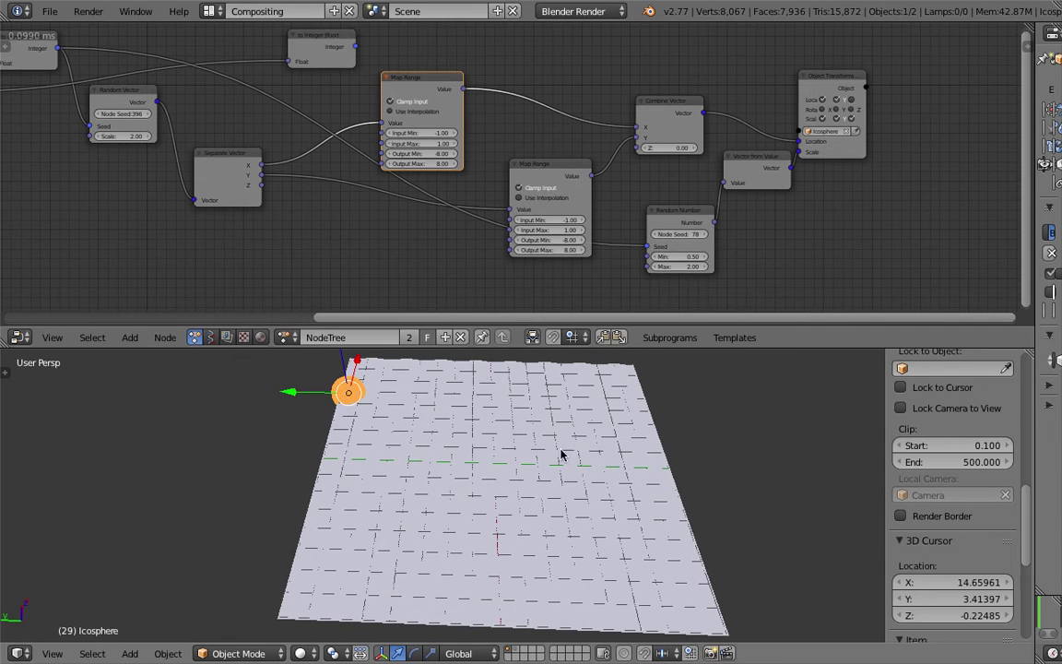
{"action": "scroll", "coordinate": [720, 208], "scroll_direction": "up", "scroll_amount": 1}
{"action": "left_click_drag", "start_coordinate": [789, 164], "coordinate": [795, 184]}
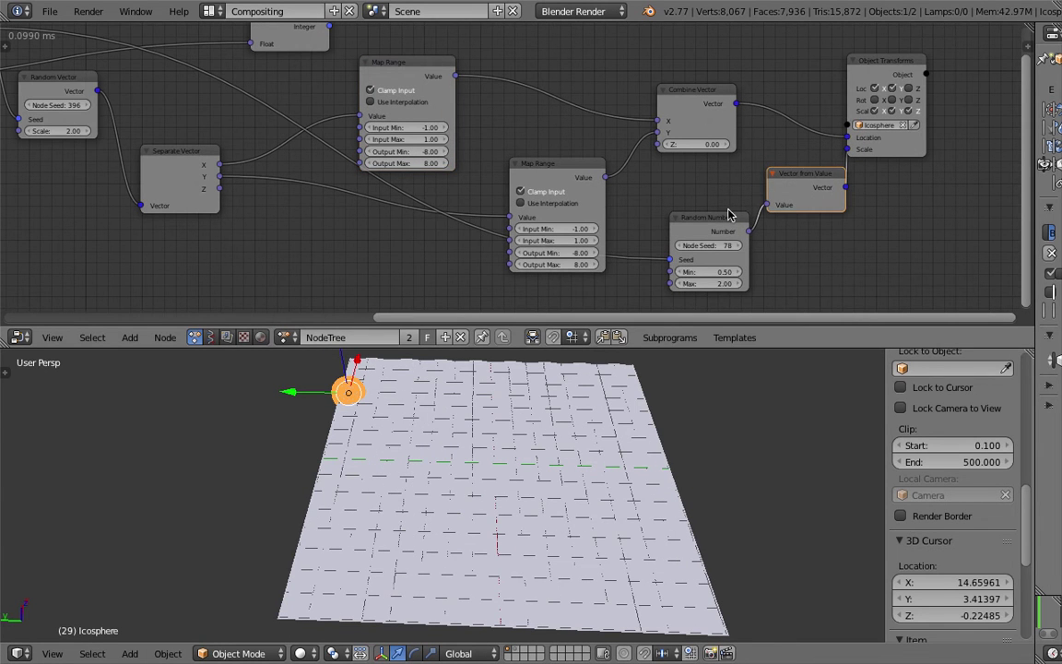
{"action": "left_click_drag", "start_coordinate": [708, 216], "coordinate": [678, 212]}
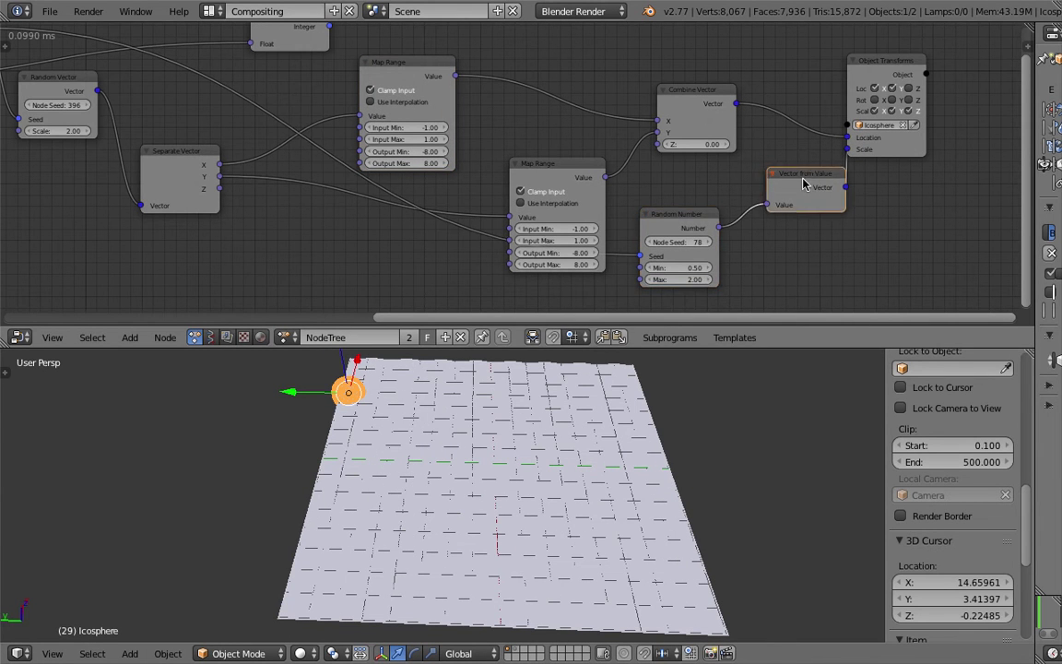
{"action": "left_click_drag", "start_coordinate": [810, 173], "coordinate": [795, 176]}
{"action": "left_click_drag", "start_coordinate": [904, 147], "coordinate": [938, 152]}
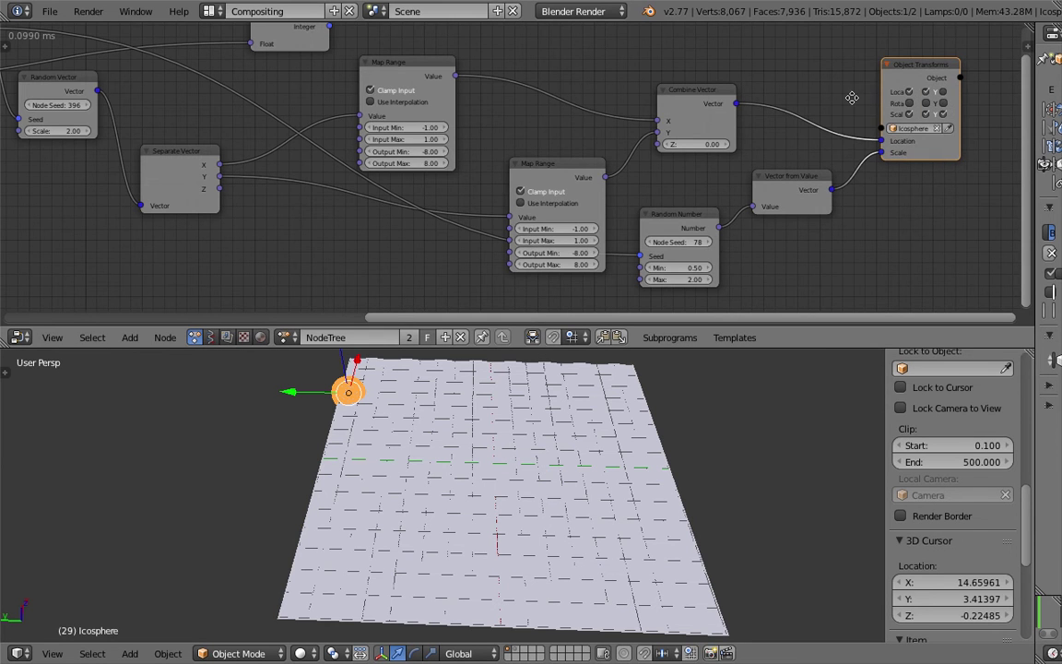
{"action": "left_click_drag", "start_coordinate": [811, 95], "coordinate": [582, 112]}
{"action": "scroll", "coordinate": [582, 111], "scroll_direction": "up", "scroll_amount": 3}
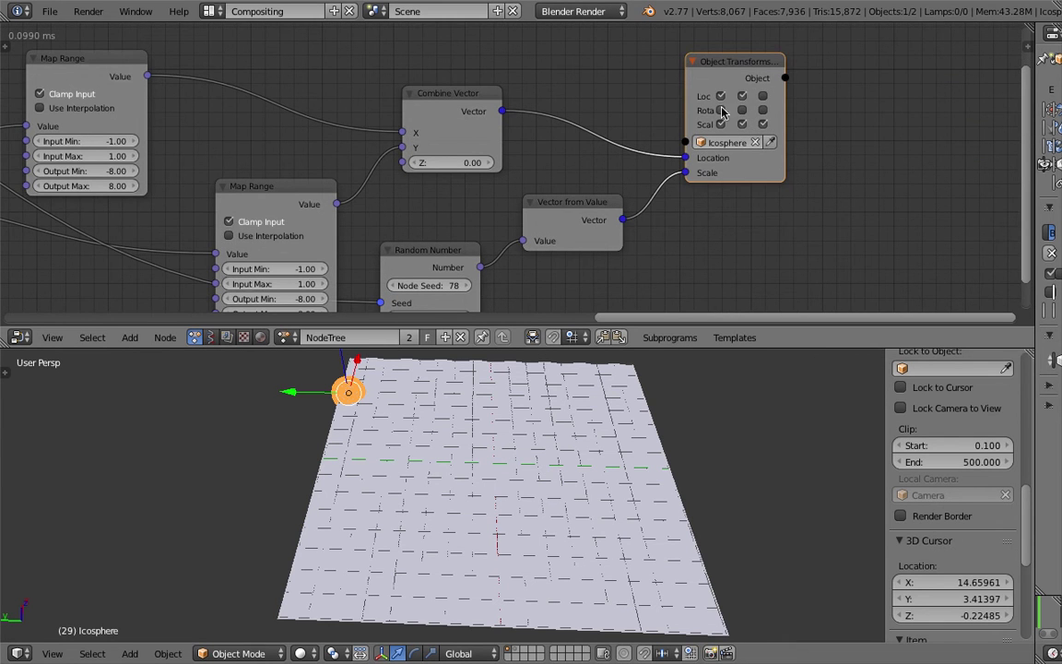
Save the scene and widen the properties editor to show the icosphere's Dynamic Paint brush settings
{"action": "scroll", "coordinate": [655, 106], "scroll_direction": "down", "scroll_amount": 3}
{"action": "scroll", "coordinate": [685, 111], "scroll_direction": "down", "scroll_amount": 1}
{"action": "middle_click_drag", "start_coordinate": [685, 106], "coordinate": [686, 106]}
{"action": "key", "text": "ctrl+s"}
{"action": "left_click", "coordinate": [549, 433]}
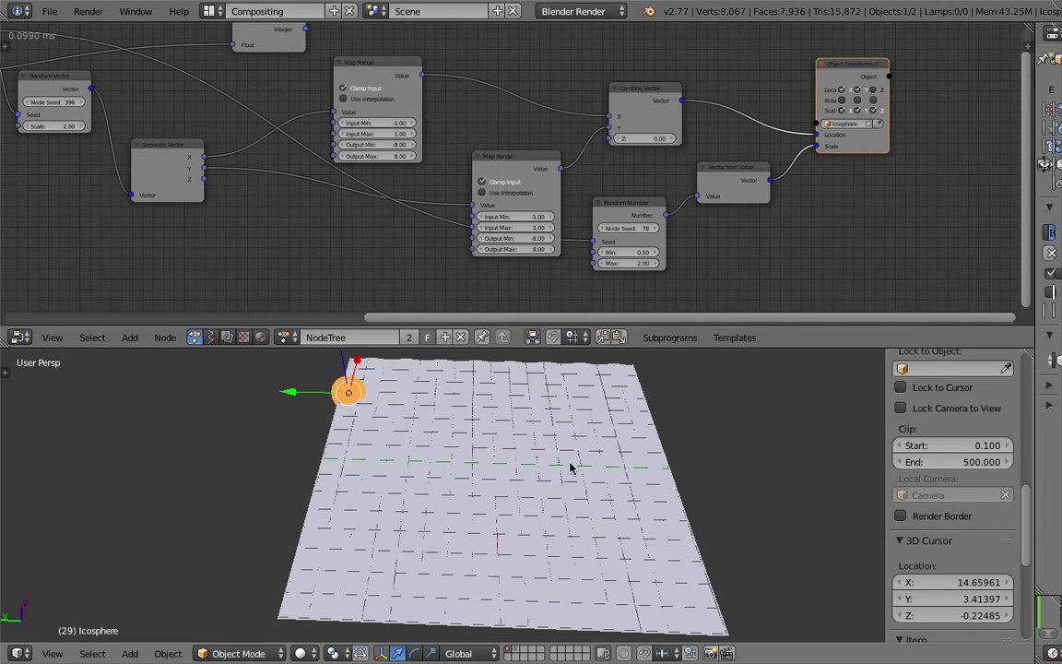
{"action": "left_click_drag", "start_coordinate": [1035, 270], "coordinate": [707, 270]}
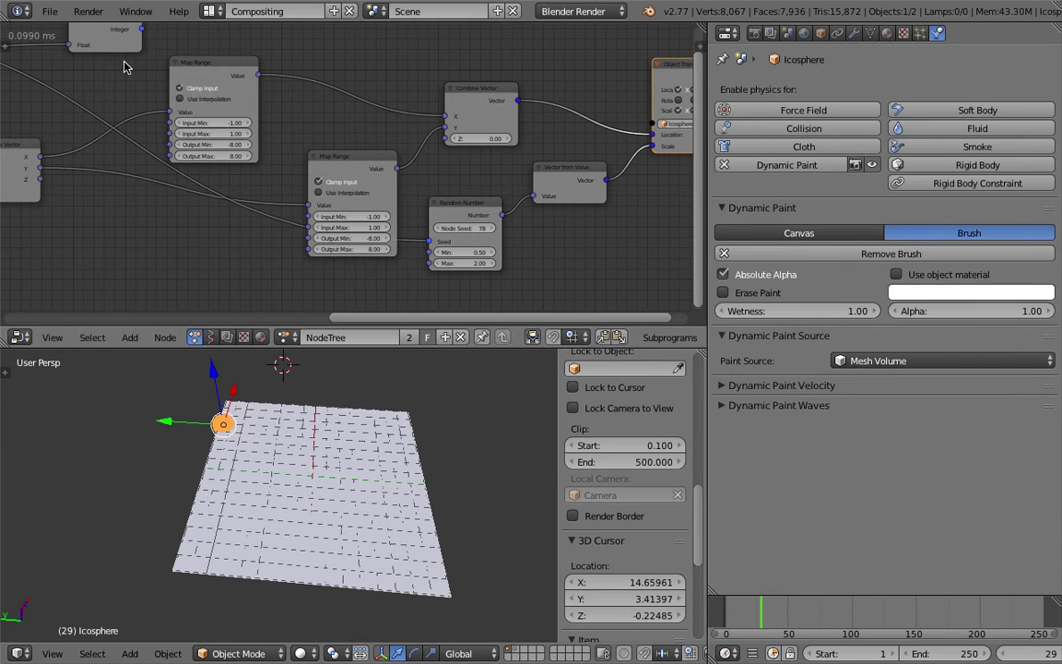
Save the tidied node setup again as another new file version
{"action": "left_click", "coordinate": [49, 11]}
{"action": "left_click", "coordinate": [92, 138]}
{"action": "left_click", "coordinate": [941, 73]}
{"action": "left_click", "coordinate": [1002, 55]}
{"action": "key", "text": "ctrl+s"}
{"action": "left_click", "coordinate": [454, 457]}
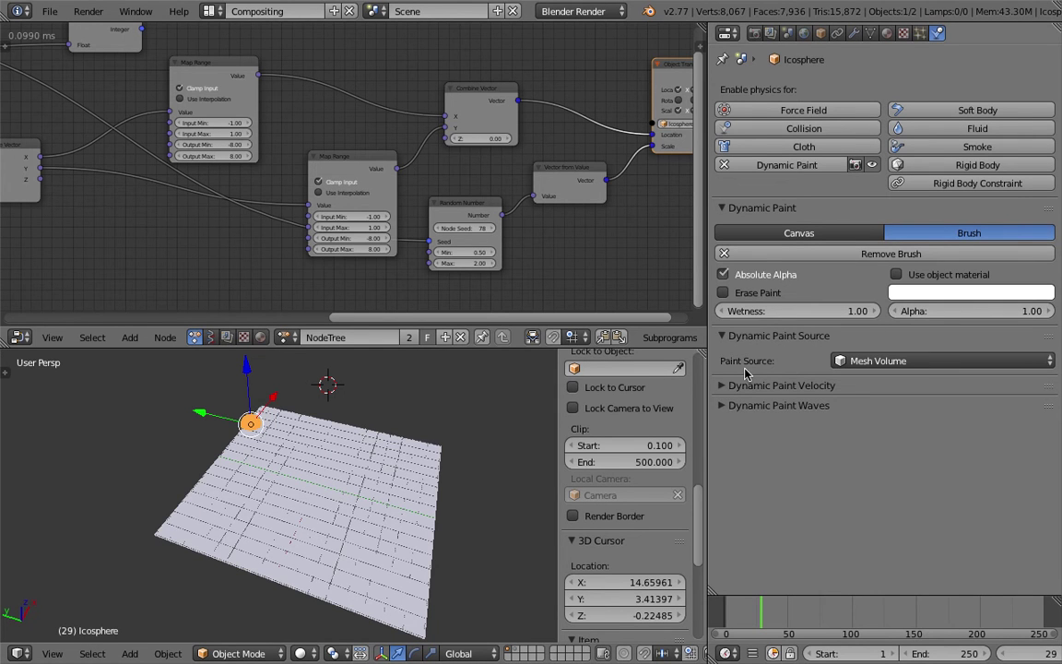
Narrow the properties editor slightly and add an Object Attribute Output node in the empty space below Object Transforms Output
{"action": "mouse_move", "coordinate": [715, 361]}
{"action": "left_mouse_down"}
{"action": "mouse_move", "coordinate": [738, 361]}
{"action": "mouse_move", "coordinate": [729, 360]}
{"action": "left_mouse_up"}
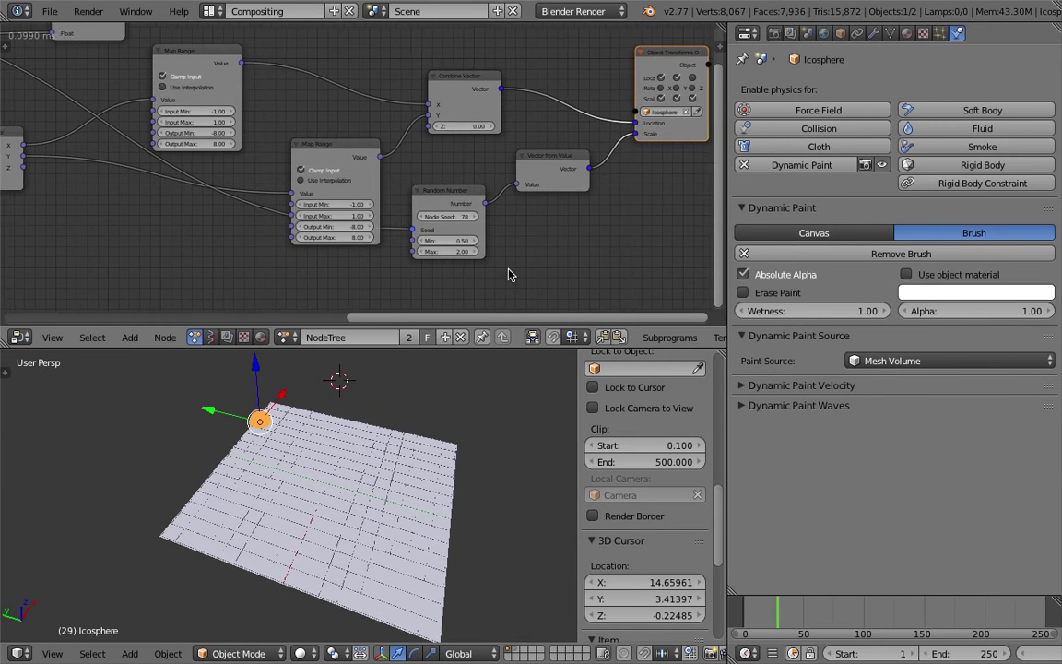
{"action": "middle_click_drag", "start_coordinate": [563, 250], "coordinate": [452, 244]}
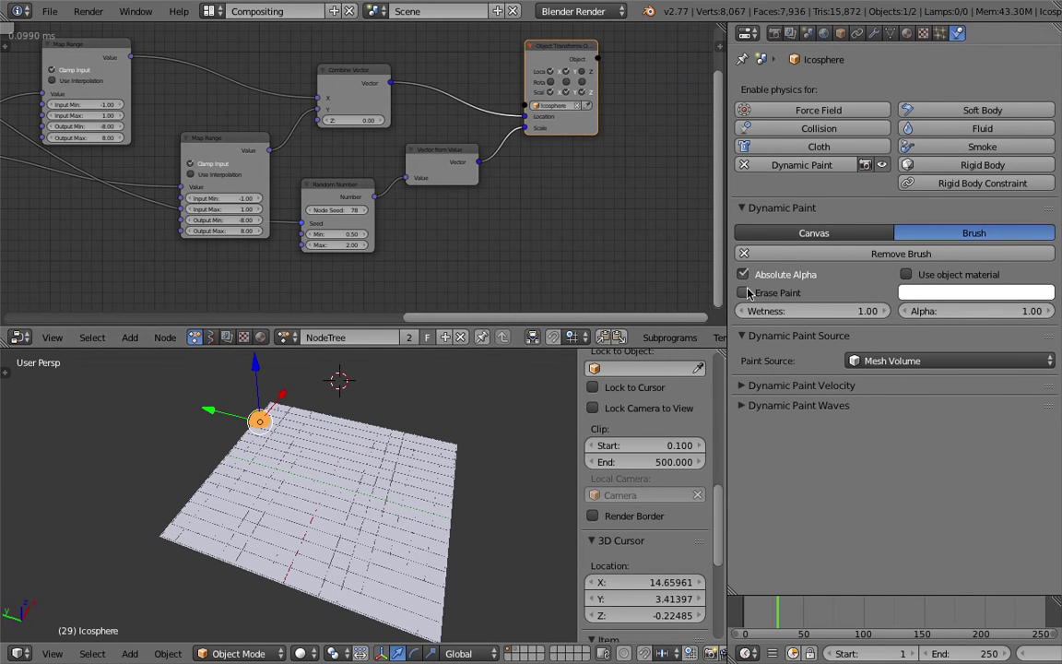
{"action": "middle_click_drag", "start_coordinate": [571, 235], "coordinate": [598, 255]}
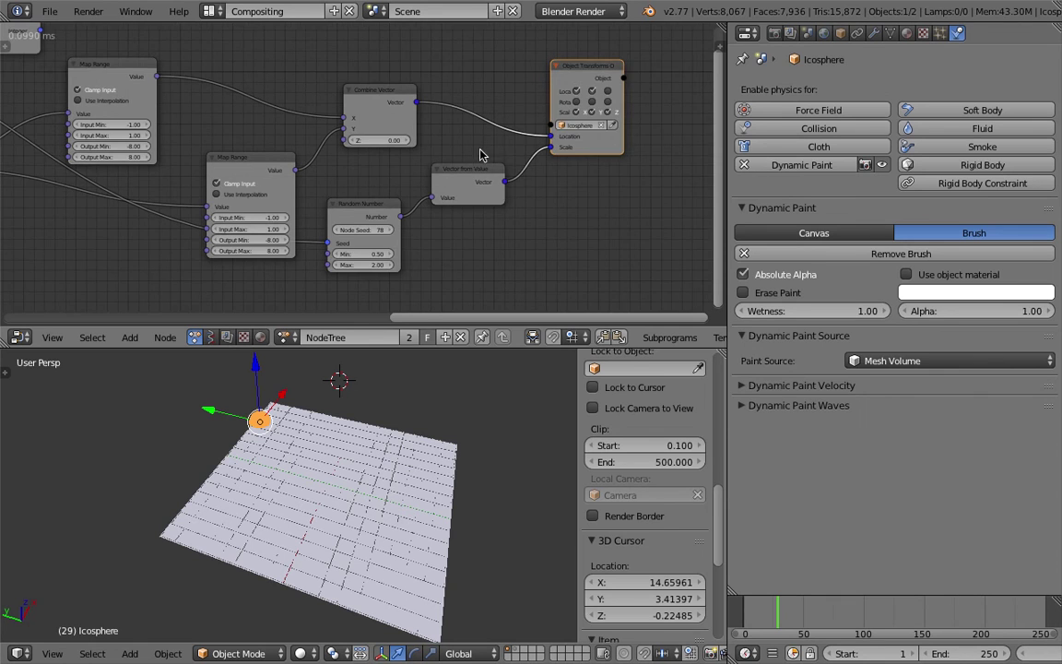
{"action": "middle_click_drag", "start_coordinate": [480, 155], "coordinate": [421, 157]}
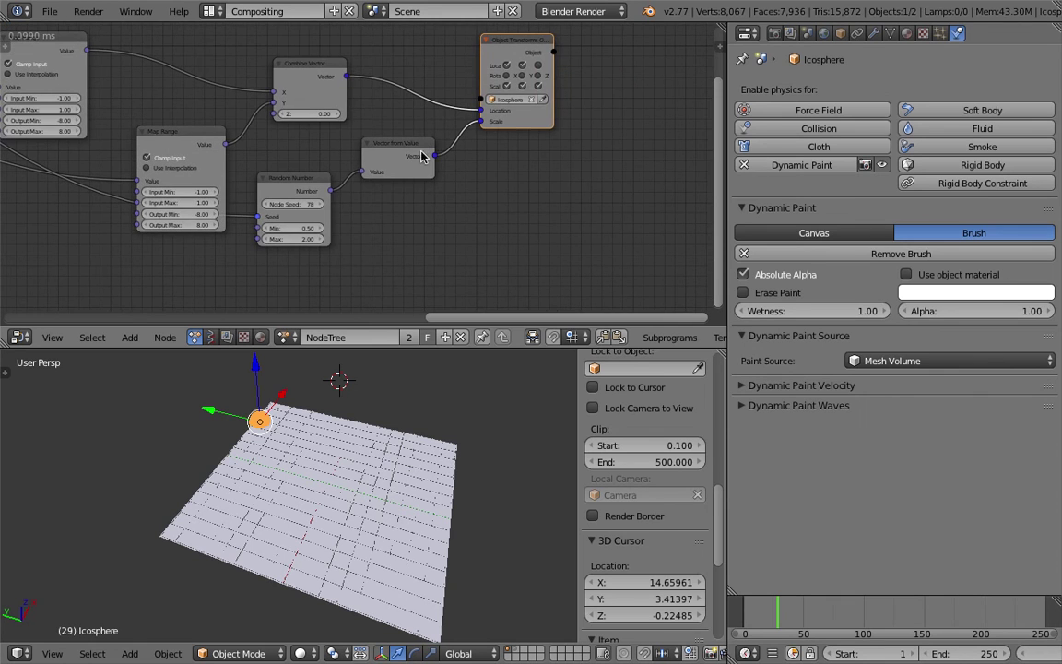
{"action": "key", "text": "shift+a"}
{"action": "left_click", "coordinate": [508, 207]}
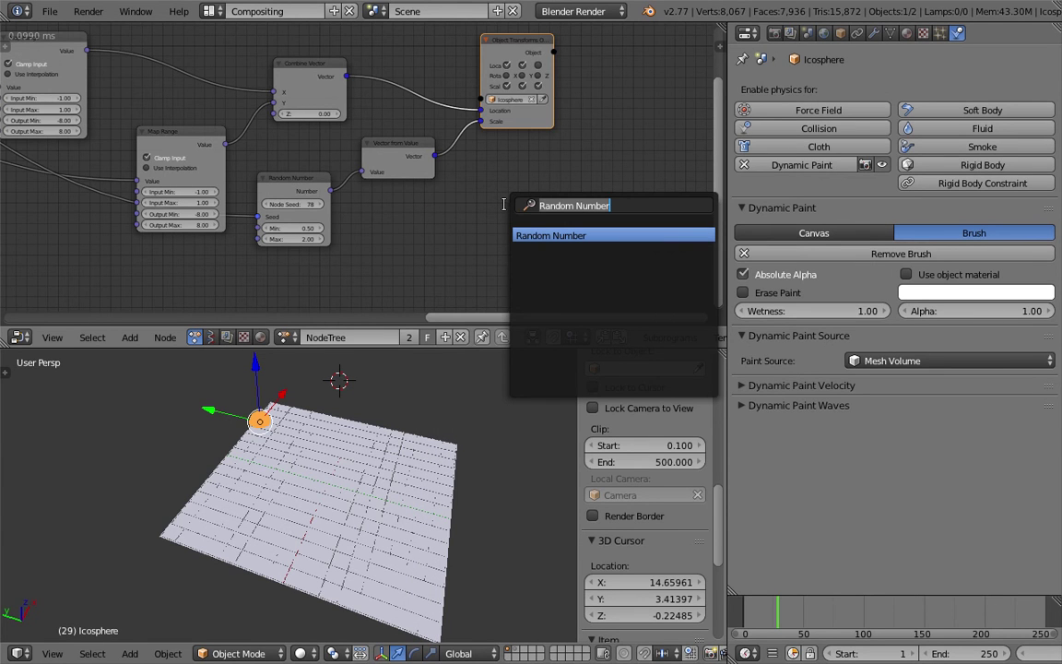
{"action": "type", "text": "object at"}
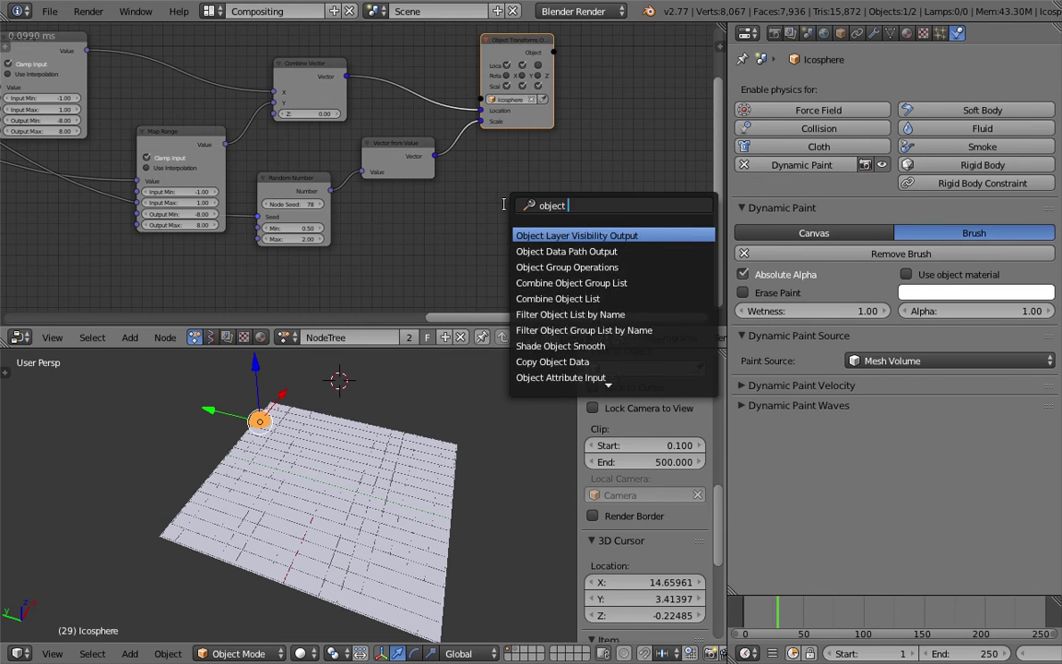
{"action": "key", "text": "Down"}
{"action": "key", "text": "Return"}
{"action": "left_click", "coordinate": [503, 206]}
{"action": "scroll", "coordinate": [470, 194], "scroll_direction": "up", "scroll_amount": 3}
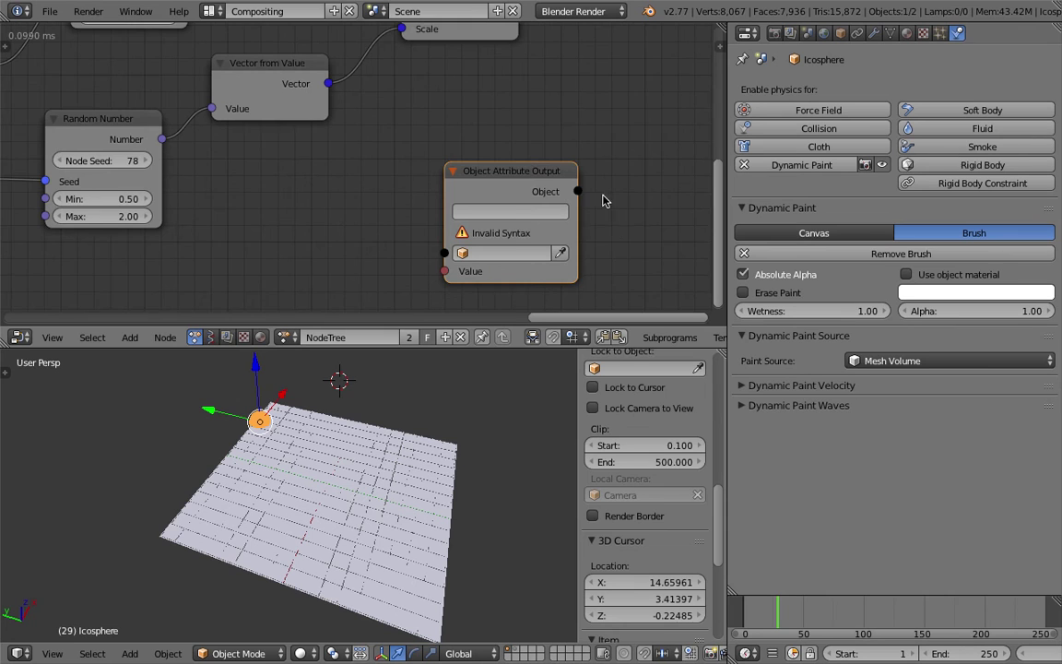
{"action": "middle_click_drag", "start_coordinate": [609, 192], "coordinate": [591, 181]}
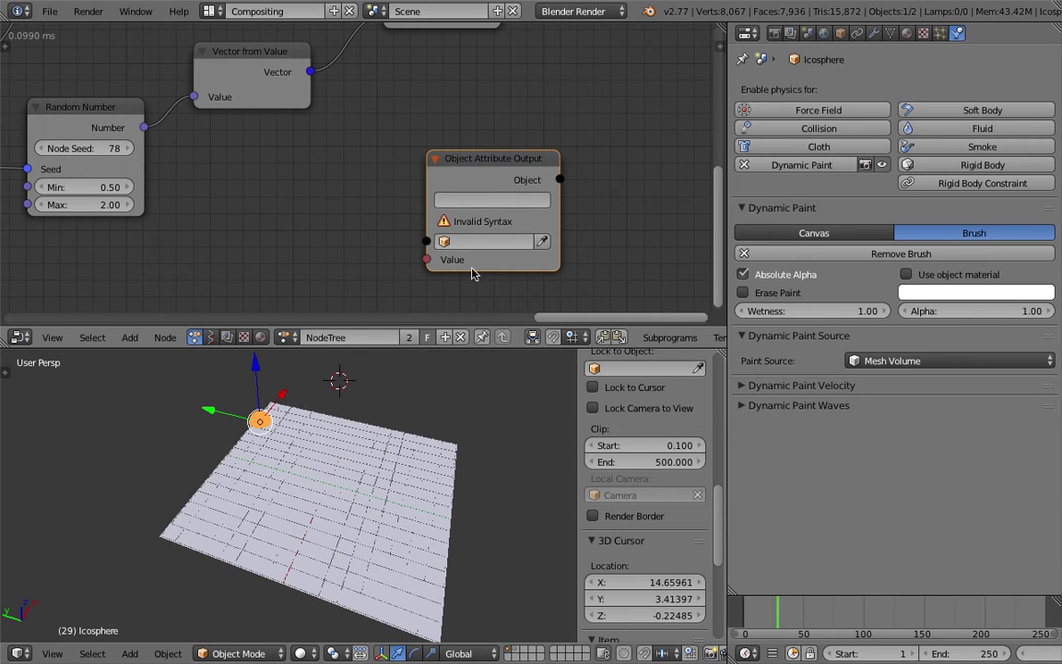
Assign the Icosphere to the Object Attribute Output node and use its brush paint color path, modifiers["Dynamic Paint"].brush_settings.paint_color, as the attribute
{"action": "middle_click_drag", "start_coordinate": [249, 389], "coordinate": [247, 430]}
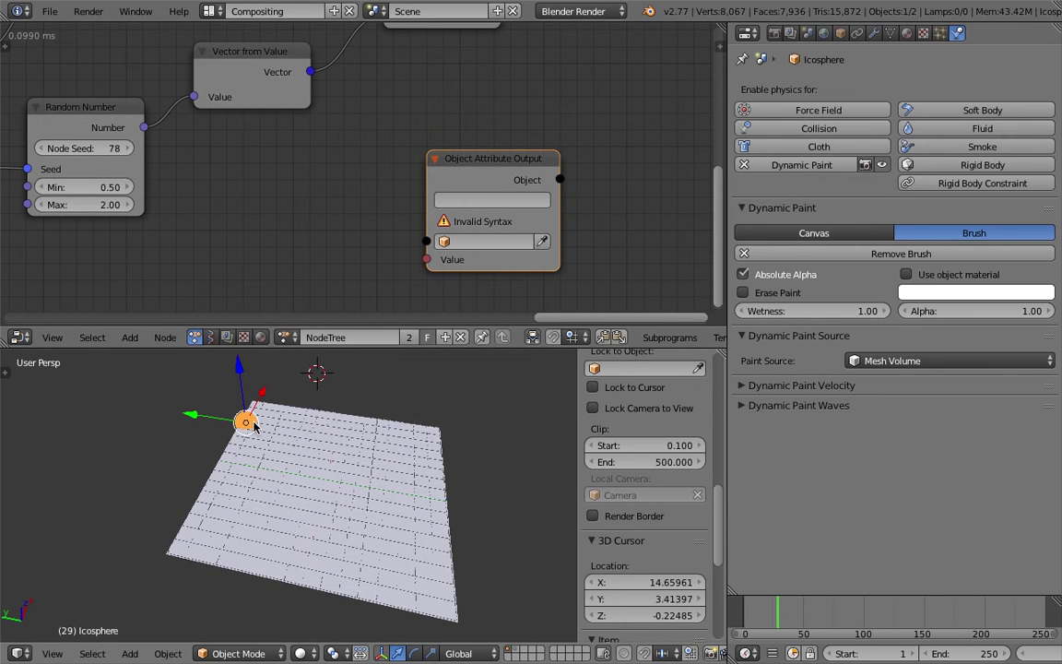
{"action": "left_click", "coordinate": [543, 241]}
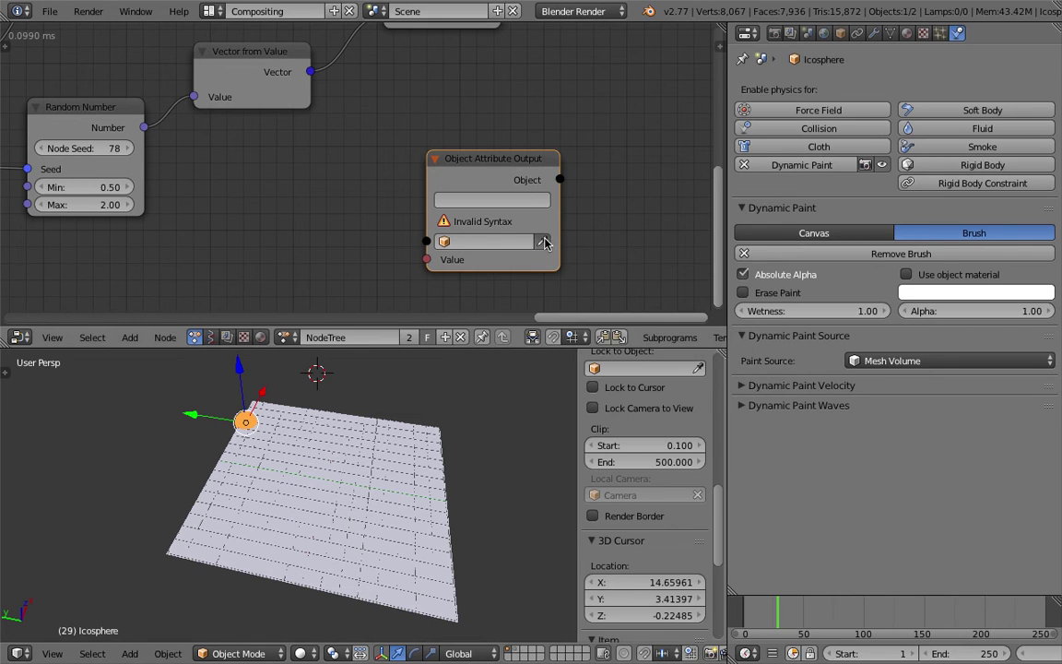
{"action": "middle_click_drag", "start_coordinate": [555, 315], "coordinate": [551, 296]}
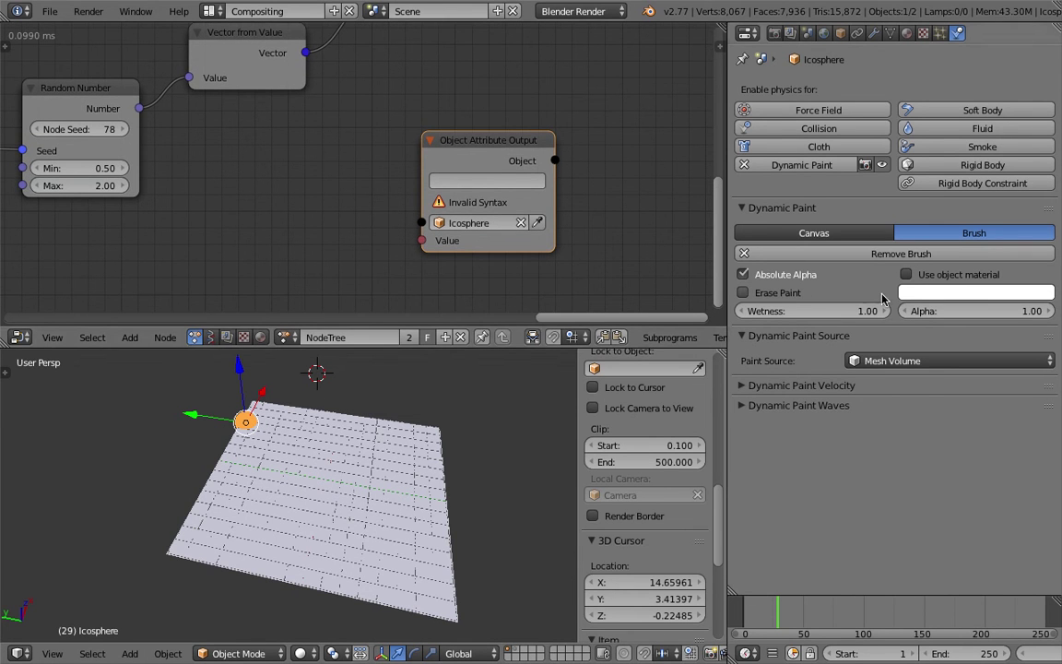
{"action": "right_click", "coordinate": [957, 299]}
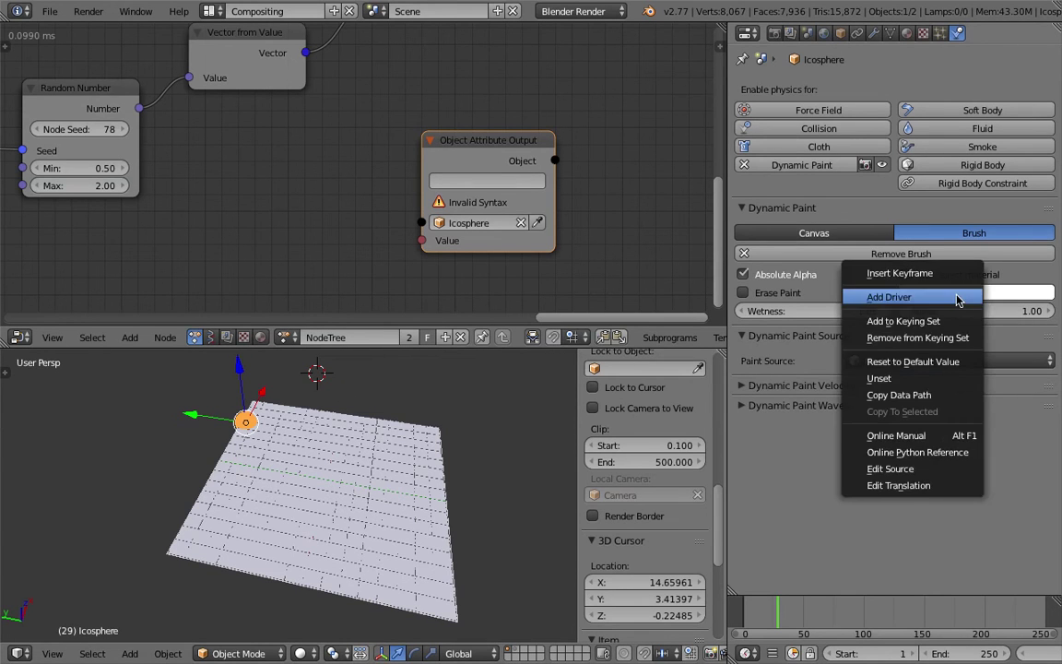
{"action": "left_click", "coordinate": [936, 396]}
{"action": "key", "text": "ctrl+v"}
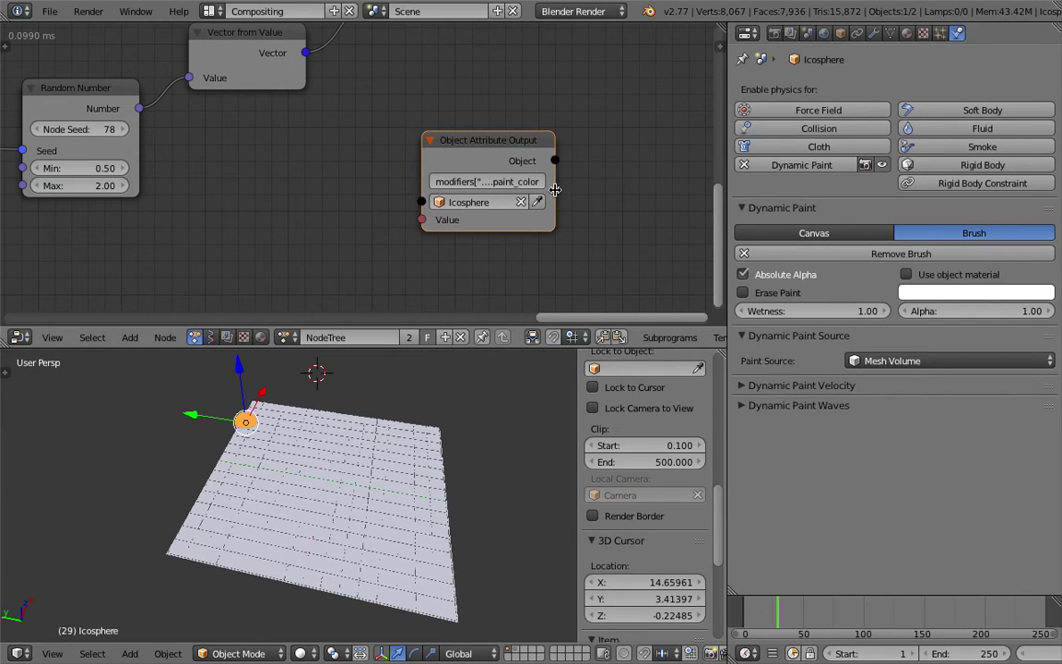
Widen the Object Attribute Output node so its whole attribute path is readable
{"action": "left_click_drag", "start_coordinate": [553, 190], "coordinate": [685, 204]}
{"action": "middle_click_drag", "start_coordinate": [507, 263], "coordinate": [427, 264]}
{"action": "scroll", "coordinate": [355, 217], "scroll_direction": "up", "scroll_amount": 3}
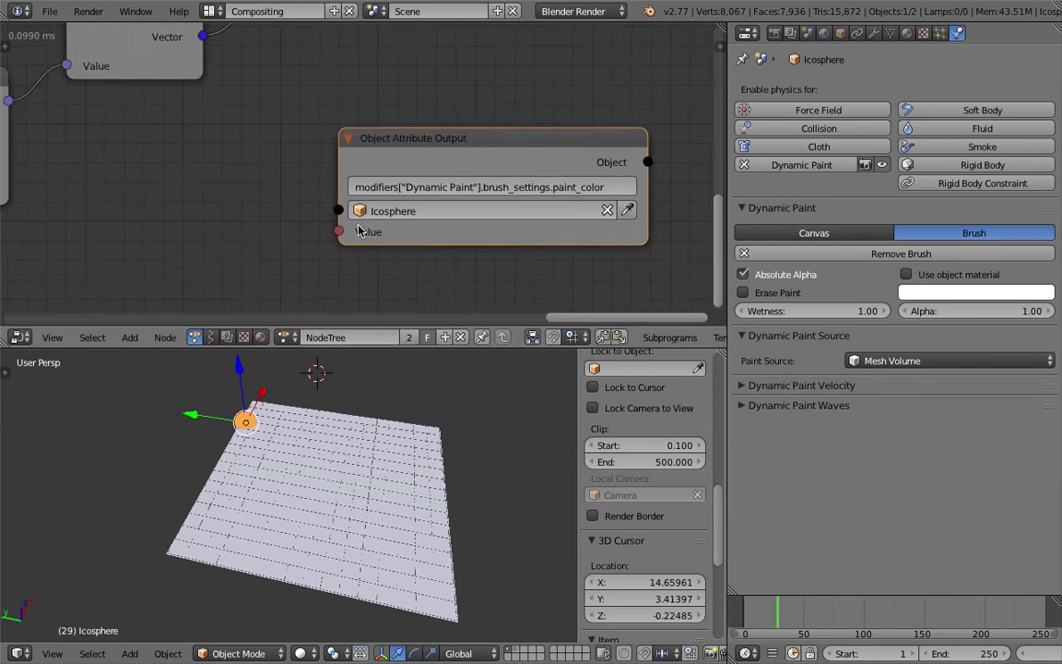
{"action": "middle_click_drag", "start_coordinate": [356, 192], "coordinate": [322, 185]}
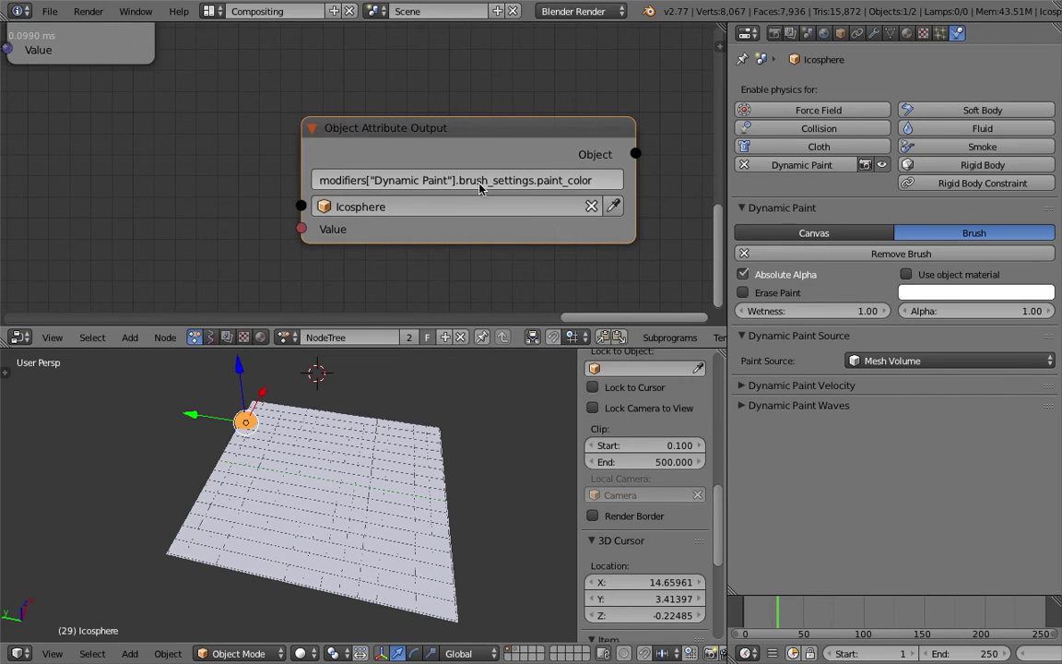
{"action": "scroll", "coordinate": [583, 188], "scroll_direction": "down", "scroll_amount": 1}
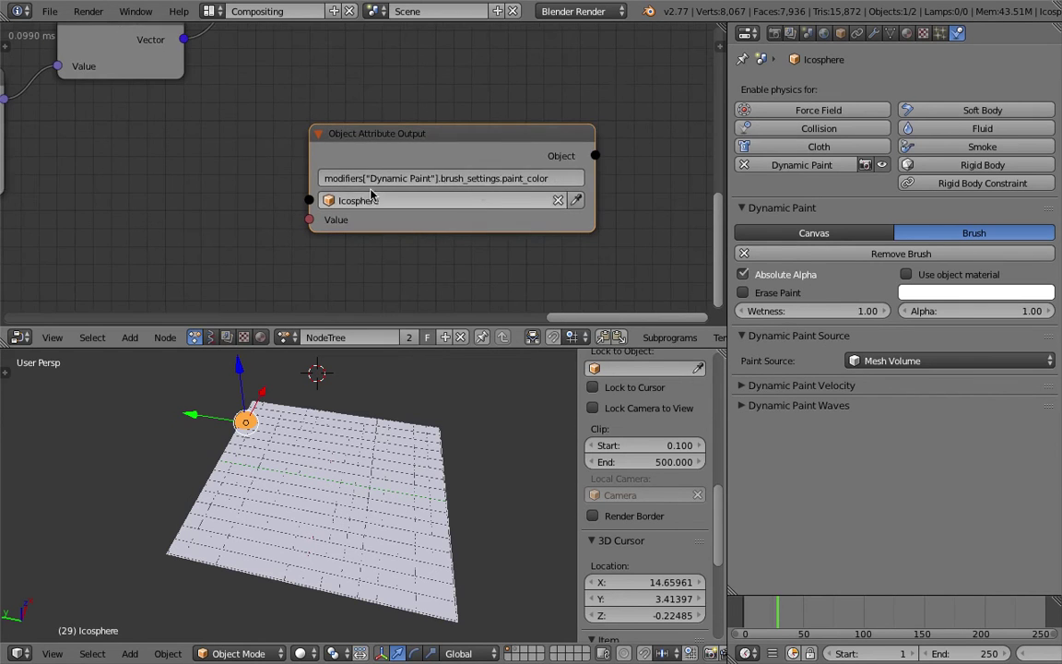
{"action": "middle_click_drag", "start_coordinate": [258, 219], "coordinate": [317, 219]}
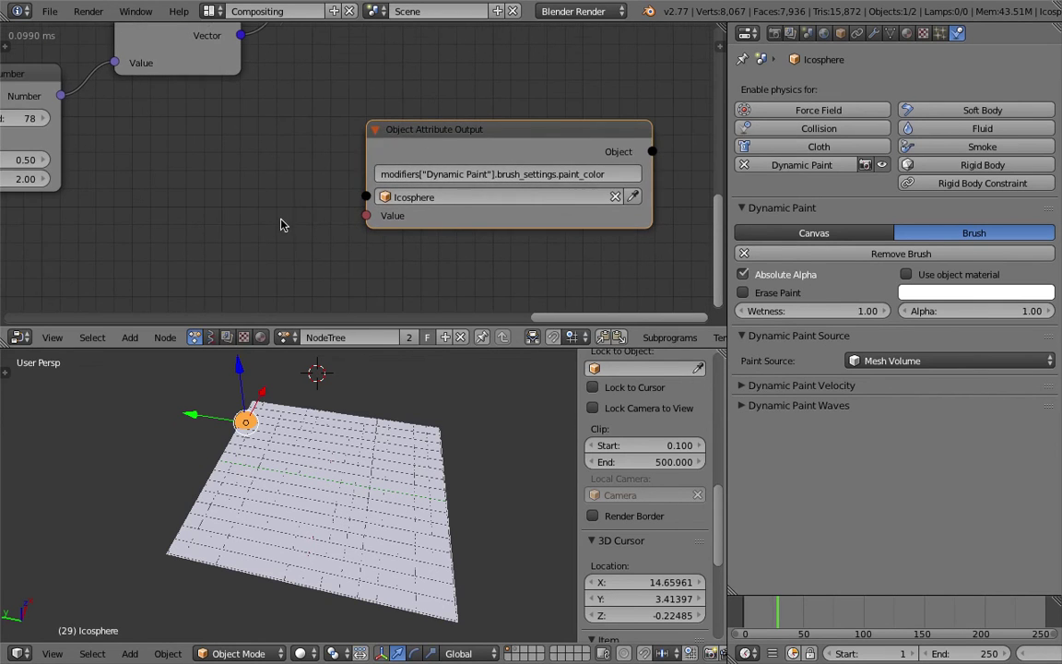
Enlarge the node editor by shrinking the 3D view and the properties area, leaving free space before the Object Attribute Output node
{"action": "scroll", "coordinate": [283, 222], "scroll_direction": "down", "scroll_amount": 1}
{"action": "left_click_drag", "start_coordinate": [430, 348], "coordinate": [429, 382]}
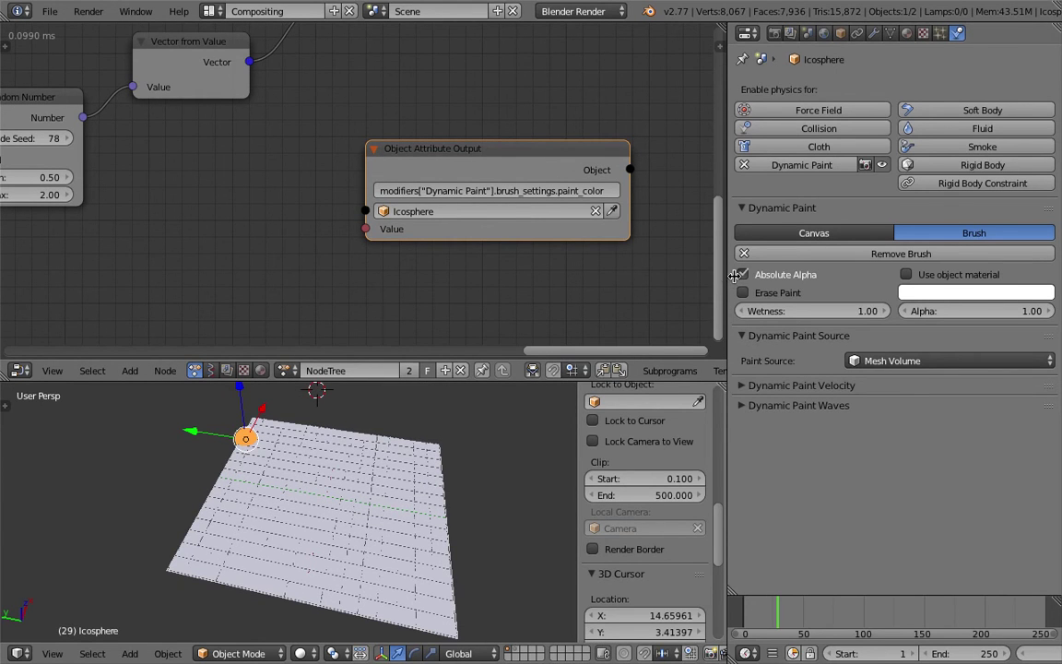
{"action": "left_click_drag", "start_coordinate": [729, 279], "coordinate": [791, 278]}
{"action": "middle_click_drag", "start_coordinate": [490, 182], "coordinate": [471, 163]}
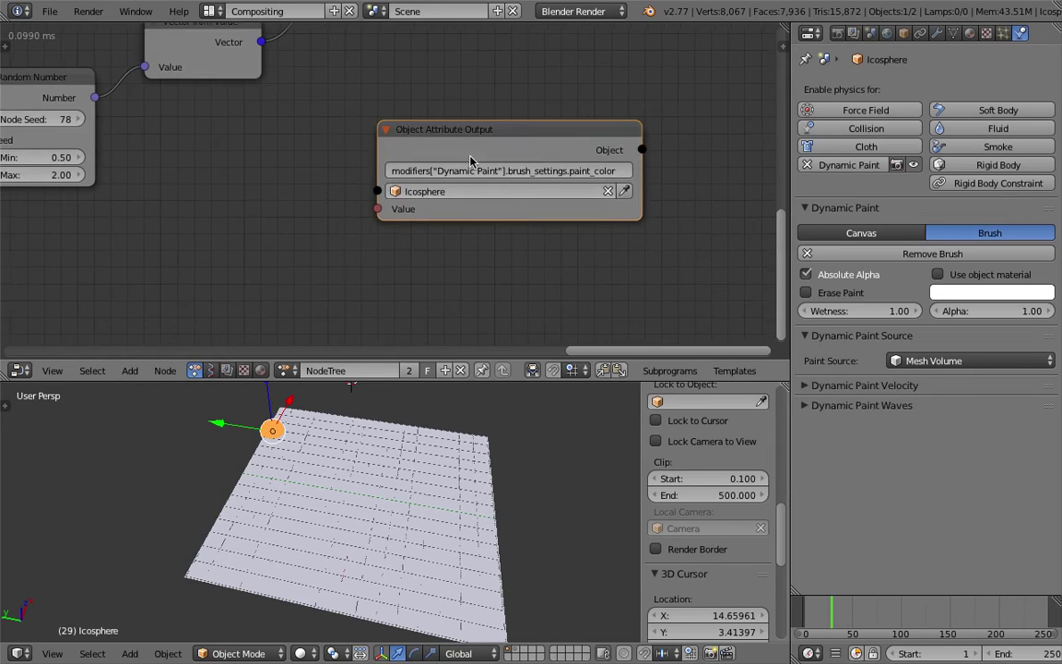
{"action": "scroll", "coordinate": [470, 201], "scroll_direction": "down", "scroll_amount": 3}
{"action": "middle_click_drag", "start_coordinate": [415, 223], "coordinate": [470, 213]}
{"action": "scroll", "coordinate": [494, 202], "scroll_direction": "up", "scroll_amount": 1}
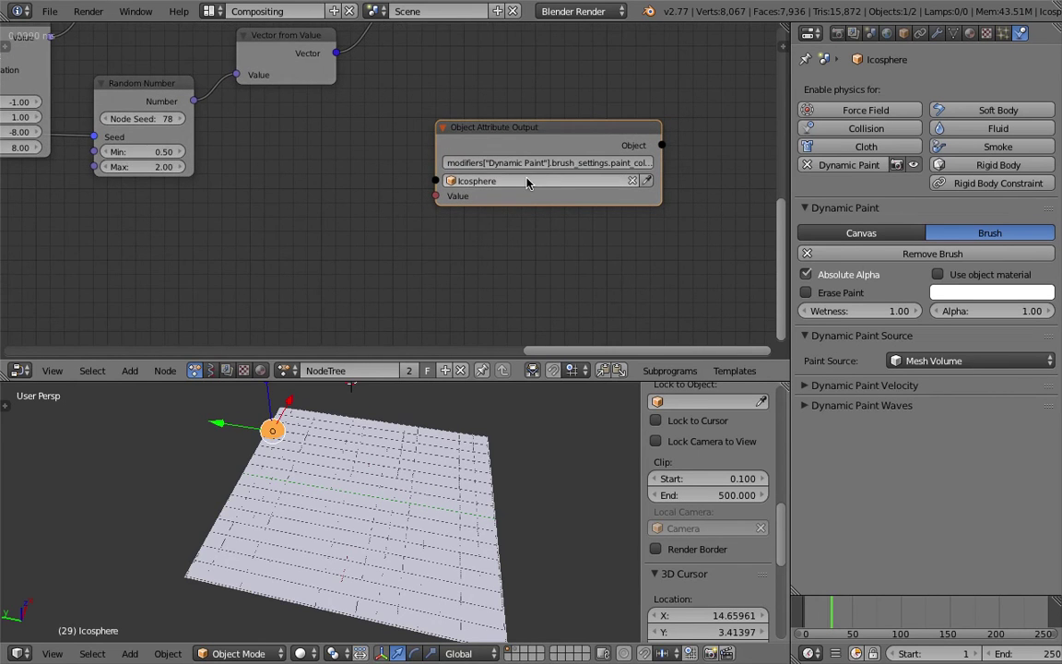
{"action": "middle_click_drag", "start_coordinate": [335, 176], "coordinate": [474, 179]}
{"action": "scroll", "coordinate": [428, 188], "scroll_direction": "down", "scroll_amount": 2}
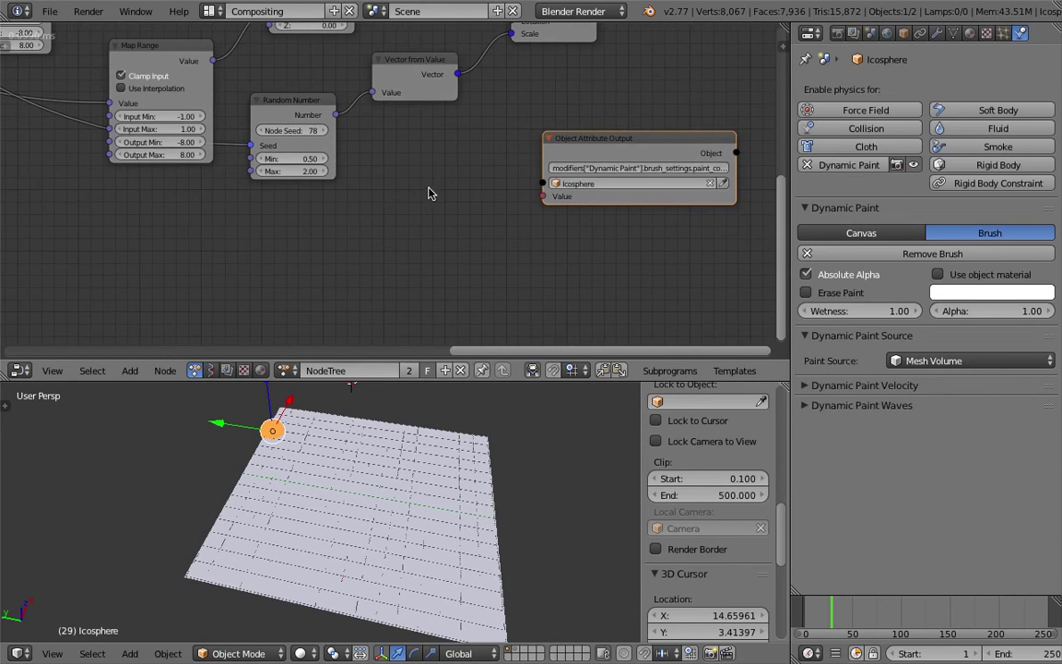
Add a Random Vector node to the node tree below the Random Number node
{"action": "key", "text": "shift+a"}
{"action": "left_click", "coordinate": [374, 195]}
{"action": "type", "text": "random"}
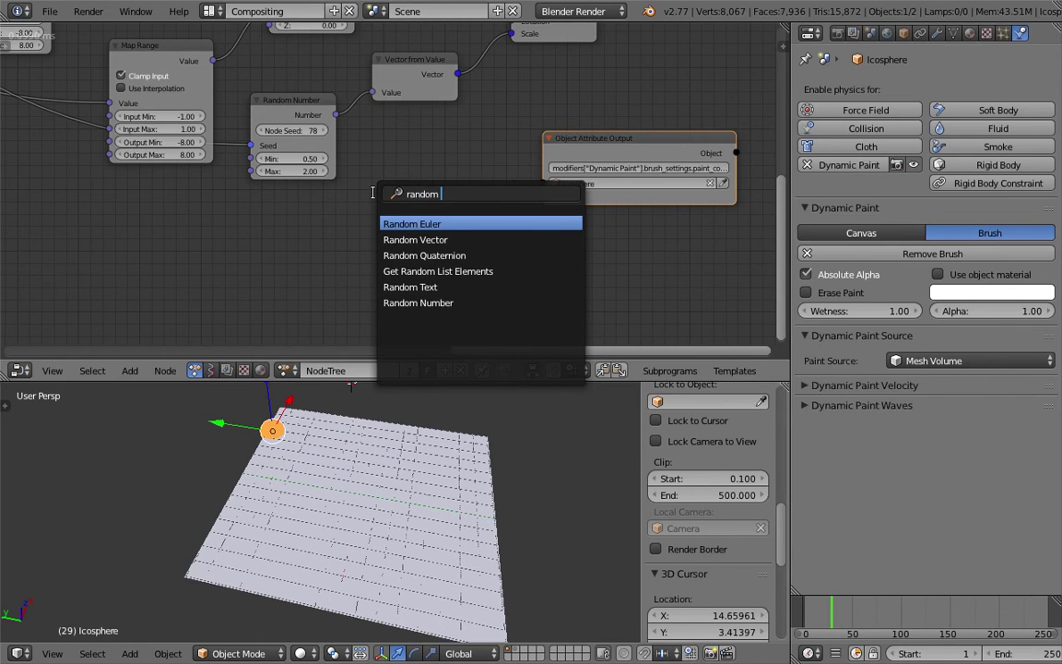
{"action": "type", "text": " ve"}
{"action": "key", "text": "Return"}
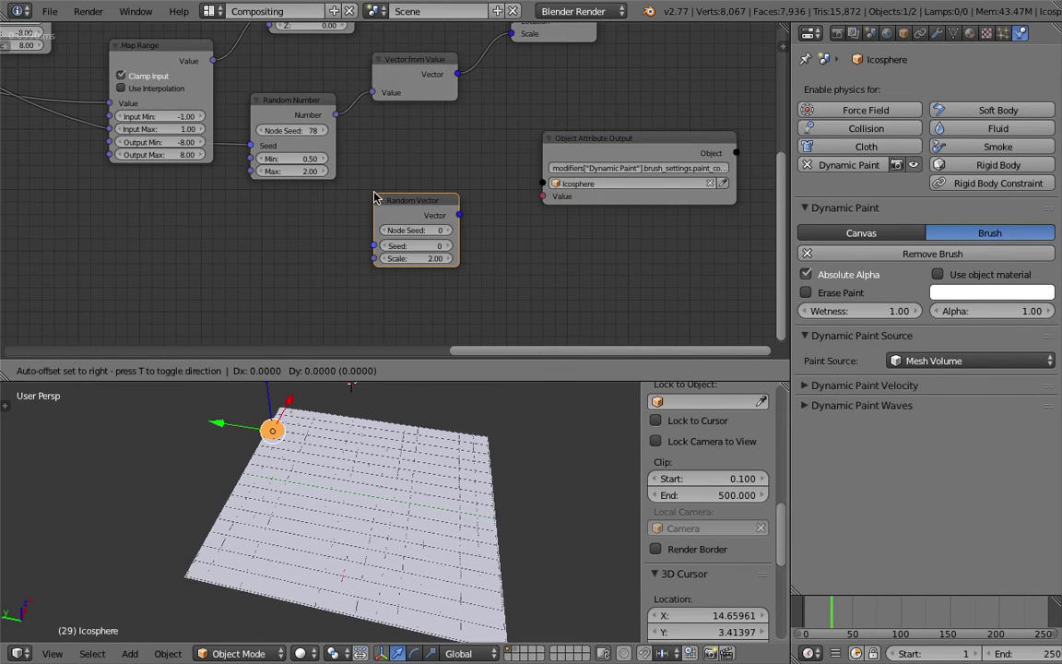
{"action": "left_click", "coordinate": [443, 226]}
{"action": "middle_click_drag", "start_coordinate": [443, 226], "coordinate": [522, 216]}
{"action": "scroll", "coordinate": [522, 216], "scroll_direction": "up", "scroll_amount": 2}
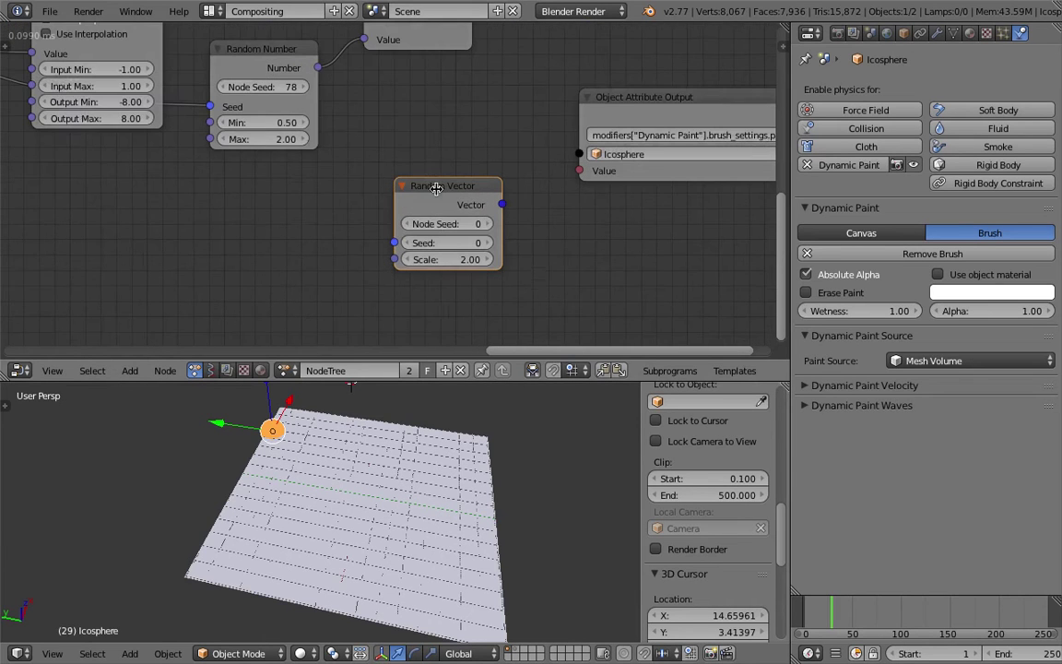
Arrange the new Random Vector node between the Random Number and Object Attribute Output nodes
{"action": "left_click_drag", "start_coordinate": [464, 202], "coordinate": [268, 211]}
{"action": "middle_click_drag", "start_coordinate": [358, 218], "coordinate": [498, 209]}
{"action": "left_click_drag", "start_coordinate": [421, 187], "coordinate": [518, 178]}
{"action": "middle_click_drag", "start_coordinate": [518, 175], "coordinate": [353, 190]}
{"action": "scroll", "coordinate": [420, 229], "scroll_direction": "down", "scroll_amount": 1}
{"action": "scroll", "coordinate": [404, 204], "scroll_direction": "down", "scroll_amount": 2}
{"action": "middle_click_drag", "start_coordinate": [405, 204], "coordinate": [588, 211]}
{"action": "scroll", "coordinate": [650, 224], "scroll_direction": "down", "scroll_amount": 1}
{"action": "left_click_drag", "start_coordinate": [550, 223], "coordinate": [583, 212]}
{"action": "middle_click_drag", "start_coordinate": [552, 216], "coordinate": [500, 243]}
{"action": "scroll", "coordinate": [369, 214], "scroll_direction": "down", "scroll_amount": 1}
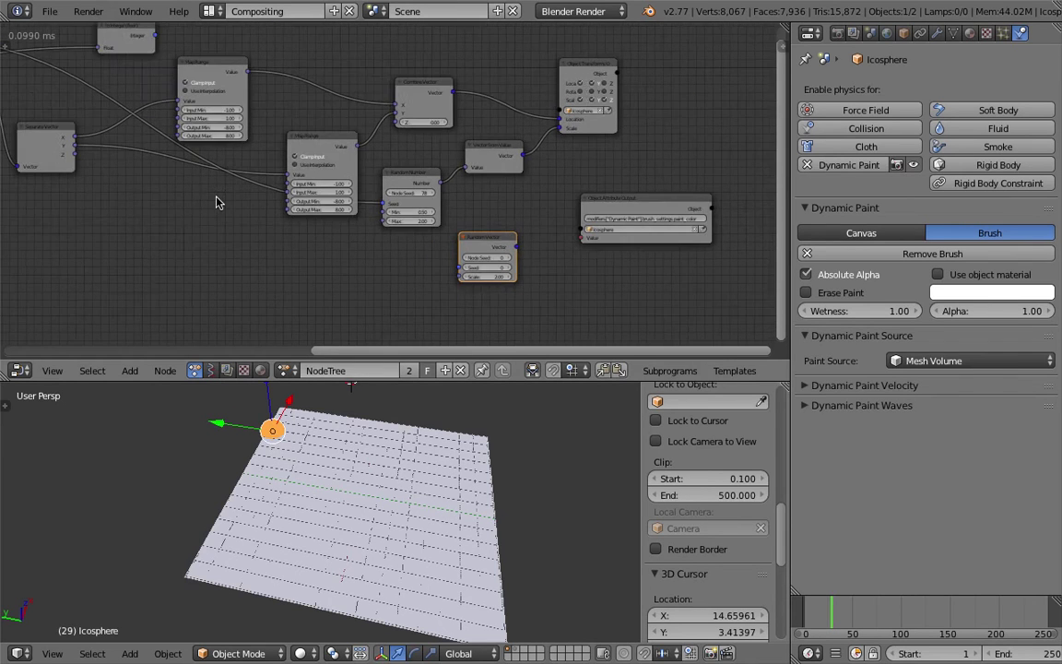
Link the integer output that seeds the first Random Vector node to the new Random Vector node's Seed input
{"action": "middle_click_drag", "start_coordinate": [140, 192], "coordinate": [250, 191]}
{"action": "scroll", "coordinate": [250, 195], "scroll_direction": "down", "scroll_amount": 1}
{"action": "middle_click_drag", "start_coordinate": [50, 68], "coordinate": [103, 79]}
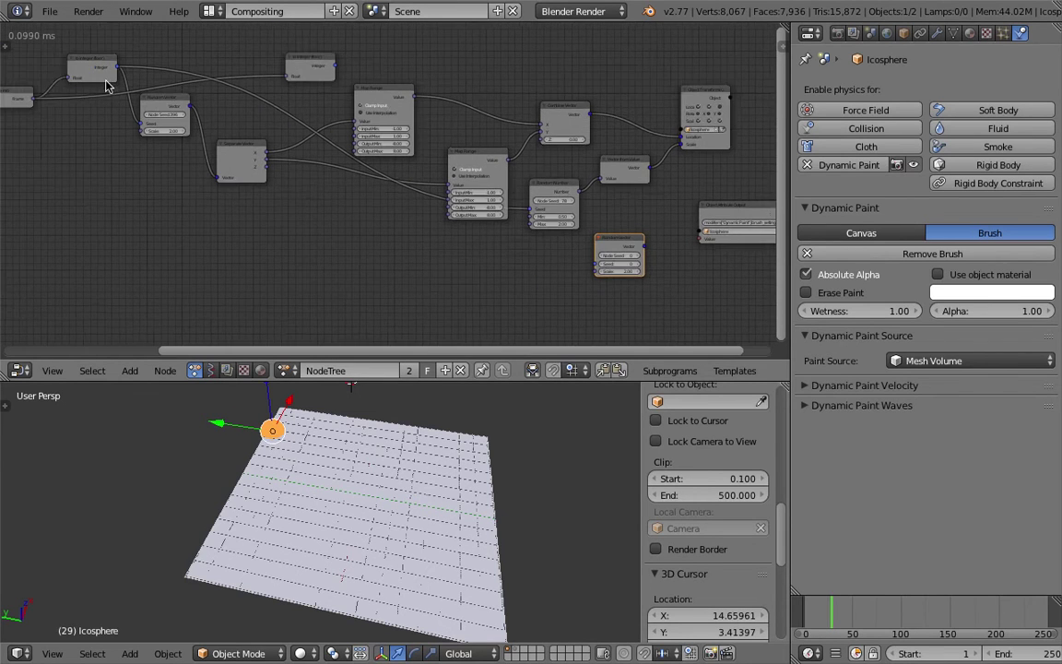
{"action": "scroll", "coordinate": [88, 89], "scroll_direction": "down", "scroll_amount": 1}
{"action": "left_click_drag", "start_coordinate": [137, 81], "coordinate": [578, 259]}
Connect the new Random Vector node's Vector output to the Value input of the Object Attribute Output node
{"action": "middle_click_drag", "start_coordinate": [594, 216], "coordinate": [307, 170]}
{"action": "scroll", "coordinate": [336, 181], "scroll_direction": "up", "scroll_amount": 3}
{"action": "left_click_drag", "start_coordinate": [333, 206], "coordinate": [409, 209]}
{"action": "left_click_drag", "start_coordinate": [479, 155], "coordinate": [513, 153]}
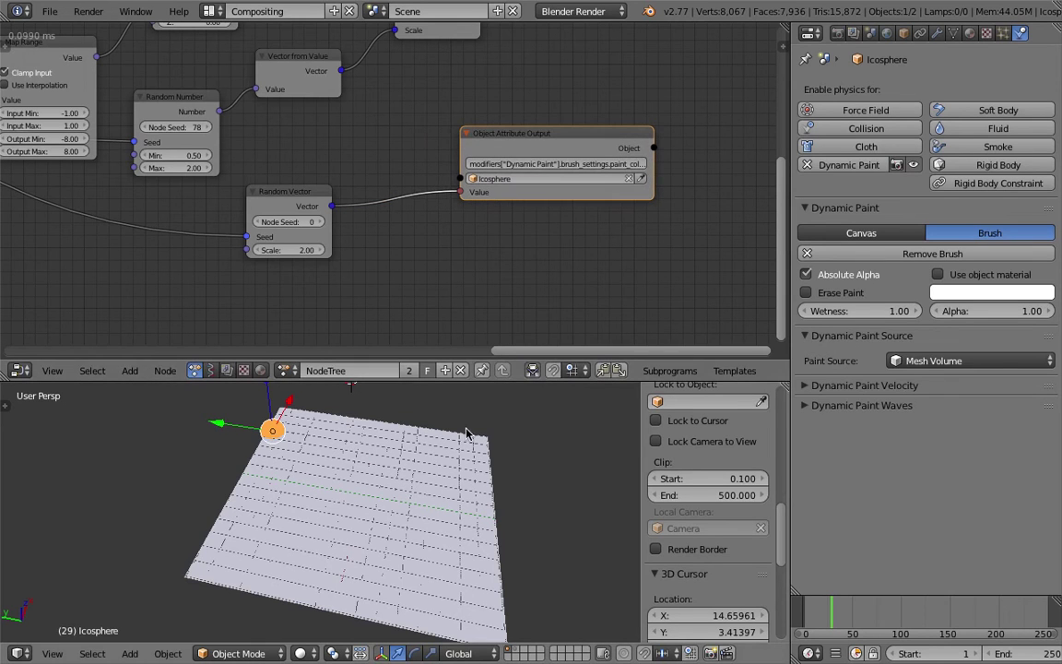
Show the Animation Nodes execution settings and play the animation from frame 1 to check the brush's paint color
{"action": "left_click", "coordinate": [8, 48]}
{"action": "scroll", "coordinate": [956, 654], "scroll_direction": "down", "scroll_amount": 5}
{"action": "left_click", "coordinate": [926, 653]}
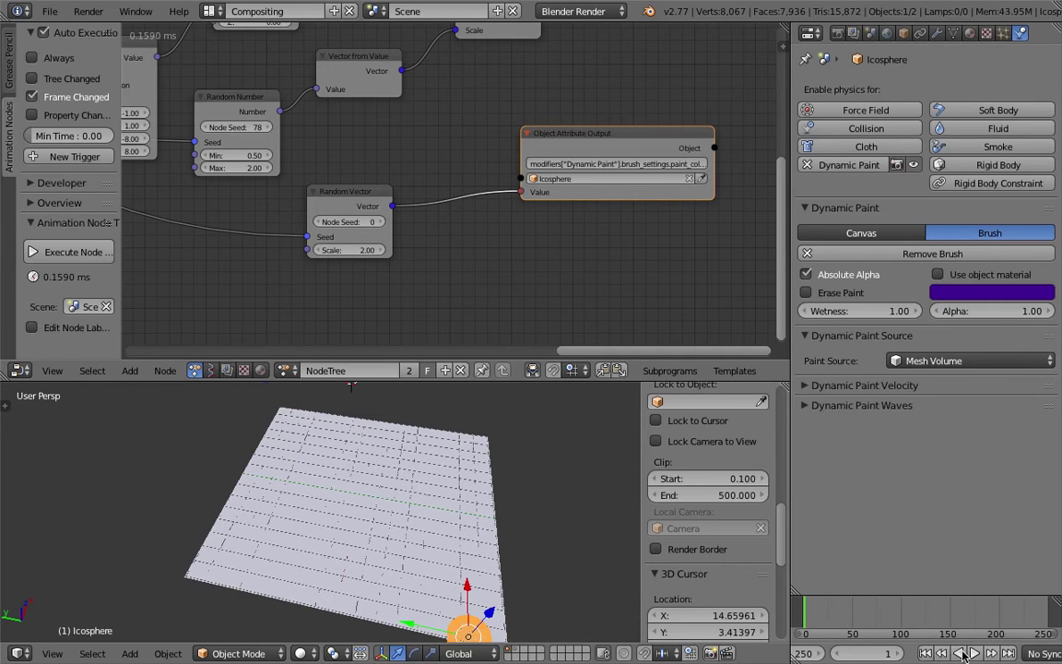
{"action": "left_click", "coordinate": [971, 653]}
{"action": "left_click", "coordinate": [970, 653]}
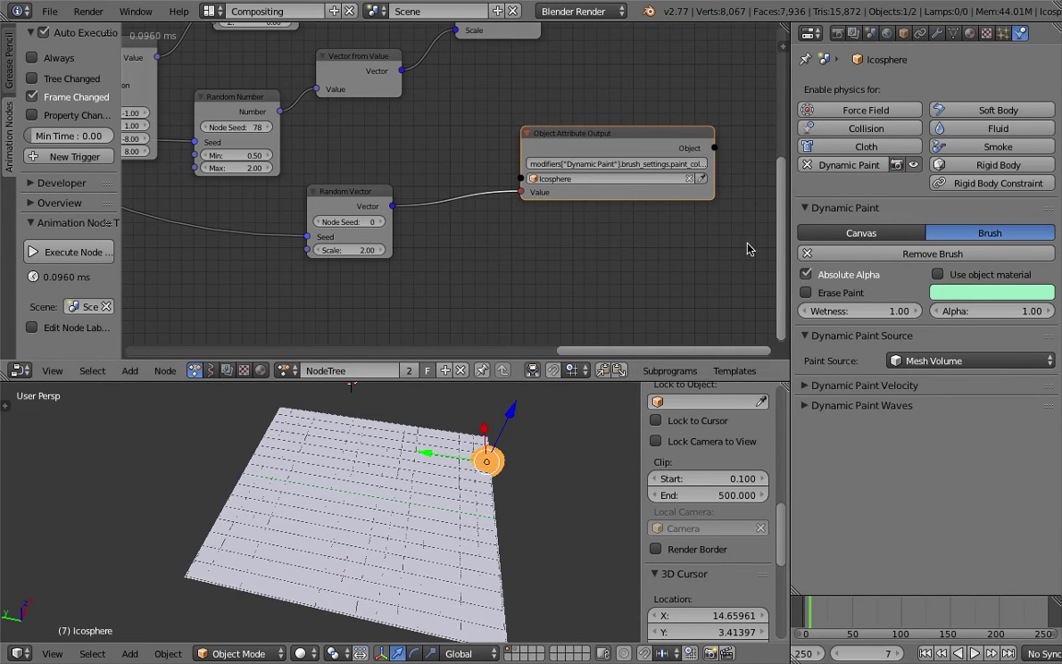
{"action": "middle_click_drag", "start_coordinate": [516, 244], "coordinate": [479, 242]}
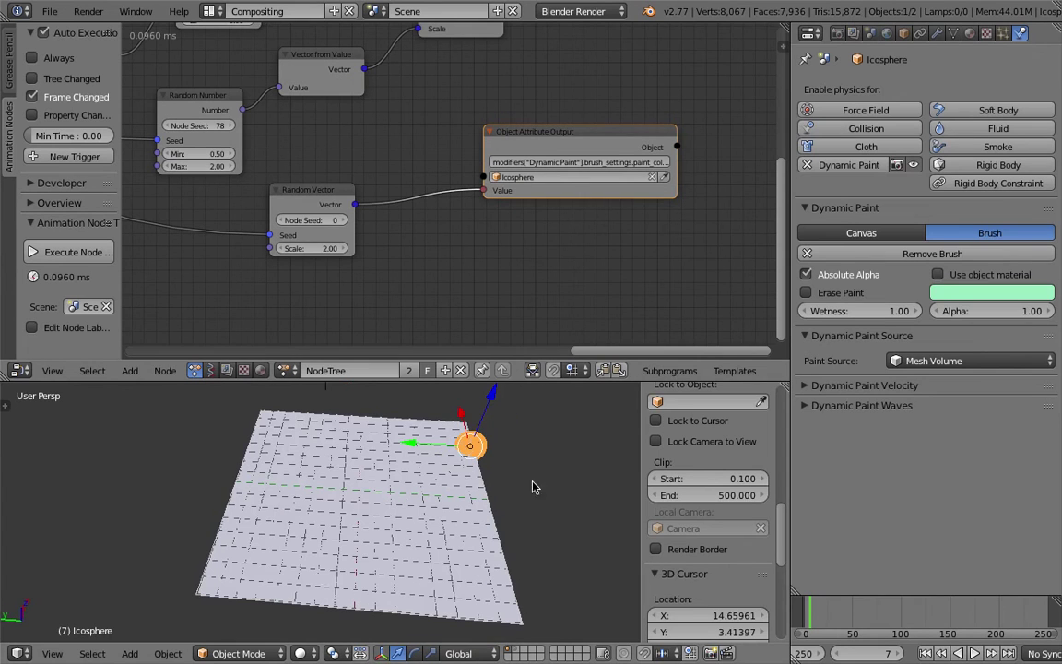
{"action": "middle_click_drag", "start_coordinate": [552, 497], "coordinate": [526, 482]}
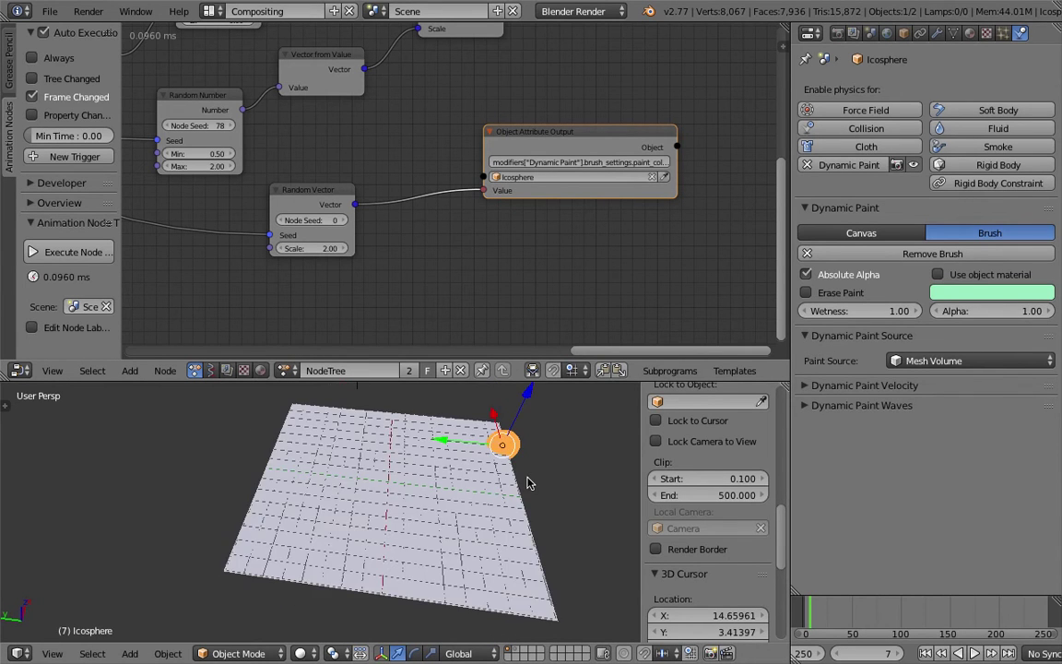
{"action": "left_click", "coordinate": [932, 654]}
{"action": "left_click", "coordinate": [973, 653]}
{"action": "left_click", "coordinate": [973, 653]}
{"action": "middle_click_drag", "start_coordinate": [399, 492], "coordinate": [393, 492]}
Switch the Plane's Dynamic Paint canvas surface to the Vertex format, with Paint as the surface type
{"action": "right_click", "coordinate": [425, 481]}
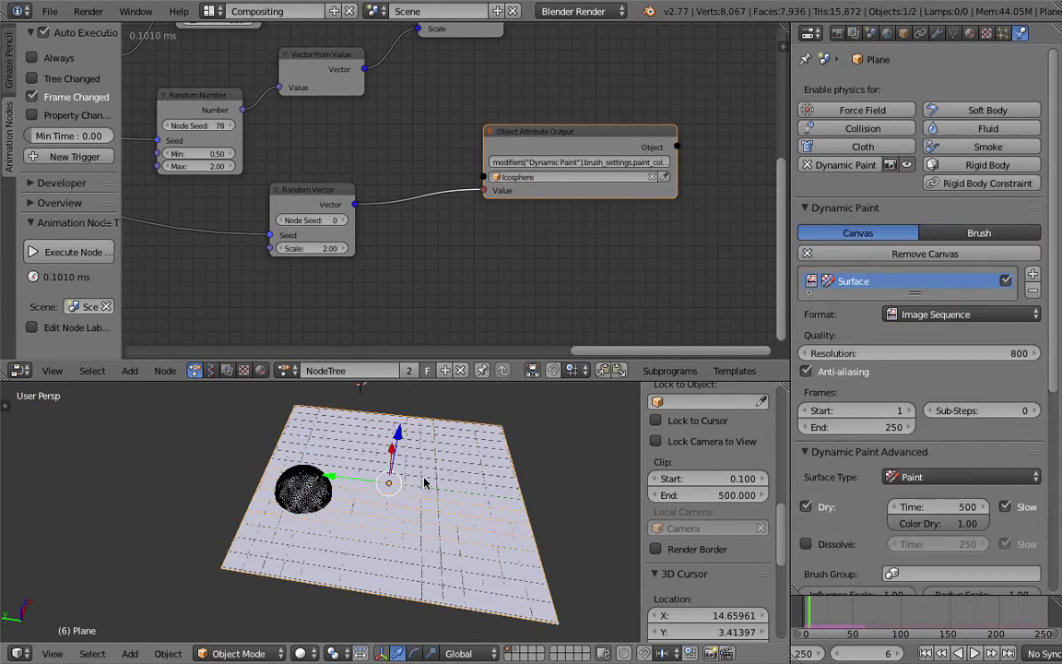
{"action": "scroll", "coordinate": [950, 343], "scroll_direction": "down", "scroll_amount": 4}
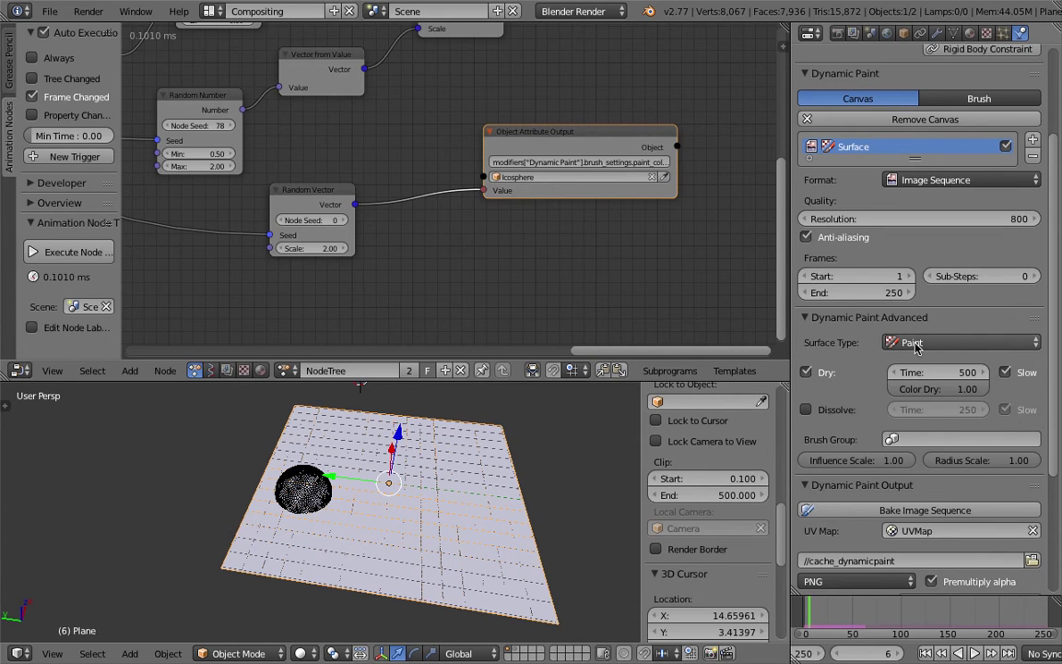
{"action": "left_click", "coordinate": [953, 343]}
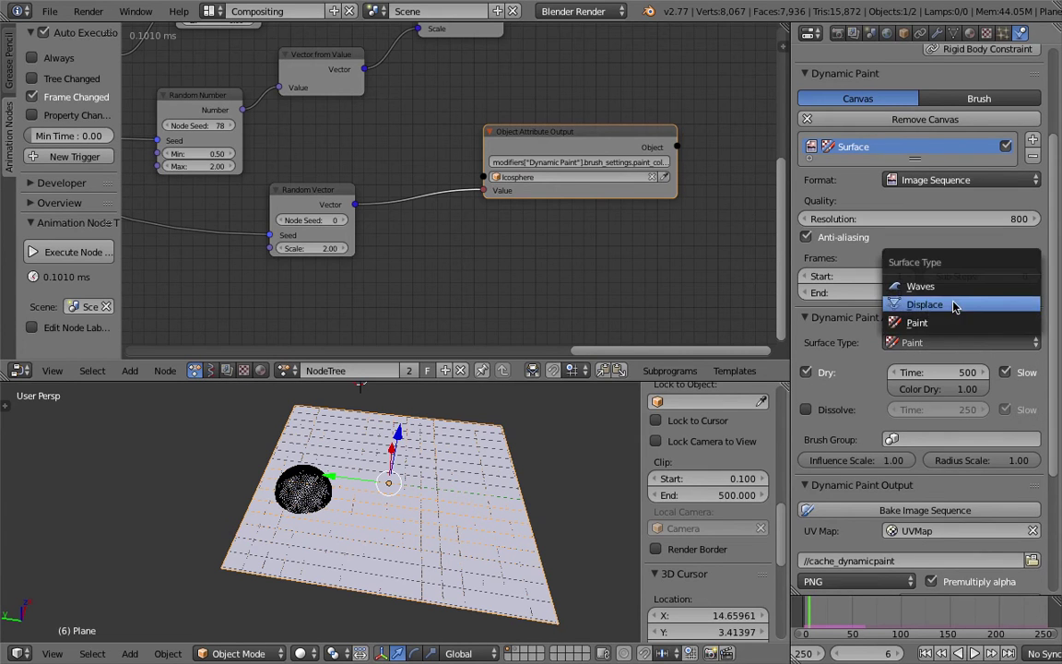
{"action": "left_click", "coordinate": [911, 320]}
{"action": "scroll", "coordinate": [1056, 308], "scroll_direction": "up", "scroll_amount": 2}
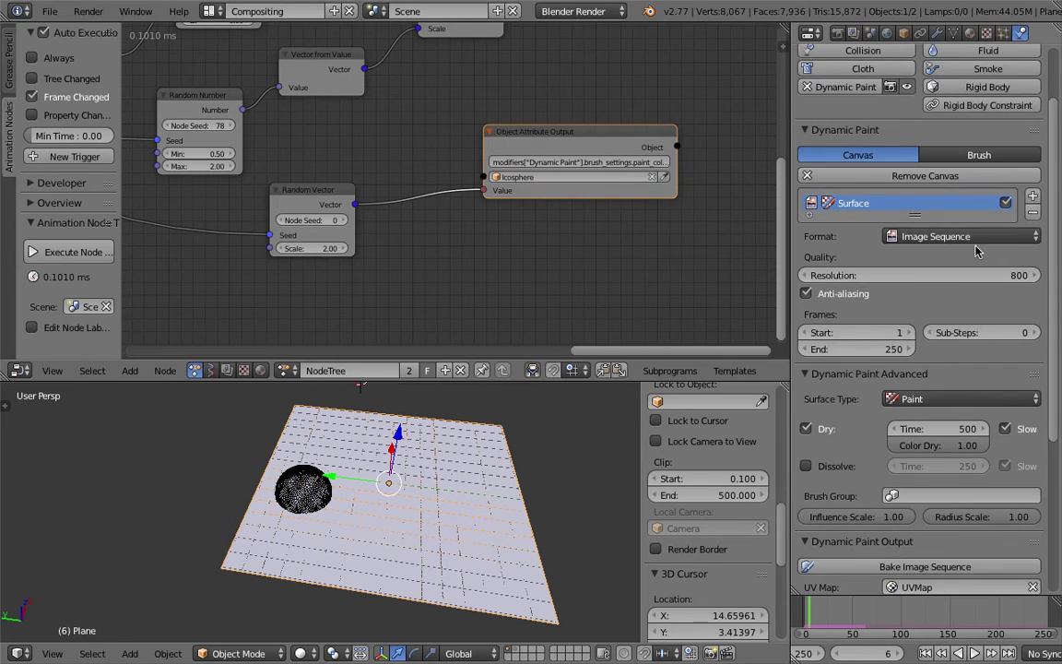
{"action": "left_click", "coordinate": [978, 237]}
{"action": "left_click", "coordinate": [867, 218]}
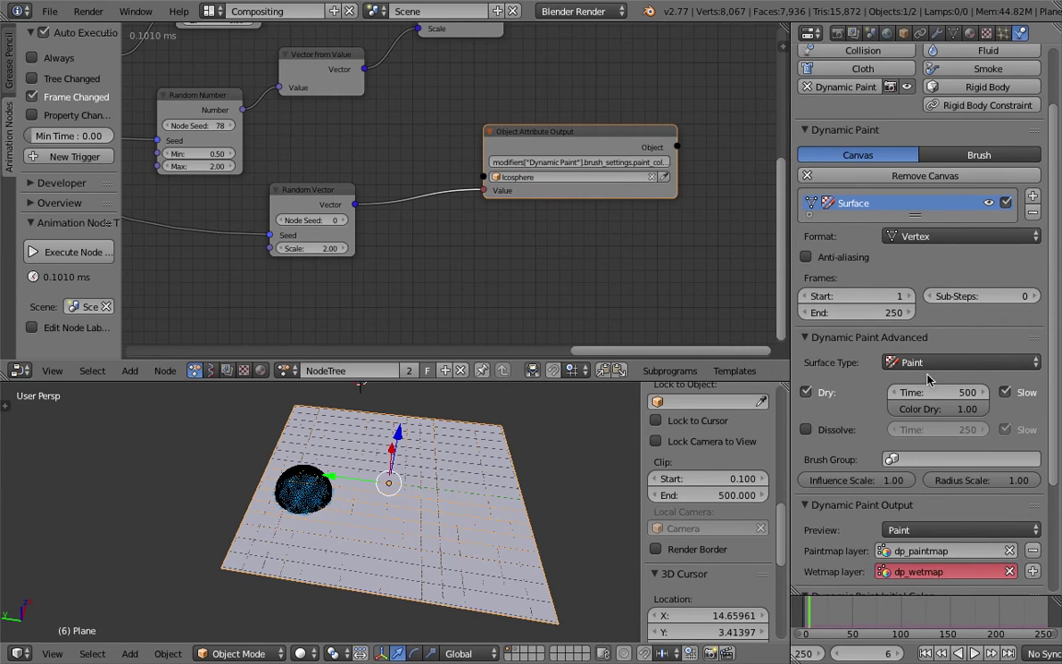
{"action": "scroll", "coordinate": [1059, 433], "scroll_direction": "down", "scroll_amount": 1}
{"action": "scroll", "coordinate": [457, 491], "scroll_direction": "down", "scroll_amount": 1}
Play the animation, examine the painted spots on the plane from several angles, and stop playback
{"action": "middle_click_drag", "start_coordinate": [457, 490], "coordinate": [469, 495]}
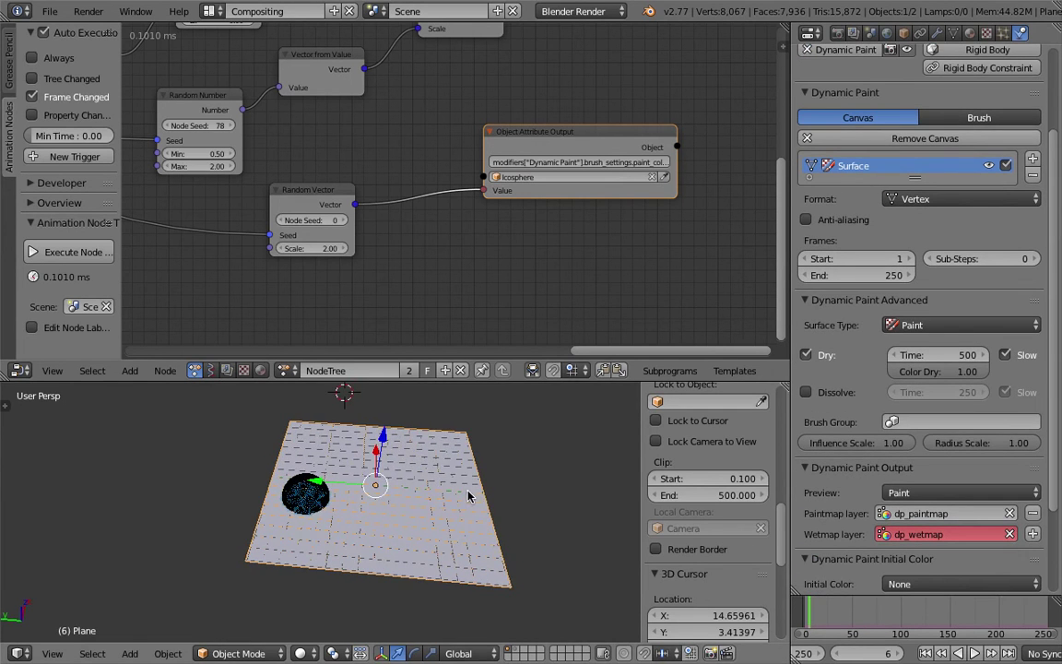
{"action": "middle_click_drag", "start_coordinate": [404, 485], "coordinate": [370, 502]}
{"action": "scroll", "coordinate": [370, 503], "scroll_direction": "up", "scroll_amount": 2}
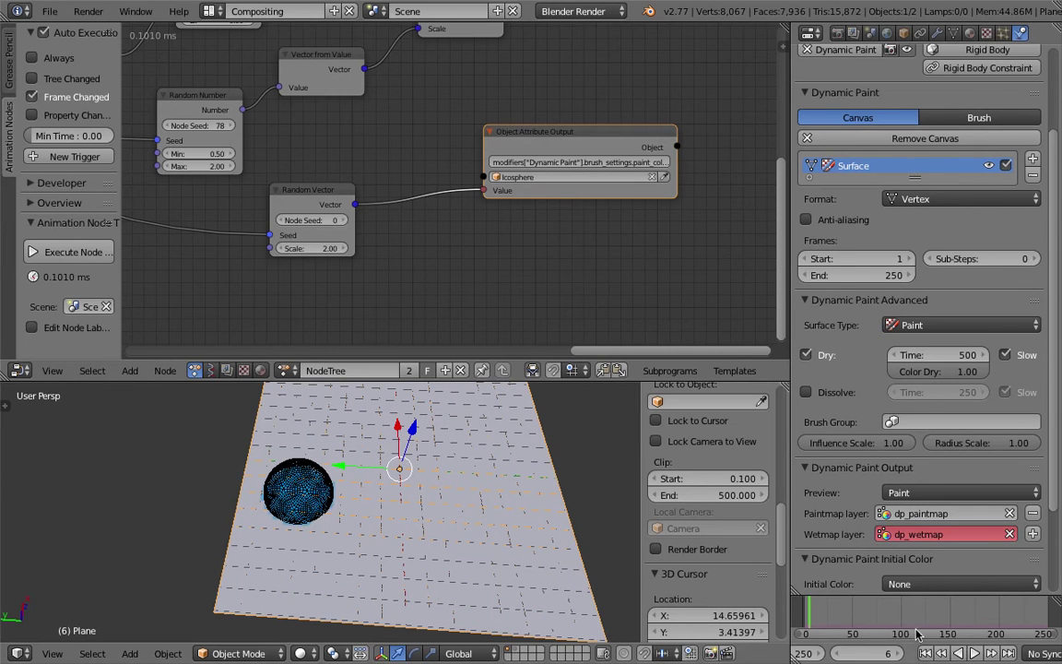
{"action": "key", "text": "alt+a"}
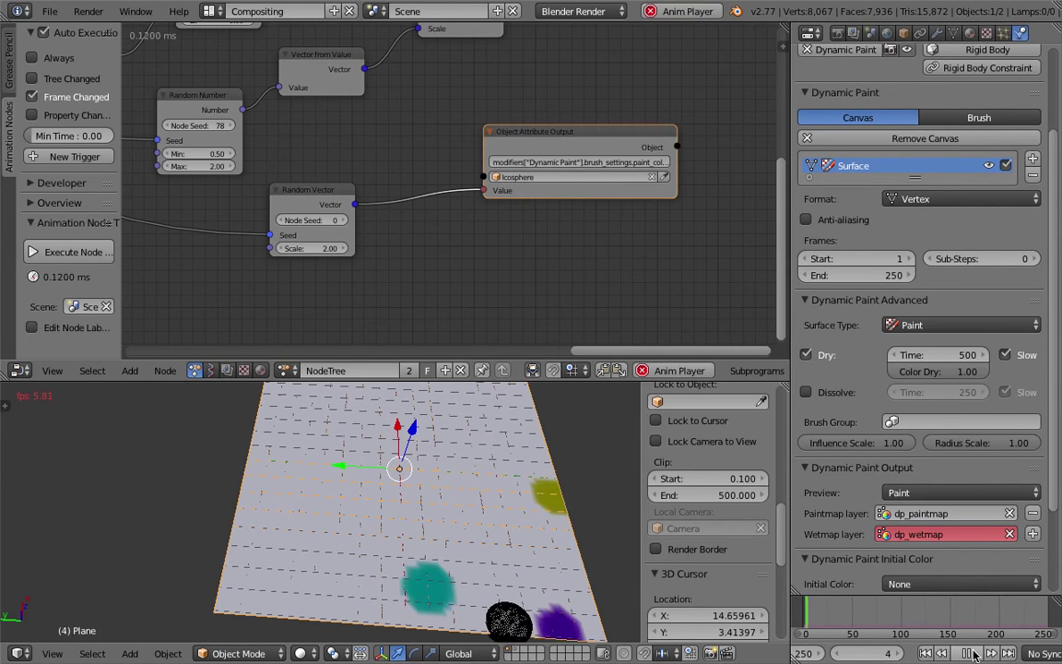
{"action": "scroll", "coordinate": [469, 484], "scroll_direction": "down", "scroll_amount": 1}
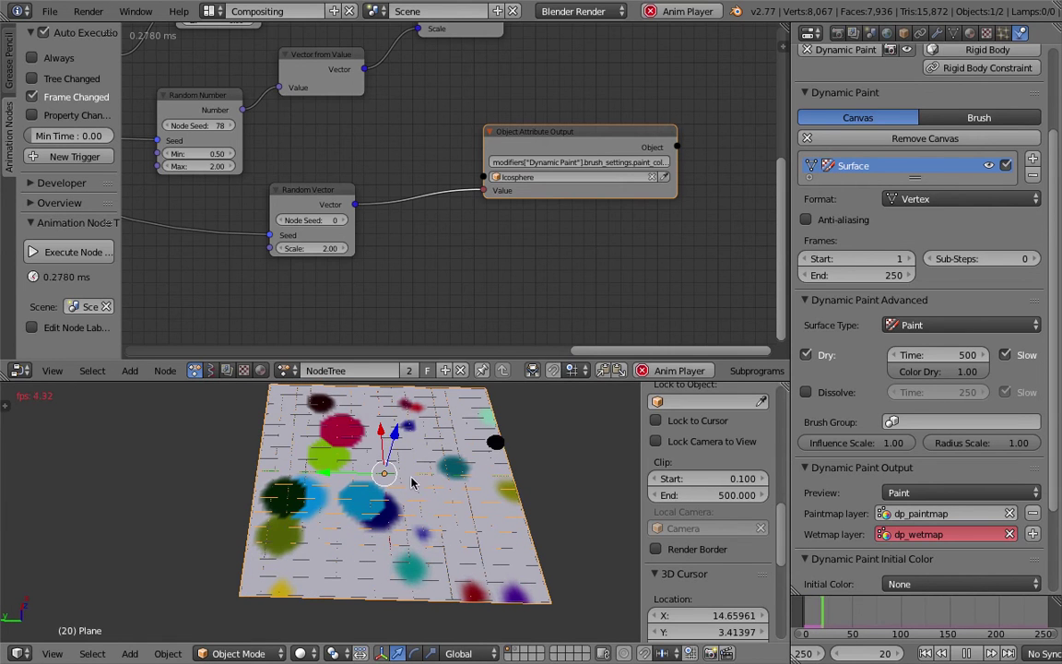
{"action": "middle_click_drag", "start_coordinate": [394, 501], "coordinate": [441, 497]}
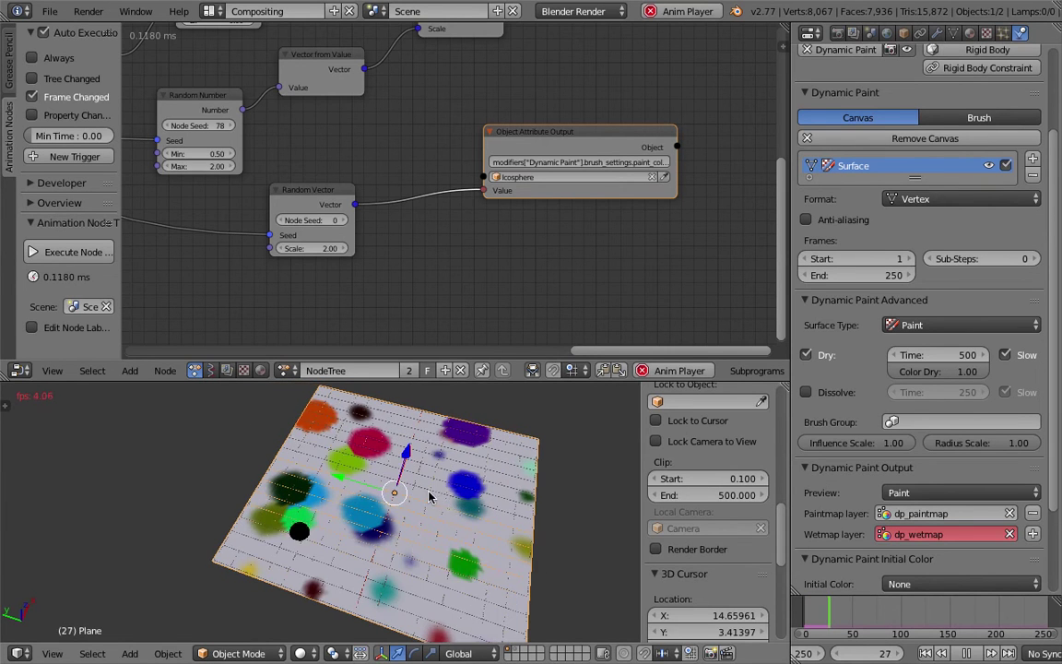
{"action": "middle_click_drag", "start_coordinate": [410, 545], "coordinate": [286, 548]}
{"action": "middle_click_drag", "start_coordinate": [398, 544], "coordinate": [564, 557]}
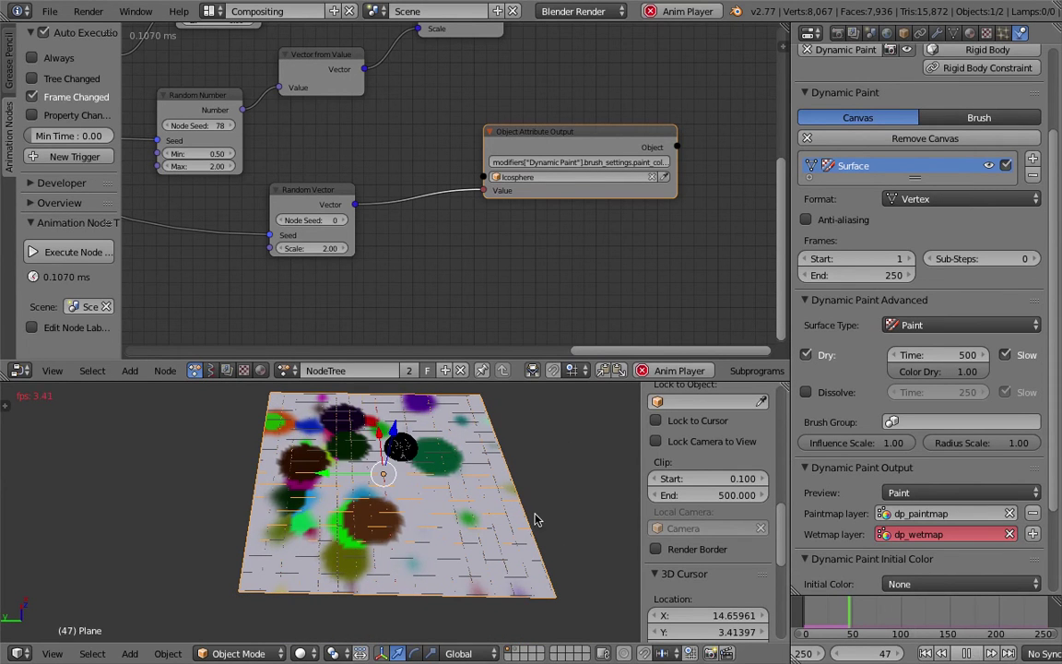
{"action": "left_click", "coordinate": [969, 653]}
{"action": "scroll", "coordinate": [546, 261], "scroll_direction": "up", "scroll_amount": 2}
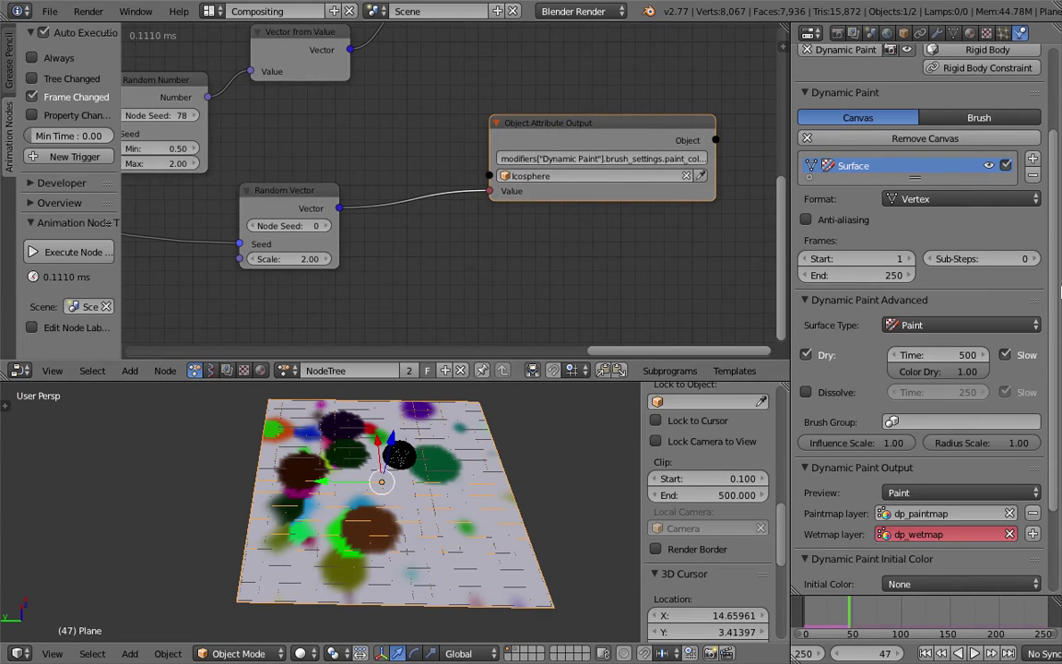
Add a Map Range node below the Object Attribute Output node and move both farther from the Random Vector node
{"action": "scroll", "coordinate": [1057, 189], "scroll_direction": "up", "scroll_amount": 4}
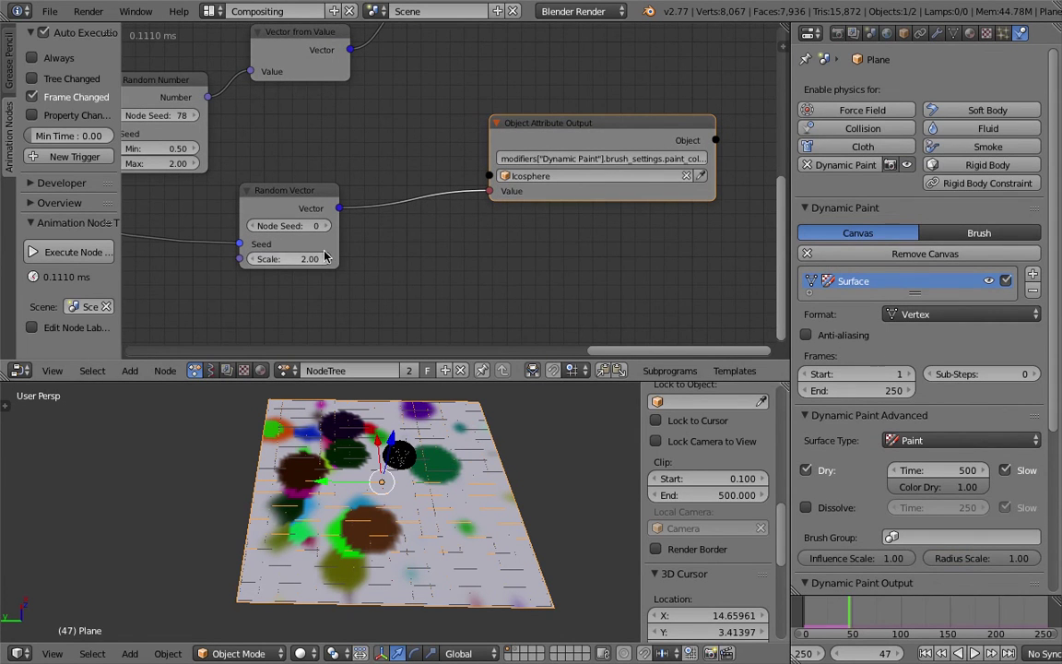
{"action": "scroll", "coordinate": [284, 264], "scroll_direction": "down", "scroll_amount": 1}
{"action": "middle_click_drag", "start_coordinate": [307, 254], "coordinate": [401, 239]}
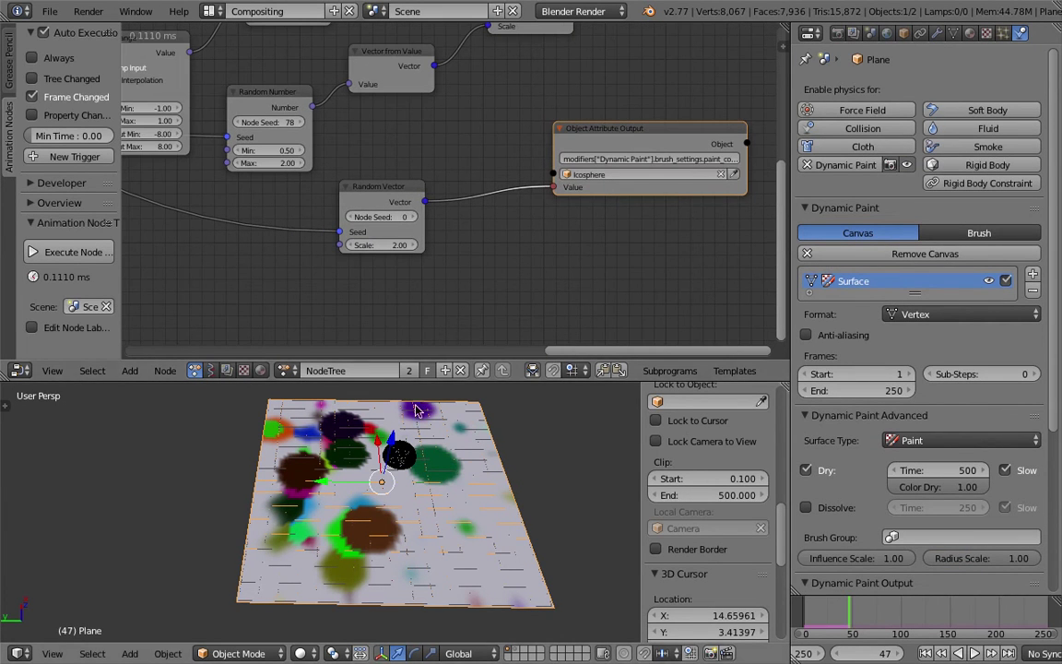
{"action": "middle_click_drag", "start_coordinate": [368, 433], "coordinate": [352, 455]}
{"action": "scroll", "coordinate": [462, 266], "scroll_direction": "down", "scroll_amount": 1}
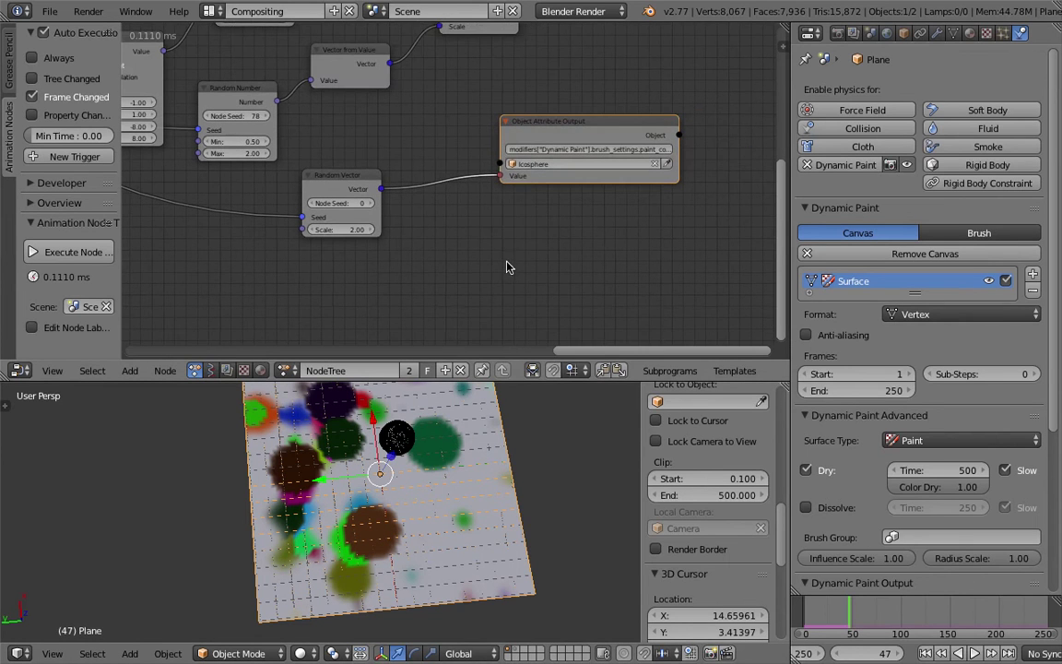
{"action": "key", "text": "shift+a"}
{"action": "left_click", "coordinate": [498, 225]}
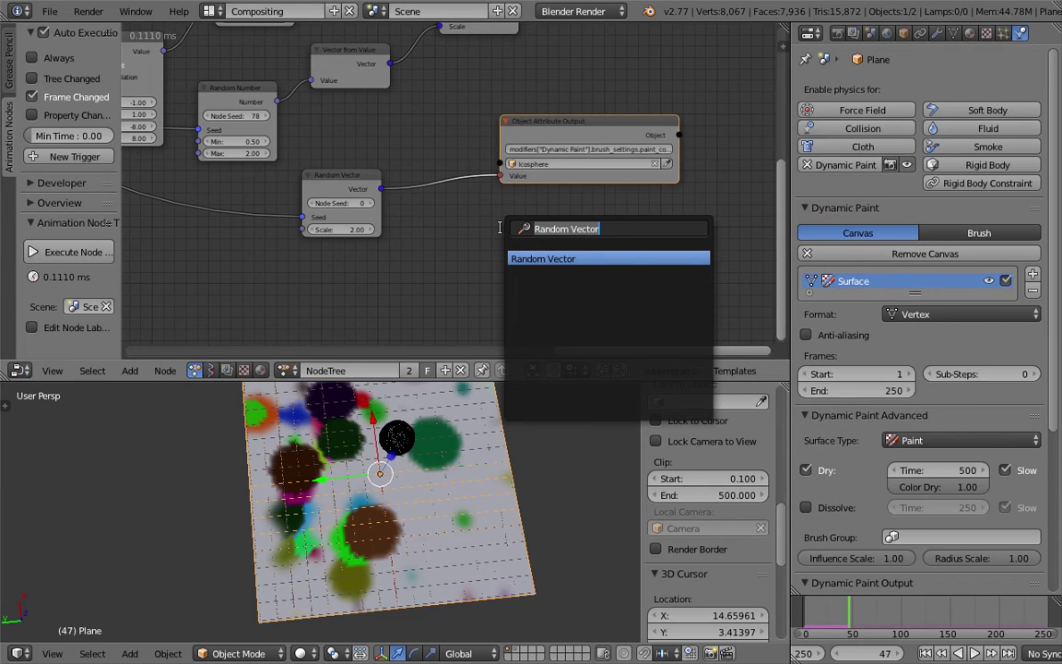
{"action": "type", "text": "map r"}
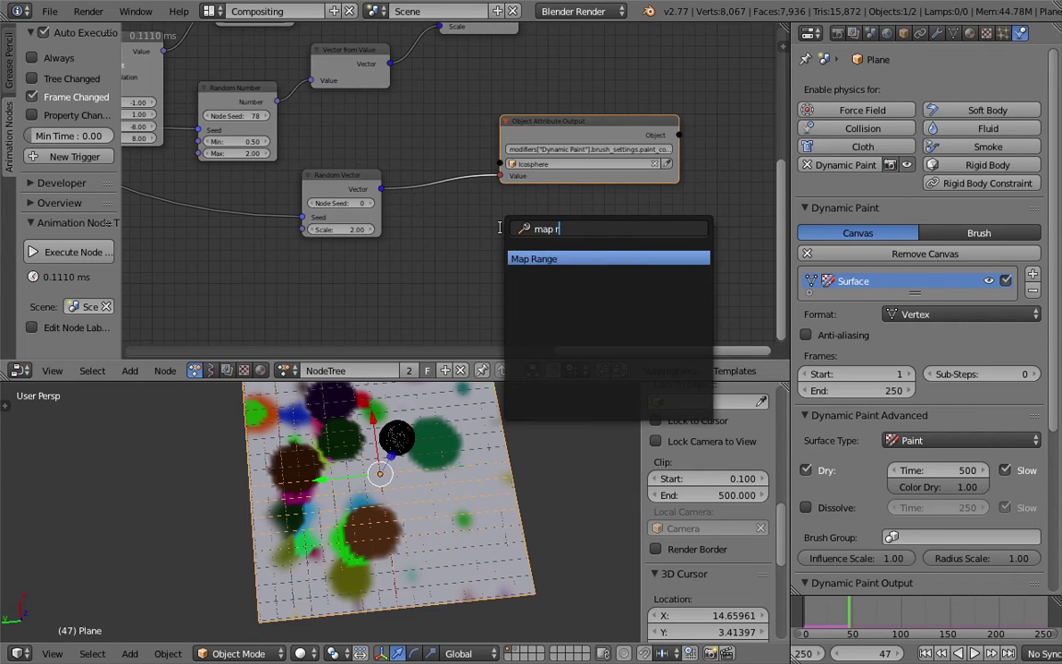
{"action": "key", "text": "Return"}
{"action": "left_click", "coordinate": [470, 194]}
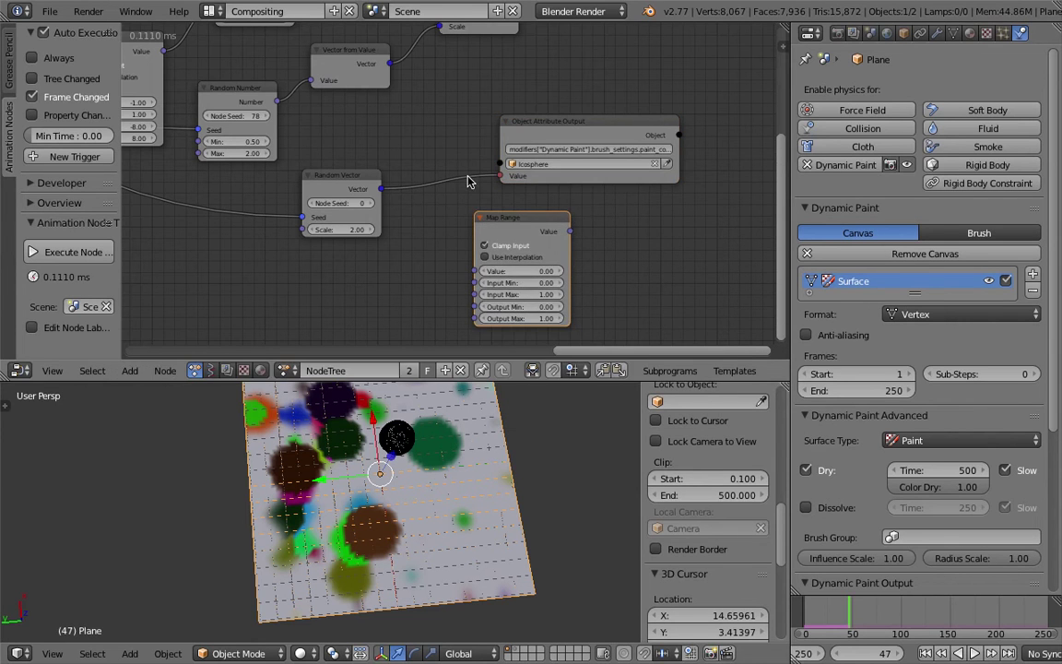
{"action": "left_click_drag", "start_coordinate": [532, 128], "coordinate": [649, 113]}
{"action": "left_click_drag", "start_coordinate": [526, 229], "coordinate": [625, 218]}
Insert a Separate Vector node into the link between Random Vector and Object Attribute Output, moving the output node farther away
{"action": "key", "text": "shift+a"}
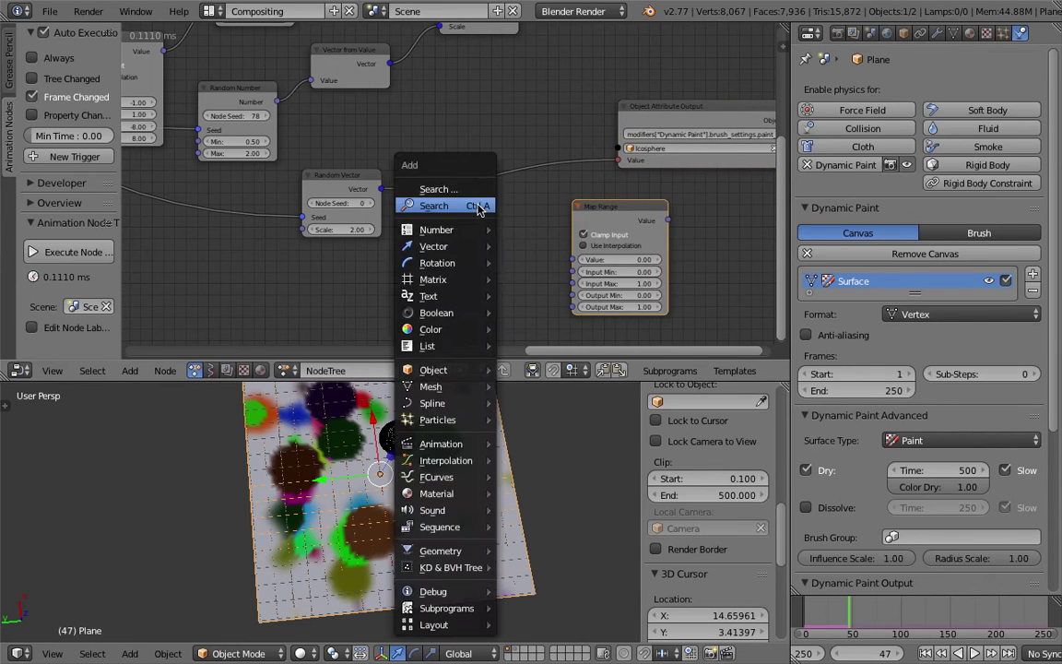
{"action": "left_click", "coordinate": [477, 204]}
{"action": "key", "text": "BackSpace"}
{"action": "type", "text": "sepa"}
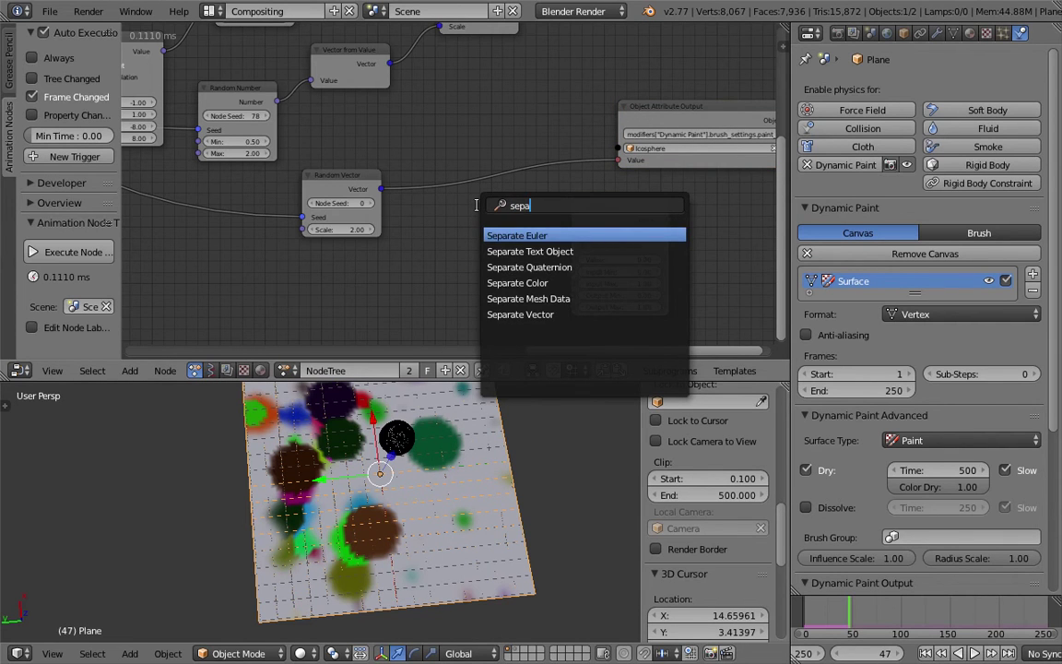
{"action": "key", "text": "Down"}
{"action": "key", "text": "Down"}
{"action": "key", "text": "Down"}
{"action": "key", "text": "Down"}
{"action": "key", "text": "Down"}
{"action": "key", "text": "Return"}
{"action": "left_click", "coordinate": [416, 170]}
{"action": "left_click_drag", "start_coordinate": [662, 123], "coordinate": [703, 91]}
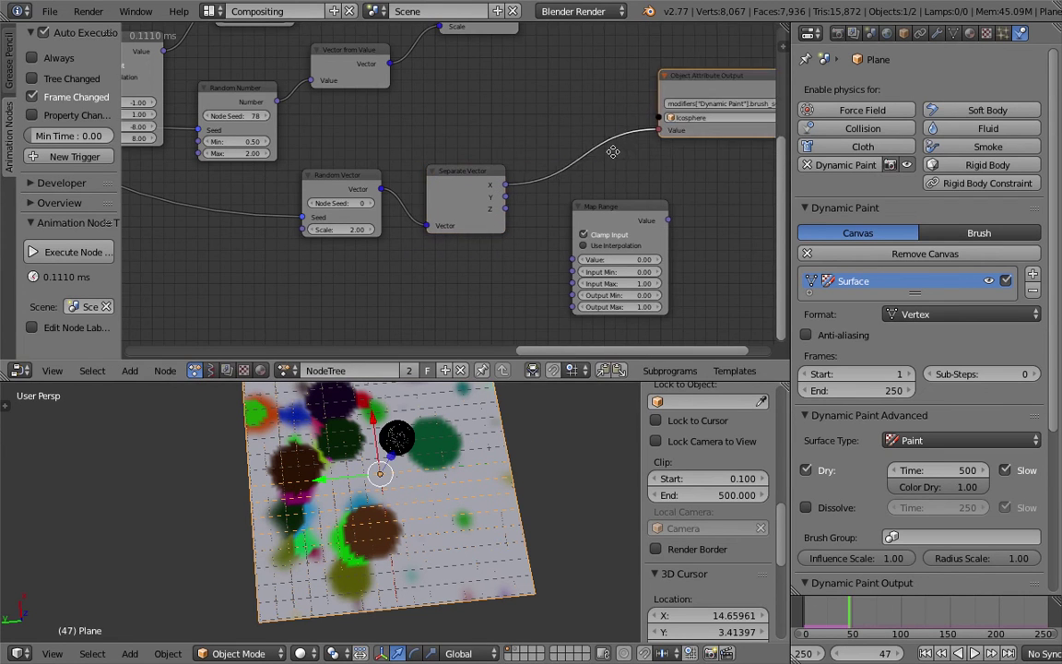
Rearrange the Map Range and Object Attribute Output nodes to leave more space after the Separate Vector node
{"action": "middle_click_drag", "start_coordinate": [593, 184], "coordinate": [464, 160]}
{"action": "left_click_drag", "start_coordinate": [479, 185], "coordinate": [510, 153]}
{"action": "left_click_drag", "start_coordinate": [590, 53], "coordinate": [627, 43]}
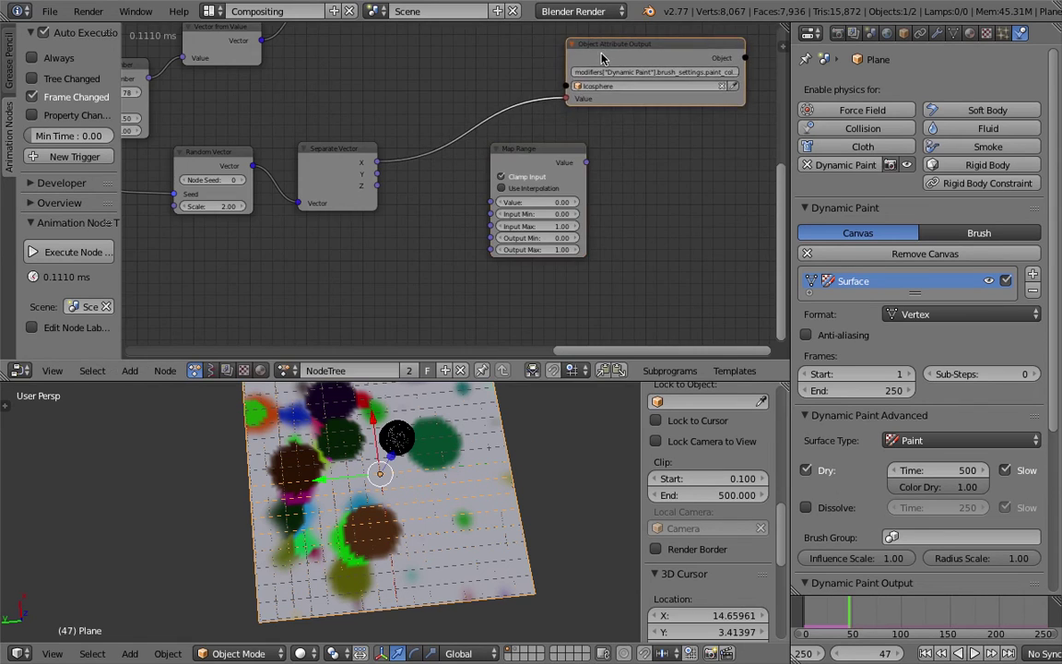
{"action": "middle_click_drag", "start_coordinate": [481, 139], "coordinate": [527, 161]}
{"action": "scroll", "coordinate": [527, 156], "scroll_direction": "up", "scroll_amount": 1}
{"action": "left_click_drag", "start_coordinate": [576, 172], "coordinate": [550, 173]}
{"action": "left_click_drag", "start_coordinate": [424, 183], "coordinate": [506, 178]}
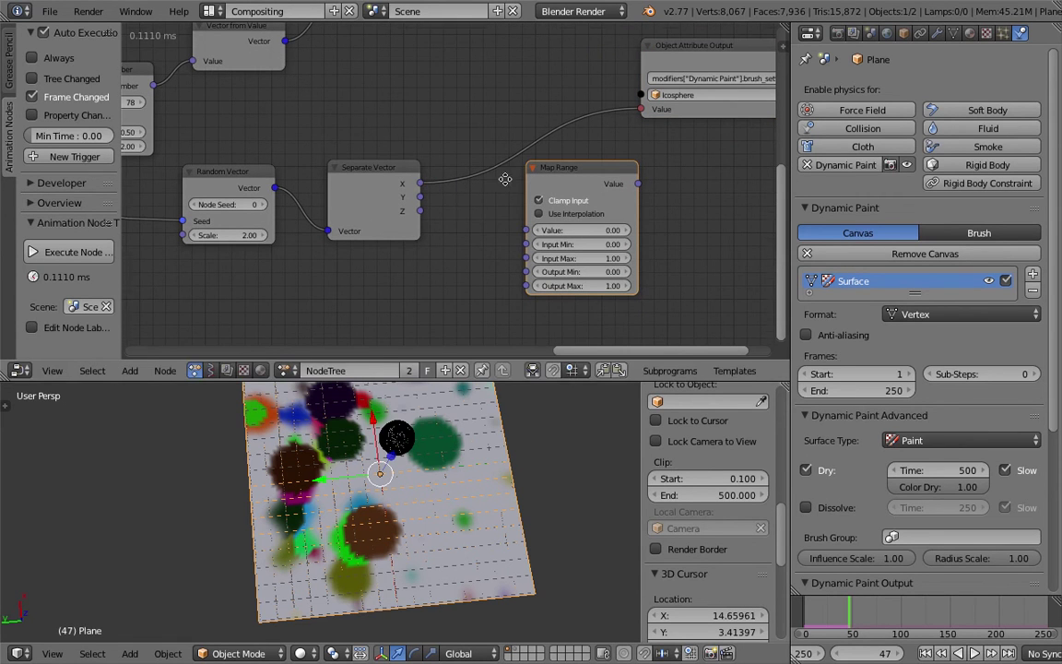
Add a Combine Vector node and place it beside the Map Range node
{"action": "key", "text": "ctrl+a"}
{"action": "type", "text": "combi"}
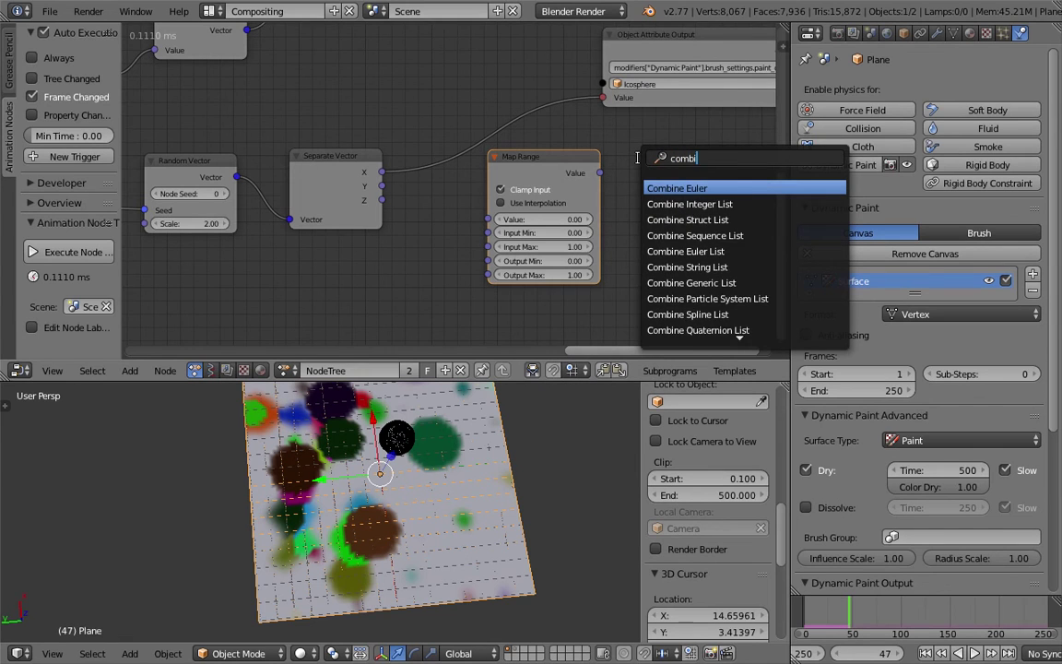
{"action": "type", "text": "ne vec"}
{"action": "key", "text": "Down"}
{"action": "key", "text": "Down"}
{"action": "key", "text": "Return"}
{"action": "left_click", "coordinate": [639, 158]}
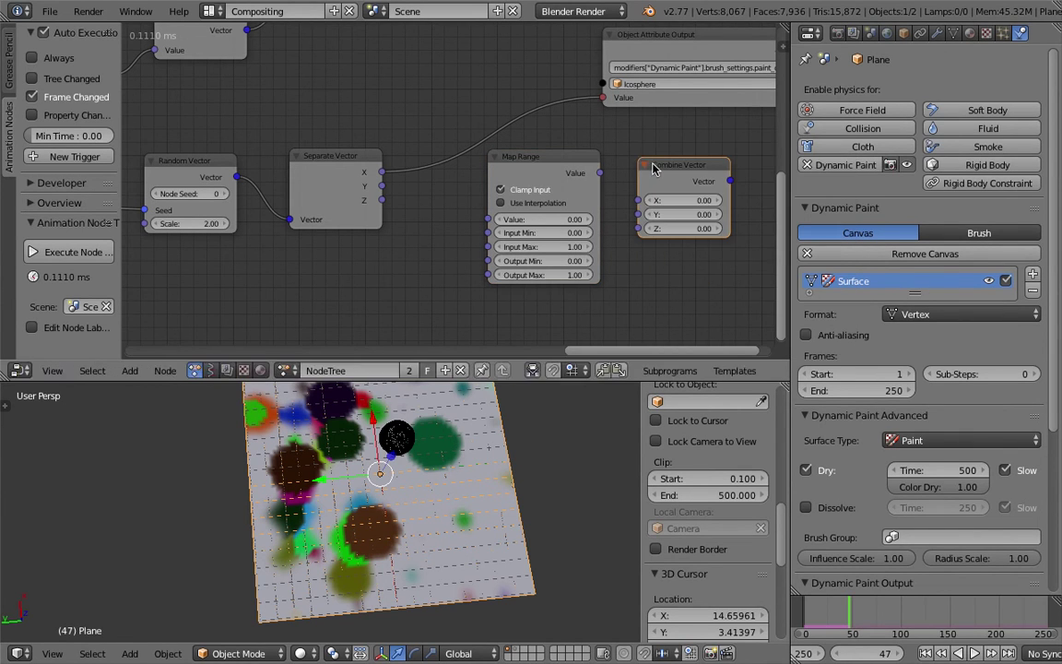
{"action": "left_click_drag", "start_coordinate": [649, 161], "coordinate": [680, 159]}
Route Separate Vector's X through the Map Range node into Combine Vector's X, with Input Min set to -1
{"action": "left_click_drag", "start_coordinate": [382, 172], "coordinate": [397, 178]}
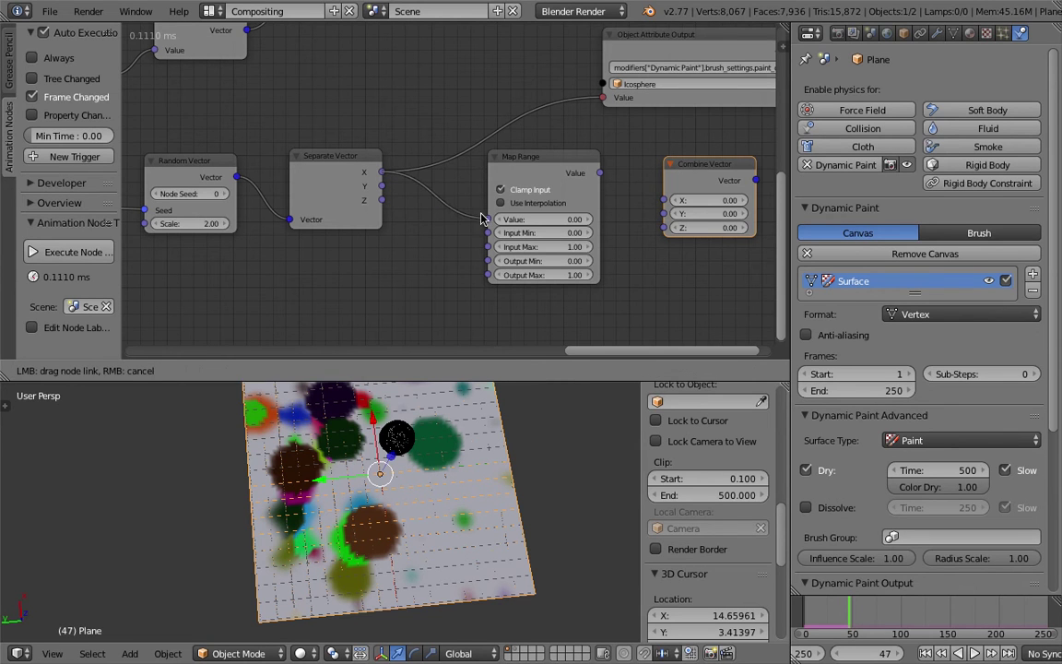
{"action": "left_click_drag", "start_coordinate": [481, 219], "coordinate": [488, 220]}
{"action": "key", "text": "Tab"}
{"action": "key", "text": "Tab"}
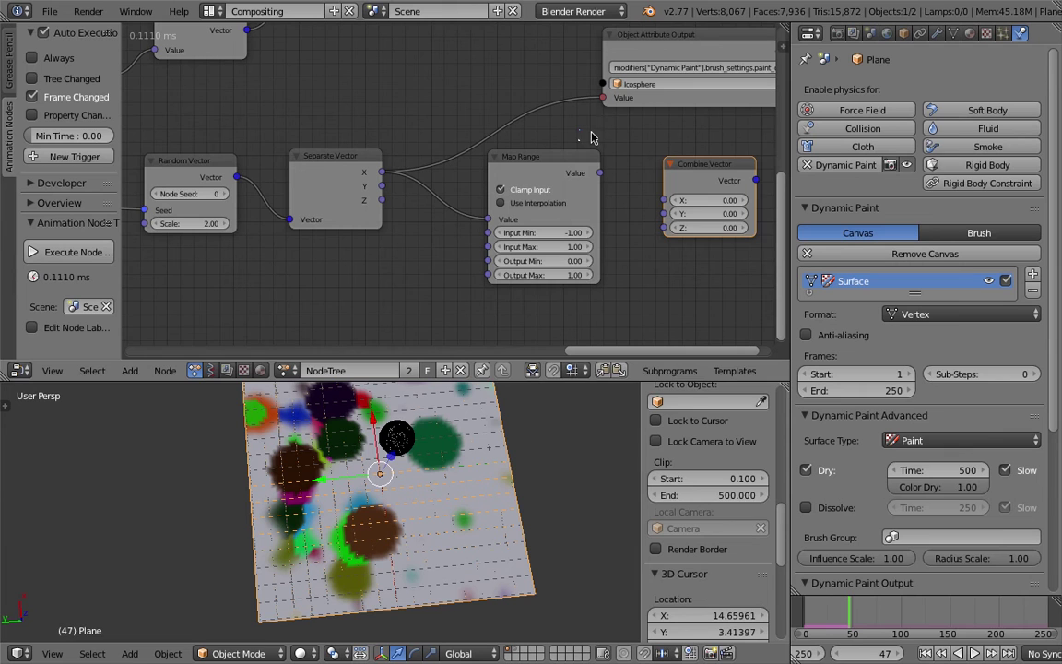
{"action": "left_click_drag", "start_coordinate": [562, 180], "coordinate": [663, 200]}
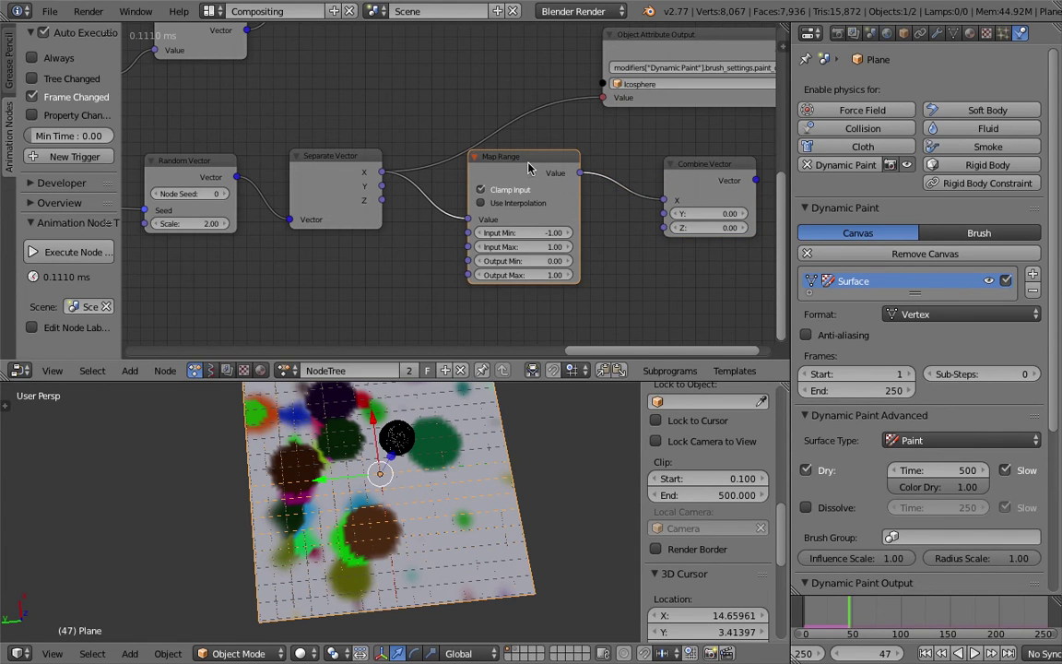
Duplicate the Map Range node twice, stacking the two copies below the original
{"action": "key", "text": "shift+d"}
{"action": "left_click", "coordinate": [538, 347]}
{"action": "middle_click_drag", "start_coordinate": [628, 318], "coordinate": [609, 185]}
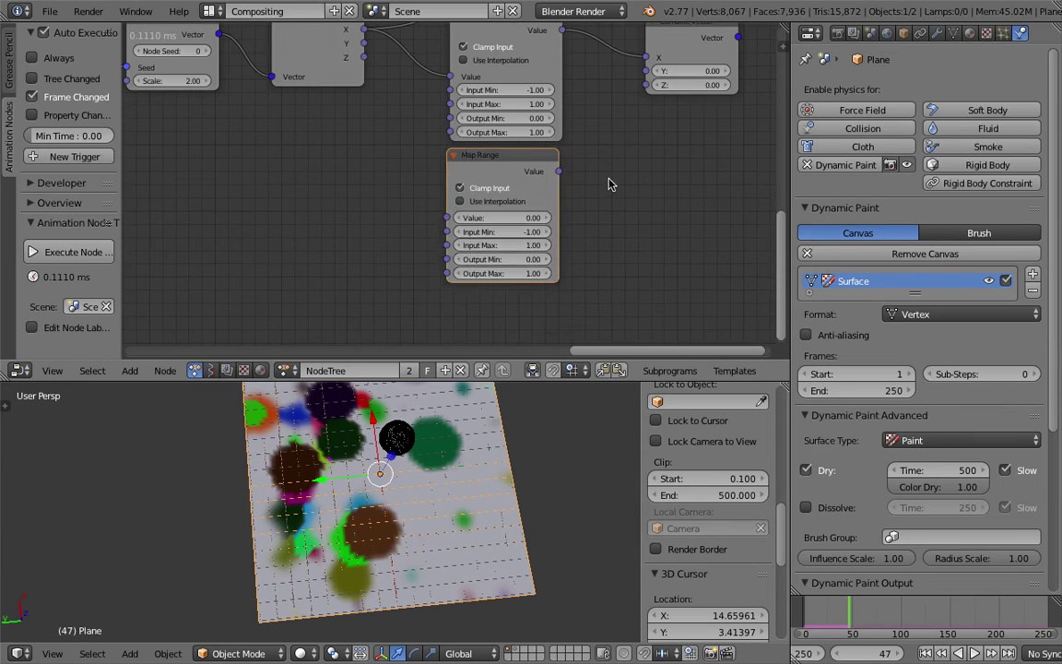
{"action": "key", "text": "shift+d"}
{"action": "left_click", "coordinate": [616, 327]}
{"action": "scroll", "coordinate": [574, 119], "scroll_direction": "down", "scroll_amount": 2}
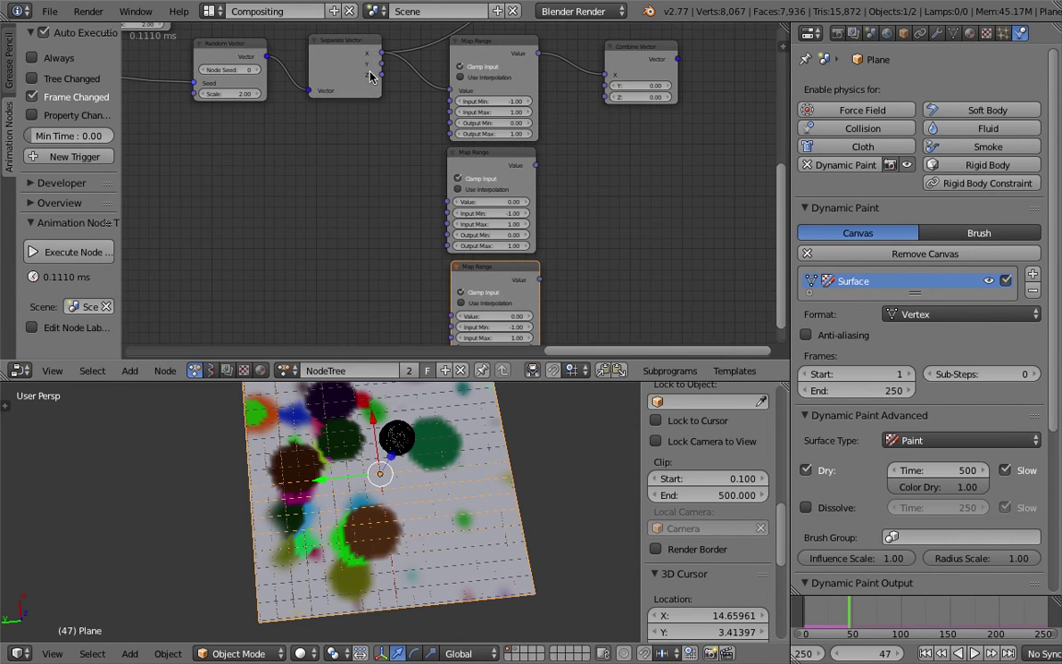
Connect Separate Vector's Y and Z outputs to the Value inputs of the second and third Map Range nodes
{"action": "left_click_drag", "start_coordinate": [383, 71], "coordinate": [425, 246]}
{"action": "left_click_drag", "start_coordinate": [443, 314], "coordinate": [448, 315]}
{"action": "middle_click_drag", "start_coordinate": [568, 209], "coordinate": [472, 223]}
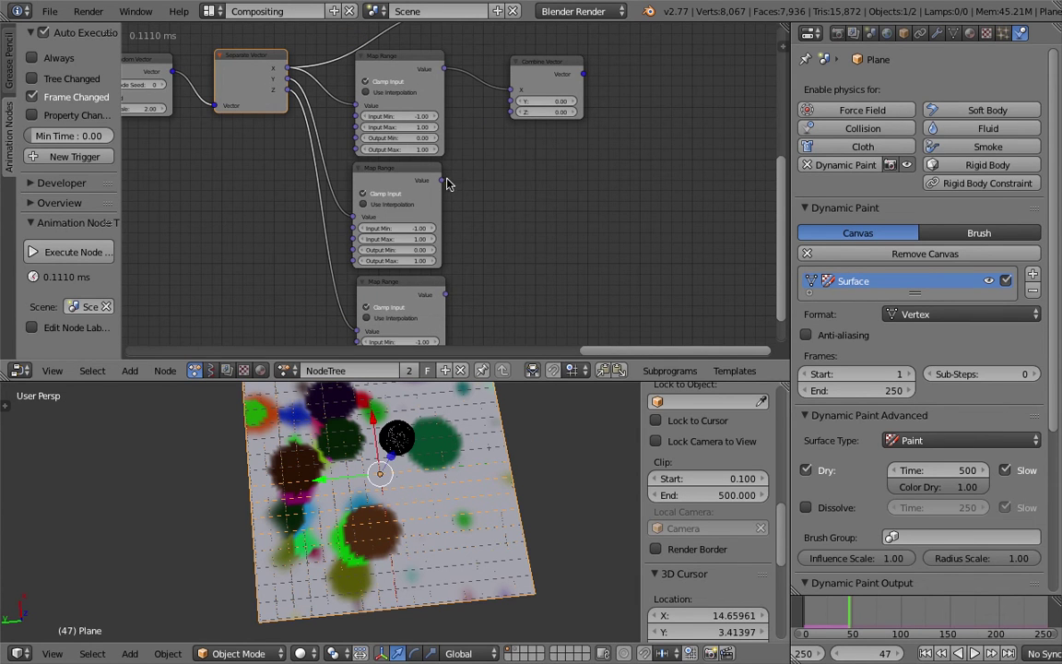
Connect the second and third Map Range nodes' Value outputs to Combine Vector's Y and Z inputs
{"action": "left_click_drag", "start_coordinate": [446, 185], "coordinate": [471, 154]}
{"action": "left_click_drag", "start_coordinate": [507, 106], "coordinate": [510, 102]}
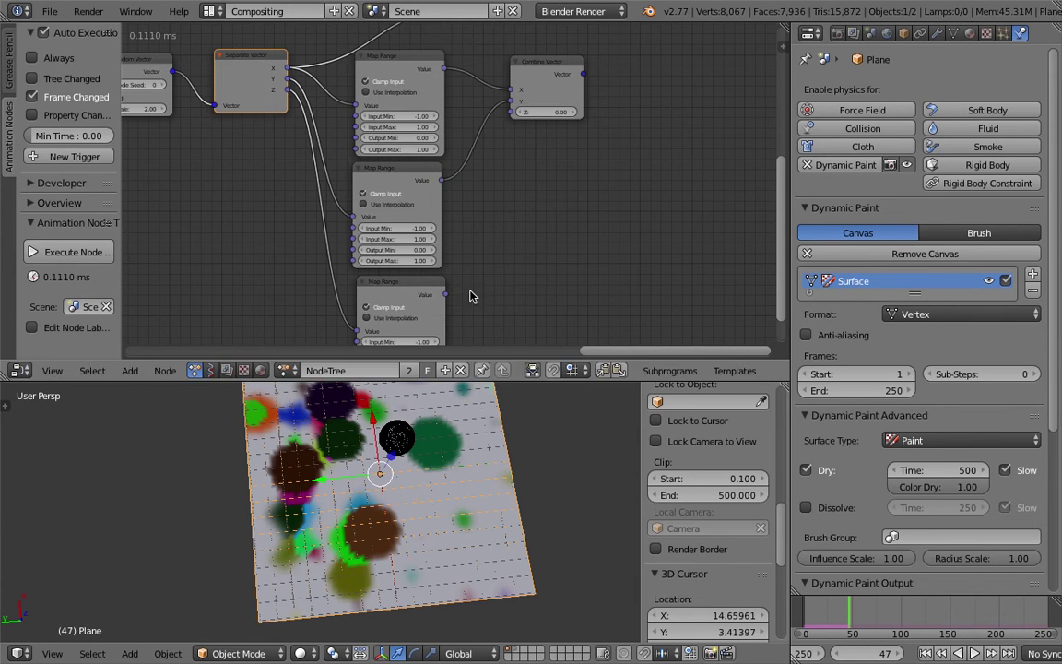
{"action": "left_click_drag", "start_coordinate": [446, 295], "coordinate": [512, 112]}
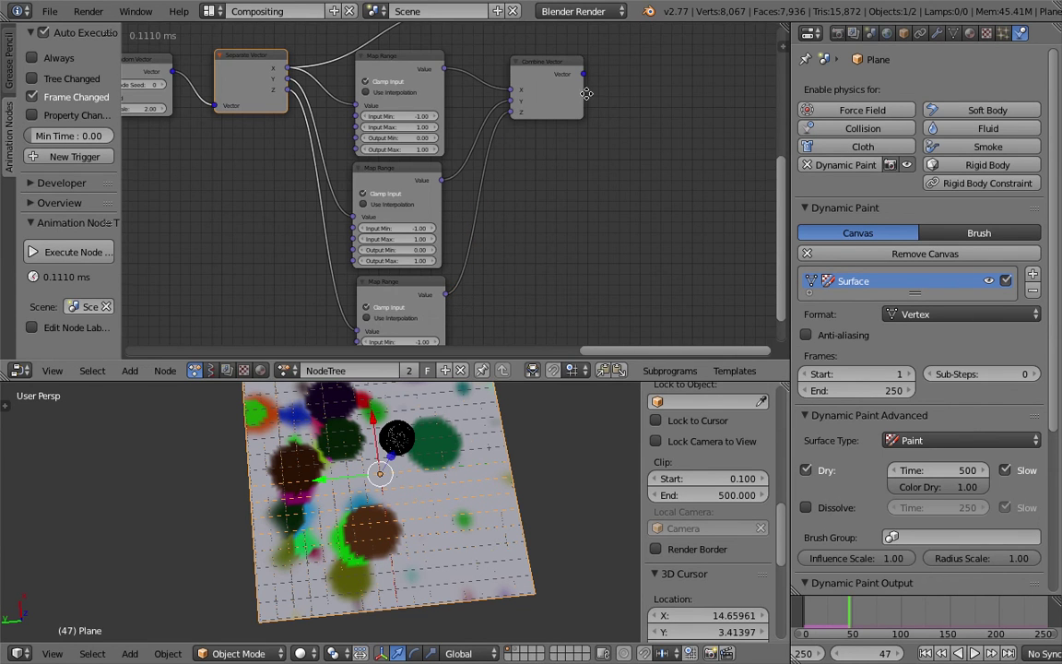
Connect Combine Vector's Vector output to the Object Attribute Output's Value input and move the output node beyond Combine Vector
{"action": "middle_click_drag", "start_coordinate": [589, 91], "coordinate": [477, 255]}
{"action": "left_click_drag", "start_coordinate": [471, 238], "coordinate": [486, 229]}
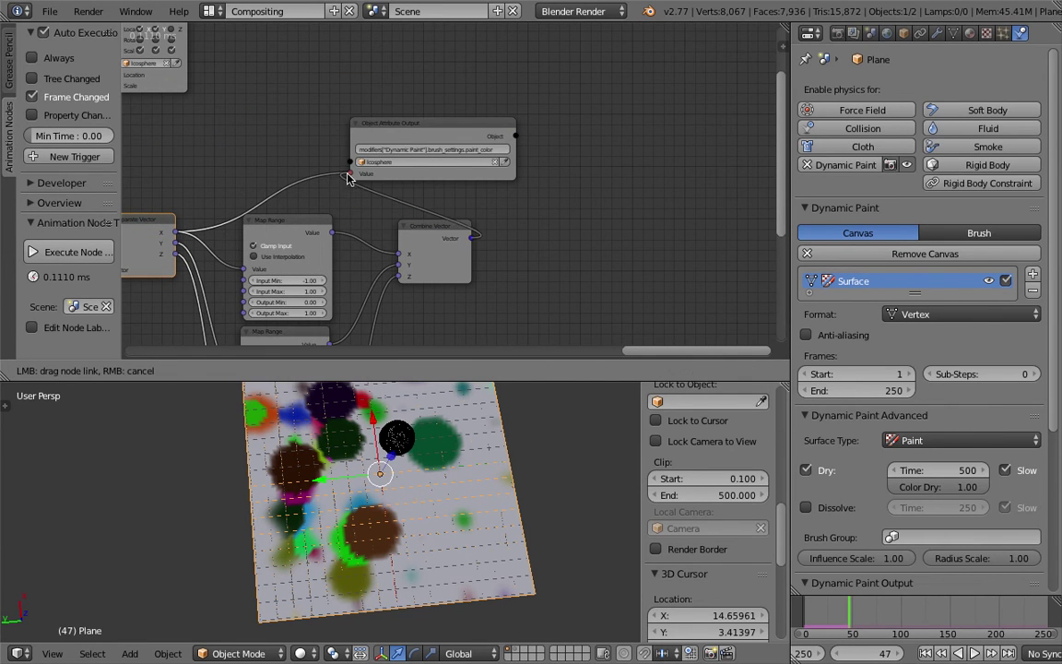
{"action": "left_click_drag", "start_coordinate": [349, 178], "coordinate": [351, 174]}
{"action": "left_click_drag", "start_coordinate": [403, 137], "coordinate": [555, 106]}
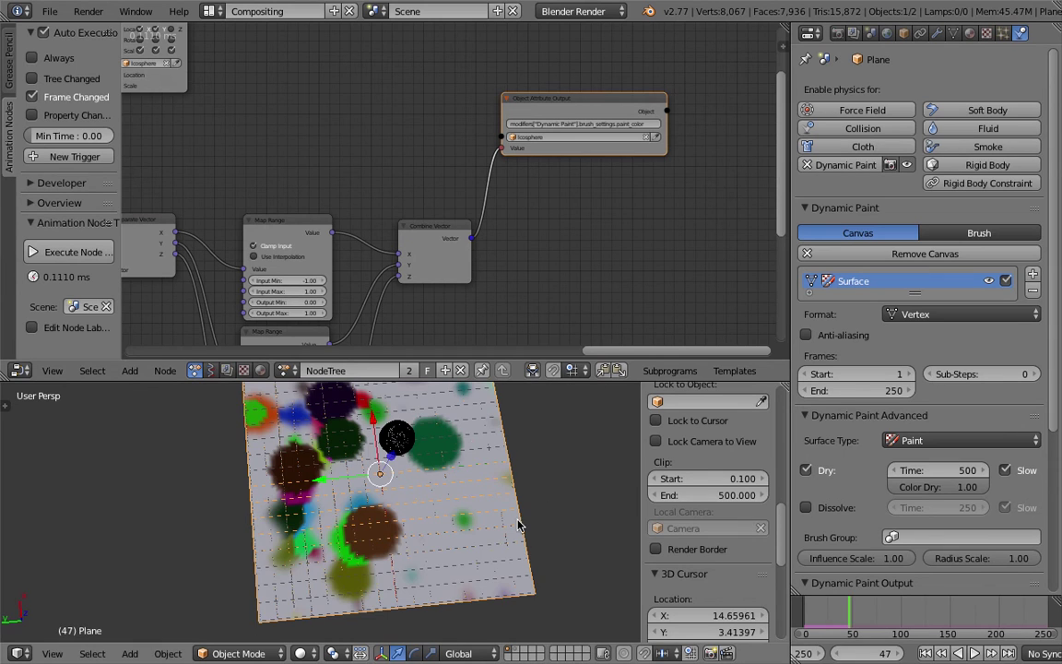
Play the animation from frame 1, examine the spot colors on the plane from several angles, and stop playback
{"action": "middle_click_drag", "start_coordinate": [519, 525], "coordinate": [496, 437]}
{"action": "left_click", "coordinate": [926, 653]}
{"action": "left_click", "coordinate": [974, 653]}
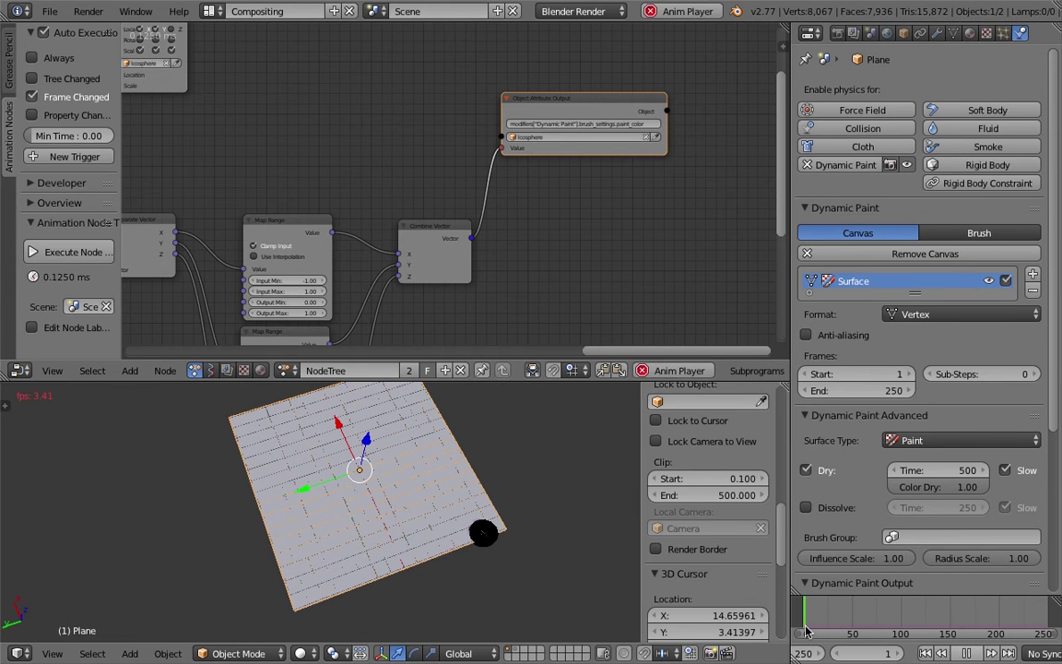
{"action": "middle_click_drag", "start_coordinate": [413, 487], "coordinate": [465, 488]}
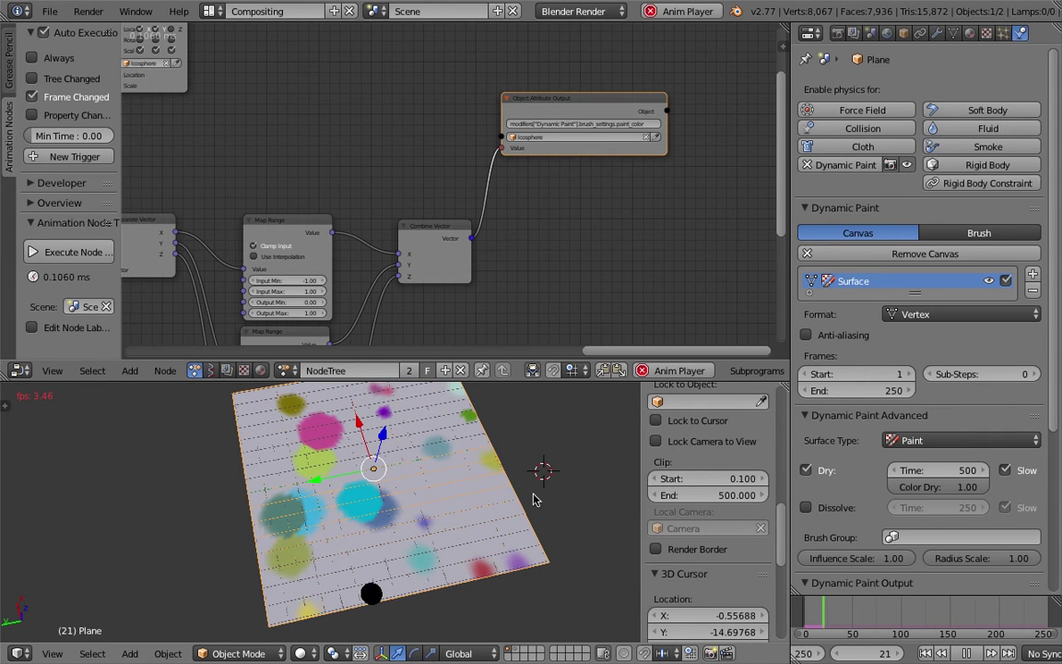
{"action": "mouse_move", "coordinate": [533, 499]}
{"action": "middle_mouse_down"}
{"action": "mouse_move", "coordinate": [230, 524]}
{"action": "mouse_move", "coordinate": [206, 470]}
{"action": "middle_mouse_up"}
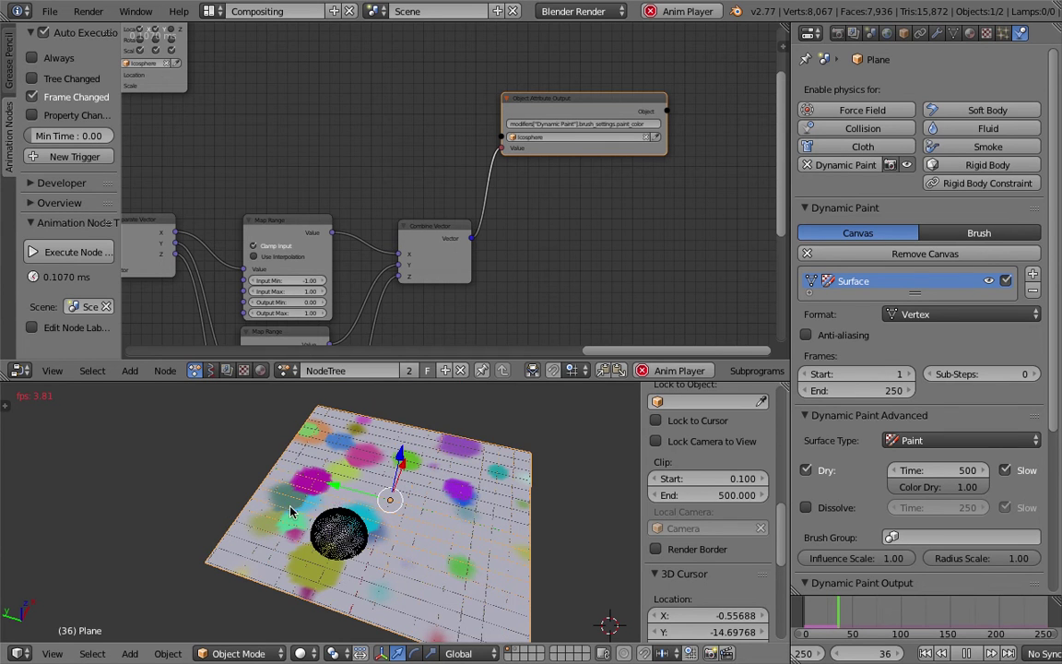
{"action": "middle_click_drag", "start_coordinate": [422, 516], "coordinate": [448, 537]}
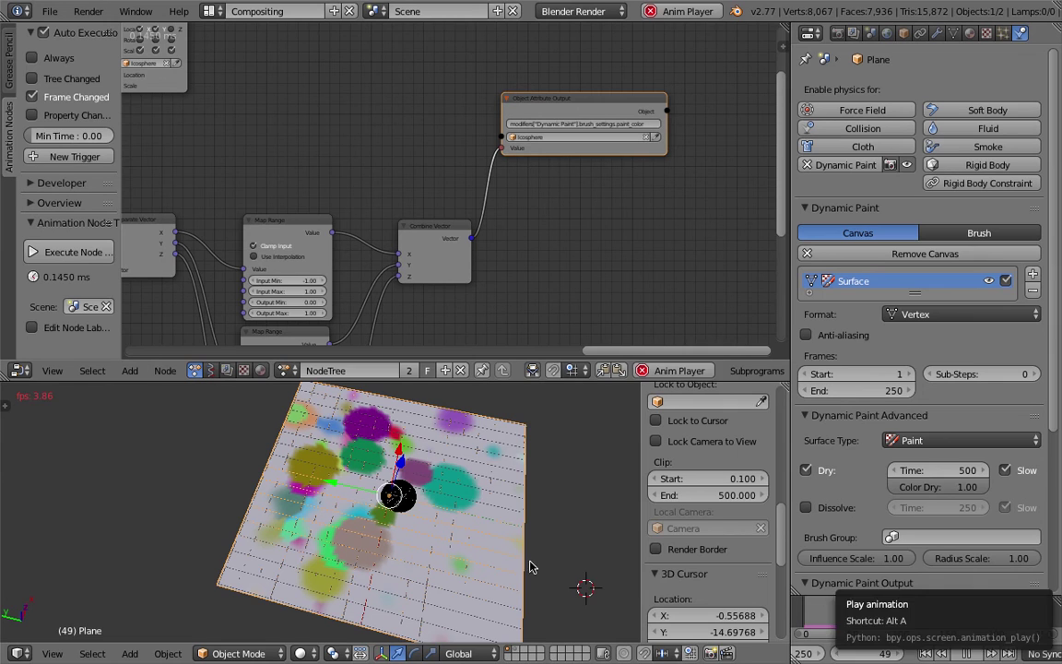
{"action": "left_click", "coordinate": [967, 653]}
Turn off the Shrink effect on the plane's canvas and show the Spread effect settings
{"action": "scroll", "coordinate": [1054, 426], "scroll_direction": "down", "scroll_amount": 5}
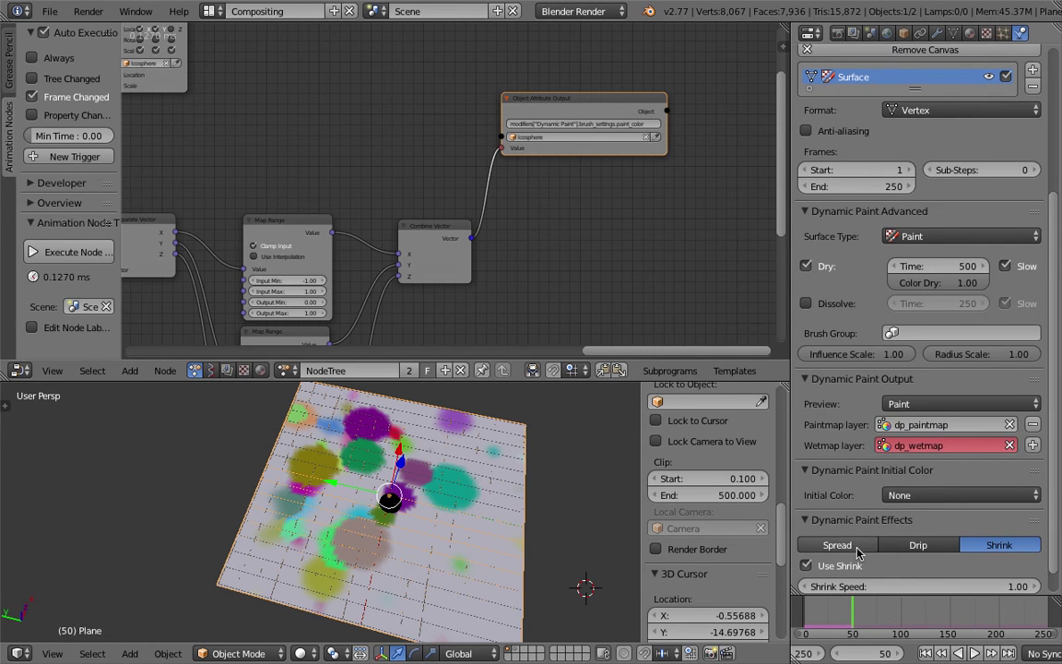
{"action": "left_click", "coordinate": [806, 566]}
{"action": "left_click", "coordinate": [809, 544]}
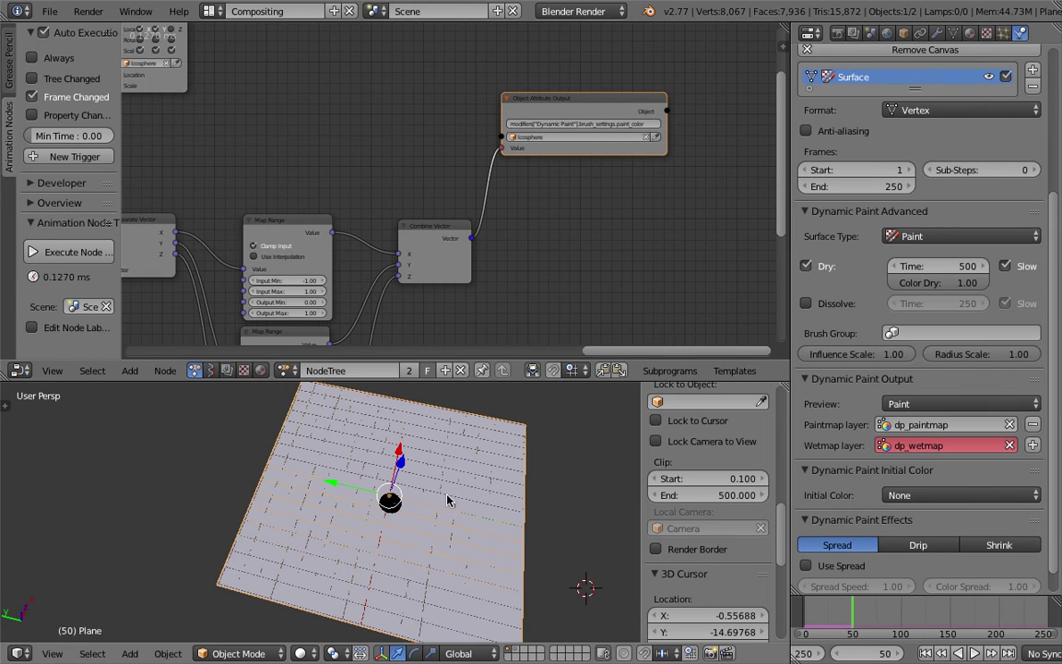
Save the file over the existing one and enable the Spread effect on the plane's canvas
{"action": "middle_click_drag", "start_coordinate": [451, 500], "coordinate": [459, 498]}
{"action": "key", "text": "ctrl+s"}
{"action": "left_click", "coordinate": [458, 498]}
{"action": "left_click", "coordinate": [807, 565]}
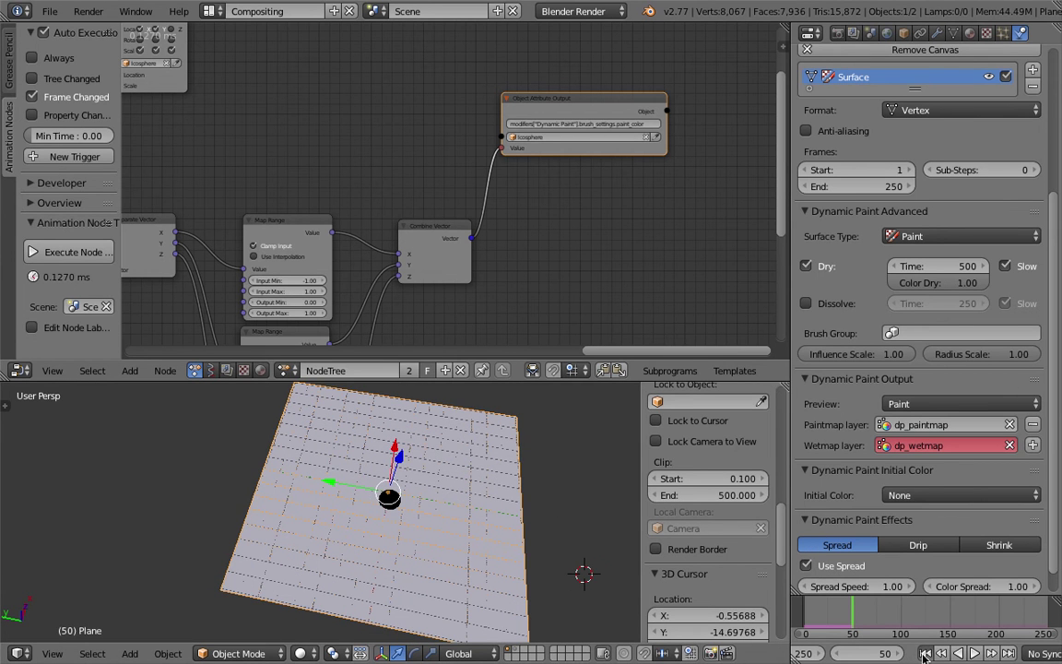
Play the animation from frame 1 in a maximized 3D view and examine the spreading paint from several angles
{"action": "left_click", "coordinate": [973, 653]}
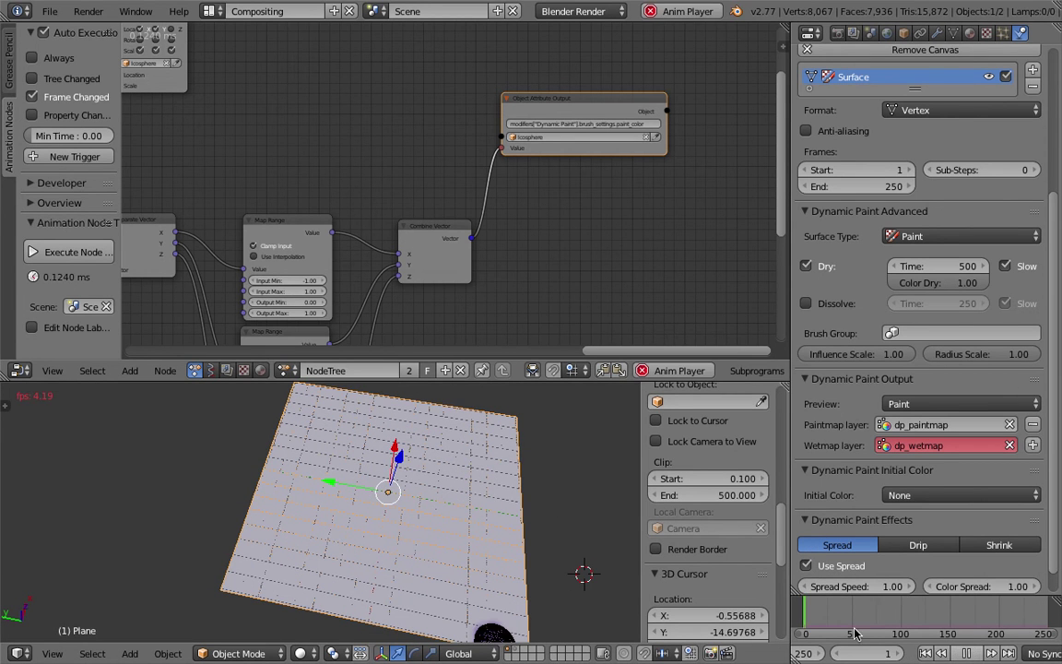
{"action": "left_click", "coordinate": [541, 512]}
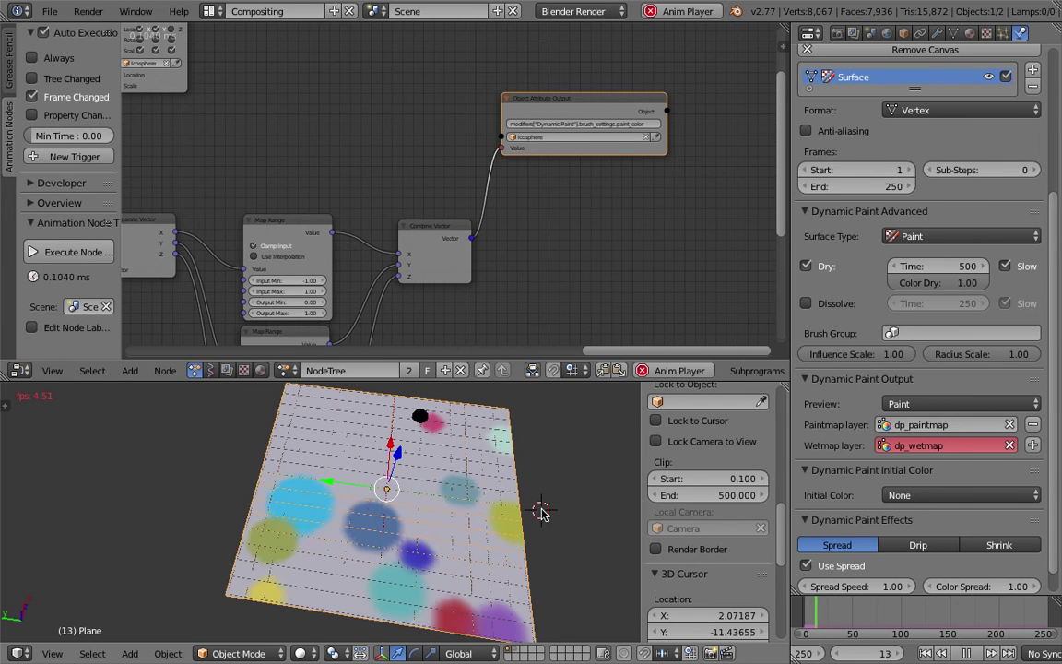
{"action": "key", "text": "shift+space"}
{"action": "middle_click_drag", "start_coordinate": [644, 340], "coordinate": [433, 386]}
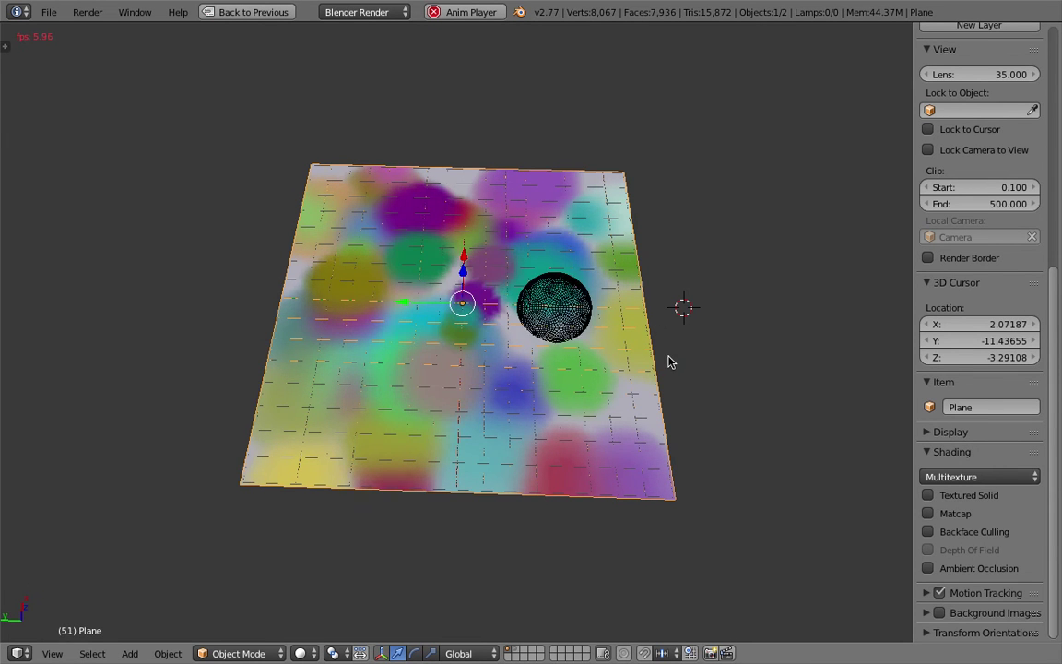
{"action": "middle_click_drag", "start_coordinate": [597, 340], "coordinate": [589, 320]}
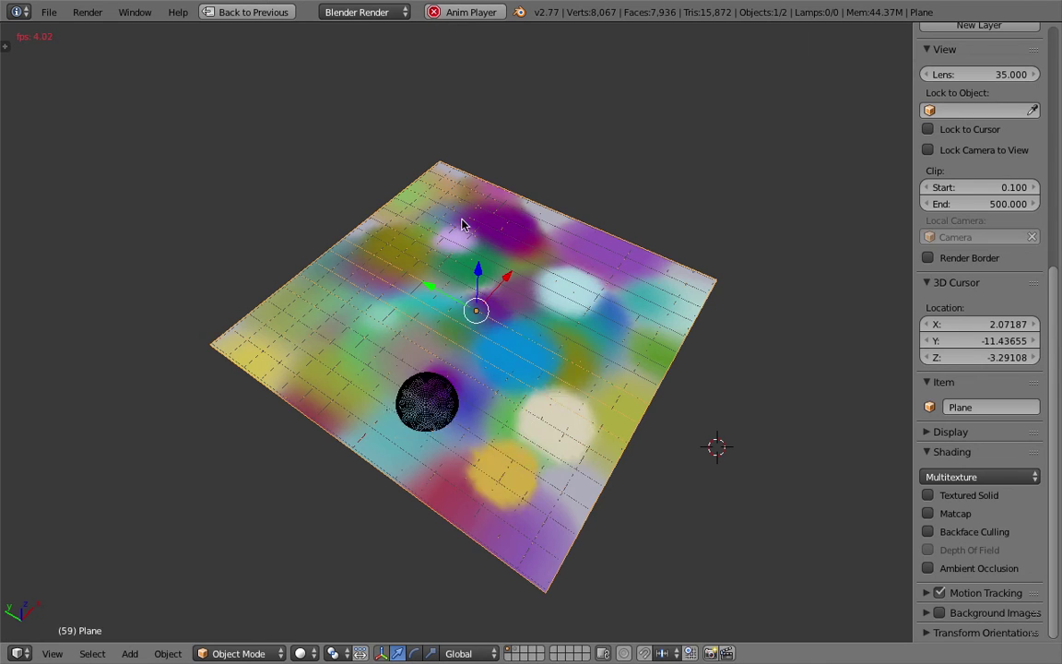
{"action": "middle_click_drag", "start_coordinate": [493, 353], "coordinate": [581, 374]}
{"action": "scroll", "coordinate": [612, 391], "scroll_direction": "up", "scroll_amount": 2}
{"action": "scroll", "coordinate": [581, 375], "scroll_direction": "down", "scroll_amount": 3}
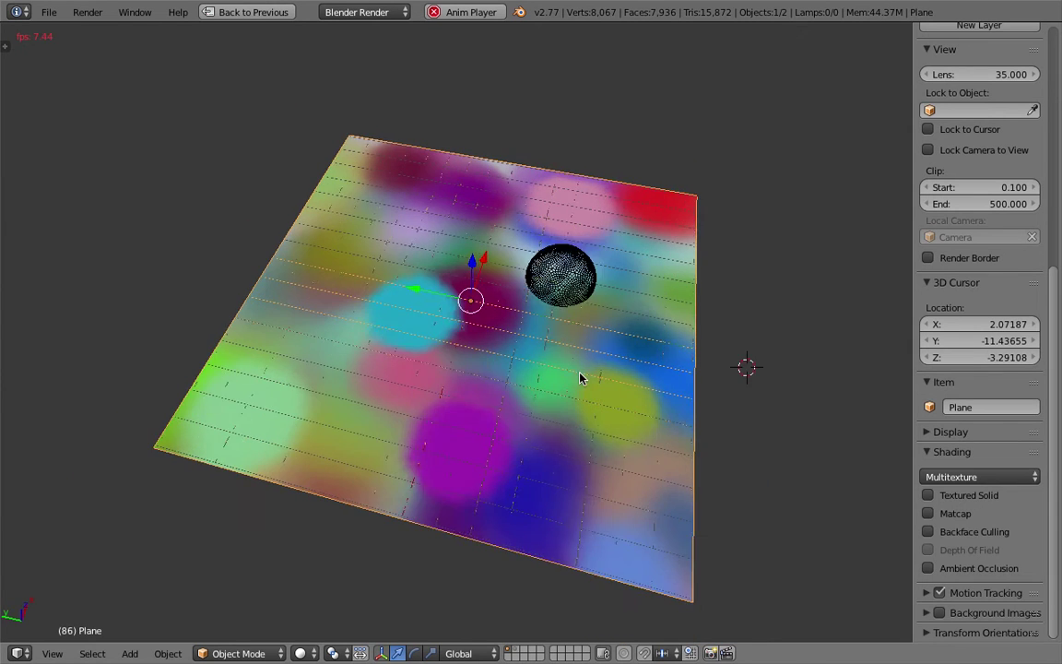
Leave the maximized 3D view to restore the multi-editor layout and stop playback
{"action": "middle_click_drag", "start_coordinate": [427, 394], "coordinate": [604, 401]}
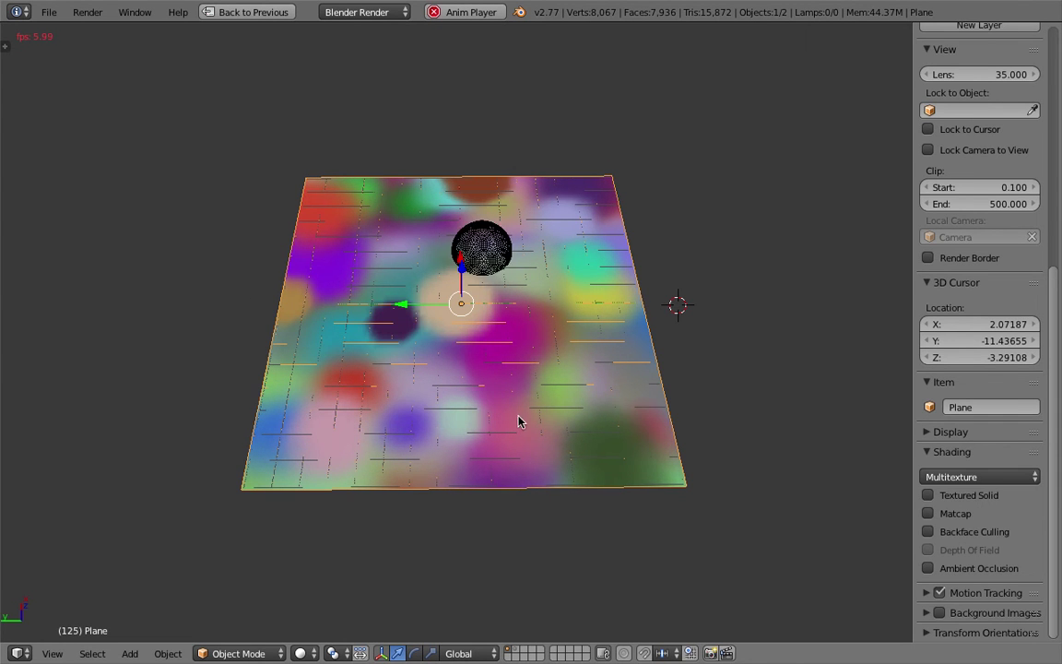
{"action": "left_click", "coordinate": [255, 18]}
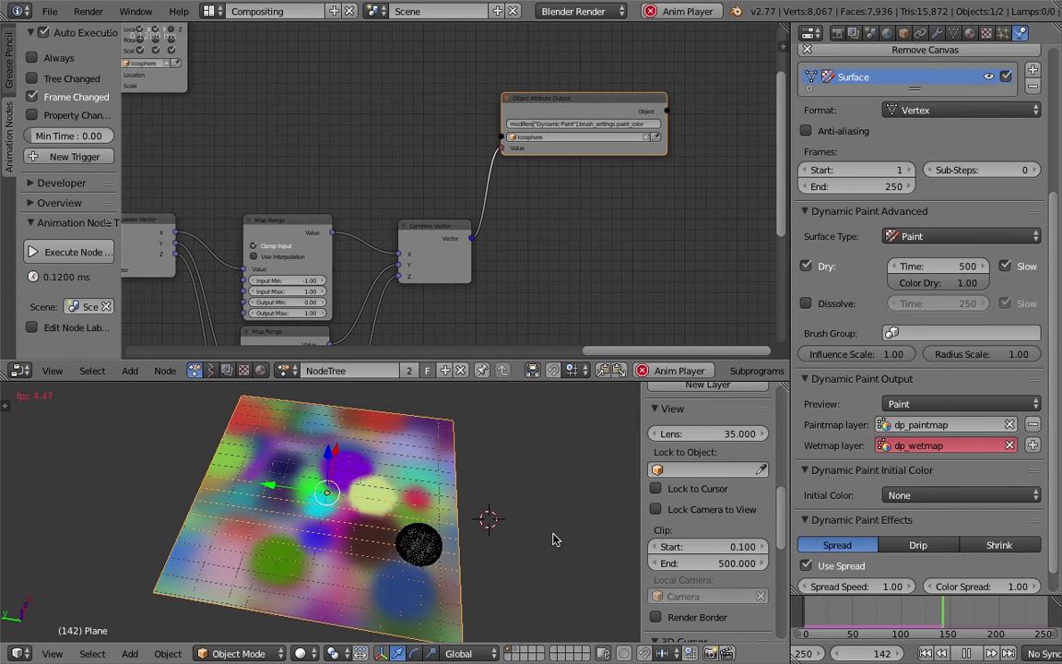
{"action": "left_click", "coordinate": [966, 653]}
Examine the spreading paint on the plane from several angles, continuing playback briefly and pausing it again
{"action": "middle_click_drag", "start_coordinate": [517, 516], "coordinate": [444, 568]}
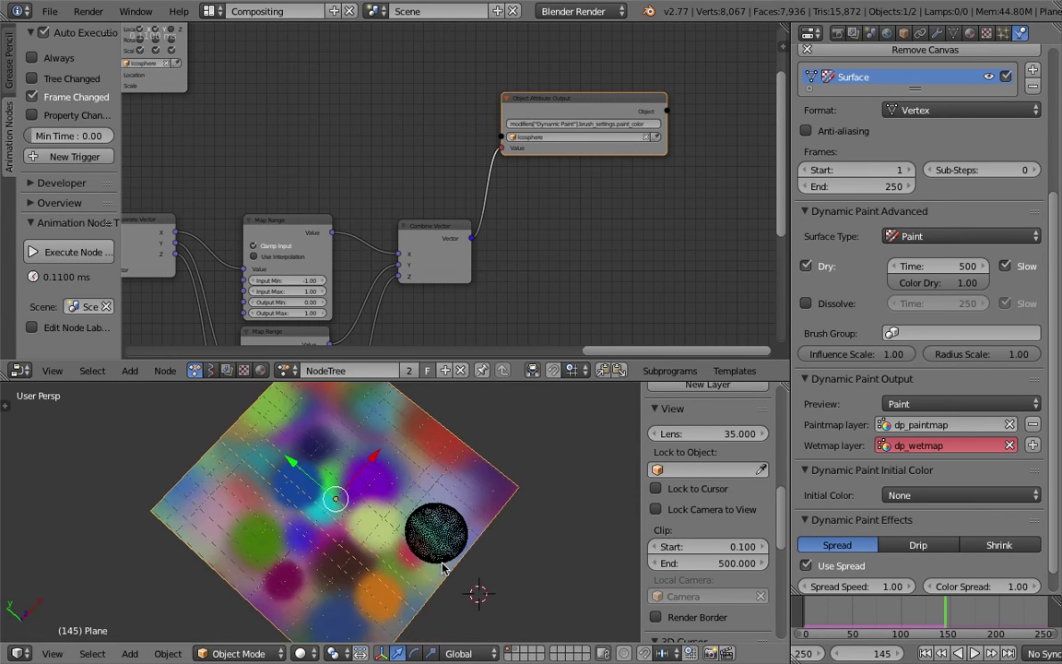
{"action": "scroll", "coordinate": [379, 521], "scroll_direction": "up", "scroll_amount": 3}
{"action": "scroll", "coordinate": [379, 521], "scroll_direction": "down", "scroll_amount": 3}
{"action": "middle_click_drag", "start_coordinate": [351, 536], "coordinate": [366, 503]}
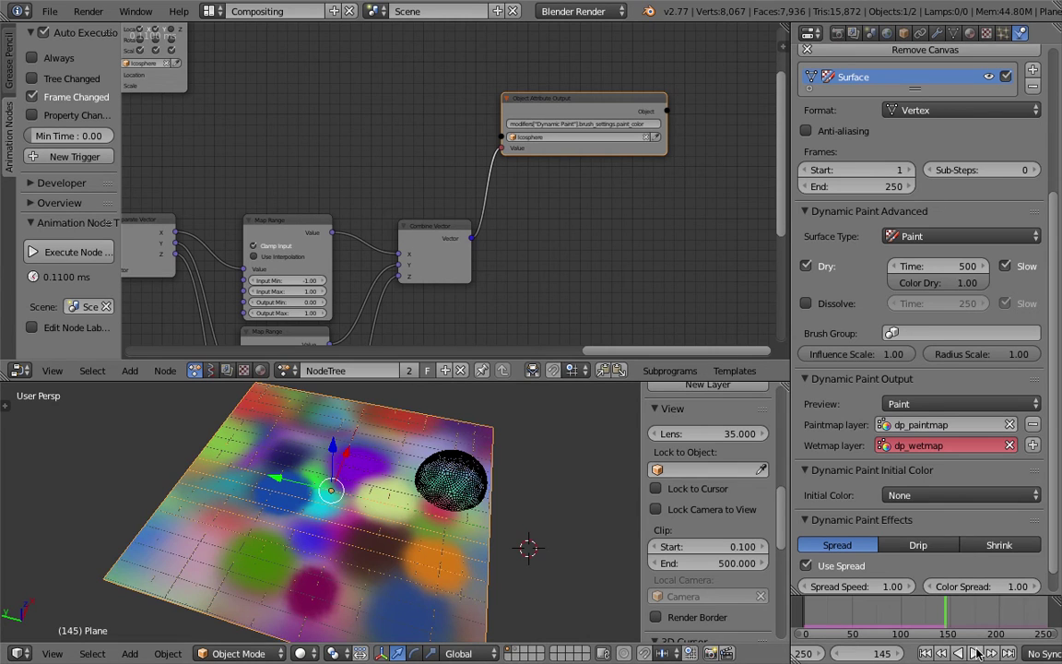
{"action": "left_click", "coordinate": [976, 653]}
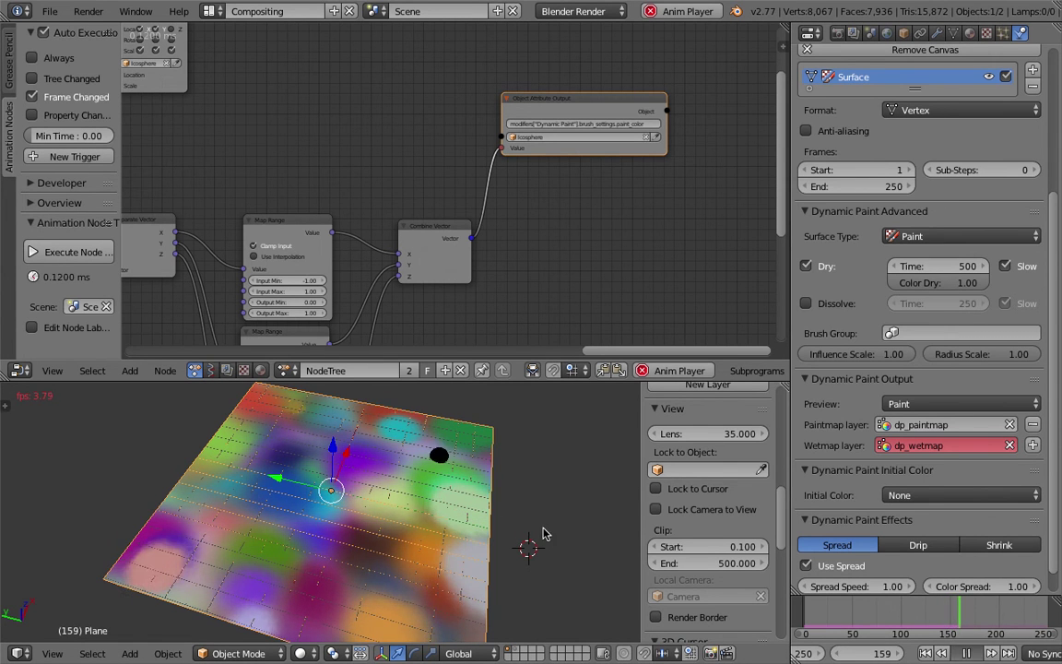
{"action": "left_click", "coordinate": [966, 653]}
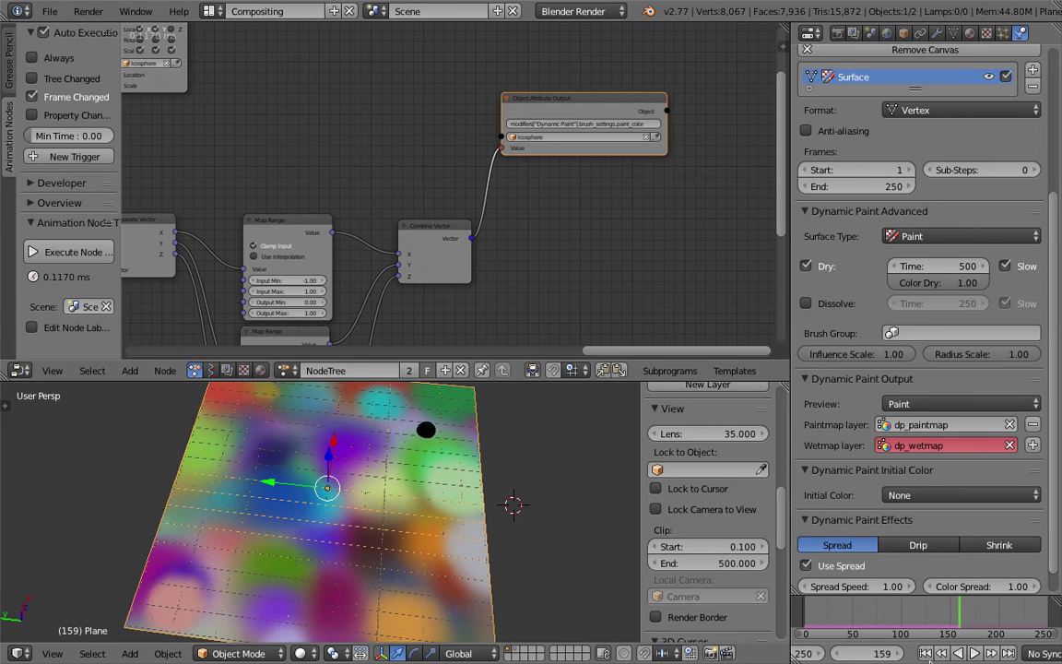
Play the animation briefly from frame 1, stop it, and save the file over the existing one
{"action": "left_click", "coordinate": [926, 653]}
{"action": "left_click", "coordinate": [976, 653]}
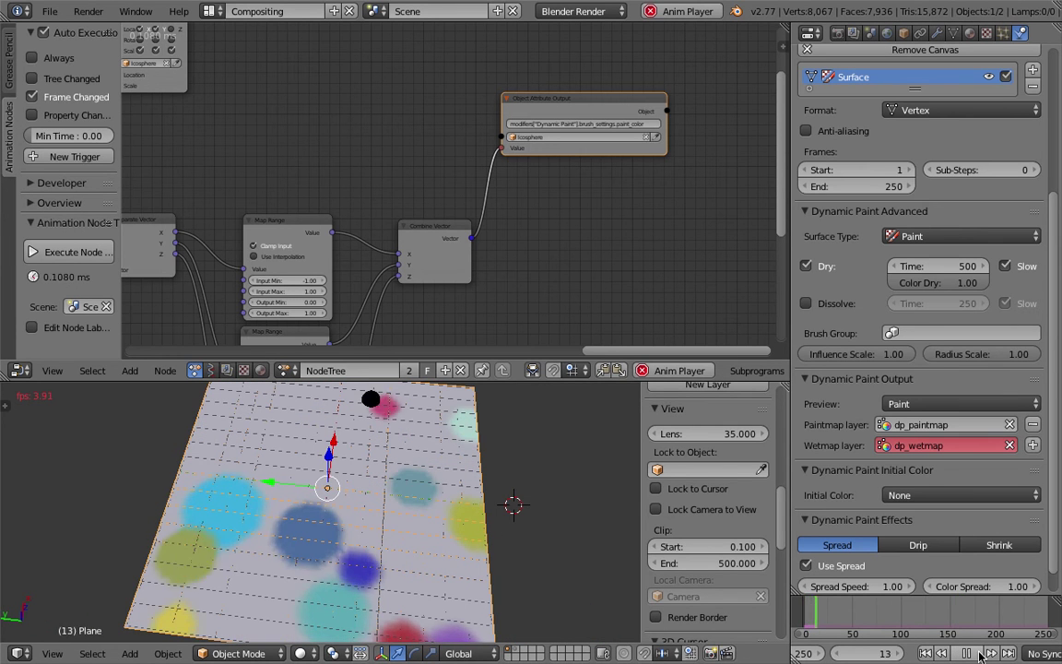
{"action": "left_click", "coordinate": [978, 654]}
{"action": "scroll", "coordinate": [366, 499], "scroll_direction": "down", "scroll_amount": 2}
{"action": "middle_click_drag", "start_coordinate": [430, 522], "coordinate": [369, 501]}
{"action": "key", "text": "ctrl+s"}
{"action": "key", "text": "Return"}
{"action": "scroll", "coordinate": [379, 516], "scroll_direction": "down", "scroll_amount": 3}
{"action": "key", "text": "shift+a"}
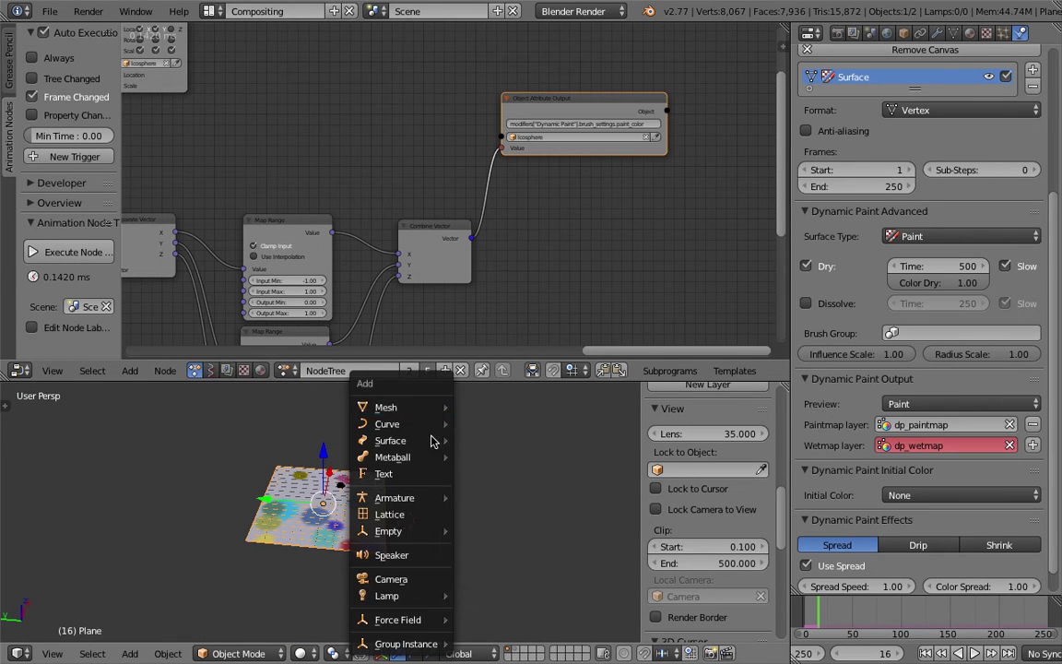
{"action": "mouse_move", "coordinate": [424, 411]}
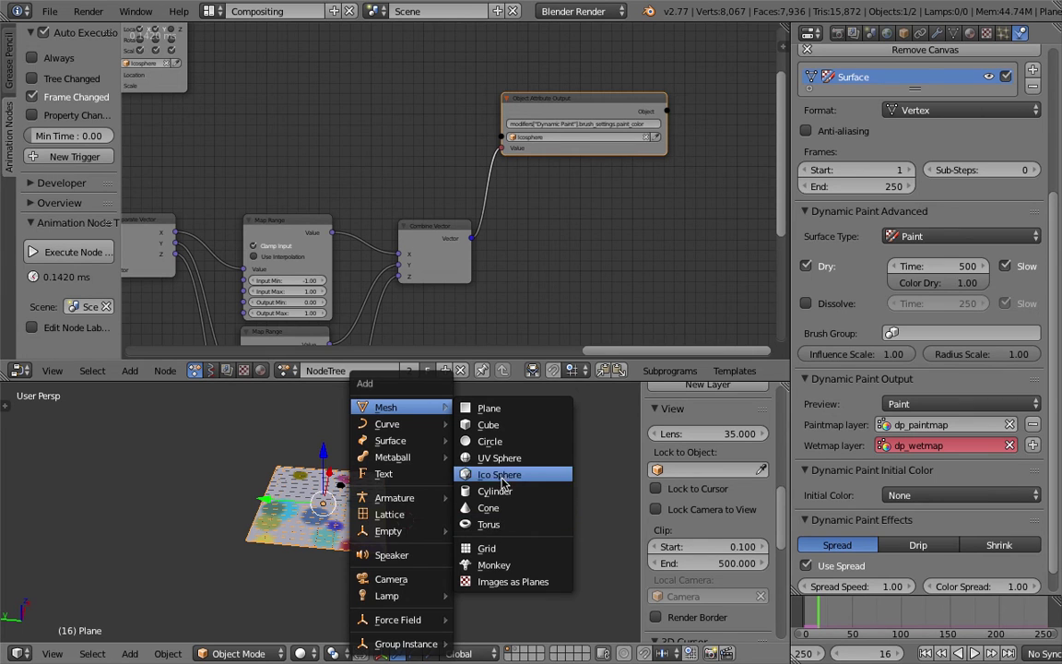
{"action": "key", "text": "Escape"}
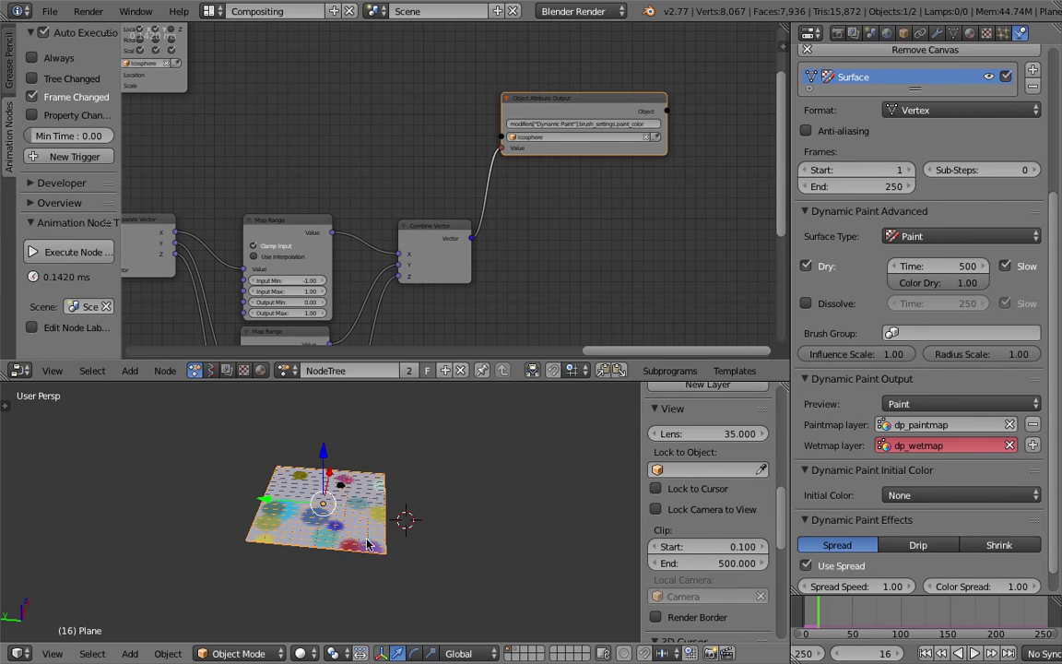
Play the animation from frame 1, examine the spreading colors on the plane from several angles, and stop playback
{"action": "scroll", "coordinate": [334, 519], "scroll_direction": "up", "scroll_amount": 4}
{"action": "mouse_move", "coordinate": [359, 490]}
{"action": "middle_mouse_down"}
{"action": "mouse_move", "coordinate": [335, 519]}
{"action": "mouse_move", "coordinate": [353, 510]}
{"action": "middle_mouse_up"}
{"action": "scroll", "coordinate": [353, 510], "scroll_direction": "up", "scroll_amount": 2}
{"action": "scroll", "coordinate": [406, 509], "scroll_direction": "down", "scroll_amount": 3}
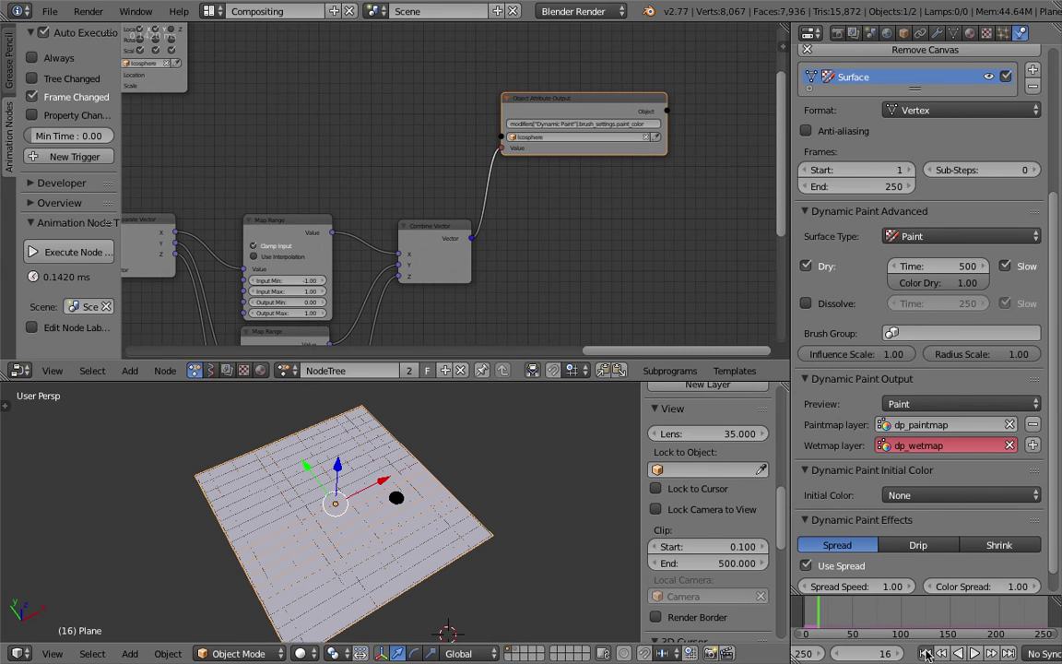
{"action": "left_click", "coordinate": [973, 654]}
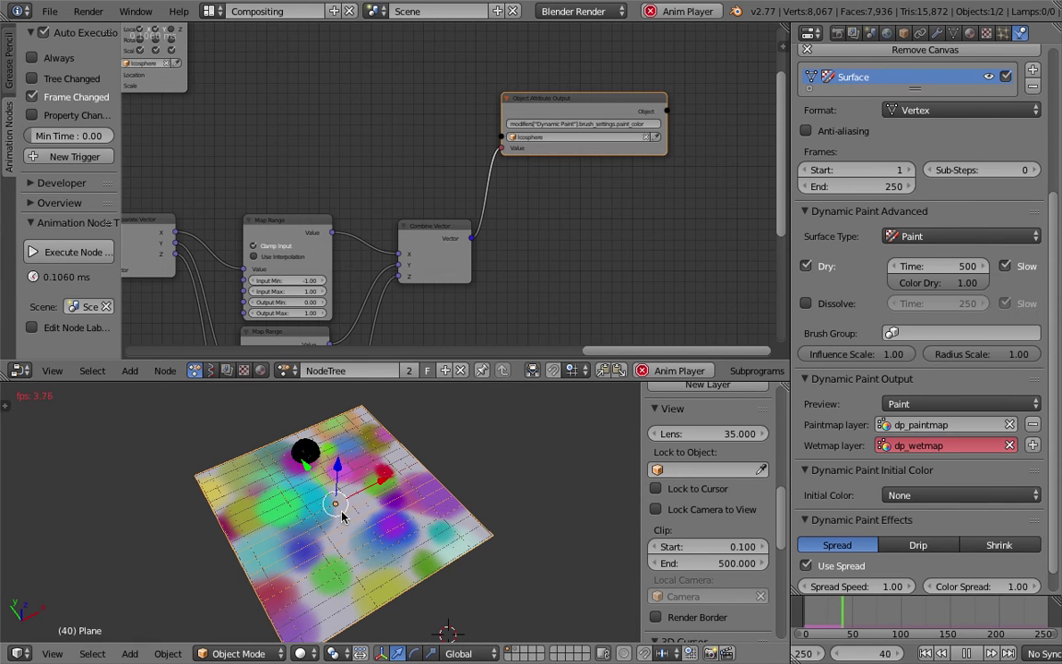
{"action": "middle_click_drag", "start_coordinate": [297, 510], "coordinate": [314, 514]}
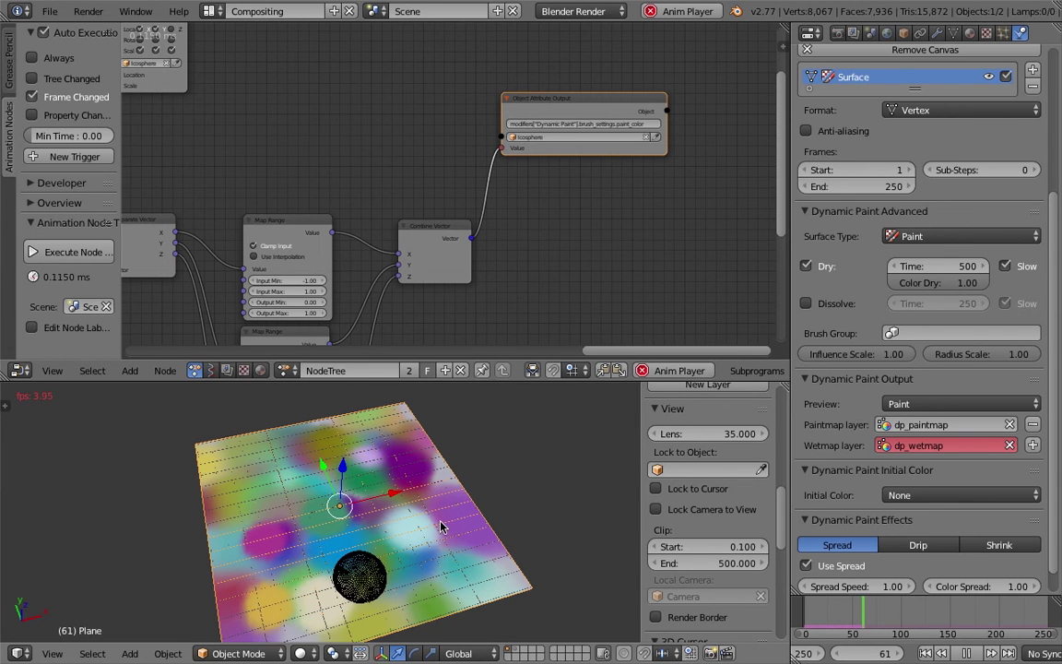
{"action": "middle_click_drag", "start_coordinate": [384, 544], "coordinate": [456, 546]}
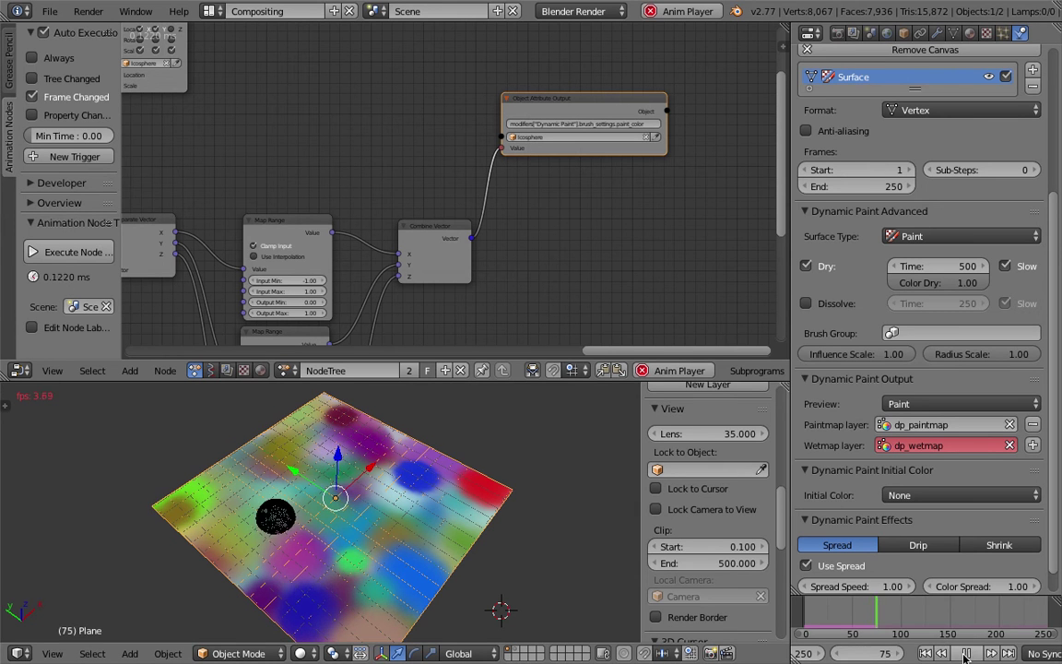
{"action": "left_click", "coordinate": [966, 657]}
{"action": "mouse_move", "coordinate": [535, 517]}
{"action": "middle_mouse_down"}
{"action": "mouse_move", "coordinate": [604, 506]}
{"action": "mouse_move", "coordinate": [506, 517]}
{"action": "mouse_move", "coordinate": [480, 486]}
{"action": "middle_mouse_up"}
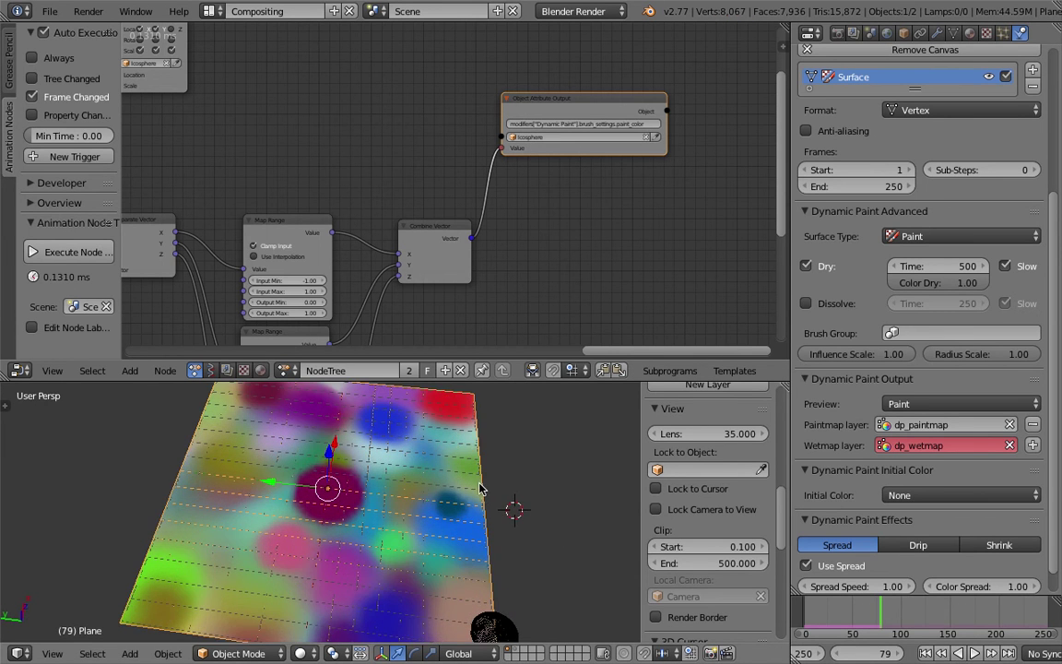
Save the scene as a new incremented version named AN_Stamping_Basic_006.blend
{"action": "key", "text": "ctrl+s"}
{"action": "scroll", "coordinate": [415, 484], "scroll_direction": "down", "scroll_amount": 3}
{"action": "key", "text": "ctrl+s"}
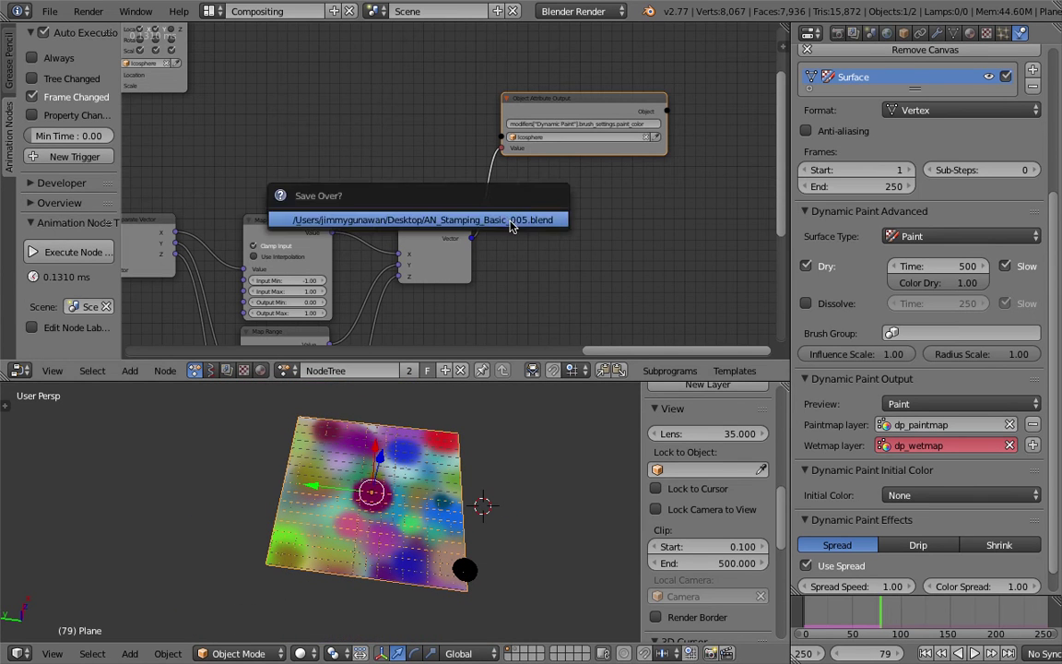
{"action": "left_click", "coordinate": [49, 11]}
{"action": "left_click", "coordinate": [61, 145]}
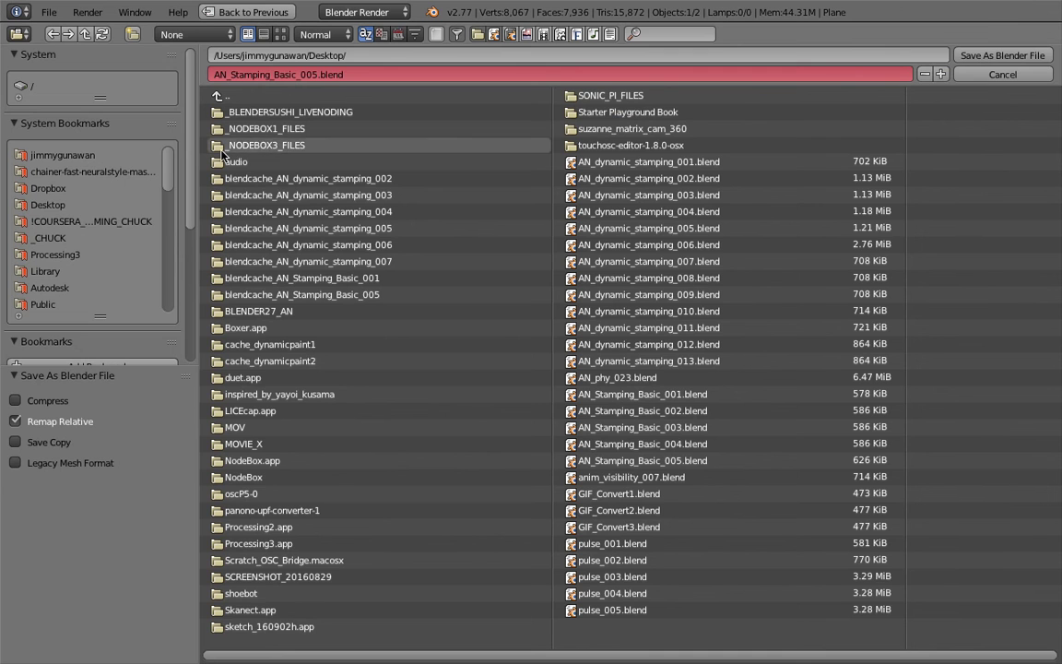
{"action": "key", "text": "KP_Add"}
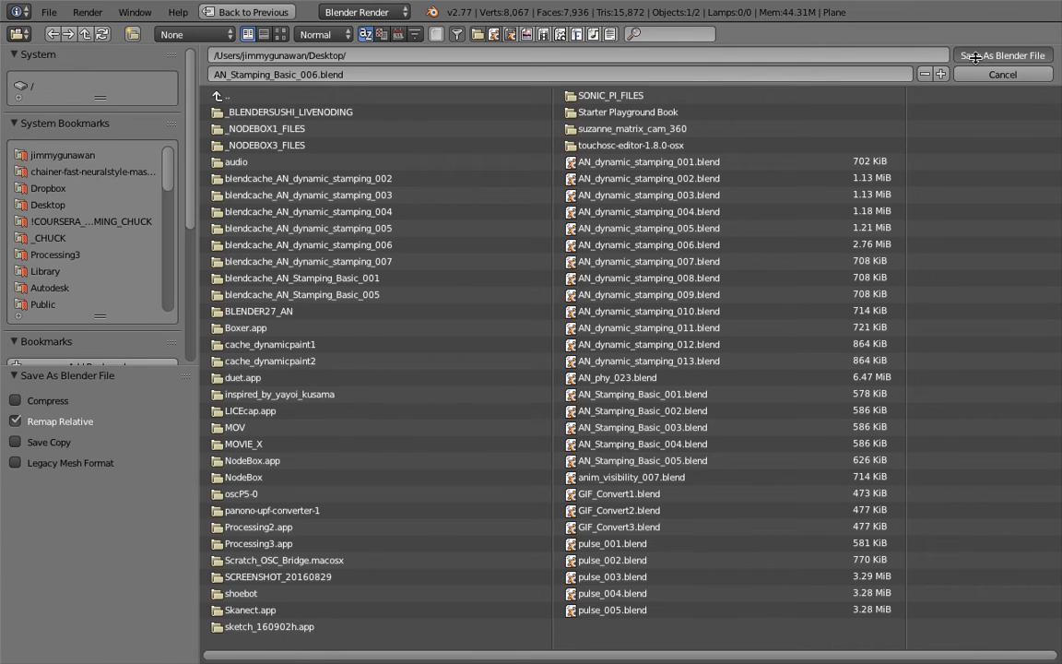
{"action": "left_click", "coordinate": [976, 57]}
Adjust the height of the node editor and delete the selected unneeded node from the node tree
{"action": "left_click_drag", "start_coordinate": [620, 380], "coordinate": [622, 401]}
{"action": "middle_click_drag", "start_coordinate": [318, 175], "coordinate": [650, 139]}
{"action": "scroll", "coordinate": [556, 159], "scroll_direction": "down", "scroll_amount": 3}
{"action": "middle_click_drag", "start_coordinate": [342, 153], "coordinate": [674, 234]}
{"action": "middle_click_drag", "start_coordinate": [129, 150], "coordinate": [539, 217]}
{"action": "left_click", "coordinate": [372, 154]}
{"action": "scroll", "coordinate": [384, 154], "scroll_direction": "up", "scroll_amount": 3}
{"action": "left_click_drag", "start_coordinate": [318, 122], "coordinate": [242, 114]}
{"action": "key", "text": "x"}
{"action": "scroll", "coordinate": [461, 164], "scroll_direction": "down", "scroll_amount": 4}
{"action": "middle_click_drag", "start_coordinate": [468, 166], "coordinate": [714, 106]}
{"action": "middle_click_drag", "start_coordinate": [461, 516], "coordinate": [404, 496]}
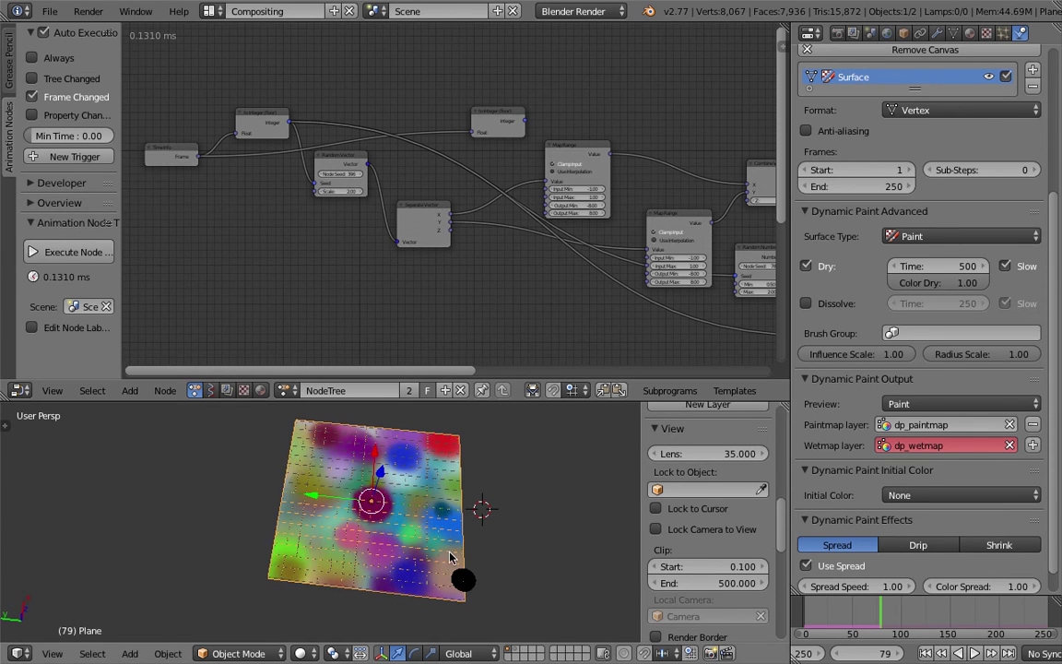
Save the file over the existing one, play the animation from frame 1 and stop it
{"action": "key", "text": "ctrl+s"}
{"action": "left_click", "coordinate": [420, 486]}
{"action": "key", "text": "shift+Left"}
{"action": "left_click", "coordinate": [975, 653]}
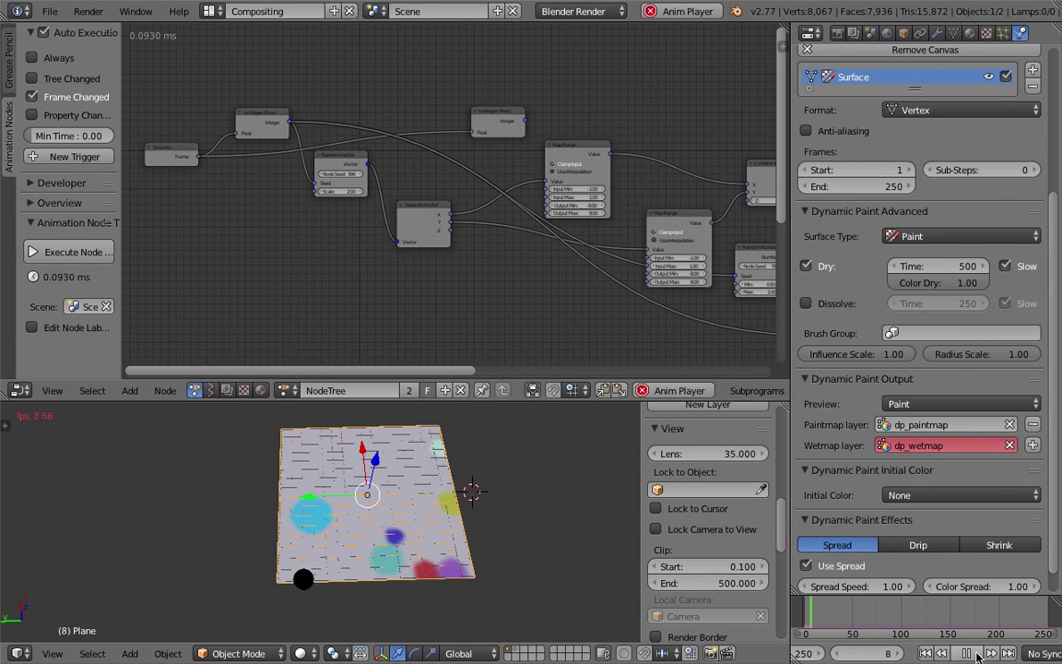
{"action": "key", "text": "alt+a"}
Hide the Animation Nodes side panel and widen the node editor for more working space
{"action": "middle_click_drag", "start_coordinate": [551, 218], "coordinate": [334, 207]}
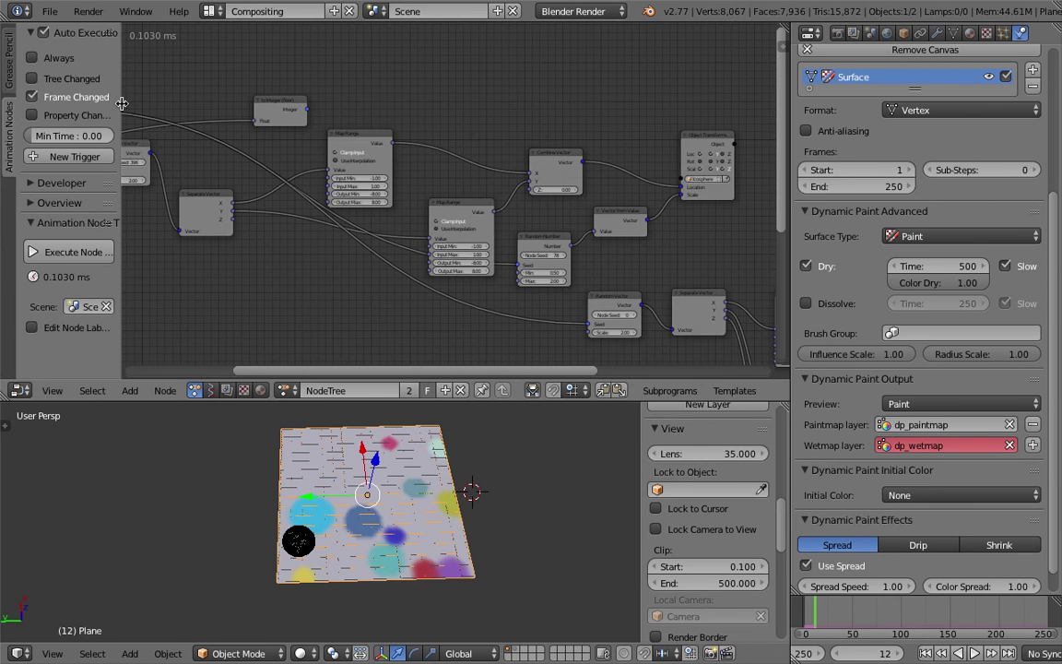
{"action": "left_click_drag", "start_coordinate": [122, 104], "coordinate": [3, 101]}
{"action": "middle_click_drag", "start_coordinate": [211, 110], "coordinate": [403, 131]}
{"action": "scroll", "coordinate": [590, 115], "scroll_direction": "up", "scroll_amount": 3}
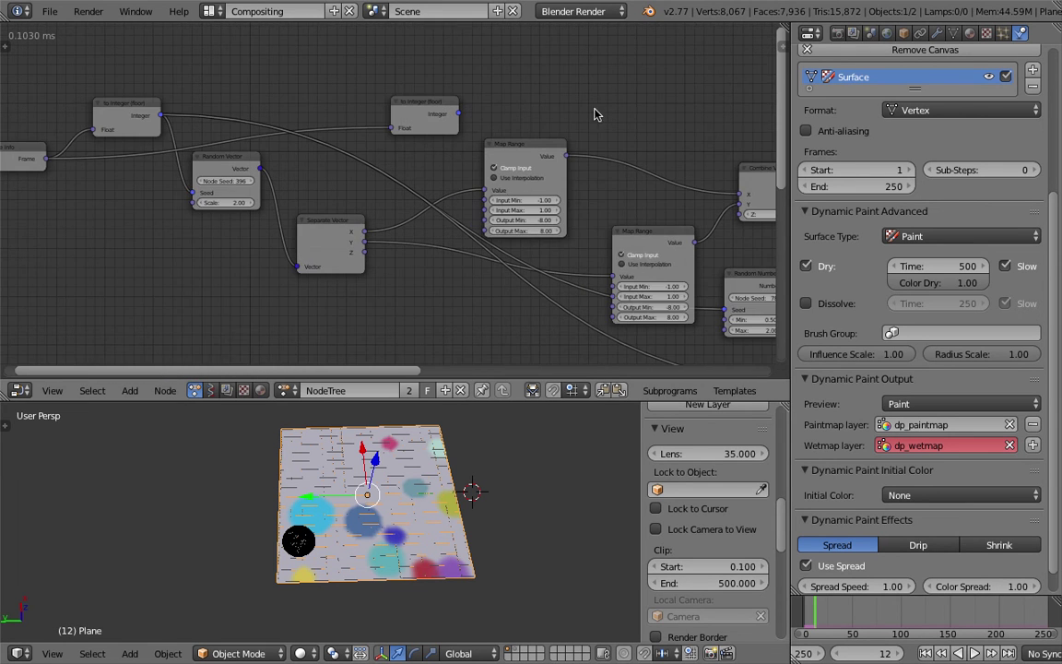
{"action": "left_click_drag", "start_coordinate": [789, 138], "coordinate": [888, 148]}
{"action": "middle_click_drag", "start_coordinate": [653, 154], "coordinate": [428, 107]}
{"action": "left_click_drag", "start_coordinate": [777, 108], "coordinate": [783, 115]}
Reposition the Combine Vector node that feeds the icosphere's location and save the file over the existing one
{"action": "left_click_drag", "start_coordinate": [590, 132], "coordinate": [607, 93]}
{"action": "middle_click_drag", "start_coordinate": [442, 179], "coordinate": [536, 184]}
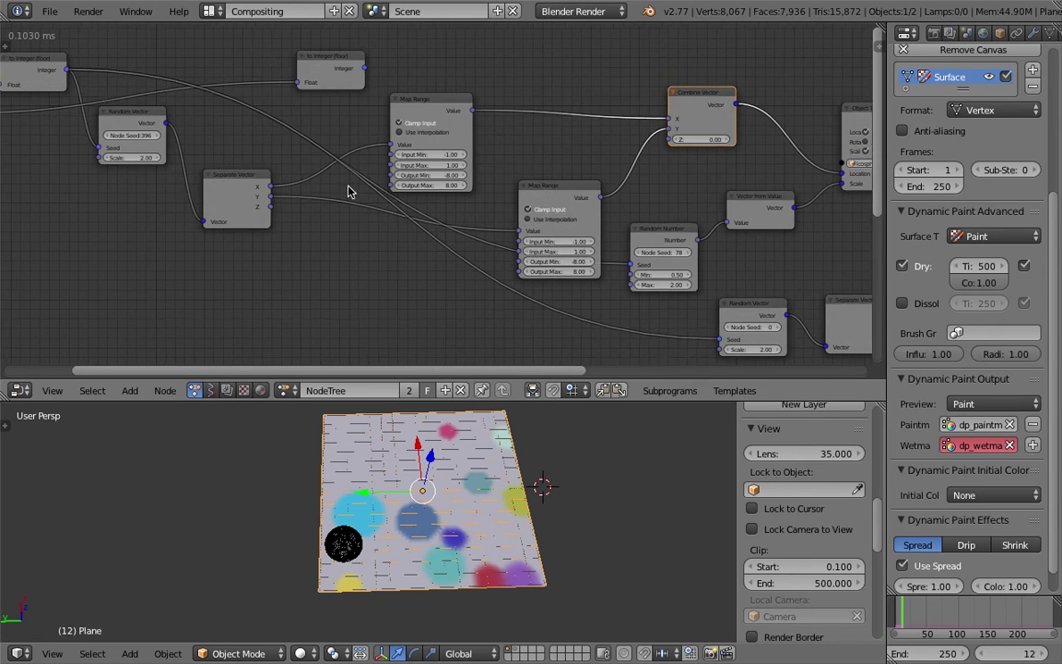
{"action": "middle_click_drag", "start_coordinate": [348, 187], "coordinate": [472, 197]}
{"action": "key", "text": "ctrl+s"}
{"action": "left_click", "coordinate": [470, 210]}
Add a Vector Wiggle node in the empty area above the Map Range nodes
{"action": "middle_click_drag", "start_coordinate": [490, 154], "coordinate": [511, 304]}
{"action": "key", "text": "shift+a"}
{"action": "left_click", "coordinate": [526, 118]}
{"action": "type", "text": "wiggl"}
{"action": "key", "text": "Down"}
{"action": "key", "text": "Down"}
{"action": "key", "text": "Up"}
{"action": "key", "text": "Up"}
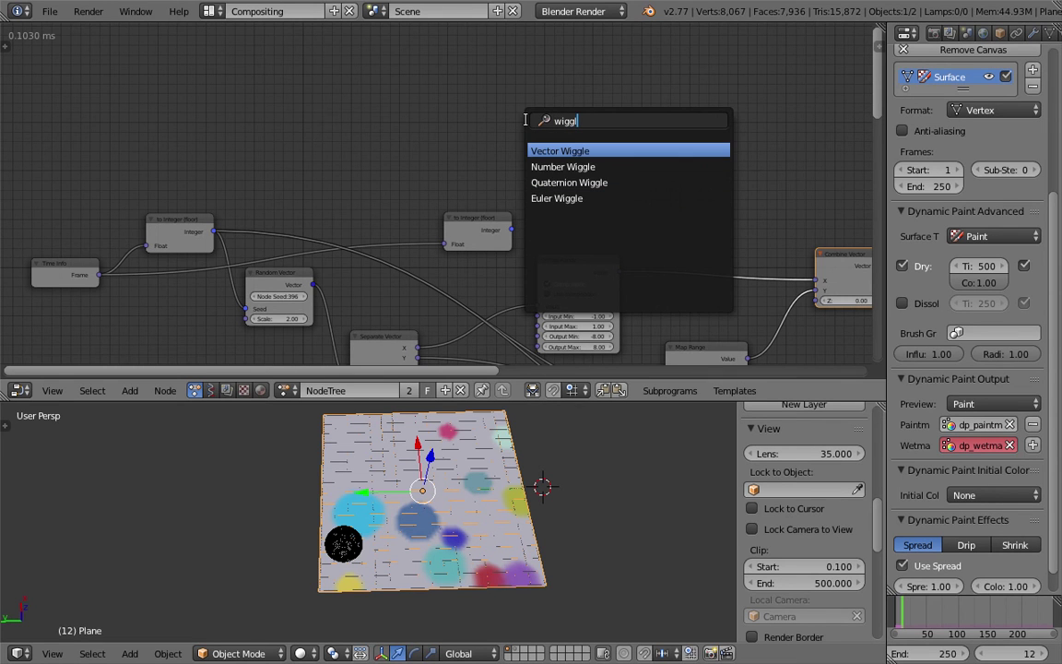
{"action": "key", "text": "Return"}
{"action": "left_click", "coordinate": [579, 92]}
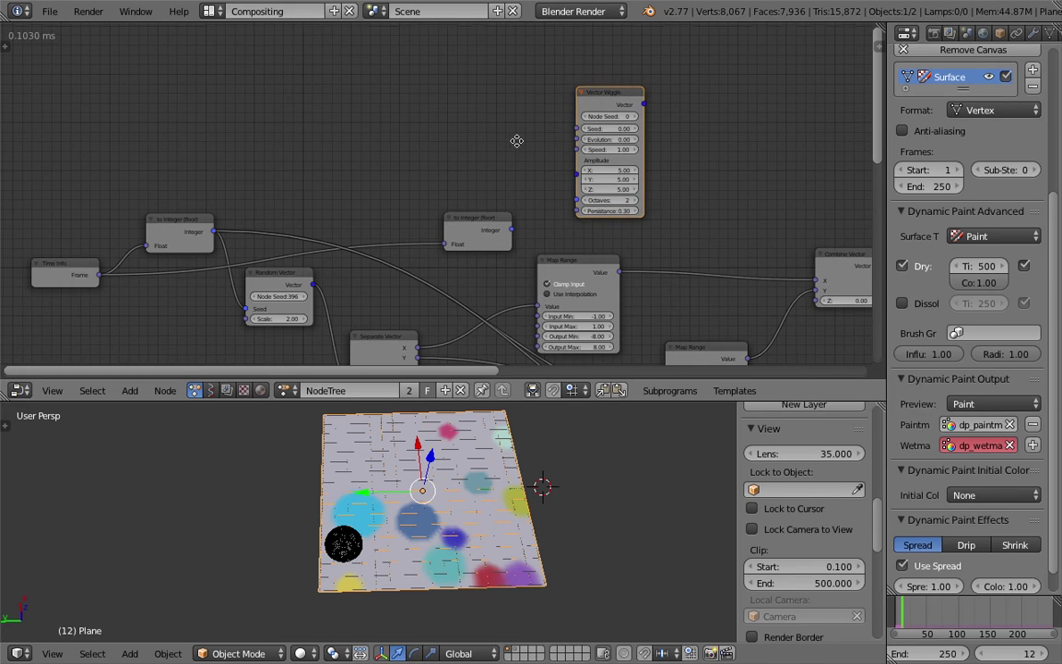
Delete the location's Random Vector, Separate Vector, Map Range and Combine Vector nodes plus the spare to Integer node, and lower the Vector Wiggle node
{"action": "middle_click_drag", "start_coordinate": [517, 141], "coordinate": [491, 114]}
{"action": "scroll", "coordinate": [369, 185], "scroll_direction": "down", "scroll_amount": 1}
{"action": "middle_click_drag", "start_coordinate": [398, 218], "coordinate": [390, 177]}
{"action": "left_click_drag", "start_coordinate": [522, 189], "coordinate": [536, 190]}
{"action": "middle_click_drag", "start_coordinate": [637, 203], "coordinate": [507, 167]}
{"action": "left_click_drag", "start_coordinate": [632, 153], "coordinate": [643, 146]}
{"action": "middle_click_drag", "start_coordinate": [259, 160], "coordinate": [343, 203]}
{"action": "left_click", "coordinate": [283, 182], "text": "shift"}
{"action": "key", "text": "x"}
{"action": "middle_click_drag", "start_coordinate": [456, 195], "coordinate": [444, 191]}
{"action": "left_click_drag", "start_coordinate": [405, 145], "coordinate": [379, 145]}
{"action": "key", "text": "x"}
{"action": "scroll", "coordinate": [377, 132], "scroll_direction": "down", "scroll_amount": 1}
{"action": "middle_click_drag", "start_coordinate": [494, 204], "coordinate": [426, 166]}
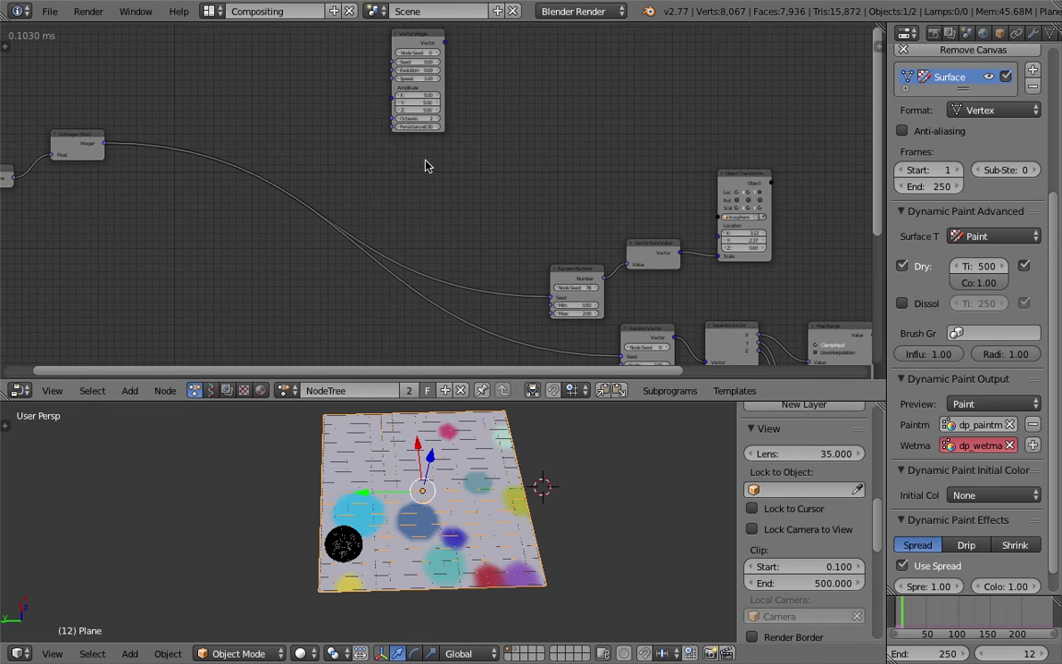
{"action": "left_click_drag", "start_coordinate": [418, 47], "coordinate": [424, 82]}
Play the animation from the start to check the icosphere's painting without a driven location, and stop it
{"action": "scroll", "coordinate": [939, 655], "scroll_direction": "up", "scroll_amount": 5}
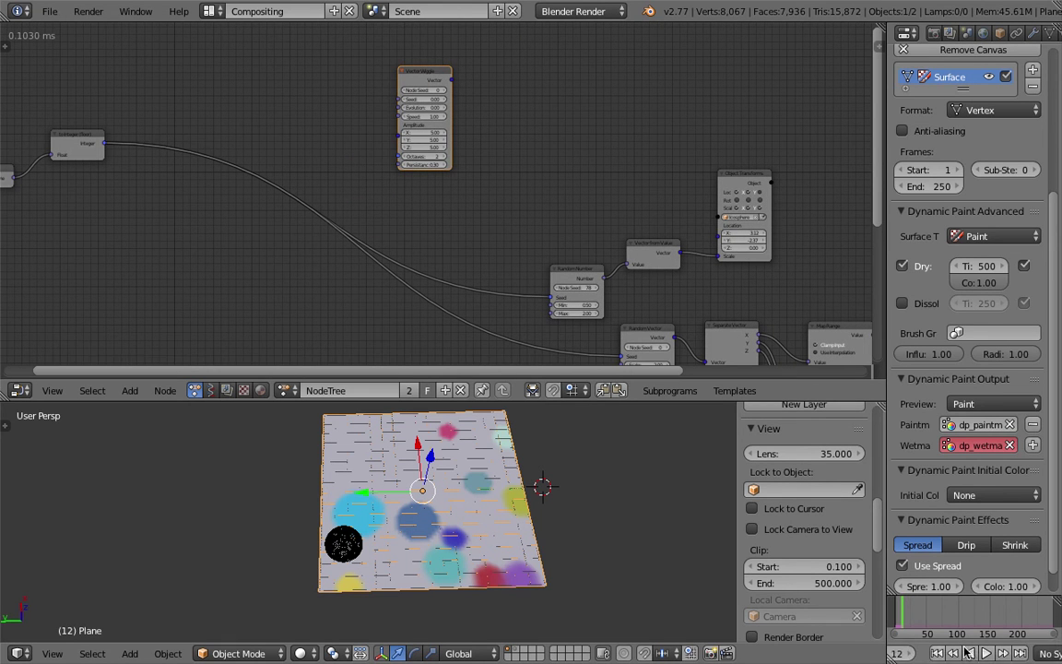
{"action": "left_click", "coordinate": [955, 654]}
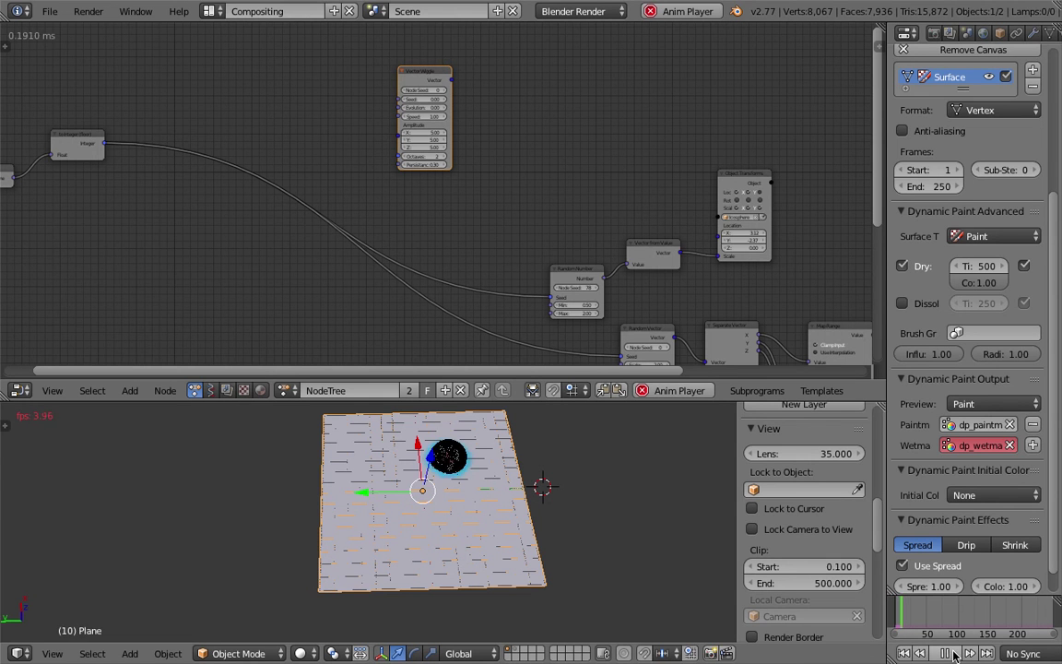
{"action": "left_click", "coordinate": [954, 654]}
Move the icosphere to layer 2 and replay the animation from the start to check the paint on the plane
{"action": "scroll", "coordinate": [491, 542], "scroll_direction": "up", "scroll_amount": 3}
{"action": "mouse_move", "coordinate": [495, 484]}
{"action": "middle_mouse_down", "text": "shift"}
{"action": "mouse_move", "coordinate": [492, 543]}
{"action": "mouse_move", "coordinate": [518, 573]}
{"action": "middle_mouse_up", "text": "shift"}
{"action": "scroll", "coordinate": [505, 543], "scroll_direction": "down", "scroll_amount": 1}
{"action": "right_click", "coordinate": [478, 515]}
{"action": "middle_click_drag", "start_coordinate": [499, 509], "coordinate": [512, 478], "text": "shift"}
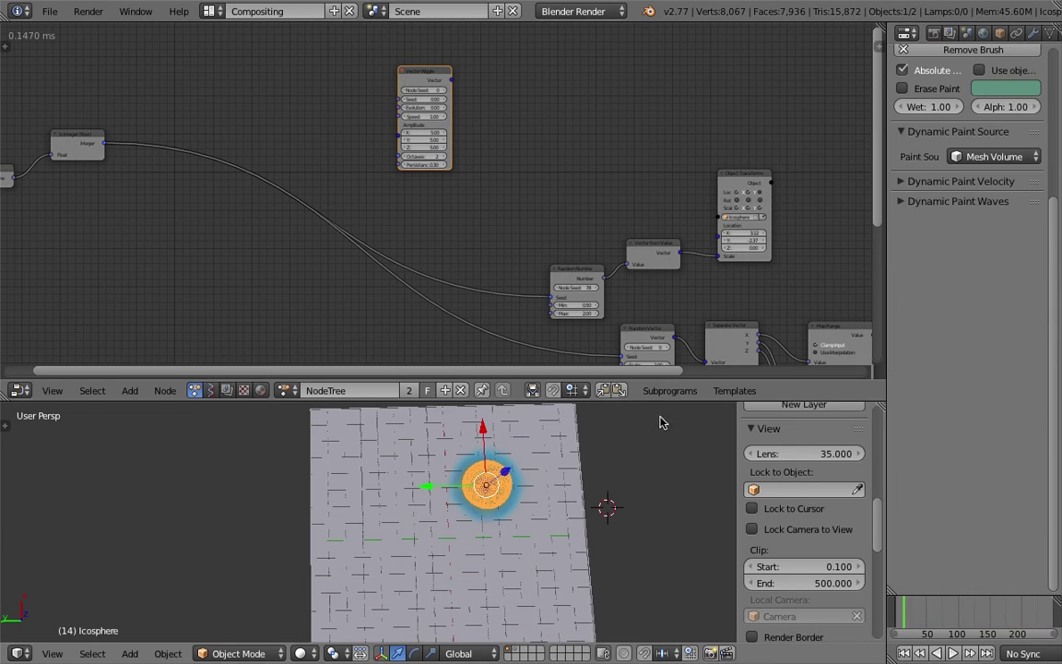
{"action": "key", "text": "m"}
{"action": "key", "text": "2"}
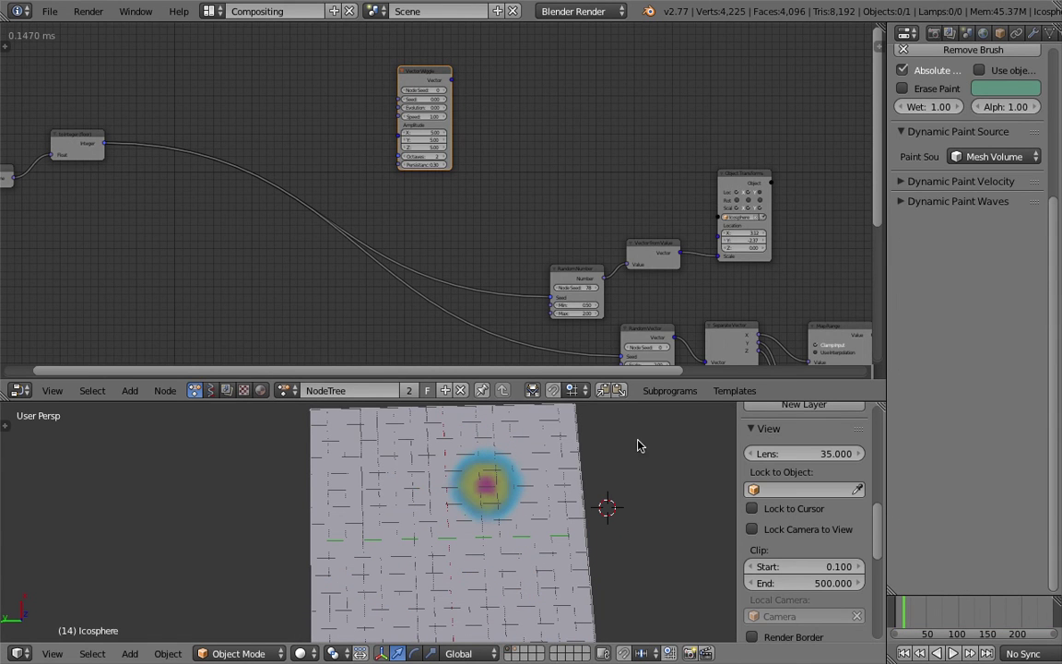
{"action": "left_click", "coordinate": [952, 654]}
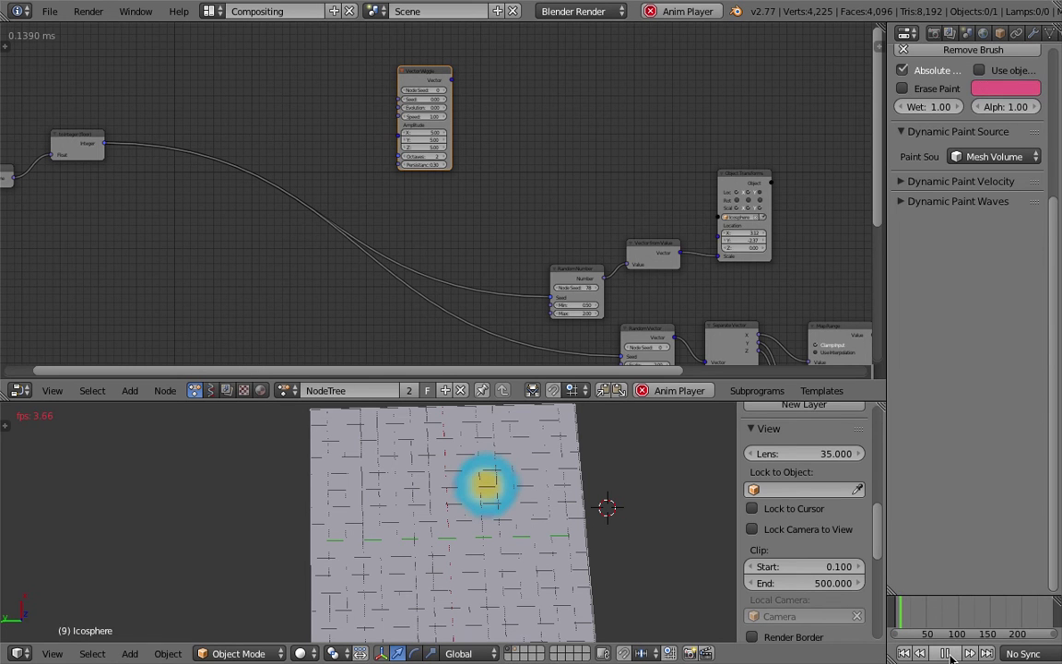
{"action": "left_click", "coordinate": [950, 657]}
Examine the single paint spot on the plane and the settings of the Vector Wiggle node
{"action": "middle_click_drag", "start_coordinate": [554, 531], "coordinate": [496, 497]}
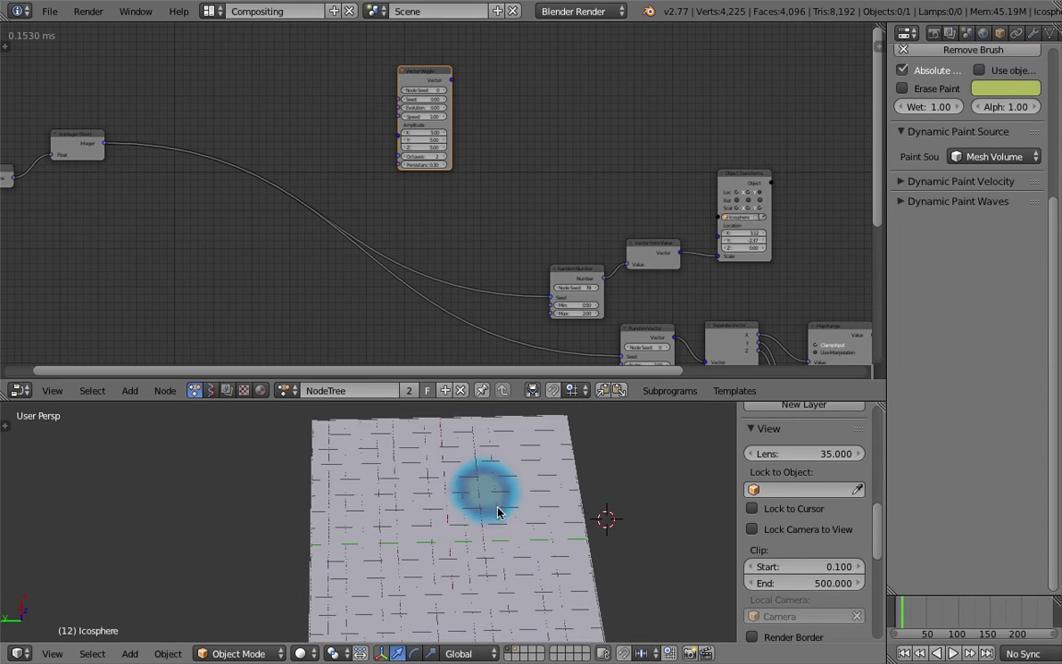
{"action": "scroll", "coordinate": [492, 499], "scroll_direction": "down", "scroll_amount": 2}
{"action": "middle_click_drag", "start_coordinate": [415, 249], "coordinate": [428, 301]}
{"action": "scroll", "coordinate": [456, 268], "scroll_direction": "up", "scroll_amount": 3}
{"action": "scroll", "coordinate": [455, 273], "scroll_direction": "up", "scroll_amount": 1}
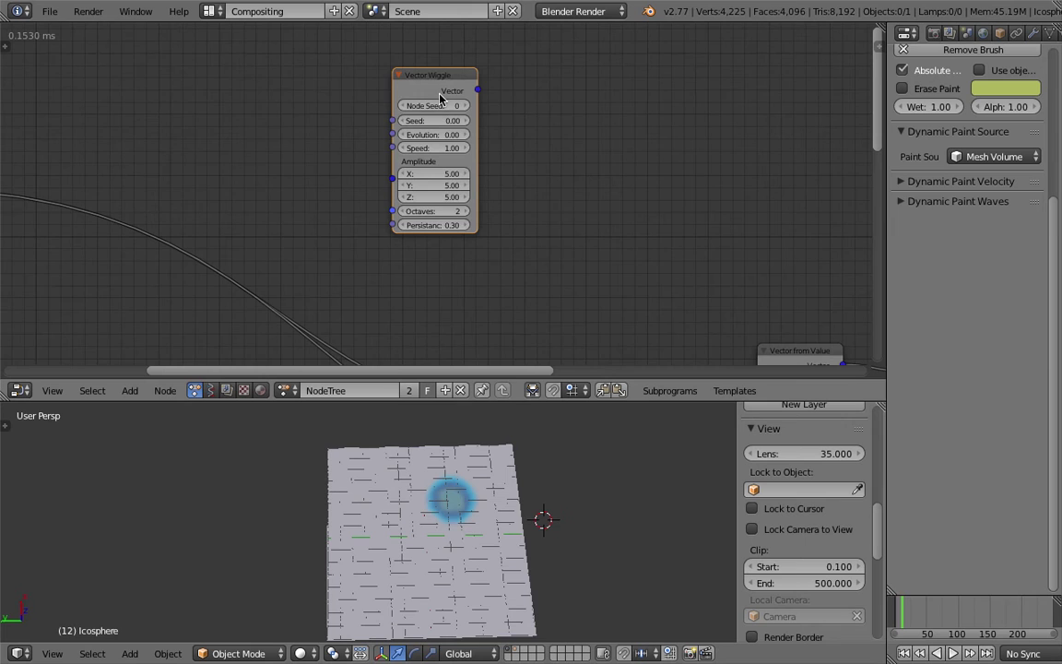
{"action": "scroll", "coordinate": [505, 212], "scroll_direction": "down", "scroll_amount": 1}
{"action": "middle_click_drag", "start_coordinate": [367, 550], "coordinate": [547, 502]}
{"action": "scroll", "coordinate": [468, 505], "scroll_direction": "up", "scroll_amount": 3}
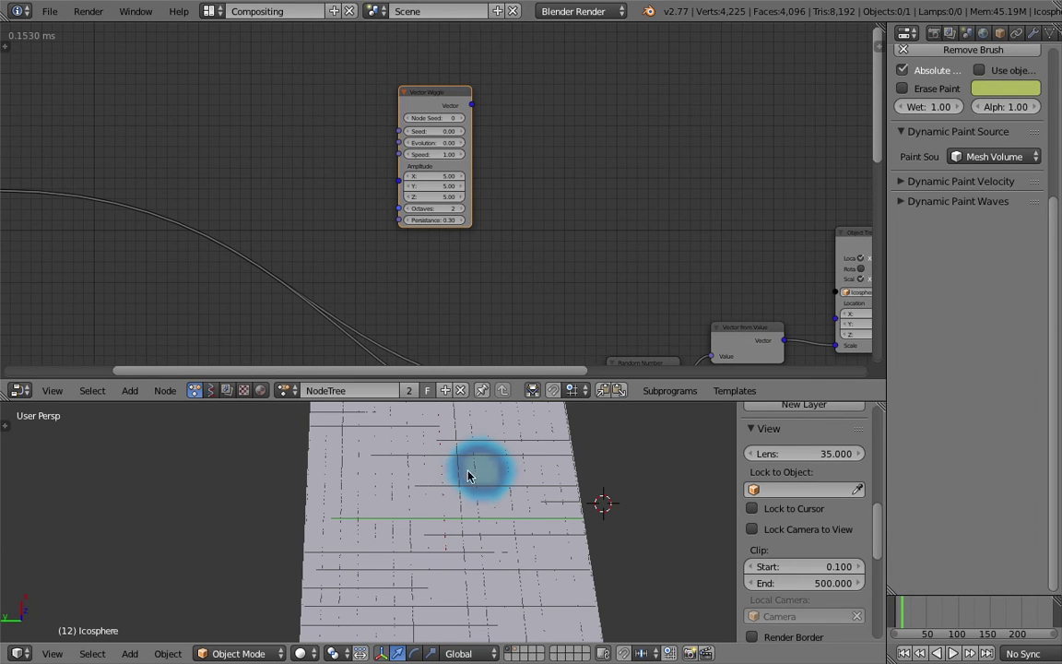
Turn the 3D view to an angled overview of the plane and save the file over the existing one
{"action": "middle_click_drag", "start_coordinate": [377, 503], "coordinate": [505, 524]}
{"action": "key", "text": "ctrl+s"}
{"action": "left_click", "coordinate": [507, 524]}
{"action": "scroll", "coordinate": [506, 524], "scroll_direction": "down", "scroll_amount": 1}
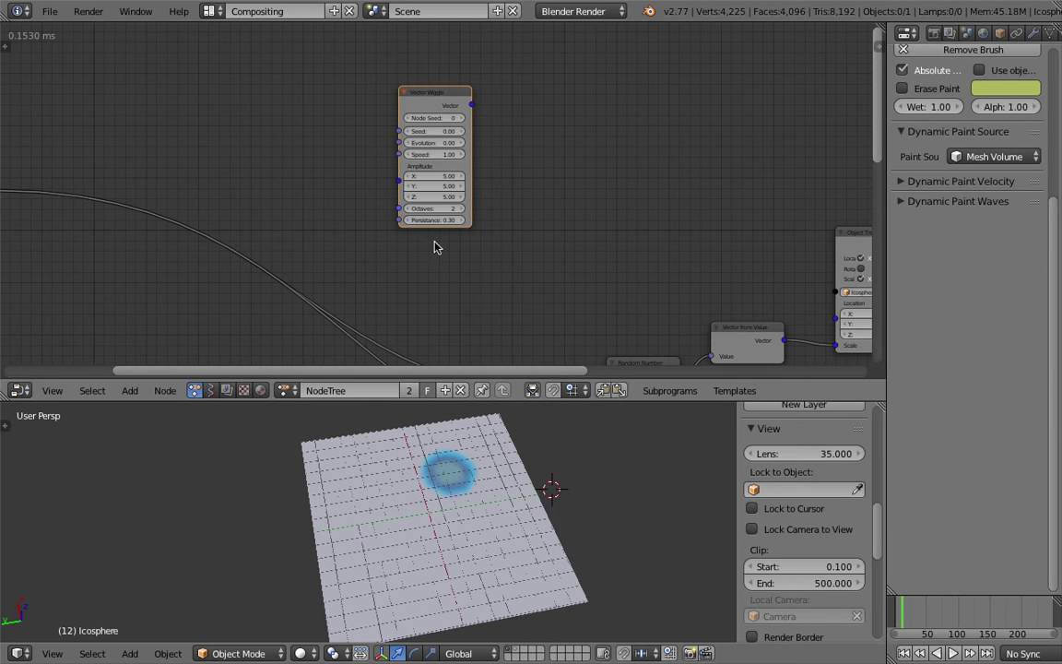
Rearrange the Vector Wiggle, To Integer and Time Info nodes, spacing them out ahead of the Random Number node
{"action": "middle_click_drag", "start_coordinate": [383, 198], "coordinate": [487, 190]}
{"action": "scroll", "coordinate": [443, 180], "scroll_direction": "down", "scroll_amount": 1}
{"action": "left_click_drag", "start_coordinate": [525, 99], "coordinate": [476, 130]}
{"action": "middle_click_drag", "start_coordinate": [305, 173], "coordinate": [403, 149]}
{"action": "left_click_drag", "start_coordinate": [199, 158], "coordinate": [215, 226]}
{"action": "left_click_drag", "start_coordinate": [65, 192], "coordinate": [98, 216]}
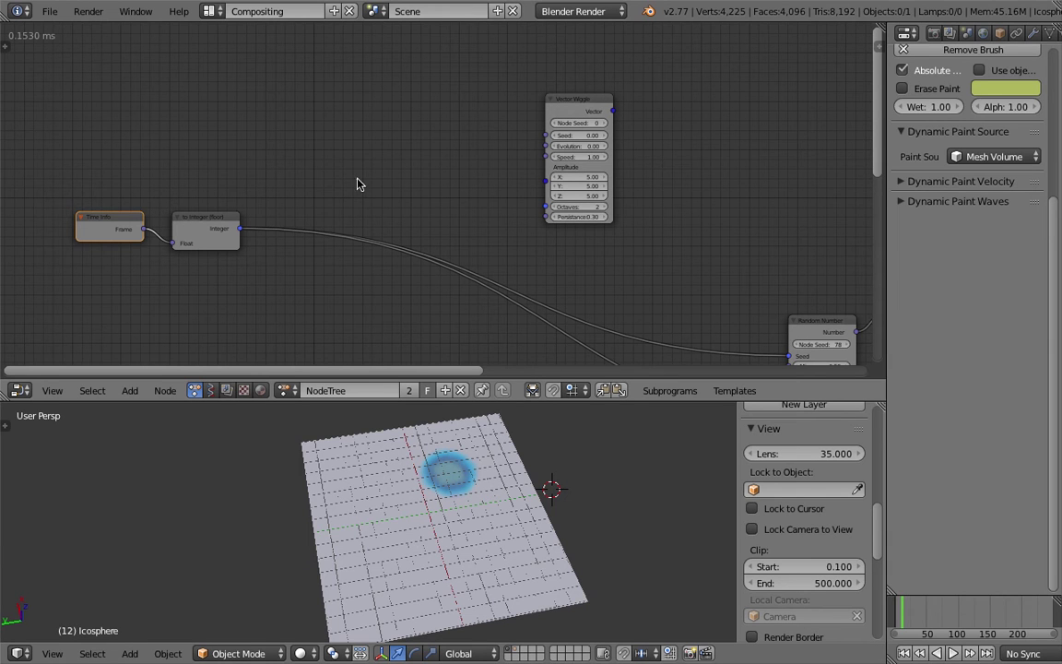
Widen the Properties editor and slightly enlarge the node editor around the Vector Wiggle node
{"action": "mouse_move", "coordinate": [484, 442]}
{"action": "middle_mouse_down"}
{"action": "mouse_move", "coordinate": [503, 506]}
{"action": "mouse_move", "coordinate": [496, 483]}
{"action": "middle_mouse_up"}
{"action": "middle_click_drag", "start_coordinate": [551, 513], "coordinate": [476, 461]}
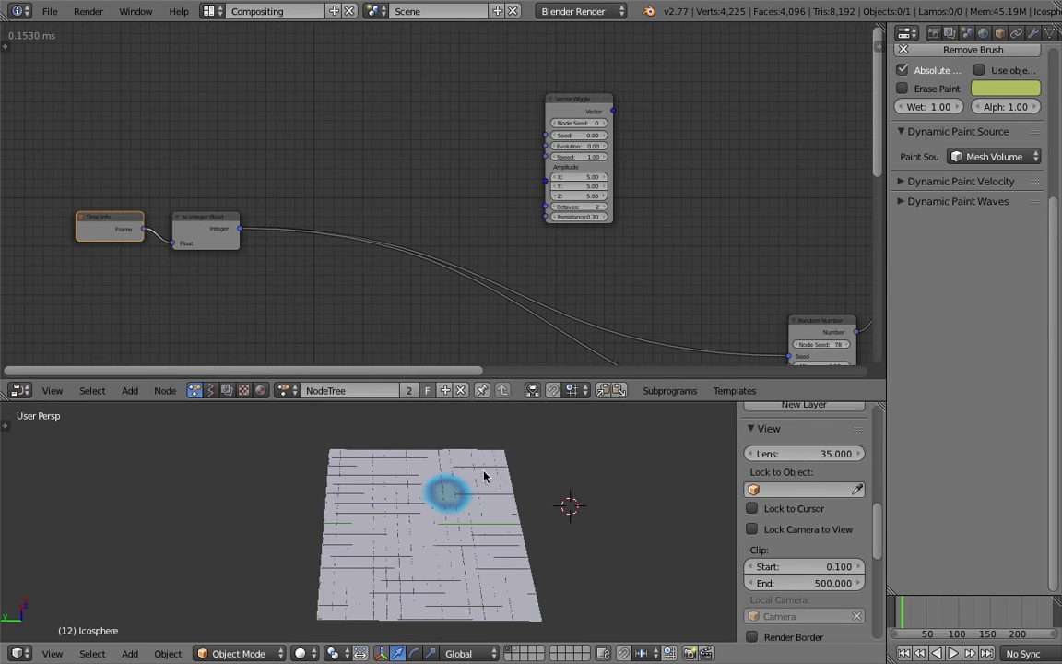
{"action": "mouse_move", "coordinate": [515, 498]}
{"action": "middle_mouse_down"}
{"action": "mouse_move", "coordinate": [495, 472]}
{"action": "mouse_move", "coordinate": [512, 485]}
{"action": "mouse_move", "coordinate": [507, 436]}
{"action": "middle_mouse_up"}
{"action": "middle_click_drag", "start_coordinate": [608, 189], "coordinate": [506, 185]}
{"action": "scroll", "coordinate": [516, 188], "scroll_direction": "down", "scroll_amount": 2}
{"action": "left_click_drag", "start_coordinate": [886, 214], "coordinate": [803, 220]}
{"action": "scroll", "coordinate": [512, 201], "scroll_direction": "up", "scroll_amount": 3}
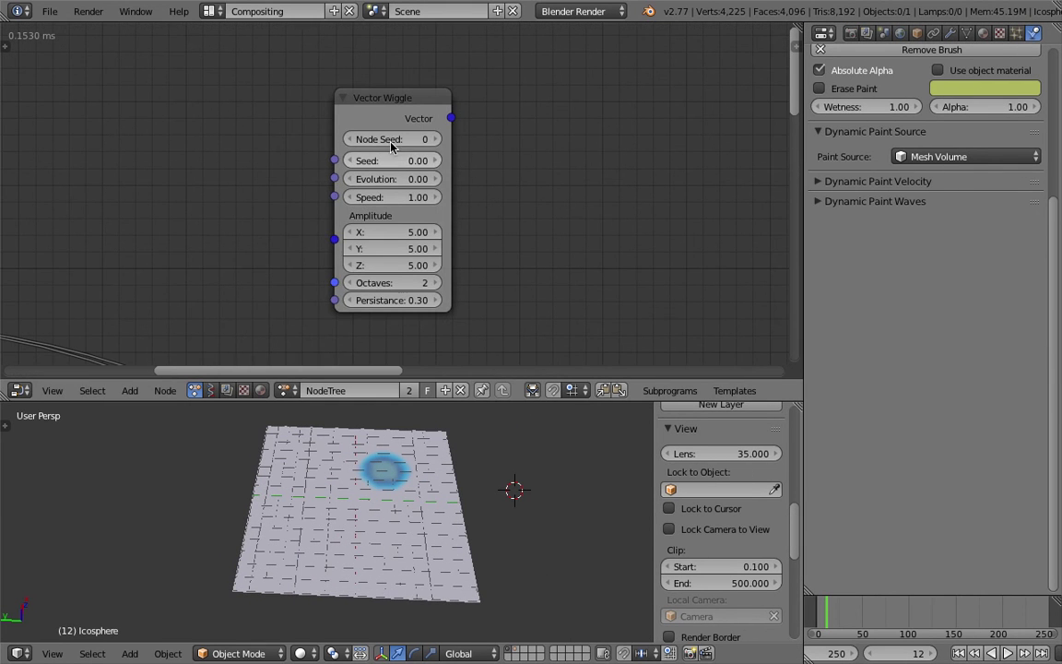
{"action": "middle_click_drag", "start_coordinate": [415, 481], "coordinate": [379, 465]}
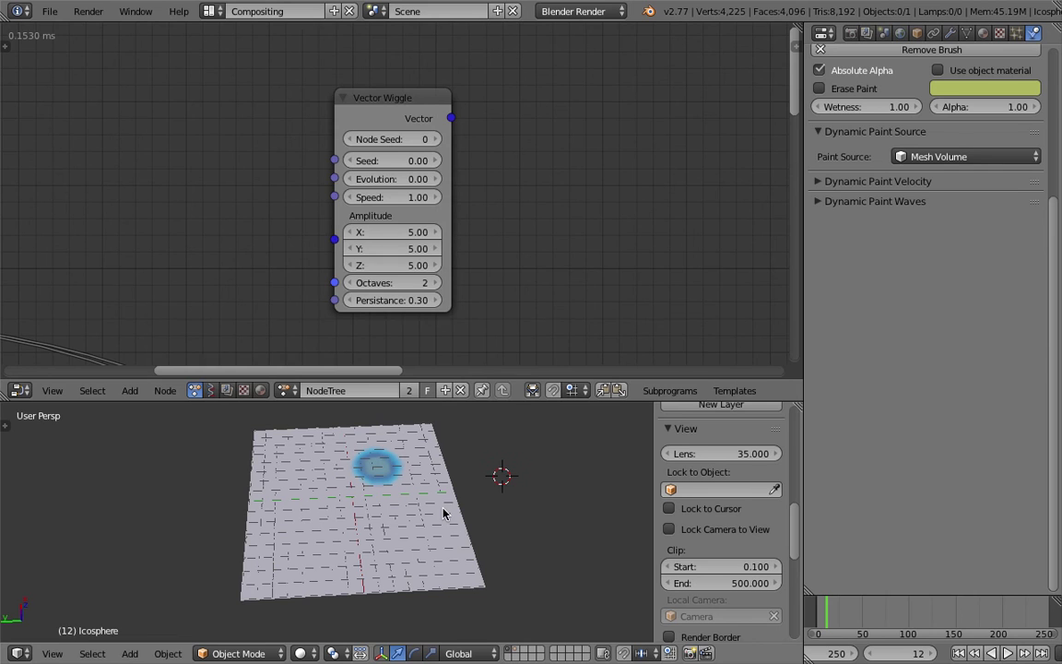
{"action": "scroll", "coordinate": [516, 354], "scroll_direction": "down", "scroll_amount": 2}
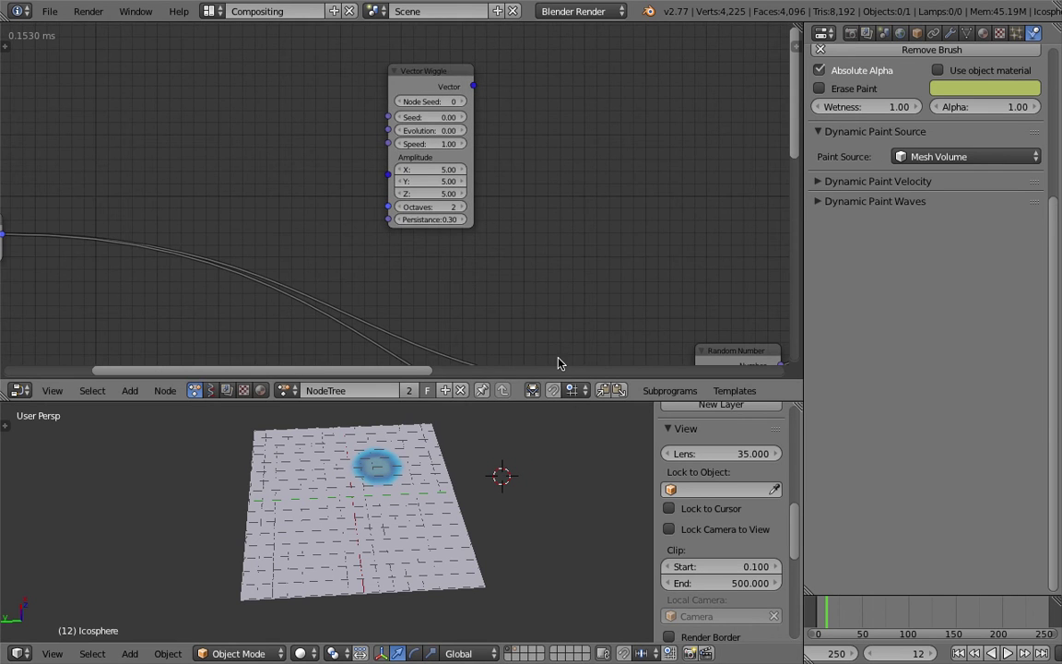
{"action": "left_click_drag", "start_coordinate": [567, 402], "coordinate": [567, 416]}
Sketch a looping wiggle path beside the plane with Grease Pencil and delete its layer
{"action": "mouse_move", "coordinate": [521, 432]}
{"action": "middle_mouse_down"}
{"action": "mouse_move", "coordinate": [410, 505]}
{"action": "mouse_move", "coordinate": [517, 501]}
{"action": "mouse_move", "coordinate": [418, 512]}
{"action": "middle_mouse_up"}
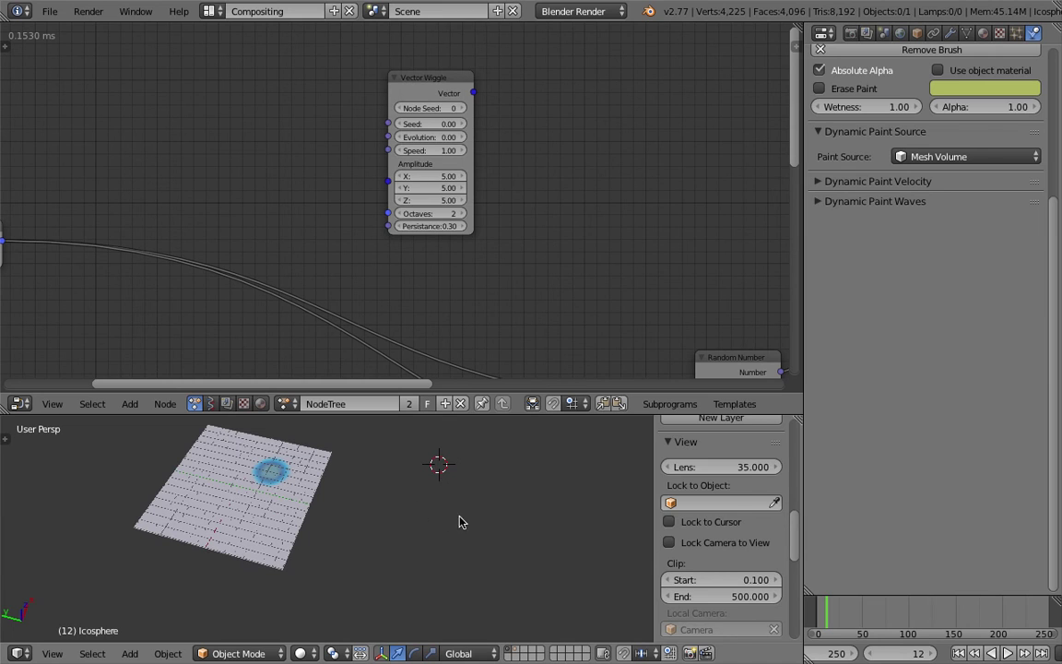
{"action": "left_click_drag", "start_coordinate": [468, 517], "coordinate": [514, 483]}
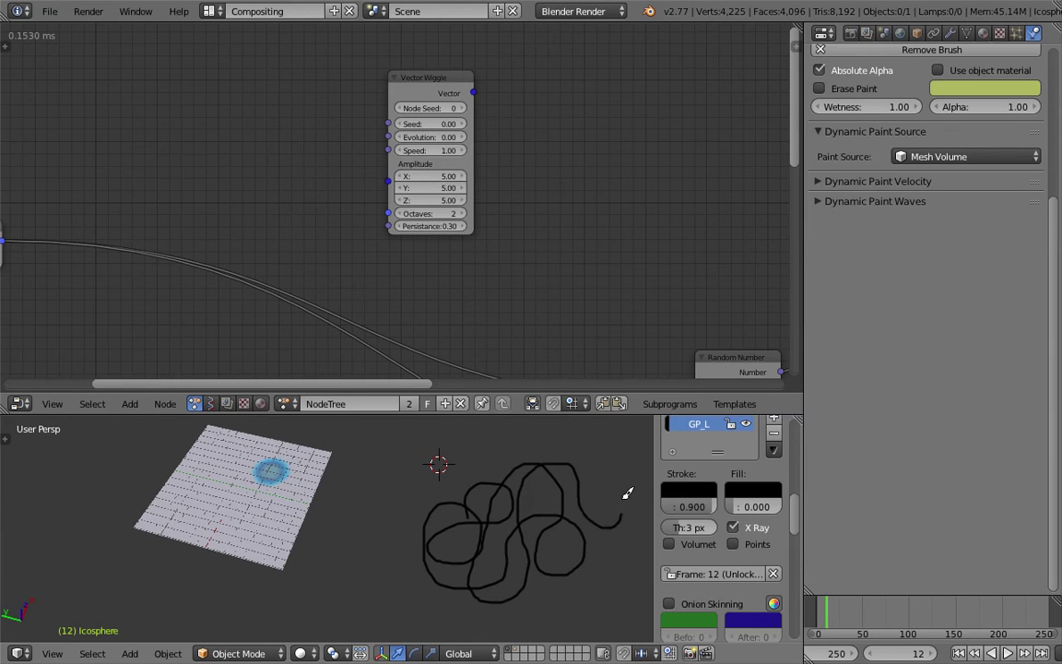
{"action": "left_click_drag", "start_coordinate": [477, 557], "coordinate": [532, 551]}
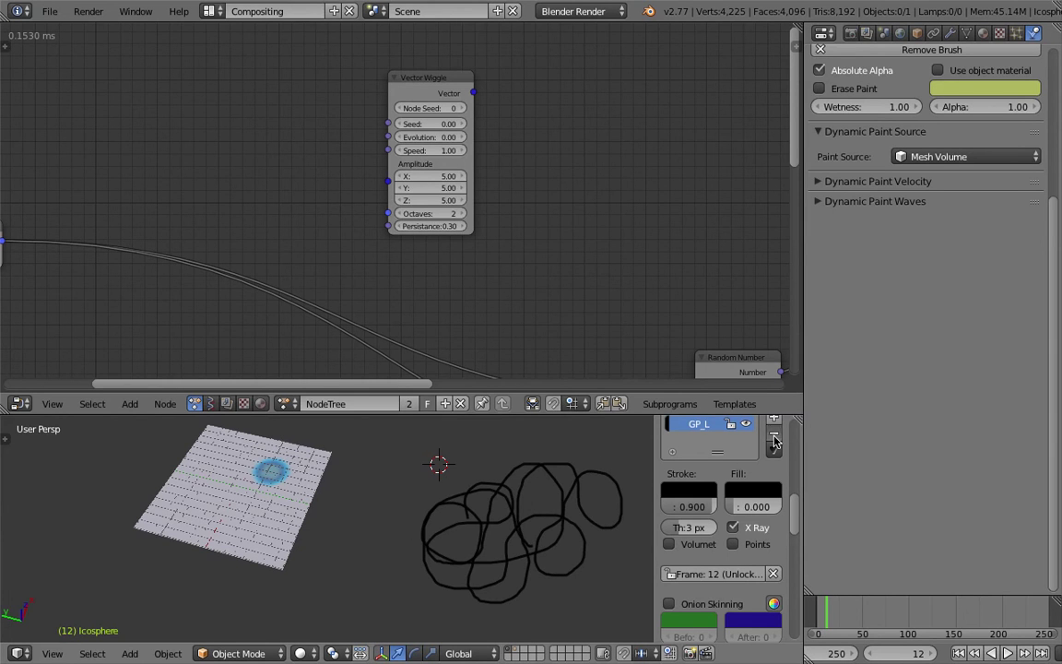
{"action": "left_click", "coordinate": [774, 443]}
Connect the Time Info node's Frame output to the Evolution input of the Vector Wiggle node
{"action": "scroll", "coordinate": [406, 194], "scroll_direction": "down", "scroll_amount": 5}
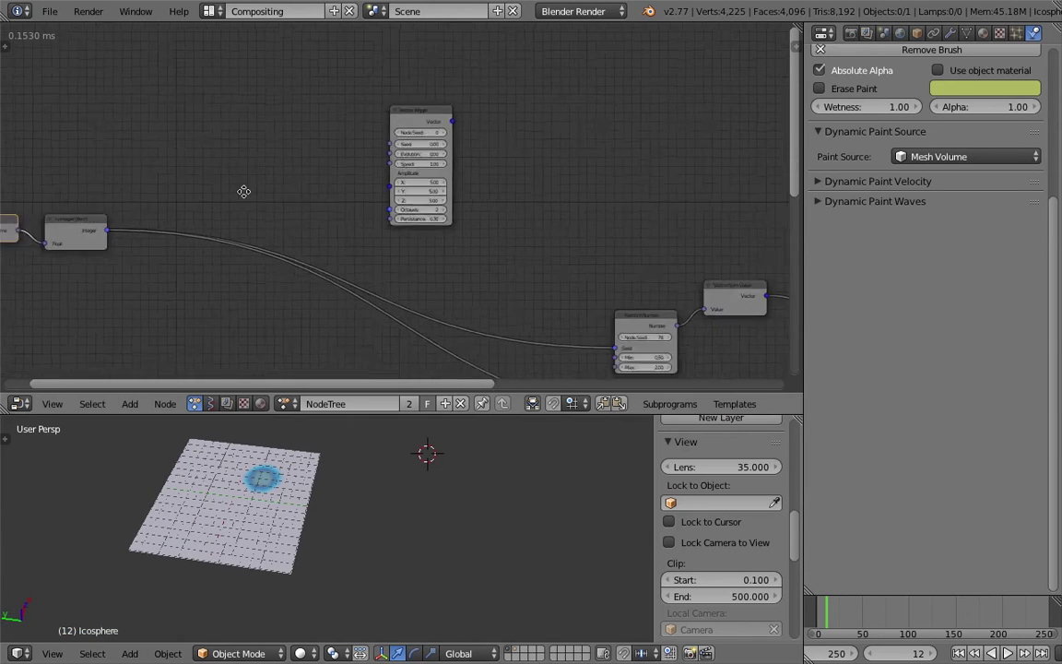
{"action": "middle_click_drag", "start_coordinate": [244, 192], "coordinate": [452, 172]}
{"action": "middle_click_drag", "start_coordinate": [341, 180], "coordinate": [277, 190]}
{"action": "scroll", "coordinate": [273, 194], "scroll_direction": "up", "scroll_amount": 2}
{"action": "left_click_drag", "start_coordinate": [160, 203], "coordinate": [594, 132]}
Connect the Vector Wiggle's Vector output to the Location input of the icosphere's Object Transforms Output node
{"action": "middle_click_drag", "start_coordinate": [529, 114], "coordinate": [307, 101]}
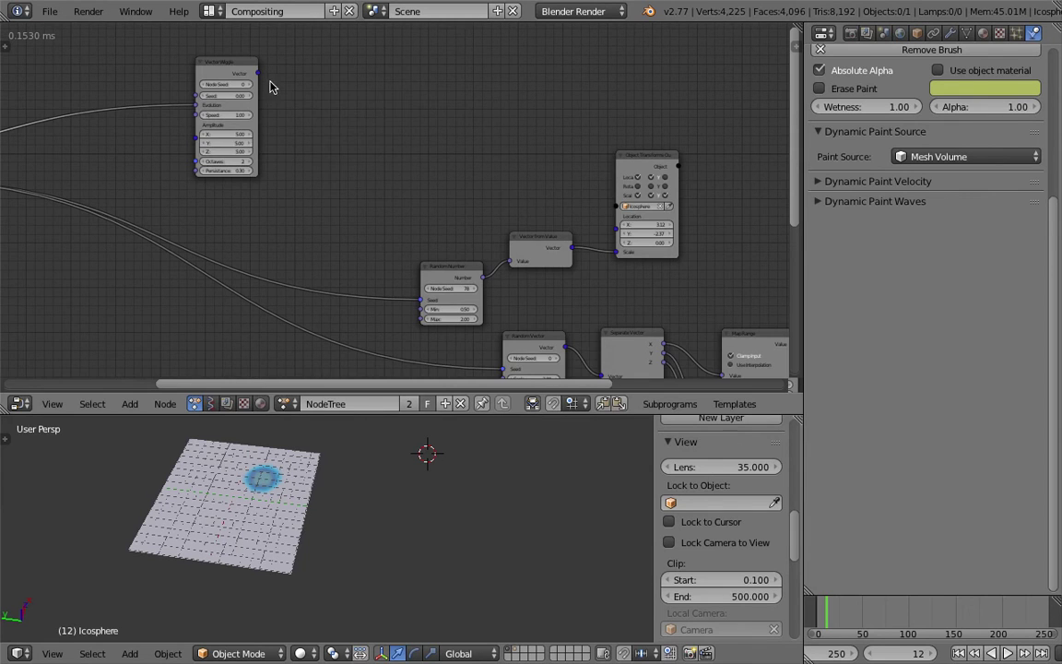
{"action": "left_click_drag", "start_coordinate": [257, 73], "coordinate": [616, 219]}
{"action": "middle_click_drag", "start_coordinate": [507, 157], "coordinate": [320, 138]}
{"action": "scroll", "coordinate": [411, 154], "scroll_direction": "up", "scroll_amount": 4}
{"action": "scroll", "coordinate": [410, 154], "scroll_direction": "down", "scroll_amount": 4}
Play the animation from the start to check the wiggle-driven painting on the plane, and stop it
{"action": "middle_click_drag", "start_coordinate": [436, 318], "coordinate": [498, 306]}
{"action": "middle_click_drag", "start_coordinate": [316, 505], "coordinate": [402, 509], "text": "shift"}
{"action": "left_click", "coordinate": [958, 654]}
{"action": "left_click", "coordinate": [1007, 653]}
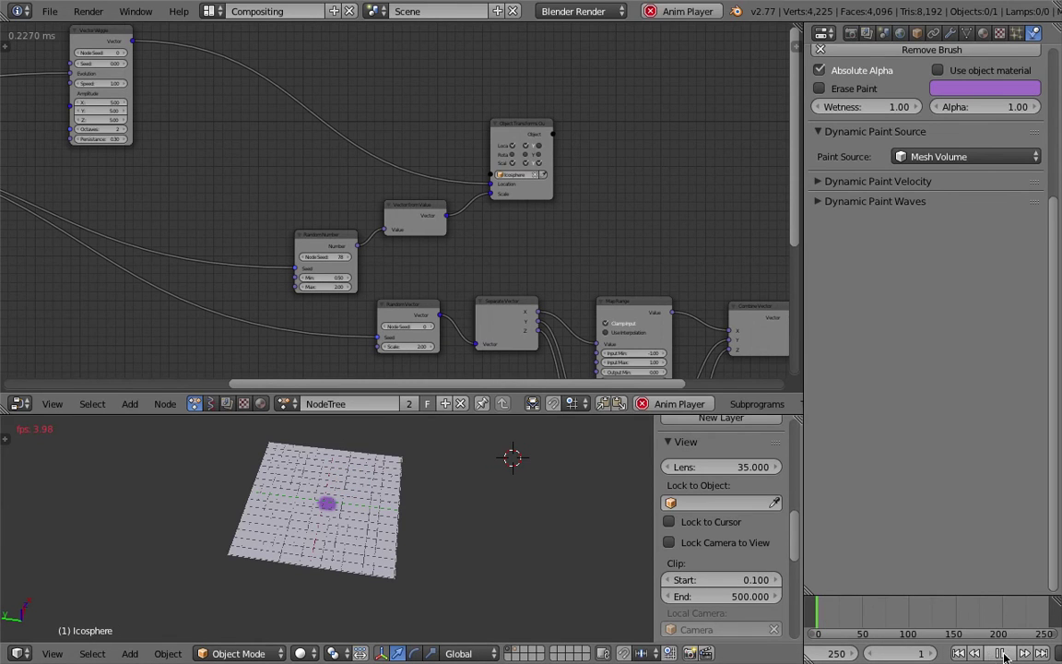
{"action": "scroll", "coordinate": [417, 517], "scroll_direction": "up", "scroll_amount": 3}
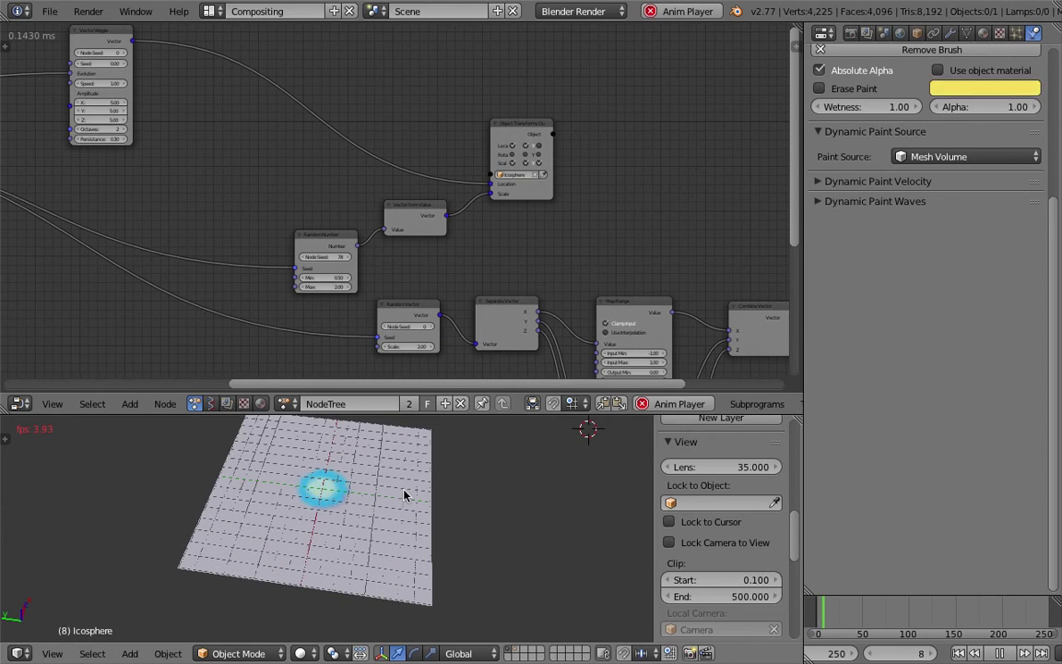
{"action": "middle_click_drag", "start_coordinate": [476, 502], "coordinate": [452, 515]}
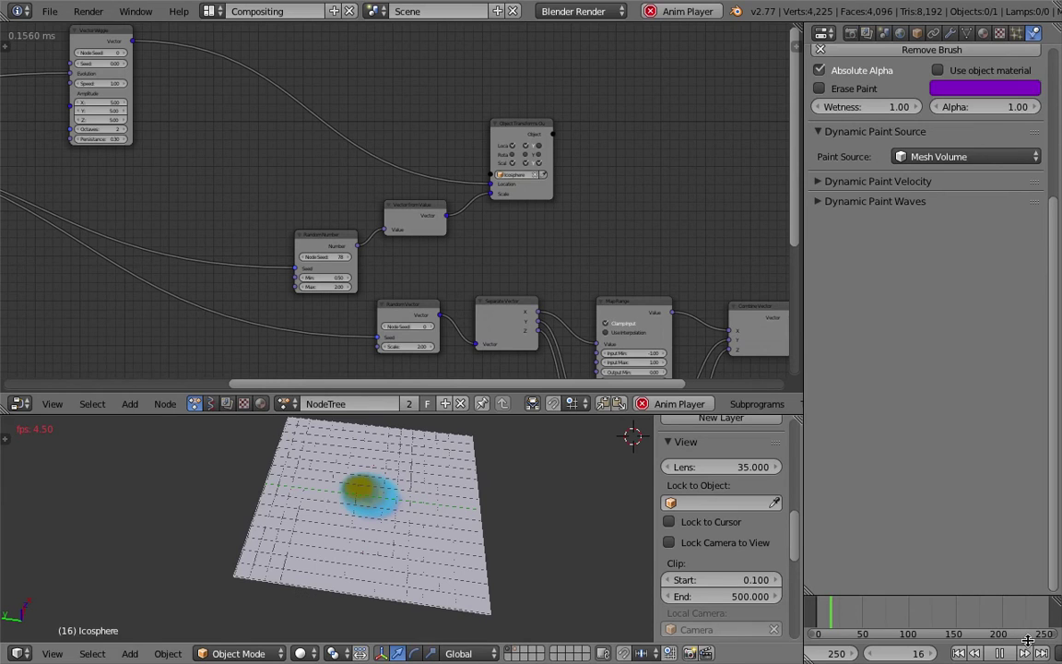
{"action": "left_click", "coordinate": [1000, 653]}
{"action": "scroll", "coordinate": [355, 498], "scroll_direction": "down", "scroll_amount": 1}
{"action": "middle_click_drag", "start_coordinate": [354, 498], "coordinate": [435, 524], "text": "shift"}
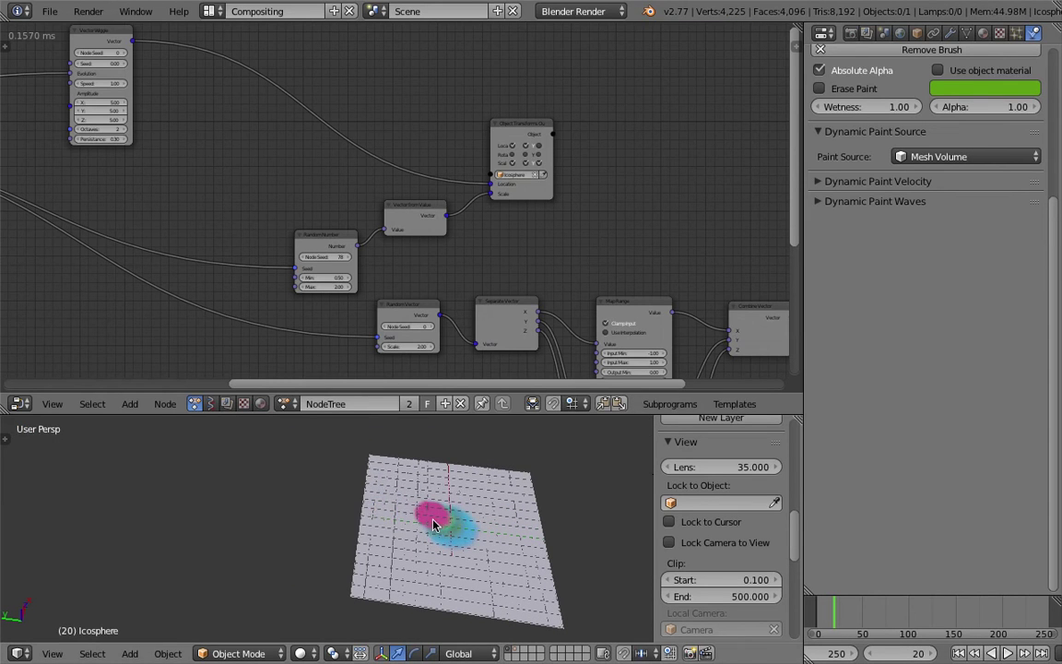
Set the Vector Wiggle node's Amplitude to 10 on X, Y and Z
{"action": "scroll", "coordinate": [168, 103], "scroll_direction": "down", "scroll_amount": 4}
{"action": "middle_click_drag", "start_coordinate": [160, 130], "coordinate": [375, 195]}
{"action": "scroll", "coordinate": [374, 196], "scroll_direction": "up", "scroll_amount": 9}
{"action": "scroll", "coordinate": [406, 197], "scroll_direction": "up", "scroll_amount": 1}
{"action": "left_click_drag", "start_coordinate": [437, 184], "coordinate": [437, 215]}
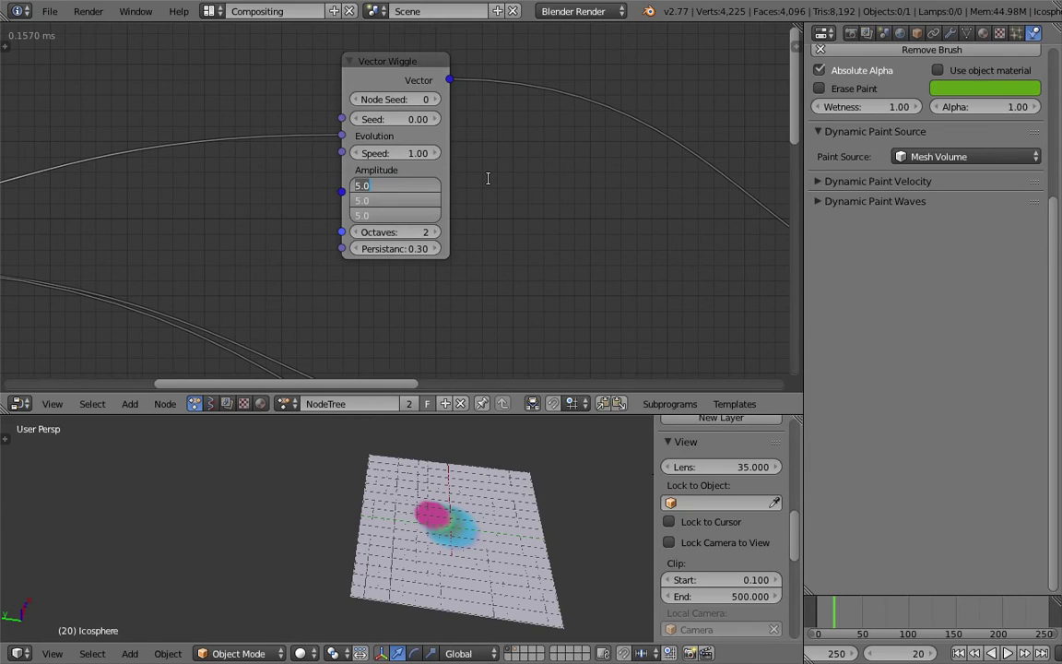
{"action": "type", "text": "10"}
{"action": "key", "text": "Return"}
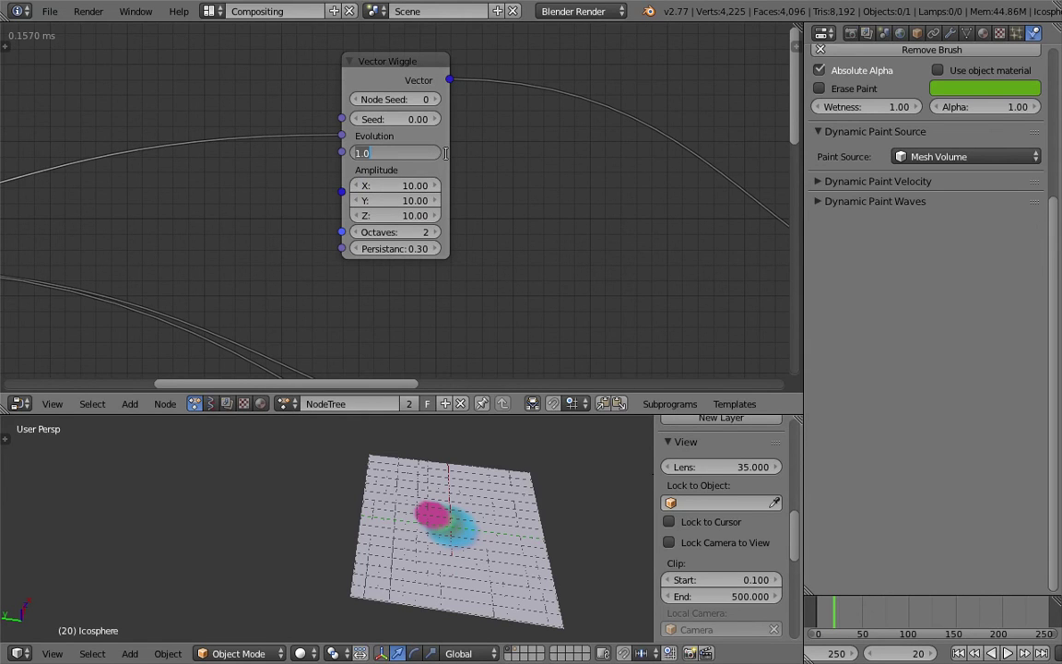
Set the Vector Wiggle node's Speed to 3 and save the file over the existing one
{"action": "type", "text": "3"}
{"action": "key", "text": "Return"}
{"action": "key", "text": "ctrl+s"}
{"action": "key", "text": "Return"}
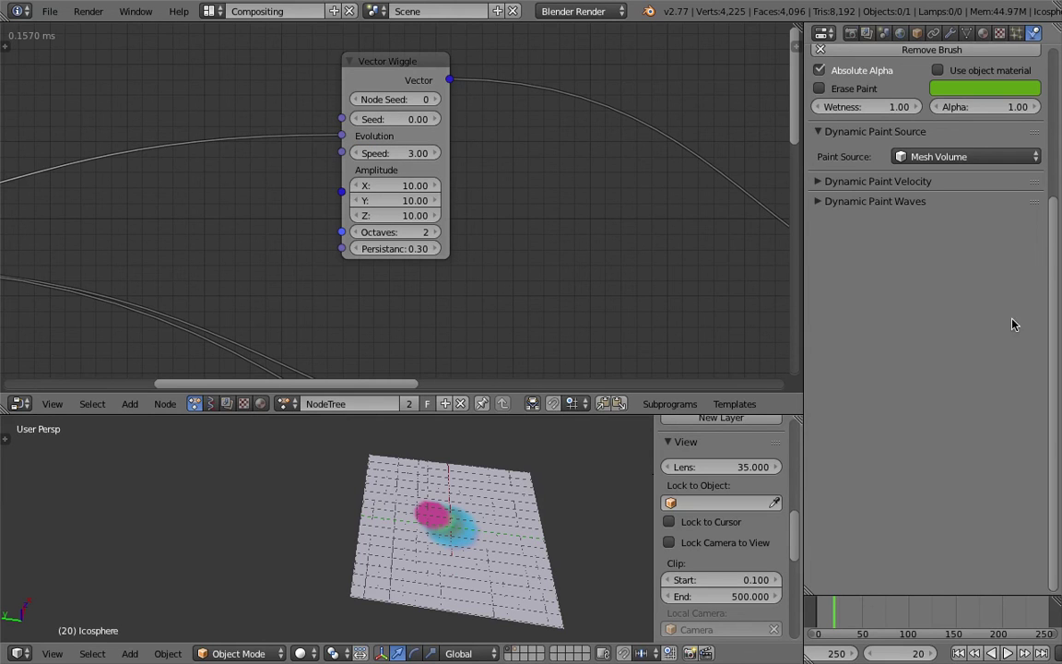
Play the animation and switch the 3D view to the top view of the plane
{"action": "left_click", "coordinate": [995, 653]}
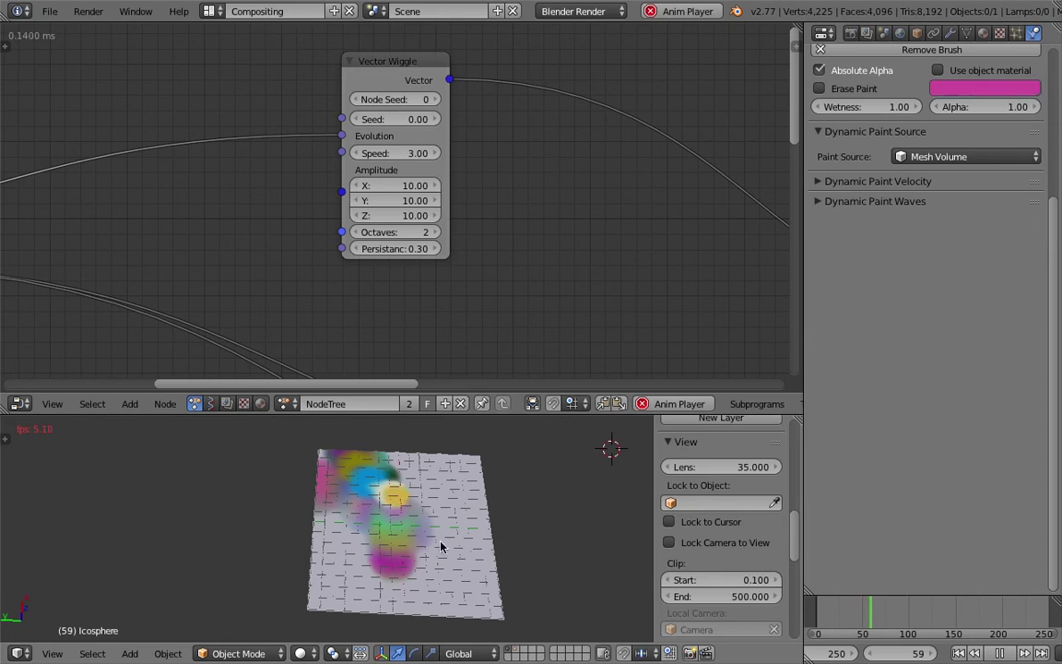
{"action": "mouse_move", "coordinate": [432, 535]}
{"action": "middle_mouse_down"}
{"action": "mouse_move", "coordinate": [456, 538]}
{"action": "mouse_move", "coordinate": [454, 560]}
{"action": "mouse_move", "coordinate": [367, 554]}
{"action": "middle_mouse_up"}
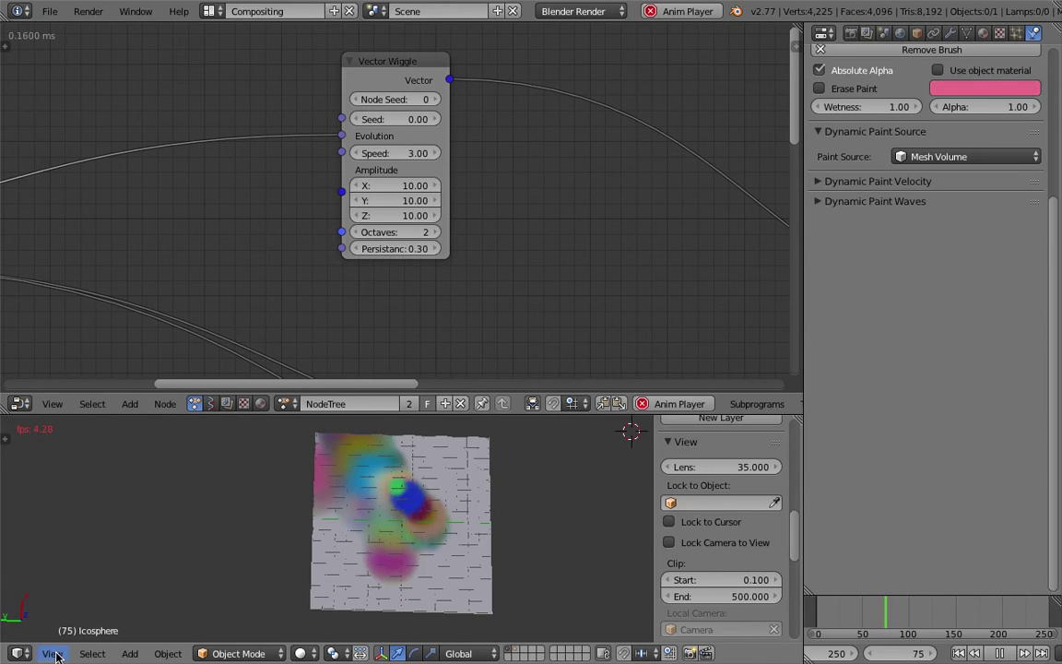
{"action": "left_click", "coordinate": [53, 653]}
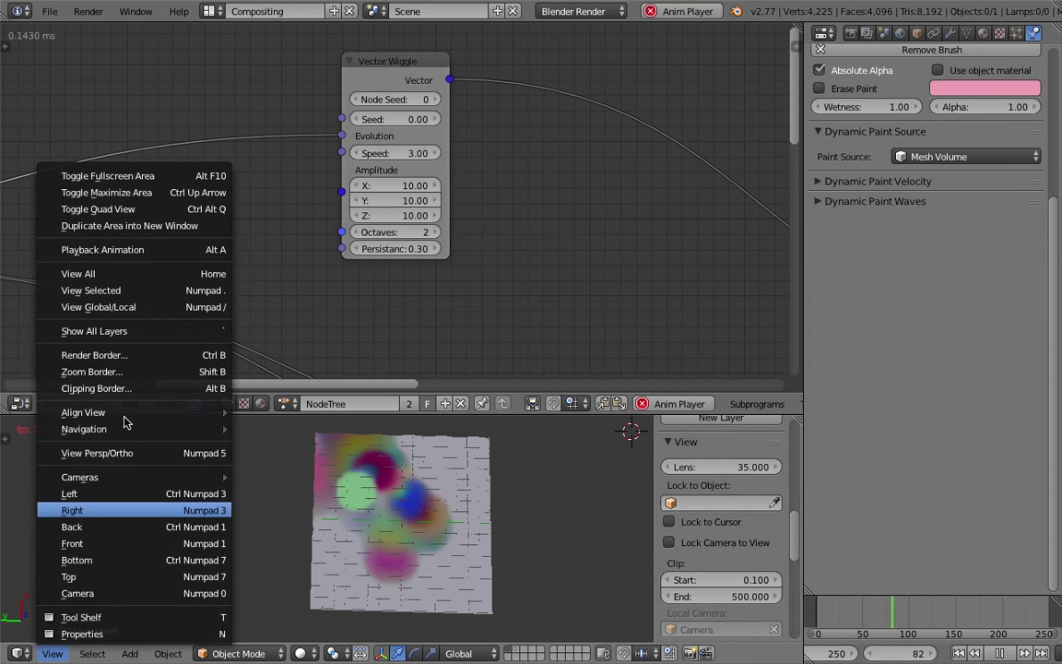
{"action": "left_click", "coordinate": [83, 577]}
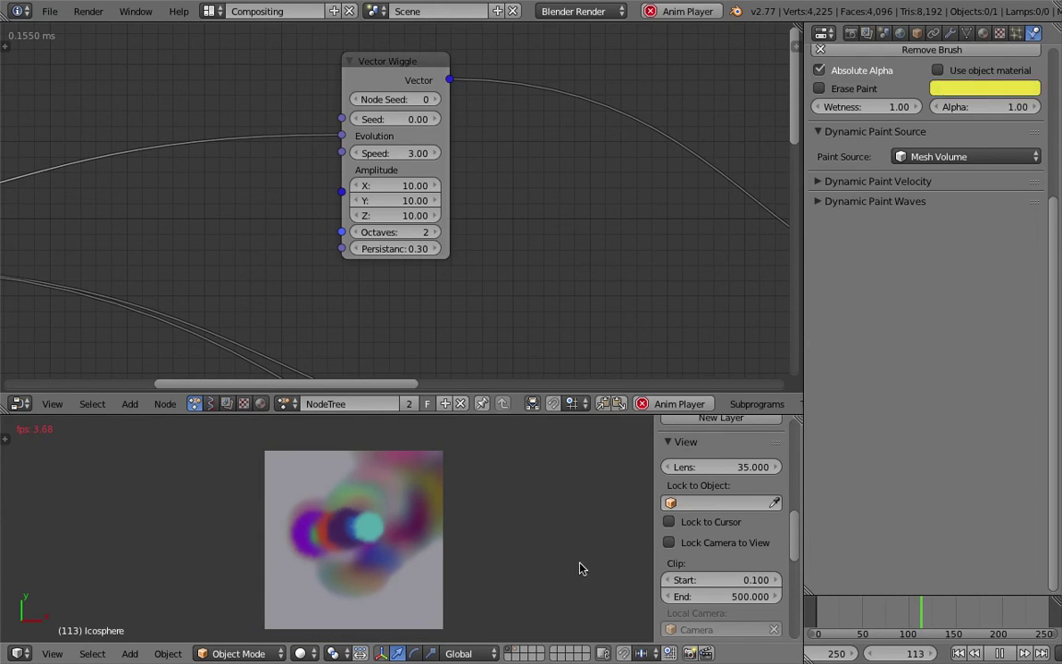
Inspect the colored paint trail on the plane up close during playback and place the 3D cursor clear of the plane
{"action": "scroll", "coordinate": [365, 533], "scroll_direction": "up", "scroll_amount": 1}
{"action": "left_click", "coordinate": [366, 532]}
{"action": "scroll", "coordinate": [365, 531], "scroll_direction": "up", "scroll_amount": 2}
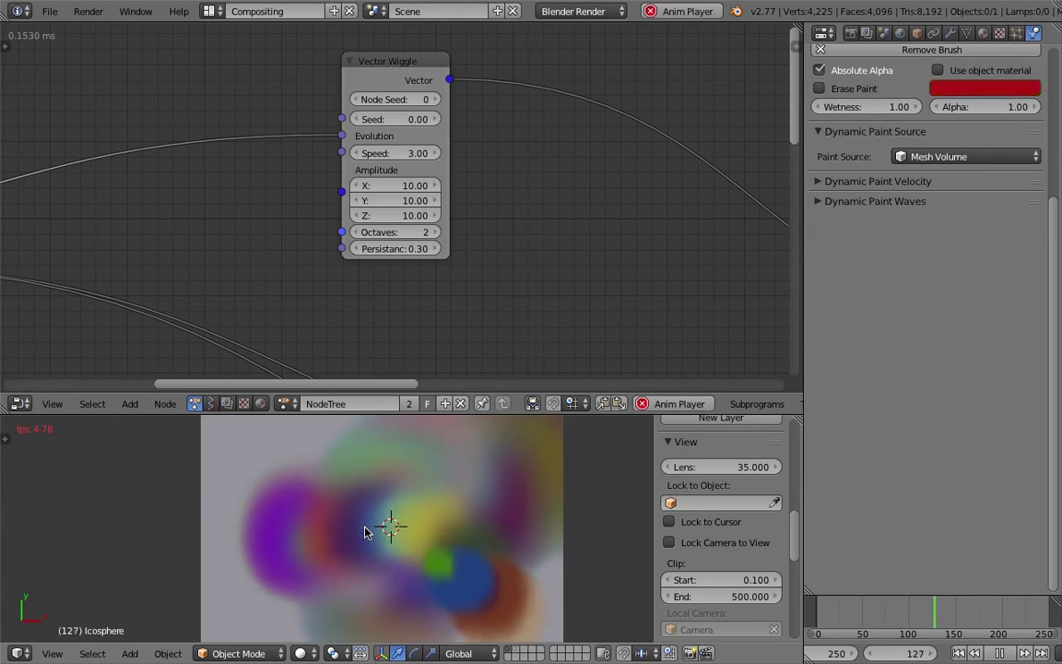
{"action": "scroll", "coordinate": [388, 535], "scroll_direction": "up", "scroll_amount": 2}
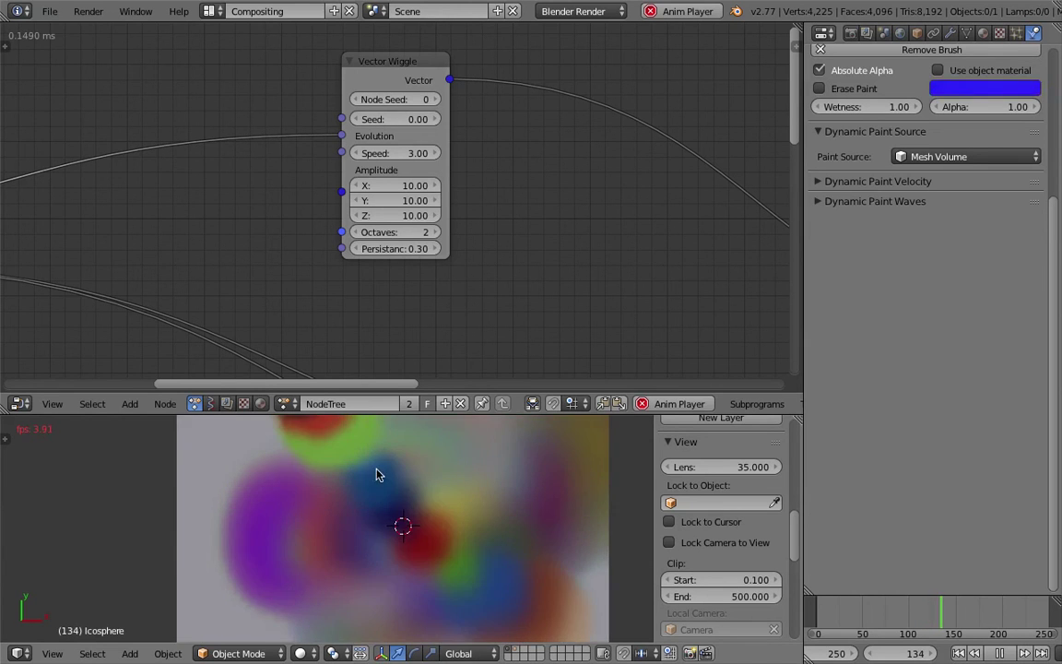
{"action": "scroll", "coordinate": [366, 488], "scroll_direction": "down", "scroll_amount": 7}
{"action": "left_click", "coordinate": [474, 521]}
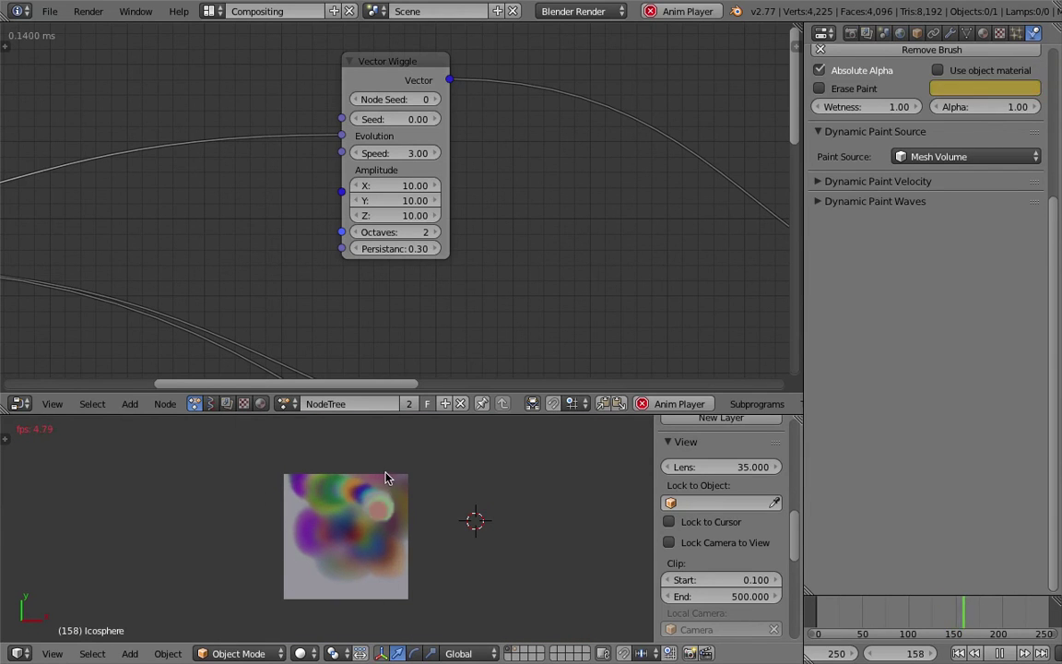
{"action": "scroll", "coordinate": [392, 516], "scroll_direction": "up", "scroll_amount": 2}
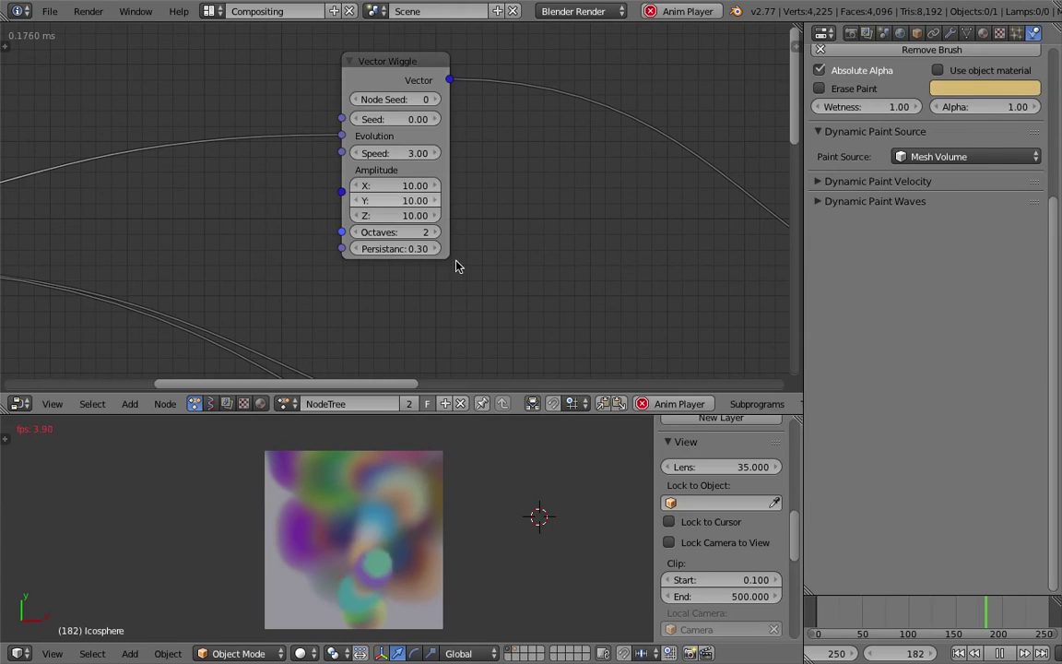
Set the Vector Wiggle's Node Seed to 53 while the animation plays
{"action": "scroll", "coordinate": [456, 265], "scroll_direction": "down", "scroll_amount": 1}
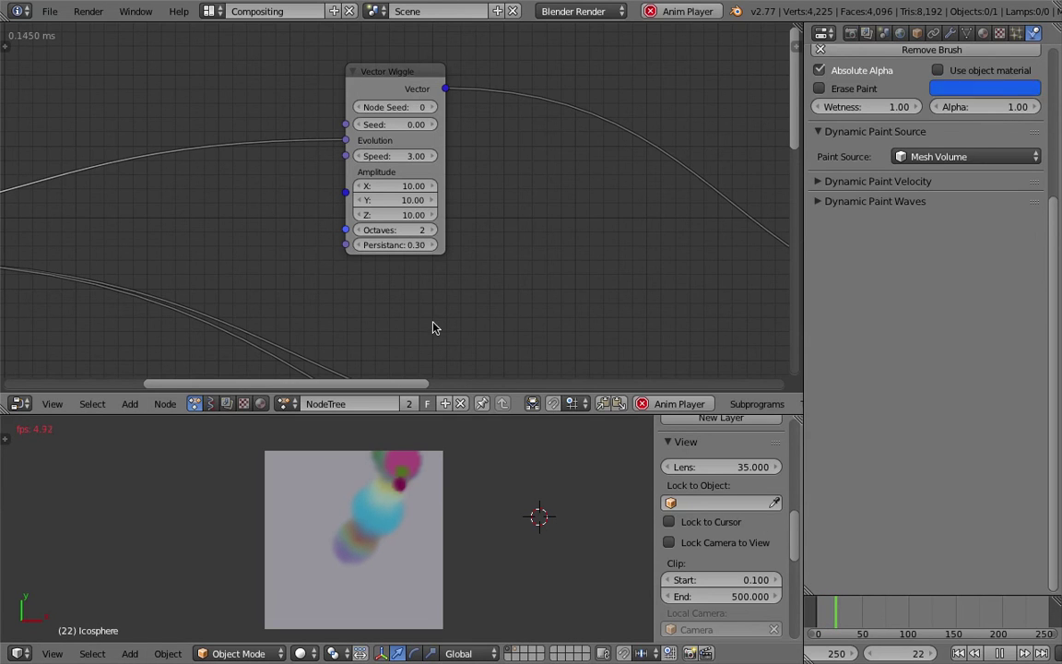
{"action": "scroll", "coordinate": [389, 296], "scroll_direction": "down", "scroll_amount": 2}
{"action": "scroll", "coordinate": [443, 307], "scroll_direction": "down", "scroll_amount": 1}
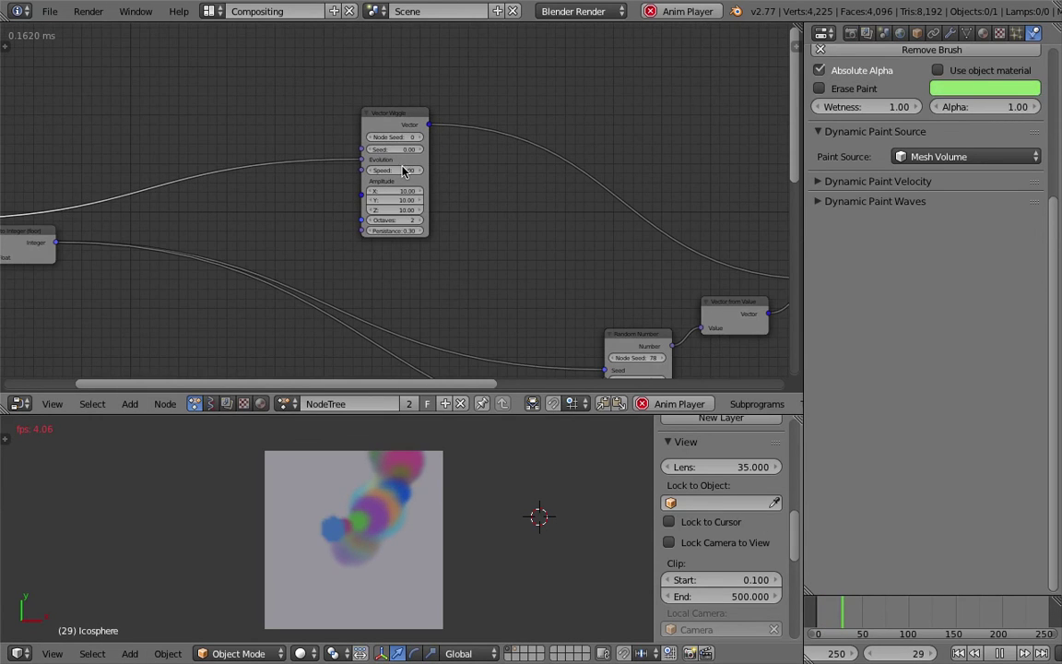
{"action": "scroll", "coordinate": [364, 152], "scroll_direction": "up", "scroll_amount": 2}
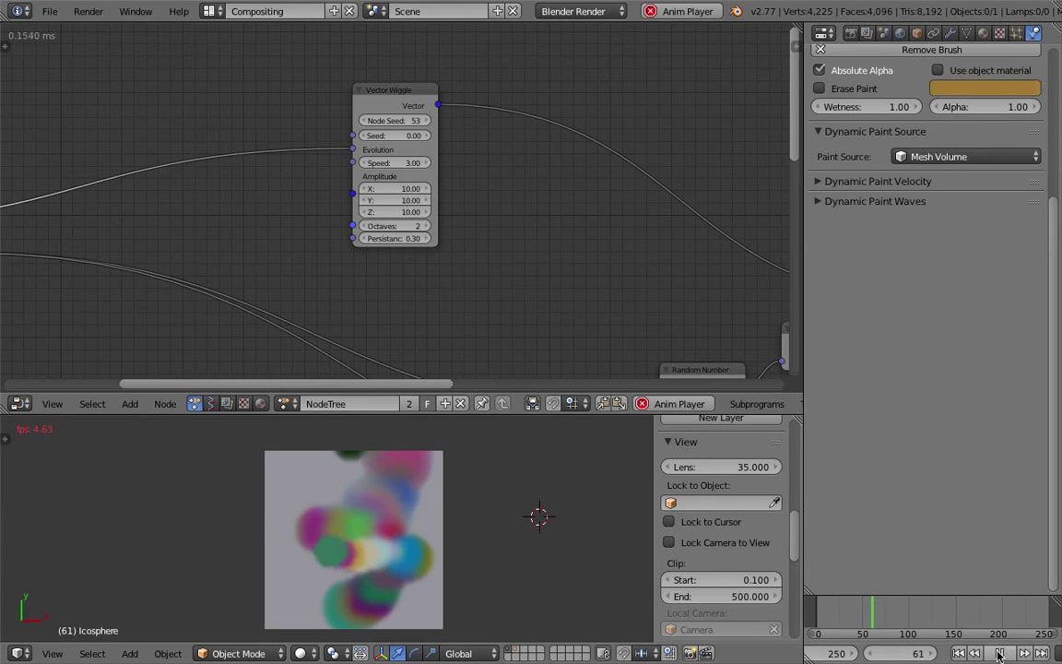
Stop the playback and save the file over the existing blend file
{"action": "key", "text": "alt+a"}
{"action": "middle_click_drag", "start_coordinate": [629, 292], "coordinate": [421, 229]}
{"action": "scroll", "coordinate": [453, 236], "scroll_direction": "down", "scroll_amount": 3}
{"action": "key", "text": "ctrl+s"}
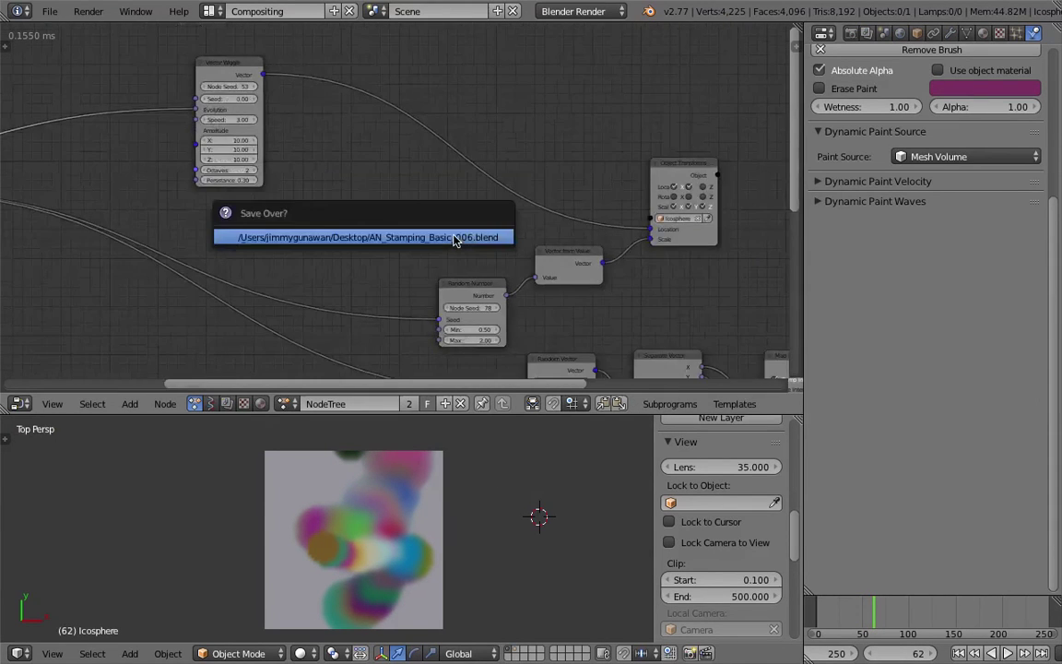
{"action": "left_click", "coordinate": [455, 237]}
Cut the link from Vector from Value to the icosphere's Scale input and set the Scale to 0.5 on all axes
{"action": "scroll", "coordinate": [456, 238], "scroll_direction": "up", "scroll_amount": 4}
{"action": "middle_click_drag", "start_coordinate": [666, 227], "coordinate": [363, 178]}
{"action": "right_click_drag", "start_coordinate": [417, 252], "coordinate": [420, 255], "text": "ctrl"}
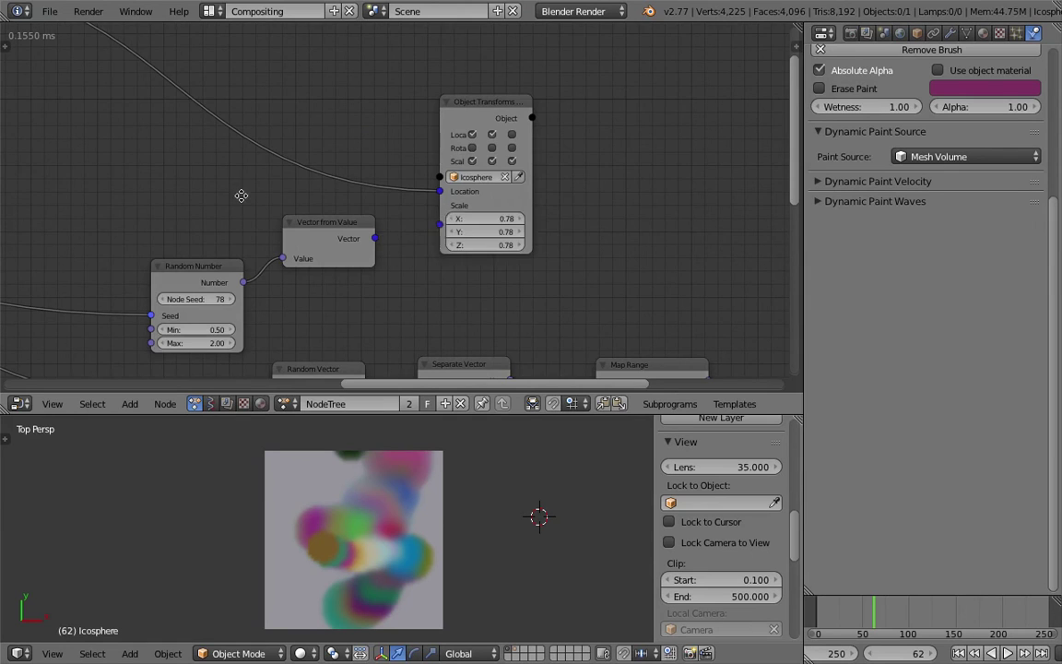
{"action": "middle_click_drag", "start_coordinate": [240, 196], "coordinate": [373, 202]}
{"action": "left_click", "coordinate": [639, 227]}
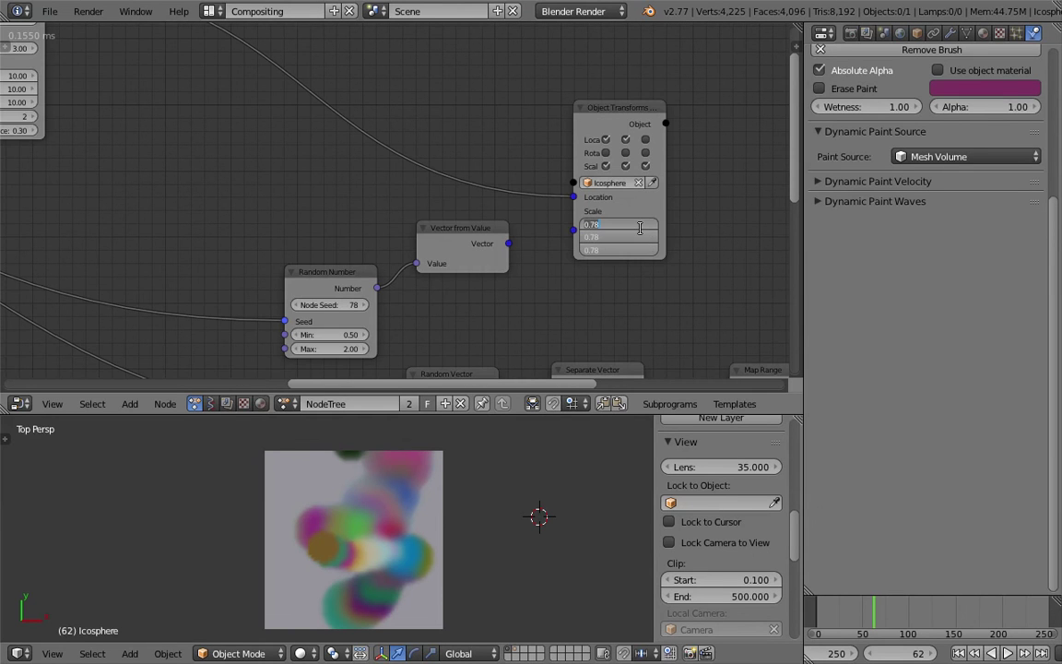
{"action": "type", "text": ".5"}
{"action": "key", "text": "Return"}
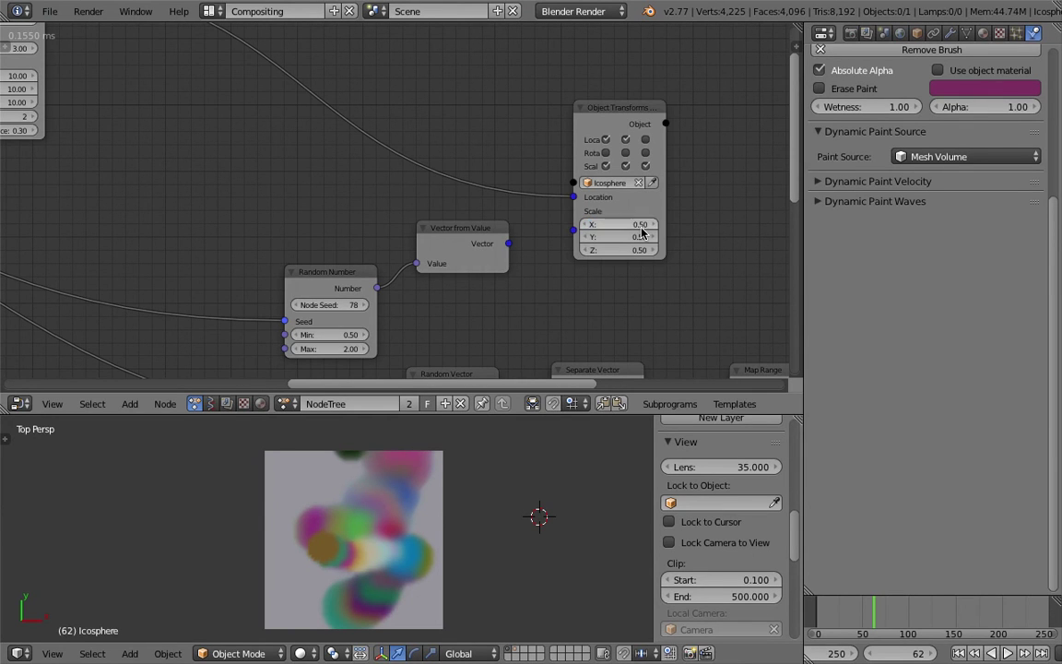
Play the animation from the start to check the thinner paint trail of the scaled-down icosphere, and stop it
{"action": "left_click", "coordinate": [960, 653]}
{"action": "left_click", "coordinate": [1008, 653]}
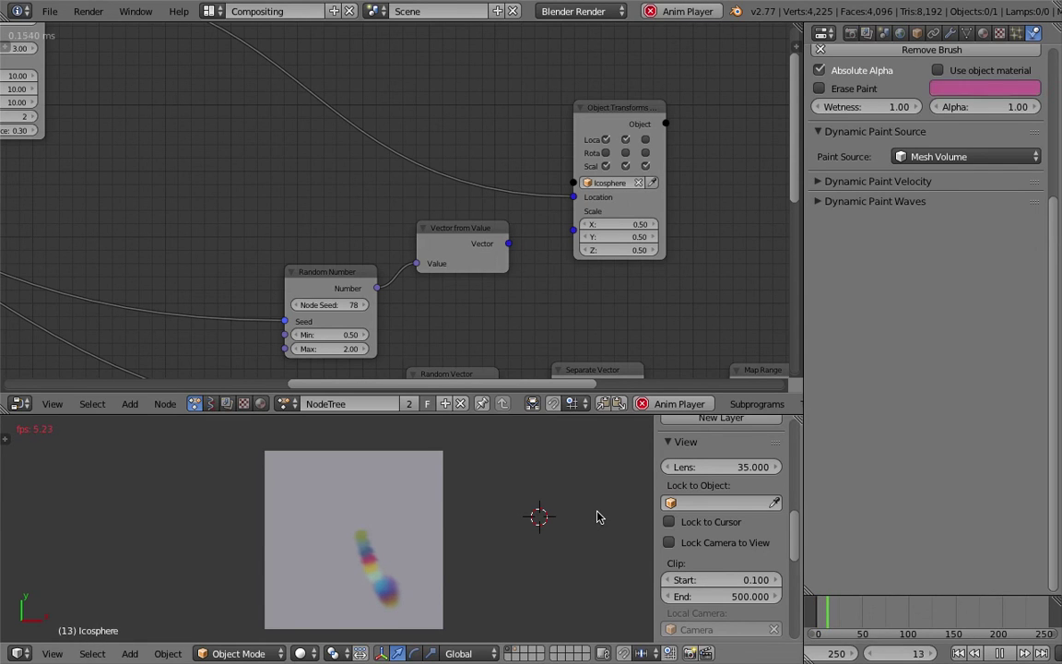
{"action": "left_click", "coordinate": [999, 653]}
Turn off Use Spread in the plane's Dynamic Paint effects and replay the animation from the start
{"action": "right_click", "coordinate": [436, 481]}
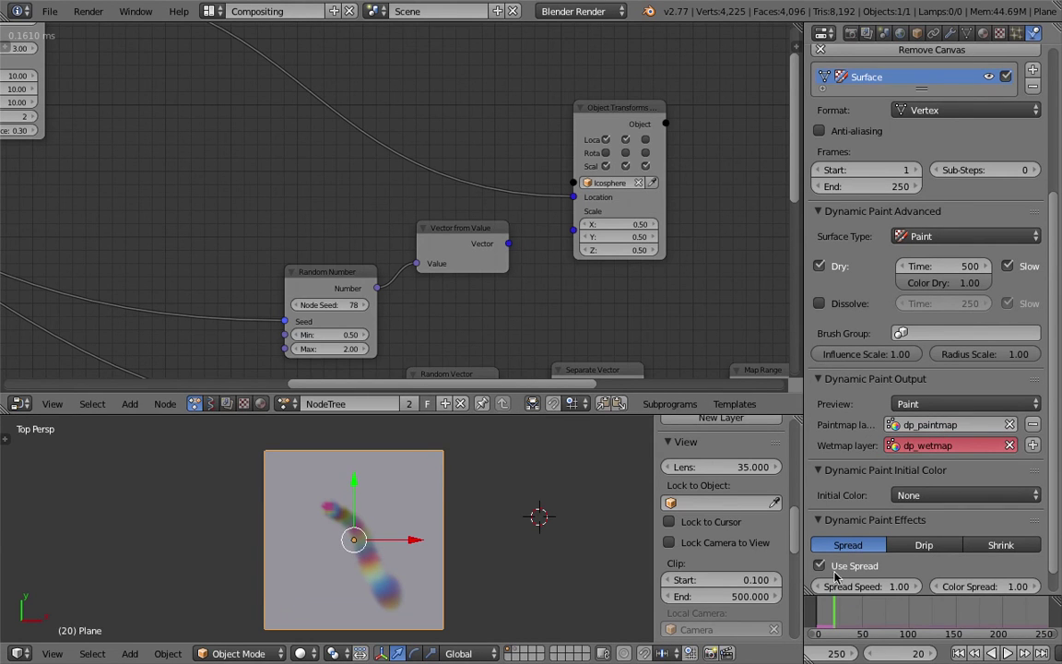
{"action": "left_click", "coordinate": [821, 565]}
{"action": "left_click", "coordinate": [1005, 653]}
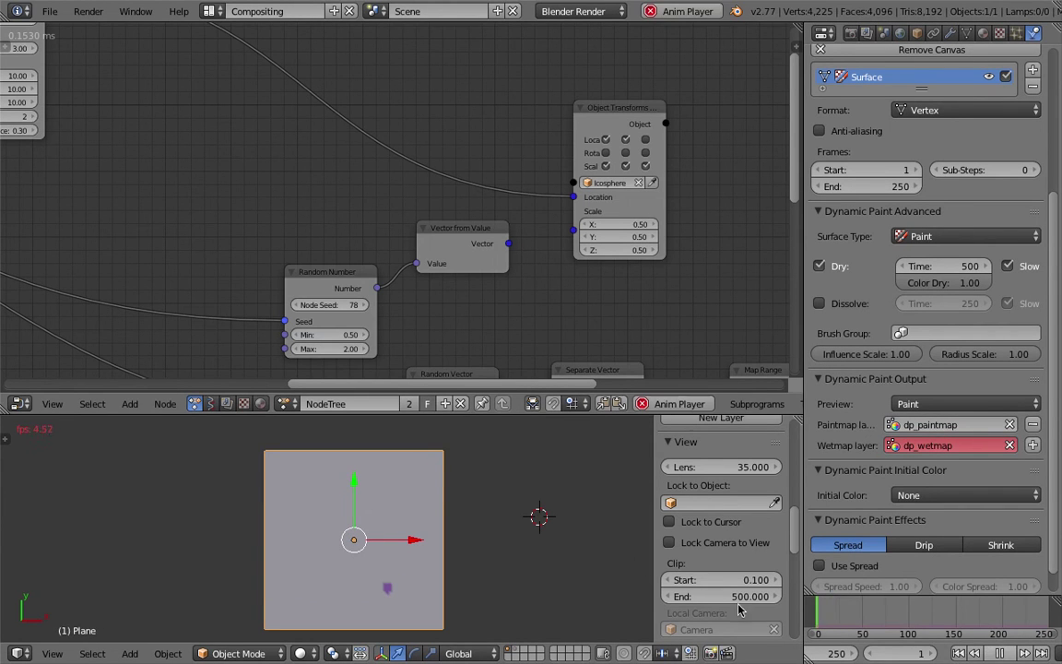
Deselect the plane and draw a freehand grease pencil scribble beside it while the animation plays
{"action": "left_click", "coordinate": [555, 508]}
{"action": "key", "text": "a"}
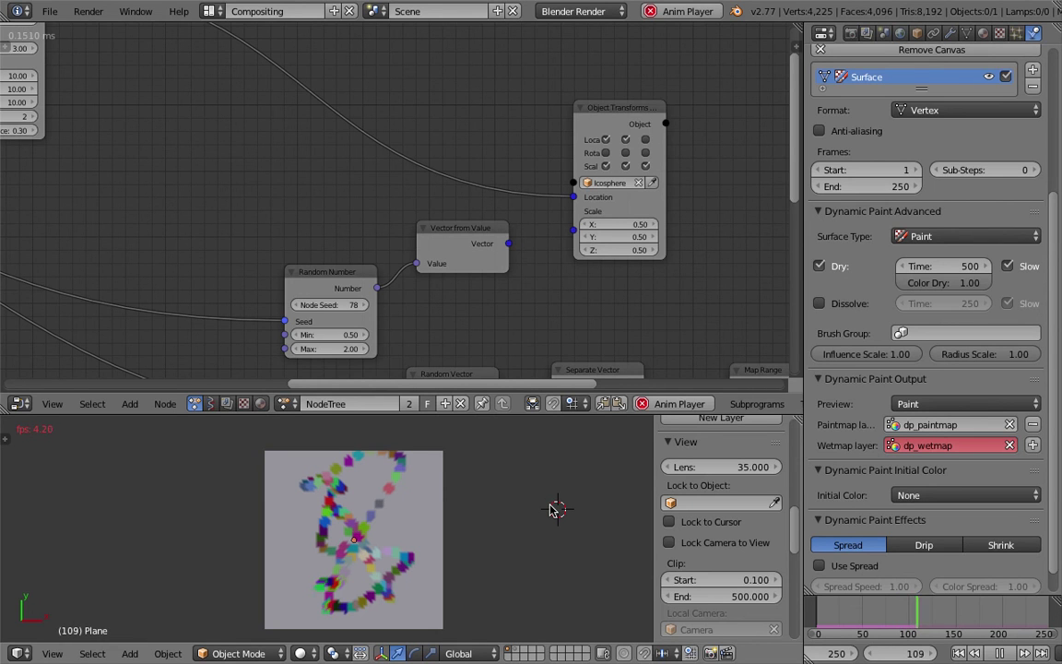
{"action": "left_click", "coordinate": [181, 492]}
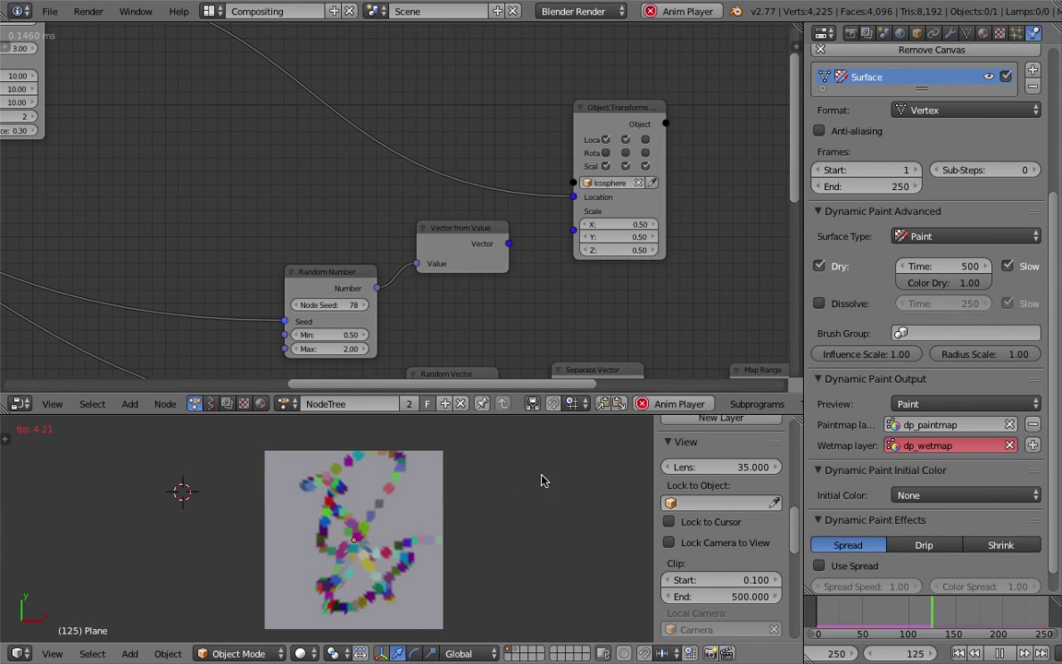
{"action": "mouse_move", "coordinate": [536, 496]}
{"action": "left_mouse_down"}
{"action": "mouse_move", "coordinate": [537, 557]}
{"action": "mouse_move", "coordinate": [546, 528]}
{"action": "mouse_move", "coordinate": [525, 536]}
{"action": "mouse_move", "coordinate": [496, 502]}
{"action": "left_mouse_up"}
{"action": "mouse_move", "coordinate": [551, 475]}
{"action": "left_mouse_down"}
{"action": "mouse_move", "coordinate": [586, 527]}
{"action": "mouse_move", "coordinate": [544, 503]}
{"action": "mouse_move", "coordinate": [520, 559]}
{"action": "mouse_move", "coordinate": [497, 529]}
{"action": "mouse_move", "coordinate": [590, 562]}
{"action": "mouse_move", "coordinate": [583, 485]}
{"action": "mouse_move", "coordinate": [560, 565]}
{"action": "mouse_move", "coordinate": [536, 577]}
{"action": "mouse_move", "coordinate": [557, 568]}
{"action": "left_mouse_up"}
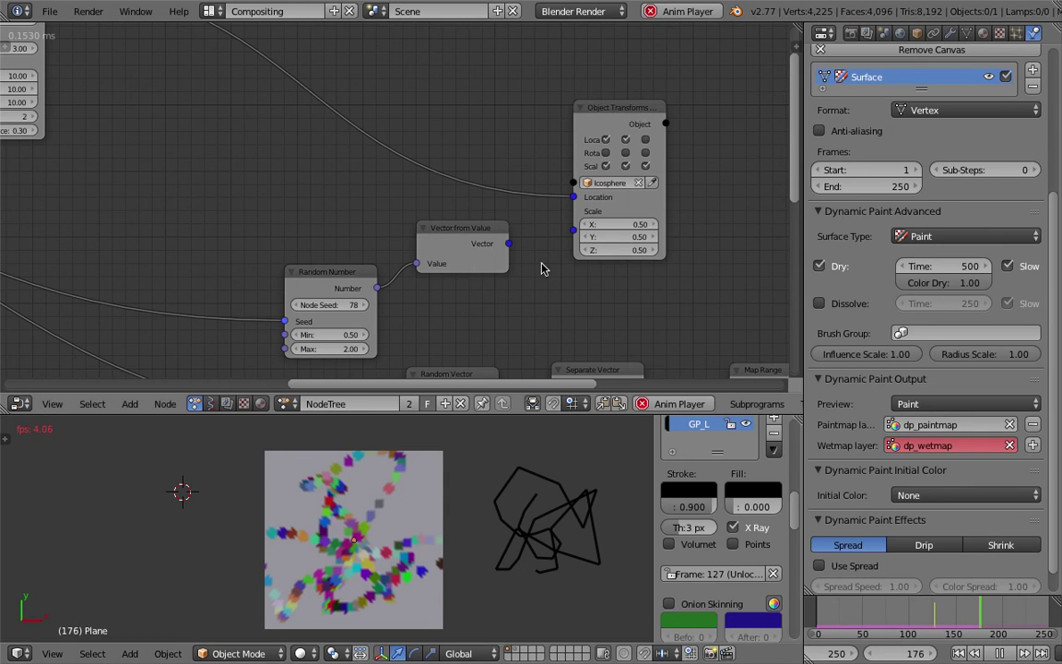
Stop the playback and examine the paint trail on the plane from a tilted angle
{"action": "scroll", "coordinate": [481, 268], "scroll_direction": "down", "scroll_amount": 1}
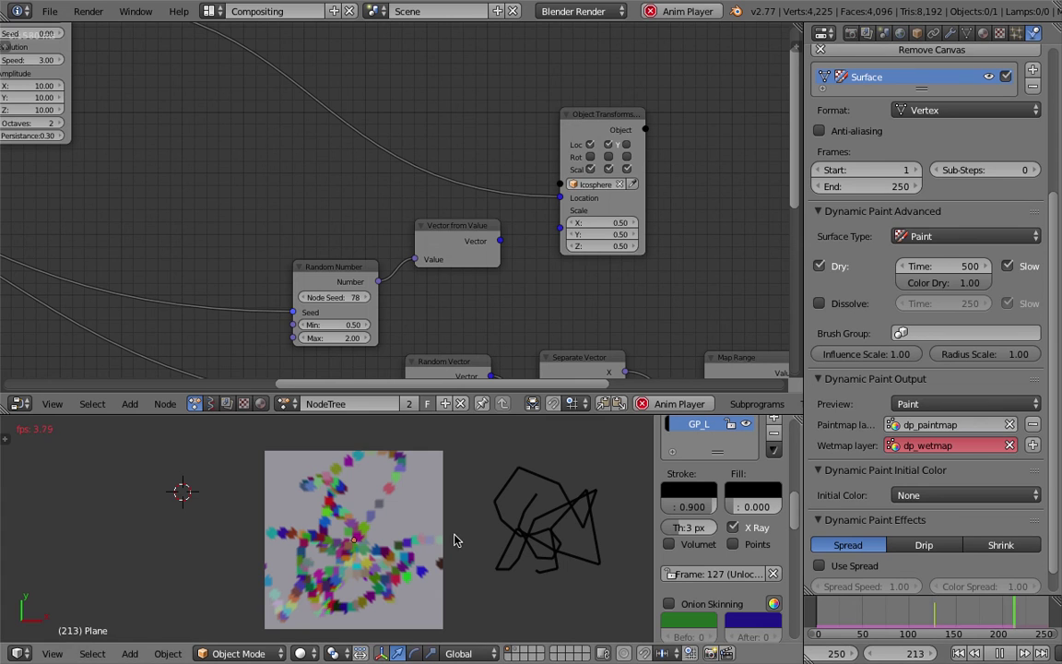
{"action": "middle_click_drag", "start_coordinate": [454, 531], "coordinate": [455, 515]}
{"action": "left_click", "coordinate": [1007, 653]}
{"action": "mouse_move", "coordinate": [334, 553]}
{"action": "middle_mouse_down"}
{"action": "mouse_move", "coordinate": [299, 554]}
{"action": "mouse_move", "coordinate": [426, 514]}
{"action": "middle_mouse_up"}
{"action": "scroll", "coordinate": [212, 129], "scroll_direction": "down", "scroll_amount": 3}
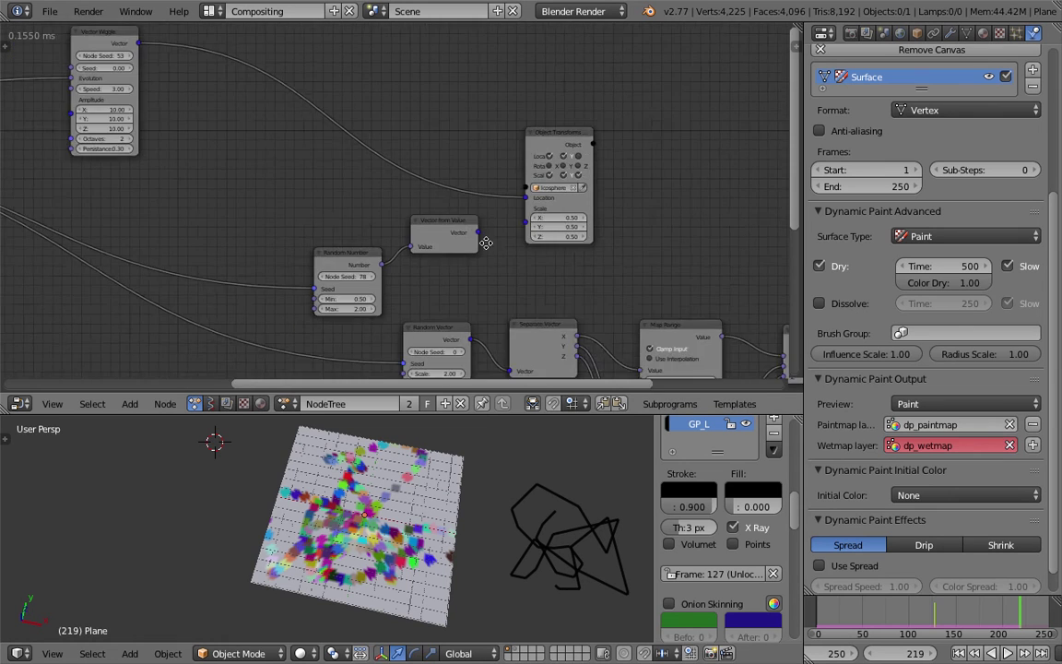
Cut the link from Combine Vector to the Value input of the Object Attribute Output node
{"action": "middle_click_drag", "start_coordinate": [388, 162], "coordinate": [189, 148]}
{"action": "scroll", "coordinate": [189, 147], "scroll_direction": "down", "scroll_amount": 2}
{"action": "middle_click_drag", "start_coordinate": [544, 164], "coordinate": [446, 138]}
{"action": "scroll", "coordinate": [447, 138], "scroll_direction": "up", "scroll_amount": 3}
{"action": "left_click_drag", "start_coordinate": [465, 152], "coordinate": [541, 151]}
{"action": "right_click_drag", "start_coordinate": [433, 181], "coordinate": [526, 320], "text": "ctrl"}
Save the project as a new version named AN_Stamping_Basic_007.blend
{"action": "left_click", "coordinate": [50, 11]}
{"action": "left_click", "coordinate": [62, 49]}
{"action": "left_click", "coordinate": [50, 11]}
{"action": "left_click", "coordinate": [81, 142]}
{"action": "left_click", "coordinate": [941, 74]}
{"action": "left_click", "coordinate": [941, 74]}
{"action": "left_click", "coordinate": [940, 73]}
{"action": "left_click", "coordinate": [985, 57]}
Add a Create Color List node before the Object Attribute Output node and extend it to four color inputs
{"action": "middle_click_drag", "start_coordinate": [517, 168], "coordinate": [565, 207]}
{"action": "scroll", "coordinate": [461, 181], "scroll_direction": "up", "scroll_amount": 3}
{"action": "middle_click_drag", "start_coordinate": [434, 182], "coordinate": [433, 159]}
{"action": "key", "text": "space"}
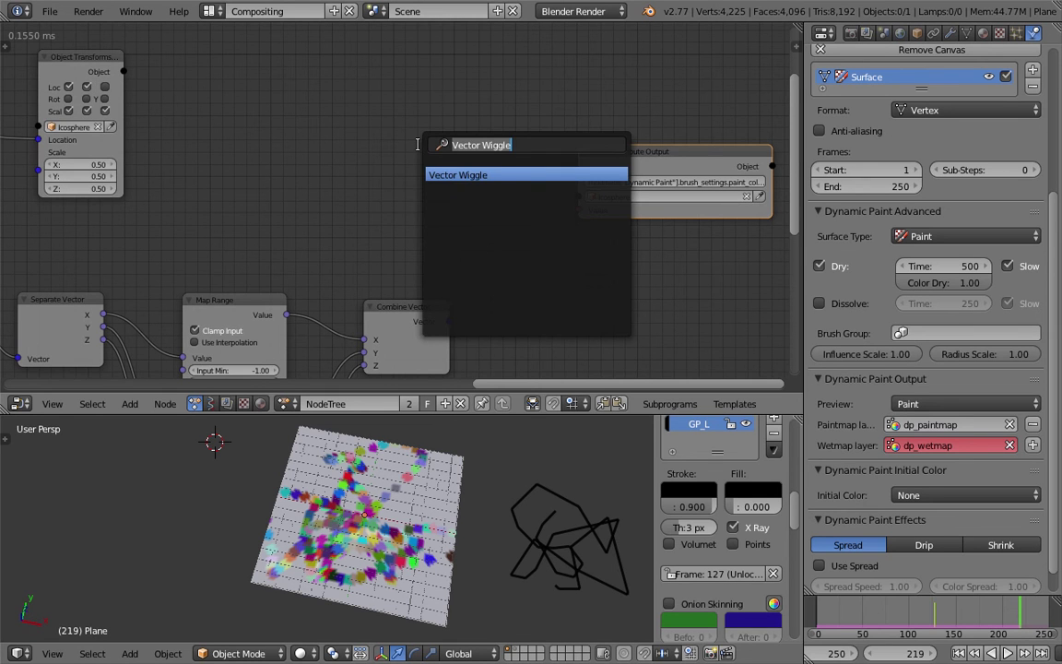
{"action": "type", "text": "rando"}
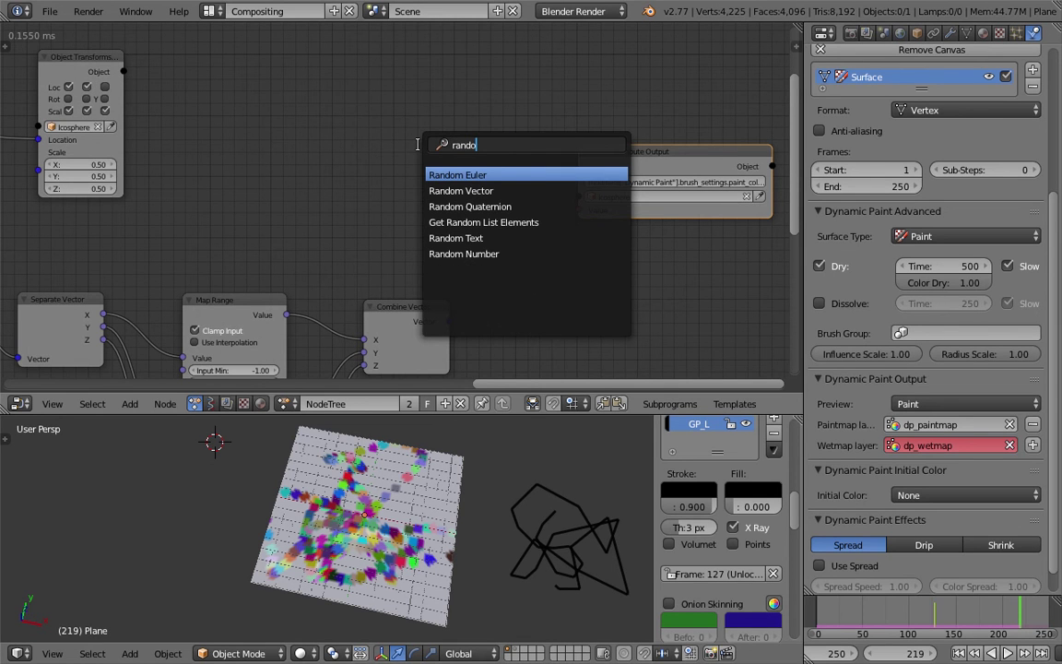
{"action": "key", "text": "BackSpace"}
{"action": "key", "text": "BackSpace"}
{"action": "key", "text": "BackSpace"}
{"action": "key", "text": "BackSpace"}
{"action": "key", "text": "BackSpace"}
{"action": "type", "text": "colo"}
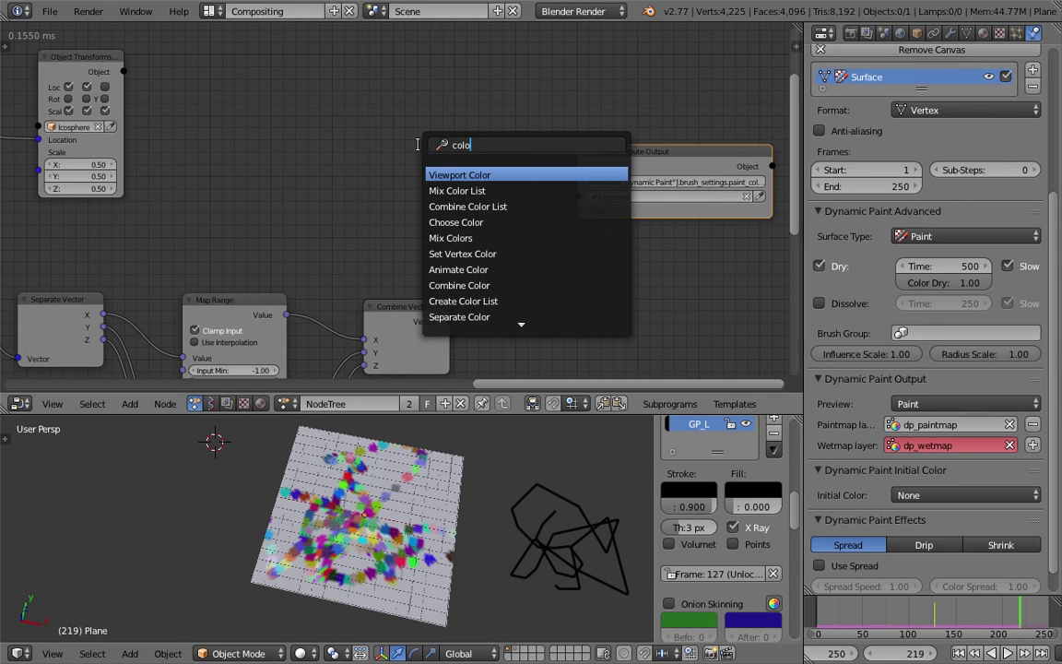
{"action": "key", "text": "Down"}
{"action": "key", "text": "Down"}
{"action": "key", "text": "Down"}
{"action": "key", "text": "Down"}
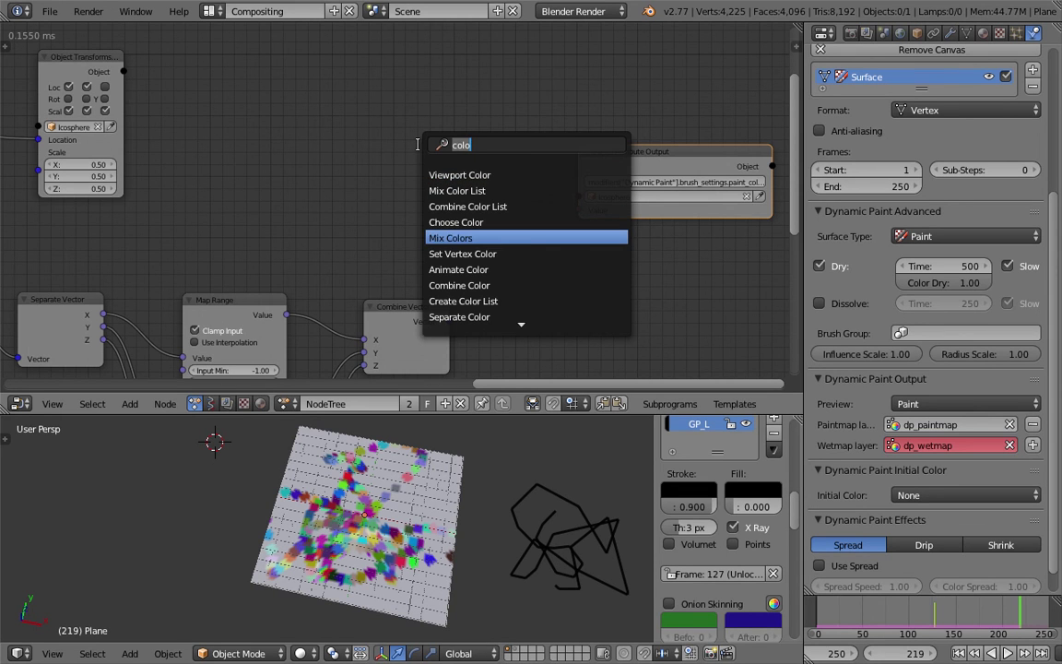
{"action": "type", "text": "create col"}
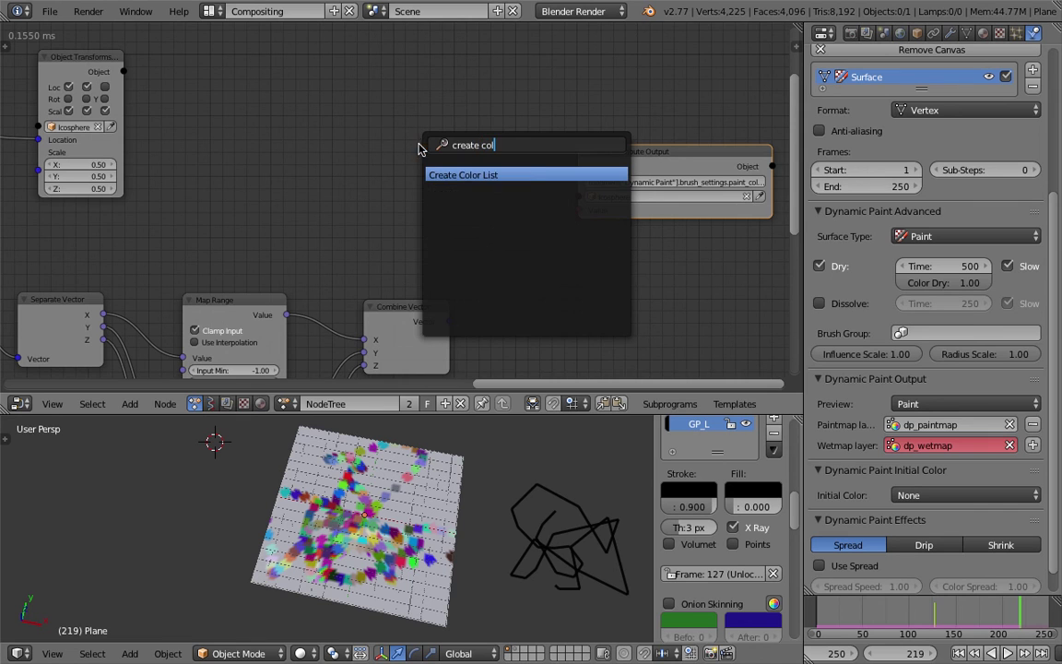
{"action": "key", "text": "Return"}
{"action": "left_click", "coordinate": [419, 149]}
{"action": "left_click", "coordinate": [456, 183]}
{"action": "left_click", "coordinate": [456, 183]}
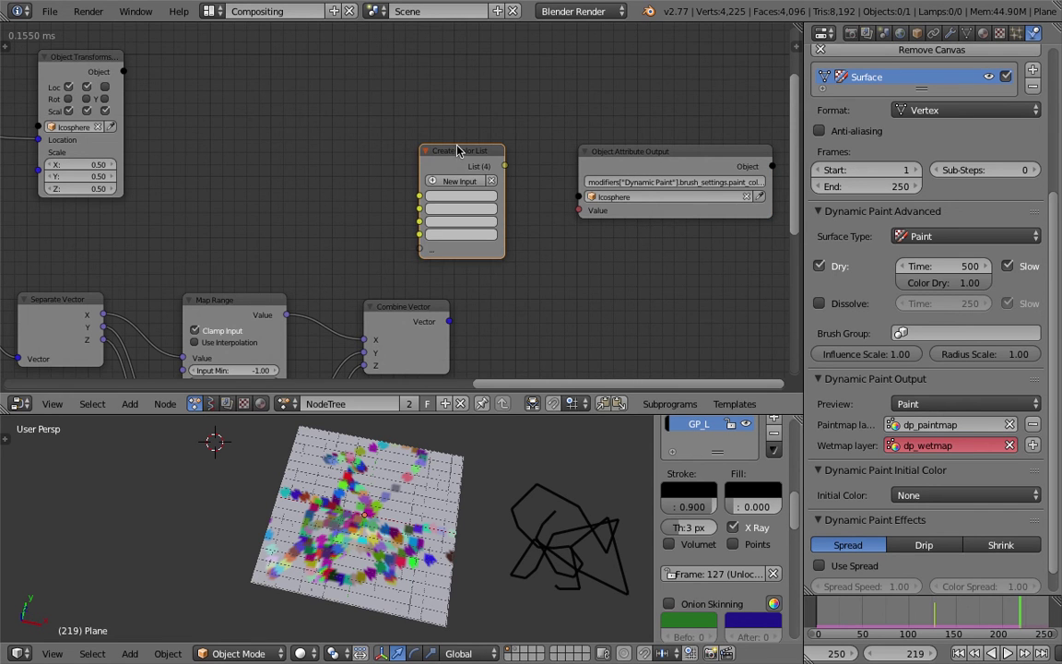
Switch to the browser and look through the image results for the Japanese polka dot artist as color reference
{"action": "scroll", "coordinate": [455, 152], "scroll_direction": "up", "scroll_amount": 1}
{"action": "key", "text": "ctrl+Left"}
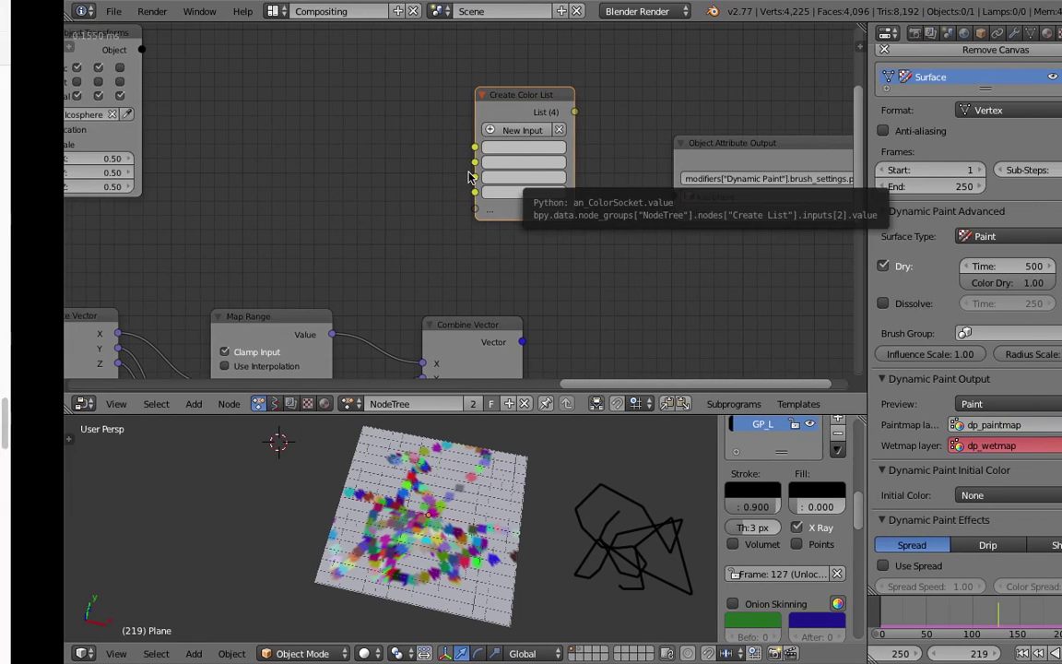
{"action": "scroll", "coordinate": [477, 321], "scroll_direction": "up", "scroll_amount": 1}
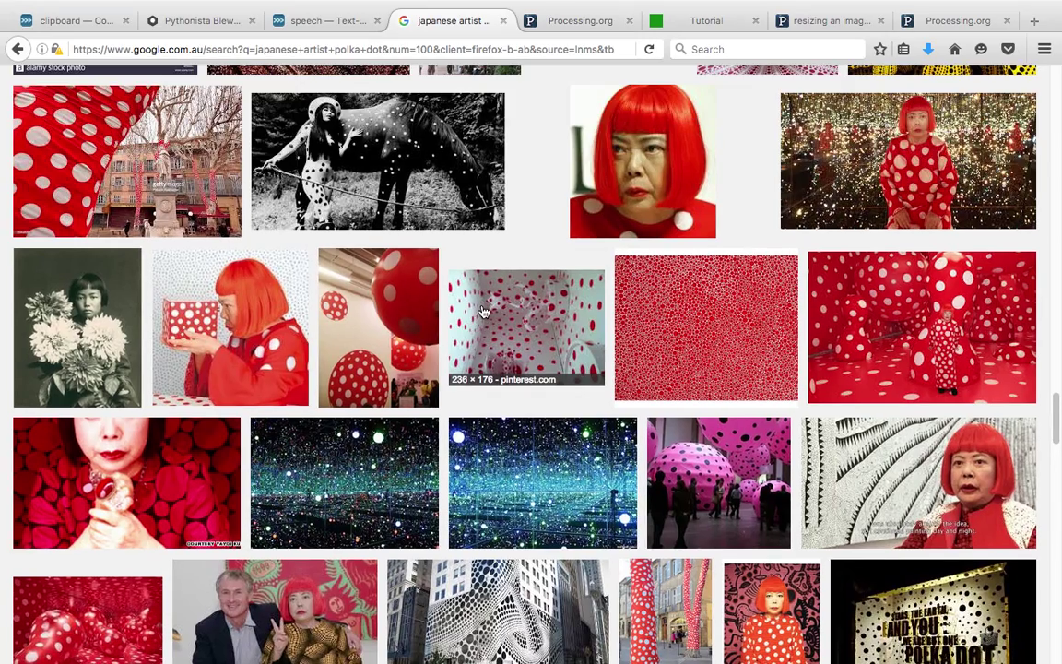
{"action": "scroll", "coordinate": [486, 312], "scroll_direction": "up", "scroll_amount": 3}
{"action": "scroll", "coordinate": [402, 280], "scroll_direction": "up", "scroll_amount": 5}
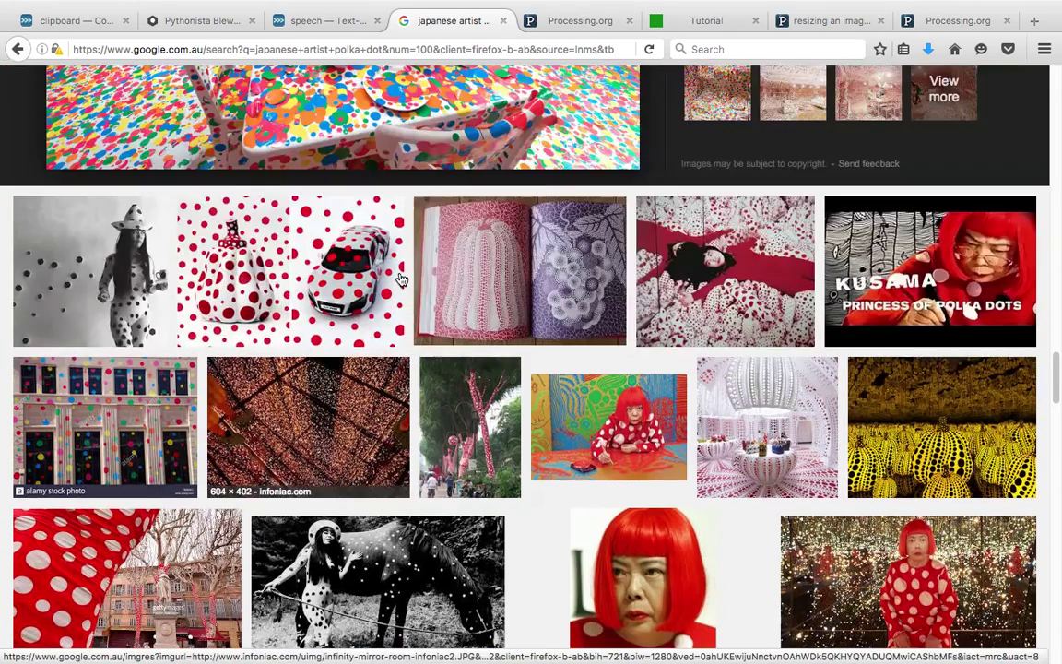
{"action": "scroll", "coordinate": [401, 279], "scroll_direction": "up", "scroll_amount": 3}
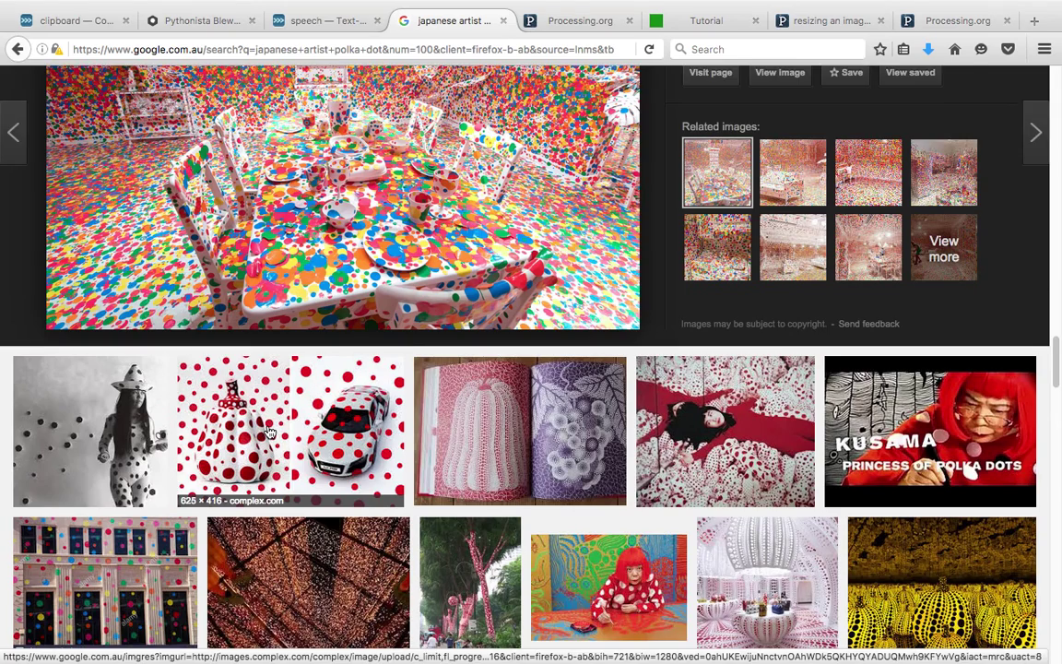
{"action": "scroll", "coordinate": [127, 530], "scroll_direction": "down", "scroll_amount": 1}
{"action": "scroll", "coordinate": [268, 304], "scroll_direction": "up", "scroll_amount": 2}
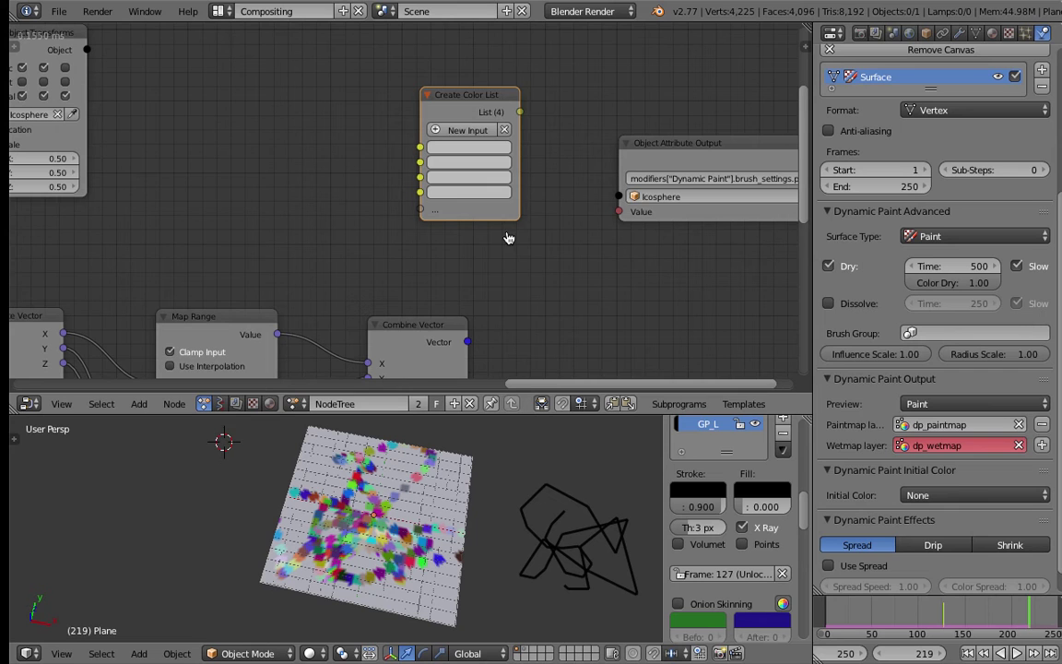
Set the four colors of the Create Color List node to crimson, orange, blue and green
{"action": "left_click", "coordinate": [474, 150]}
{"action": "left_click_drag", "start_coordinate": [492, 247], "coordinate": [471, 259]}
{"action": "left_click", "coordinate": [461, 163]}
{"action": "left_click", "coordinate": [461, 177]}
{"action": "left_click", "coordinate": [409, 307]}
{"action": "left_click", "coordinate": [426, 180]}
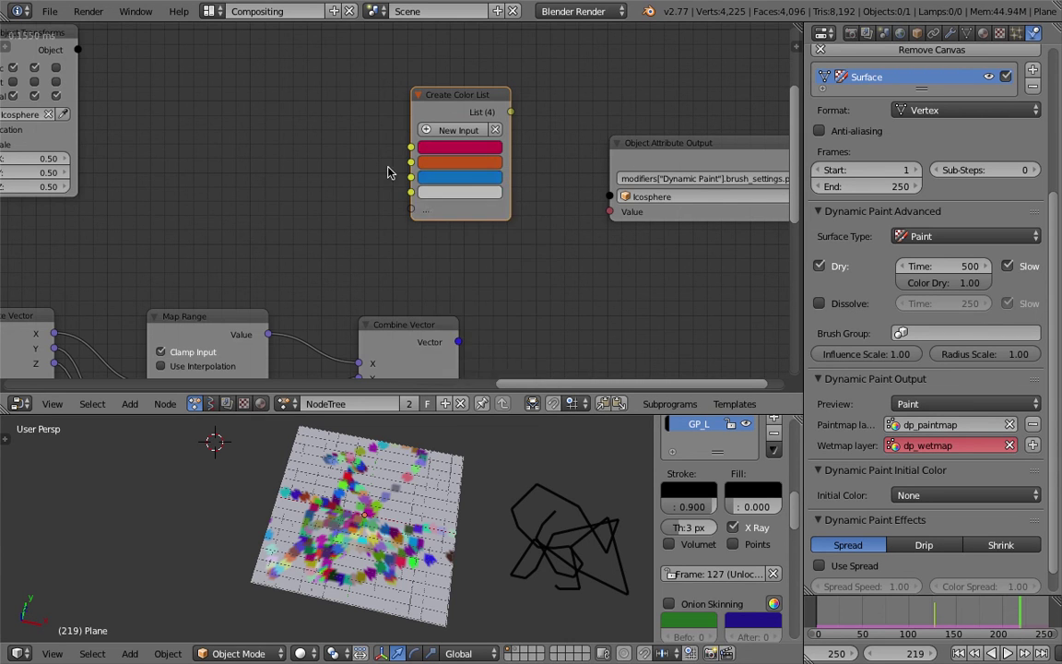
{"action": "left_click", "coordinate": [431, 194]}
{"action": "left_click", "coordinate": [435, 231]}
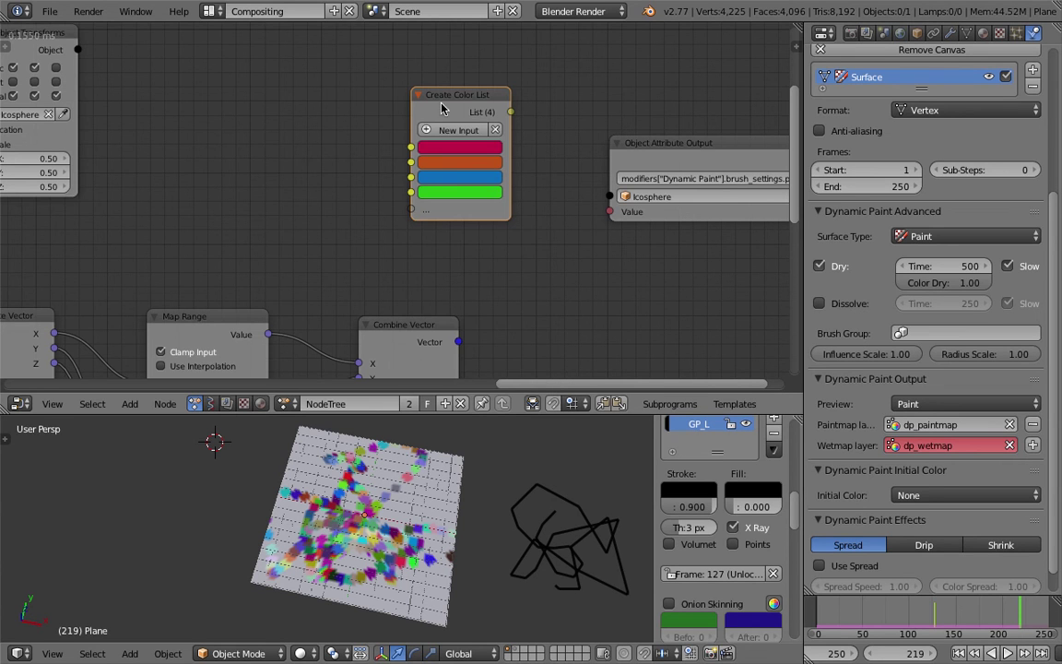
Rearrange the nodes and connect the color list's List output to the Value input of Object Attribute Output
{"action": "left_click_drag", "start_coordinate": [442, 104], "coordinate": [359, 110]}
{"action": "middle_click_drag", "start_coordinate": [450, 148], "coordinate": [331, 127]}
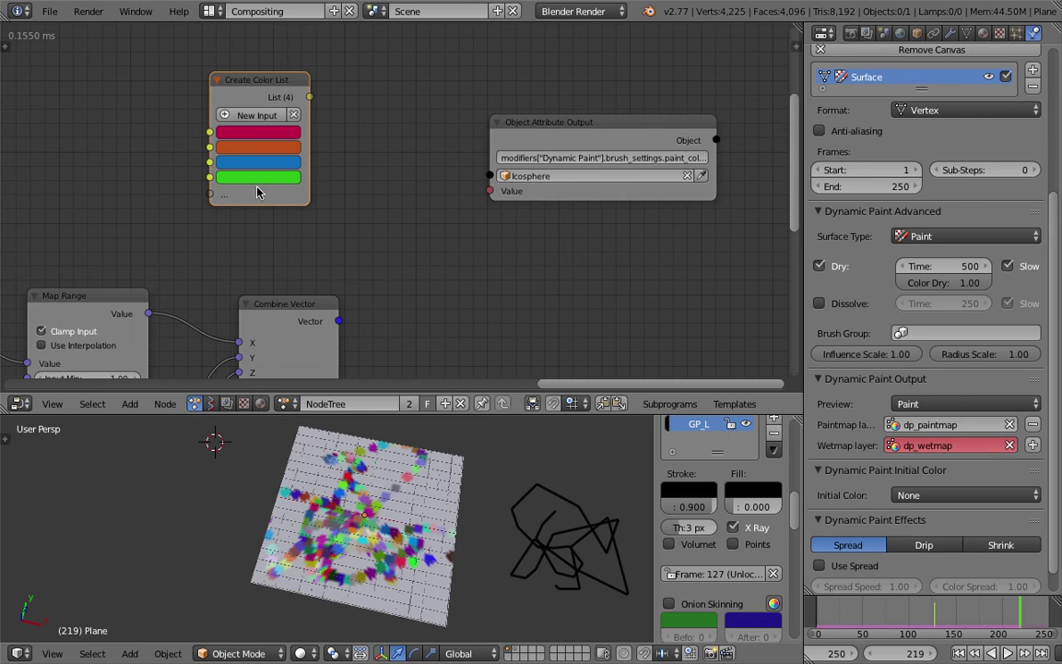
{"action": "left_click_drag", "start_coordinate": [275, 94], "coordinate": [319, 98]}
{"action": "left_click", "coordinate": [553, 126]}
{"action": "left_click_drag", "start_coordinate": [554, 126], "coordinate": [558, 105]}
{"action": "left_click_drag", "start_coordinate": [371, 120], "coordinate": [490, 178]}
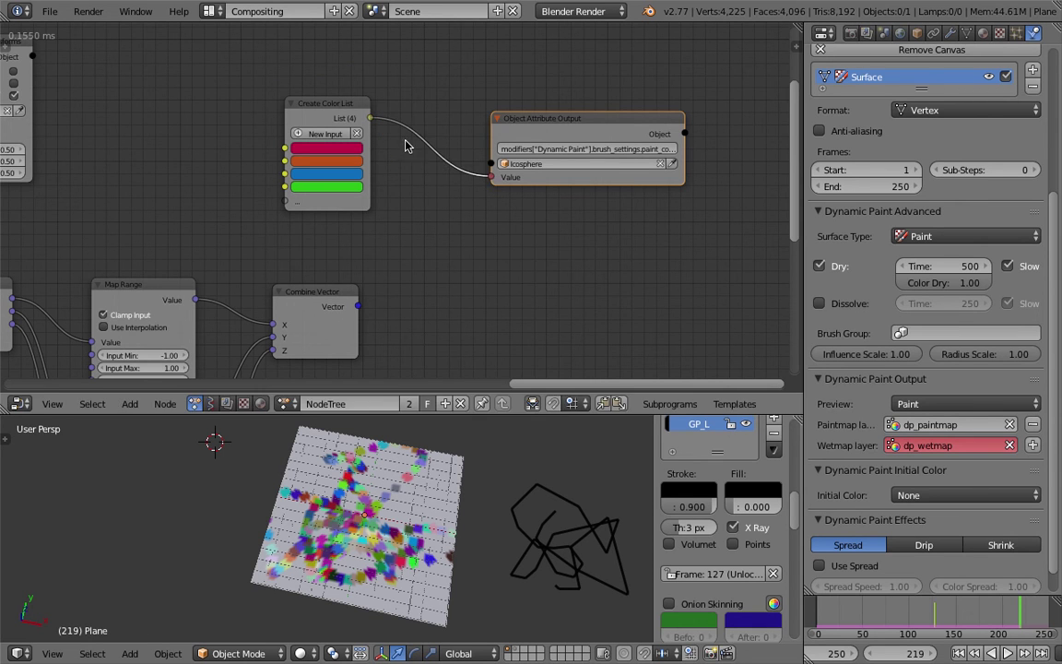
Insert a Get List Element node into the link between Create Color List and Object Attribute Output
{"action": "left_click_drag", "start_coordinate": [343, 113], "coordinate": [273, 124]}
{"action": "key", "text": "shift+a"}
{"action": "left_click", "coordinate": [374, 114]}
{"action": "type", "text": "get"}
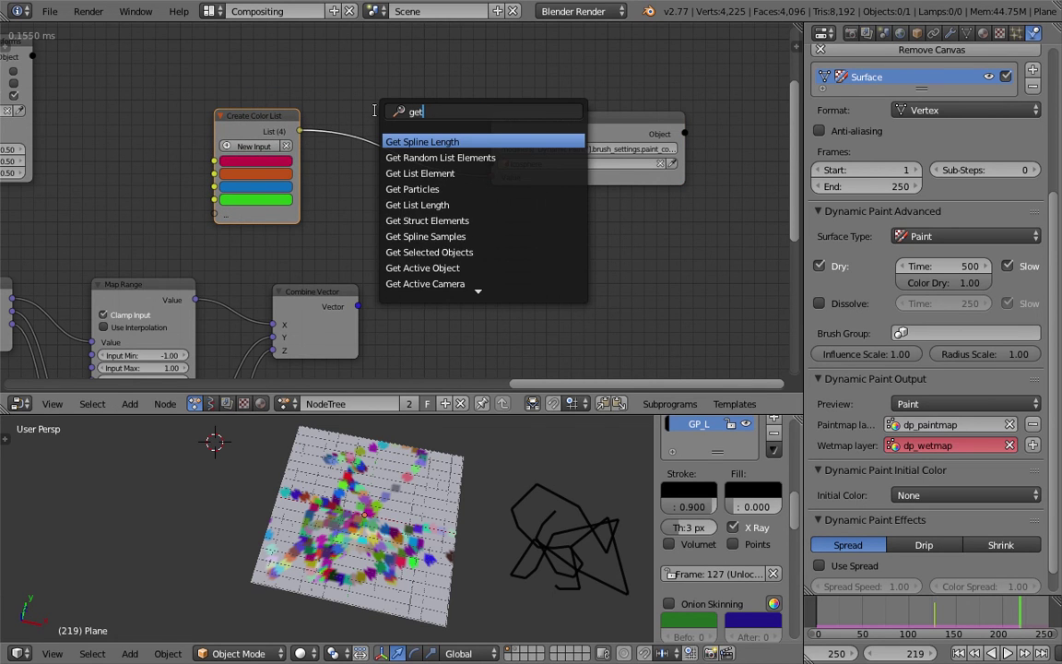
{"action": "type", "text": " ite"}
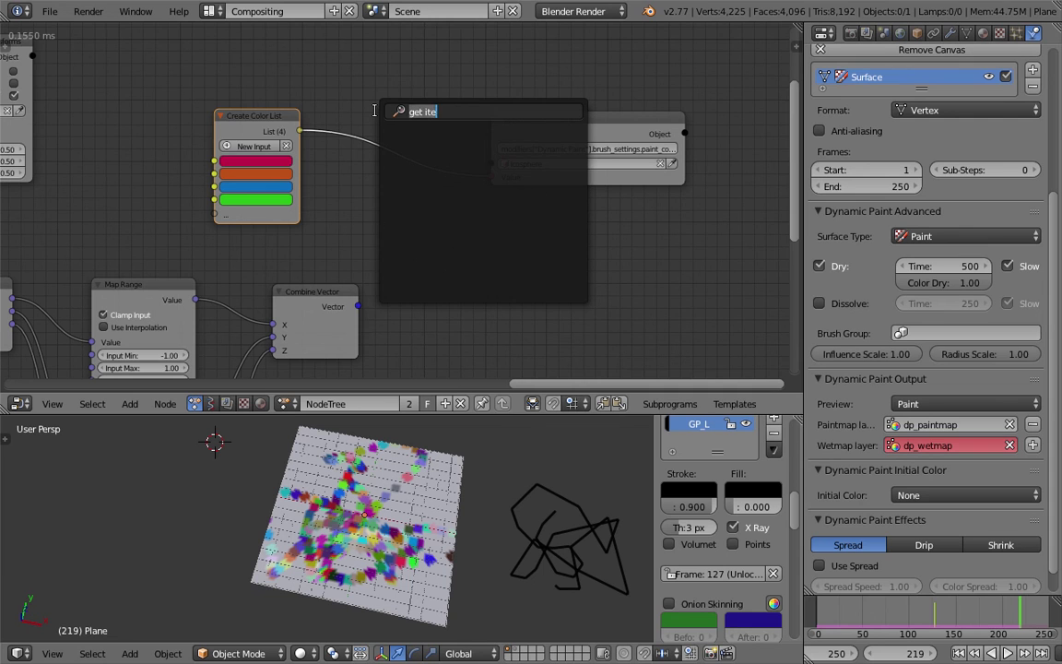
{"action": "type", "text": "get"}
{"action": "key", "text": "Down"}
{"action": "key", "text": "Down"}
{"action": "key", "text": "Return"}
{"action": "left_click", "coordinate": [413, 164]}
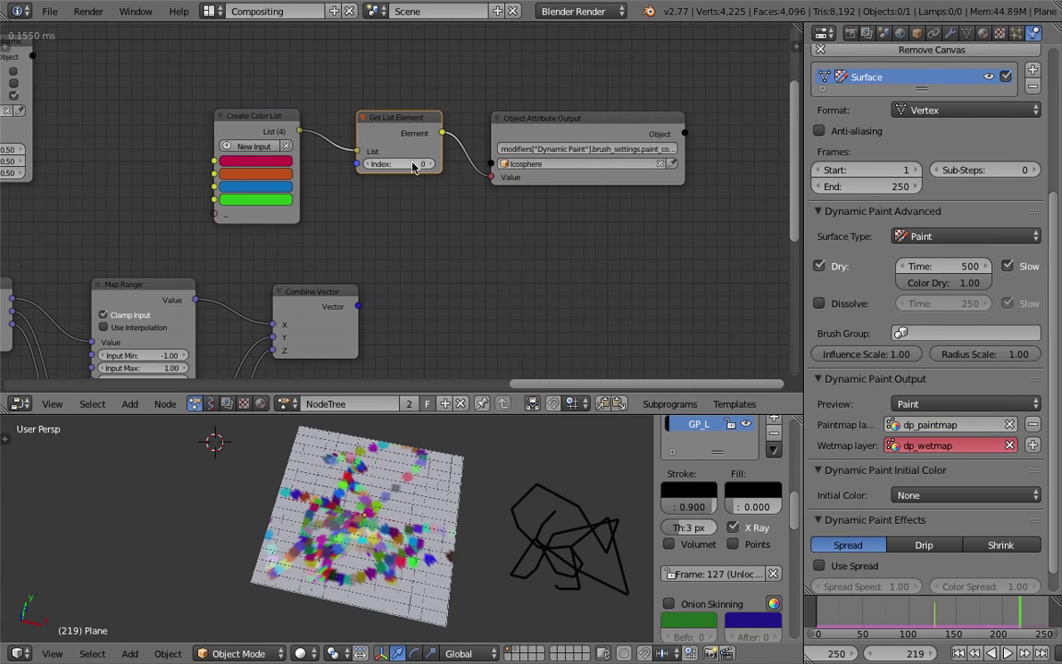
Try Get List Element index values of 8 and 4, and return the index to 0
{"action": "mouse_move", "coordinate": [400, 164]}
{"action": "left_mouse_down"}
{"action": "mouse_move", "coordinate": [430, 164]}
{"action": "mouse_move", "coordinate": [415, 164]}
{"action": "left_mouse_up"}
{"action": "middle_click_drag", "start_coordinate": [360, 100], "coordinate": [451, 103]}
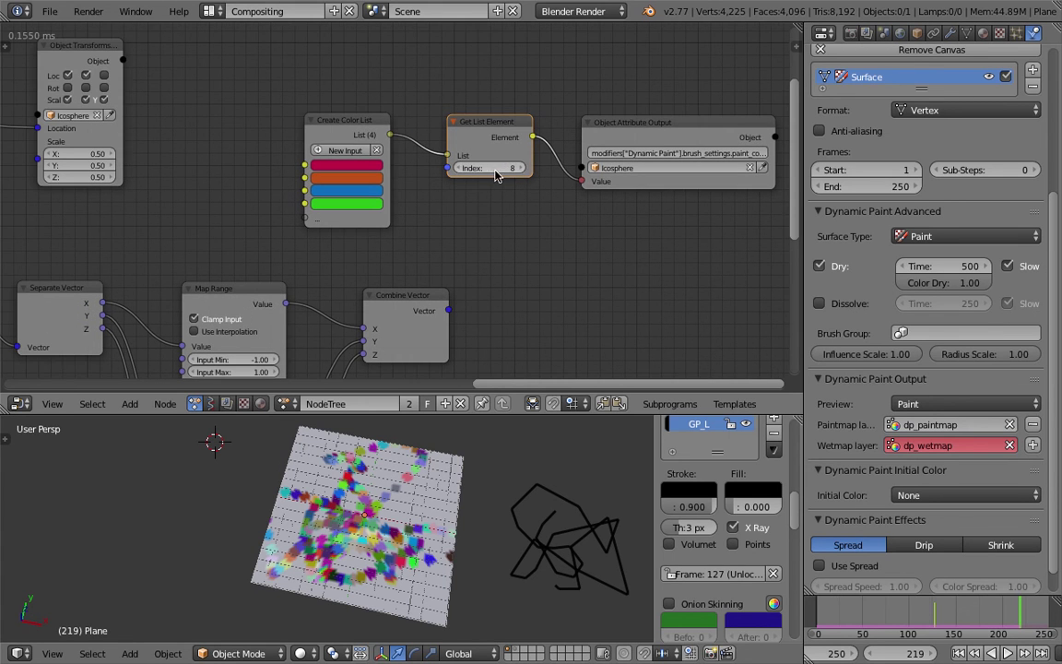
{"action": "double_click", "coordinate": [469, 170]}
{"action": "type", "text": "4"}
{"action": "key", "text": "Return"}
{"action": "double_click", "coordinate": [474, 169]}
{"action": "type", "text": "0"}
{"action": "key", "text": "Return"}
Move the Create Color List node up, play the animation while setting the Get List Element index to 1, and stop it
{"action": "left_click_drag", "start_coordinate": [361, 124], "coordinate": [361, 107]}
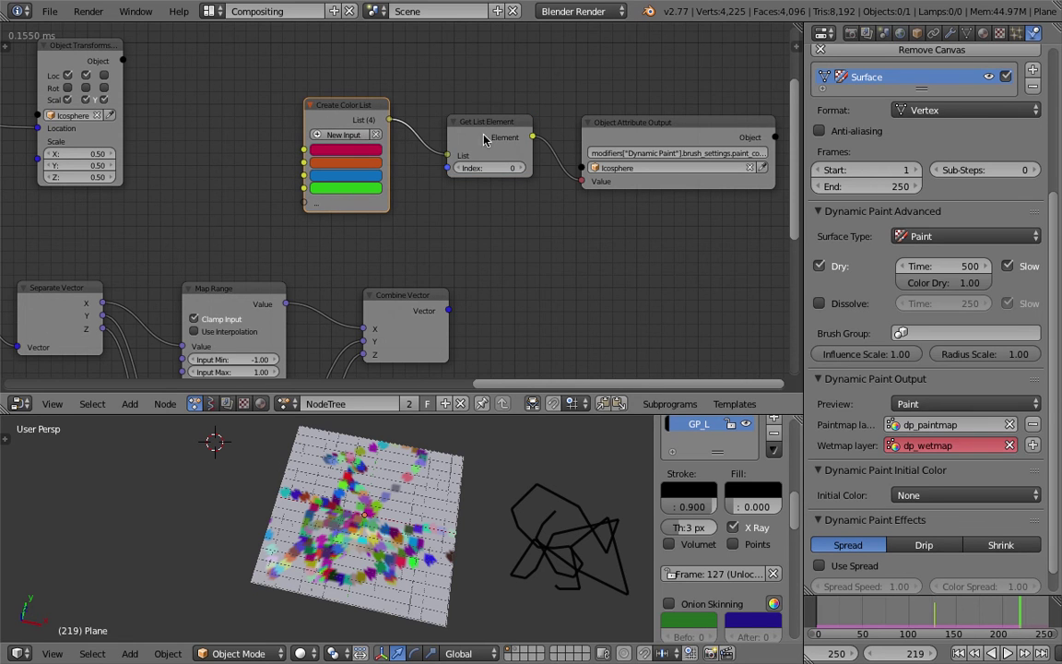
{"action": "scroll", "coordinate": [443, 148], "scroll_direction": "up", "scroll_amount": 2}
{"action": "middle_click_drag", "start_coordinate": [445, 149], "coordinate": [354, 161]}
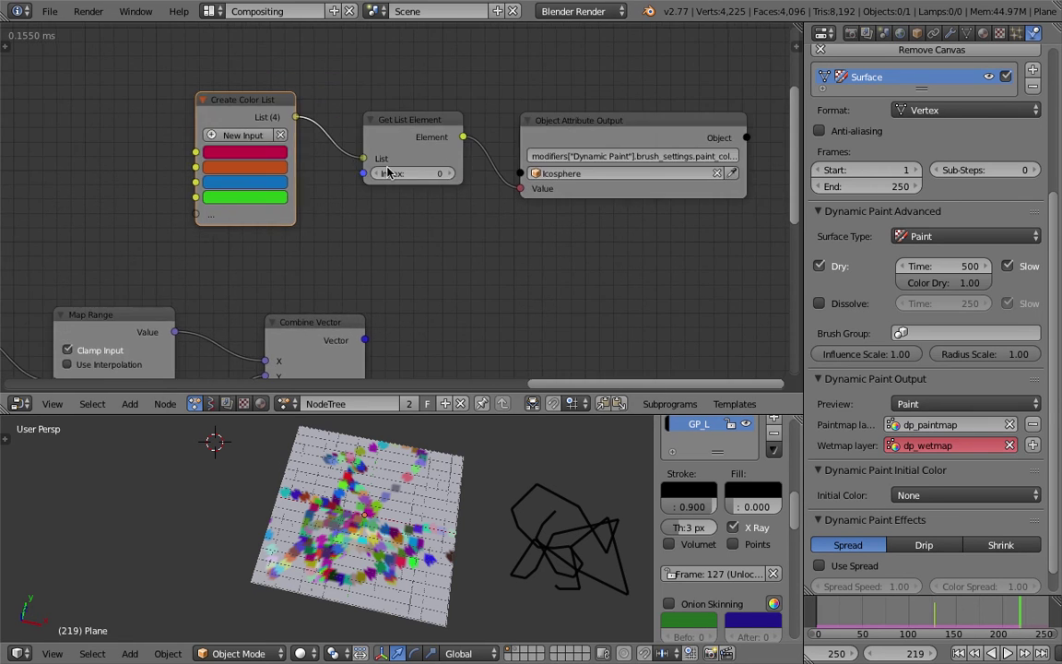
{"action": "left_click_drag", "start_coordinate": [356, 160], "coordinate": [360, 158]}
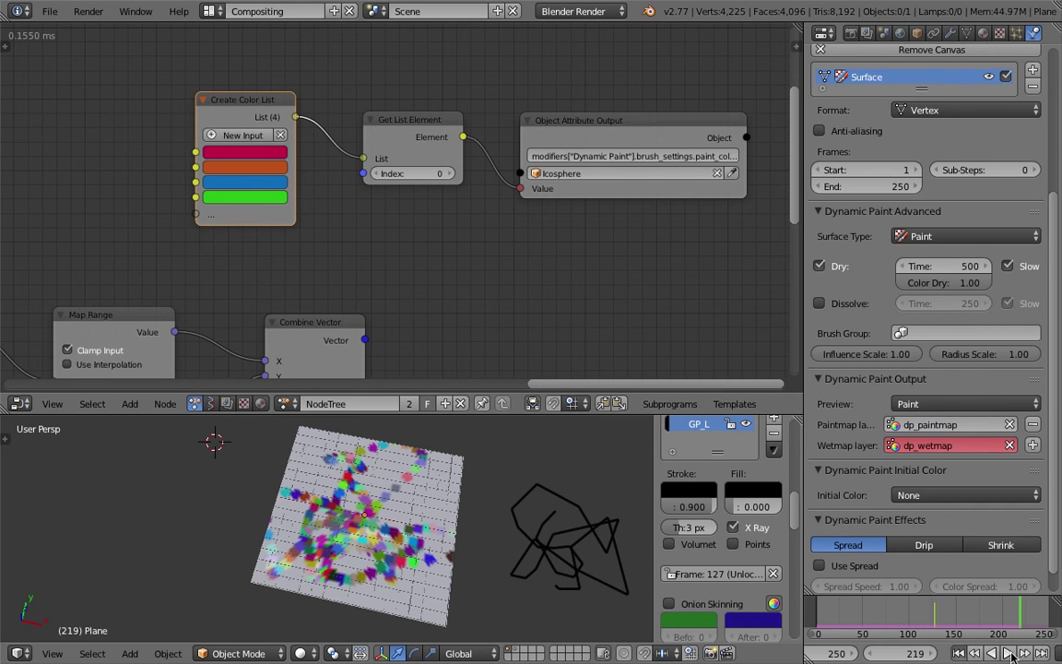
{"action": "left_click", "coordinate": [1009, 653]}
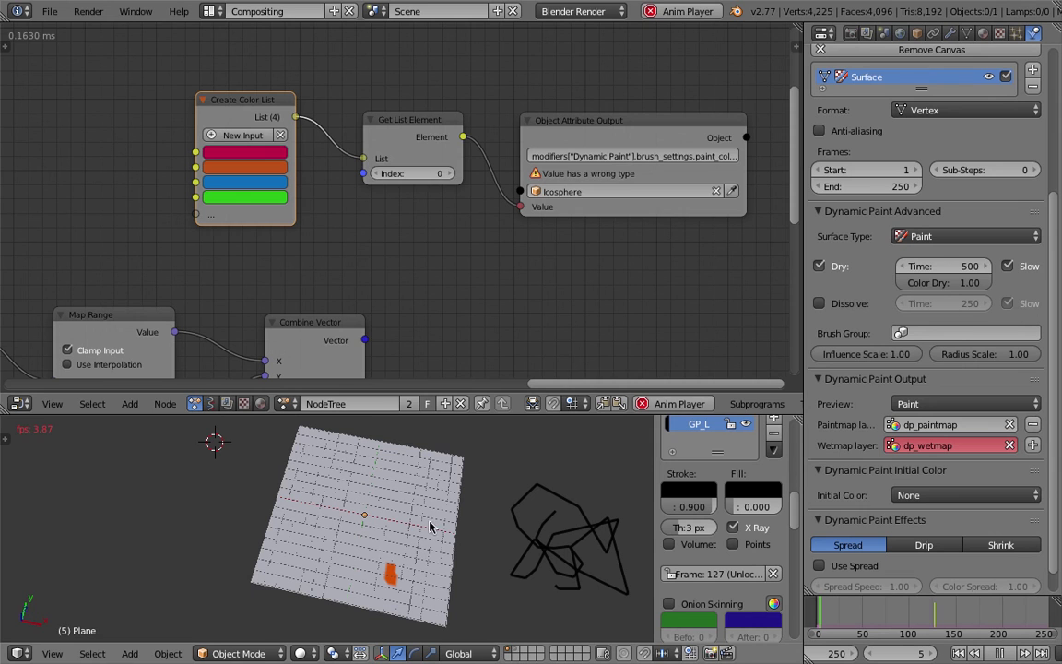
{"action": "left_click", "coordinate": [448, 173]}
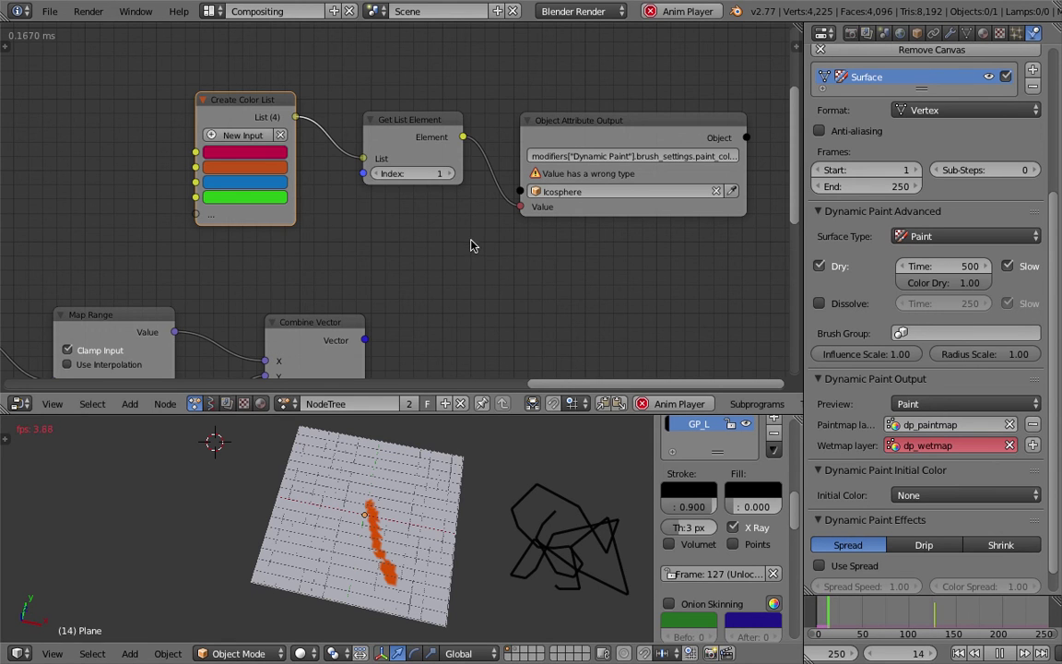
{"action": "left_click", "coordinate": [450, 174]}
{"action": "left_click", "coordinate": [377, 174]}
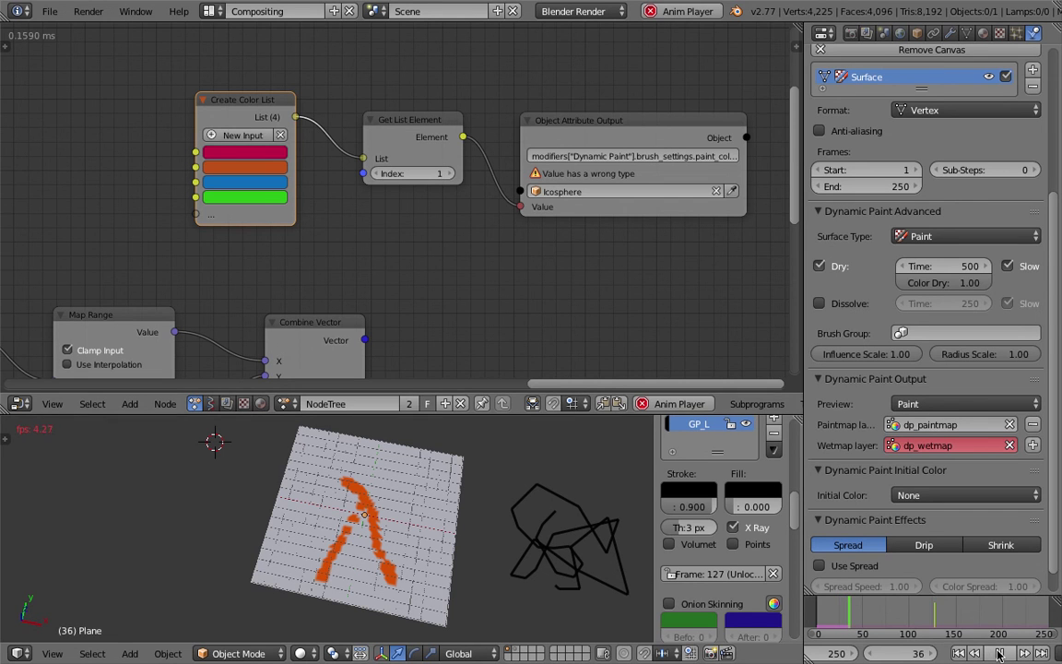
{"action": "left_click", "coordinate": [1000, 653]}
Show the Animation Nodes execution settings in a narrowed tool shelf and save the file over AN_Stamping_Basic_007.blend
{"action": "left_click", "coordinate": [6, 47]}
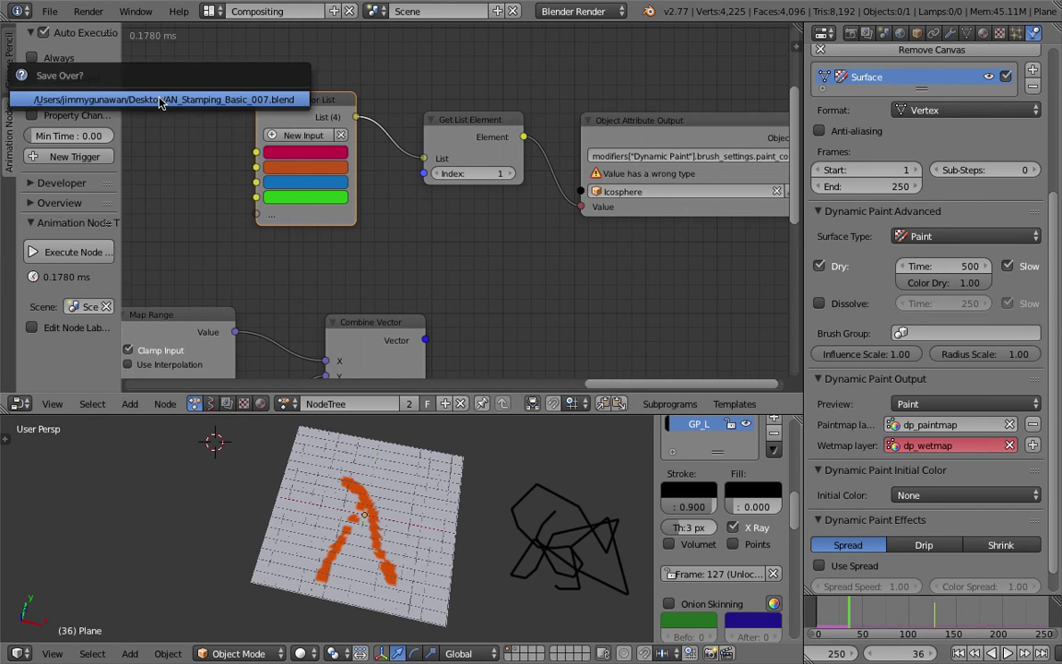
{"action": "left_click", "coordinate": [76, 79]}
{"action": "left_click", "coordinate": [86, 116]}
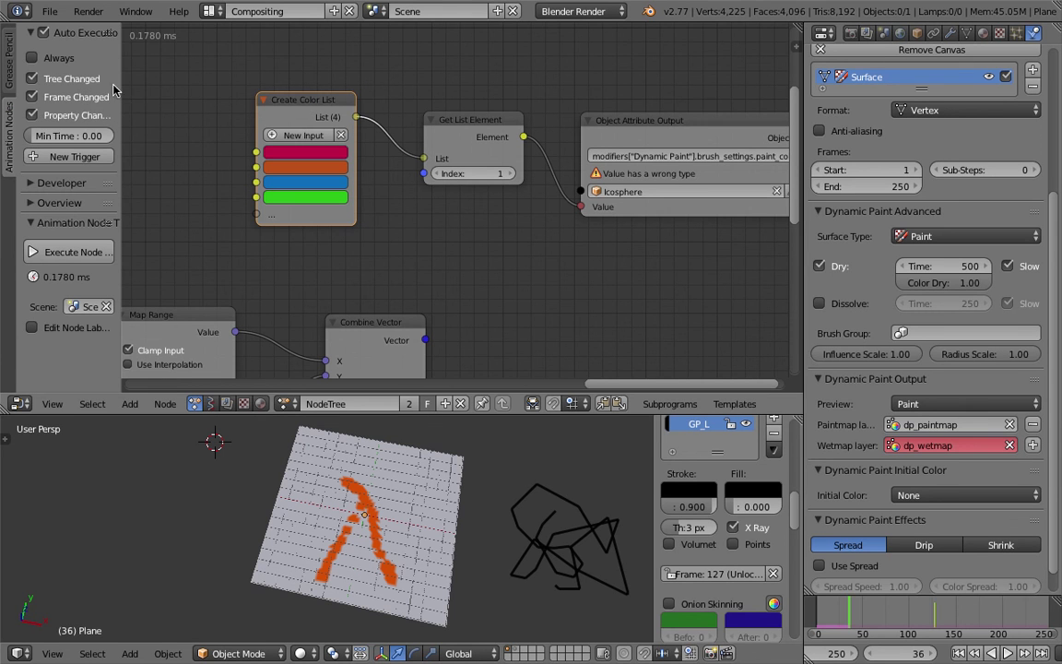
{"action": "left_click_drag", "start_coordinate": [124, 62], "coordinate": [96, 62]}
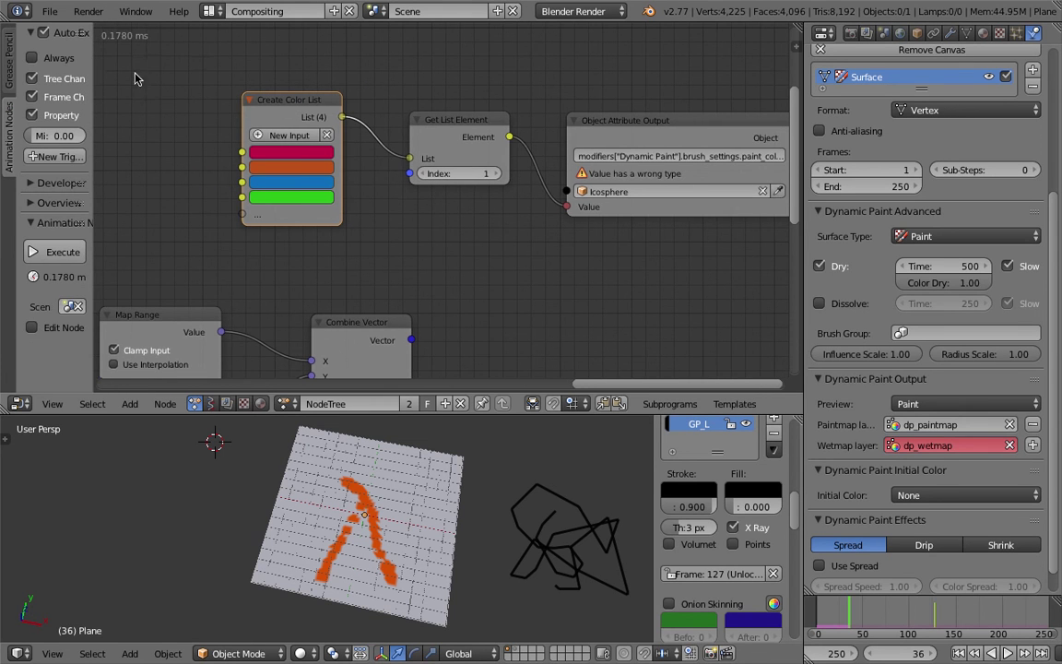
Return to the first frame and replay the animation to check the brush color
{"action": "left_click", "coordinate": [960, 653]}
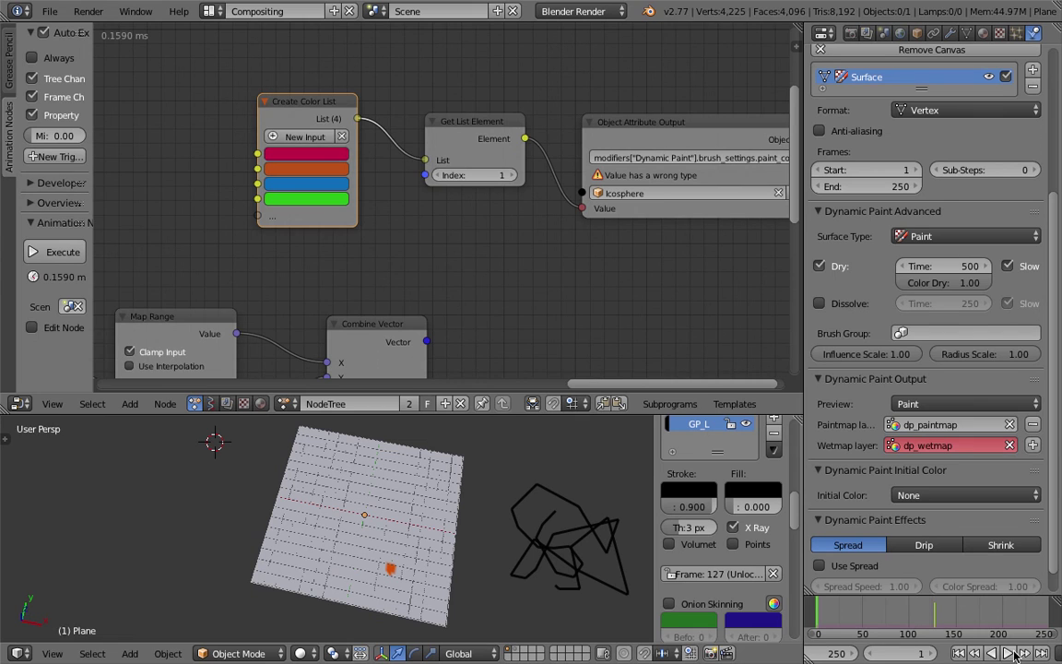
{"action": "key", "text": "alt+a"}
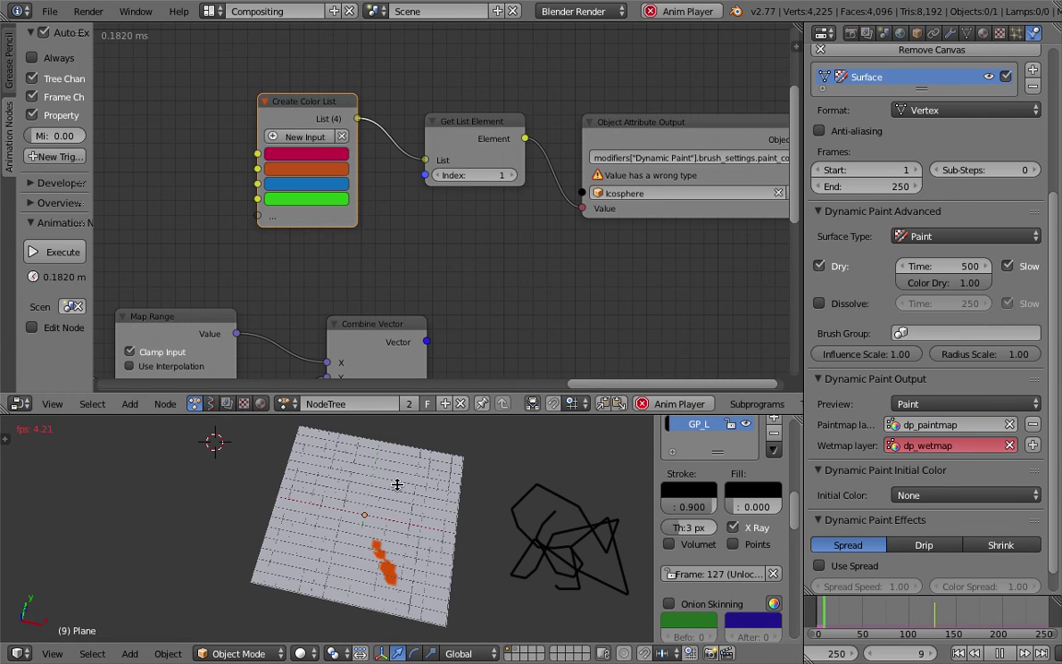
Try Get List Element index values 2 and 3 during playback, return the index to 2, and stop the animation
{"action": "left_click", "coordinate": [512, 179]}
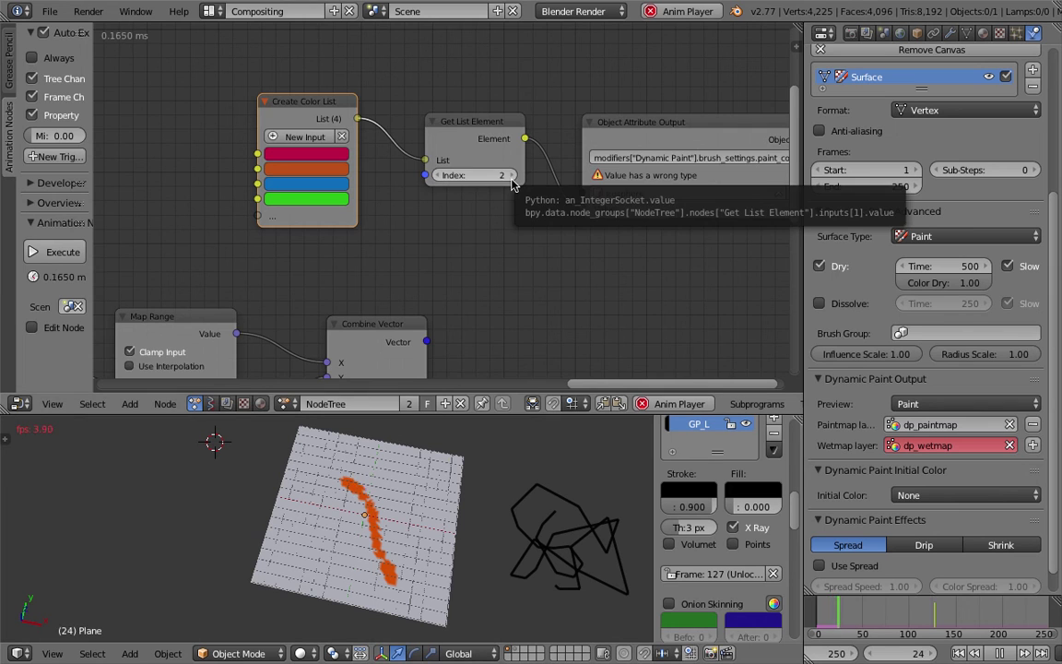
{"action": "left_click", "coordinate": [512, 179]}
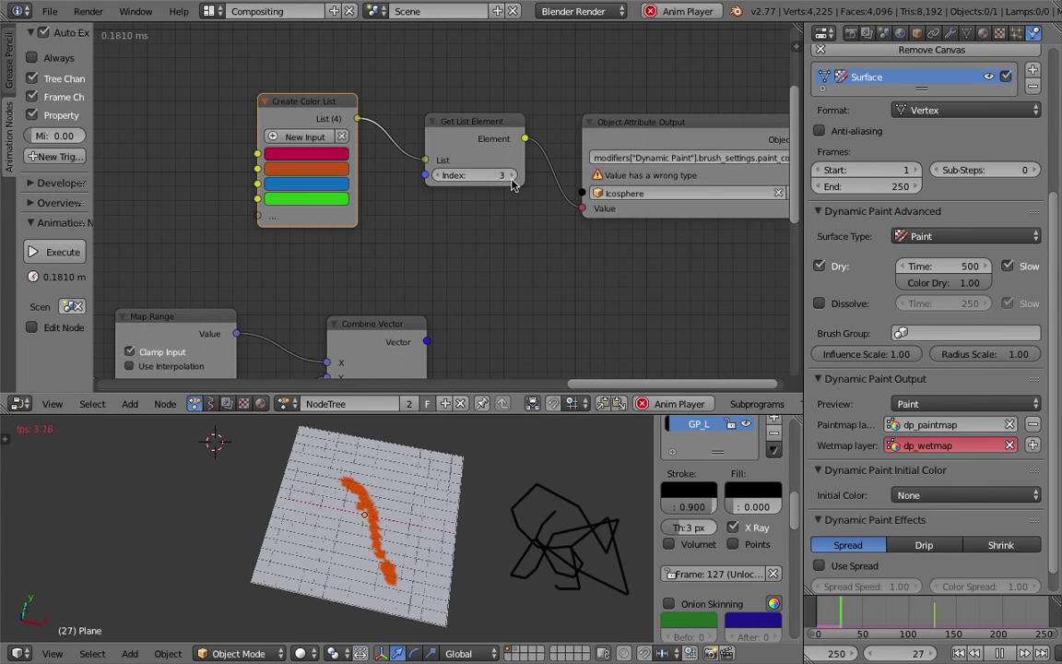
{"action": "left_click", "coordinate": [437, 175]}
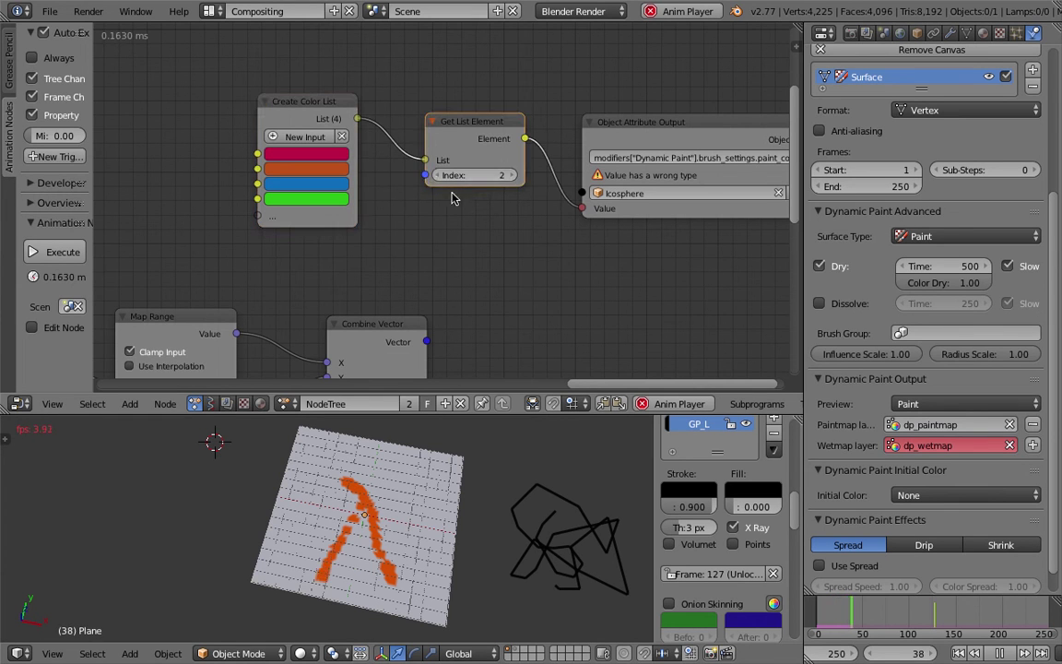
{"action": "key", "text": "alt+a"}
Add a Separate Color node above the Get List Element node
{"action": "middle_click_drag", "start_coordinate": [500, 236], "coordinate": [387, 252]}
{"action": "left_click_drag", "start_coordinate": [537, 143], "coordinate": [548, 149]}
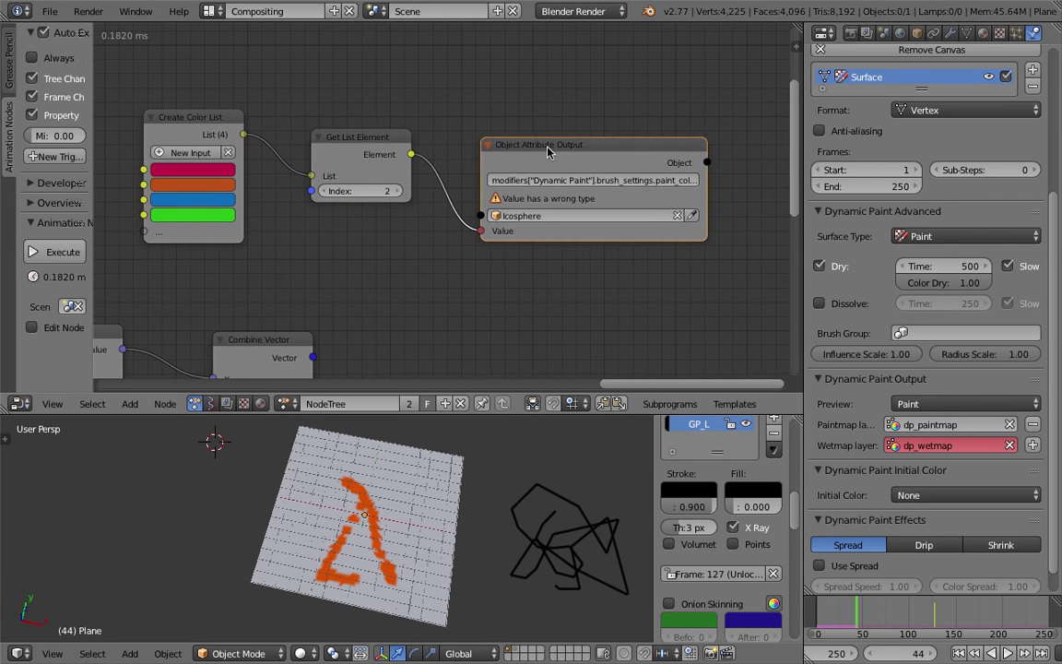
{"action": "middle_click_drag", "start_coordinate": [432, 97], "coordinate": [441, 157]}
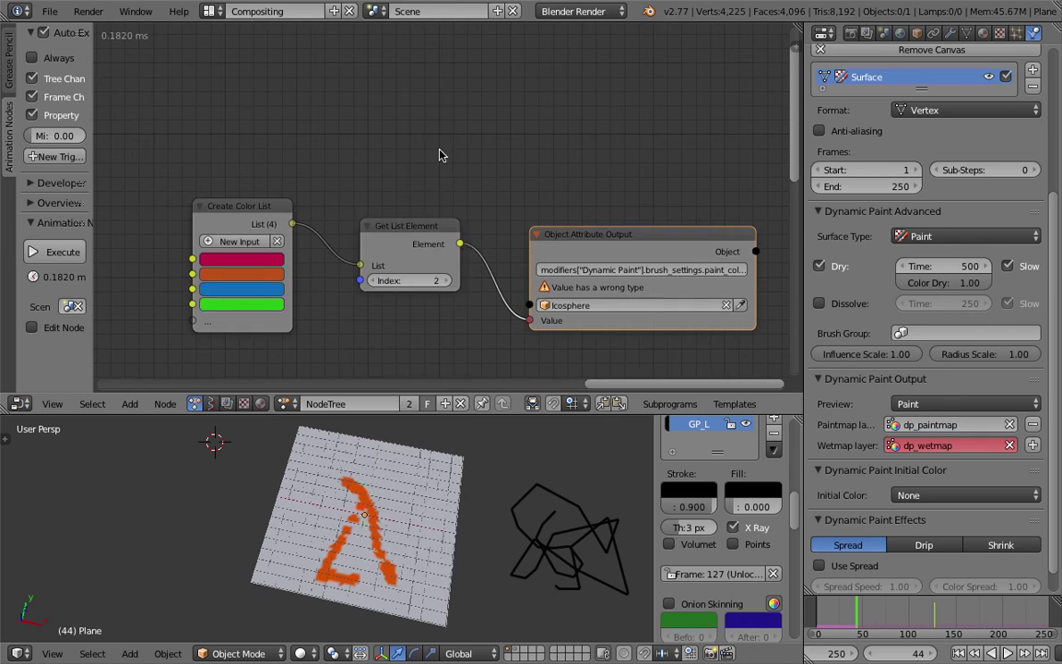
{"action": "key", "text": "shift+a"}
{"action": "left_click", "coordinate": [441, 147]}
{"action": "type", "text": "color"}
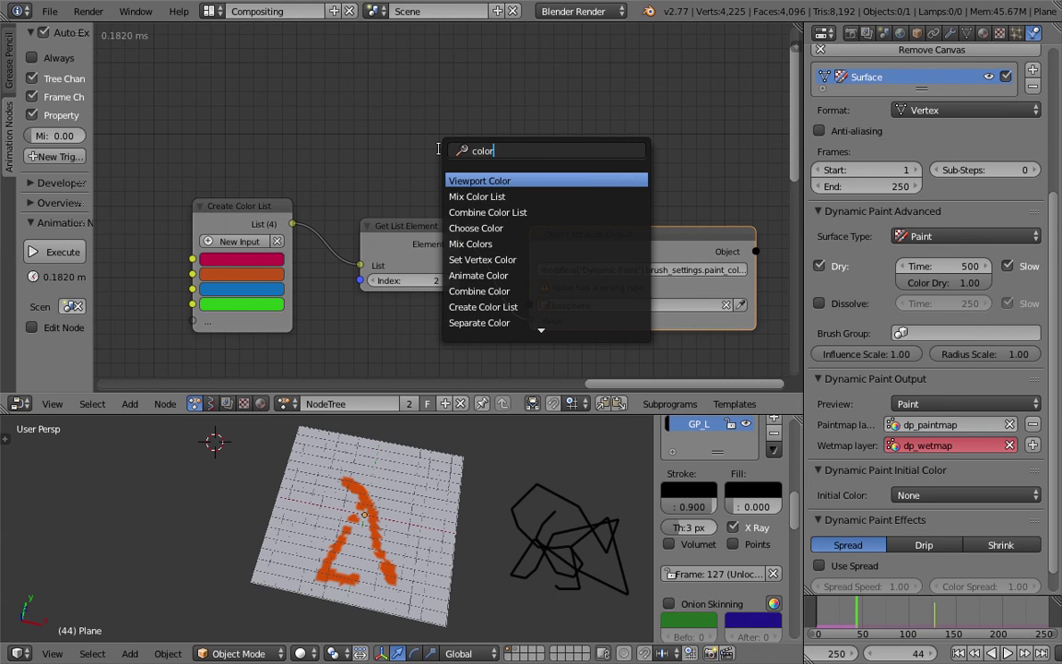
{"action": "type", "text": "sepa"}
{"action": "key", "text": "Down"}
{"action": "key", "text": "Down"}
{"action": "key", "text": "Down"}
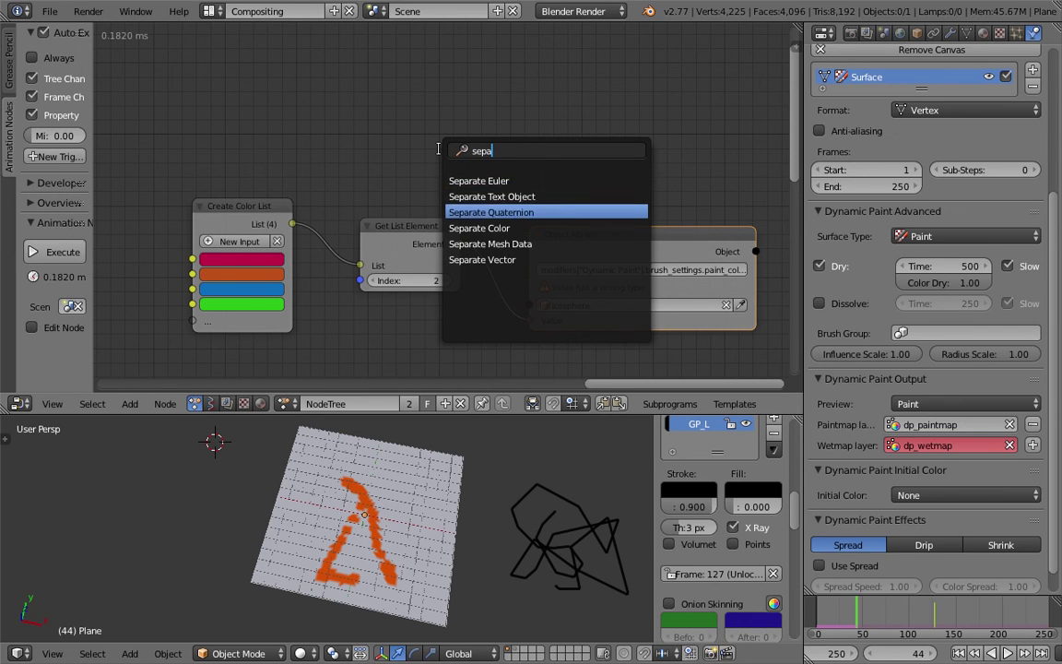
{"action": "key", "text": "Return"}
{"action": "left_click", "coordinate": [314, 99]}
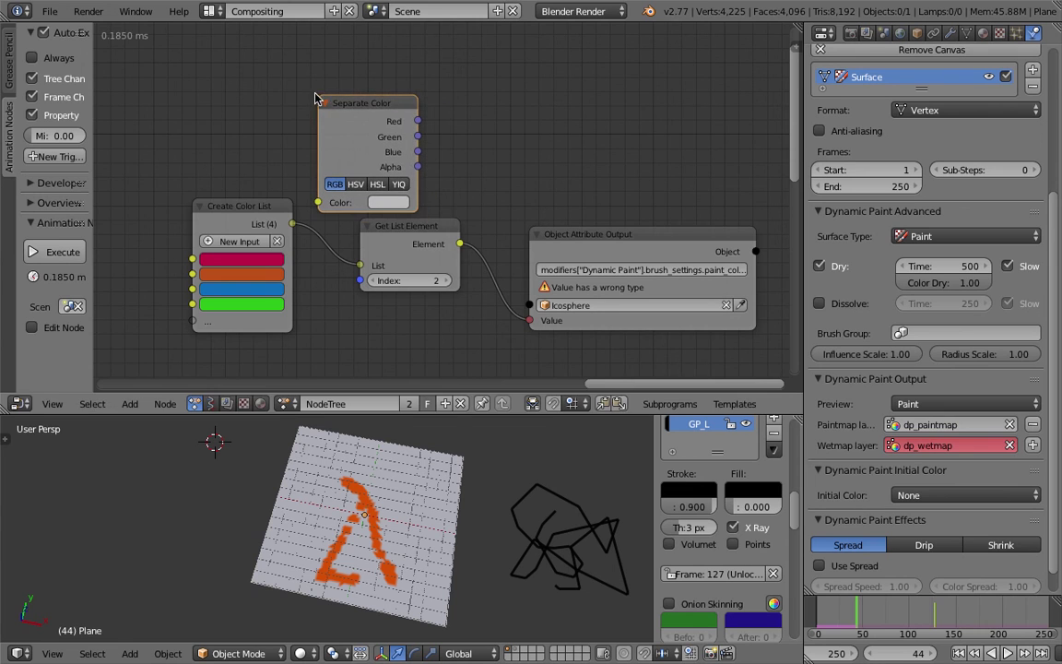
Spread out the Create Color List, Separate Color, Get List Element and Object Attribute Output nodes to make room between them
{"action": "left_click_drag", "start_coordinate": [246, 207], "coordinate": [194, 207]}
{"action": "left_click_drag", "start_coordinate": [615, 231], "coordinate": [643, 230]}
{"action": "left_click_drag", "start_coordinate": [386, 238], "coordinate": [464, 218]}
{"action": "left_click_drag", "start_coordinate": [339, 111], "coordinate": [302, 104]}
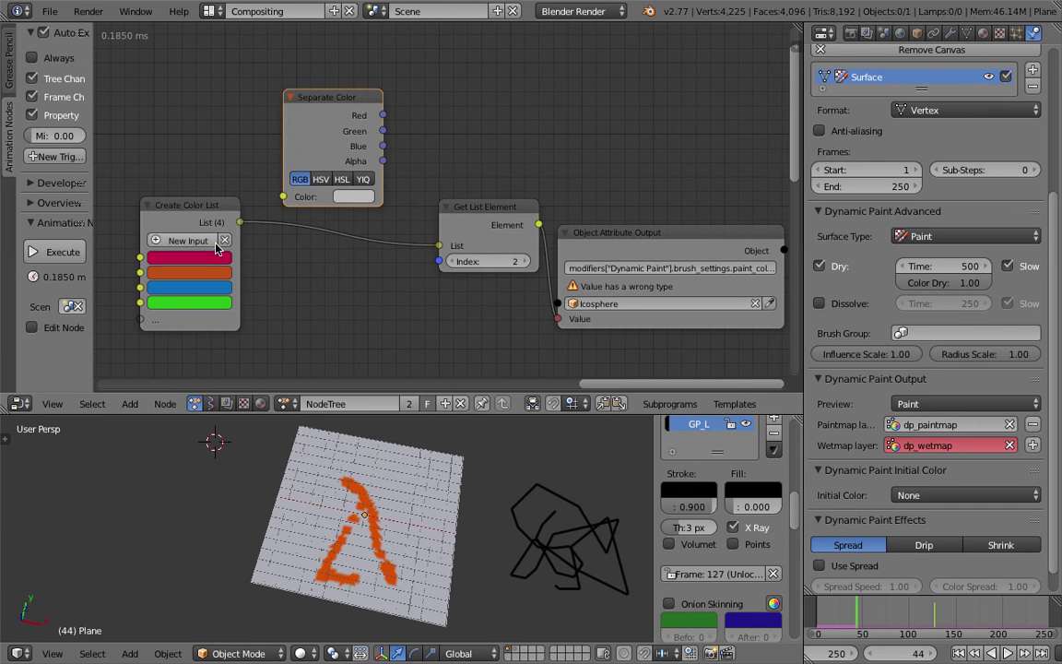
{"action": "middle_click_drag", "start_coordinate": [658, 241], "coordinate": [622, 206]}
{"action": "scroll", "coordinate": [614, 202], "scroll_direction": "down", "scroll_amount": 1}
{"action": "left_click_drag", "start_coordinate": [608, 200], "coordinate": [654, 203]}
{"action": "left_click", "coordinate": [479, 180]}
{"action": "left_click_drag", "start_coordinate": [478, 183], "coordinate": [490, 183]}
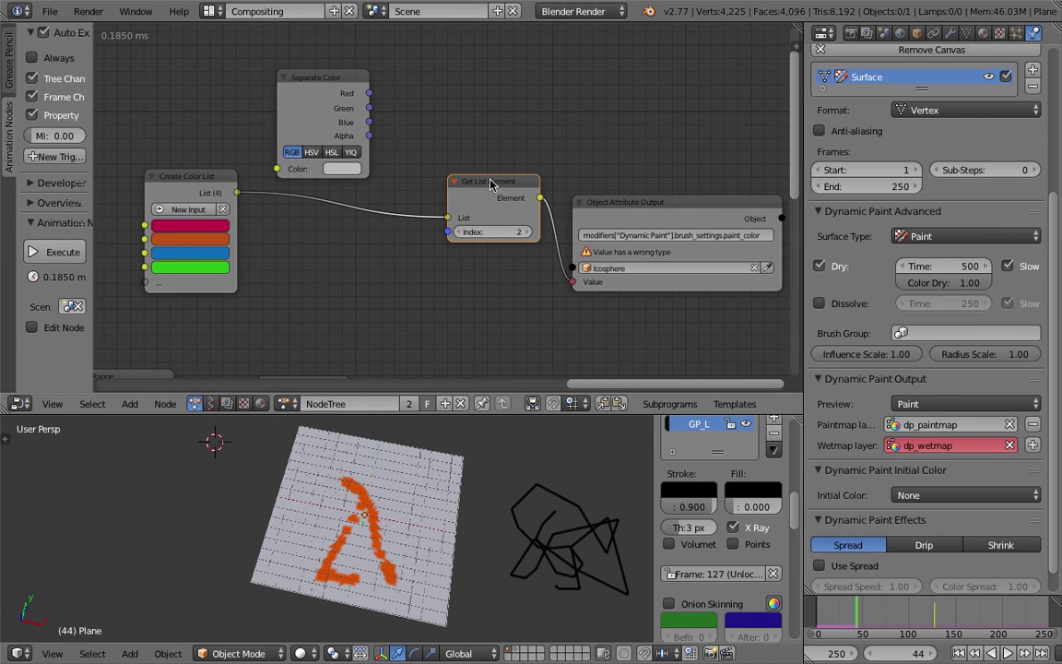
{"action": "left_click_drag", "start_coordinate": [324, 82], "coordinate": [301, 76]}
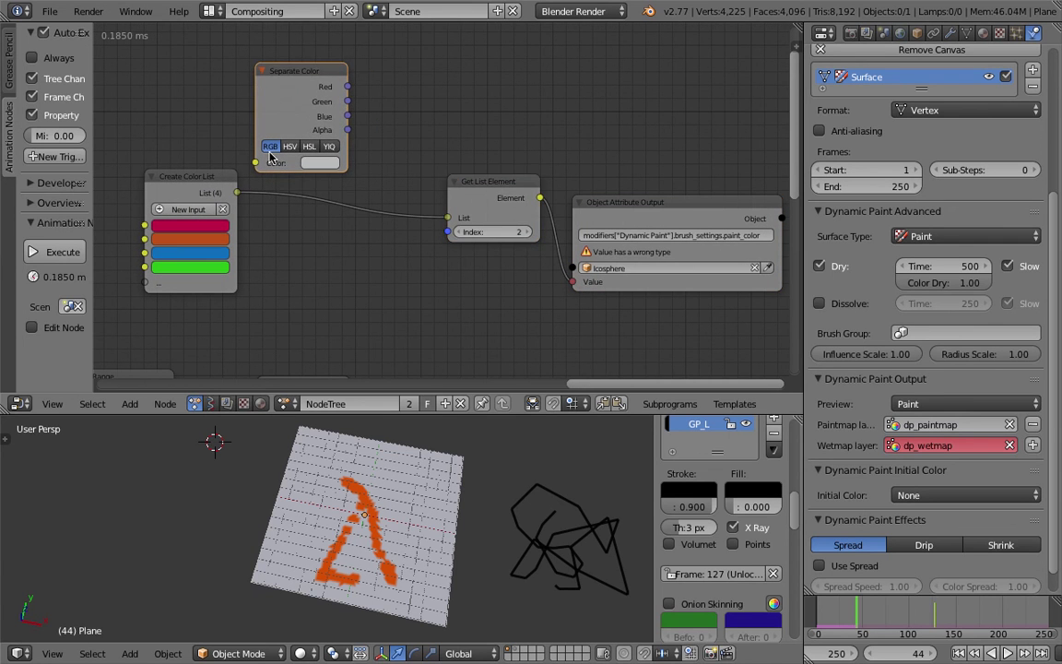
Place Separate Color after Get List Element and feed the Element output into its Color input
{"action": "left_click_drag", "start_coordinate": [213, 175], "coordinate": [170, 180]}
{"action": "left_click_drag", "start_coordinate": [304, 75], "coordinate": [499, 57]}
{"action": "left_click_drag", "start_coordinate": [494, 178], "coordinate": [449, 146]}
{"action": "left_click_drag", "start_coordinate": [513, 67], "coordinate": [431, 93]}
Add a Combine Vector node beside the Separate Color node
{"action": "key", "text": "shift+a"}
{"action": "left_click", "coordinate": [536, 96]}
{"action": "type", "text": "vector A"}
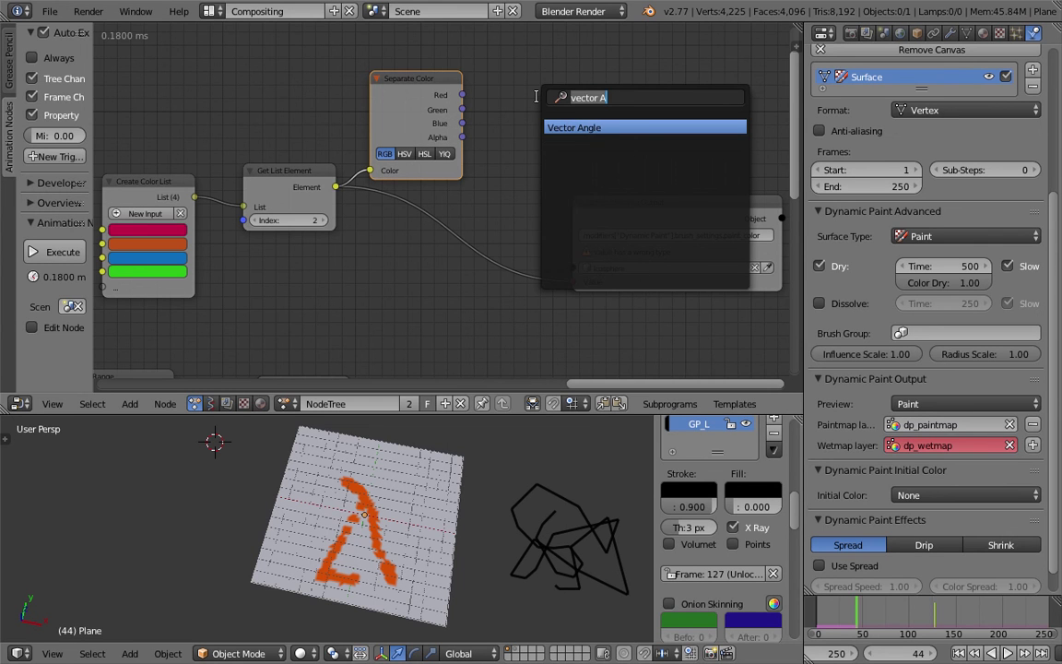
{"action": "key", "text": "ctrl+a"}
{"action": "type", "text": "COB"}
{"action": "key", "text": "BackSpace"}
{"action": "key", "text": "BackSpace"}
{"action": "key", "text": "BackSpace"}
{"action": "type", "text": "combine v"}
{"action": "key", "text": "Down"}
{"action": "key", "text": "Down"}
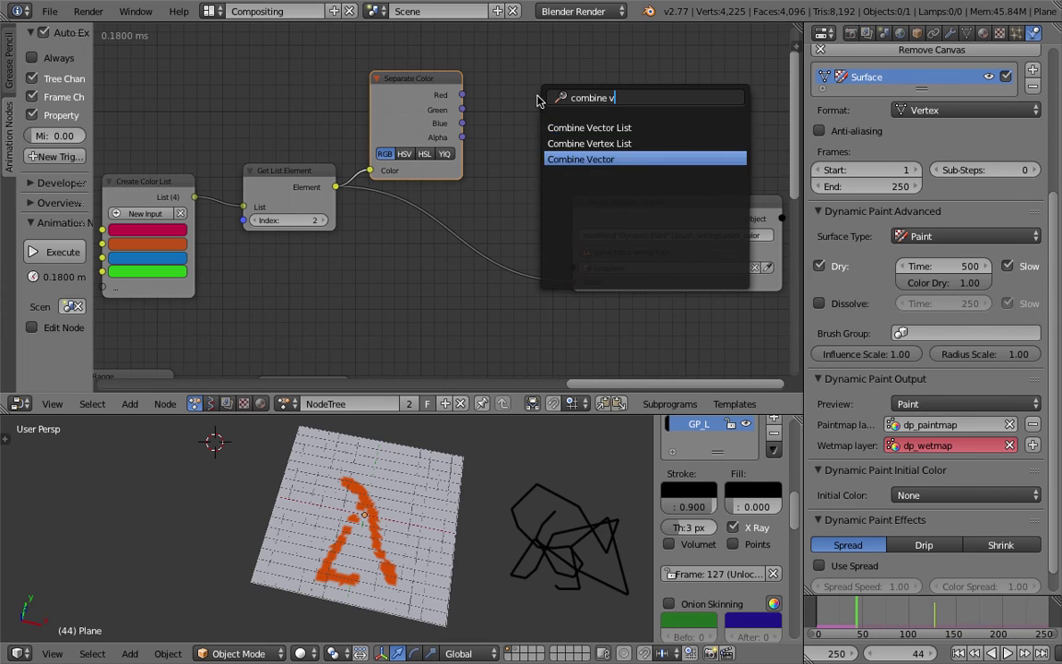
{"action": "key", "text": "Return"}
{"action": "left_click", "coordinate": [541, 100]}
Link Red, Green and Blue to the Combine Vector X, Y and Z inputs, and its Vector output to the Object Attribute Output Value
{"action": "left_click_drag", "start_coordinate": [462, 95], "coordinate": [538, 139]}
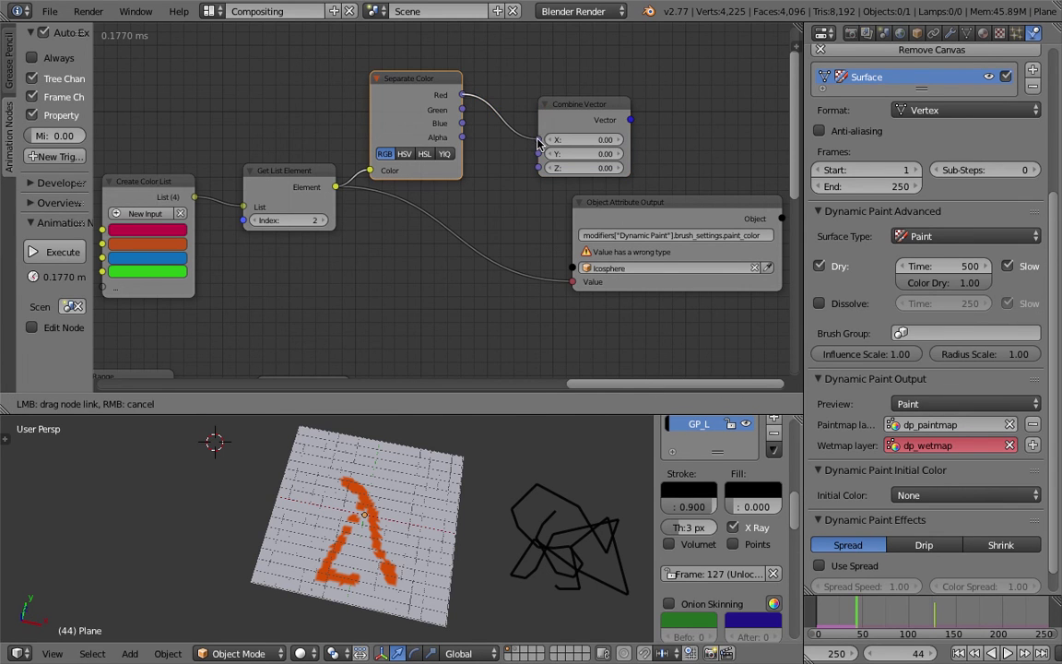
{"action": "left_click_drag", "start_coordinate": [462, 110], "coordinate": [538, 153]}
{"action": "left_click_drag", "start_coordinate": [462, 124], "coordinate": [539, 167]}
{"action": "left_click_drag", "start_coordinate": [622, 114], "coordinate": [573, 282]}
{"action": "middle_click_drag", "start_coordinate": [543, 216], "coordinate": [414, 214]}
{"action": "left_click_drag", "start_coordinate": [490, 206], "coordinate": [587, 152]}
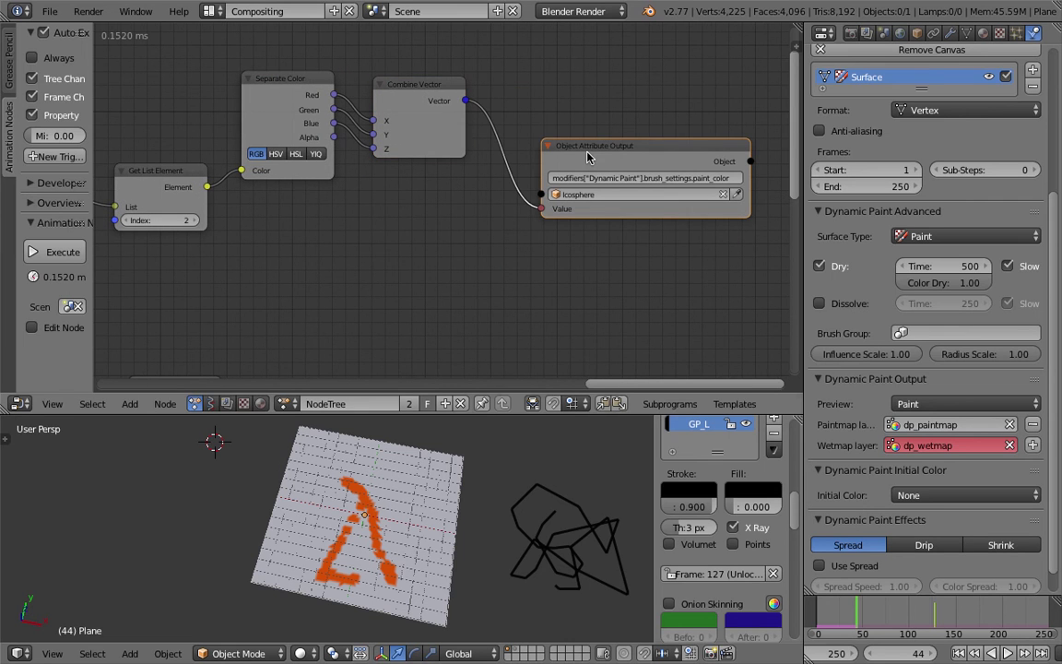
Replay the animation from the first frame and lower the Get List Element index to 1 and 0 to check the painted colors
{"action": "left_click", "coordinate": [959, 652]}
{"action": "left_click", "coordinate": [1006, 652]}
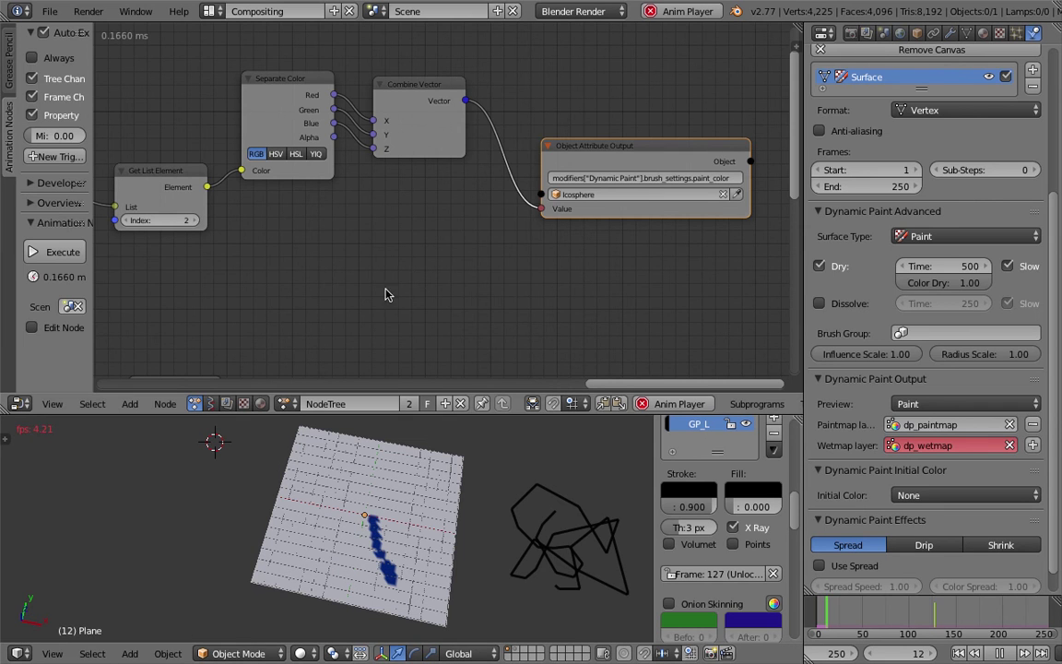
{"action": "middle_click_drag", "start_coordinate": [441, 232], "coordinate": [465, 240]}
{"action": "middle_click_drag", "start_coordinate": [229, 231], "coordinate": [404, 243]}
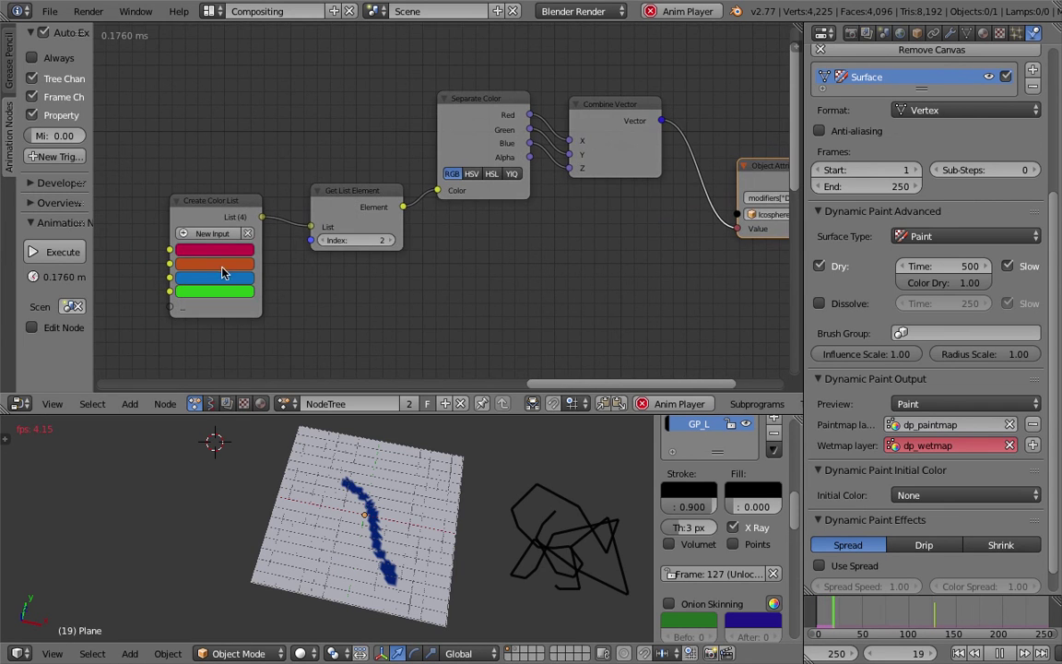
{"action": "middle_click_drag", "start_coordinate": [222, 272], "coordinate": [235, 273]}
{"action": "left_click", "coordinate": [336, 242]}
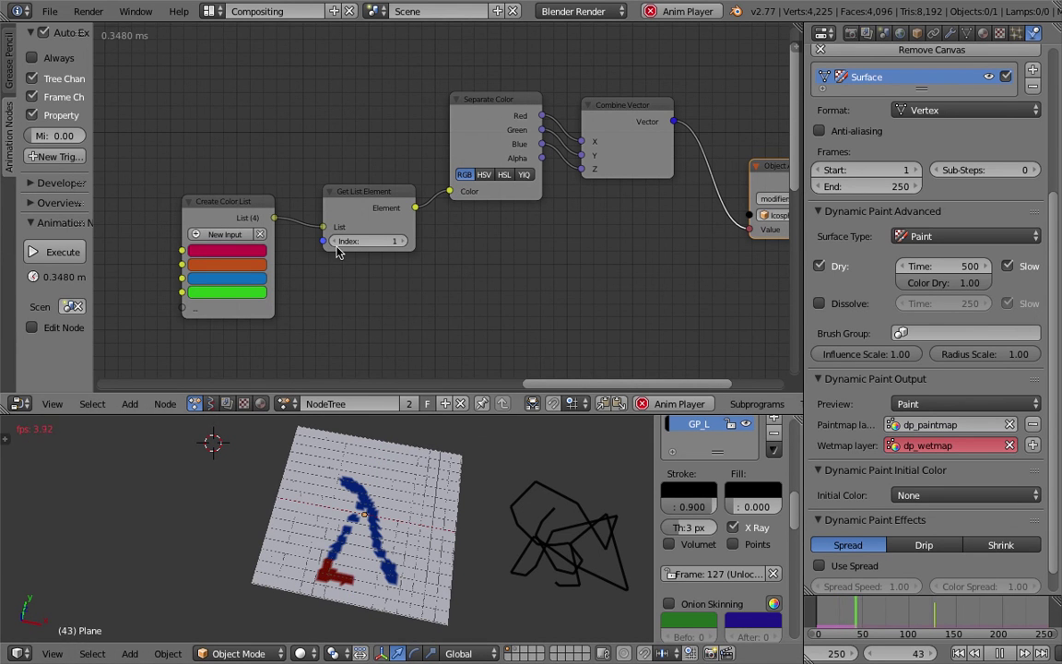
{"action": "left_click", "coordinate": [335, 242]}
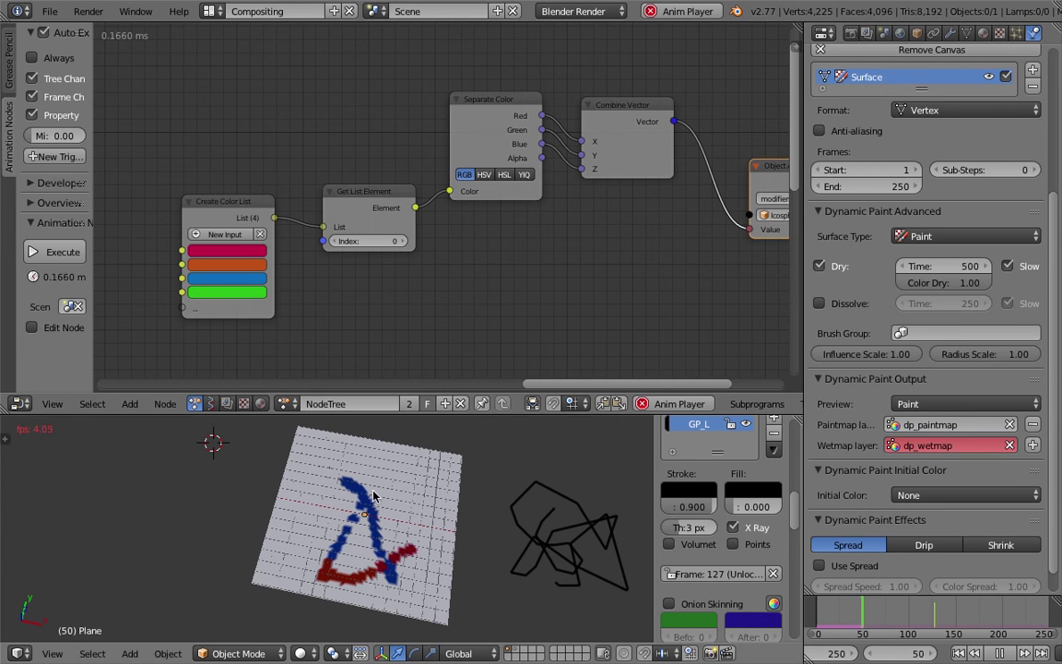
Raise the Get List Element index one by one to 3 during playback, and stop the animation
{"action": "left_click", "coordinate": [403, 242]}
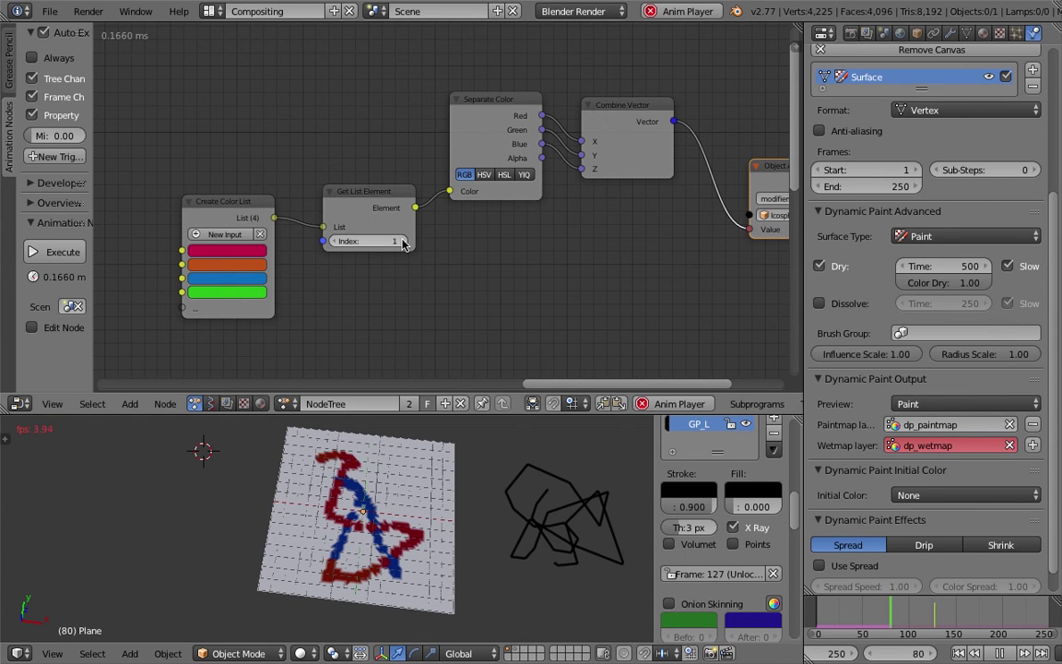
{"action": "left_click", "coordinate": [403, 242]}
{"action": "left_click", "coordinate": [403, 242]}
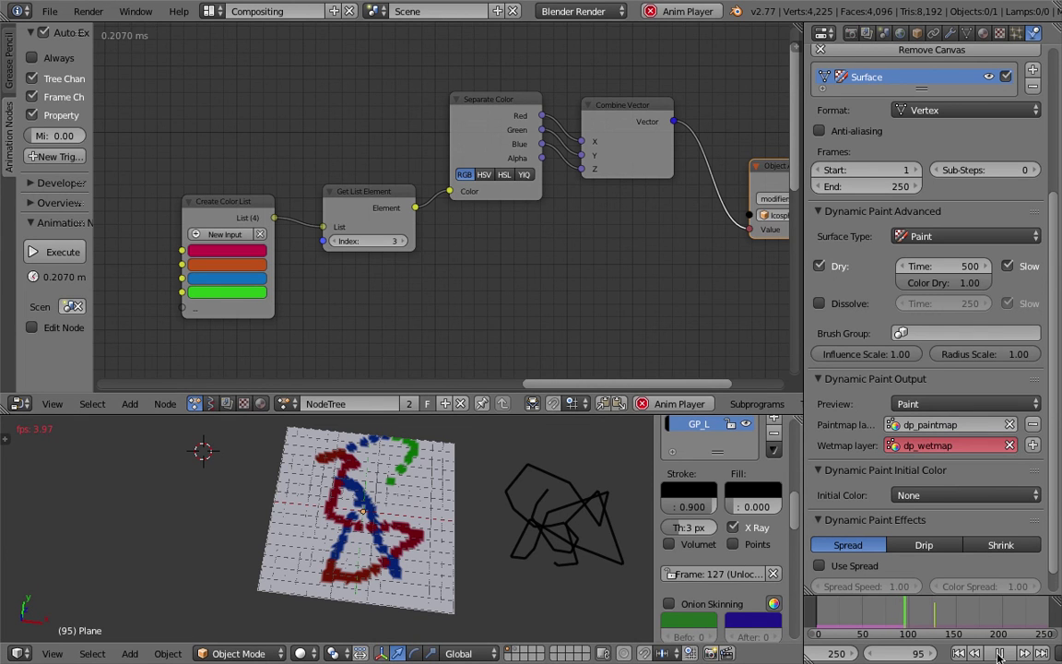
{"action": "key", "text": "alt+a"}
Brighten all four colors in the Create Color List node
{"action": "left_click", "coordinate": [258, 255]}
{"action": "left_click_drag", "start_coordinate": [305, 103], "coordinate": [295, 129]}
{"action": "left_click", "coordinate": [244, 265]}
{"action": "left_click", "coordinate": [247, 280]}
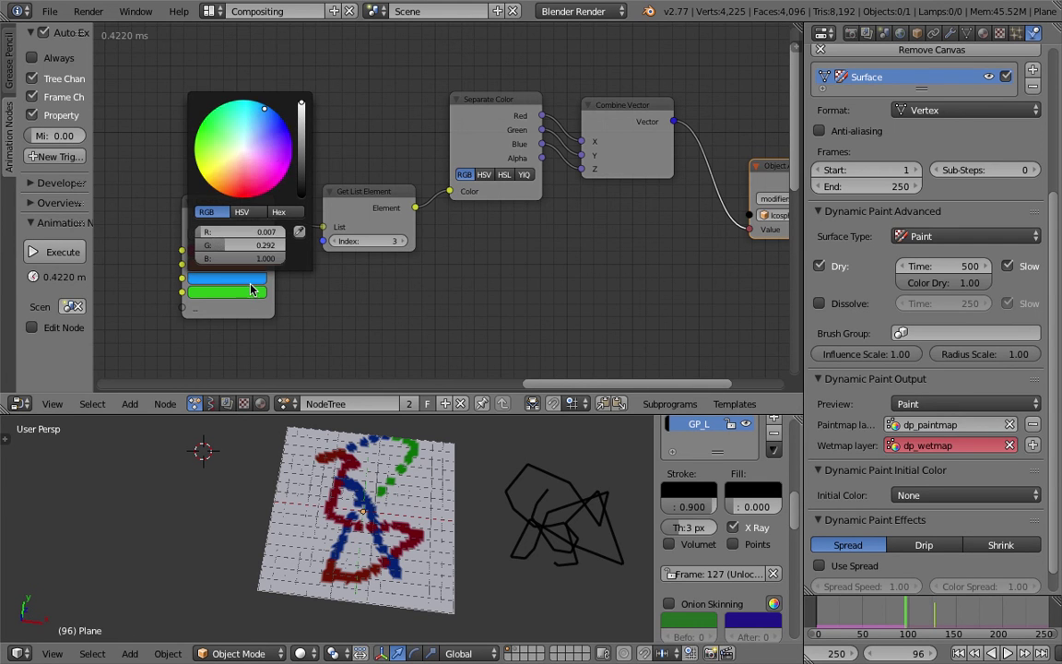
{"action": "left_click", "coordinate": [249, 291]}
{"action": "left_click_drag", "start_coordinate": [301, 150], "coordinate": [301, 114]}
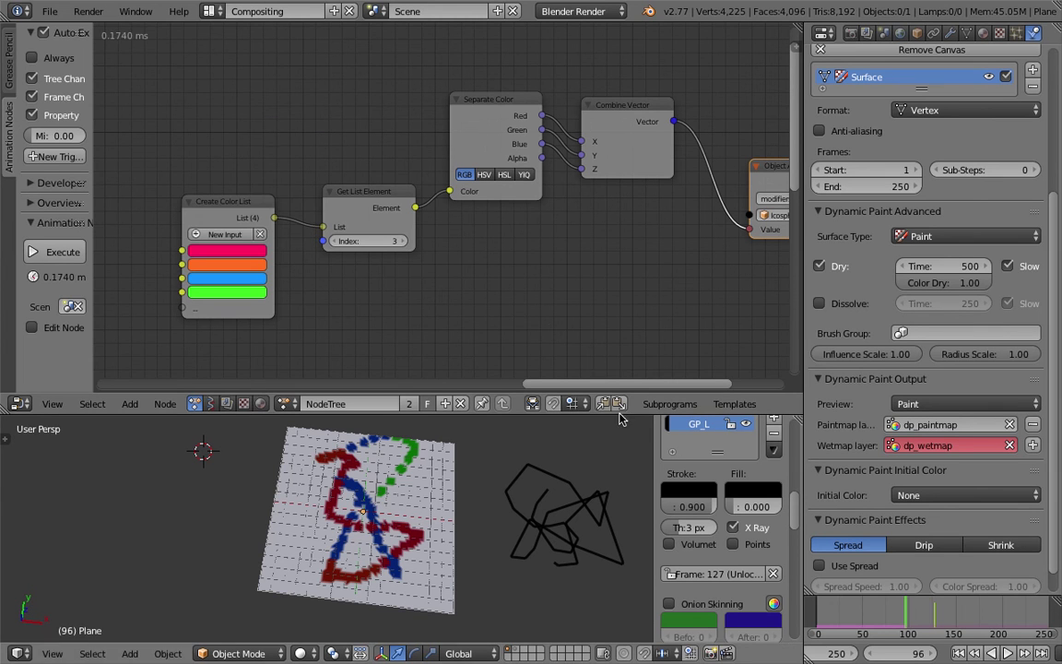
Replay the animation from the first frame while lowering the Get List Element index from 3 to 0 to check the brightened colors
{"action": "left_click", "coordinate": [959, 653]}
{"action": "left_click", "coordinate": [1007, 653]}
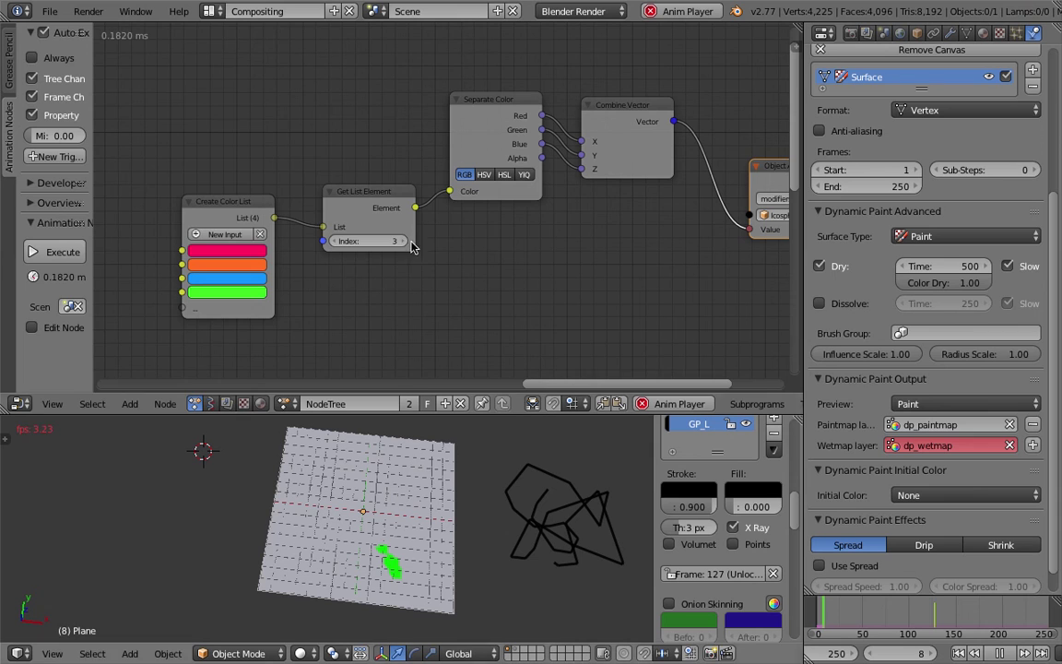
{"action": "left_click", "coordinate": [337, 243]}
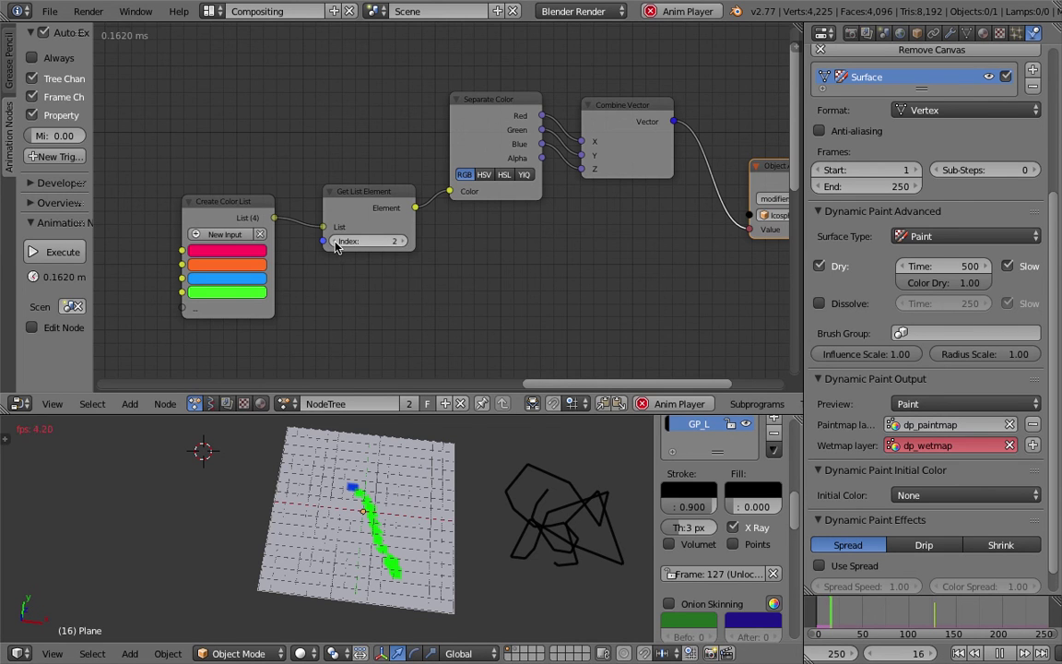
{"action": "left_click", "coordinate": [336, 244]}
{"action": "left_click", "coordinate": [337, 243]}
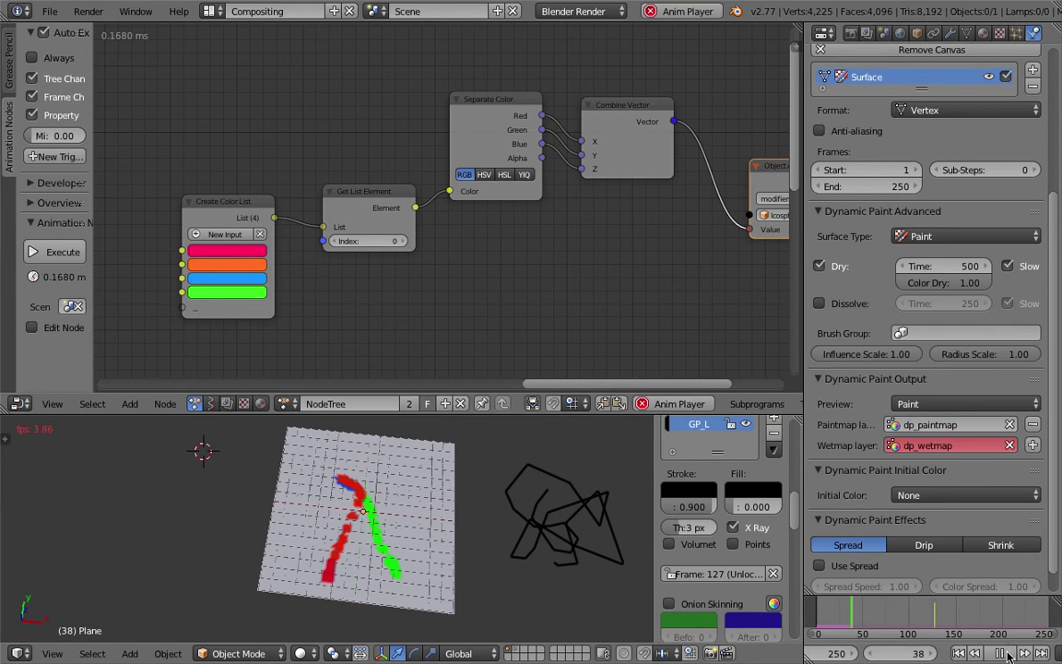
Add a fifth input to the Create Color List node and set its color to yellow
{"action": "left_click", "coordinate": [227, 309]}
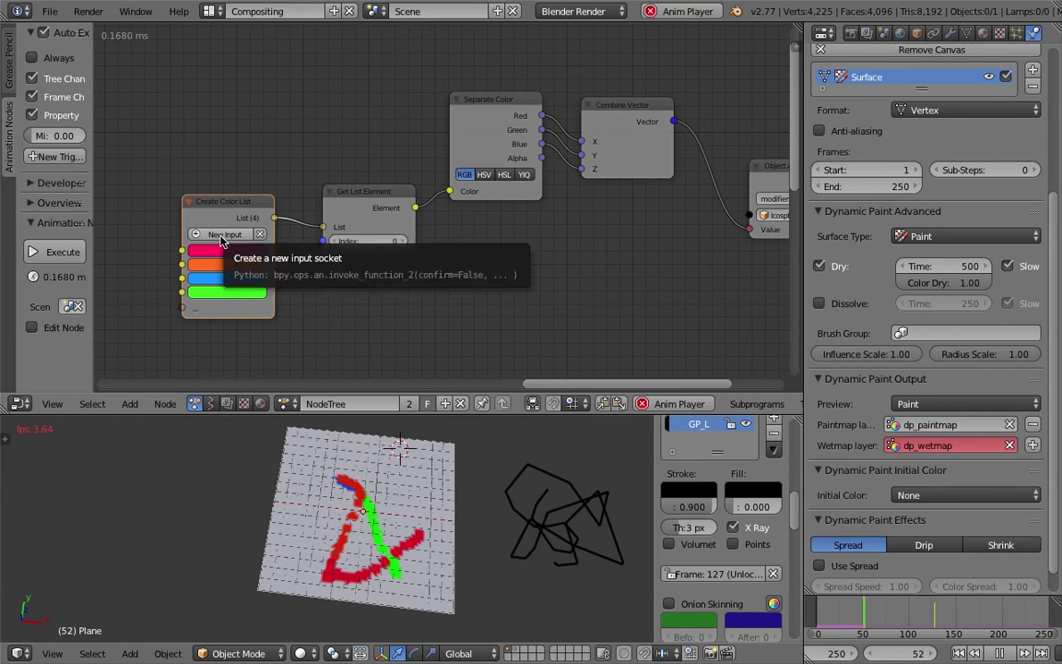
{"action": "left_click", "coordinate": [222, 236]}
{"action": "left_click", "coordinate": [223, 308]}
{"action": "left_click", "coordinate": [202, 196]}
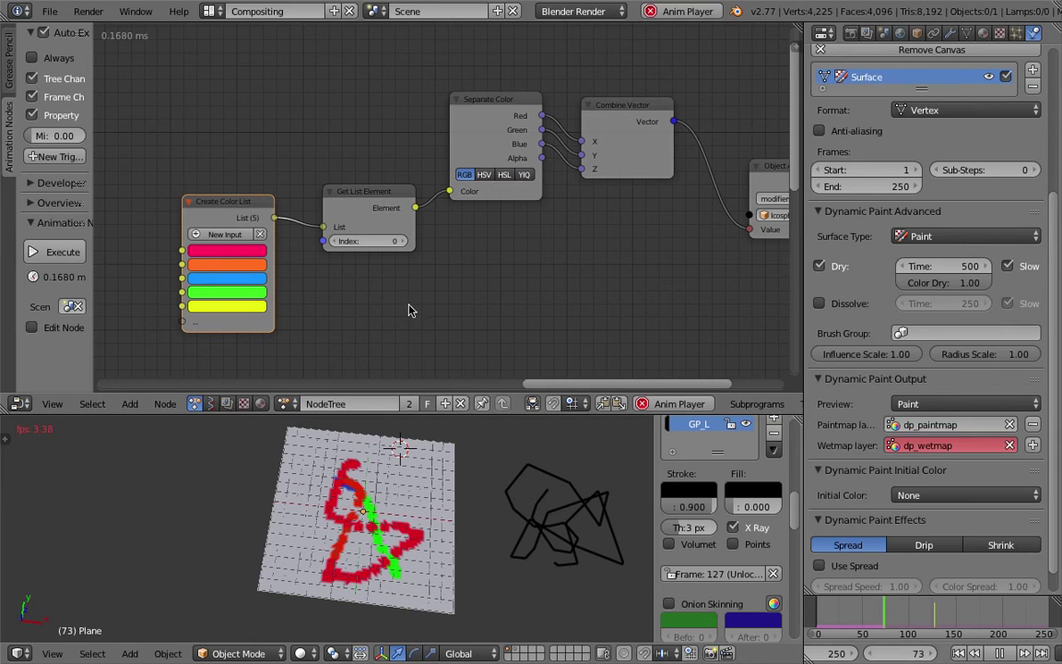
Set the Get List Element index to 4 during playback, and stop the animation
{"action": "left_click", "coordinate": [376, 240]}
{"action": "key", "text": "Return"}
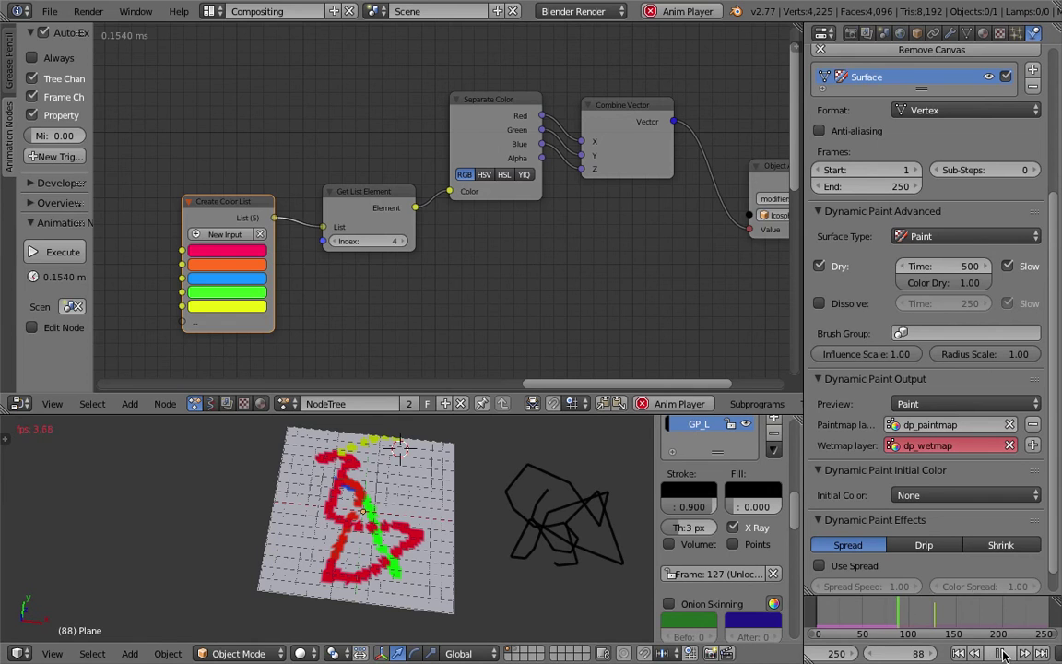
{"action": "left_click", "coordinate": [1000, 653]}
Save the blend file over the existing one
{"action": "scroll", "coordinate": [465, 252], "scroll_direction": "down", "scroll_amount": 7}
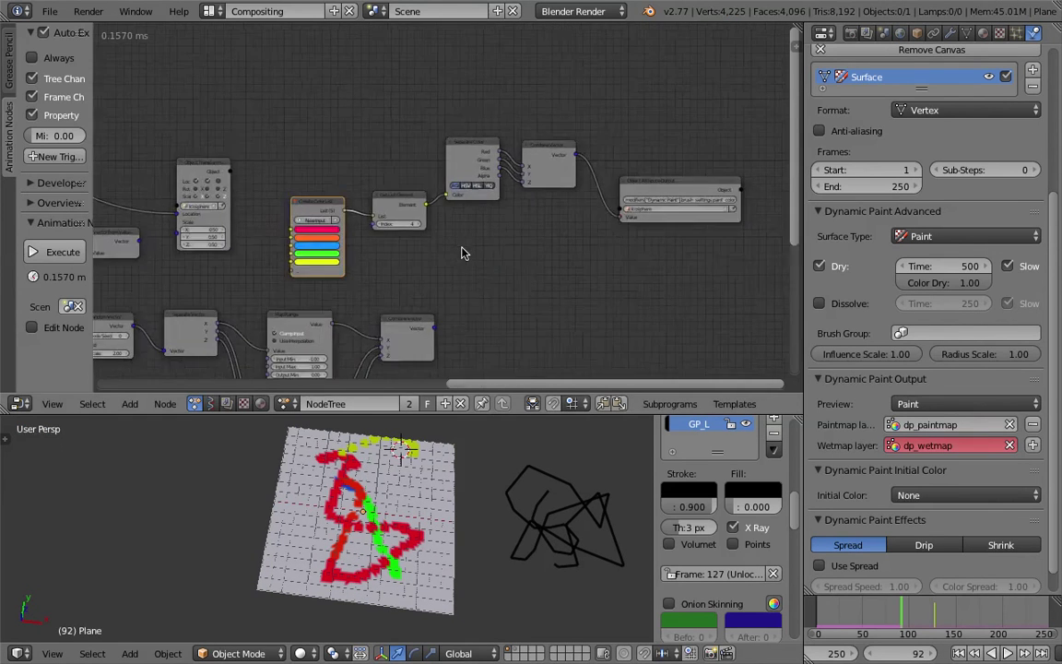
{"action": "middle_click_drag", "start_coordinate": [351, 214], "coordinate": [422, 205]}
{"action": "scroll", "coordinate": [406, 117], "scroll_direction": "down", "scroll_amount": 3}
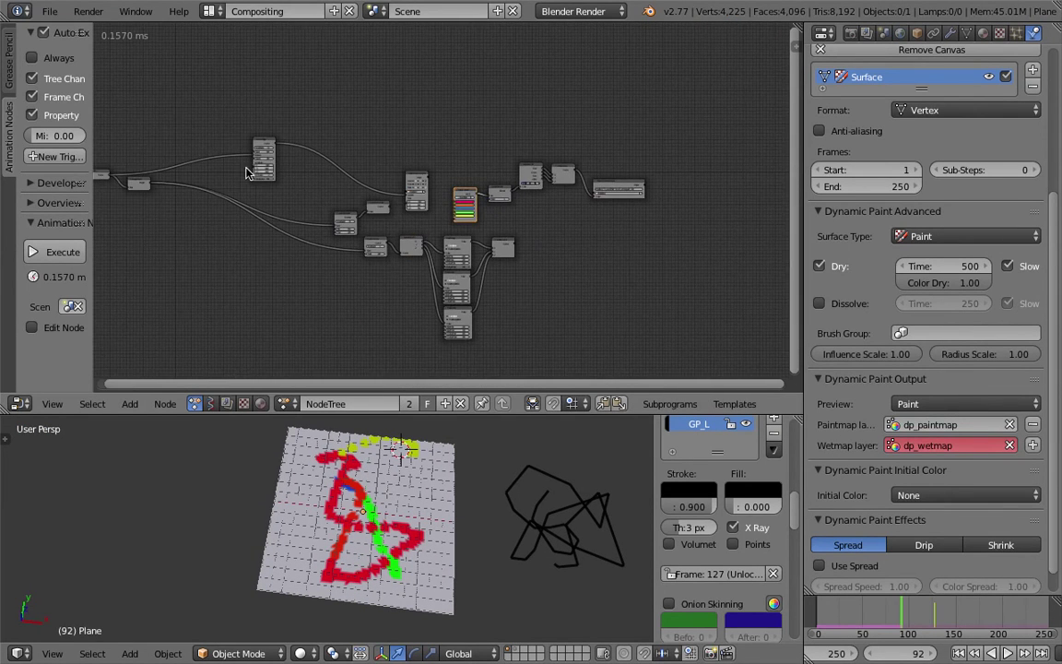
{"action": "key", "text": "ctrl+s"}
{"action": "left_click", "coordinate": [403, 176]}
Tidy the color node chain, moving Get List Element and Create Color List up in line with Separate Color
{"action": "scroll", "coordinate": [396, 193], "scroll_direction": "up", "scroll_amount": 5}
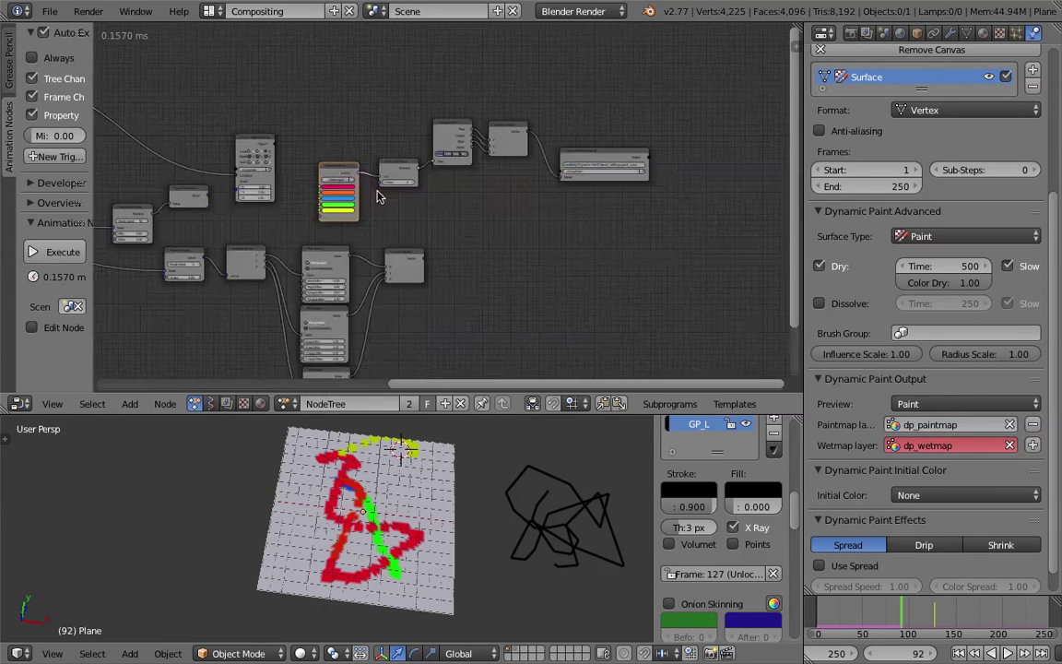
{"action": "middle_click_drag", "start_coordinate": [498, 208], "coordinate": [462, 221]}
{"action": "middle_click_drag", "start_coordinate": [391, 435], "coordinate": [403, 514]}
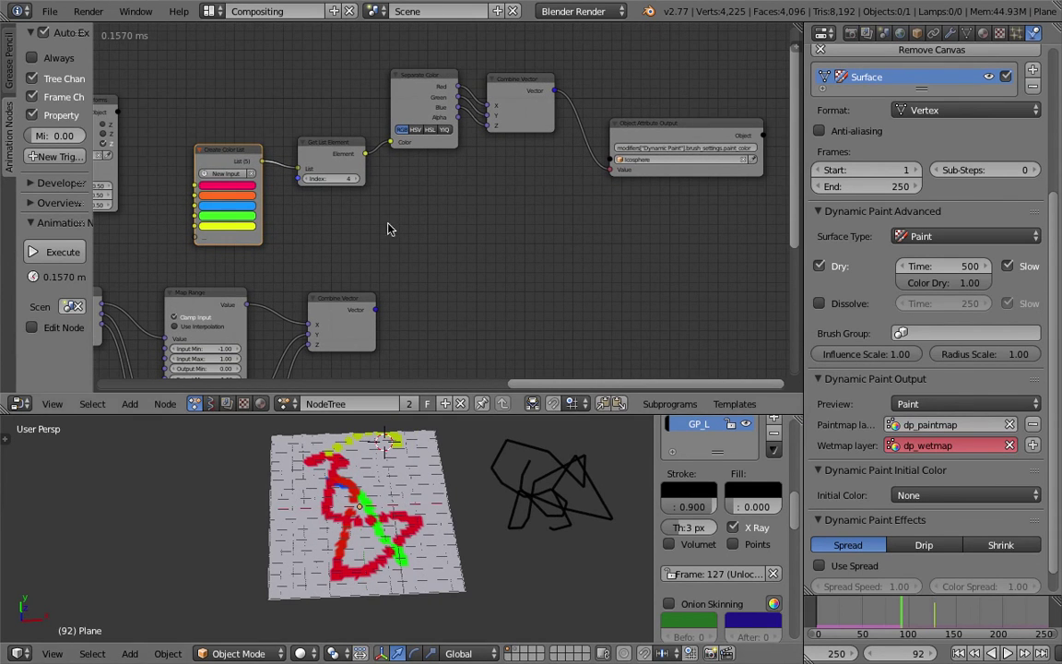
{"action": "middle_click_drag", "start_coordinate": [326, 189], "coordinate": [276, 210]}
{"action": "left_click_drag", "start_coordinate": [602, 145], "coordinate": [625, 143]}
{"action": "left_click_drag", "start_coordinate": [481, 100], "coordinate": [523, 92]}
{"action": "left_click_drag", "start_coordinate": [408, 95], "coordinate": [447, 82]}
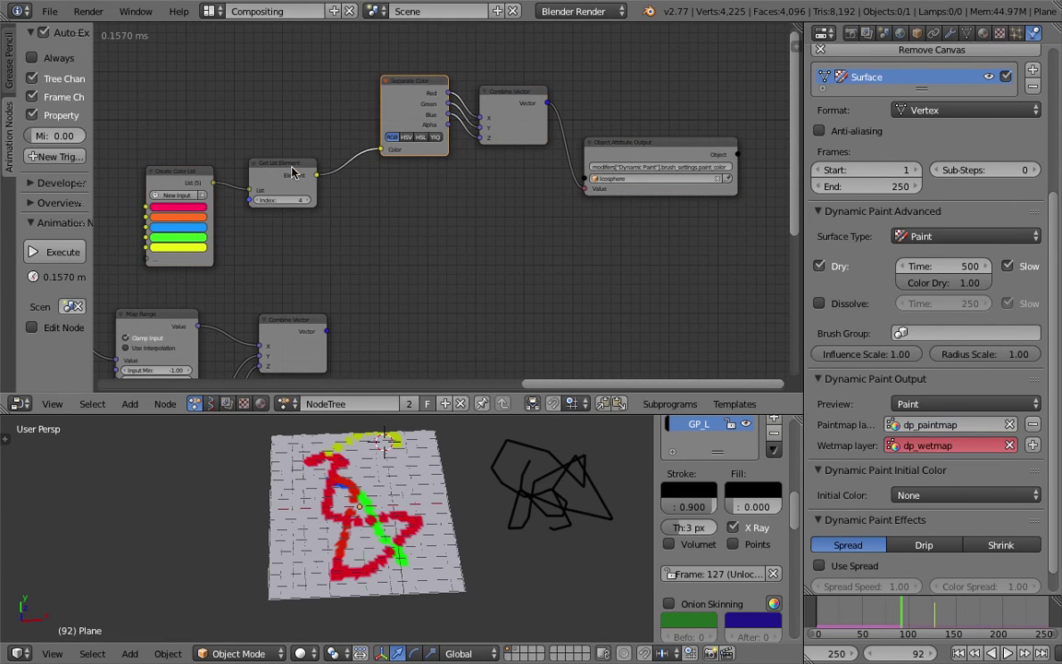
{"action": "left_click_drag", "start_coordinate": [268, 163], "coordinate": [300, 120]}
{"action": "left_click_drag", "start_coordinate": [218, 178], "coordinate": [257, 131]}
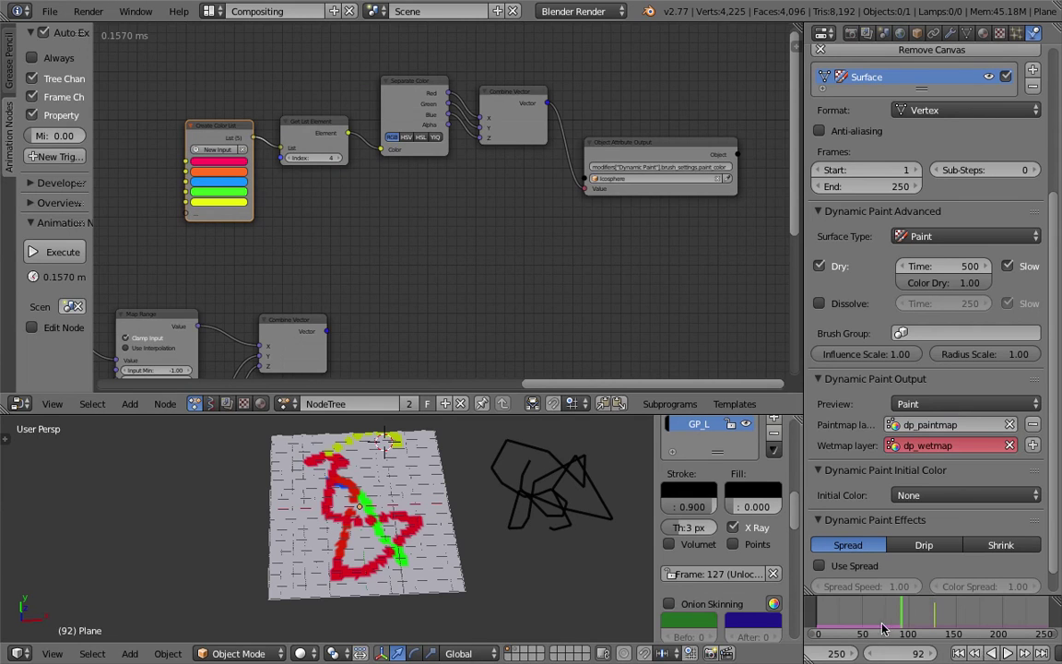
Replay the animation from an earlier frame, stop it, and save over the existing blend file
{"action": "left_click", "coordinate": [851, 617]}
{"action": "key", "text": "alt+a"}
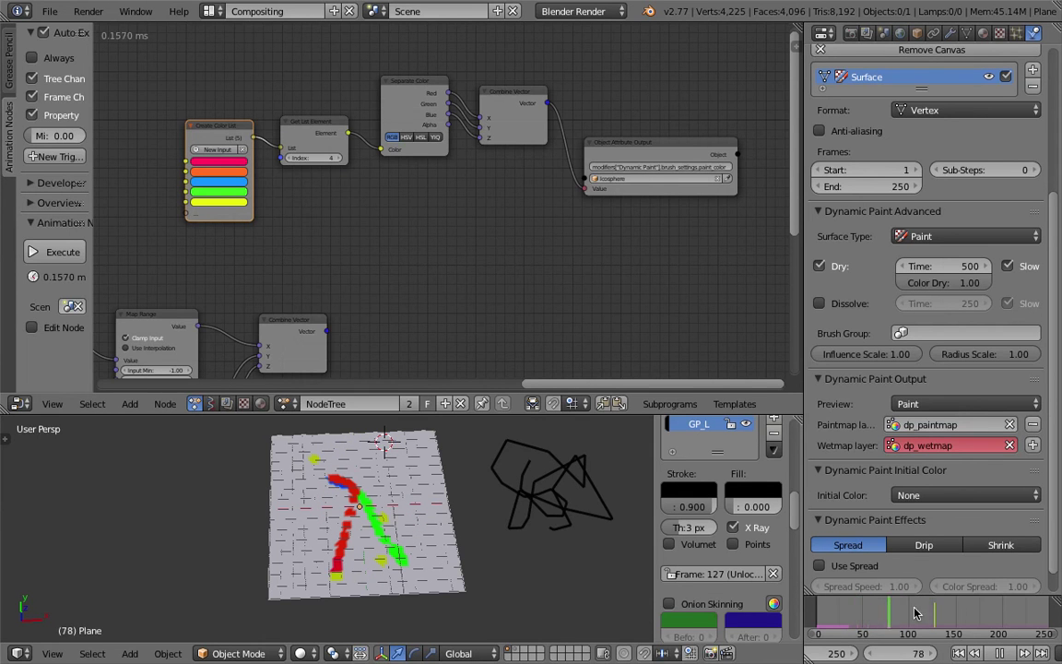
{"action": "middle_click_drag", "start_coordinate": [380, 243], "coordinate": [527, 218]}
{"action": "key", "text": "ctrl+s"}
{"action": "left_click", "coordinate": [527, 219]}
{"action": "scroll", "coordinate": [473, 243], "scroll_direction": "down", "scroll_amount": 2}
{"action": "middle_click_drag", "start_coordinate": [472, 244], "coordinate": [541, 195]}
{"action": "middle_click_drag", "start_coordinate": [453, 201], "coordinate": [134, 252]}
{"action": "scroll", "coordinate": [316, 237], "scroll_direction": "down", "scroll_amount": 1}
{"action": "scroll", "coordinate": [319, 186], "scroll_direction": "up", "scroll_amount": 2}
{"action": "key", "text": "ctrl+s"}
{"action": "left_click", "coordinate": [405, 226]}
{"action": "middle_click_drag", "start_coordinate": [434, 226], "coordinate": [465, 266]}
{"action": "middle_click_drag", "start_coordinate": [543, 218], "coordinate": [551, 235]}
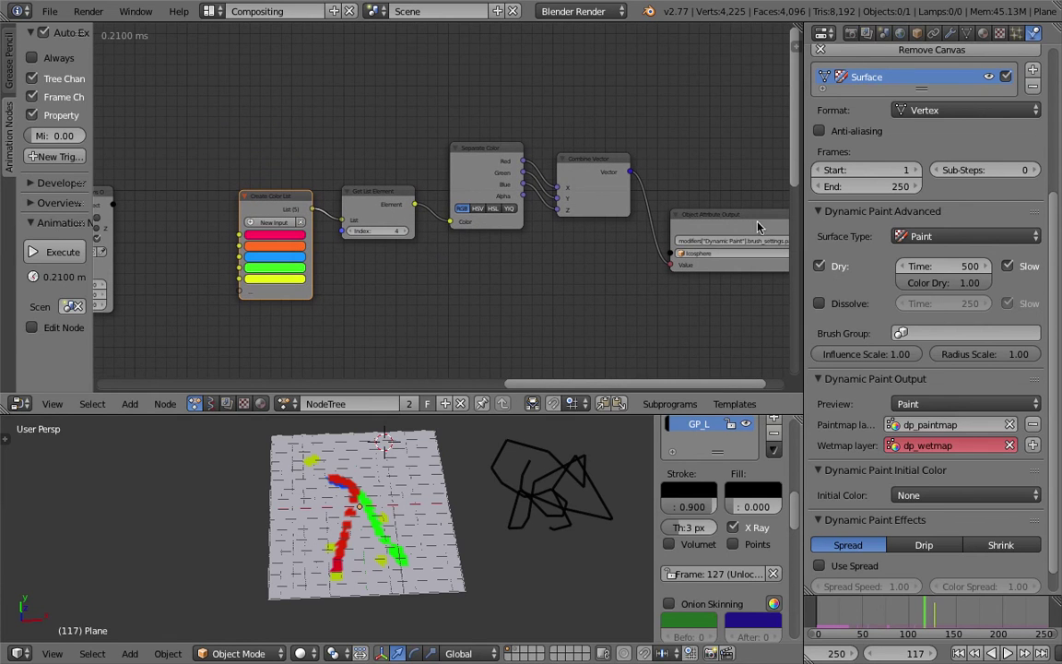
Widen the node editor and 3D view slightly by narrowing the properties editor
{"action": "mouse_move", "coordinate": [805, 201]}
{"action": "left_mouse_down"}
{"action": "mouse_move", "coordinate": [830, 204]}
{"action": "mouse_move", "coordinate": [816, 208]}
{"action": "left_mouse_up"}
{"action": "middle_click_drag", "start_coordinate": [407, 538], "coordinate": [377, 540]}
{"action": "middle_click_drag", "start_coordinate": [346, 91], "coordinate": [311, 113]}
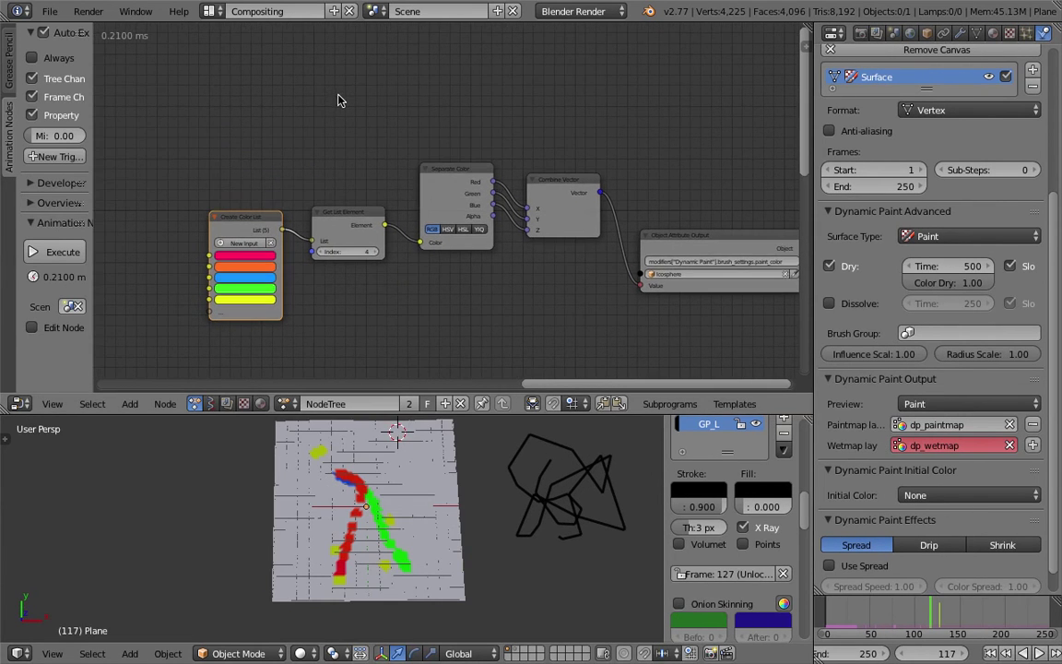
Add a Random Number node above Create Color List and set its Max to 4
{"action": "middle_click_drag", "start_coordinate": [228, 128], "coordinate": [392, 132]}
{"action": "key", "text": "ctrl+a"}
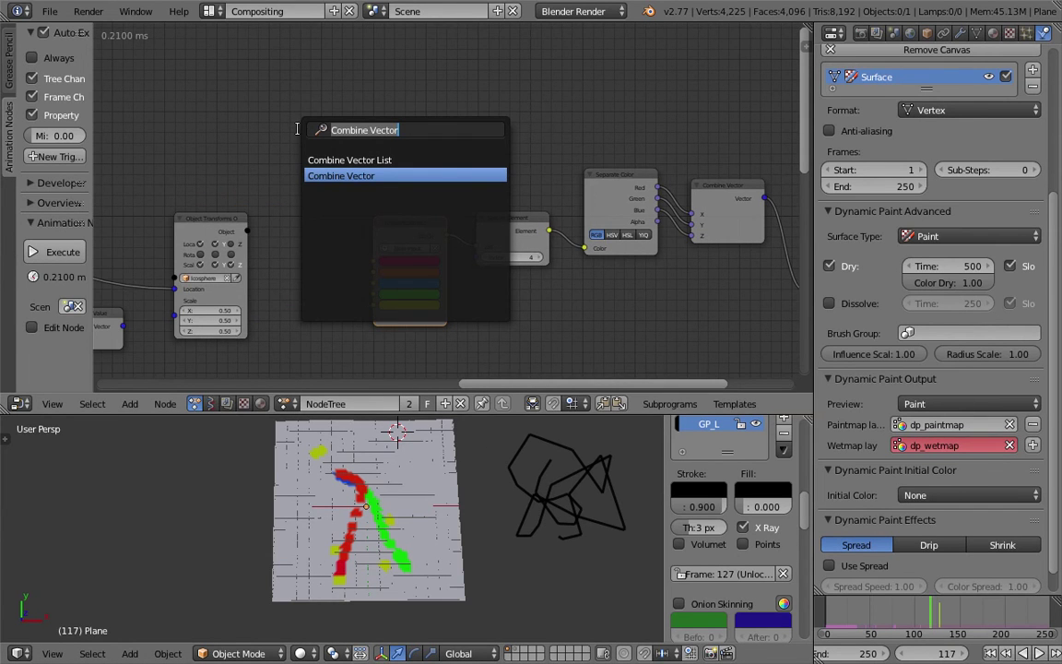
{"action": "type", "text": "random"}
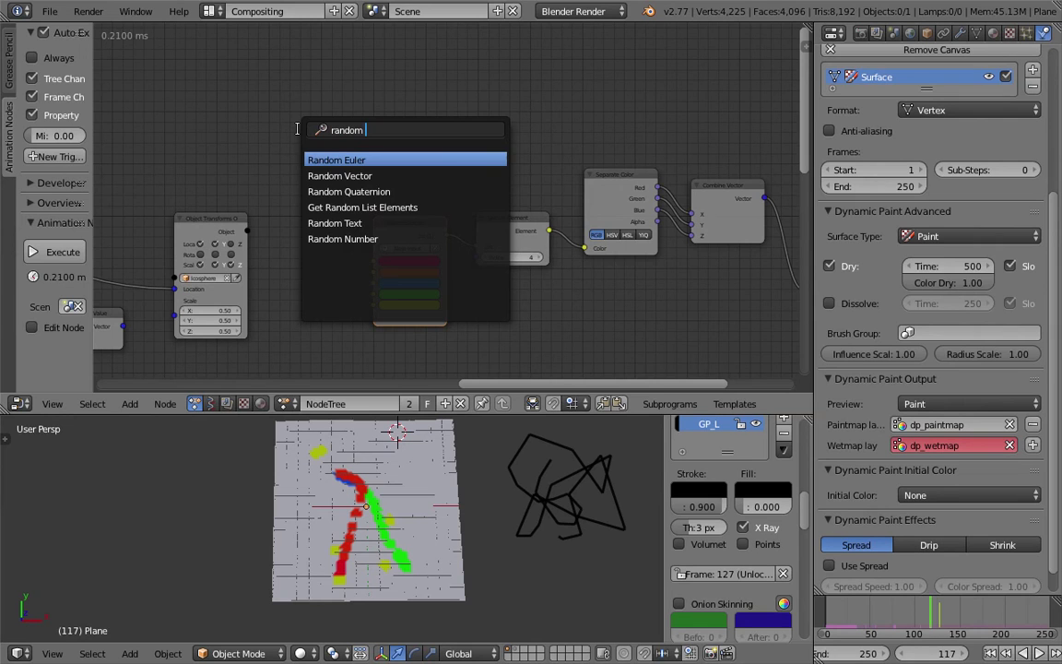
{"action": "key", "text": "Down"}
{"action": "key", "text": "Down"}
{"action": "key", "text": "Down"}
{"action": "key", "text": "Down"}
{"action": "key", "text": "Down"}
{"action": "key", "text": "Return"}
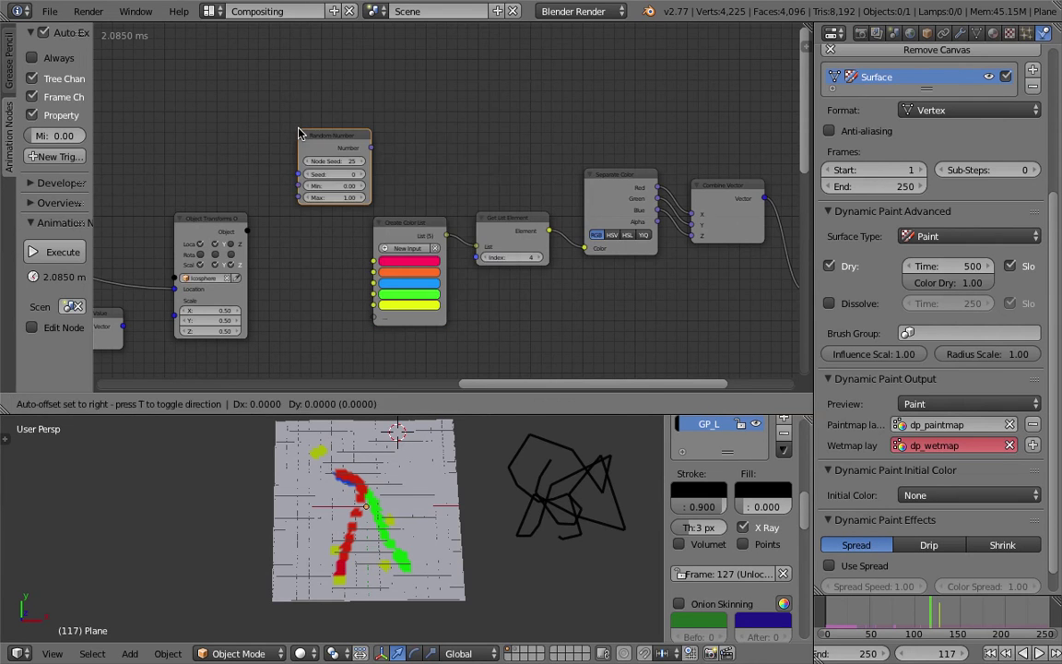
{"action": "left_click", "coordinate": [317, 138]}
{"action": "scroll", "coordinate": [318, 139], "scroll_direction": "up", "scroll_amount": 3}
{"action": "left_click", "coordinate": [313, 199]}
{"action": "type", "text": "4"}
{"action": "key", "text": "Return"}
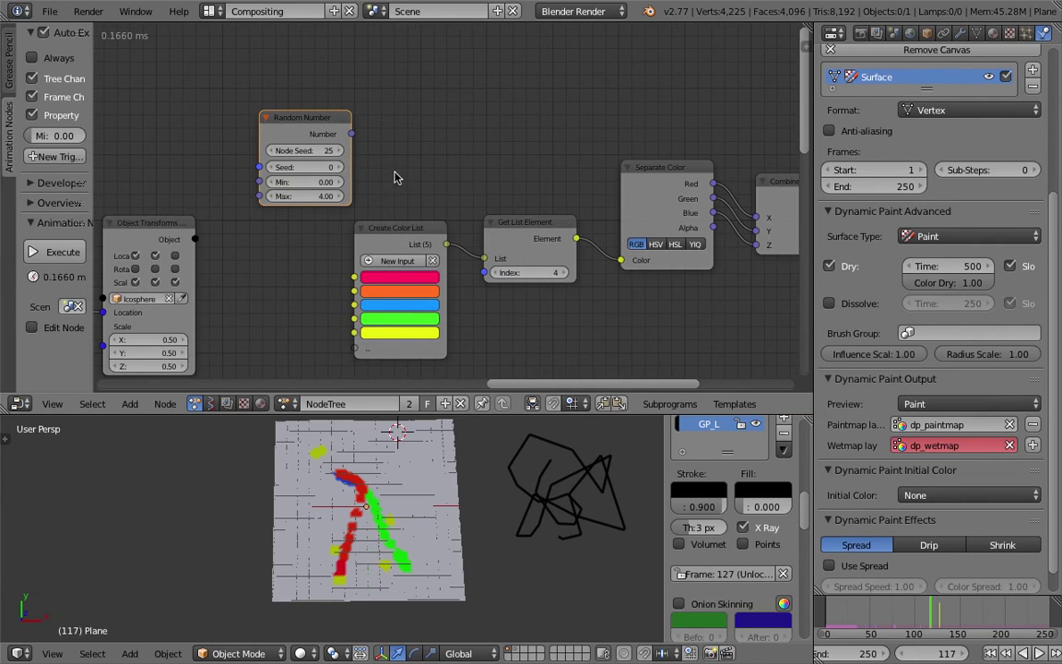
Link the output that feeds the other random nodes' seeds to the new Random Number node's Seed
{"action": "scroll", "coordinate": [360, 189], "scroll_direction": "down", "scroll_amount": 2}
{"action": "middle_click_drag", "start_coordinate": [159, 208], "coordinate": [397, 142]}
{"action": "scroll", "coordinate": [398, 142], "scroll_direction": "down", "scroll_amount": 3}
{"action": "middle_click_drag", "start_coordinate": [321, 153], "coordinate": [491, 177]}
{"action": "scroll", "coordinate": [470, 189], "scroll_direction": "down", "scroll_amount": 5}
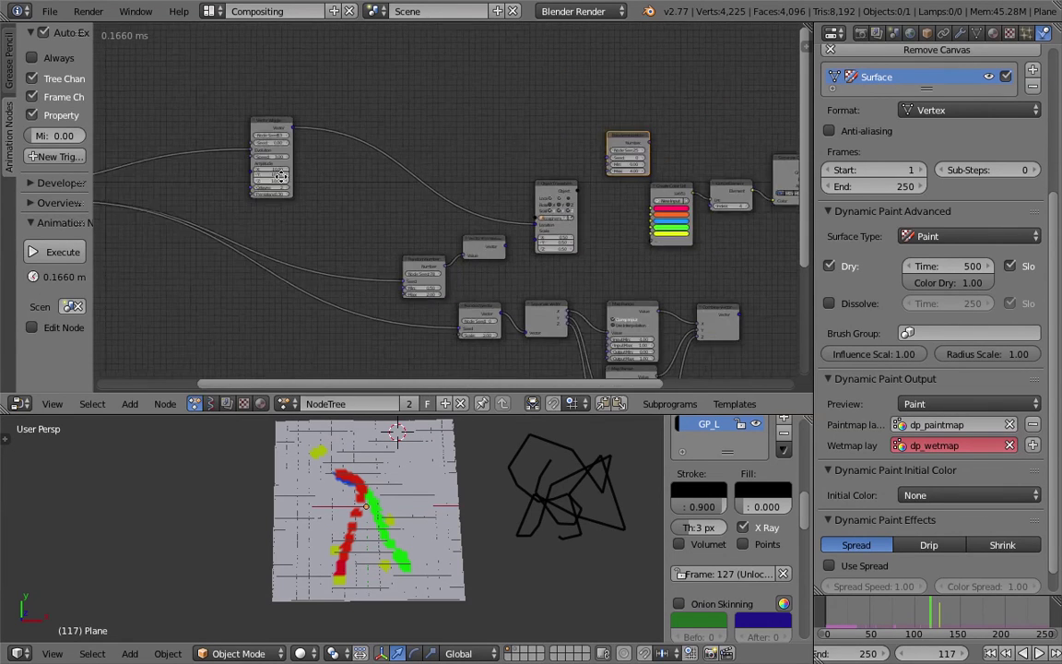
{"action": "middle_click_drag", "start_coordinate": [271, 181], "coordinate": [358, 180]}
{"action": "left_click_drag", "start_coordinate": [154, 202], "coordinate": [699, 155]}
Link the Random Number output to the Index of Get List Element and replay the animation from the start
{"action": "middle_click_drag", "start_coordinate": [640, 118], "coordinate": [308, 142]}
{"action": "scroll", "coordinate": [308, 142], "scroll_direction": "up", "scroll_amount": 2}
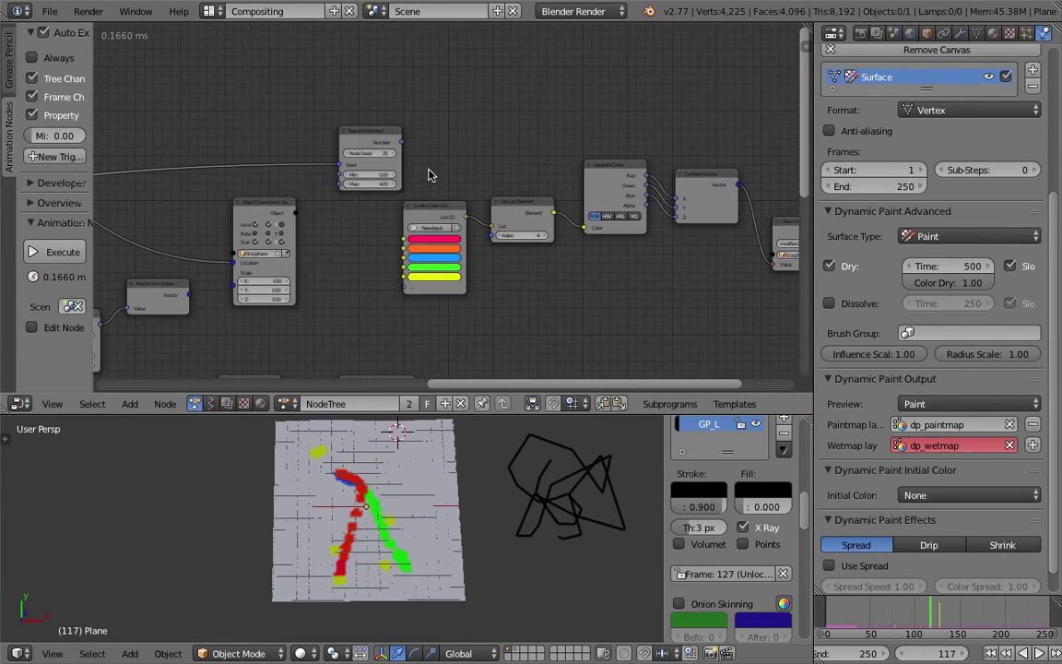
{"action": "left_click_drag", "start_coordinate": [402, 142], "coordinate": [491, 235]}
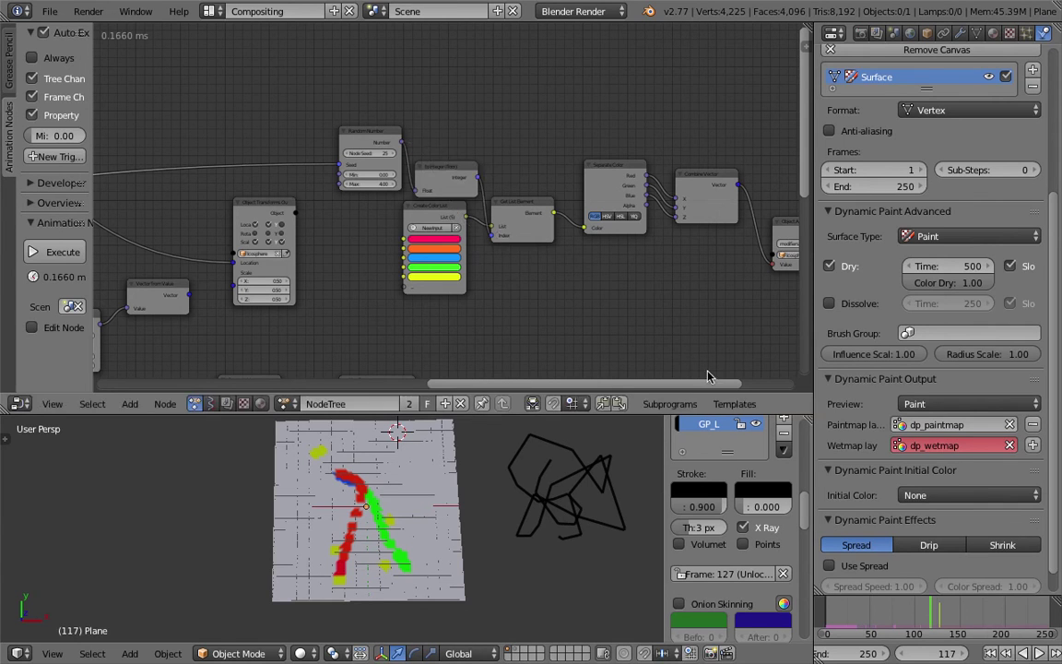
{"action": "left_click", "coordinate": [992, 653]}
{"action": "key", "text": "alt+a"}
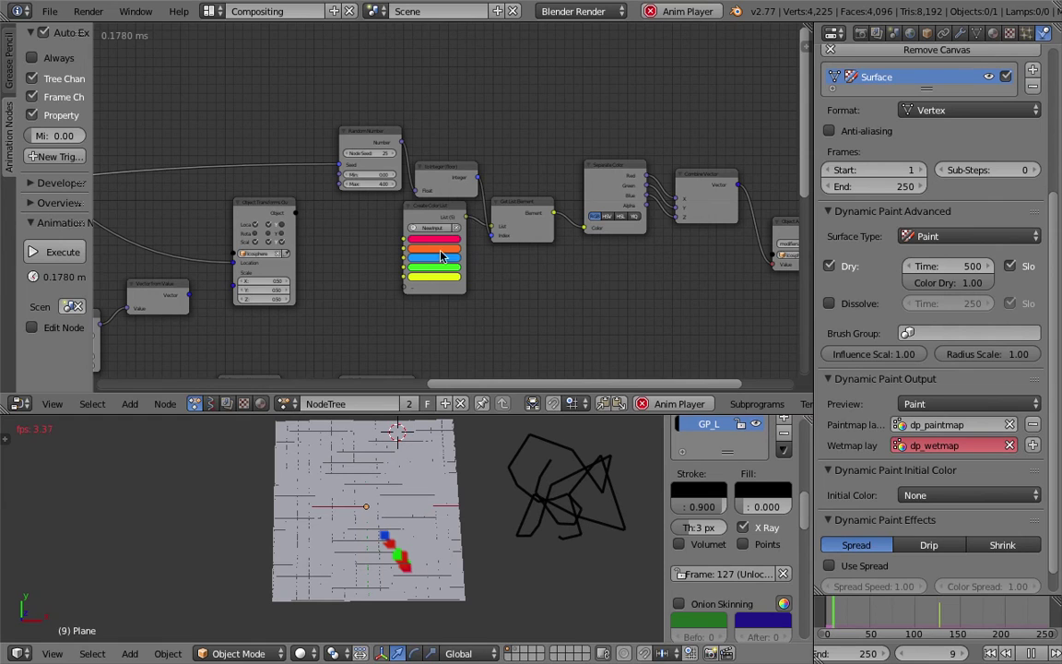
{"action": "scroll", "coordinate": [516, 279], "scroll_direction": "up", "scroll_amount": 2}
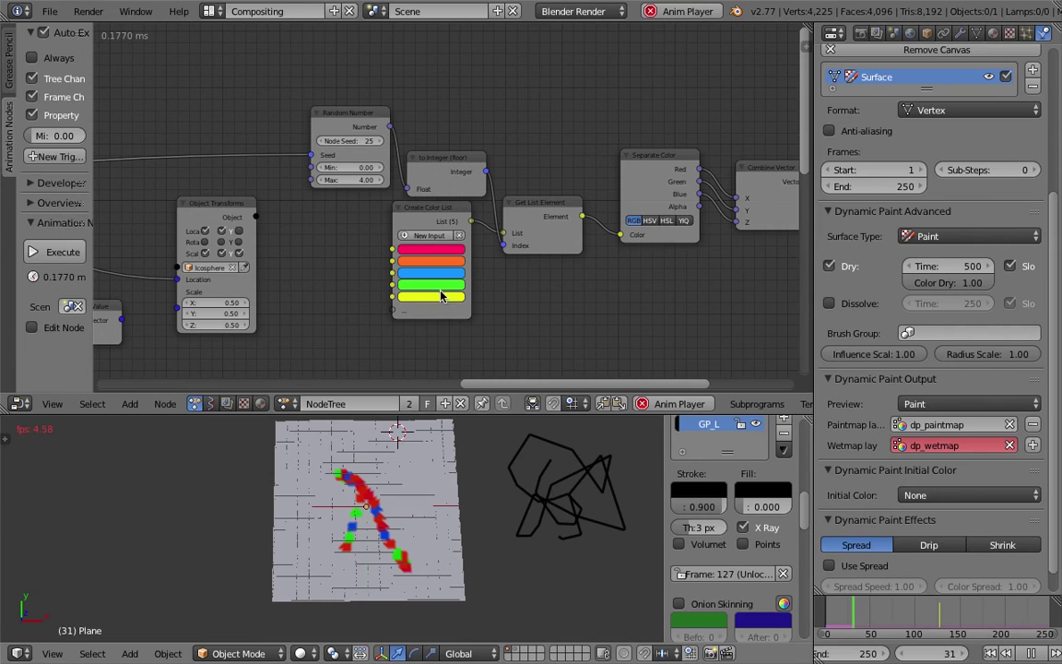
Set the Random Number node's Max to 5 during playback, and stop the animation
{"action": "left_click", "coordinate": [341, 180]}
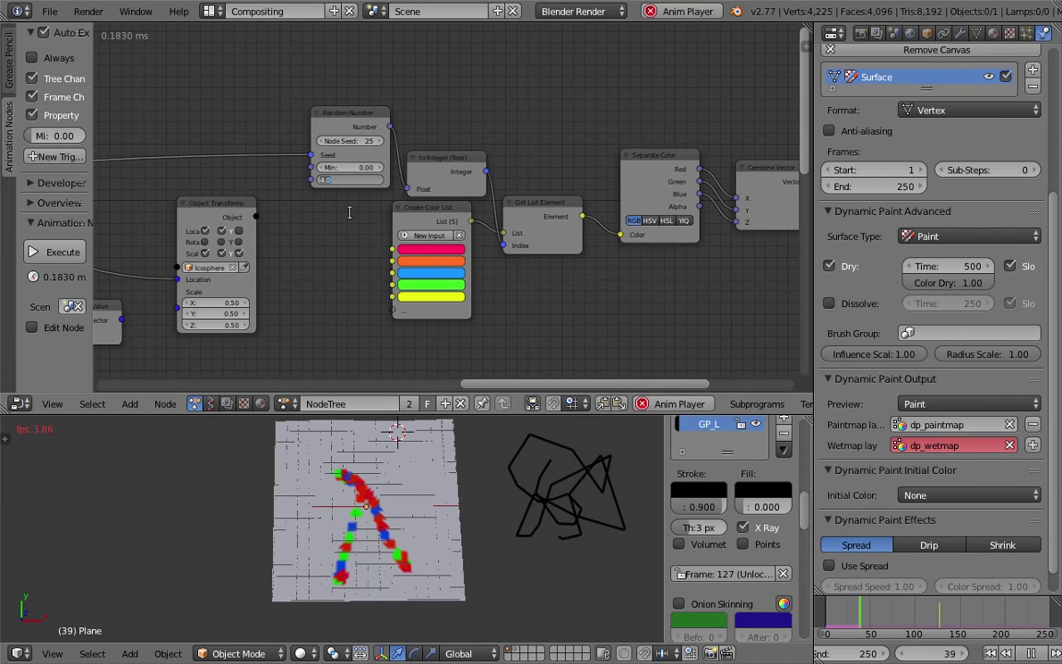
{"action": "type", "text": "5"}
{"action": "key", "text": "Return"}
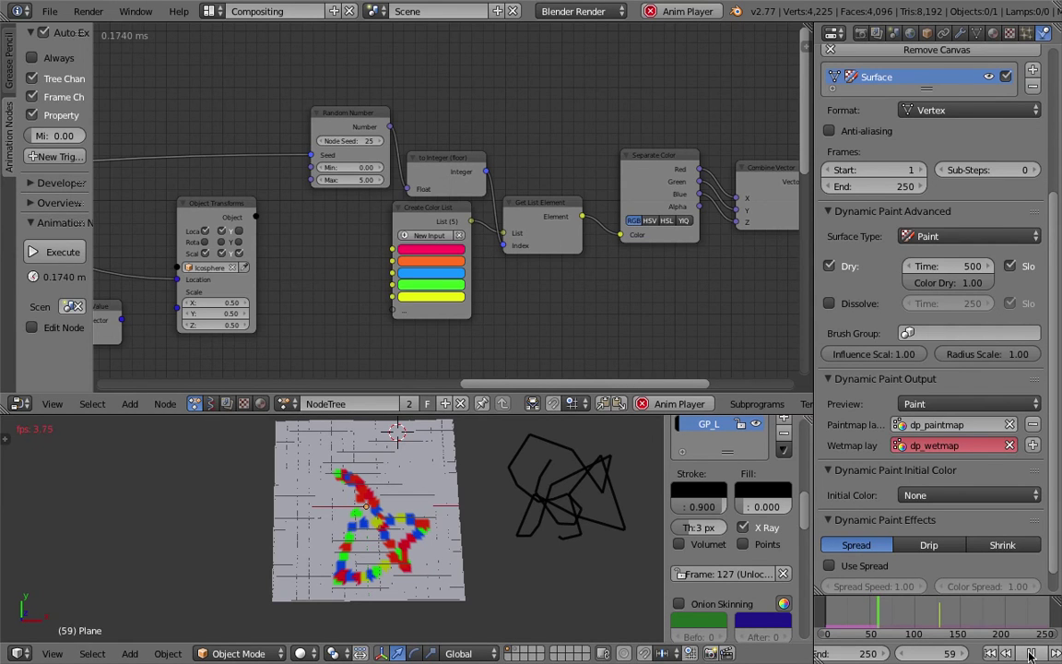
{"action": "left_click", "coordinate": [1031, 655]}
Orbit the view around the painted plane and save over the existing blend file
{"action": "key", "text": "ctrl+s"}
{"action": "mouse_move", "coordinate": [407, 477]}
{"action": "middle_mouse_down"}
{"action": "mouse_move", "coordinate": [372, 518]}
{"action": "mouse_move", "coordinate": [329, 528]}
{"action": "middle_mouse_up"}
{"action": "left_click", "coordinate": [406, 484]}
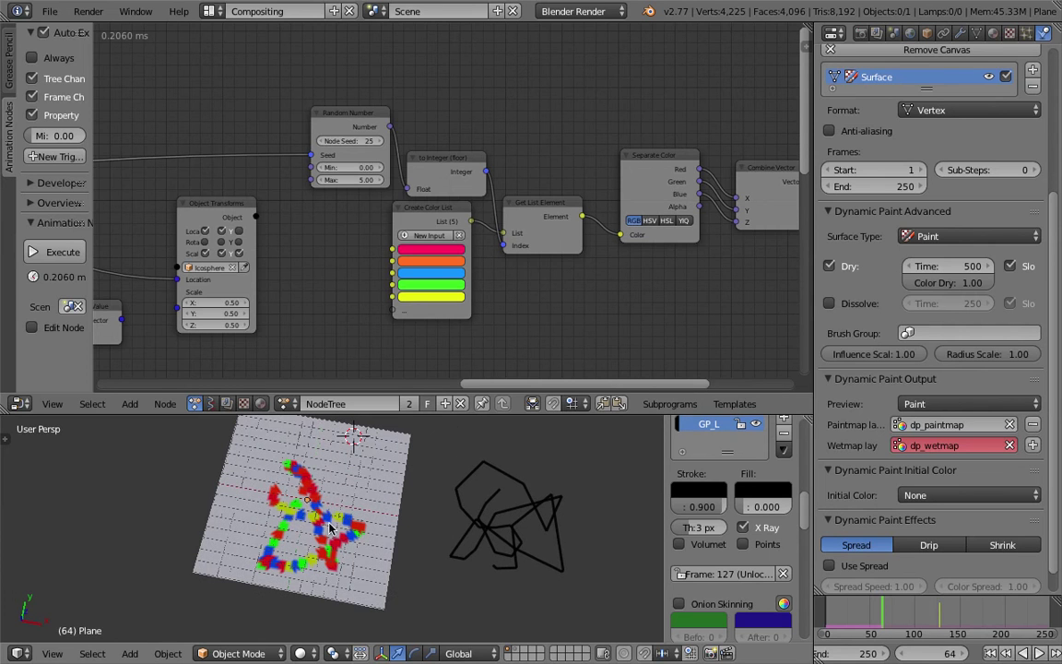
{"action": "key", "text": "super+s"}
{"action": "left_click", "coordinate": [356, 451]}
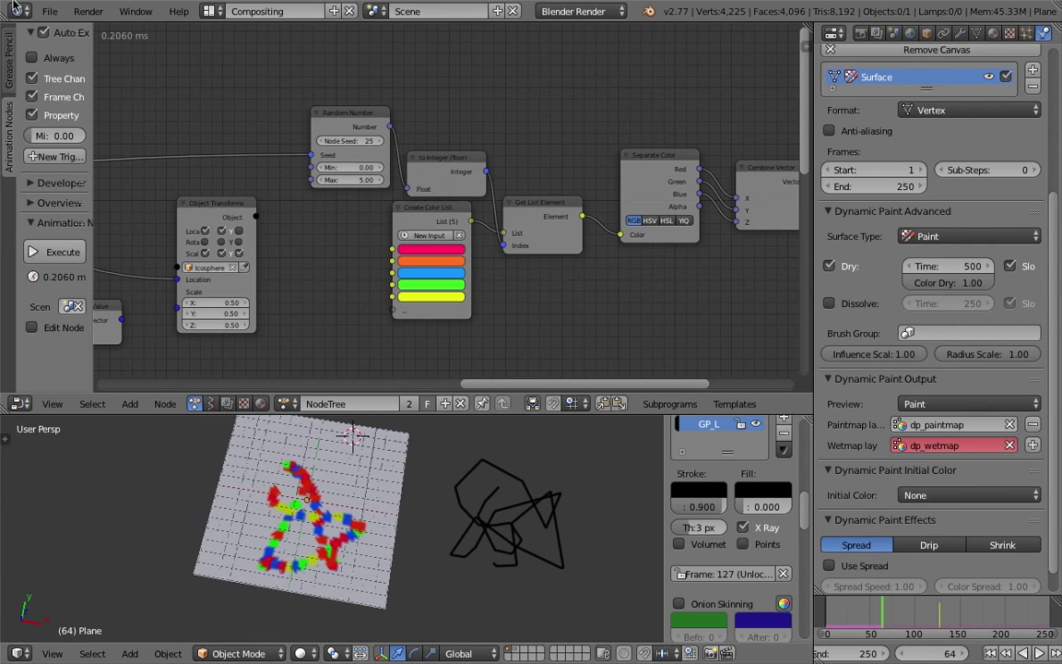
Save the blend file as a new copy with an incremented file number
{"action": "left_click", "coordinate": [46, 13]}
{"action": "left_click", "coordinate": [79, 155]}
{"action": "key", "text": "KP_Add"}
{"action": "left_click", "coordinate": [982, 57]}
Add a Mix Color List node in the free space above Get List Element
{"action": "middle_click_drag", "start_coordinate": [515, 126], "coordinate": [449, 163]}
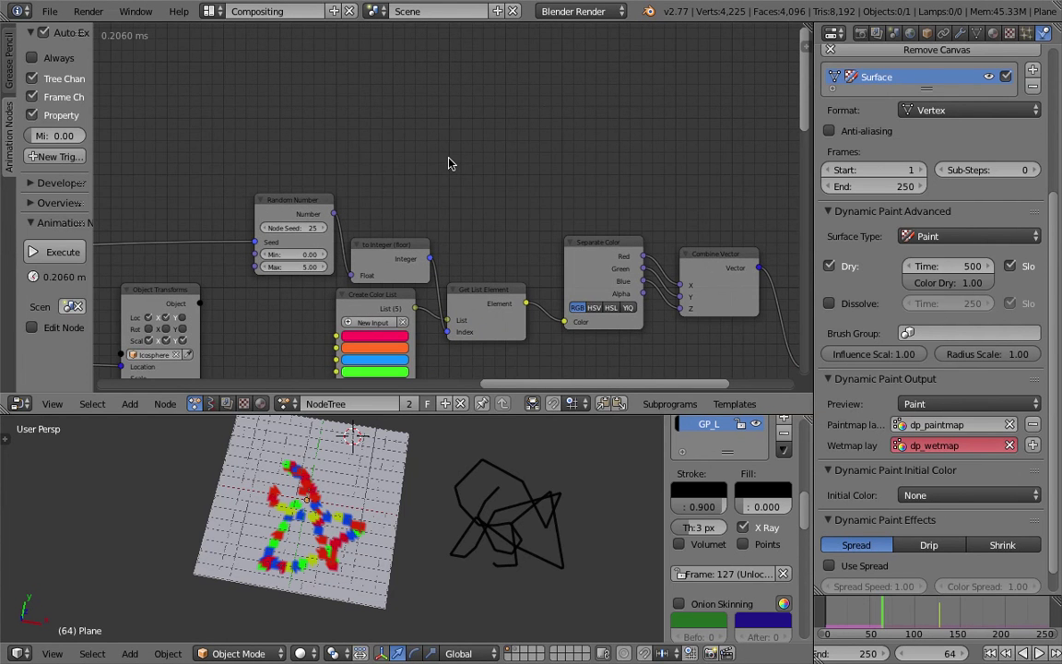
{"action": "key", "text": "shift+a"}
{"action": "left_click", "coordinate": [450, 163]}
{"action": "type", "text": "mix co"}
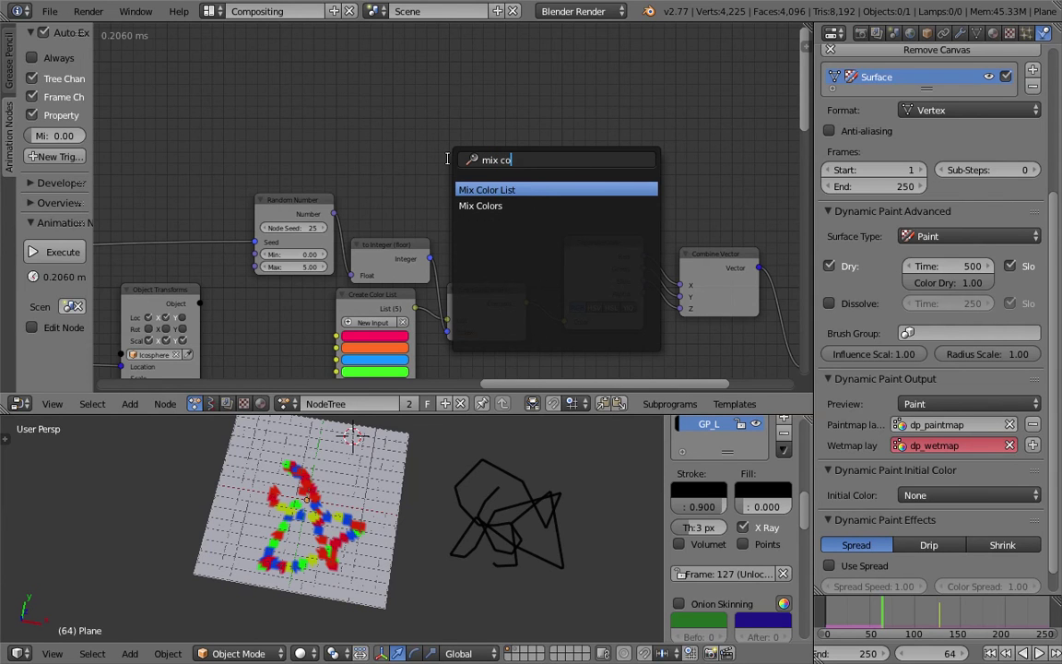
{"action": "key", "text": "Return"}
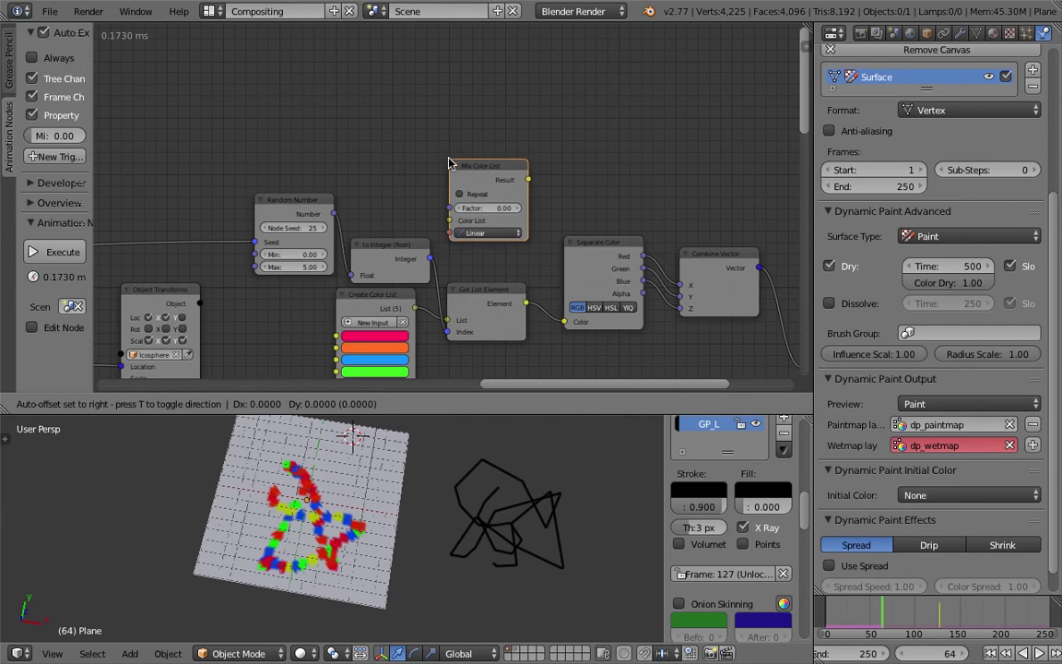
{"action": "left_click", "coordinate": [473, 200]}
Move the Random Number and to Integer (floor) nodes up and left to make room, and save the blend file
{"action": "scroll", "coordinate": [480, 200], "scroll_direction": "up", "scroll_amount": 1}
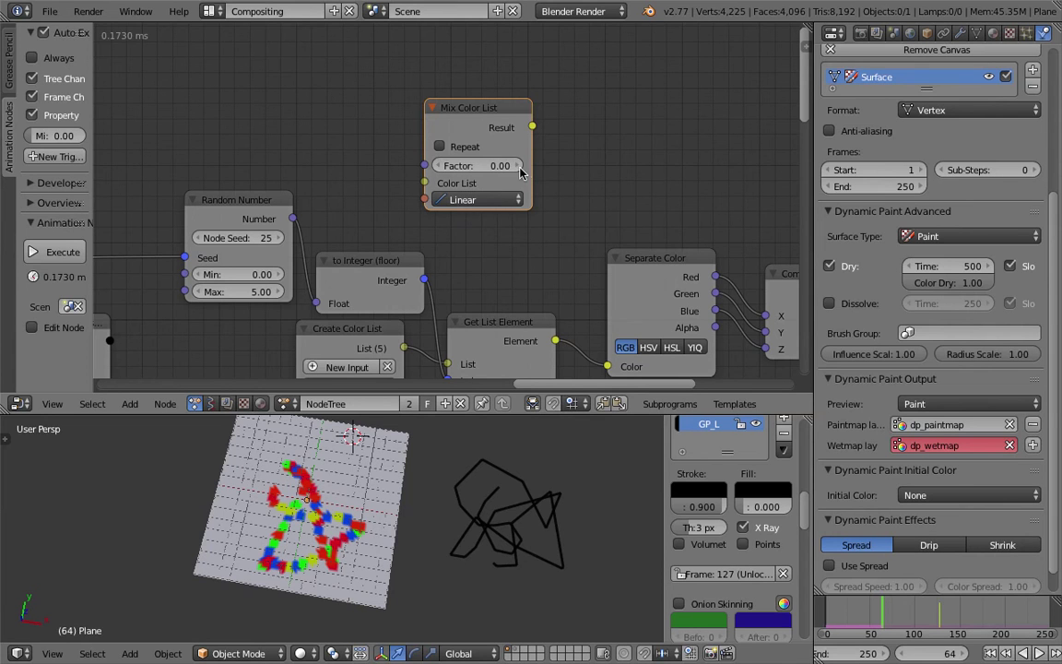
{"action": "scroll", "coordinate": [563, 180], "scroll_direction": "down", "scroll_amount": 2}
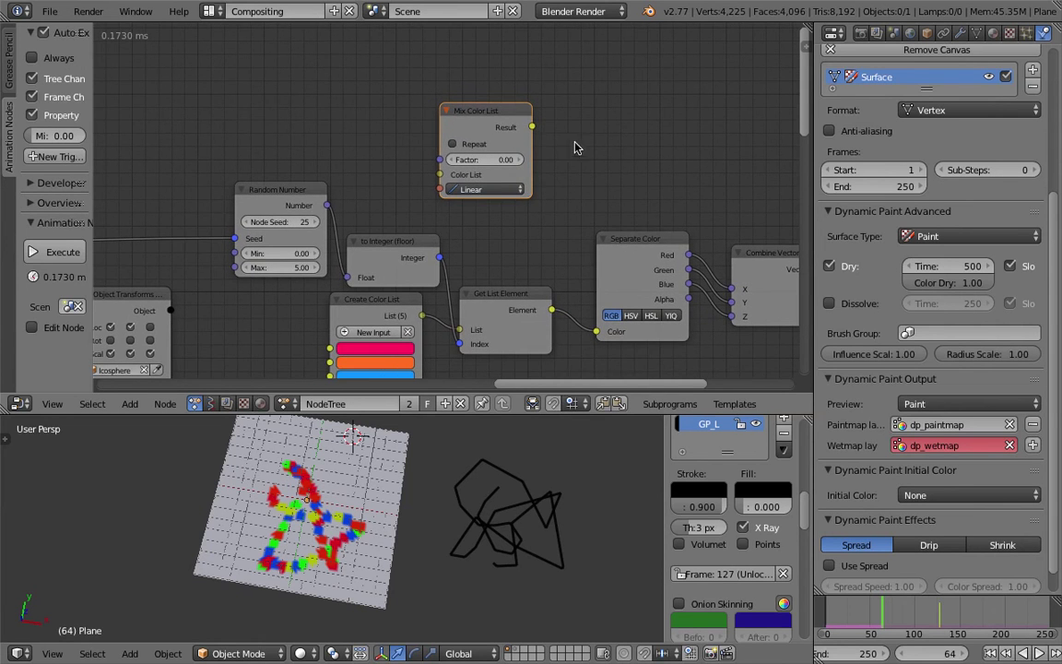
{"action": "middle_click_drag", "start_coordinate": [584, 140], "coordinate": [646, 124]}
{"action": "left_click_drag", "start_coordinate": [371, 174], "coordinate": [280, 129]}
{"action": "middle_click_drag", "start_coordinate": [461, 223], "coordinate": [477, 197]}
{"action": "left_click_drag", "start_coordinate": [479, 199], "coordinate": [423, 148]}
{"action": "key", "text": "ctrl+s"}
{"action": "left_click", "coordinate": [418, 146]}
Move Create Color List further left and link its list output to the Color List input of Mix Color List
{"action": "middle_click_drag", "start_coordinate": [349, 138], "coordinate": [378, 178]}
{"action": "middle_click_drag", "start_coordinate": [284, 178], "coordinate": [306, 179]}
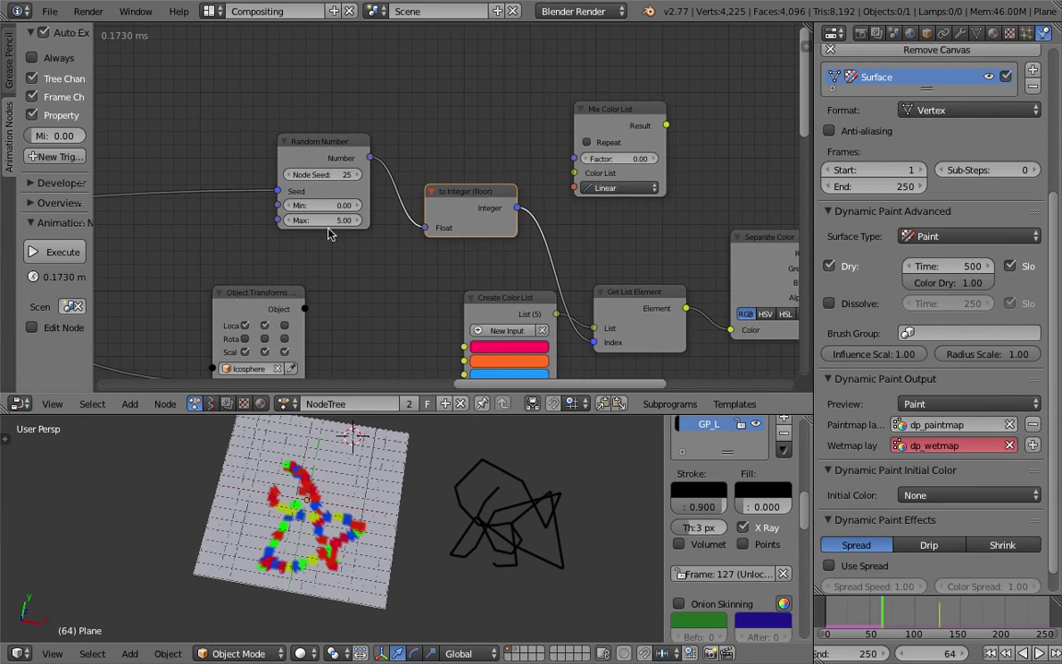
{"action": "left_click_drag", "start_coordinate": [371, 158], "coordinate": [517, 226]}
{"action": "middle_click_drag", "start_coordinate": [533, 233], "coordinate": [507, 210]}
{"action": "scroll", "coordinate": [506, 209], "scroll_direction": "down", "scroll_amount": 3}
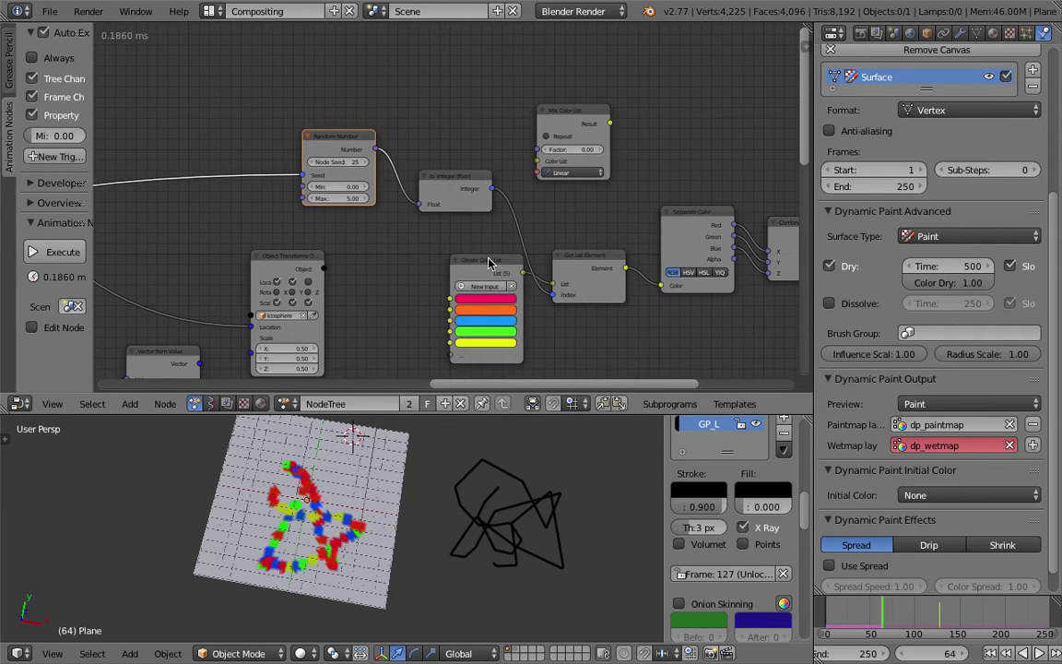
{"action": "left_click_drag", "start_coordinate": [488, 263], "coordinate": [439, 264]}
{"action": "scroll", "coordinate": [429, 298], "scroll_direction": "up", "scroll_amount": 1}
{"action": "left_click_drag", "start_coordinate": [330, 250], "coordinate": [312, 109]}
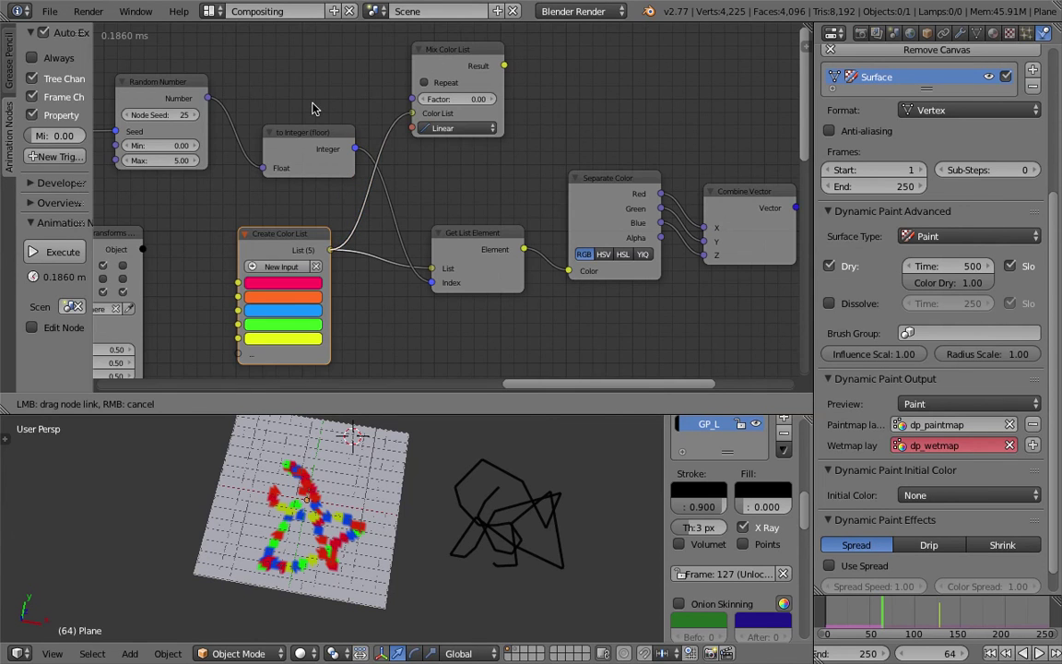
Link the Random Number output to Mix Color List's Factor, and its Result to Separate Color's Color input
{"action": "middle_click_drag", "start_coordinate": [311, 109], "coordinate": [339, 145]}
{"action": "left_click_drag", "start_coordinate": [236, 133], "coordinate": [440, 135]}
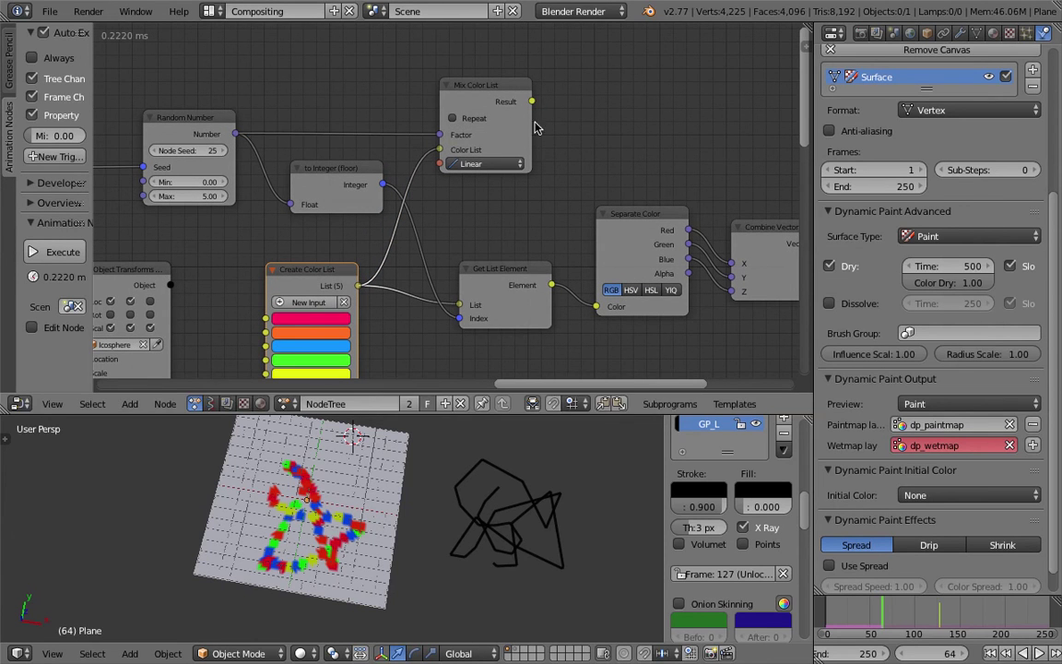
{"action": "left_click_drag", "start_coordinate": [532, 103], "coordinate": [592, 319]}
Replay the animation from the start and examine the colors that the mixed list paints on the plane
{"action": "left_click", "coordinate": [989, 653]}
{"action": "key", "text": "alt+a"}
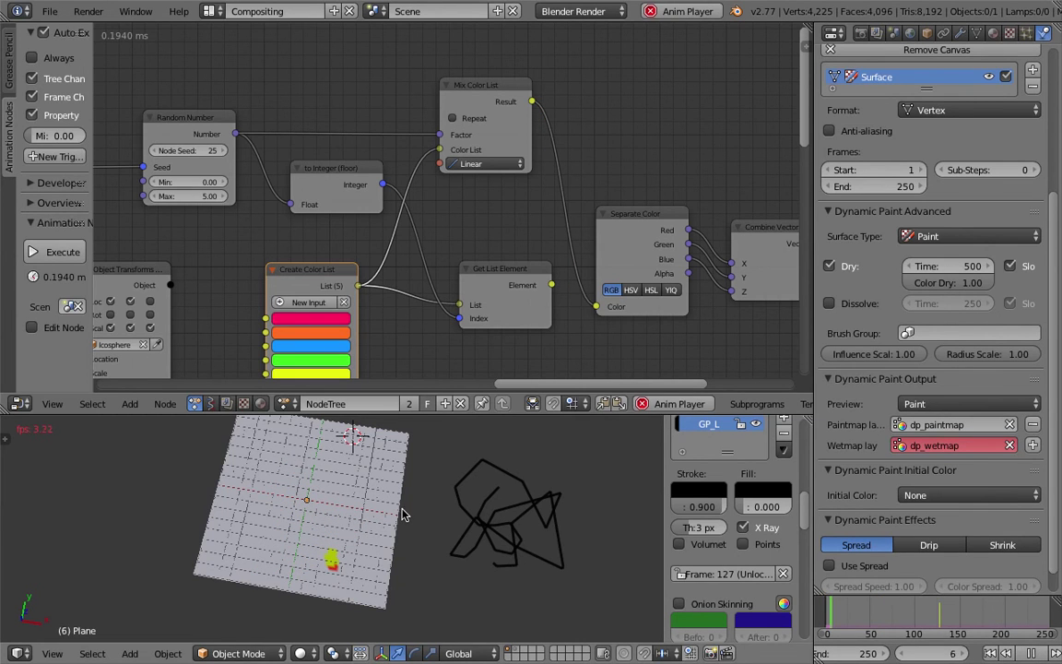
{"action": "middle_click_drag", "start_coordinate": [410, 509], "coordinate": [462, 507], "text": "shift"}
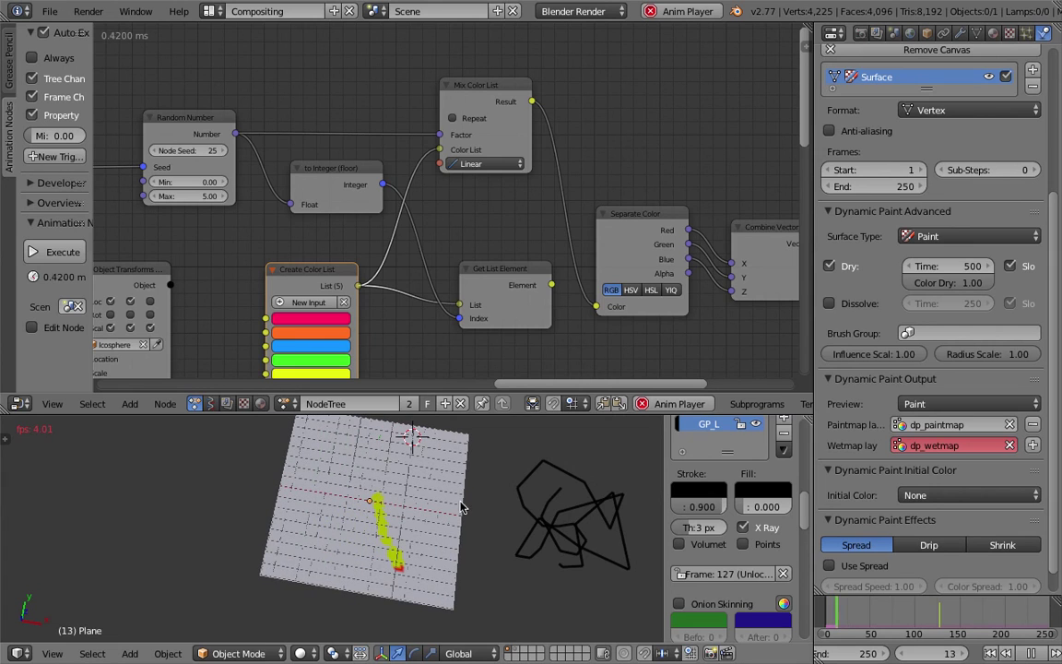
{"action": "scroll", "coordinate": [414, 489], "scroll_direction": "up", "scroll_amount": 2}
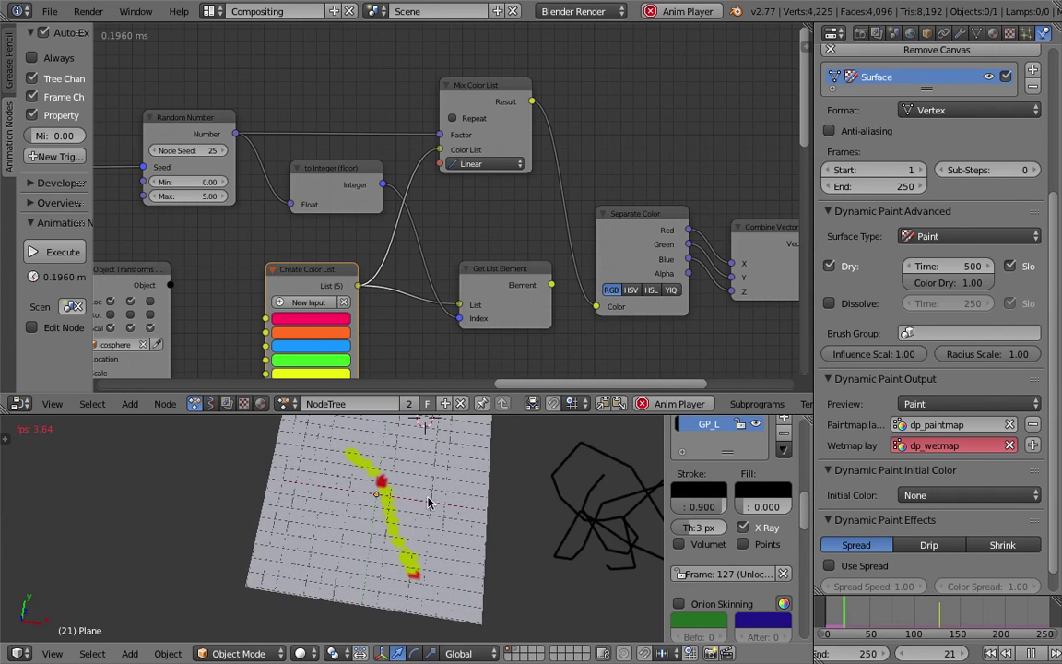
{"action": "middle_click_drag", "start_coordinate": [414, 489], "coordinate": [423, 478]}
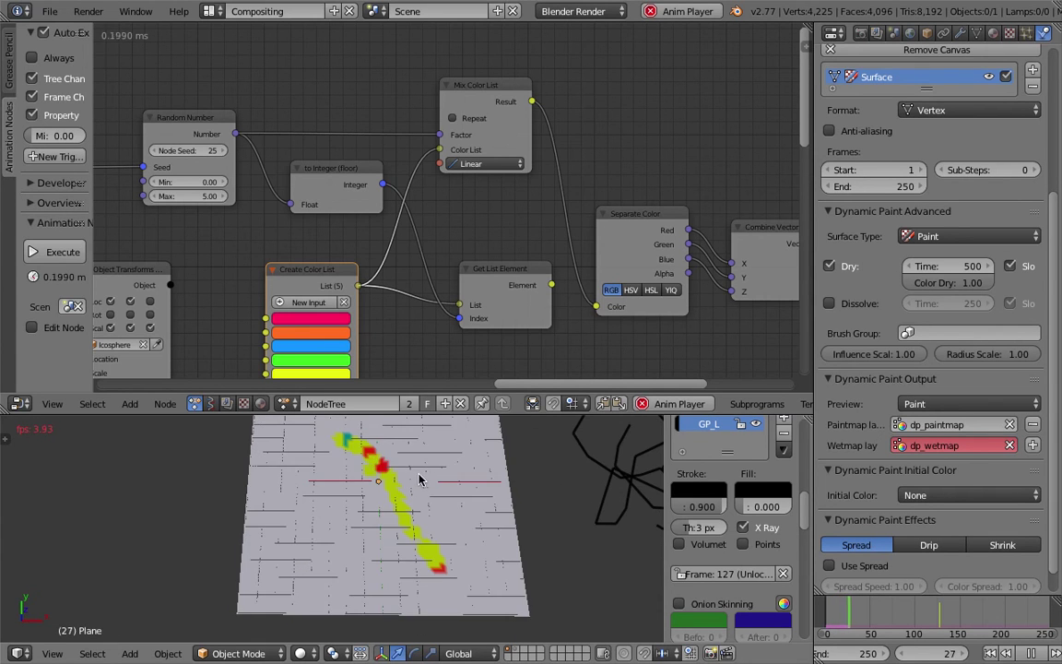
{"action": "scroll", "coordinate": [419, 479], "scroll_direction": "down", "scroll_amount": 1}
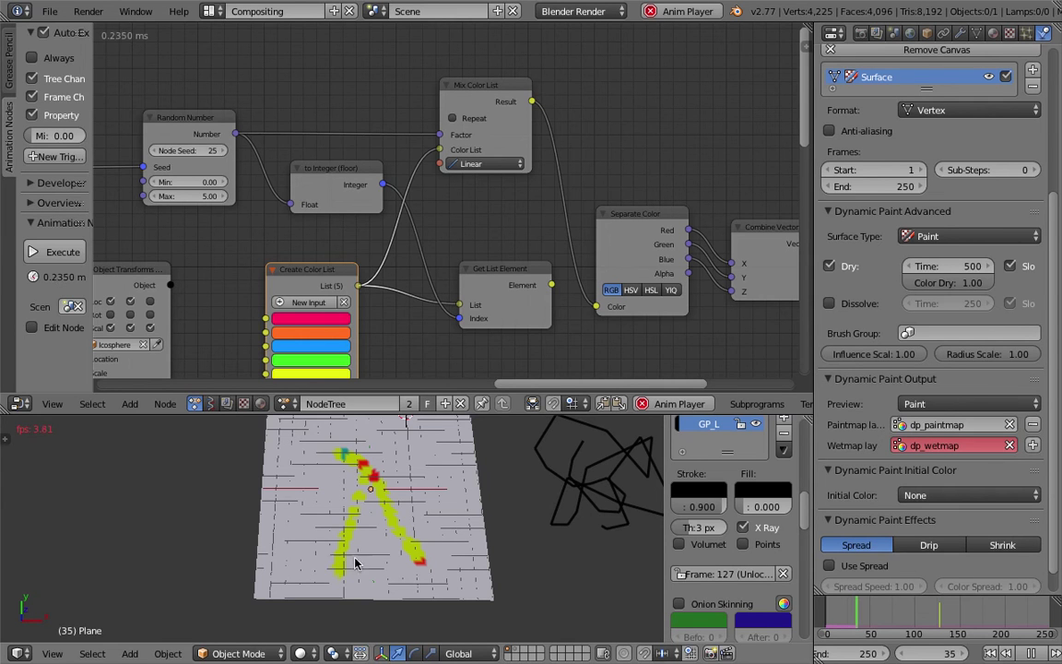
{"action": "middle_click_drag", "start_coordinate": [275, 138], "coordinate": [315, 139]}
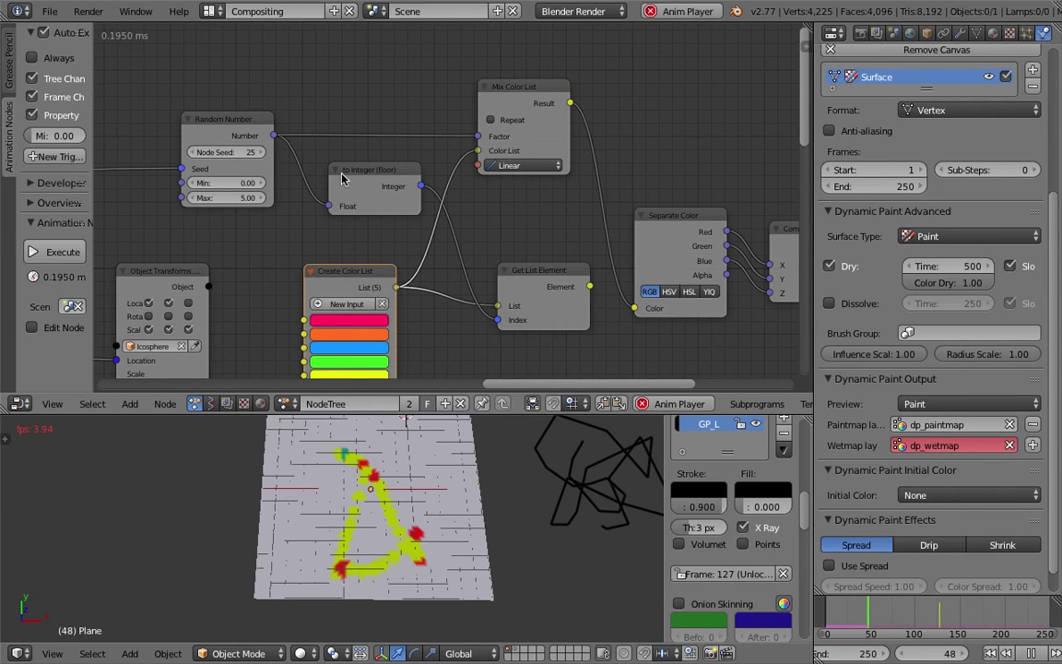
{"action": "scroll", "coordinate": [311, 161], "scroll_direction": "down", "scroll_amount": 1}
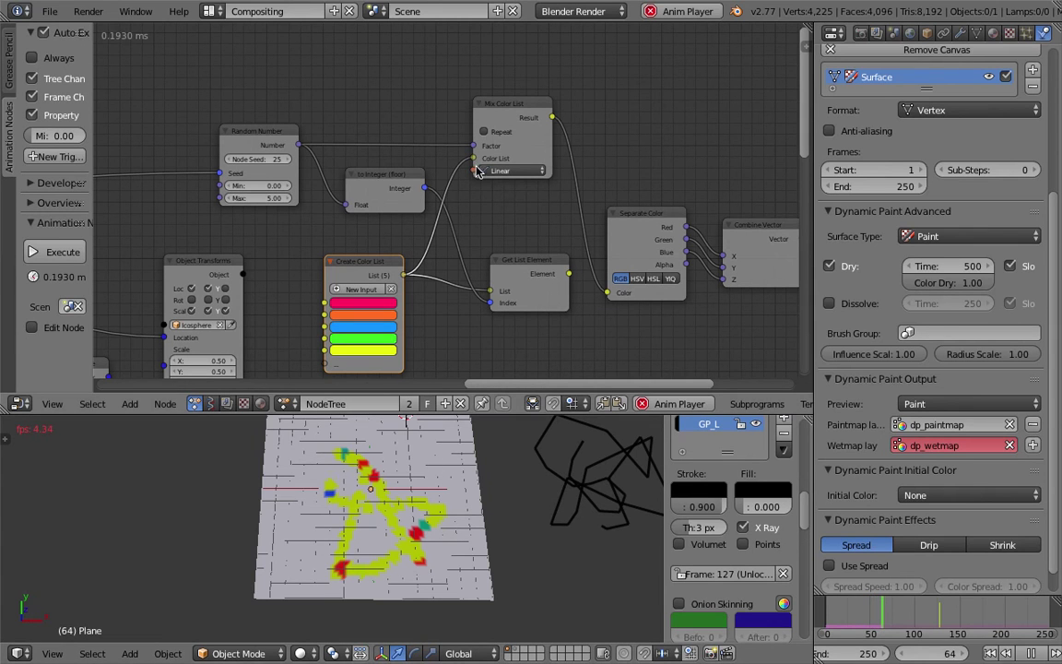
Enable Repeat on Mix Color List during playback and shift the Create Color List node slightly up
{"action": "left_click", "coordinate": [512, 140]}
{"action": "left_click", "coordinate": [508, 136]}
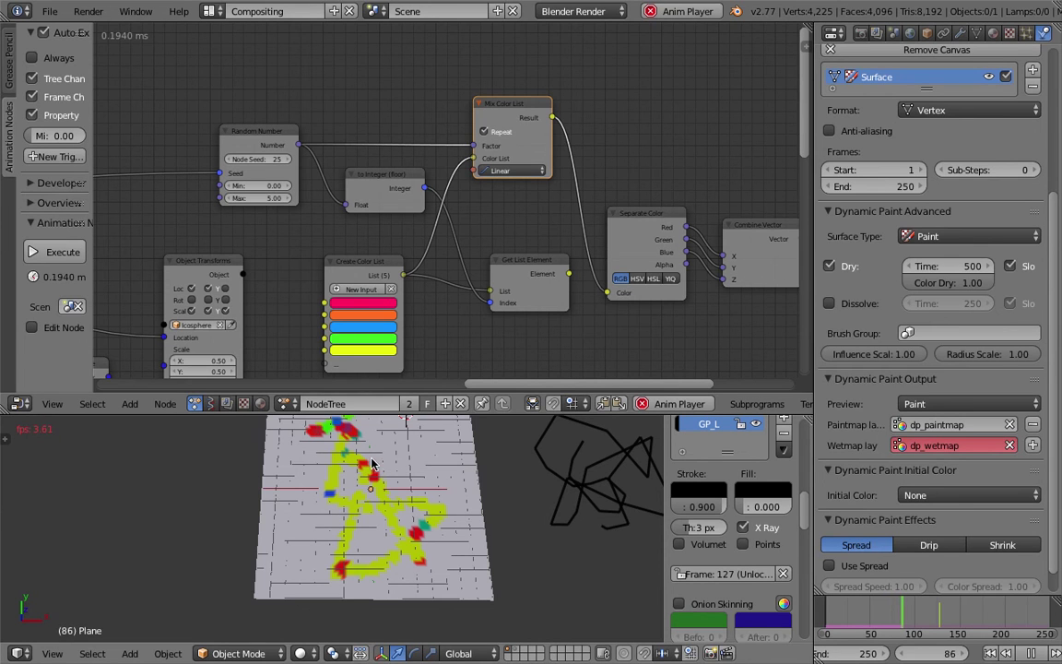
{"action": "scroll", "coordinate": [378, 301], "scroll_direction": "down", "scroll_amount": 1}
{"action": "scroll", "coordinate": [298, 286], "scroll_direction": "up", "scroll_amount": 1}
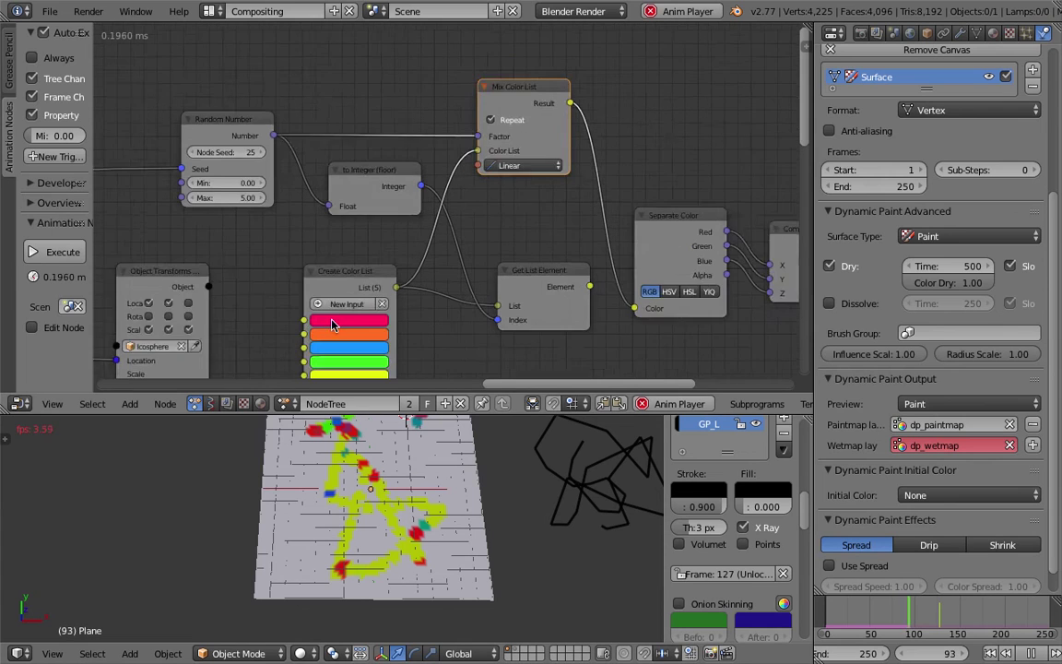
{"action": "scroll", "coordinate": [298, 286], "scroll_direction": "up", "scroll_amount": 1}
{"action": "left_click_drag", "start_coordinate": [332, 275], "coordinate": [333, 250]}
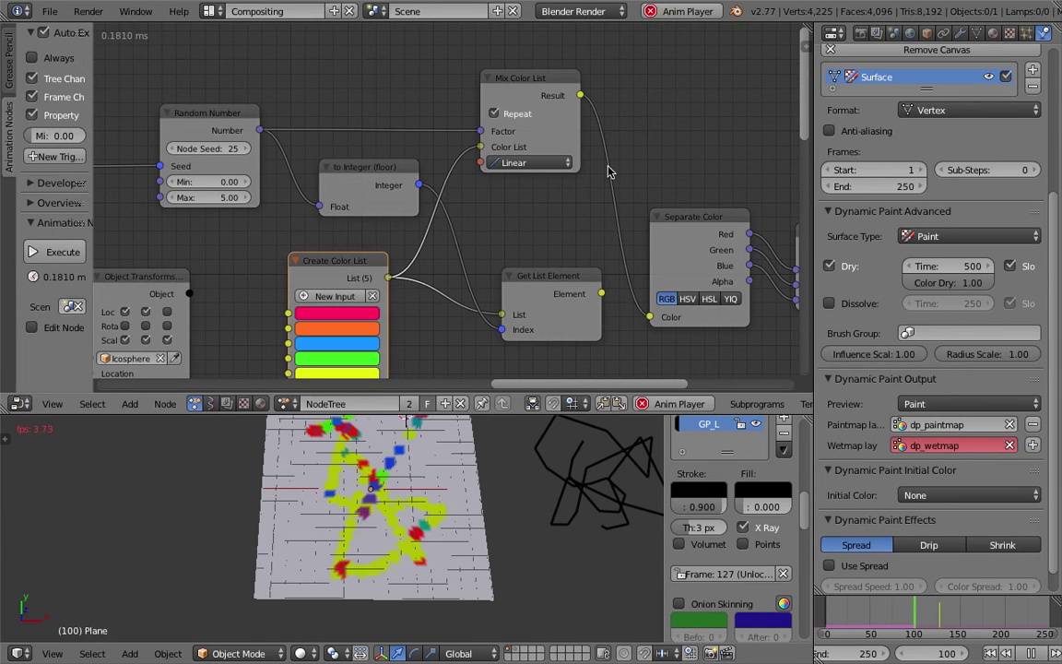
Remove the orange, green and yellow elements from Create Color List, keeping only pink and blue
{"action": "left_click", "coordinate": [808, 46]}
{"action": "left_click_drag", "start_coordinate": [746, 175], "coordinate": [730, 186]}
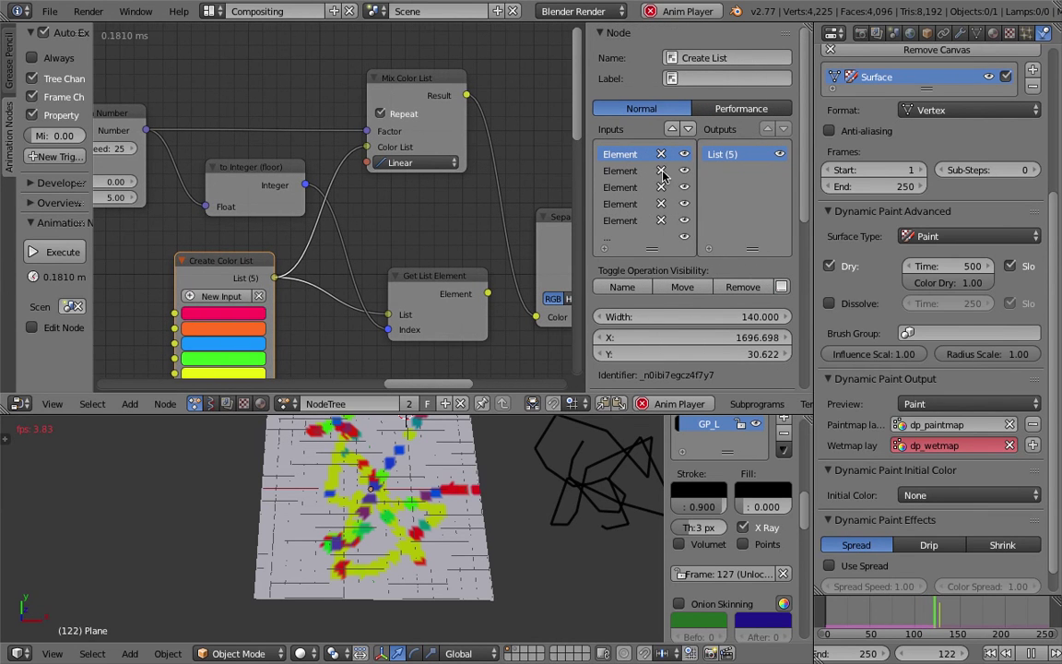
{"action": "left_click", "coordinate": [661, 171]}
{"action": "left_click", "coordinate": [662, 187]}
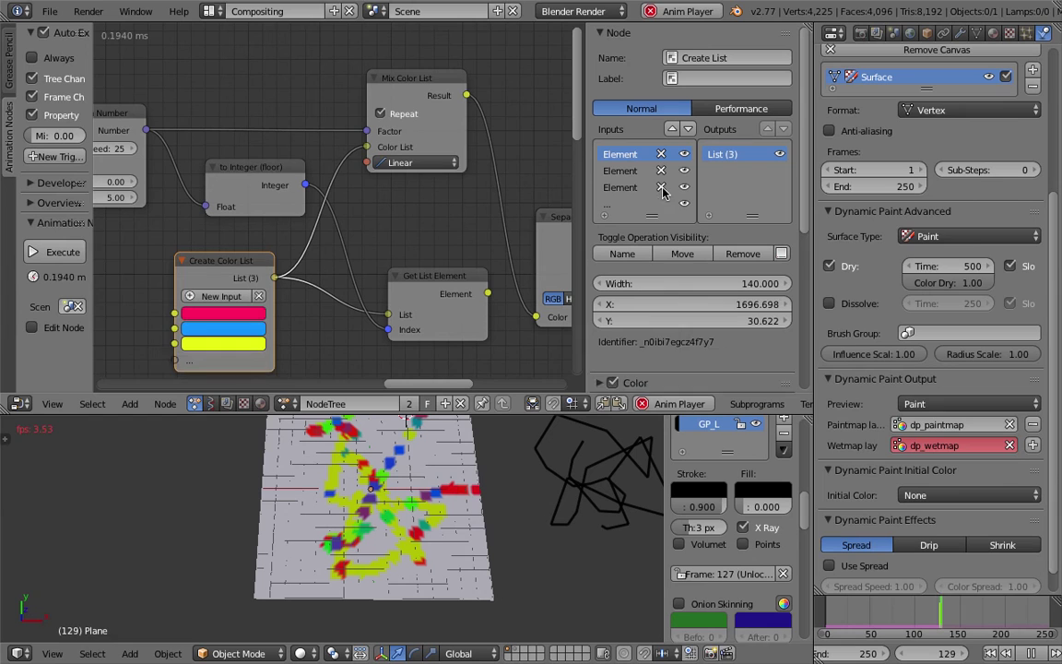
{"action": "left_click", "coordinate": [661, 187]}
{"action": "left_click_drag", "start_coordinate": [585, 153], "coordinate": [793, 140]}
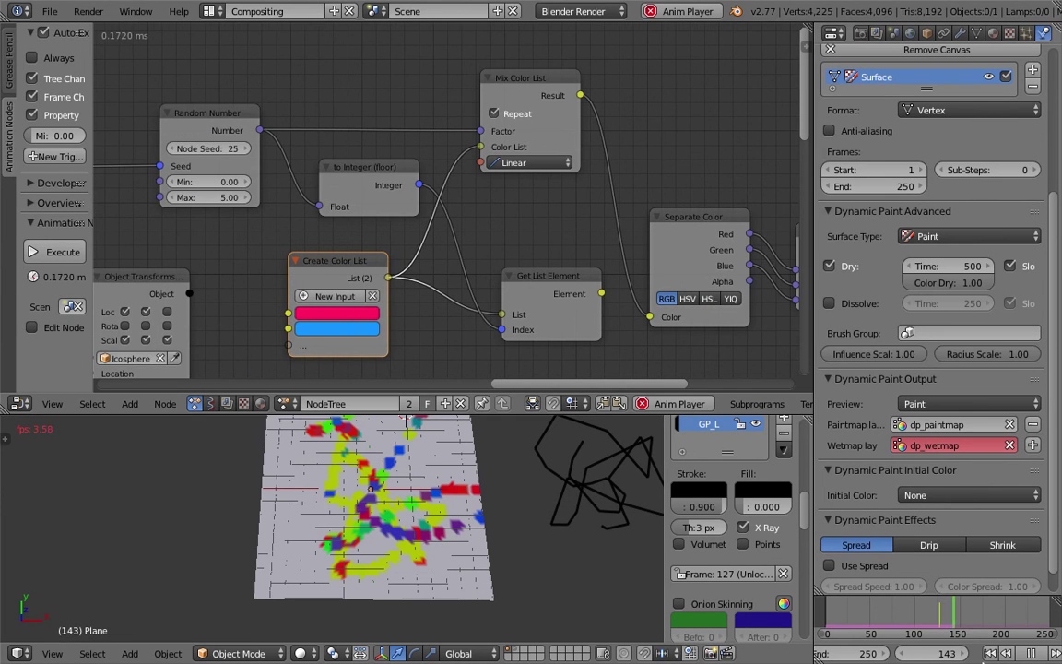
Replay the animation from the start with the two-color list, stop it and examine the painted trail
{"action": "left_click", "coordinate": [991, 653]}
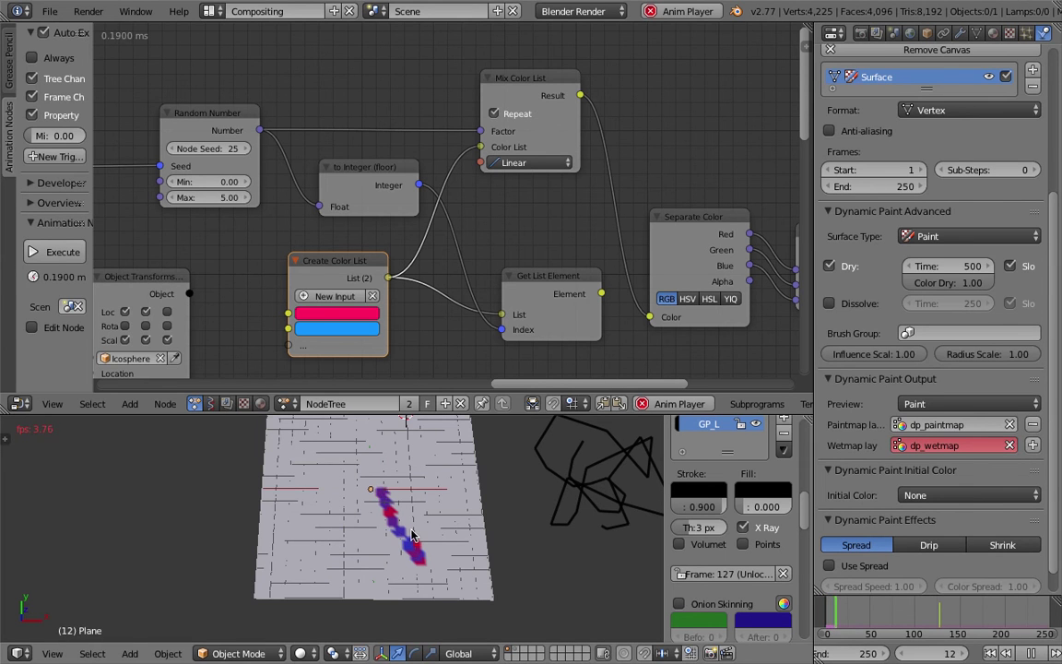
{"action": "left_click", "coordinate": [1029, 655]}
{"action": "middle_click_drag", "start_coordinate": [369, 480], "coordinate": [426, 522]}
Save the current Blender file
{"action": "scroll", "coordinate": [407, 126], "scroll_direction": "down", "scroll_amount": 2}
{"action": "middle_click_drag", "start_coordinate": [407, 126], "coordinate": [636, 144]}
{"action": "scroll", "coordinate": [351, 142], "scroll_direction": "down", "scroll_amount": 3}
{"action": "middle_click_drag", "start_coordinate": [350, 141], "coordinate": [665, 136]}
{"action": "scroll", "coordinate": [355, 172], "scroll_direction": "down", "scroll_amount": 1}
{"action": "middle_click_drag", "start_coordinate": [355, 173], "coordinate": [422, 176]}
{"action": "key", "text": "ctrl+s"}
{"action": "left_click", "coordinate": [422, 175]}
Move the Vector Wiggle node upward in the node tree
{"action": "middle_click_drag", "start_coordinate": [528, 92], "coordinate": [440, 146]}
{"action": "middle_click_drag", "start_coordinate": [329, 205], "coordinate": [427, 201]}
{"action": "left_click_drag", "start_coordinate": [322, 194], "coordinate": [320, 145]}
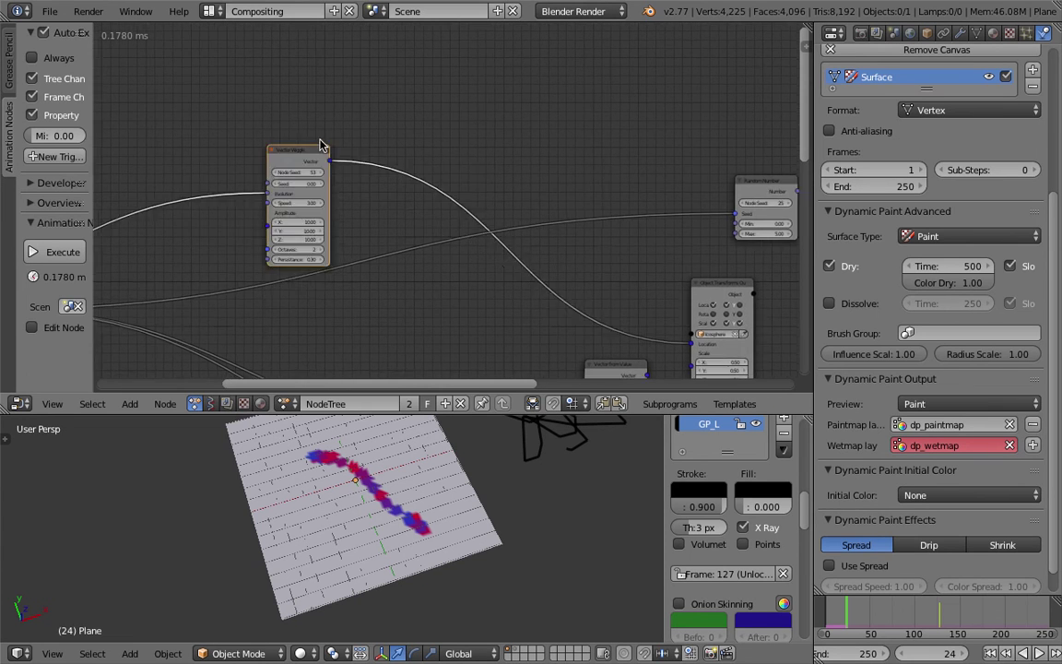
Examine the node chain from the frame source through Vector Wiggle to the Random Number and color list nodes
{"action": "scroll", "coordinate": [318, 144], "scroll_direction": "down", "scroll_amount": 3}
{"action": "middle_click_drag", "start_coordinate": [318, 144], "coordinate": [475, 138]}
{"action": "middle_click_drag", "start_coordinate": [201, 247], "coordinate": [374, 238]}
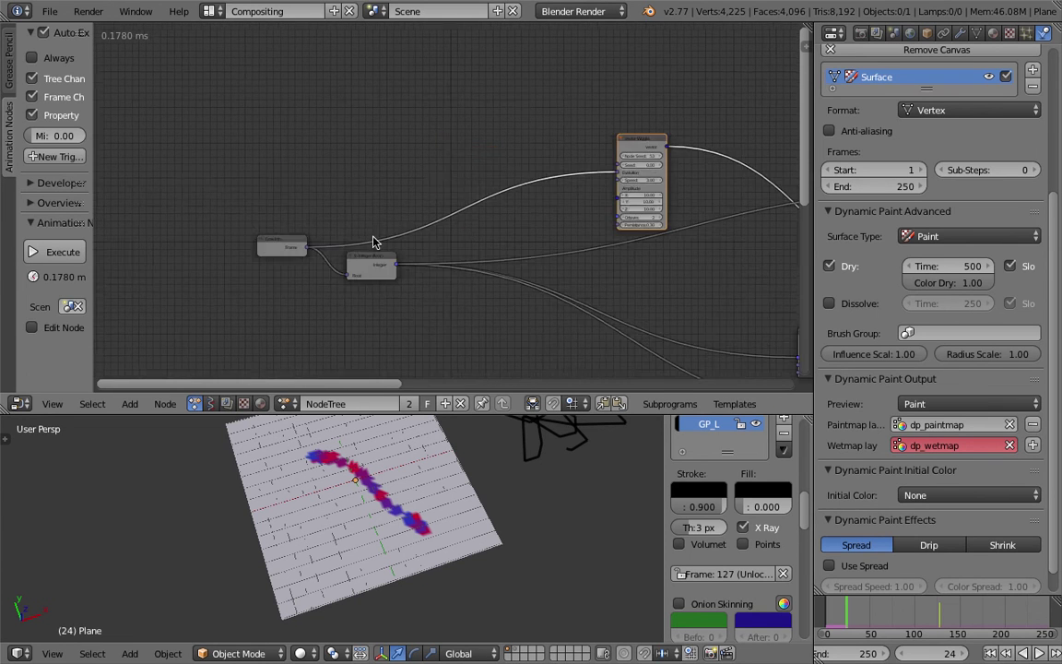
{"action": "scroll", "coordinate": [374, 238], "scroll_direction": "up", "scroll_amount": 4}
{"action": "middle_click_drag", "start_coordinate": [429, 170], "coordinate": [251, 236]}
{"action": "scroll", "coordinate": [252, 236], "scroll_direction": "up", "scroll_amount": 5}
{"action": "middle_click_drag", "start_coordinate": [535, 224], "coordinate": [384, 193]}
{"action": "scroll", "coordinate": [384, 193], "scroll_direction": "down", "scroll_amount": 4}
{"action": "scroll", "coordinate": [660, 228], "scroll_direction": "down", "scroll_amount": 2}
{"action": "middle_click_drag", "start_coordinate": [678, 230], "coordinate": [310, 230]}
{"action": "scroll", "coordinate": [530, 201], "scroll_direction": "up", "scroll_amount": 4}
{"action": "middle_click_drag", "start_coordinate": [396, 114], "coordinate": [422, 138]}
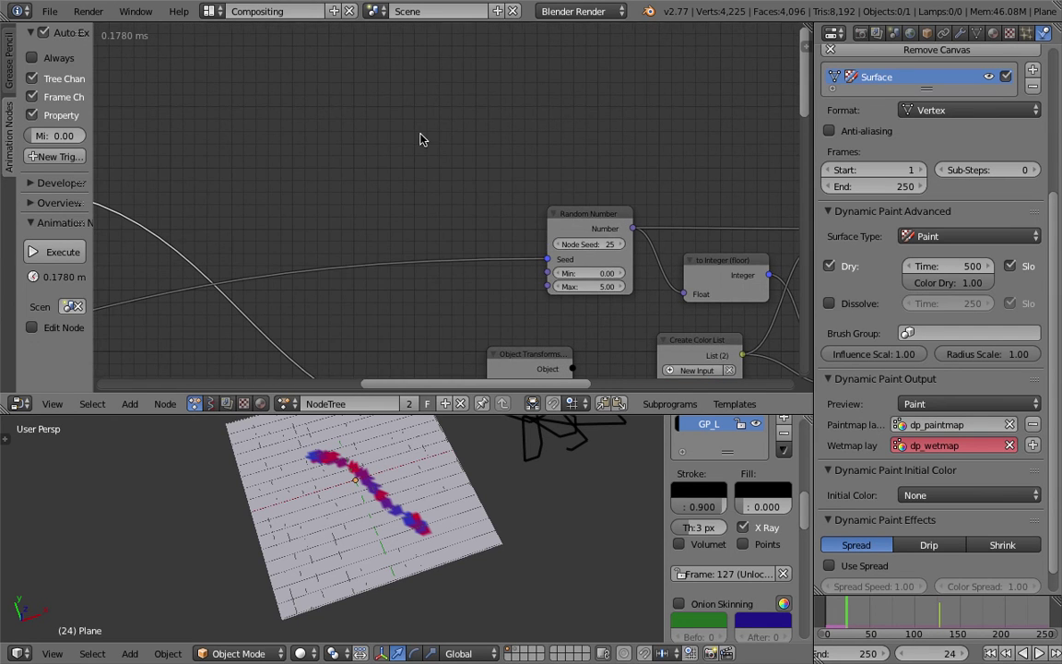
Add a Number Wiggle node above the Random Number node
{"action": "key", "text": "shift+a"}
{"action": "left_click", "coordinate": [408, 126]}
{"action": "type", "text": "wig"}
{"action": "key", "text": "Down"}
{"action": "key", "text": "Return"}
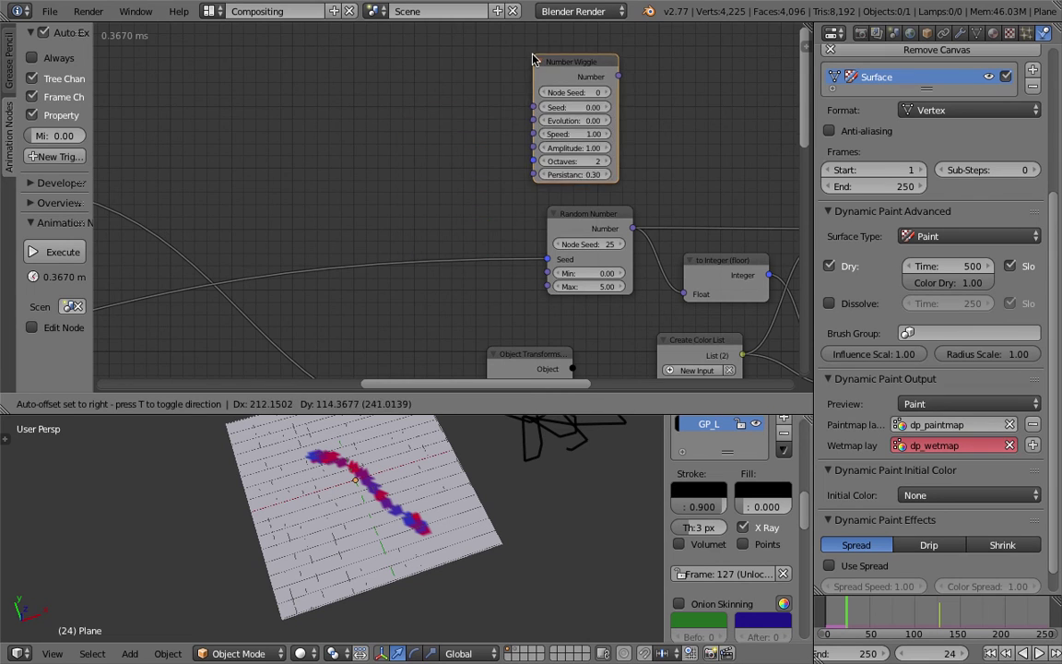
{"action": "left_click", "coordinate": [536, 56]}
Hide the node editor's tool shelf and link the time node's Frame output to Number Wiggle's Evolution input
{"action": "scroll", "coordinate": [441, 159], "scroll_direction": "down", "scroll_amount": 1}
{"action": "middle_click_drag", "start_coordinate": [445, 169], "coordinate": [461, 169]}
{"action": "scroll", "coordinate": [396, 171], "scroll_direction": "down", "scroll_amount": 1}
{"action": "middle_click_drag", "start_coordinate": [373, 172], "coordinate": [467, 162]}
{"action": "scroll", "coordinate": [354, 176], "scroll_direction": "up", "scroll_amount": 1}
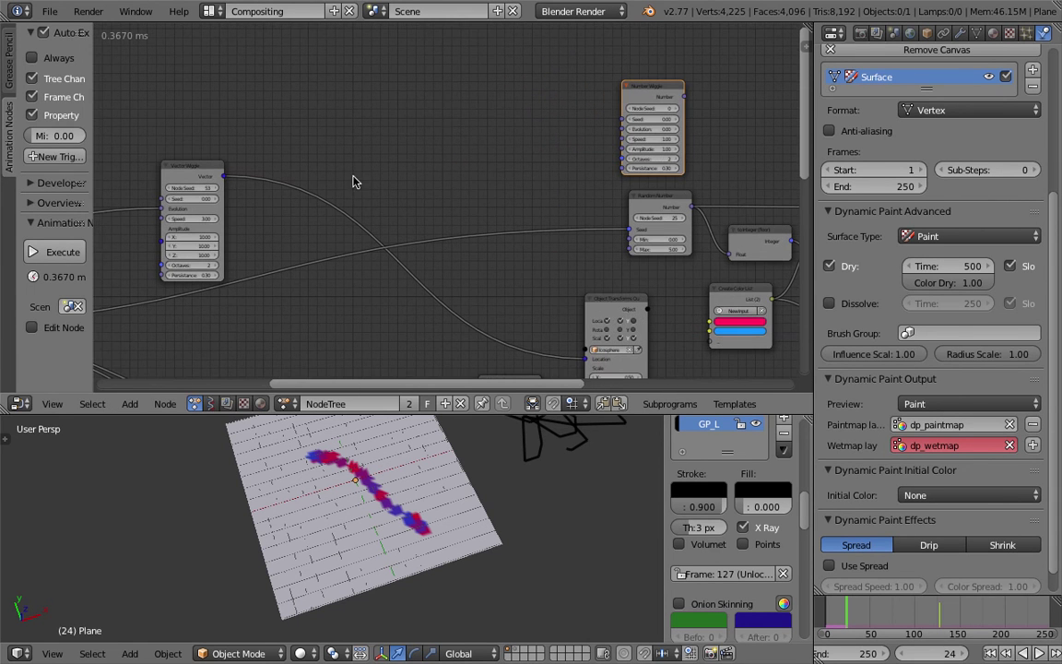
{"action": "key", "text": "t"}
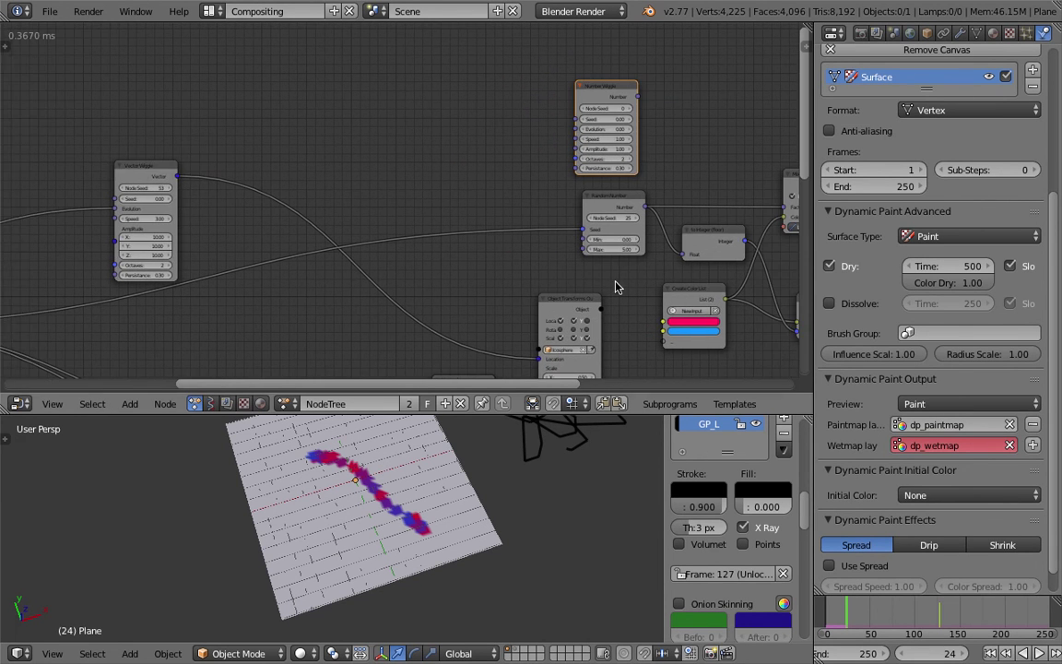
{"action": "scroll", "coordinate": [632, 237], "scroll_direction": "up", "scroll_amount": 1}
{"action": "scroll", "coordinate": [599, 205], "scroll_direction": "down", "scroll_amount": 1}
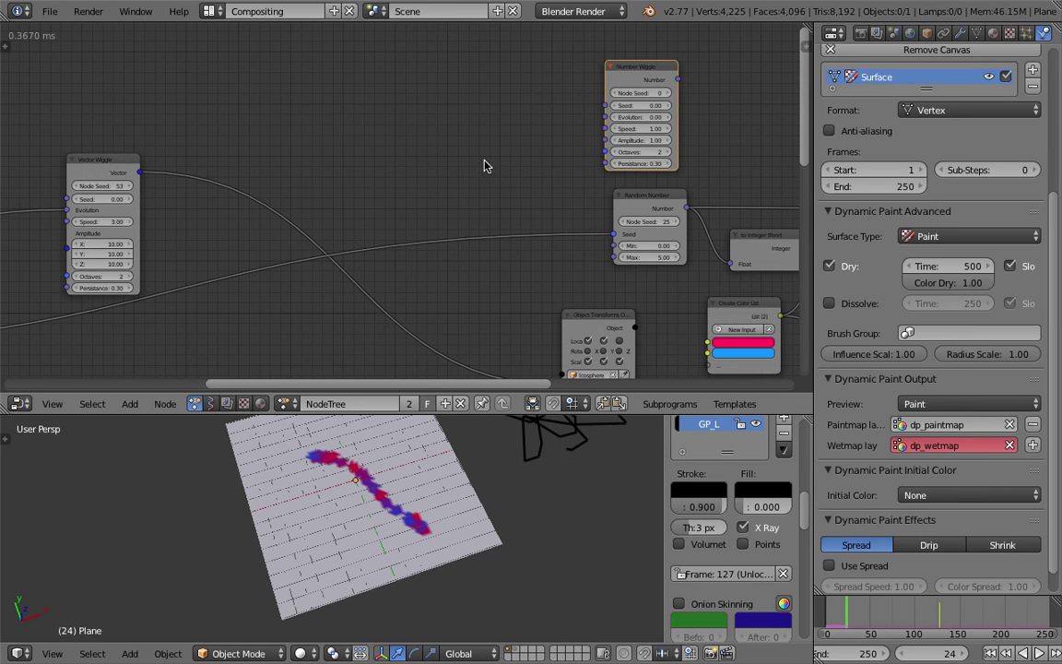
{"action": "scroll", "coordinate": [415, 173], "scroll_direction": "down", "scroll_amount": 2}
{"action": "middle_click_drag", "start_coordinate": [240, 210], "coordinate": [394, 191]}
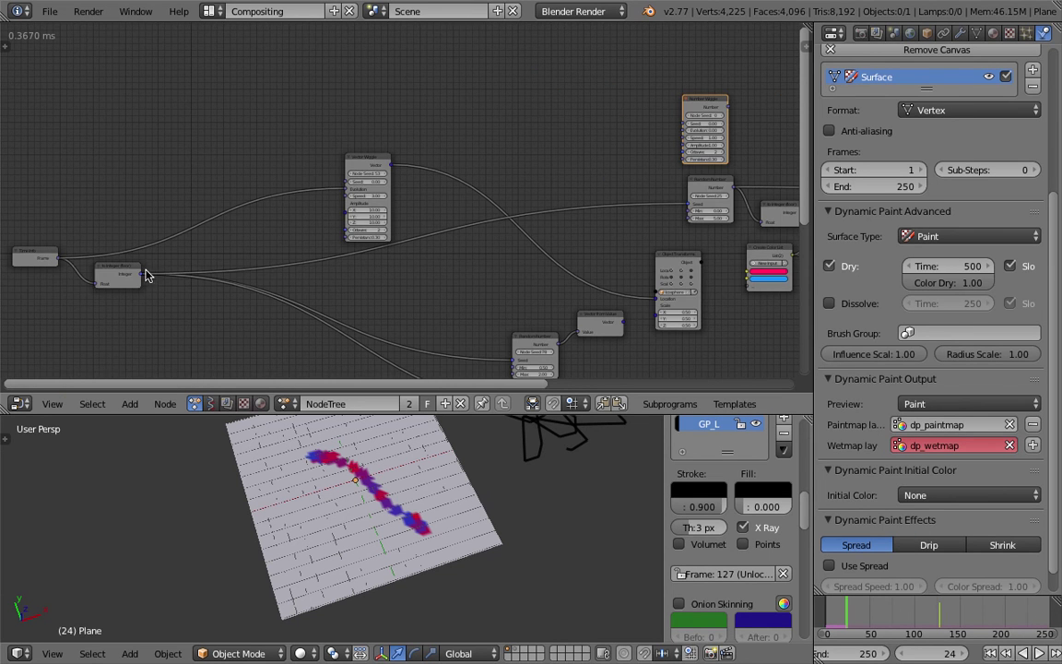
{"action": "left_click_drag", "start_coordinate": [58, 257], "coordinate": [682, 131]}
Nudge Number Wiggle slightly and link its Number output to Mix Color List's Factor input
{"action": "middle_click_drag", "start_coordinate": [449, 132], "coordinate": [44, 190]}
{"action": "scroll", "coordinate": [230, 164], "scroll_direction": "up", "scroll_amount": 5}
{"action": "left_click_drag", "start_coordinate": [242, 140], "coordinate": [256, 136]}
{"action": "middle_click_drag", "start_coordinate": [335, 184], "coordinate": [336, 176]}
{"action": "left_click_drag", "start_coordinate": [302, 138], "coordinate": [446, 261]}
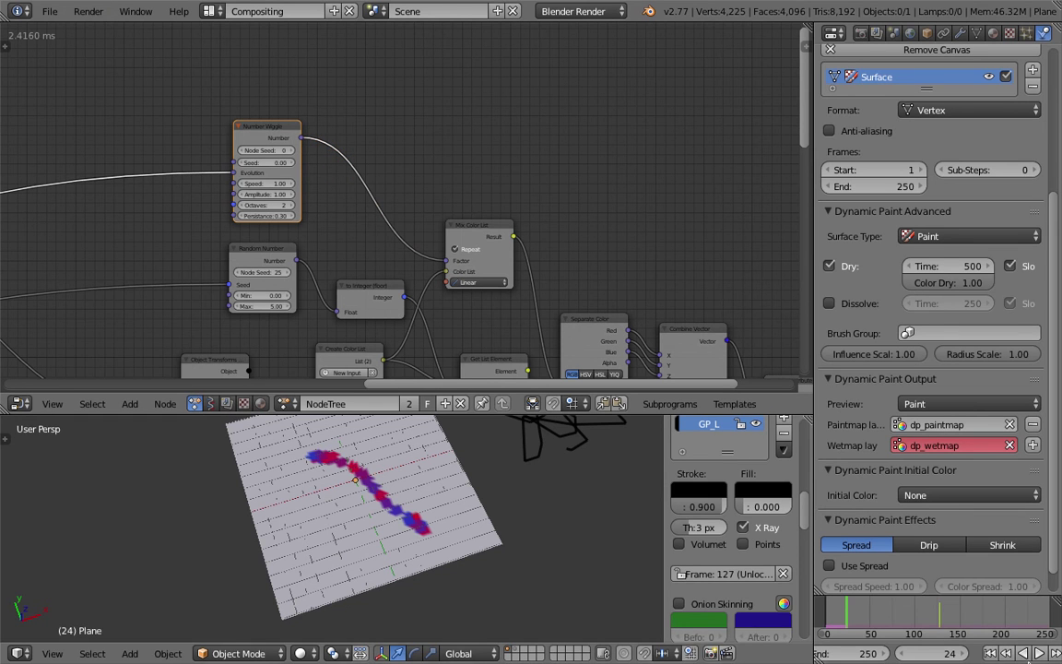
Replay the animation from the start and examine how Number Wiggle blends the painted colors along the trail
{"action": "left_click", "coordinate": [1040, 653]}
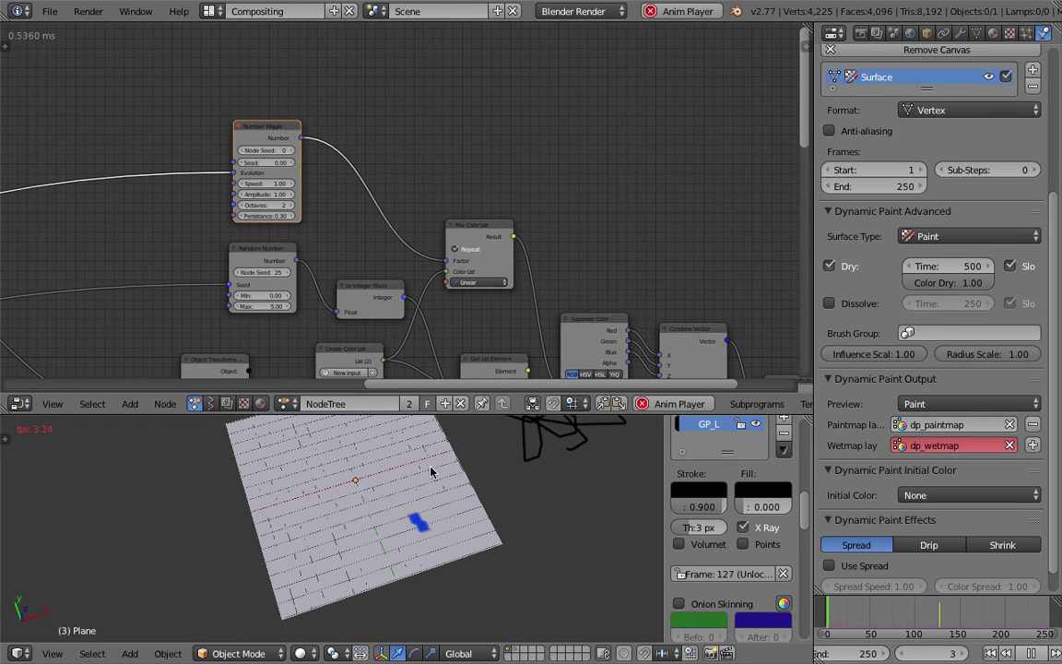
{"action": "scroll", "coordinate": [267, 183], "scroll_direction": "up", "scroll_amount": 2}
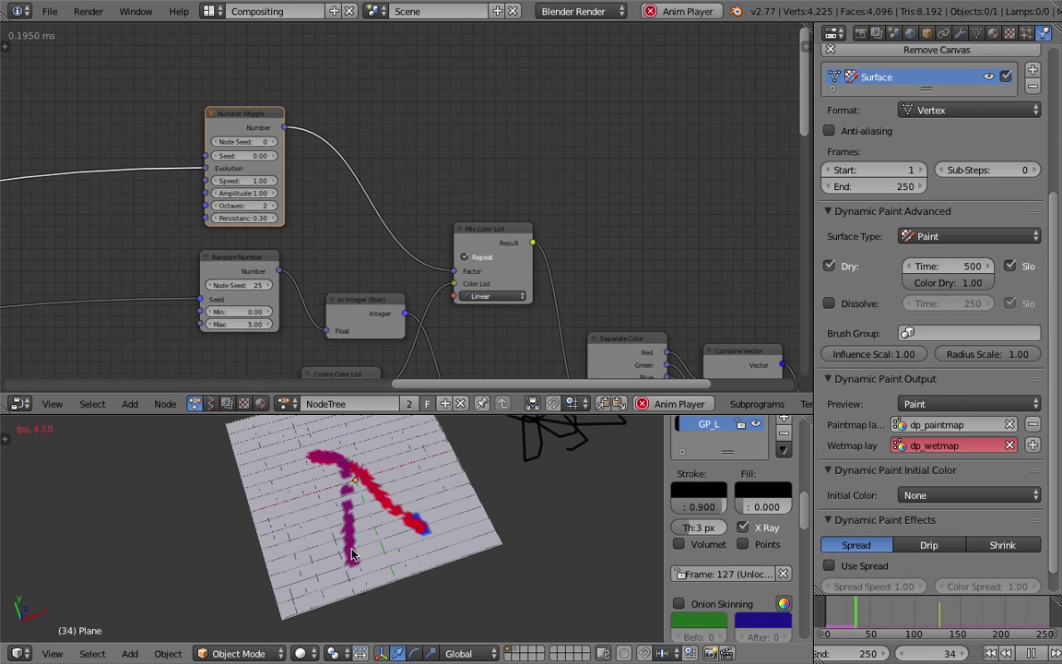
{"action": "middle_click_drag", "start_coordinate": [420, 246], "coordinate": [365, 155]}
{"action": "middle_click_drag", "start_coordinate": [282, 119], "coordinate": [227, 97]}
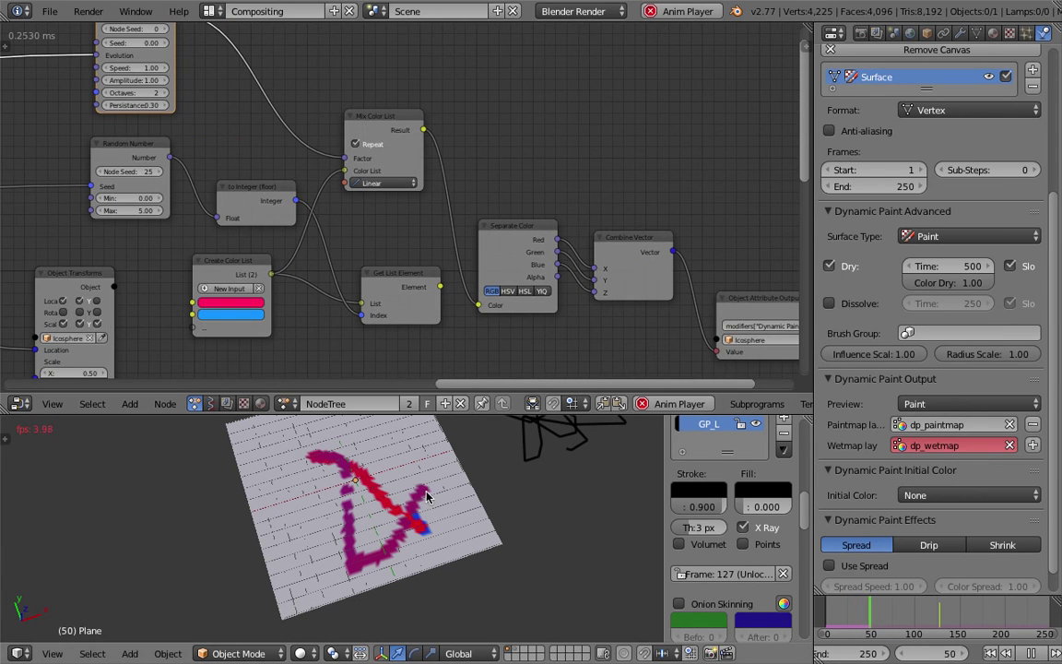
{"action": "scroll", "coordinate": [441, 505], "scroll_direction": "up", "scroll_amount": 1}
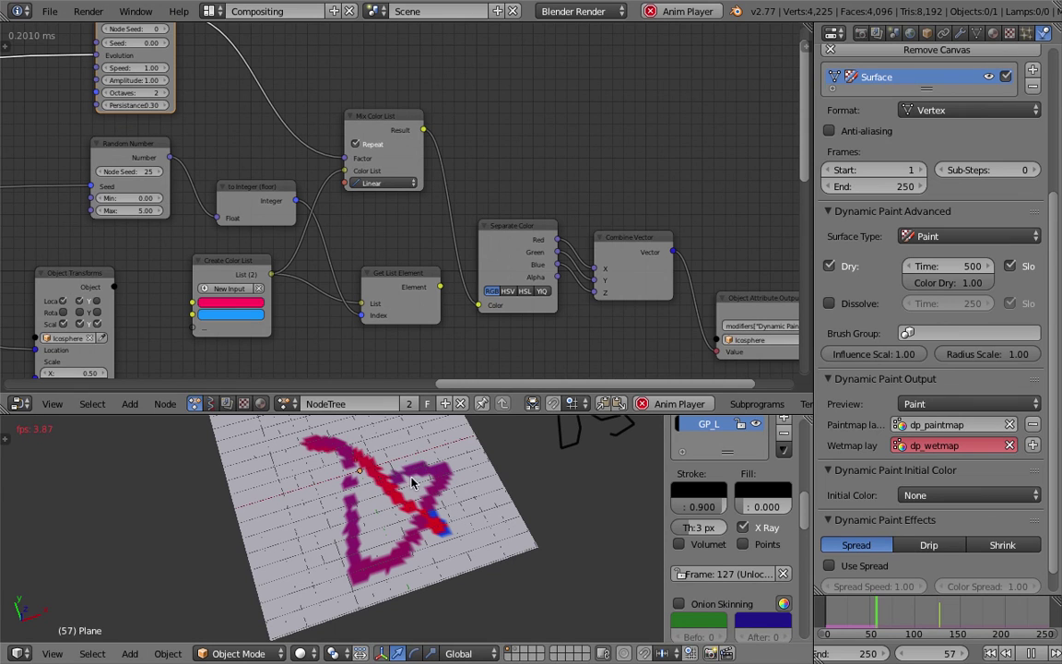
{"action": "middle_click_drag", "start_coordinate": [131, 218], "coordinate": [253, 171]}
{"action": "scroll", "coordinate": [229, 172], "scroll_direction": "down", "scroll_amount": 1}
{"action": "middle_click_drag", "start_coordinate": [249, 213], "coordinate": [295, 314]}
{"action": "middle_click_drag", "start_coordinate": [287, 199], "coordinate": [299, 220]}
{"action": "scroll", "coordinate": [332, 214], "scroll_direction": "up", "scroll_amount": 1}
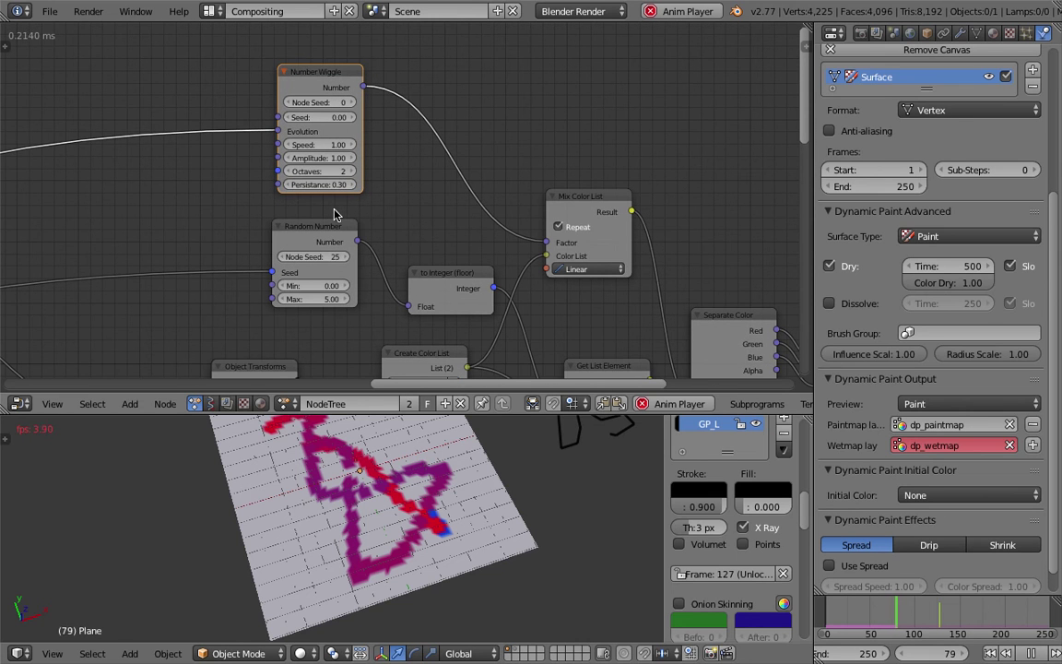
Add a Debug Drawer node above Mix Color List and link Number Wiggle's Number output to its Data input
{"action": "key", "text": "shift+a"}
{"action": "left_click", "coordinate": [478, 111]}
{"action": "type", "text": "debug"}
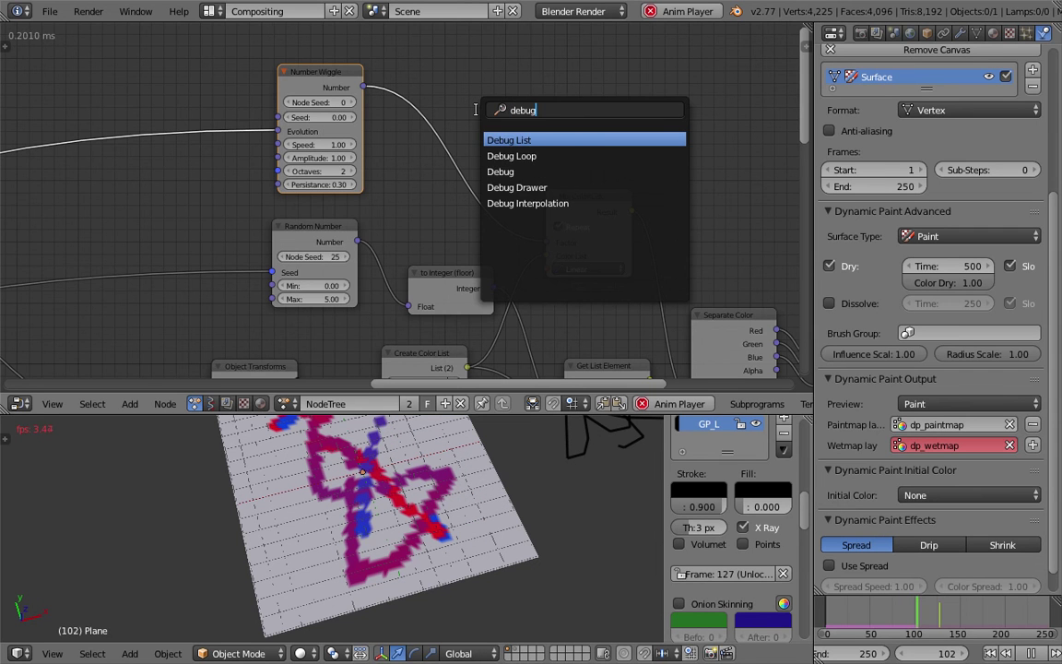
{"action": "key", "text": "Down"}
{"action": "key", "text": "Down"}
{"action": "key", "text": "Down"}
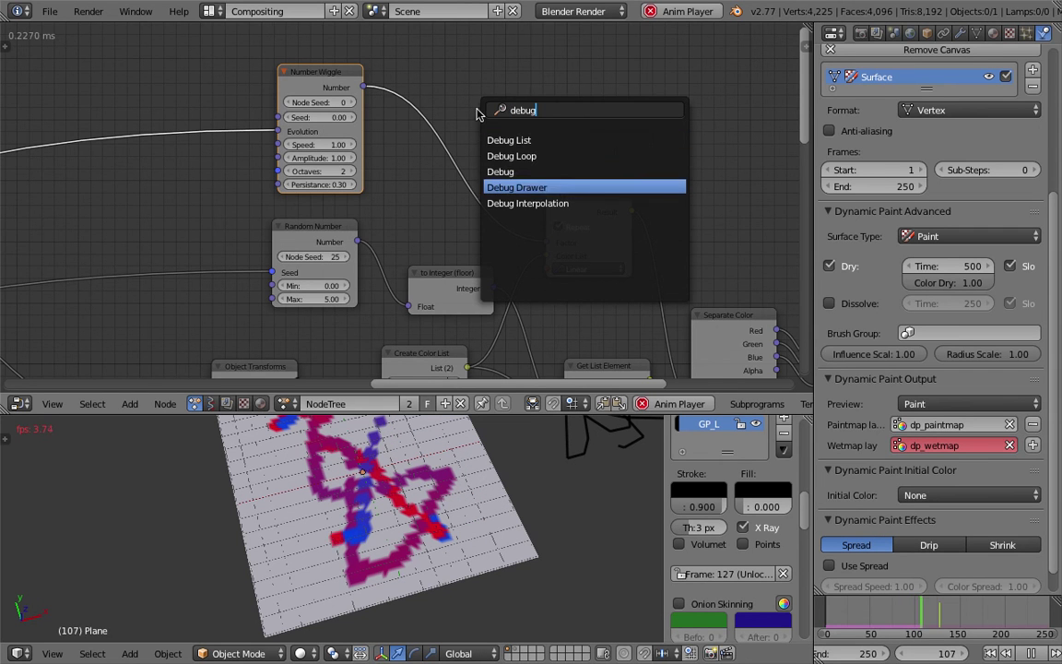
{"action": "key", "text": "Return"}
{"action": "left_click", "coordinate": [475, 110]}
{"action": "left_click_drag", "start_coordinate": [362, 87], "coordinate": [479, 125]}
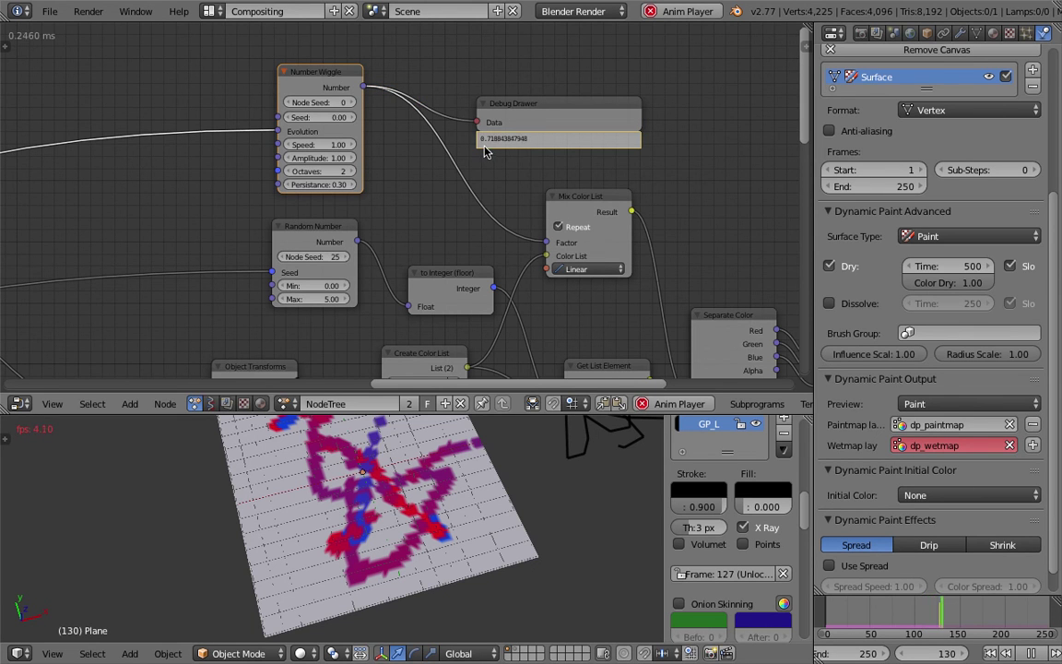
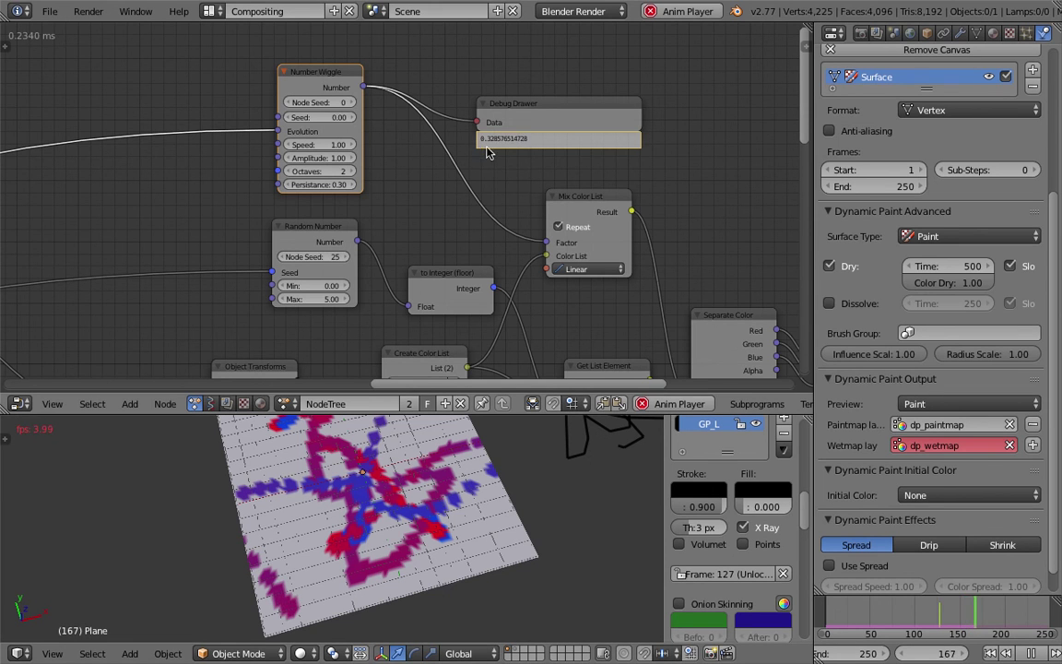
{"action": "left_click_drag", "start_coordinate": [486, 99], "coordinate": [503, 81]}
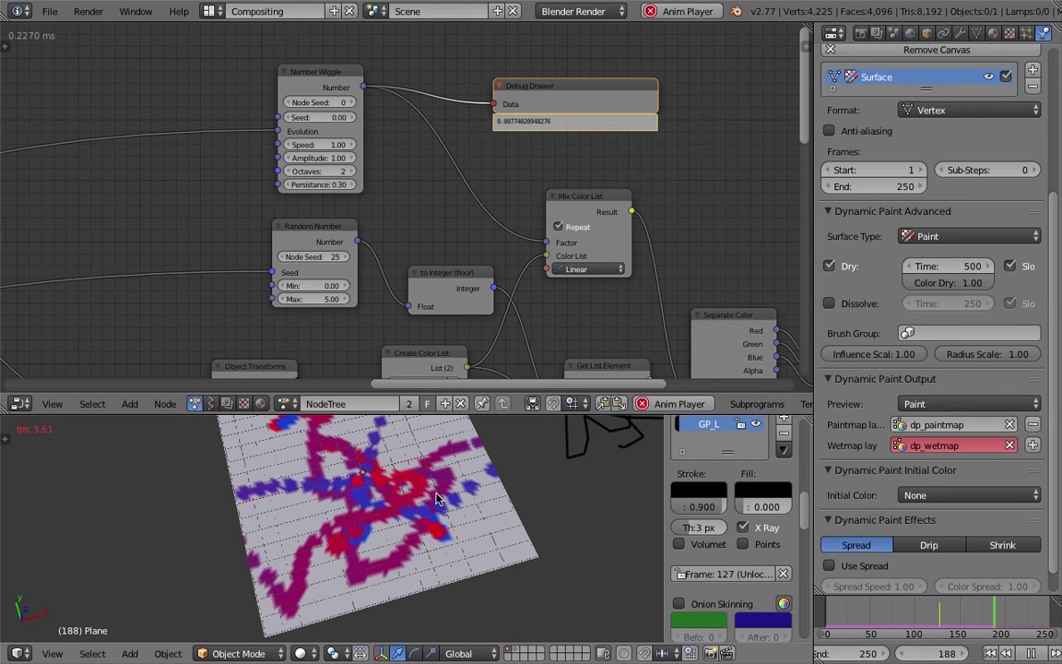
Examine the painted strokes on the plane during playback and stop the animation near frame 226
{"action": "scroll", "coordinate": [430, 496], "scroll_direction": "up", "scroll_amount": 2}
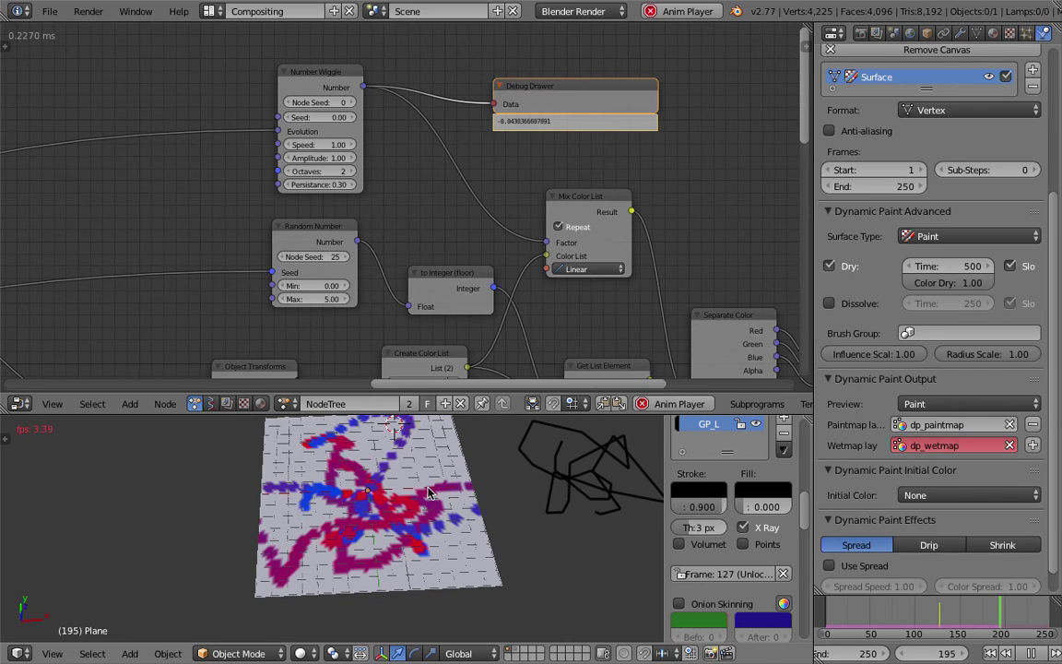
{"action": "scroll", "coordinate": [401, 292], "scroll_direction": "down", "scroll_amount": 3}
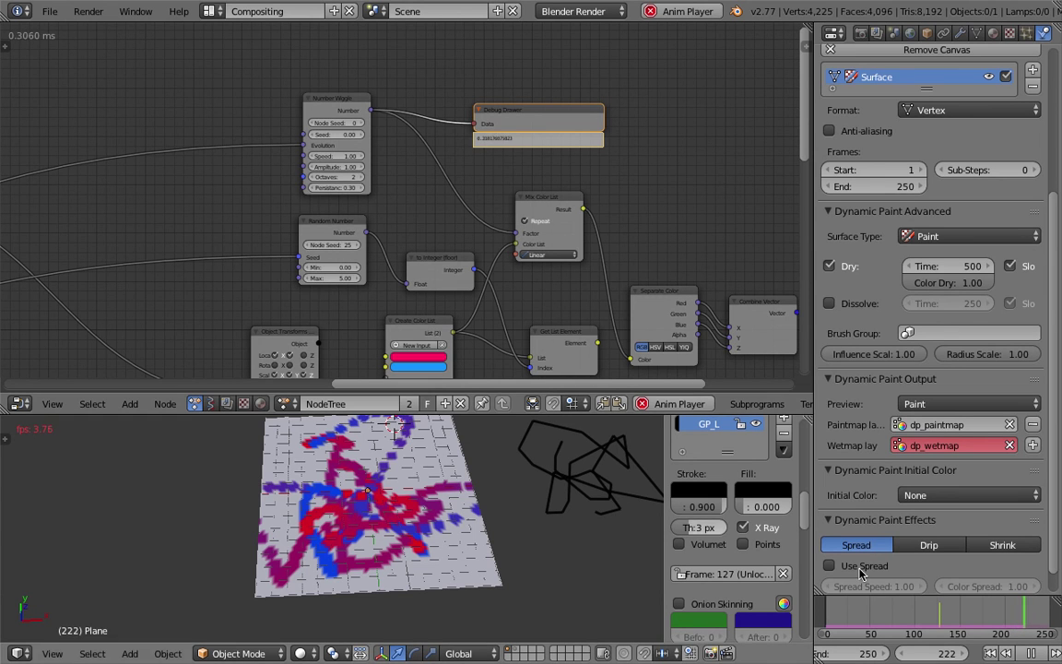
{"action": "left_click", "coordinate": [1031, 653]}
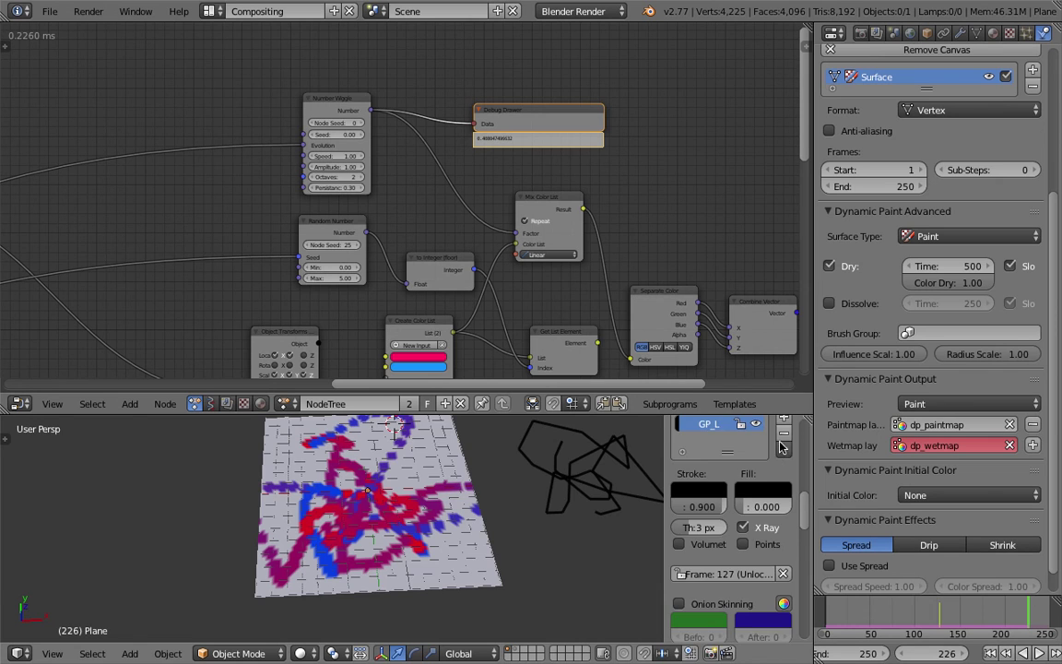
Delete the GP_L grease pencil layer and enlarge the 3D view upward over the node editor
{"action": "left_click", "coordinate": [784, 434]}
{"action": "middle_click_drag", "start_coordinate": [595, 440], "coordinate": [571, 437]}
{"action": "left_click_drag", "start_coordinate": [587, 413], "coordinate": [564, 302]}
{"action": "scroll", "coordinate": [432, 416], "scroll_direction": "down", "scroll_amount": 2}
{"action": "scroll", "coordinate": [445, 447], "scroll_direction": "up", "scroll_amount": 3}
{"action": "middle_click_drag", "start_coordinate": [469, 450], "coordinate": [475, 444]}
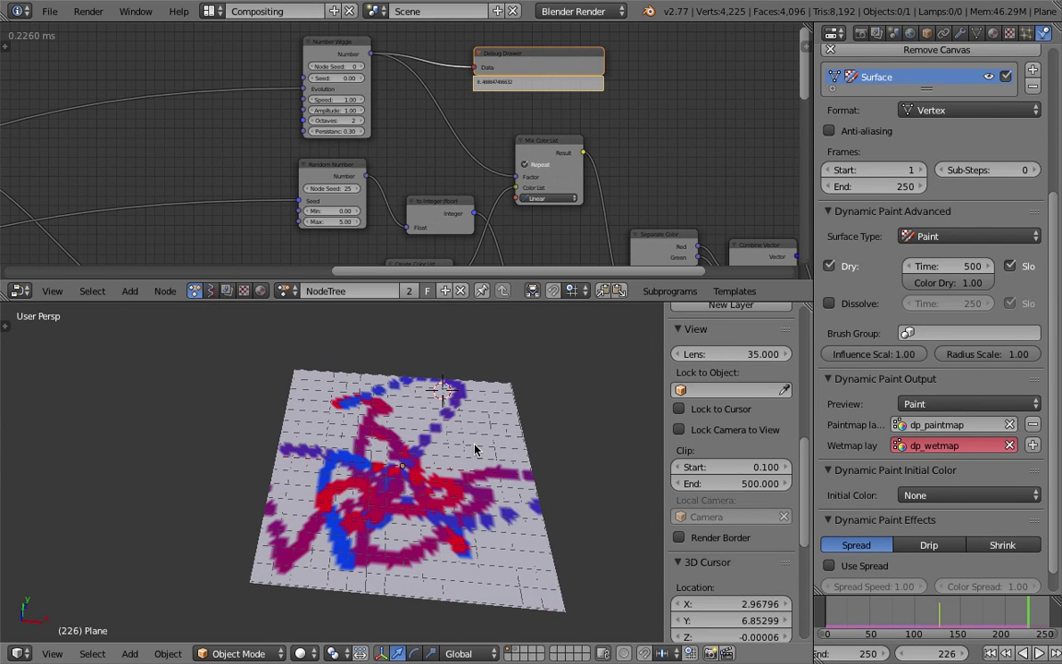
Examine the painted plane from several angles alongside the Number Wiggle and Mix Color List nodes
{"action": "middle_click_drag", "start_coordinate": [475, 449], "coordinate": [411, 410]}
{"action": "scroll", "coordinate": [462, 102], "scroll_direction": "down", "scroll_amount": 3}
{"action": "scroll", "coordinate": [419, 149], "scroll_direction": "down", "scroll_amount": 3}
{"action": "middle_click_drag", "start_coordinate": [354, 149], "coordinate": [537, 86]}
{"action": "scroll", "coordinate": [365, 152], "scroll_direction": "up", "scroll_amount": 5}
{"action": "middle_click_drag", "start_coordinate": [415, 138], "coordinate": [266, 177]}
{"action": "scroll", "coordinate": [266, 177], "scroll_direction": "up", "scroll_amount": 3}
{"action": "middle_click_drag", "start_coordinate": [436, 420], "coordinate": [403, 481]}
{"action": "mouse_move", "coordinate": [431, 432]}
{"action": "middle_mouse_down"}
{"action": "mouse_move", "coordinate": [435, 464]}
{"action": "mouse_move", "coordinate": [398, 425]}
{"action": "mouse_move", "coordinate": [456, 467]}
{"action": "middle_mouse_up"}
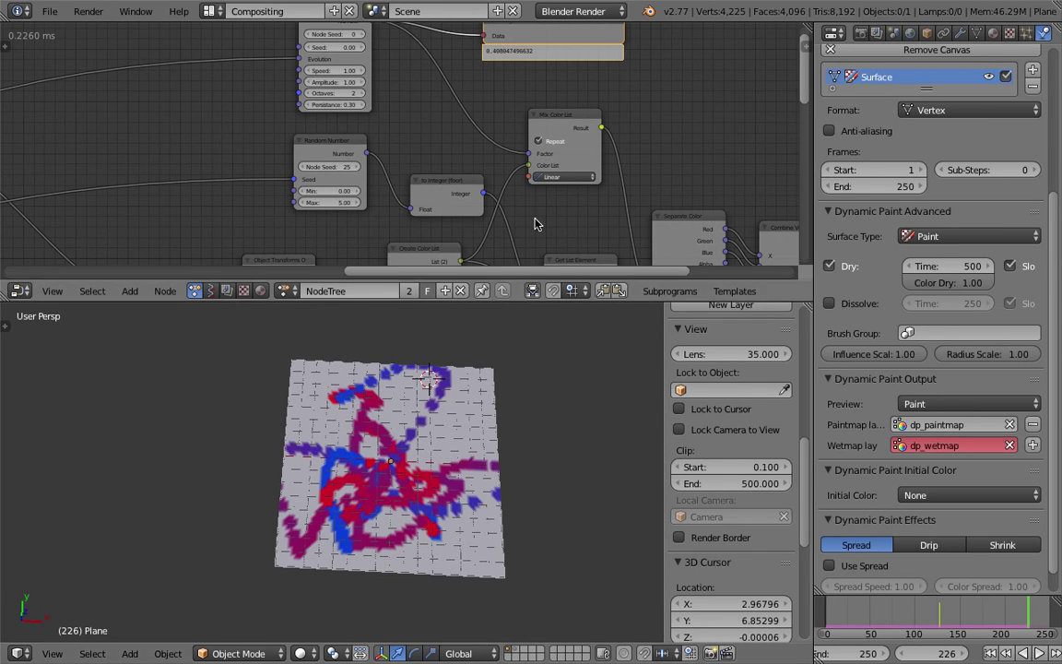
{"action": "scroll", "coordinate": [534, 219], "scroll_direction": "down", "scroll_amount": 5}
{"action": "middle_click_drag", "start_coordinate": [432, 145], "coordinate": [388, 199]}
{"action": "scroll", "coordinate": [391, 199], "scroll_direction": "up", "scroll_amount": 4}
{"action": "mouse_move", "coordinate": [477, 437]}
{"action": "middle_mouse_down"}
{"action": "mouse_move", "coordinate": [460, 411]}
{"action": "mouse_move", "coordinate": [483, 385]}
{"action": "middle_mouse_up"}
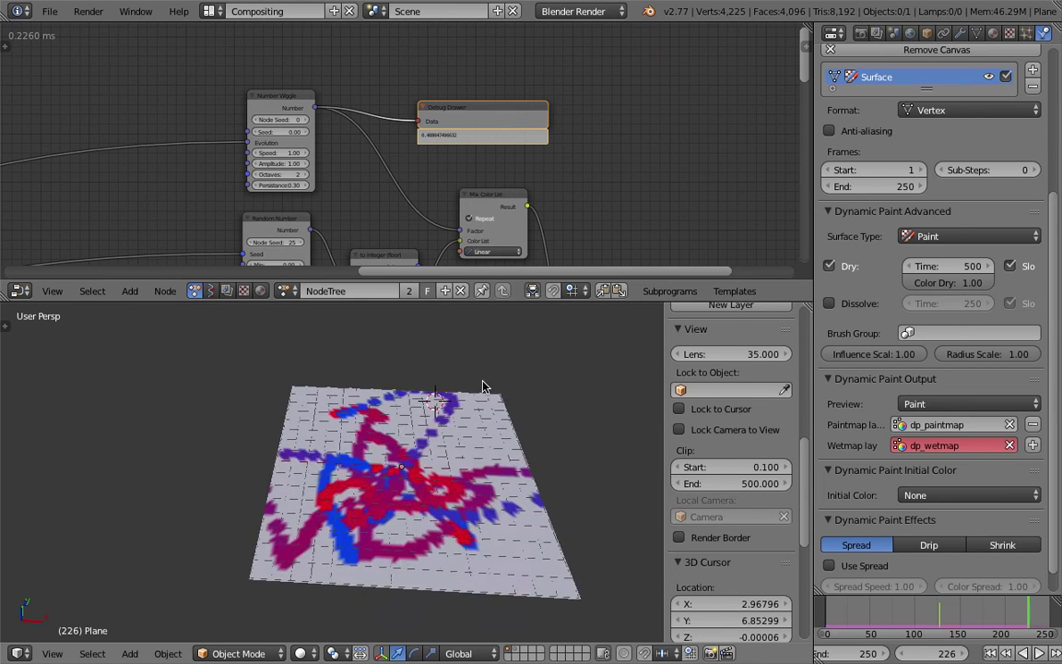
{"action": "scroll", "coordinate": [463, 484], "scroll_direction": "up", "scroll_amount": 3}
{"action": "mouse_move", "coordinate": [437, 442]}
{"action": "middle_mouse_down"}
{"action": "mouse_move", "coordinate": [312, 422]}
{"action": "mouse_move", "coordinate": [373, 444]}
{"action": "mouse_move", "coordinate": [425, 491]}
{"action": "mouse_move", "coordinate": [498, 417]}
{"action": "mouse_move", "coordinate": [474, 388]}
{"action": "middle_mouse_up"}
{"action": "scroll", "coordinate": [529, 167], "scroll_direction": "down", "scroll_amount": 1}
{"action": "middle_click_drag", "start_coordinate": [529, 168], "coordinate": [585, 125]}
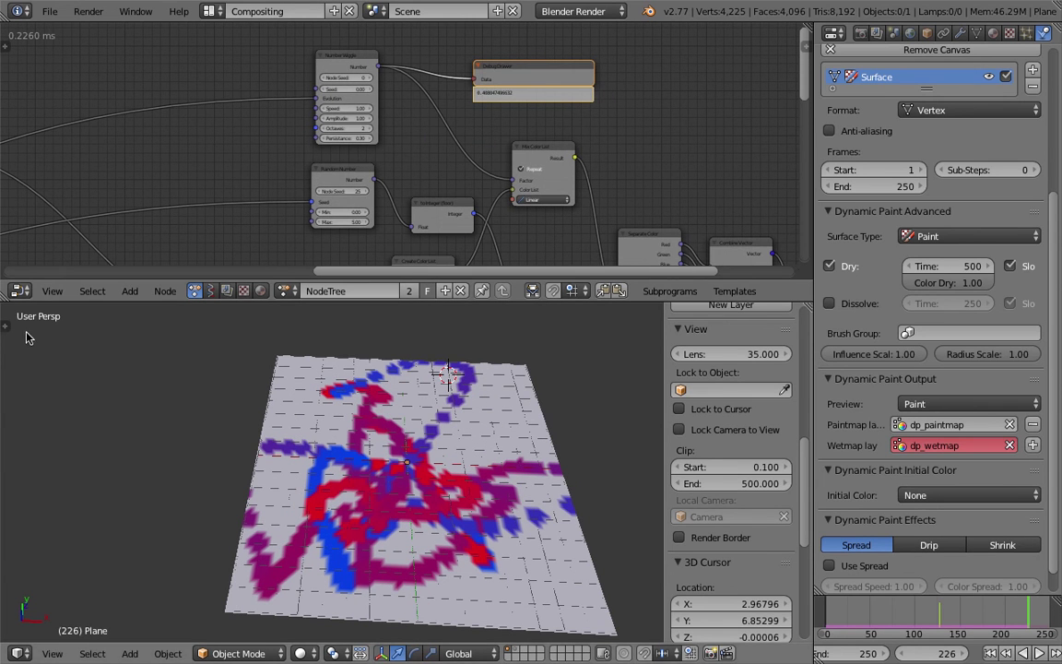
Shift the Debug Drawer node slightly up and away from Number Wiggle
{"action": "mouse_move", "coordinate": [99, 339]}
{"action": "middle_mouse_down"}
{"action": "mouse_move", "coordinate": [237, 315]}
{"action": "mouse_move", "coordinate": [448, 406]}
{"action": "mouse_move", "coordinate": [396, 435]}
{"action": "middle_mouse_up"}
{"action": "scroll", "coordinate": [331, 232], "scroll_direction": "down", "scroll_amount": 3}
{"action": "middle_click_drag", "start_coordinate": [364, 190], "coordinate": [593, 197]}
{"action": "left_click_drag", "start_coordinate": [701, 113], "coordinate": [711, 101]}
Play the animation from frame 1 to frame 13 and inspect the fresh paint trail on the plane
{"action": "key", "text": "shift+Left"}
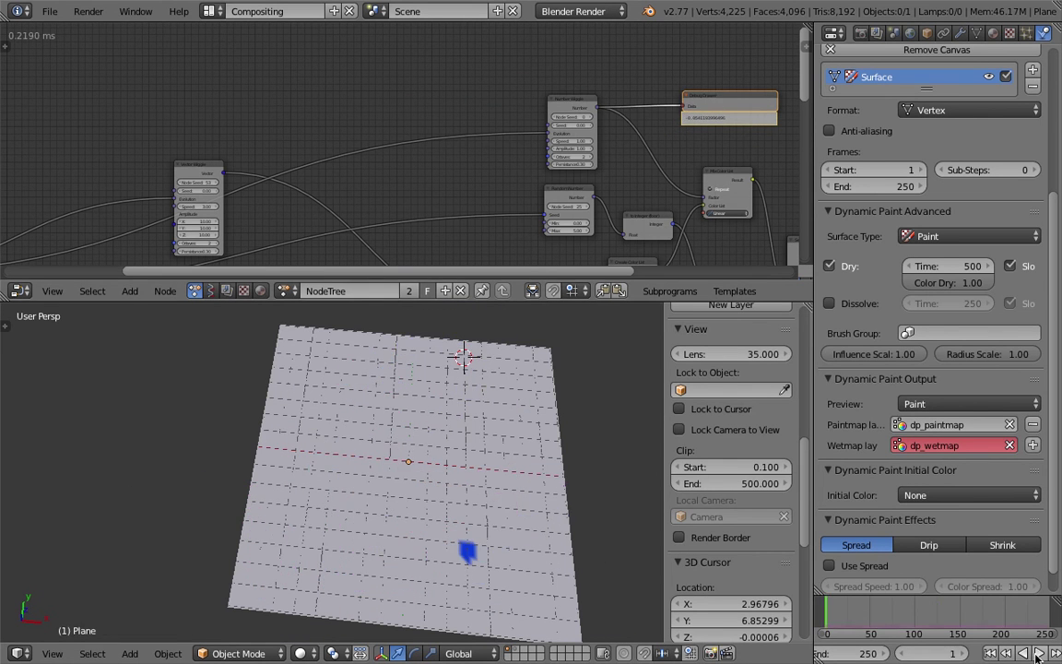
{"action": "left_click", "coordinate": [1038, 653]}
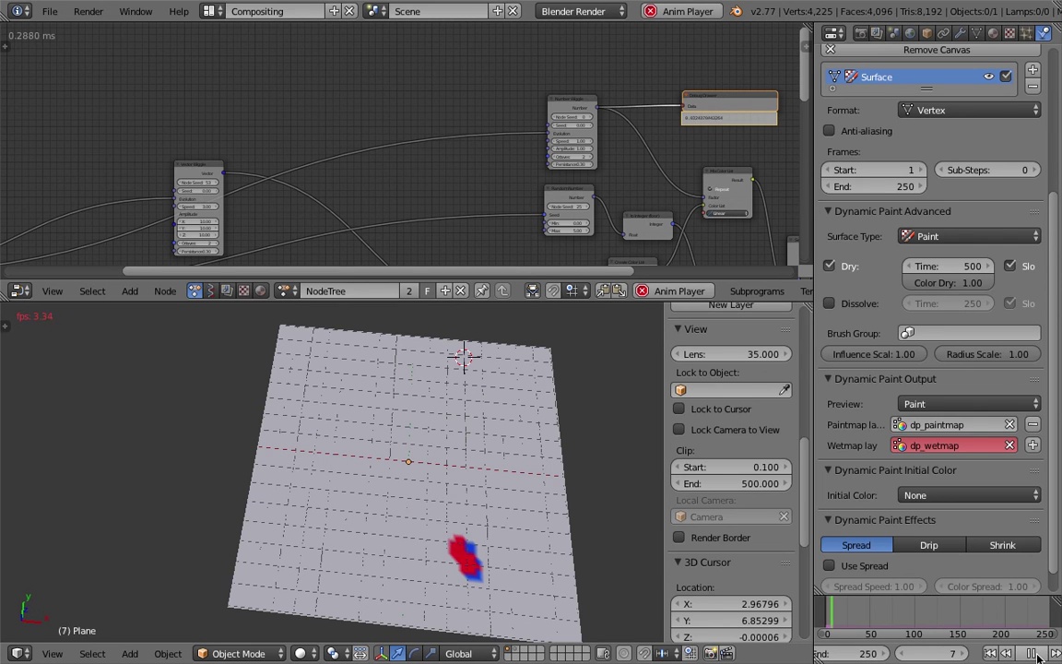
{"action": "key", "text": "alt+a"}
{"action": "mouse_move", "coordinate": [570, 511]}
{"action": "middle_mouse_down"}
{"action": "mouse_move", "coordinate": [485, 466]}
{"action": "mouse_move", "coordinate": [394, 445]}
{"action": "middle_mouse_up"}
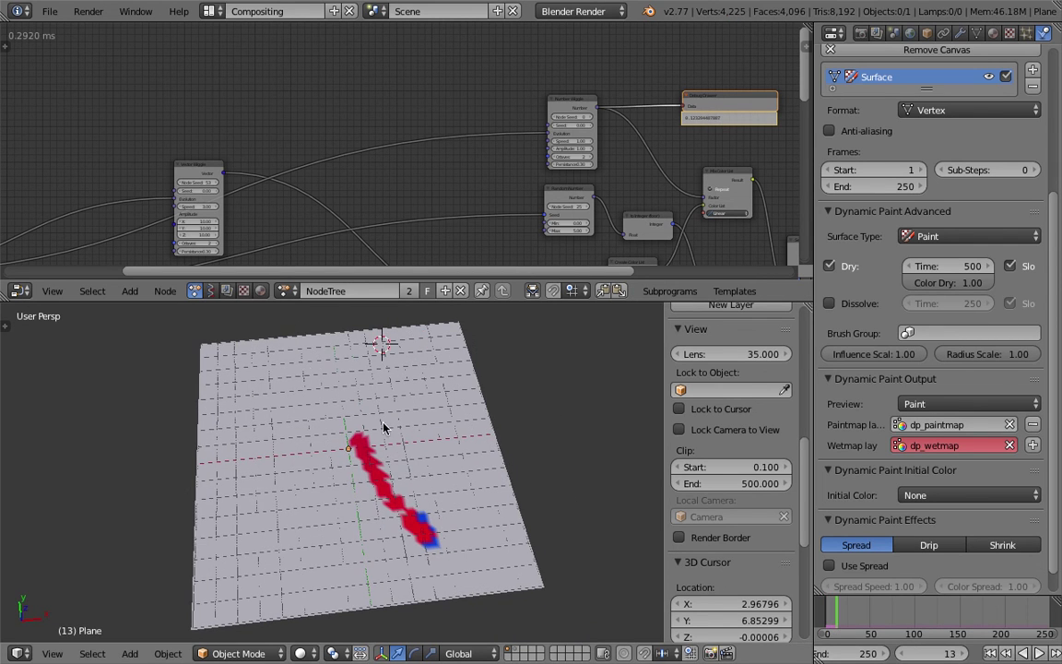
Save the scene as a Blender file in the Desktop folder
{"action": "left_click", "coordinate": [50, 11]}
{"action": "left_click", "coordinate": [88, 141]}
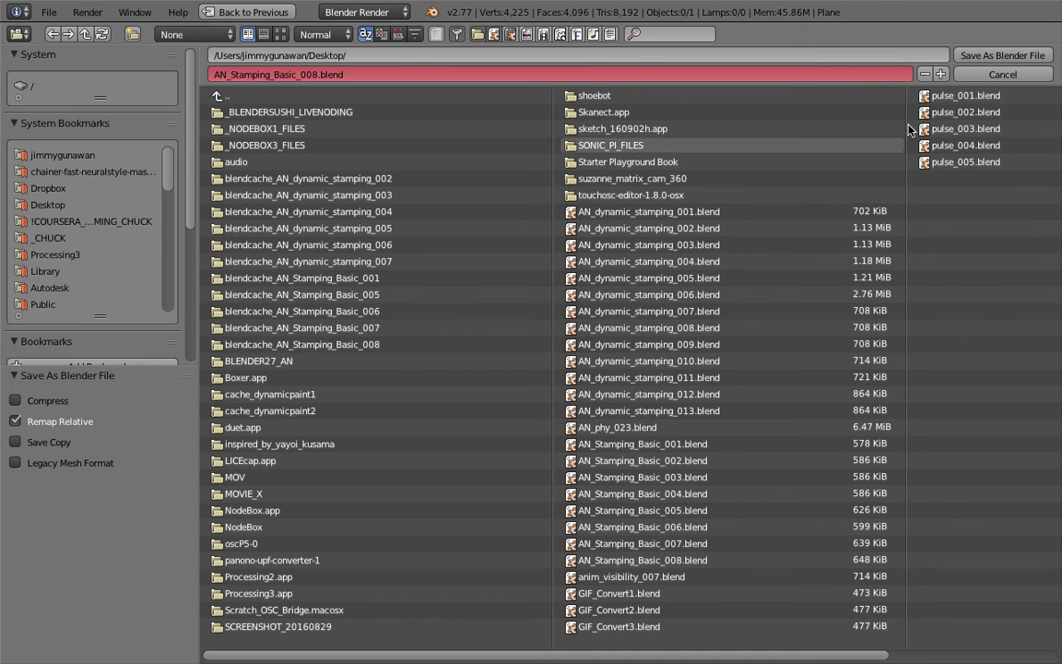
{"action": "left_click", "coordinate": [932, 56]}
{"action": "left_click", "coordinate": [513, 415]}
Import the snail.stl mesh from the Desktop folder into the scene
{"action": "left_click", "coordinate": [48, 13]}
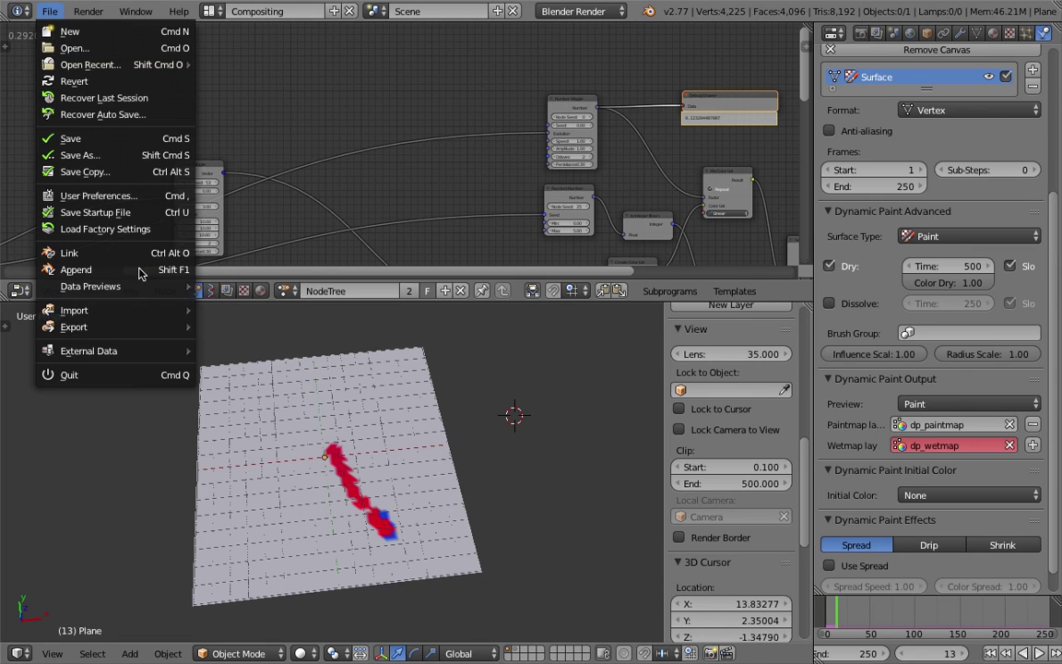
{"action": "mouse_move", "coordinate": [171, 309]}
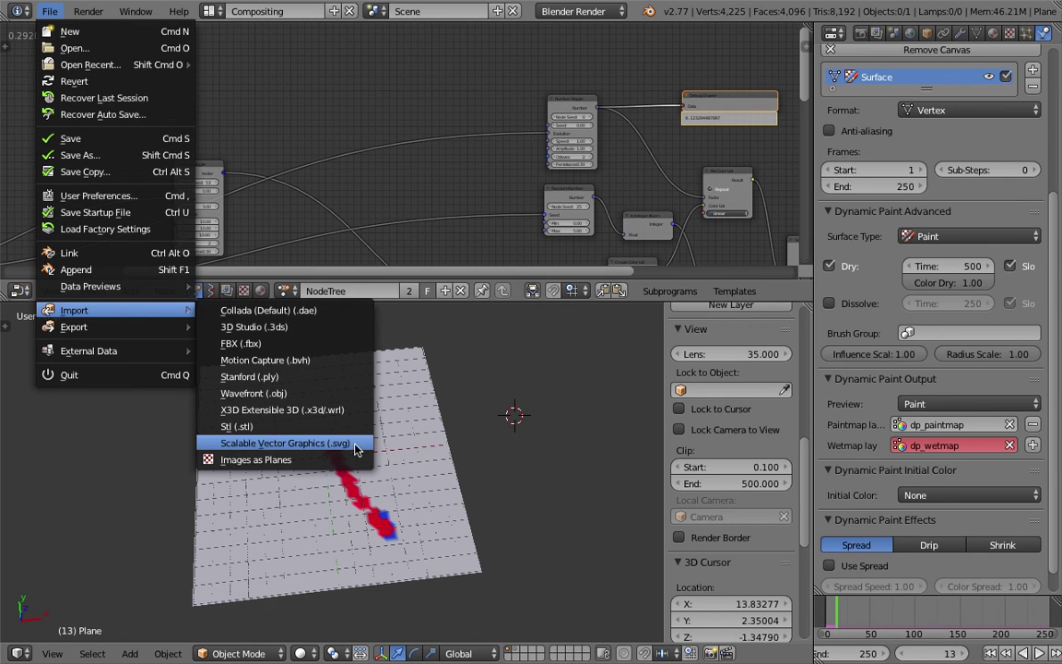
{"action": "left_click", "coordinate": [314, 426]}
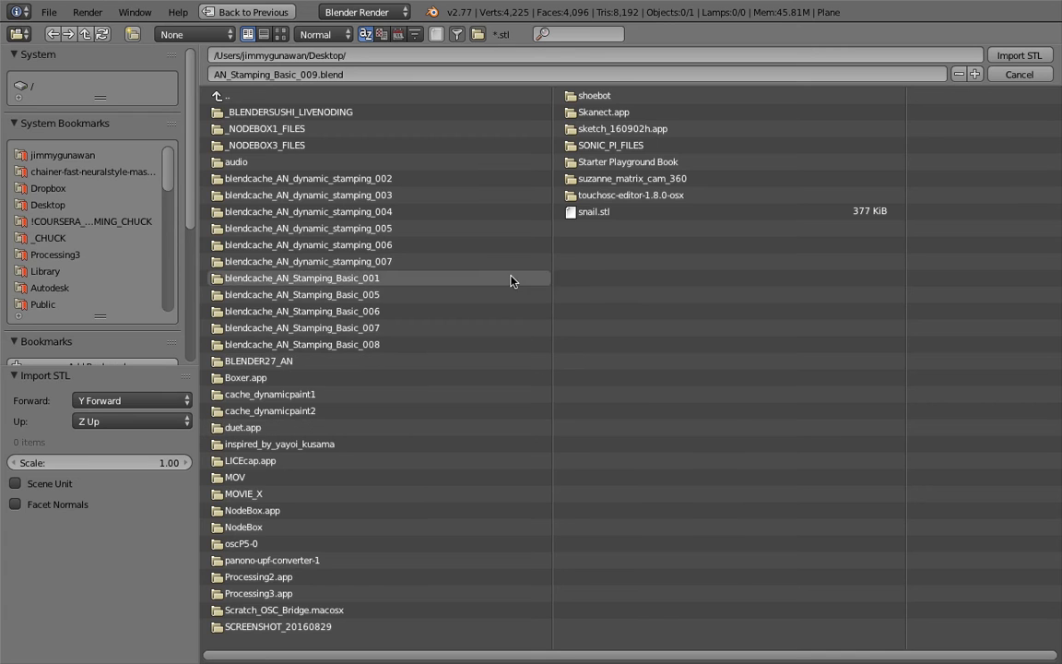
{"action": "double_click", "coordinate": [595, 212]}
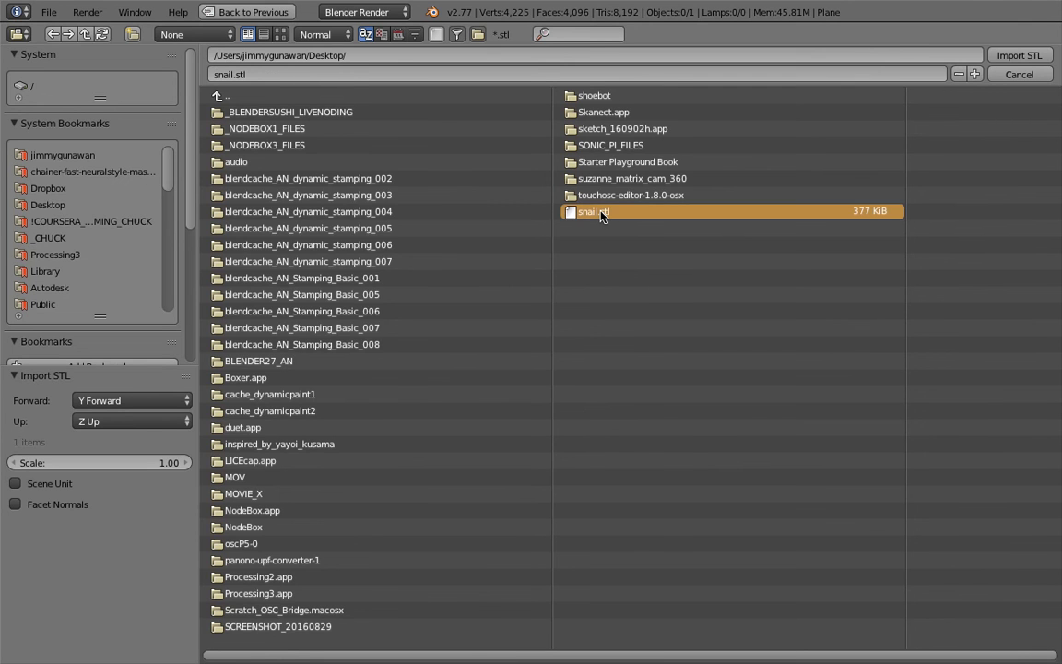
{"action": "scroll", "coordinate": [412, 437], "scroll_direction": "down", "scroll_amount": 5}
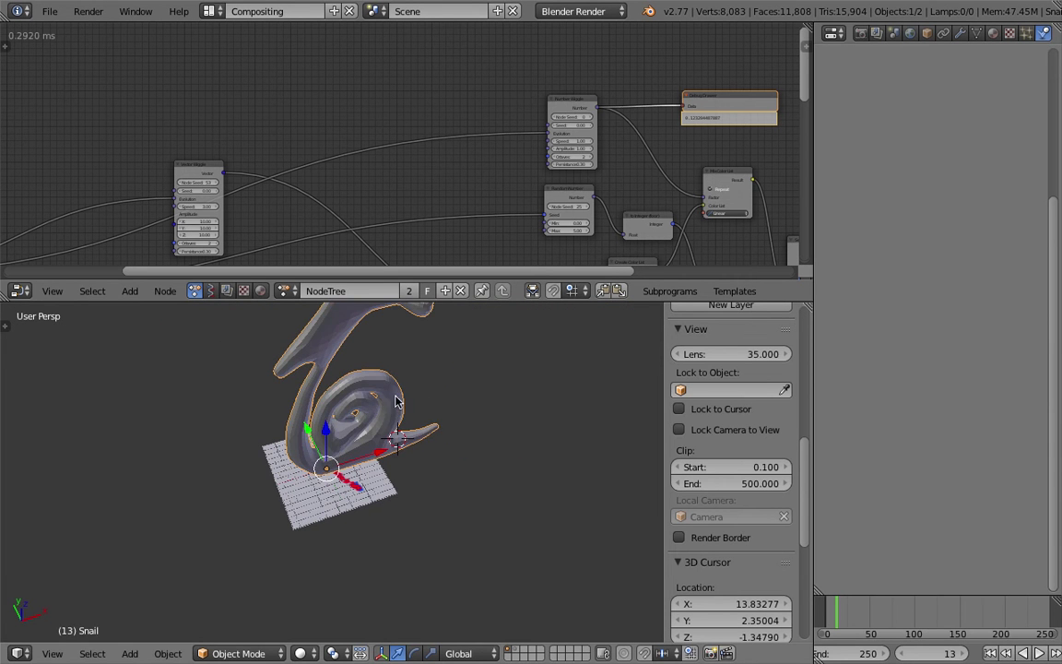
Scale the snail down to a small fraction of the plane's size and move it off the plane, beside its edge
{"action": "key", "text": "s"}
{"action": "left_click", "coordinate": [356, 489]}
{"action": "middle_click_drag", "start_coordinate": [356, 489], "coordinate": [335, 463]}
{"action": "scroll", "coordinate": [335, 463], "scroll_direction": "up", "scroll_amount": 6}
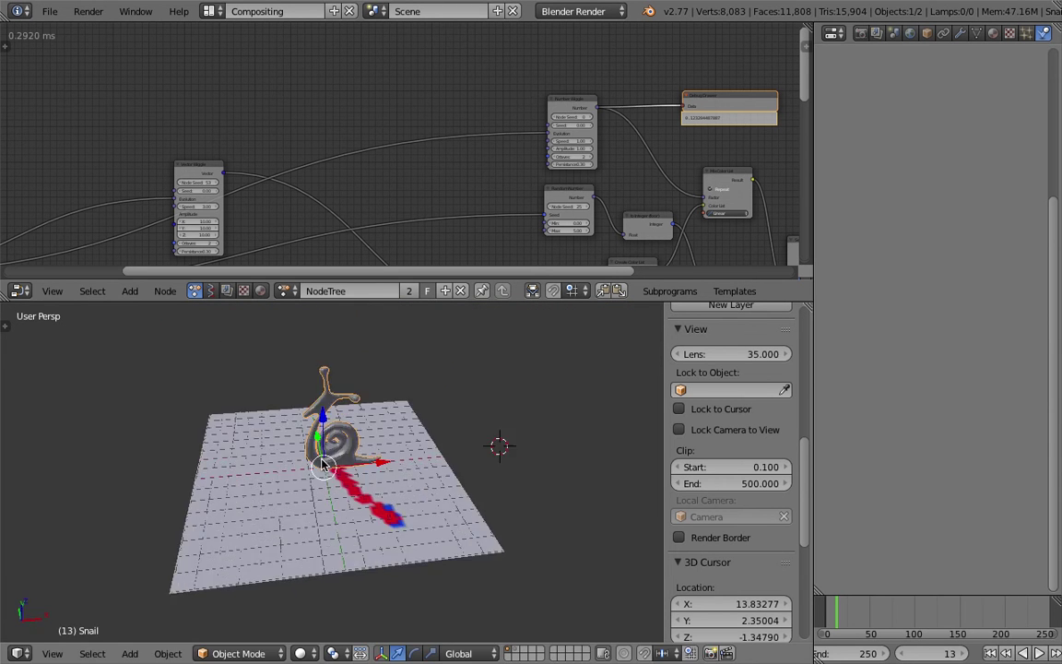
{"action": "key", "text": "g"}
{"action": "left_click", "coordinate": [534, 440]}
{"action": "middle_click_drag", "start_coordinate": [534, 440], "coordinate": [397, 417]}
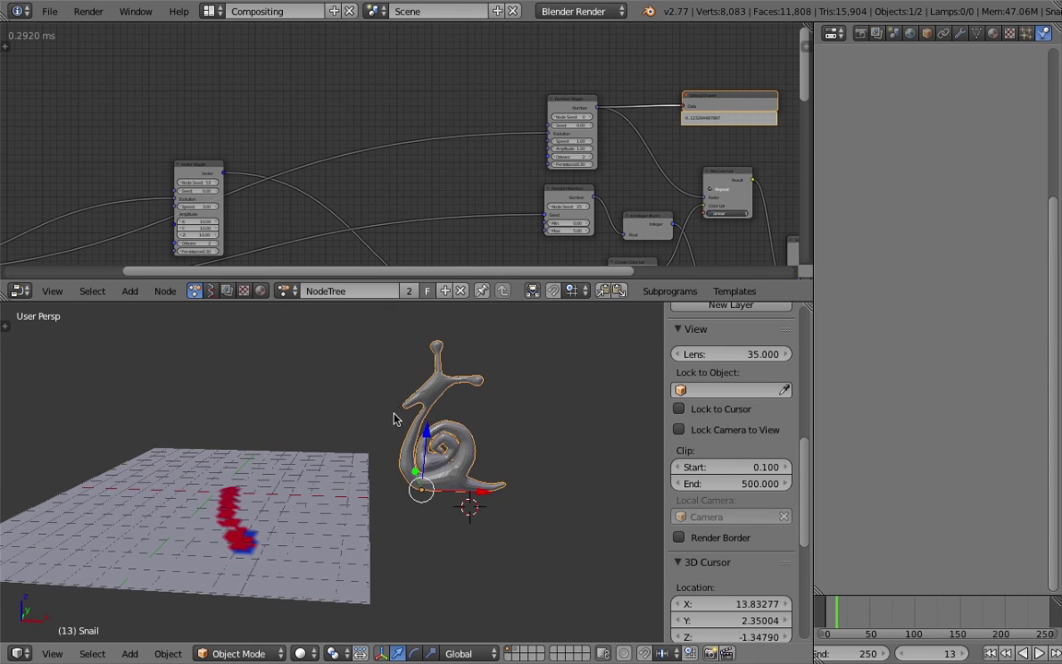
Apply smooth shading to the snail
{"action": "key", "text": "space"}
{"action": "type", "text": "smoo"}
{"action": "key", "text": "Return"}
{"action": "scroll", "coordinate": [328, 453], "scroll_direction": "up", "scroll_amount": 3}
{"action": "middle_click_drag", "start_coordinate": [325, 452], "coordinate": [305, 437]}
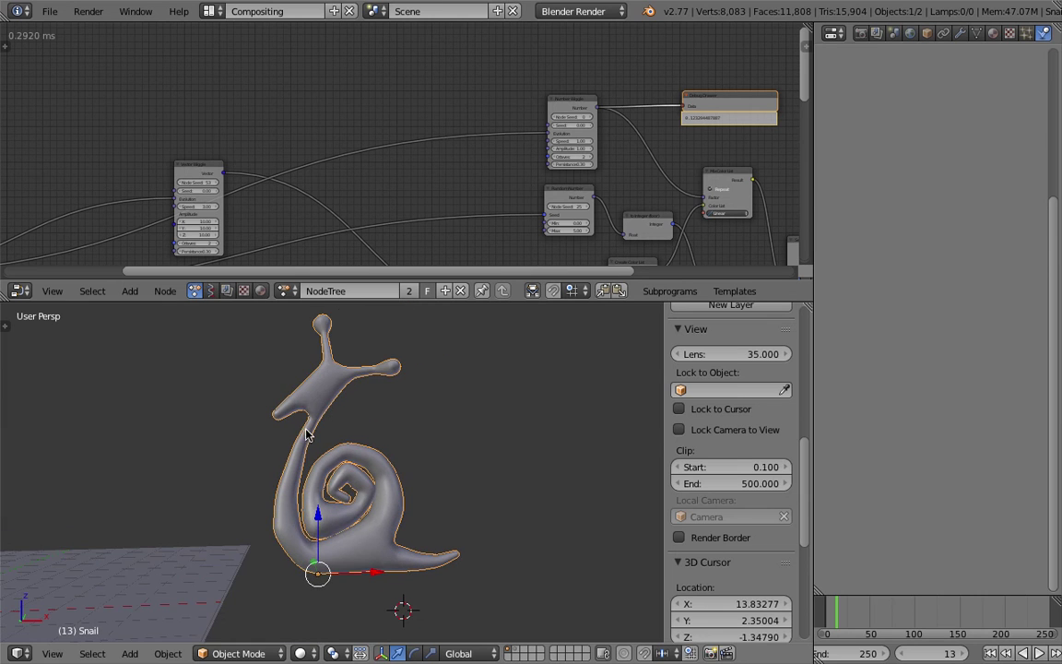
{"action": "middle_click_drag", "start_coordinate": [320, 383], "coordinate": [337, 423]}
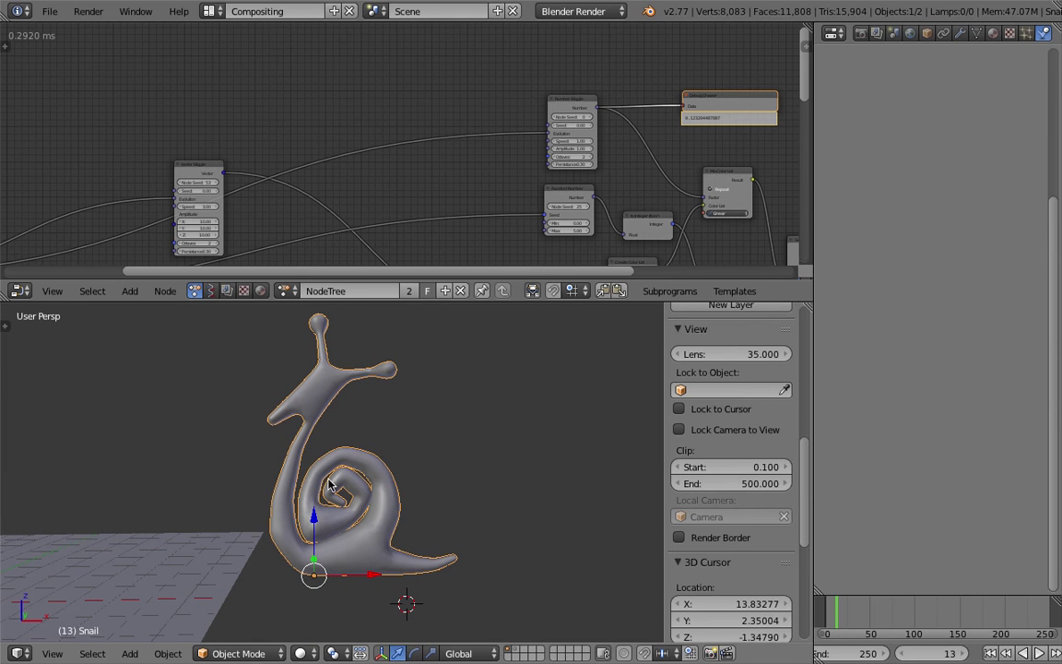
{"action": "middle_click_drag", "start_coordinate": [350, 429], "coordinate": [412, 475]}
Scale down the snail's whole mesh in Edit Mode and return to Object Mode
{"action": "key", "text": "Tab"}
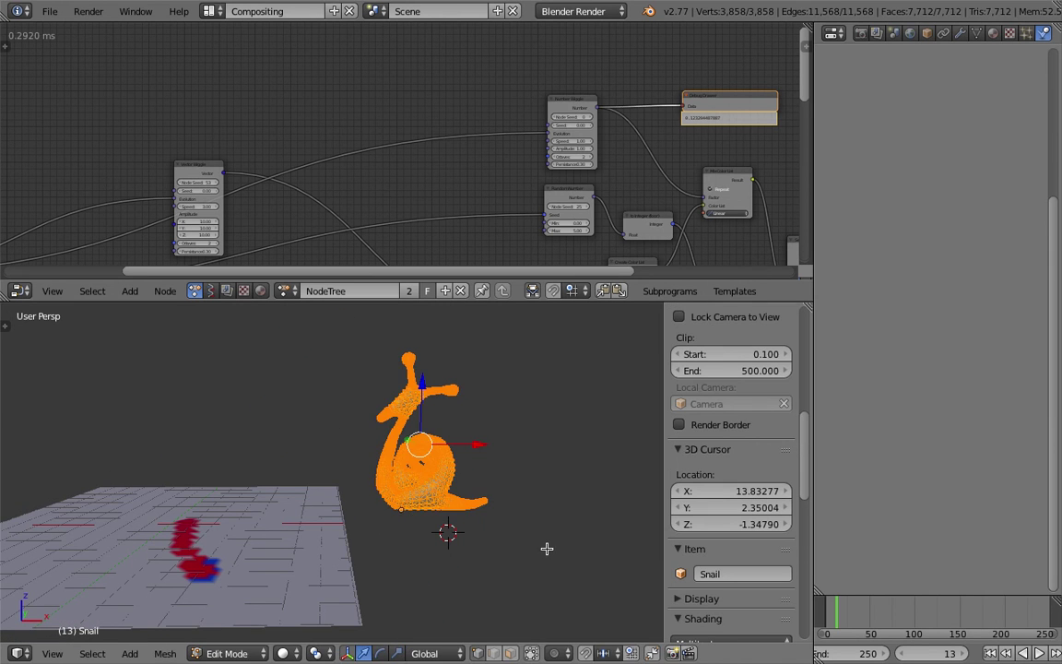
{"action": "key", "text": "s"}
{"action": "left_click", "coordinate": [438, 482]}
{"action": "scroll", "coordinate": [439, 488], "scroll_direction": "up", "scroll_amount": 3}
{"action": "key", "text": "s"}
{"action": "left_click", "coordinate": [522, 539]}
{"action": "mouse_move", "coordinate": [490, 515]}
{"action": "middle_mouse_down"}
{"action": "mouse_move", "coordinate": [460, 506]}
{"action": "mouse_move", "coordinate": [474, 511]}
{"action": "middle_mouse_up"}
{"action": "key", "text": "Tab"}
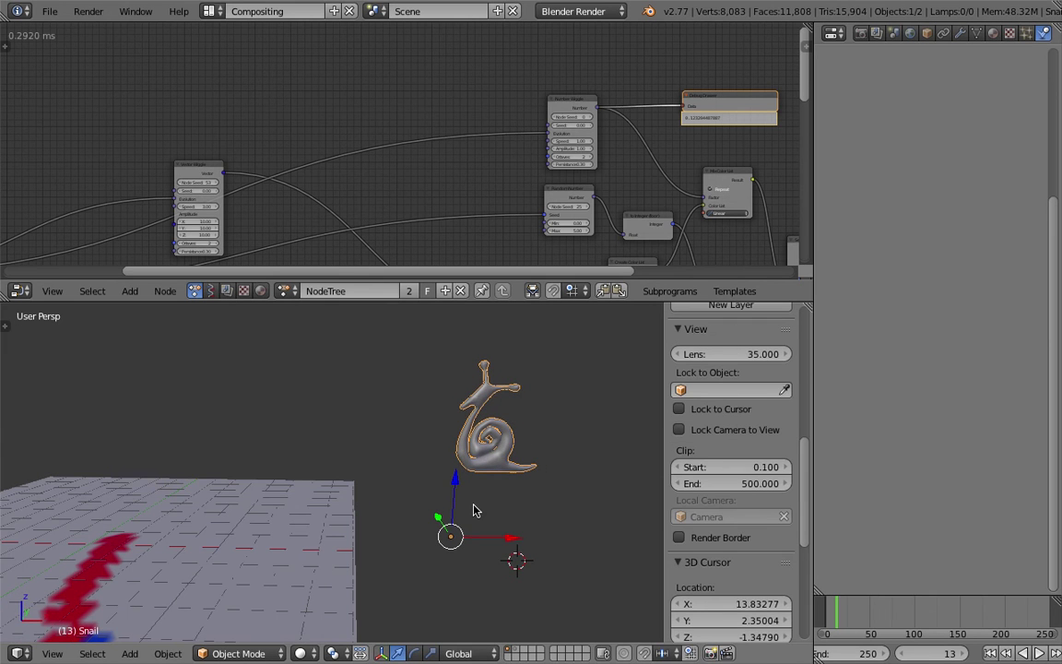
Set the snail's origin to its geometry
{"action": "key", "text": "space"}
{"action": "type", "text": "set o"}
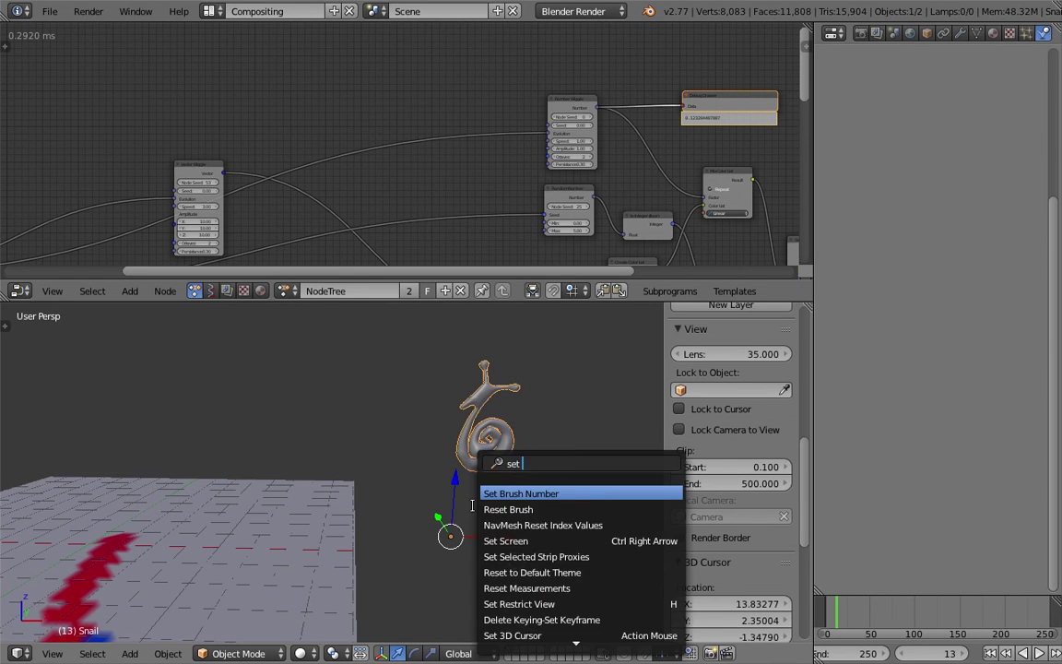
{"action": "key", "text": "Down"}
{"action": "key", "text": "Down"}
{"action": "key", "text": "Return"}
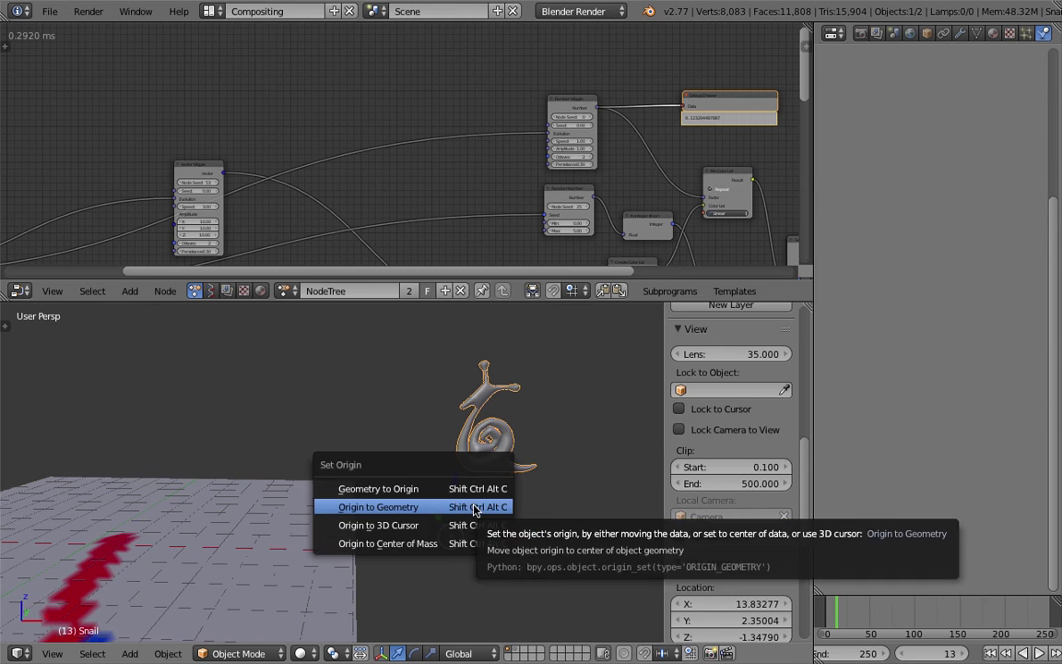
{"action": "left_click", "coordinate": [474, 505]}
{"action": "middle_click_drag", "start_coordinate": [468, 485], "coordinate": [454, 505]}
Play the animation from the start to frame 9, saving the scene before and after
{"action": "key", "text": "ctrl+s"}
{"action": "left_click", "coordinate": [399, 486]}
{"action": "scroll", "coordinate": [400, 486], "scroll_direction": "down", "scroll_amount": 4}
{"action": "left_click", "coordinate": [1032, 654]}
{"action": "left_click", "coordinate": [1040, 656]}
{"action": "middle_click_drag", "start_coordinate": [449, 512], "coordinate": [519, 513]}
{"action": "key", "text": "ctrl+s"}
{"action": "left_click", "coordinate": [491, 510]}
Move the icosphere from layer 2 to layer 1, show layer 1 and save the scene
{"action": "left_click", "coordinate": [471, 508]}
{"action": "key", "text": "2"}
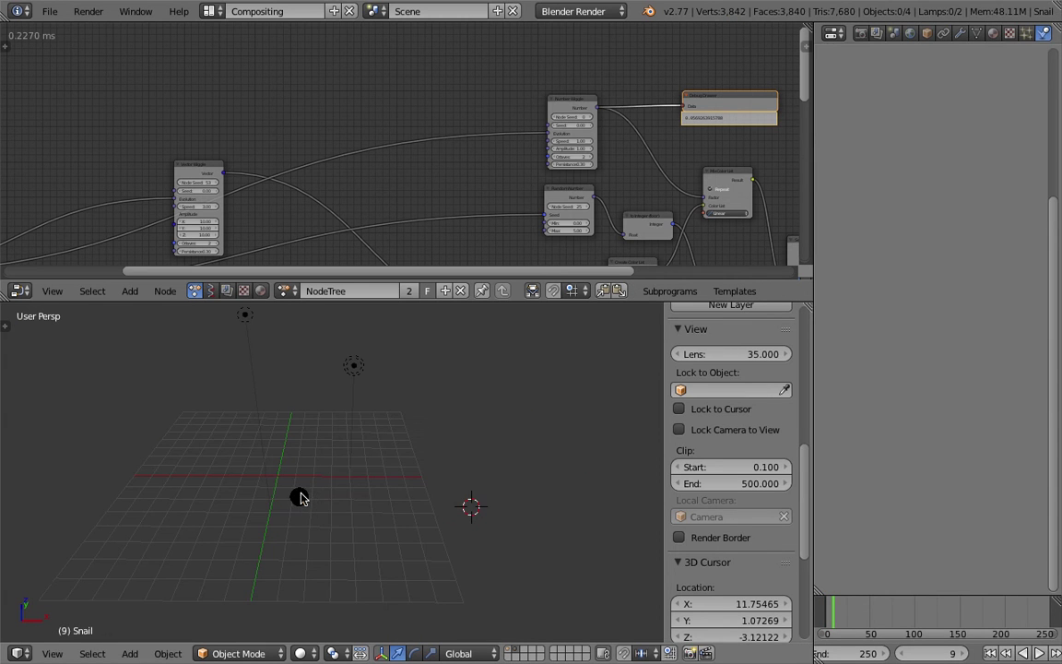
{"action": "right_click", "coordinate": [300, 496]}
{"action": "key", "text": "m"}
{"action": "key", "text": "1"}
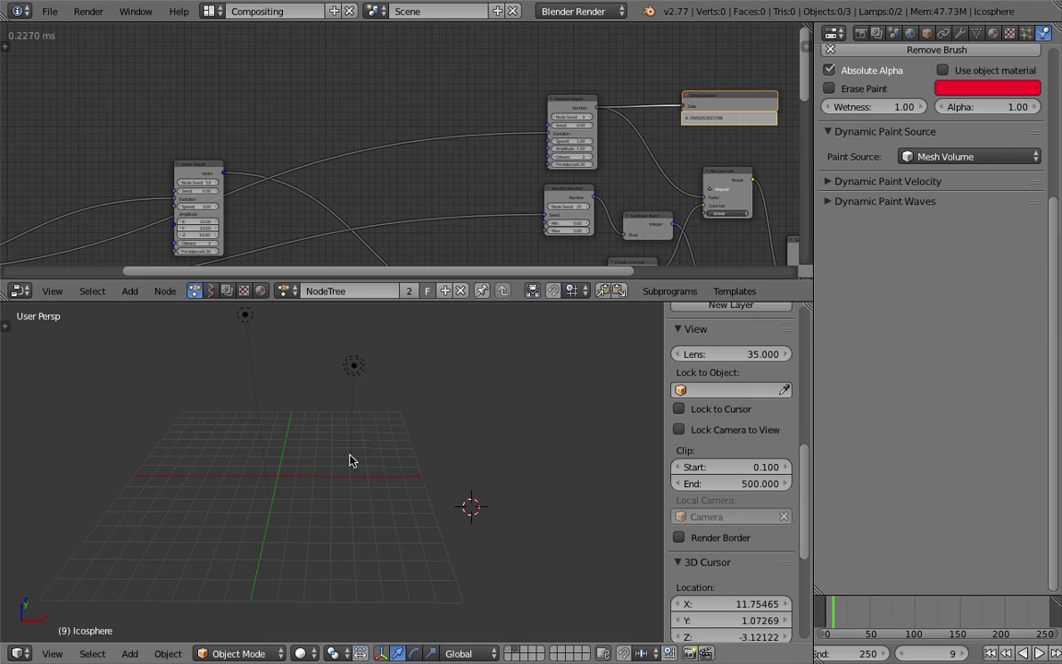
{"action": "key", "text": "1"}
{"action": "key", "text": "ctrl+s"}
{"action": "left_click", "coordinate": [351, 486]}
{"action": "scroll", "coordinate": [350, 486], "scroll_direction": "up", "scroll_amount": 3}
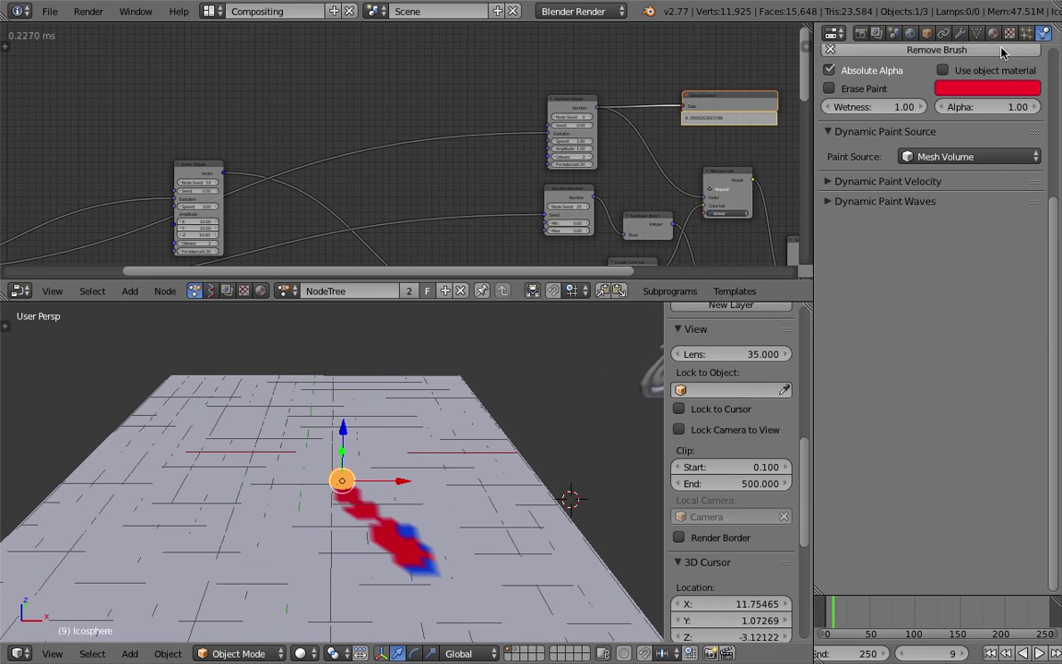
Widen the Properties editor and remove the icosphere's Subsurf modifier
{"action": "left_click", "coordinate": [961, 33]}
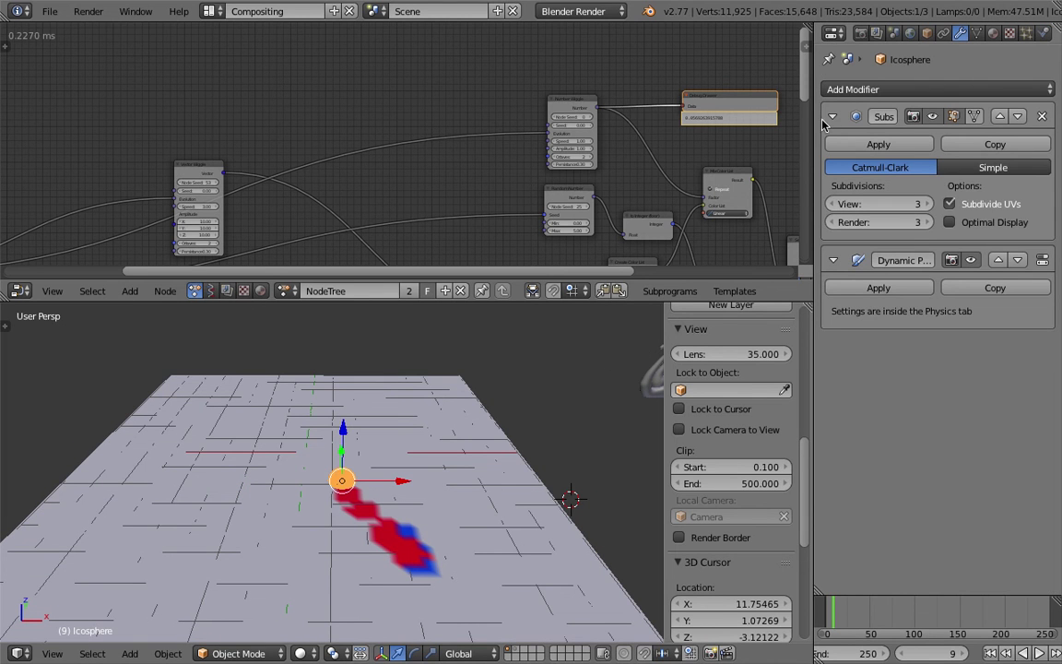
{"action": "left_click_drag", "start_coordinate": [813, 116], "coordinate": [709, 120]}
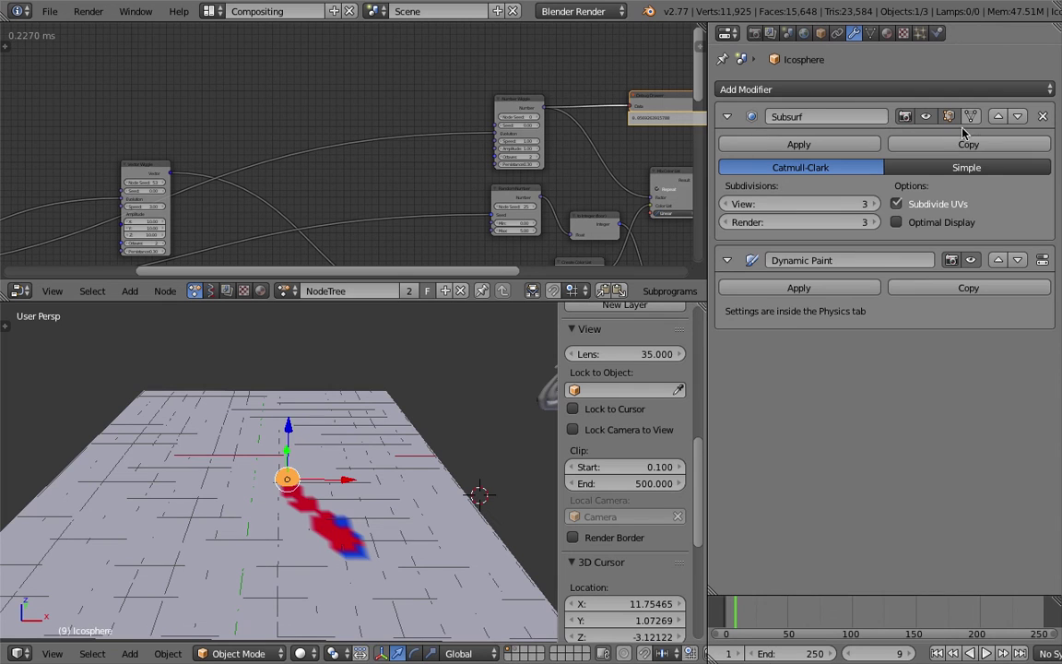
{"action": "left_click", "coordinate": [1043, 118]}
{"action": "middle_click_drag", "start_coordinate": [479, 533], "coordinate": [513, 548]}
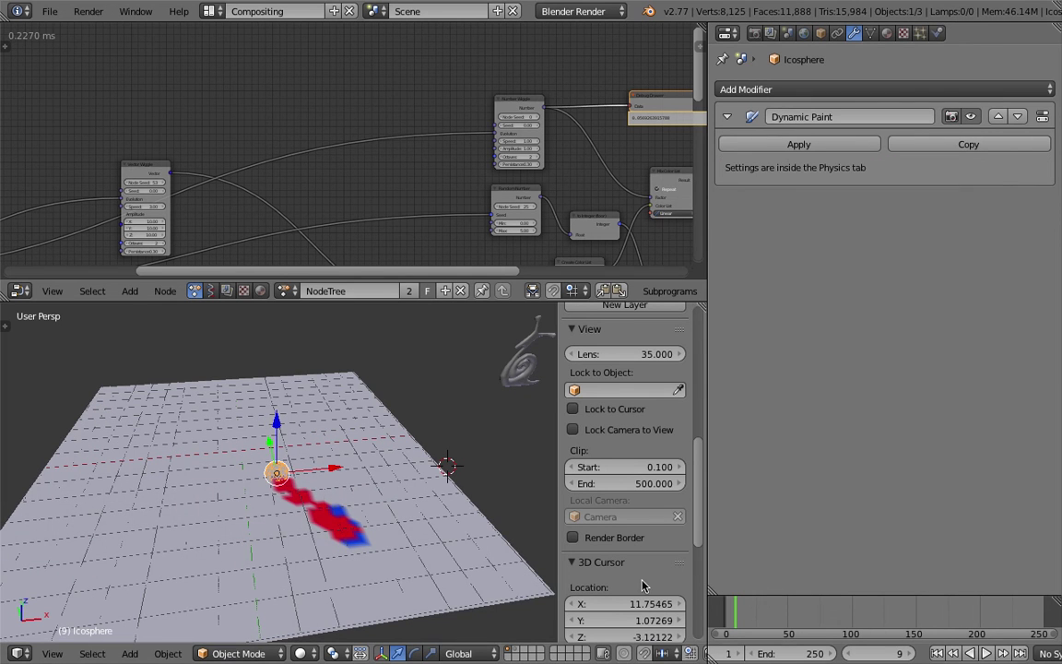
Replay the animation from the start to frame 7 and save the scene
{"action": "left_click", "coordinate": [976, 653]}
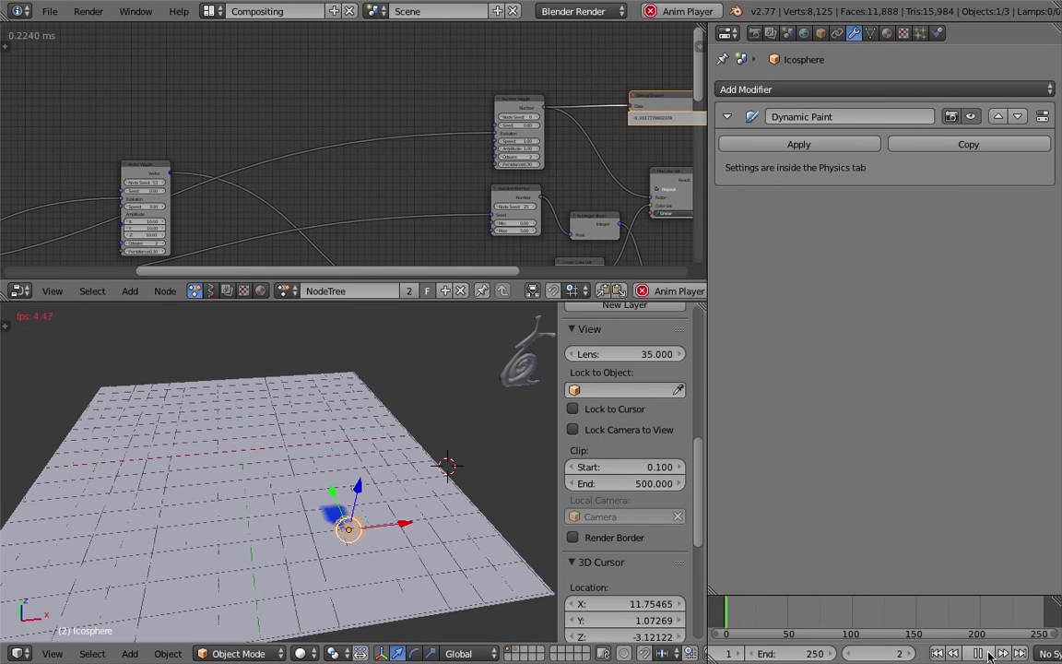
{"action": "key", "text": "ctrl+s"}
{"action": "left_click", "coordinate": [384, 459]}
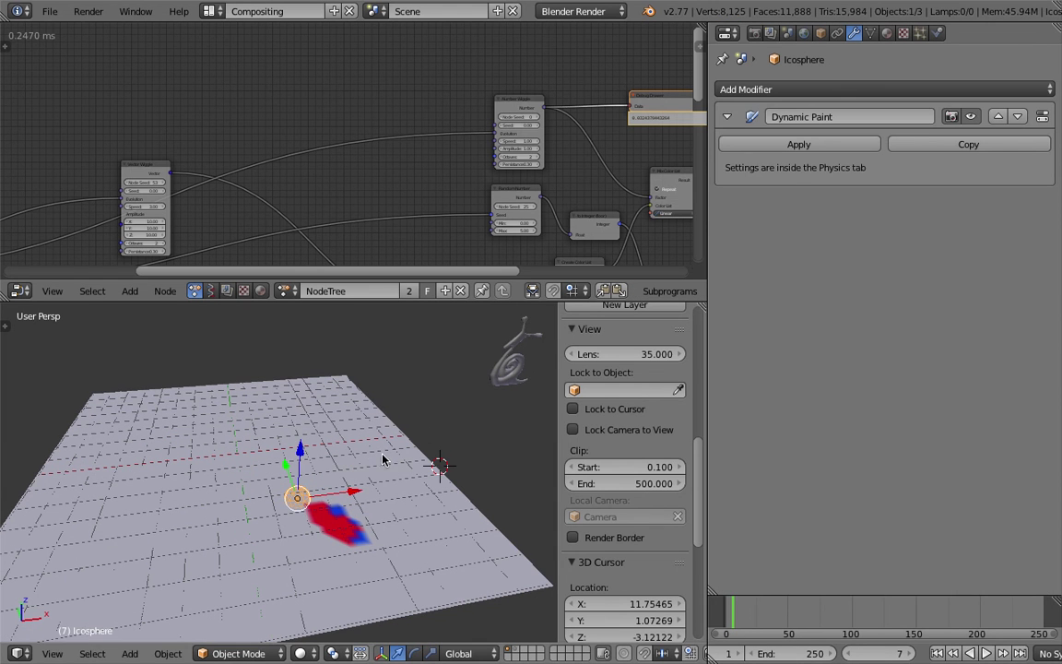
Select the snail, inspect the nodes around Vector Wiggle and save the scene
{"action": "right_click", "coordinate": [505, 369]}
{"action": "scroll", "coordinate": [360, 120], "scroll_direction": "down", "scroll_amount": 4}
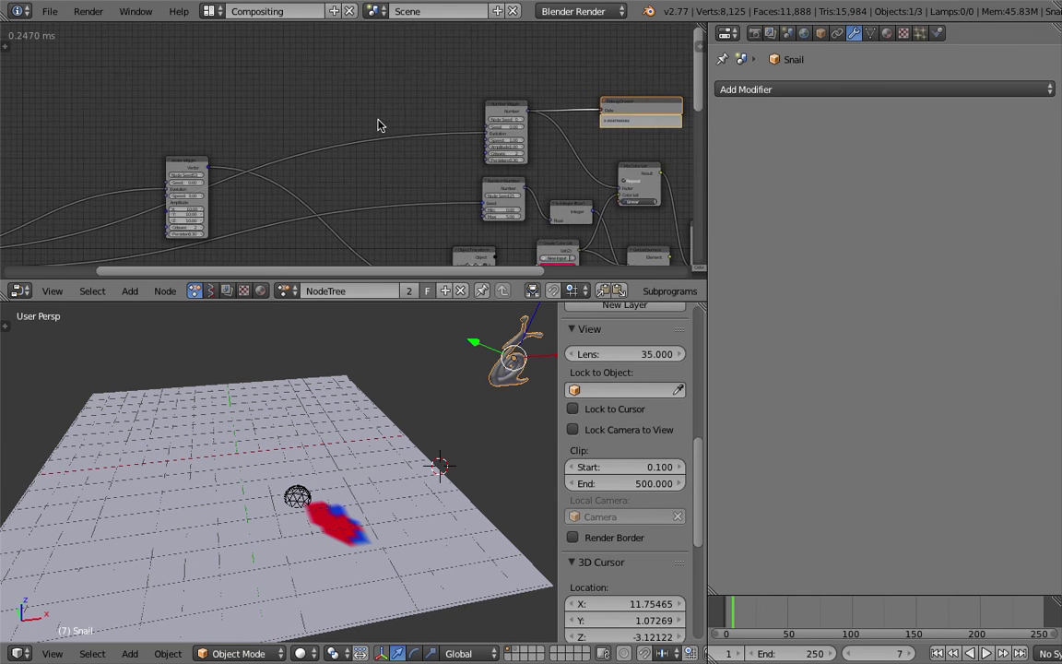
{"action": "scroll", "coordinate": [288, 143], "scroll_direction": "up", "scroll_amount": 4}
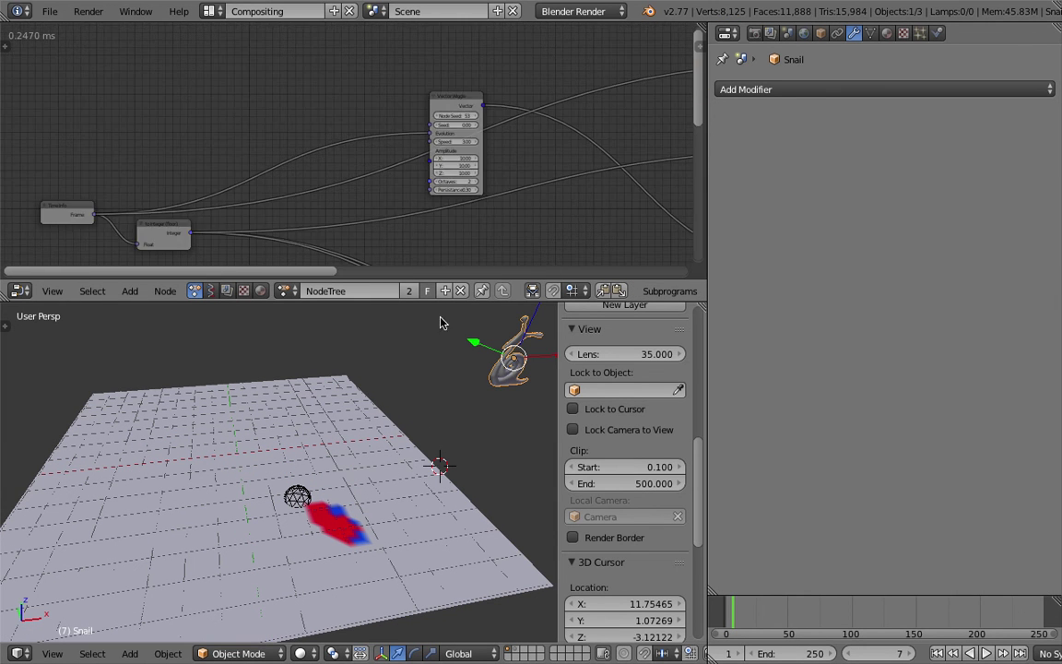
{"action": "middle_click_drag", "start_coordinate": [498, 369], "coordinate": [521, 399]}
{"action": "middle_click_drag", "start_coordinate": [411, 400], "coordinate": [387, 413]}
{"action": "key", "text": "ctrl+s"}
{"action": "left_click", "coordinate": [387, 414]}
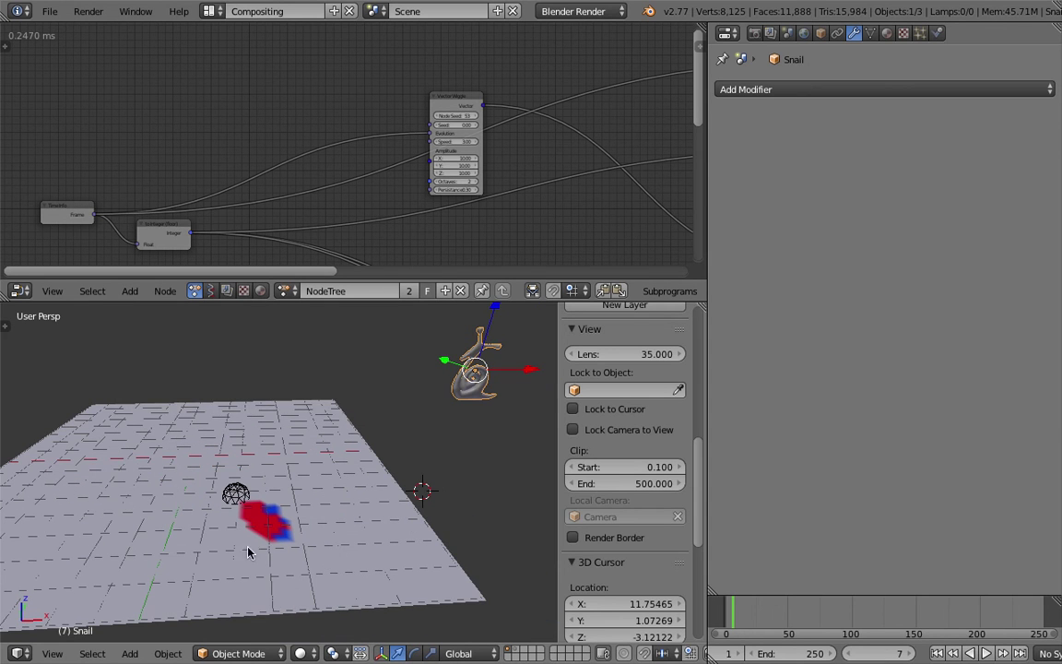
Replace the icosphere object's mesh data with the Snail mesh
{"action": "right_click", "coordinate": [237, 498]}
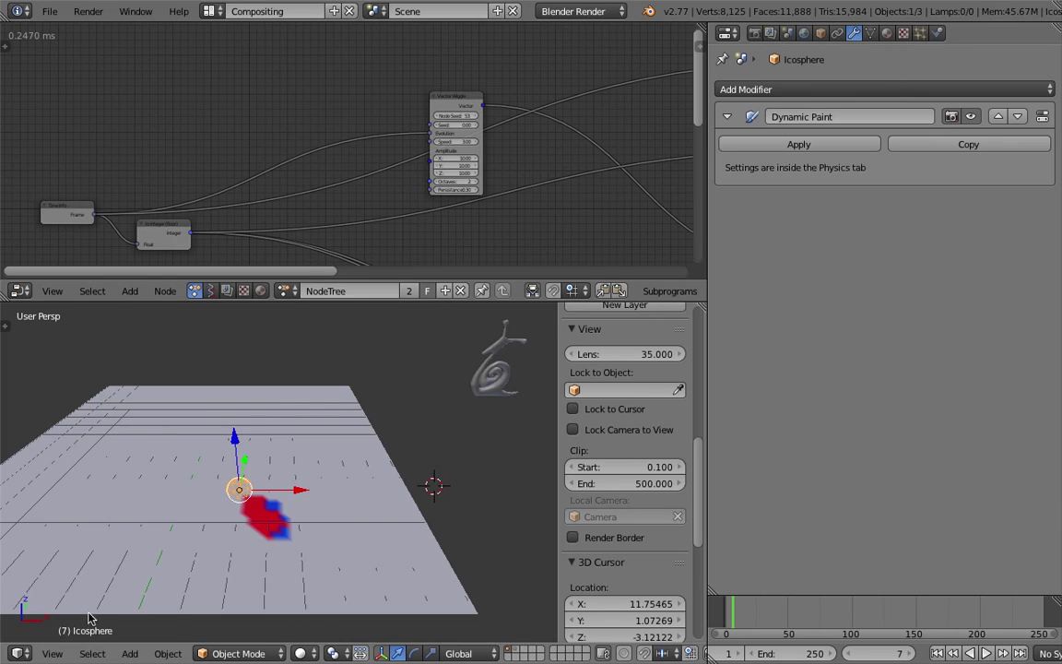
{"action": "scroll", "coordinate": [236, 499], "scroll_direction": "up", "scroll_amount": 1}
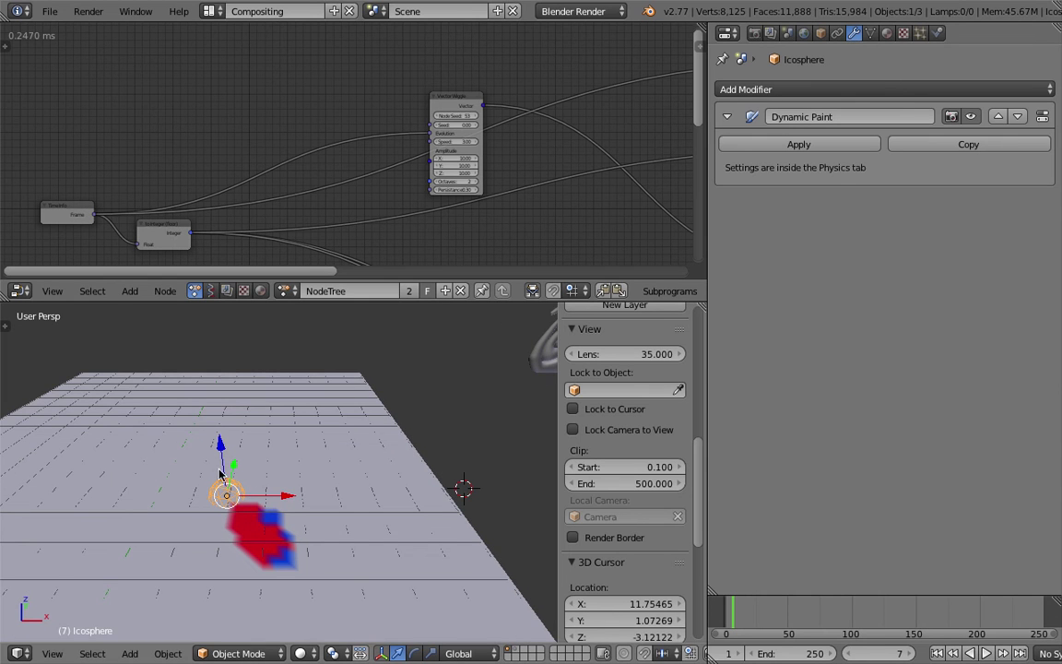
{"action": "left_click", "coordinate": [874, 34]}
{"action": "left_click", "coordinate": [726, 89]}
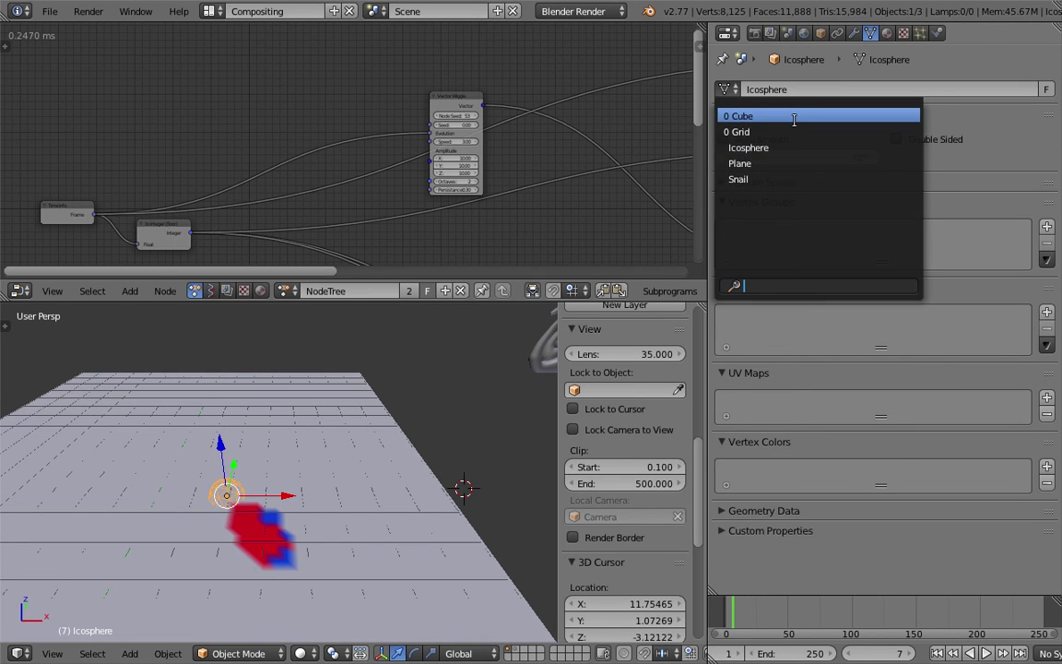
{"action": "left_click", "coordinate": [751, 178]}
{"action": "middle_click_drag", "start_coordinate": [415, 442], "coordinate": [350, 479]}
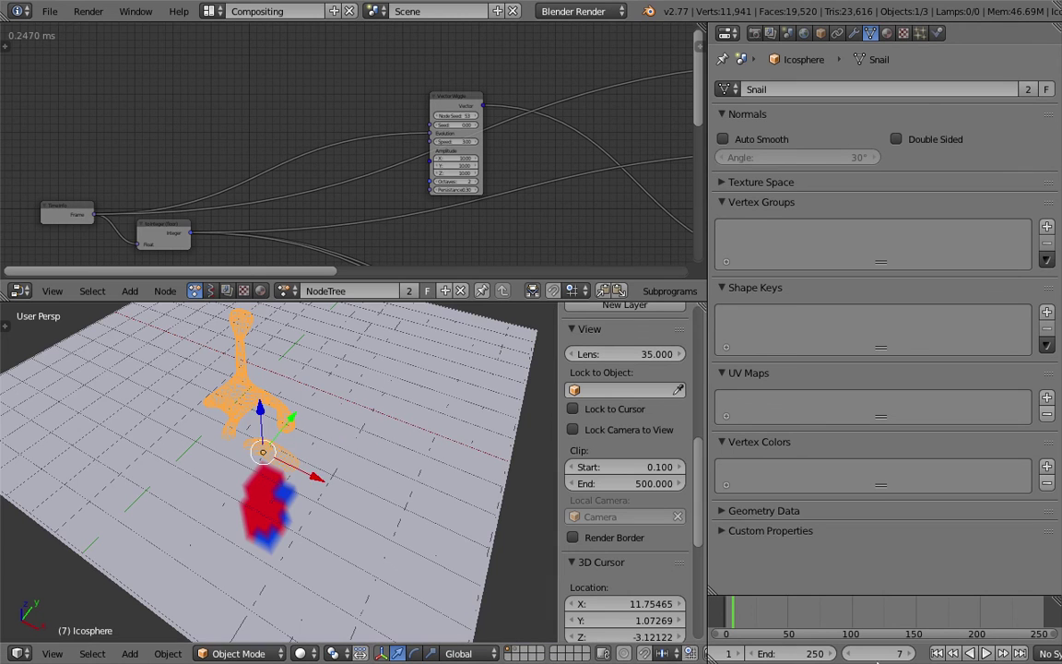
Play the animation from the start to frame 57 and examine the paint trail left by the snail-shaped brush
{"action": "left_click", "coordinate": [985, 653]}
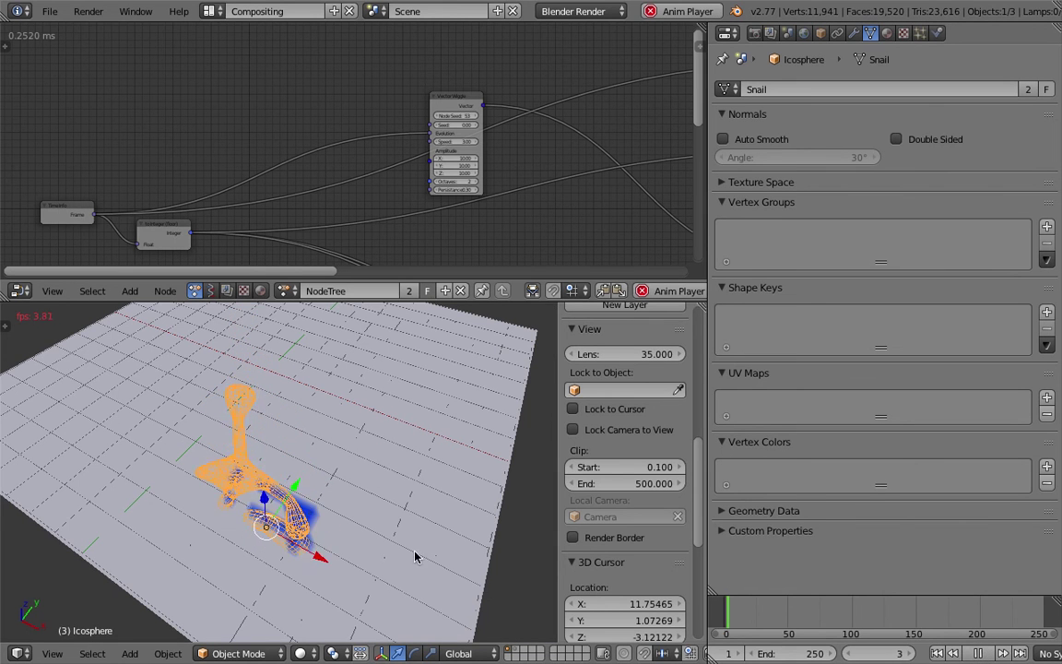
{"action": "scroll", "coordinate": [273, 522], "scroll_direction": "down", "scroll_amount": 3}
{"action": "middle_click_drag", "start_coordinate": [302, 520], "coordinate": [240, 446]}
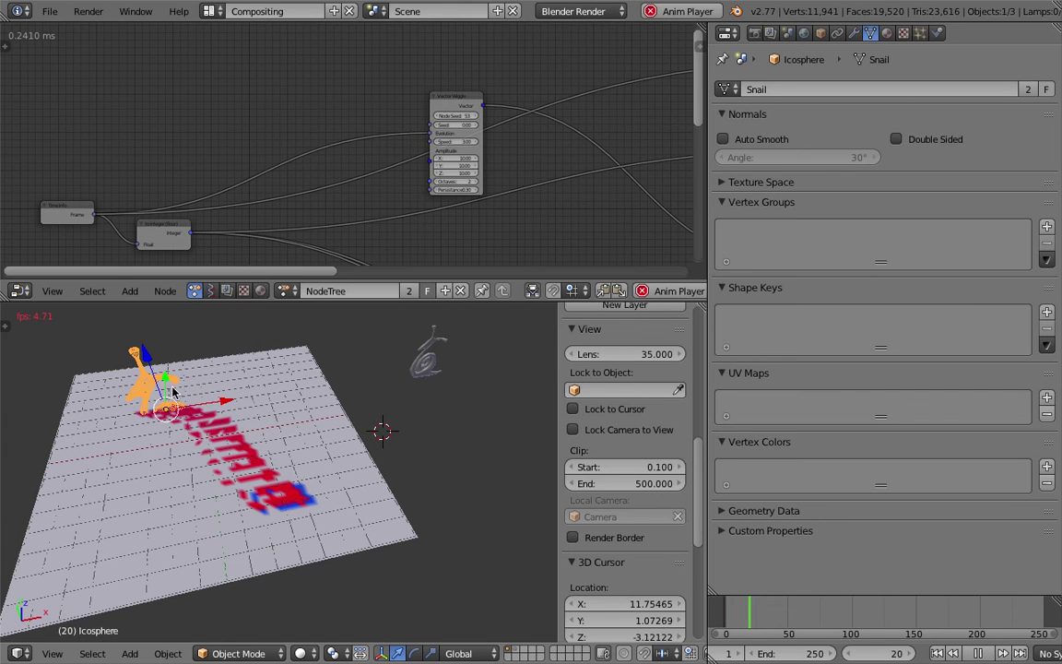
{"action": "middle_click_drag", "start_coordinate": [231, 394], "coordinate": [238, 425]}
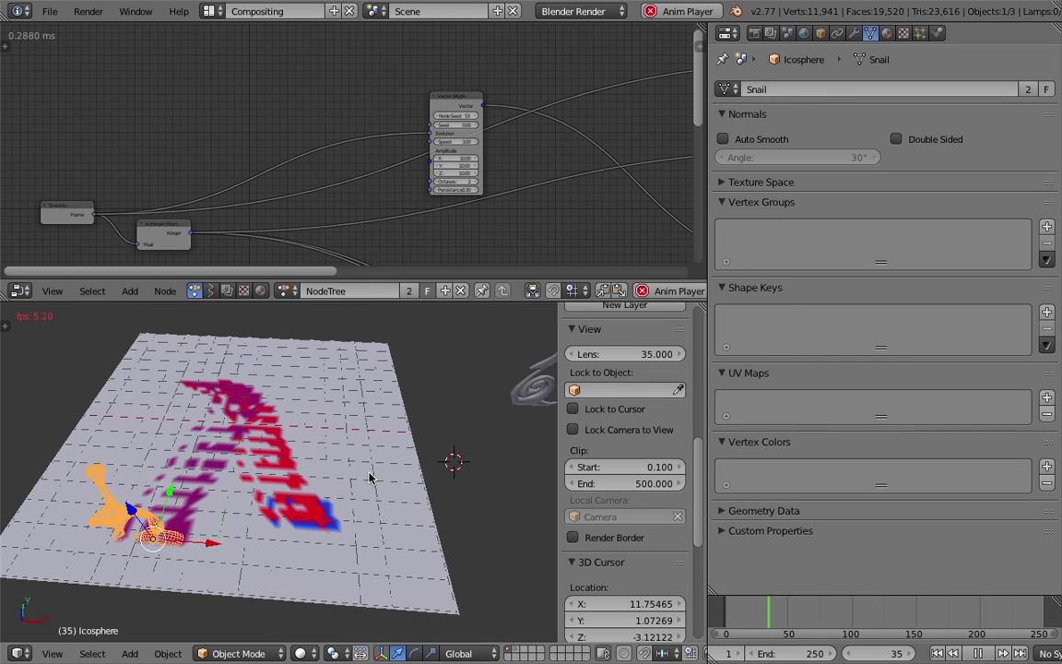
{"action": "middle_click_drag", "start_coordinate": [311, 495], "coordinate": [325, 433]}
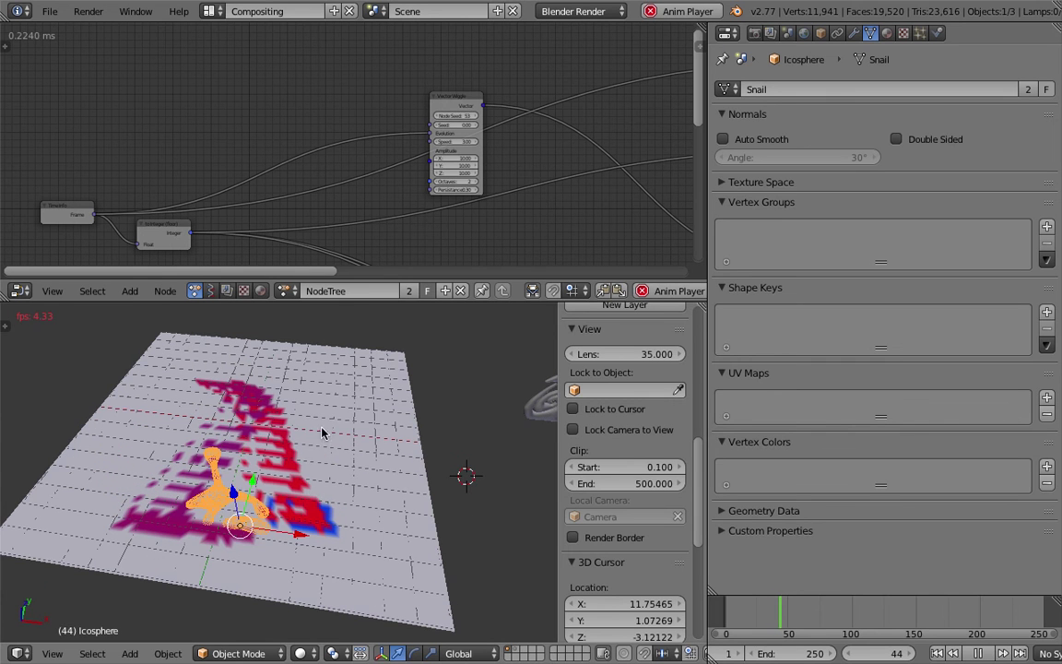
{"action": "middle_click_drag", "start_coordinate": [362, 200], "coordinate": [327, 200]}
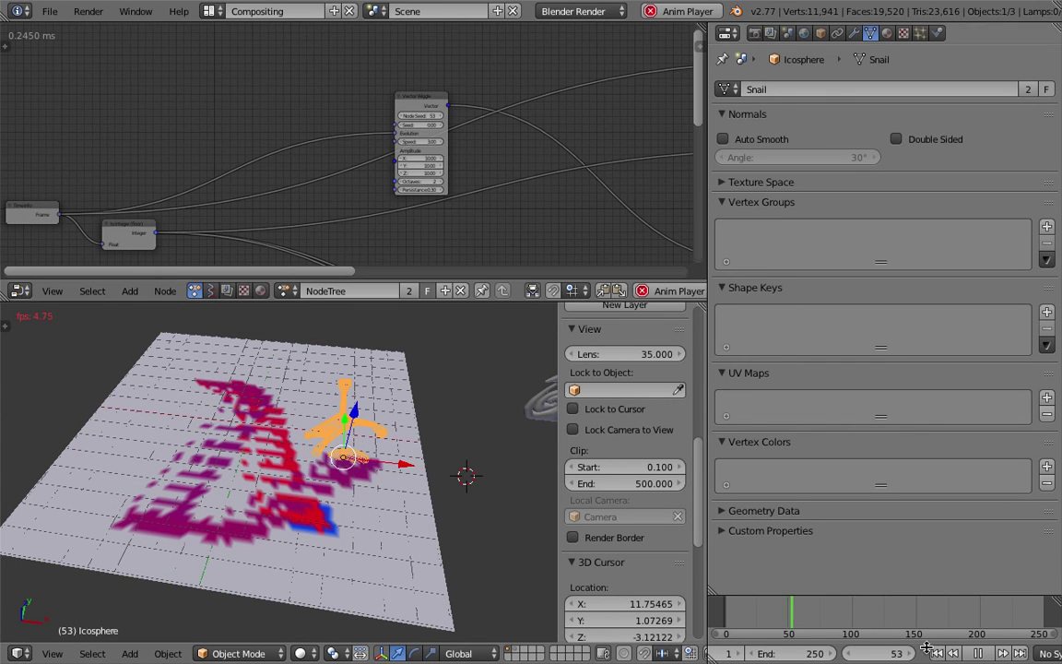
{"action": "left_click", "coordinate": [979, 652]}
Enable rotation output on the X, Y and Z axes in the icosphere's Object Transforms Output node
{"action": "middle_click_drag", "start_coordinate": [490, 182], "coordinate": [310, 100]}
{"action": "scroll", "coordinate": [402, 151], "scroll_direction": "up", "scroll_amount": 1}
{"action": "middle_click_drag", "start_coordinate": [438, 163], "coordinate": [336, 202]}
{"action": "scroll", "coordinate": [357, 176], "scroll_direction": "up", "scroll_amount": 8}
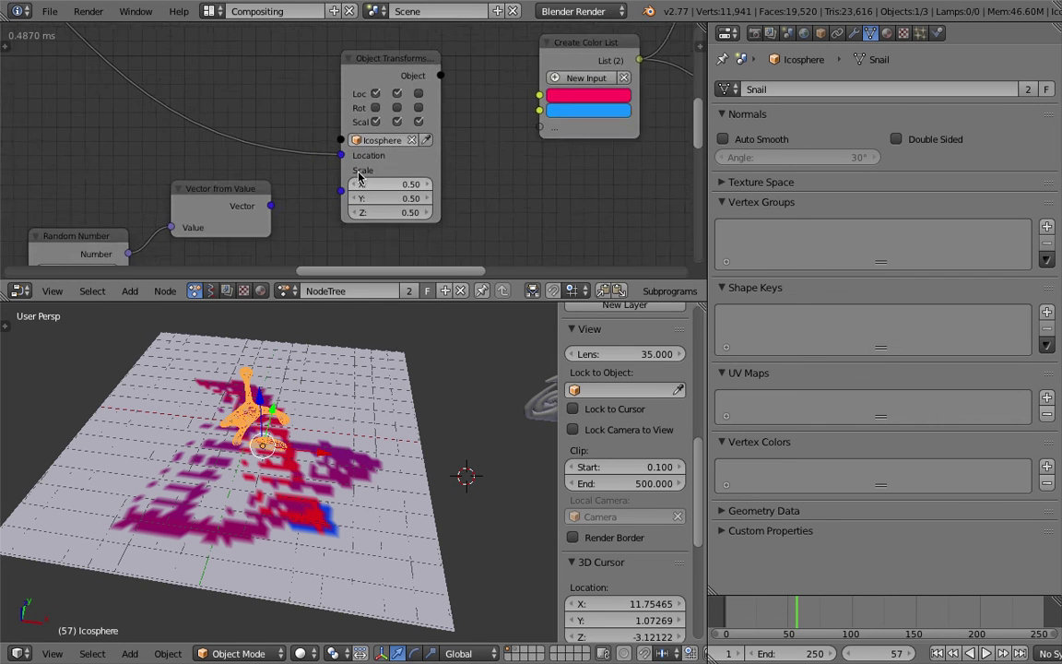
{"action": "left_click_drag", "start_coordinate": [382, 105], "coordinate": [405, 105]}
{"action": "left_click", "coordinate": [424, 106]}
{"action": "middle_click_drag", "start_coordinate": [424, 105], "coordinate": [428, 60]}
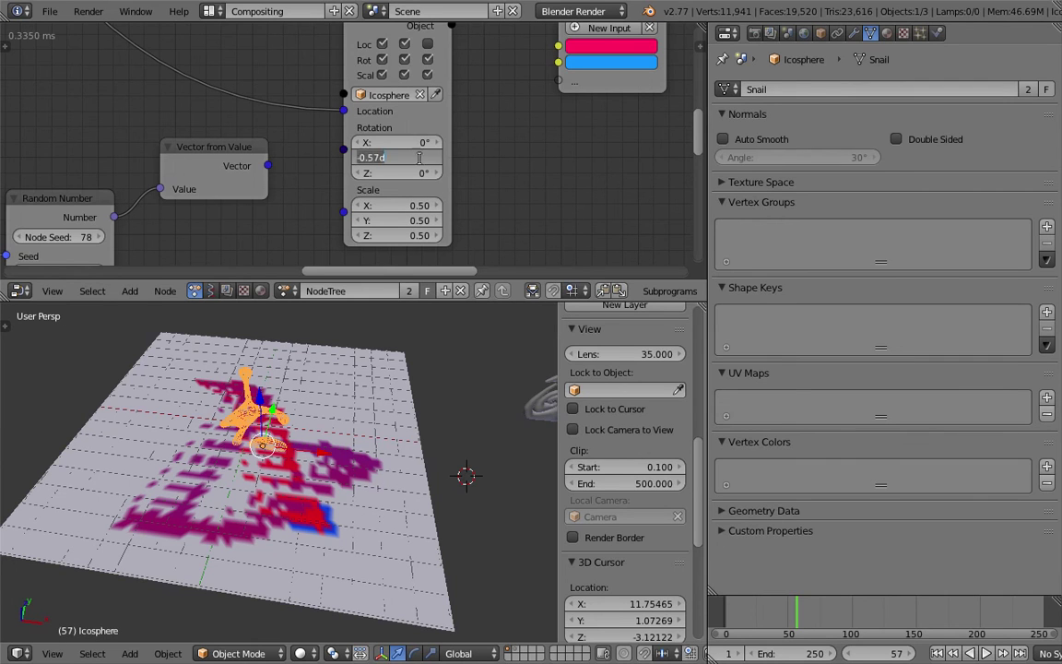
Set the icosphere's X rotation to -90° in the Object Transforms Output node and save the file
{"action": "key", "text": "Return"}
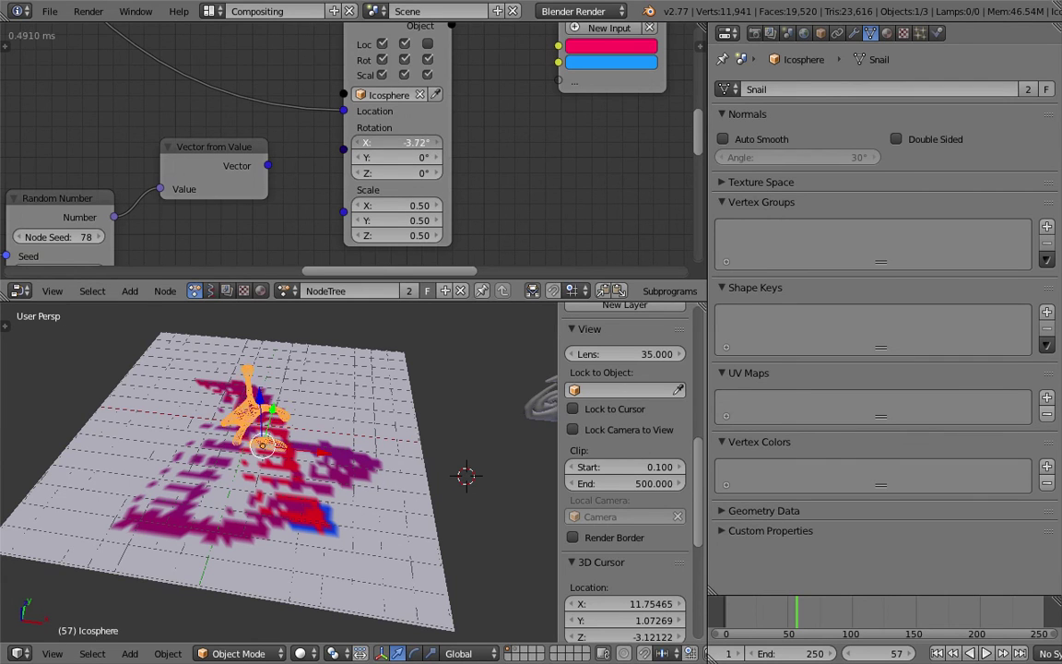
{"action": "left_click_drag", "start_coordinate": [397, 143], "coordinate": [380, 143]}
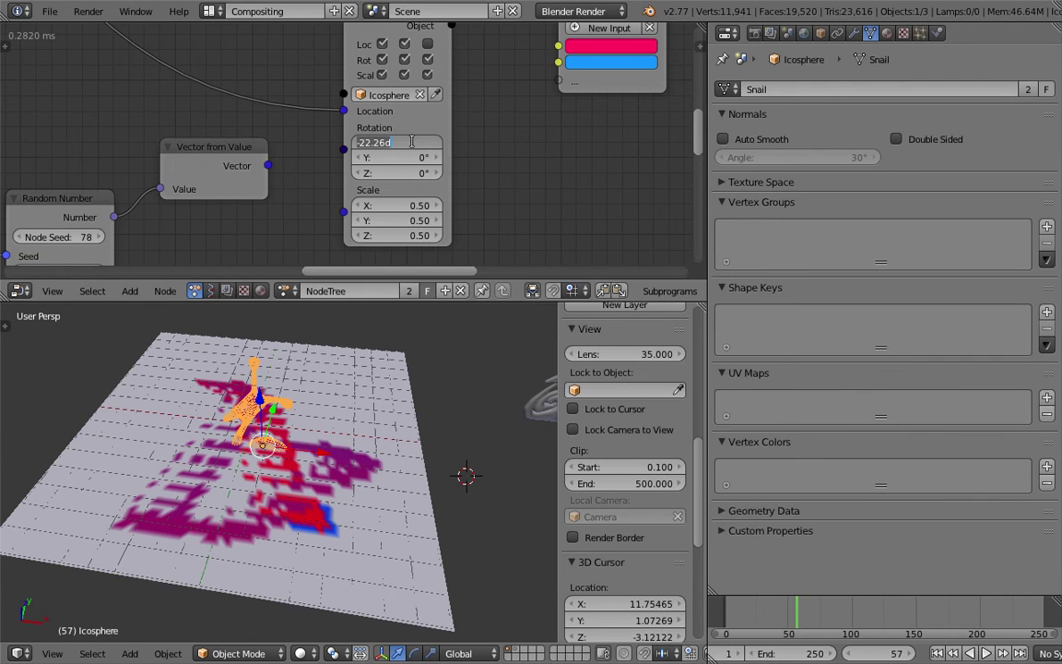
{"action": "type", "text": "-90"}
{"action": "key", "text": "Return"}
{"action": "middle_click_drag", "start_coordinate": [457, 470], "coordinate": [407, 482]}
{"action": "key", "text": "ctrl+s"}
{"action": "left_click", "coordinate": [423, 494]}
Play the animation from the start to frame 14 to check the rotated snail brush and save the file
{"action": "left_click", "coordinate": [938, 654]}
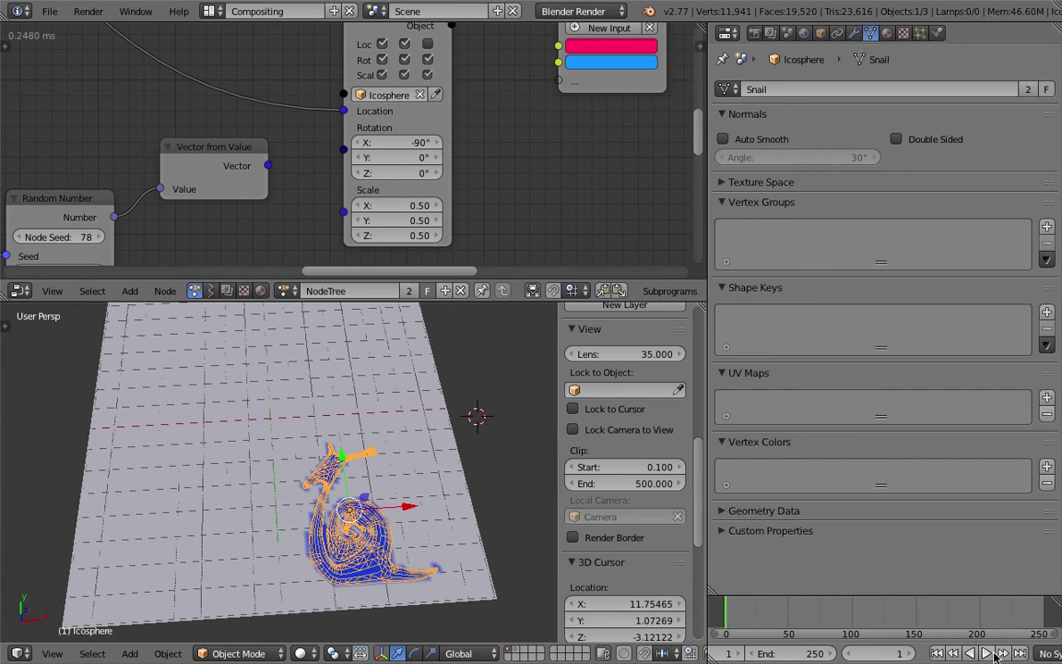
{"action": "left_click", "coordinate": [986, 654]}
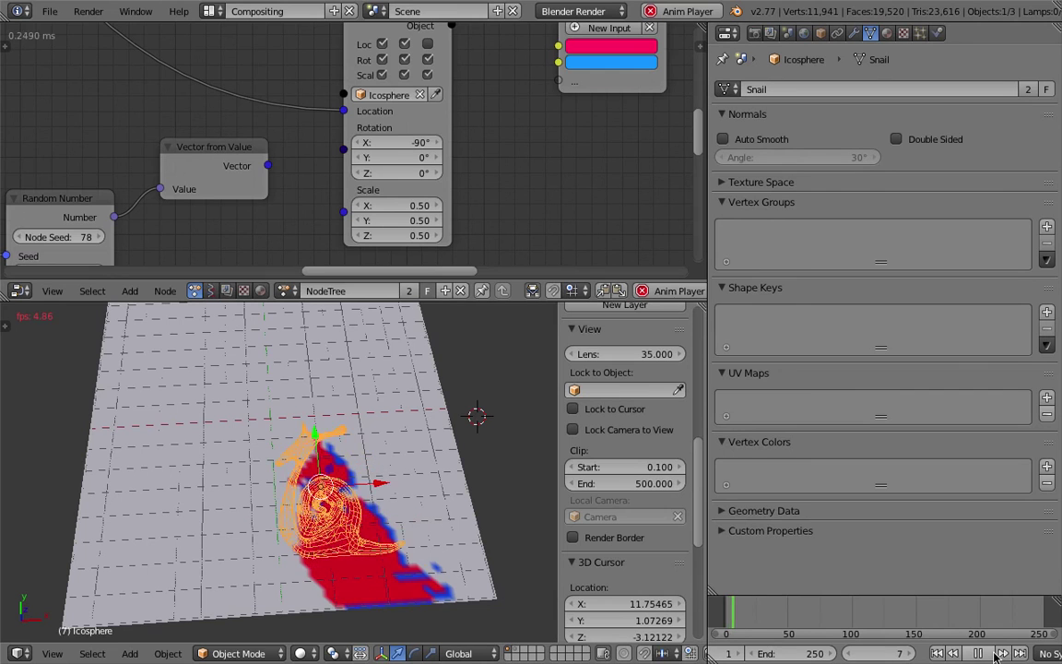
{"action": "left_click", "coordinate": [992, 654]}
{"action": "scroll", "coordinate": [443, 493], "scroll_direction": "down", "scroll_amount": 2}
{"action": "middle_click_drag", "start_coordinate": [387, 489], "coordinate": [301, 481]}
{"action": "key", "text": "ctrl+s"}
{"action": "left_click", "coordinate": [303, 479]}
Enlarge the node editor by moving its borders with the 3D view and the properties editor
{"action": "scroll", "coordinate": [425, 202], "scroll_direction": "down", "scroll_amount": 4}
{"action": "scroll", "coordinate": [425, 204], "scroll_direction": "down", "scroll_amount": 3}
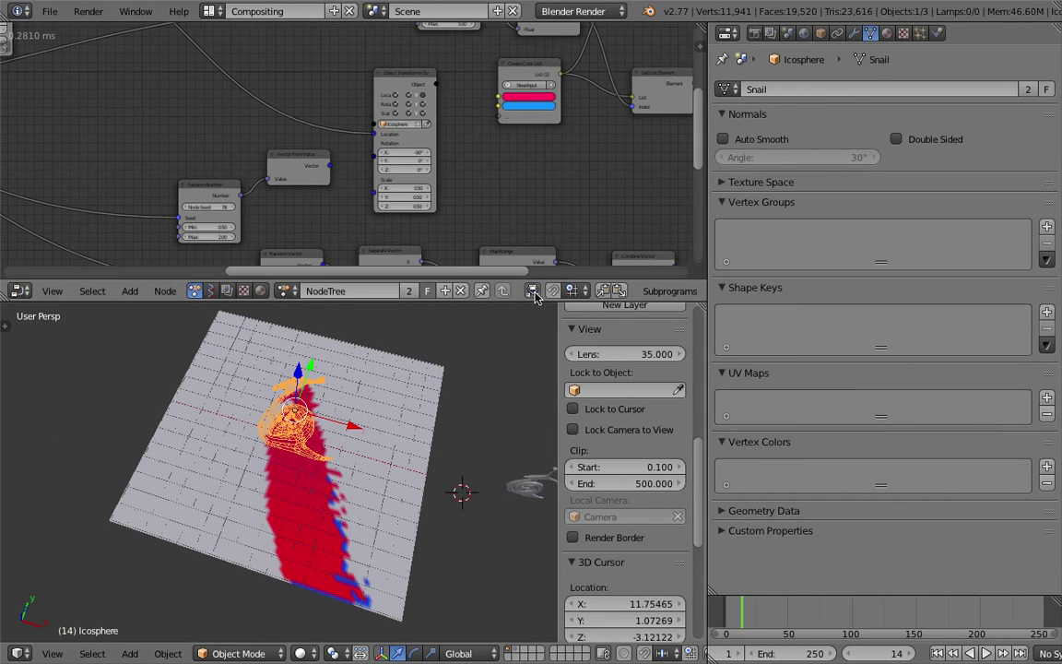
{"action": "left_click_drag", "start_coordinate": [488, 301], "coordinate": [415, 377]}
{"action": "middle_click_drag", "start_coordinate": [326, 246], "coordinate": [412, 185]}
{"action": "scroll", "coordinate": [412, 185], "scroll_direction": "down", "scroll_amount": 2}
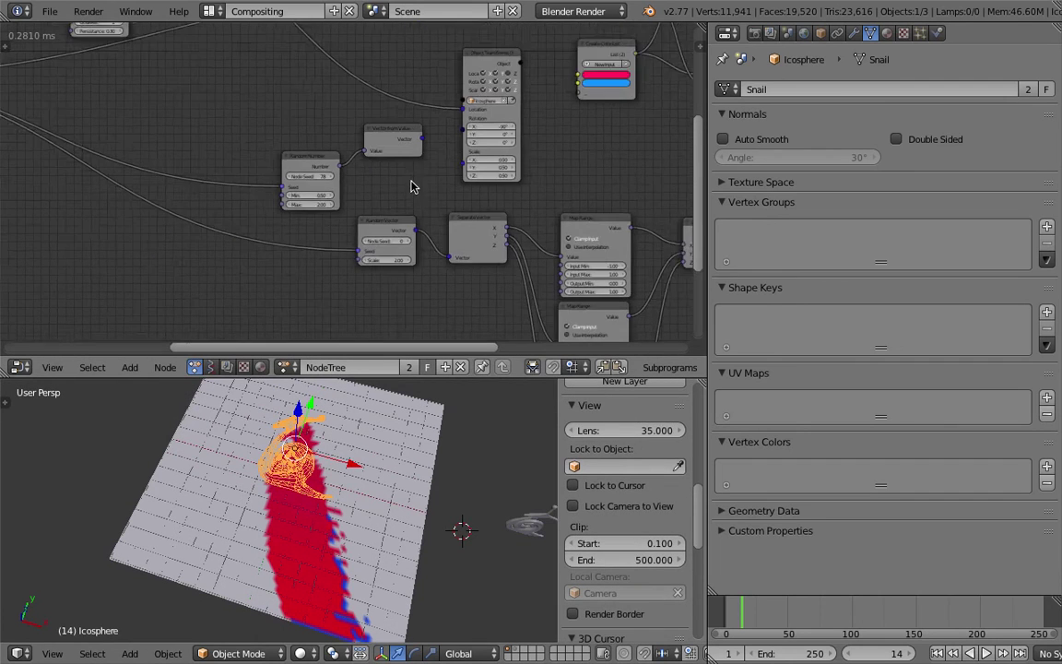
{"action": "middle_click_drag", "start_coordinate": [627, 142], "coordinate": [620, 169]}
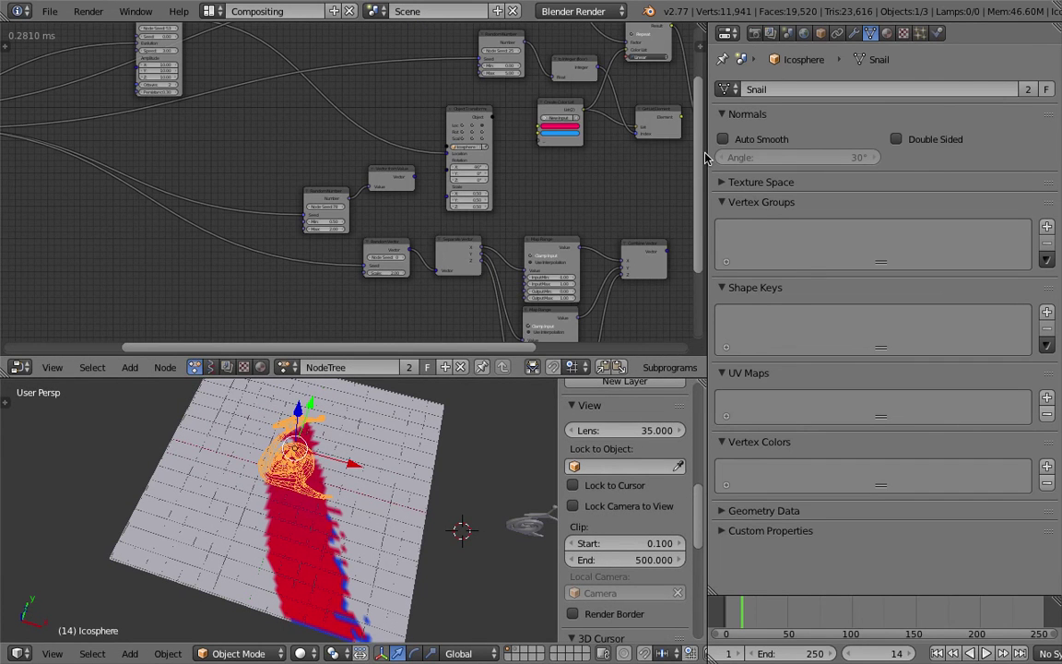
{"action": "left_click_drag", "start_coordinate": [707, 157], "coordinate": [890, 155]}
{"action": "middle_click_drag", "start_coordinate": [320, 164], "coordinate": [474, 161]}
Add a Random Number node in the free area below the to Integer node, with Min -8 and Max 8
{"action": "key", "text": "shift+a"}
{"action": "left_click", "coordinate": [294, 176]}
{"action": "type", "text": "random num"}
{"action": "key", "text": "Return"}
{"action": "left_click", "coordinate": [330, 177]}
{"action": "scroll", "coordinate": [329, 176], "scroll_direction": "up", "scroll_amount": 2}
{"action": "middle_click_drag", "start_coordinate": [329, 176], "coordinate": [487, 189]}
{"action": "scroll", "coordinate": [463, 196], "scroll_direction": "up", "scroll_amount": 5}
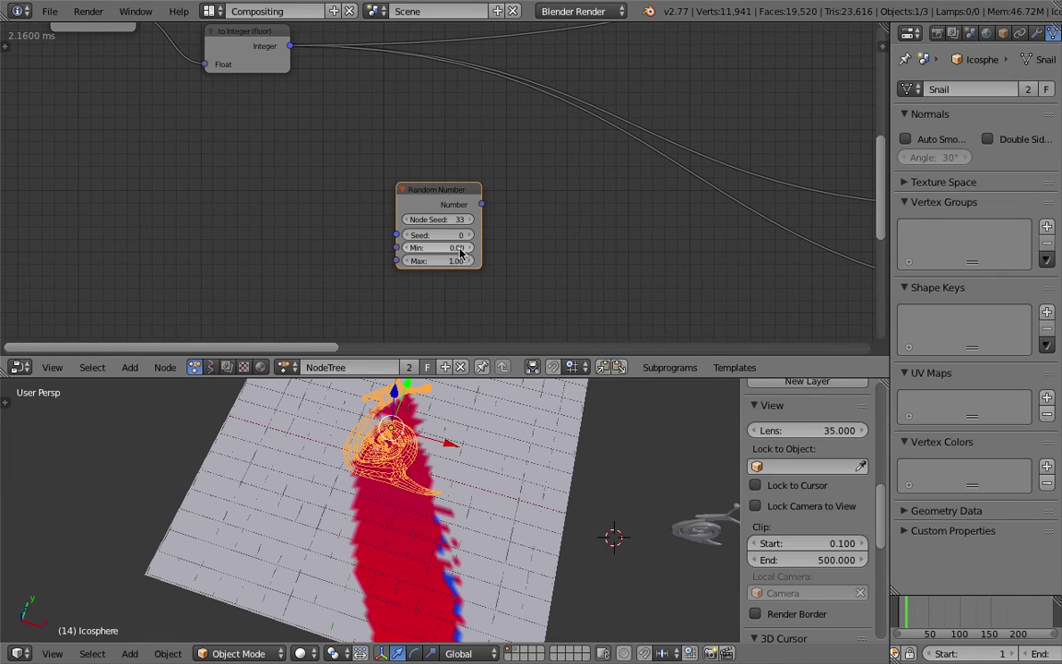
{"action": "type", "text": "-8"}
{"action": "key", "text": "Tab"}
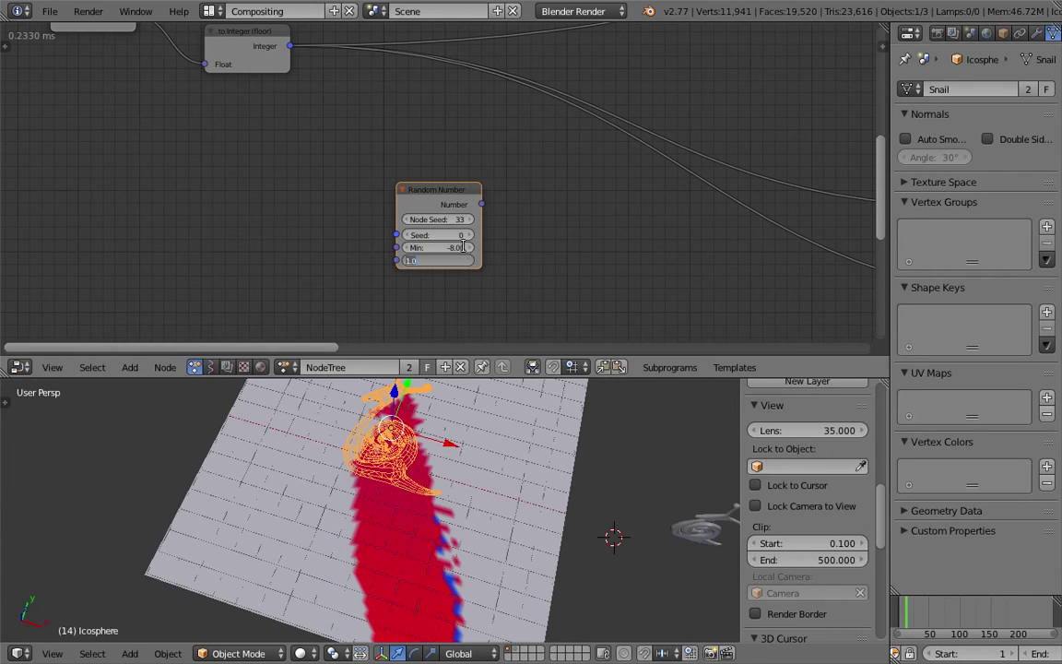
Duplicate the Random Number node twice and place the copies below the original
{"action": "key", "text": "shift+d"}
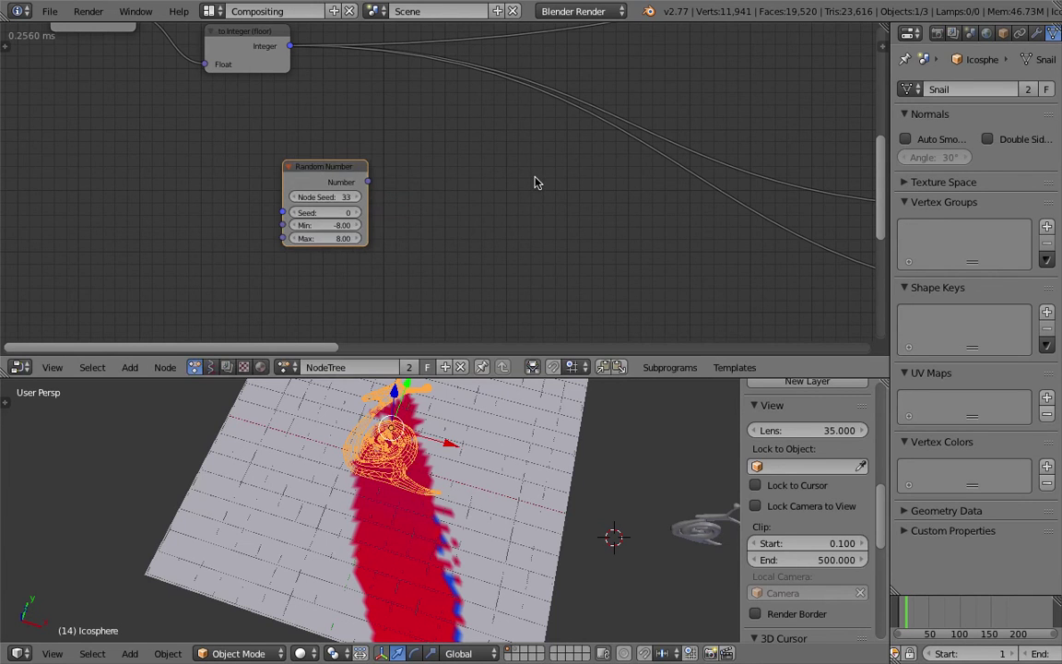
{"action": "left_click", "coordinate": [425, 189]}
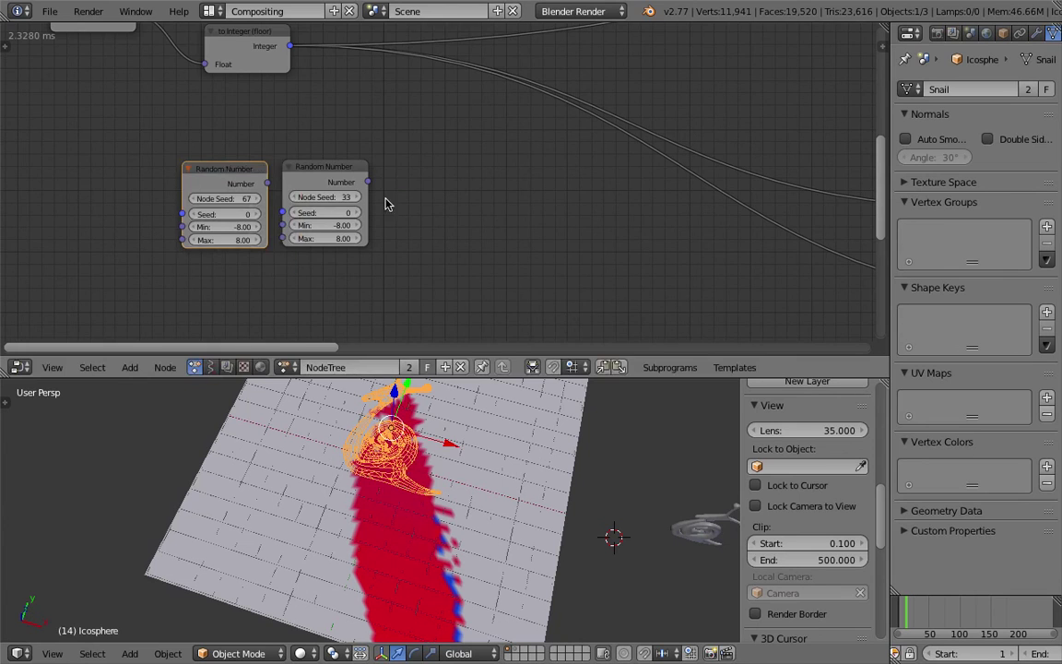
{"action": "key", "text": "g"}
{"action": "left_click", "coordinate": [449, 298]}
{"action": "middle_click_drag", "start_coordinate": [459, 243], "coordinate": [440, 117]}
{"action": "key", "text": "shift+d"}
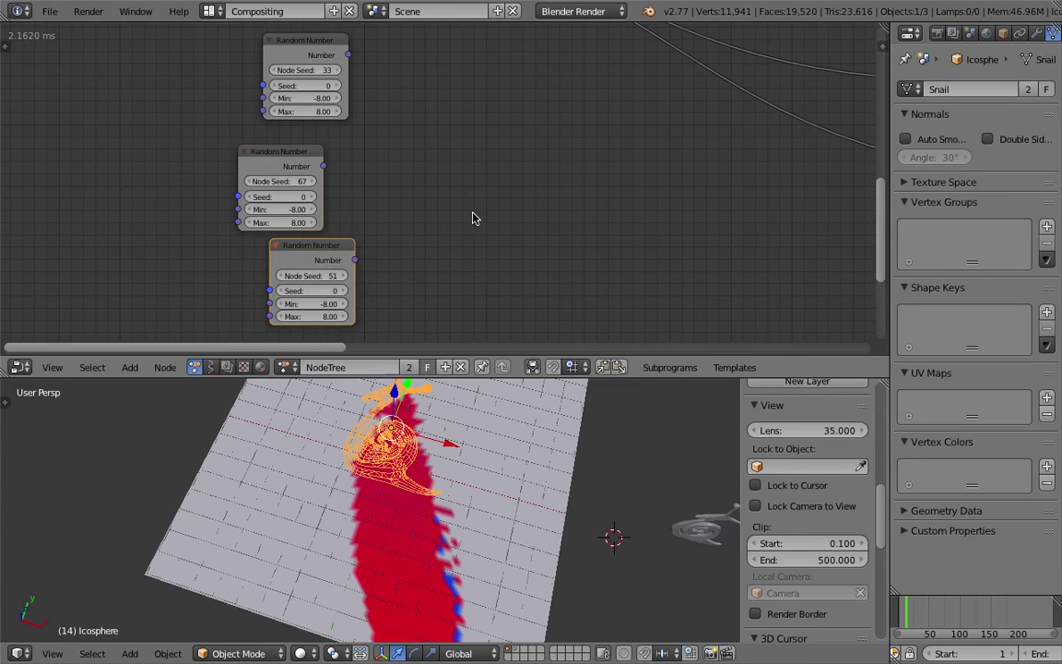
{"action": "left_click", "coordinate": [472, 213]}
{"action": "middle_click_drag", "start_coordinate": [440, 151], "coordinate": [435, 175]}
{"action": "key", "text": "ctrl+a"}
{"action": "type", "text": "vector"}
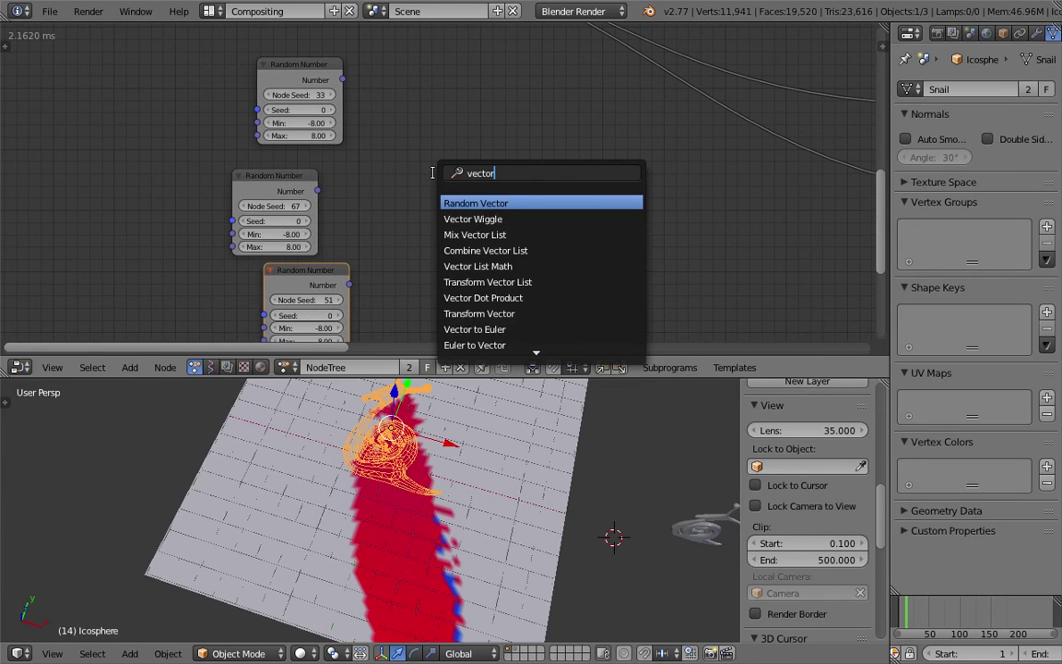
{"action": "type", "text": "combine v"}
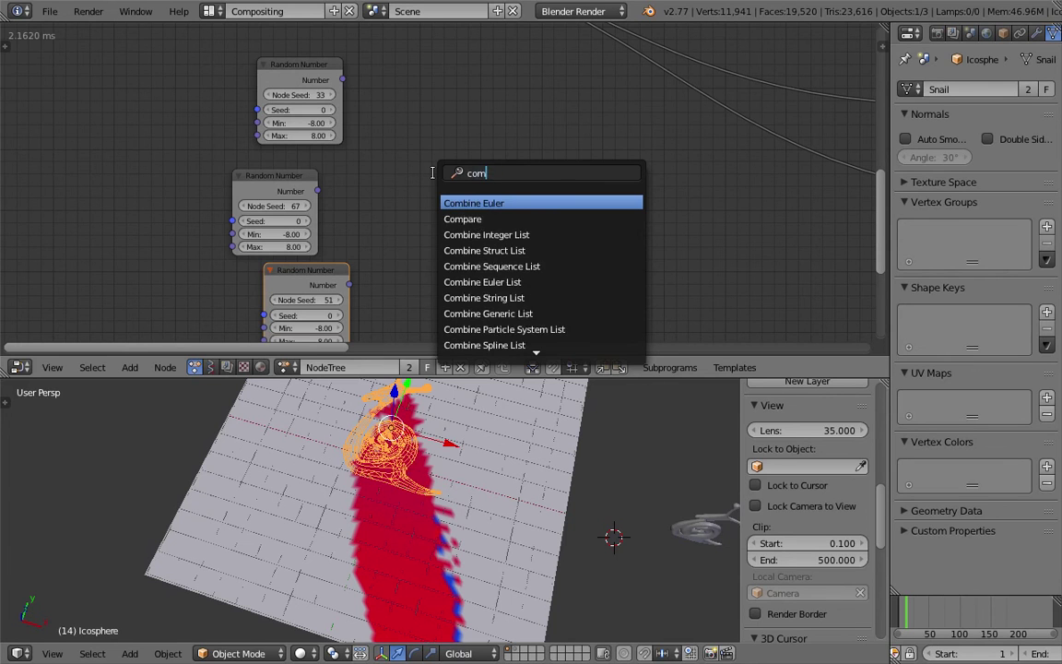
{"action": "key", "text": "Return"}
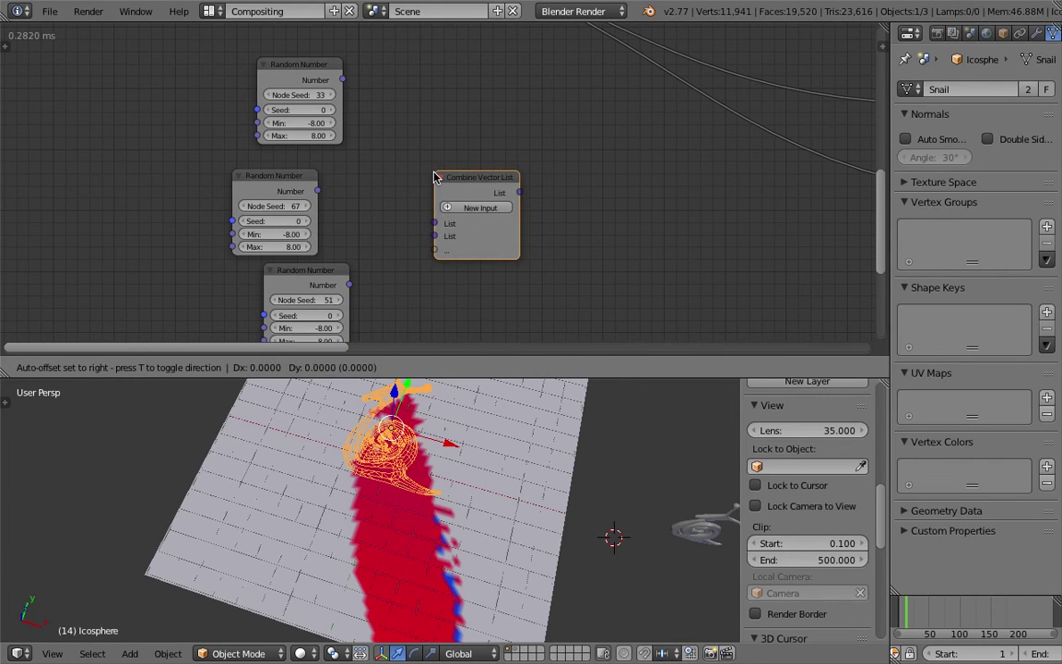
{"action": "key", "text": "ctrl+z"}
Add a Combine Vector node beside the three Random Number nodes
{"action": "key", "text": "ctrl+a"}
{"action": "type", "text": "combin"}
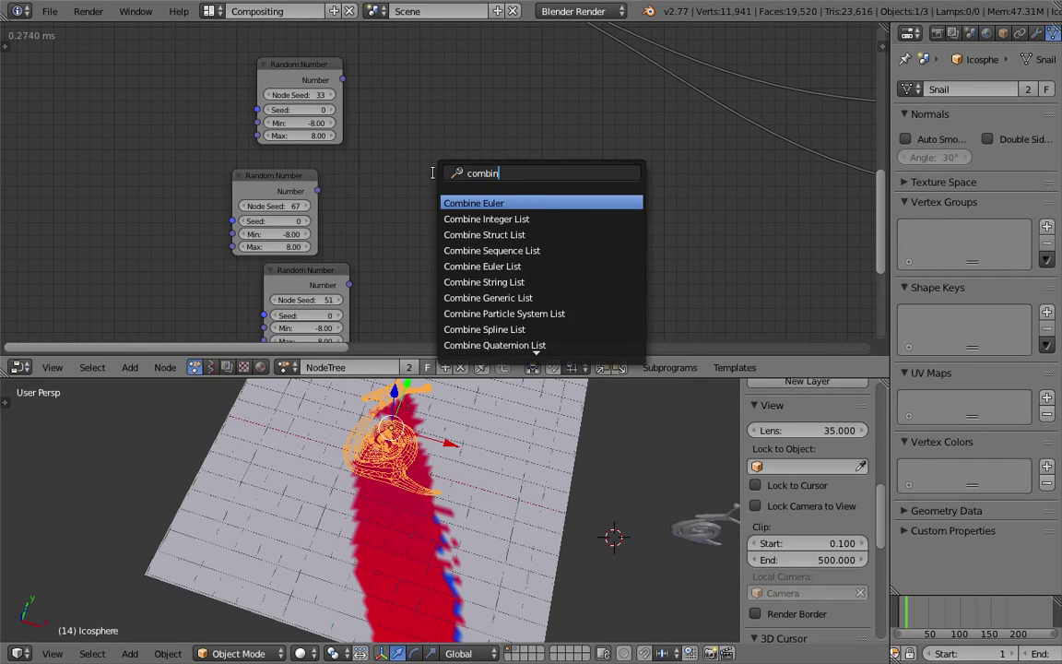
{"action": "key", "text": "Down"}
{"action": "type", "text": "e v"}
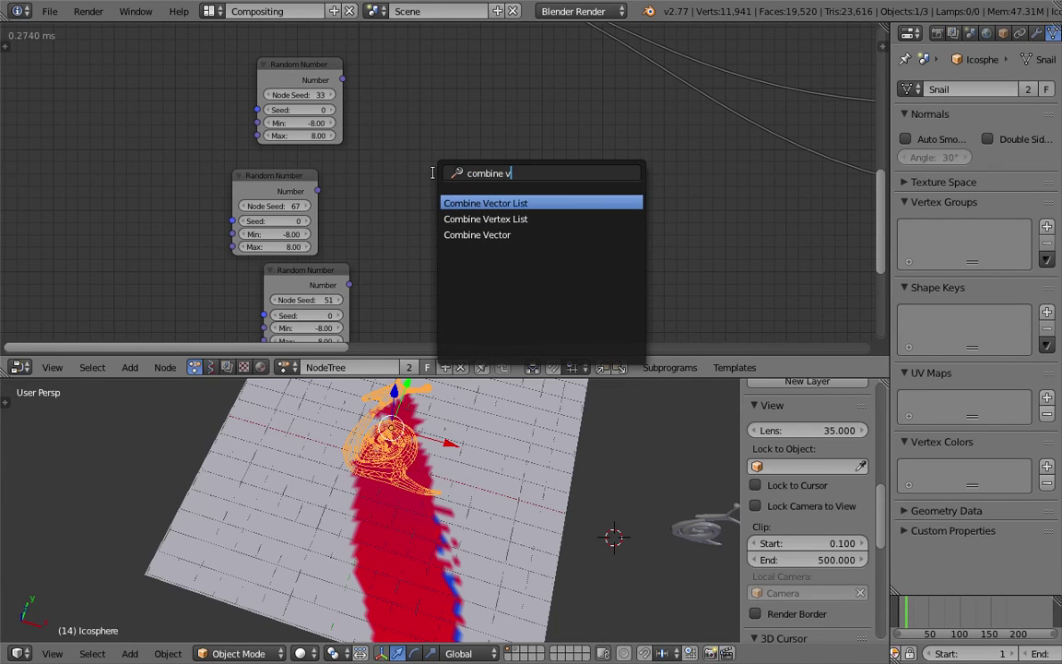
{"action": "key", "text": "Down"}
{"action": "key", "text": "Down"}
{"action": "key", "text": "Return"}
{"action": "left_click", "coordinate": [433, 172]}
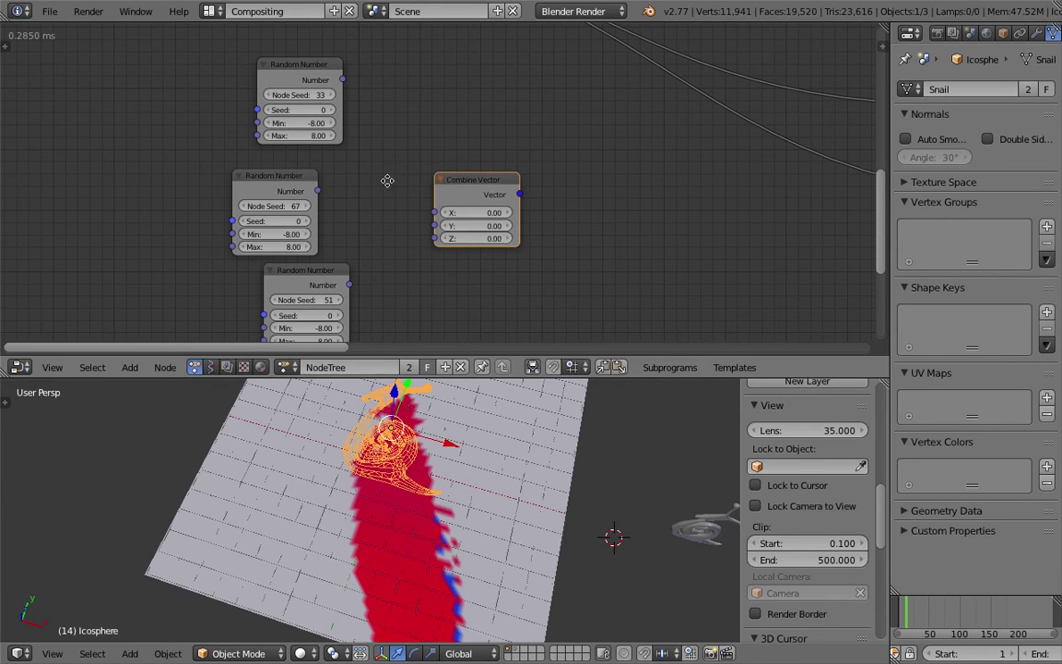
Align the three Random Number nodes and connect their outputs to X, Y and Z of the Combine Vector node
{"action": "middle_click_drag", "start_coordinate": [433, 172], "coordinate": [466, 145]}
{"action": "mouse_move", "coordinate": [333, 72]}
{"action": "left_mouse_down"}
{"action": "mouse_move", "coordinate": [389, 64]}
{"action": "mouse_move", "coordinate": [343, 54]}
{"action": "left_mouse_up"}
{"action": "left_click_drag", "start_coordinate": [294, 146], "coordinate": [321, 138]}
{"action": "left_click_drag", "start_coordinate": [384, 257], "coordinate": [459, 221]}
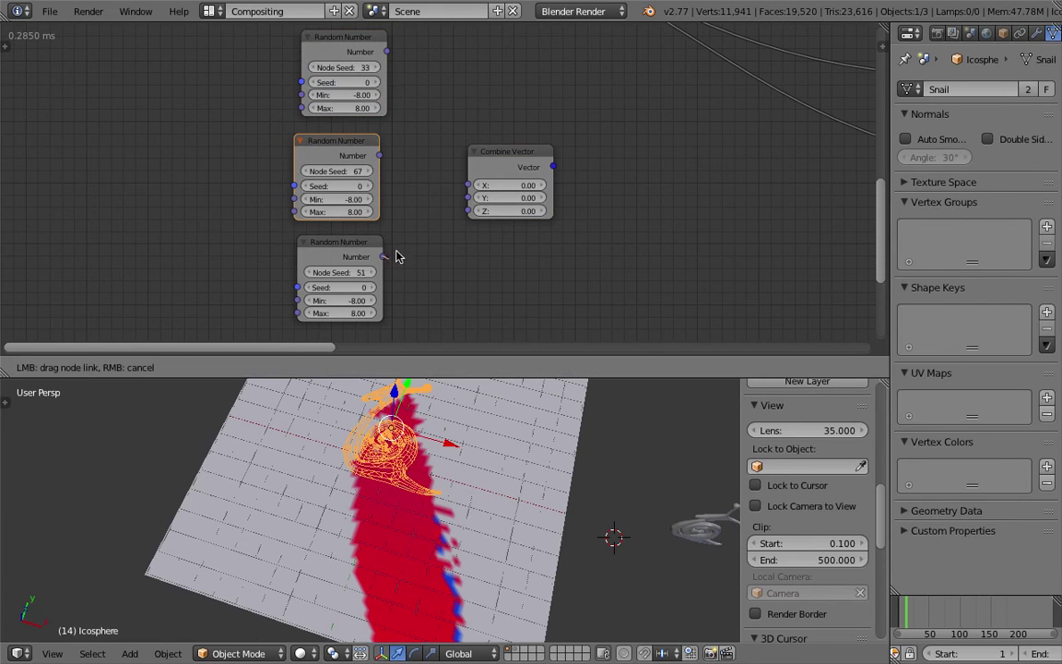
{"action": "left_click_drag", "start_coordinate": [379, 155], "coordinate": [468, 198]}
{"action": "left_click_drag", "start_coordinate": [386, 51], "coordinate": [468, 186]}
Delete the Random Number node feeding Z and connect the Combine Vector output to the icosphere's Location input
{"action": "scroll", "coordinate": [382, 171], "scroll_direction": "down", "scroll_amount": 5}
{"action": "scroll", "coordinate": [287, 199], "scroll_direction": "down", "scroll_amount": 2}
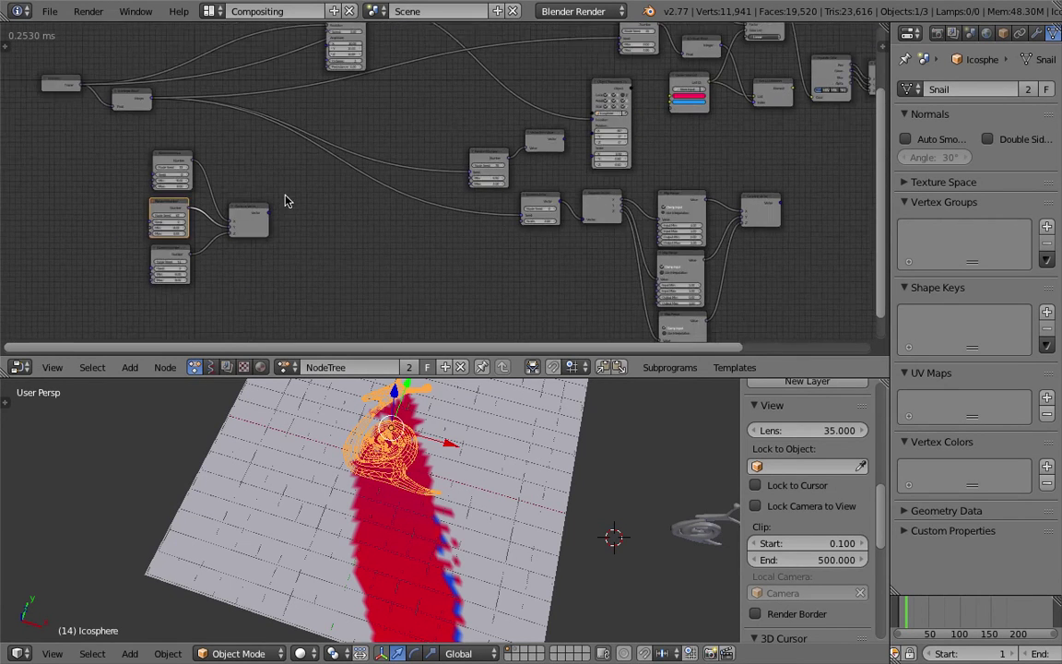
{"action": "middle_click_drag", "start_coordinate": [196, 247], "coordinate": [191, 257]}
{"action": "scroll", "coordinate": [221, 245], "scroll_direction": "up", "scroll_amount": 2}
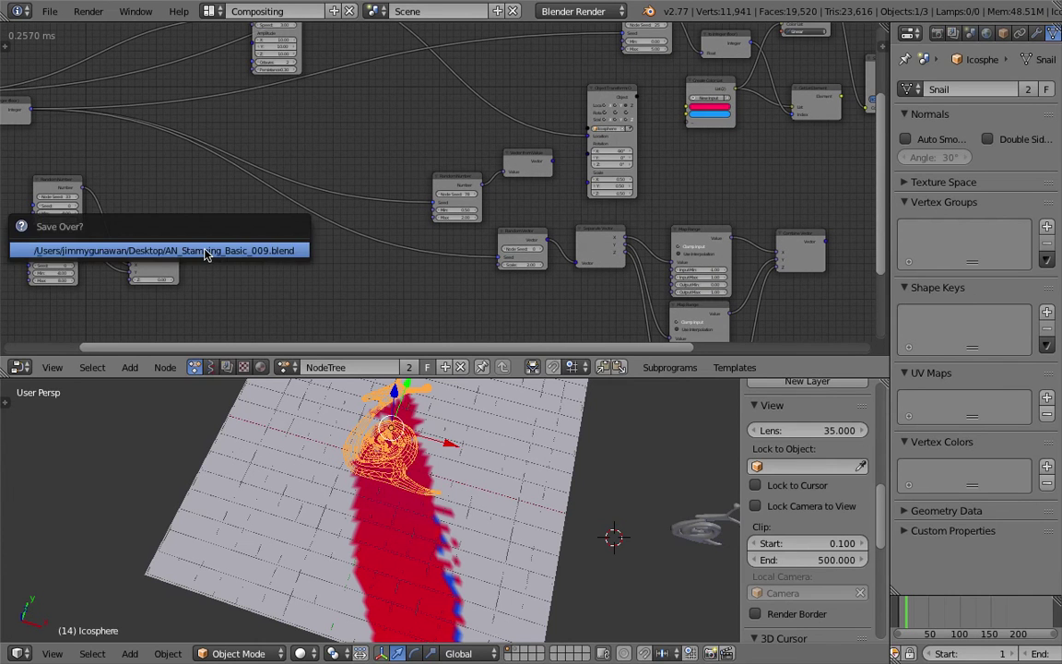
{"action": "left_click_drag", "start_coordinate": [181, 257], "coordinate": [291, 225]}
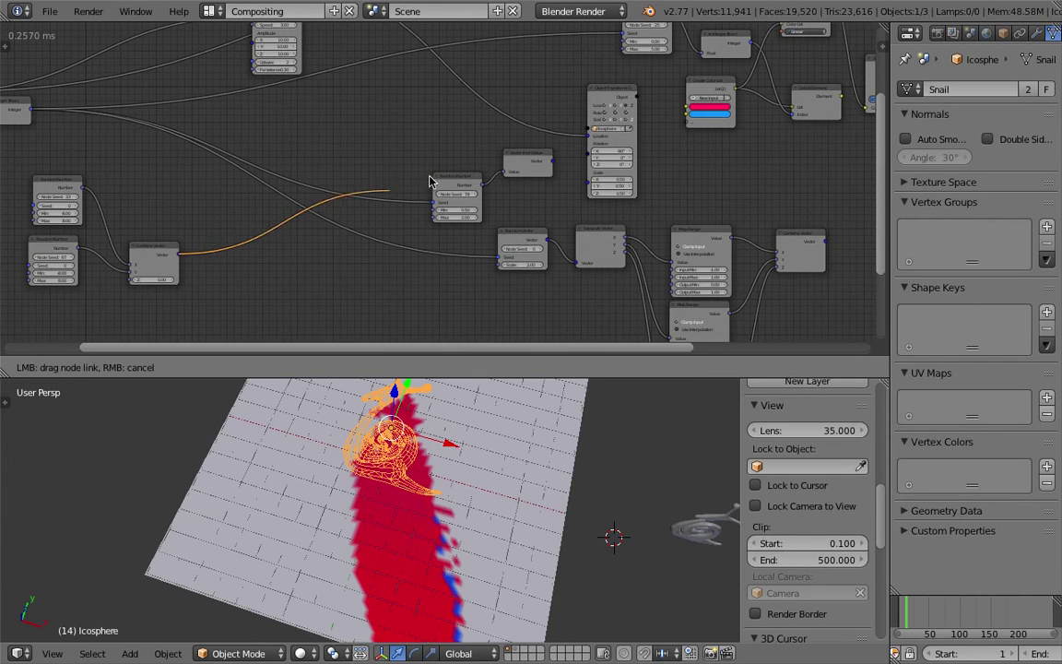
{"action": "left_click_drag", "start_coordinate": [588, 138], "coordinate": [588, 137]}
Rearrange the frame source nodes and connect the to Integer output to the Seed inputs of both new Random Number nodes
{"action": "middle_click_drag", "start_coordinate": [92, 160], "coordinate": [406, 189]}
{"action": "scroll", "coordinate": [277, 147], "scroll_direction": "up", "scroll_amount": 2}
{"action": "left_click_drag", "start_coordinate": [207, 105], "coordinate": [109, 192]}
{"action": "middle_click_drag", "start_coordinate": [151, 190], "coordinate": [158, 156]}
{"action": "scroll", "coordinate": [159, 155], "scroll_direction": "up", "scroll_amount": 1}
{"action": "left_click_drag", "start_coordinate": [303, 83], "coordinate": [263, 140]}
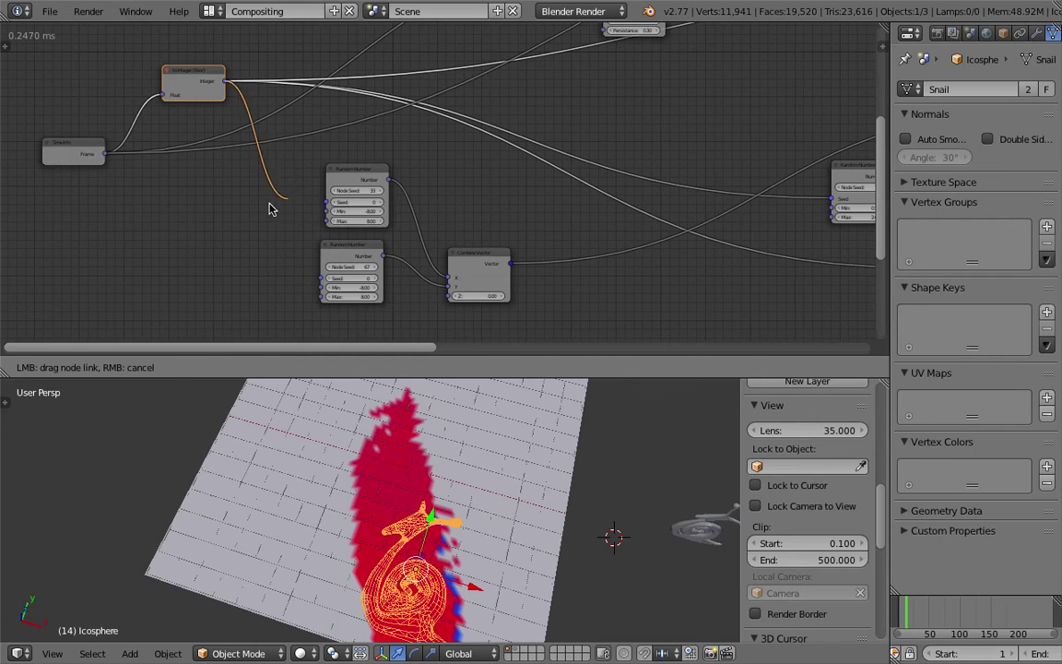
{"action": "left_click_drag", "start_coordinate": [269, 209], "coordinate": [270, 209]}
{"action": "middle_click_drag", "start_coordinate": [269, 209], "coordinate": [285, 192]}
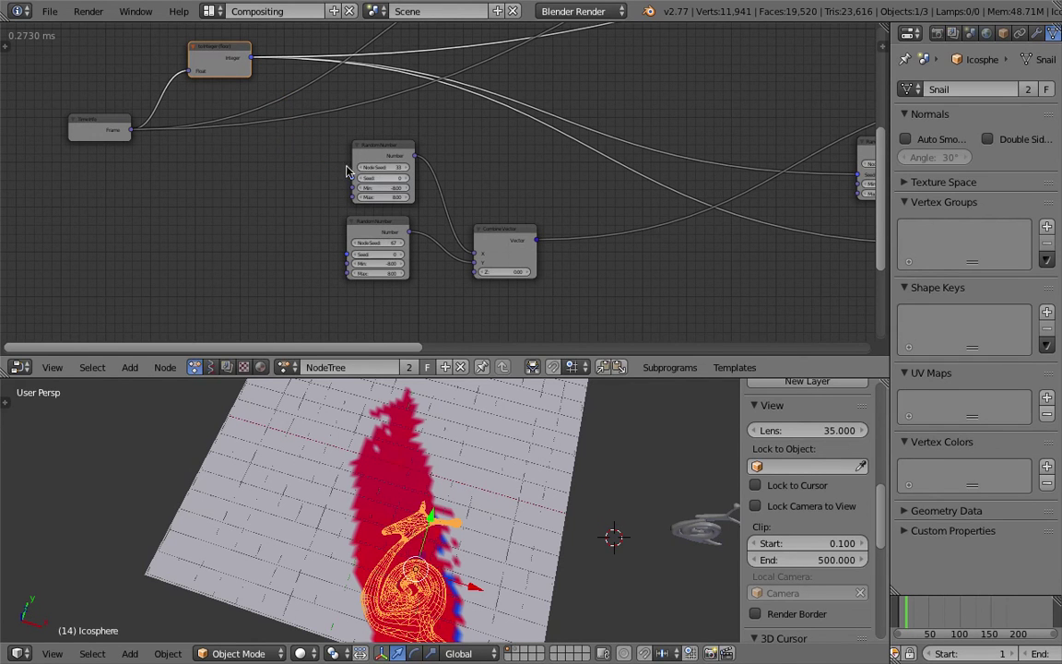
{"action": "left_click_drag", "start_coordinate": [250, 58], "coordinate": [348, 254]}
Play the animation from the start to frame 46 and examine the snail stamps scattered over the plane
{"action": "middle_click_drag", "start_coordinate": [441, 403], "coordinate": [440, 475]}
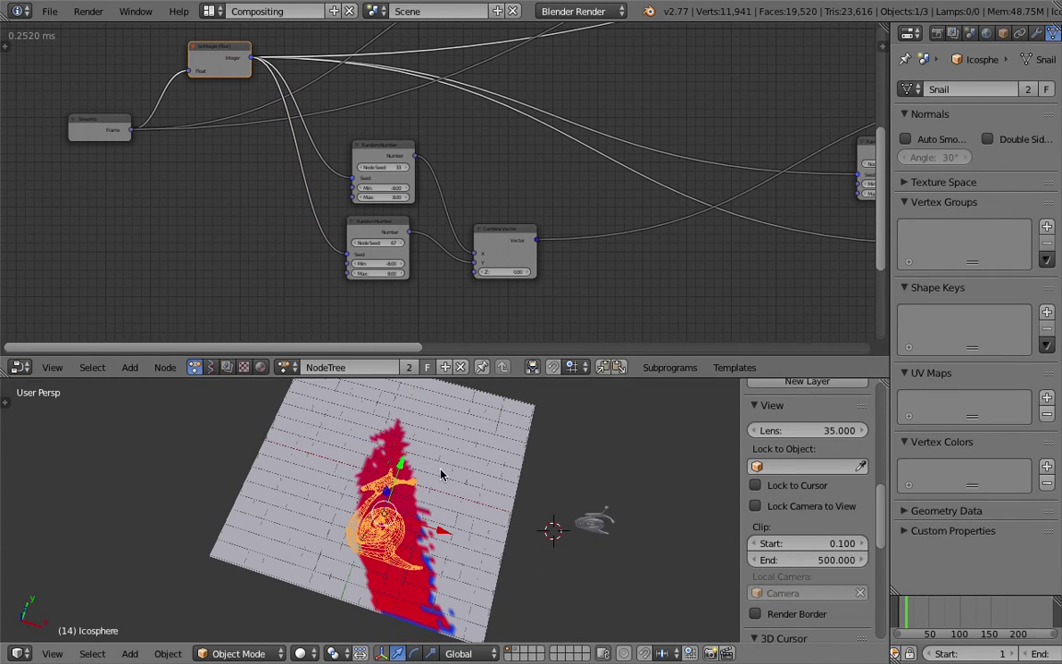
{"action": "scroll", "coordinate": [973, 642], "scroll_direction": "down", "scroll_amount": 1}
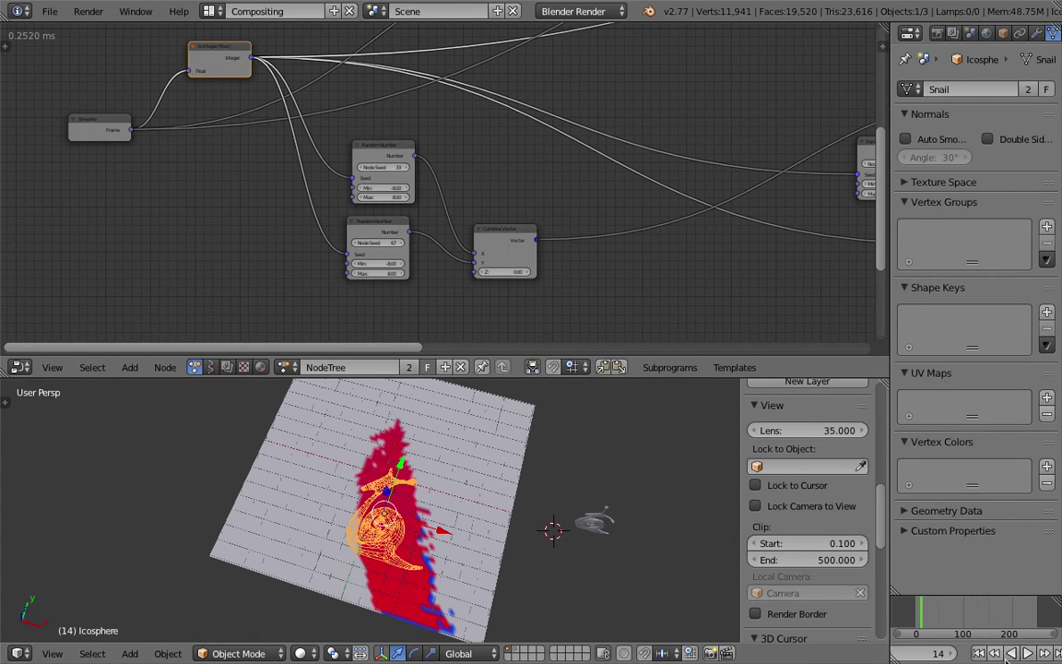
{"action": "left_click", "coordinate": [979, 655]}
{"action": "key", "text": "alt+a"}
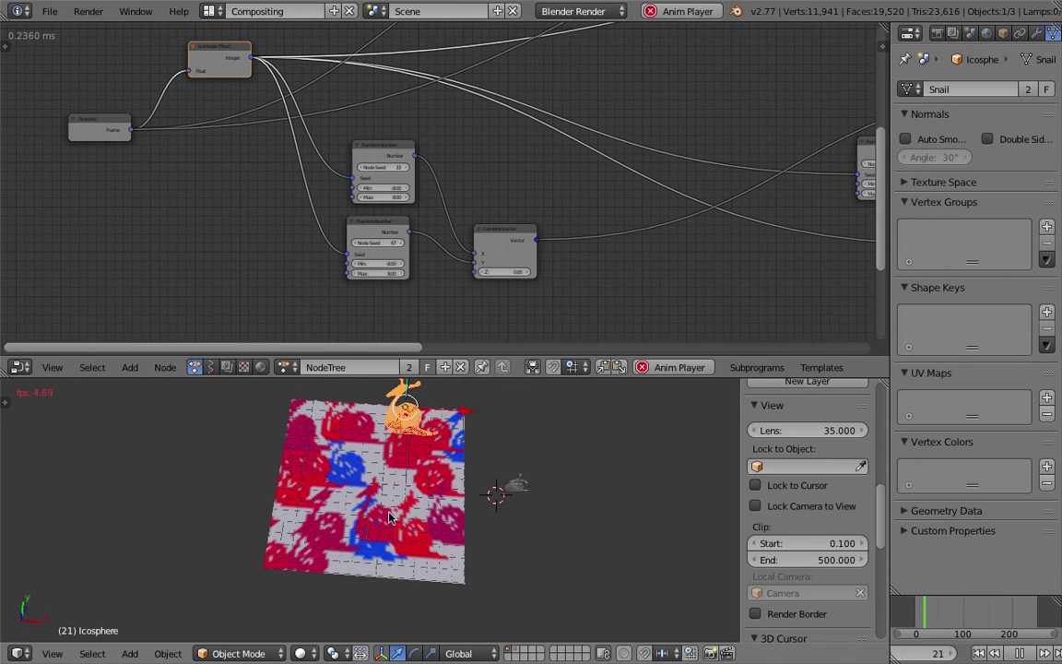
{"action": "key", "text": "ctrl+s"}
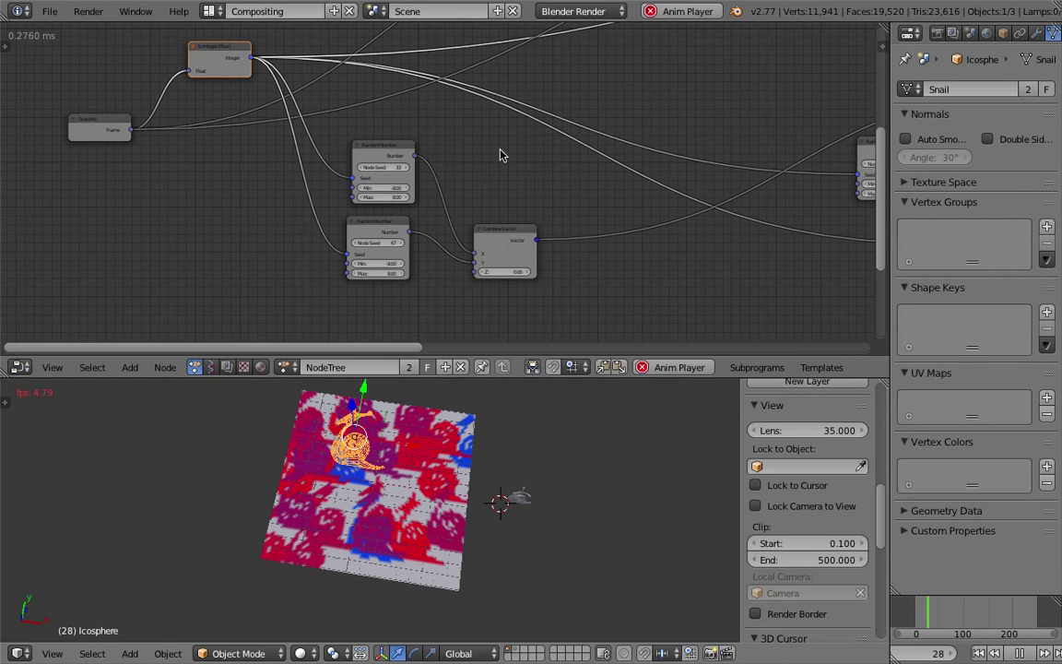
{"action": "middle_click_drag", "start_coordinate": [484, 175], "coordinate": [260, 243]}
{"action": "middle_click_drag", "start_coordinate": [416, 207], "coordinate": [264, 244]}
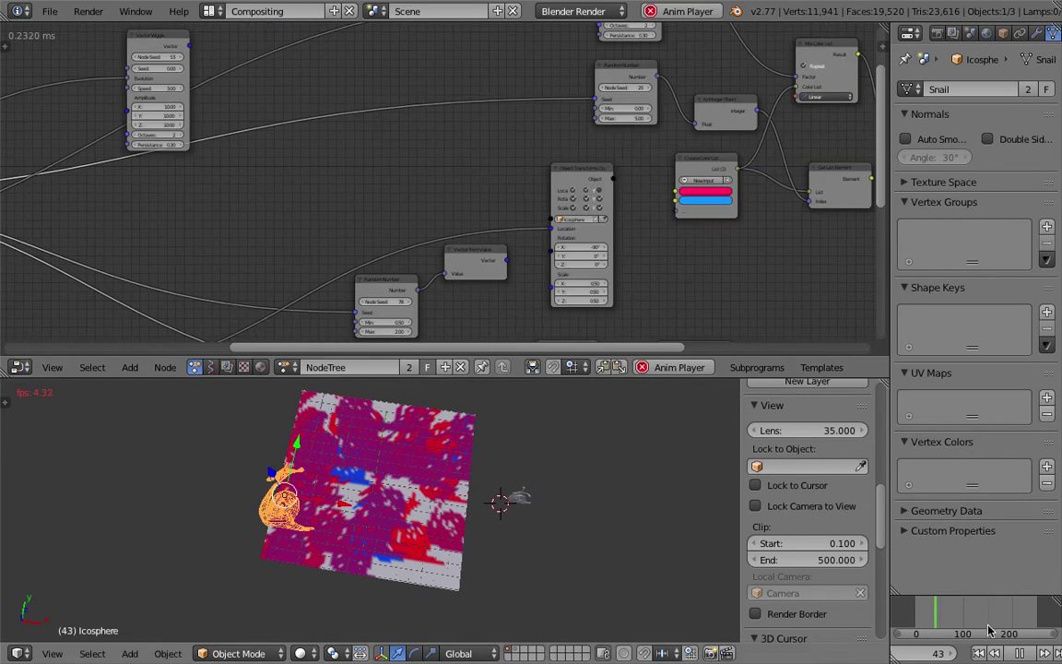
{"action": "left_click", "coordinate": [1017, 653]}
{"action": "scroll", "coordinate": [377, 510], "scroll_direction": "down", "scroll_amount": 3}
{"action": "middle_click_drag", "start_coordinate": [376, 508], "coordinate": [413, 499], "text": "shift"}
Space out the Combine Vector node and its two Random Number nodes and save the file
{"action": "scroll", "coordinate": [402, 510], "scroll_direction": "up", "scroll_amount": 3}
{"action": "middle_click_drag", "start_coordinate": [182, 199], "coordinate": [395, 140]}
{"action": "middle_click_drag", "start_coordinate": [229, 204], "coordinate": [464, 74]}
{"action": "scroll", "coordinate": [362, 150], "scroll_direction": "up", "scroll_amount": 3}
{"action": "middle_click_drag", "start_coordinate": [362, 150], "coordinate": [444, 218]}
{"action": "left_click_drag", "start_coordinate": [518, 251], "coordinate": [553, 213]}
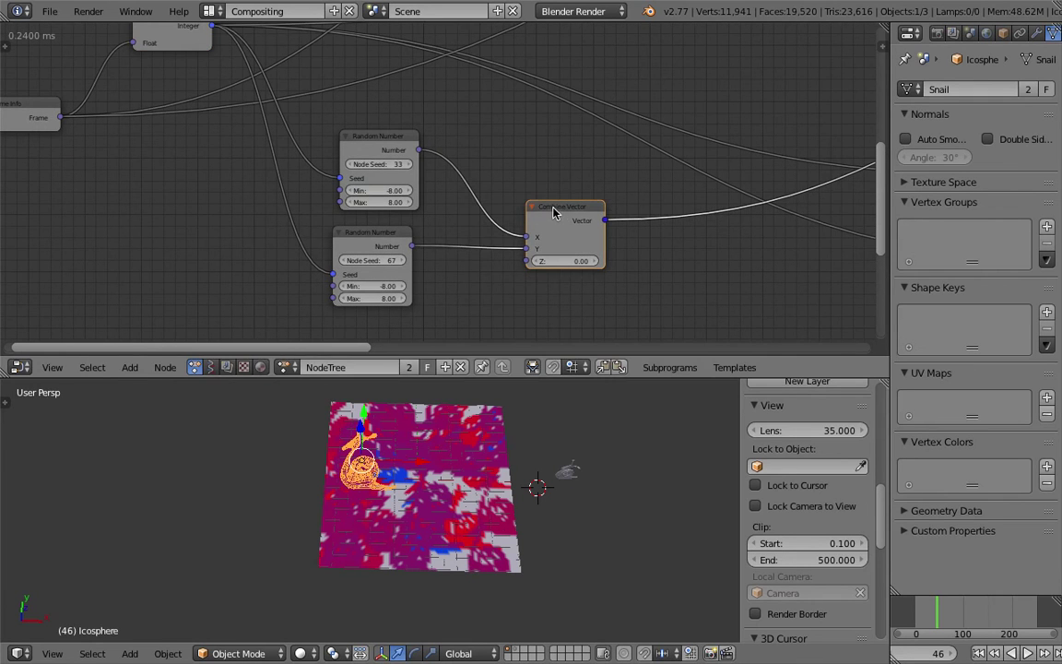
{"action": "left_click_drag", "start_coordinate": [395, 239], "coordinate": [396, 261]}
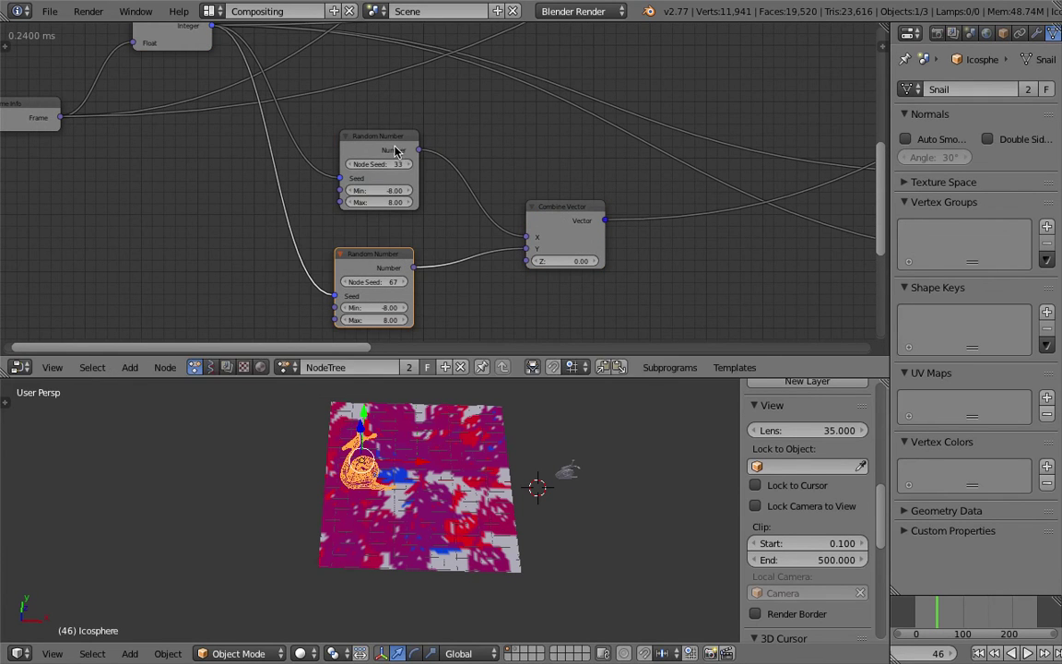
{"action": "left_click_drag", "start_coordinate": [391, 147], "coordinate": [373, 150]}
{"action": "key", "text": "ctrl+s"}
Set the two colors in the Create Color List node to black and a very pale pinkish white
{"action": "middle_click_drag", "start_coordinate": [540, 179], "coordinate": [407, 240]}
{"action": "scroll", "coordinate": [548, 187], "scroll_direction": "down", "scroll_amount": 4}
{"action": "middle_click_drag", "start_coordinate": [627, 161], "coordinate": [252, 297]}
{"action": "middle_click_drag", "start_coordinate": [461, 233], "coordinate": [221, 282]}
{"action": "scroll", "coordinate": [220, 283], "scroll_direction": "up", "scroll_amount": 2}
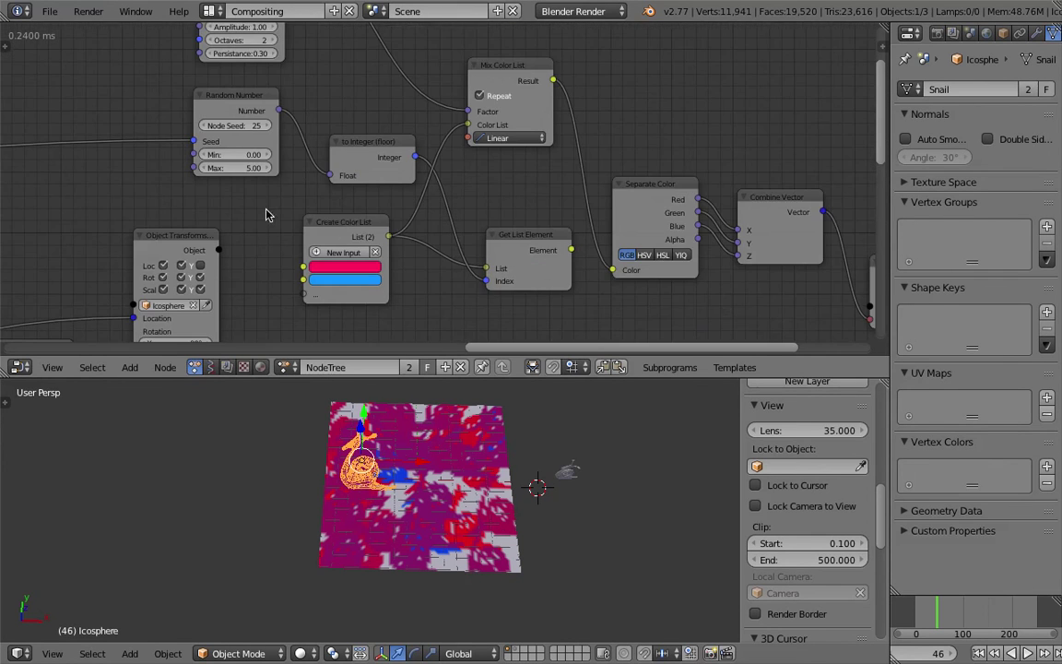
{"action": "scroll", "coordinate": [349, 212], "scroll_direction": "up", "scroll_amount": 1}
{"action": "left_click", "coordinate": [319, 239]}
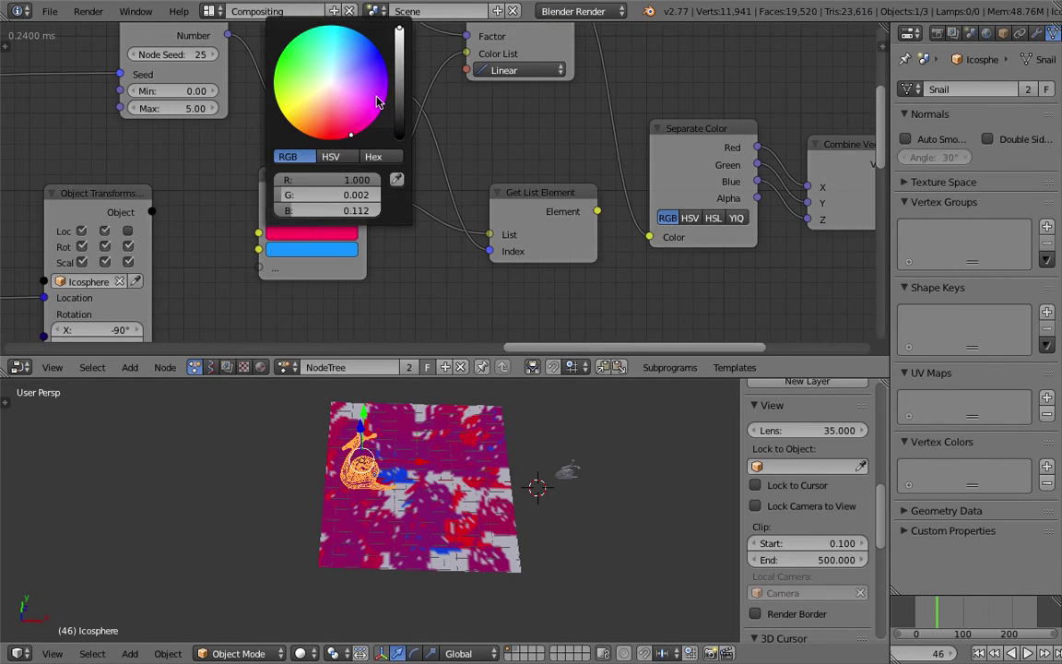
{"action": "left_click_drag", "start_coordinate": [347, 179], "coordinate": [277, 210]}
{"action": "left_click", "coordinate": [326, 250]}
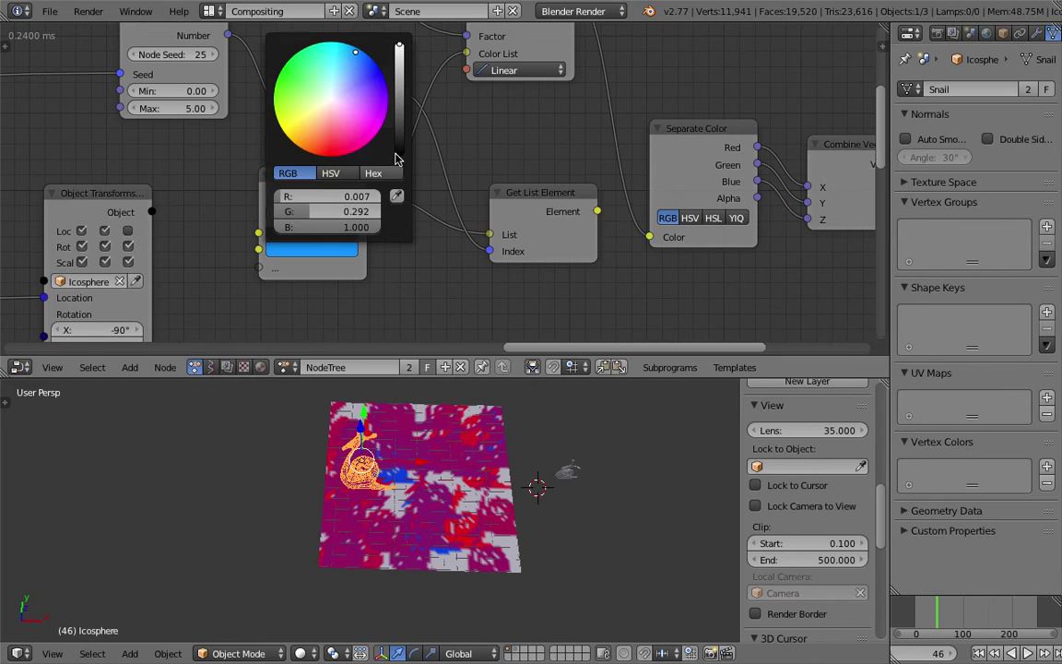
{"action": "left_click", "coordinate": [333, 105]}
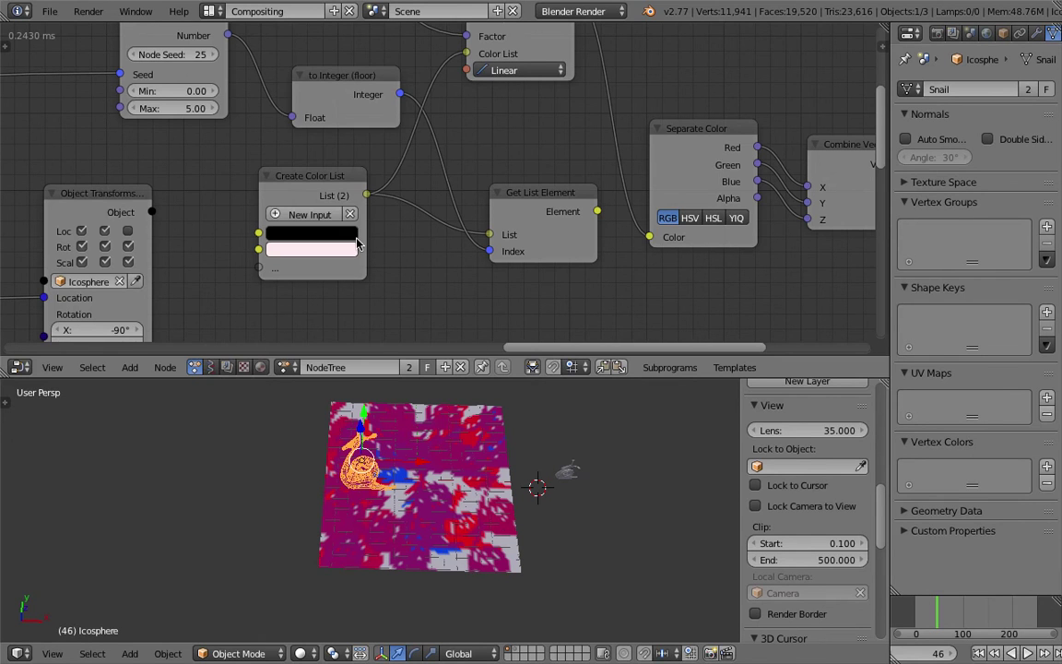
Play the animation from the start to frame 37 and examine the black and pale pink snail stamps on the plane
{"action": "left_click", "coordinate": [1025, 654]}
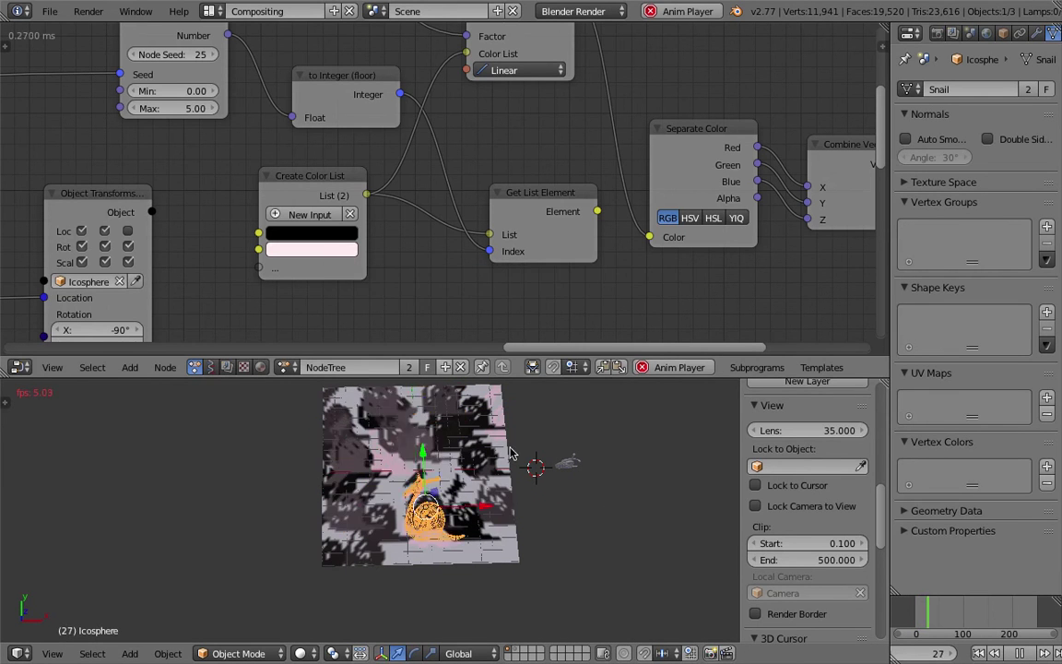
{"action": "middle_click_drag", "start_coordinate": [548, 481], "coordinate": [505, 427]}
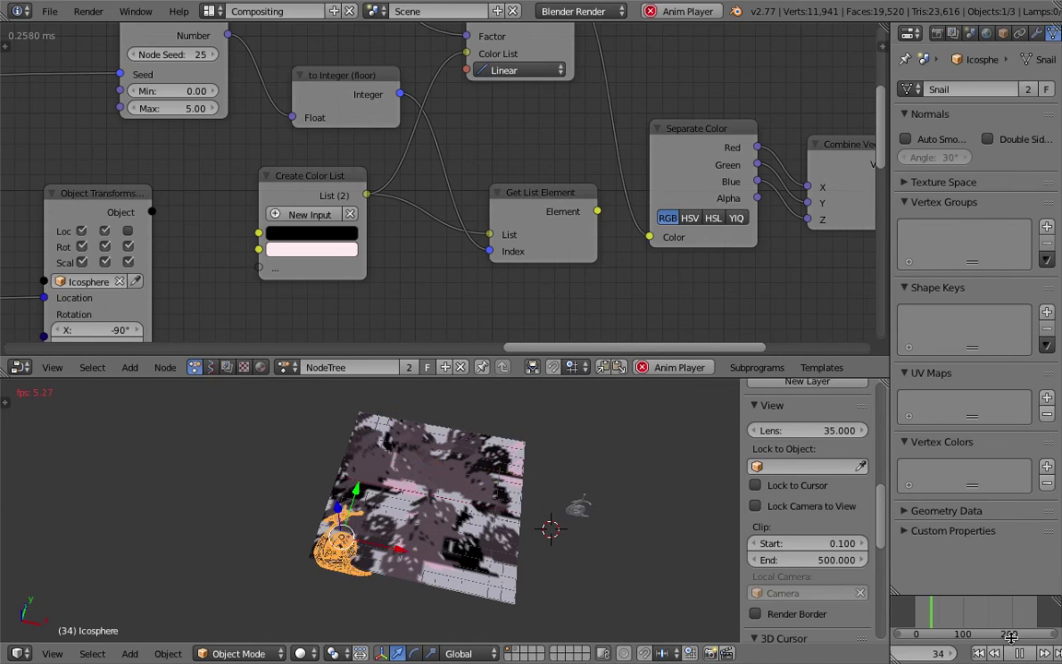
{"action": "key", "text": "alt+a"}
{"action": "middle_click_drag", "start_coordinate": [401, 120], "coordinate": [382, 172]}
{"action": "middle_click_drag", "start_coordinate": [168, 124], "coordinate": [118, 195]}
{"action": "scroll", "coordinate": [175, 188], "scroll_direction": "down", "scroll_amount": 4}
{"action": "middle_click_drag", "start_coordinate": [184, 143], "coordinate": [242, 224]}
{"action": "scroll", "coordinate": [347, 271], "scroll_direction": "up", "scroll_amount": 2}
{"action": "key", "text": "x"}
{"action": "mouse_move", "coordinate": [404, 537]}
{"action": "middle_mouse_down"}
{"action": "mouse_move", "coordinate": [424, 512]}
{"action": "mouse_move", "coordinate": [419, 539]}
{"action": "middle_mouse_up"}
{"action": "scroll", "coordinate": [419, 544], "scroll_direction": "up", "scroll_amount": 2}
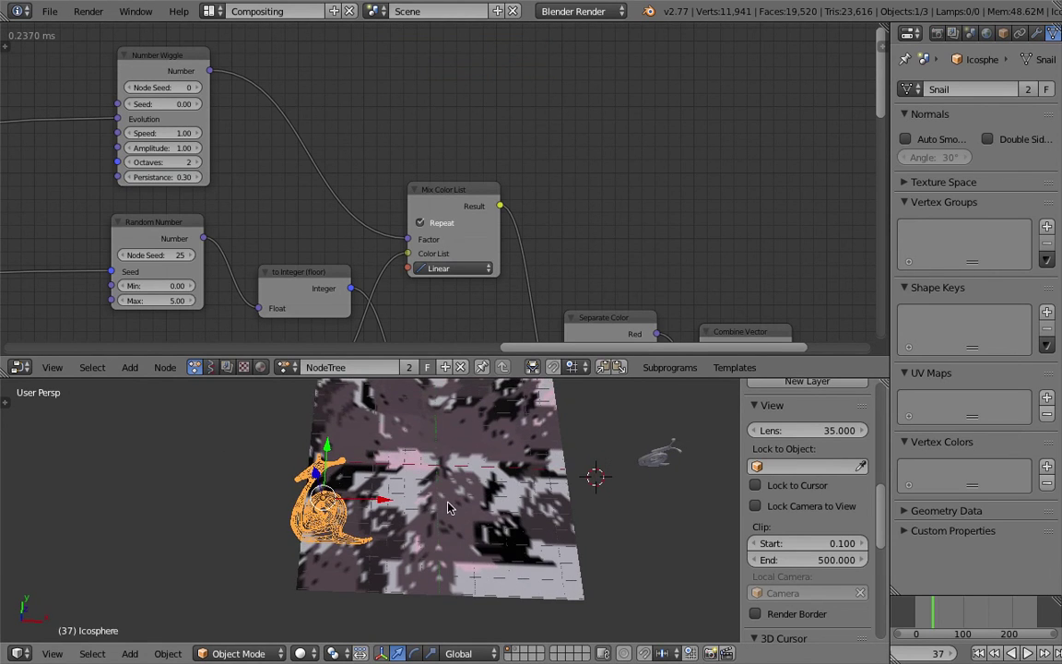
Save the project over the existing file
{"action": "scroll", "coordinate": [468, 183], "scroll_direction": "down", "scroll_amount": 3}
{"action": "middle_click_drag", "start_coordinate": [430, 197], "coordinate": [532, 98]}
{"action": "scroll", "coordinate": [403, 205], "scroll_direction": "up", "scroll_amount": 1}
{"action": "middle_click_drag", "start_coordinate": [483, 290], "coordinate": [424, 157]}
{"action": "key", "text": "ctrl+s"}
{"action": "left_click", "coordinate": [431, 189]}
Connect the Vector from Value output to the Scale input of the Icosphere's Object Transforms Output node
{"action": "scroll", "coordinate": [514, 228], "scroll_direction": "up", "scroll_amount": 3}
{"action": "middle_click_drag", "start_coordinate": [434, 275], "coordinate": [453, 313]}
{"action": "scroll", "coordinate": [460, 171], "scroll_direction": "down", "scroll_amount": 8}
{"action": "middle_click_drag", "start_coordinate": [406, 150], "coordinate": [430, 152]}
{"action": "scroll", "coordinate": [426, 168], "scroll_direction": "up", "scroll_amount": 6}
{"action": "middle_click_drag", "start_coordinate": [355, 208], "coordinate": [514, 201]}
{"action": "scroll", "coordinate": [512, 203], "scroll_direction": "up", "scroll_amount": 4}
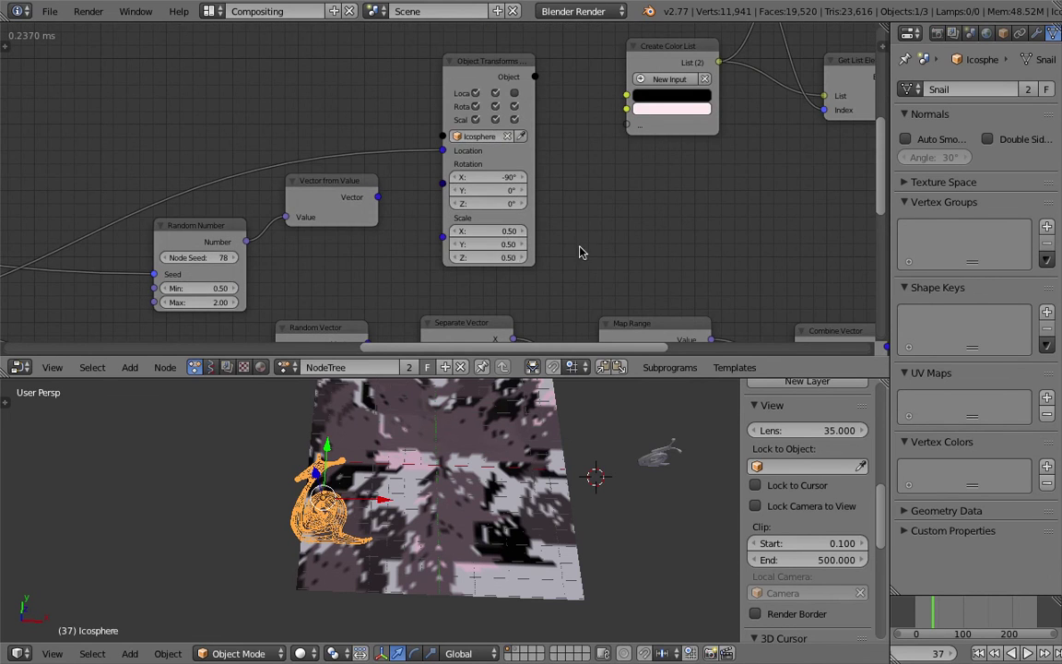
{"action": "scroll", "coordinate": [535, 245], "scroll_direction": "down", "scroll_amount": 1}
{"action": "scroll", "coordinate": [553, 251], "scroll_direction": "down", "scroll_amount": 1}
{"action": "middle_click_drag", "start_coordinate": [470, 257], "coordinate": [544, 180]}
{"action": "middle_click_drag", "start_coordinate": [405, 157], "coordinate": [472, 198]}
{"action": "scroll", "coordinate": [406, 208], "scroll_direction": "up", "scroll_amount": 2}
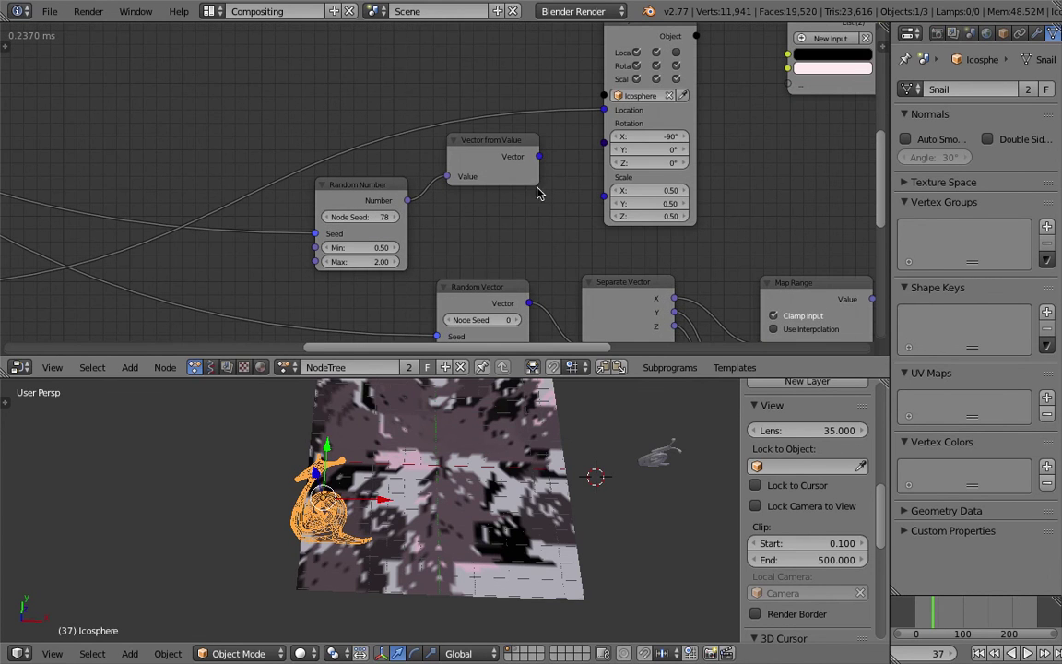
{"action": "left_click_drag", "start_coordinate": [540, 157], "coordinate": [604, 176]}
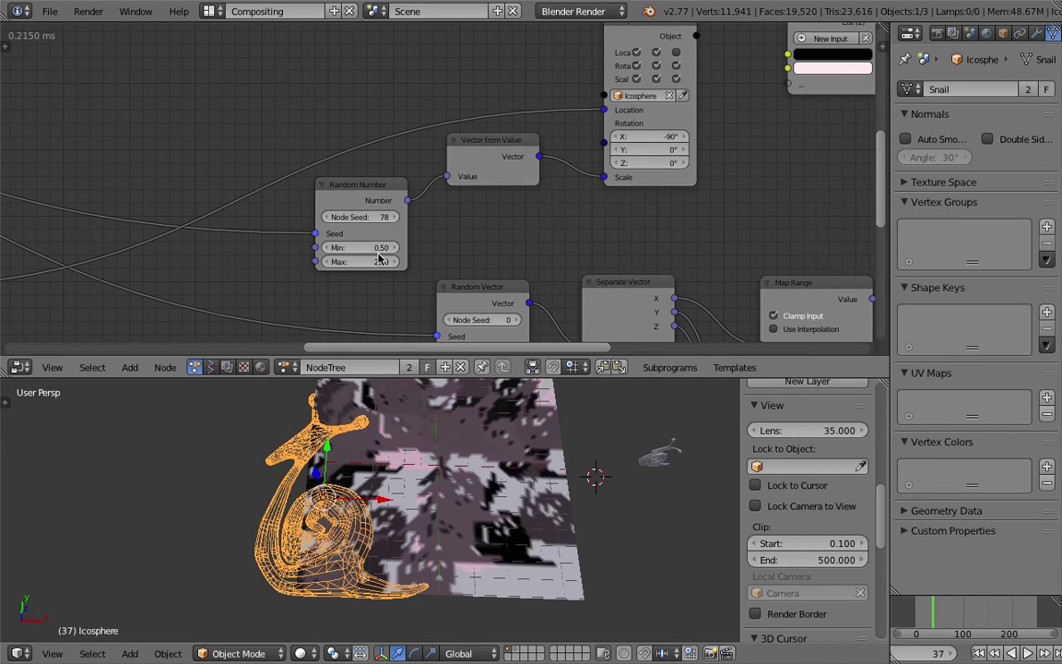
Set the scale's Random Number node to Min 0.20 and Max 1.00 and save the file
{"action": "key", "text": "Tab"}
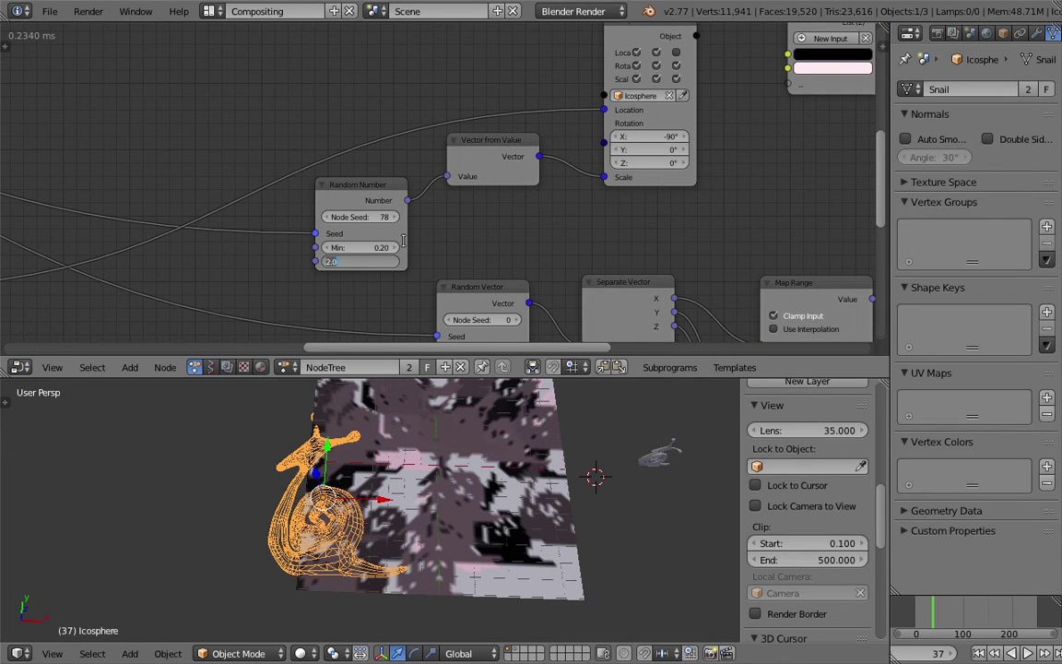
{"action": "type", "text": "1"}
{"action": "key", "text": "Return"}
{"action": "key", "text": "ctrl+s"}
{"action": "key", "text": "Return"}
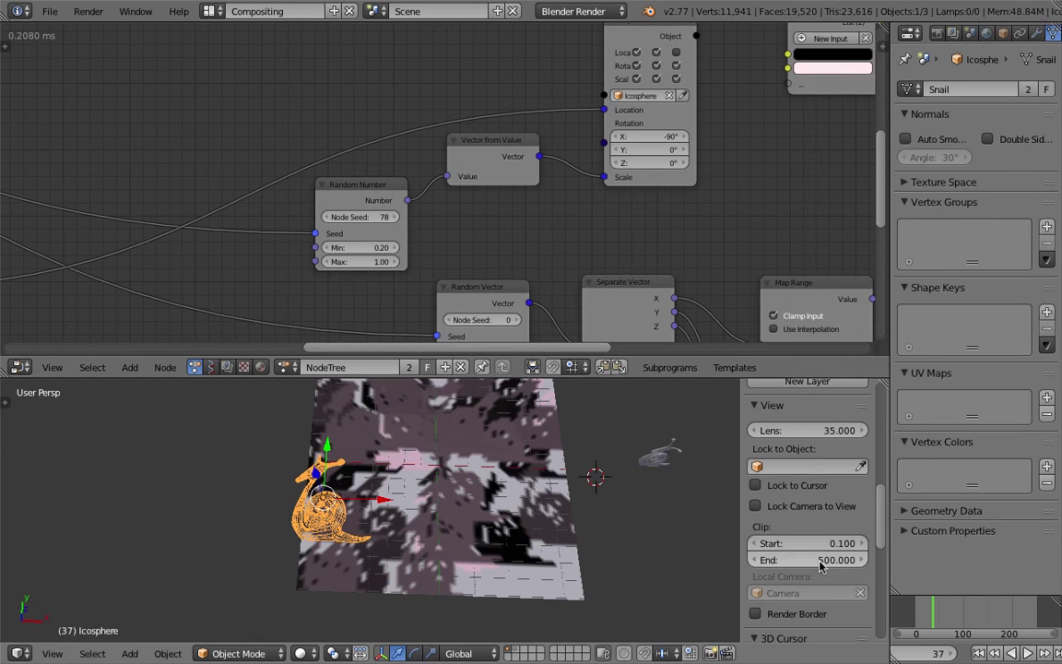
Play the animation from the start to frame 17 and examine the randomly scaled snail stamps
{"action": "left_click", "coordinate": [979, 654]}
{"action": "left_click", "coordinate": [1028, 654]}
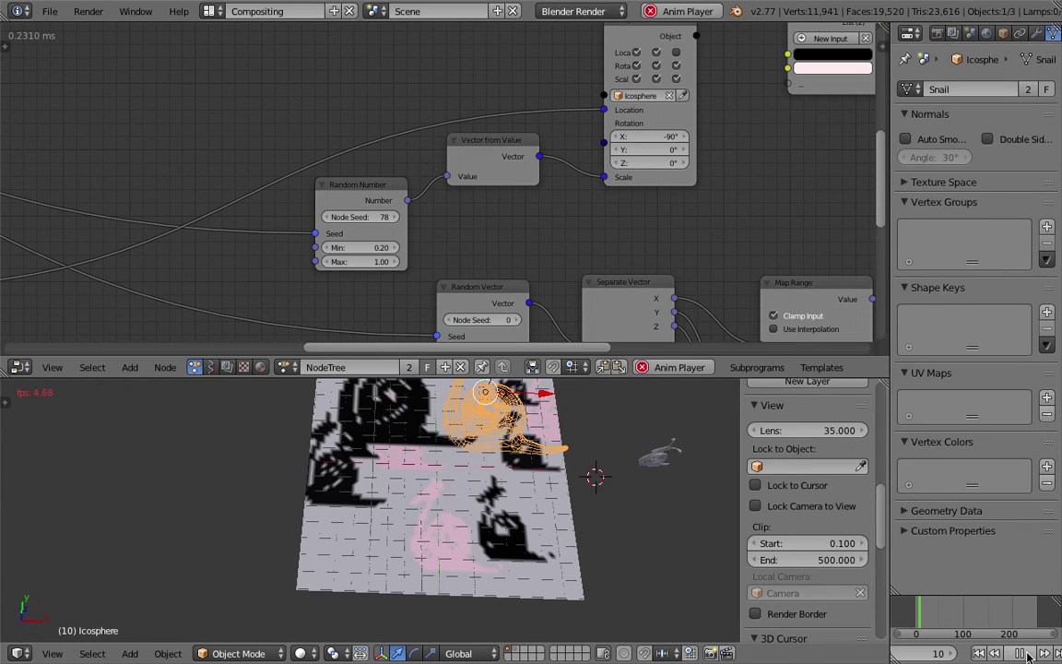
{"action": "left_click", "coordinate": [1028, 654]}
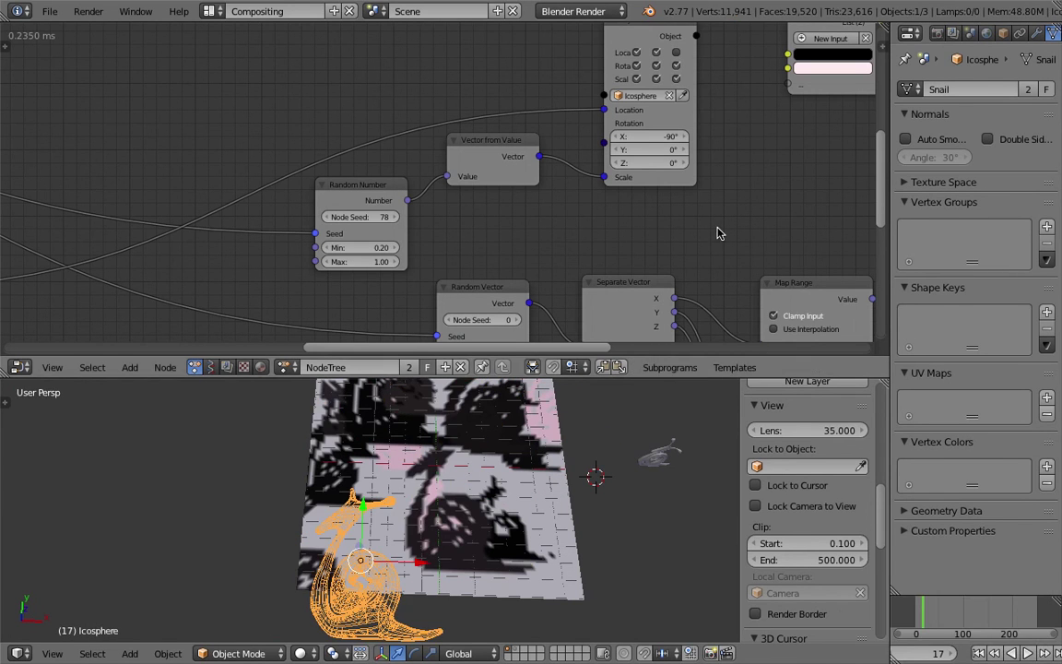
Move the Object Attribute Output node slightly upward and save the file
{"action": "scroll", "coordinate": [698, 201], "scroll_direction": "down", "scroll_amount": 2}
{"action": "middle_click_drag", "start_coordinate": [699, 201], "coordinate": [646, 226]}
{"action": "key", "text": "ctrl+s"}
{"action": "left_click", "coordinate": [645, 228]}
{"action": "middle_click_drag", "start_coordinate": [823, 106], "coordinate": [244, 204]}
{"action": "scroll", "coordinate": [407, 247], "scroll_direction": "up", "scroll_amount": 3}
{"action": "left_click_drag", "start_coordinate": [599, 221], "coordinate": [595, 191]}
{"action": "key", "text": "ctrl+s"}
{"action": "left_click", "coordinate": [595, 191]}
Widen the properties editor, set the Icosphere's Dynamic Paint brush Alpha to 0.50, and save the file
{"action": "right_click", "coordinate": [442, 551]}
{"action": "left_click_drag", "start_coordinate": [890, 74], "coordinate": [754, 78]}
{"action": "right_click", "coordinate": [333, 590]}
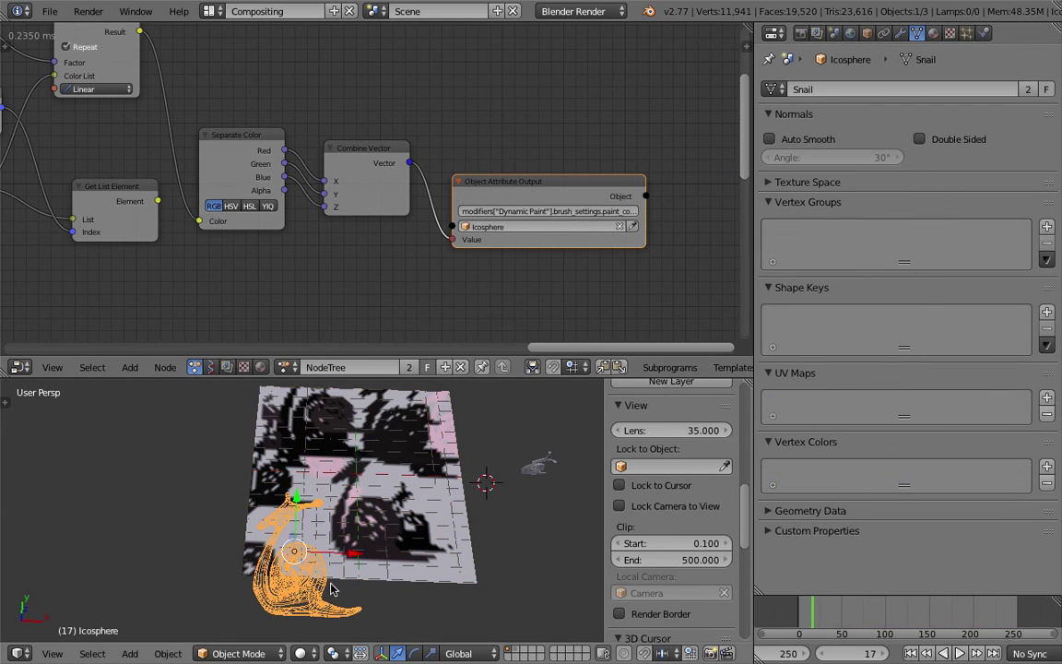
{"action": "left_click", "coordinate": [985, 33]}
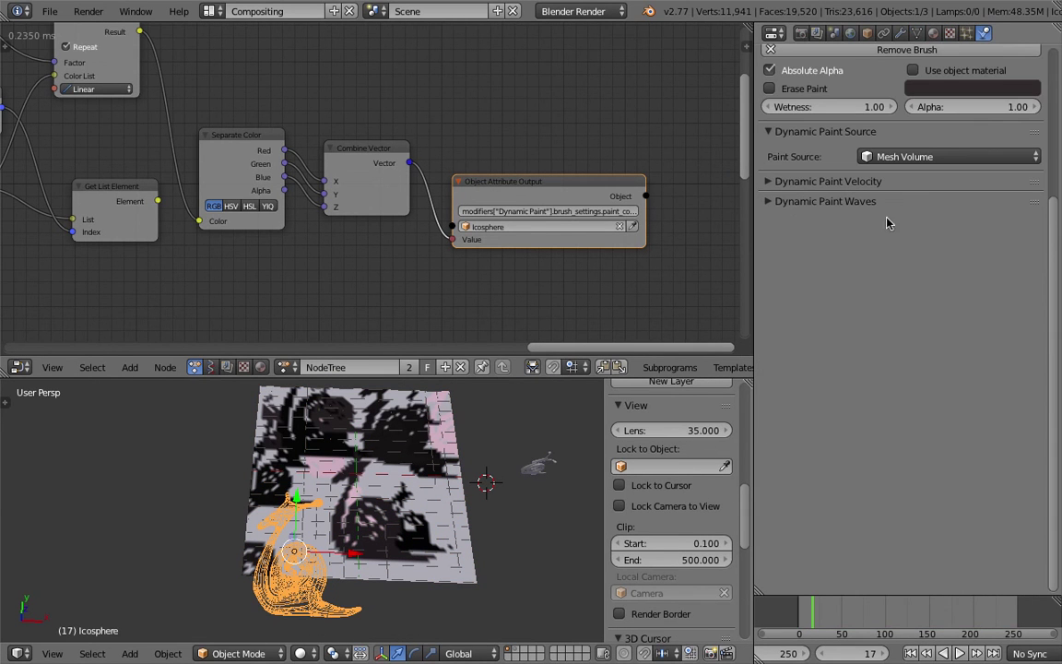
{"action": "key", "text": "ctrl+s"}
{"action": "left_click", "coordinate": [982, 120]}
Add a third color to the Create Color List node and set the colors to red, yellow and dark blue
{"action": "middle_click_drag", "start_coordinate": [423, 174], "coordinate": [828, 275]}
{"action": "middle_click_drag", "start_coordinate": [366, 279], "coordinate": [344, 212]}
{"action": "scroll", "coordinate": [344, 212], "scroll_direction": "up", "scroll_amount": 3}
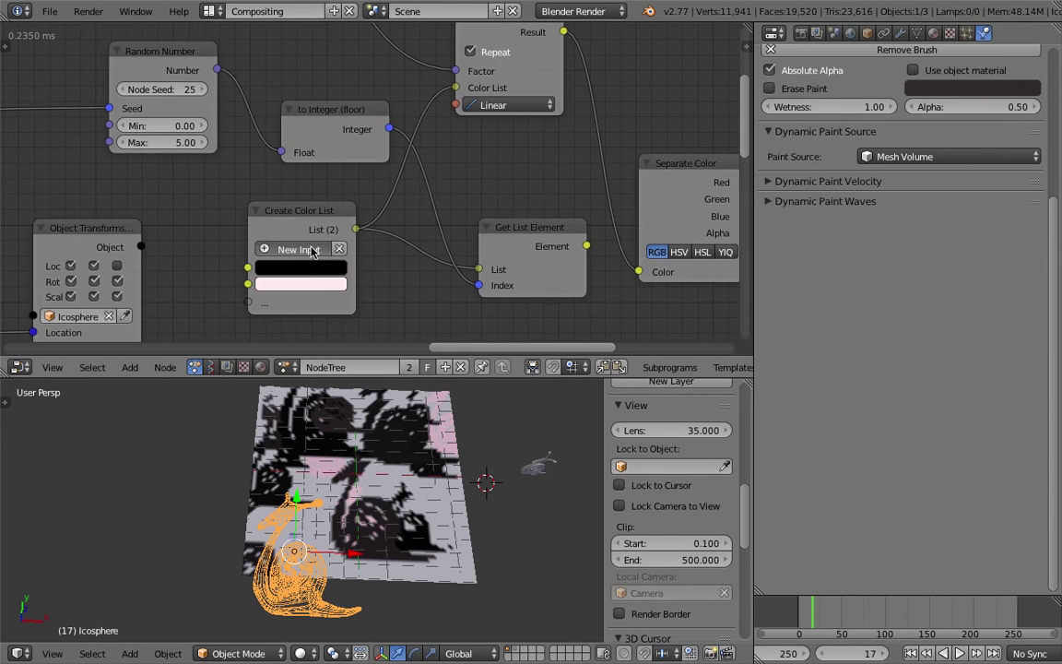
{"action": "left_click", "coordinate": [312, 250]}
{"action": "left_click", "coordinate": [313, 268]}
{"action": "left_click_drag", "start_coordinate": [386, 155], "coordinate": [389, 61]}
{"action": "left_click_drag", "start_coordinate": [343, 121], "coordinate": [321, 175]}
{"action": "left_click", "coordinate": [300, 284]}
{"action": "left_click_drag", "start_coordinate": [322, 125], "coordinate": [337, 145]}
{"action": "left_click", "coordinate": [281, 304]}
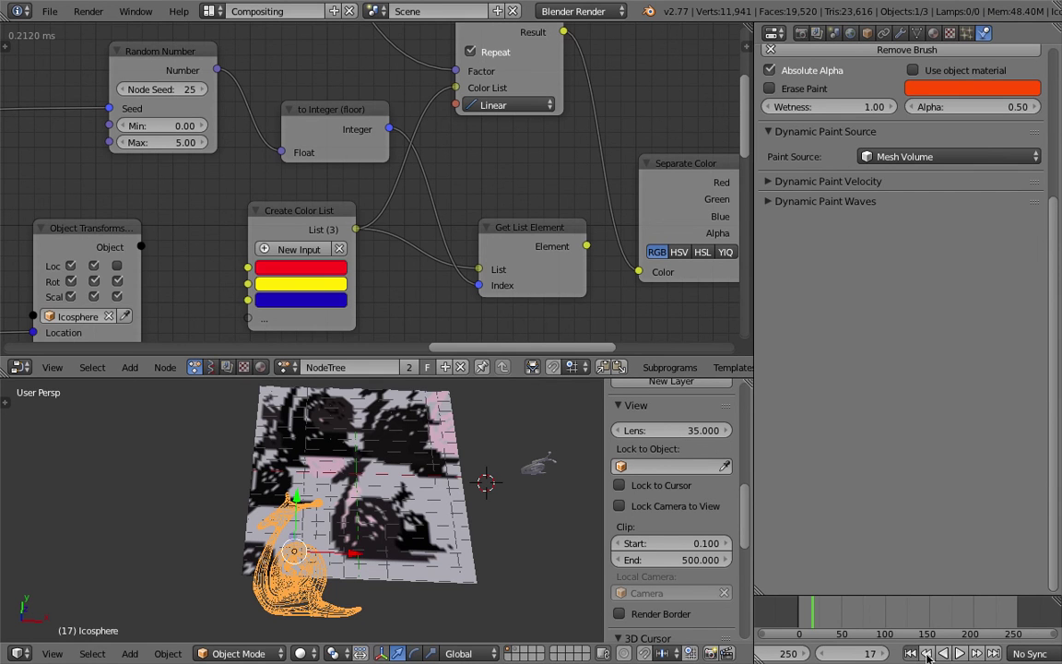
Play the animation from the start and examine the half-transparent colored snail stamps building up on the plane
{"action": "left_click", "coordinate": [941, 653]}
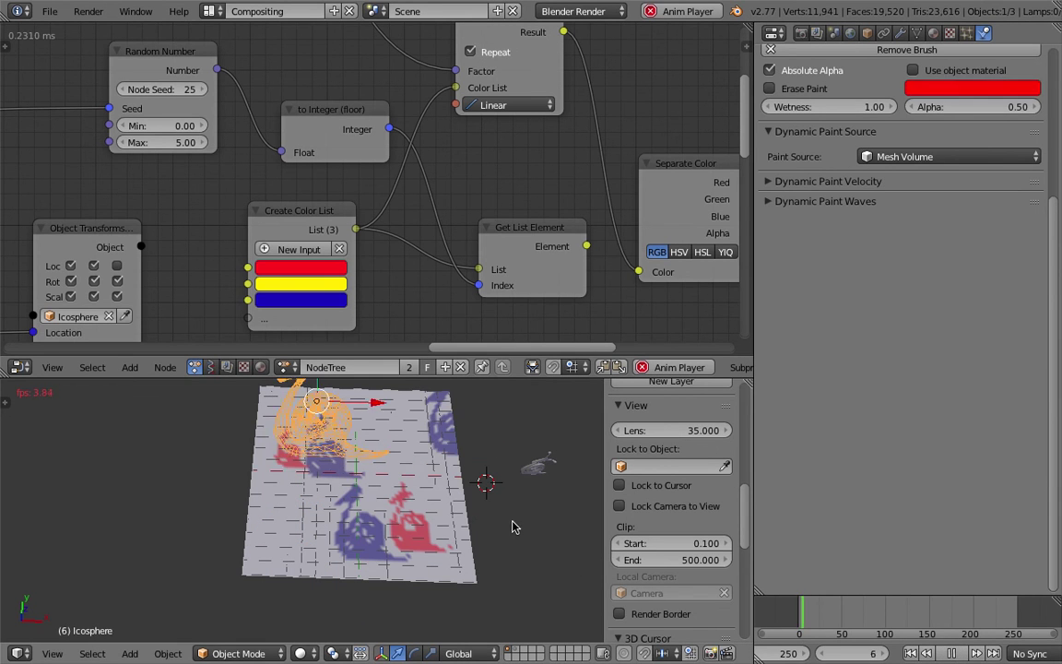
{"action": "middle_click_drag", "start_coordinate": [514, 527], "coordinate": [367, 518]}
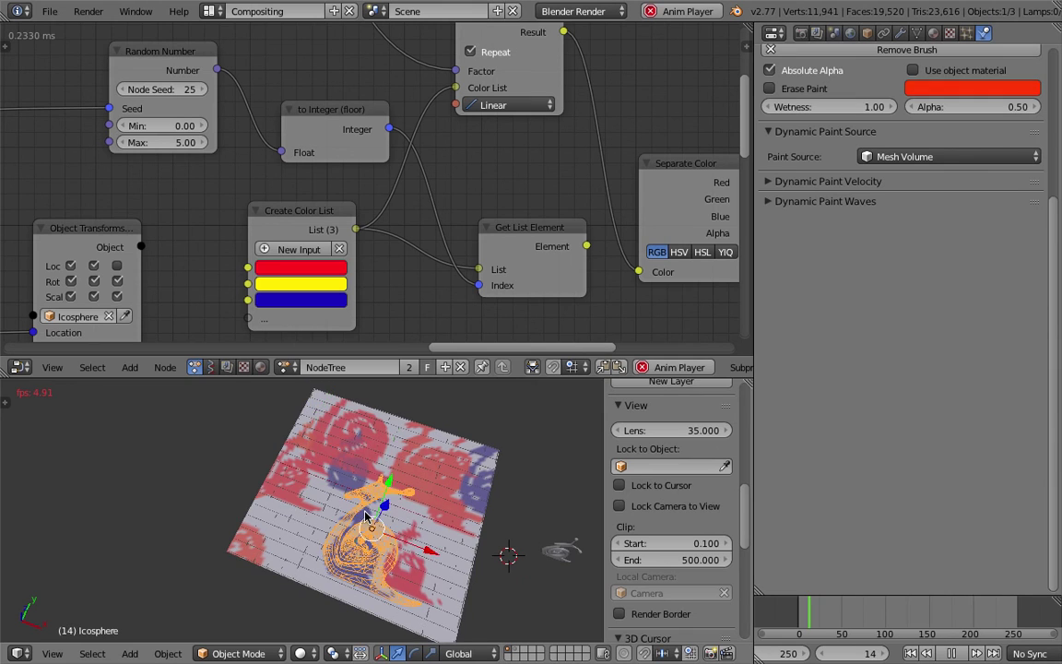
{"action": "scroll", "coordinate": [350, 523], "scroll_direction": "down", "scroll_amount": 2}
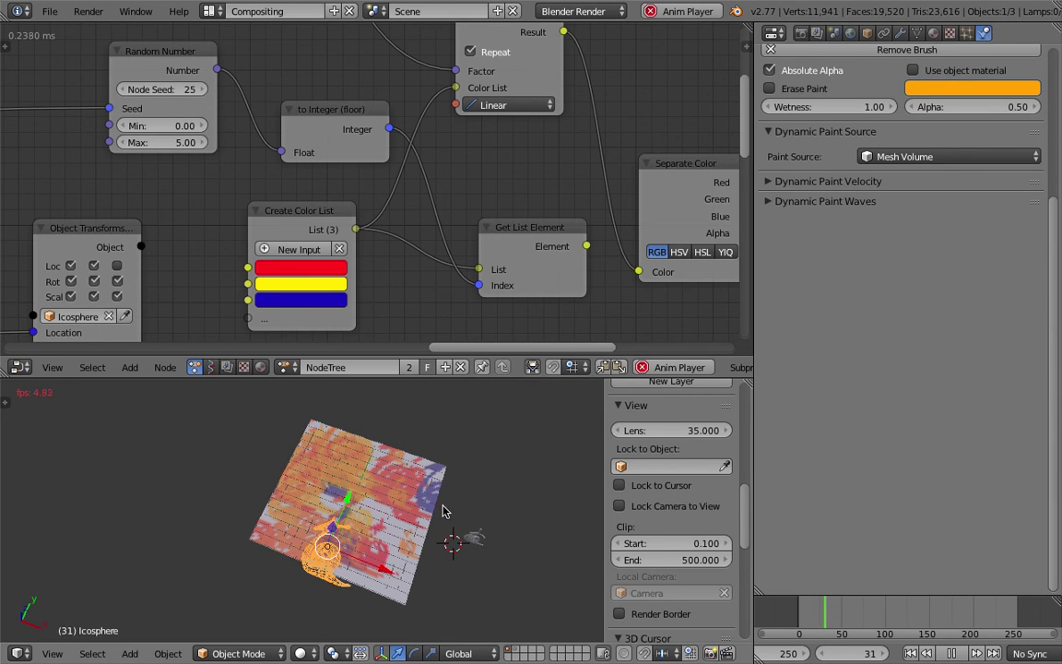
{"action": "middle_click_drag", "start_coordinate": [440, 219], "coordinate": [440, 230]}
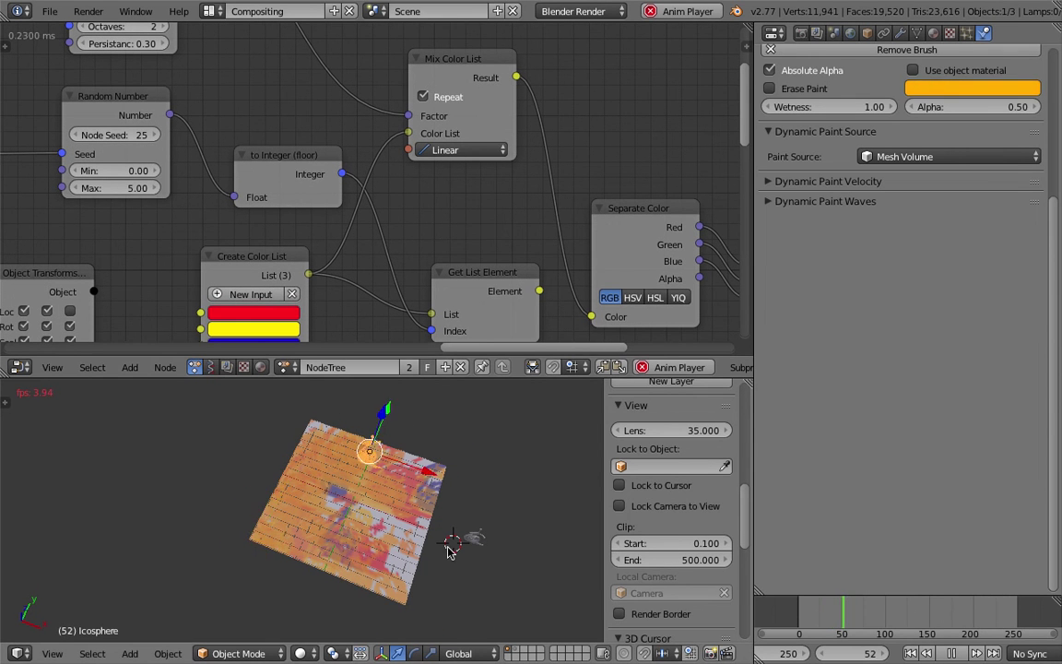
{"action": "middle_click_drag", "start_coordinate": [448, 552], "coordinate": [449, 553]}
{"action": "middle_click_drag", "start_coordinate": [356, 265], "coordinate": [370, 198]}
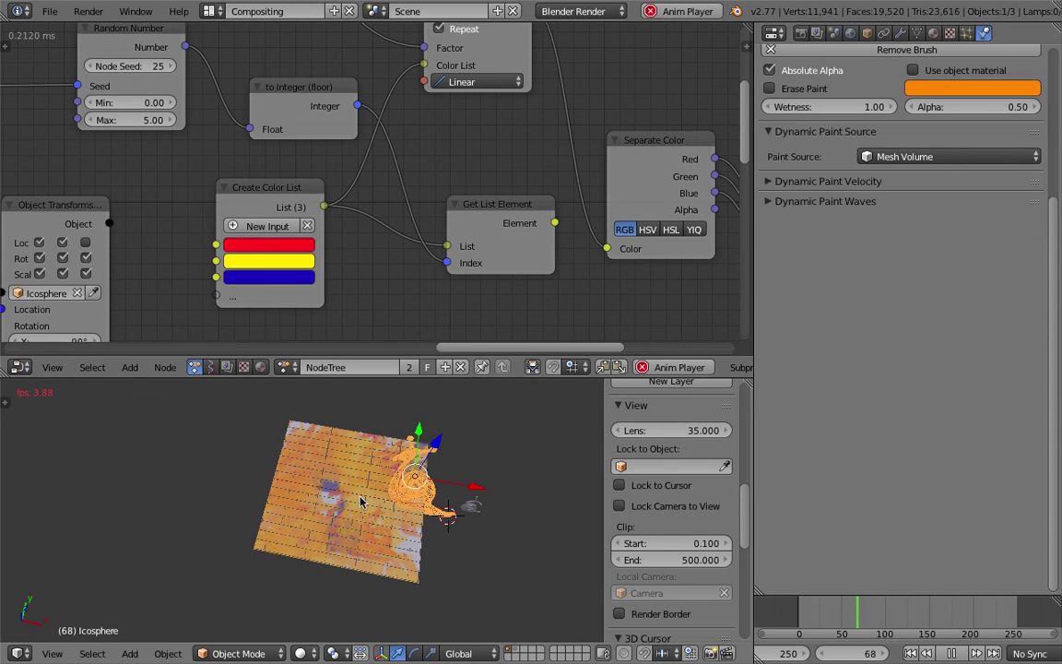
Delete the unused Get List Element node
{"action": "middle_click_drag", "start_coordinate": [457, 160], "coordinate": [419, 194]}
{"action": "scroll", "coordinate": [419, 194], "scroll_direction": "down", "scroll_amount": 1}
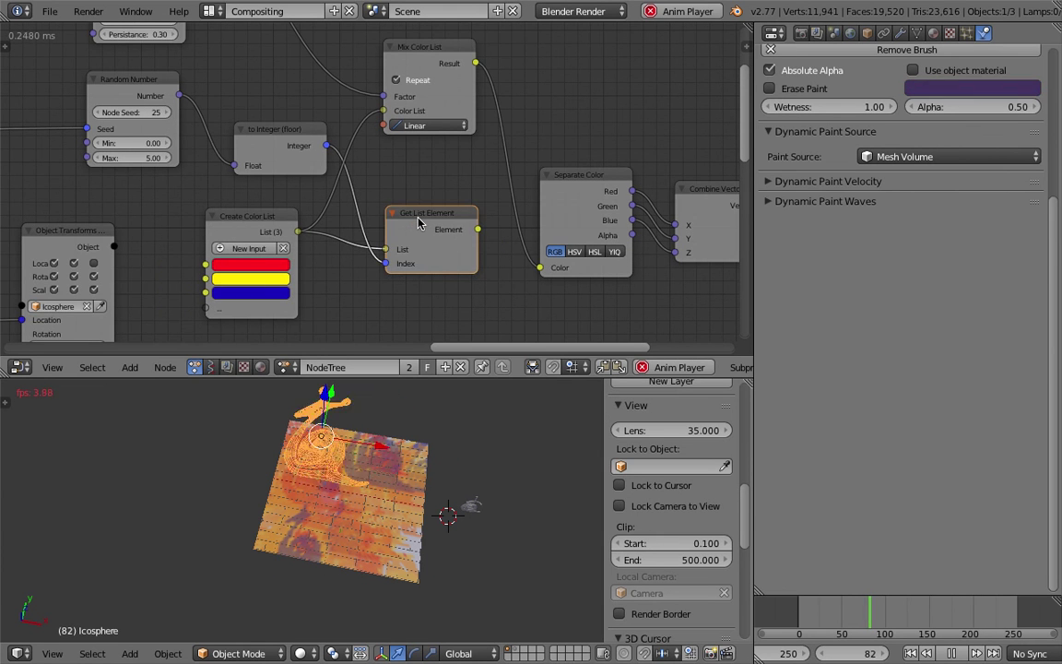
{"action": "scroll", "coordinate": [424, 226], "scroll_direction": "down", "scroll_amount": 2}
{"action": "middle_click_drag", "start_coordinate": [426, 223], "coordinate": [471, 206]}
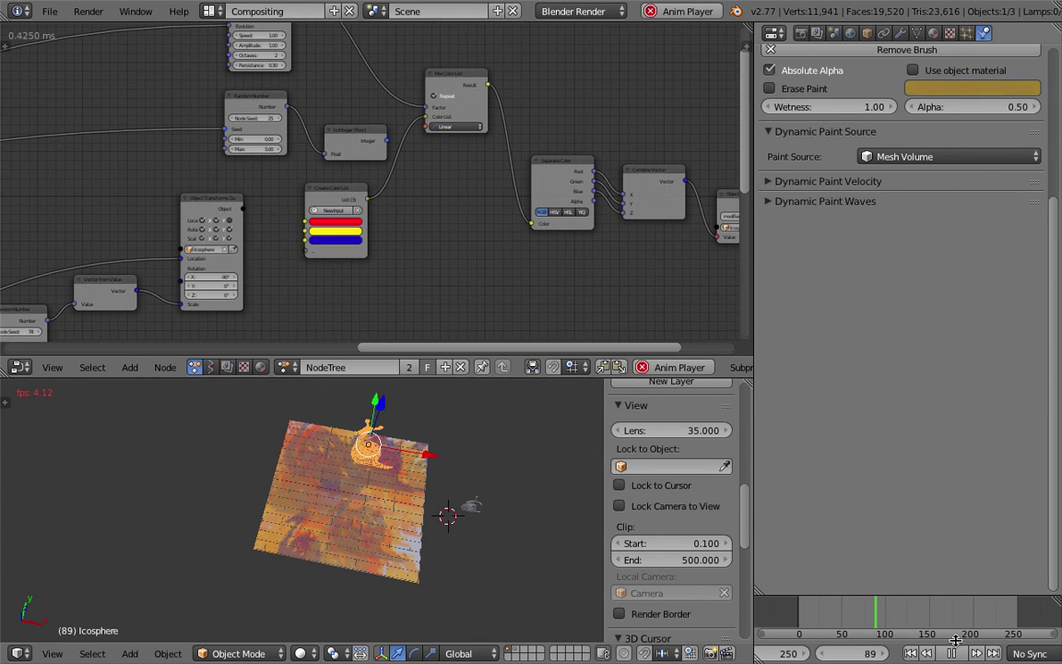
Stop the animation at frame 103 and enlarge the 3D view to show the whole painted plane
{"action": "middle_click_drag", "start_coordinate": [439, 518], "coordinate": [517, 522]}
{"action": "left_click", "coordinate": [950, 655]}
{"action": "mouse_move", "coordinate": [437, 528]}
{"action": "middle_mouse_down"}
{"action": "mouse_move", "coordinate": [370, 501]}
{"action": "mouse_move", "coordinate": [429, 493]}
{"action": "mouse_move", "coordinate": [388, 490]}
{"action": "middle_mouse_up"}
{"action": "scroll", "coordinate": [369, 501], "scroll_direction": "up", "scroll_amount": 1}
{"action": "scroll", "coordinate": [373, 500], "scroll_direction": "up", "scroll_amount": 1}
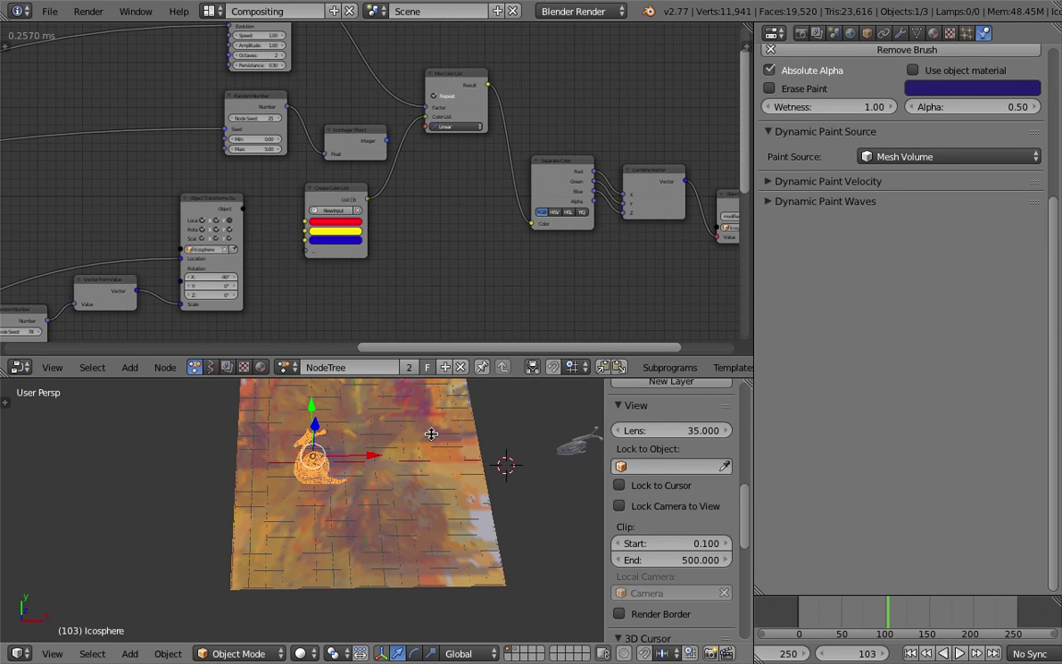
{"action": "left_click_drag", "start_coordinate": [472, 356], "coordinate": [472, 222]}
{"action": "mouse_move", "coordinate": [419, 392]}
{"action": "middle_mouse_down"}
{"action": "mouse_move", "coordinate": [407, 403]}
{"action": "mouse_move", "coordinate": [406, 386]}
{"action": "mouse_move", "coordinate": [418, 434]}
{"action": "middle_mouse_up"}
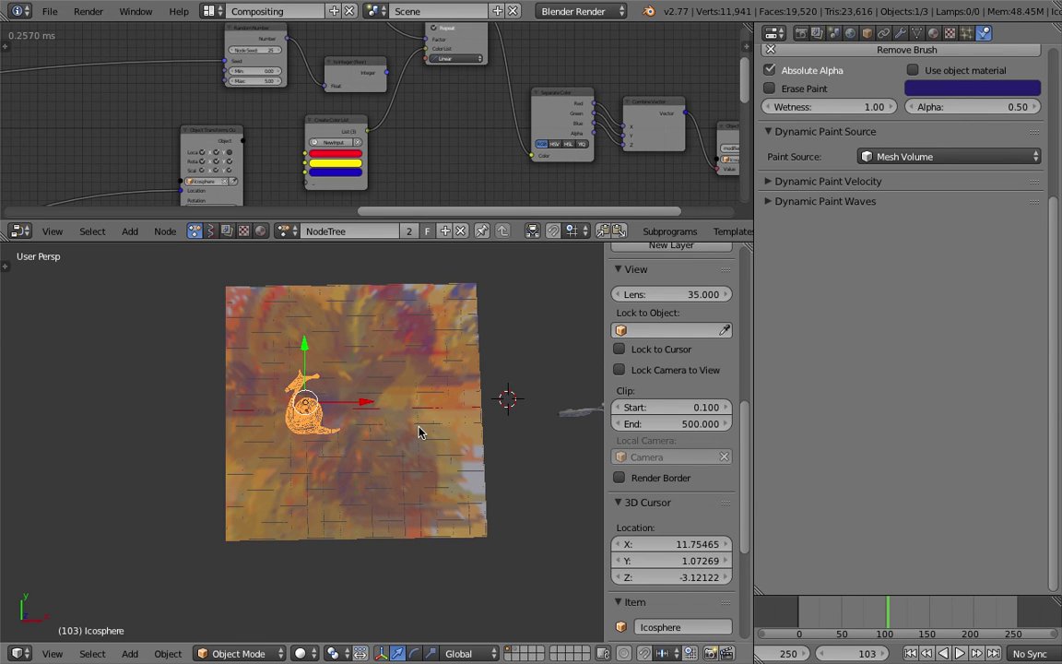
{"action": "mouse_move", "coordinate": [419, 431]}
{"action": "middle_mouse_down"}
{"action": "mouse_move", "coordinate": [397, 428]}
{"action": "mouse_move", "coordinate": [402, 406]}
{"action": "mouse_move", "coordinate": [502, 429]}
{"action": "middle_mouse_up"}
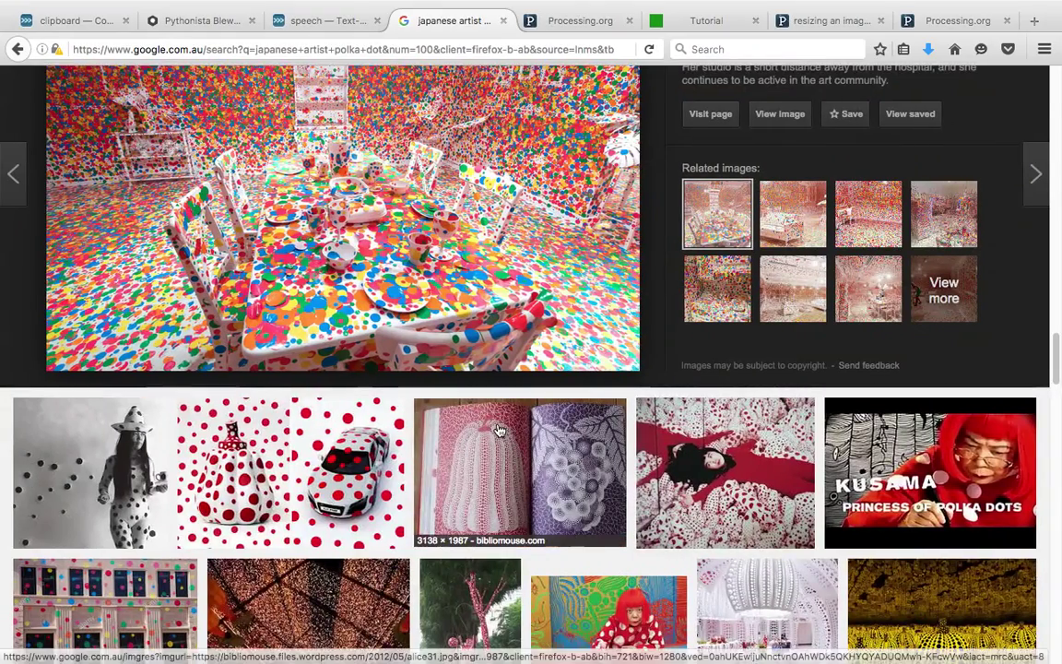
Compare the polka-dot artist images in the browser with the painted plane in Blender
{"action": "scroll", "coordinate": [498, 431], "scroll_direction": "up", "scroll_amount": 3}
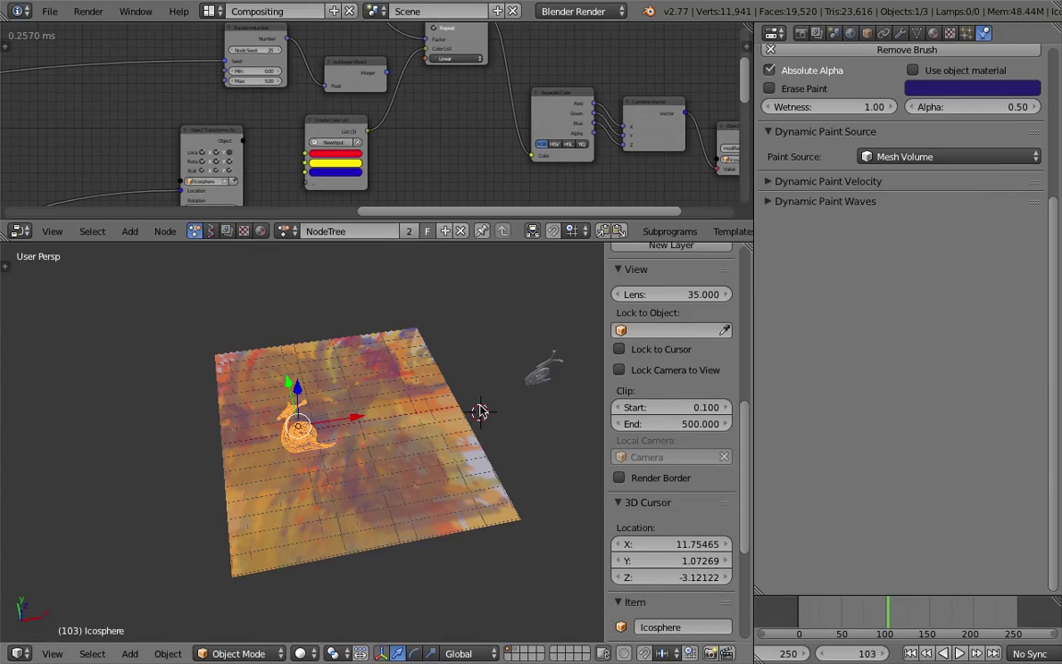
{"action": "middle_click_drag", "start_coordinate": [479, 412], "coordinate": [471, 411]}
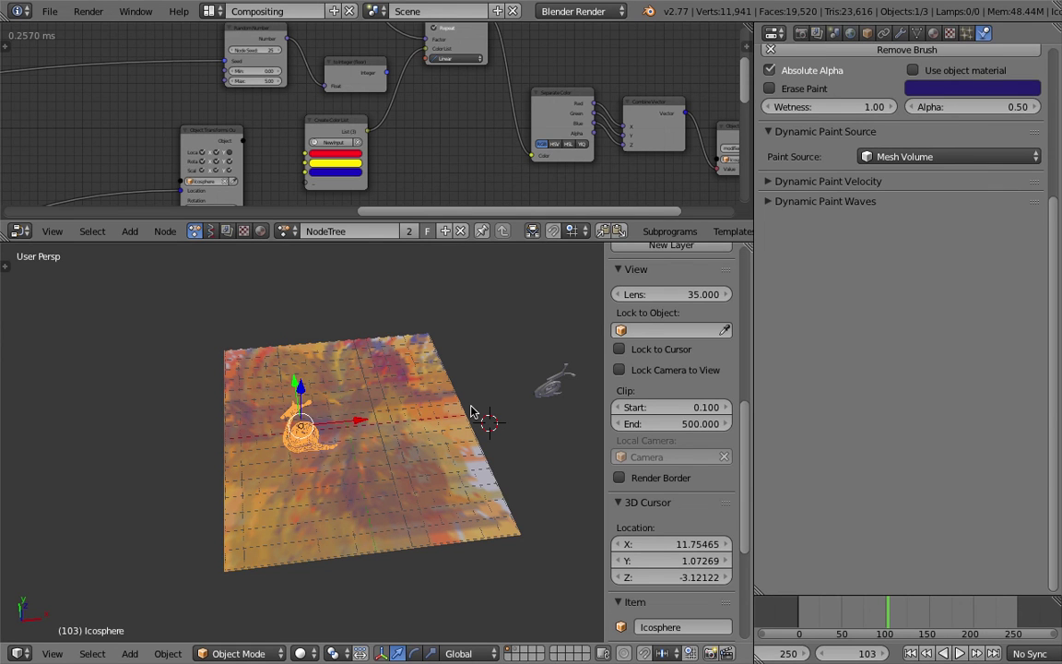
{"action": "middle_click_drag", "start_coordinate": [398, 334], "coordinate": [393, 393]}
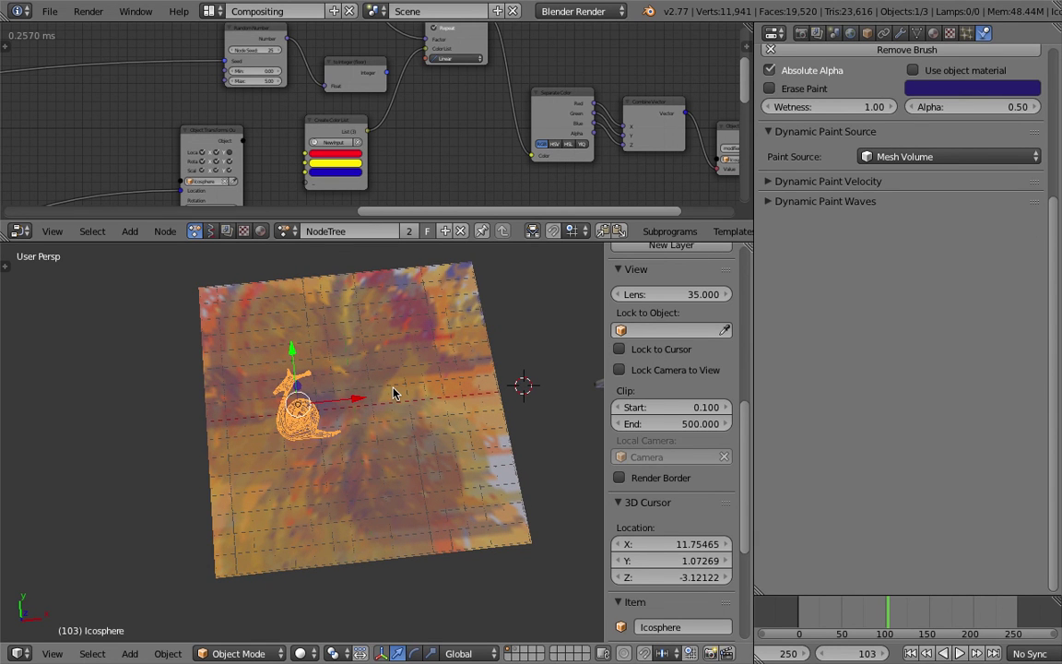